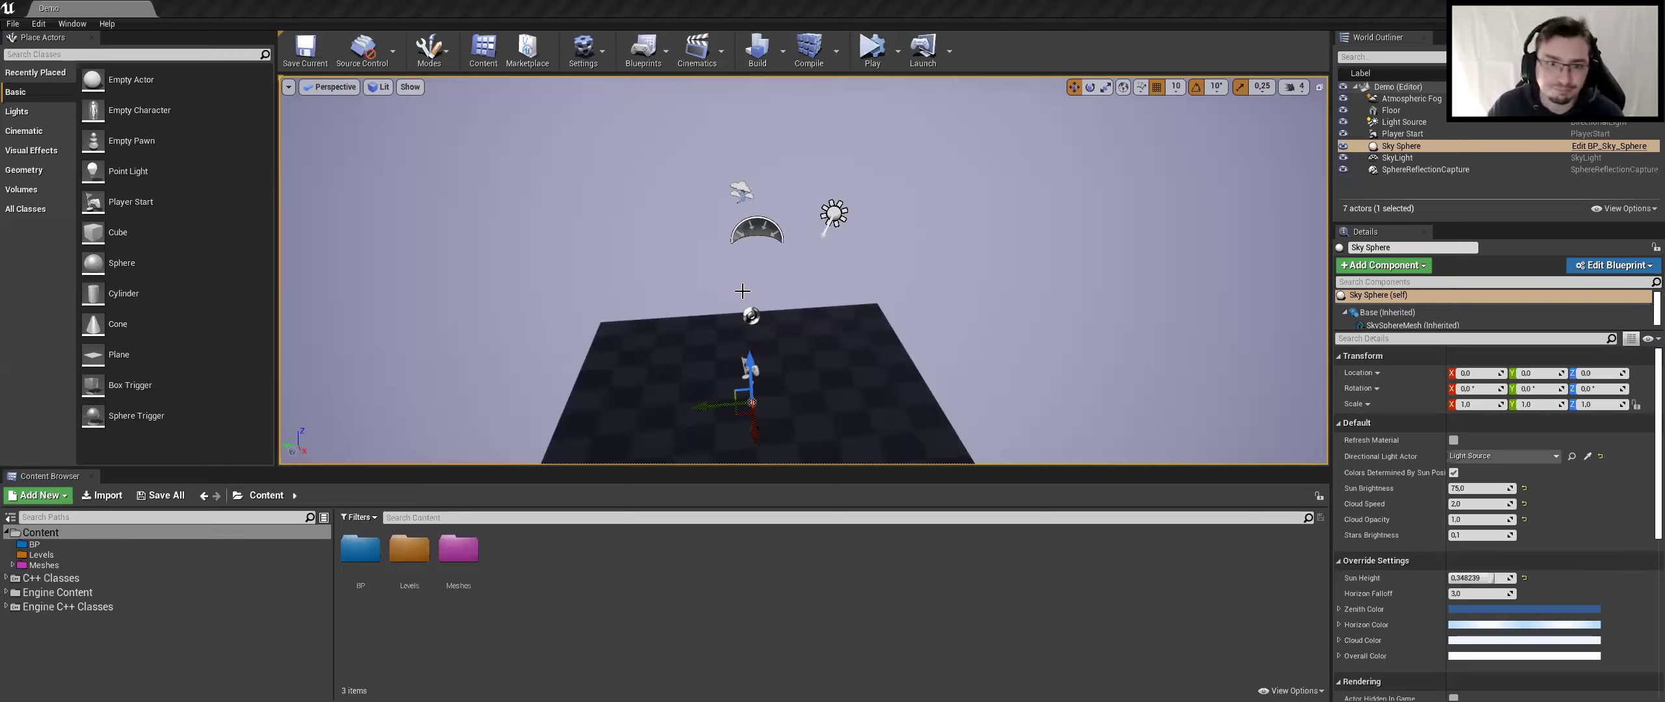
Look around the Demo level, then switch to the Demo_ue4_tps project's editor window
right_click_drag(781, 201, 754, 260)
right_click_drag(781, 201, 745, 263)
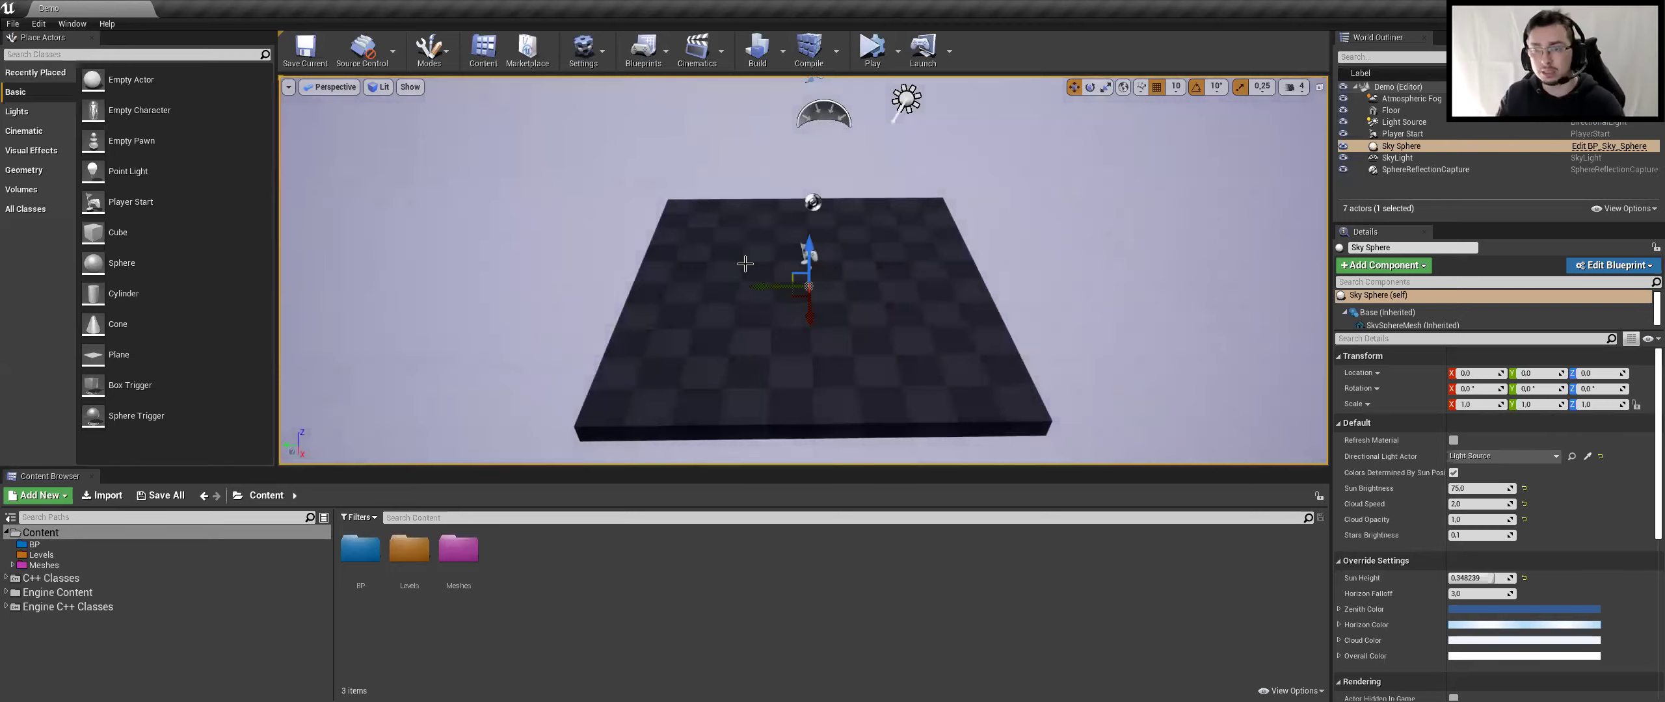
key("alt+Tab")
left_click(572, 454)
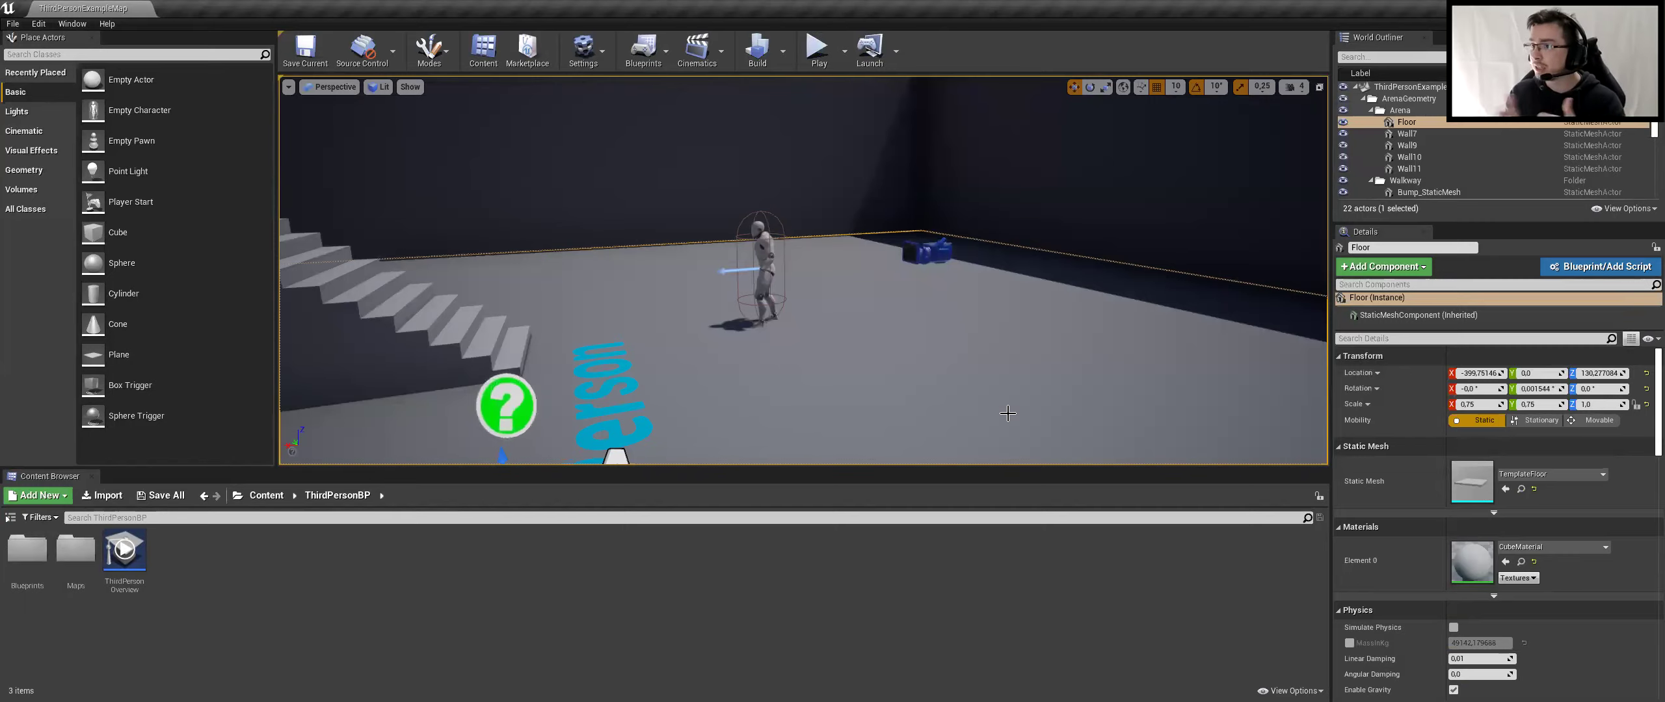
scroll(687, 225, "up", 3)
scroll(688, 225, "up", 5)
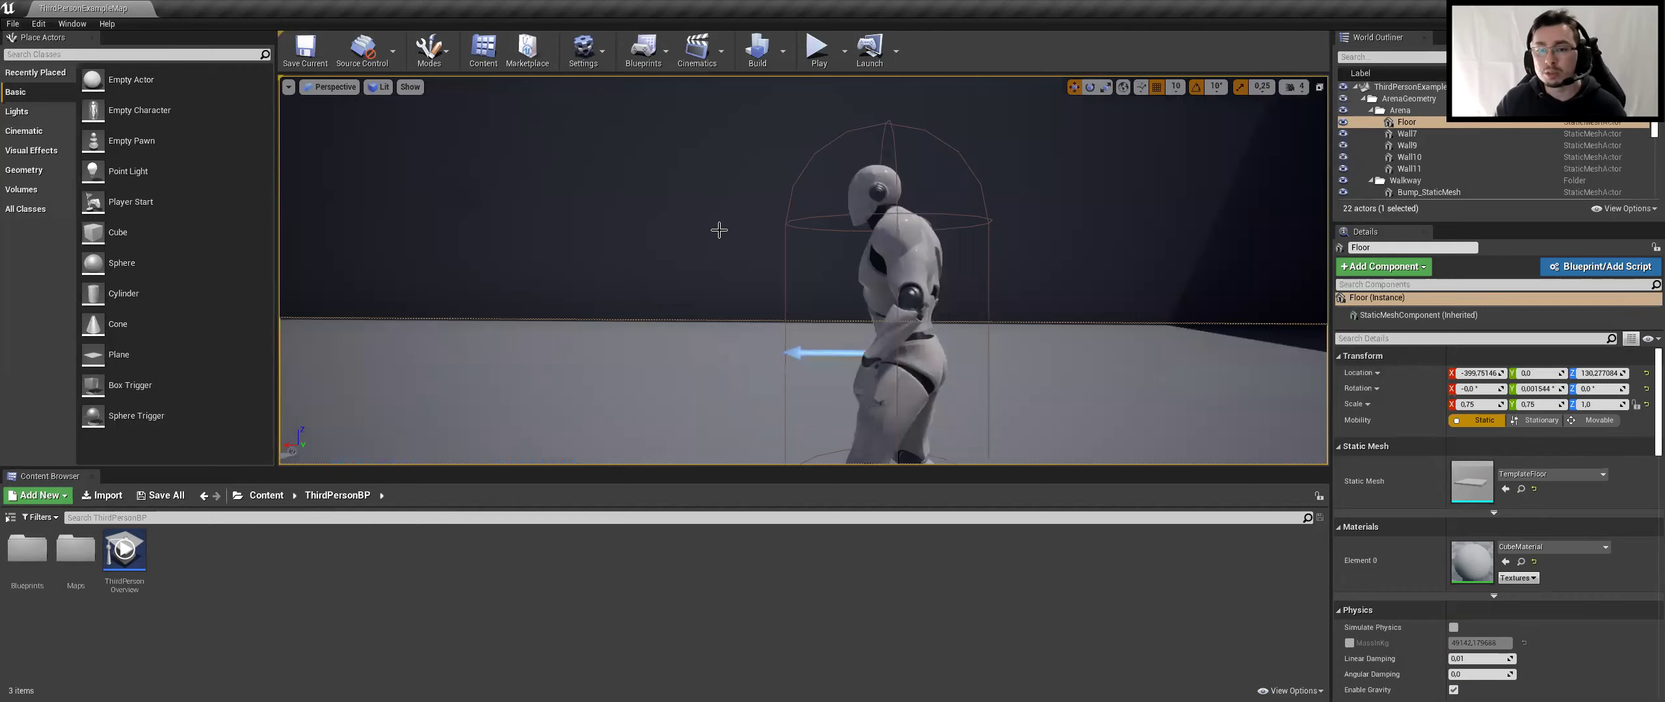
right_click_drag(717, 230, 971, 204)
left_click(817, 51)
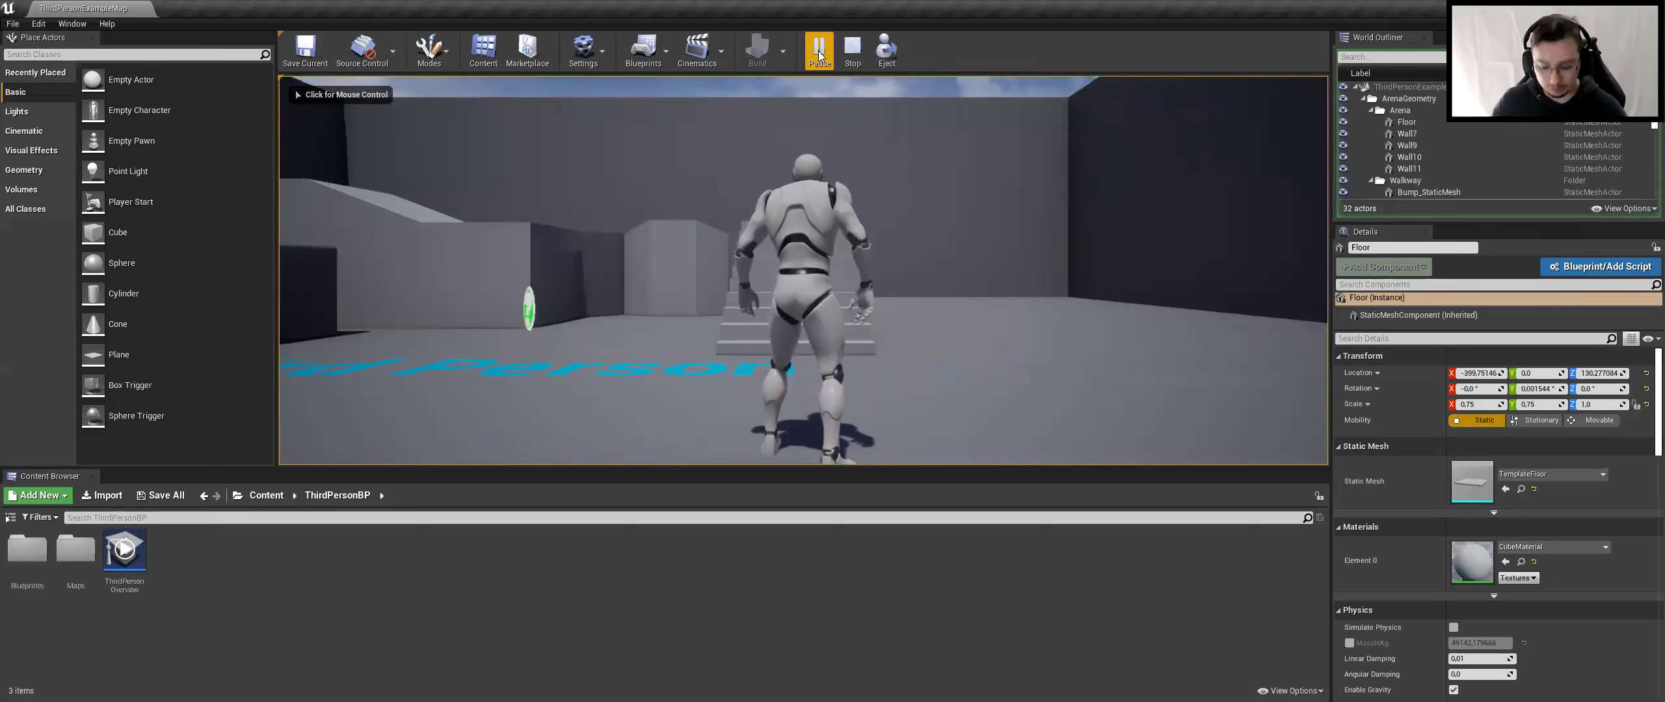
left_click(803, 270)
key("w")
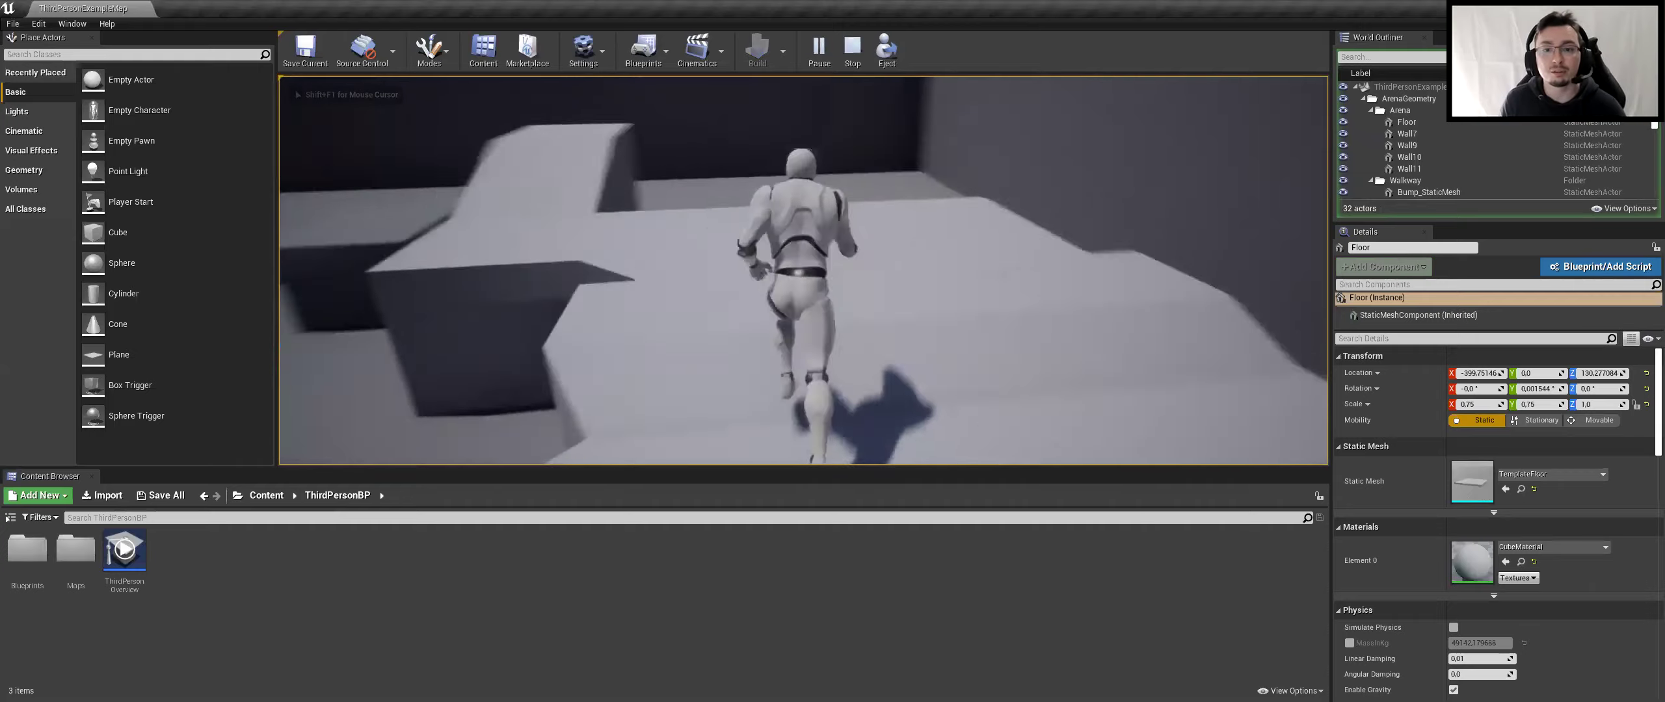
key("s")
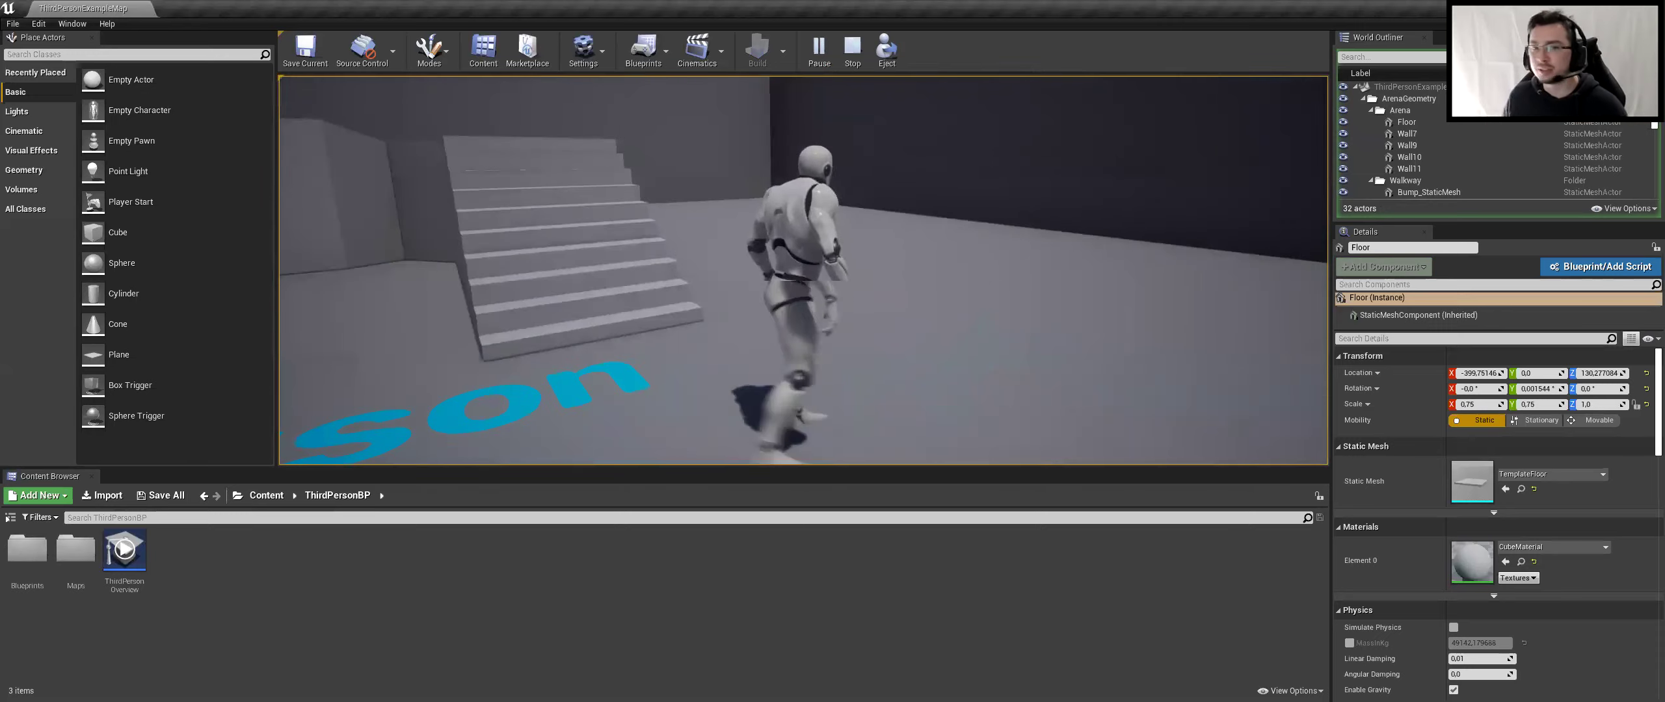
key("w")
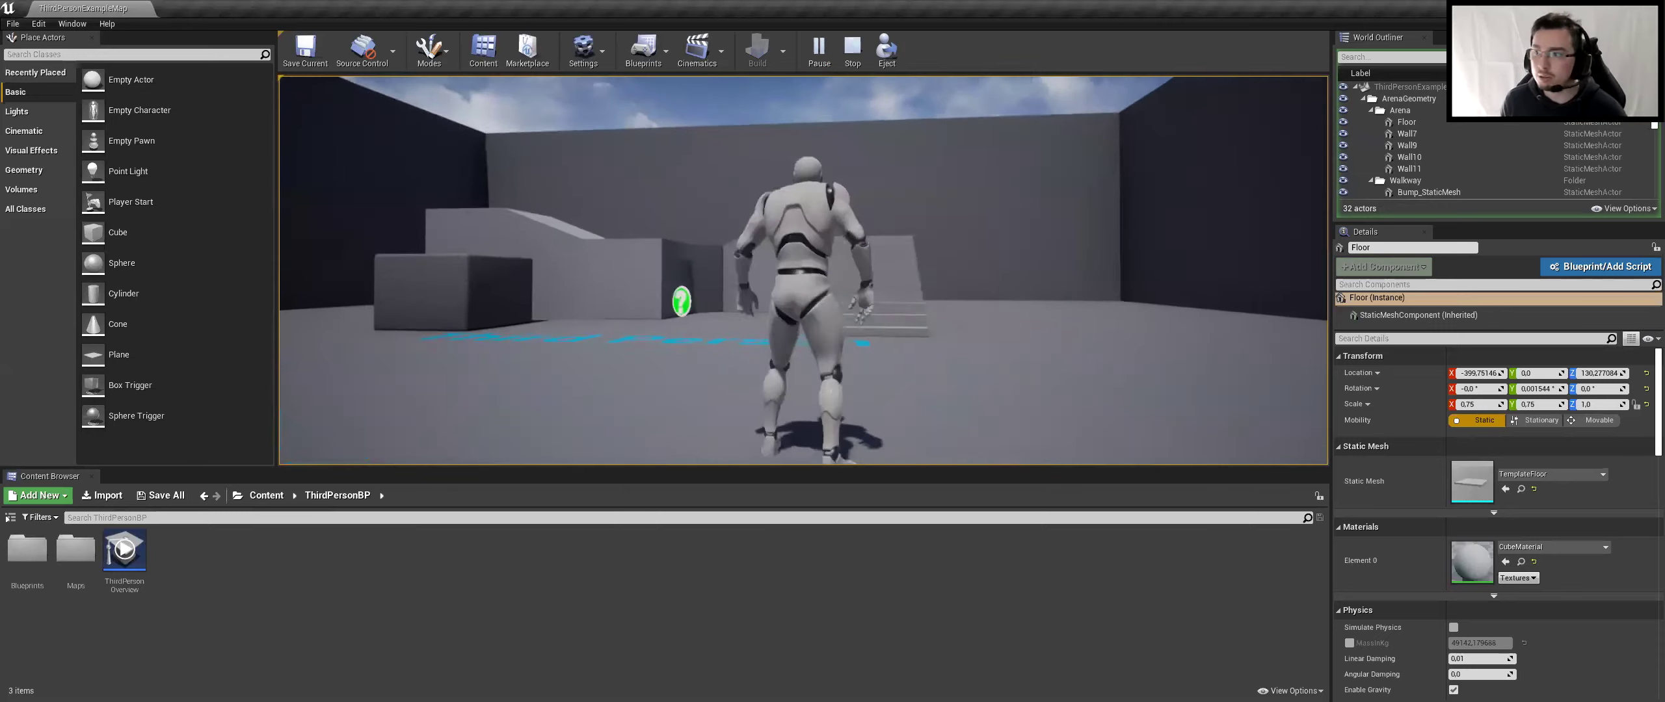
key("a")
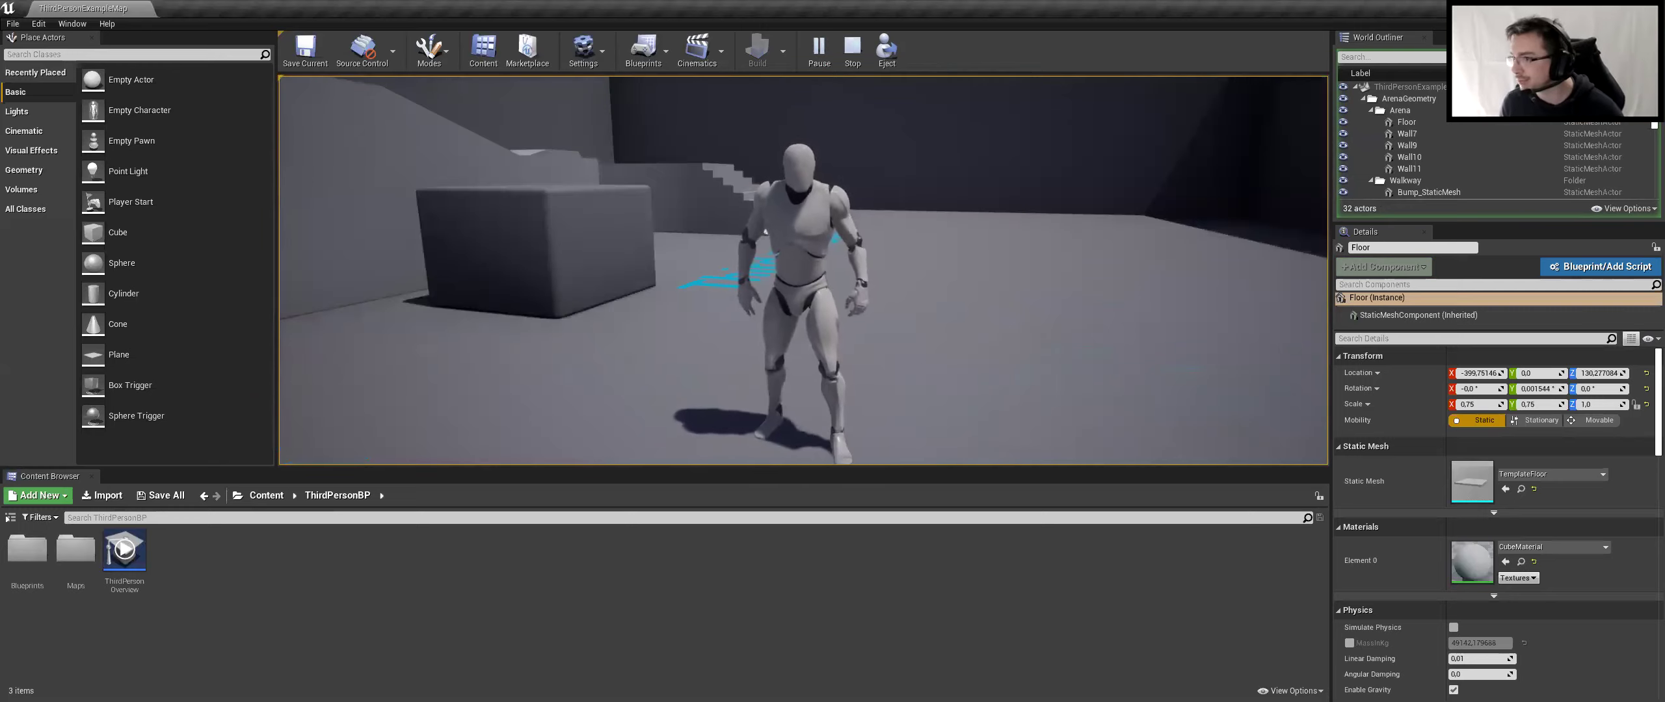
key("w")
key("space")
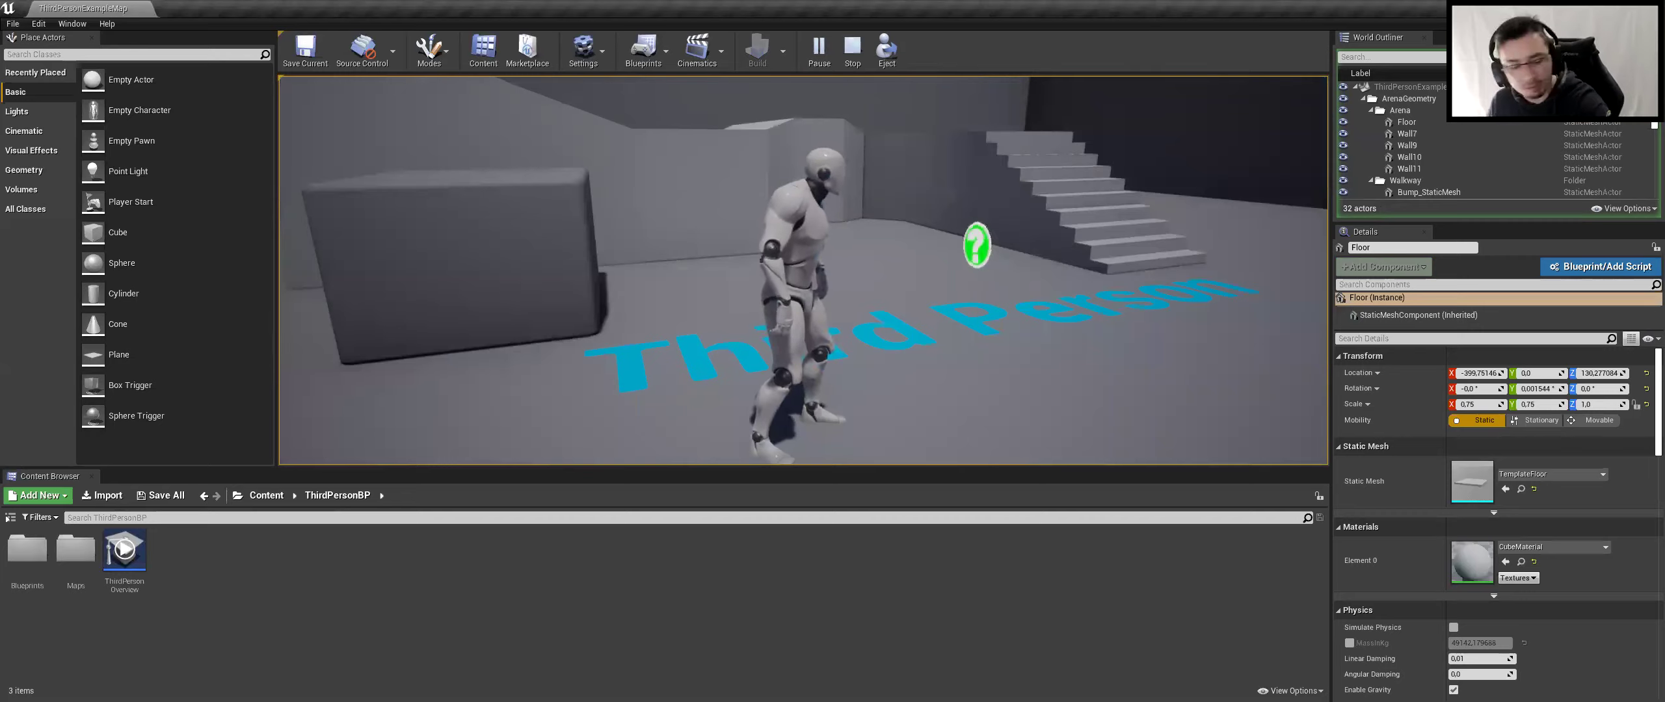
key("Escape")
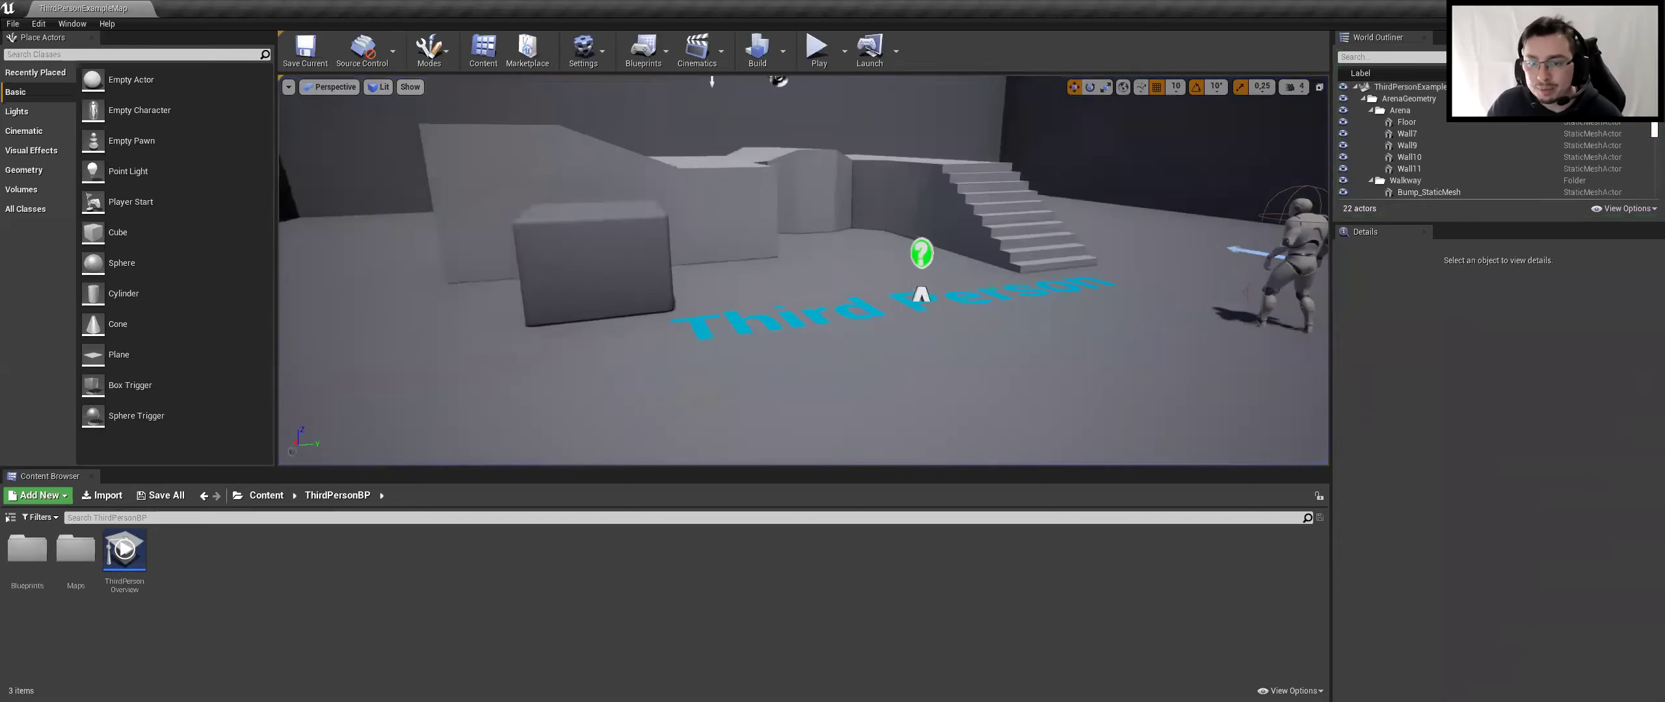
Fly to the ThirdPersonCharacter by the stairs, select it and open its blueprint for editing
right_click_drag(868, 253, 778, 282)
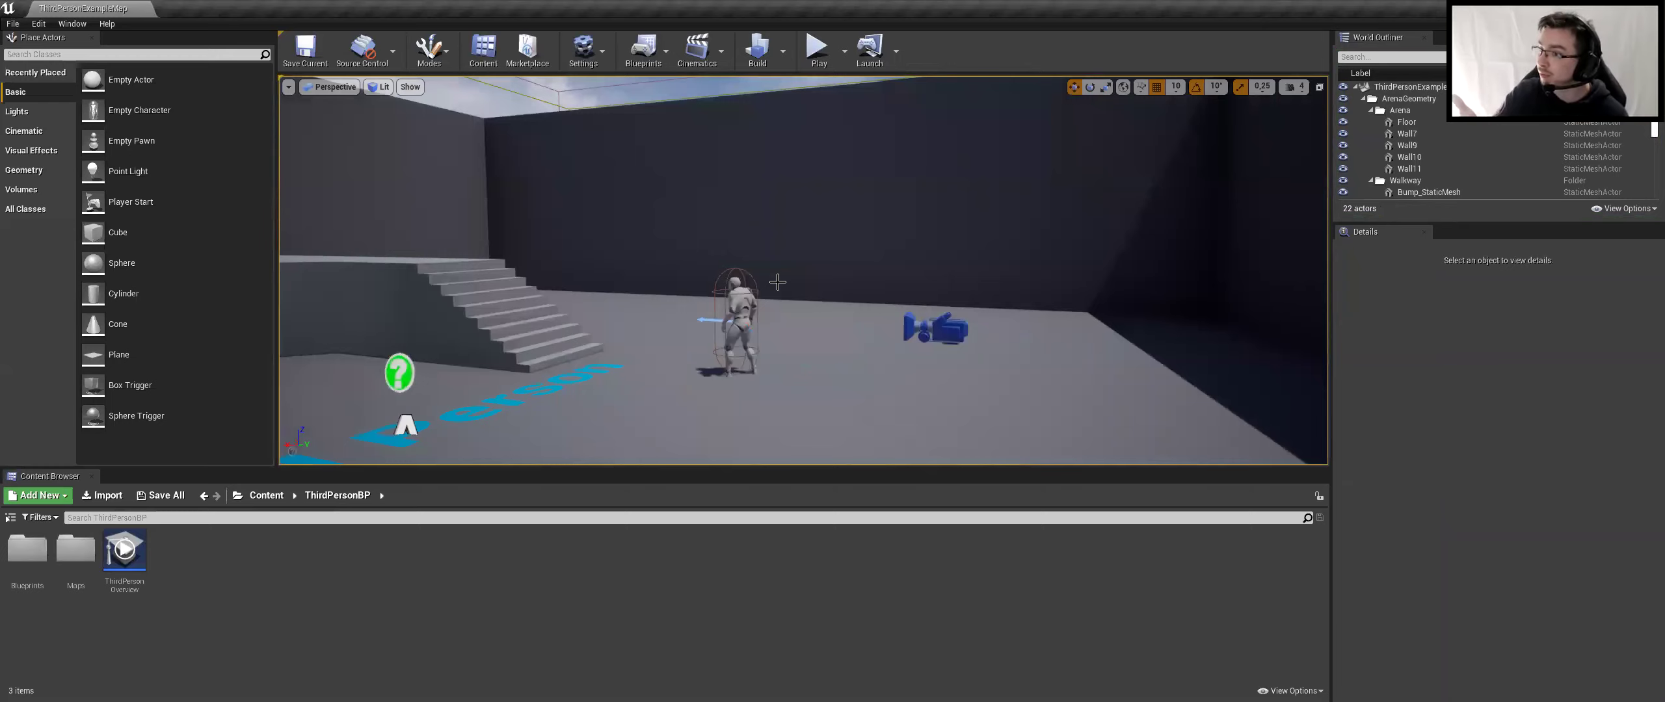
scroll(778, 281, "up", 2)
right_click_drag(778, 281, 716, 292)
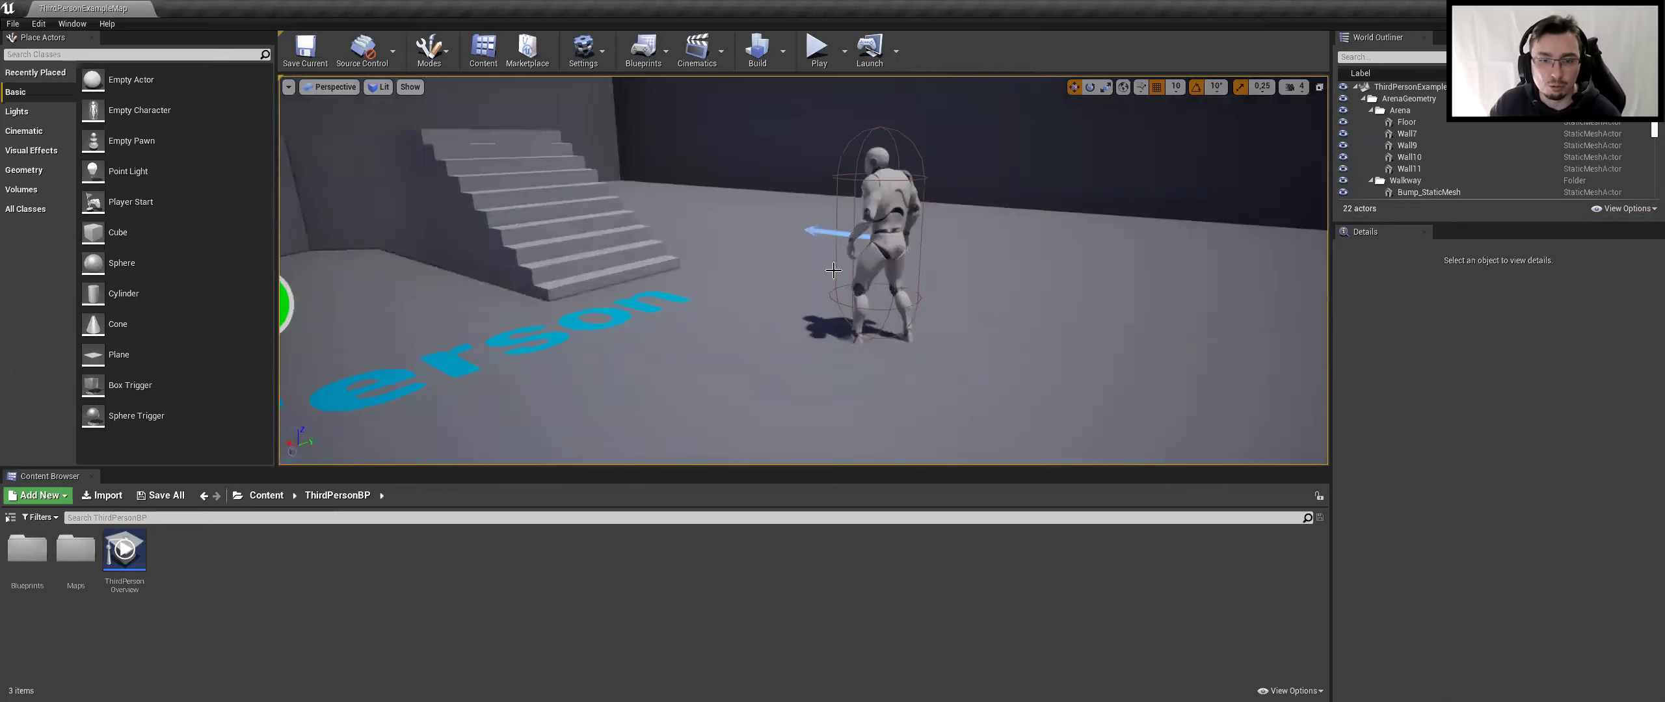
left_click(895, 273)
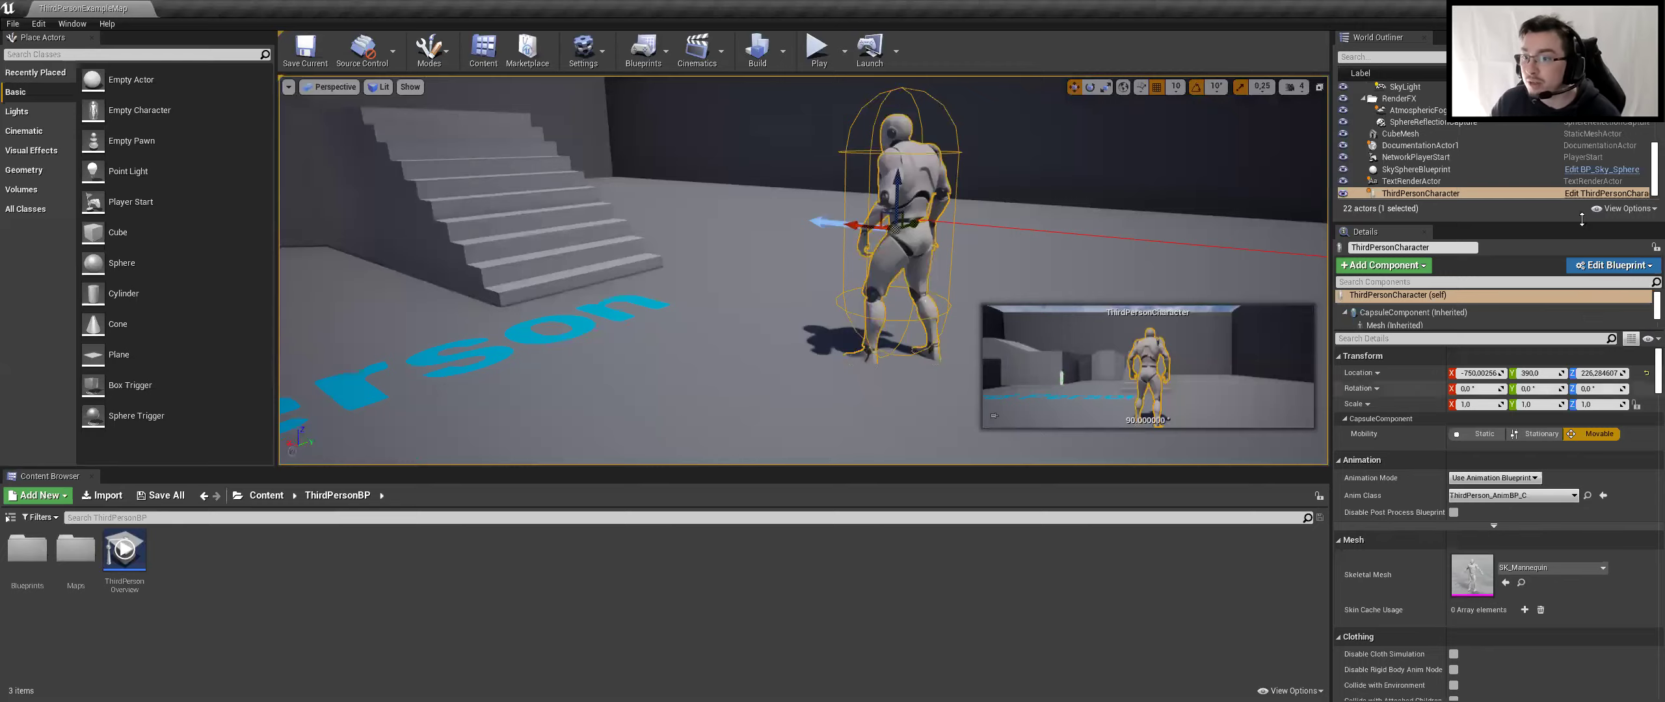
left_click(1607, 194)
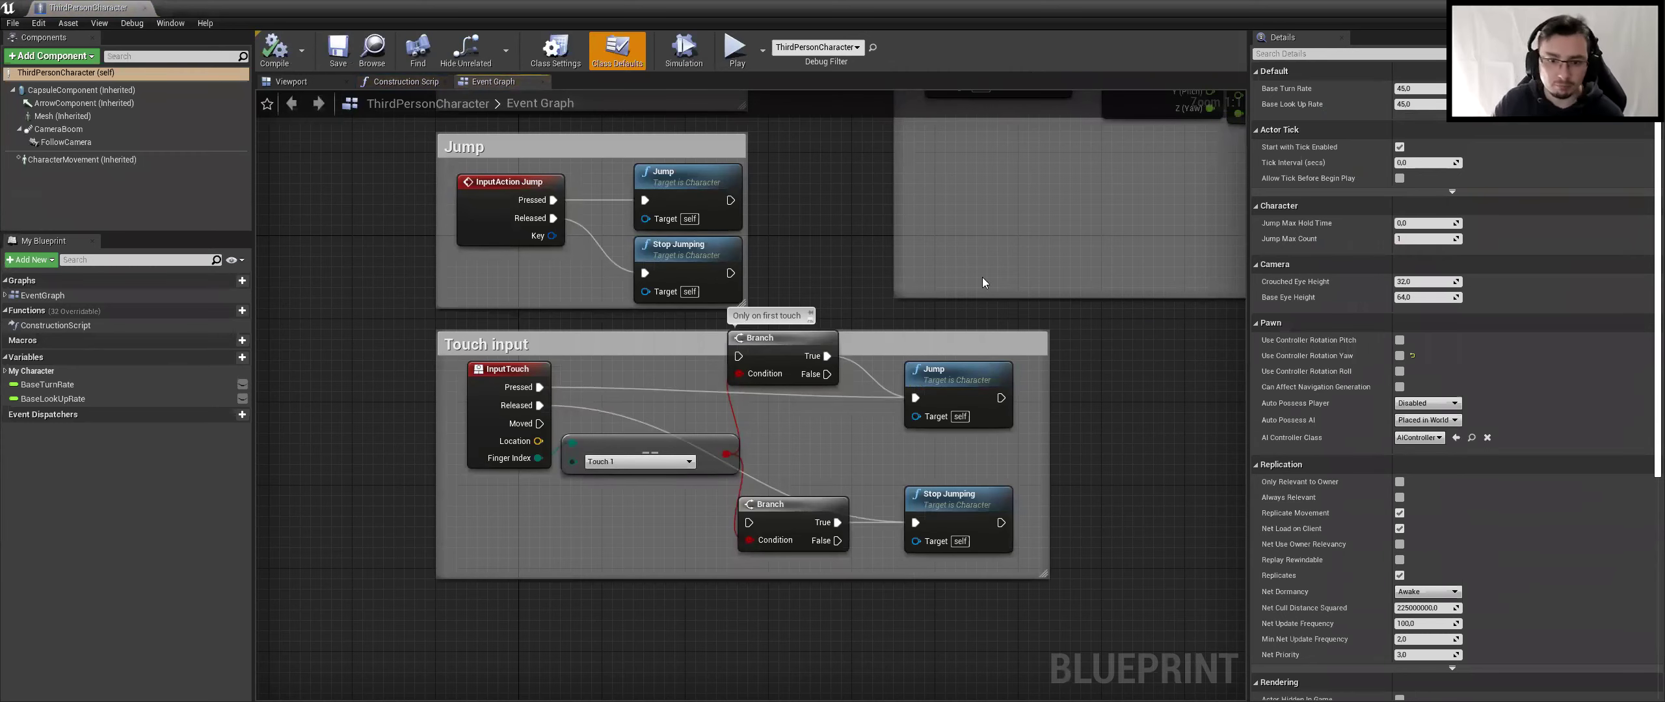
scroll(928, 284, "down", 1)
scroll(979, 584, "down", 1)
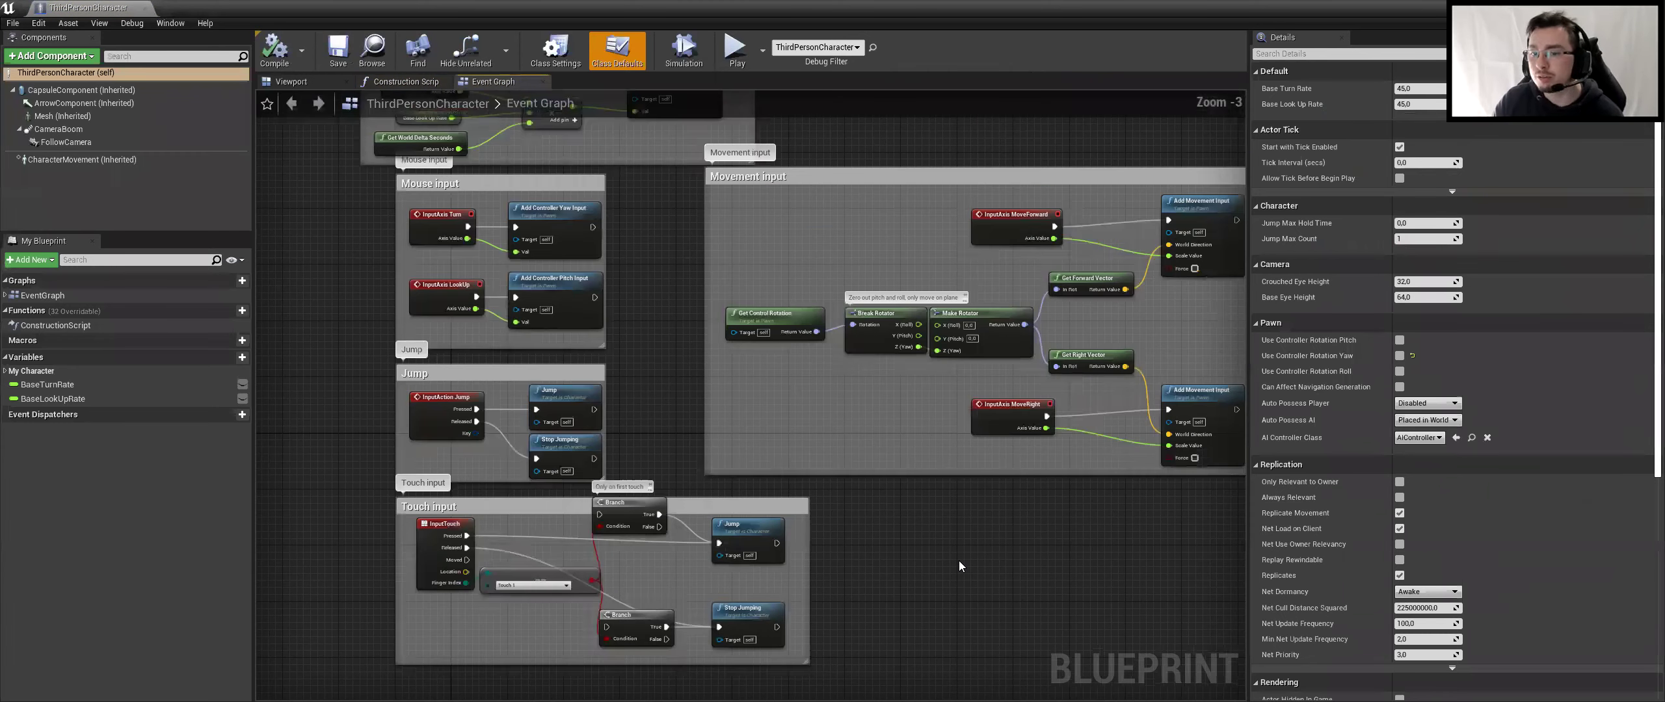
scroll(959, 566, "down", 1)
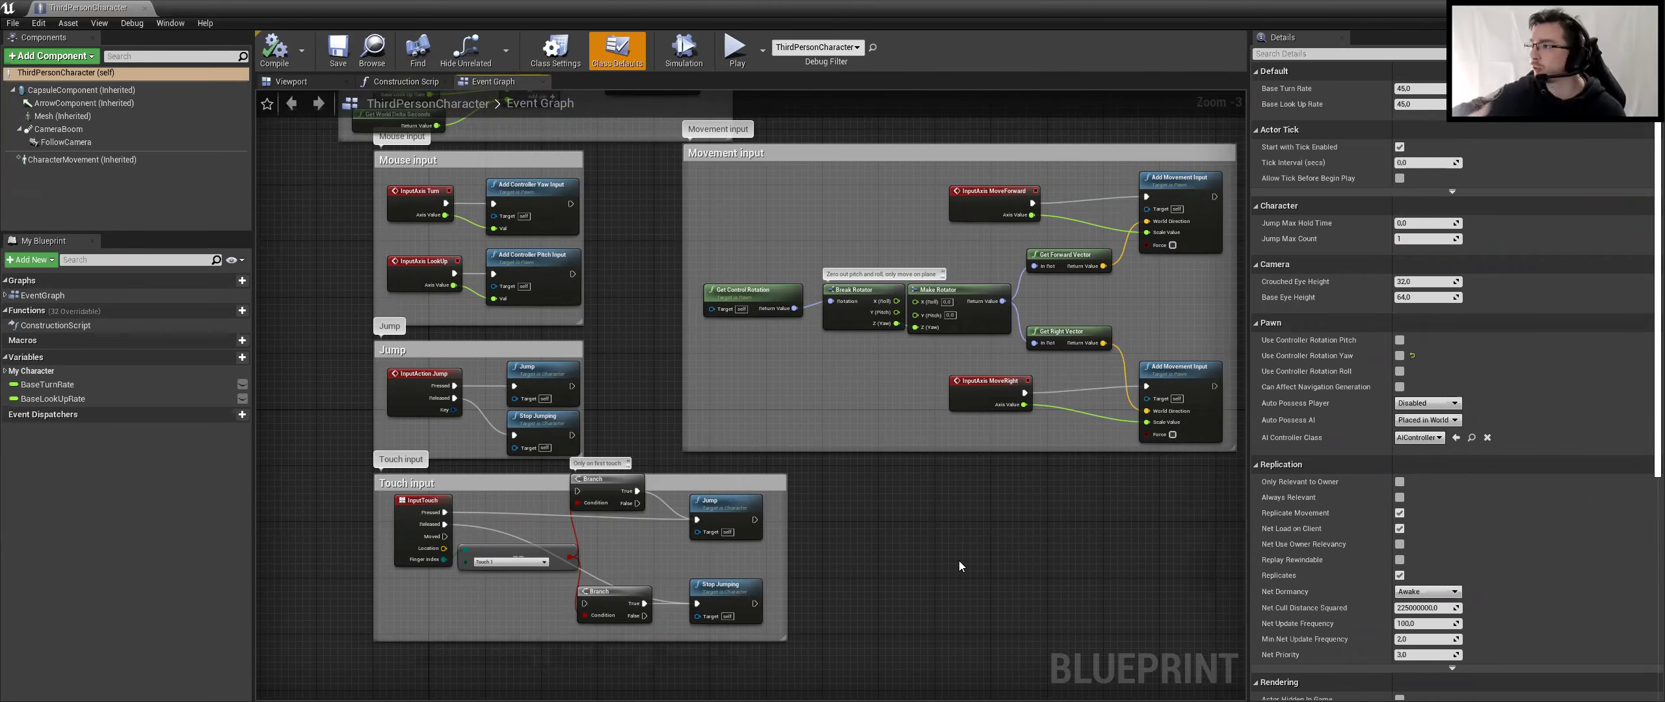
scroll(785, 564, "down", 2)
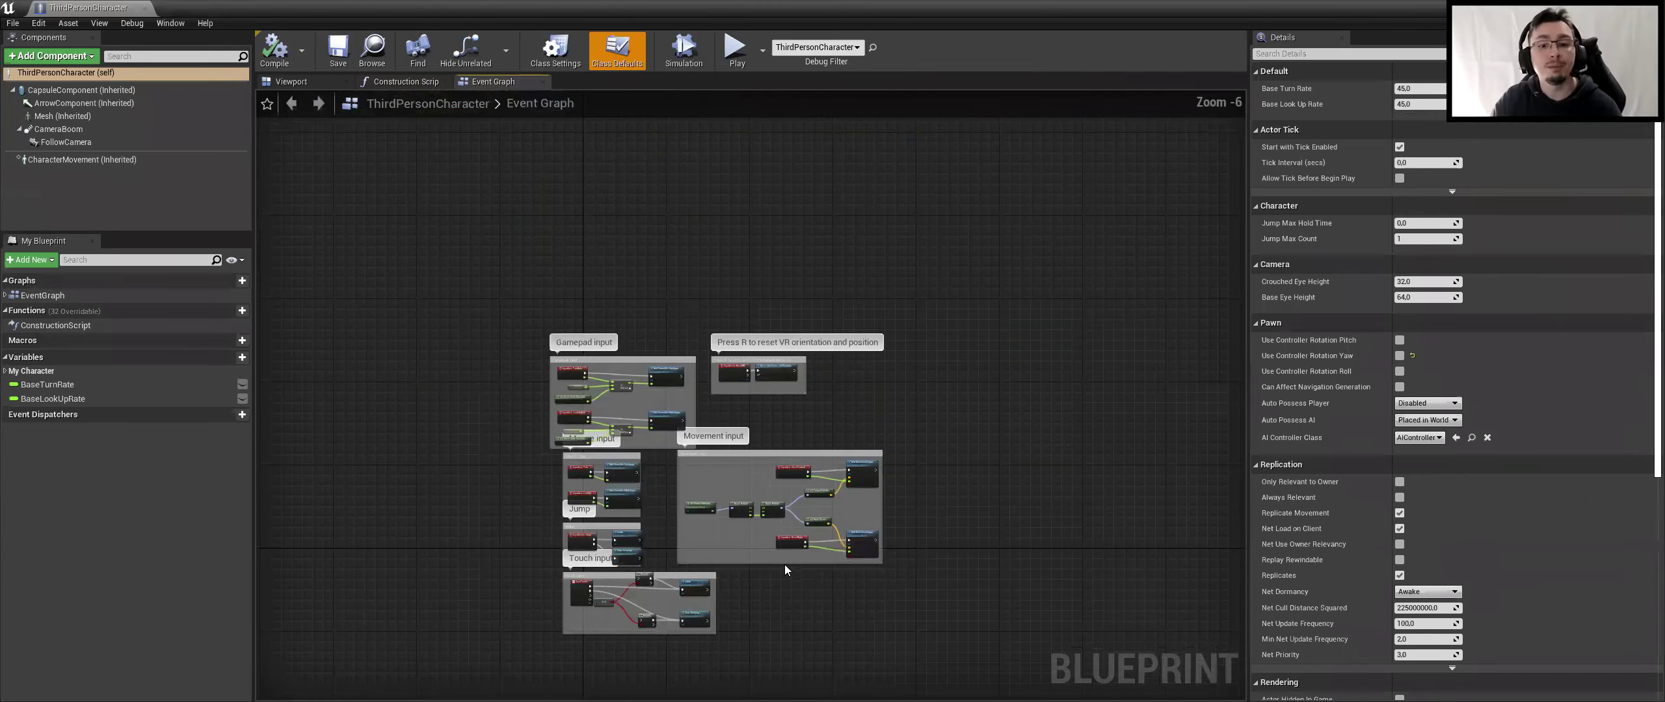
scroll(865, 531, "up", 2)
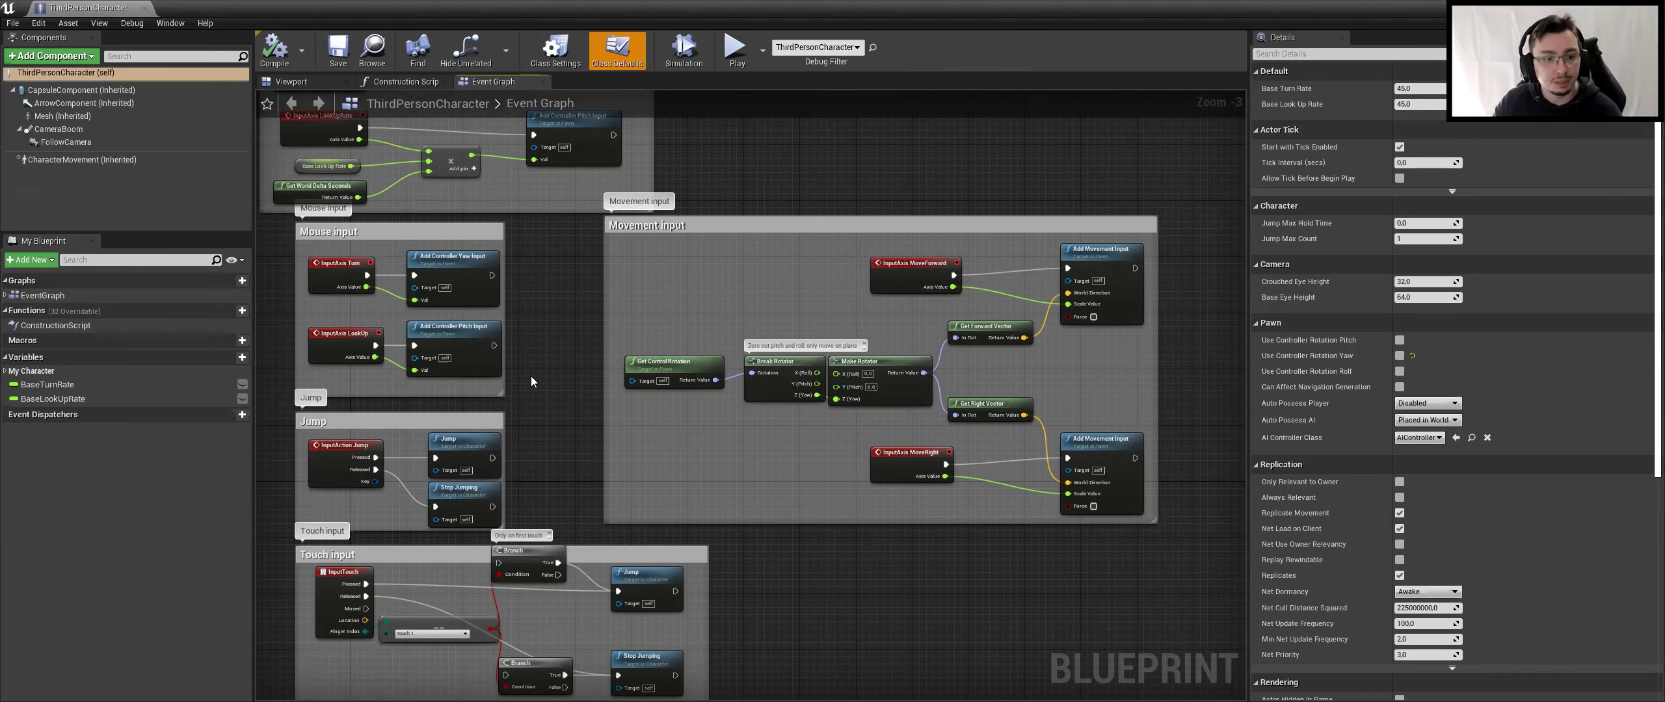
right_click_drag(556, 341, 619, 528)
right_click_drag(1004, 373, 1150, 380)
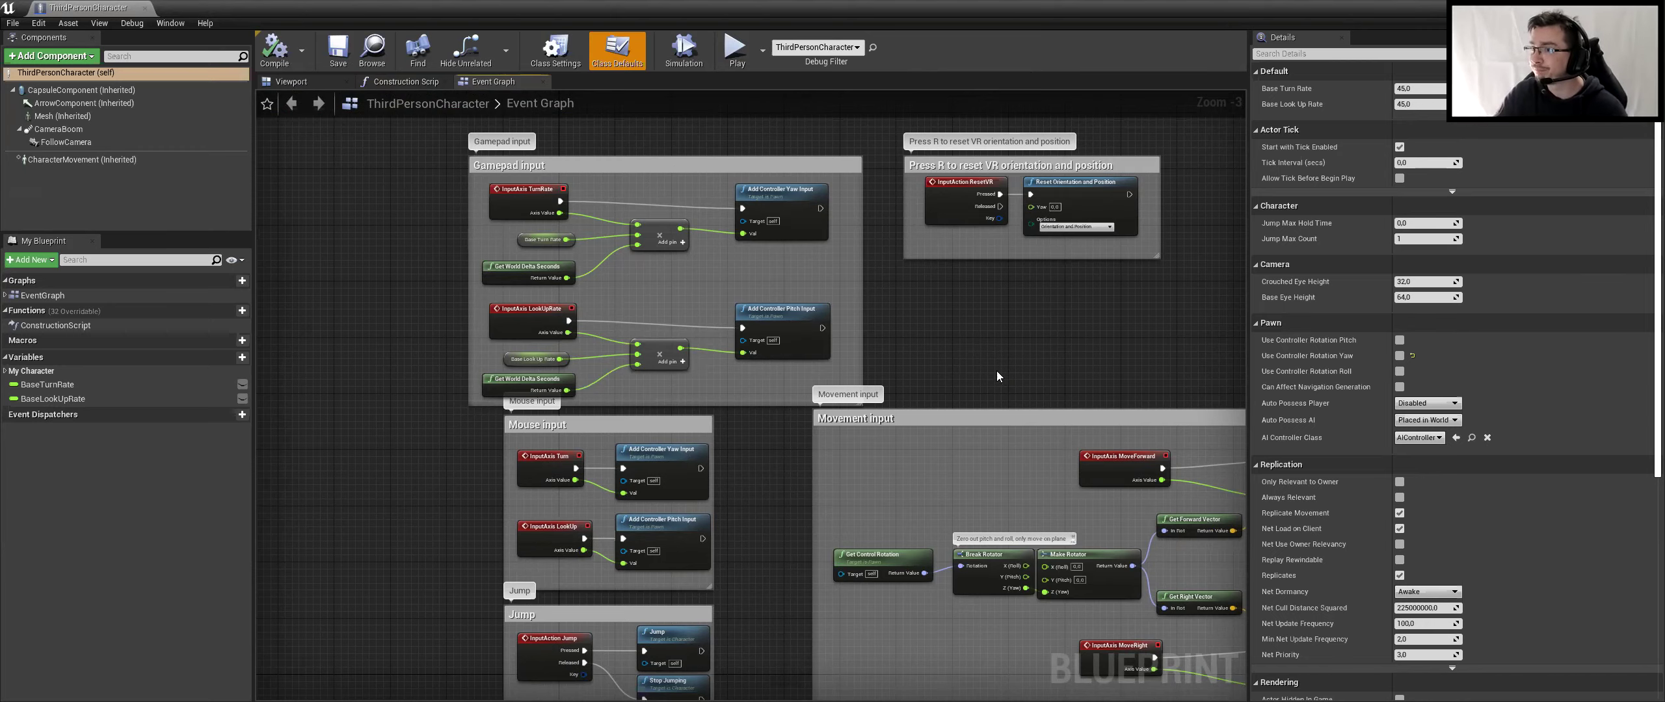
scroll(950, 335, "up", 1)
scroll(893, 380, "up", 1)
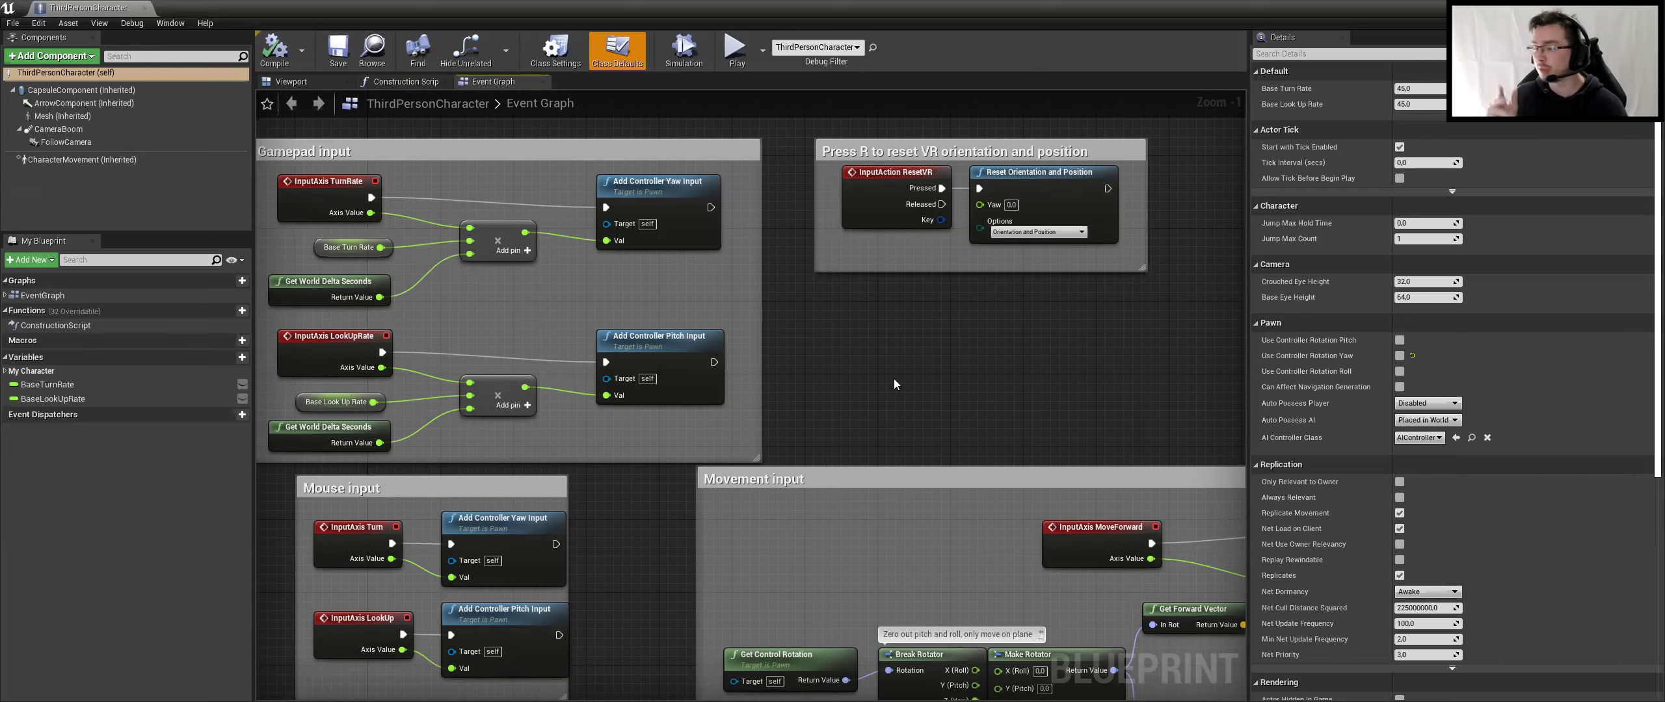
right_click_drag(671, 367, 641, 571)
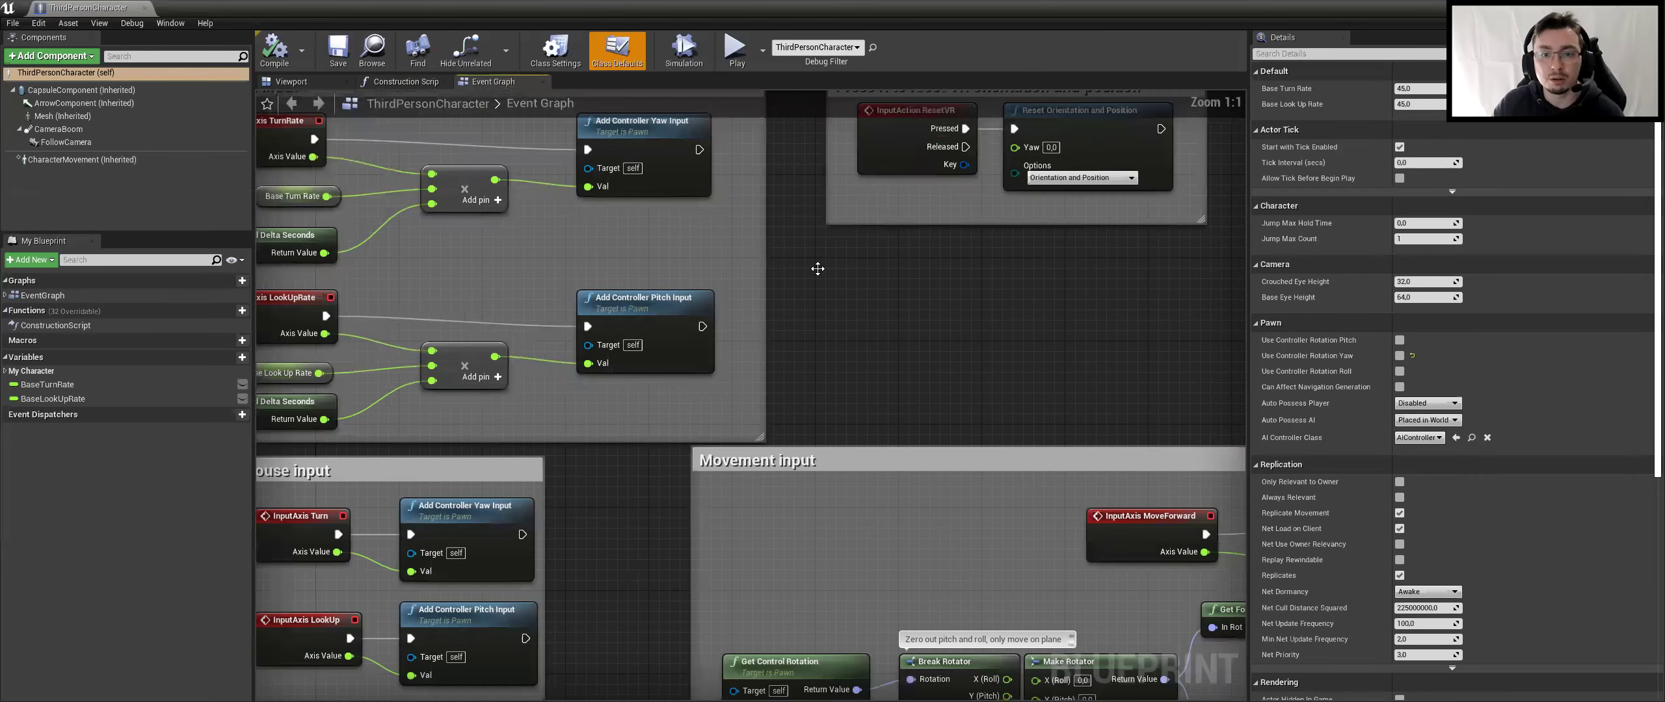
scroll(818, 271, "up", 1)
left_click(747, 304)
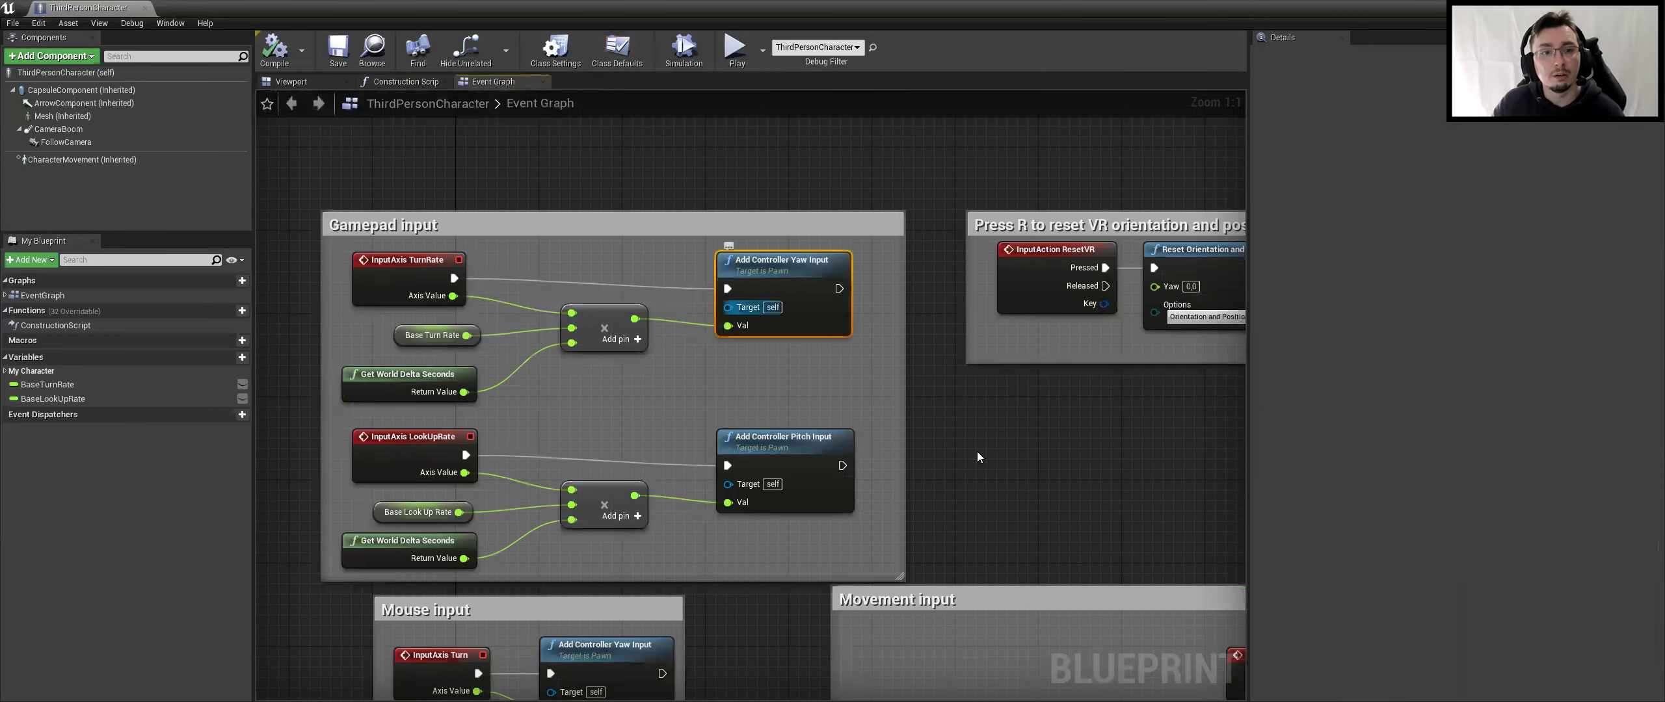
right_click_drag(977, 451, 1108, 382)
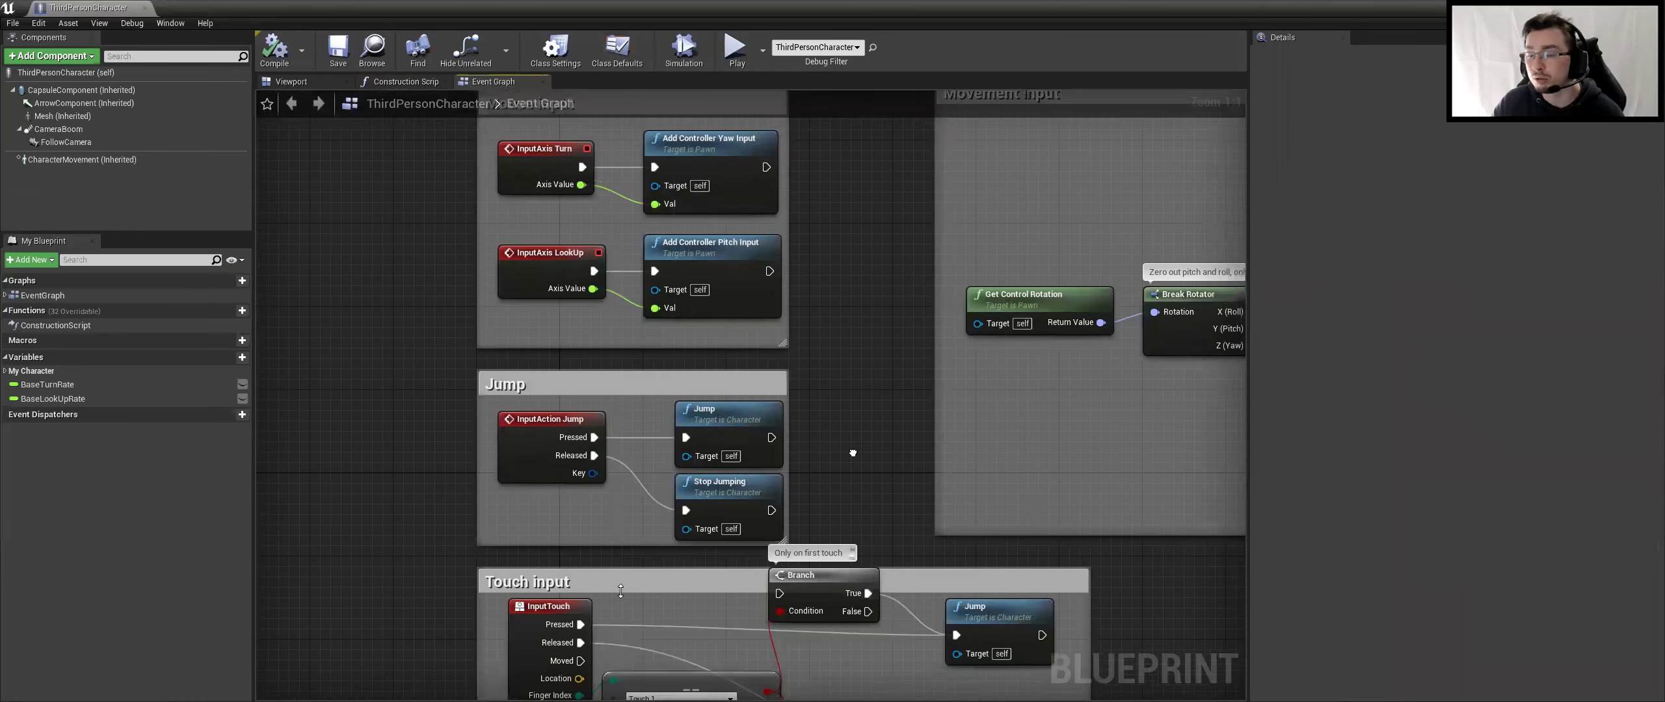
right_click_drag(881, 696, 817, 523)
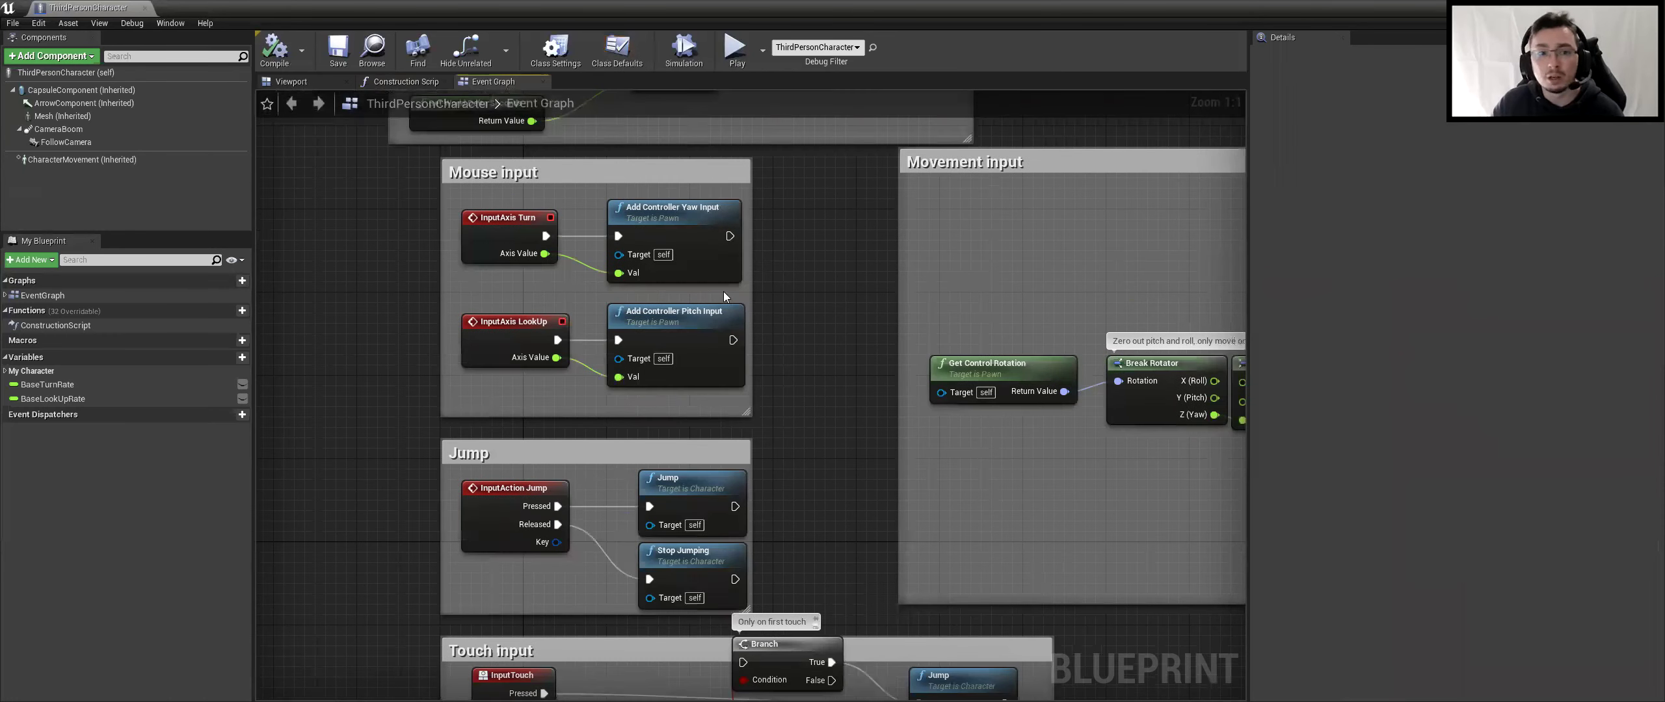
right_click_drag(654, 208, 678, 238)
right_click(678, 239)
left_click(678, 239)
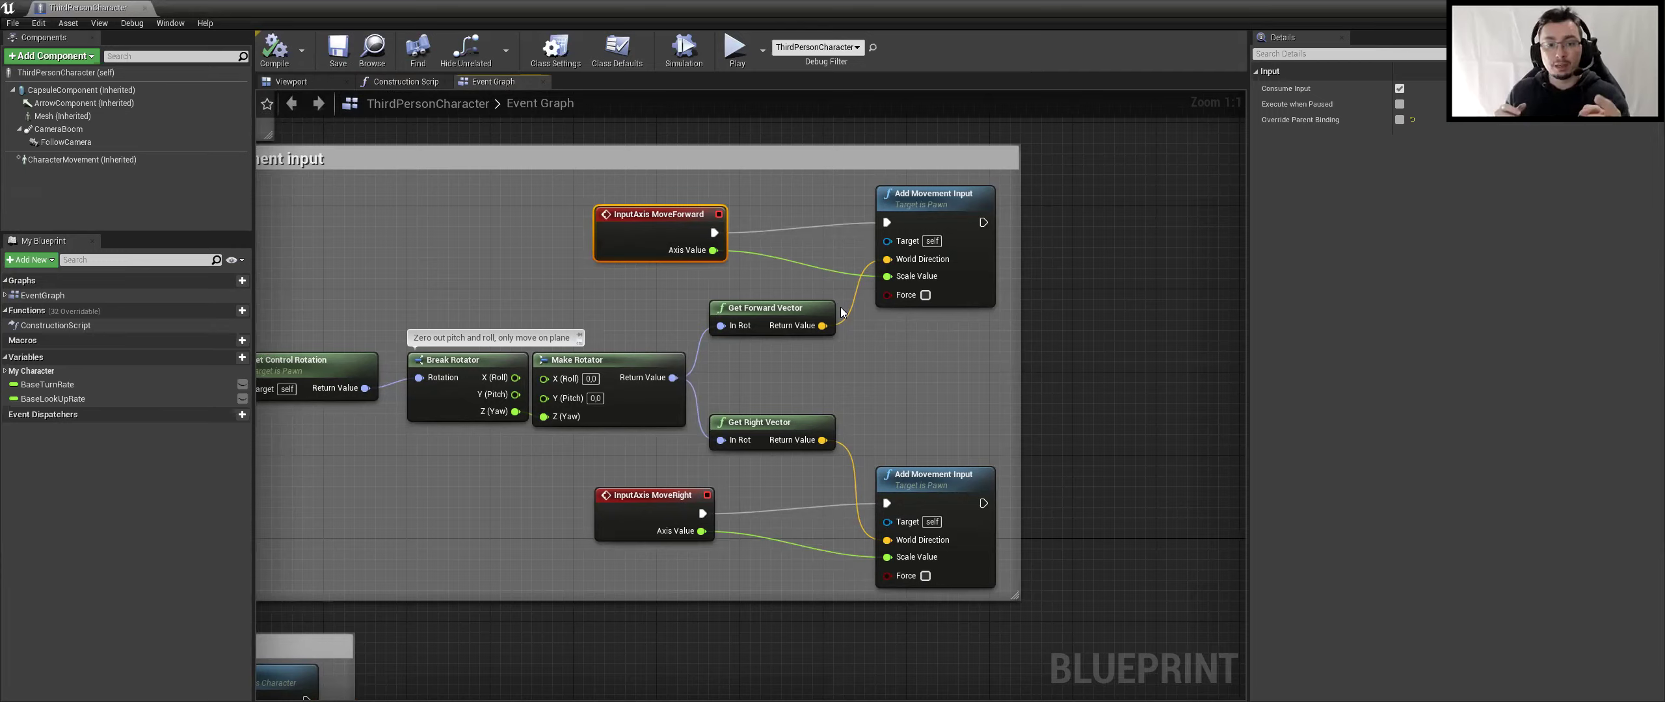
left_click(759, 311)
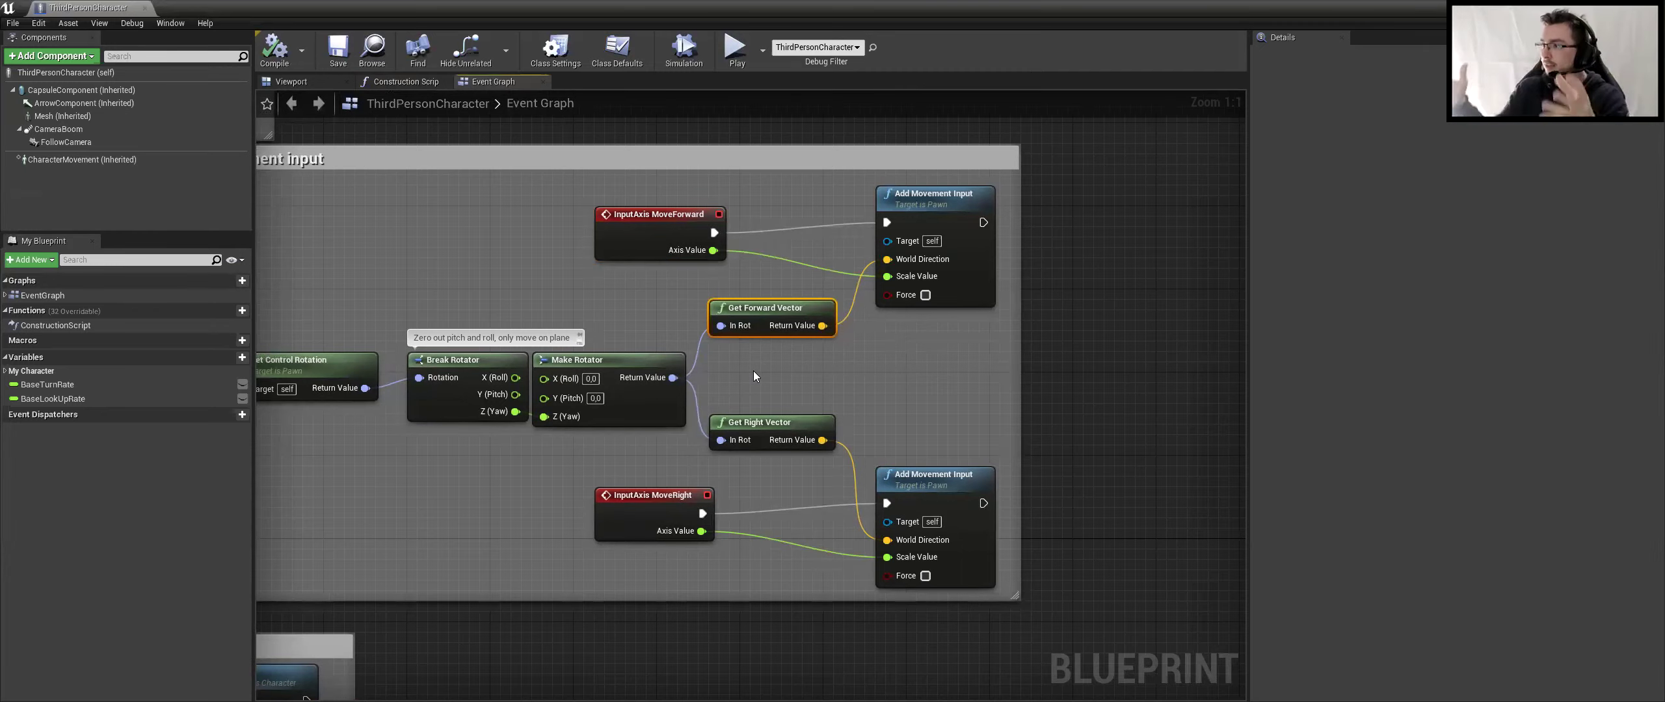
right_click_drag(754, 371, 794, 371)
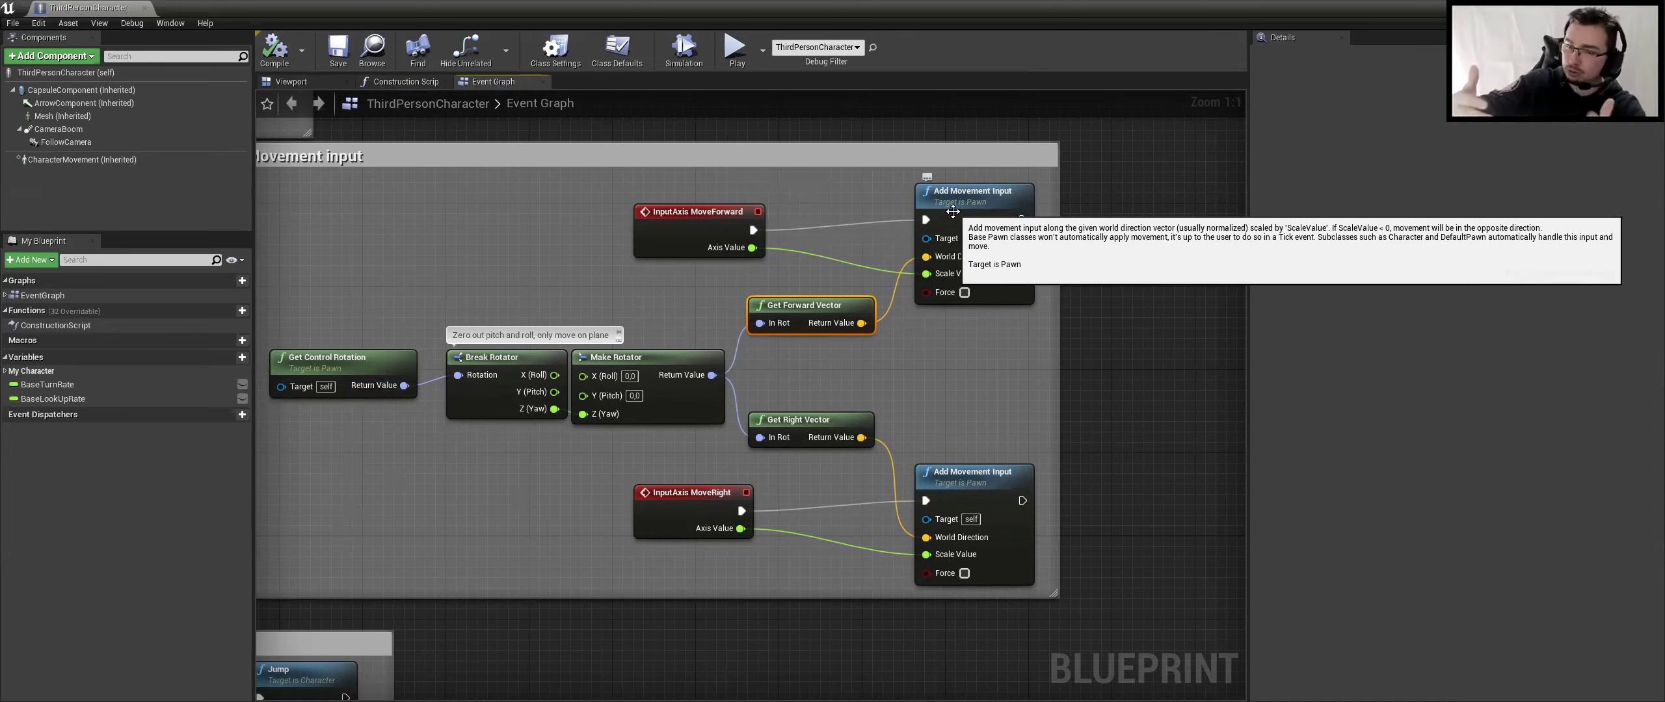
right_click_drag(833, 493, 761, 424)
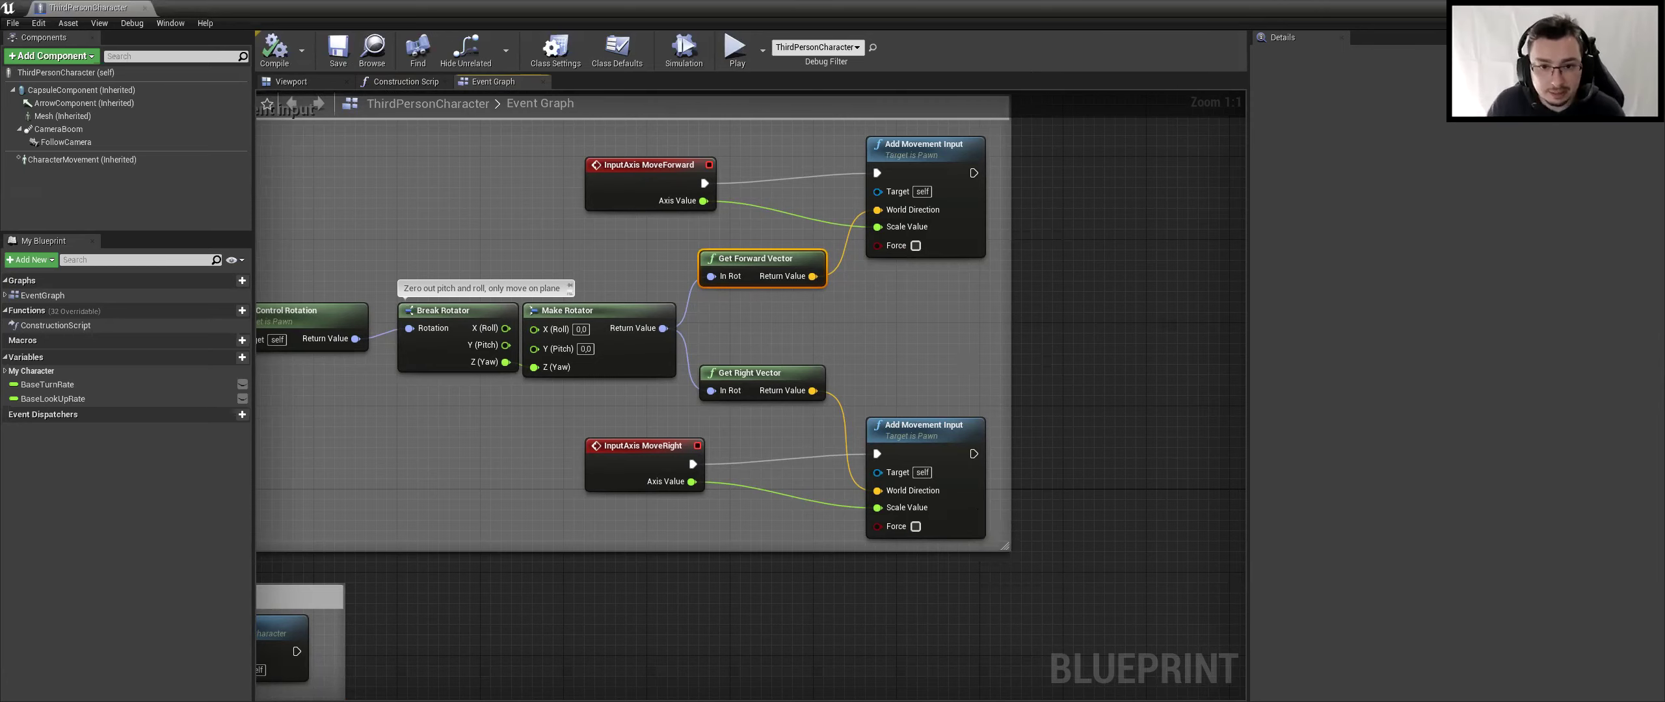
right_click_drag(763, 602, 856, 518)
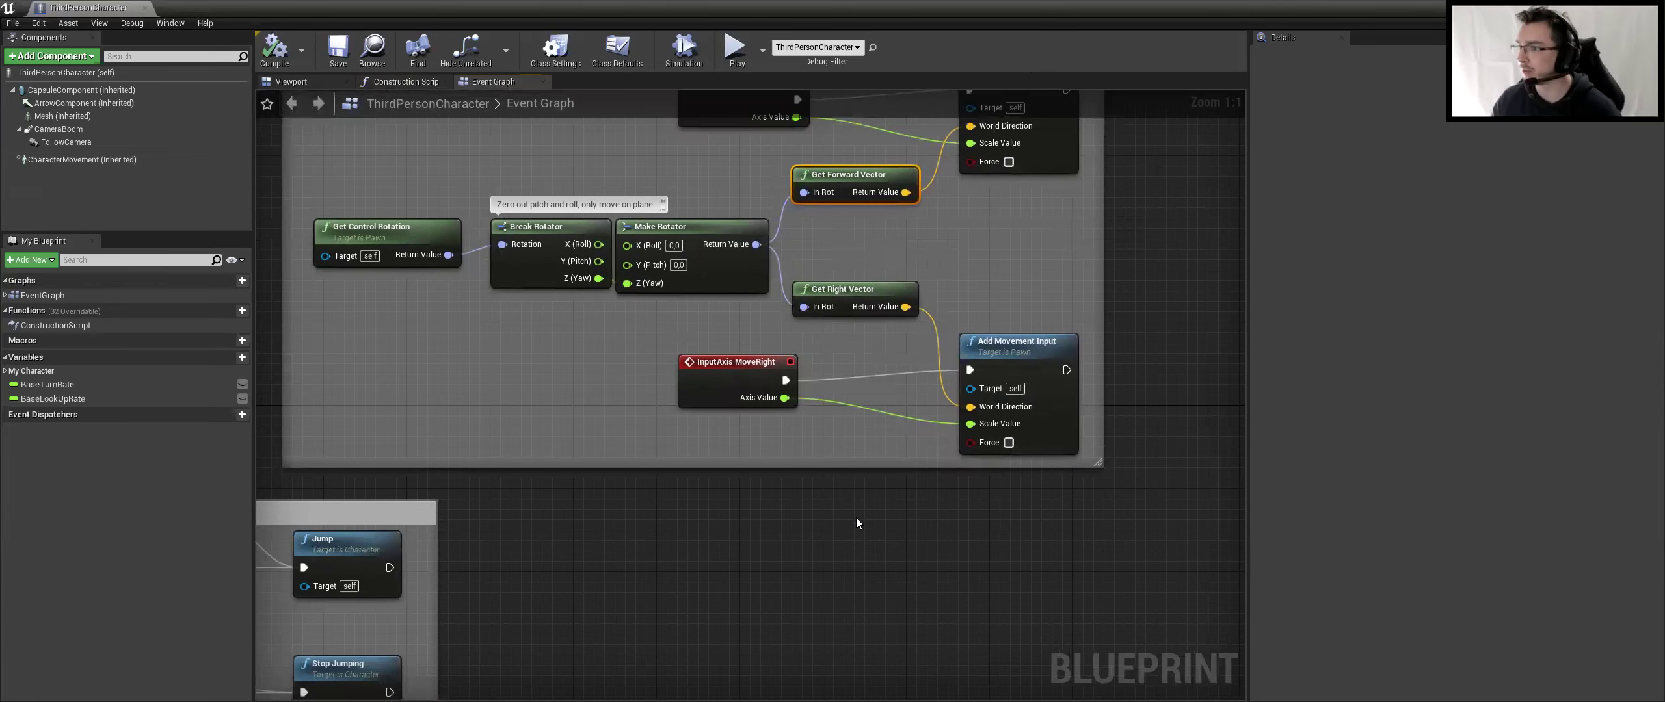
right_click_drag(783, 445, 649, 650)
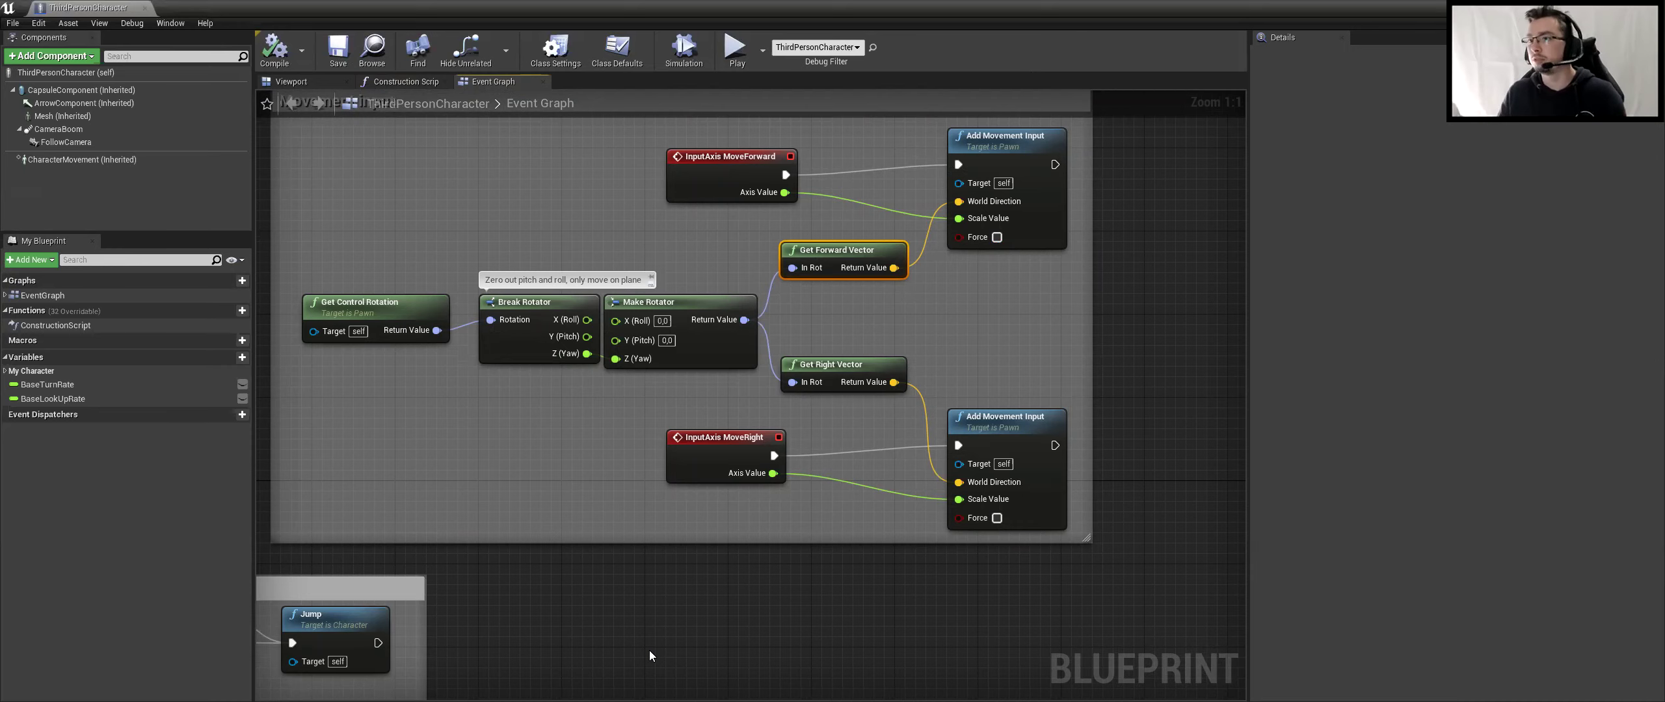
right_click_drag(390, 656, 826, 539)
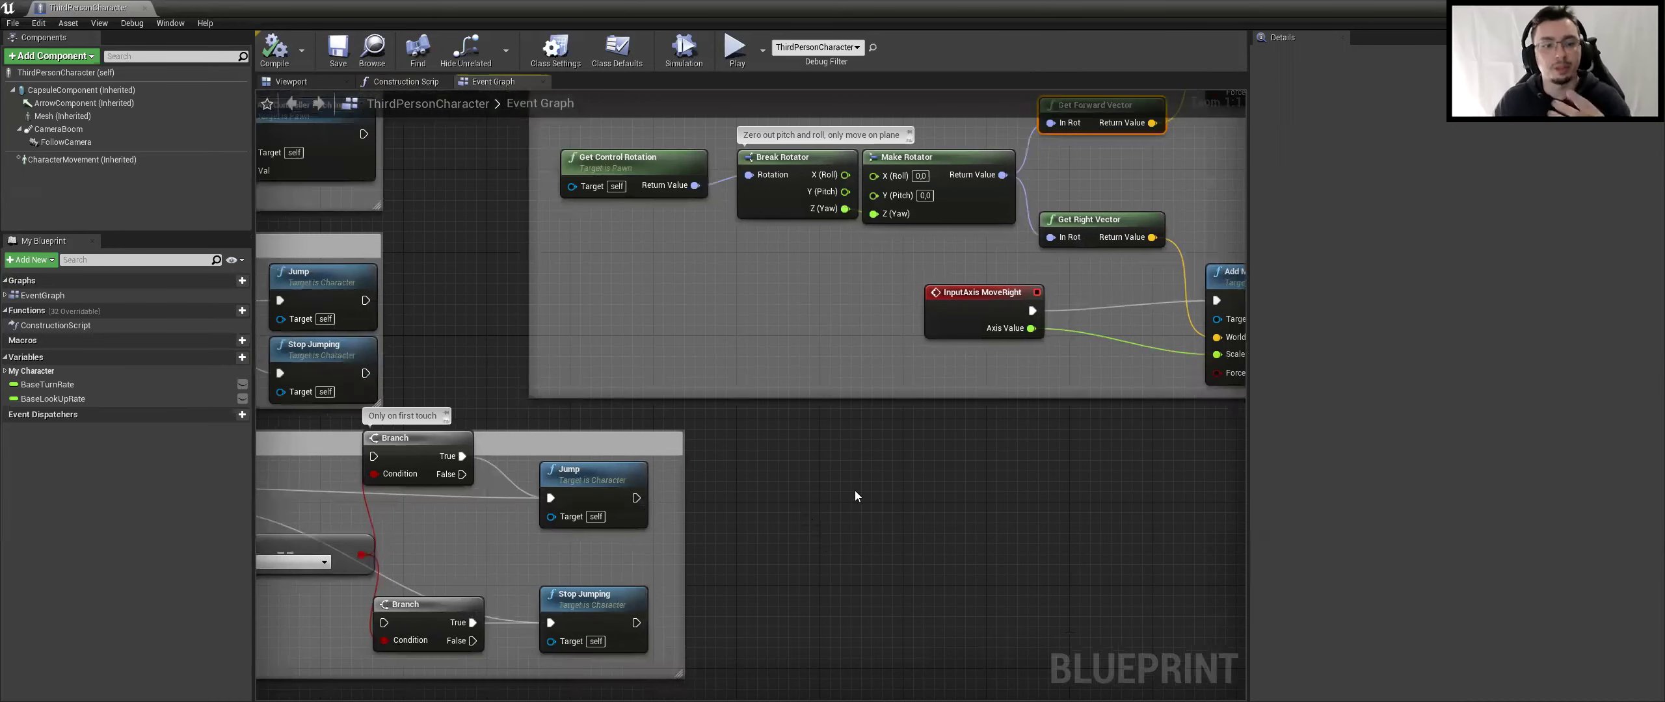
mouse_move(858, 494)
right_mouse_down()
mouse_move(1102, 505)
mouse_move(900, 500)
right_mouse_up()
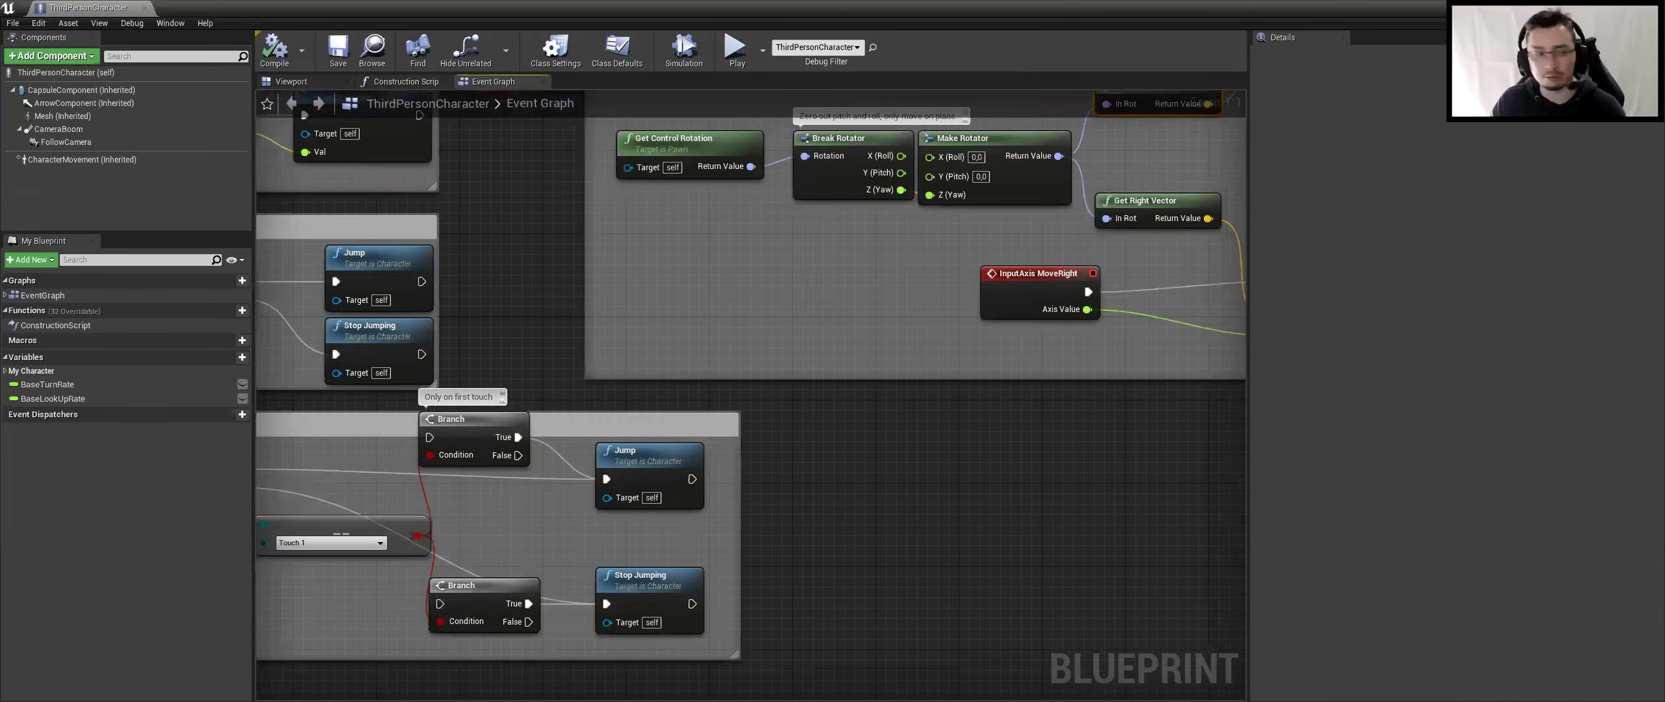
right_click_drag(449, 346, 867, 465)
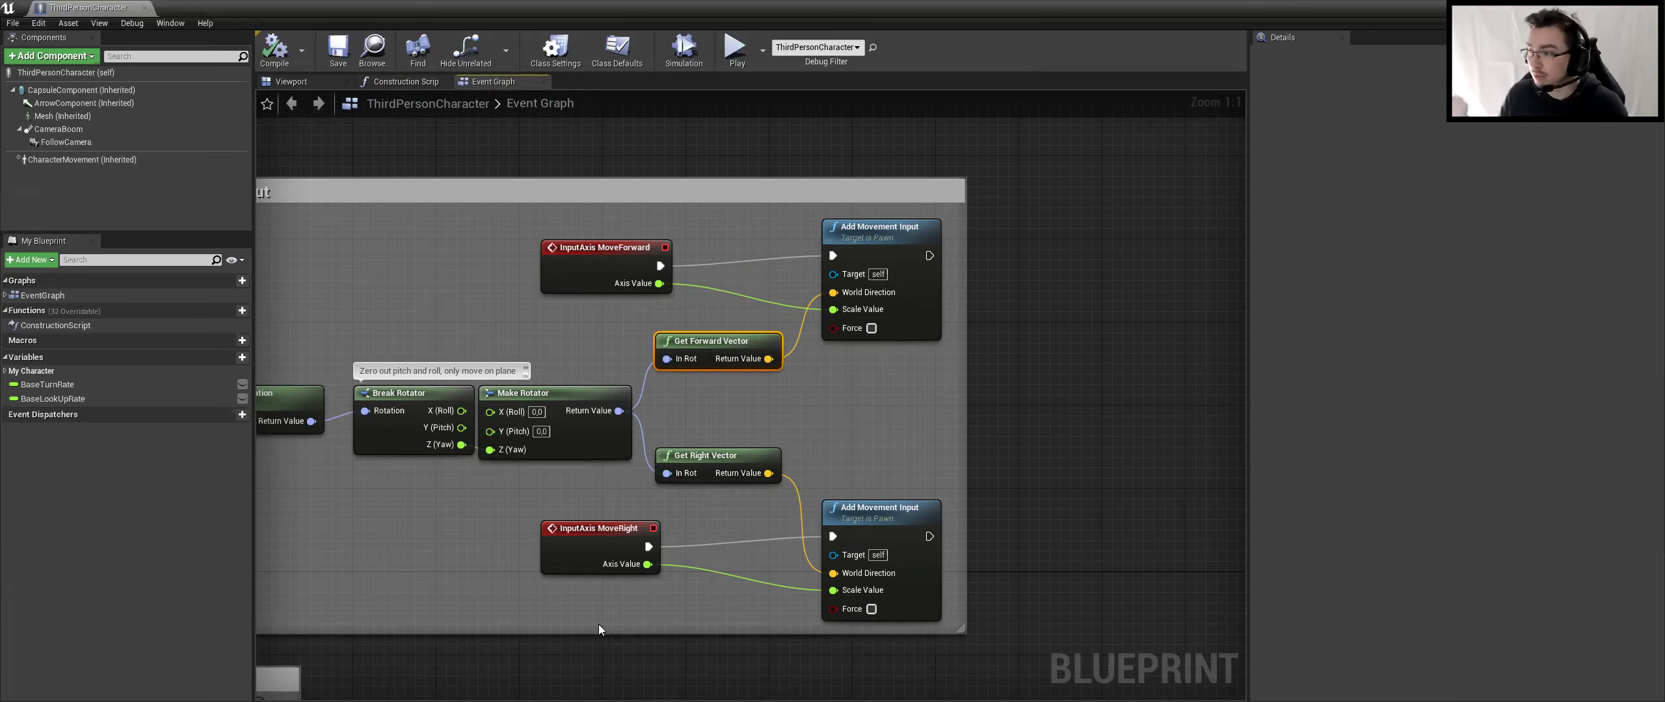
right_click_drag(412, 215, 854, 259)
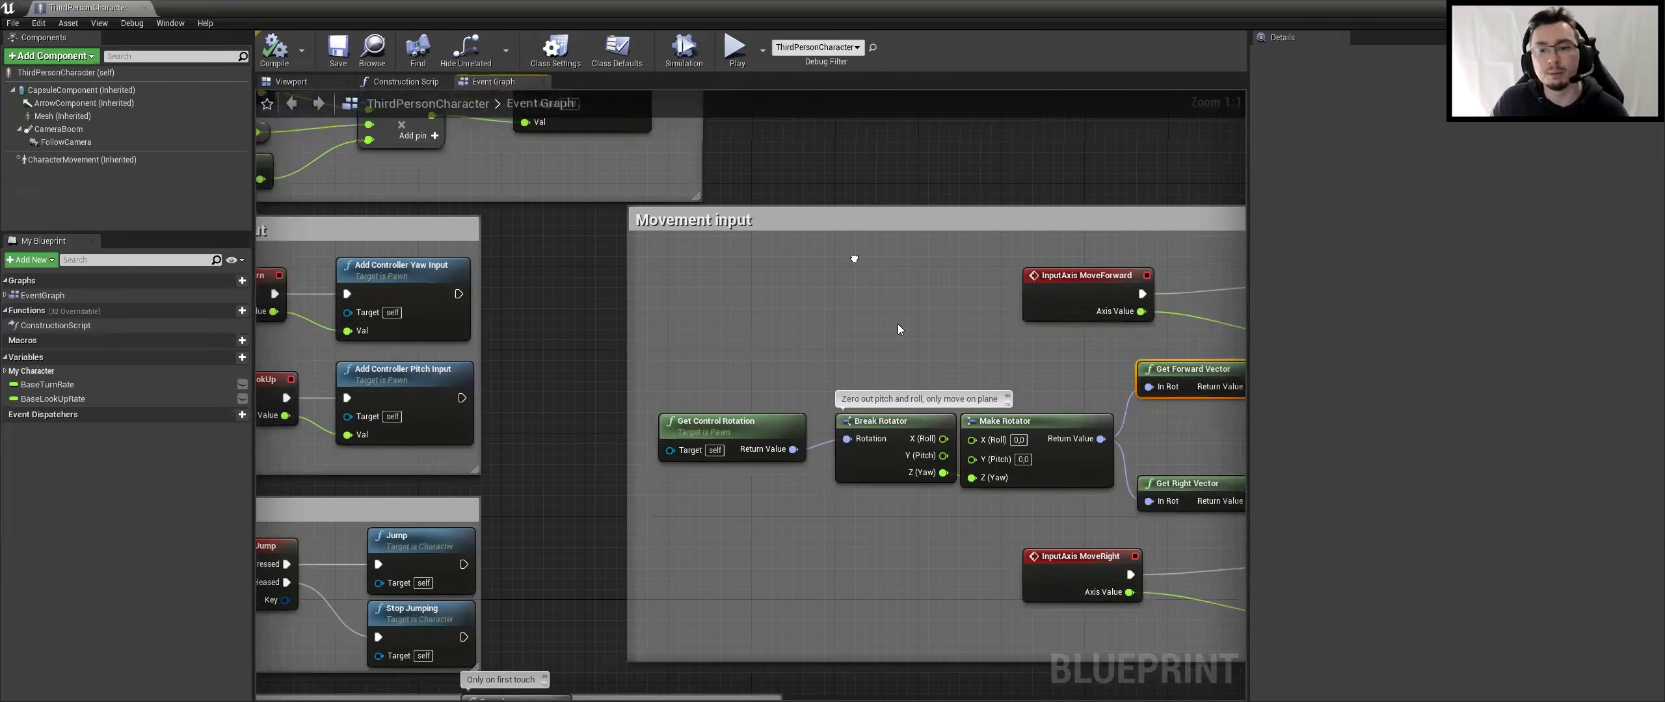
right_click_drag(898, 329, 597, 370)
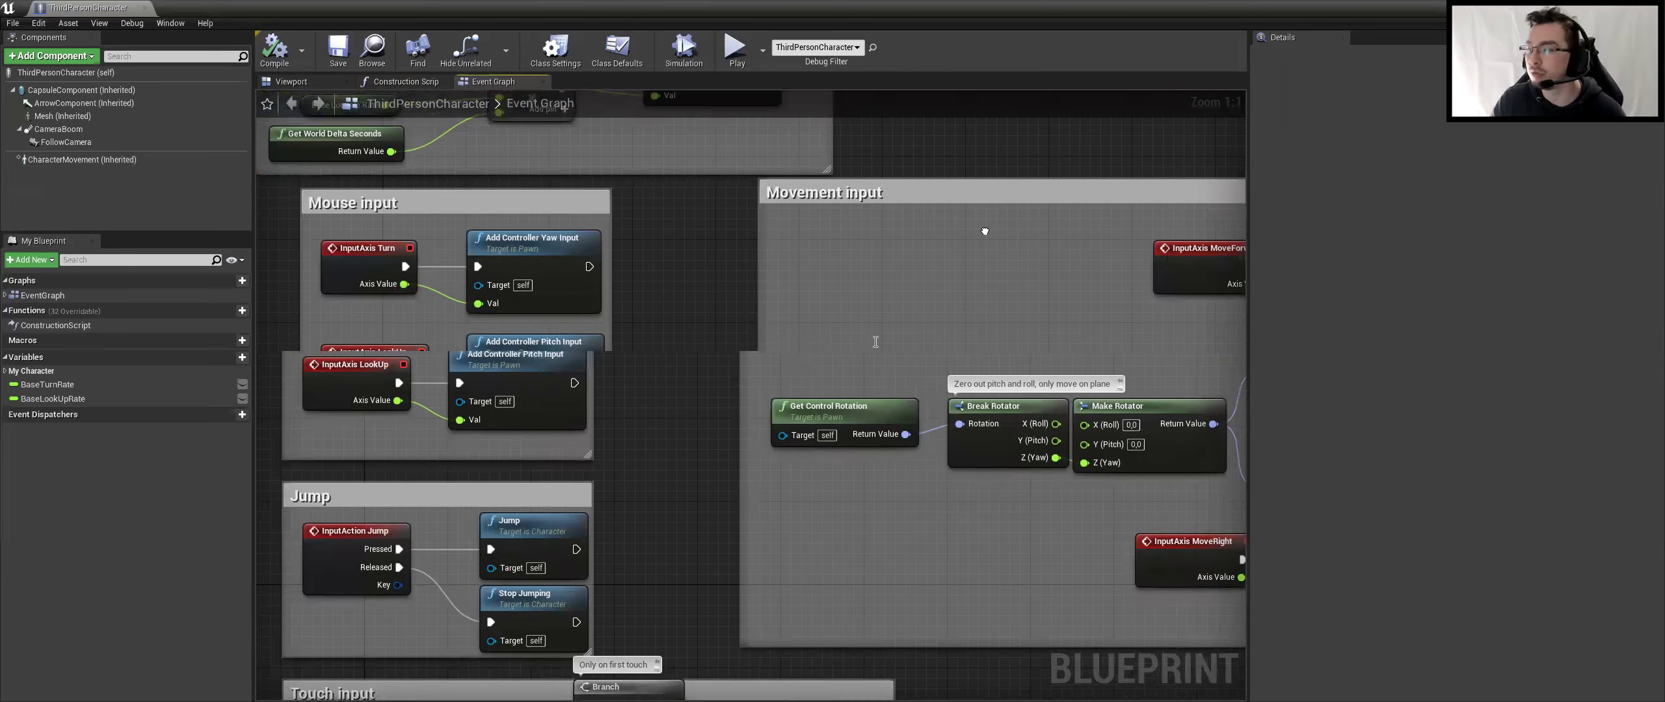
scroll(1030, 570, "down", 3)
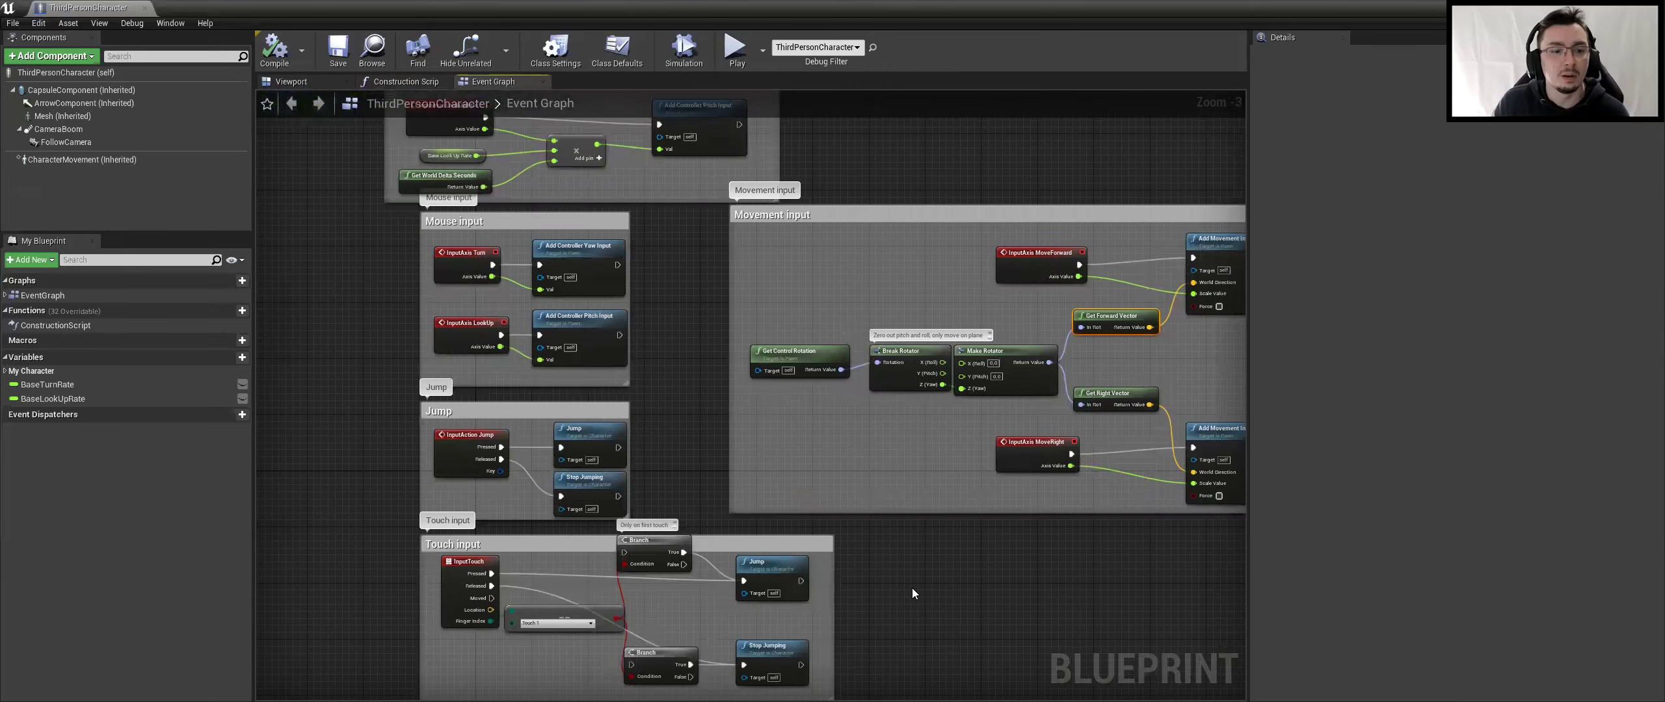
right_click_drag(912, 588, 794, 606)
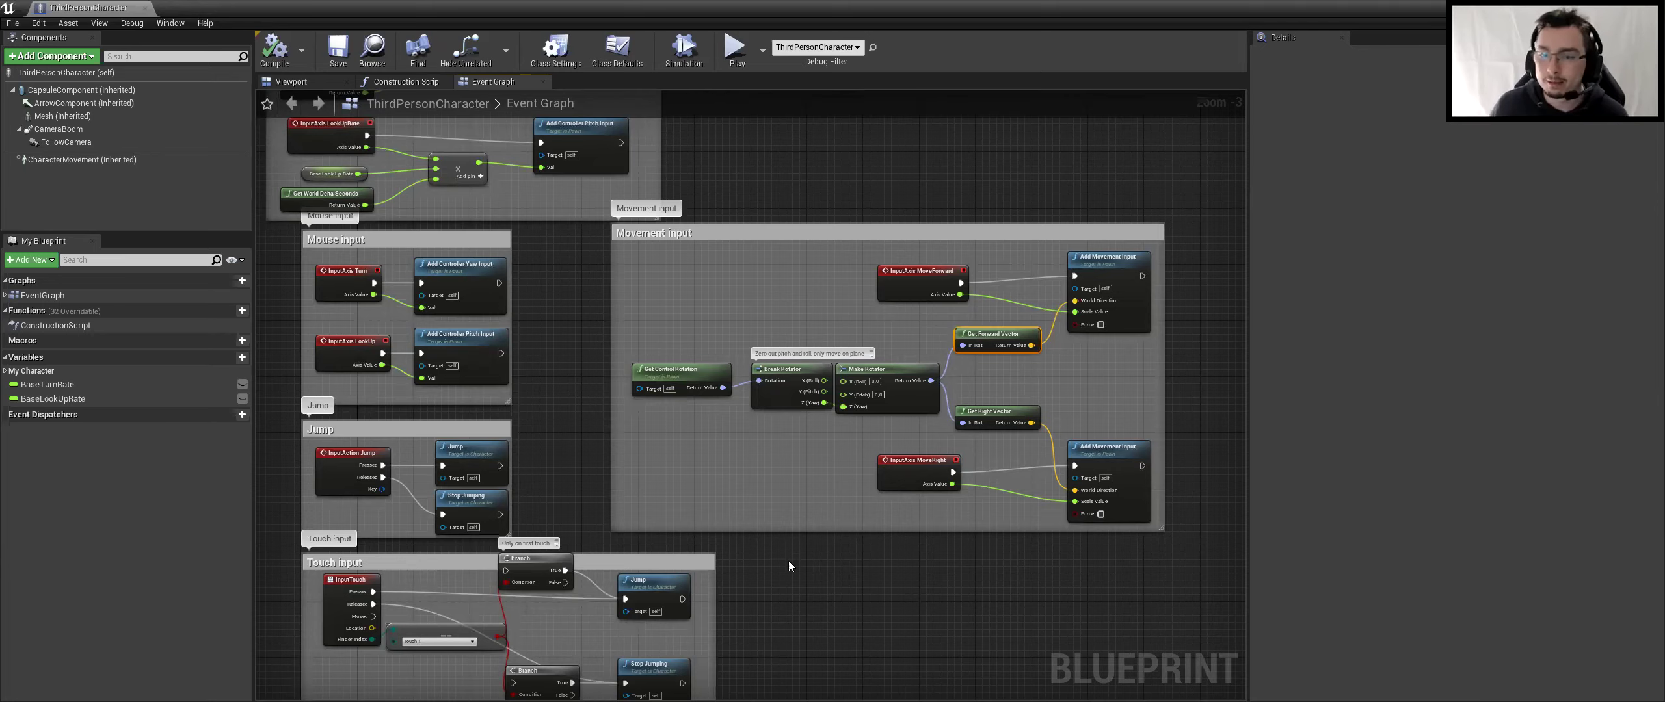
right_click_drag(789, 561, 908, 563)
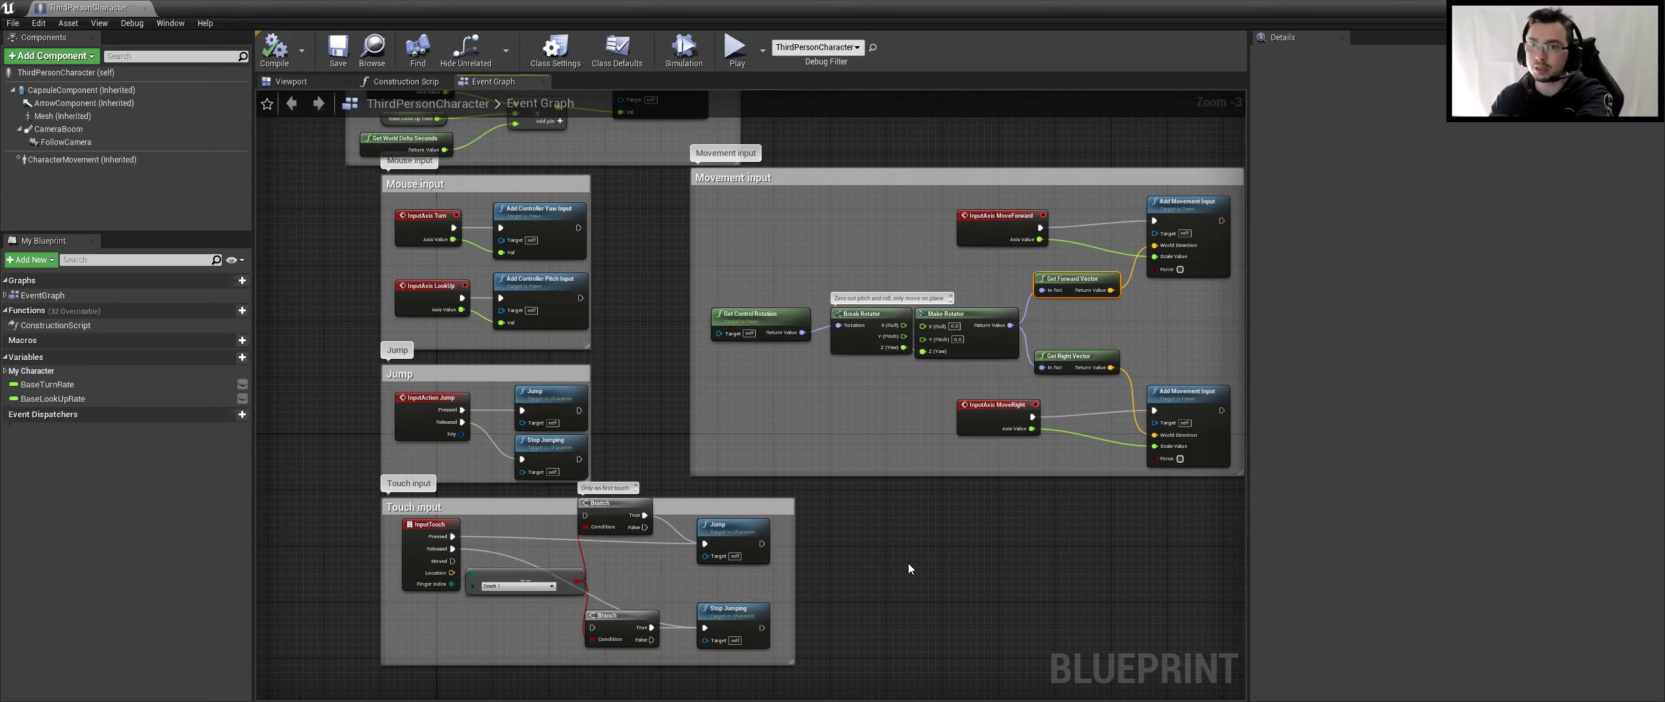
scroll(908, 564, "down", 2)
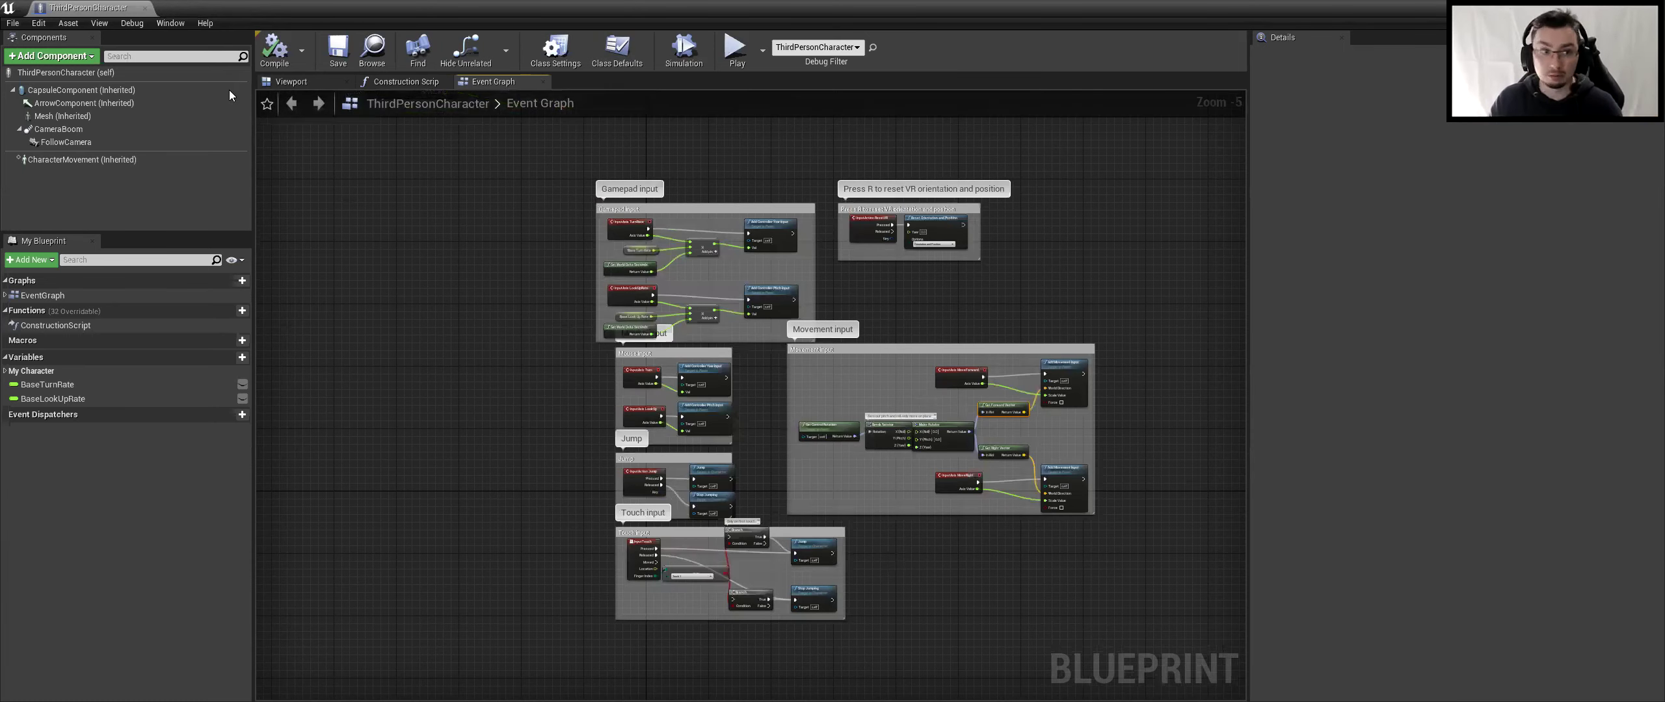
Close the blueprint editor and place the Base mesh from Meshes/Monster into the Demo level
left_click(144, 8)
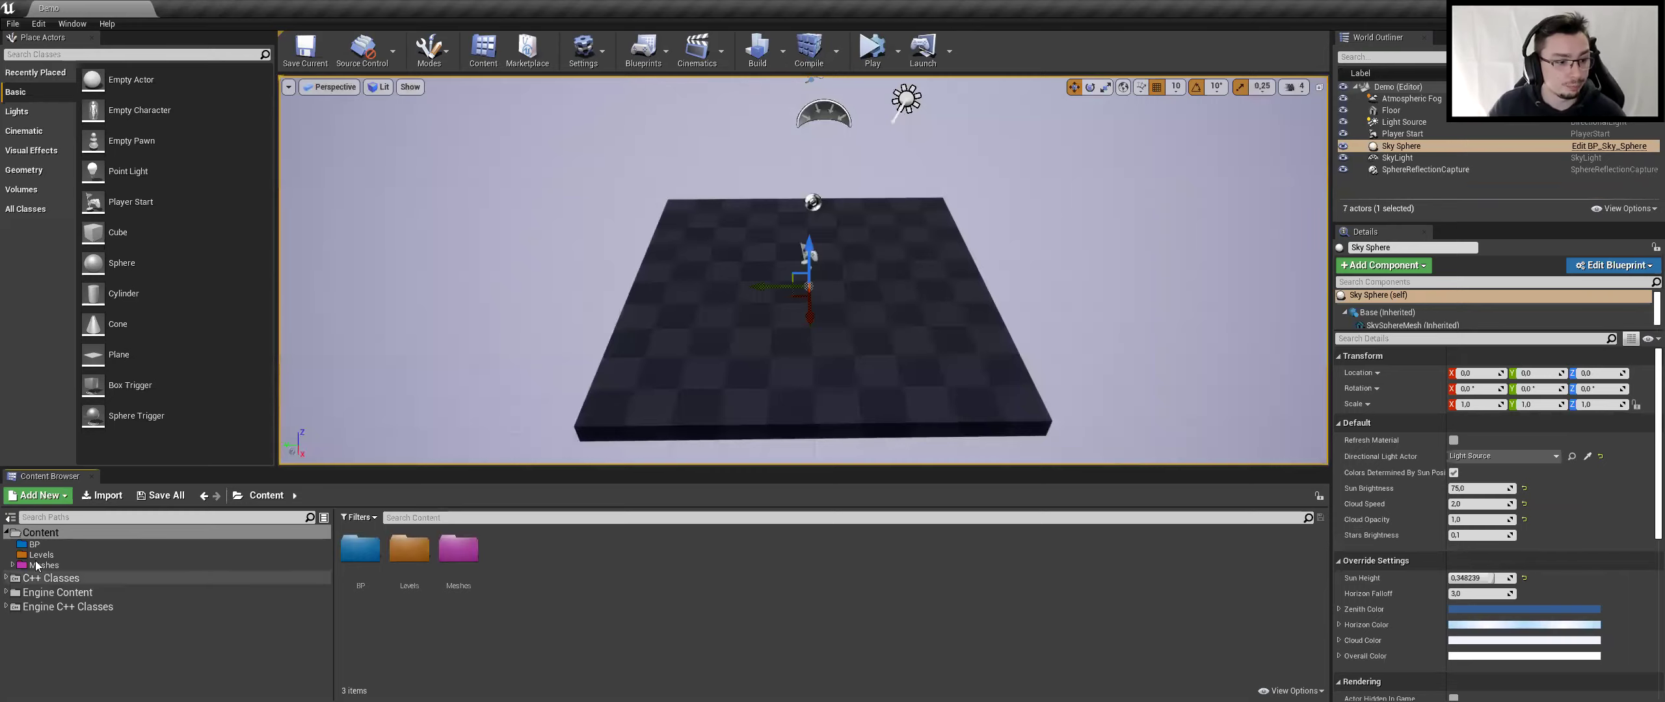
left_click(291, 565)
left_click(366, 575)
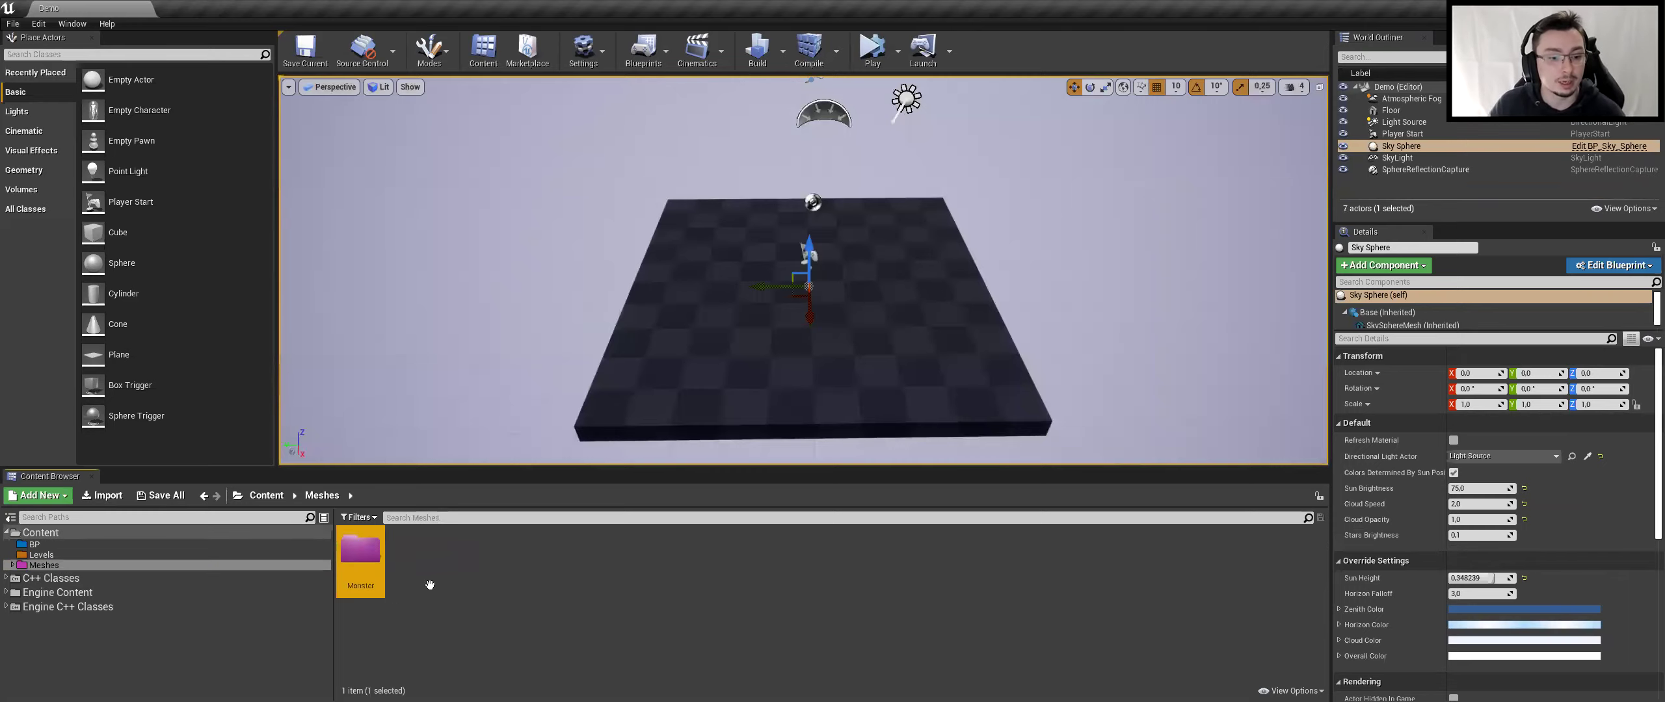
double_click(366, 575)
left_click_drag(556, 553, 719, 333)
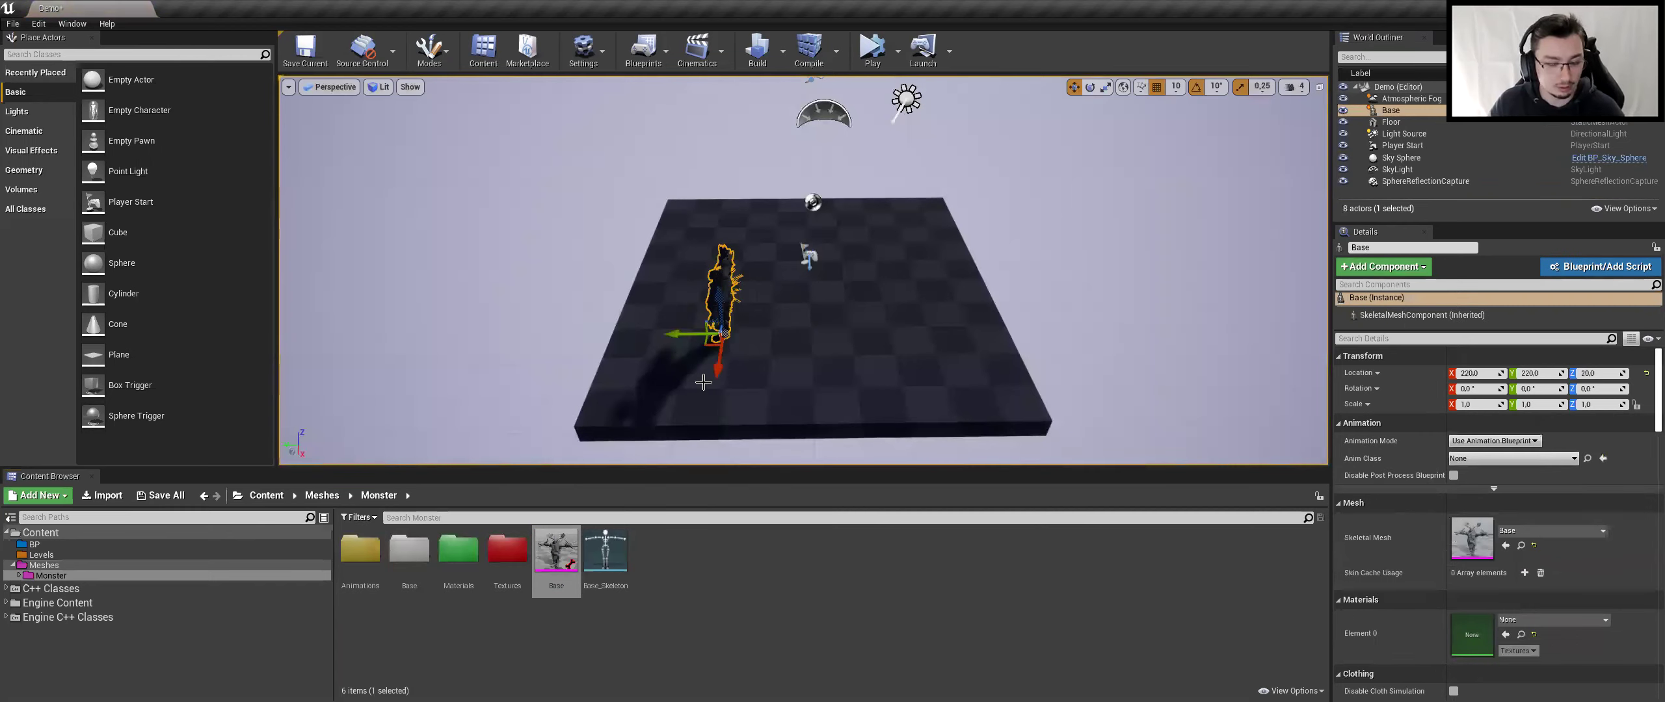
key("f")
left_click_drag(976, 293, 1058, 247, "alt")
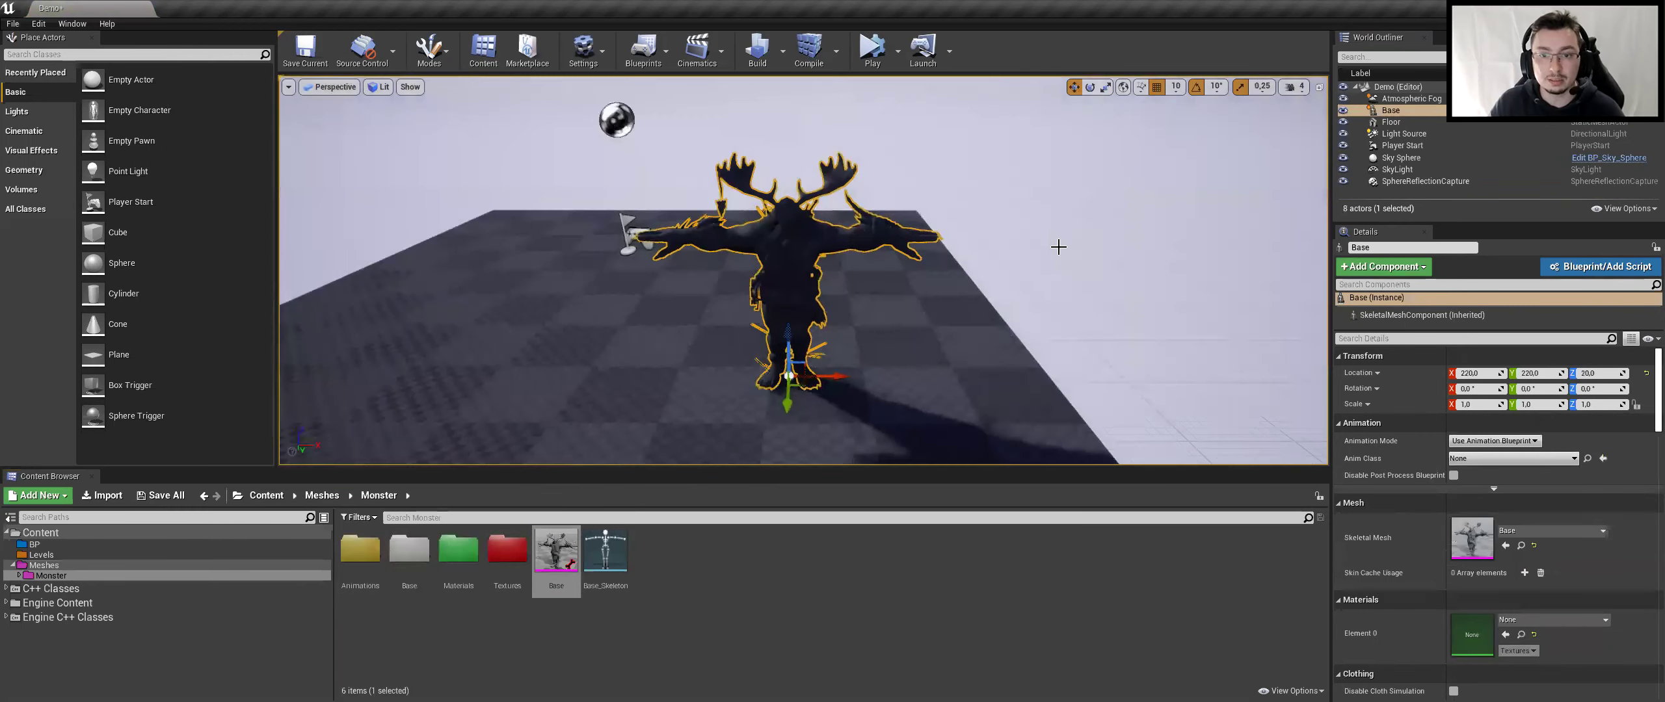
left_click(1058, 247)
scroll(974, 301, "up", 2)
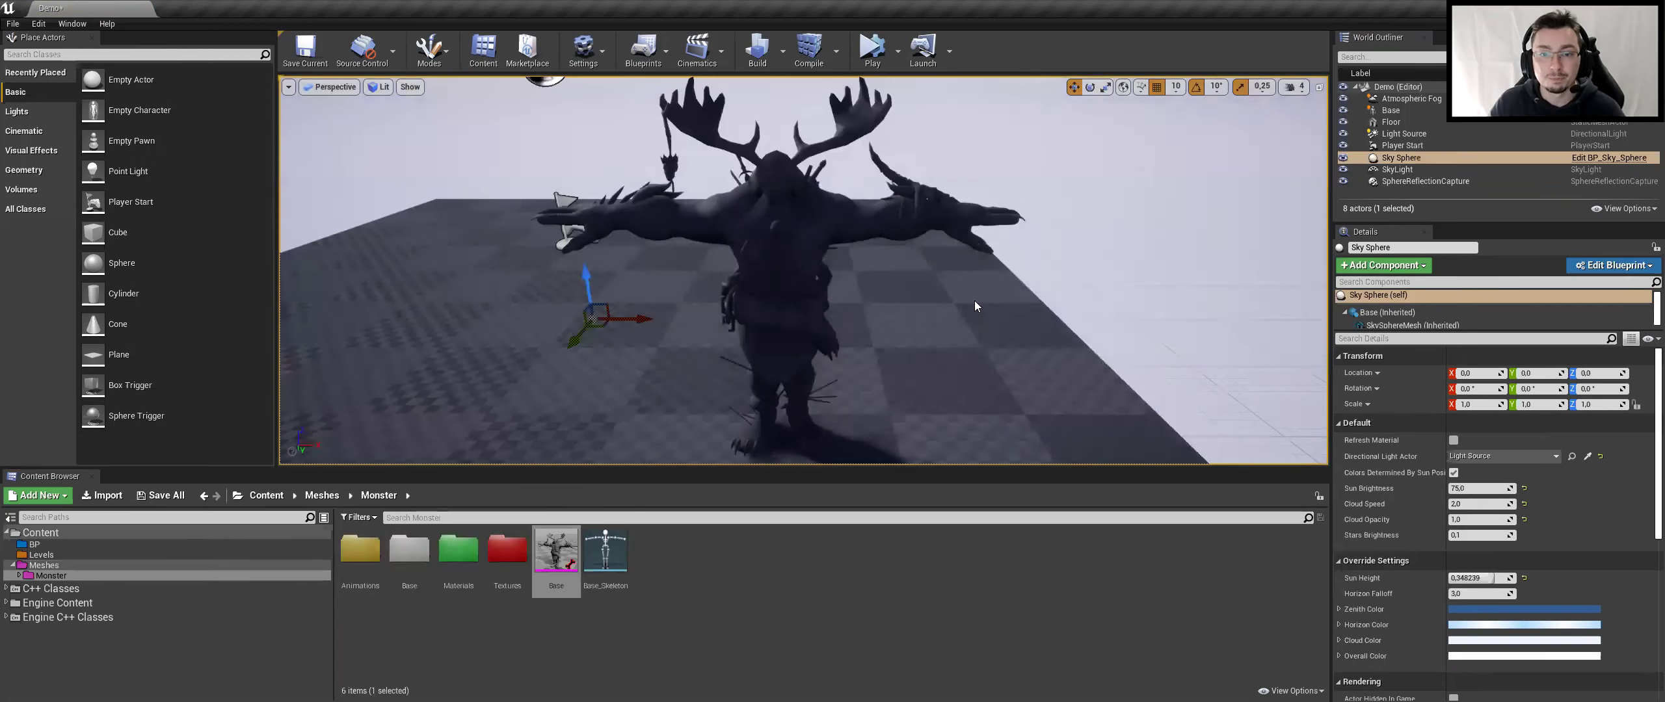
scroll(916, 366, "up", 2)
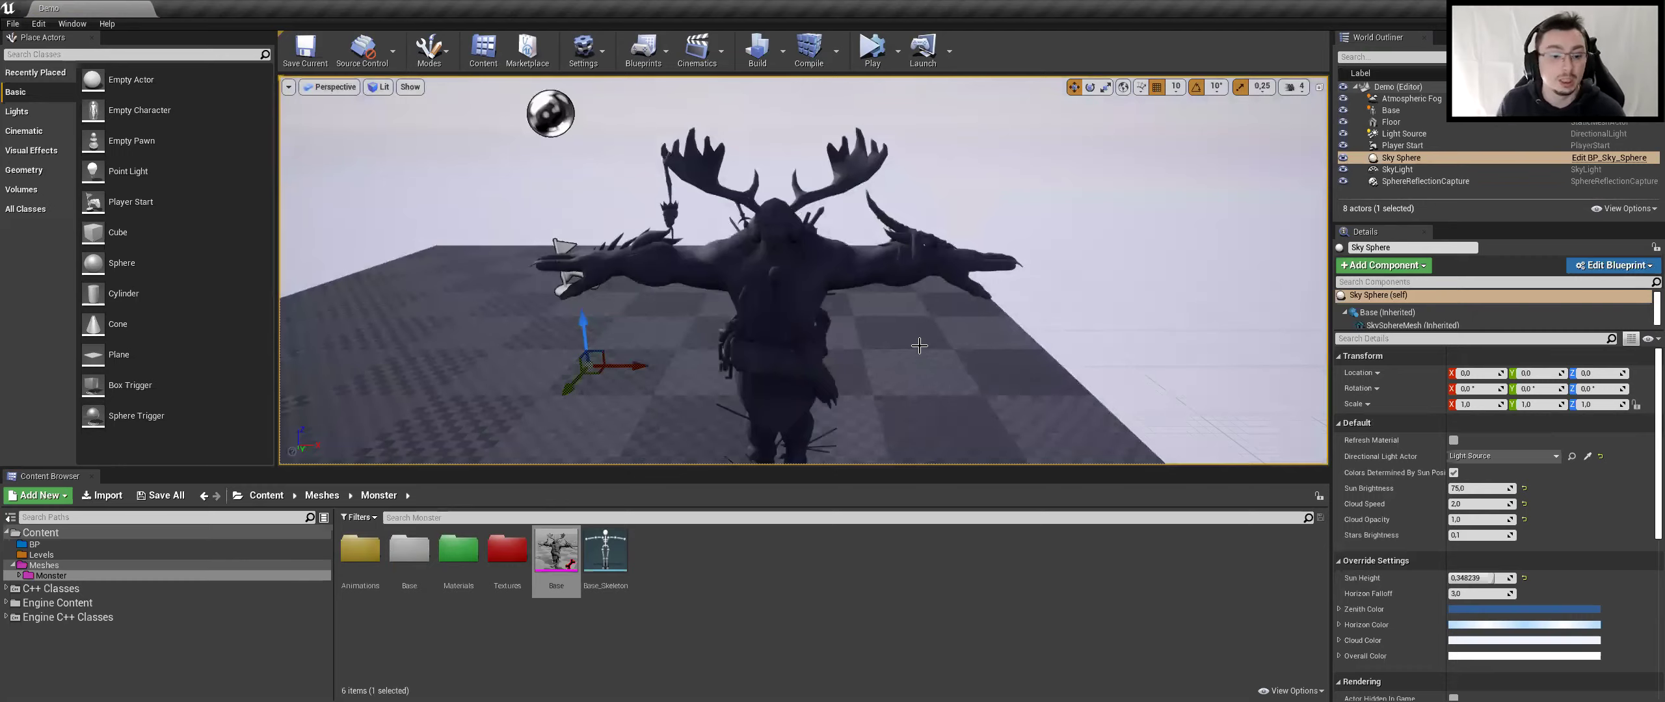
Apply the Monster_mat_Inst material to the monster and switch the viewport to Unlit
left_click(463, 563)
double_click(463, 563)
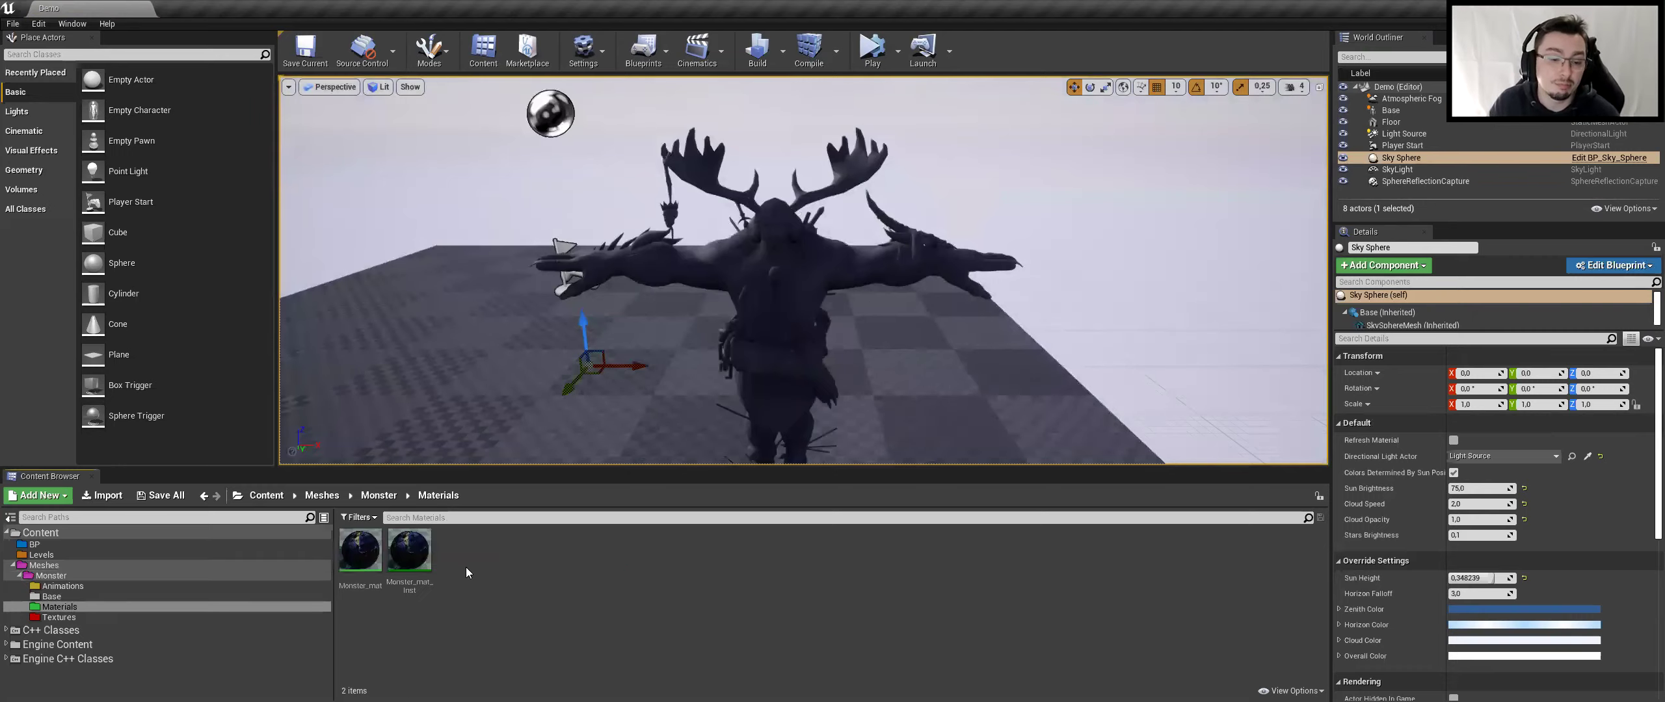
left_click_drag(409, 550, 817, 318)
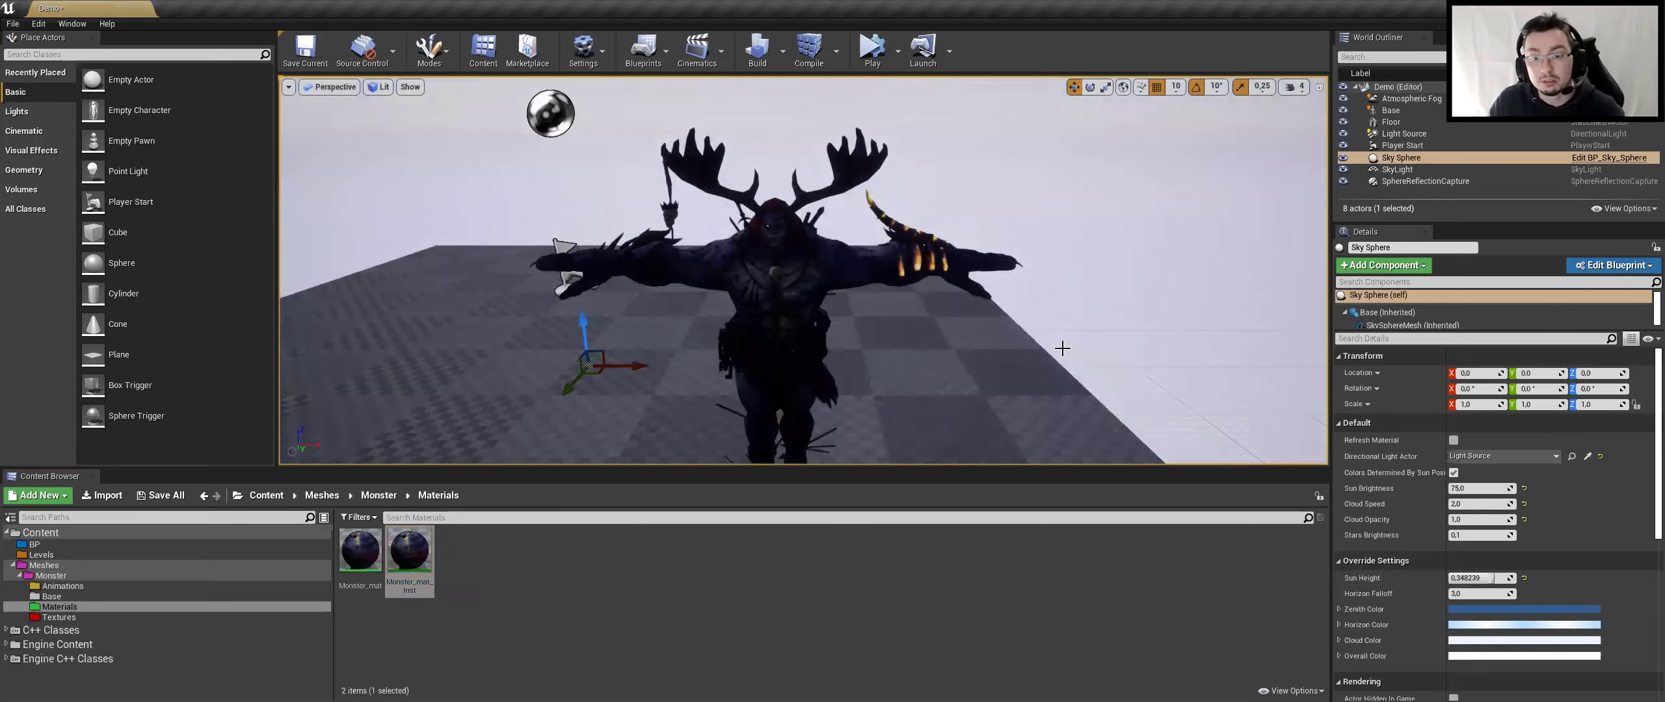
scroll(1083, 362, "up", 1)
scroll(1083, 362, "up", 1)
scroll(1083, 362, "up", 1)
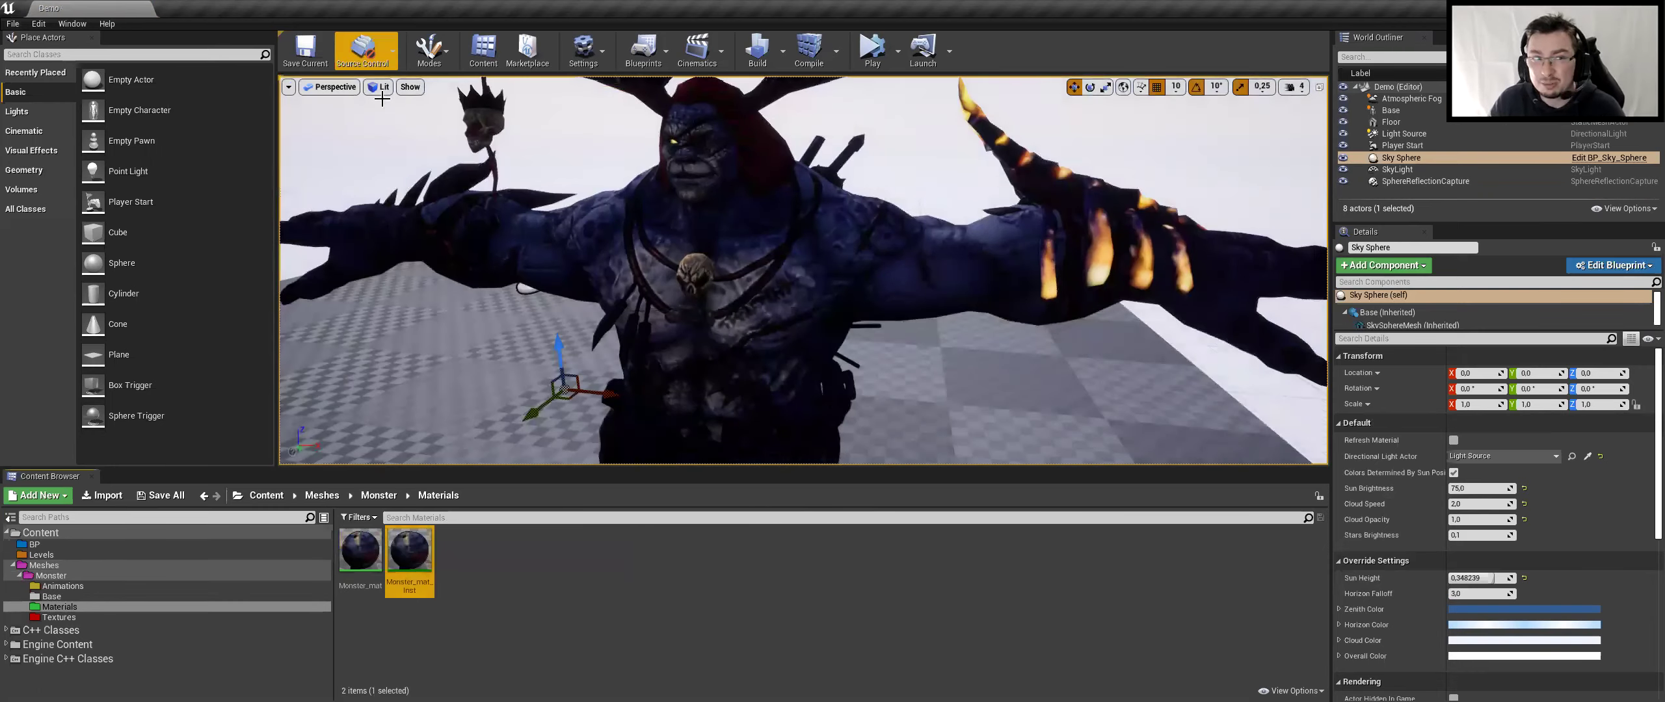
left_click(380, 88)
left_click(400, 140)
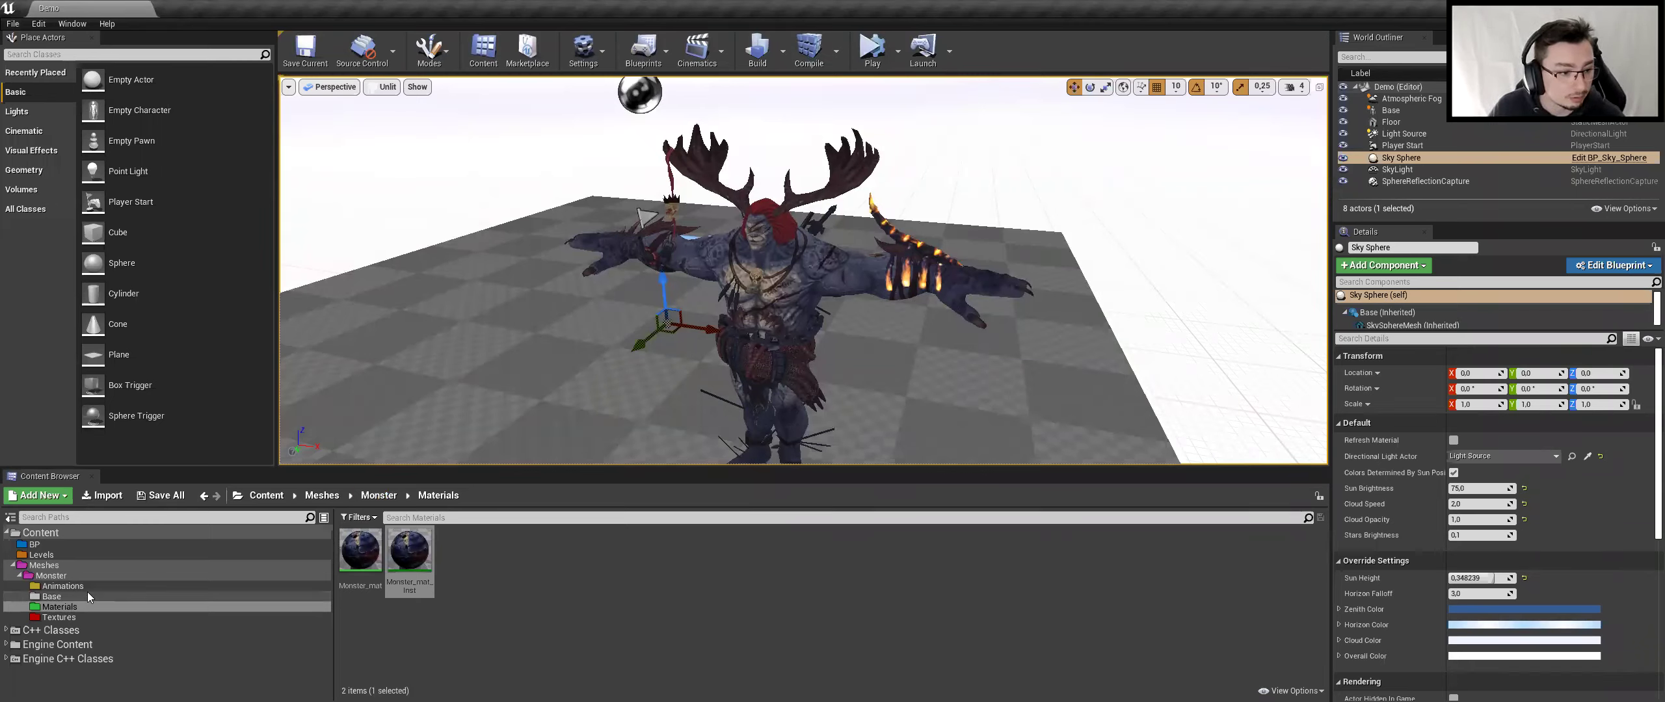
left_click(61, 586)
left_click_drag(668, 554, 742, 323)
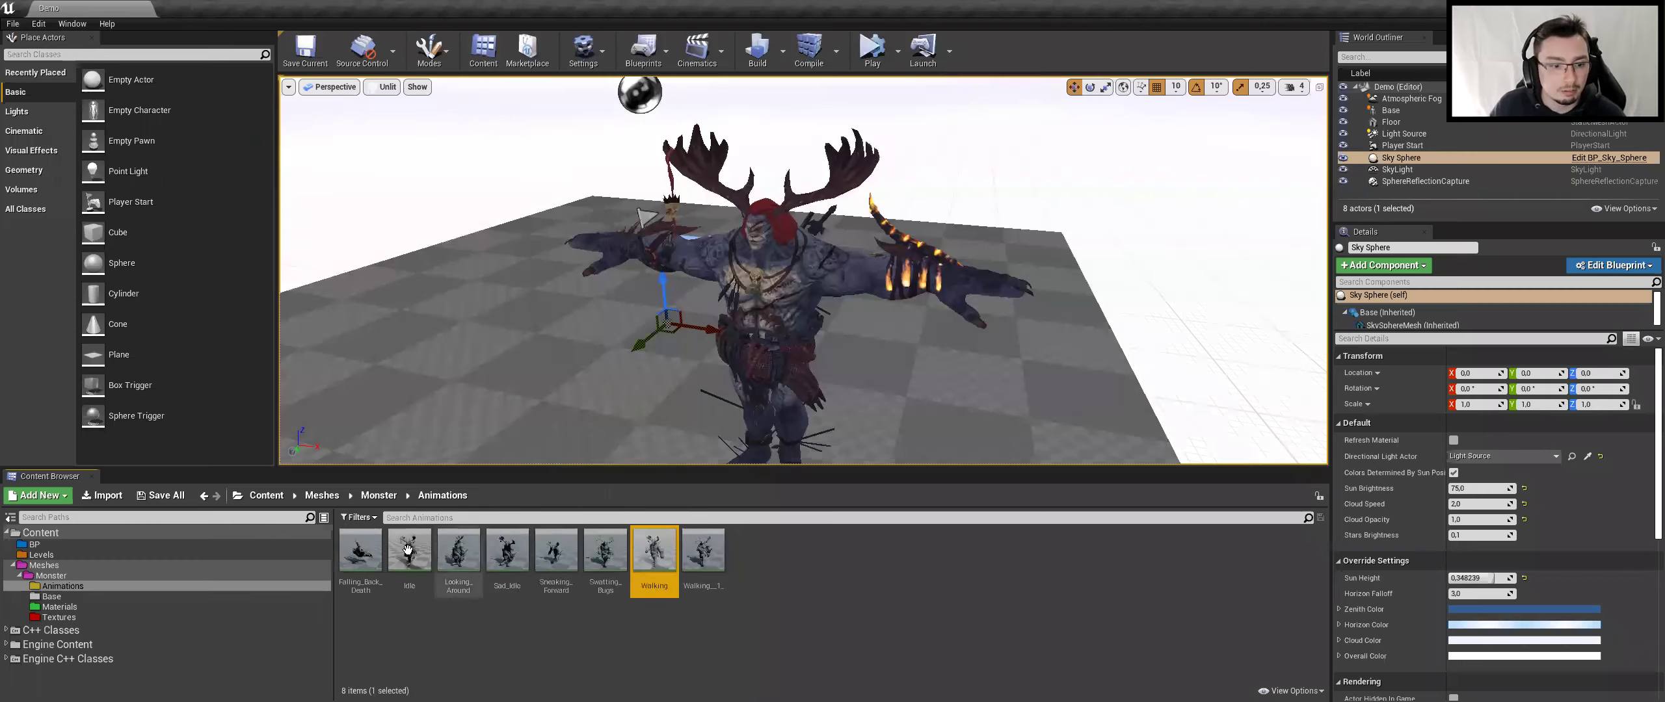
left_click(434, 551)
left_click(355, 556)
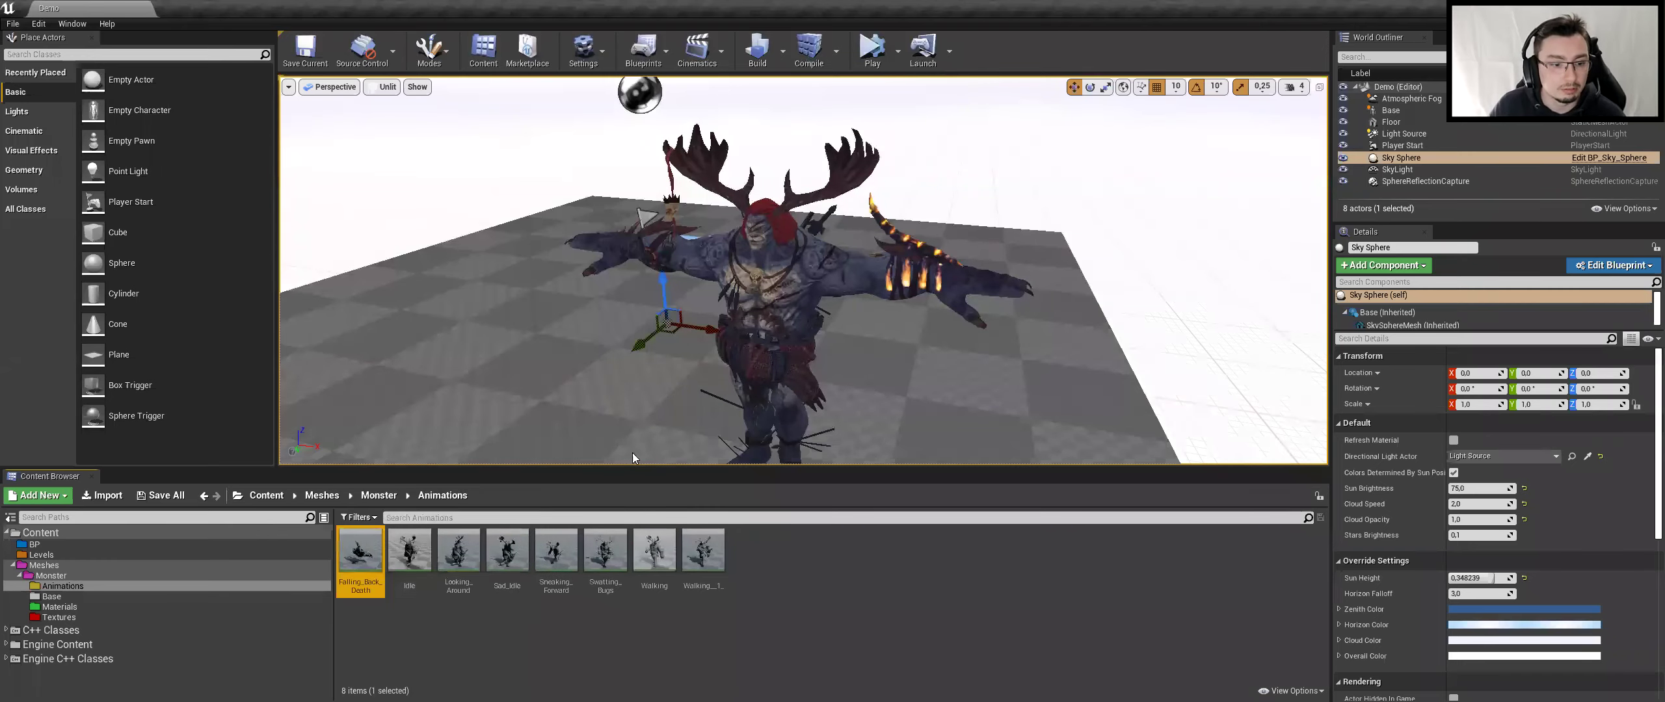
double_click(361, 551)
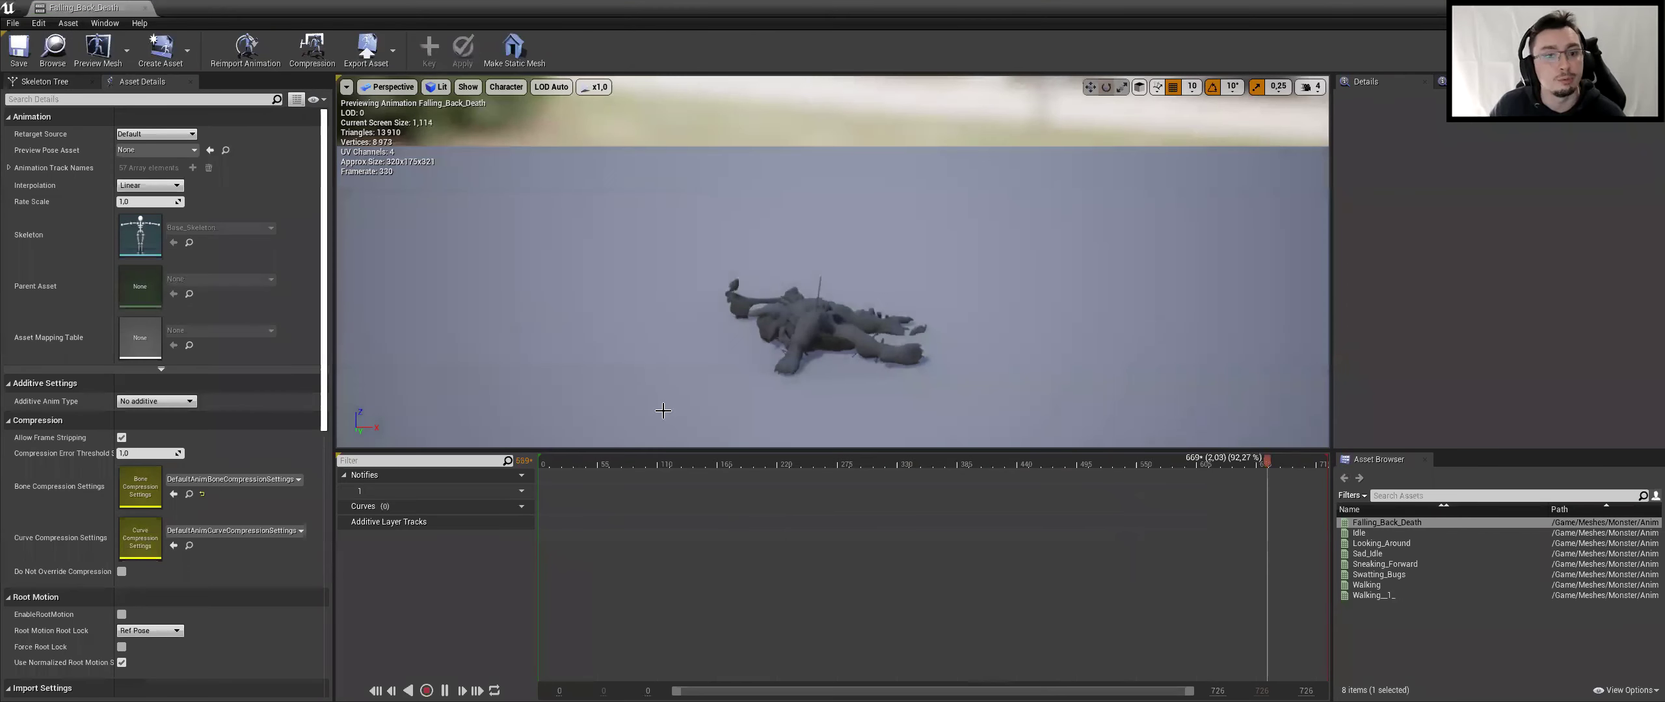
middle_click(88, 8)
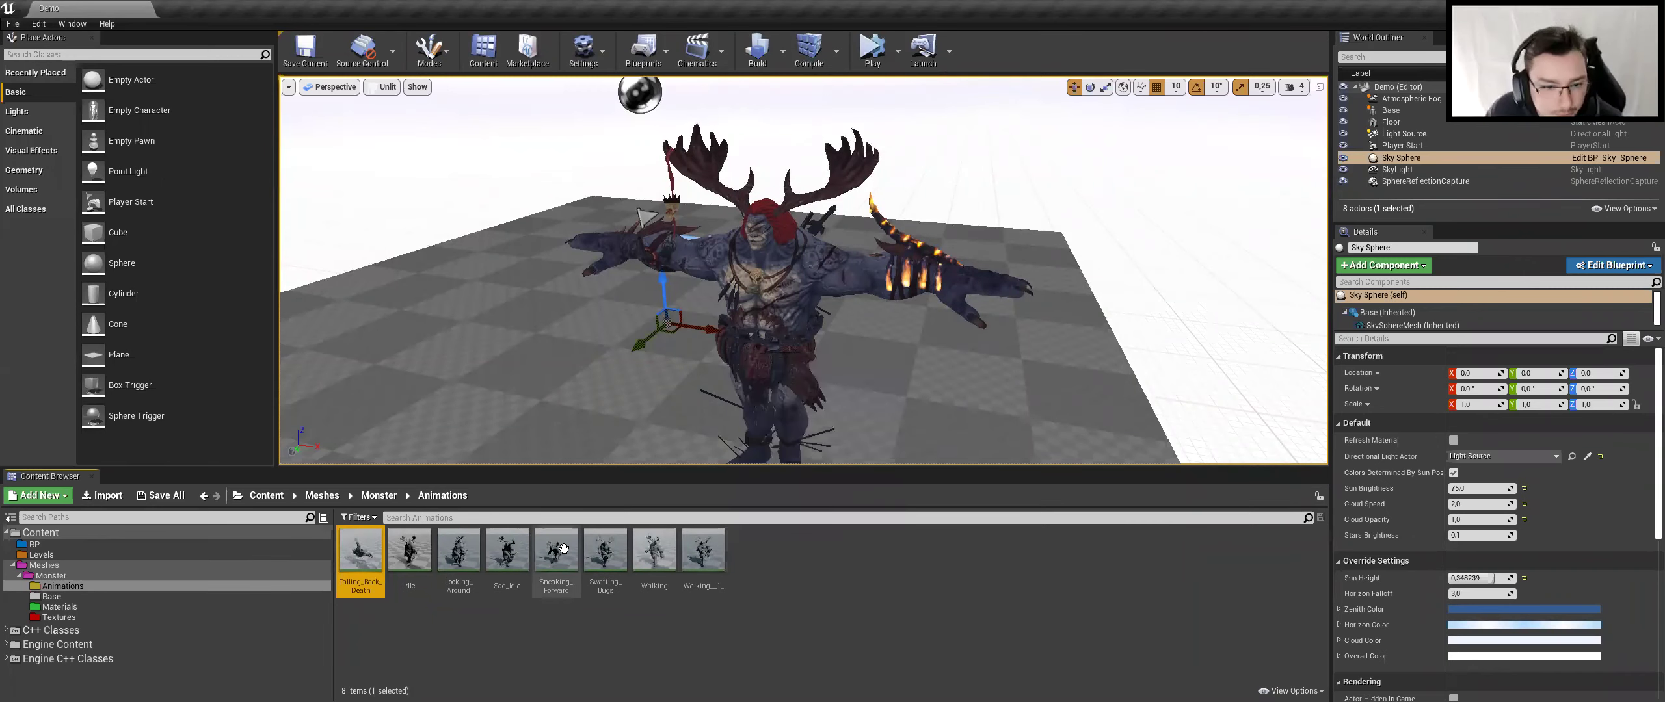
double_click(703, 553)
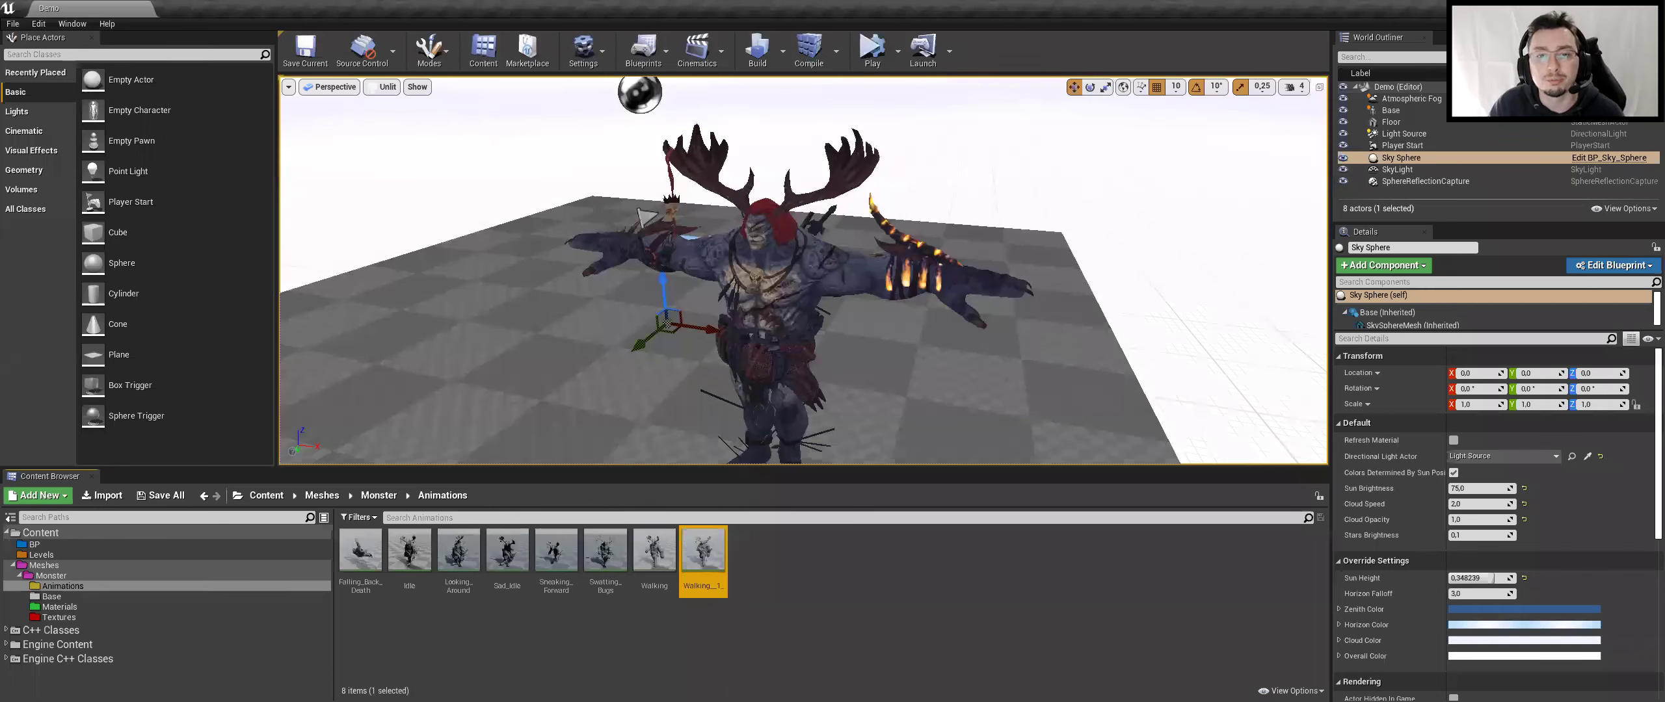
Reset the Base monster's location and set its Z height to 20
left_click(807, 309)
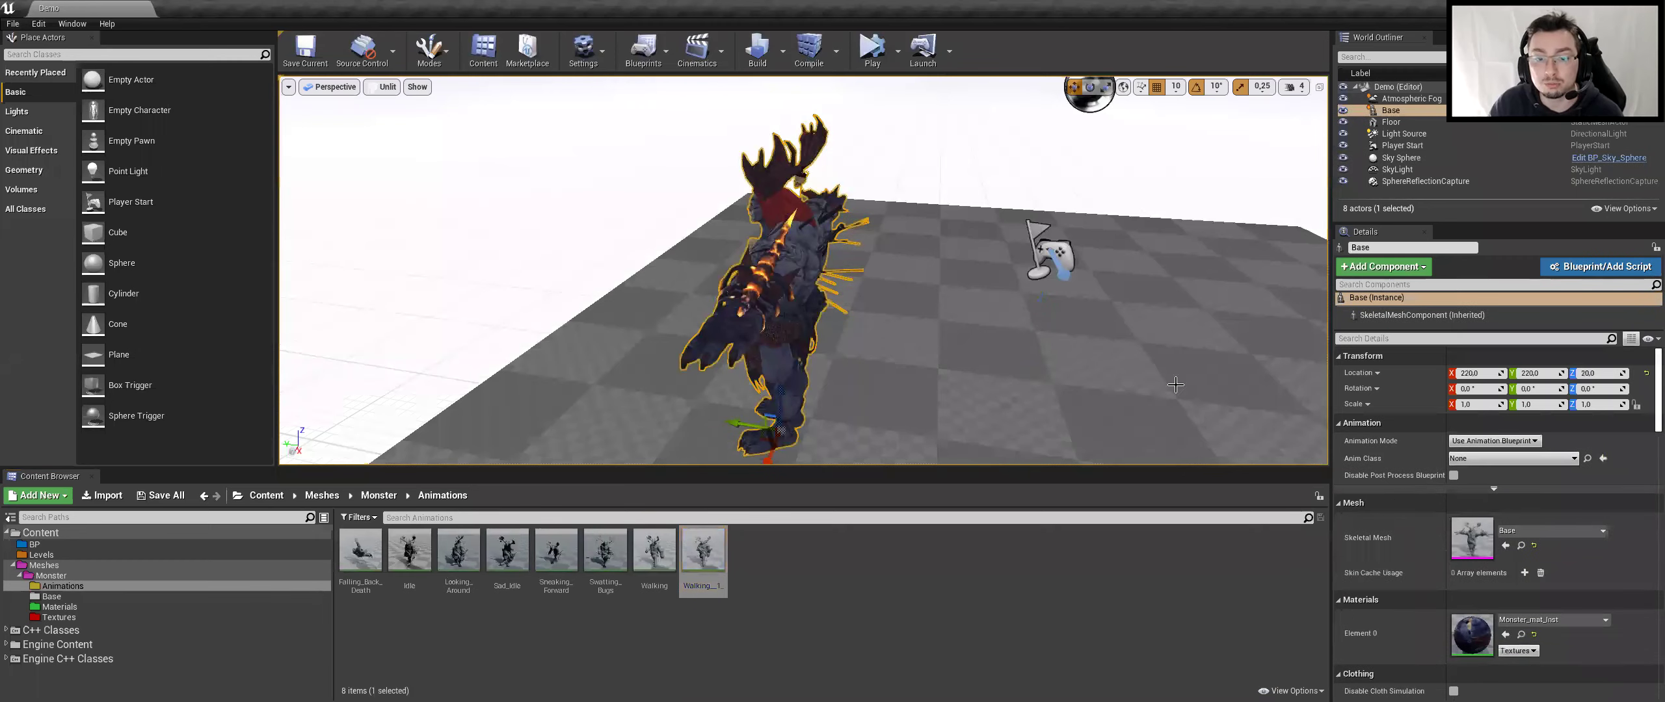
key("f")
left_click(1646, 374)
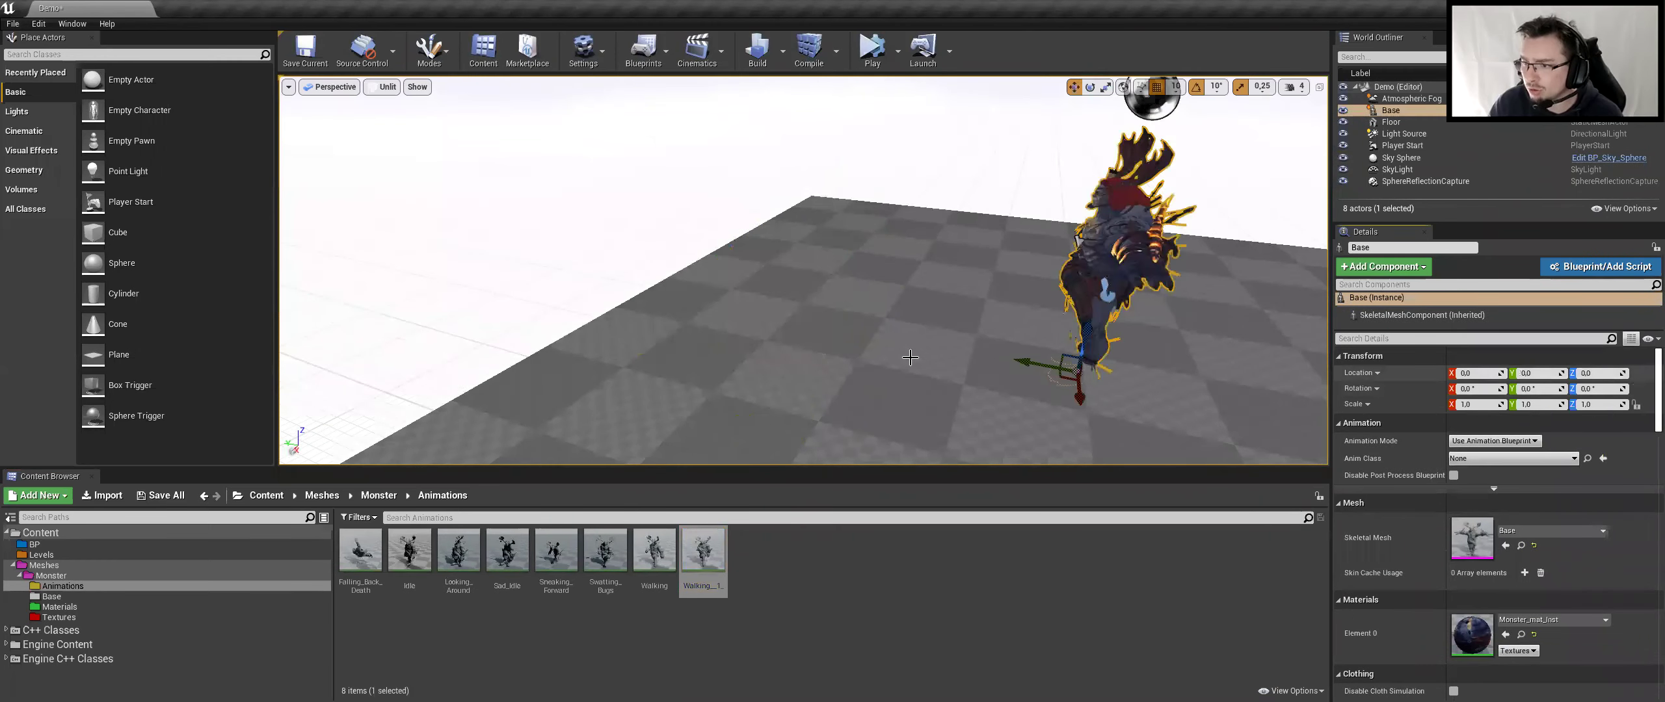
right_click_drag(659, 358, 716, 365)
key("End")
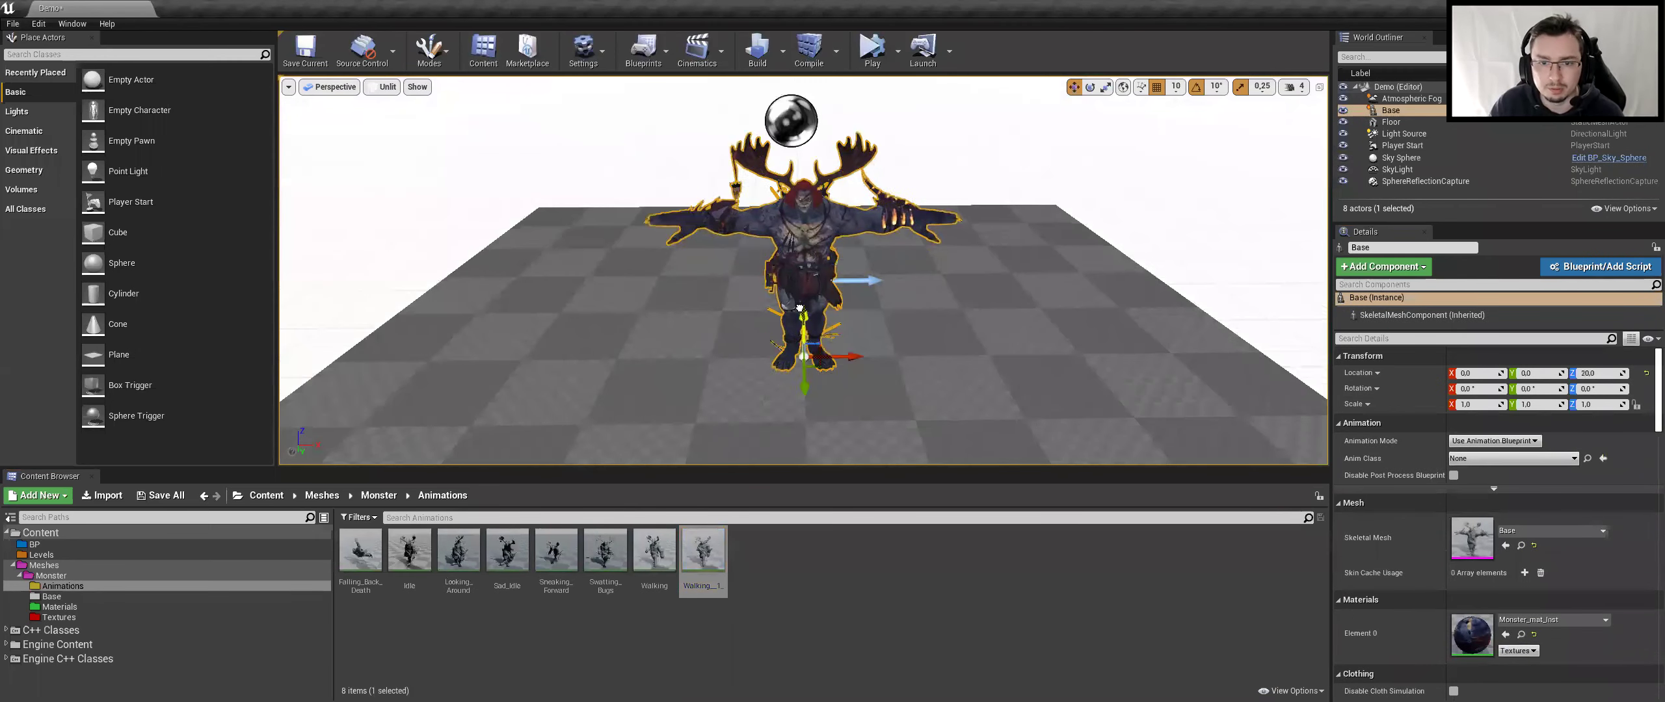
Move the view close under the monster to inspect it, then reselect the monster
left_click(975, 189)
scroll(974, 186, "up", 5)
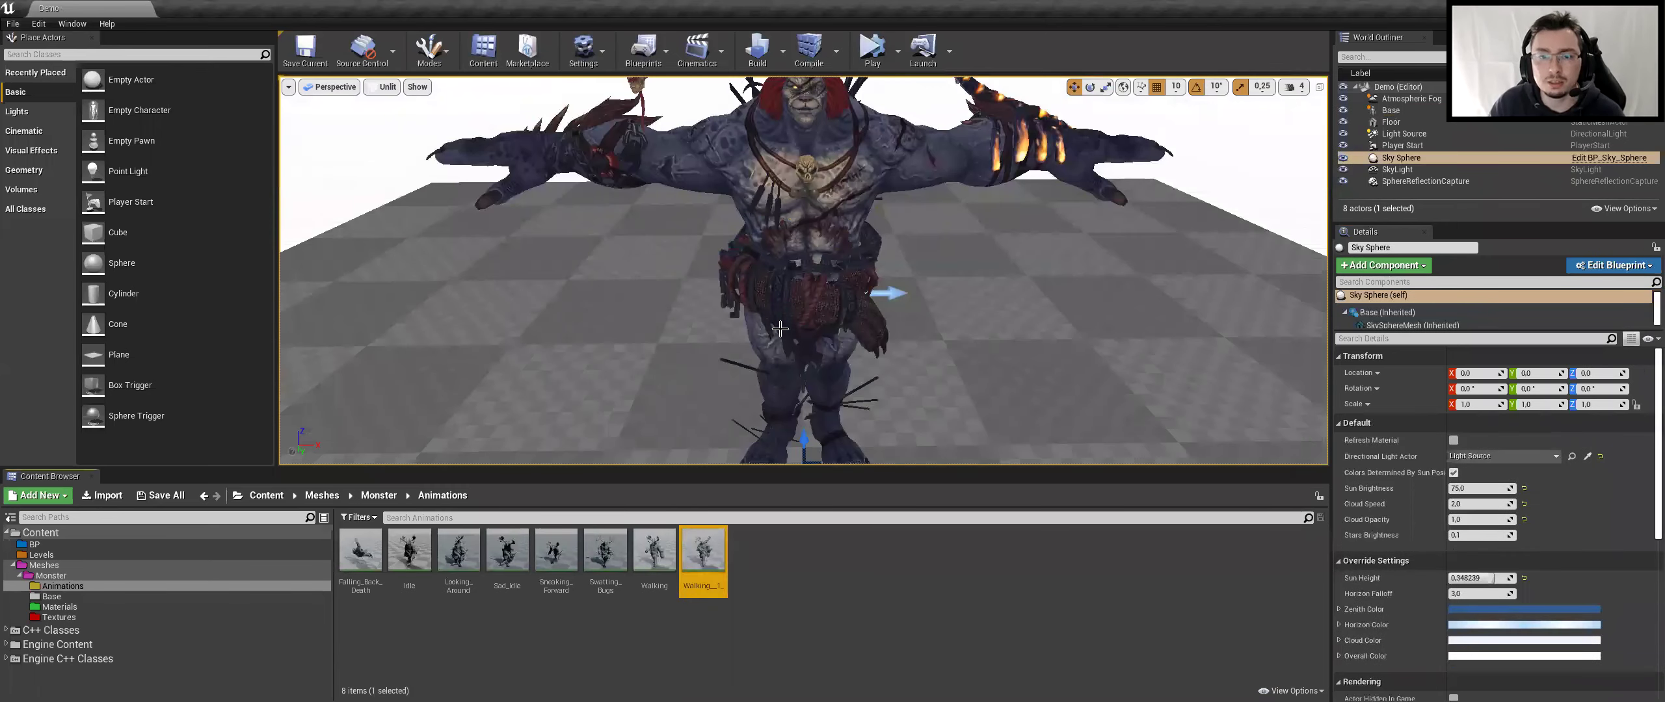
right_click_drag(973, 186, 884, 425)
scroll(883, 425, "up", 2)
scroll(858, 342, "up", 2)
scroll(819, 322, "down", 2)
scroll(874, 271, "down", 3)
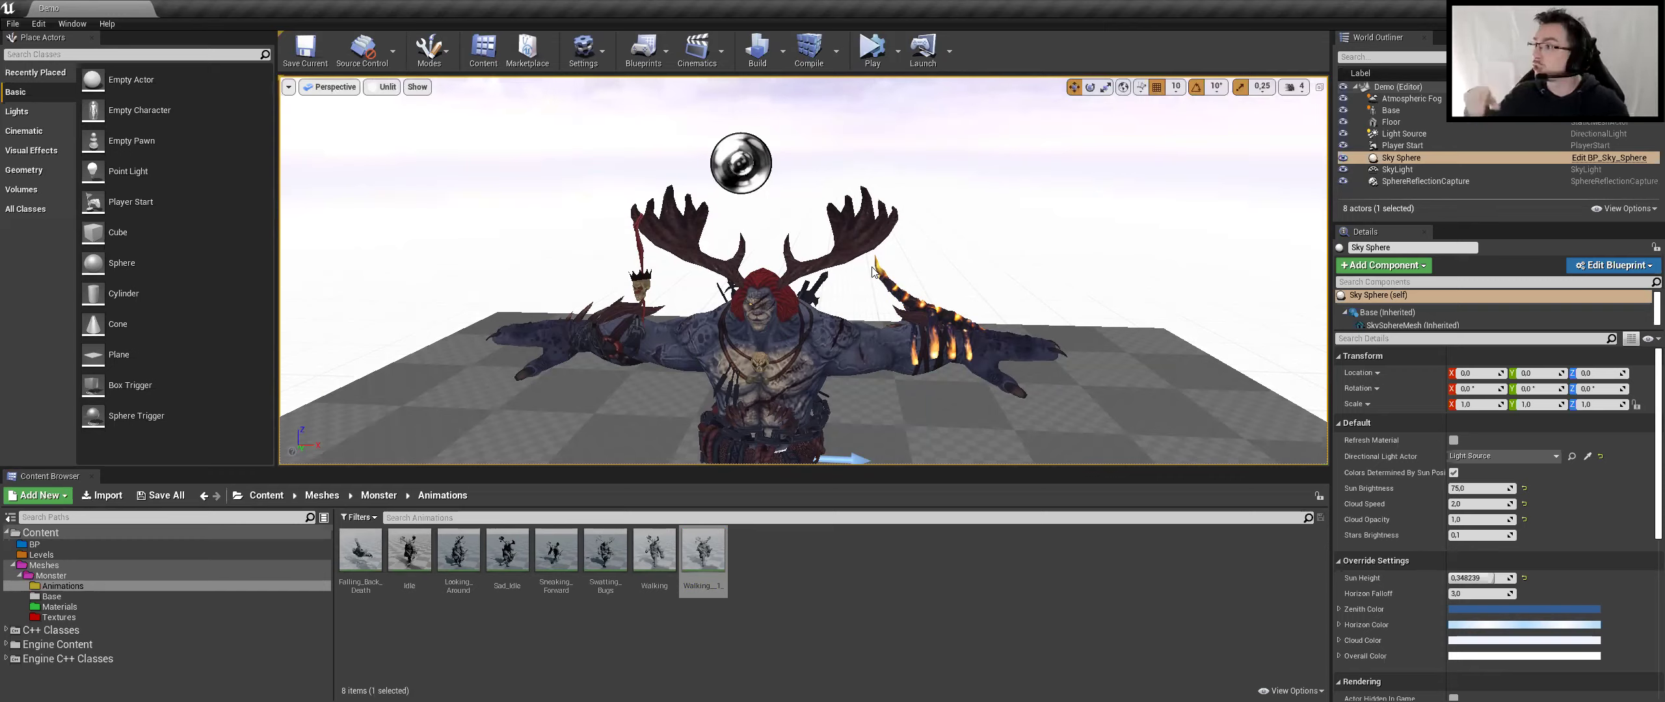
left_click(602, 312)
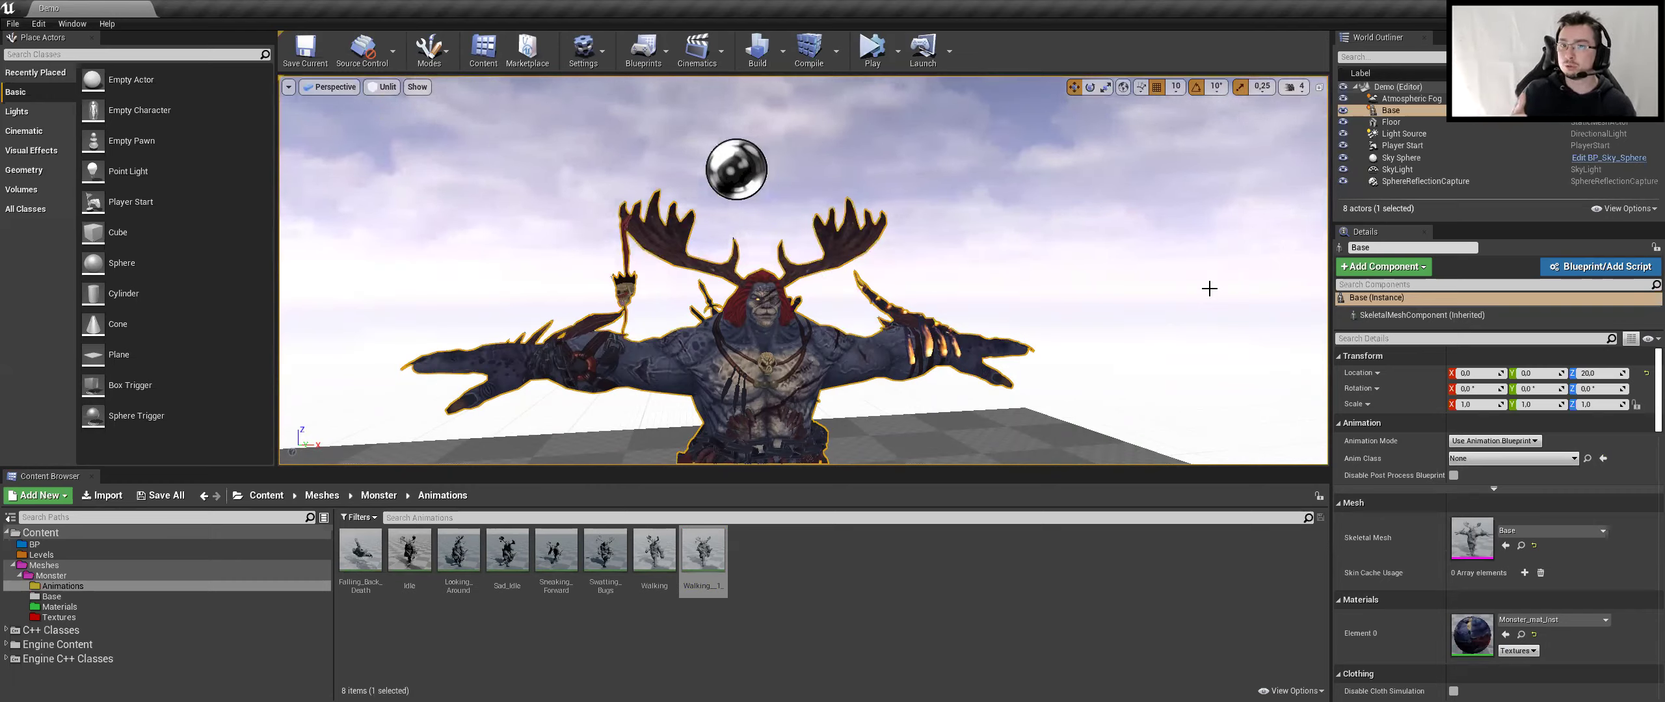
Drag the monster up to height 210, play-test the level, then reselect the monster
scroll(1134, 327, "down", 3)
scroll(1134, 327, "down", 3)
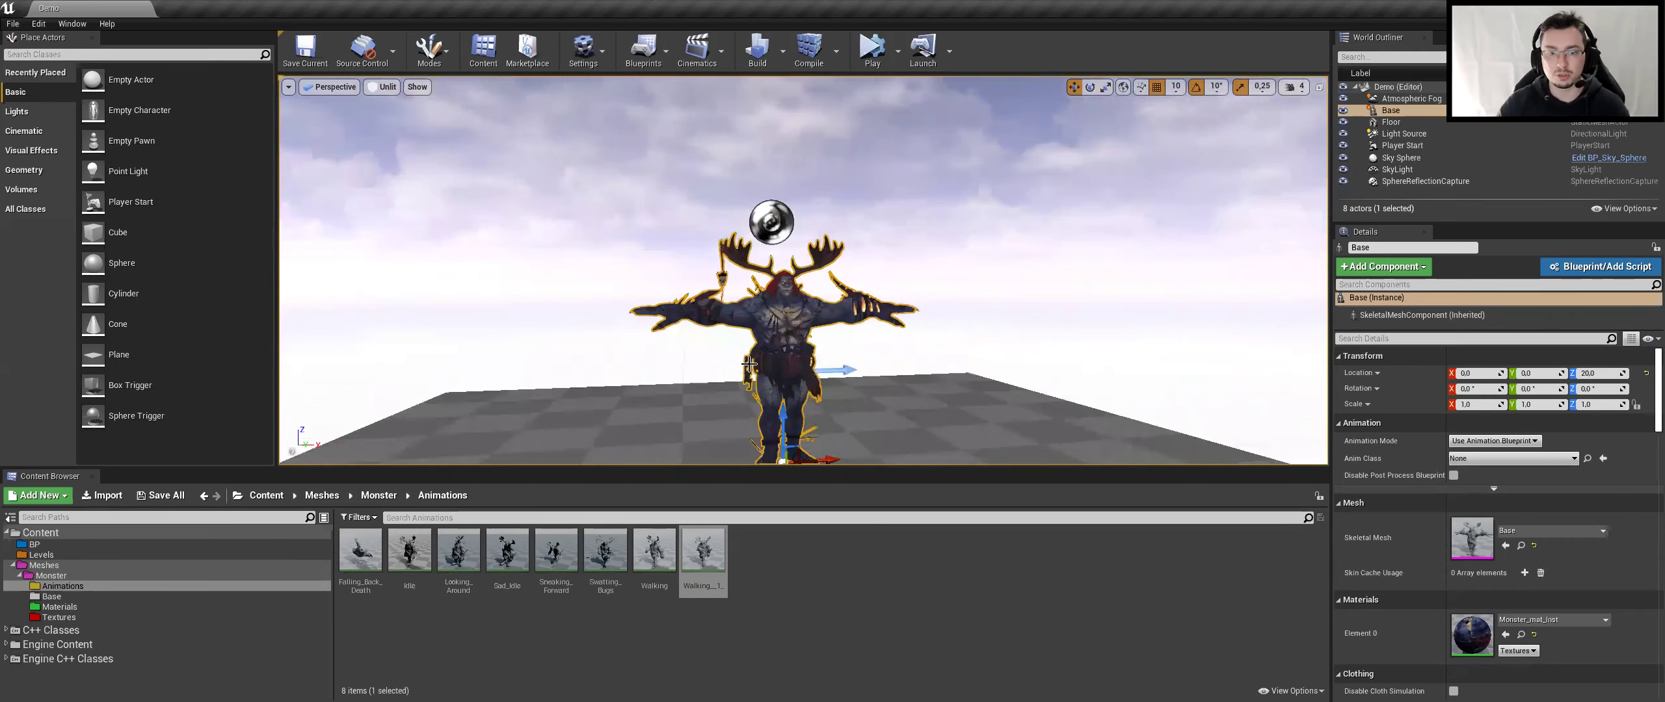
left_click_drag(792, 406, 792, 338)
left_click(872, 48)
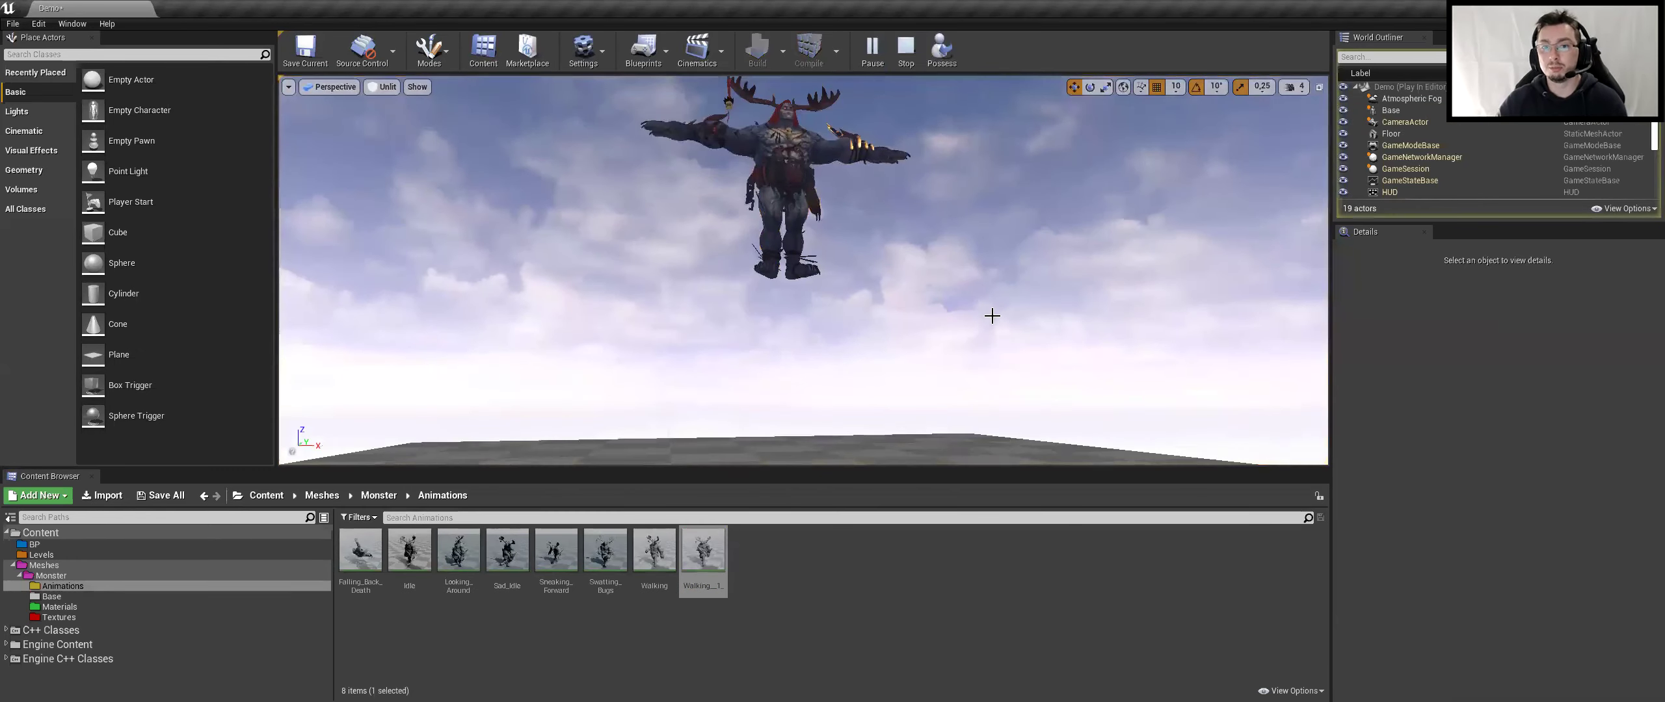
key("Escape")
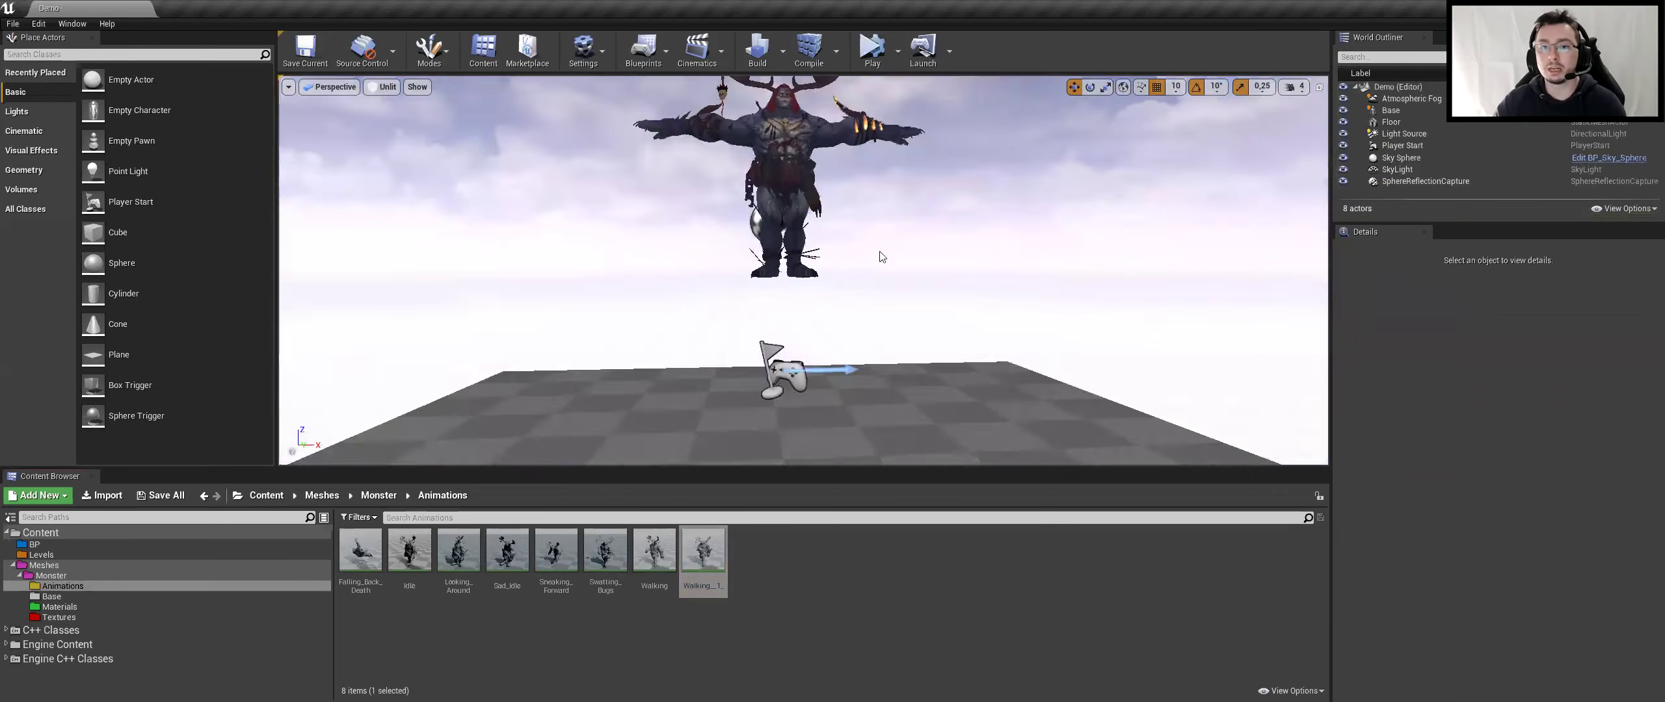
scroll(882, 257, "down", 2)
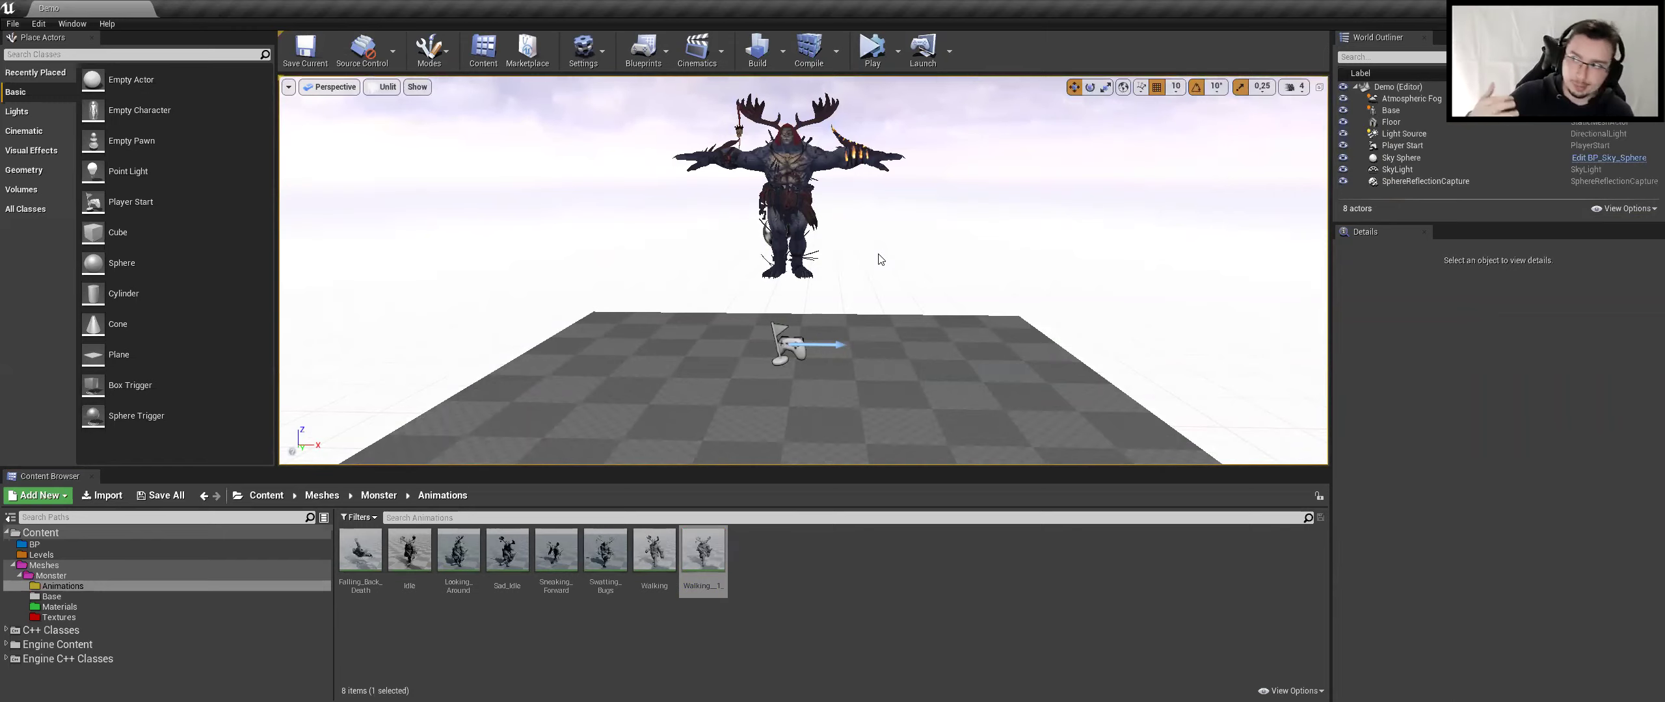
left_click(787, 215)
Select the SkeletalMeshComponent (Inherited) and check its Physics section for Simulate Physics
scroll(1432, 597, "down", 3)
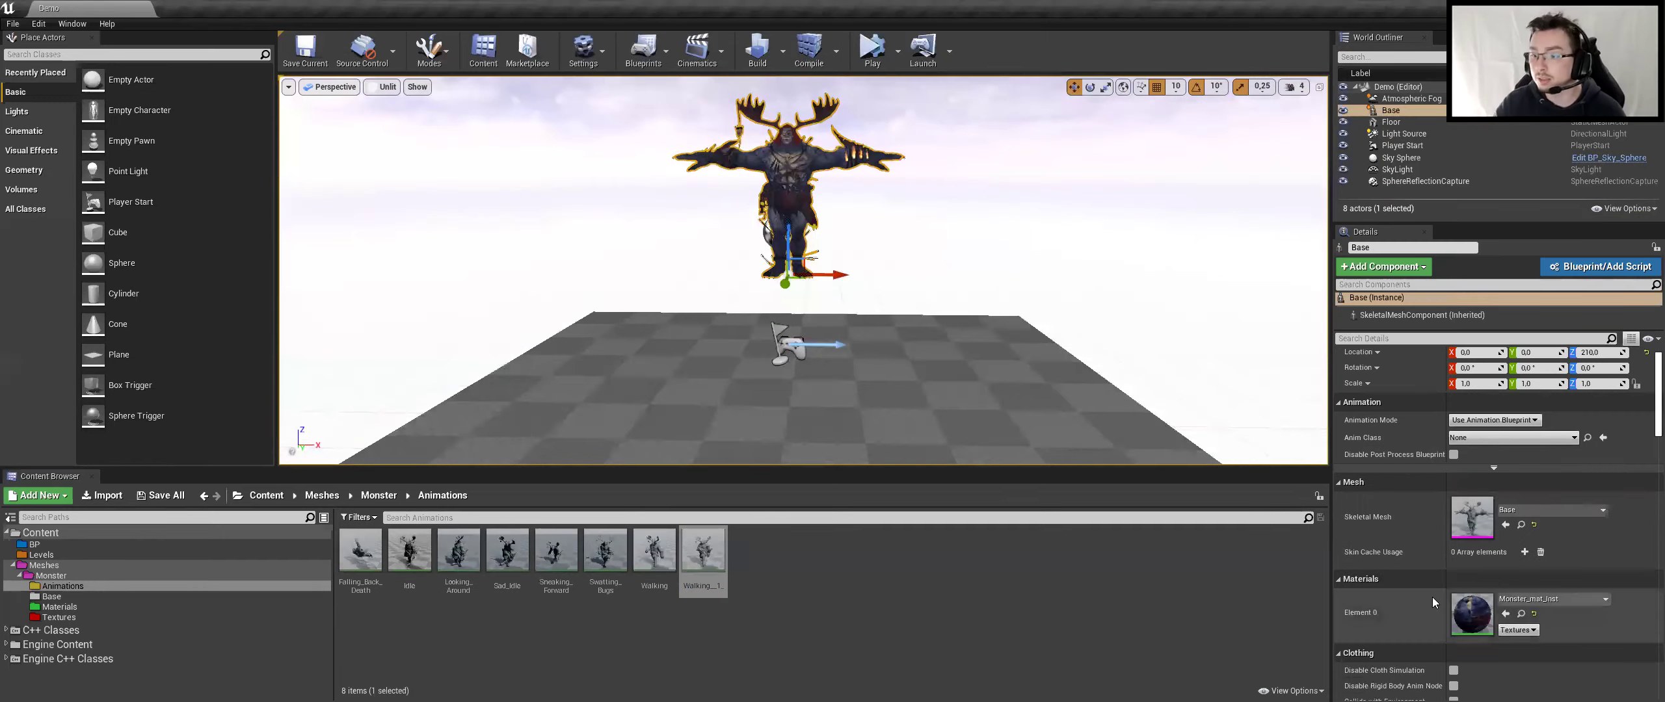
scroll(1594, 495, "down", 5)
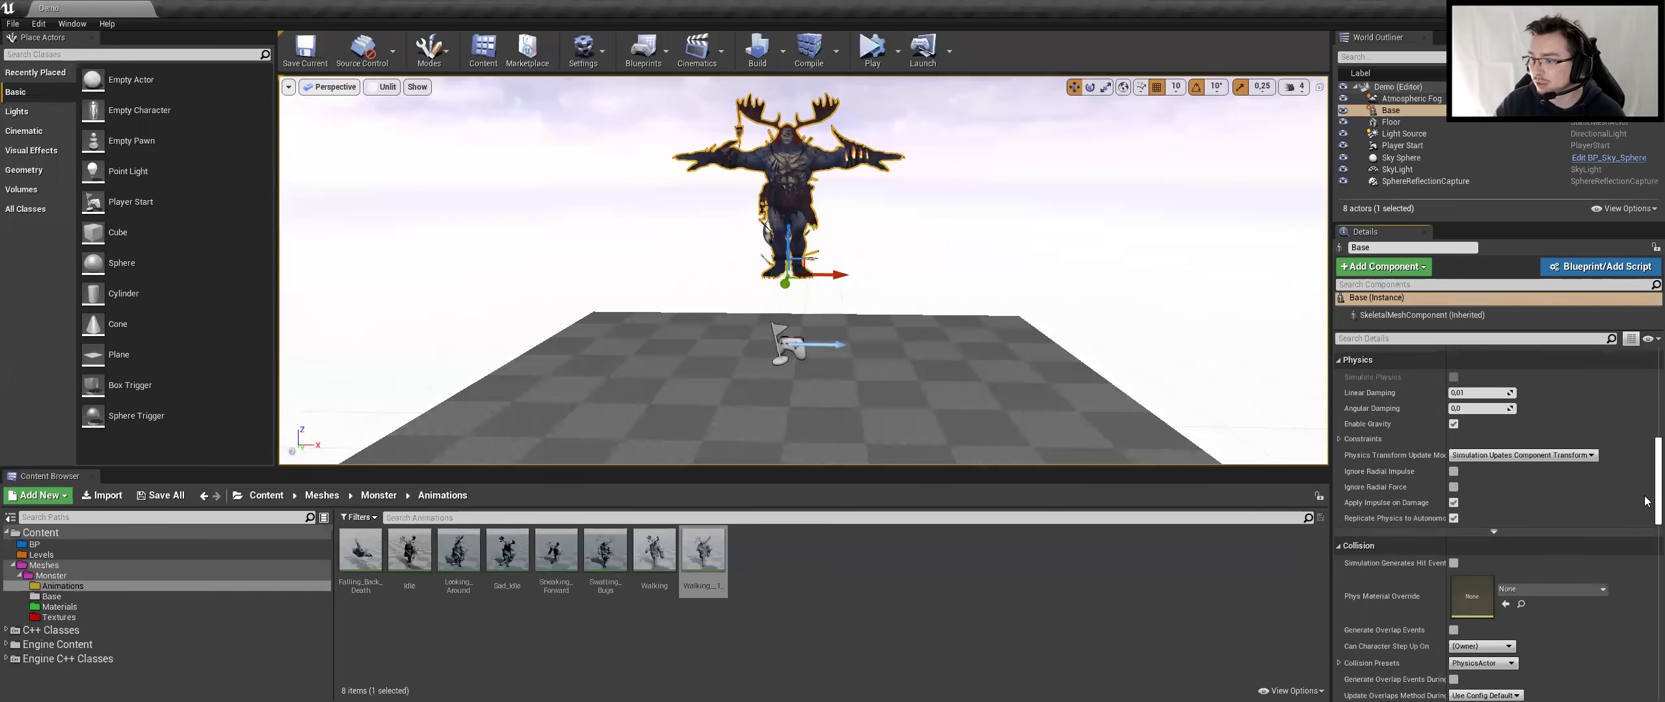
scroll(1496, 559, "down", 5)
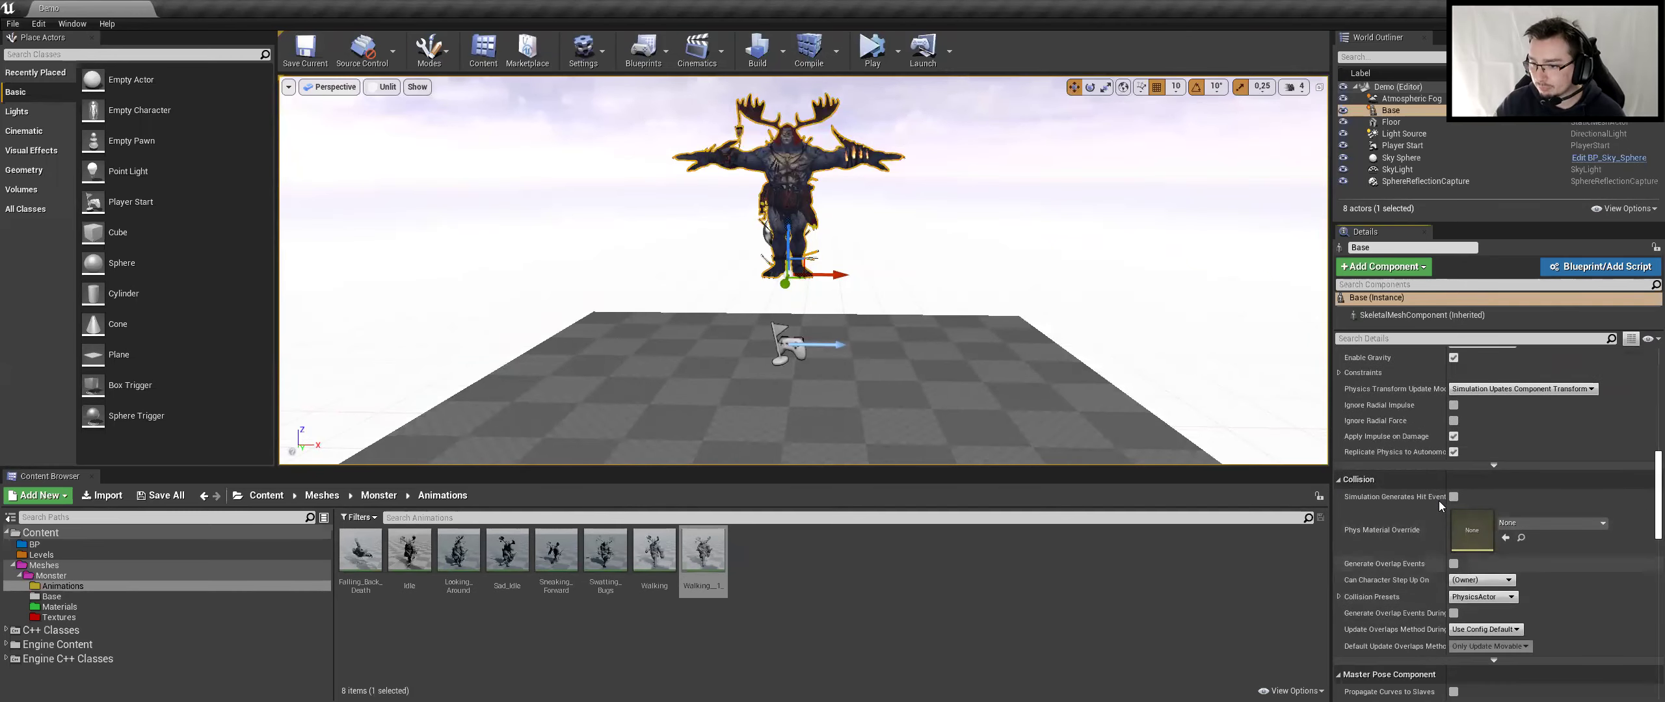
scroll(1450, 456, "up", 2)
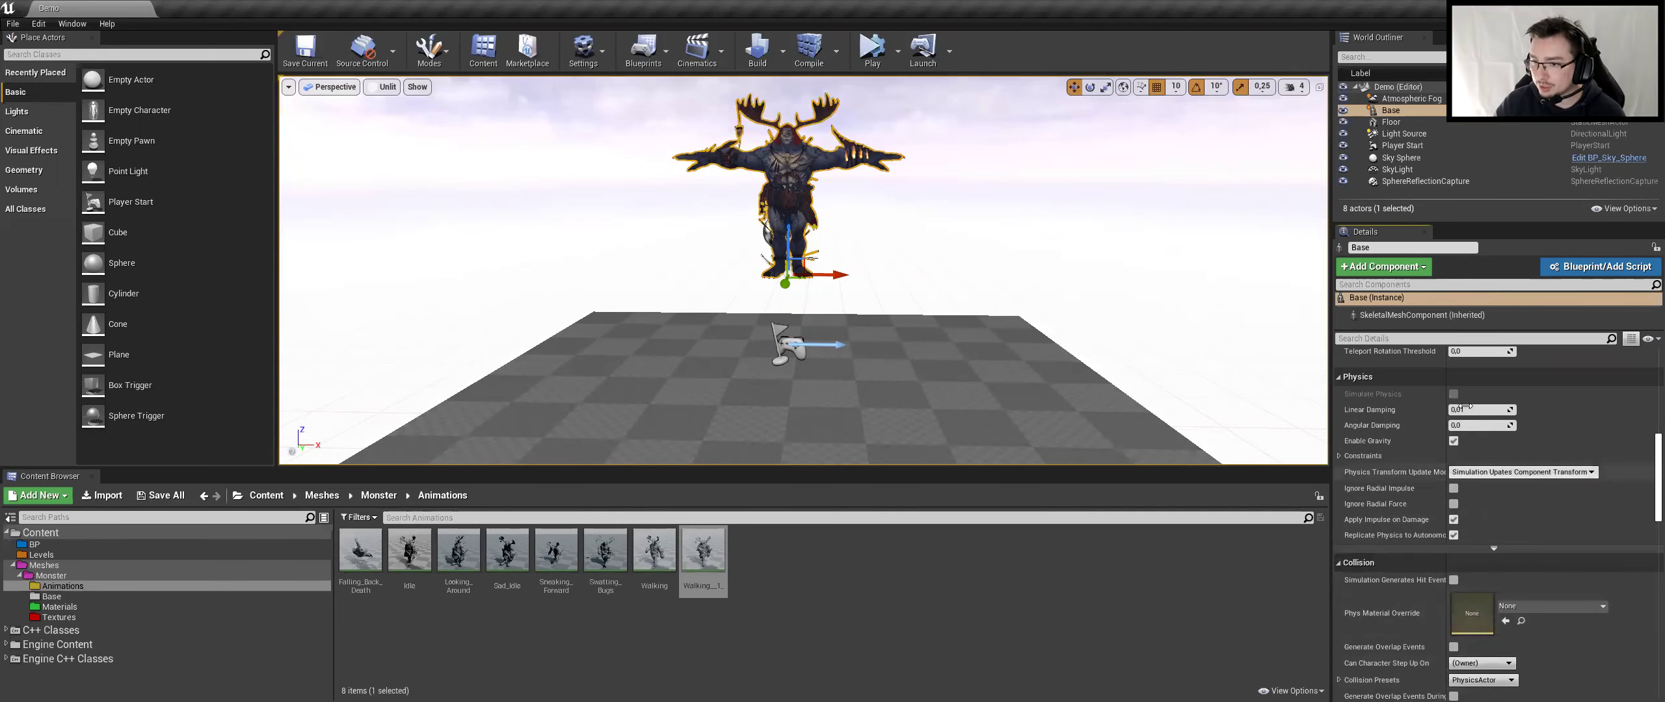
left_click(1418, 315)
scroll(1447, 449, "down", 3)
scroll(1447, 469, "up", 3)
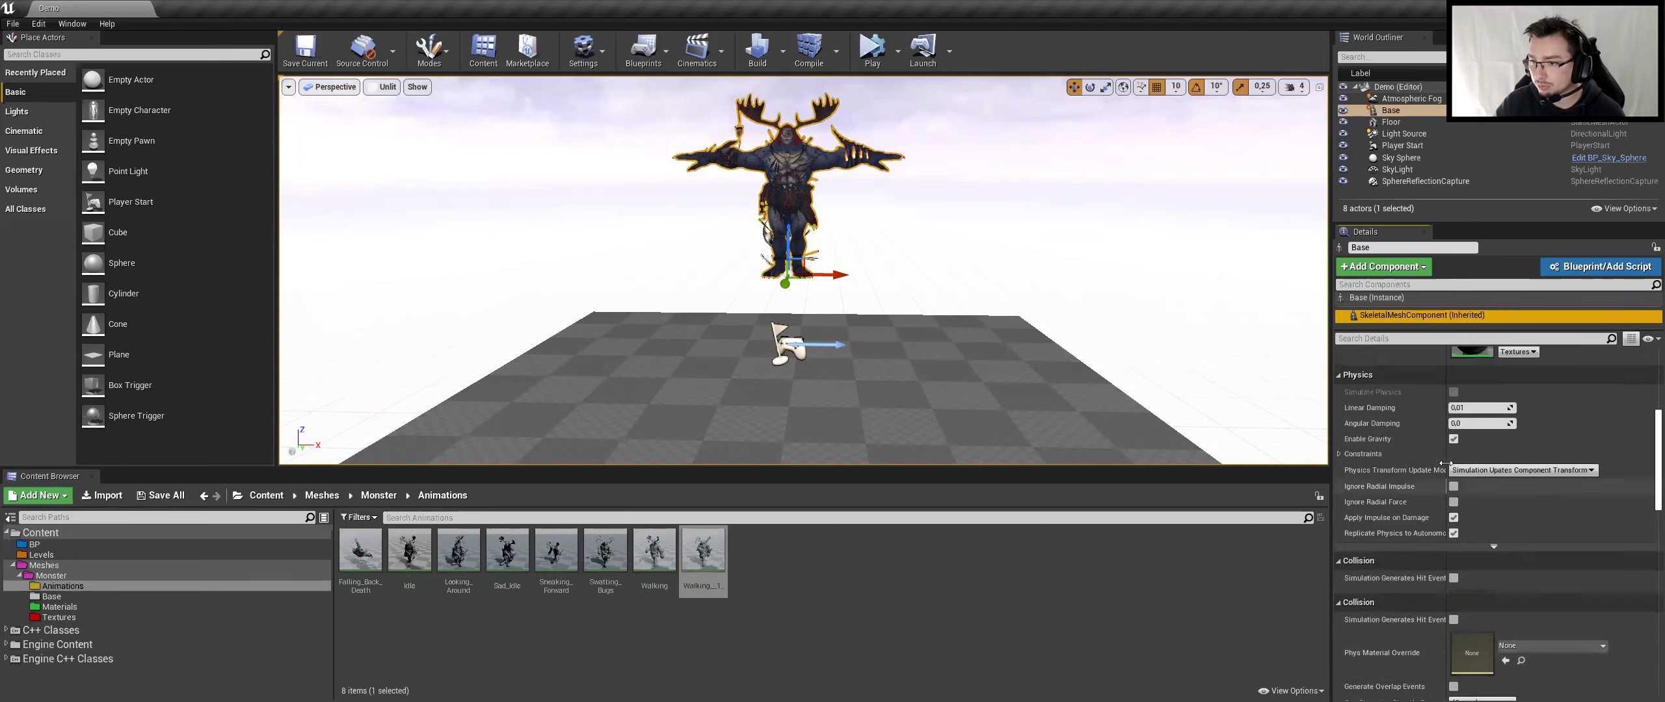
scroll(1457, 488, "up", 2)
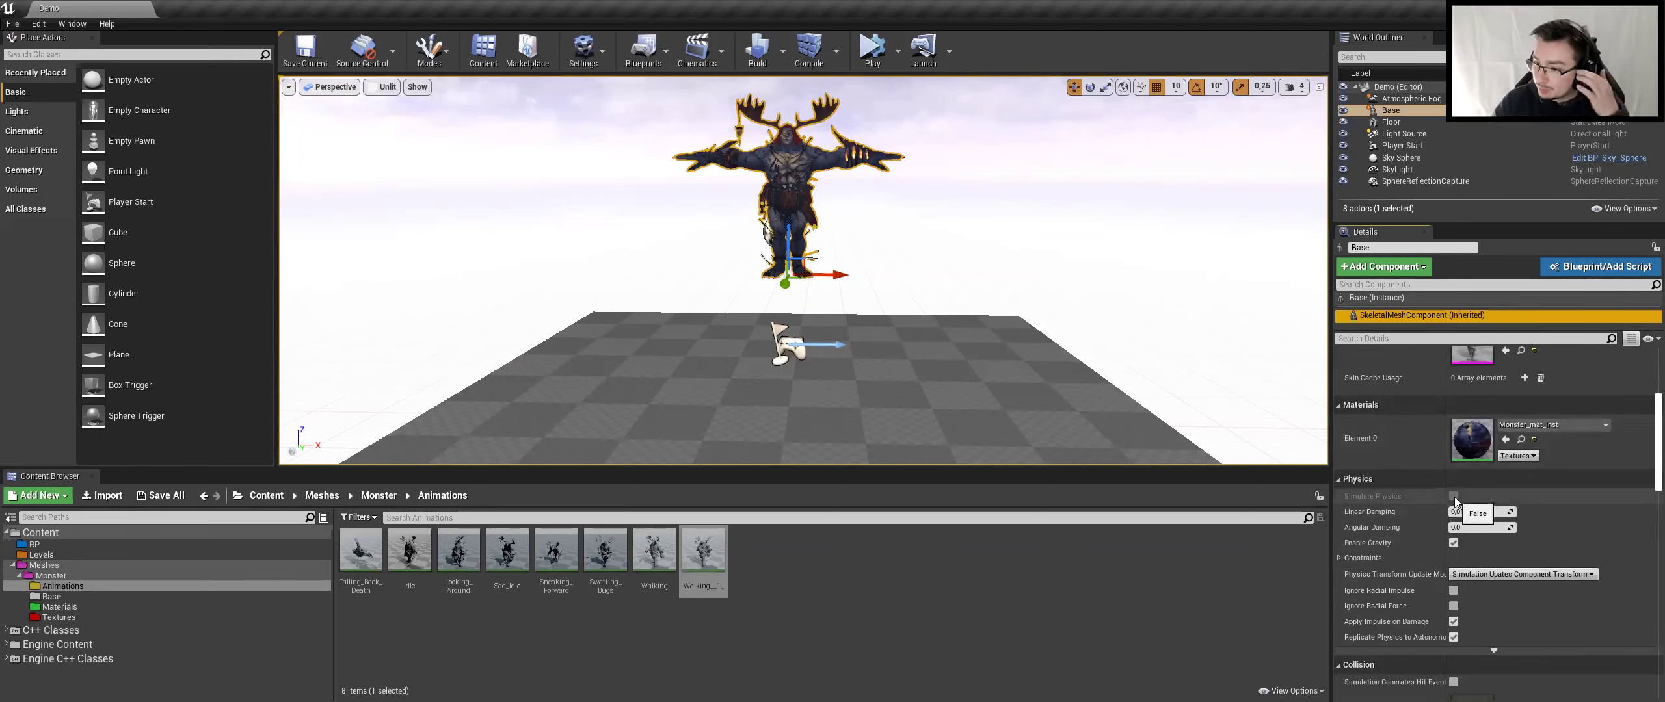
left_click(1383, 267)
Add a Box Collision with Simulate Physics ticked and test it in play mode
scroll(1403, 372, "down", 5)
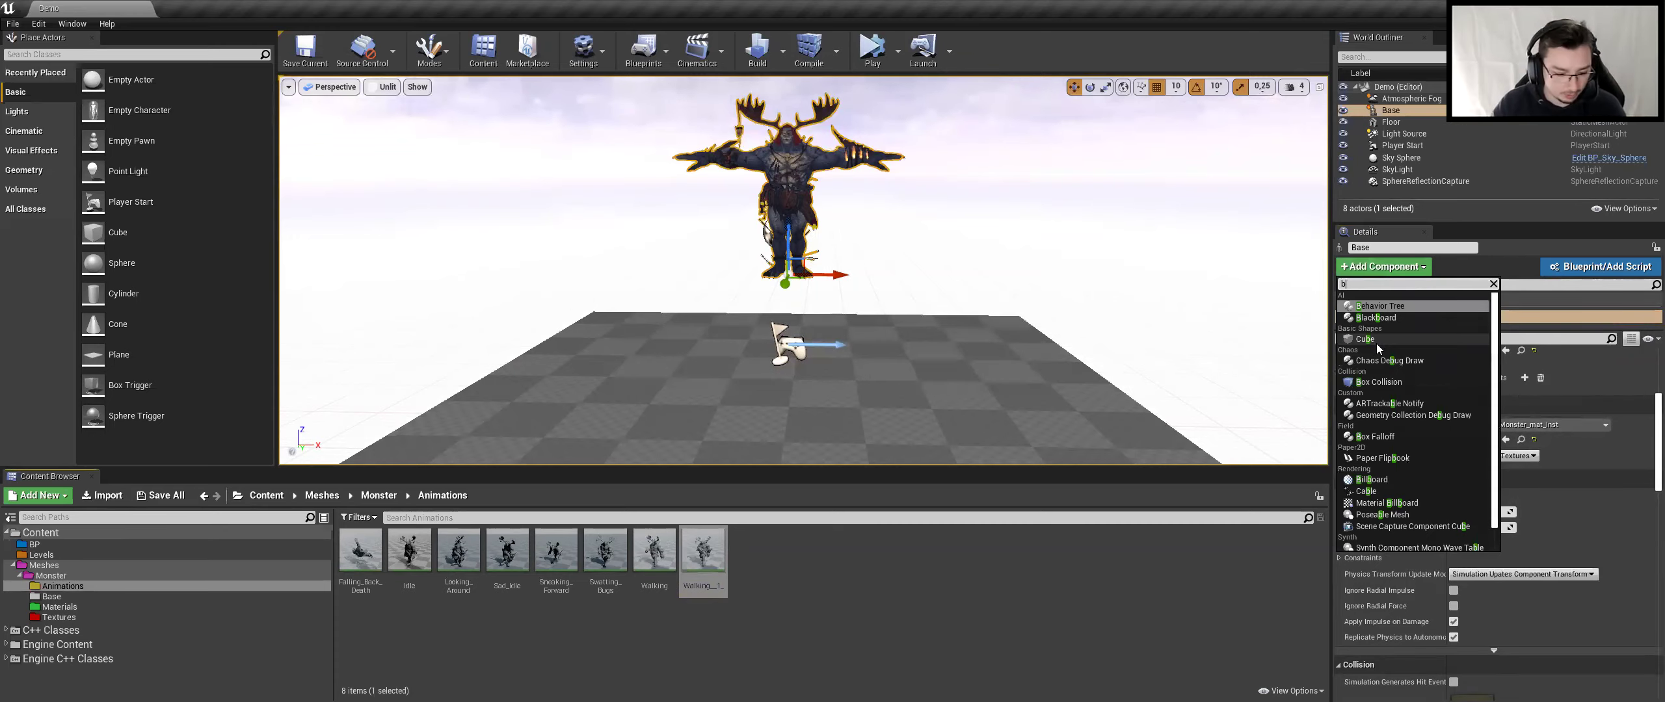
left_click(1392, 333)
scroll(1485, 522, "down", 2)
left_click(1454, 421)
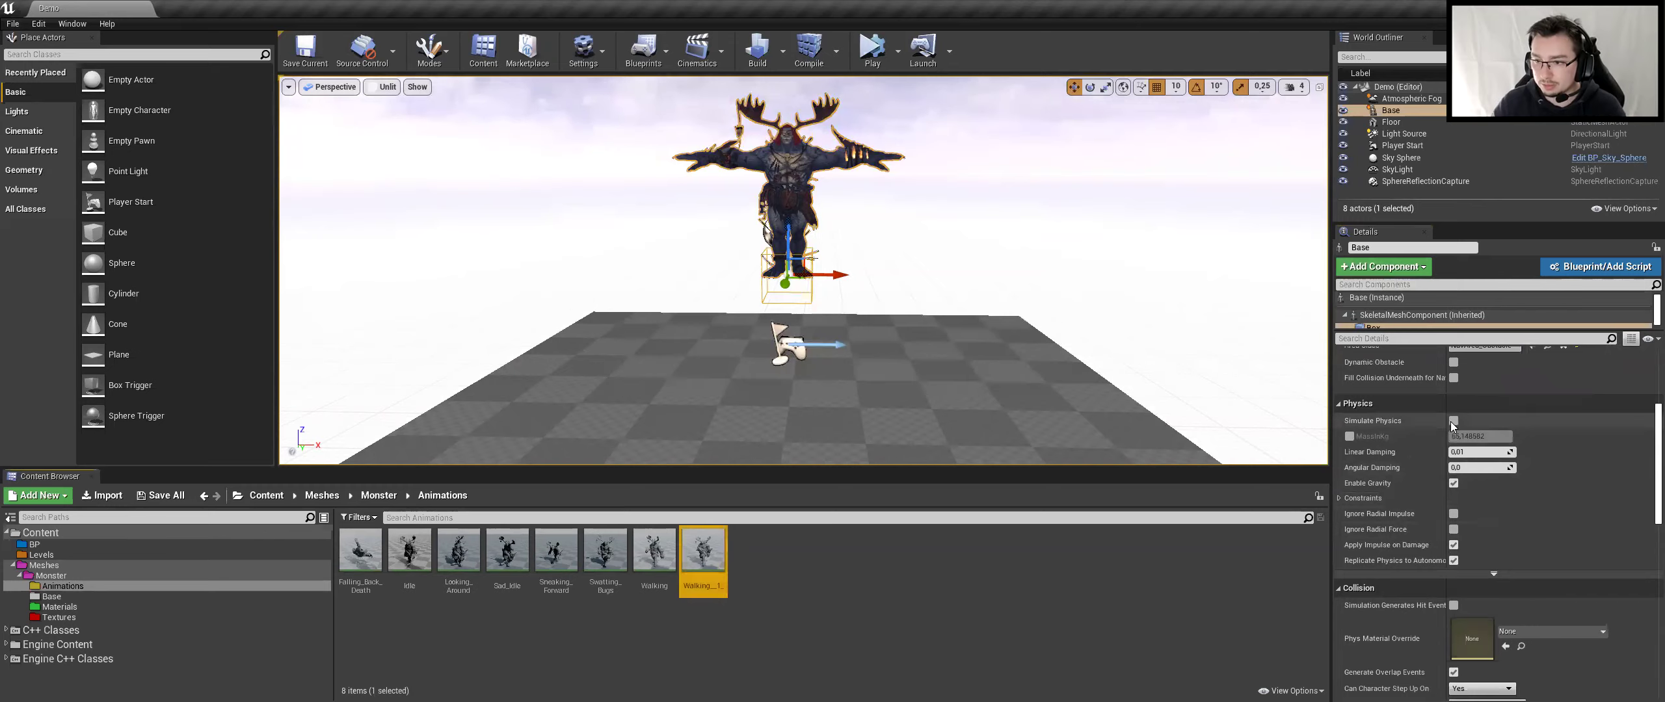
left_click(874, 49)
key("Escape")
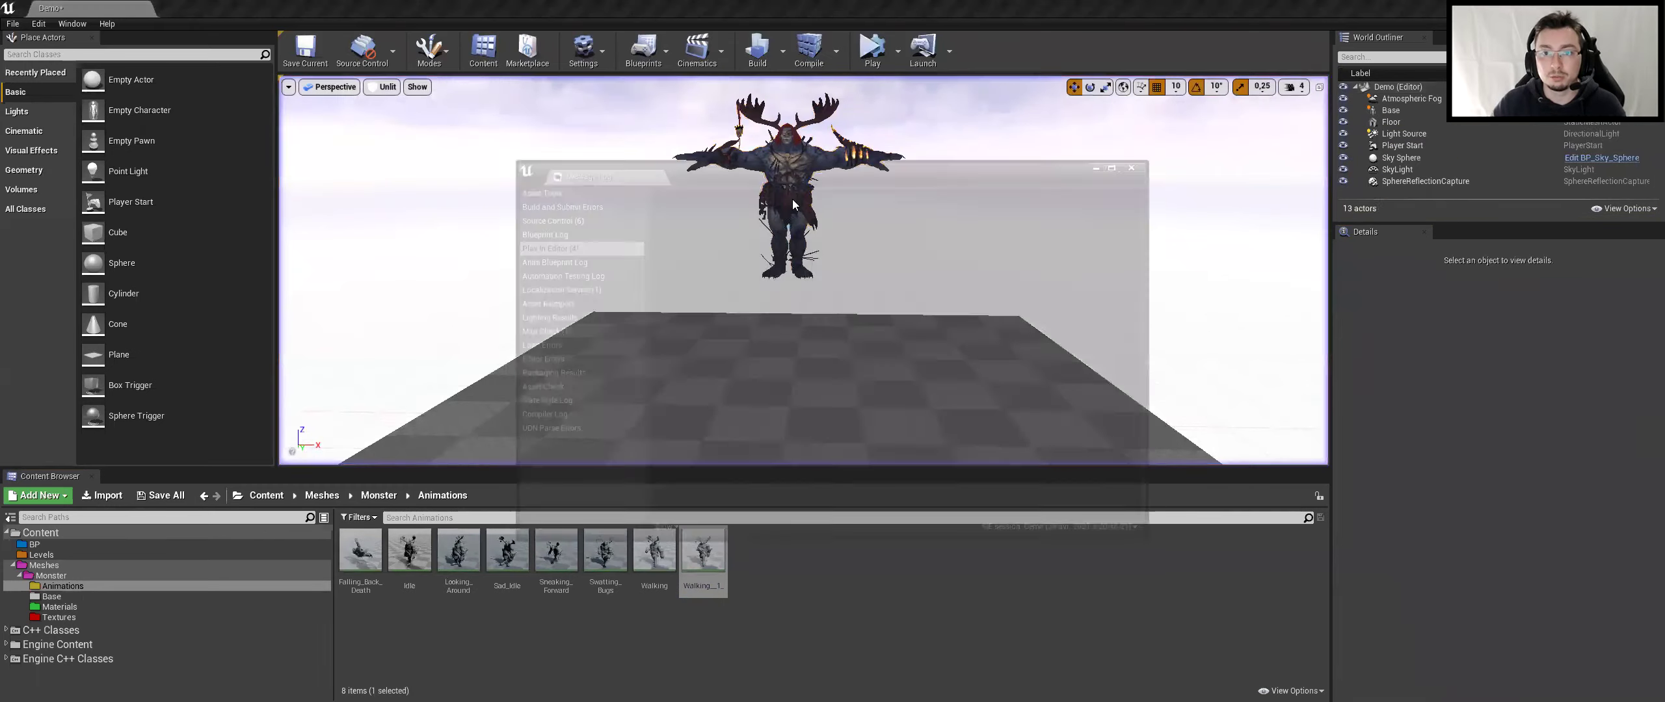
Review the monster's skeletal mesh and box component settings, then save Demo.umap
left_click(776, 143)
scroll(1548, 429, "up", 5)
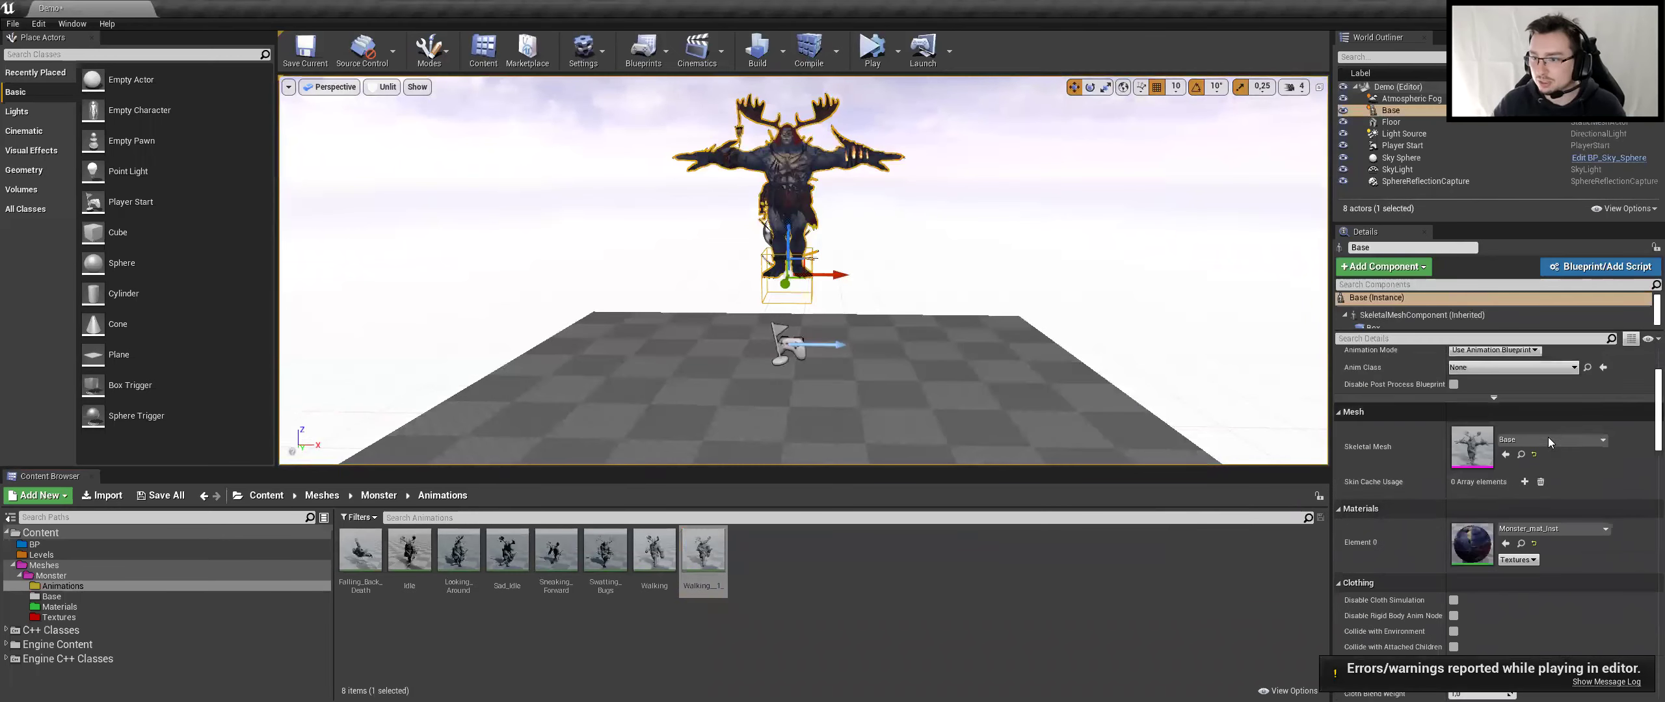
left_click(1385, 317)
scroll(1483, 413, "down", 1)
scroll(1374, 396, "up", 1)
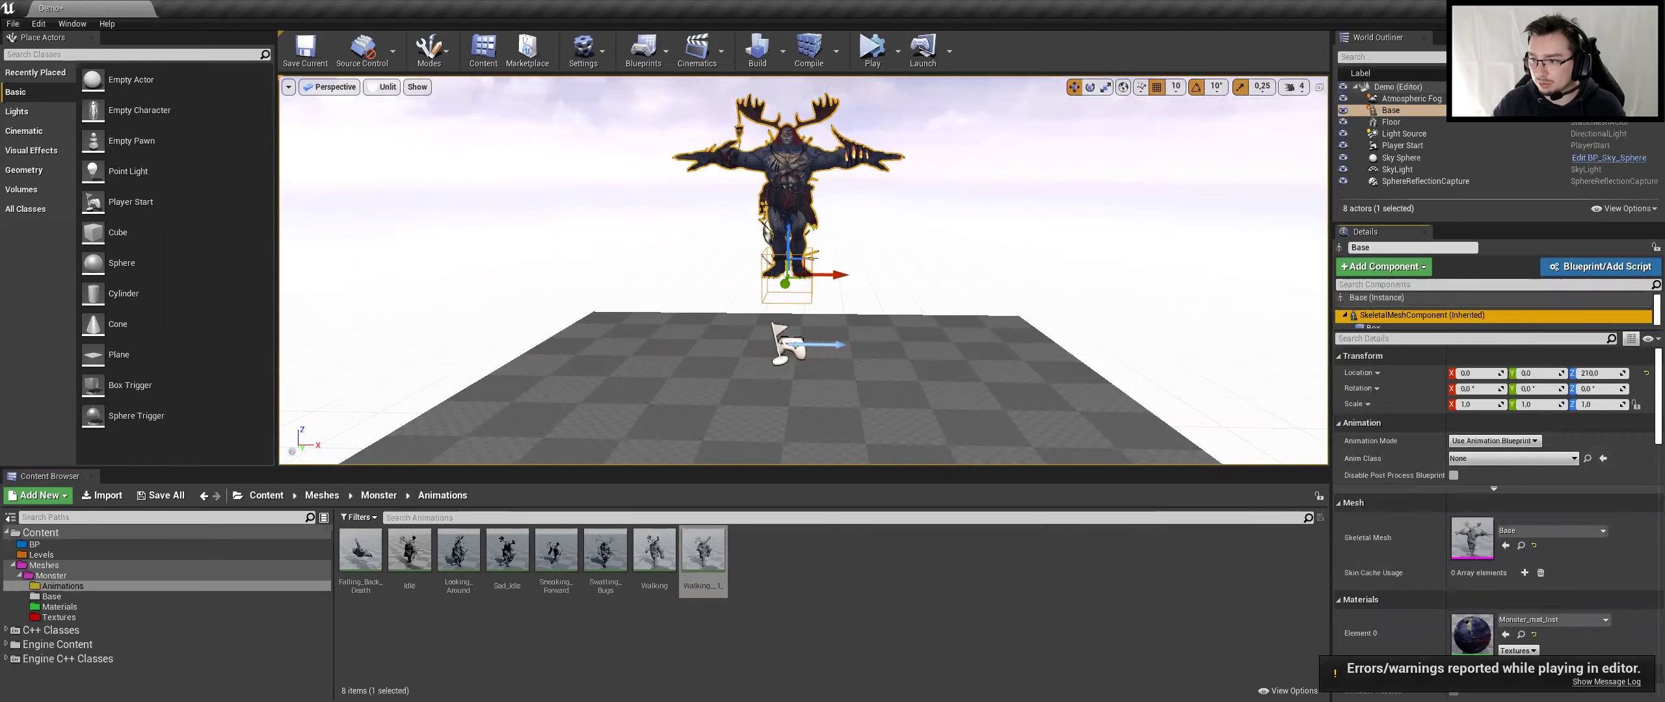
left_click(1561, 423)
left_click(1385, 326)
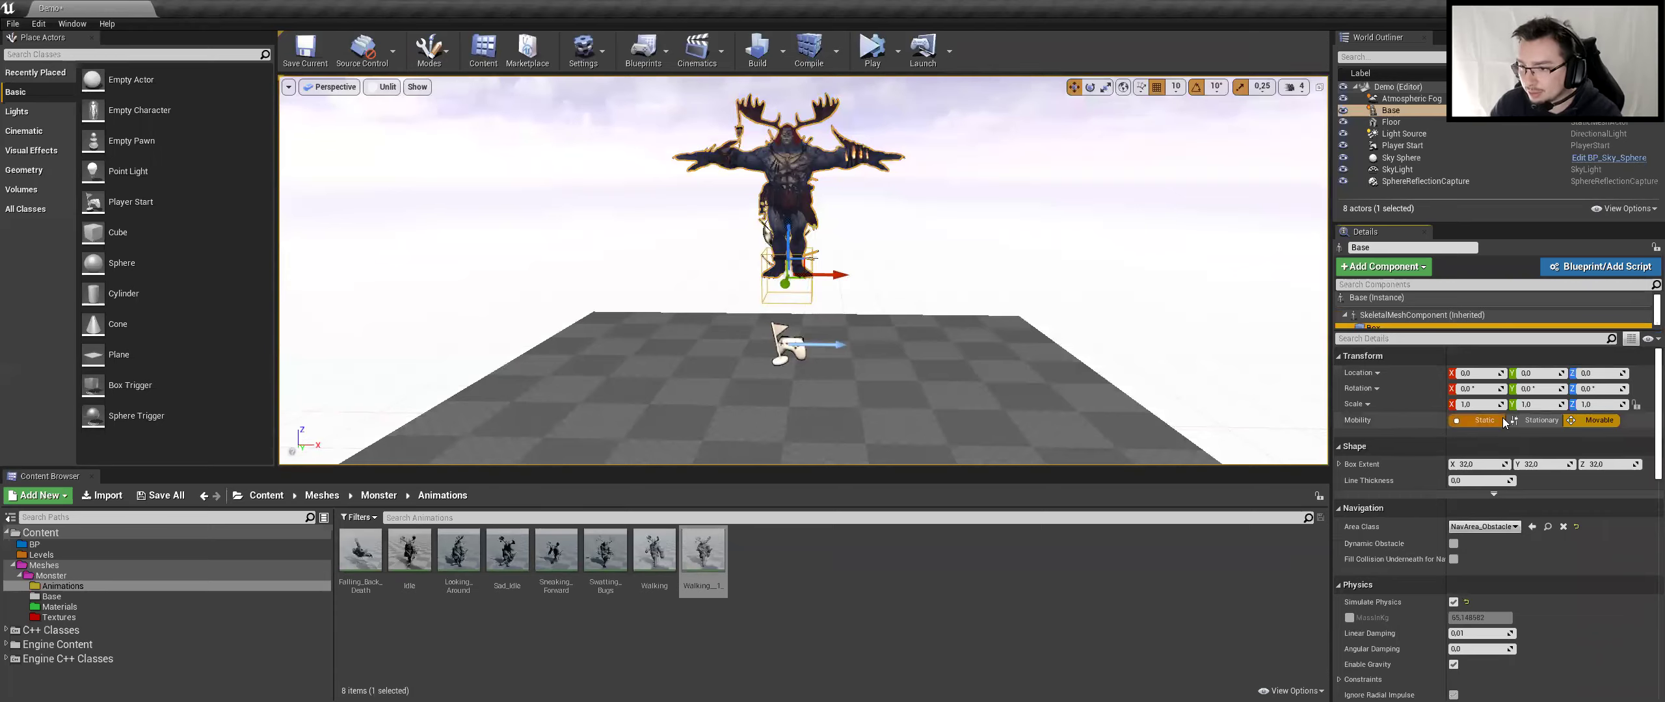
left_click(1424, 314)
key("ctrl+s")
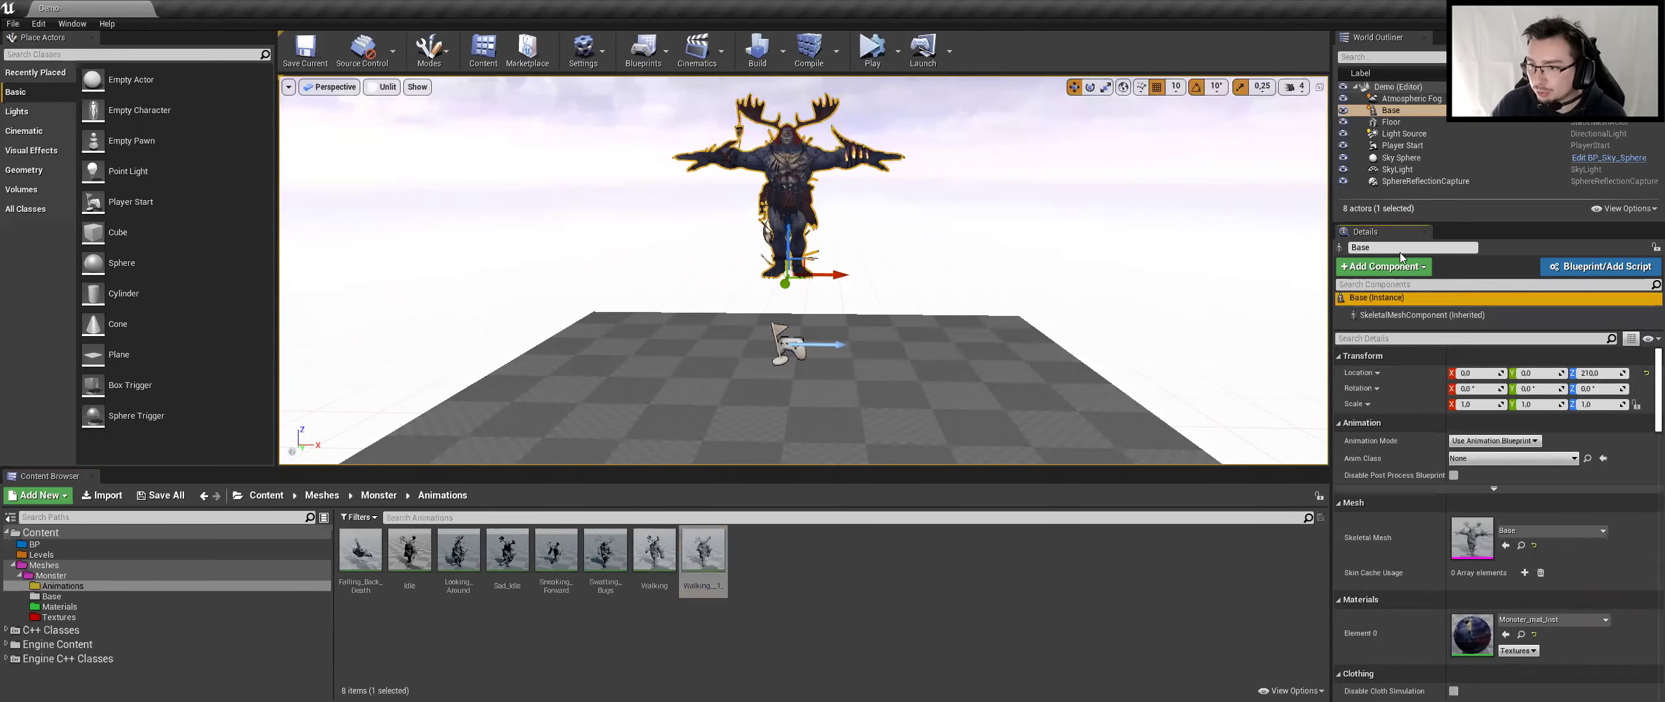
Add a second Box Collision by searching 'bo' and play-test the level
left_click(1382, 265)
type("bo")
left_click(1379, 327)
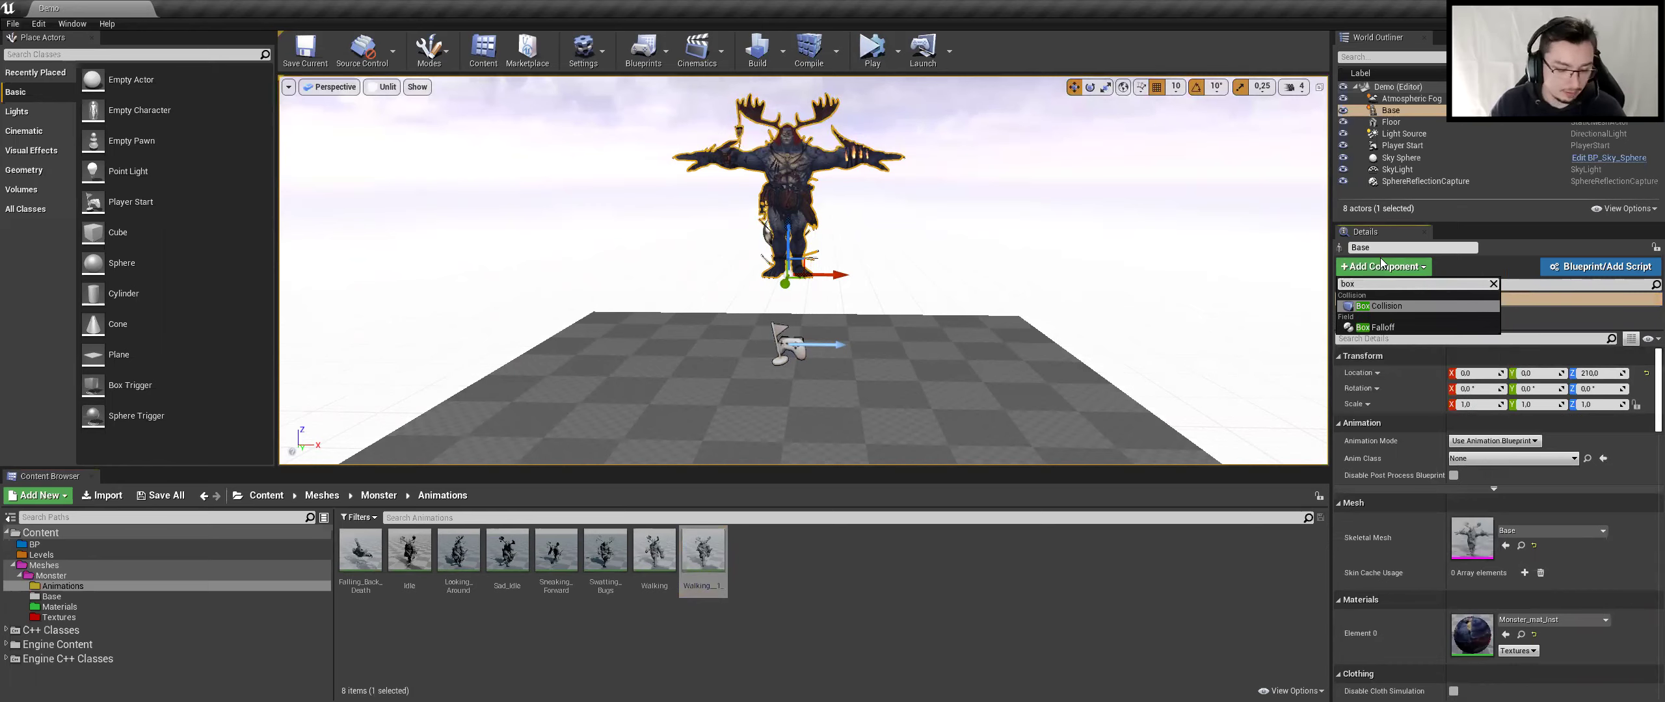
left_click(886, 57)
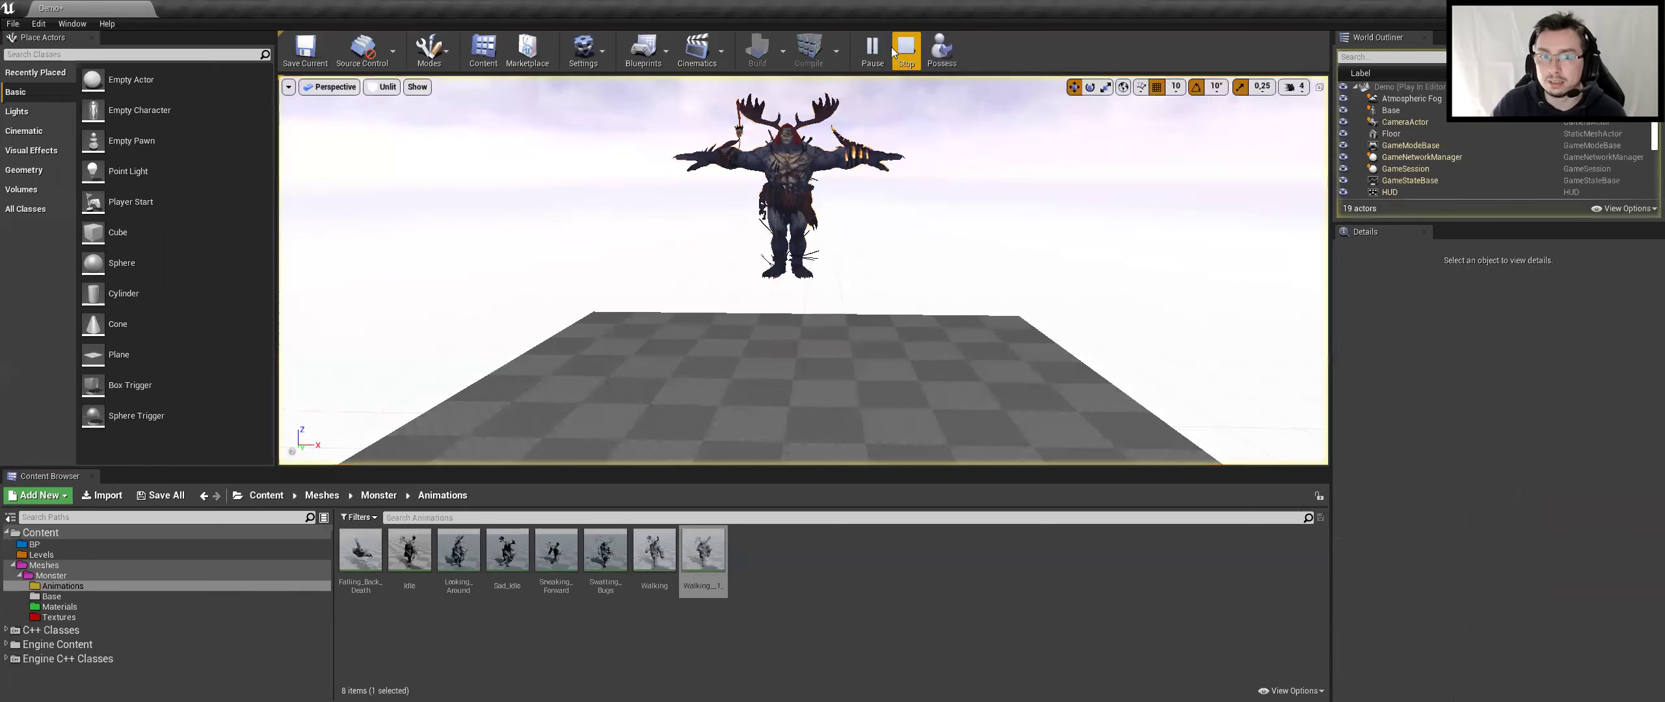
left_click(907, 68)
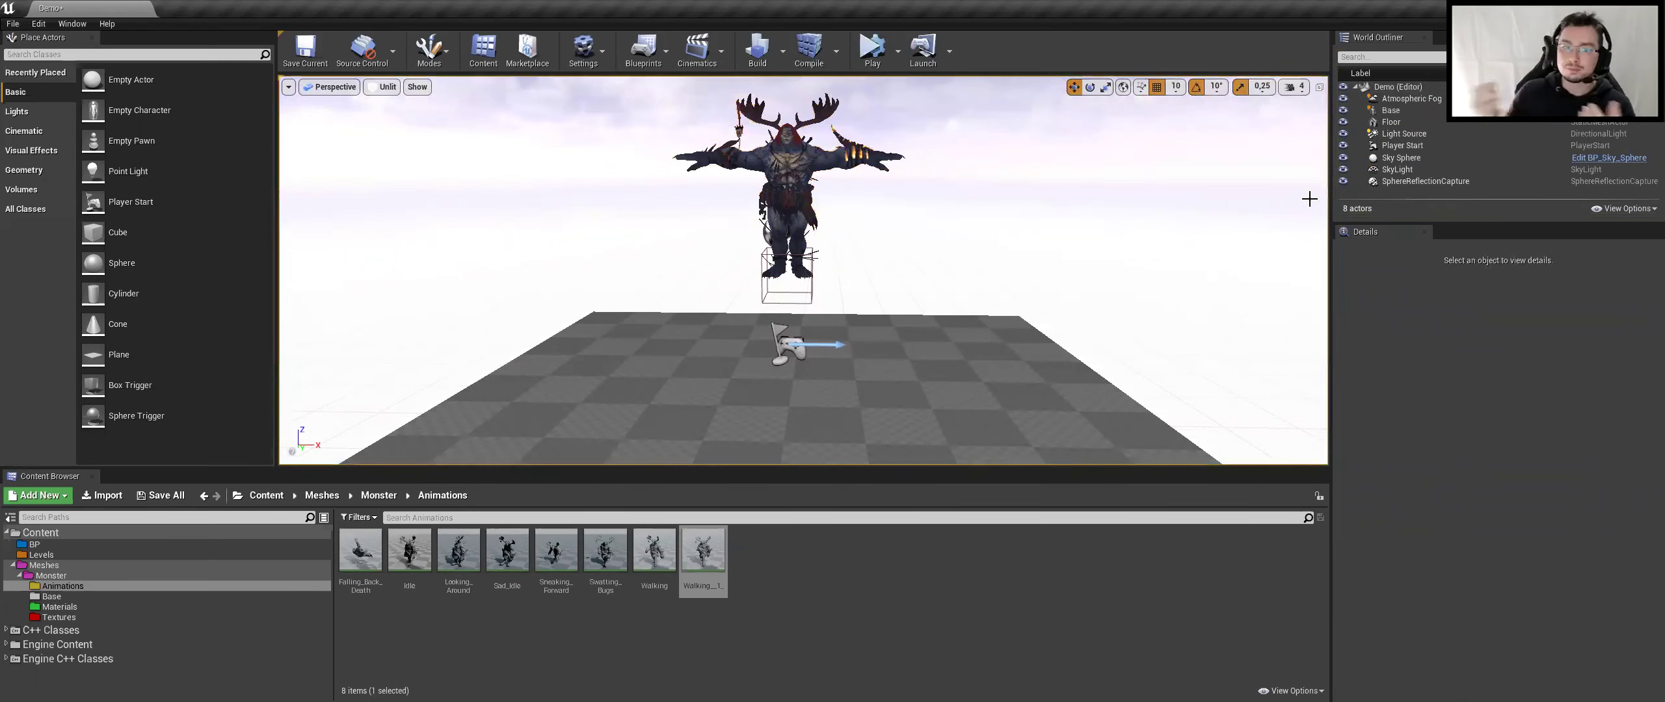
Delete the Box1 component from the monster and save the Demo level
left_click(807, 195)
left_click(1362, 329)
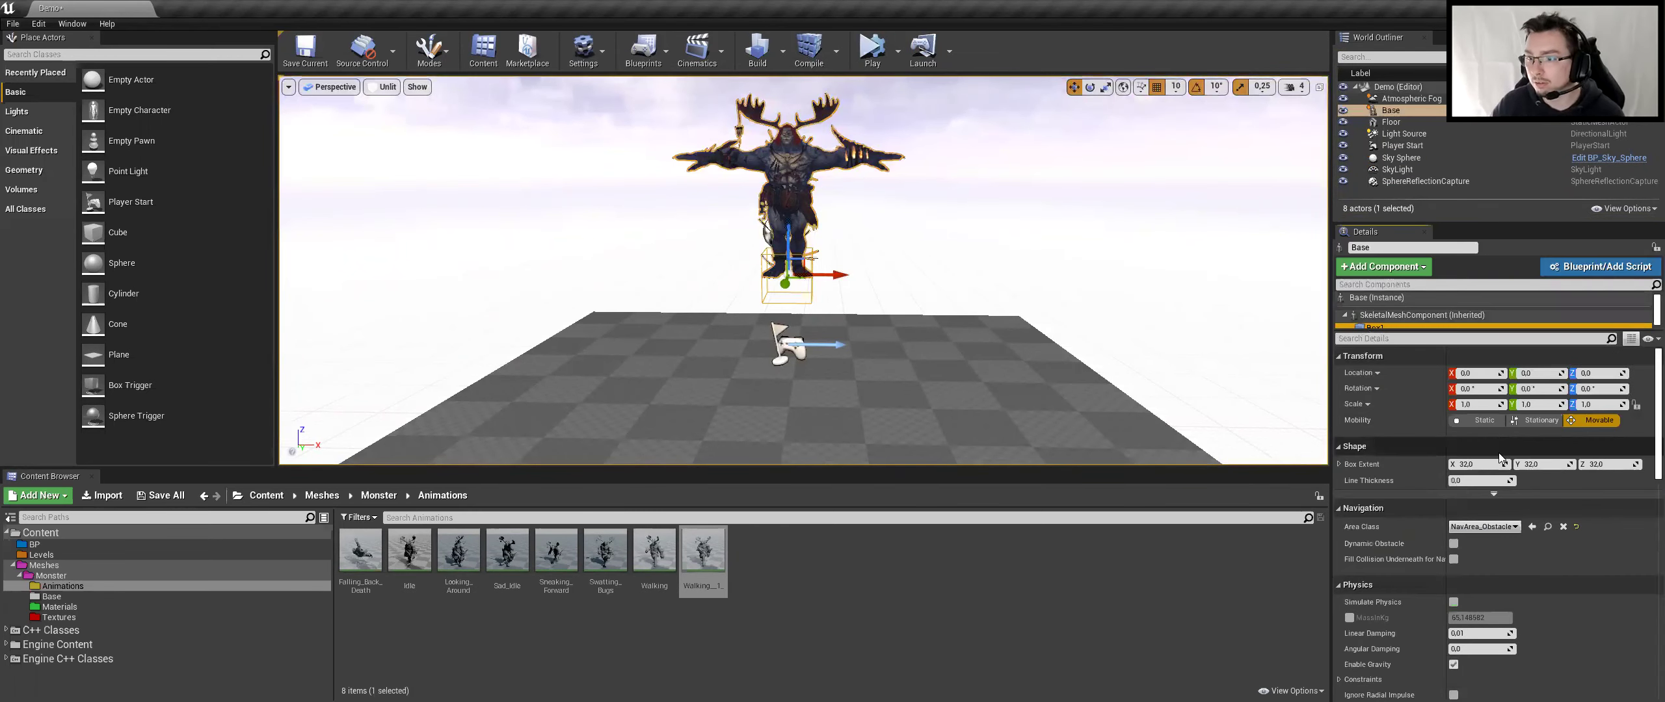
key("Delete")
left_click(909, 264)
key("ctrl+s")
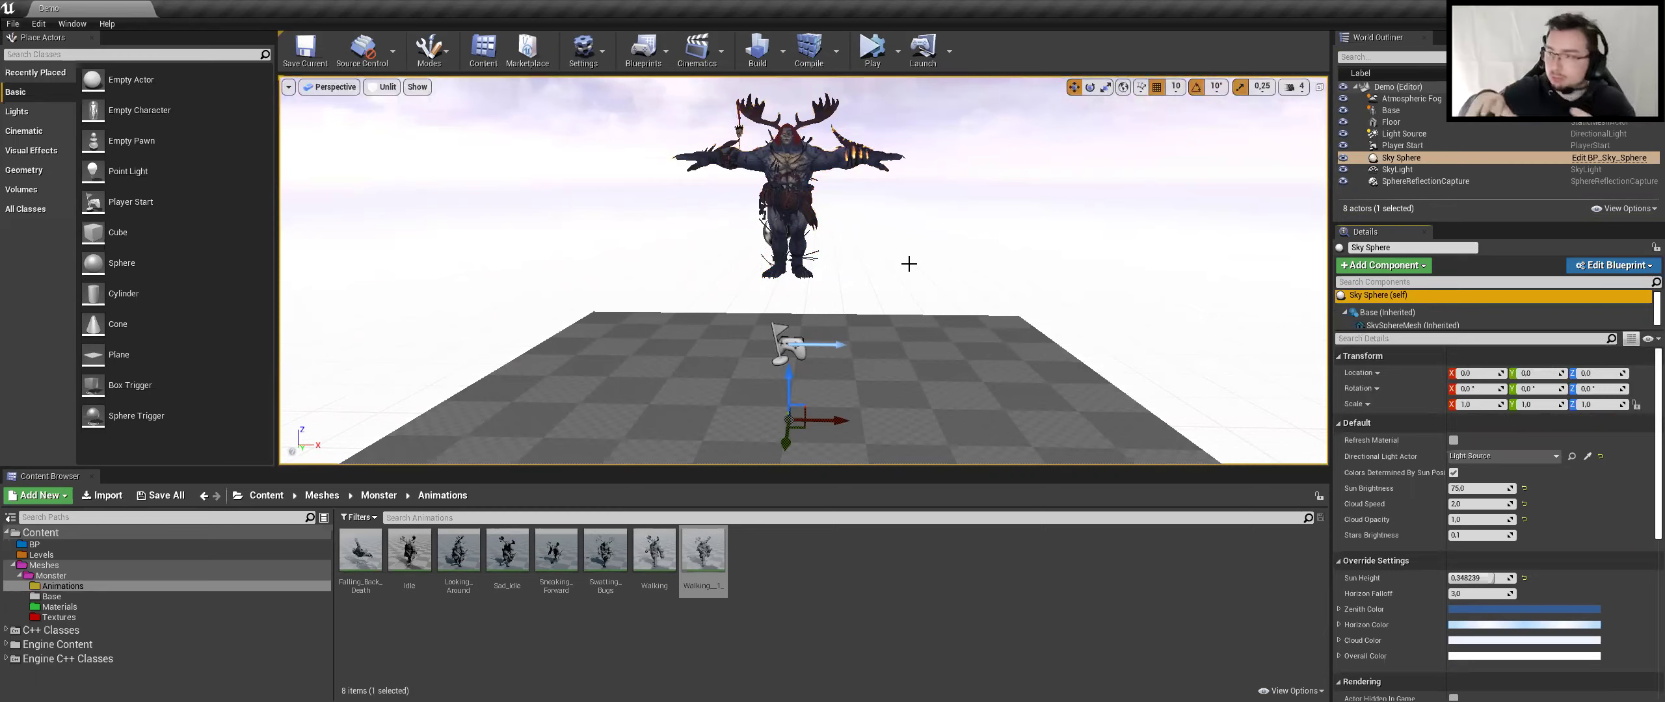
Lower the monster back to height 20, then delete the Base actor from the level
left_click(823, 228)
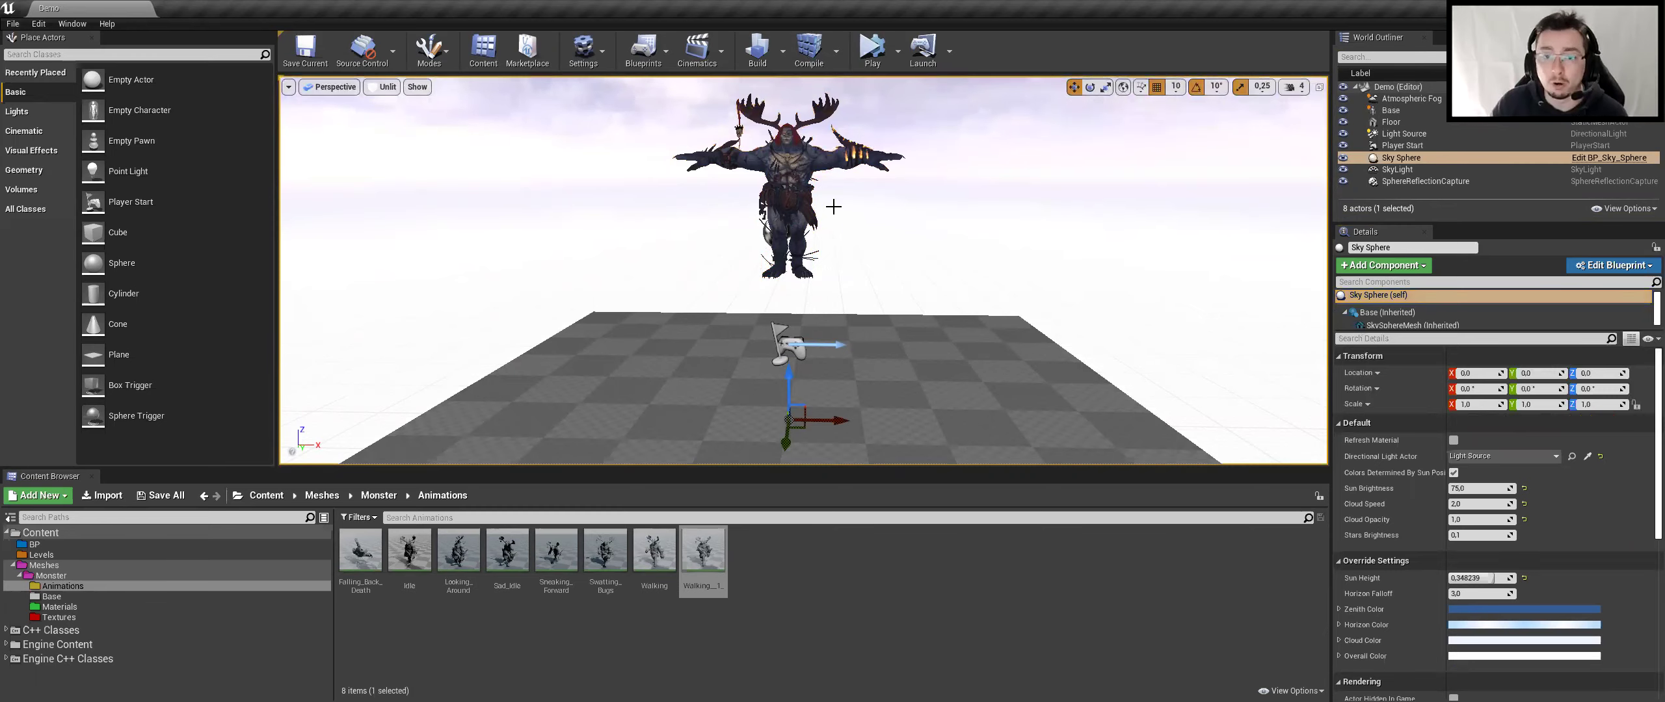
mouse_move(790, 248)
left_mouse_down()
mouse_move(794, 393)
mouse_move(791, 339)
mouse_move(586, 307)
mouse_move(780, 309)
left_mouse_up()
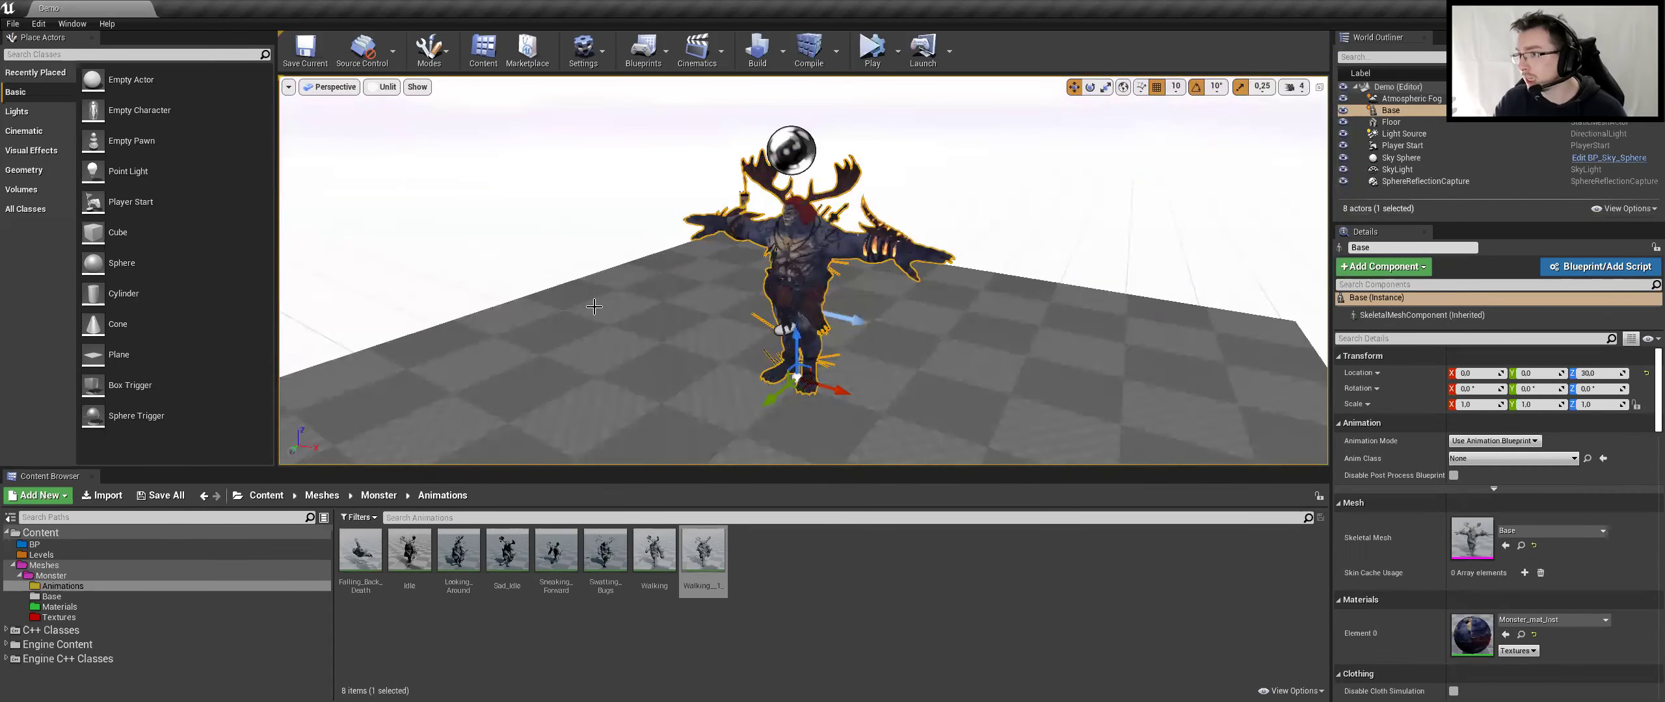
left_click_drag(594, 307, 716, 344, "alt")
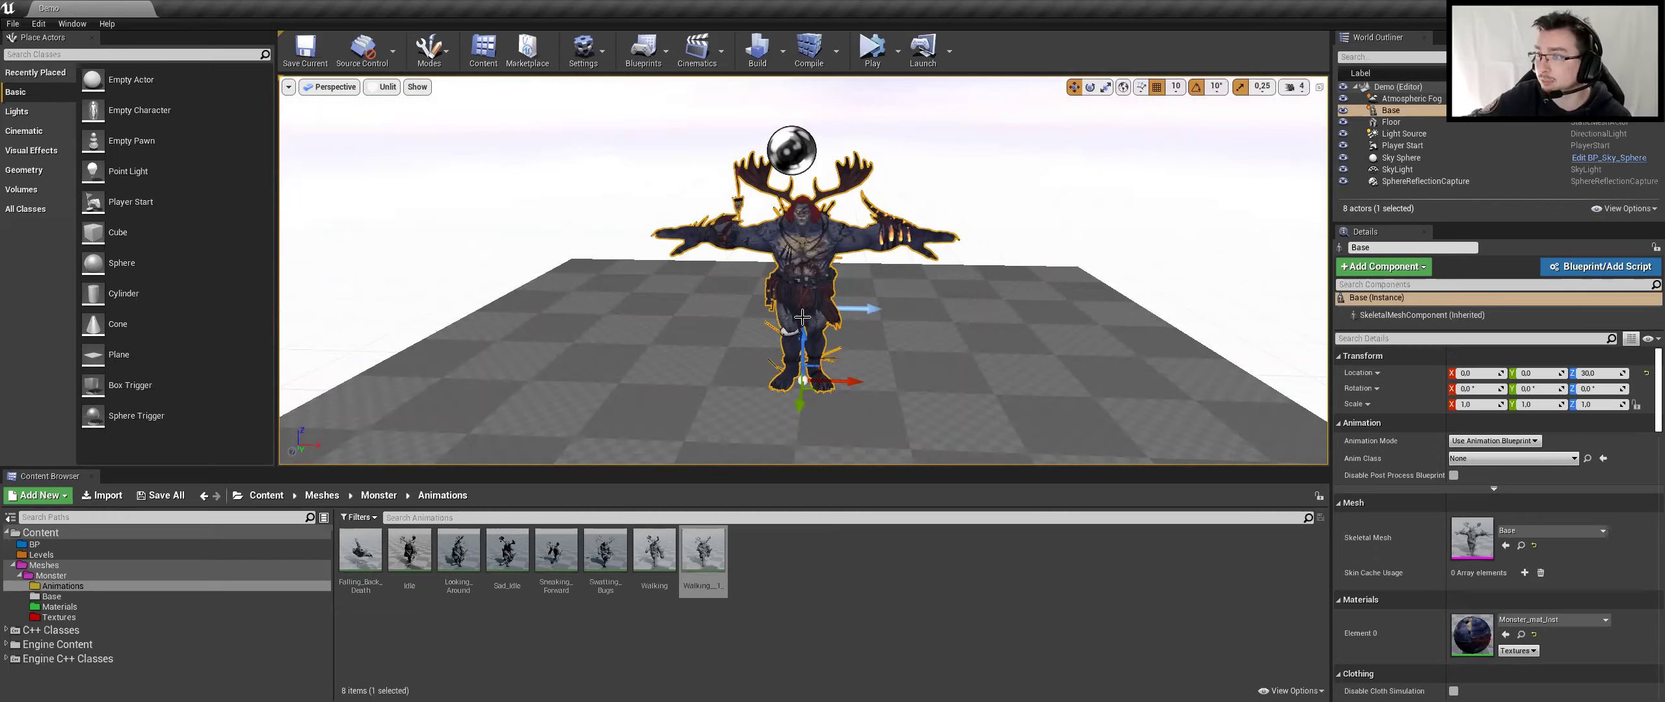
key("Delete")
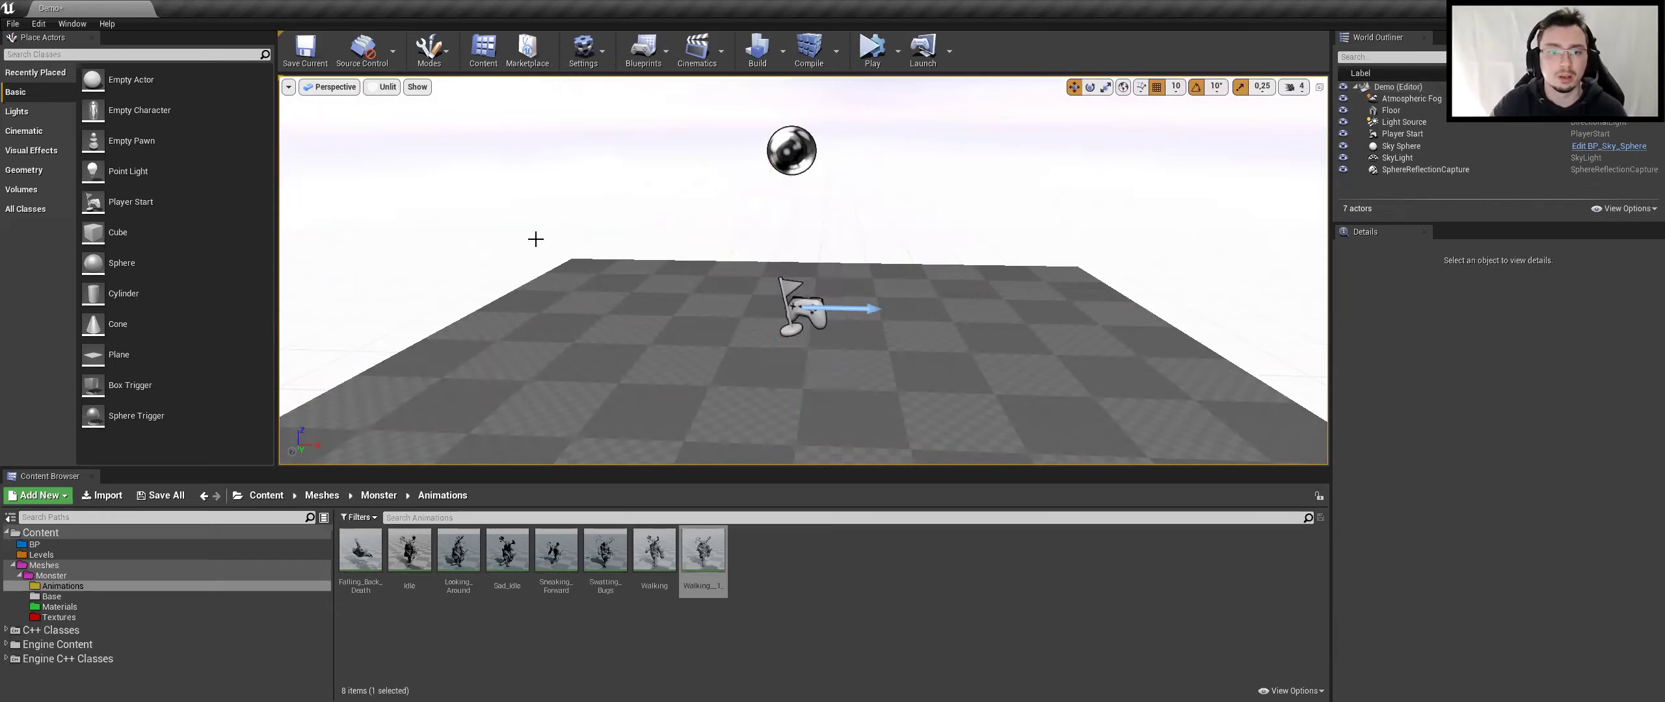
Collapse Meshes, expand the BP folder, and save the current level
right_click_drag(646, 245, 689, 273)
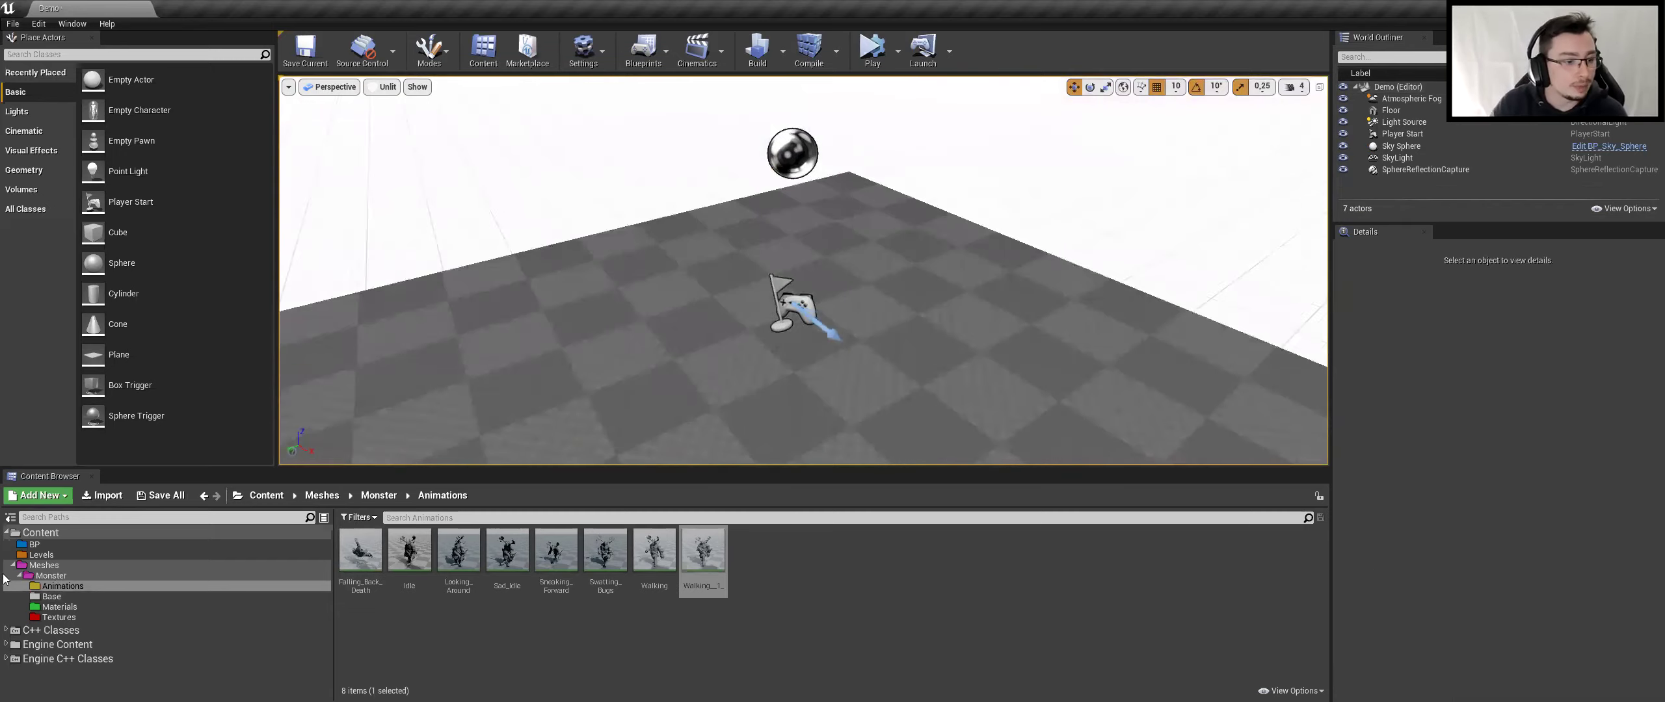
left_click(13, 565)
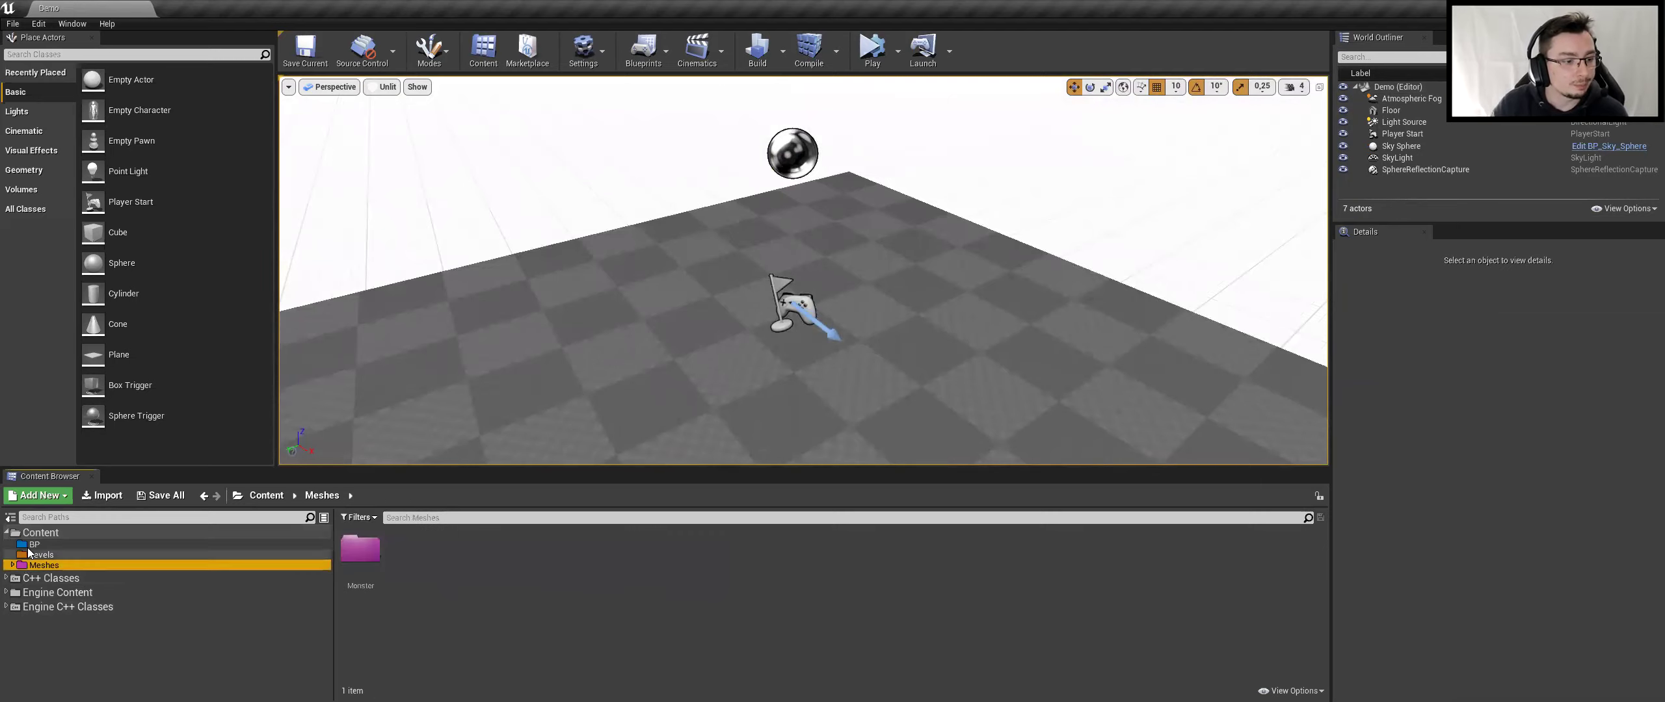
left_click(34, 544)
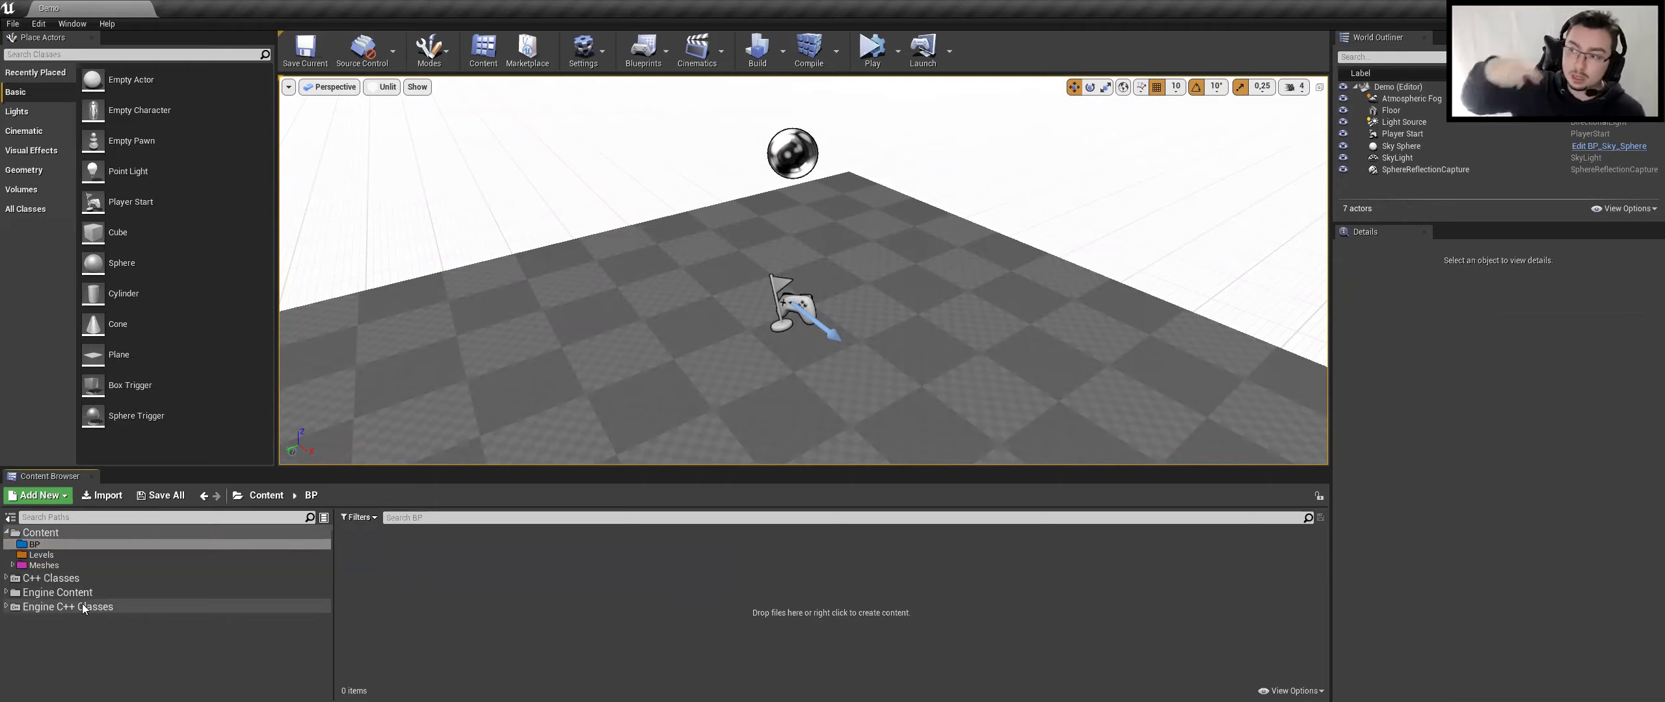
key("ctrl+s")
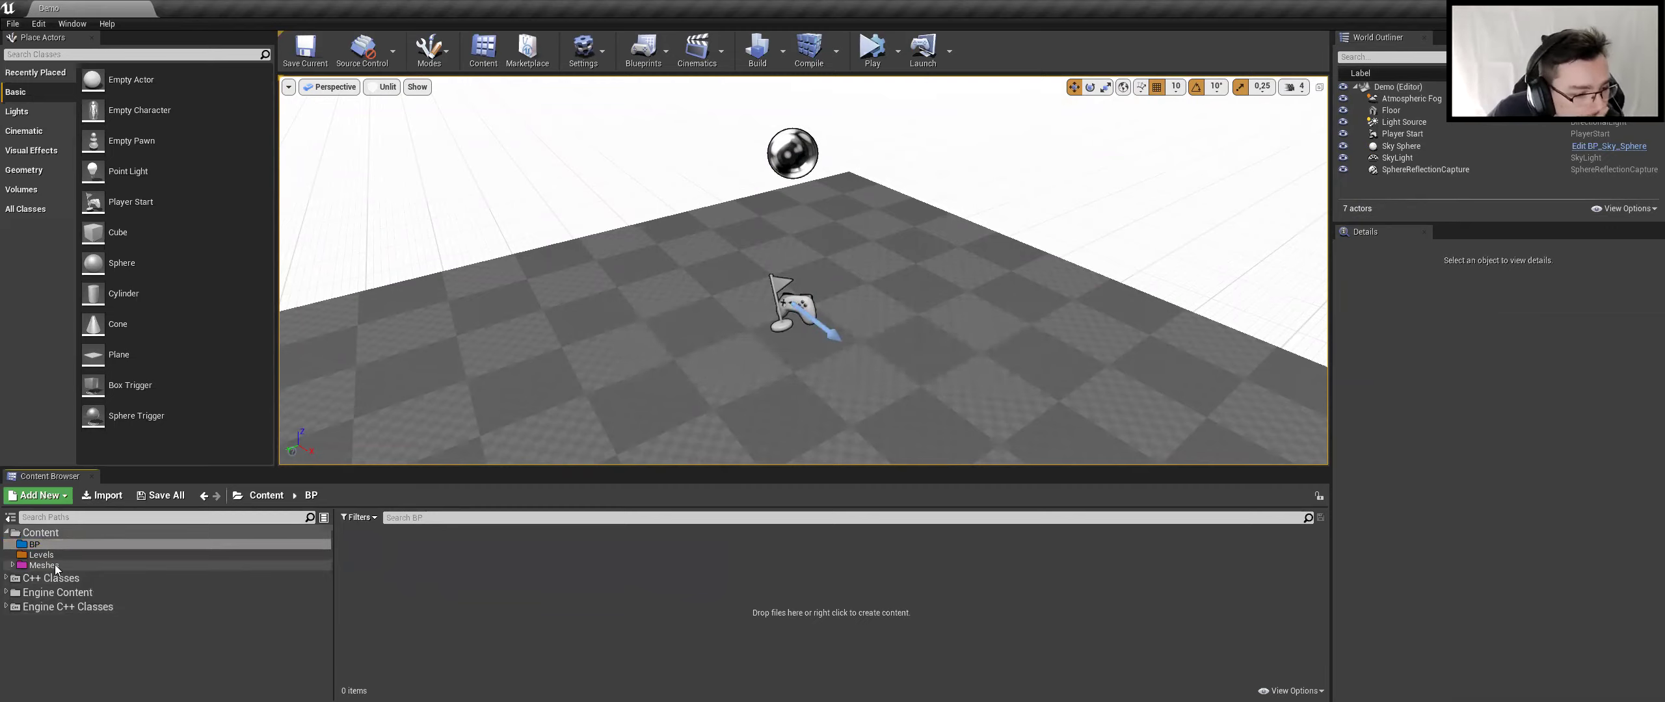
Open C++ Classes > Demo in the Content Browser and start a New C++ Class
double_click(43, 565)
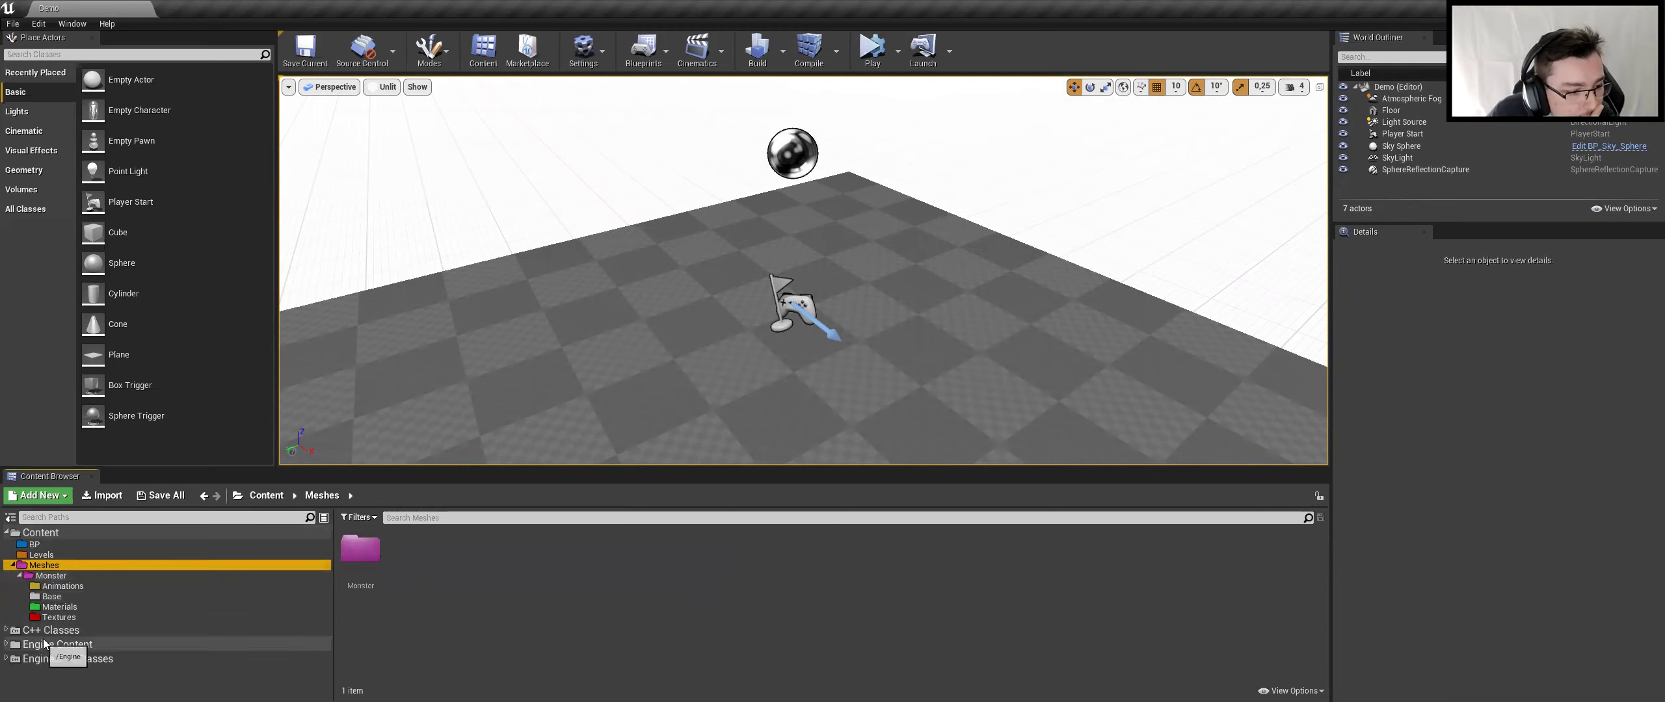
left_click(65, 659)
left_click(50, 630)
double_click(360, 553)
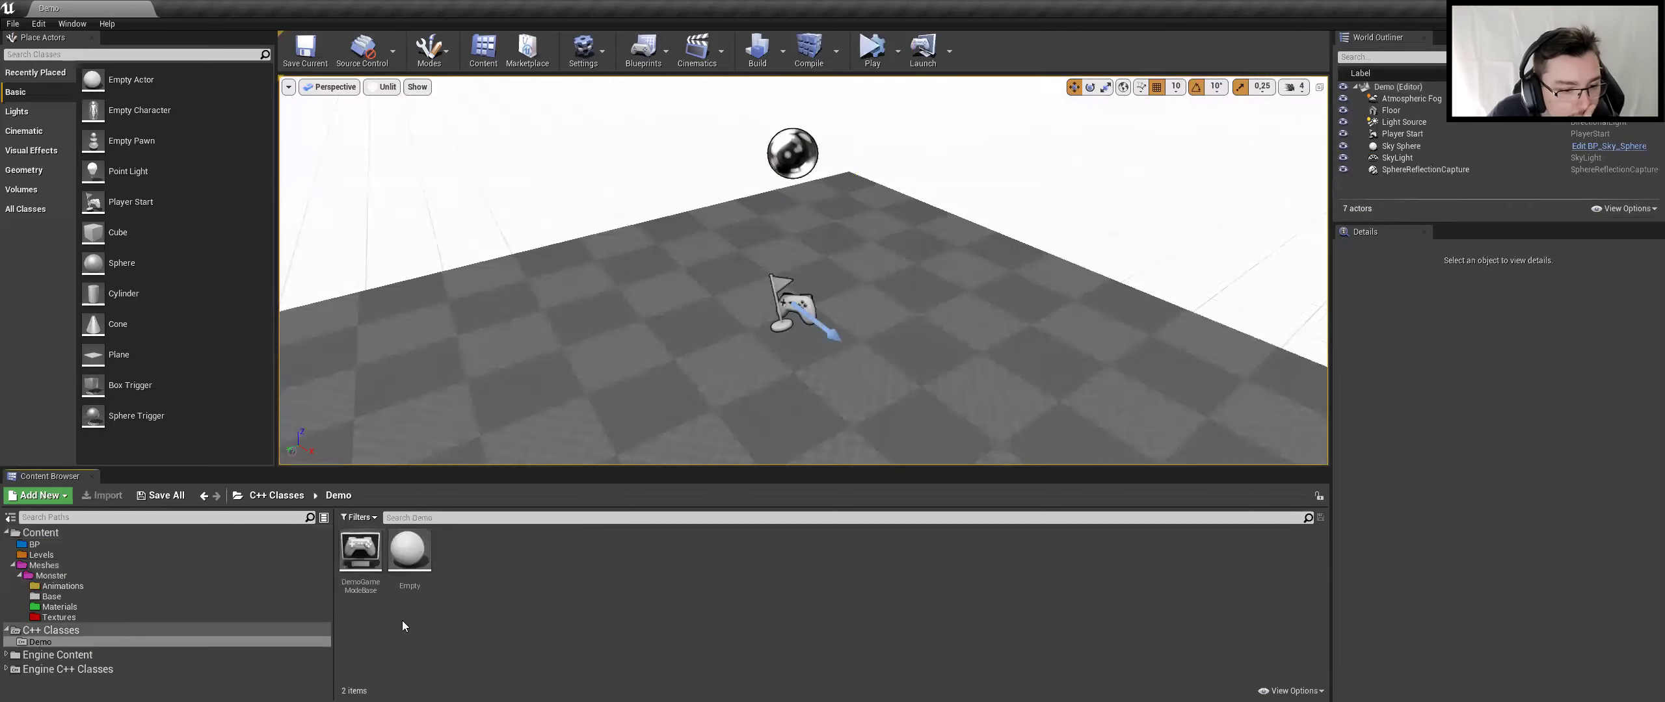
right_click(615, 595)
left_click(644, 605)
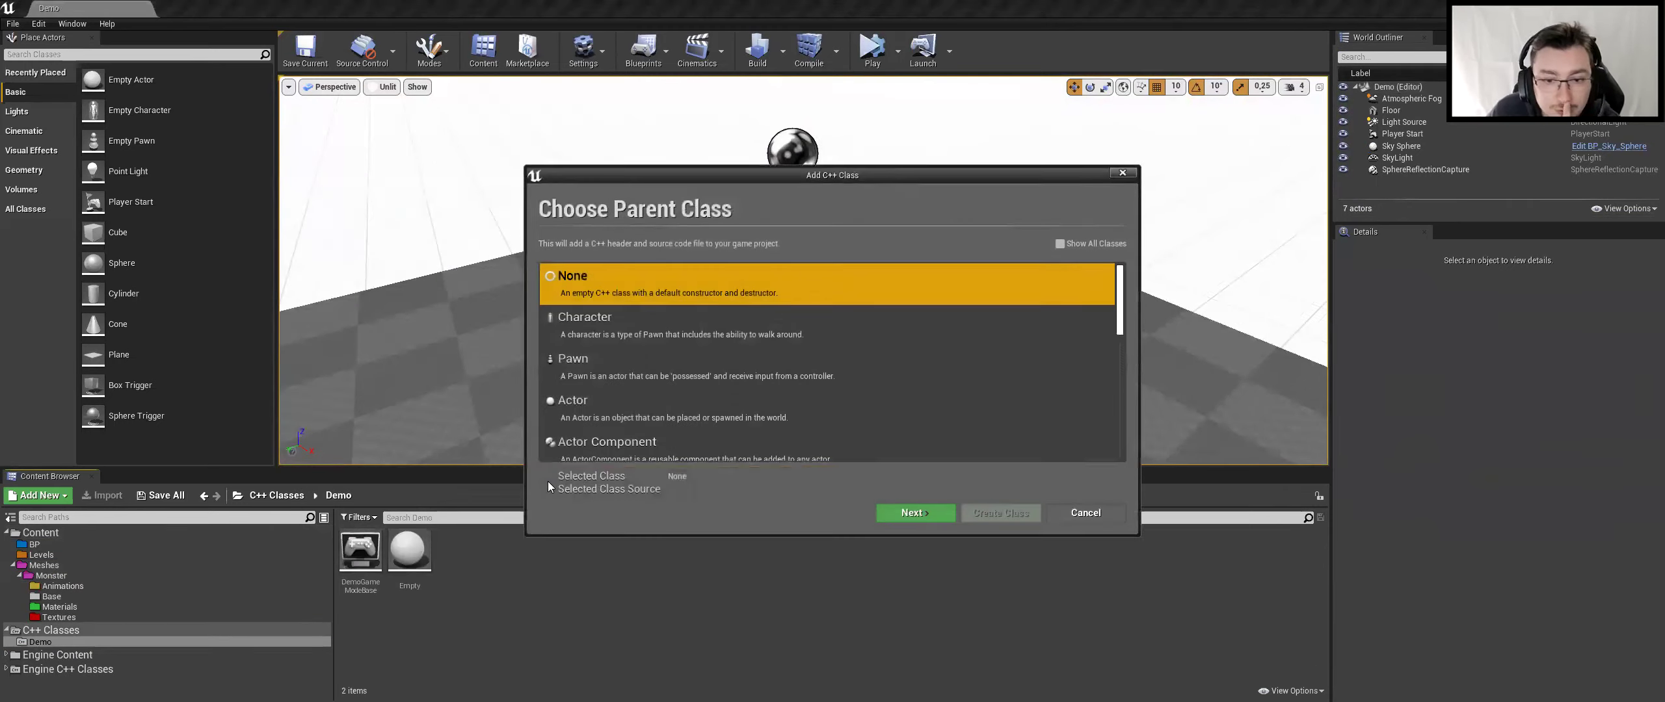
Create a C++ class with Character as its parent, named Goldor
left_click(583, 332)
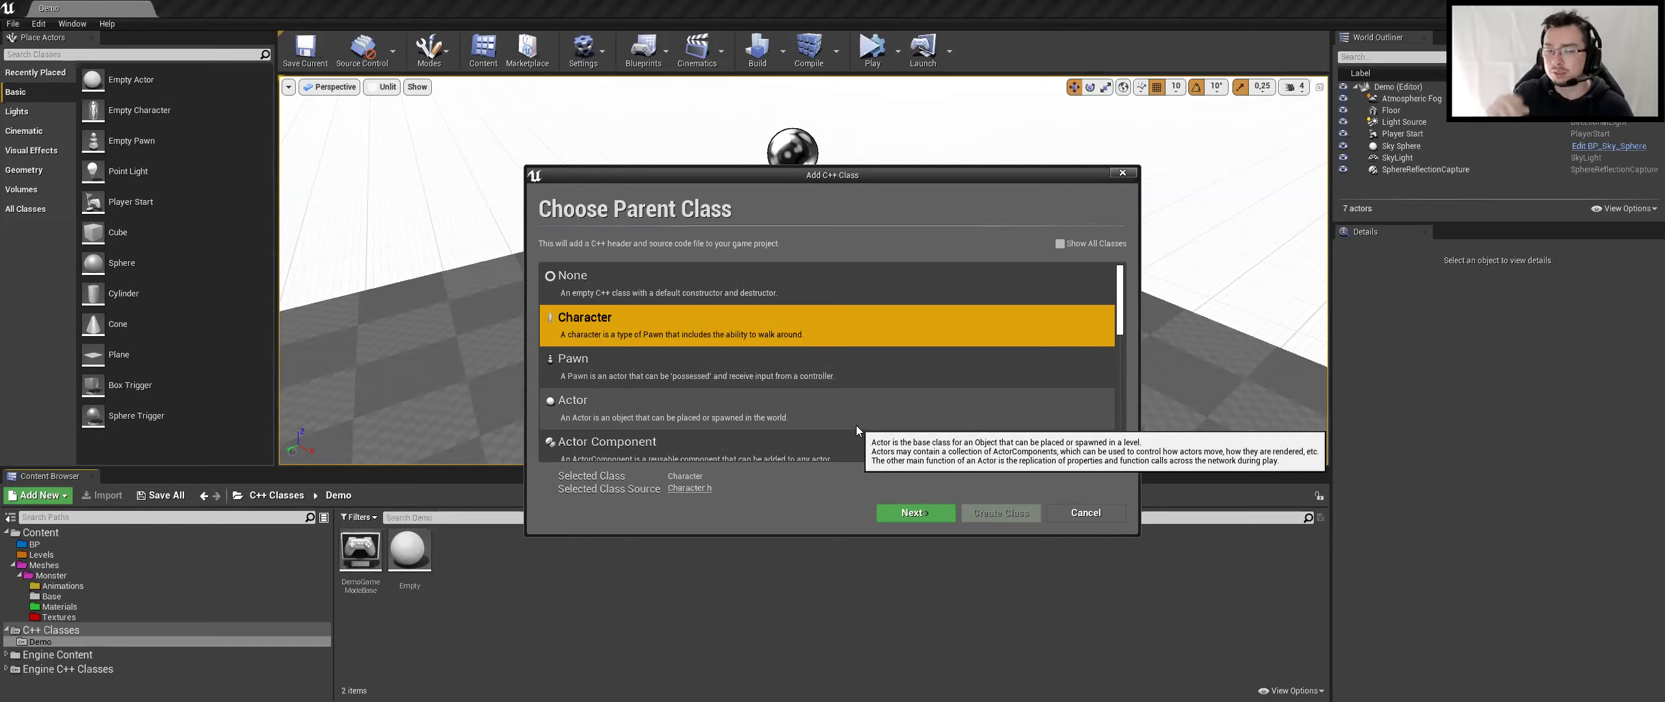
scroll(840, 393, "down", 1)
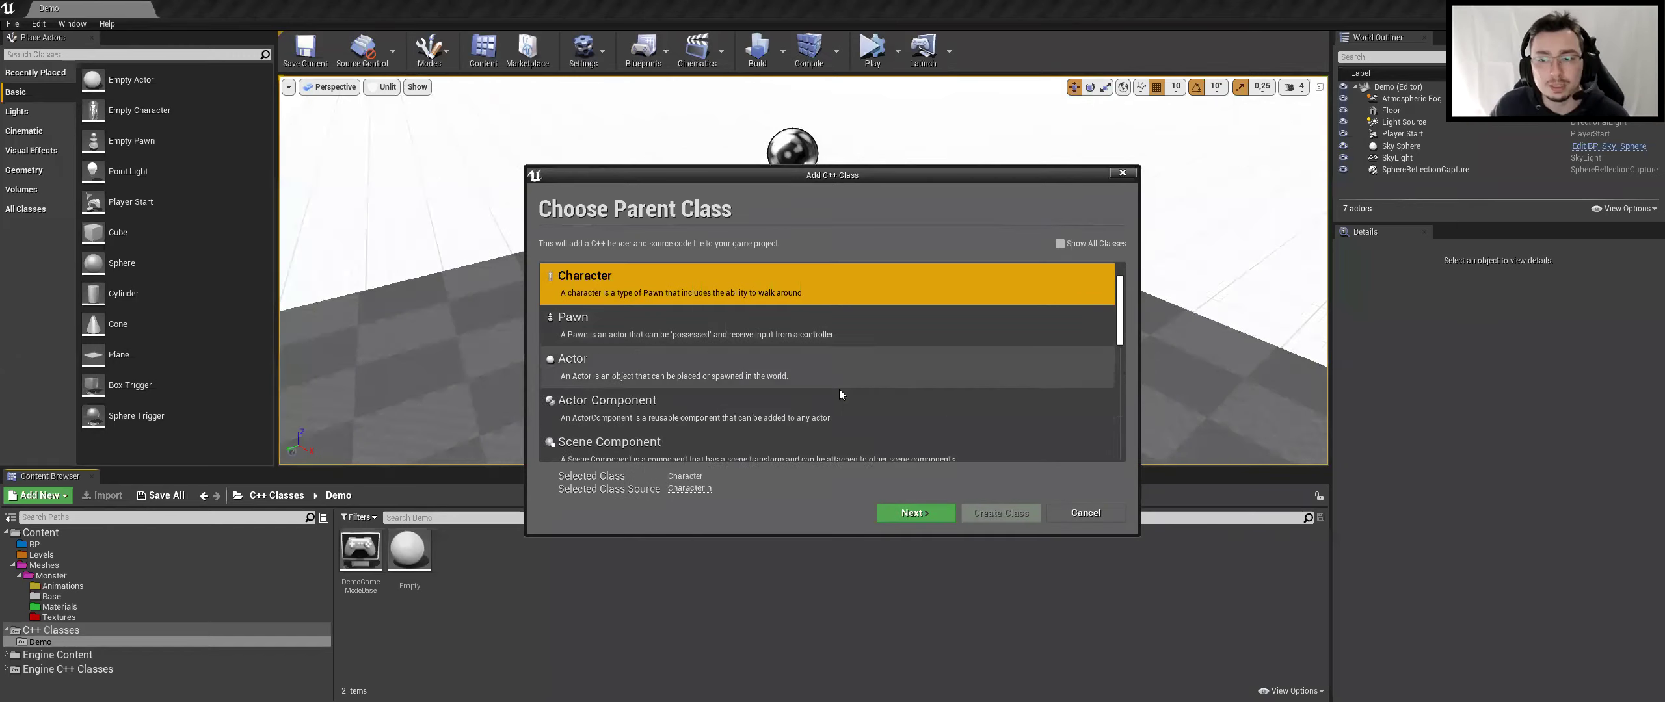
scroll(864, 461, "up", 1)
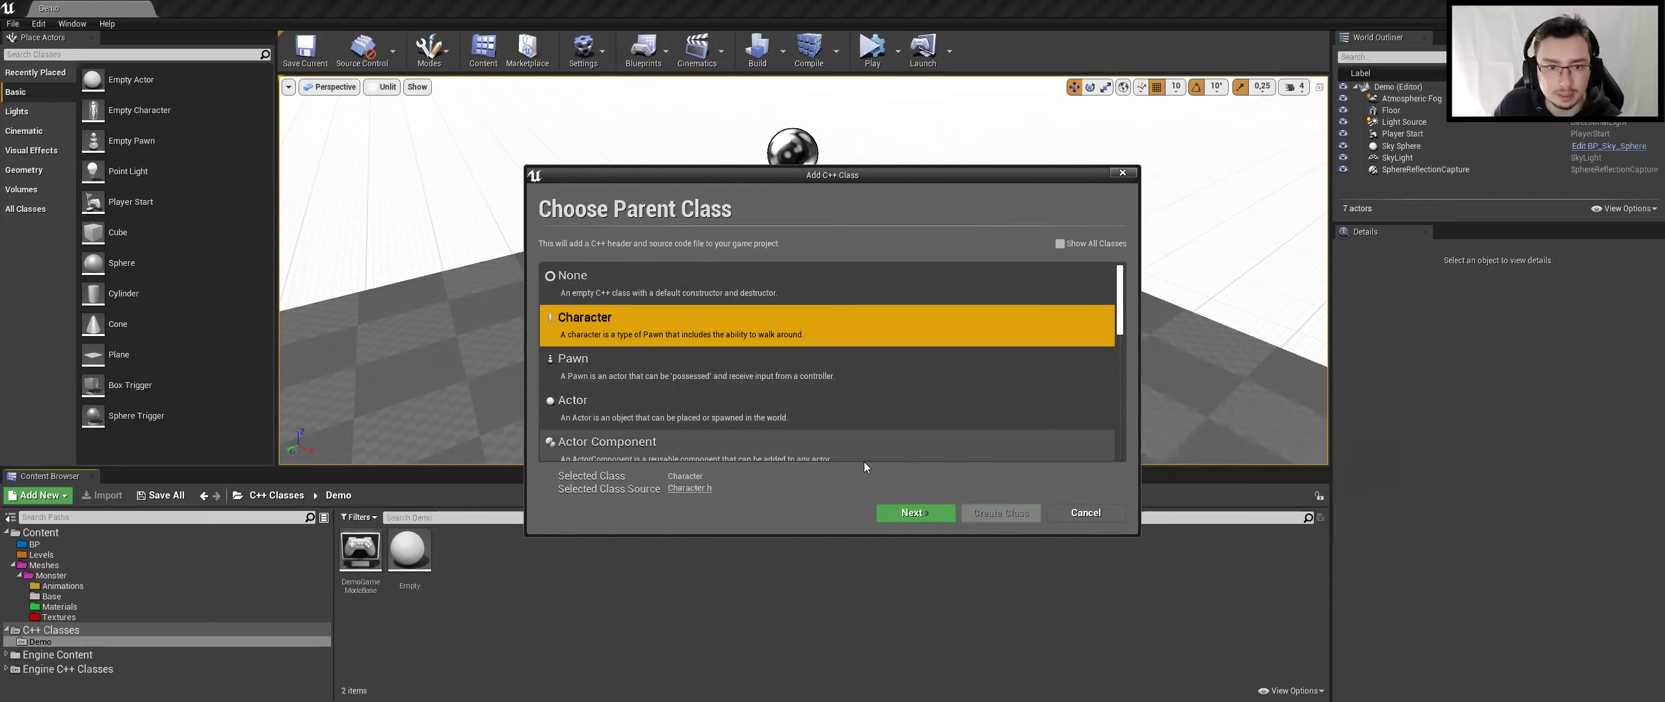
left_click(914, 513)
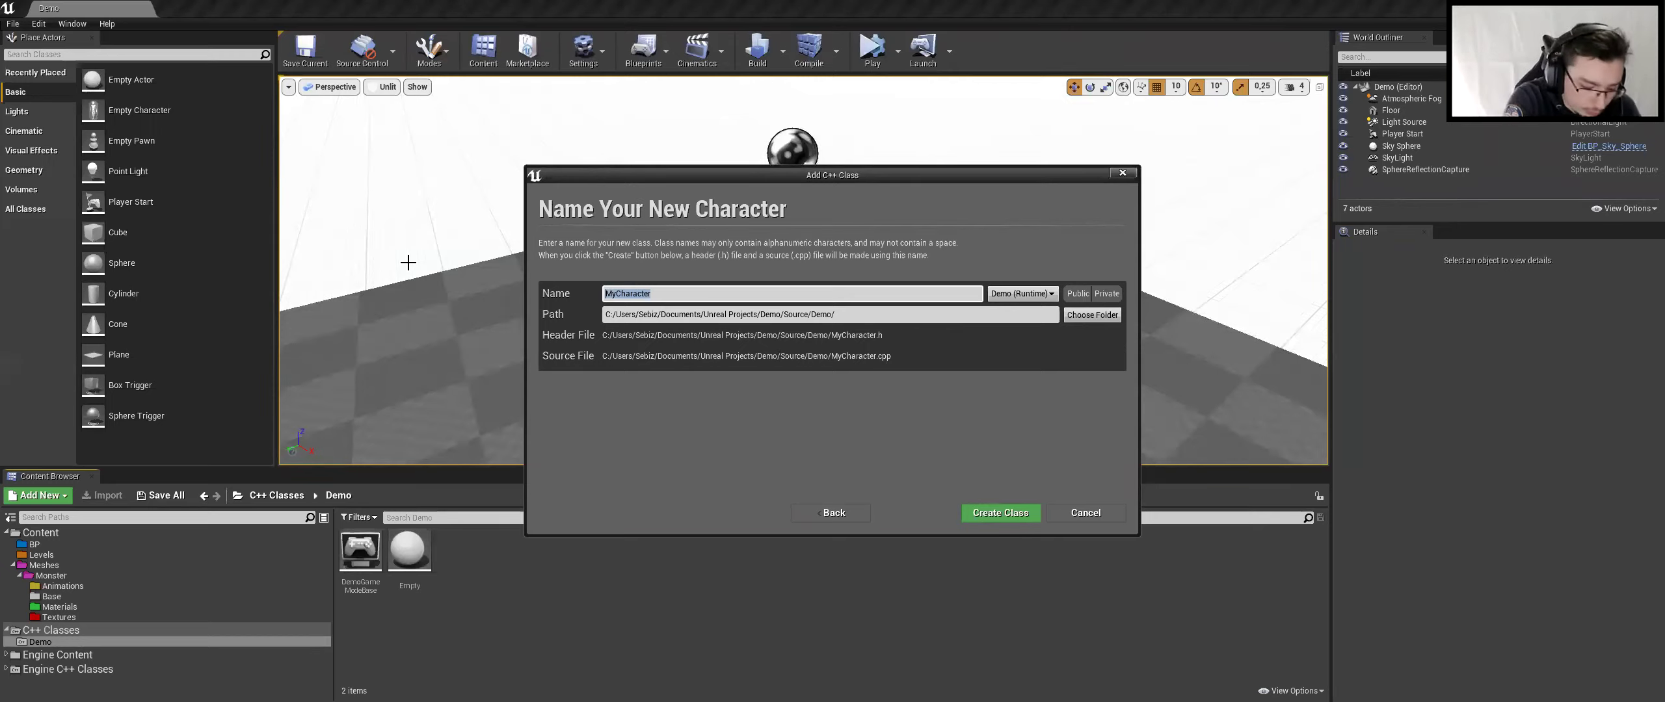
type("Goldor")
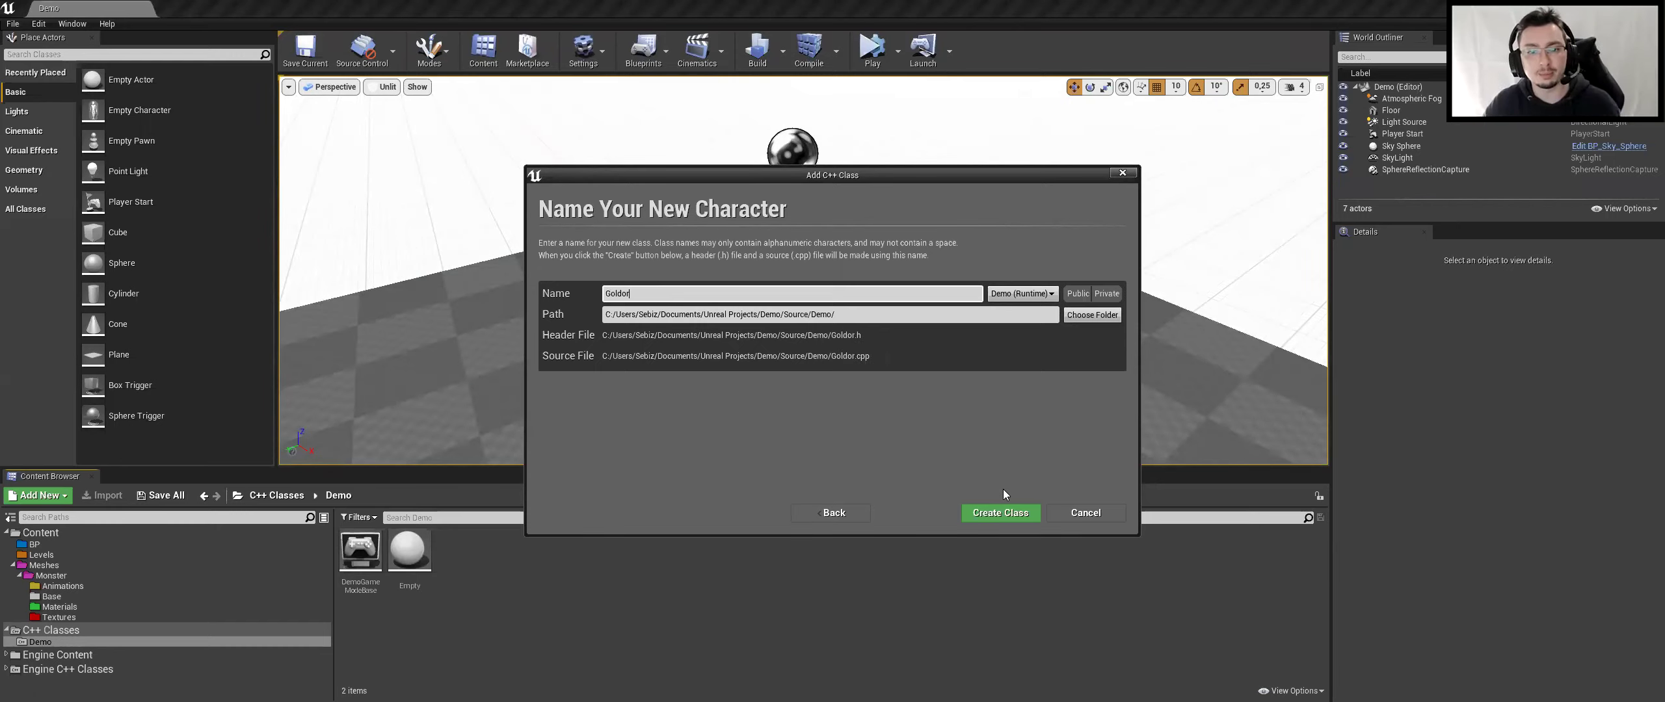
left_click(1005, 514)
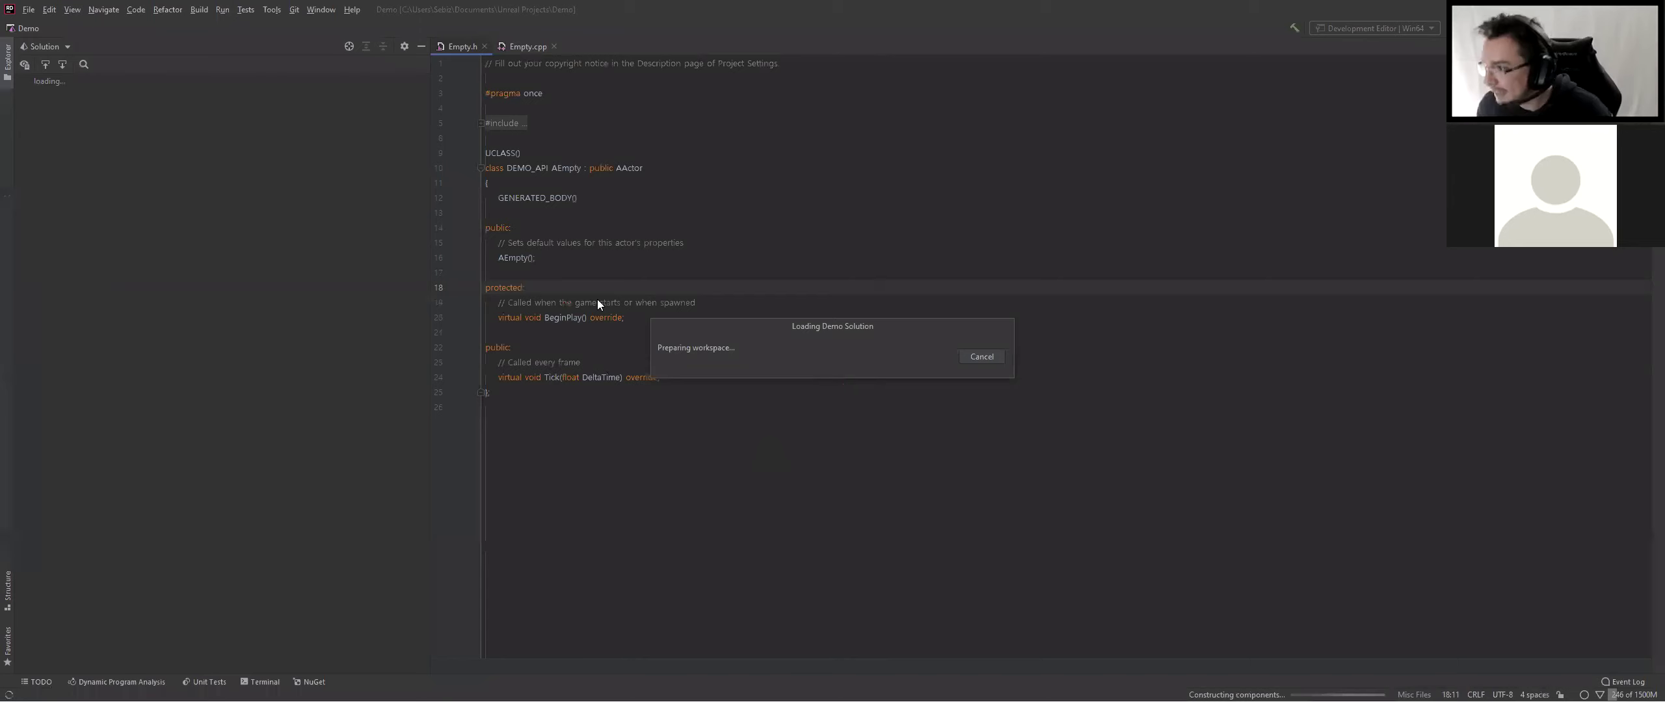
In Rider, delete the blank lines in Goldor.cpp's BeginPlay, Tick and SetupPlayerInputComponent bodies
key("alt+Tab")
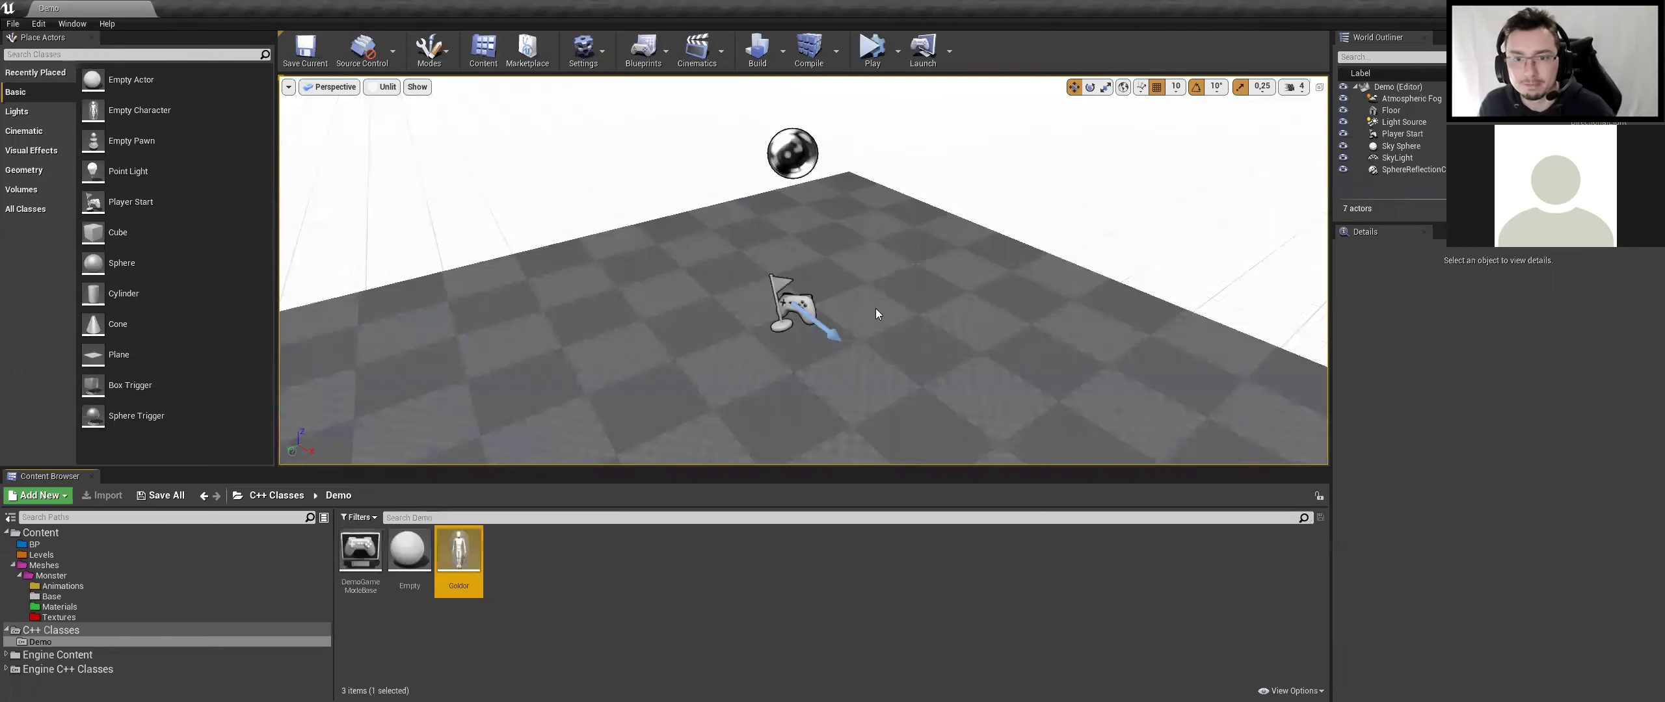
key("alt+Tab")
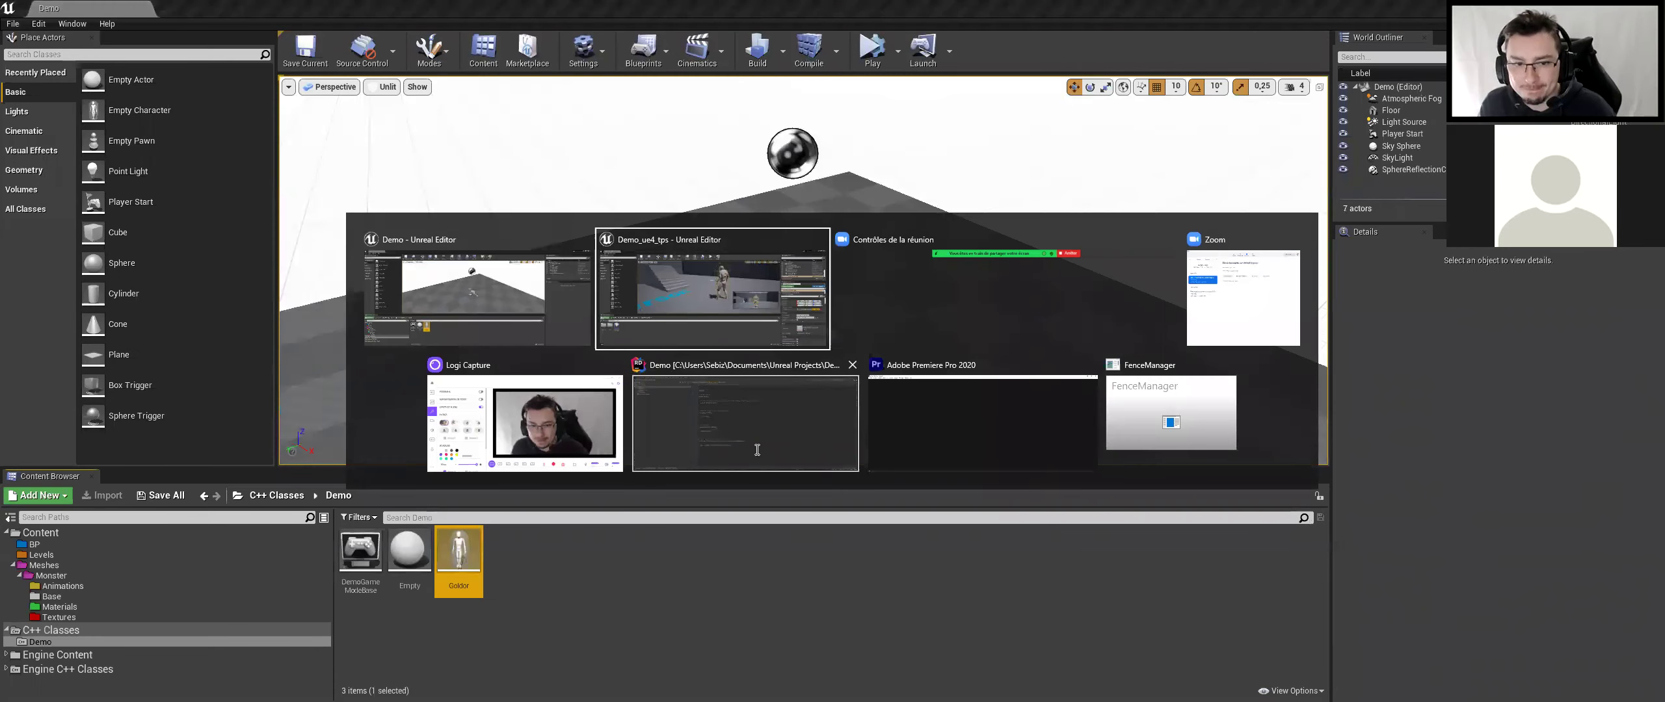
left_click(626, 362)
scroll(600, 368, "up", 1, "ctrl")
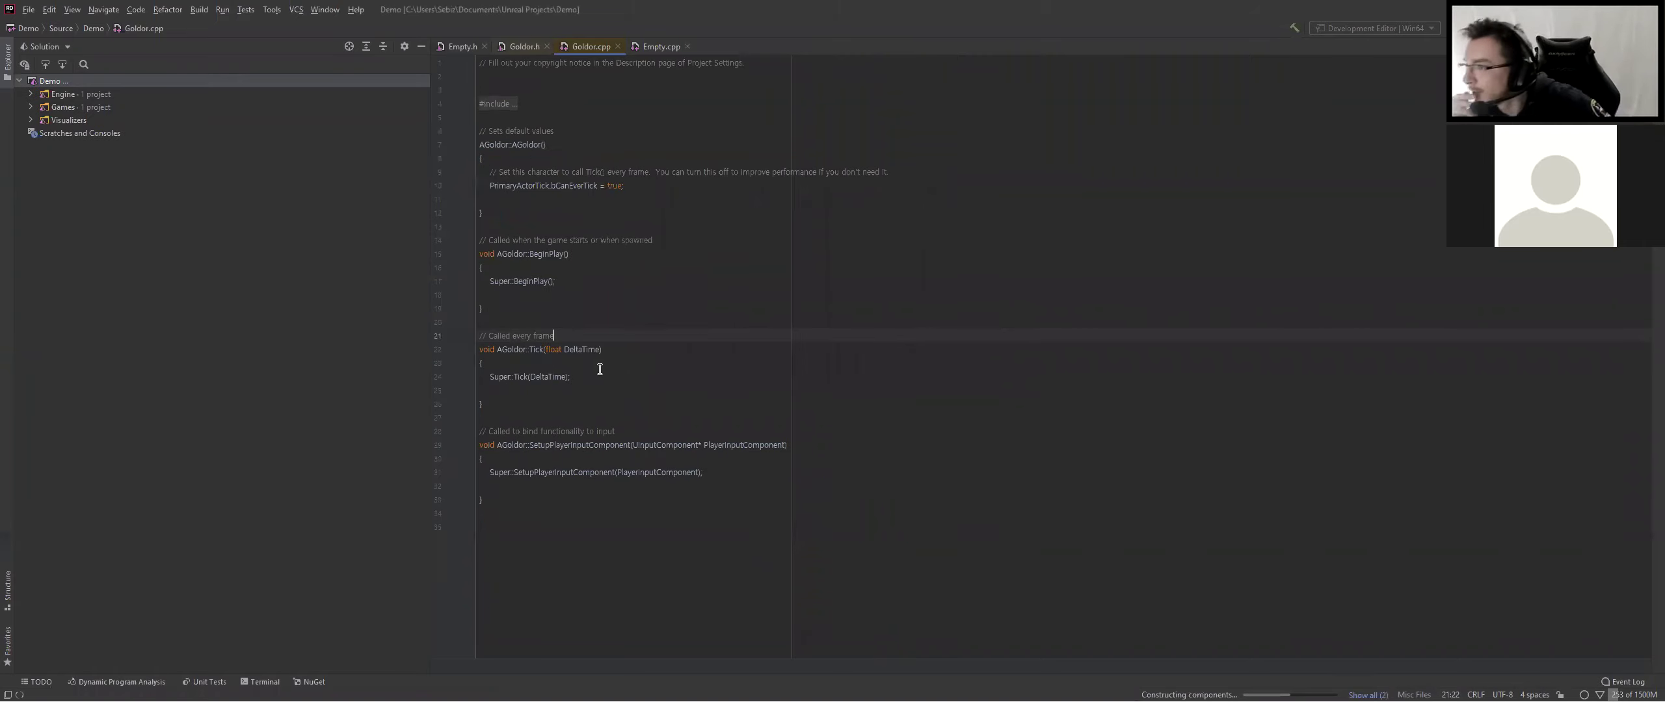
scroll(592, 377, "up", 1, "ctrl")
left_click(510, 364)
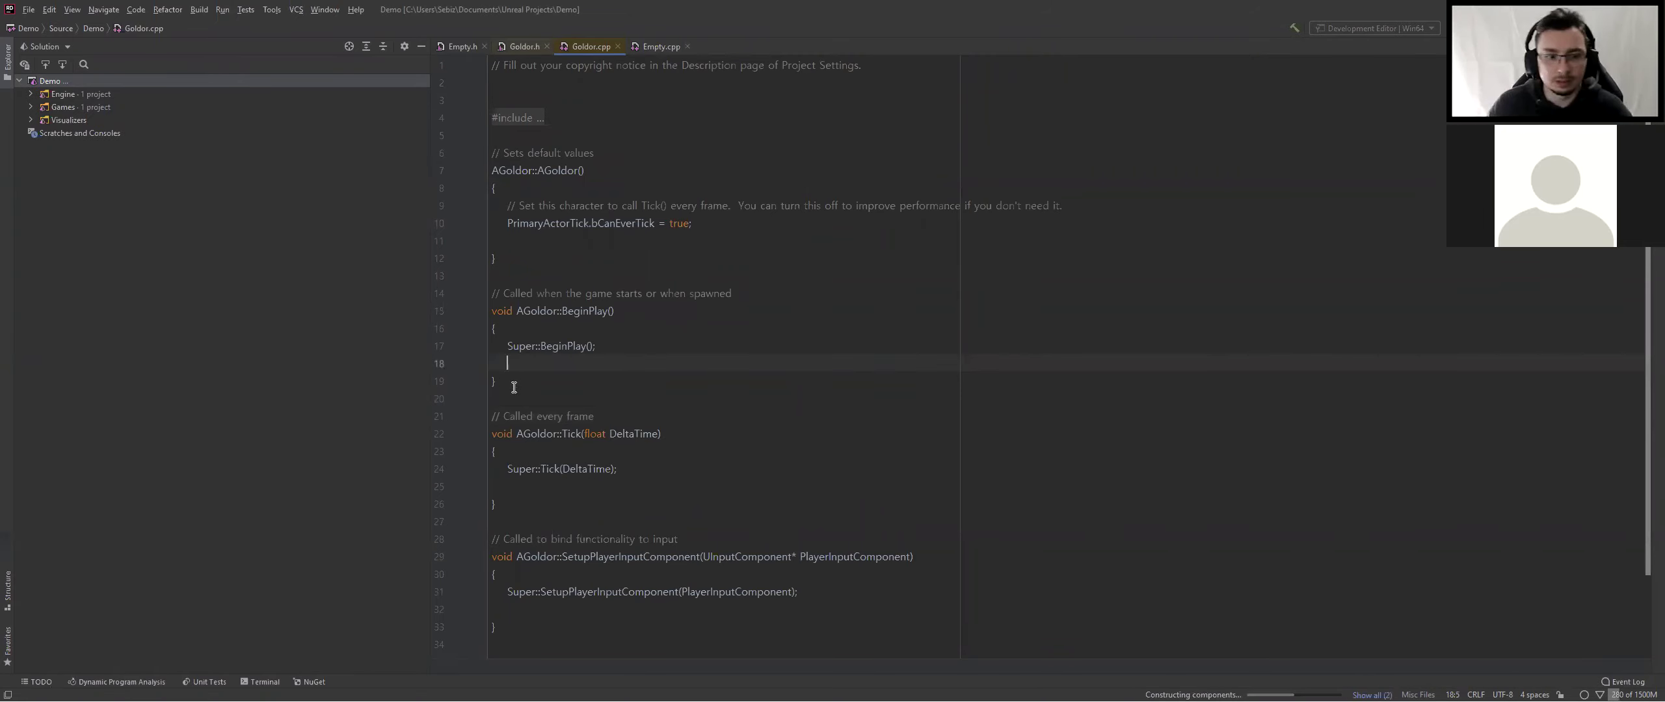
key("BackSpace")
left_click(500, 469)
key("BackSpace")
left_click(511, 574)
key("BackSpace")
Delete the constructor's blank line, then return to the Unreal editor
left_click(498, 235)
key("BackSpace")
left_click(674, 289)
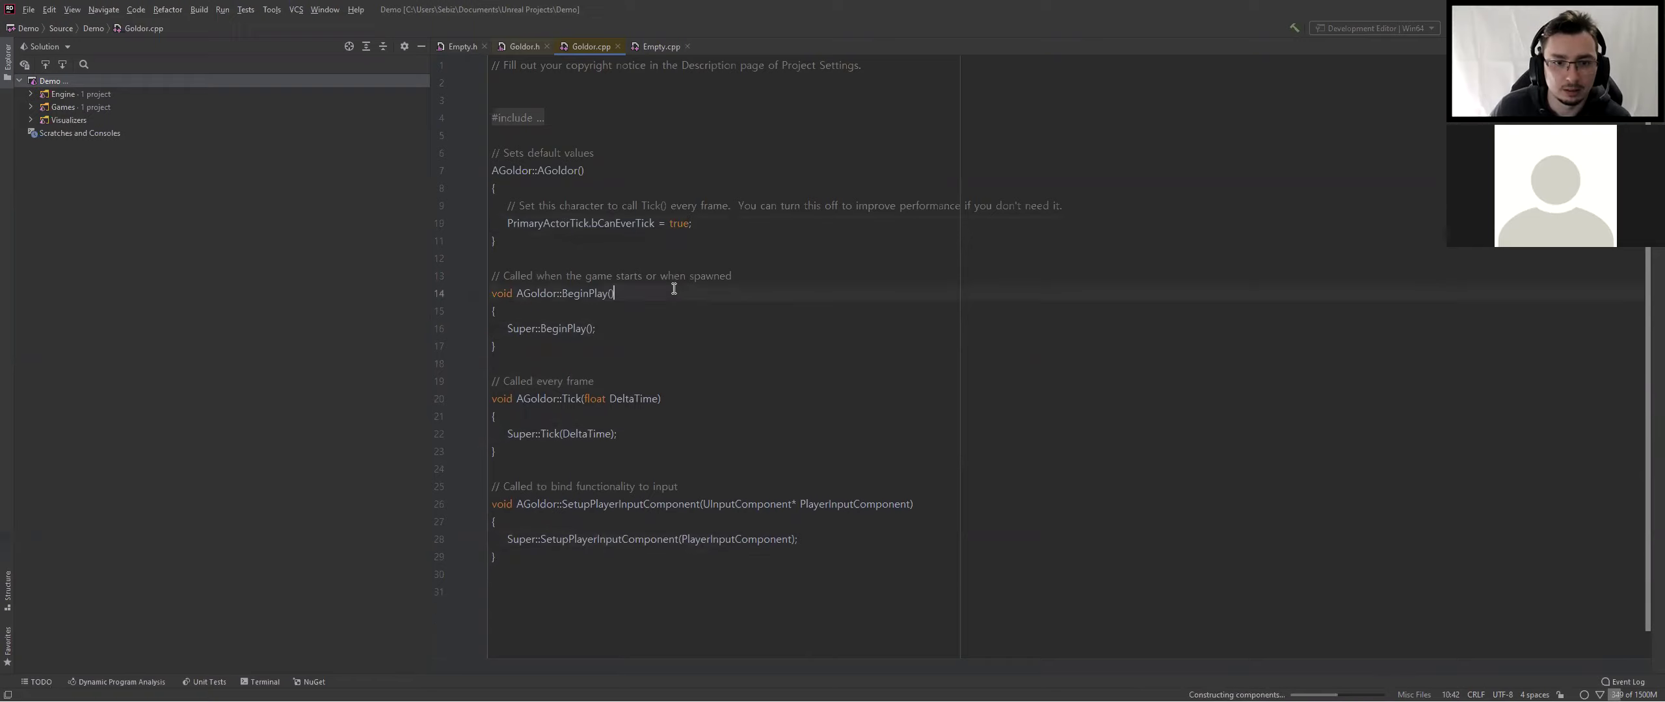
left_click(974, 381)
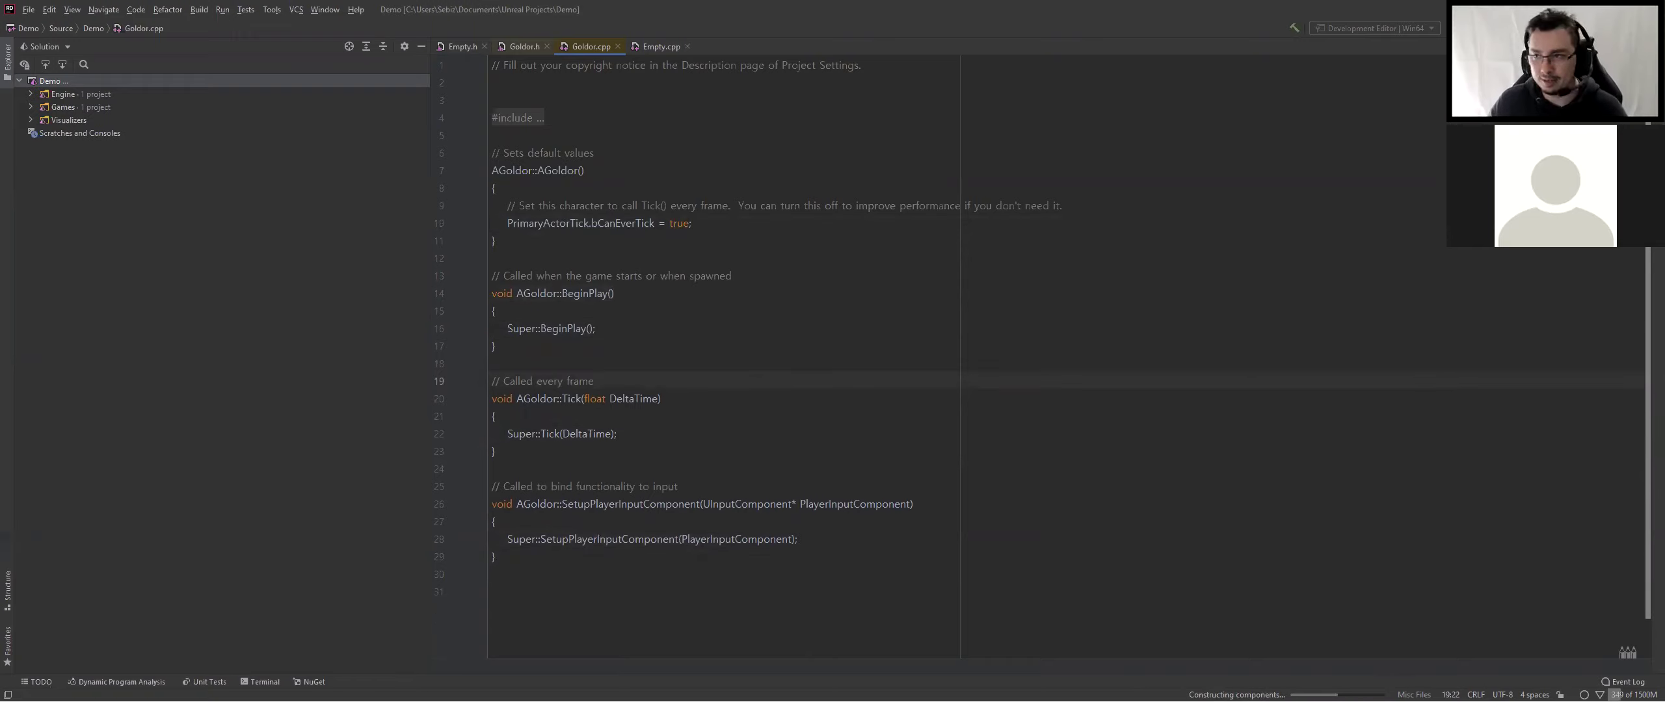
key("alt+Tab")
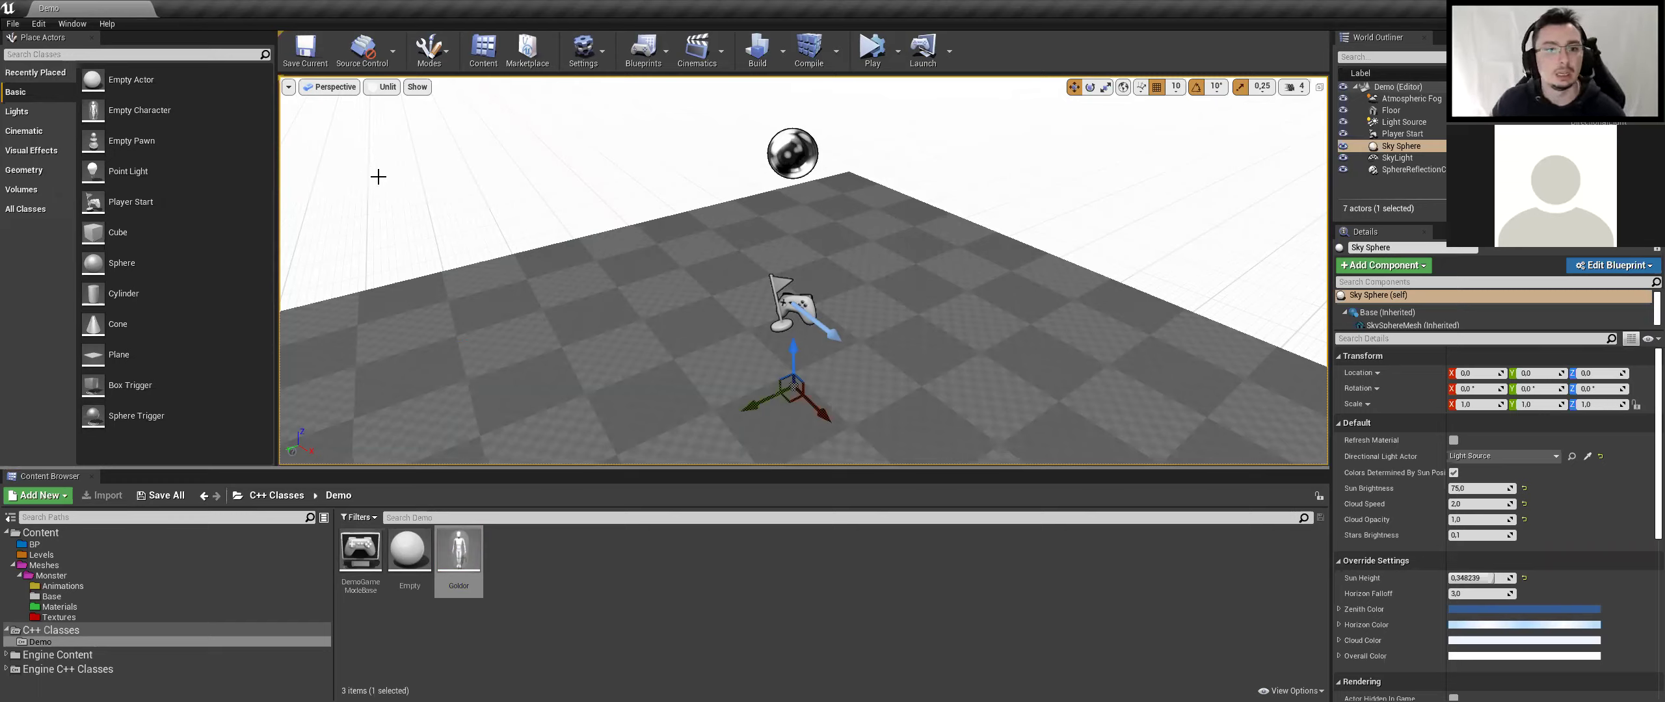
left_click(11, 25)
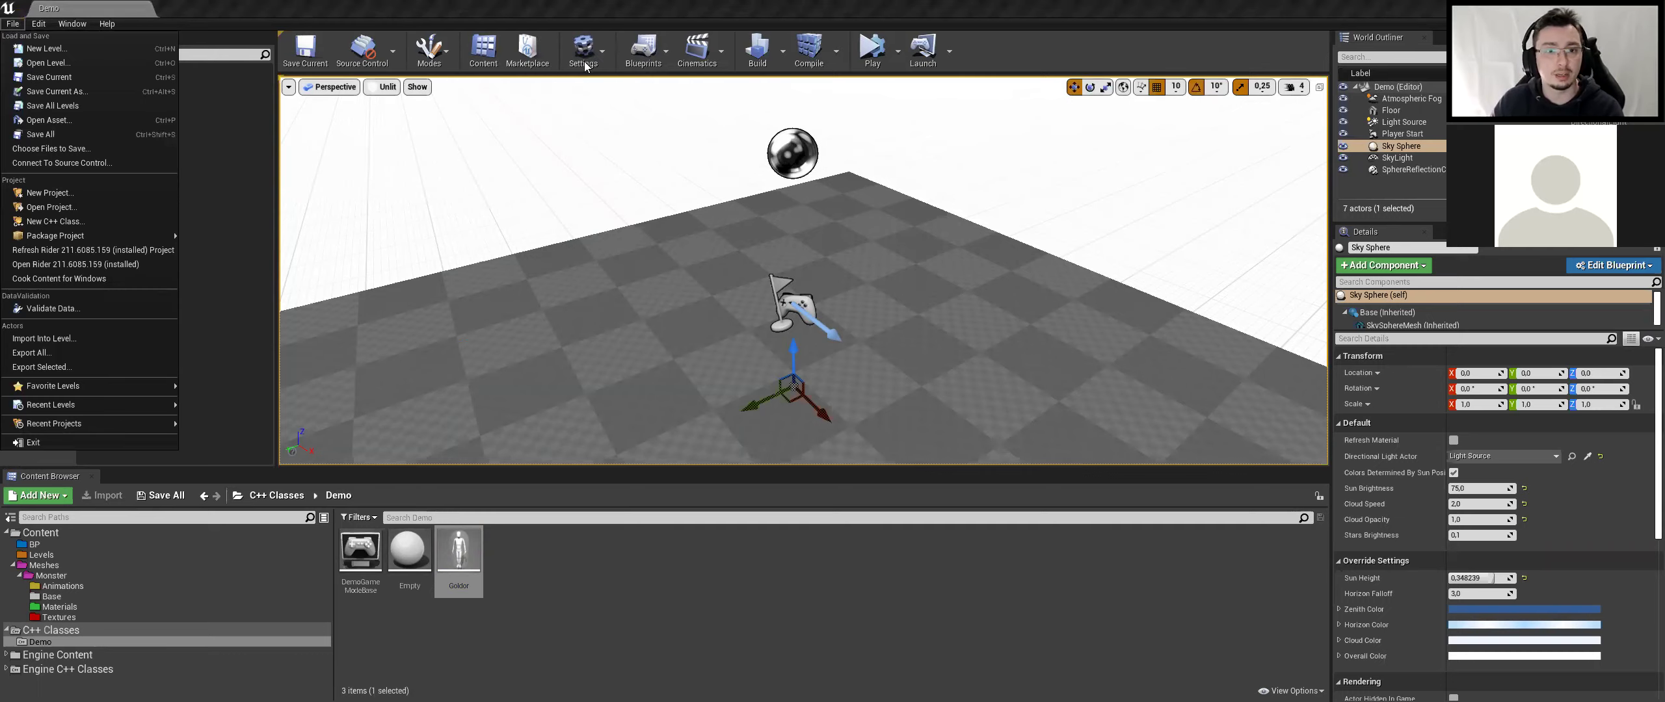
left_click(584, 58)
left_click(38, 24)
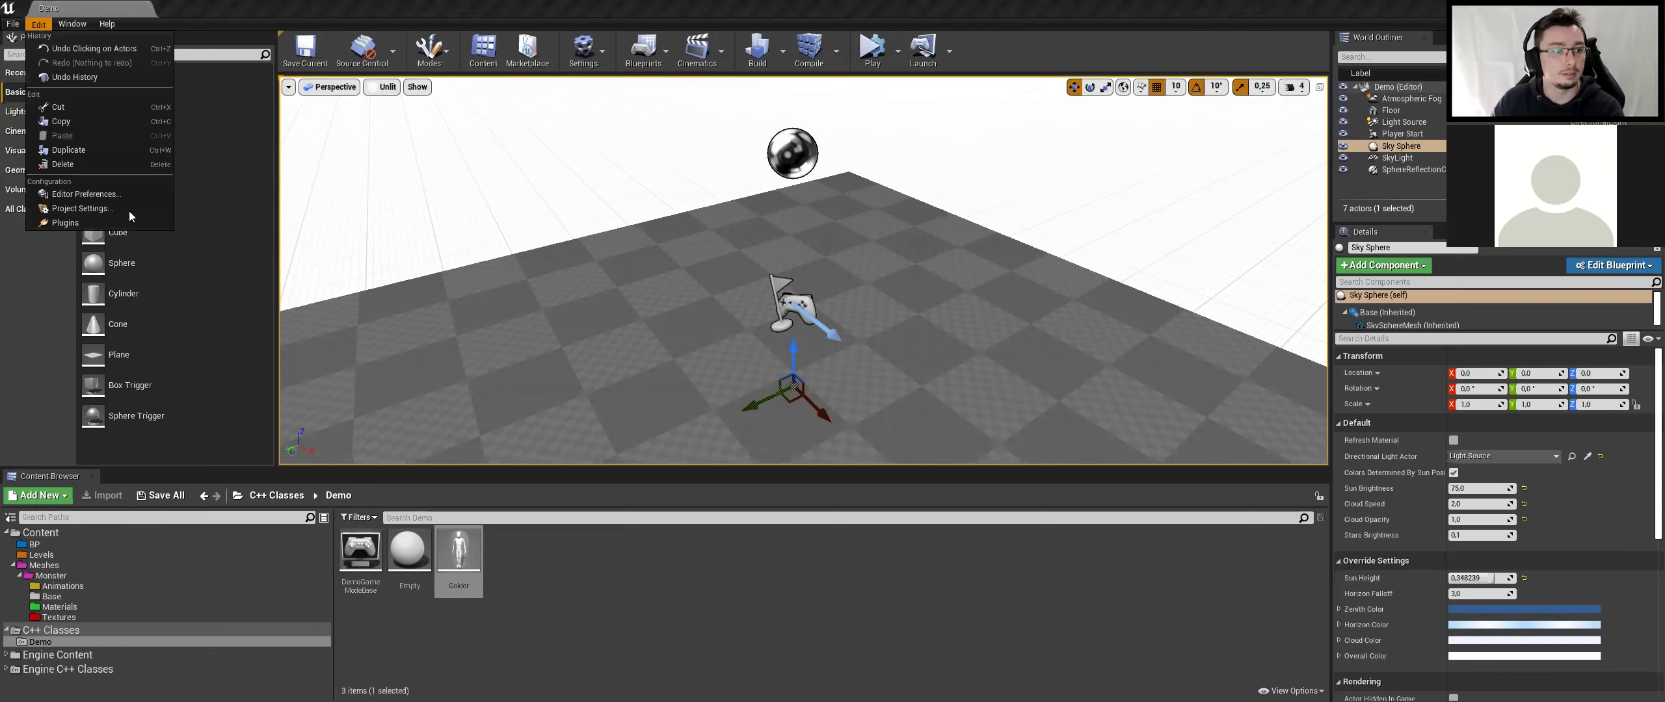
left_click(86, 194)
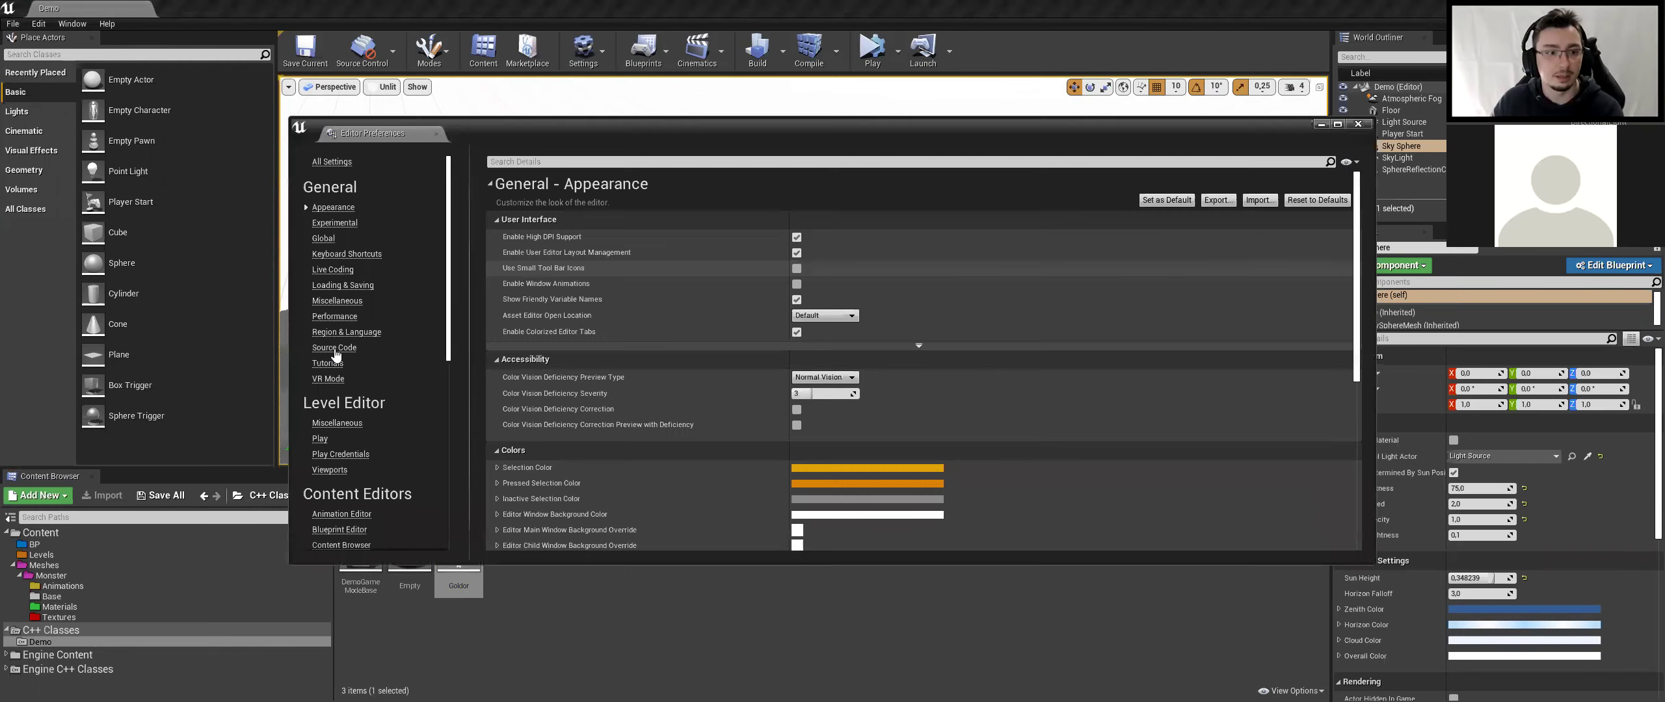
left_click(335, 349)
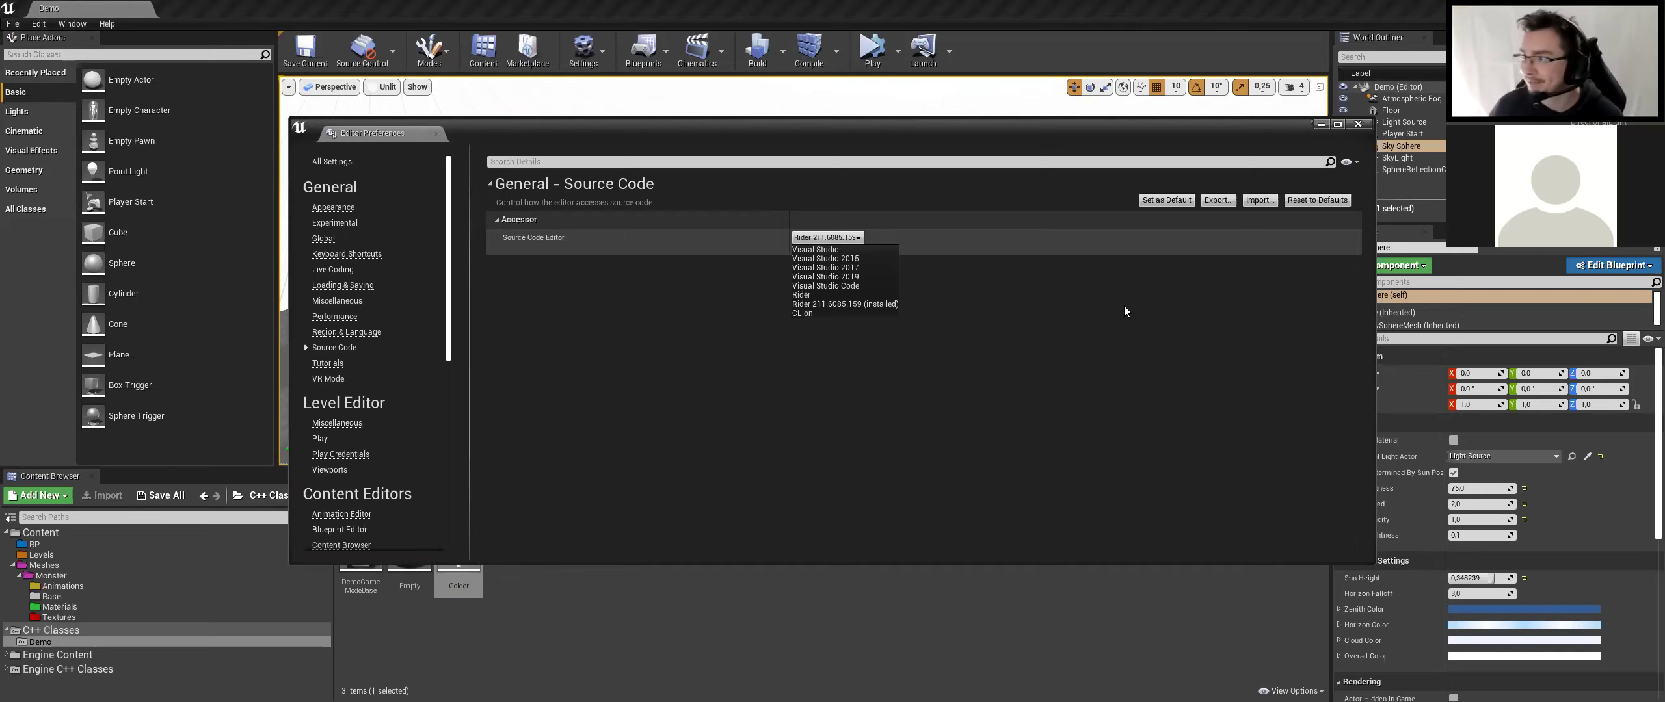
left_click(1021, 444)
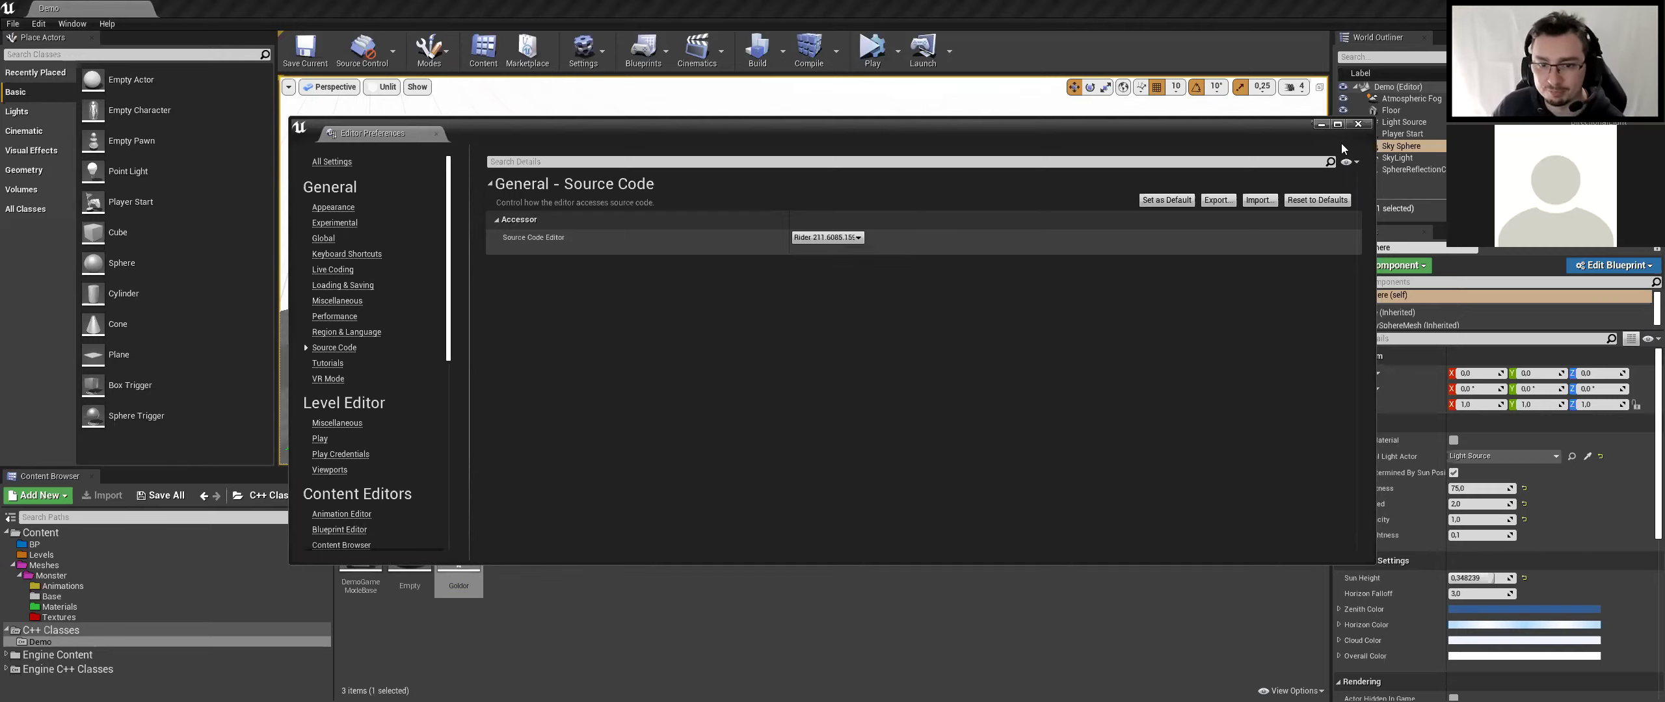
left_click(553, 580)
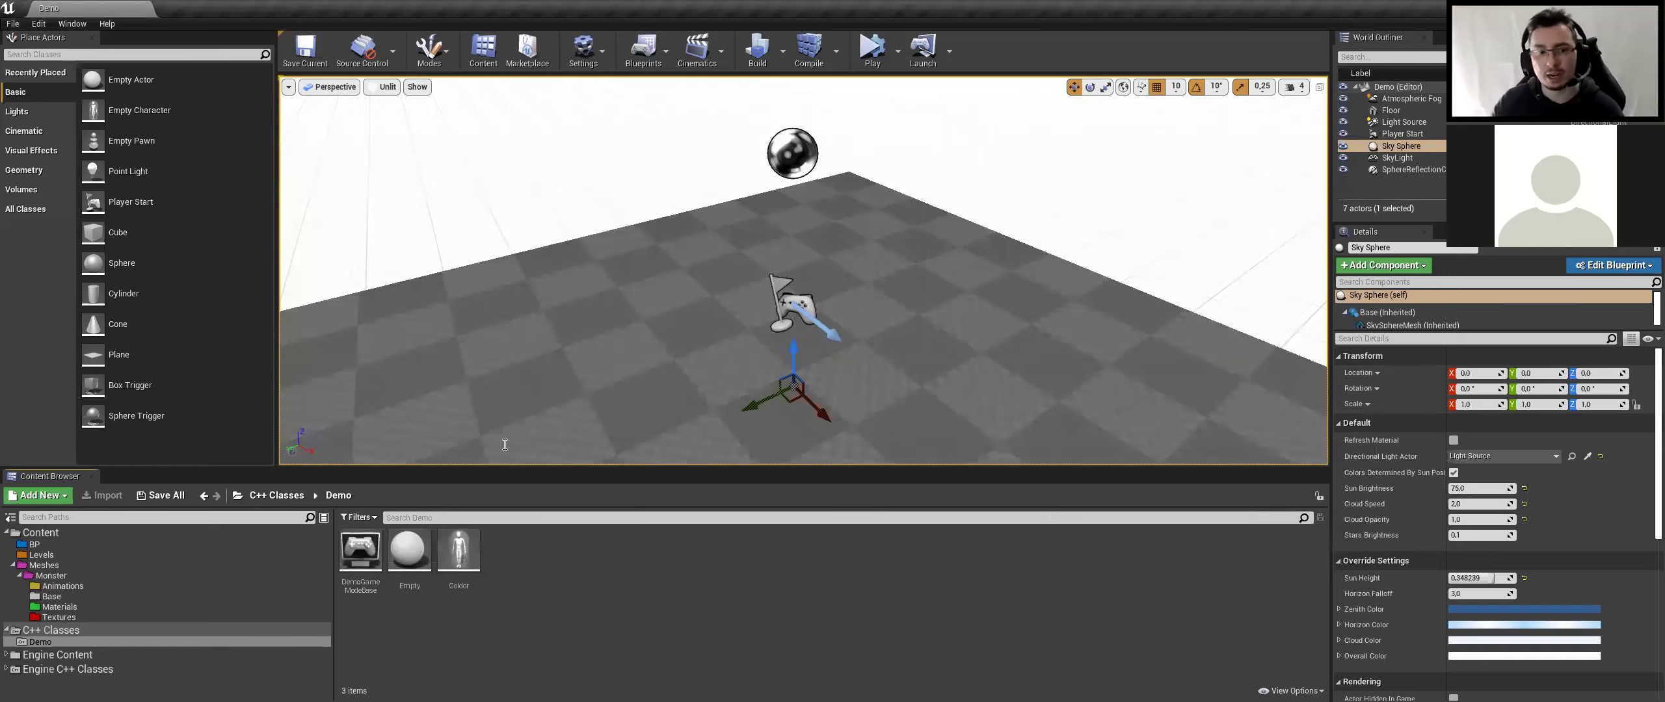
Fold all bodies in Goldor.cpp and delete its template comments and blank lines
key("alt+Tab")
key("ctrl+shift+minus")
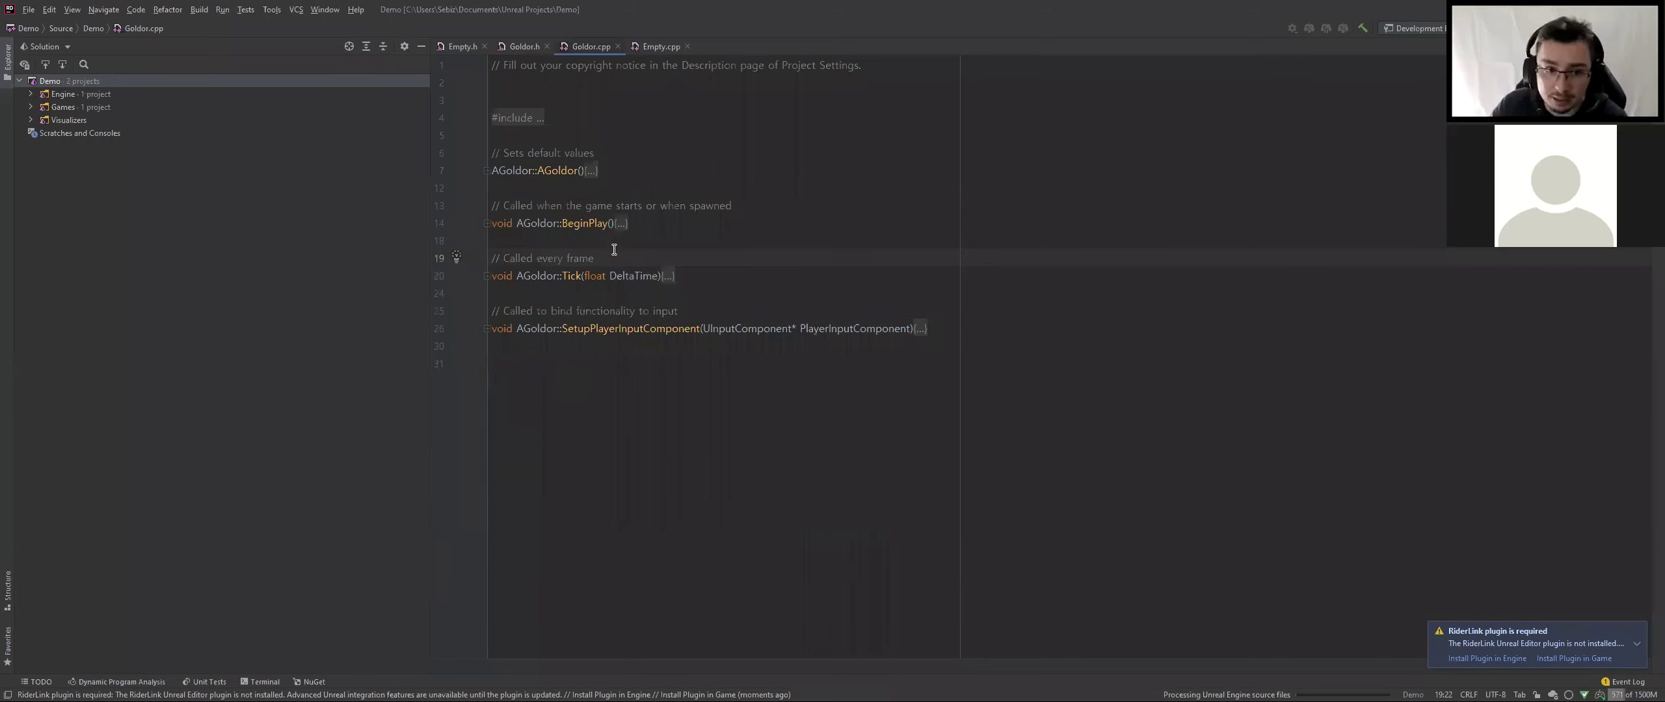
key("BackSpace")
key("BackSpace")
key("BackSpace")
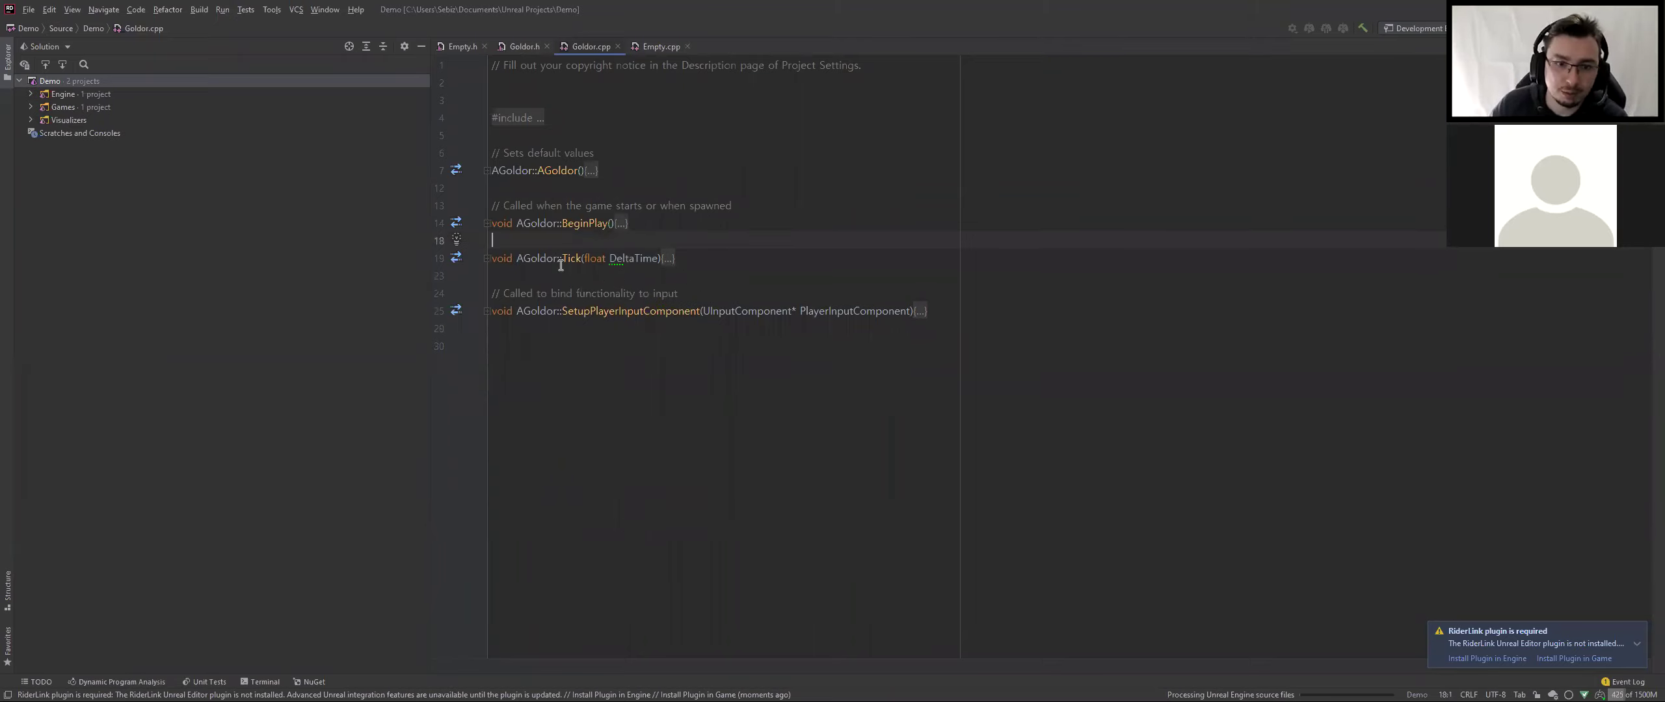
key("Delete")
left_click_drag(709, 284, 523, 255)
key("Delete")
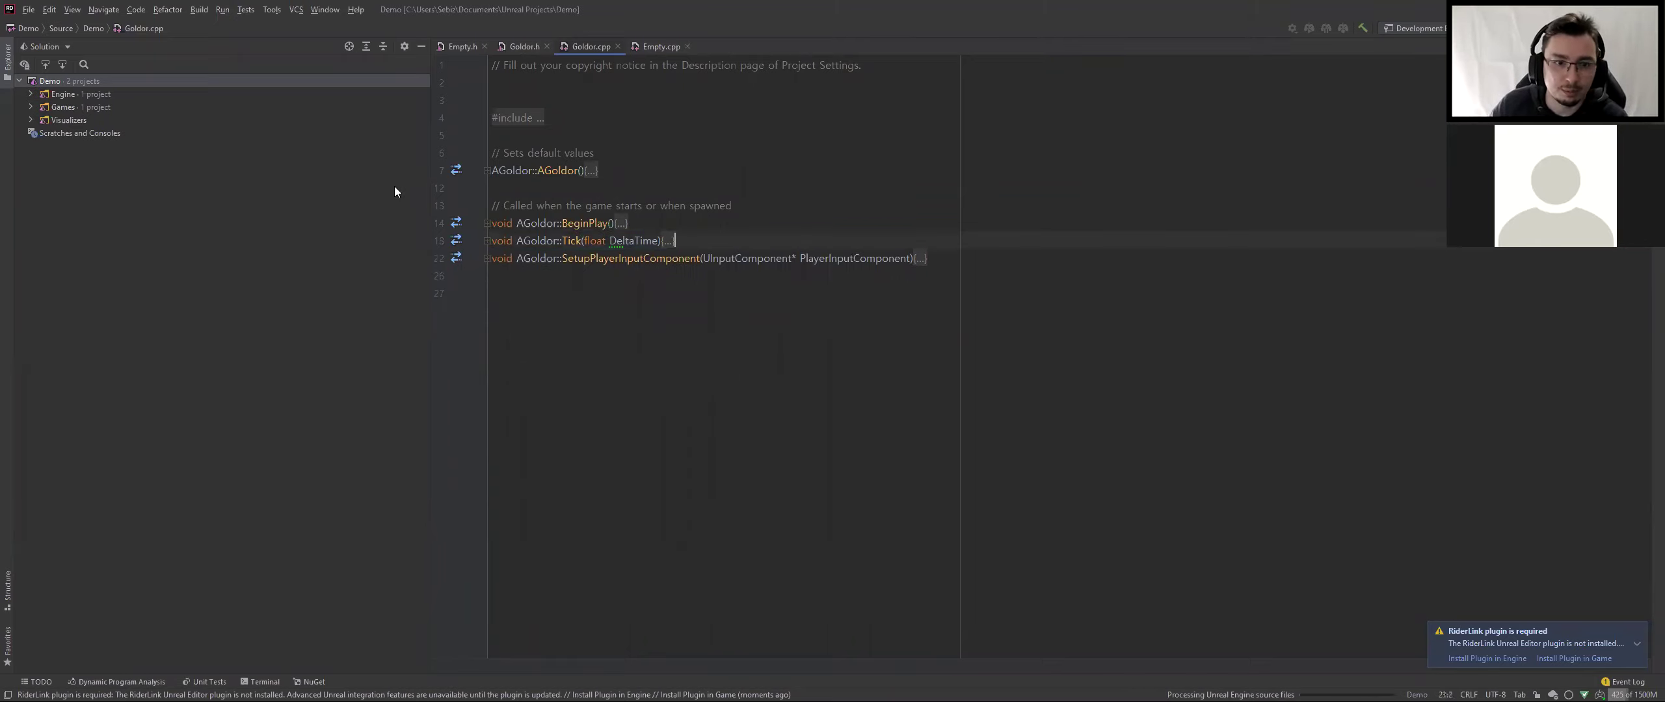
left_click_drag(732, 206, 492, 188)
key("Delete")
left_click_drag(594, 153, 492, 153)
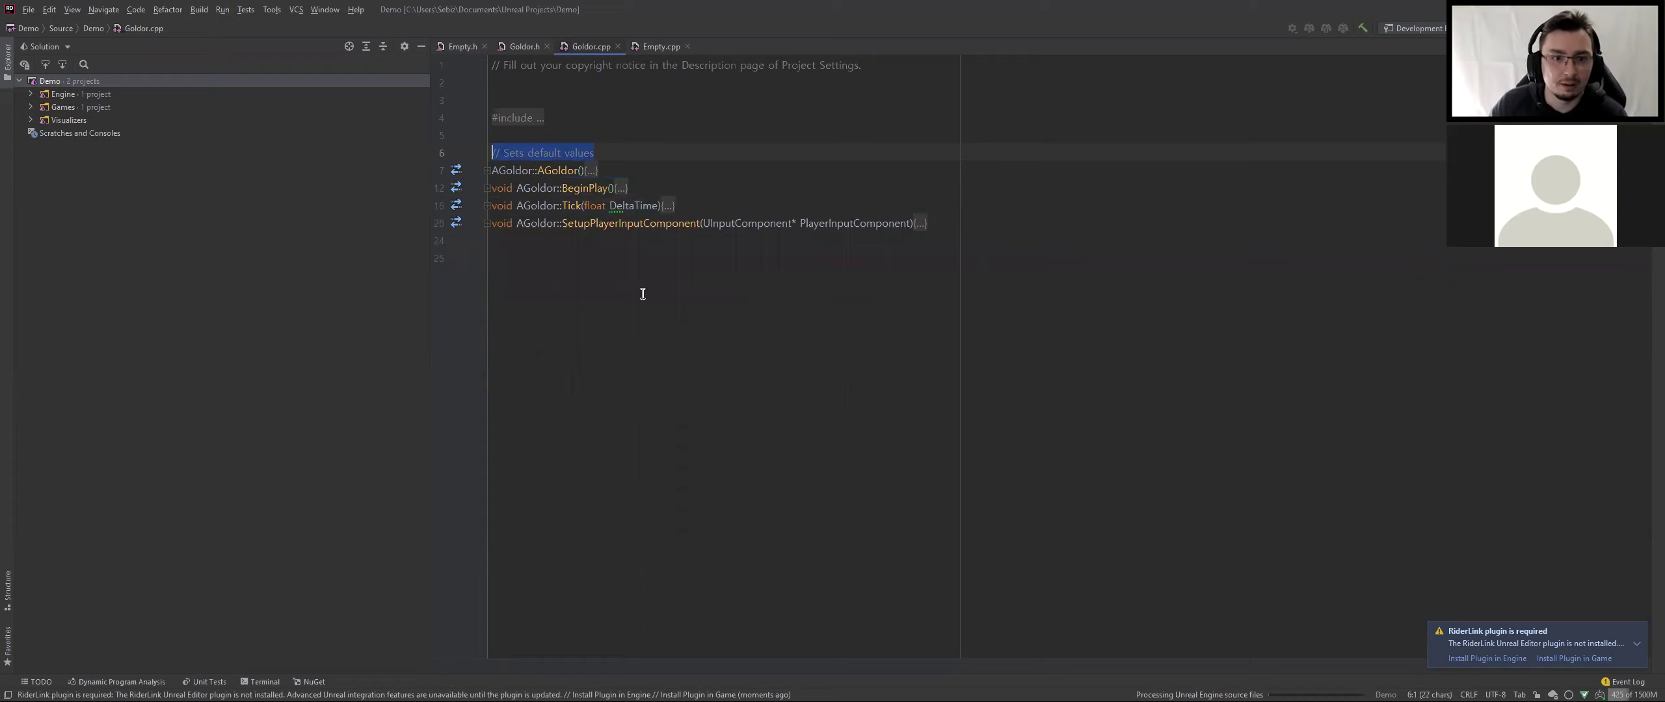
key("Delete")
Dismiss the RiderLink notification and close the Empty.h and Empty.cpp tabs
left_click(643, 294)
scroll(677, 141, "up", 2, "ctrl")
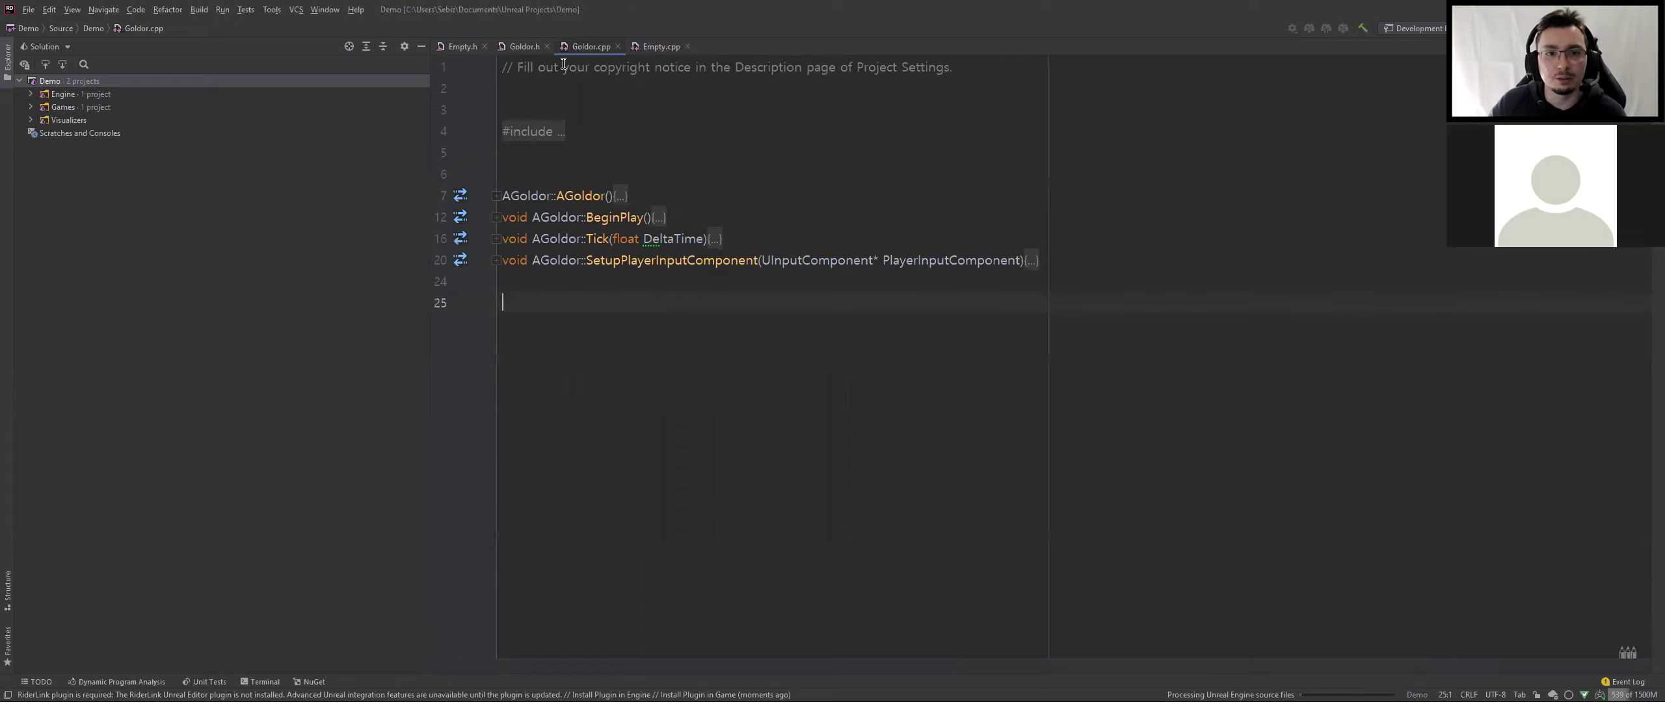
scroll(563, 63, "up", 1, "ctrl")
middle_click(458, 46)
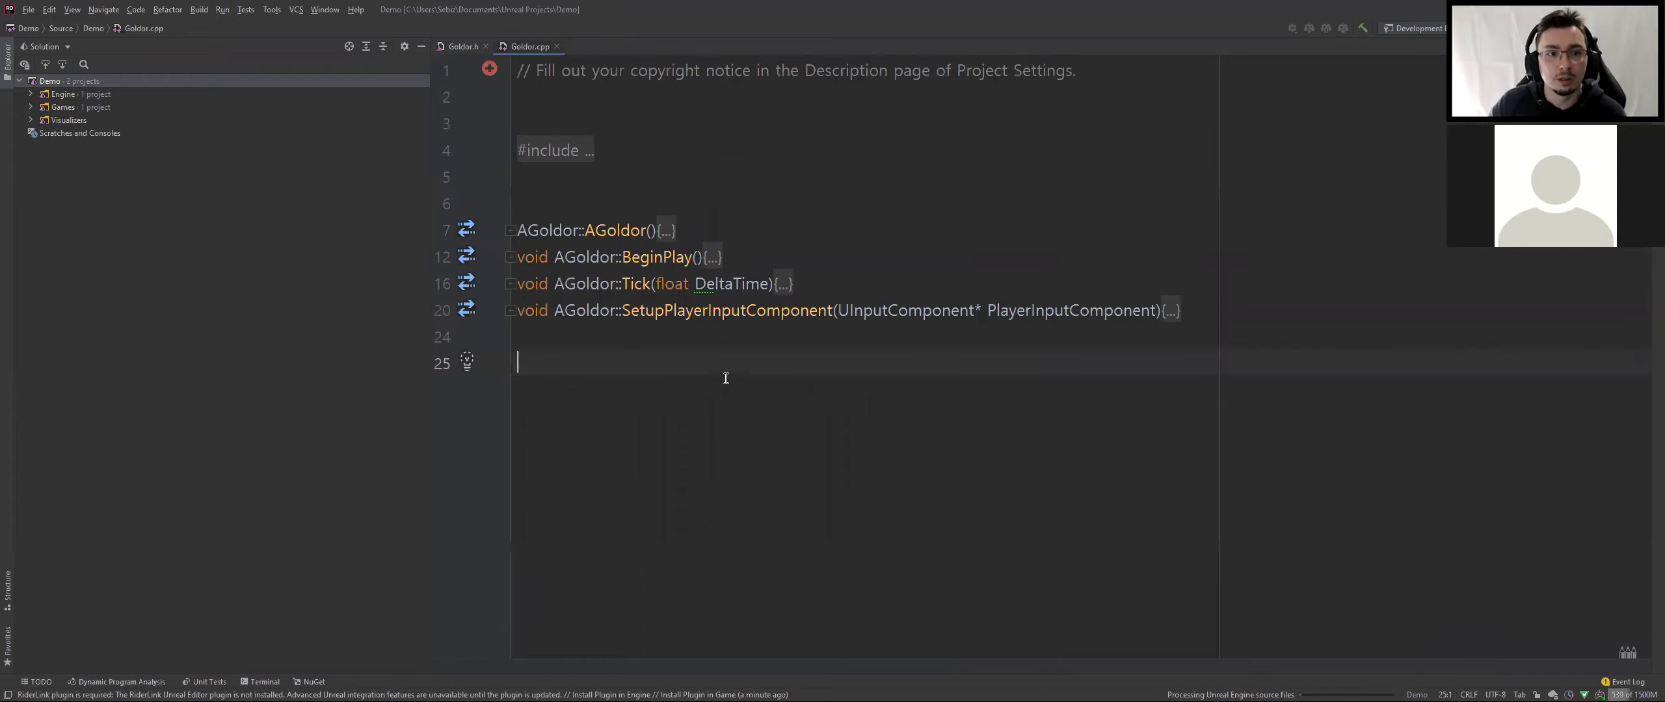
Remove the comments and blank lines between declarations in Goldor.h
key("ctrl+Tab")
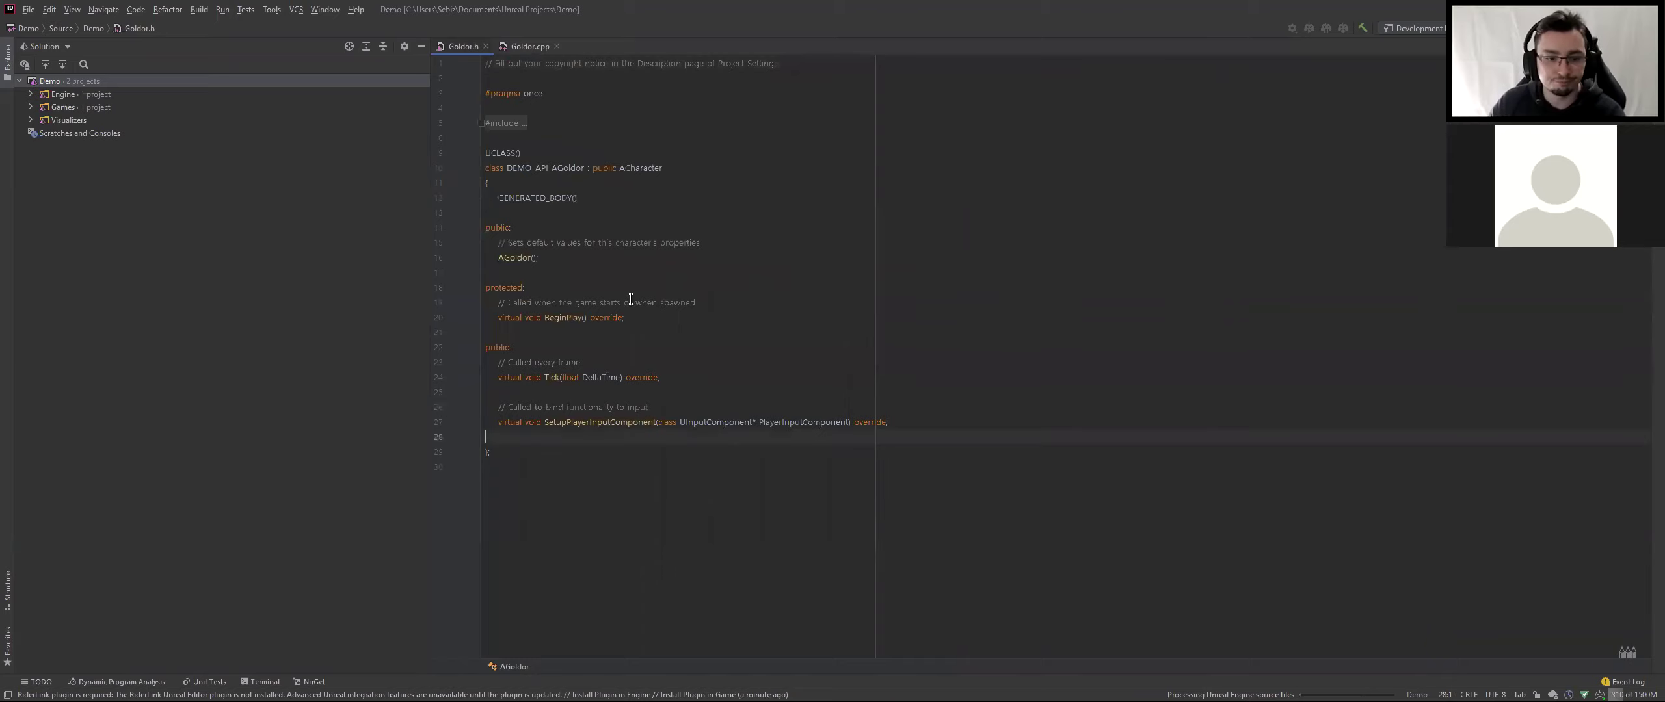
key("ctrl+z")
key("ctrl+z")
key("ctrl+z")
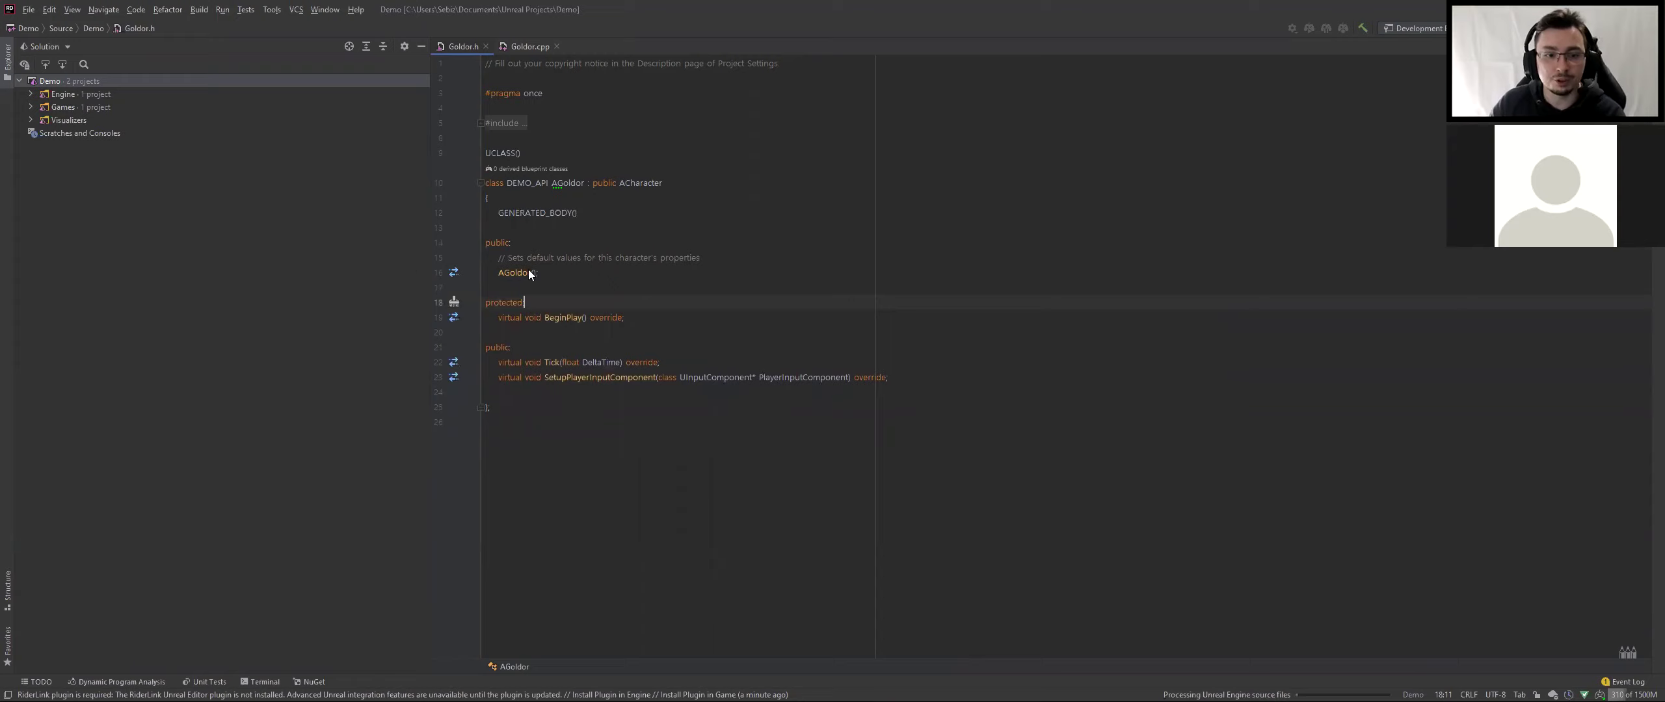
left_click(430, 258)
key("BackSpace")
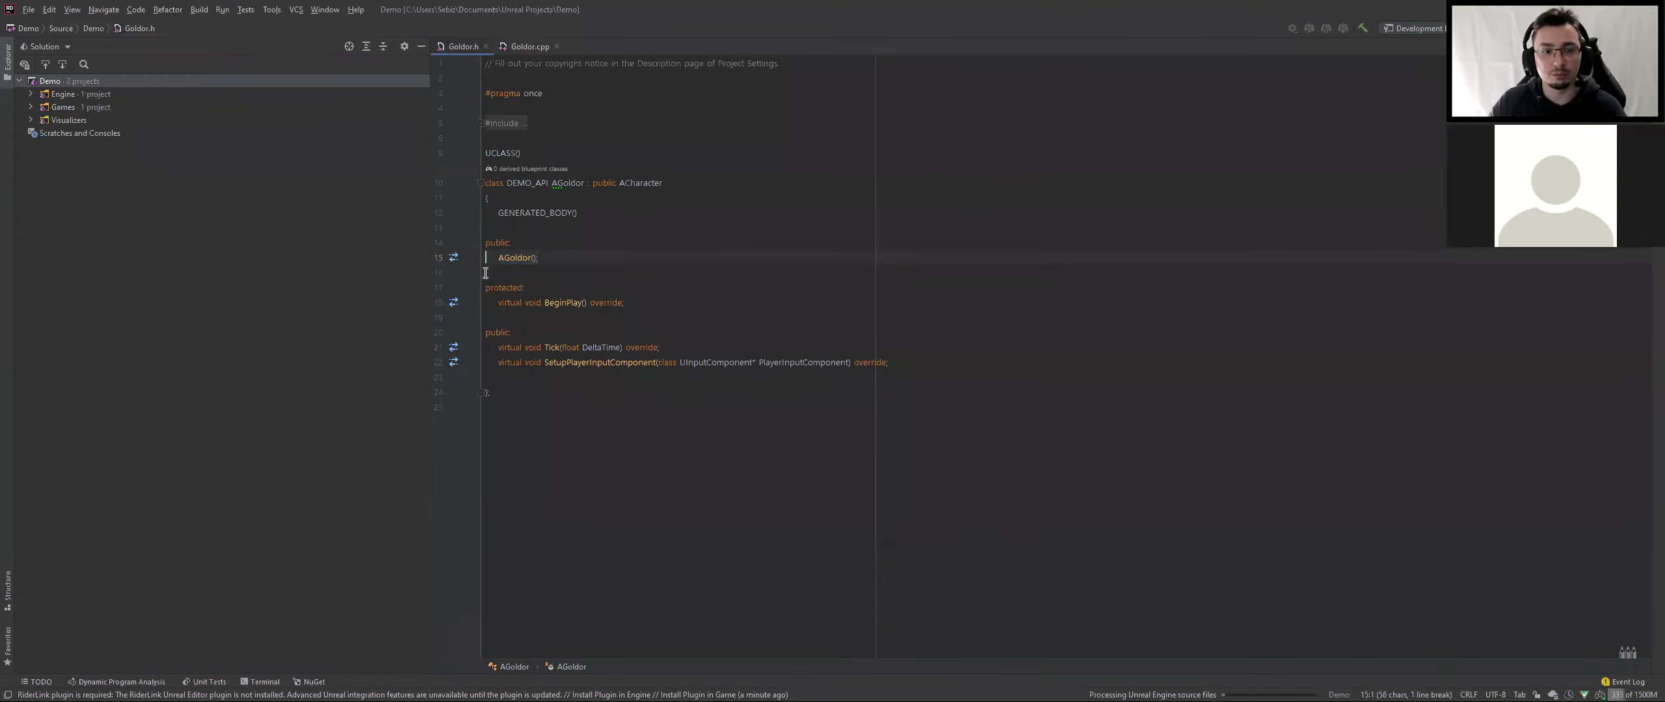
key("ctrl+z")
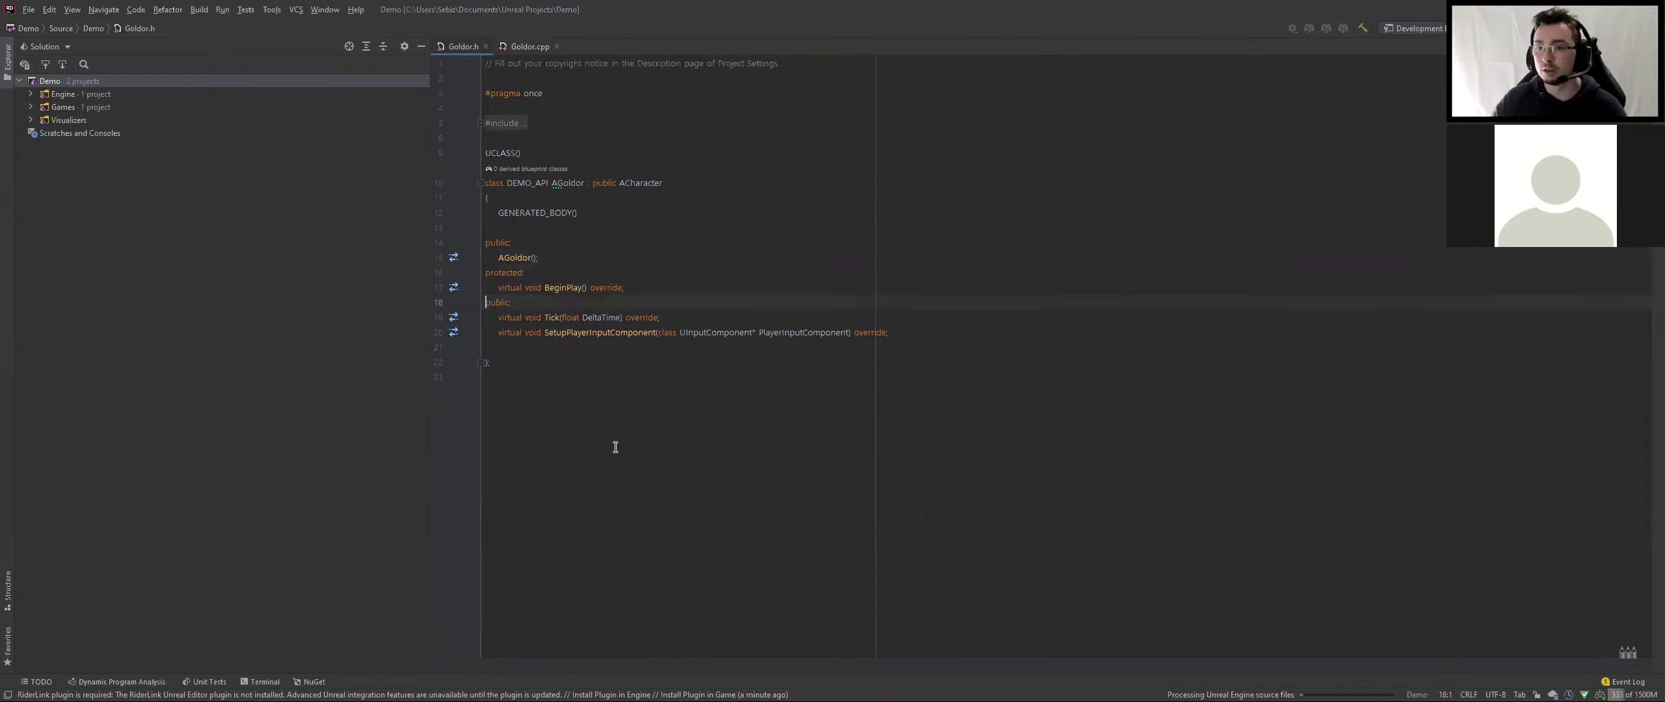
scroll(615, 448, "up", 2, "ctrl")
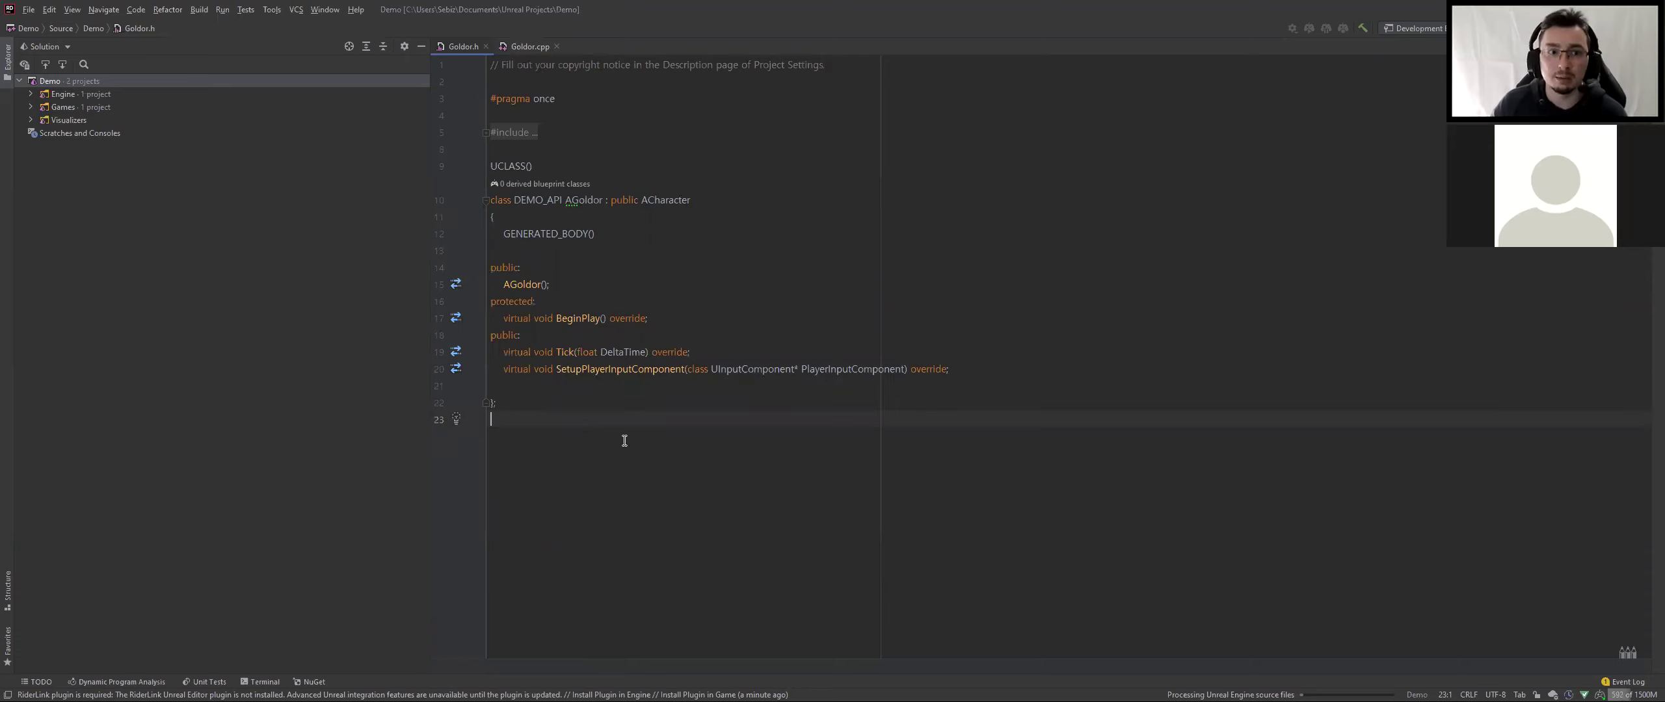
key("ctrl+Tab")
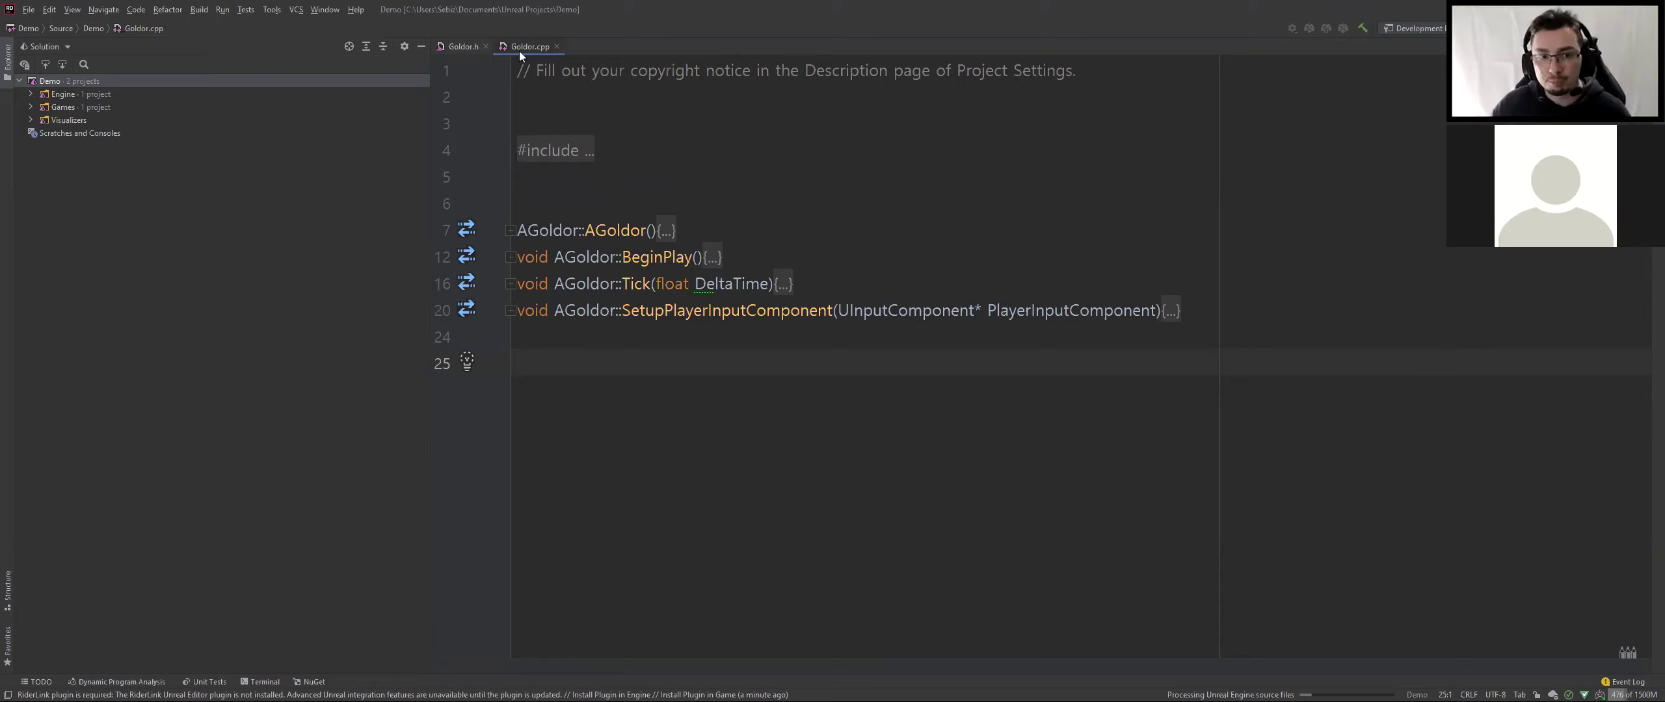
Review Goldor.h's public: labels and put the caret at the end of the Tick declaration
left_click(463, 46)
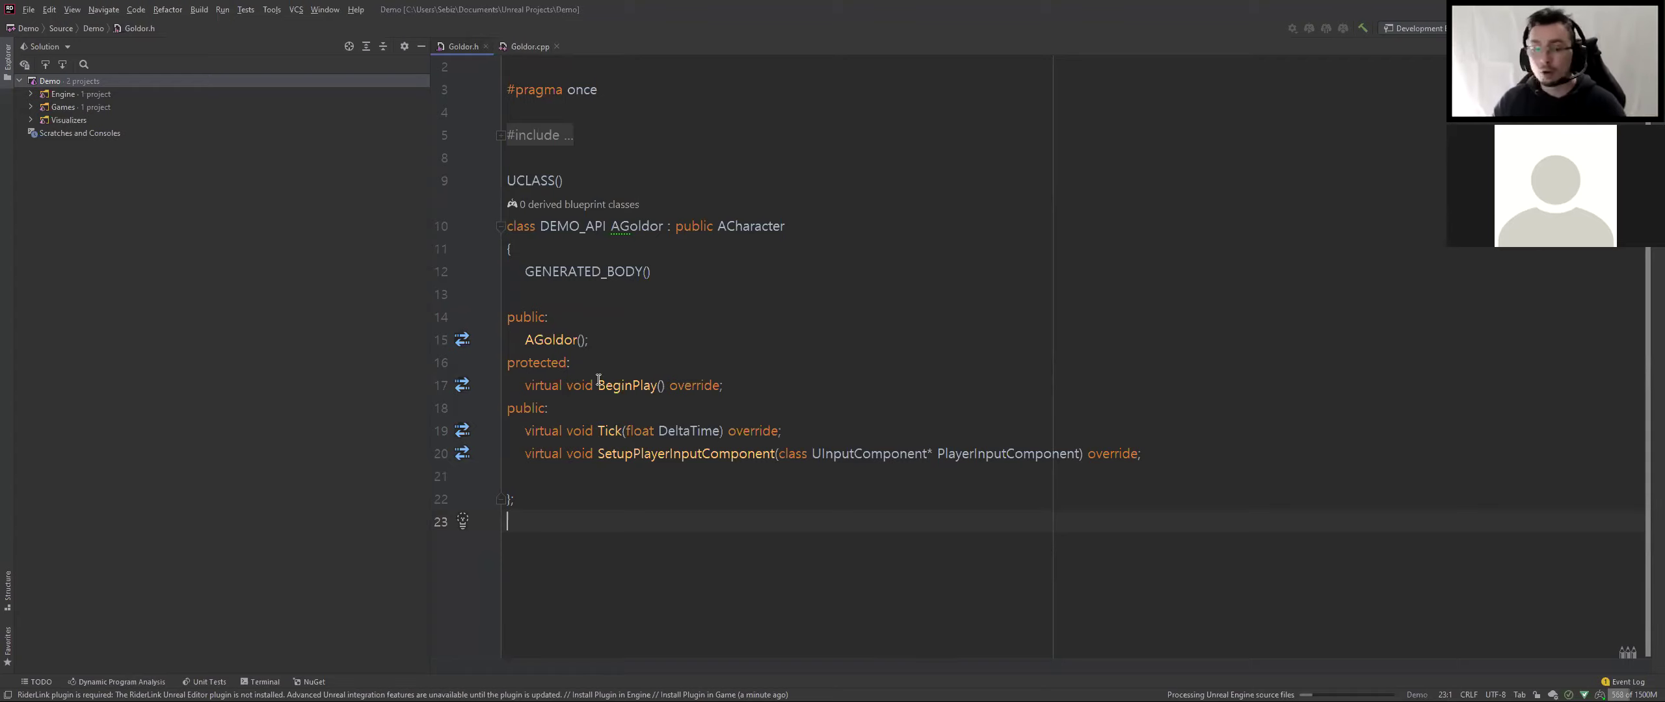
triple_click(568, 404)
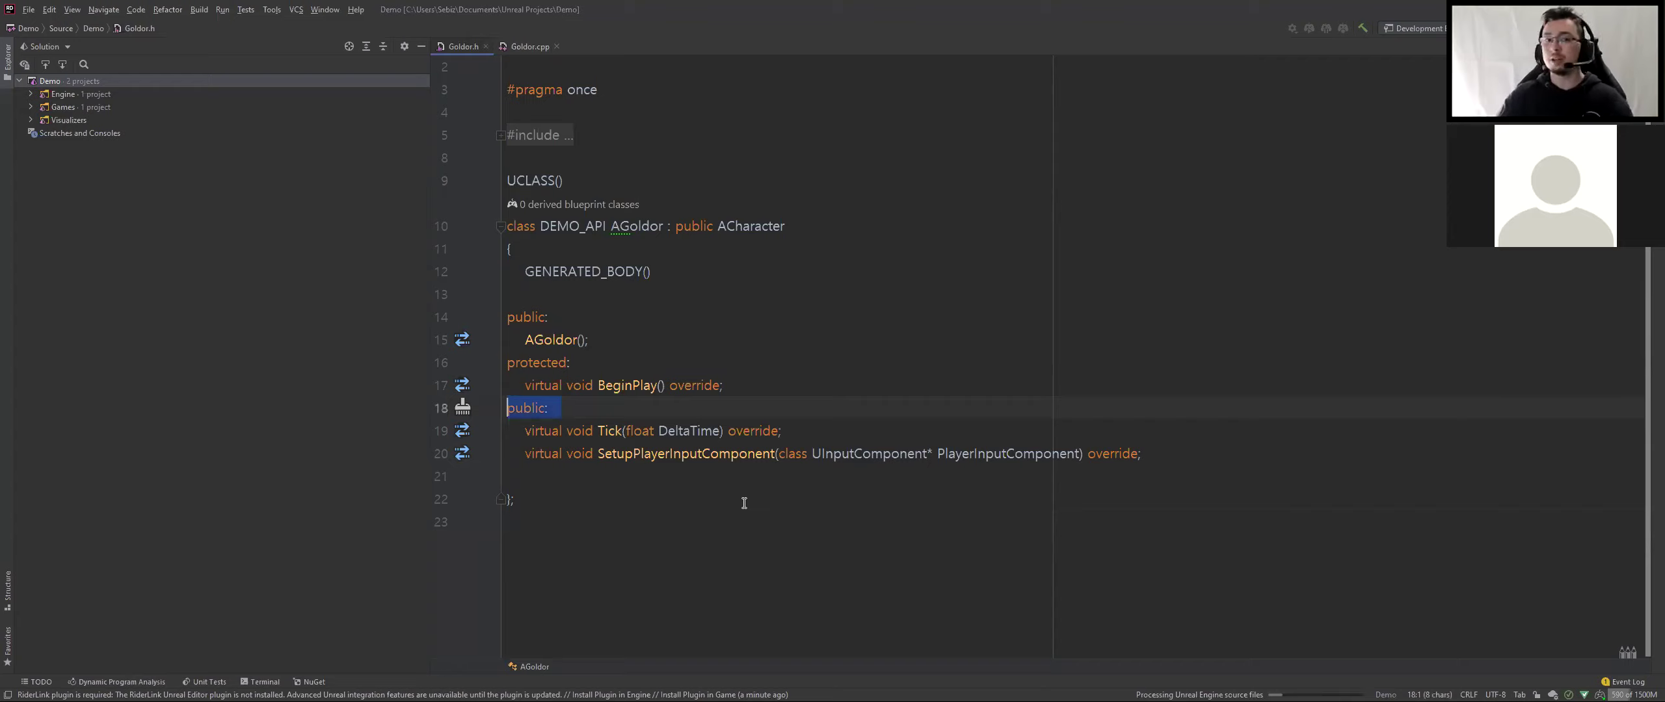
left_click(744, 503)
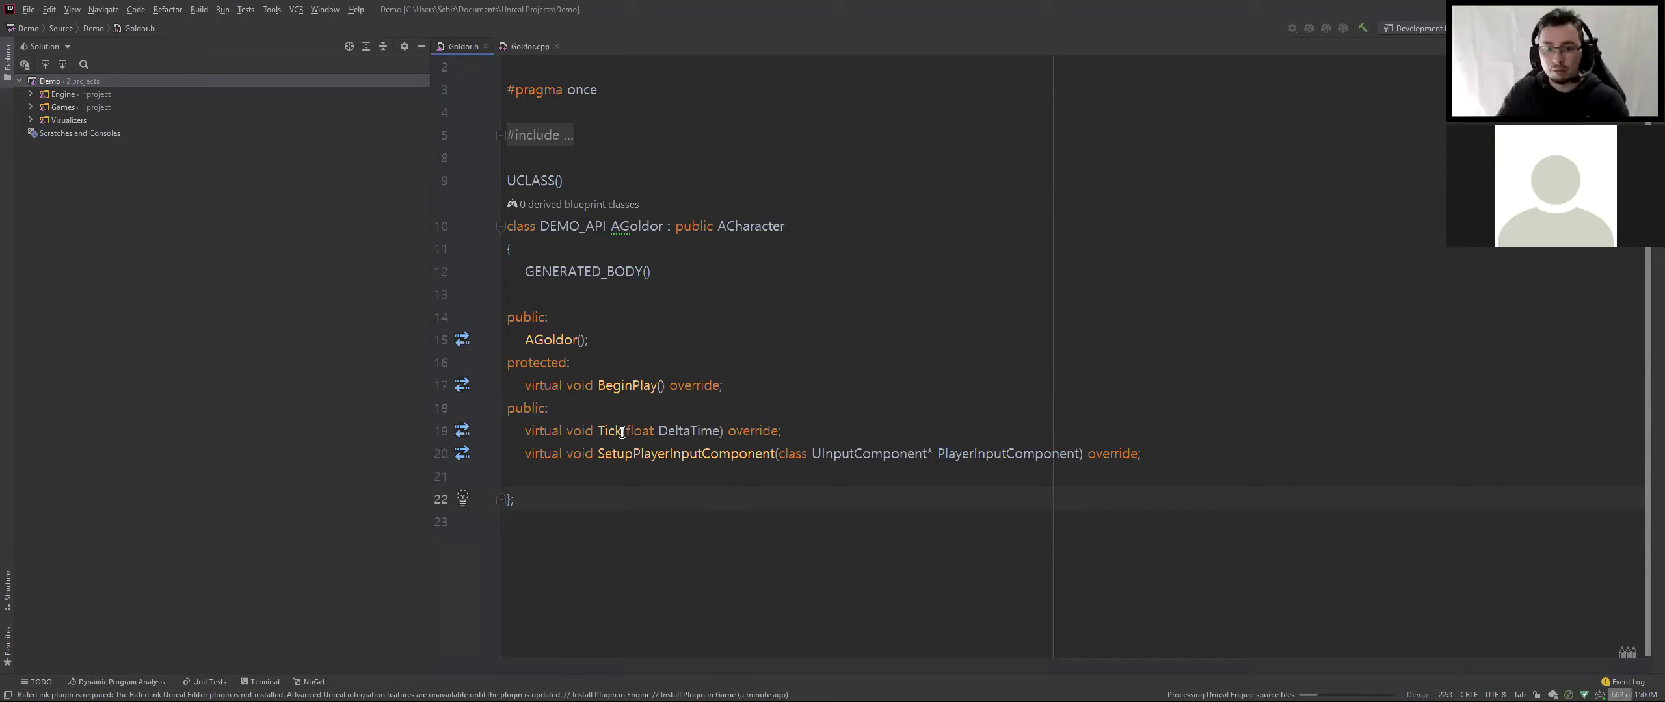
left_click(521, 423)
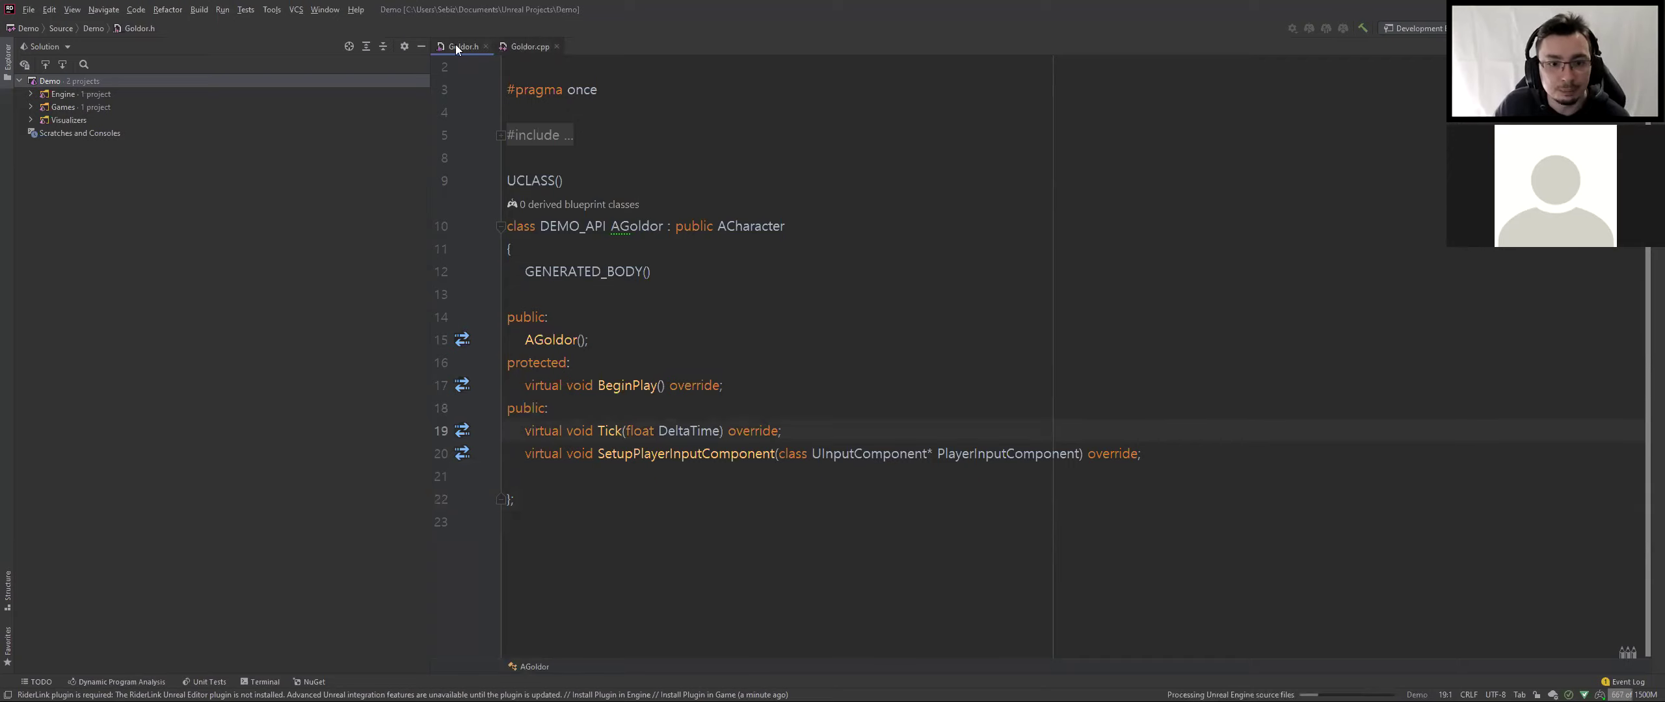
key("ctrl+Tab")
key("ctrl+Tab")
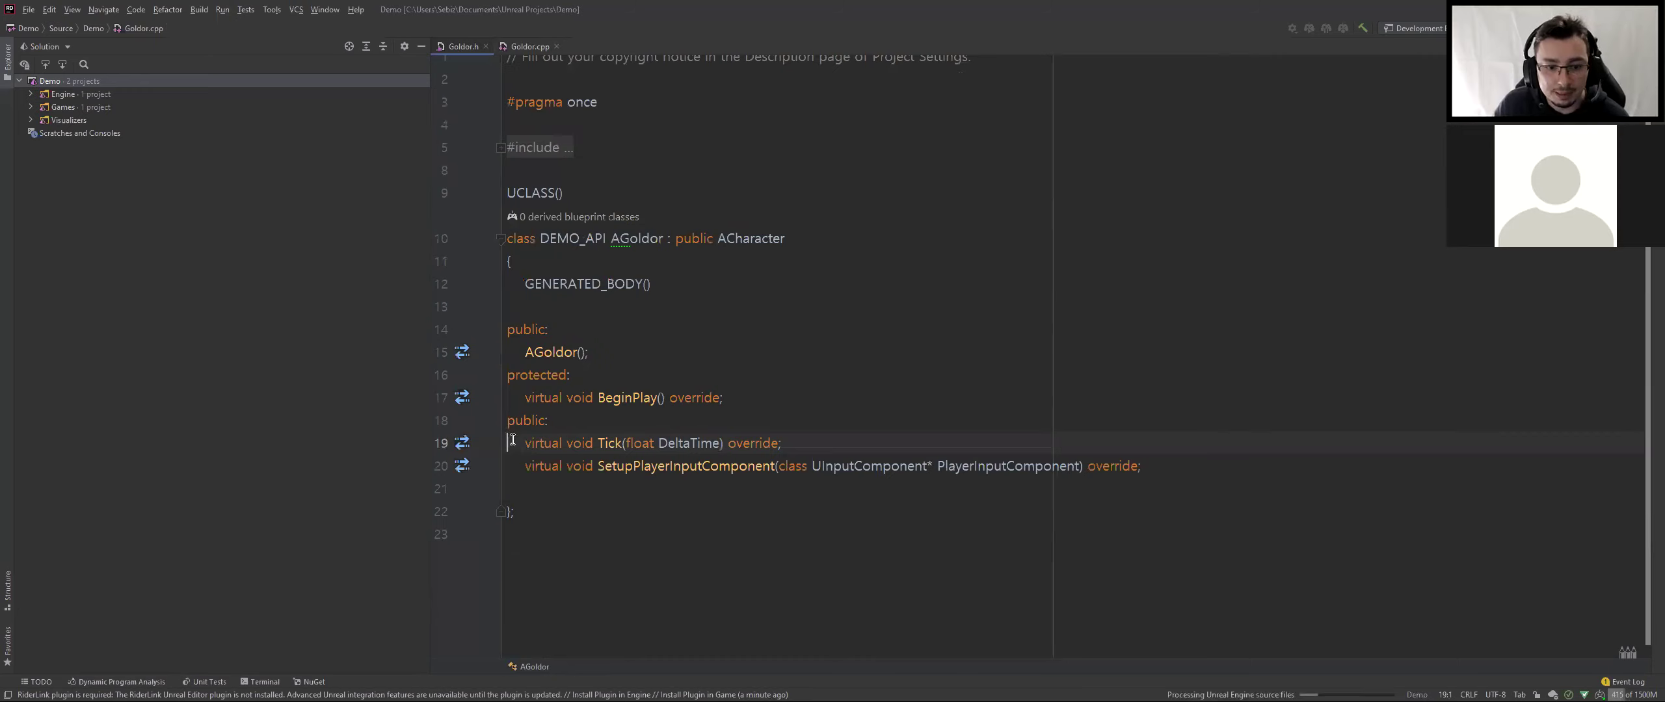
key("Up")
key("Up")
key("Up")
key("End")
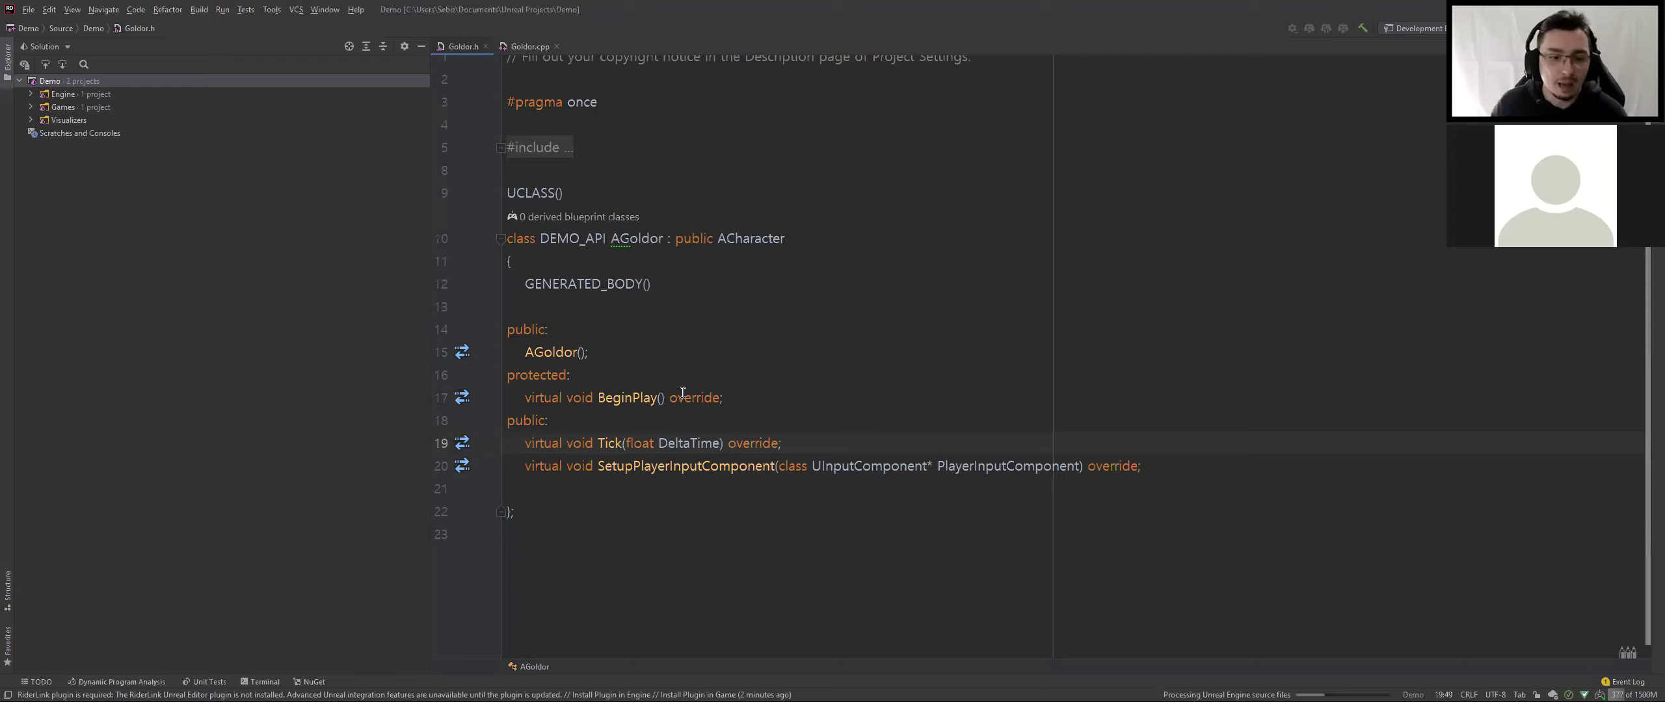
In Goldor.h, drop the second public: label and blank line, and change protected: to private:
left_click(520, 488)
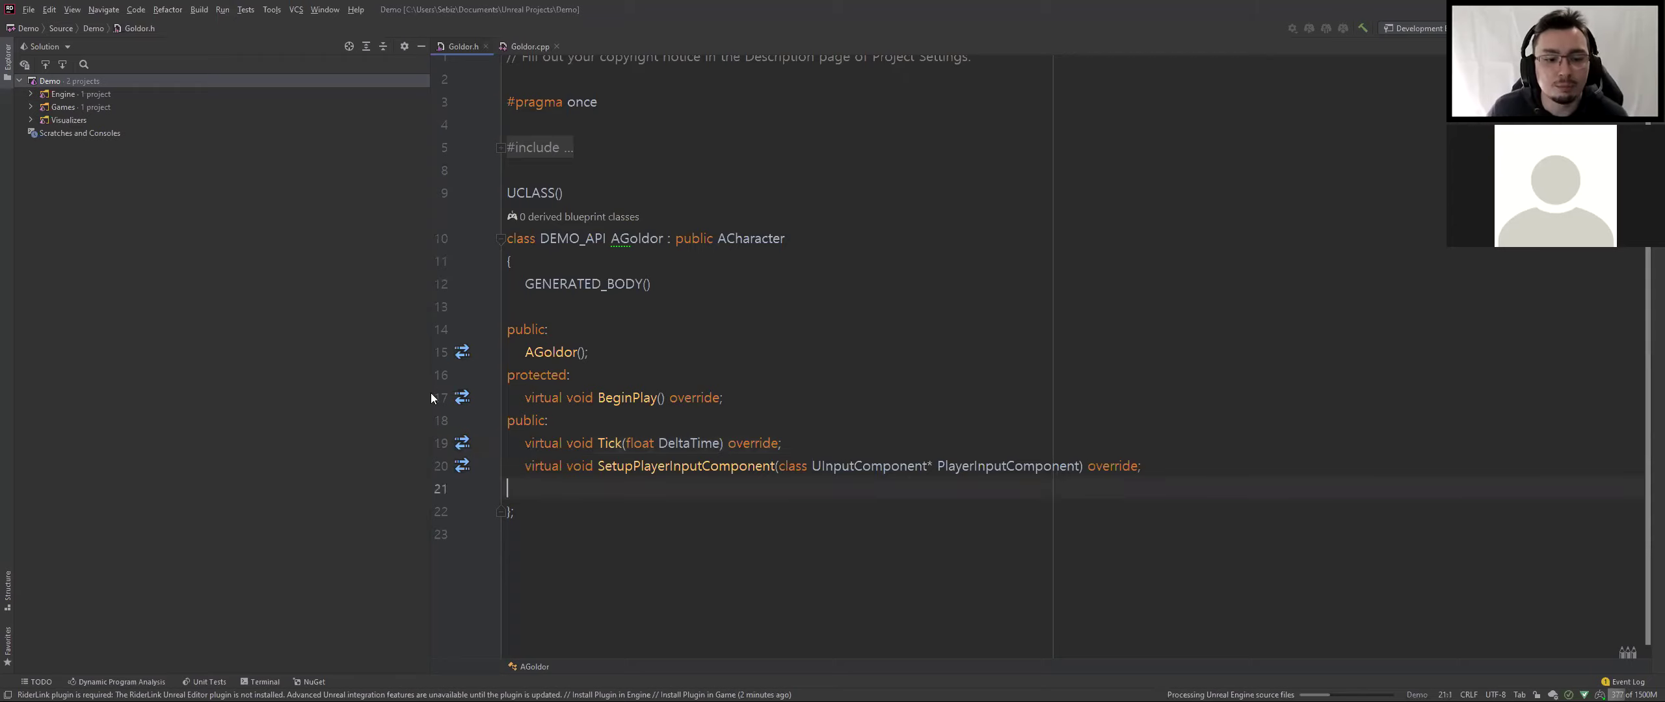
key("ctrl+z")
key("ctrl+z")
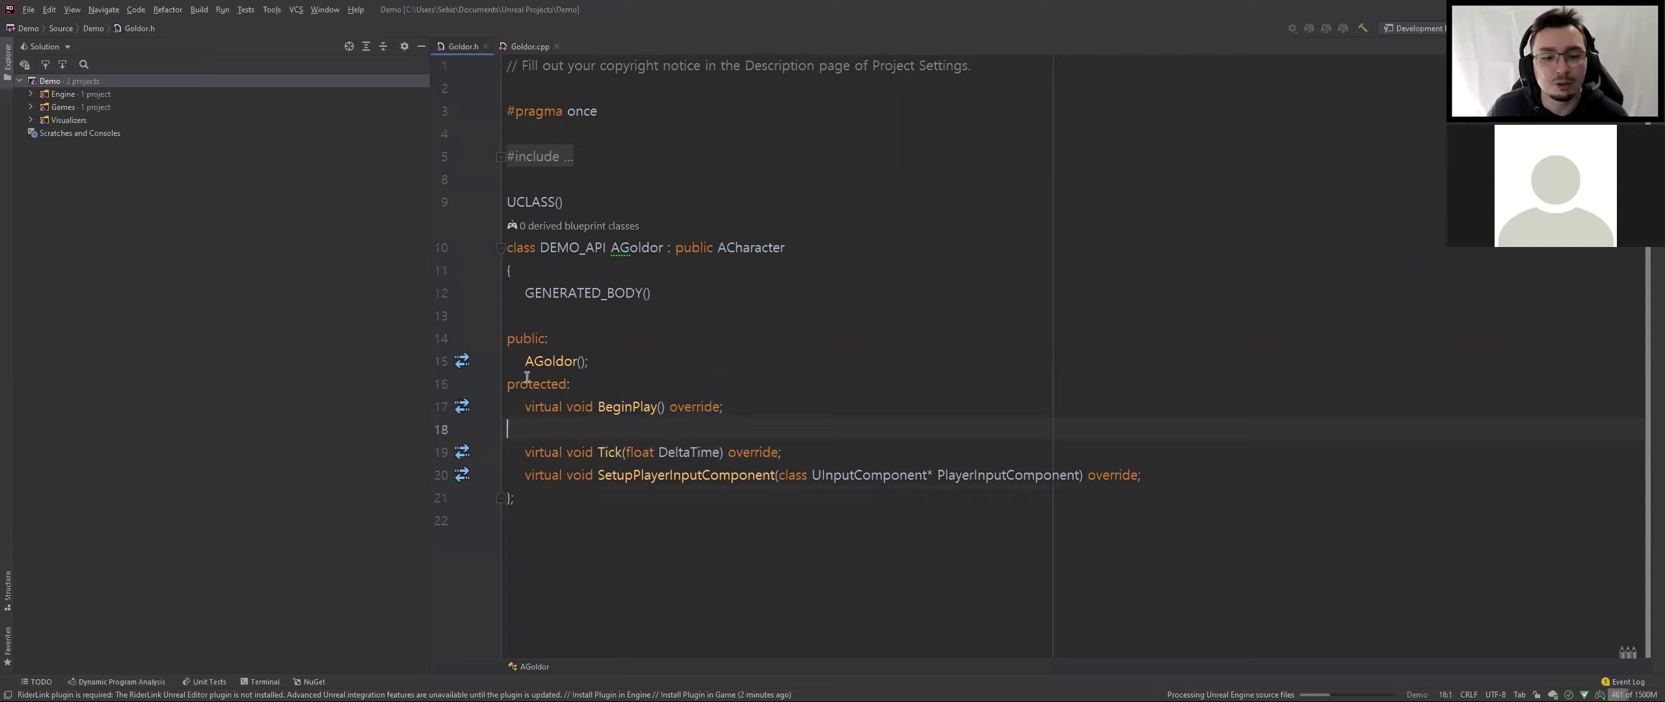
key("ctrl+z")
key("ctrl+z")
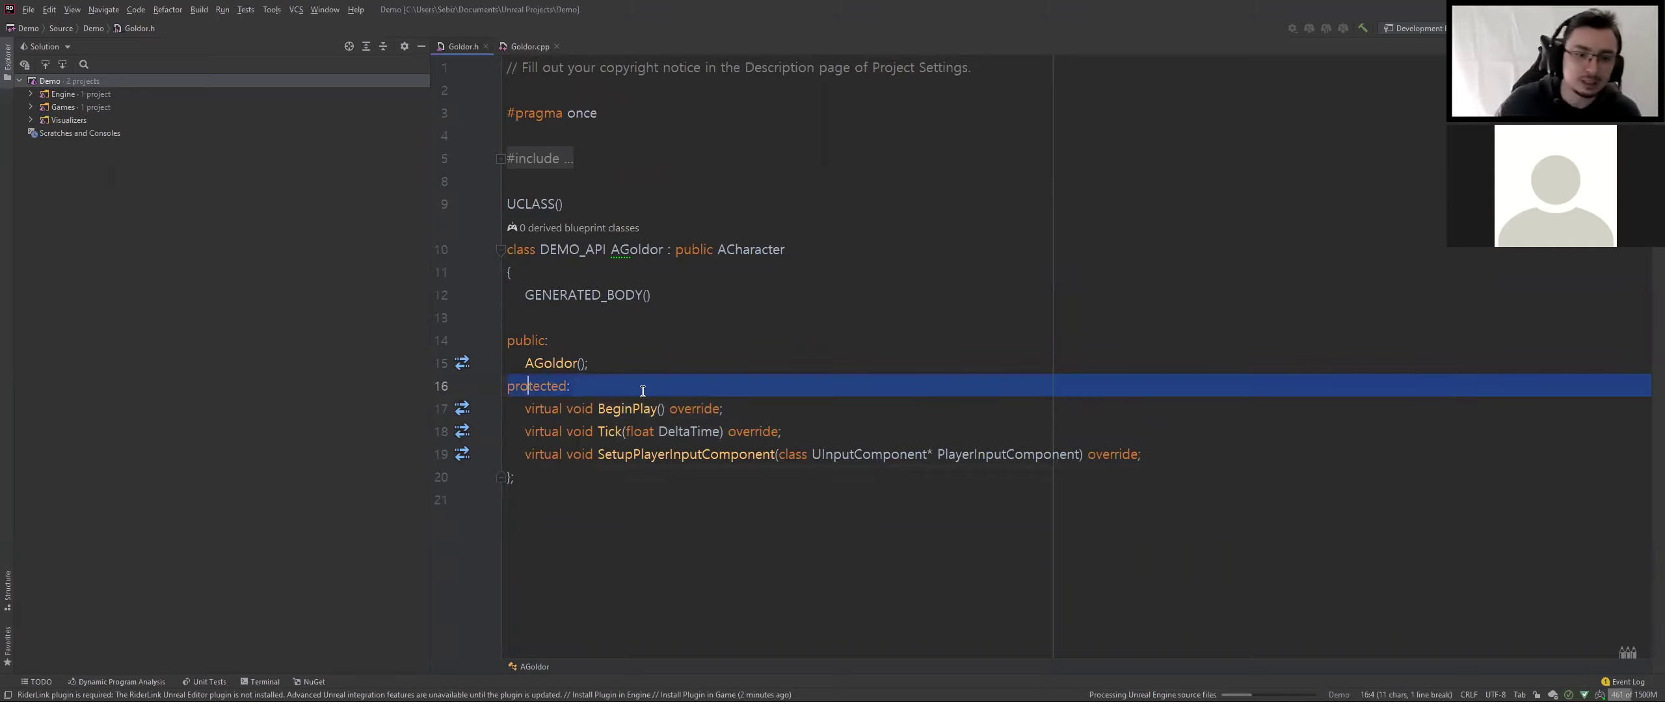
key("ctrl+z")
key("BackSpace")
type("private:")
left_click(481, 454)
left_click(539, 501)
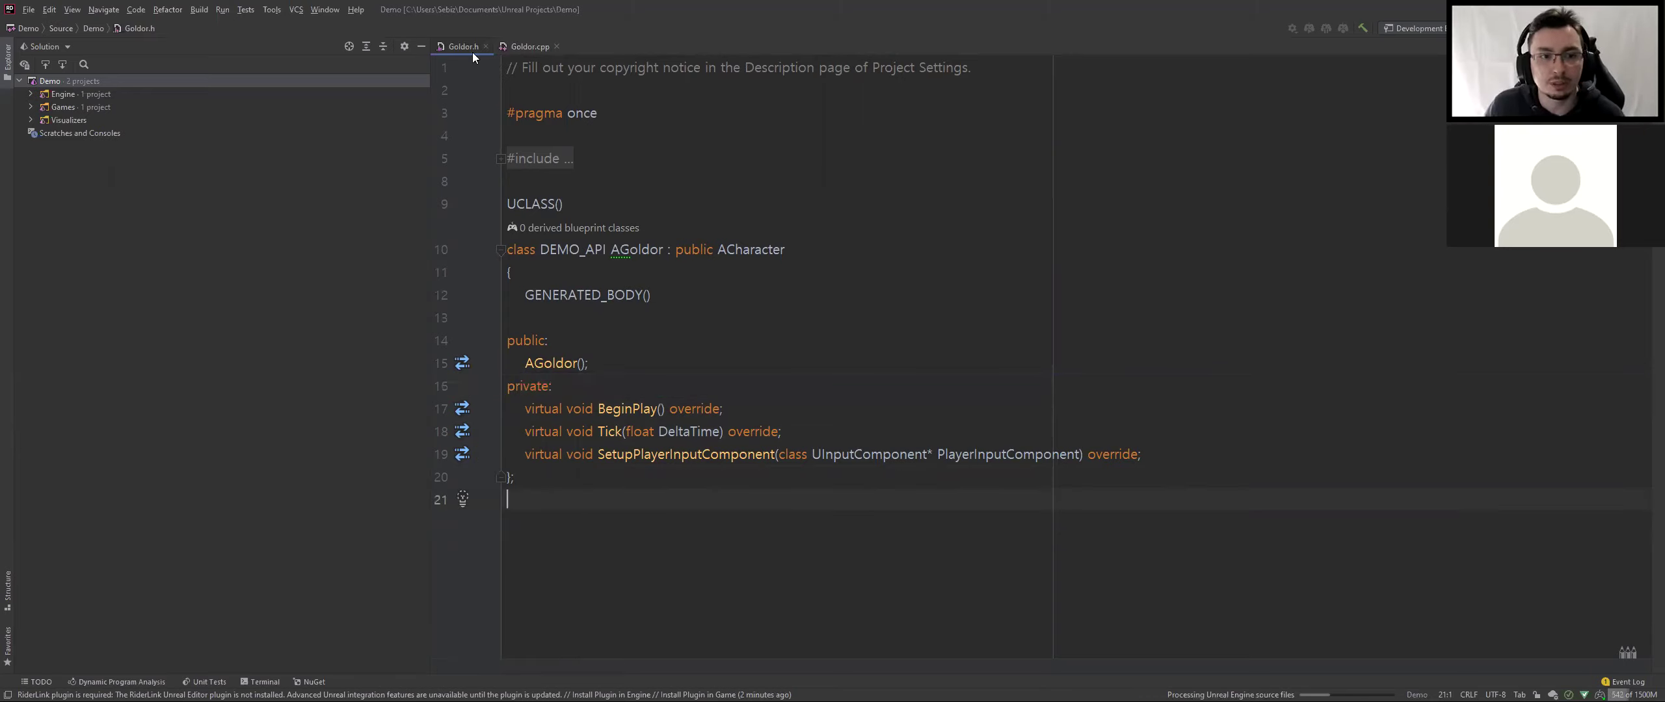
Unfold the constructor, BeginPlay, Tick and SetupPlayerInputComponent bodies in Goldor.cpp
left_click(528, 46)
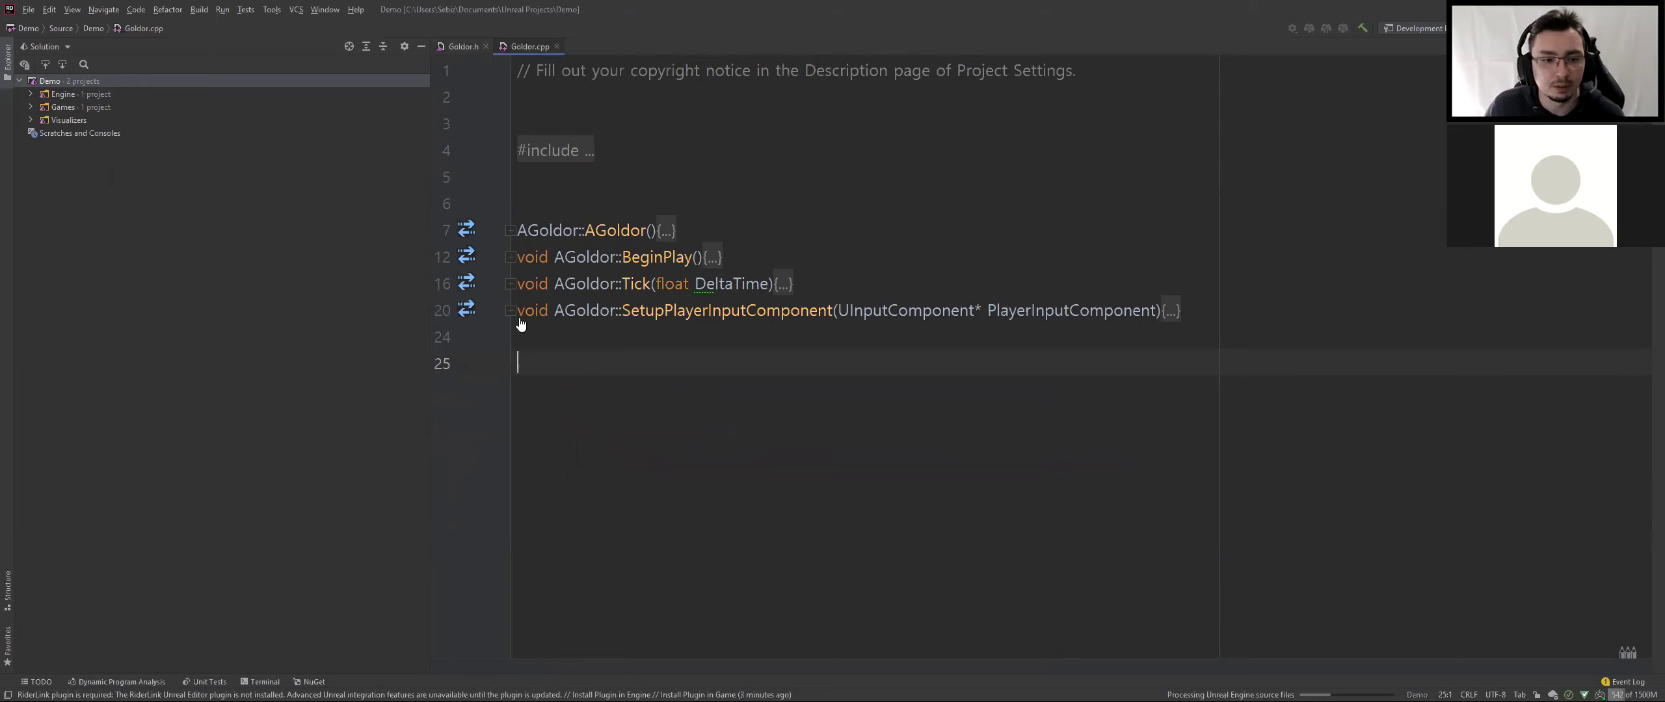
left_click(504, 285)
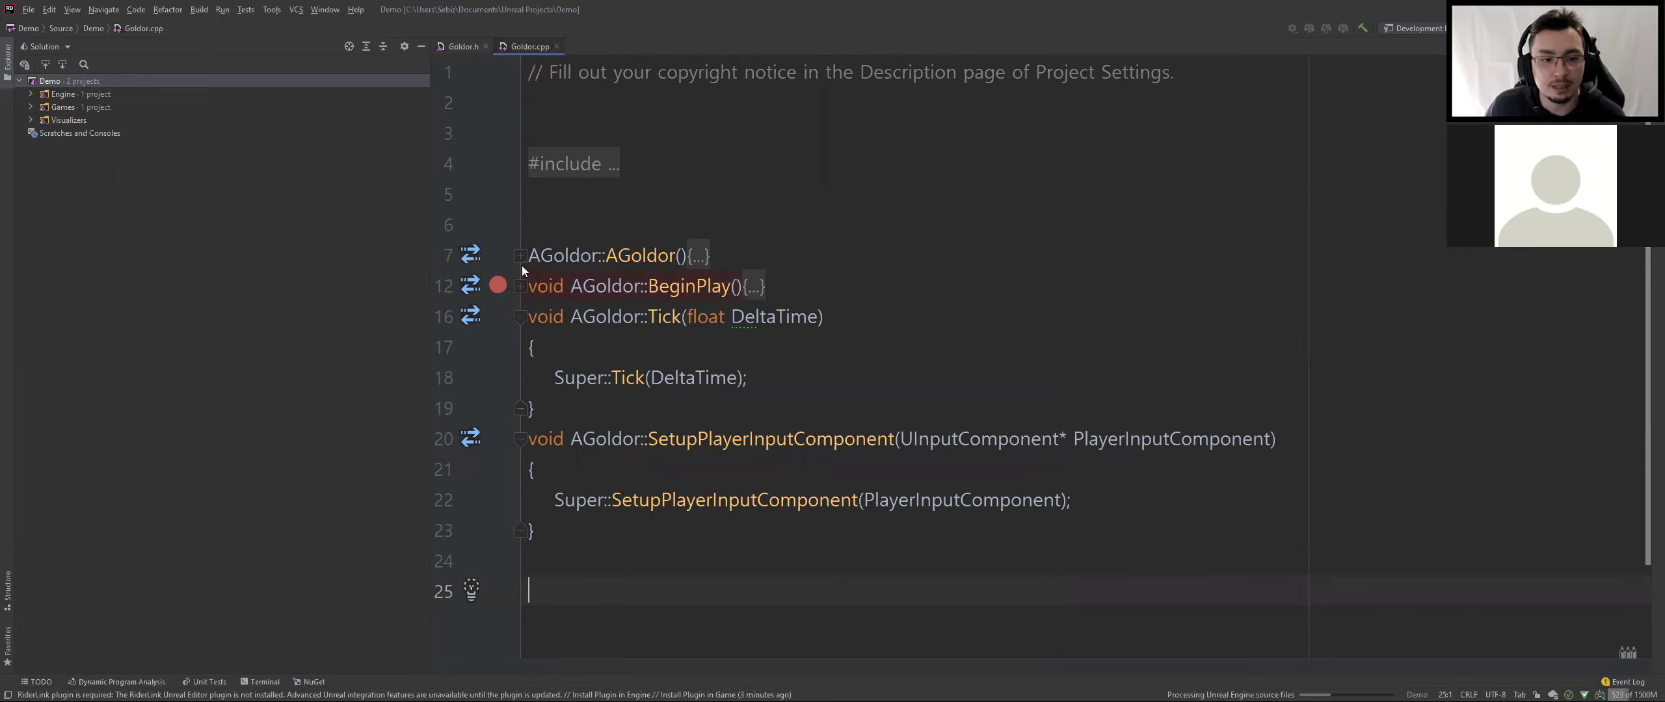
left_click(520, 286)
left_click(520, 255)
scroll(473, 354, "down", 4)
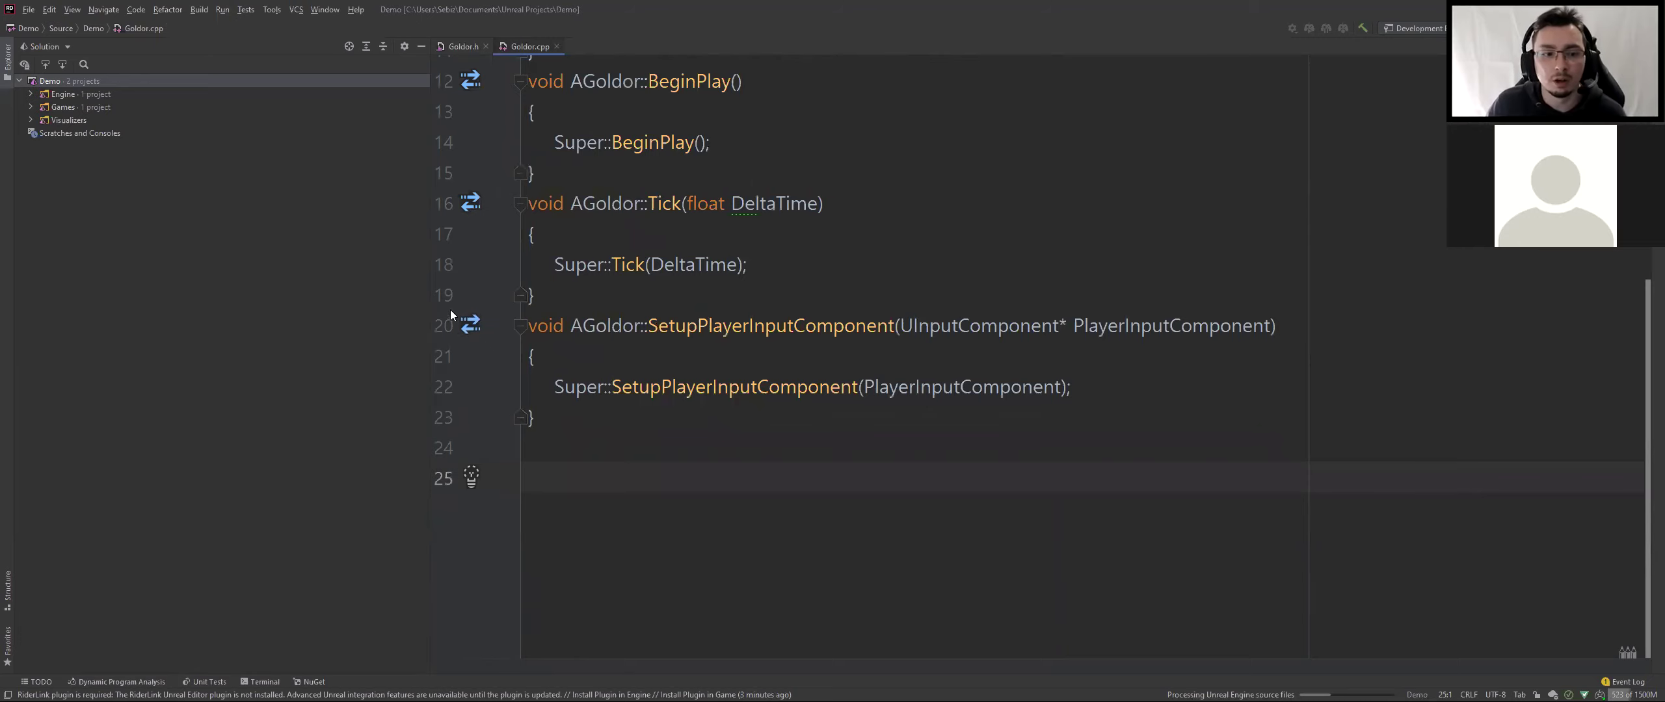
scroll(450, 309, "up", 4)
Compare the Goldor.h class body against Goldor.cpp, ending on Goldor.h
key("ctrl+Tab")
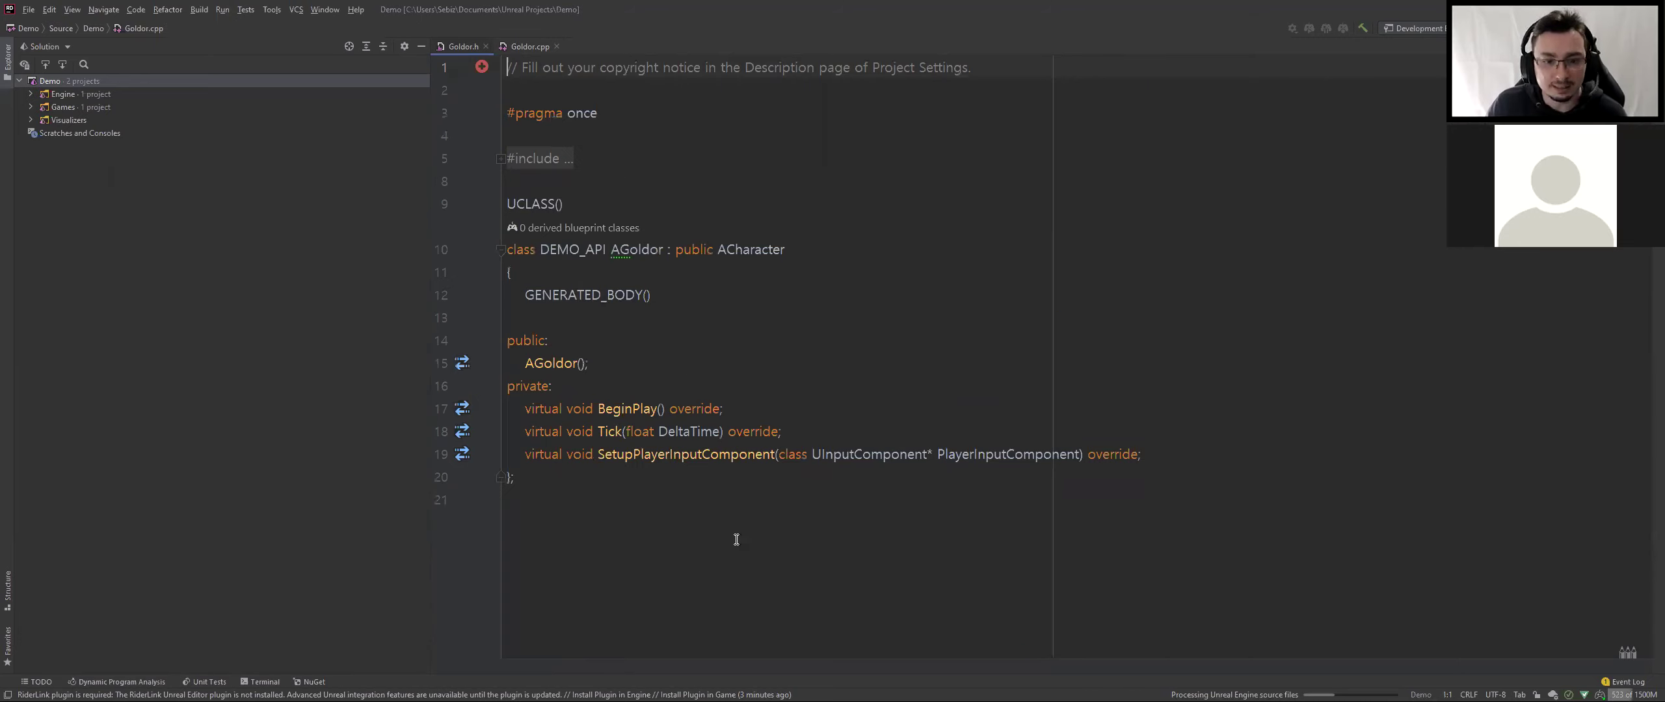
left_click_drag(732, 539, 576, 294)
left_click(744, 635)
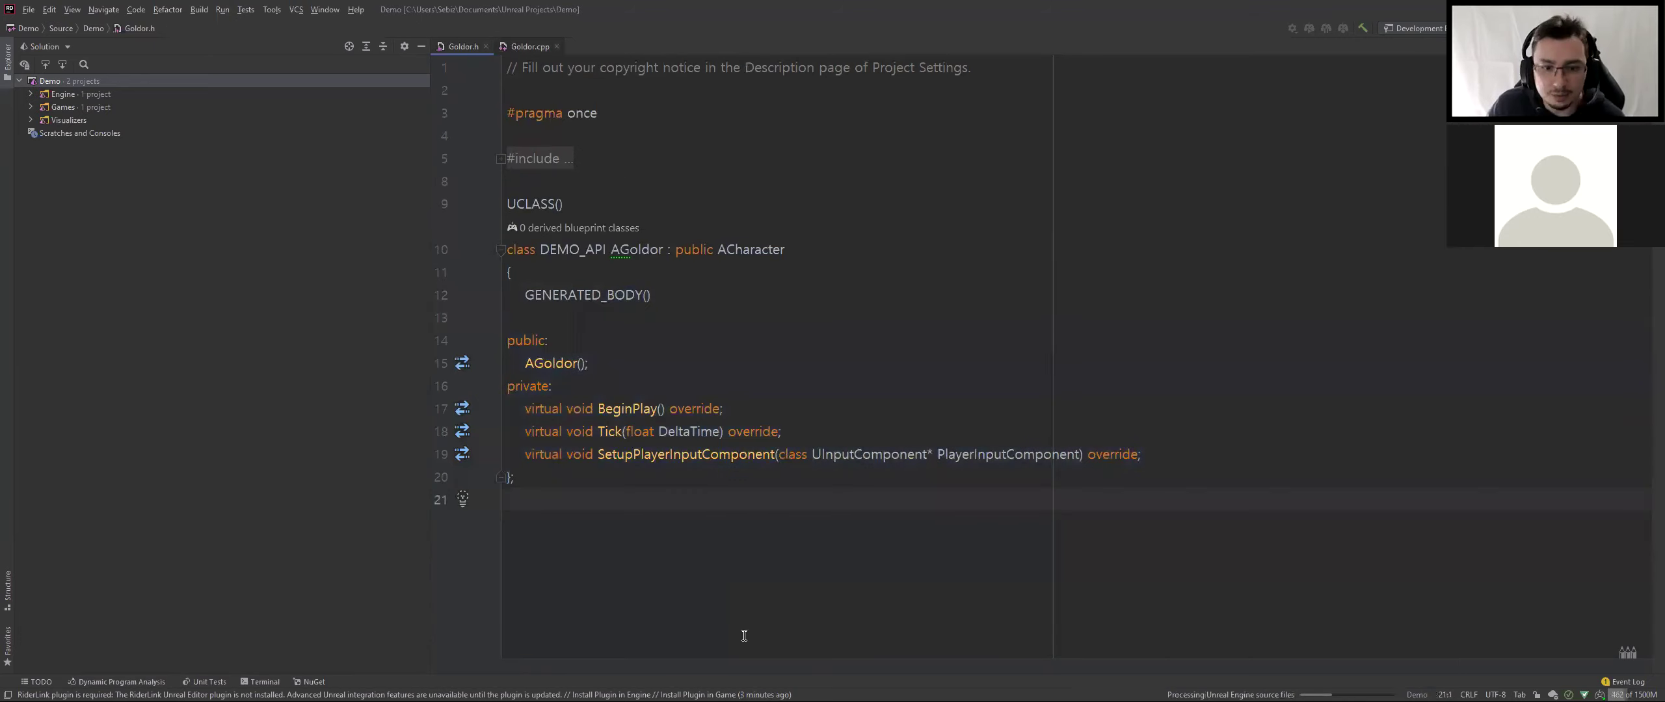
key("ctrl+Tab")
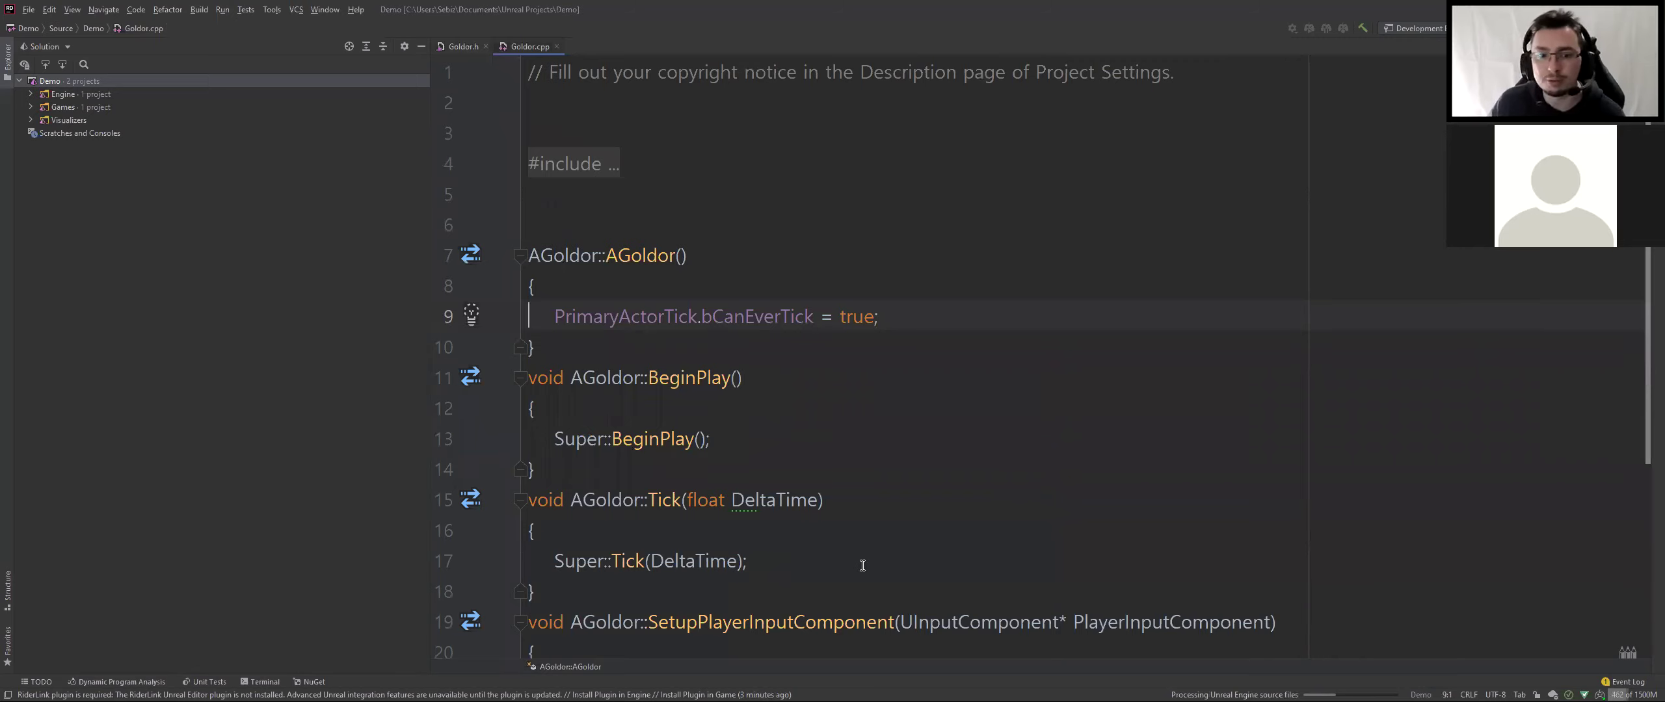
scroll(862, 565, "down", 3)
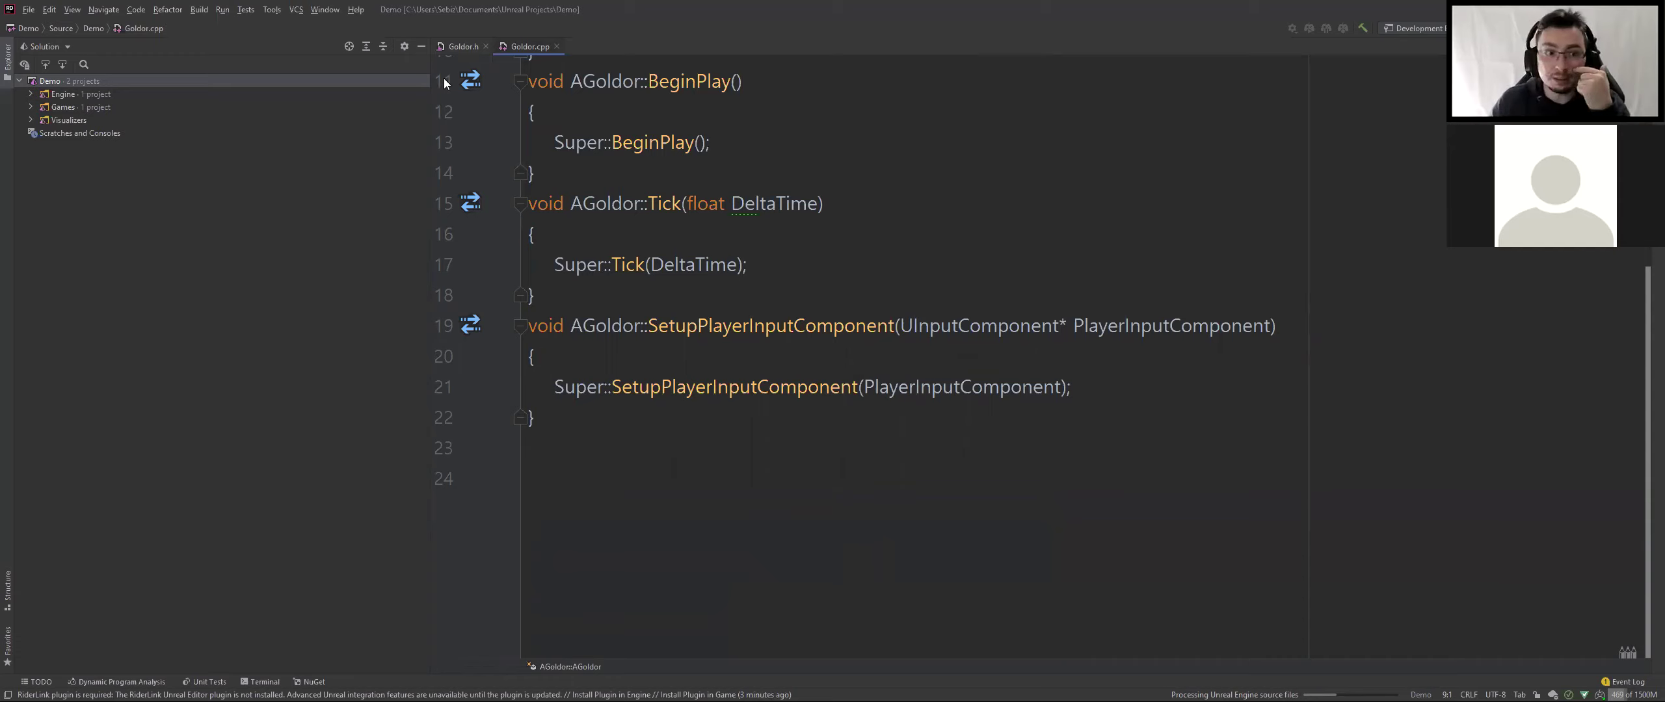
key("ctrl+Tab")
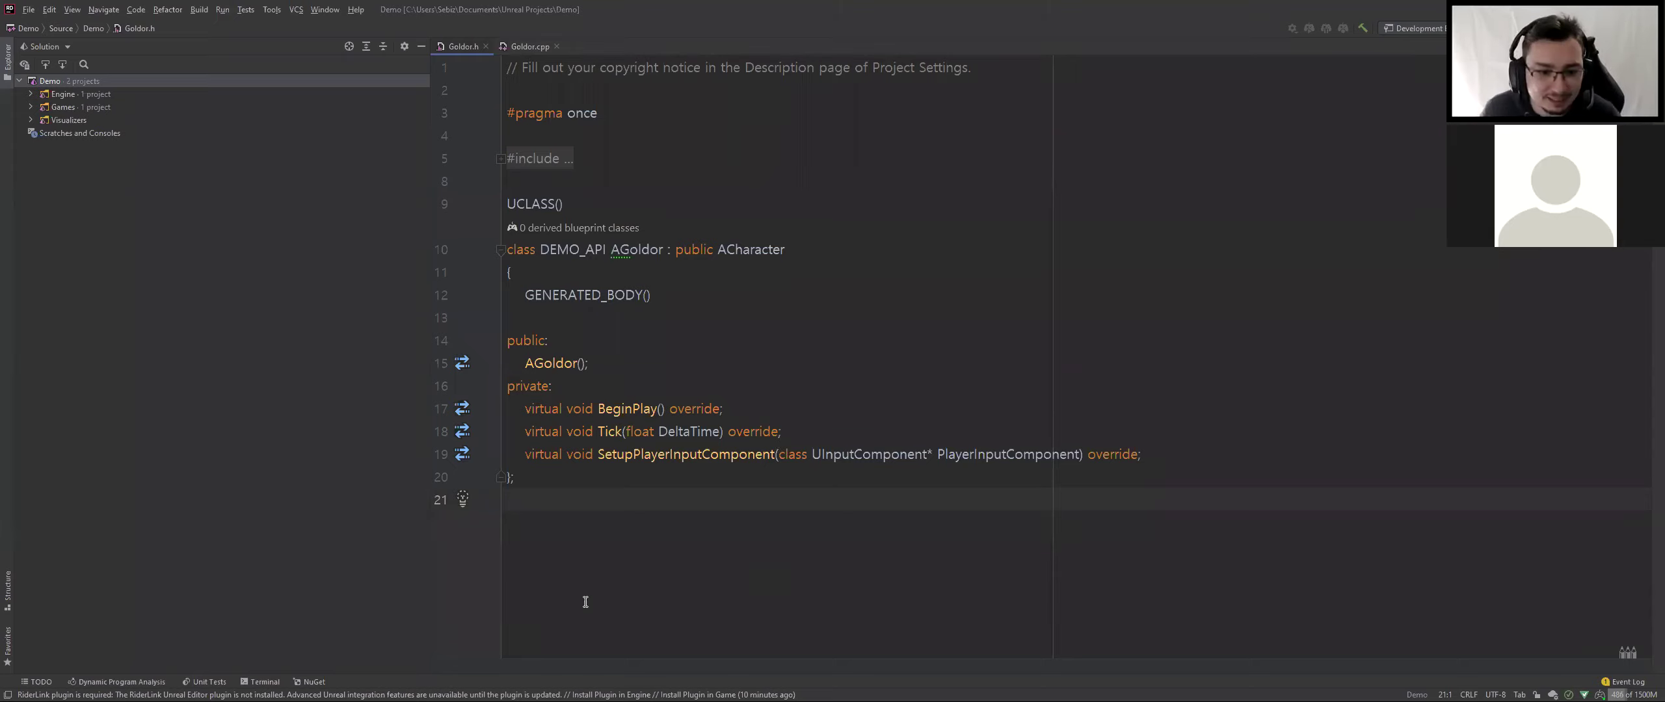
Delete the blank line above public: inside the AGoldor class
left_click(536, 326)
key("BackSpace")
left_click(800, 517)
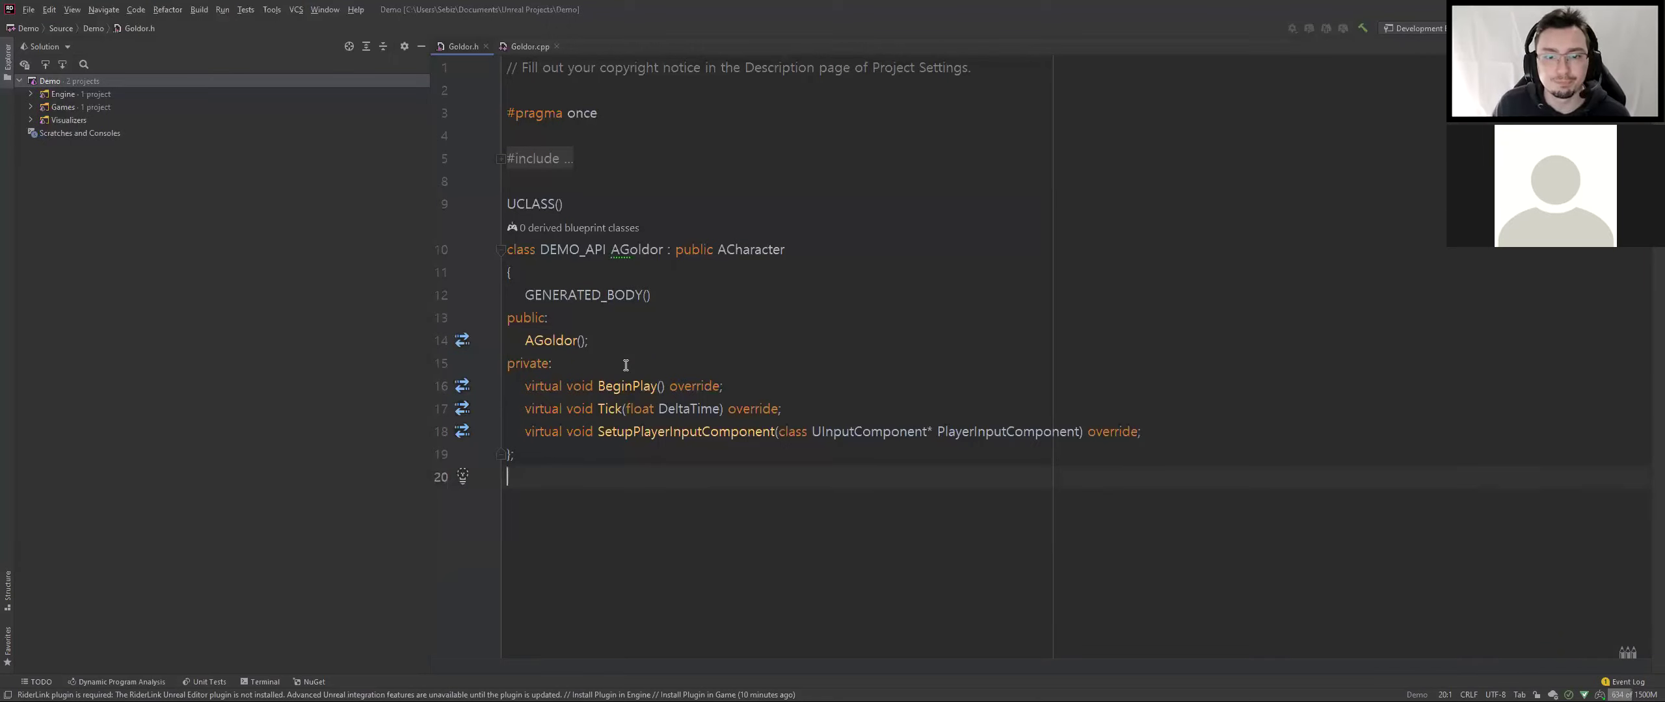
Jump from the ACharacter base class to its declaration in Character.h with Ctrl+B
scroll(674, 292, "down", 1, "ctrl")
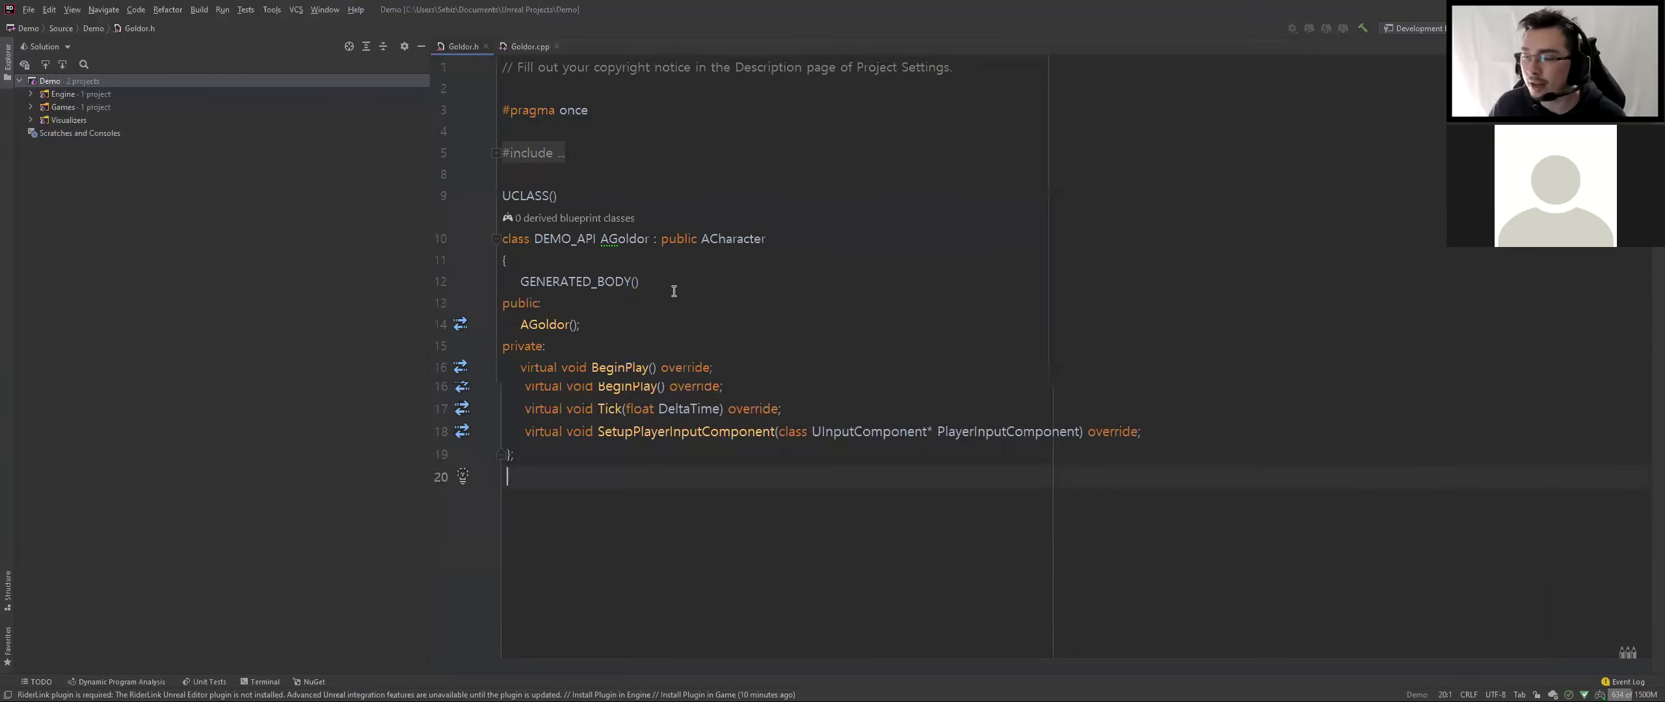
scroll(728, 321, "up", 2, "ctrl")
scroll(781, 316, "up", 2, "ctrl")
scroll(813, 283, "up", 2, "ctrl")
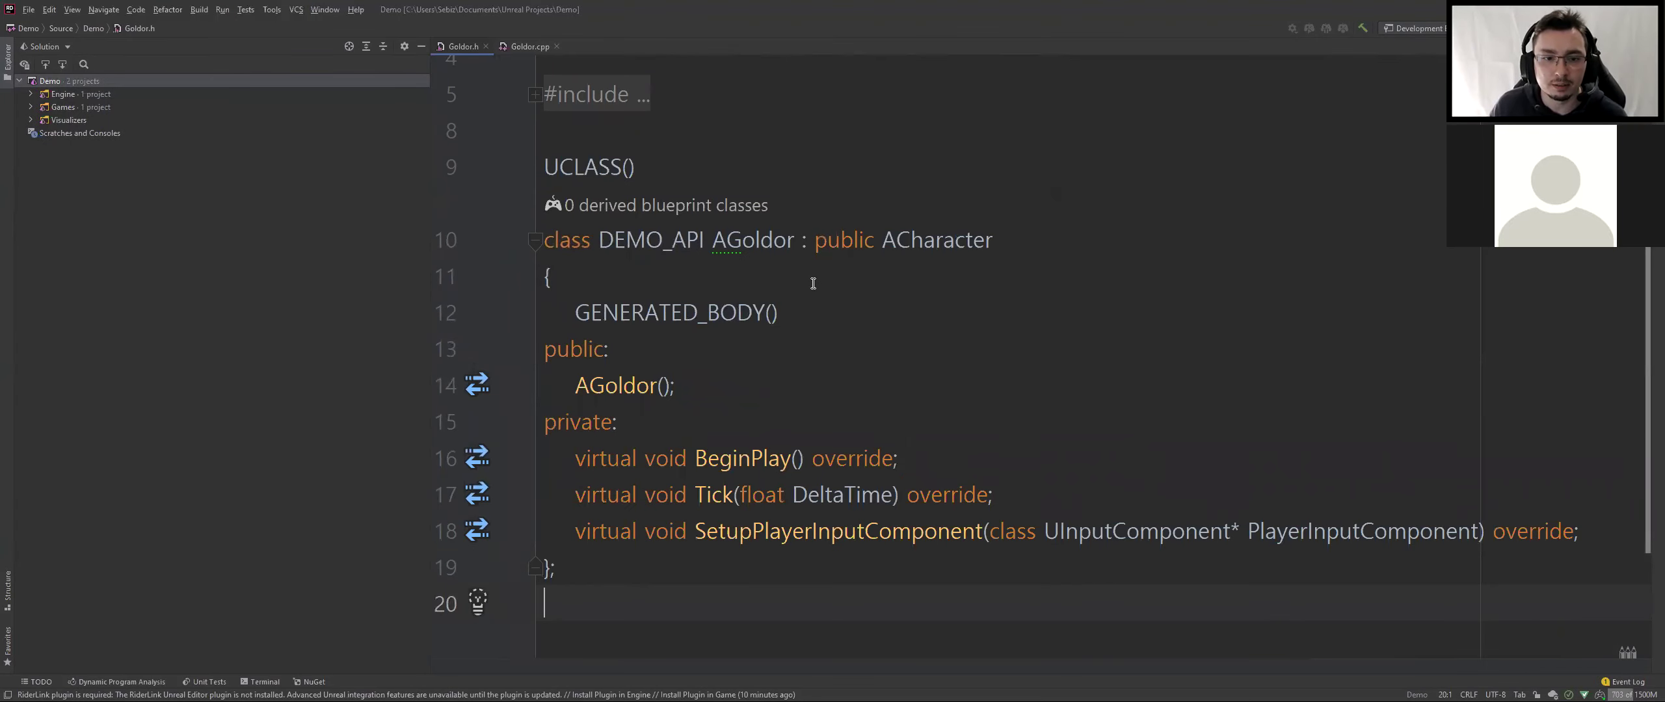
left_click(735, 267)
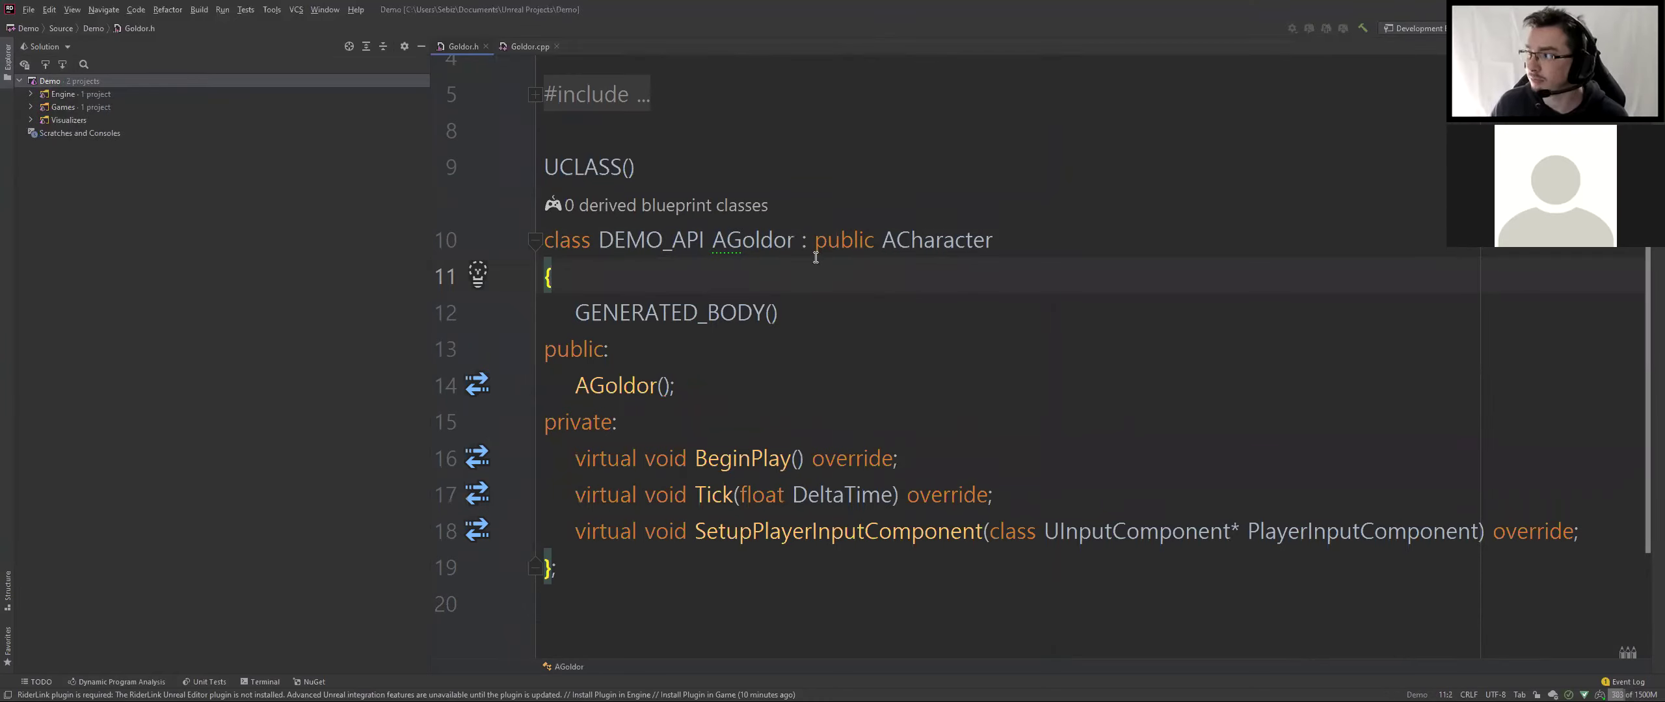
left_click_drag(806, 242, 989, 260)
left_click(935, 241)
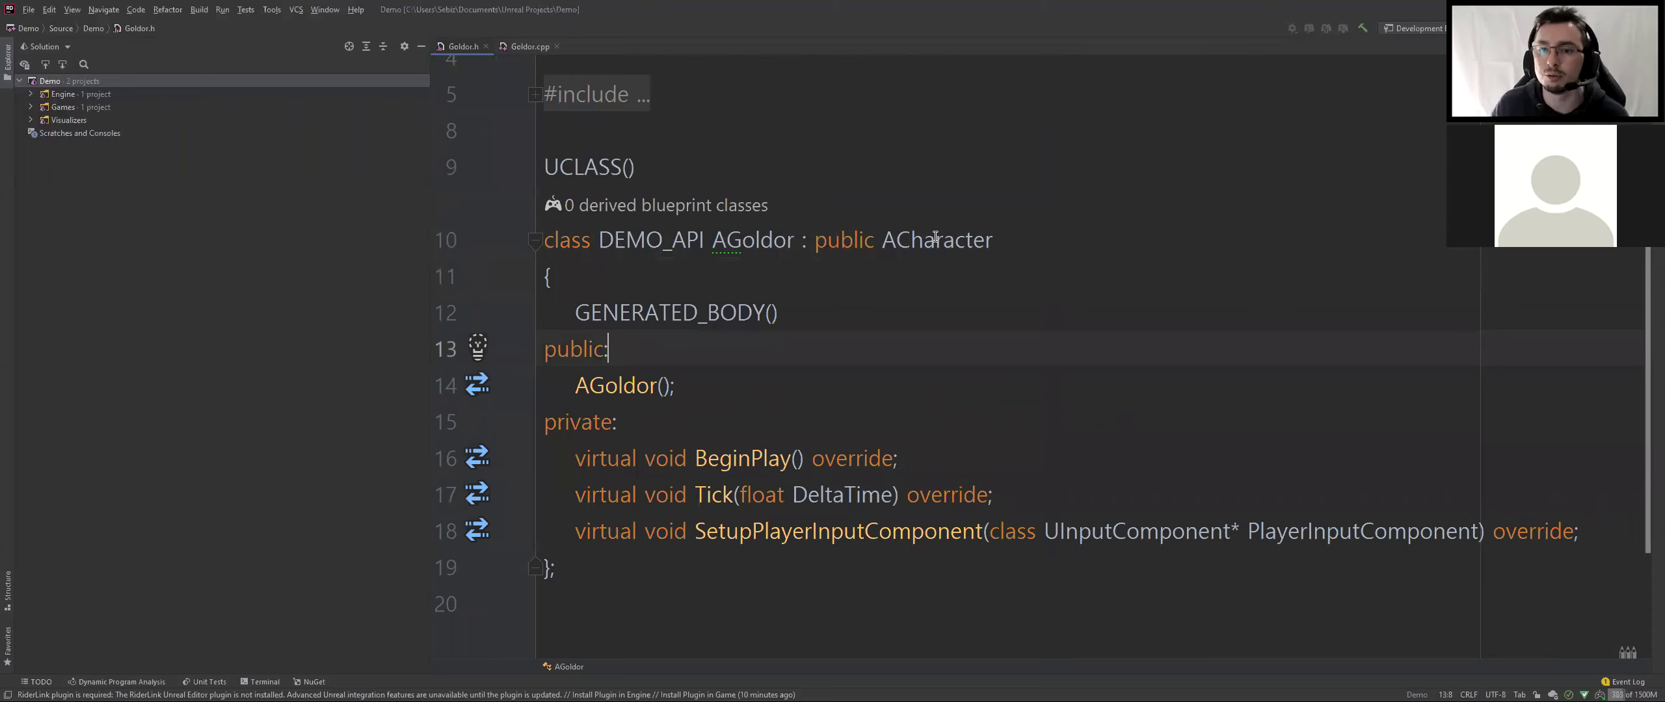
key("ctrl+b")
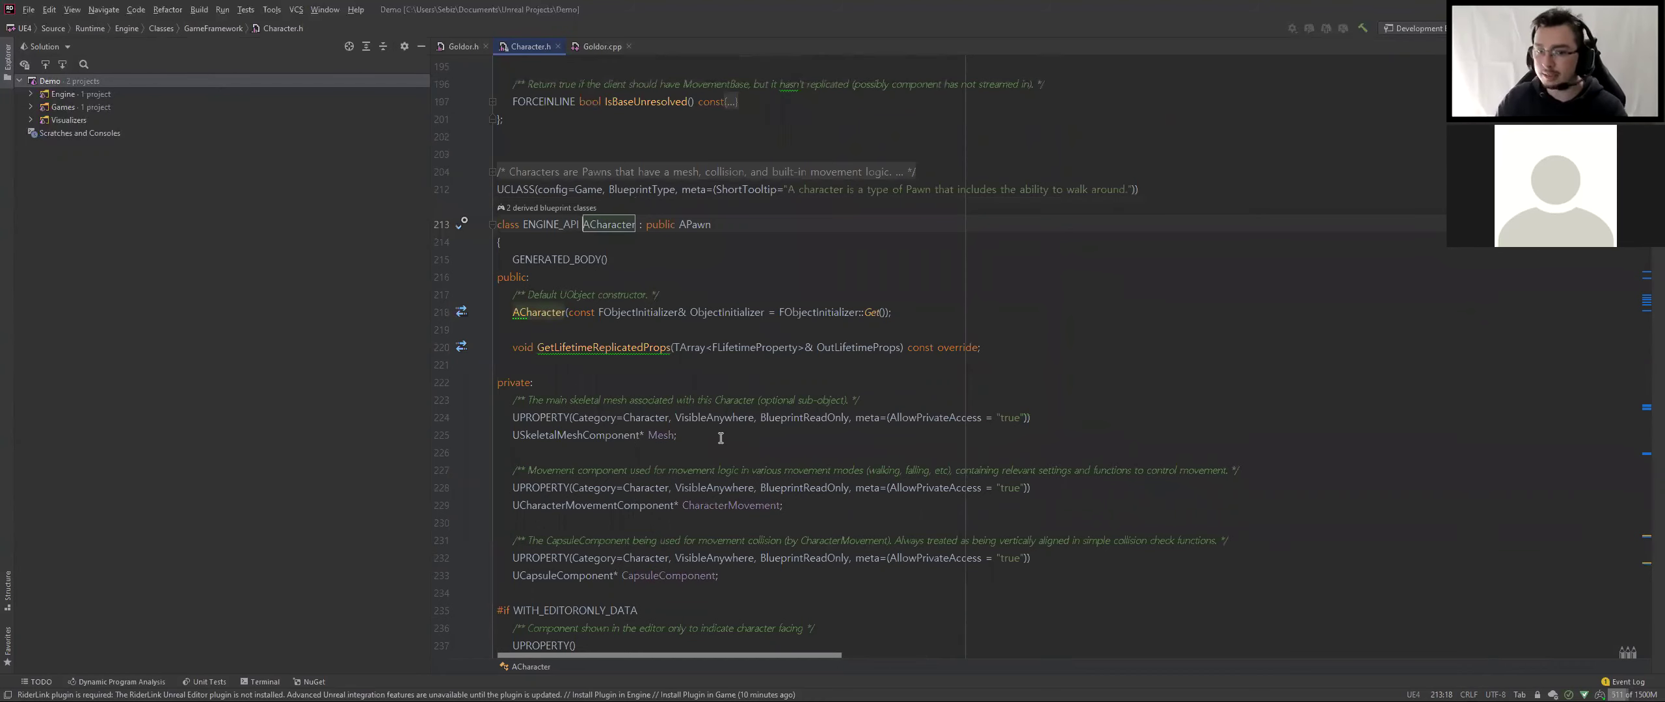
scroll(721, 437, "down", 10)
scroll(720, 437, "down", 5)
scroll(810, 461, "down", 4)
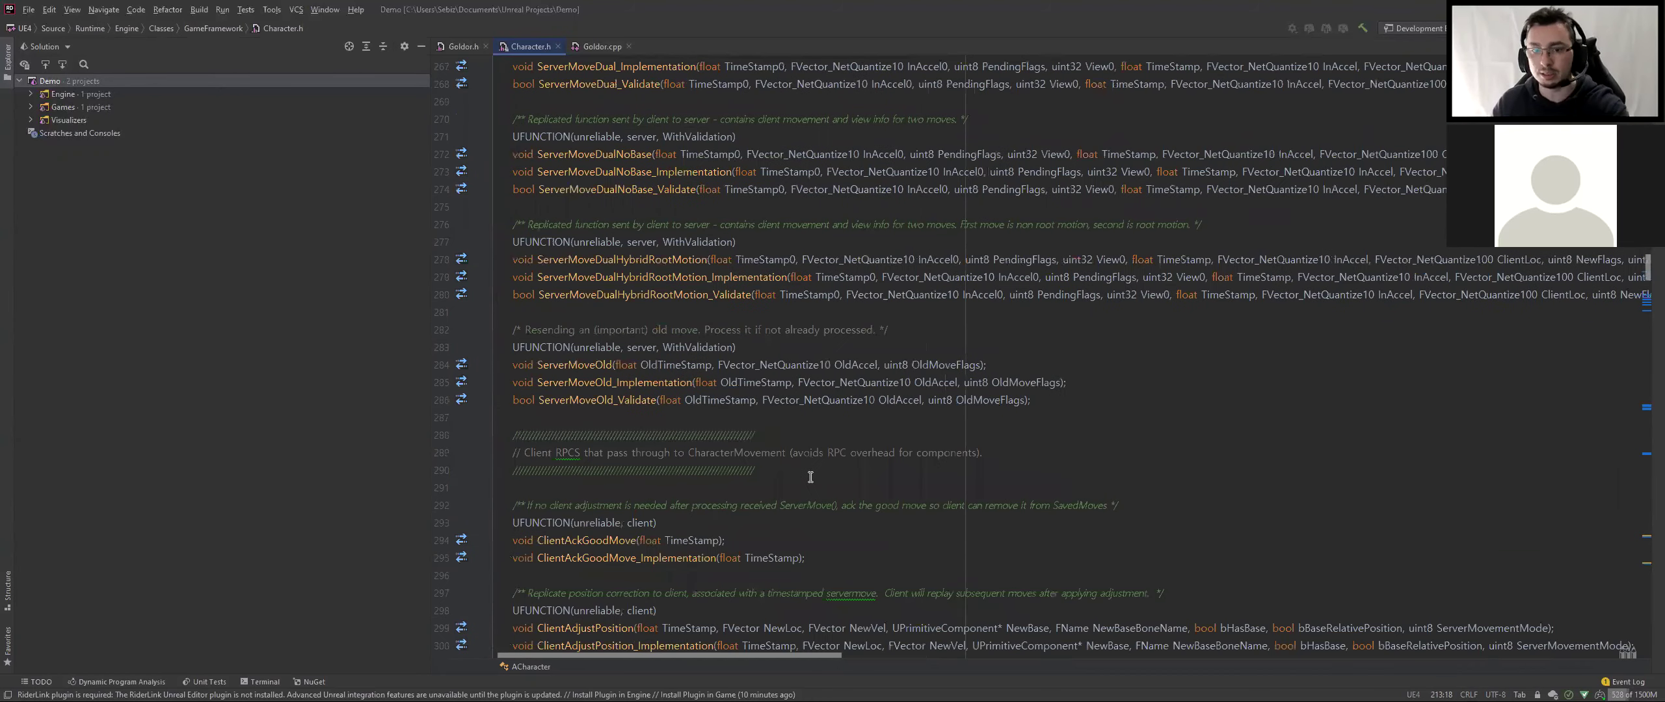
scroll(832, 520, "down", 2)
scroll(831, 523, "up", 2)
scroll(832, 522, "down", 4)
scroll(831, 522, "down", 4)
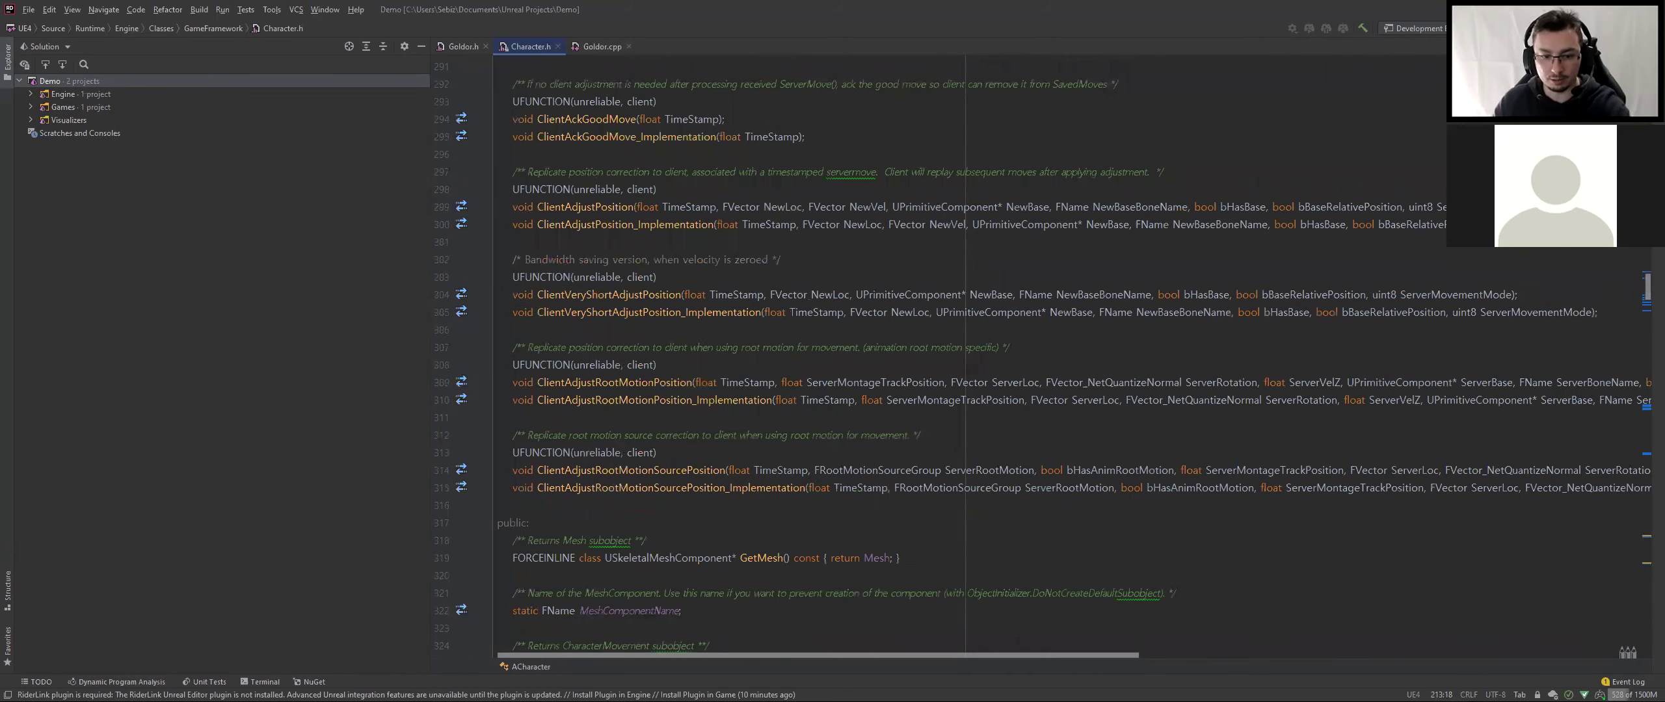
scroll(1647, 351, "up", 6)
scroll(1647, 352, "down", 10)
scroll(1646, 351, "down", 10)
scroll(1646, 351, "down", 10)
scroll(1647, 351, "down", 10)
scroll(911, 358, "up", 10)
scroll(910, 358, "up", 10)
scroll(911, 358, "up", 10)
scroll(910, 358, "up", 10)
scroll(1461, 330, "up", 9)
scroll(1461, 330, "up", 9)
scroll(1461, 331, "up", 9)
scroll(1461, 331, "up", 9)
scroll(1450, 345, "up", 9)
scroll(1450, 351, "up", 9)
scroll(1450, 351, "up", 9)
scroll(1077, 465, "up", 6)
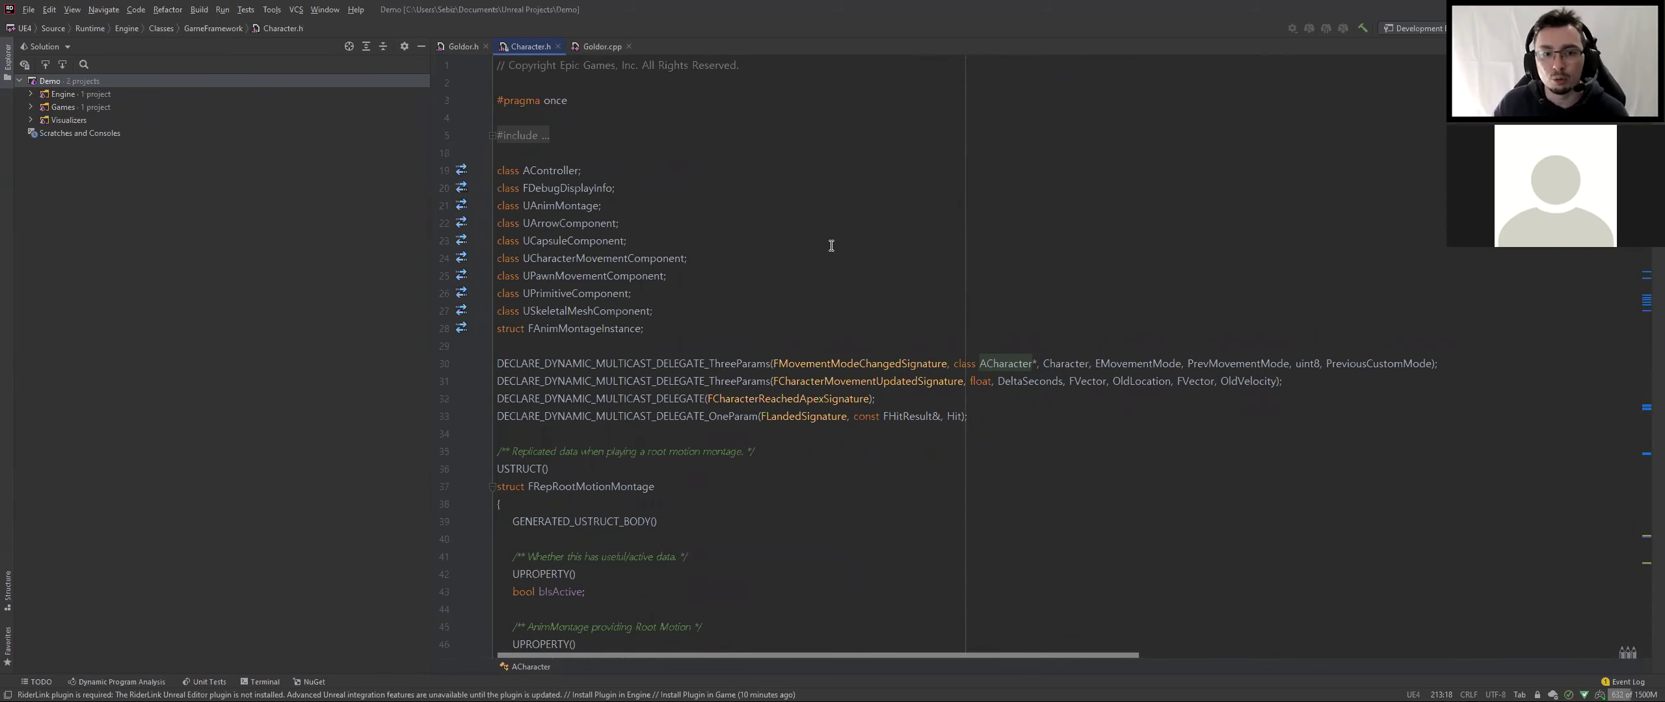
scroll(614, 168, "down", 12)
scroll(614, 168, "down", 8)
scroll(613, 168, "down", 20)
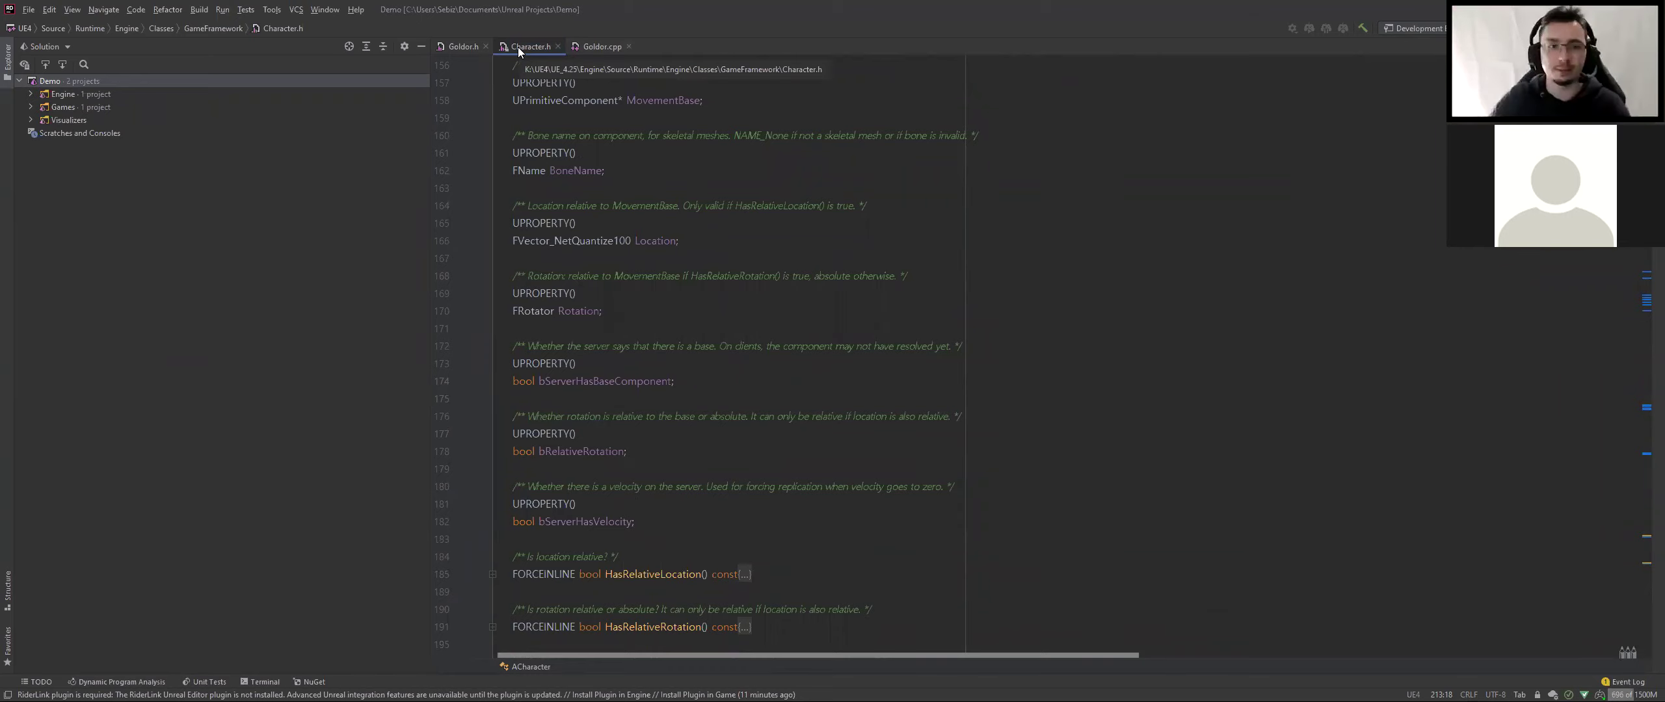
Close Character.h and select the ACharacter base class name in Goldor.h
middle_click(504, 47)
key("Down")
key("Down")
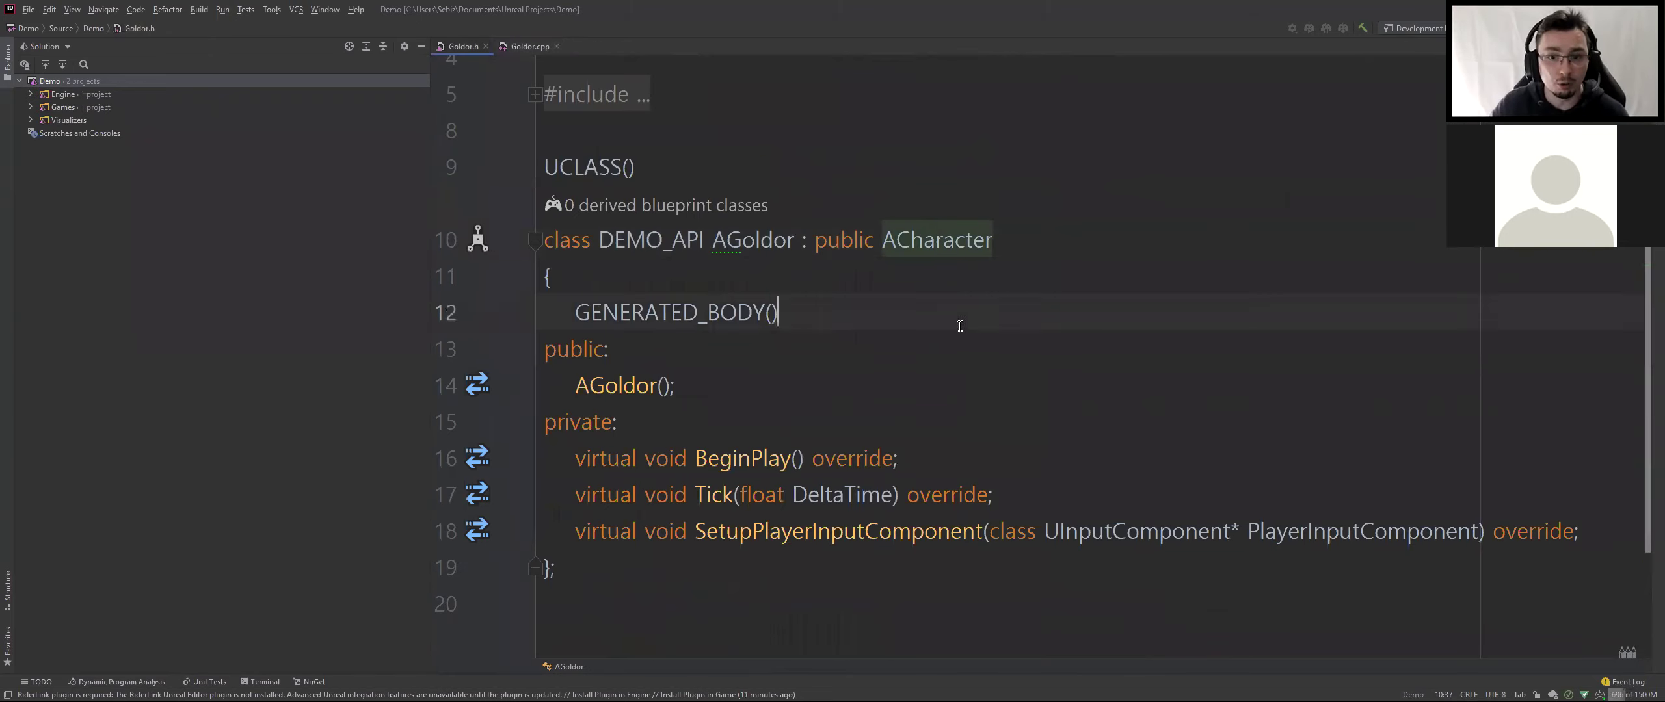
key("Up")
left_click_drag(813, 242, 994, 242)
key("Down")
key("Down")
key("Down")
left_click_drag(875, 242, 994, 242)
Look over Goldor.h's overridden declarations, show Goldor.cpp, and return to Unreal
left_click(1045, 440)
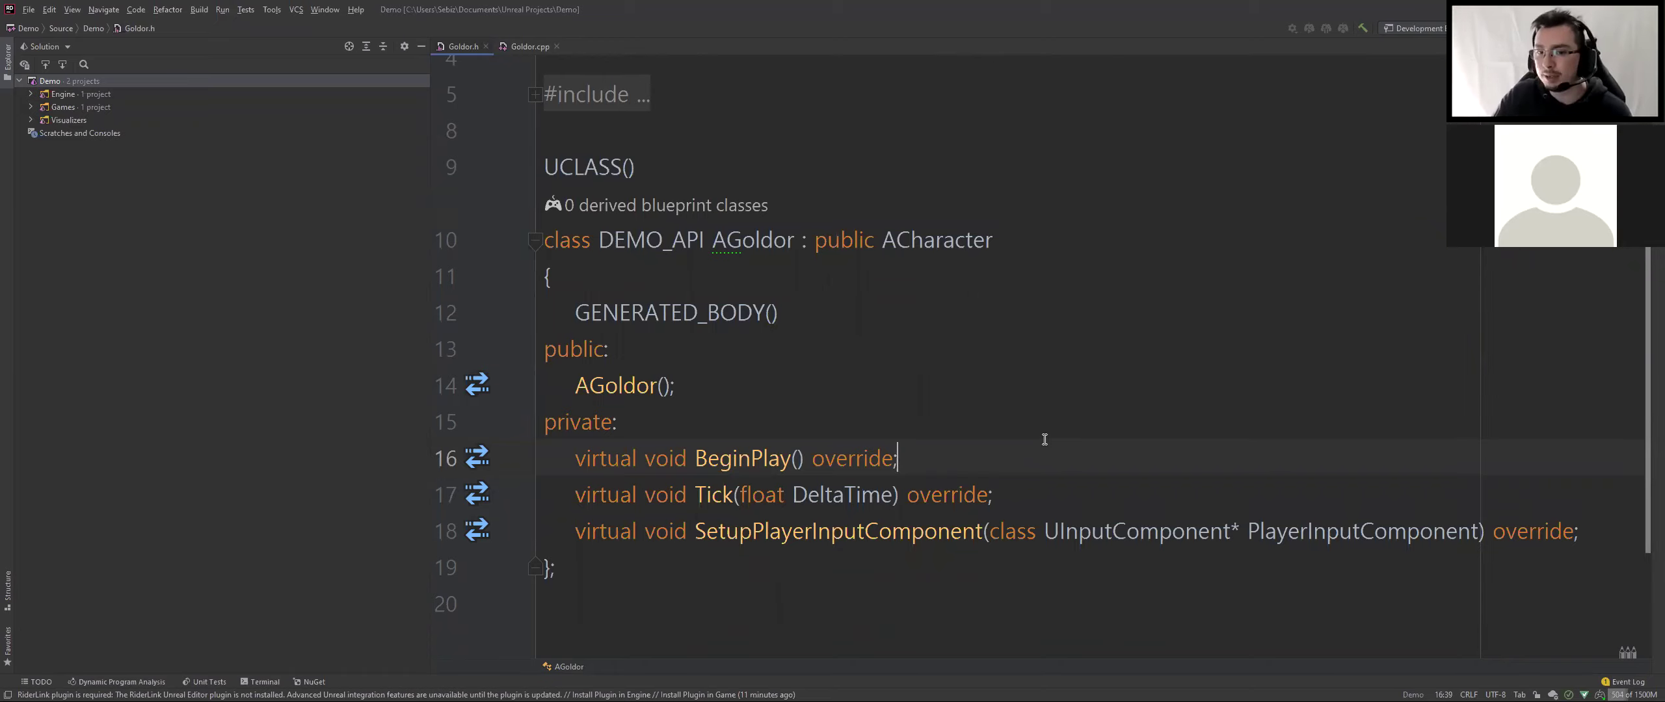
scroll(924, 486, "down", 2)
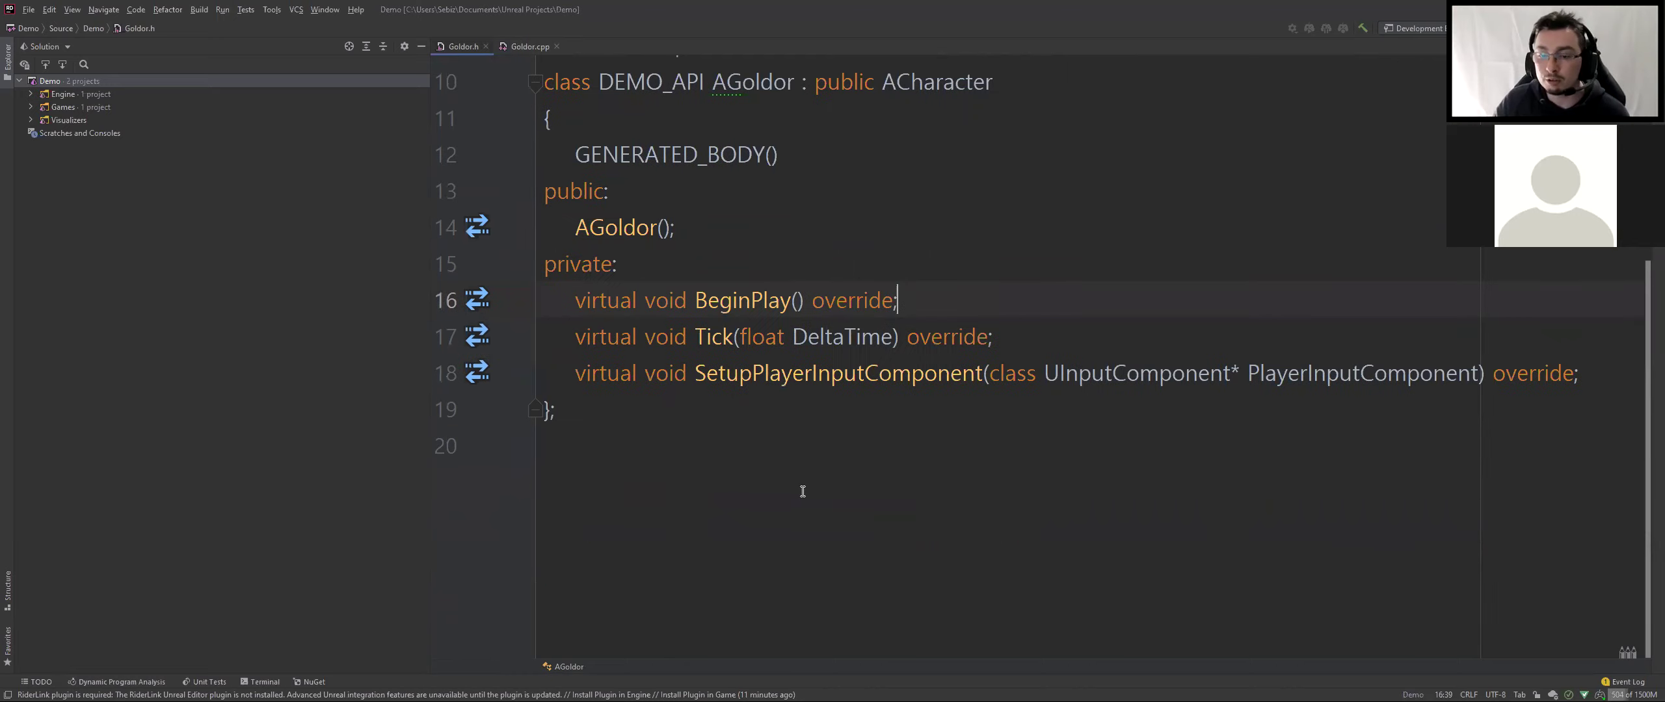
left_click(662, 449)
mouse_move(572, 288)
left_mouse_down()
mouse_move(608, 383)
mouse_move(586, 301)
left_mouse_up()
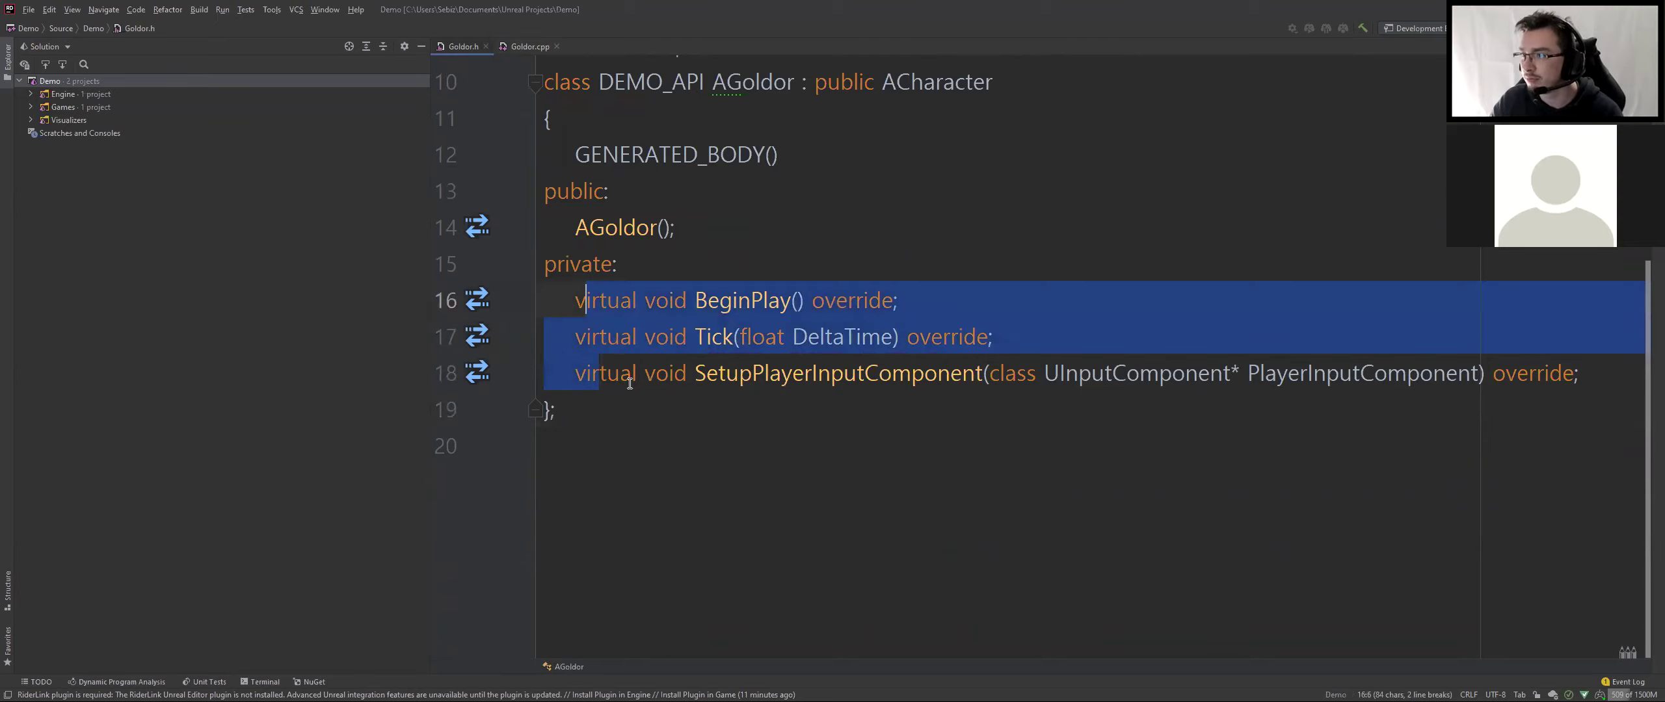
left_click(639, 407)
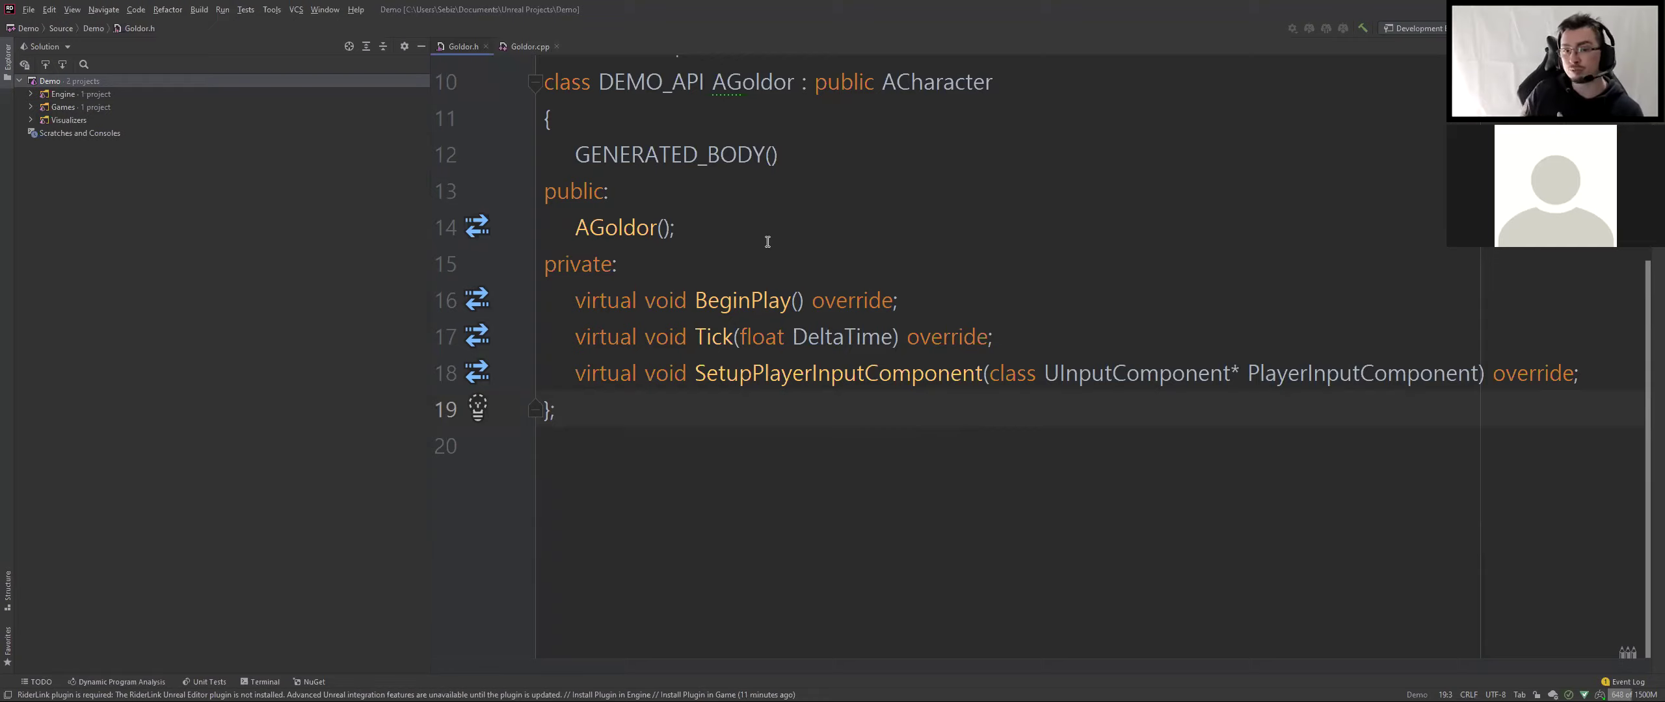
left_click(748, 580)
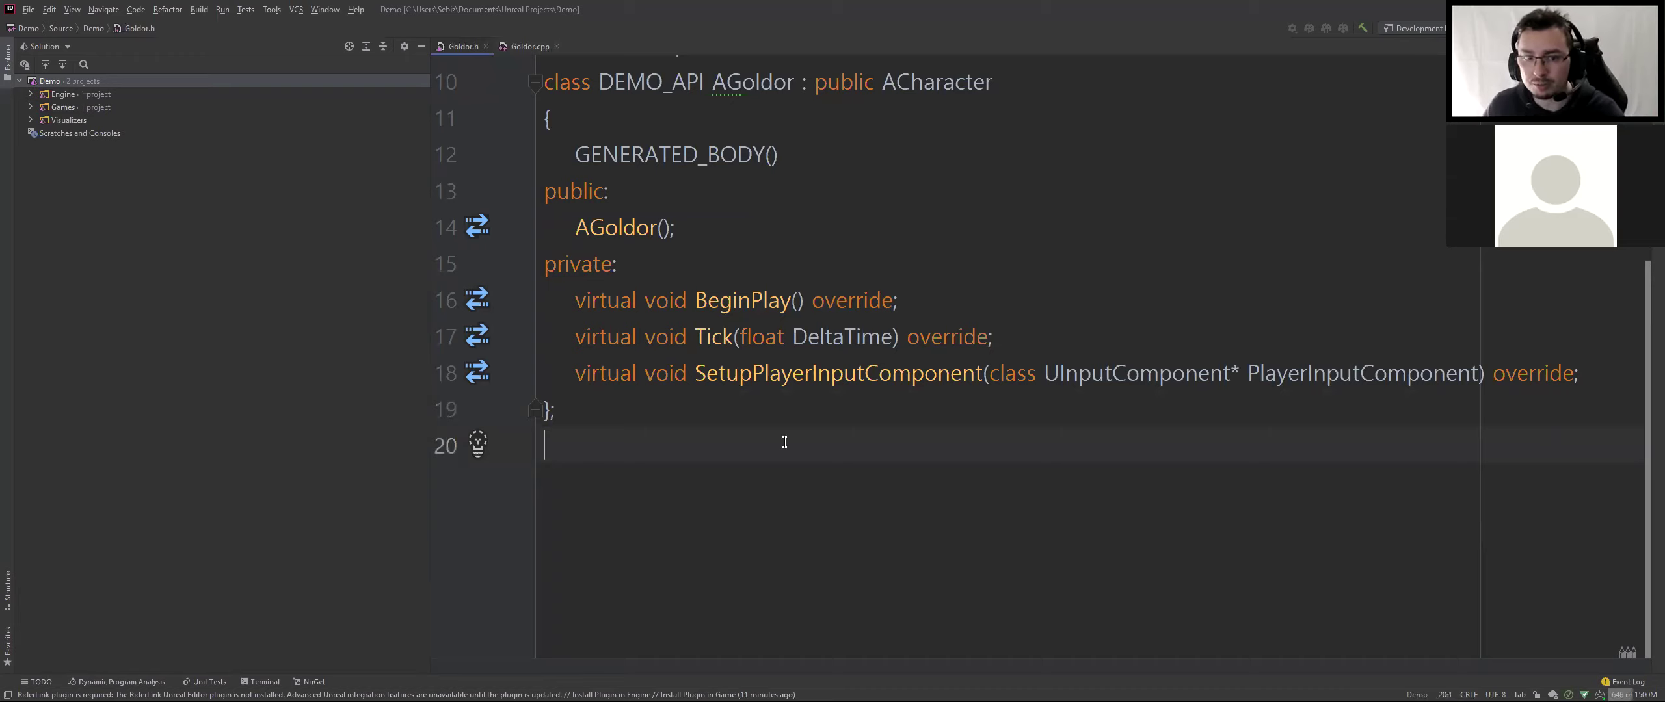
left_click(511, 47)
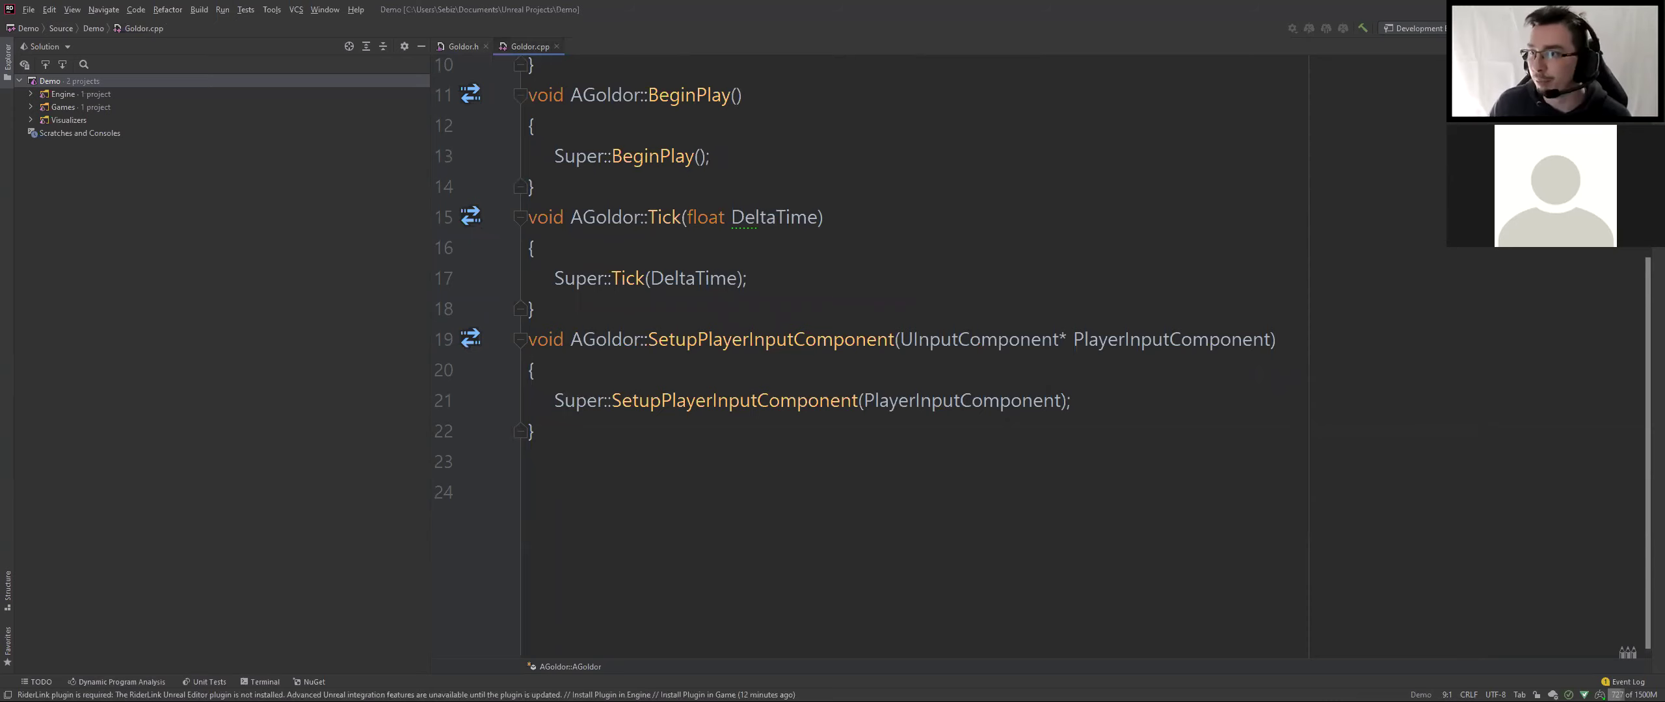
key("alt+Tab")
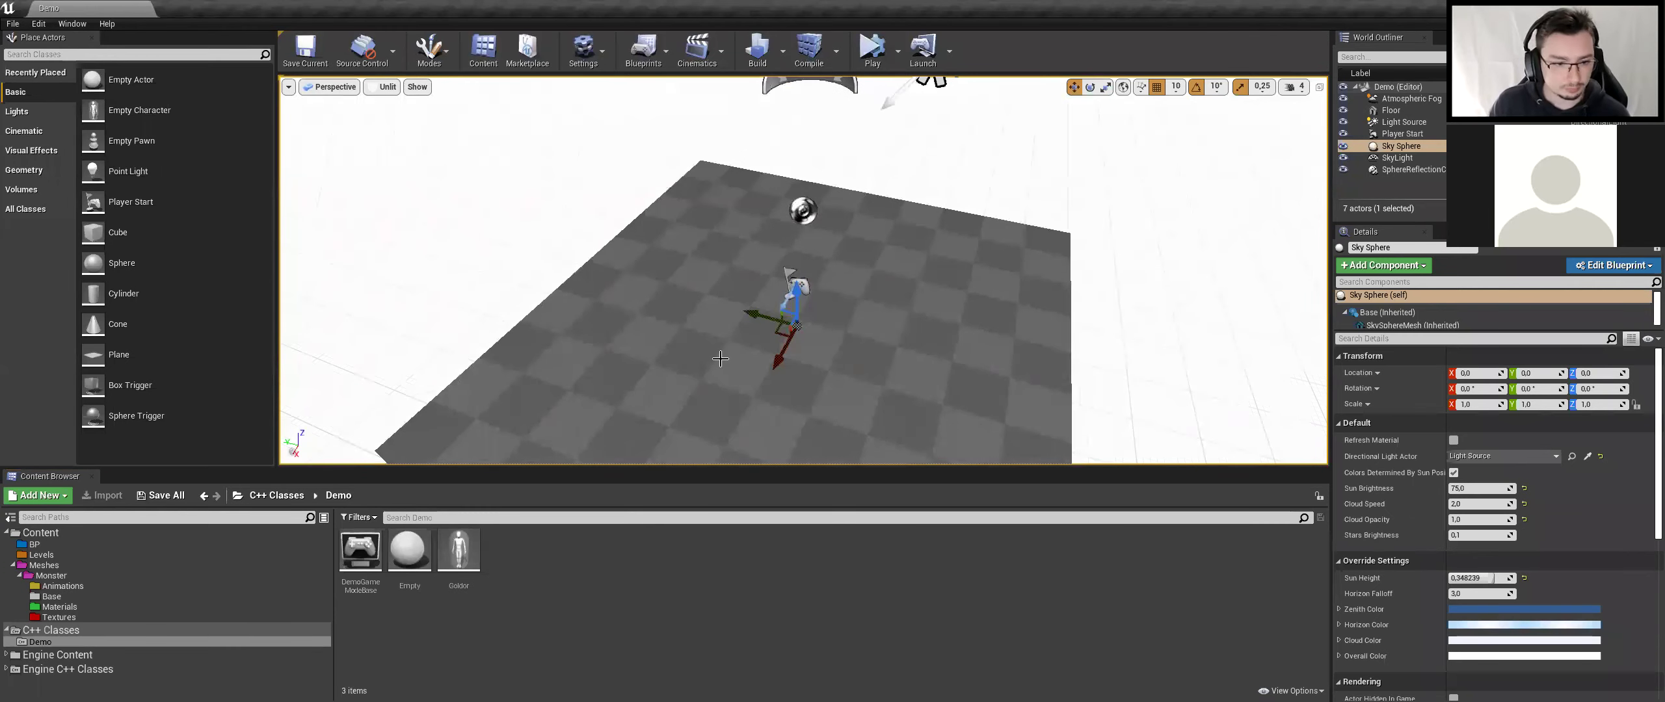
Drag the Goldor class into the level as Goldor1 and save the map
left_click_drag(459, 559, 714, 324)
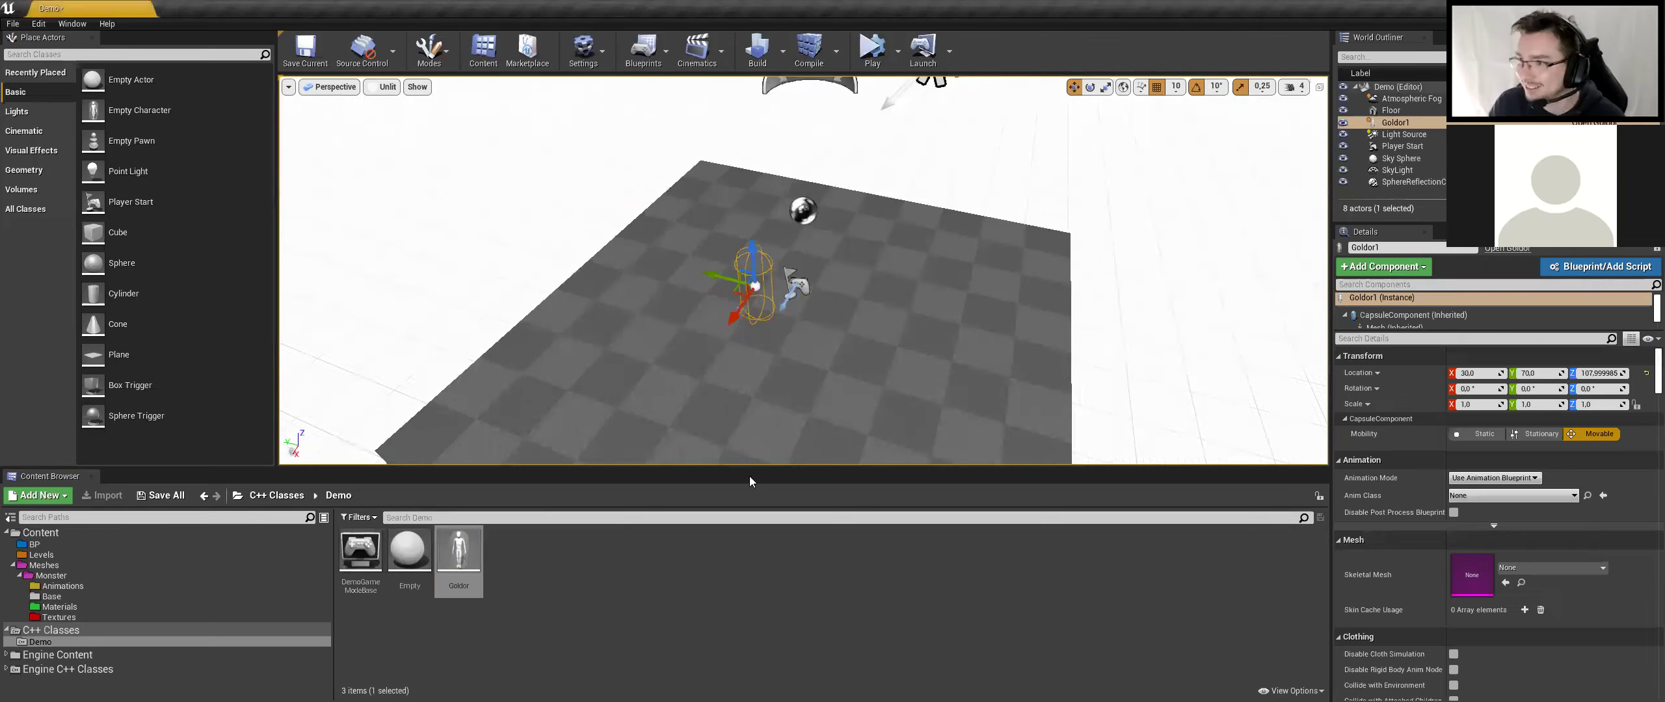
mouse_move(755, 318)
right_mouse_down()
mouse_move(755, 286)
mouse_move(845, 287)
right_mouse_up()
key("ctrl+s")
Focus the view on Goldor1 and add an empty Actor to the level
left_click(846, 391)
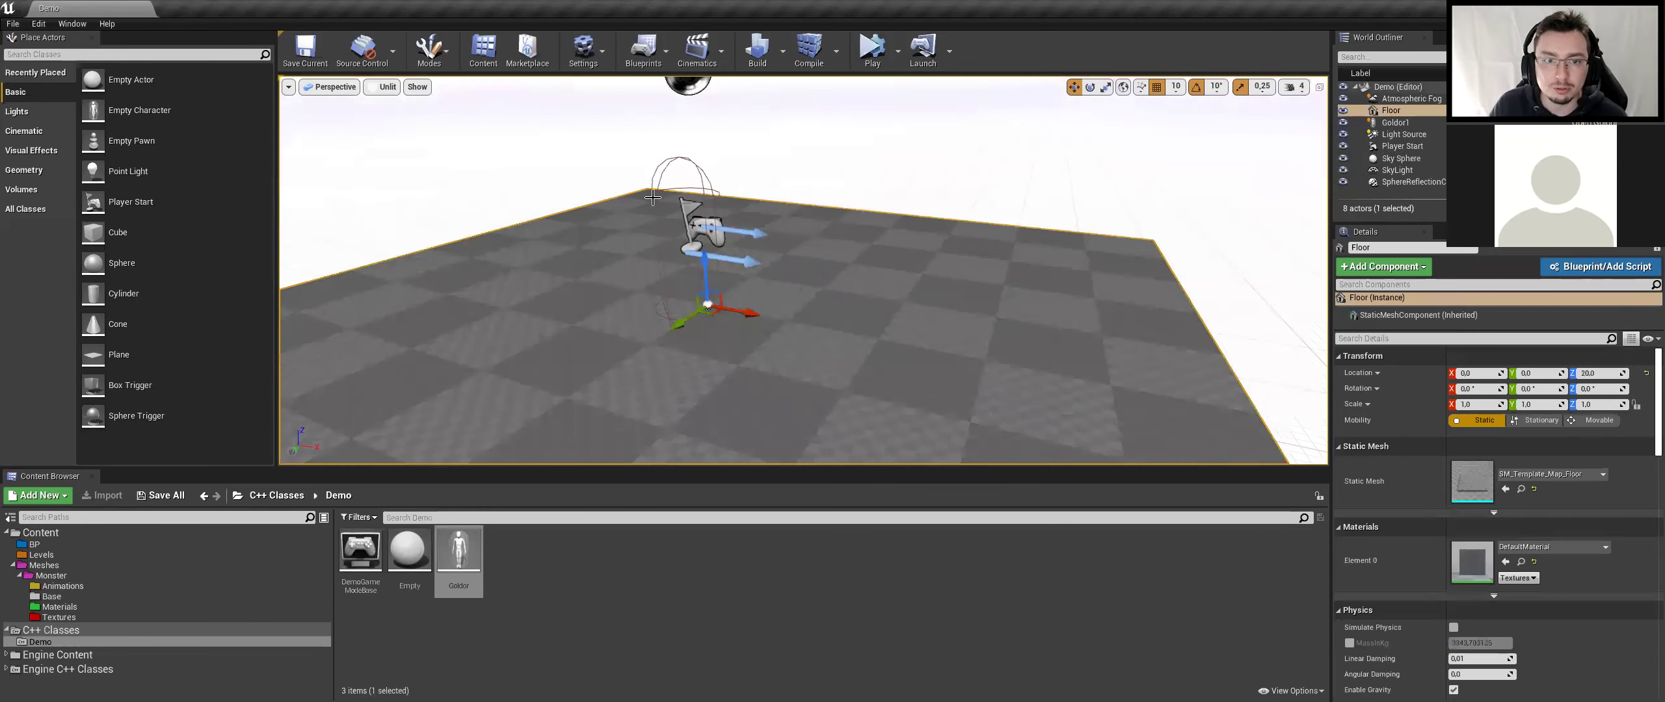
left_click(665, 174)
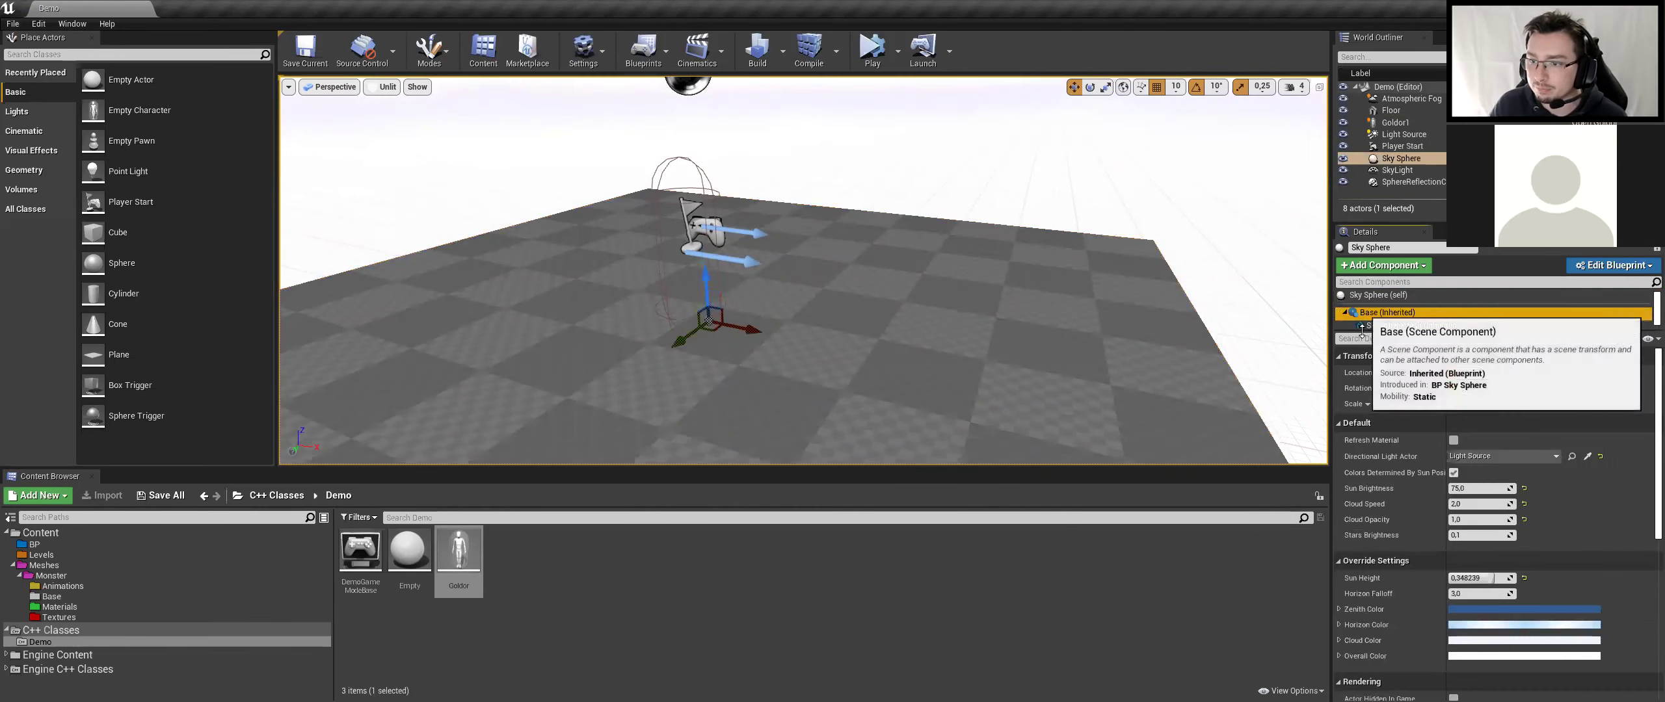
left_click(1395, 122)
key("f")
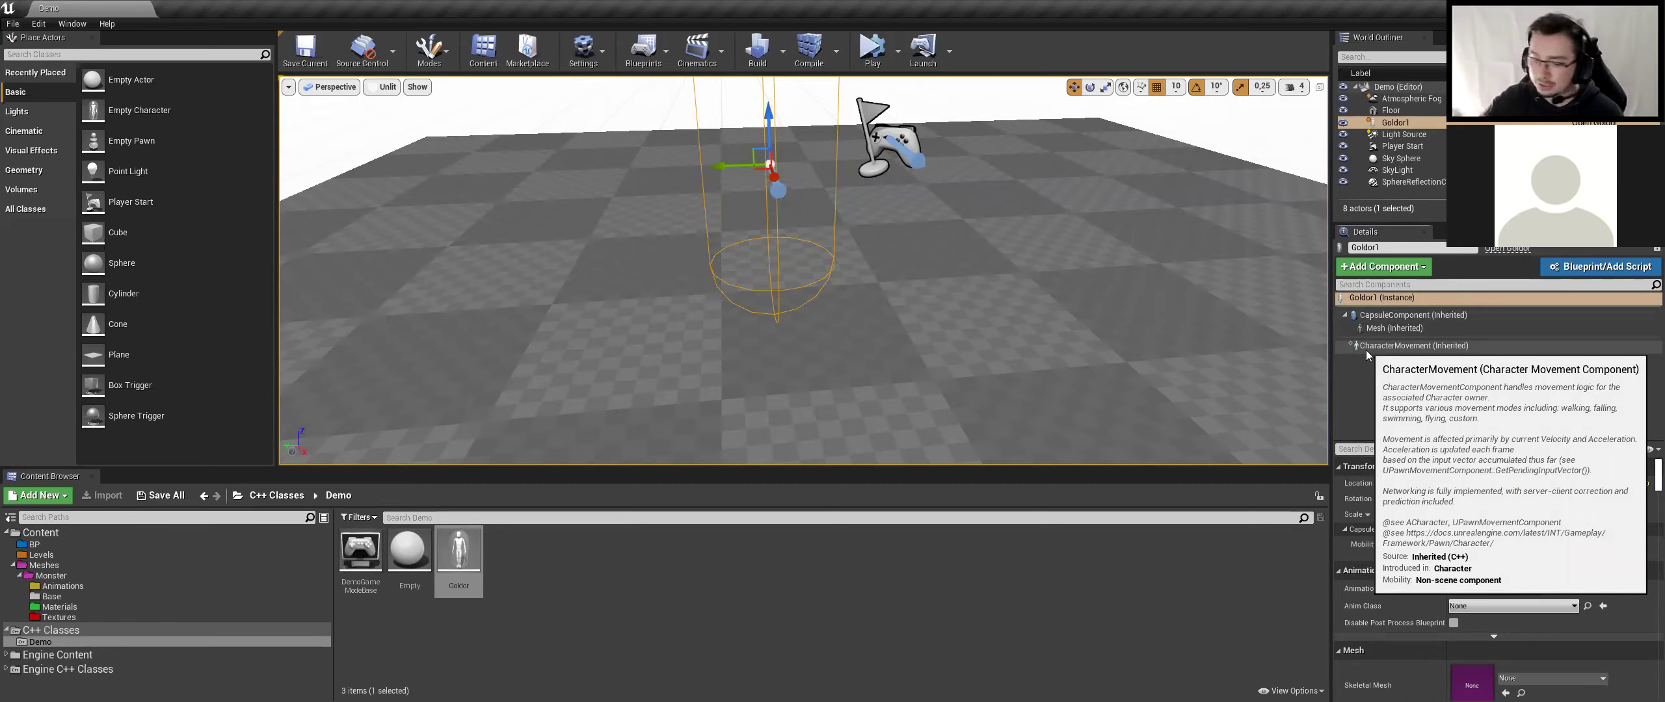
right_click_drag(1294, 312, 1105, 306)
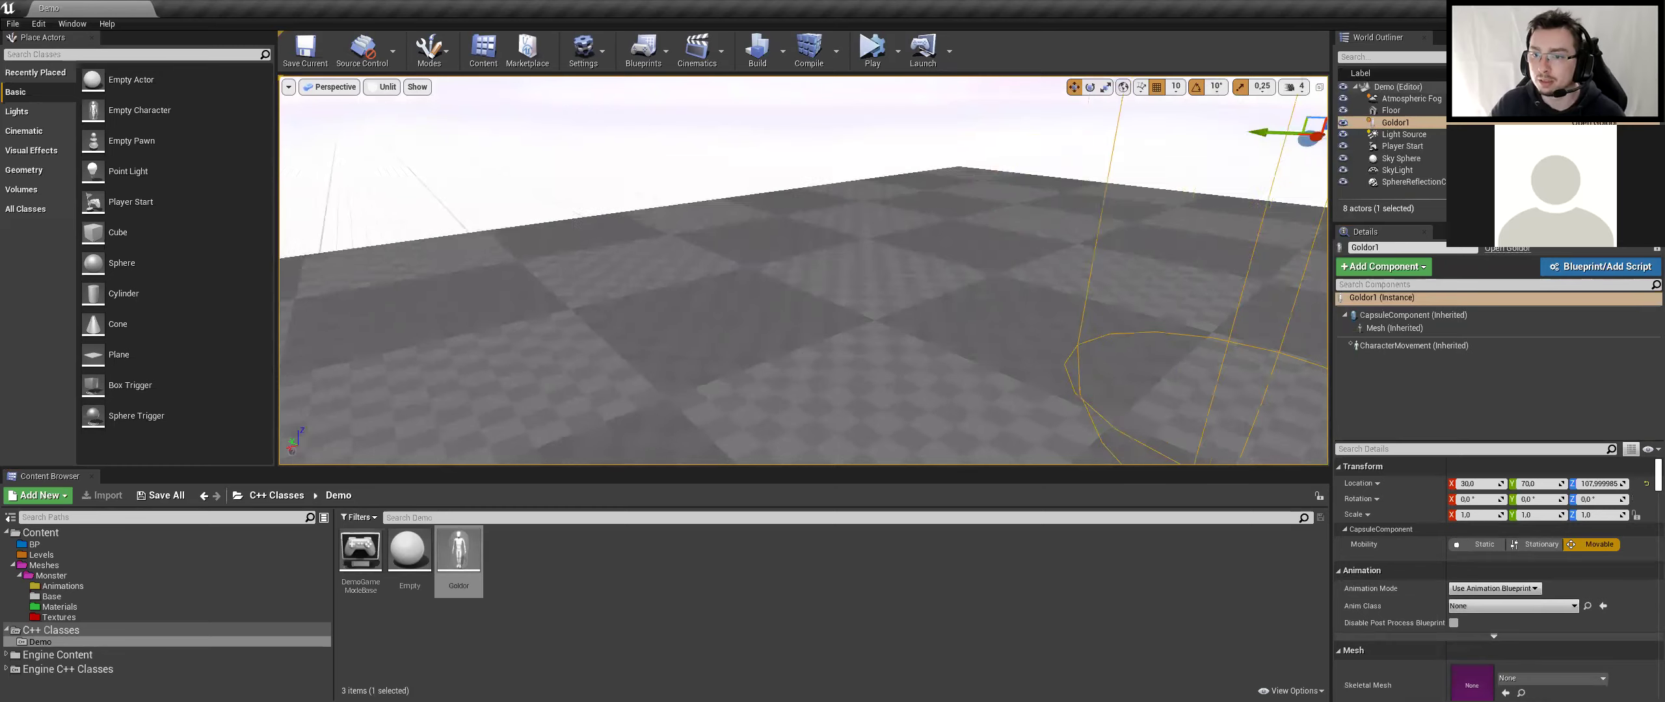
key("f")
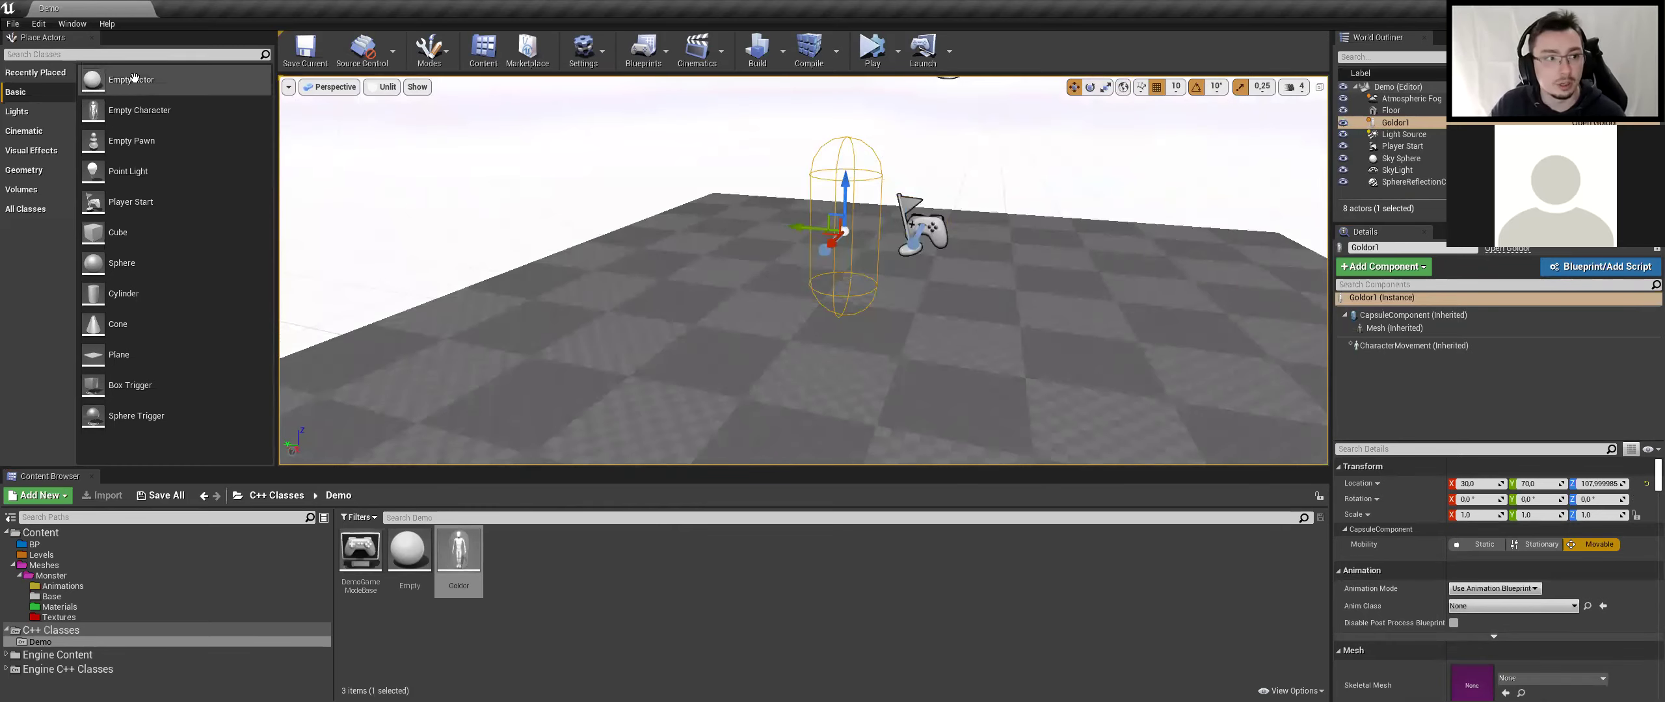
left_click_drag(337, 187, 550, 294)
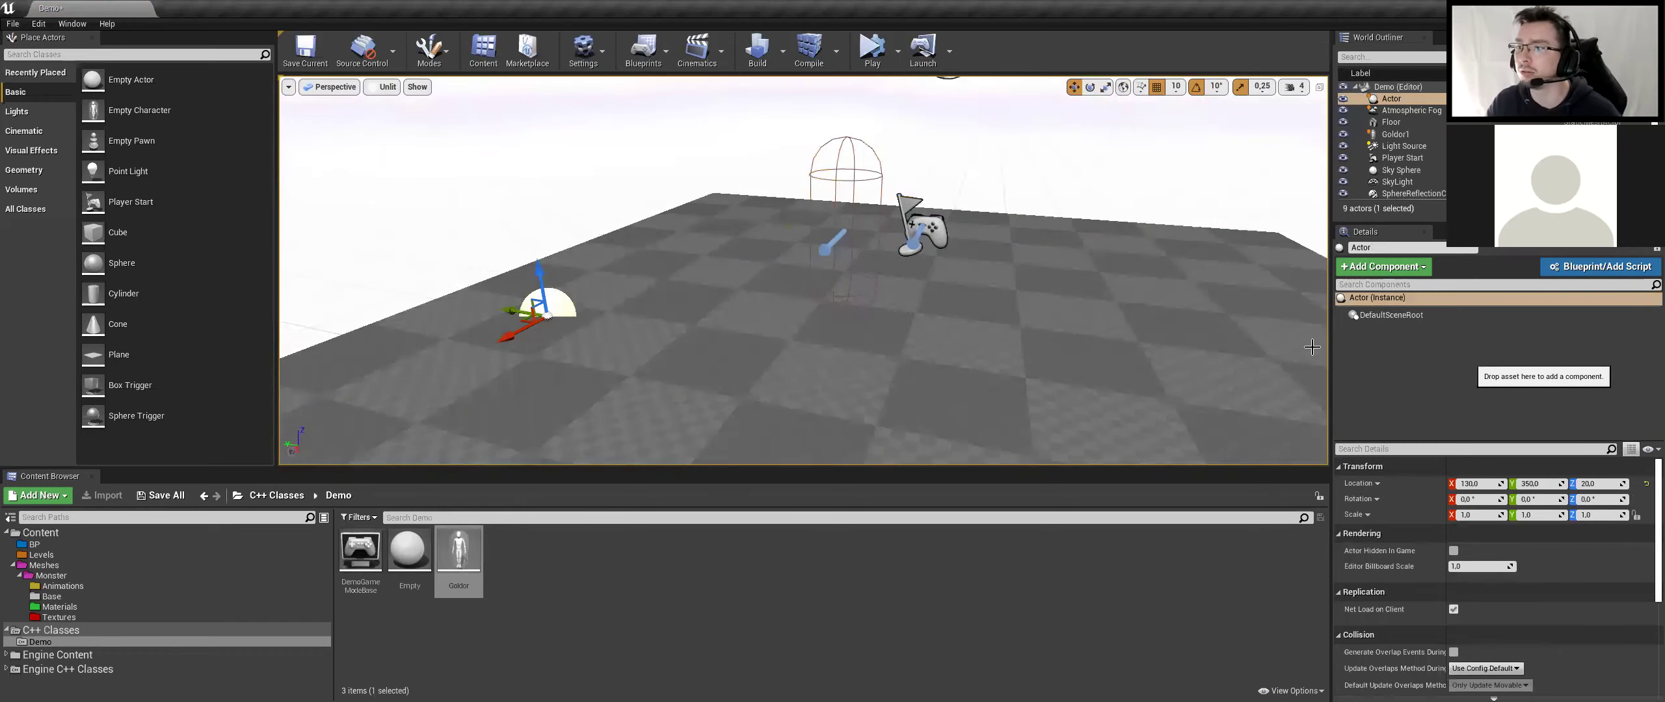
Delete the empty Actor and save the Demo level again
left_click(658, 286)
left_click(550, 303)
key("Delete")
left_click(616, 183)
key("ctrl+s")
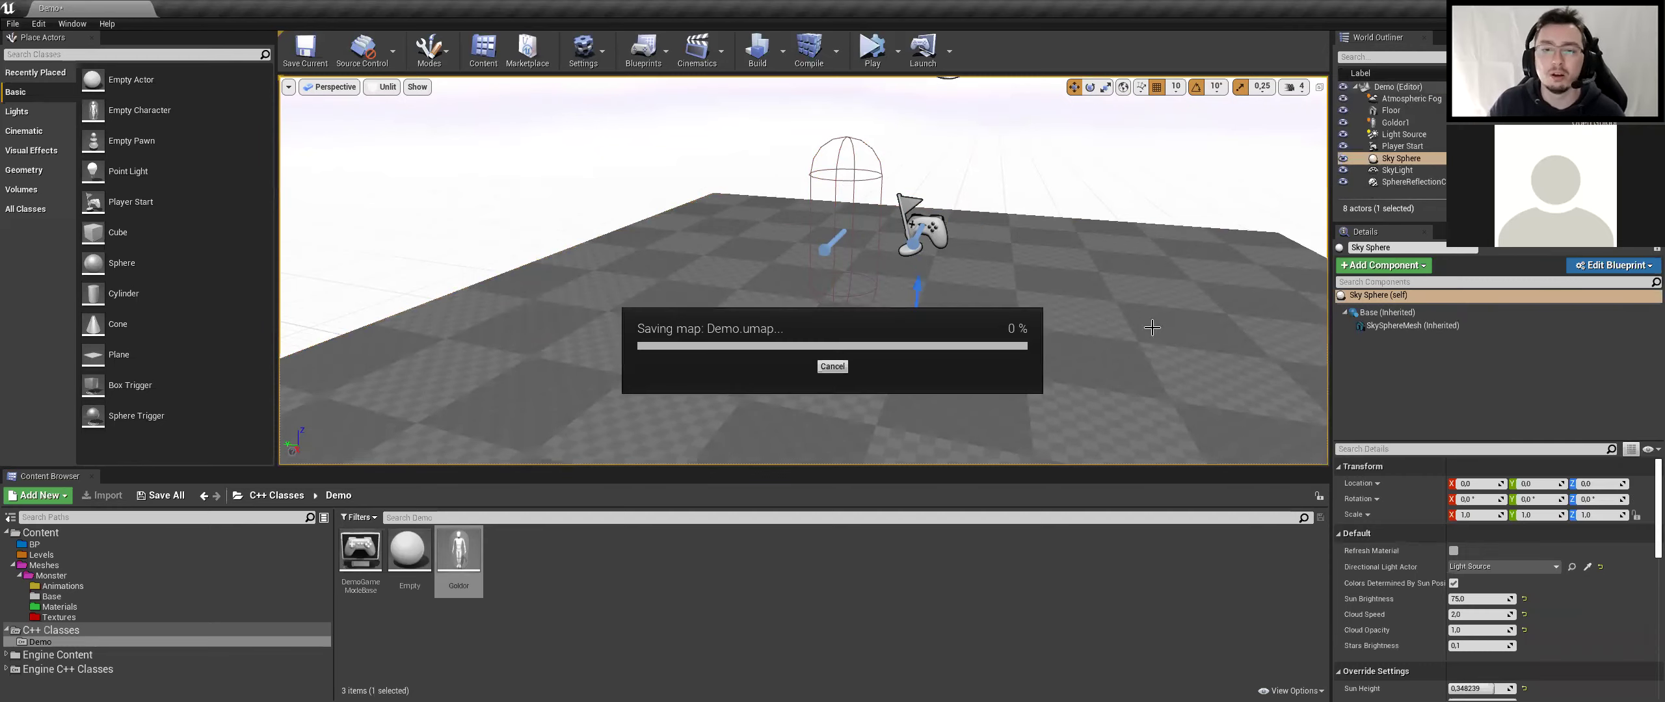
Move the view closer and select the Goldor1 character on the floor
left_click_drag(1152, 327, 1106, 305)
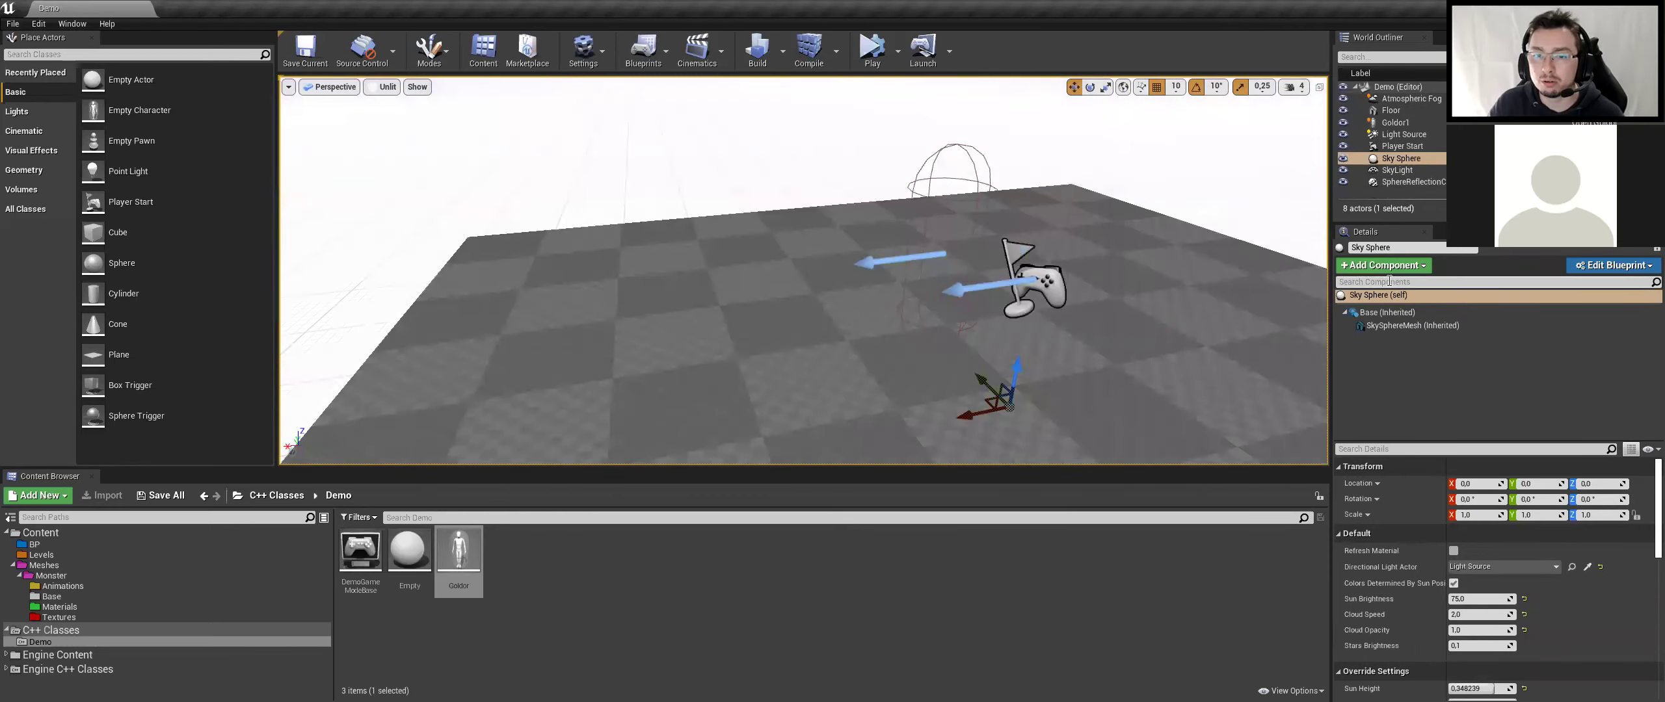
left_click(921, 257)
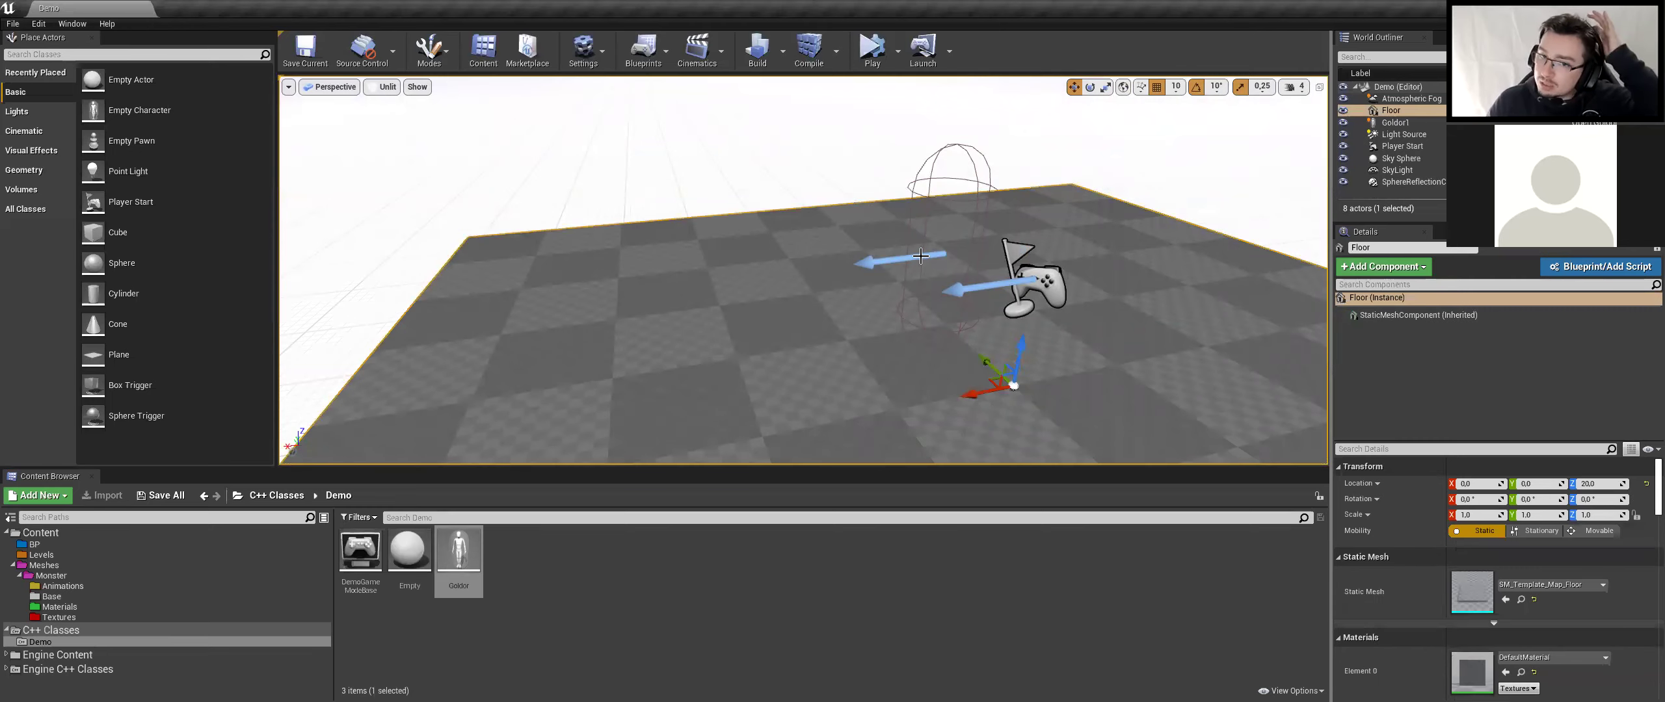
left_click(921, 256)
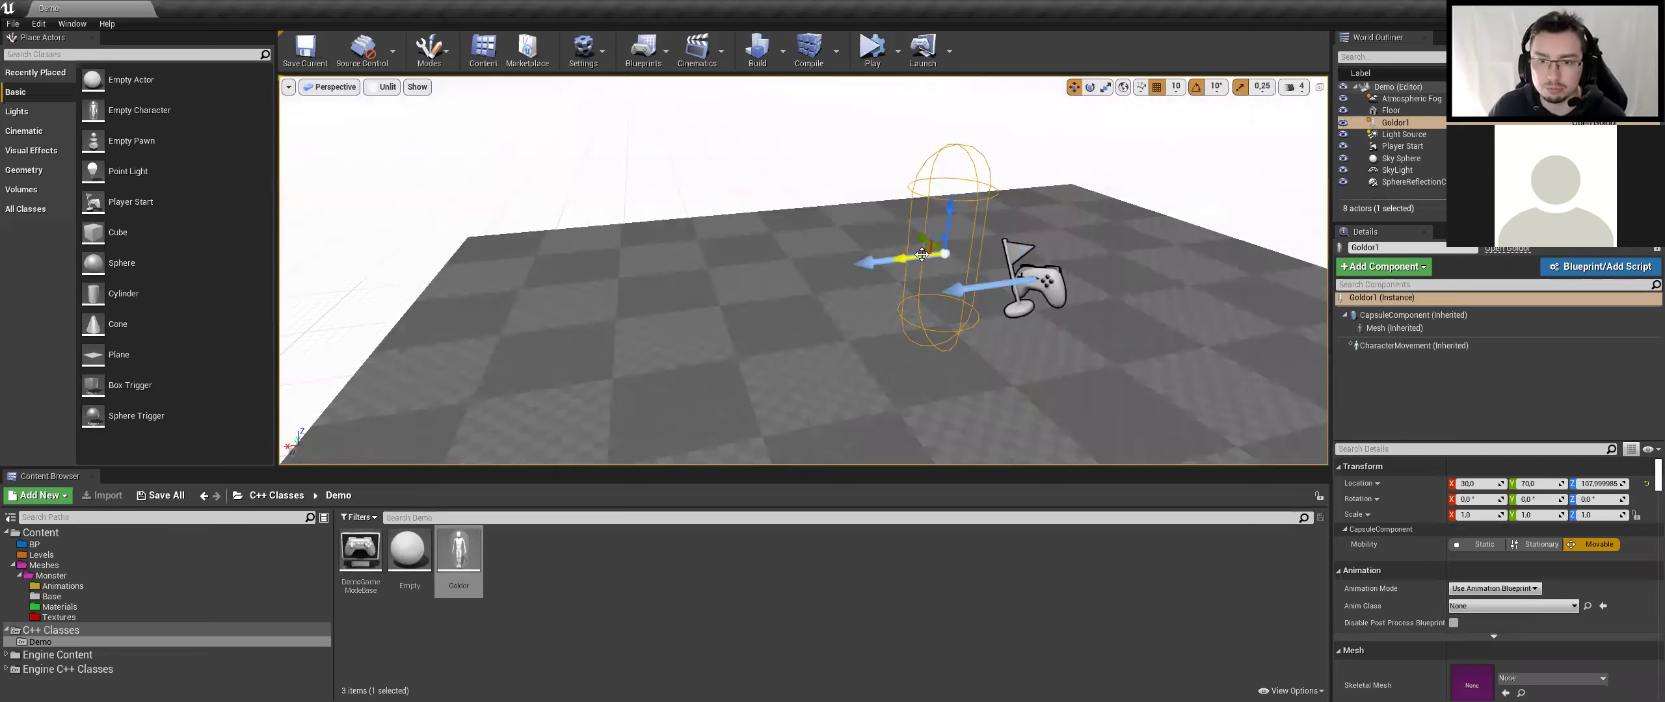
Create blueprint Goldor_BP in /Game/BP from Goldor1, with Goldor as parent class
left_click(1586, 276)
left_click(685, 337)
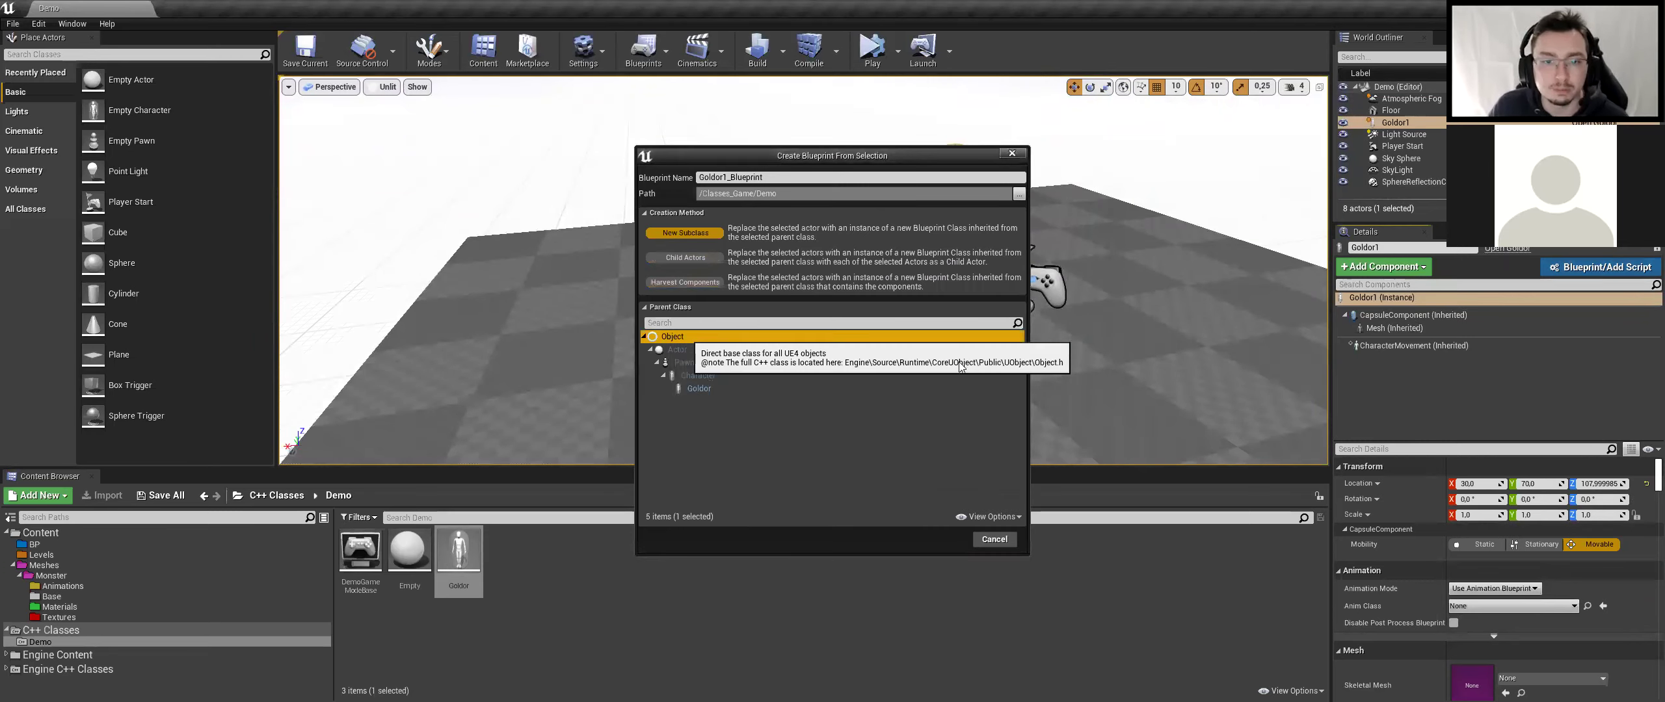
left_click(724, 179)
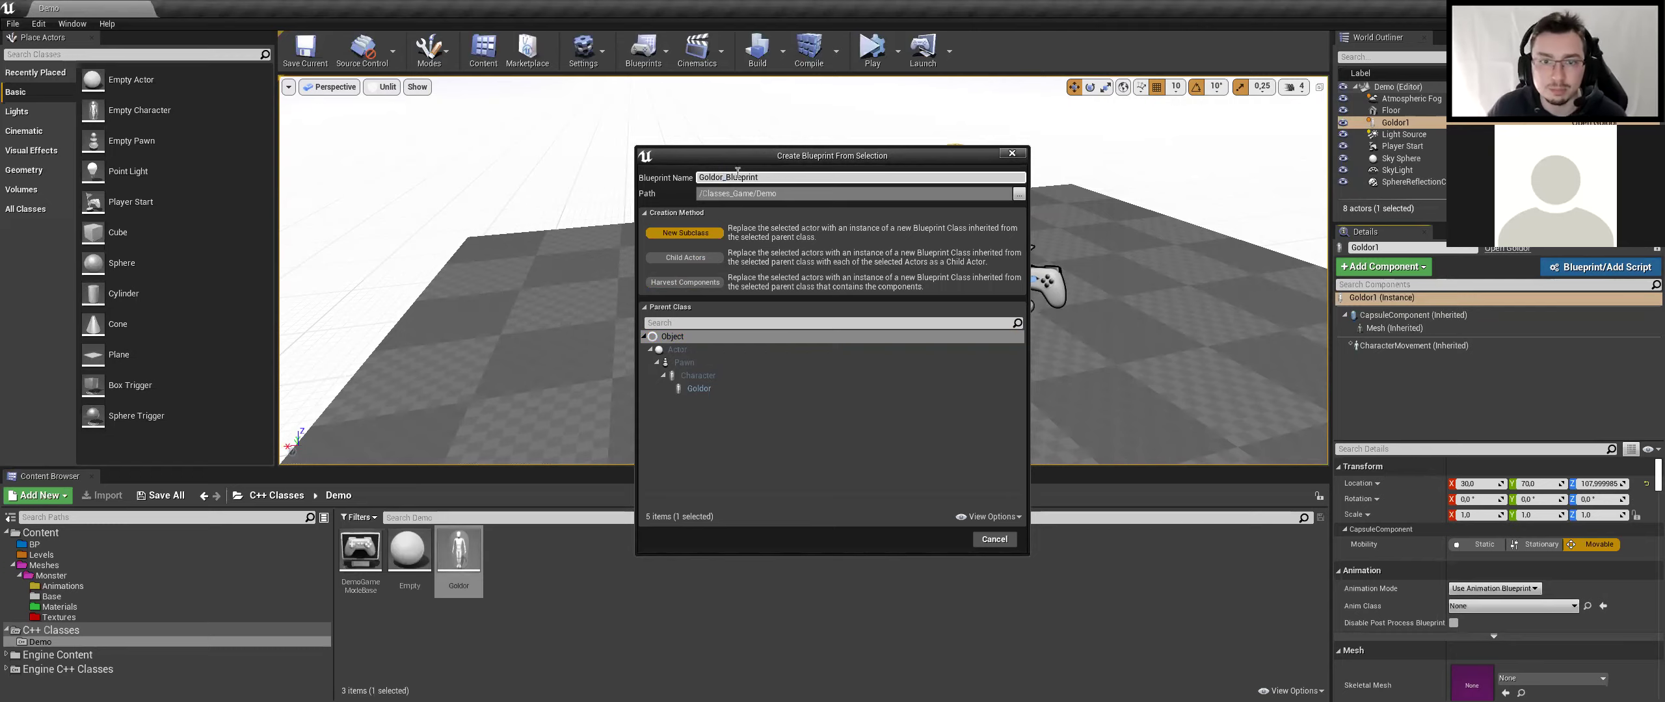
type("BP")
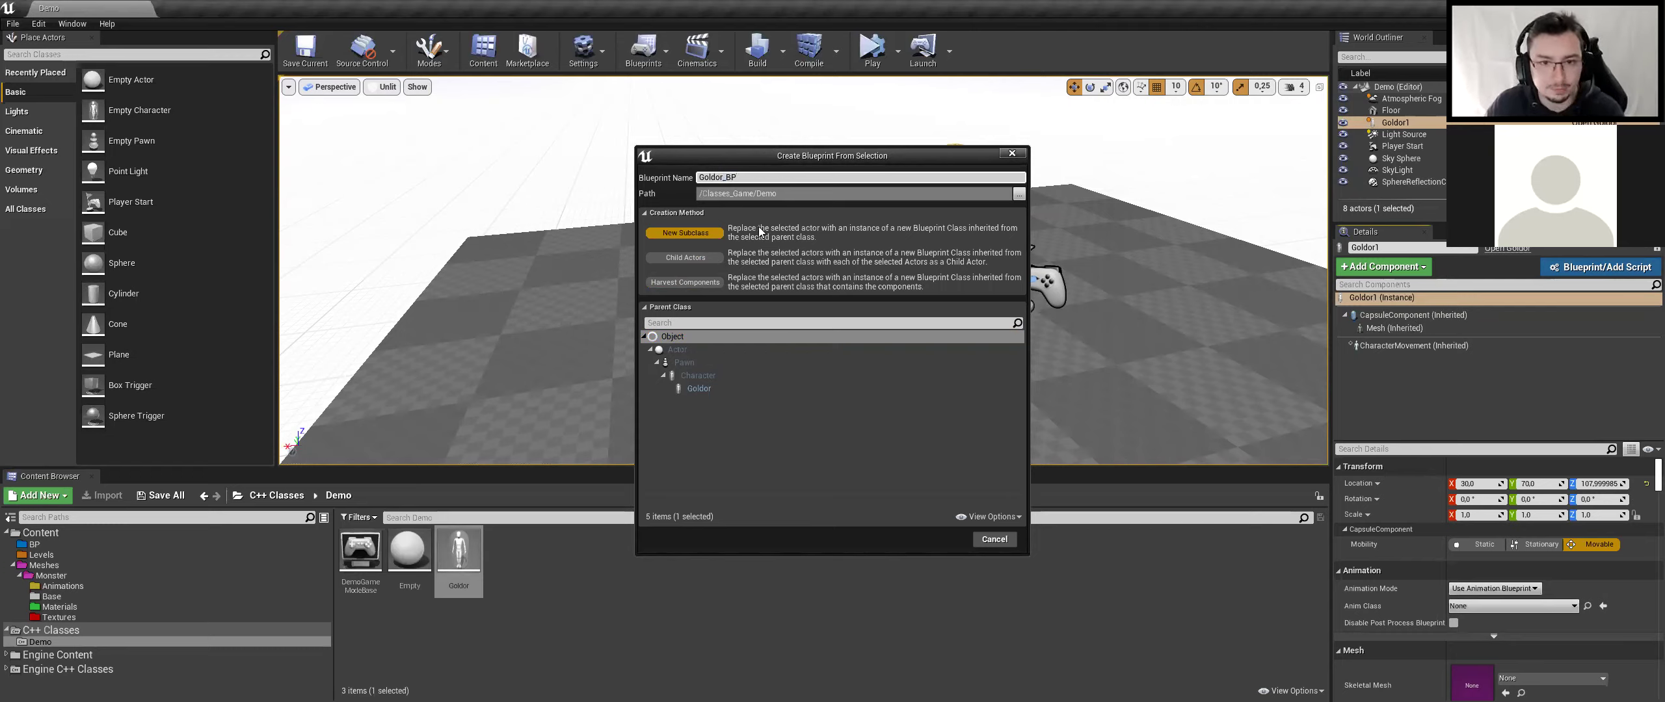
left_click(1018, 194)
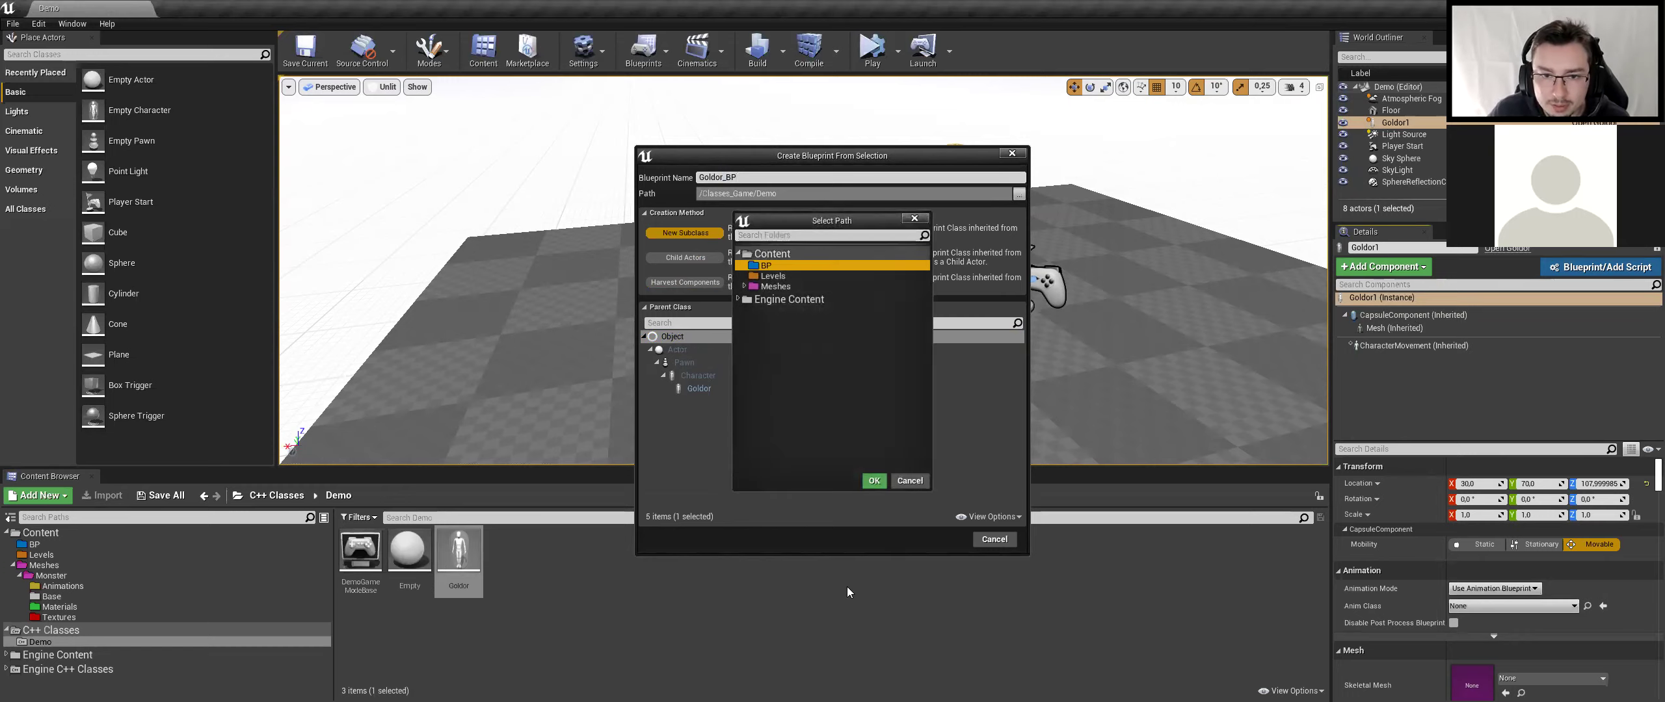
key("Return")
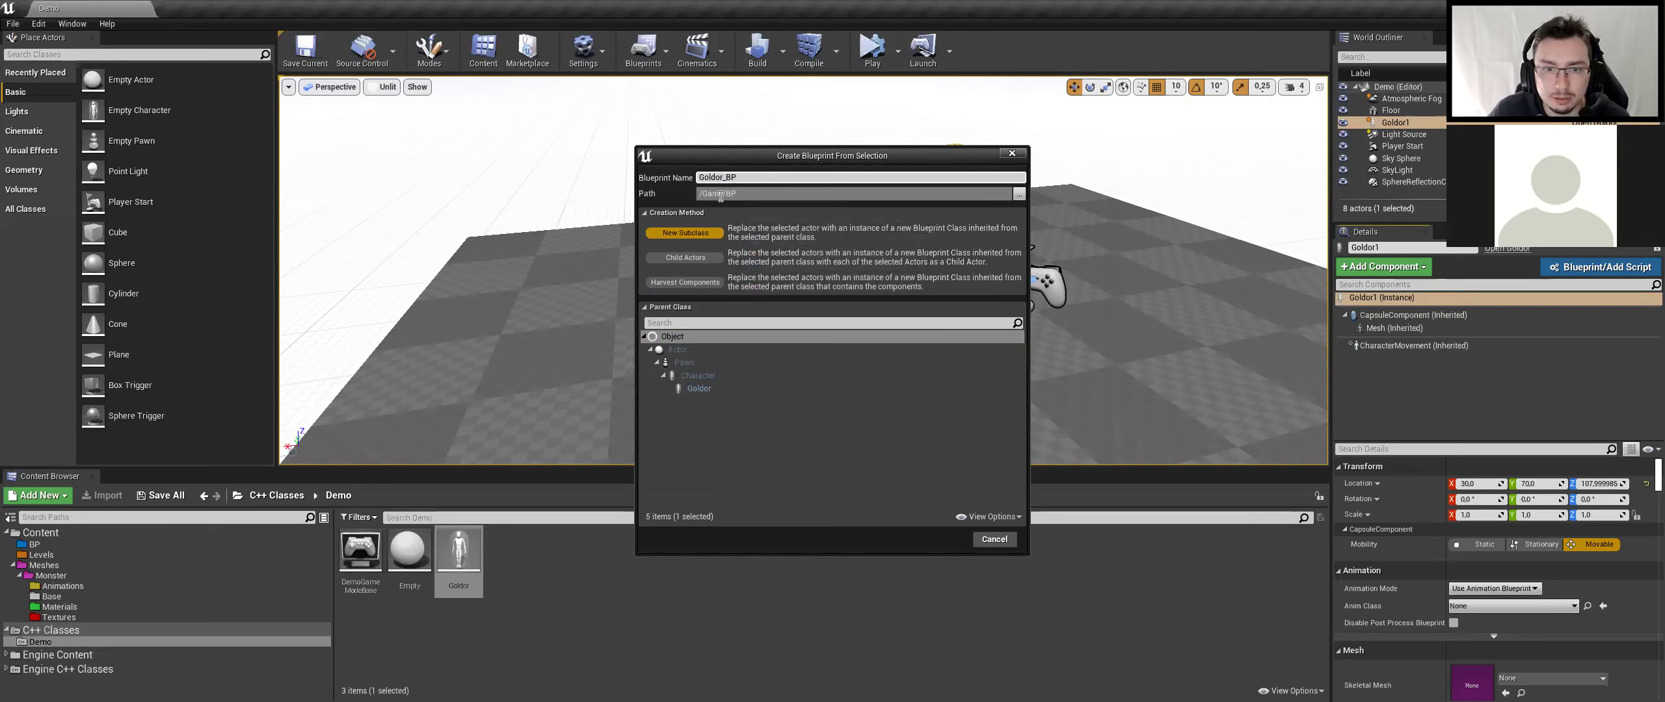
left_click(696, 376)
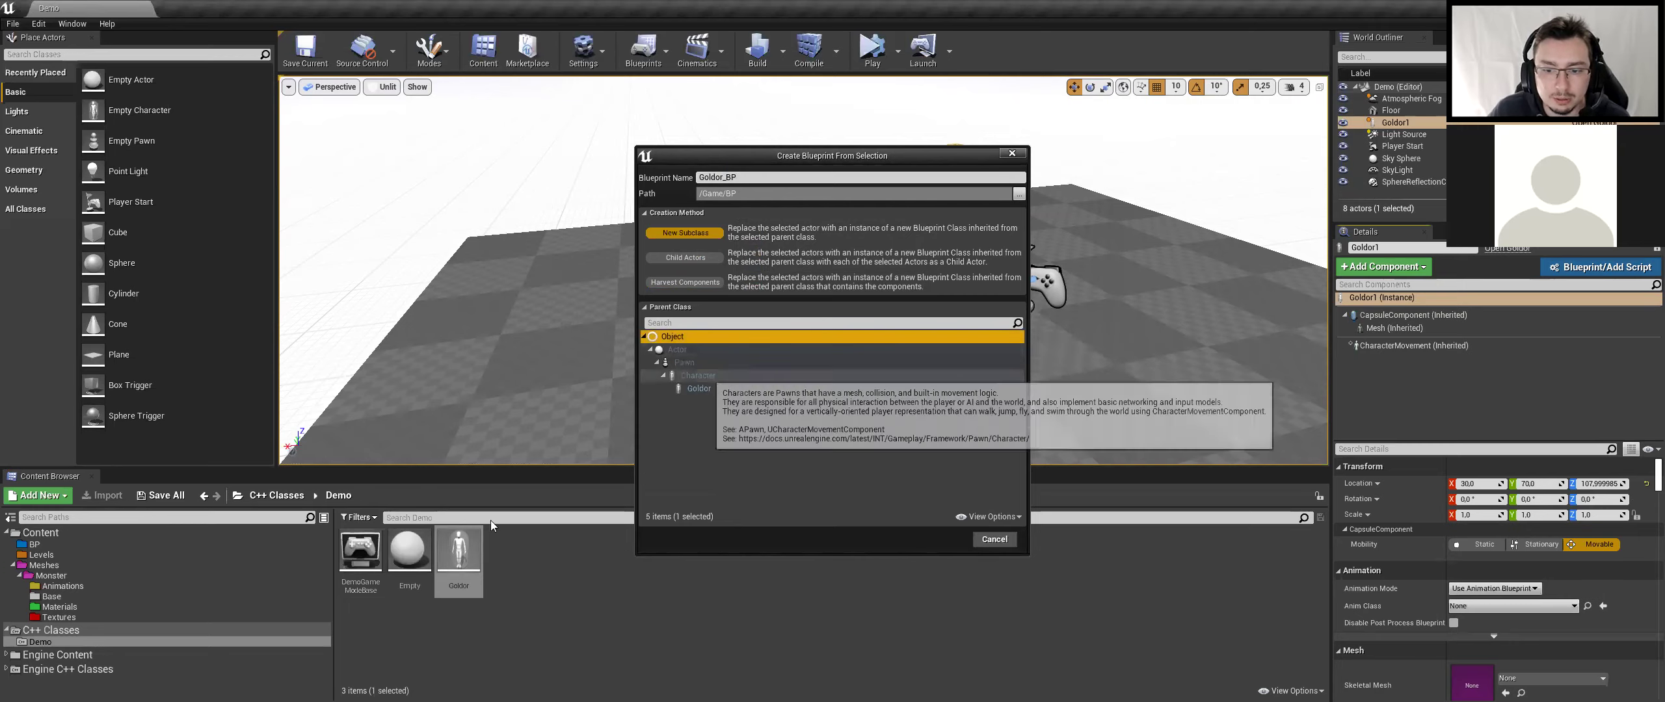
double_click(913, 388)
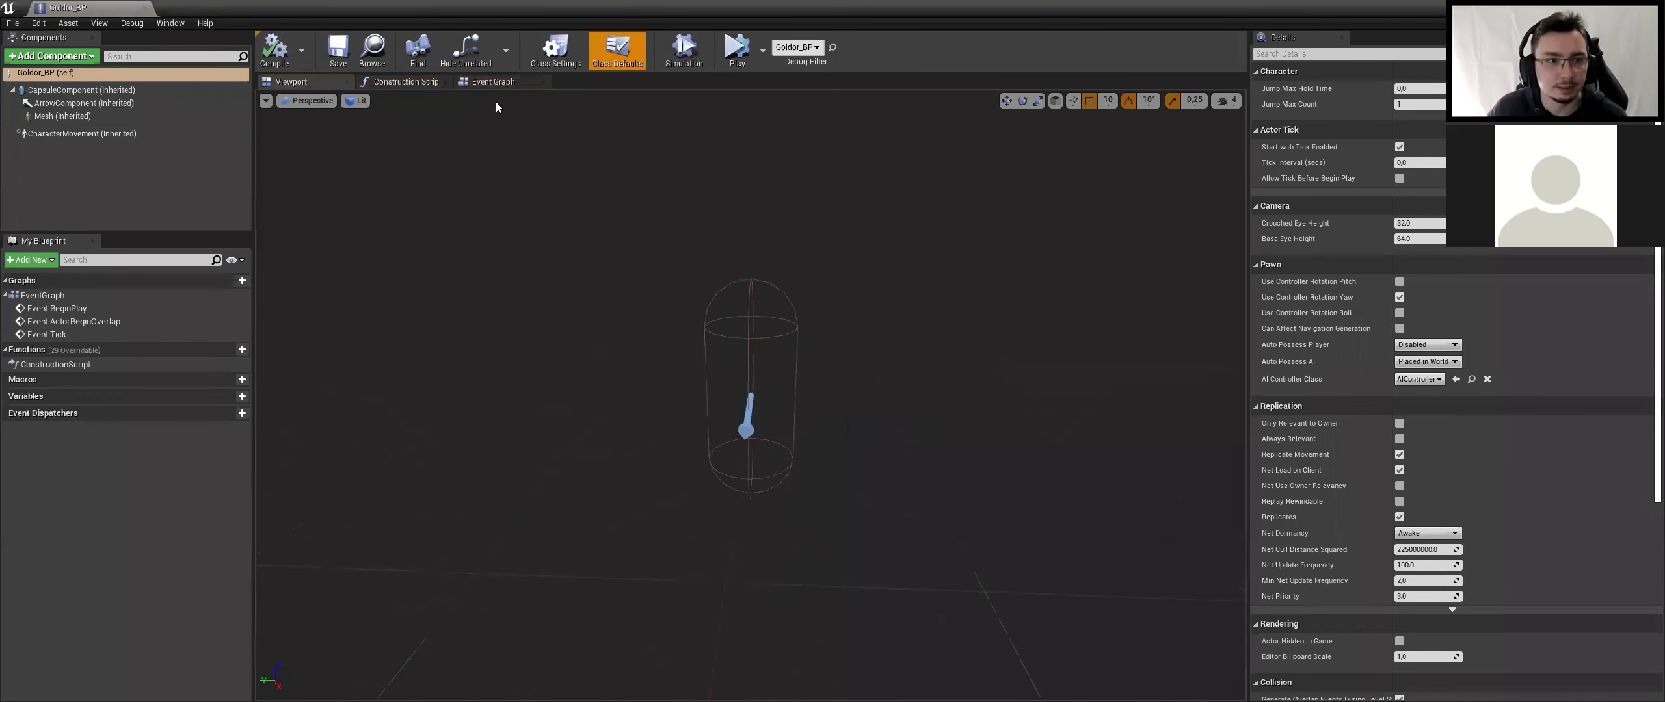
Set the inherited Mesh component's skeletal mesh to Base, undoing a wrong pick
left_click(490, 82)
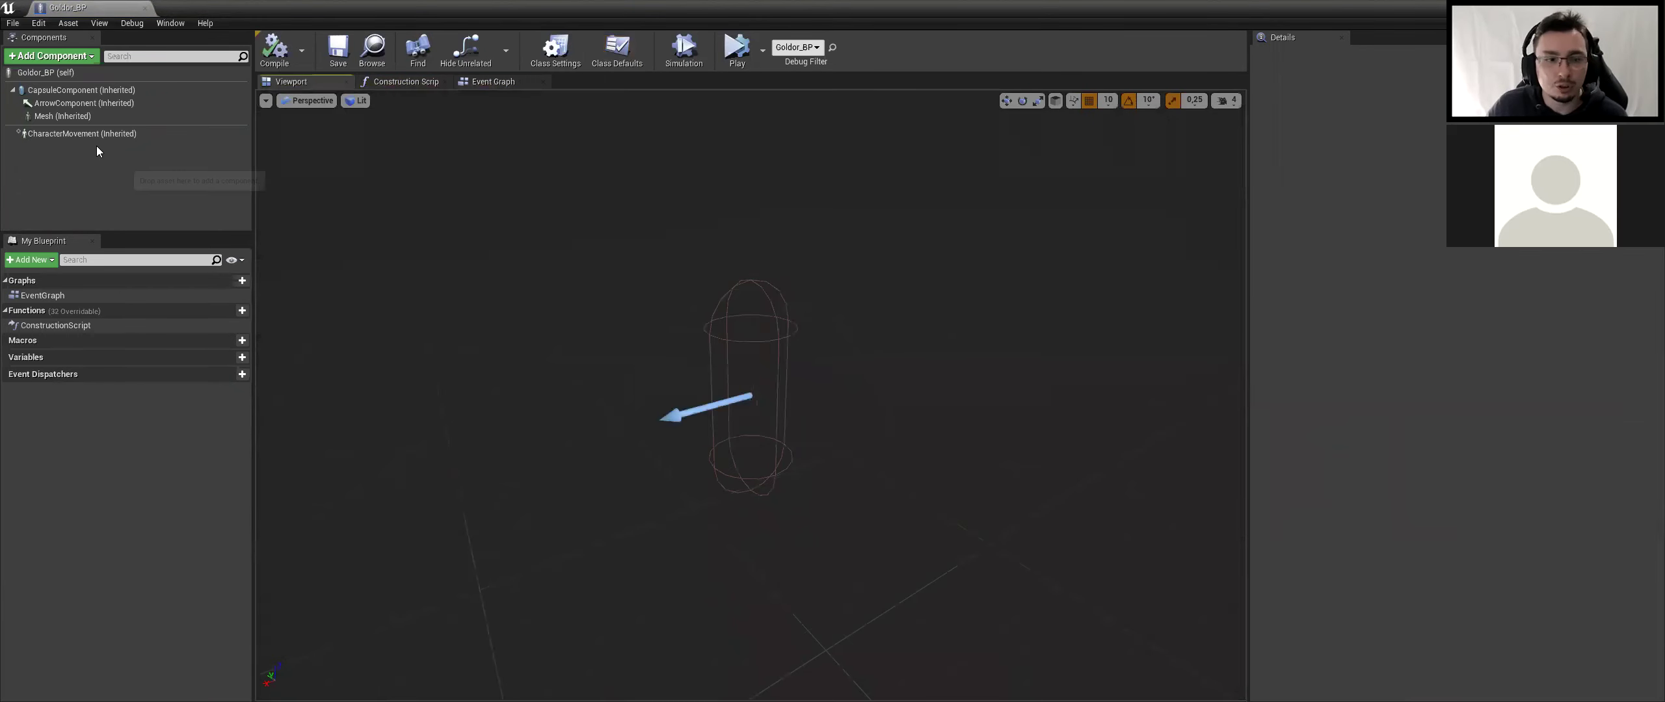
left_click(71, 117)
left_click(1518, 319)
left_click(1485, 431)
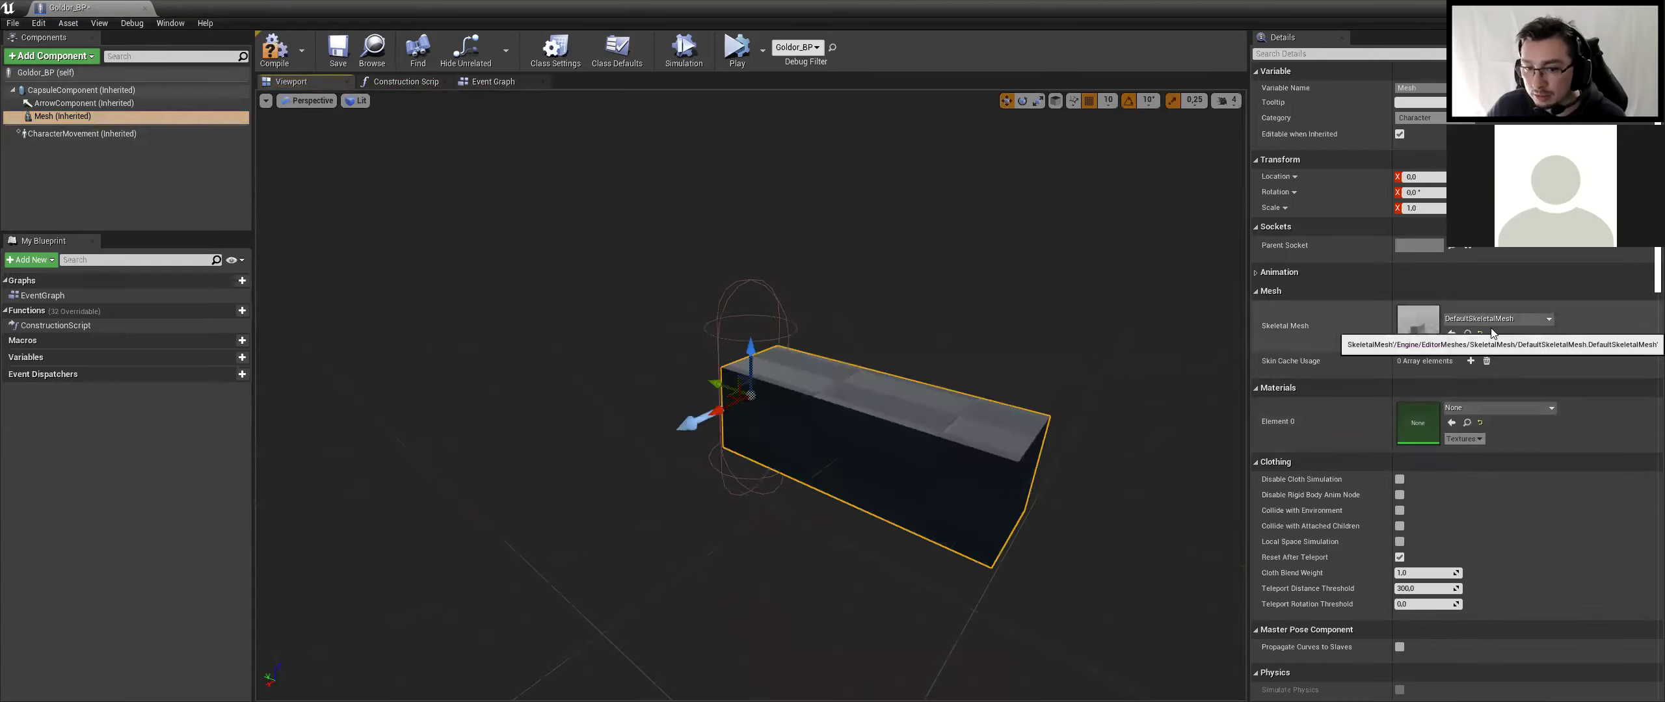
key("ctrl+z")
left_click(83, 103)
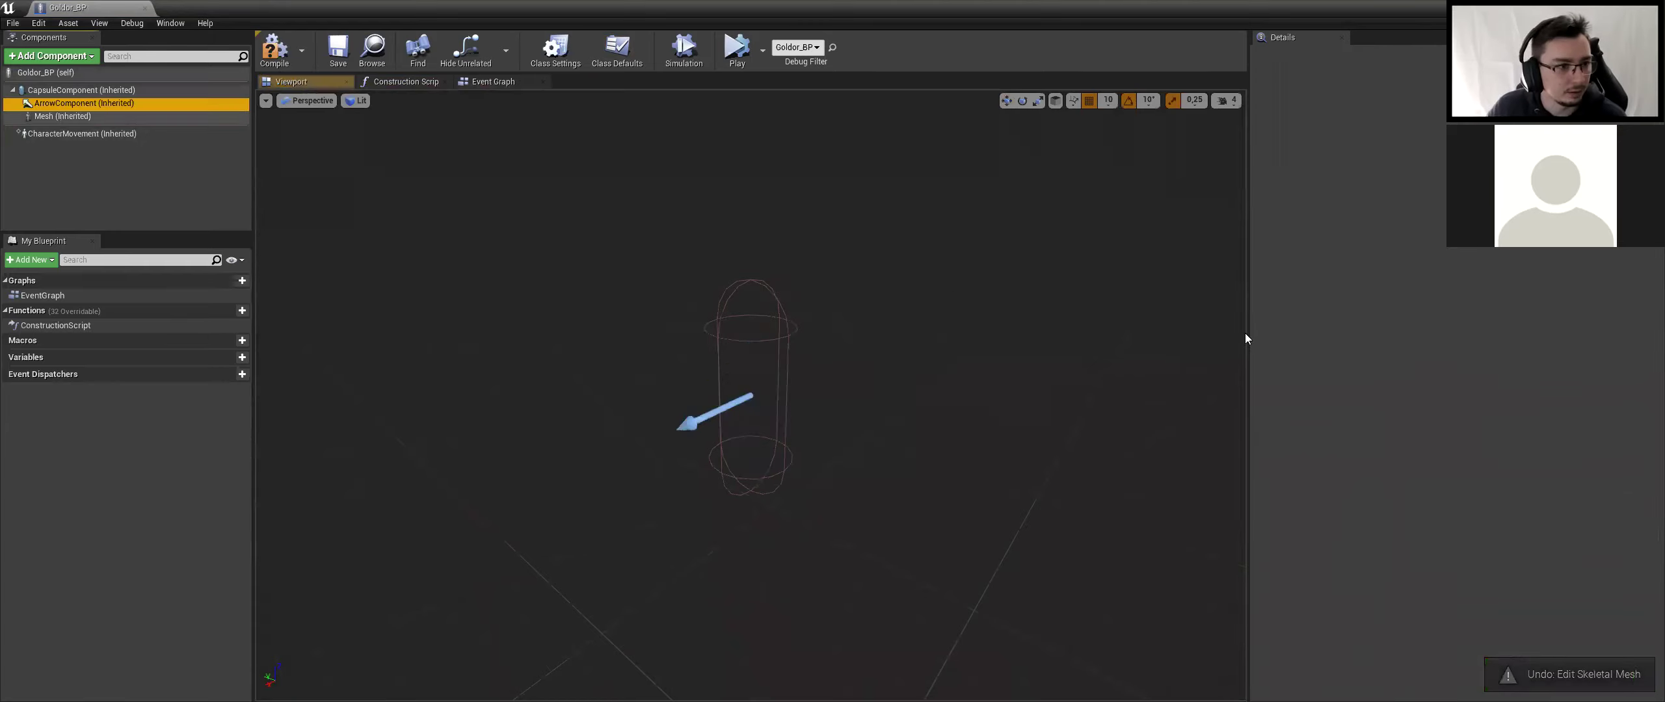
key("Down")
left_click(1496, 319)
left_click(1489, 419)
Rotate the monster mesh -90 degrees in yaw to face front and save the blueprint
left_click_drag(752, 394, 751, 440)
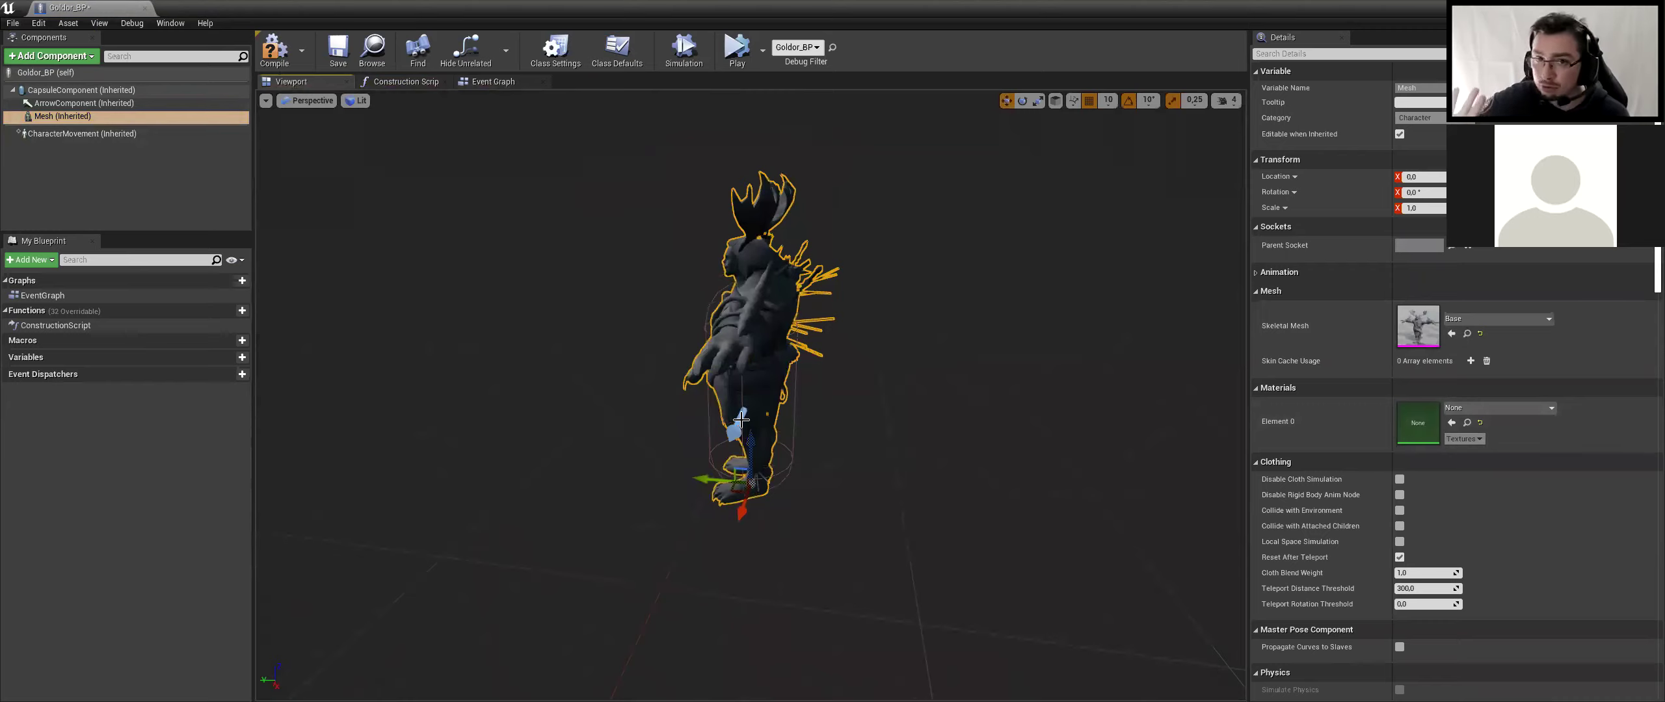
key("e")
left_click_drag(814, 508, 833, 494)
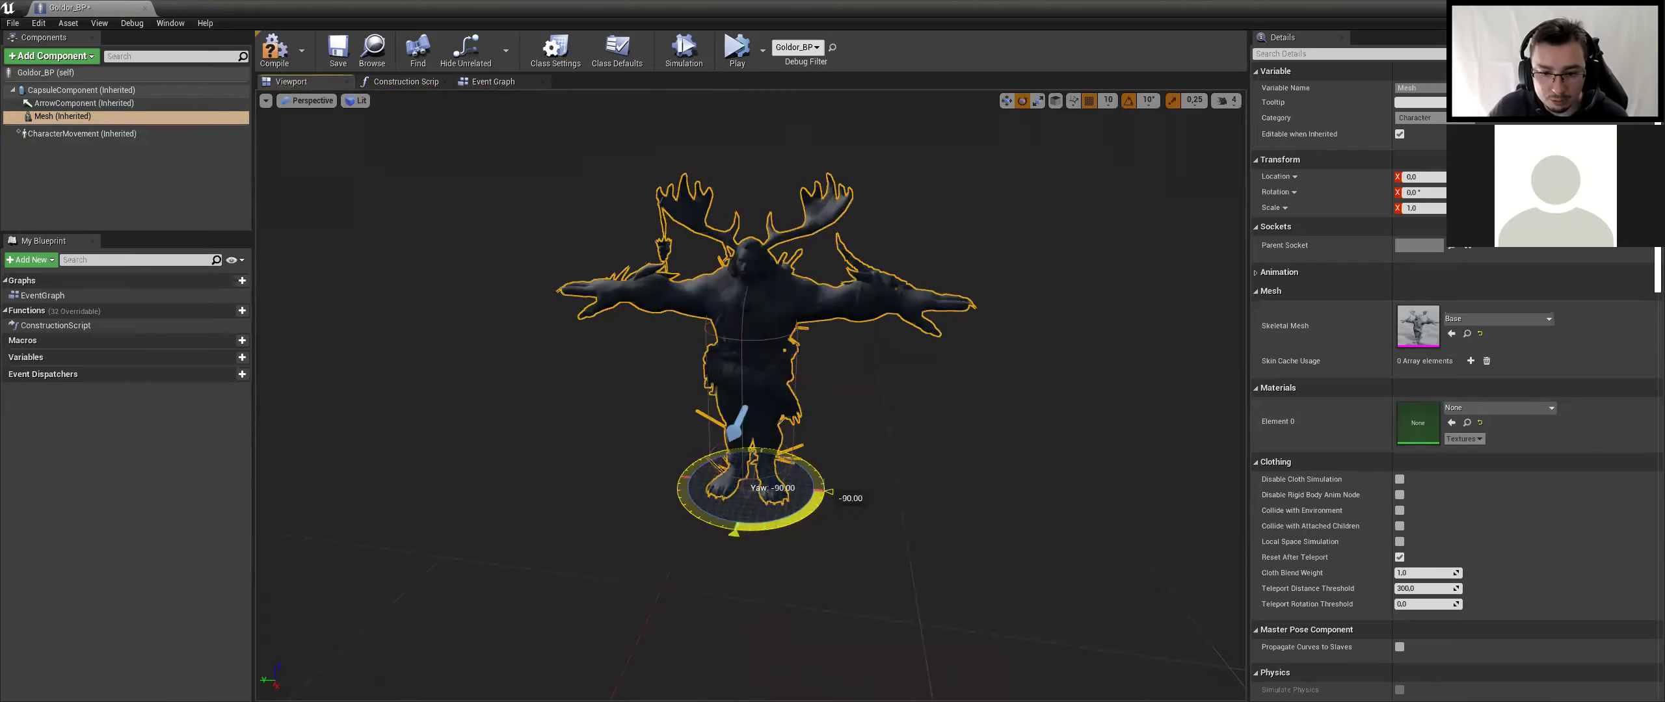
key("ctrl+s")
Search the mesh's material slot list for '_inst' materials, then dismiss the list
left_click(1487, 407)
type("_inst")
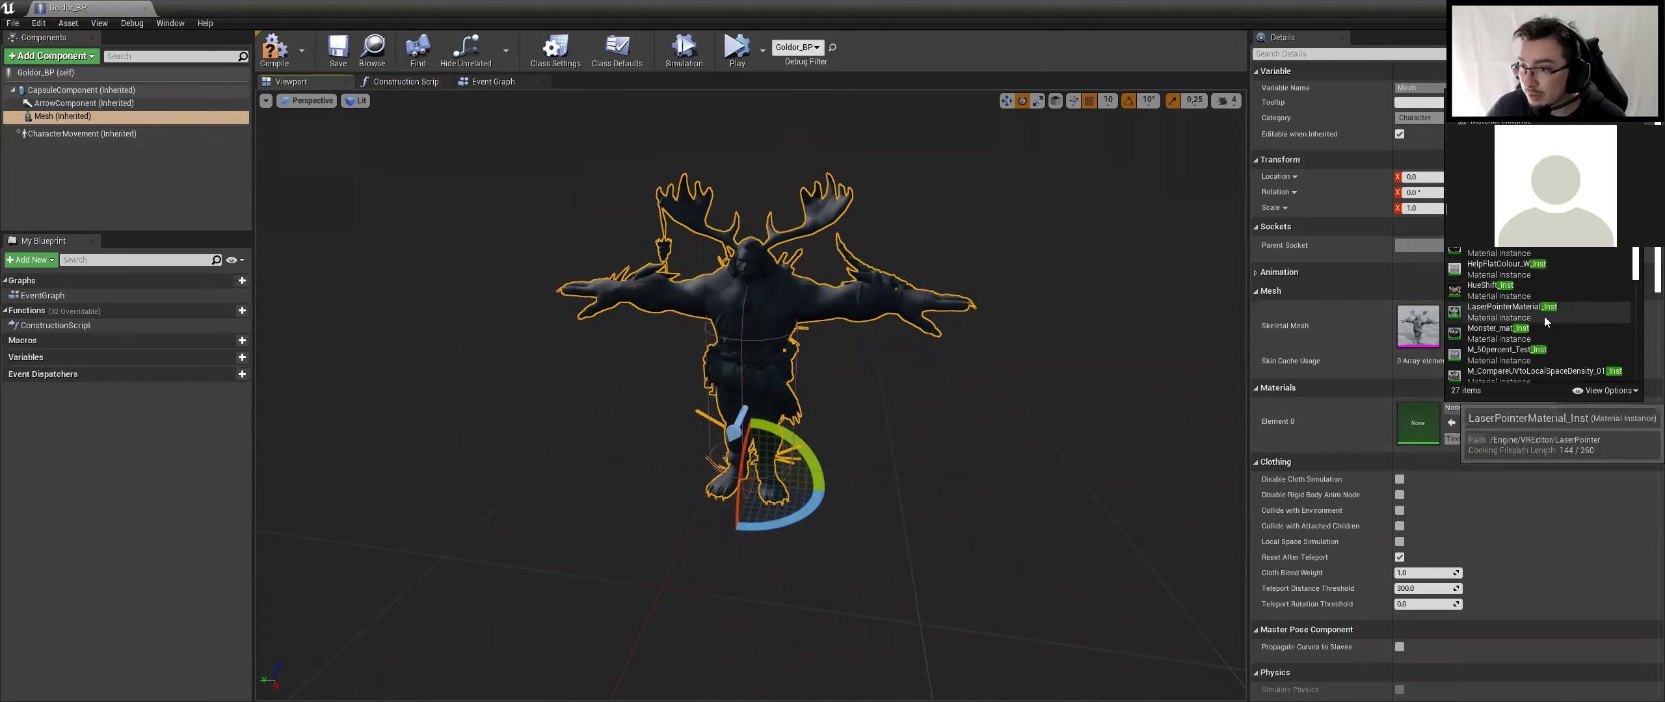
scroll(1544, 316, "down", 2)
scroll(1544, 316, "down", 2)
scroll(1544, 316, "down", 1)
scroll(1543, 319, "down", 2)
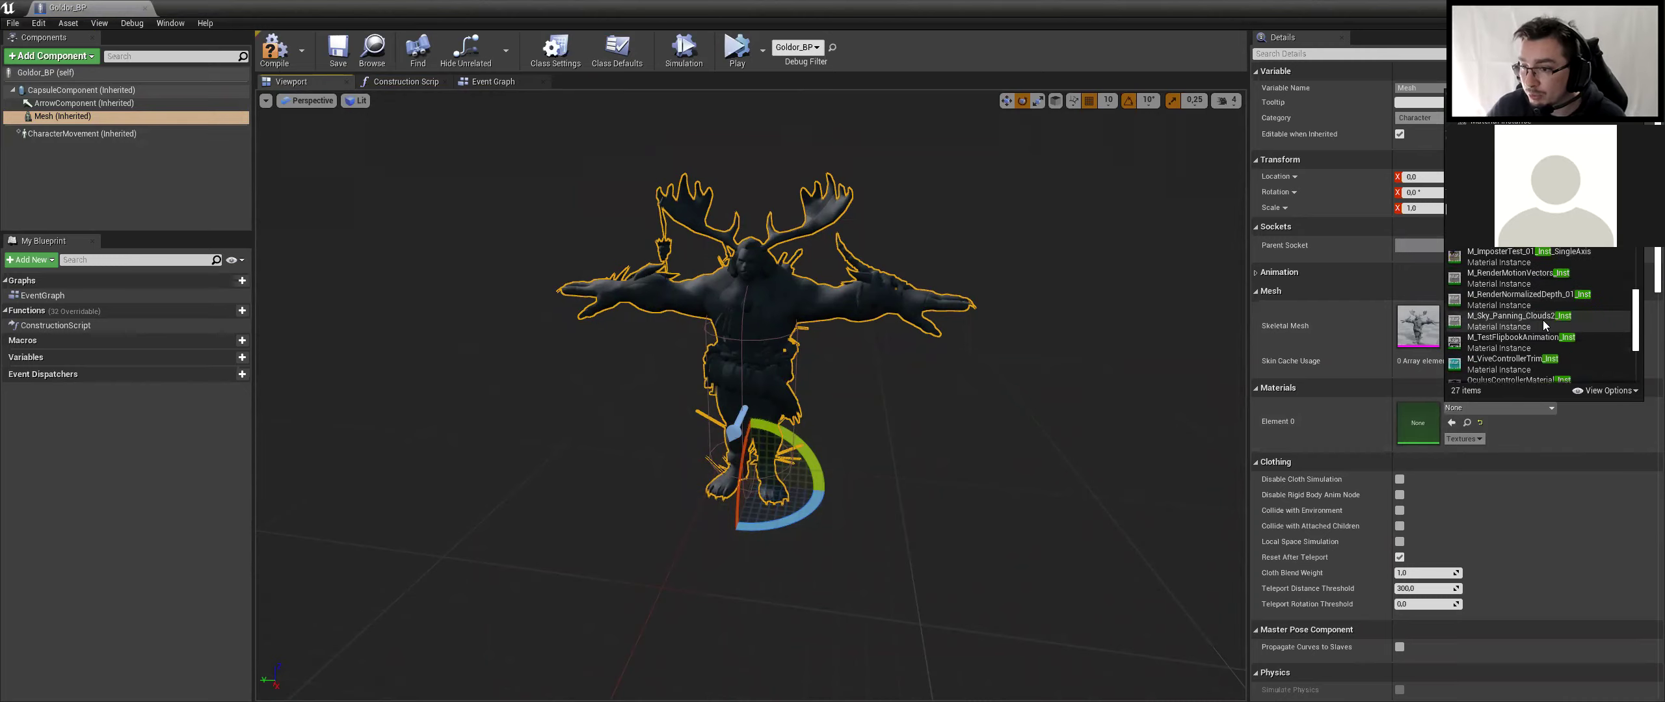
left_click(589, 130)
left_click(589, 130)
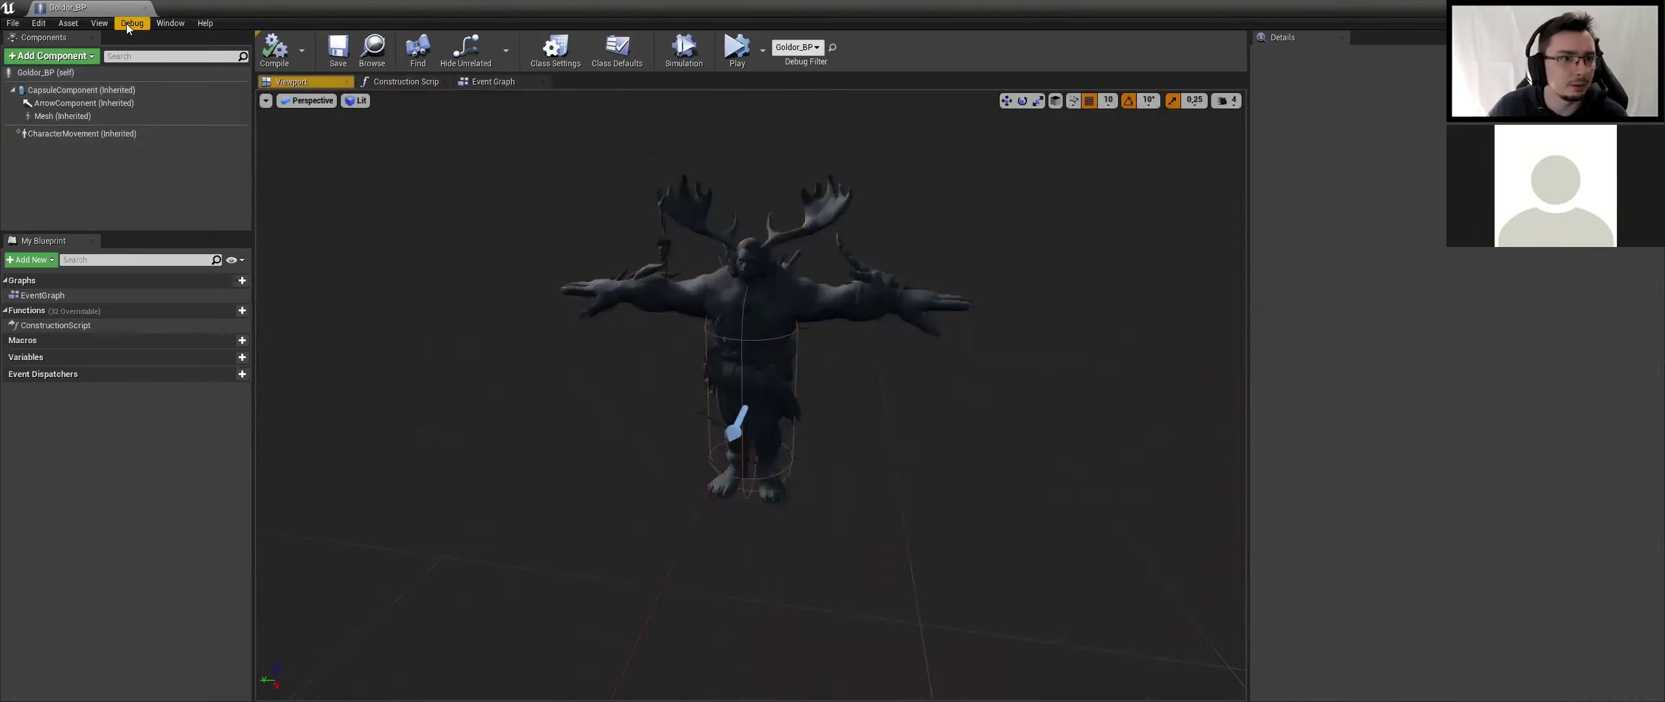
Drag Monster_mat_Inst from Meshes/Monster/Materials into the monster mesh's Element 0 material slot
key("alt+Tab")
left_click(81, 607)
mouse_move(409, 550)
left_mouse_down()
mouse_move(187, 5)
mouse_move(726, 457)
left_mouse_up()
left_click(761, 410)
left_click(78, 8)
mouse_move(409, 549)
left_mouse_down()
mouse_move(167, 5)
mouse_move(1418, 423)
left_mouse_up()
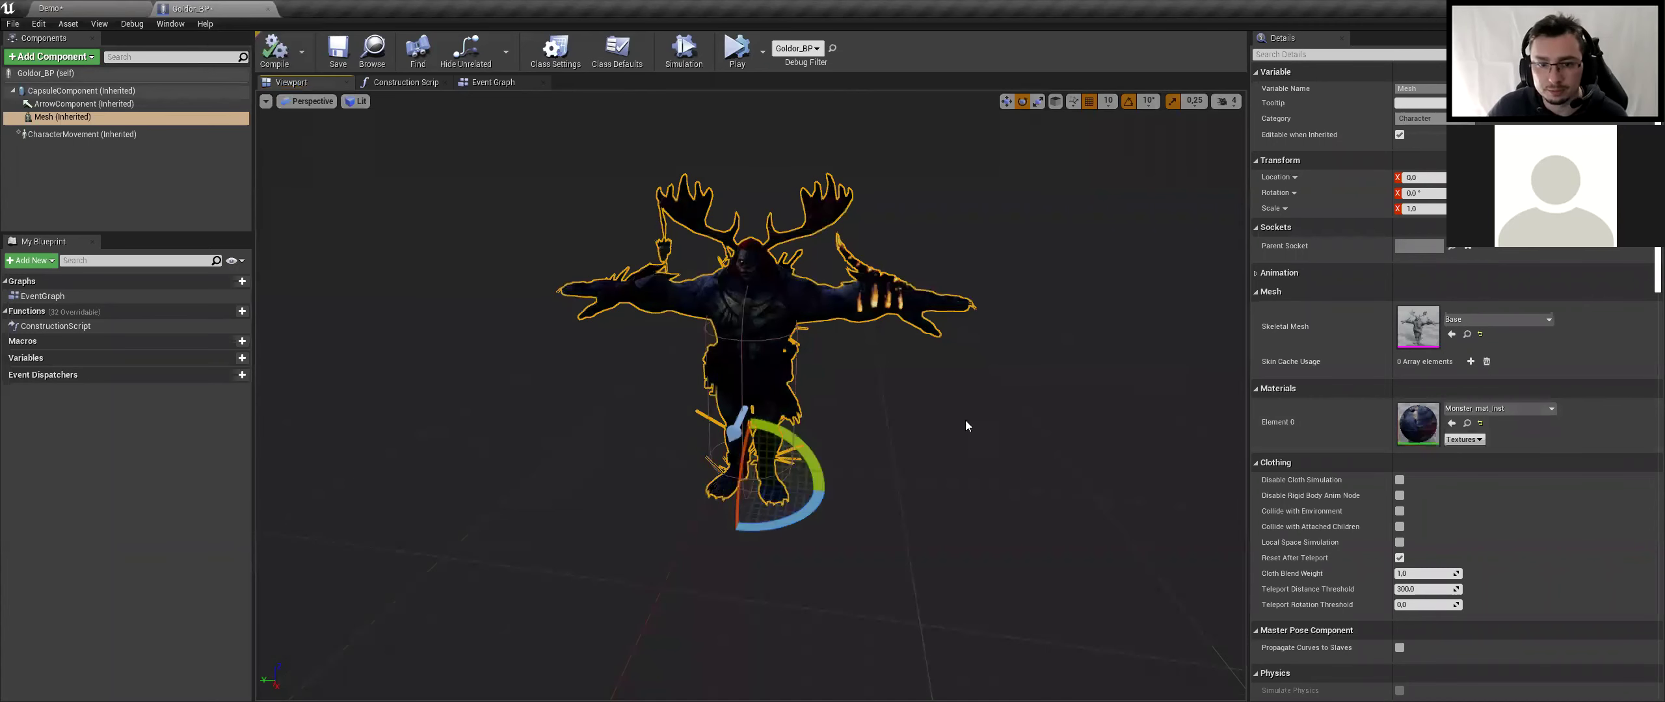
left_click_drag(988, 422, 846, 424)
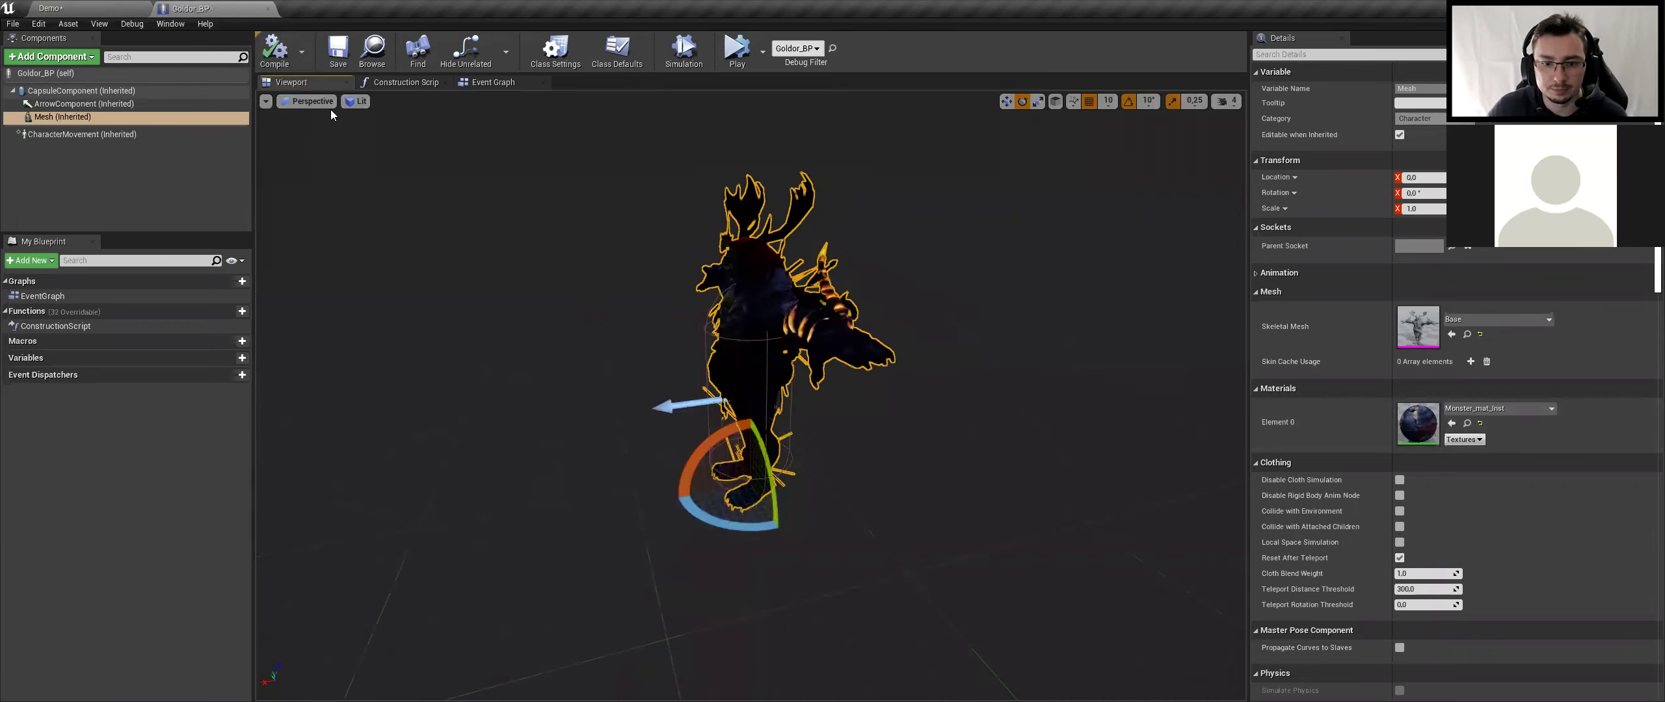
left_click(139, 6)
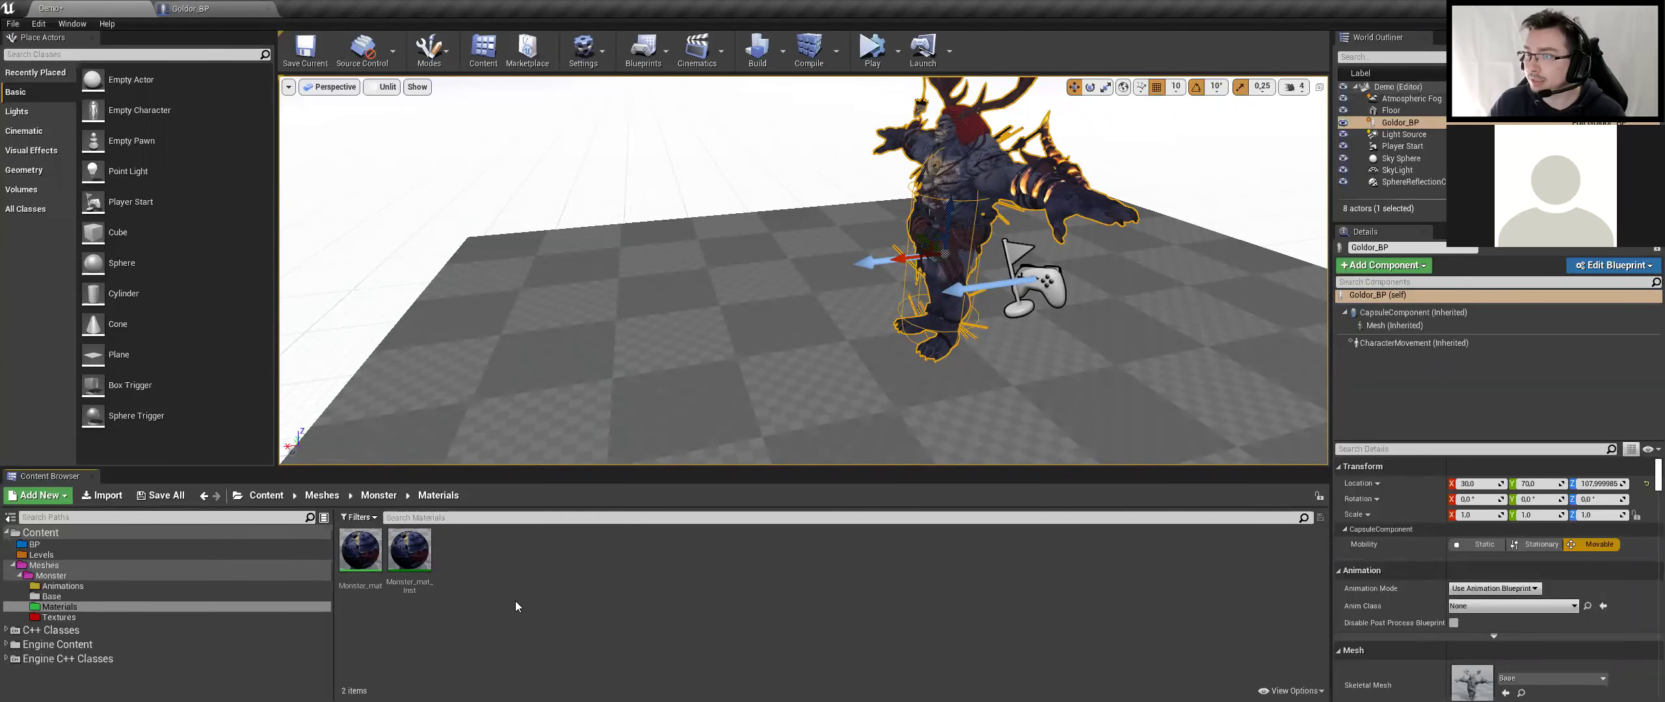
Show the BP folder's Goldor_BP blueprint and undo the accidental move of the placed monster
left_click(34, 545)
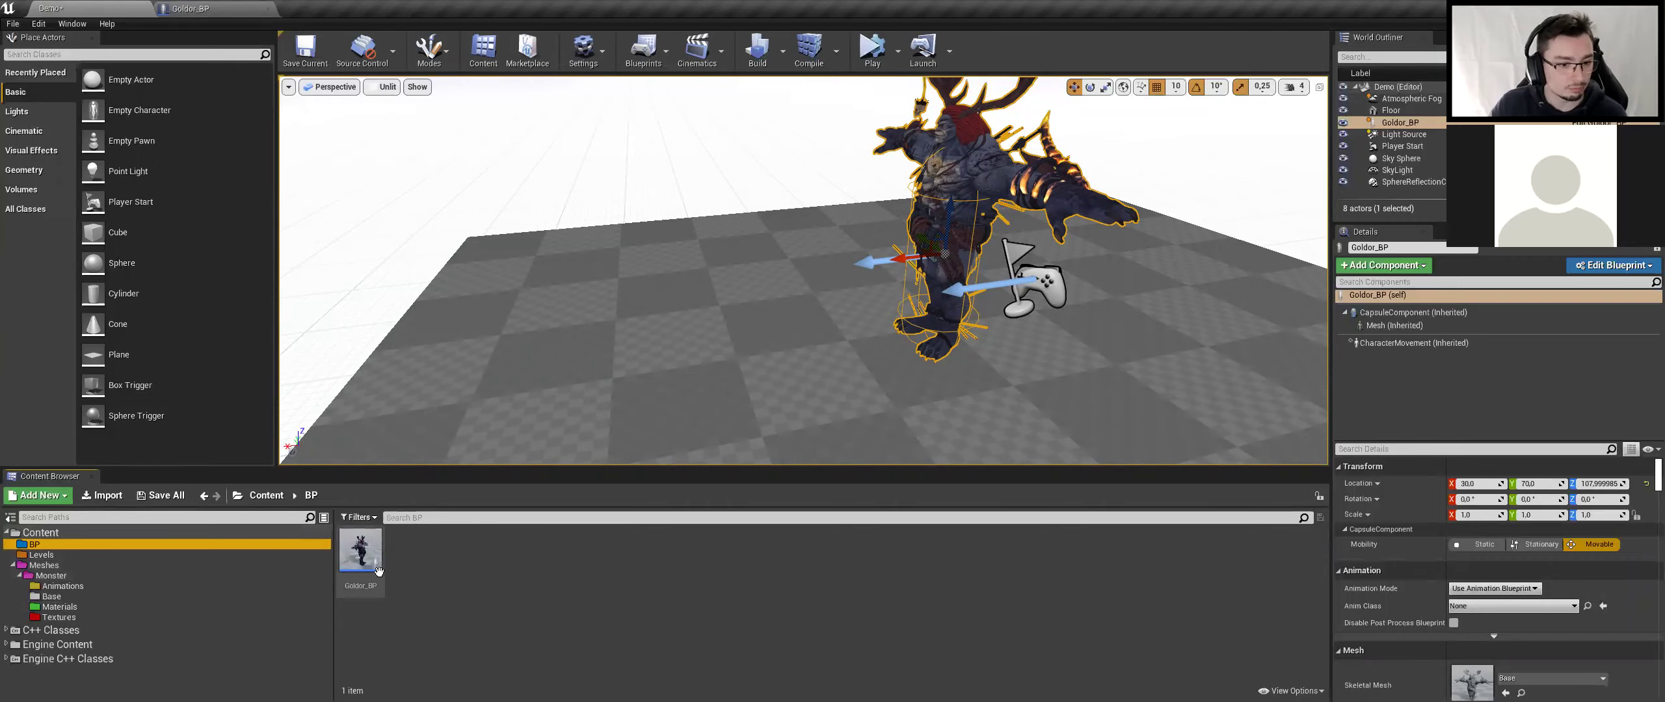
mouse_move(586, 293)
left_mouse_down()
mouse_move(810, 293)
mouse_move(767, 364)
left_mouse_up()
key("ctrl+z")
left_click_drag(992, 355, 918, 365, "alt")
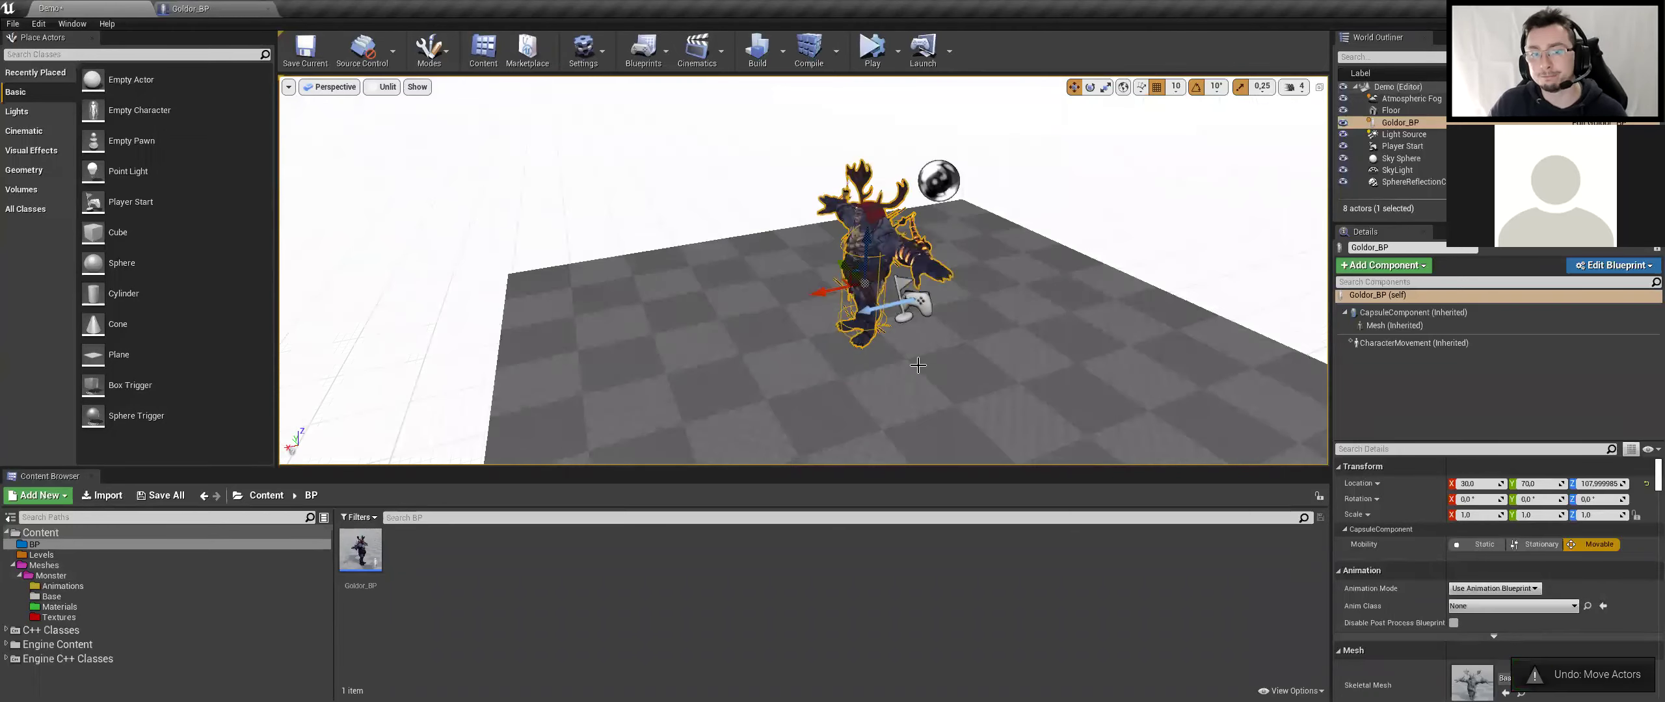
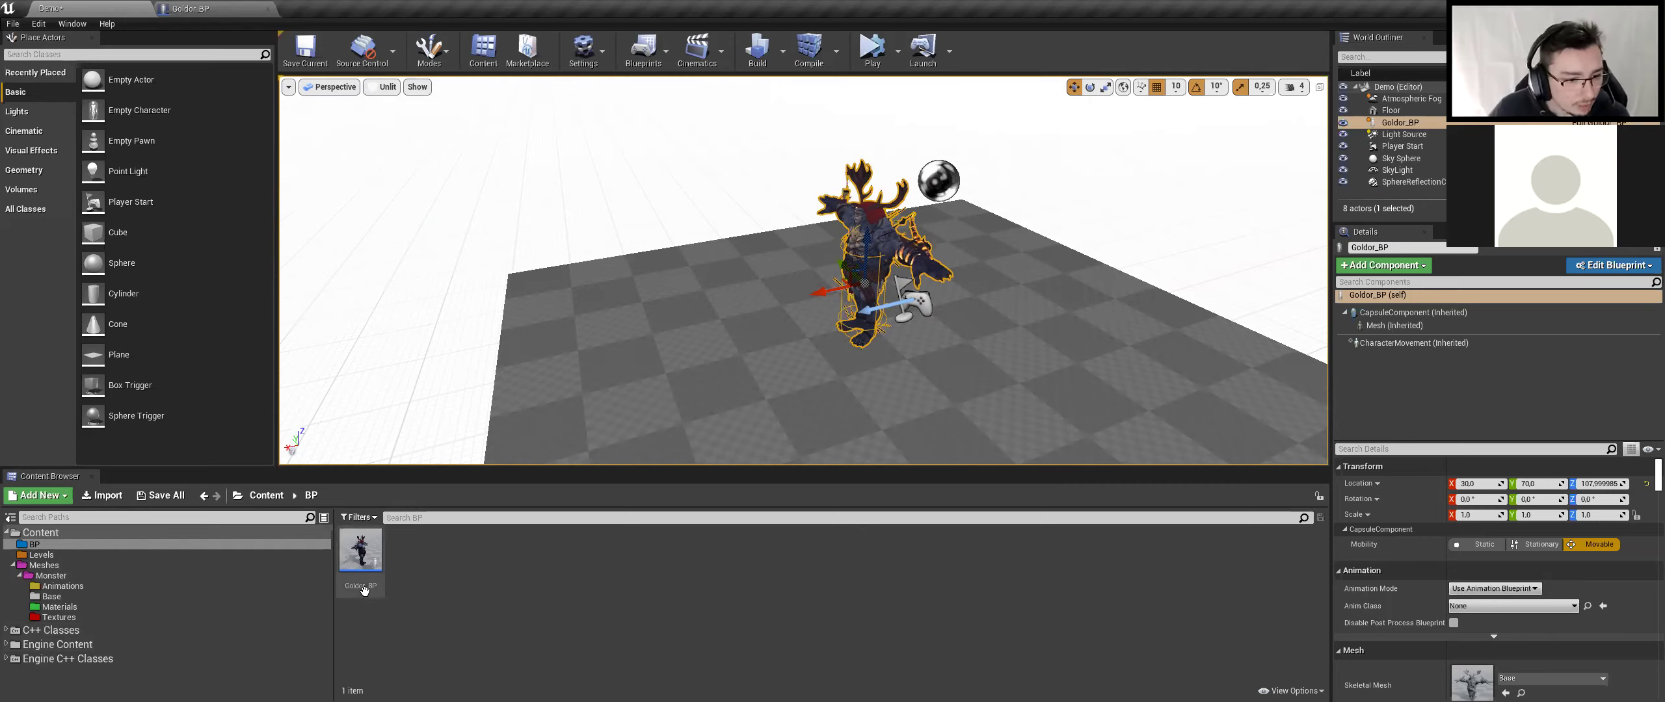
From C++ Classes > Demo, derive a Blueprint from DemoGameModeBase named GoldorGameMode
left_click(51, 629)
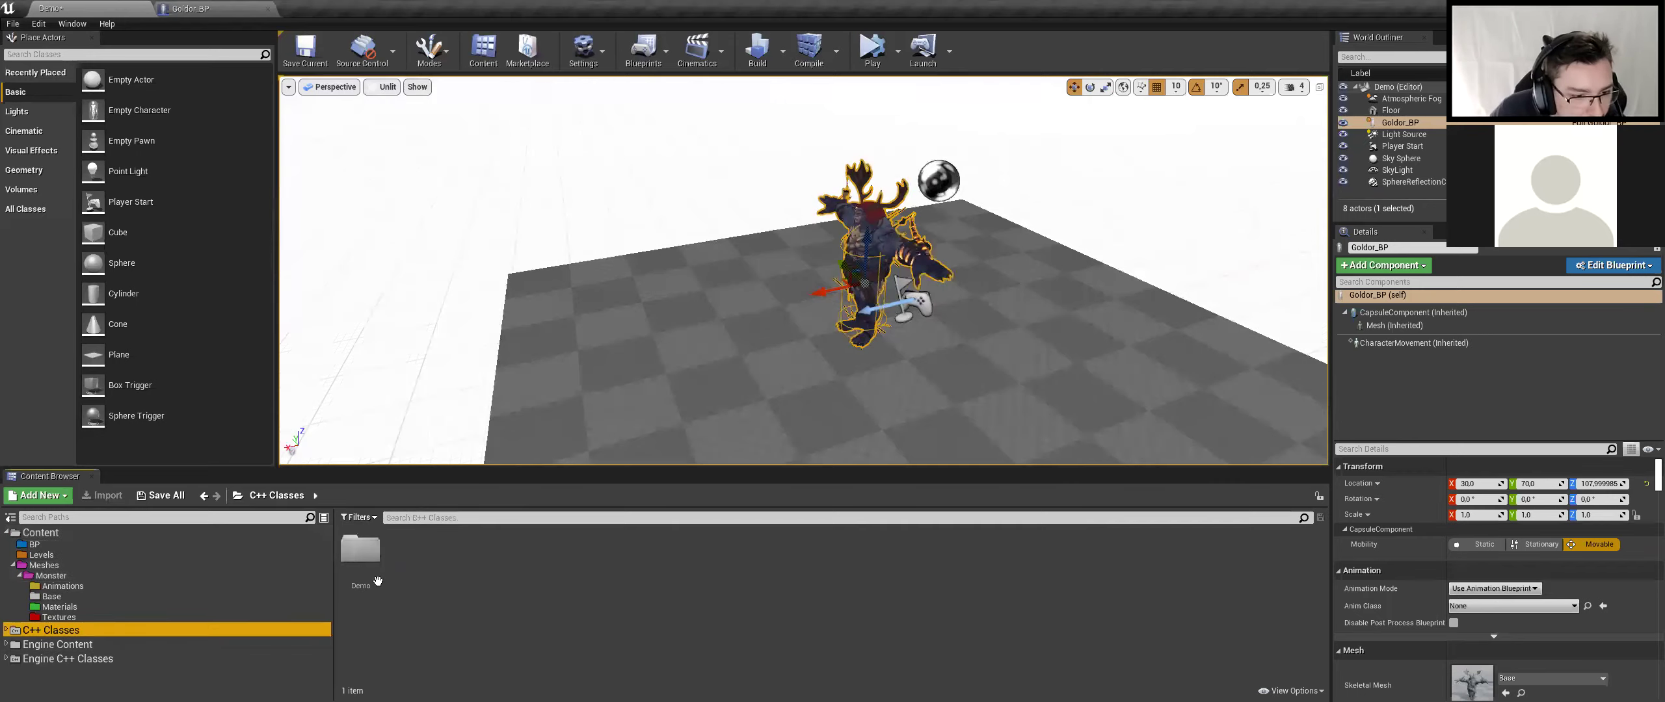
double_click(377, 581)
right_click(360, 556)
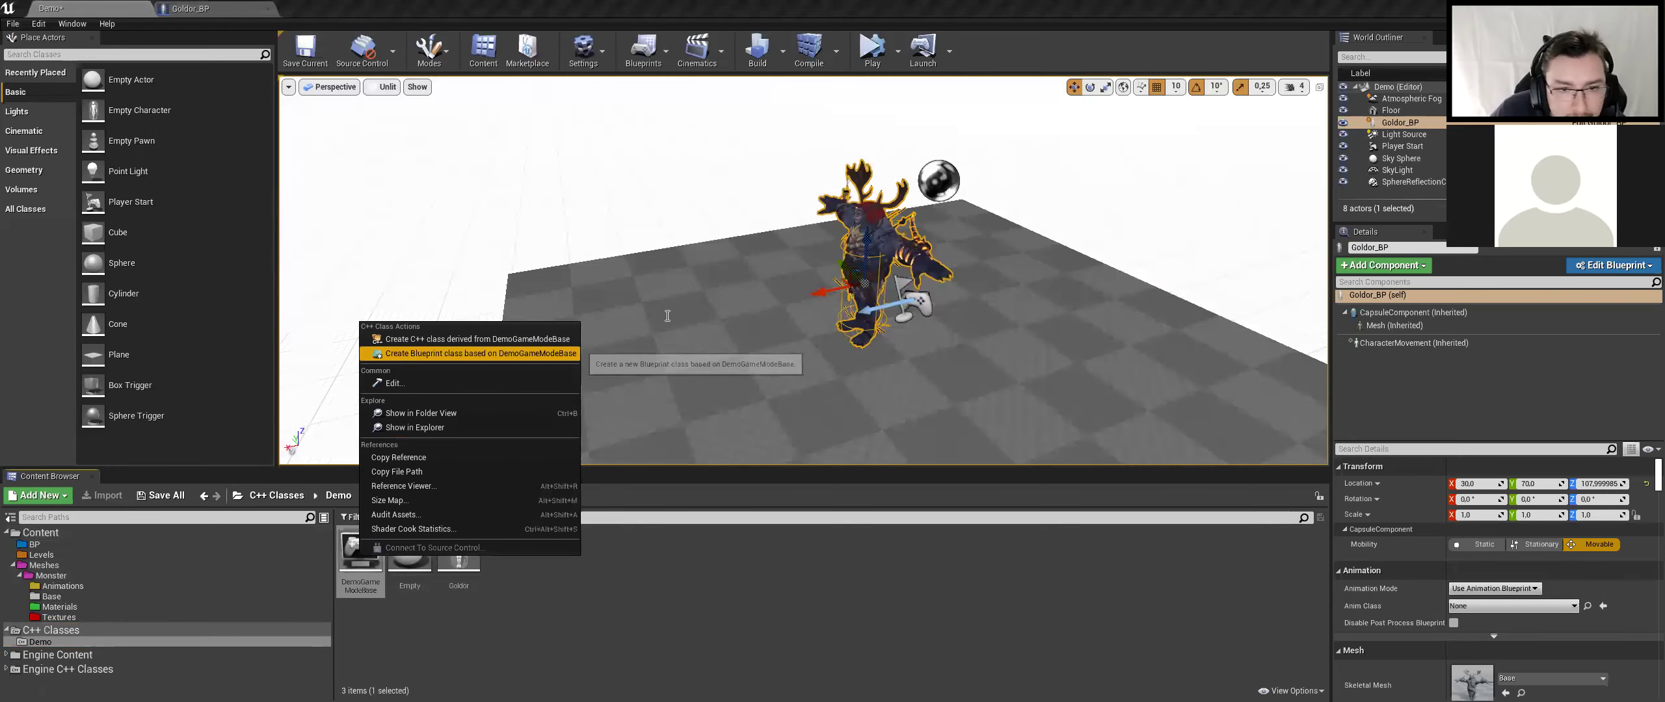
left_click(481, 353)
type("GameMode")
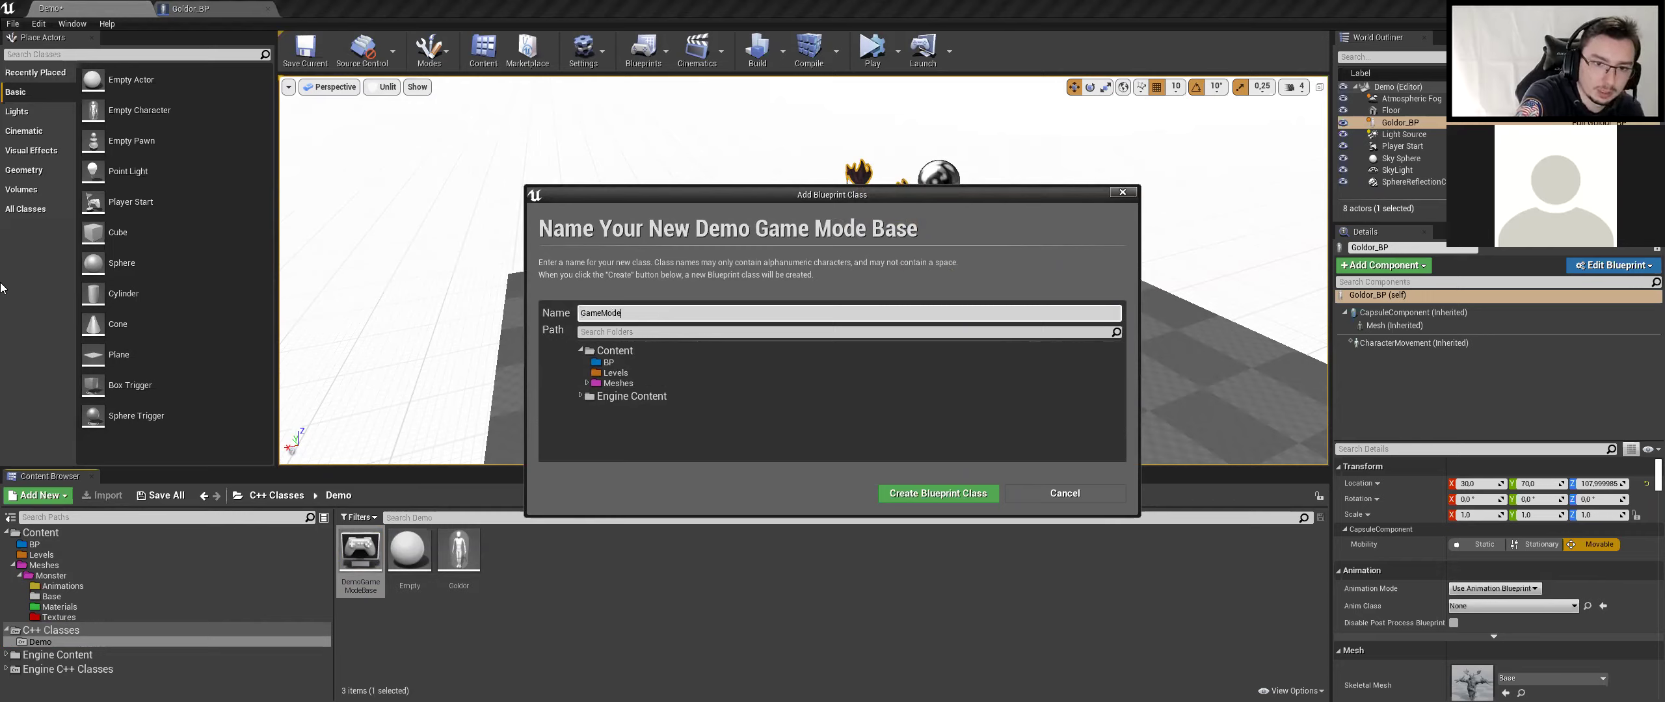
key("Home")
type("Gol")
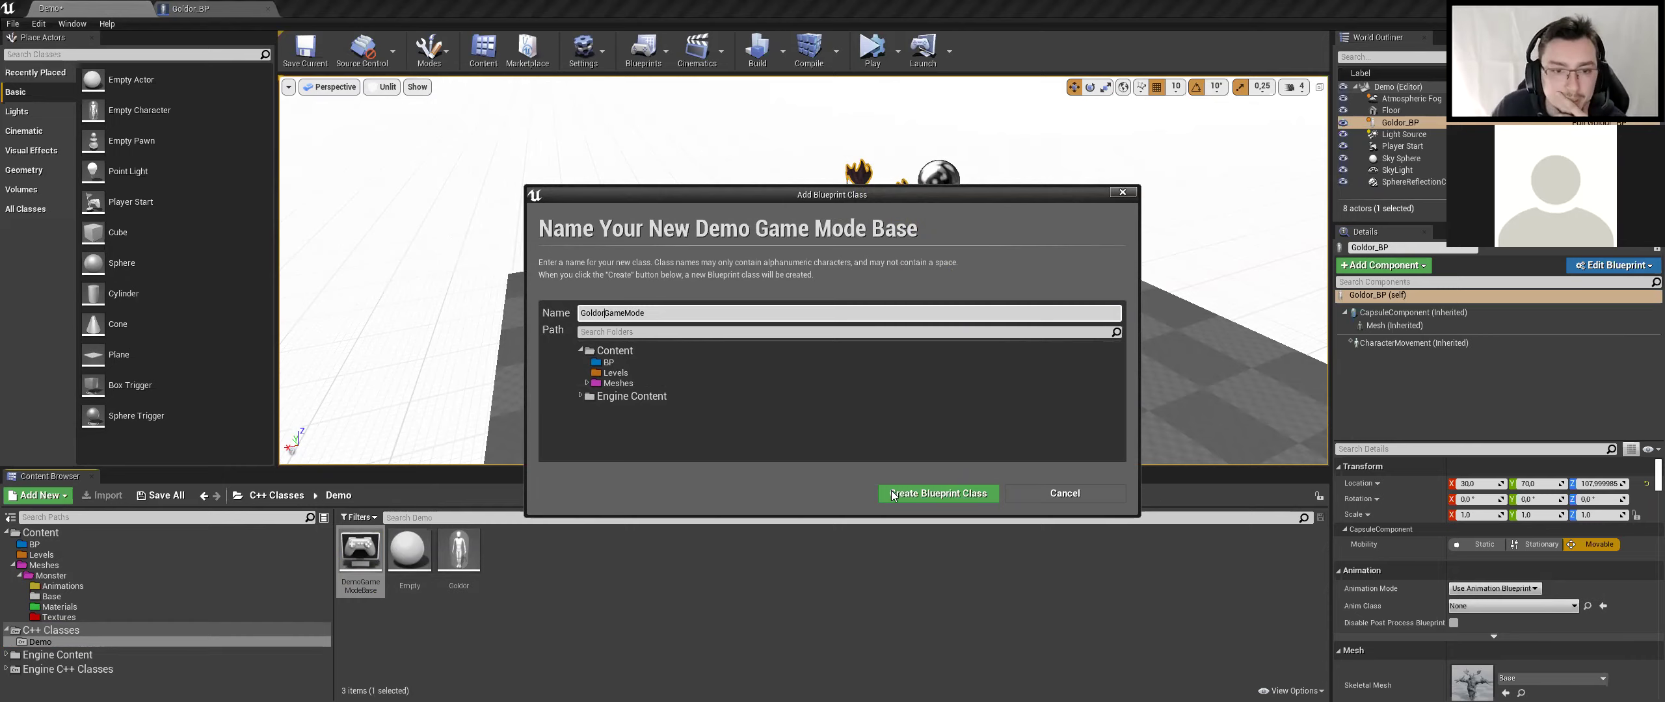
left_click(923, 495)
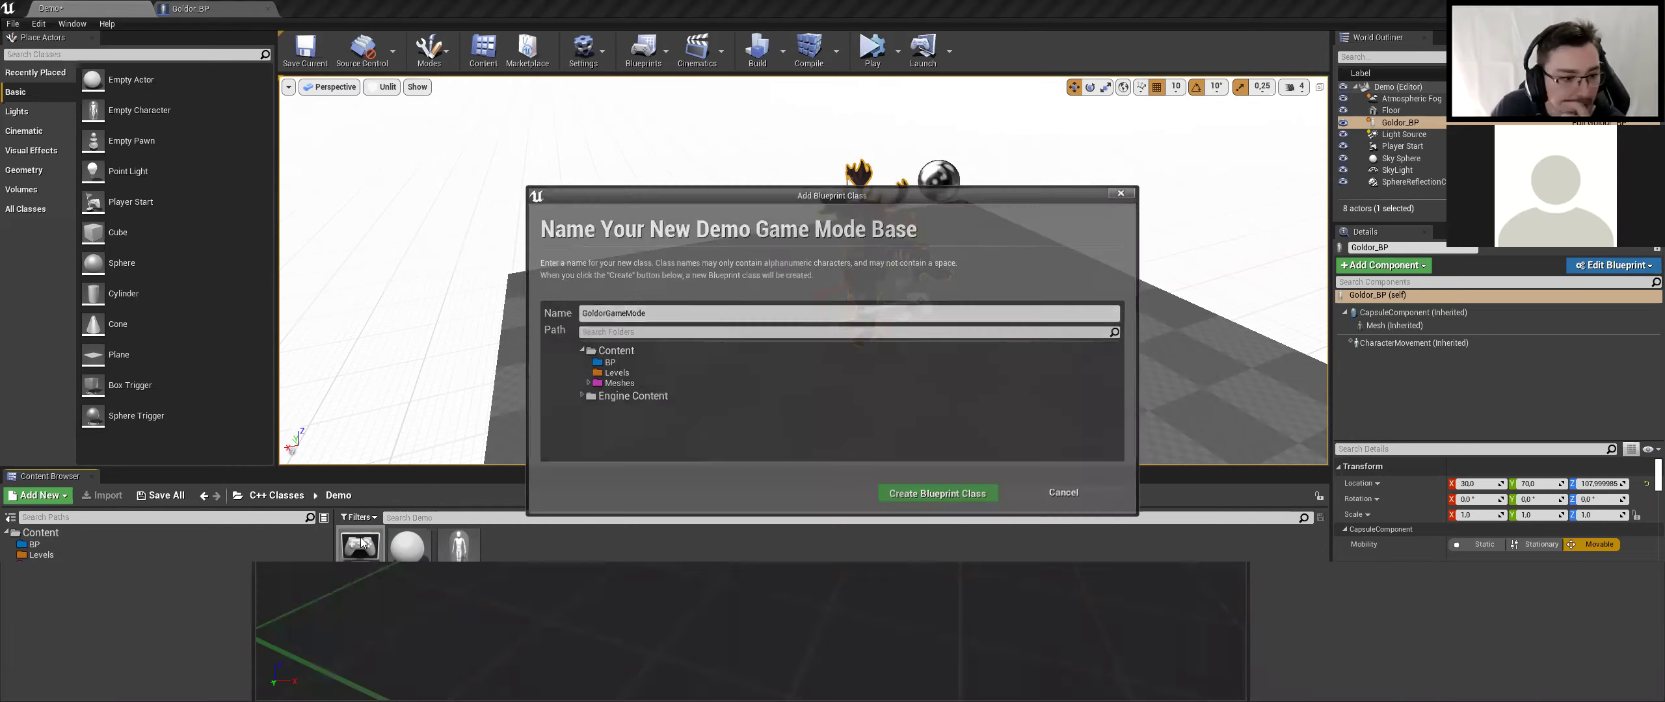
Back in the Demo level, drag GoldorGameMode from the Content root into the BP folder
left_click(48, 8)
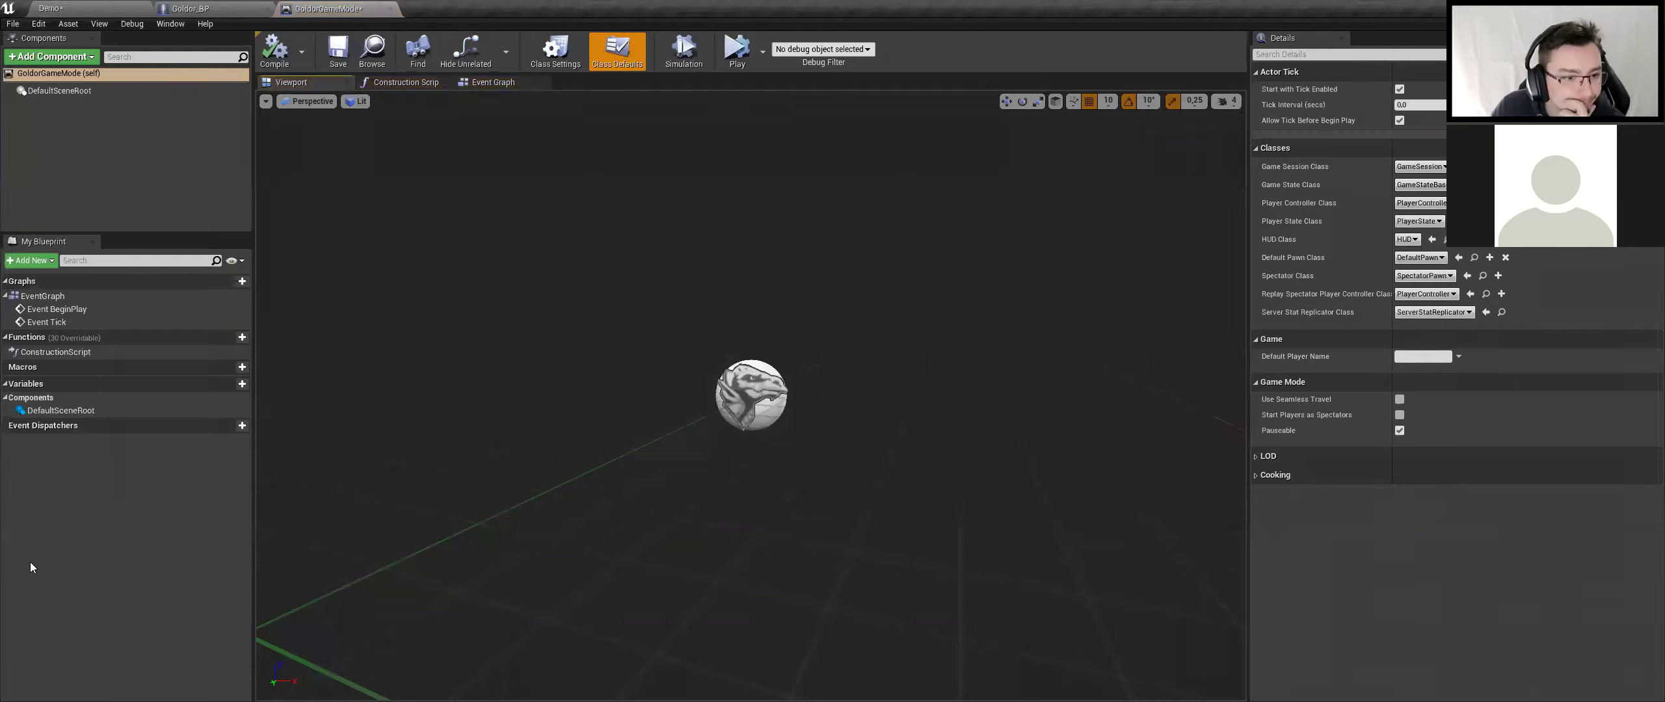
left_click(34, 545)
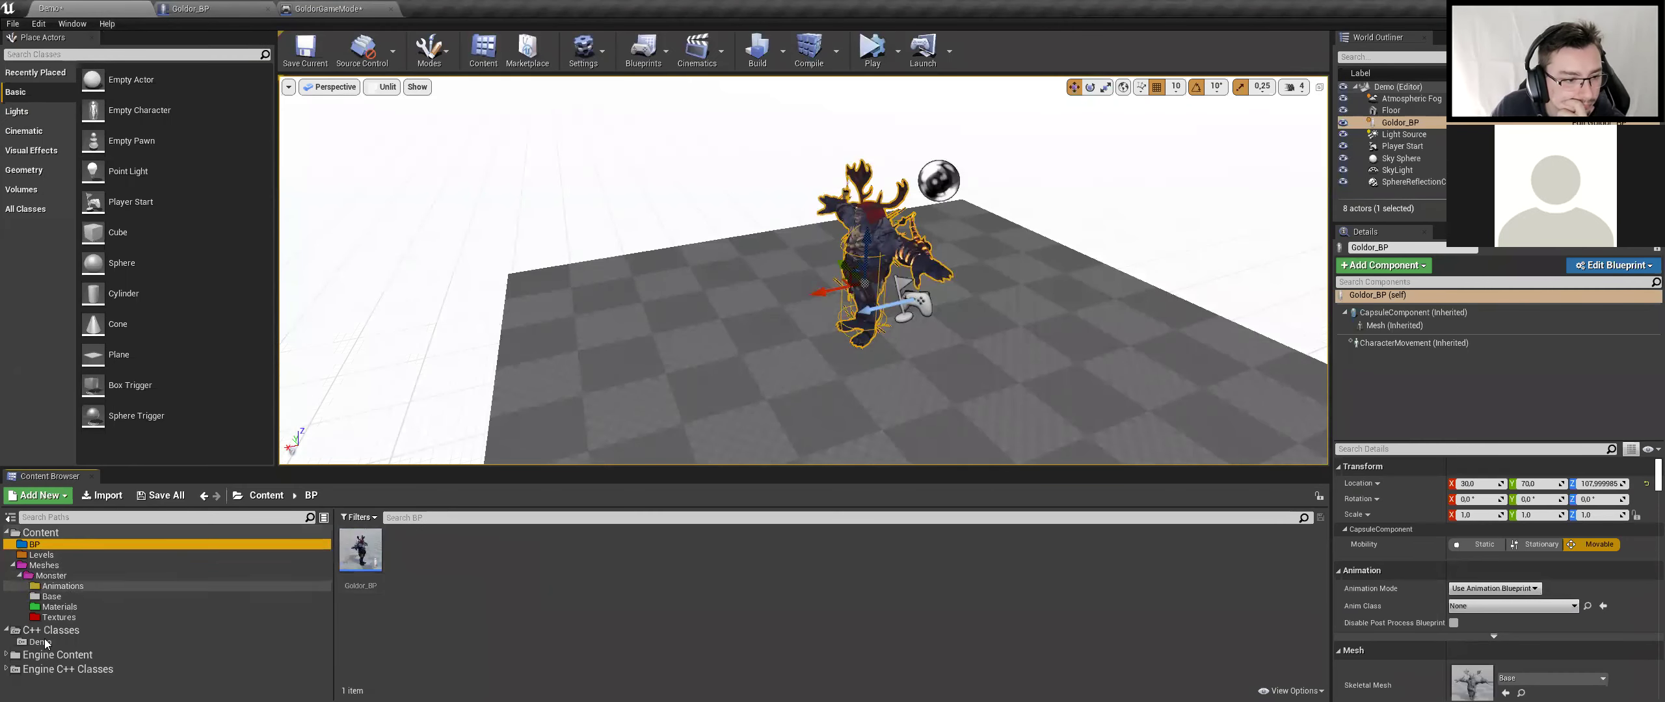
left_click(40, 642)
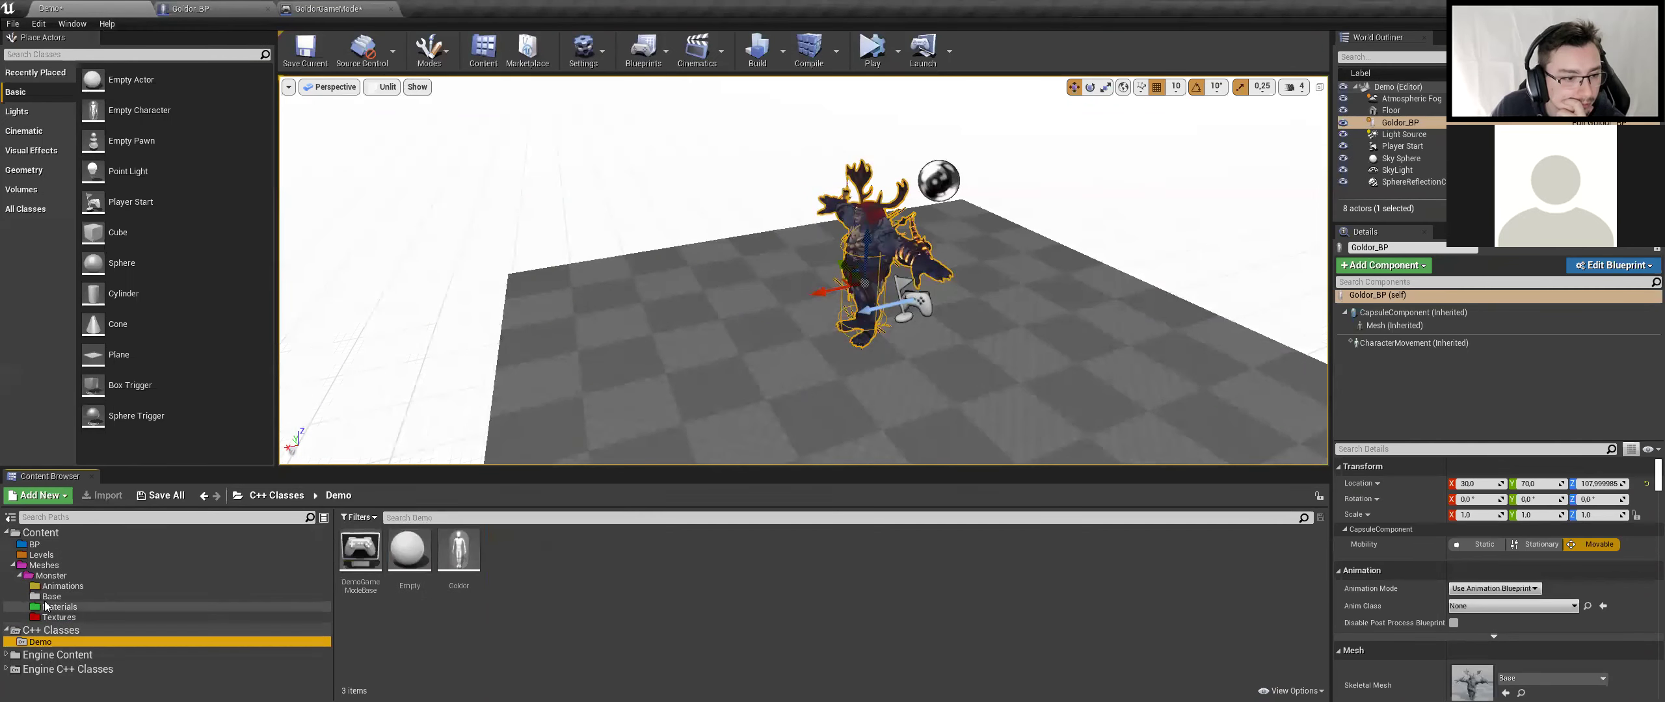
left_click(52, 630)
left_click(58, 607)
left_click(62, 586)
left_click(34, 544)
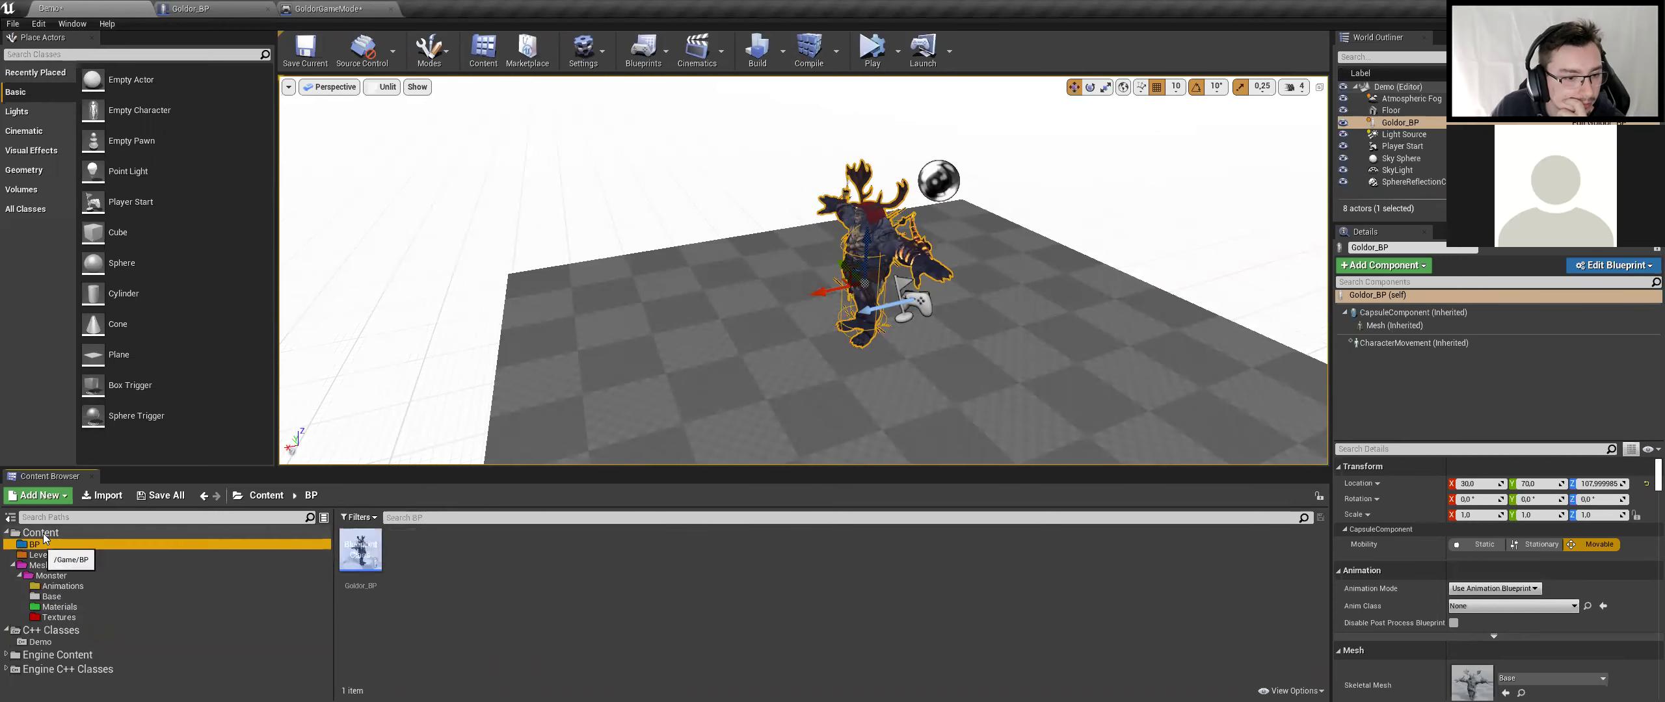
left_click(41, 533)
left_click_drag(507, 552, 59, 553)
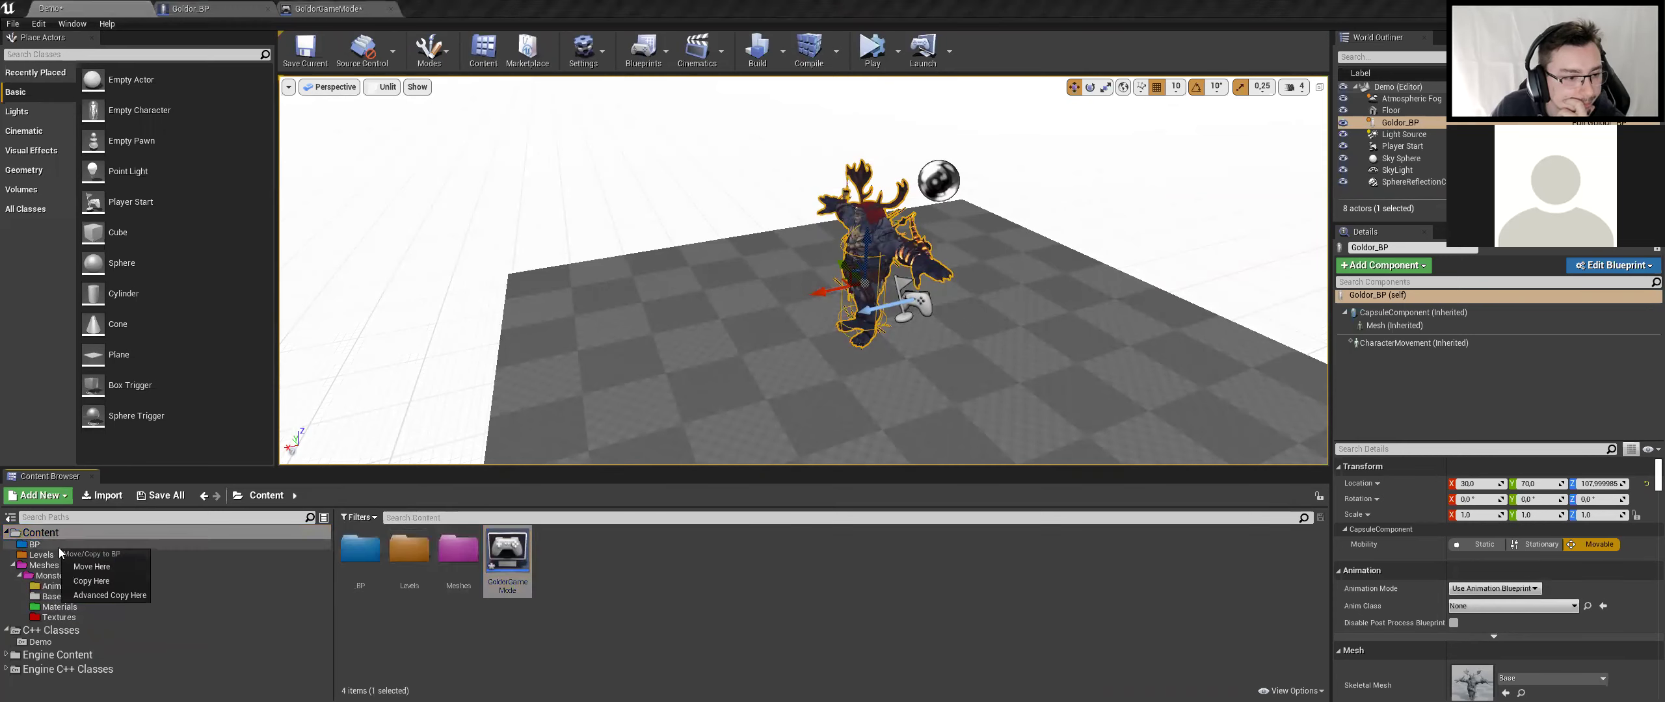
left_click(91, 567)
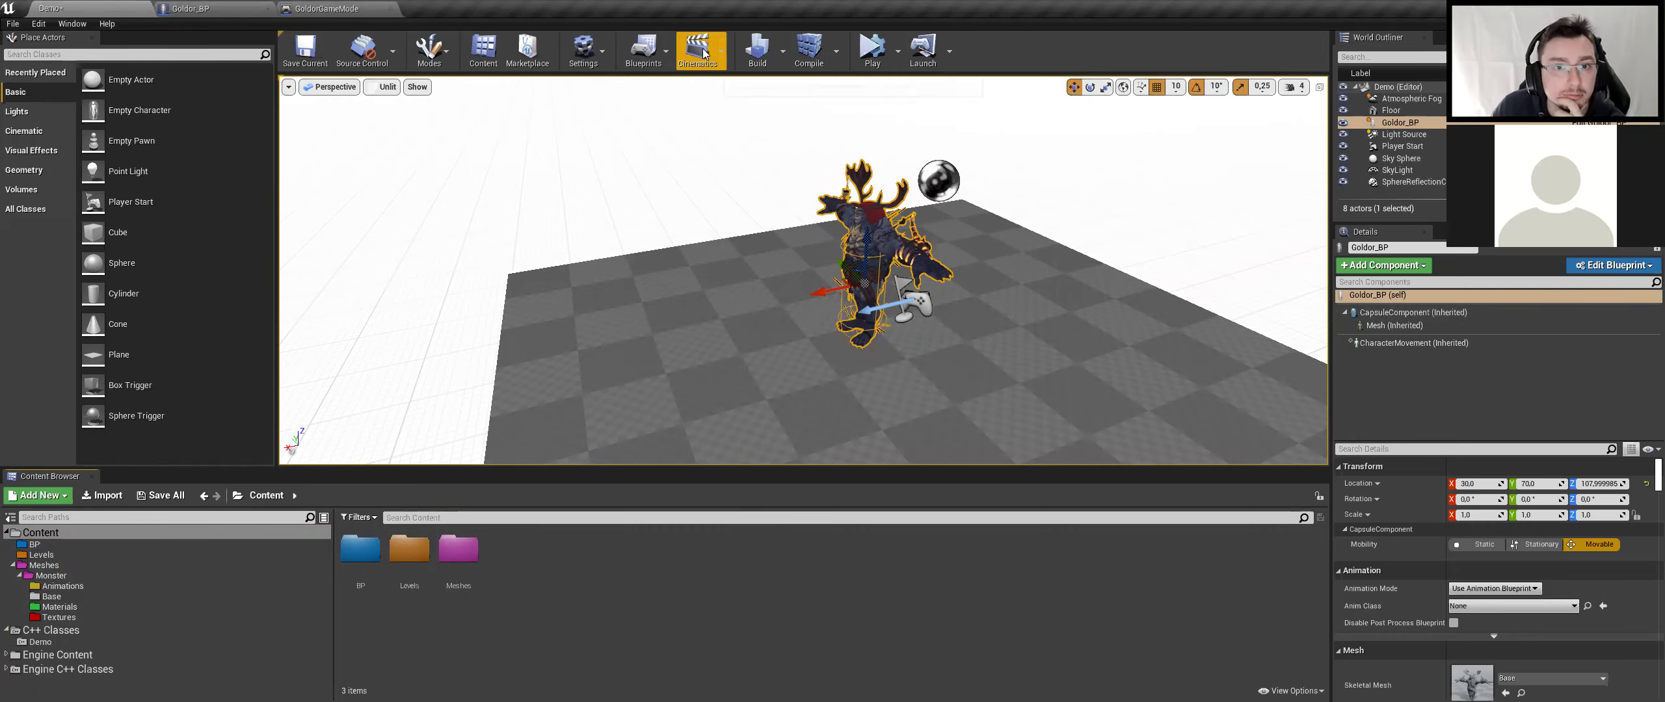
In World Settings, set GameMode Override to GoldorGameMode and Default Pawn Class to Goldor_BP, then save
left_click(585, 55)
left_click(611, 88)
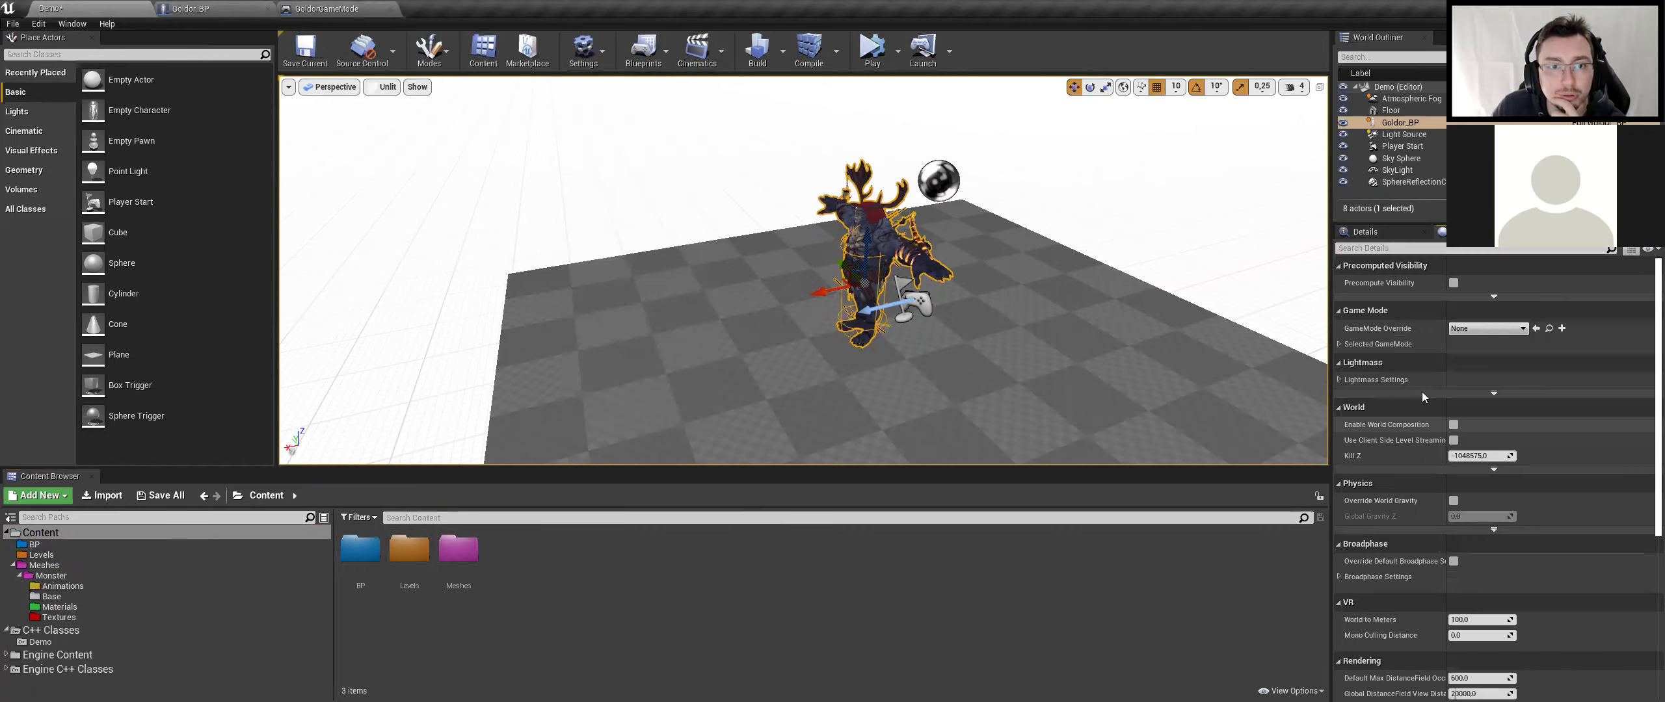
left_click(1377, 345)
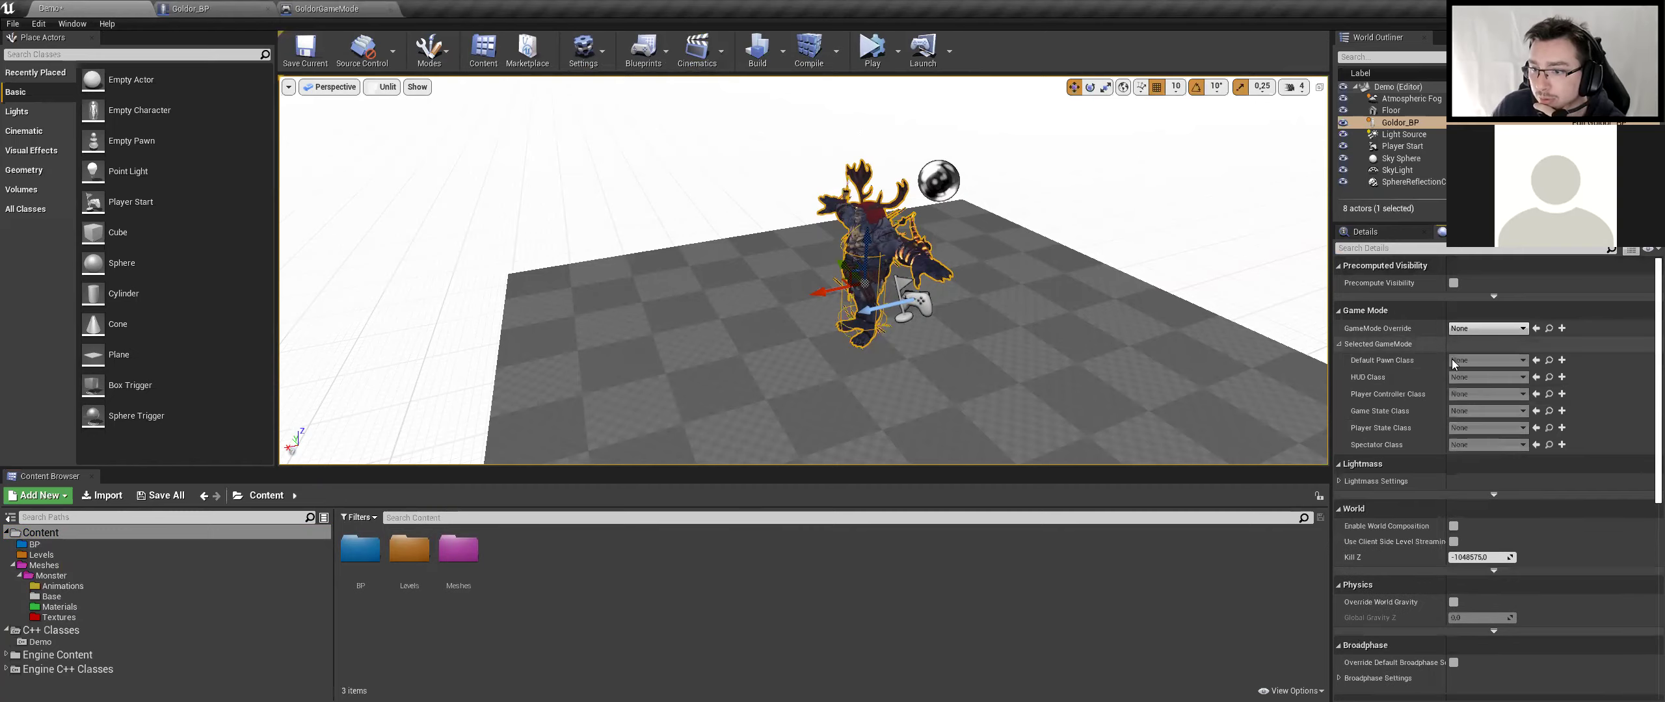
left_click(33, 545)
left_click_drag(360, 551, 1457, 325)
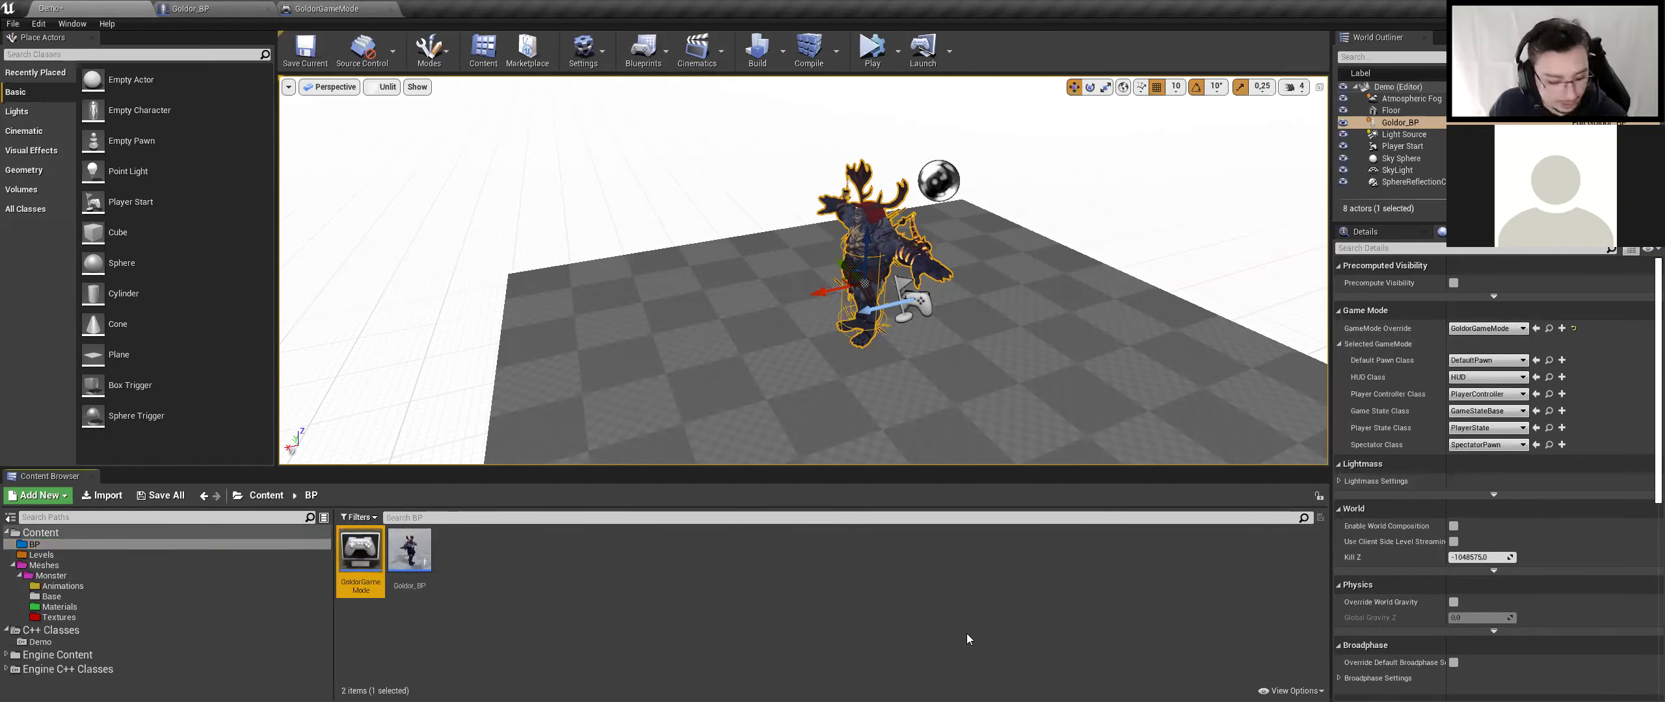
left_click(1481, 361)
left_click(1489, 449)
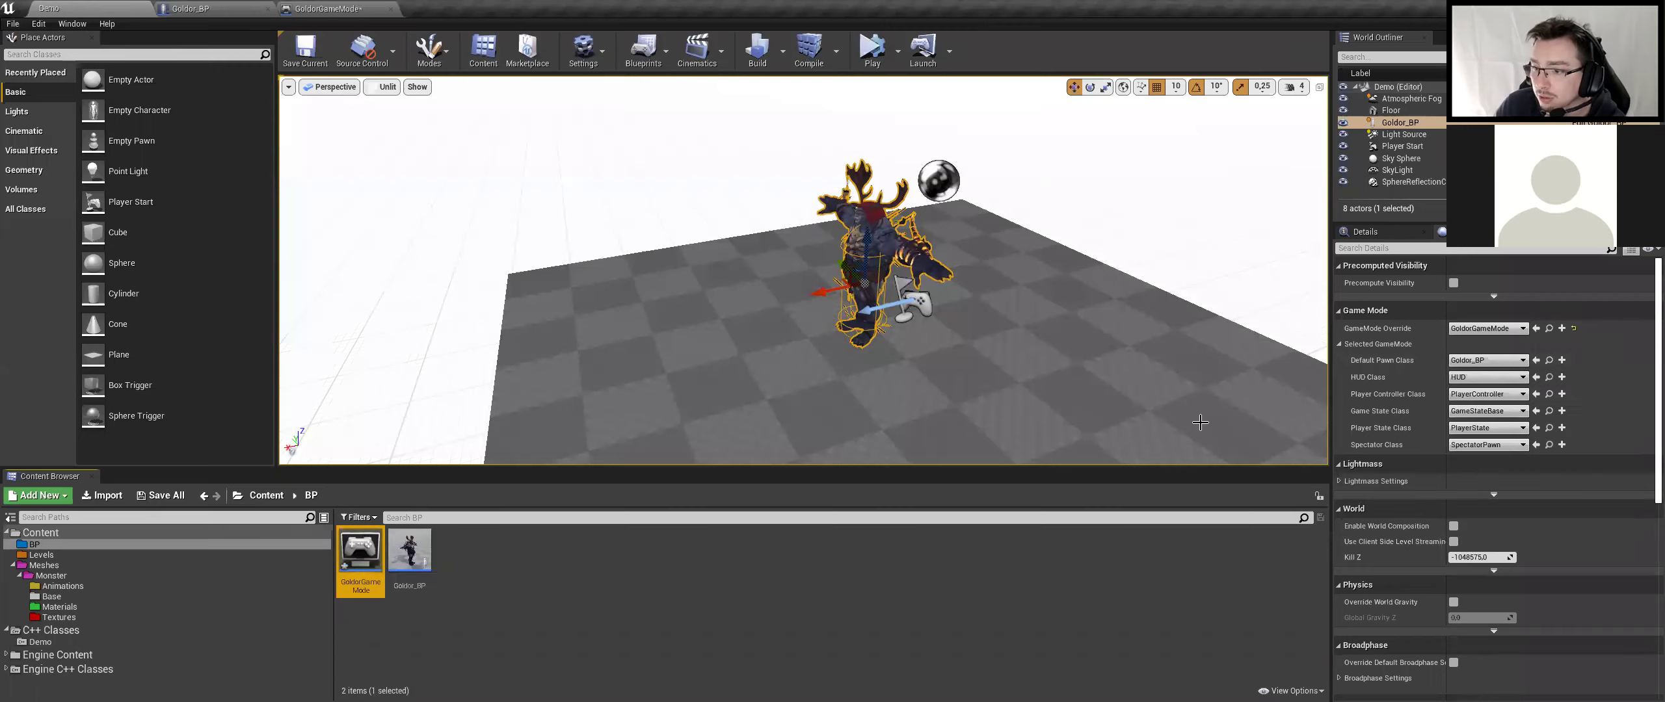
key("ctrl+s")
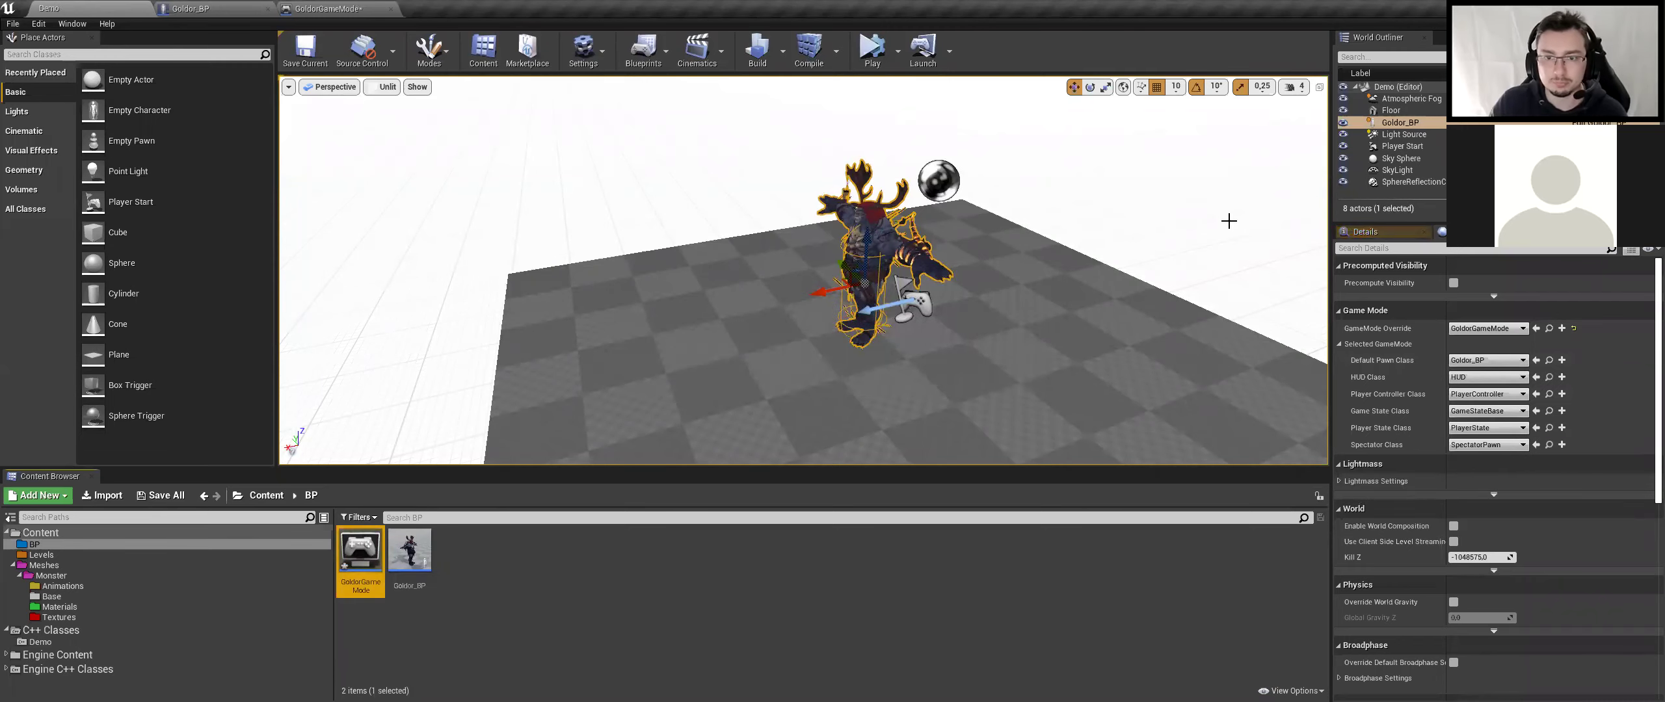
Delete the placed Goldor_BP actor from the level
left_click(1404, 134)
left_click(872, 286)
key("Delete")
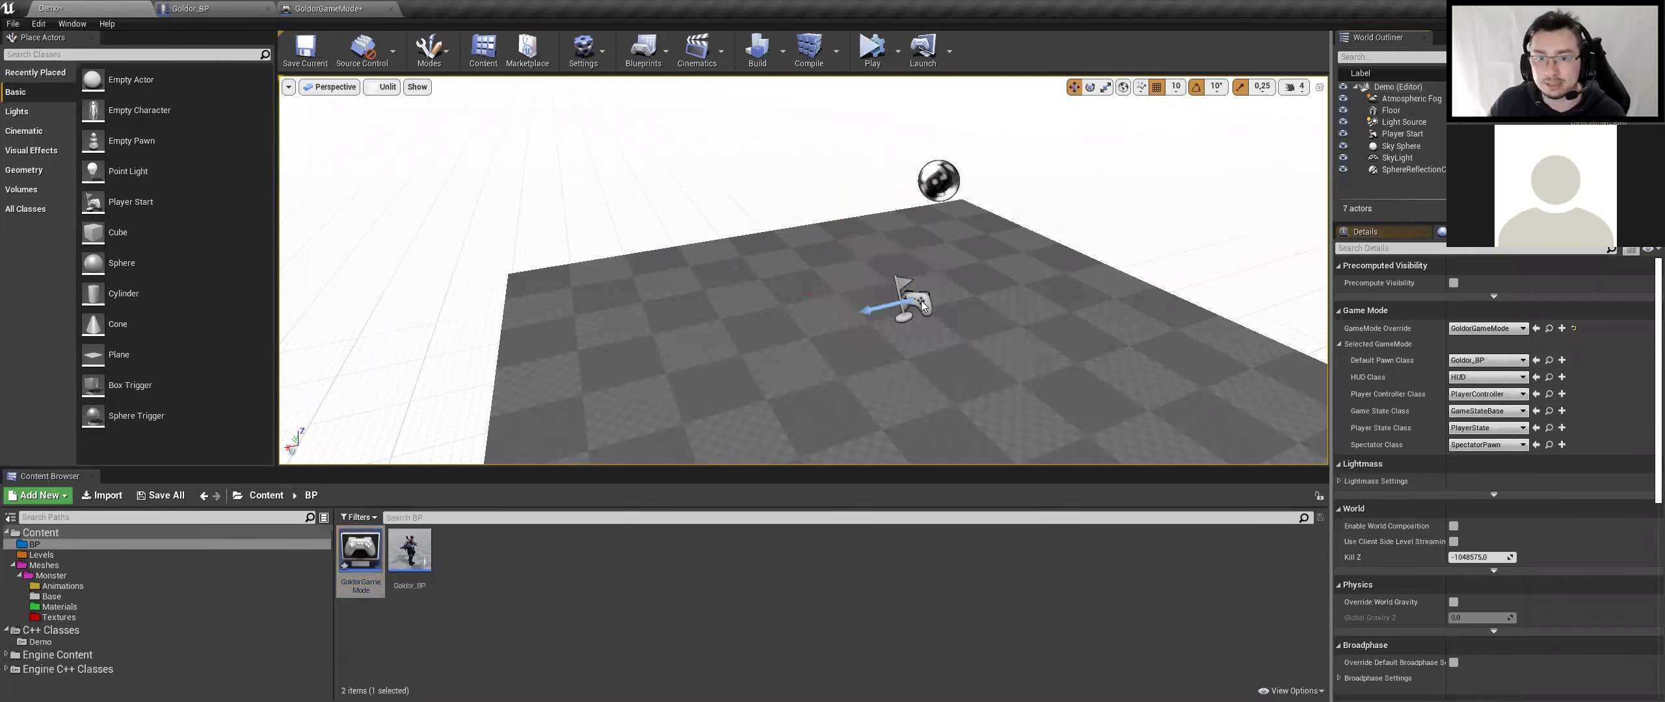
Play the level from the Player Start, ejecting with F8 to inspect the Goldor pawn, then stop
left_click(914, 302)
key("f")
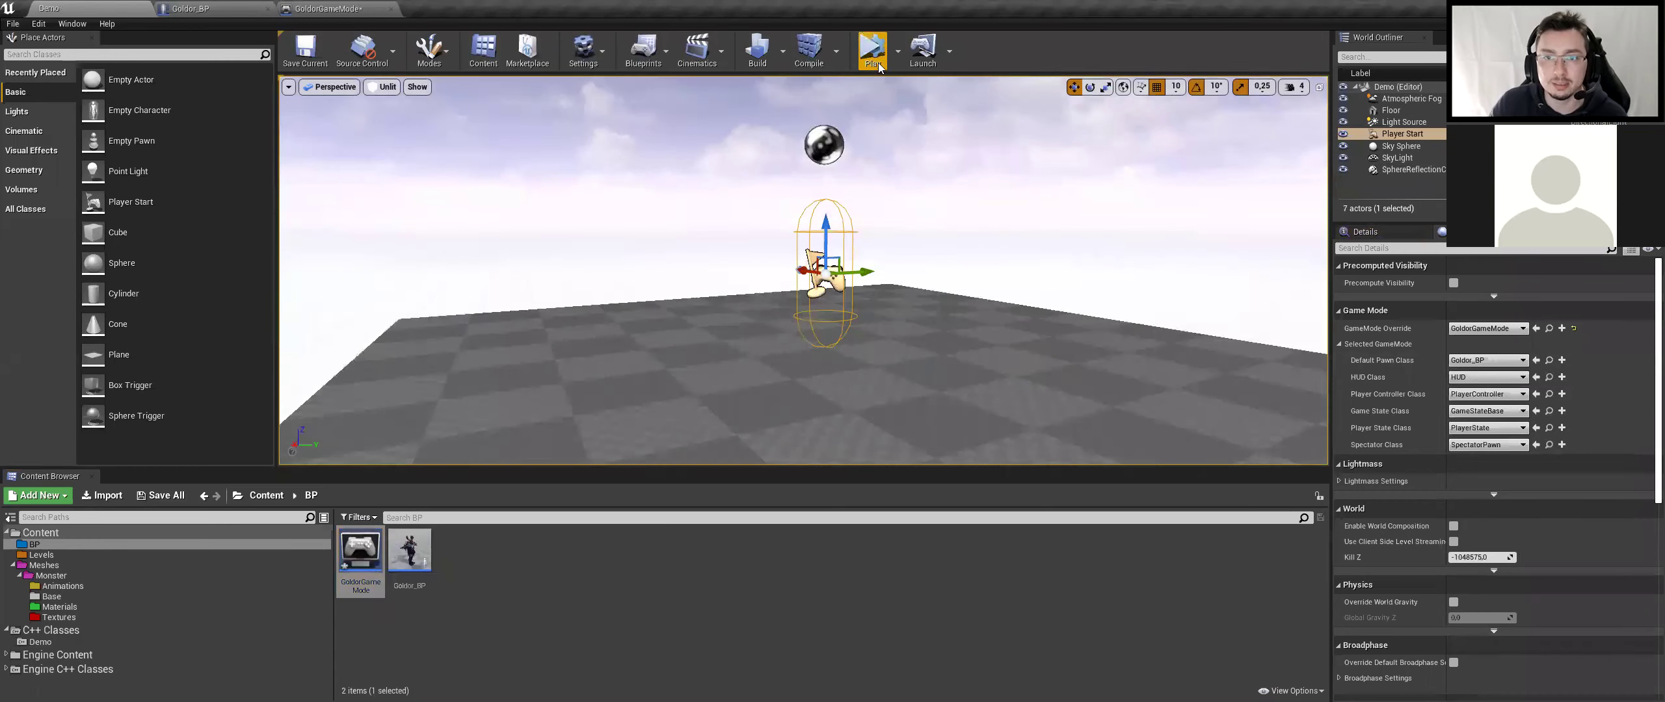
left_click(875, 52)
left_click(938, 53)
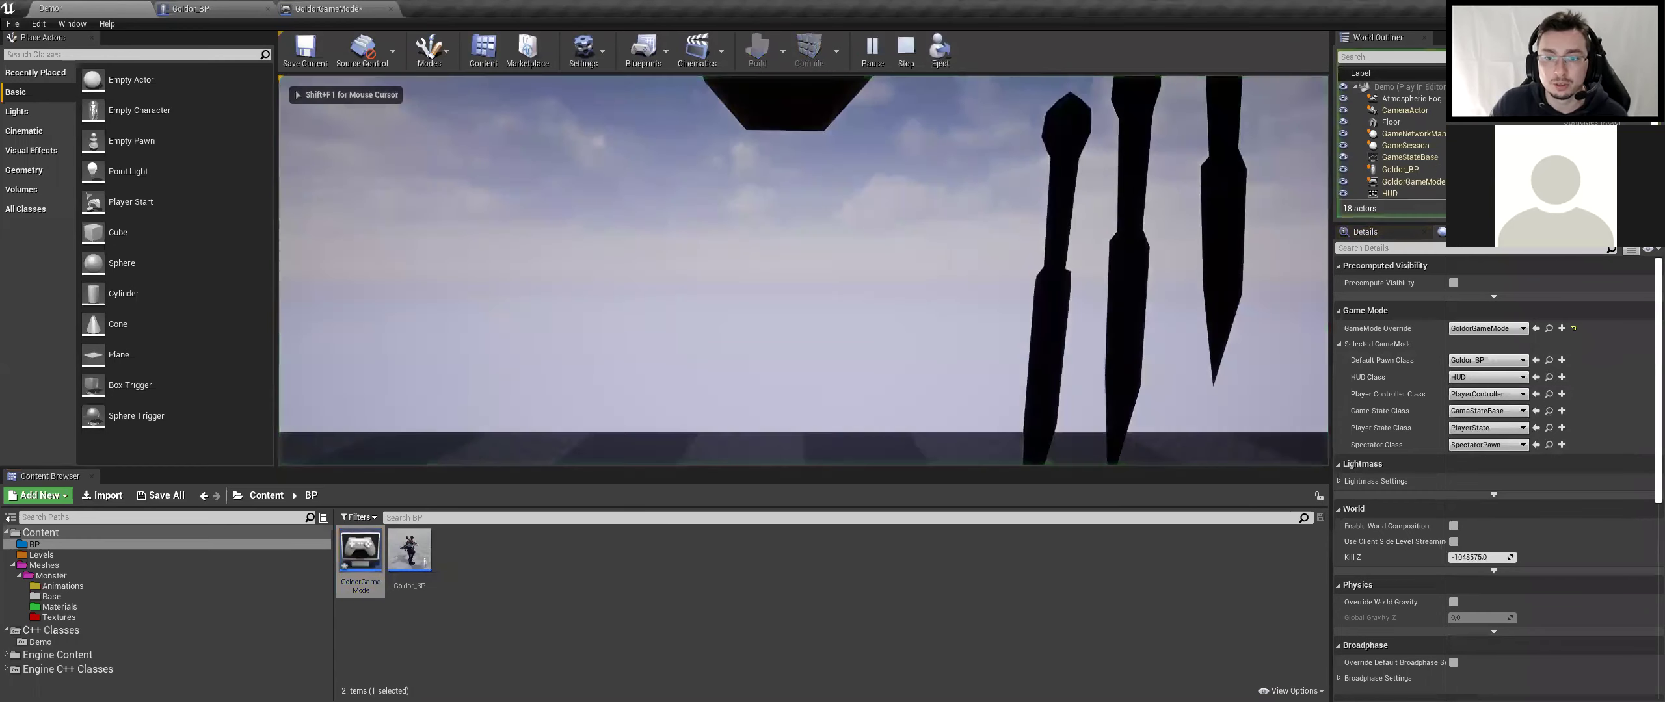
key("F8")
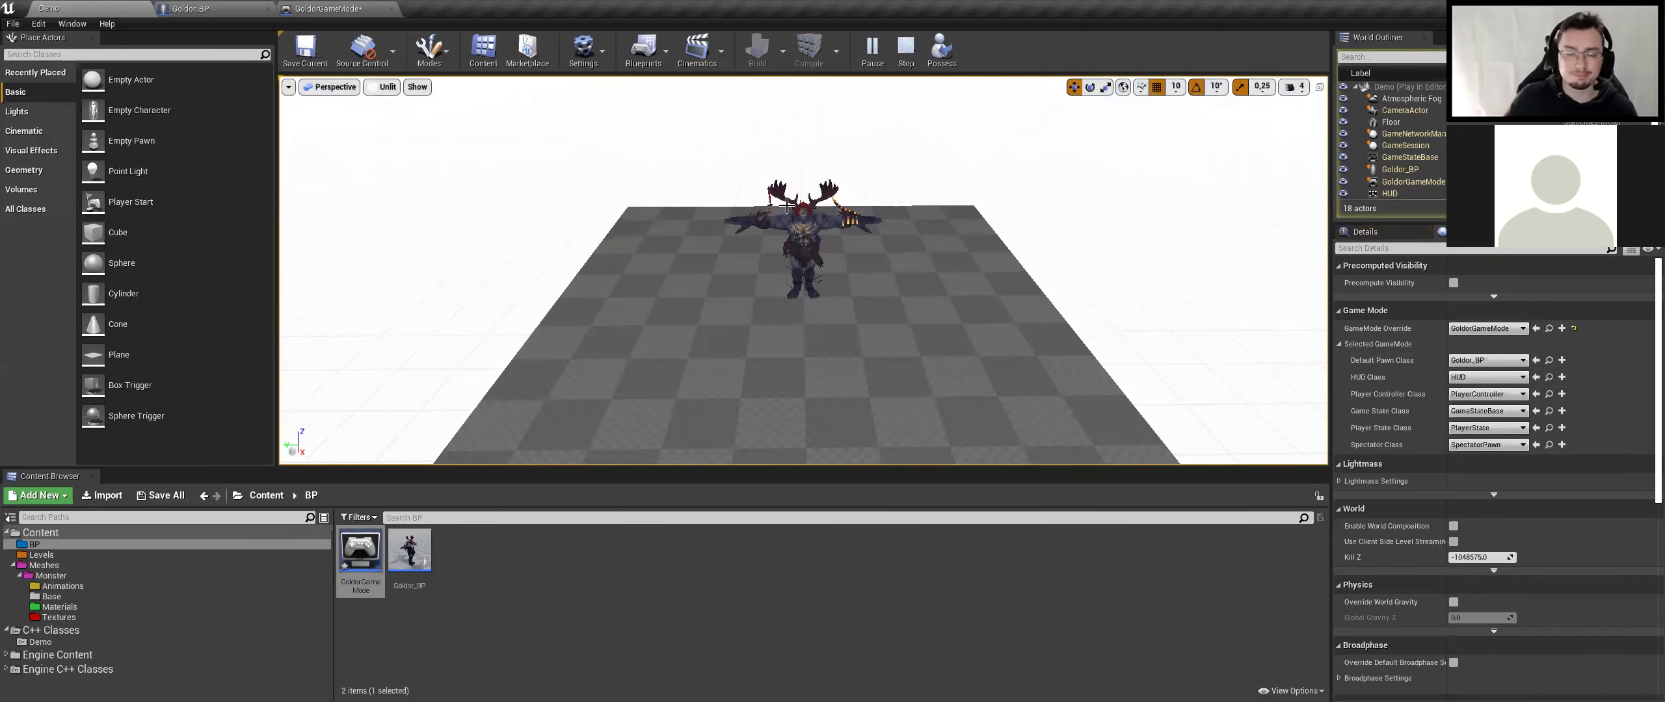
scroll(736, 332, "up", 3)
left_click_drag(736, 331, 926, 130, "alt")
key("F8")
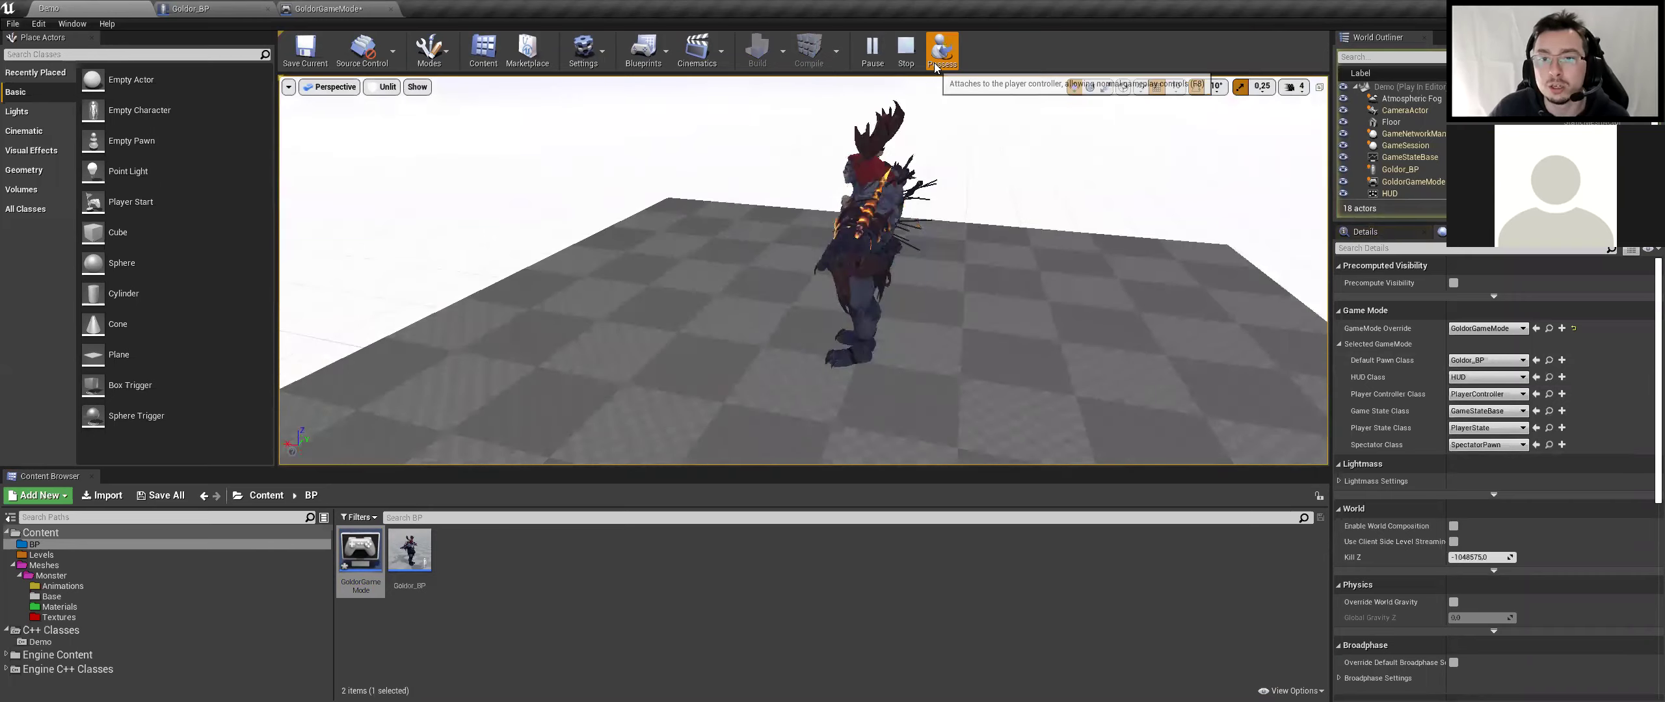
key("Escape")
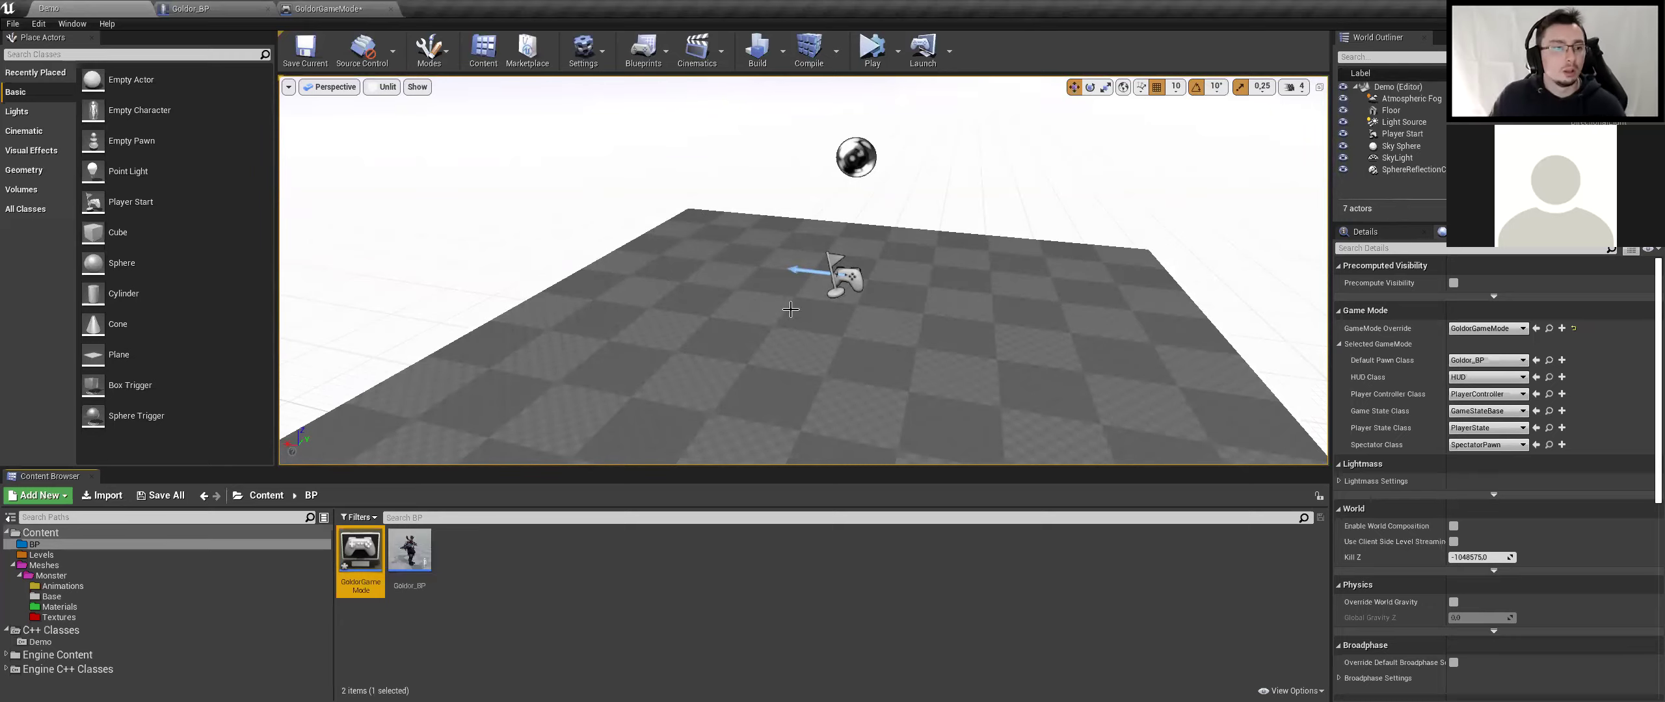
Close the GoldorGameMode and Goldor_BP Blueprint tabs and switch to Rider
right_click_drag(791, 310, 876, 312)
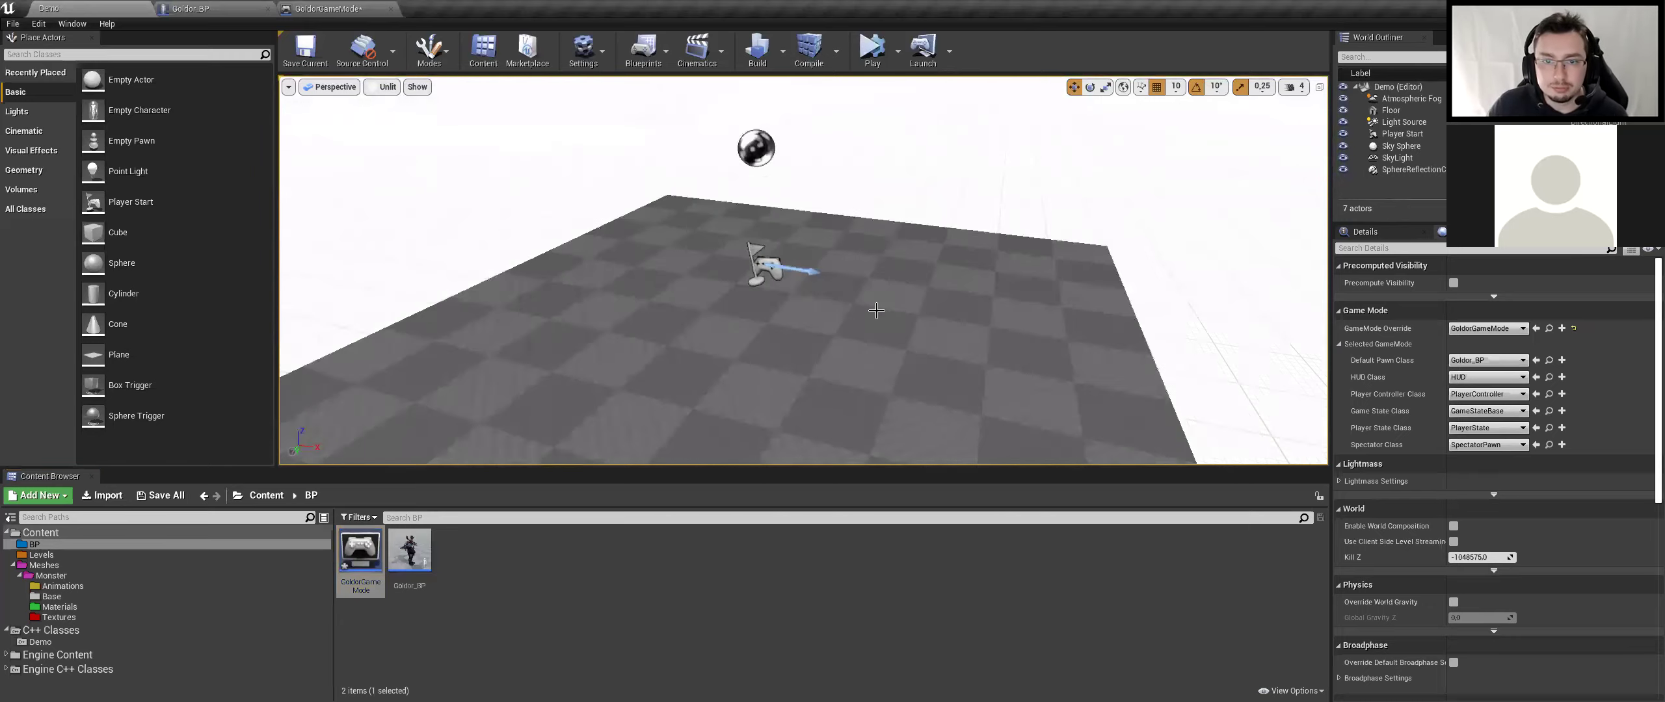
left_click(322, 10)
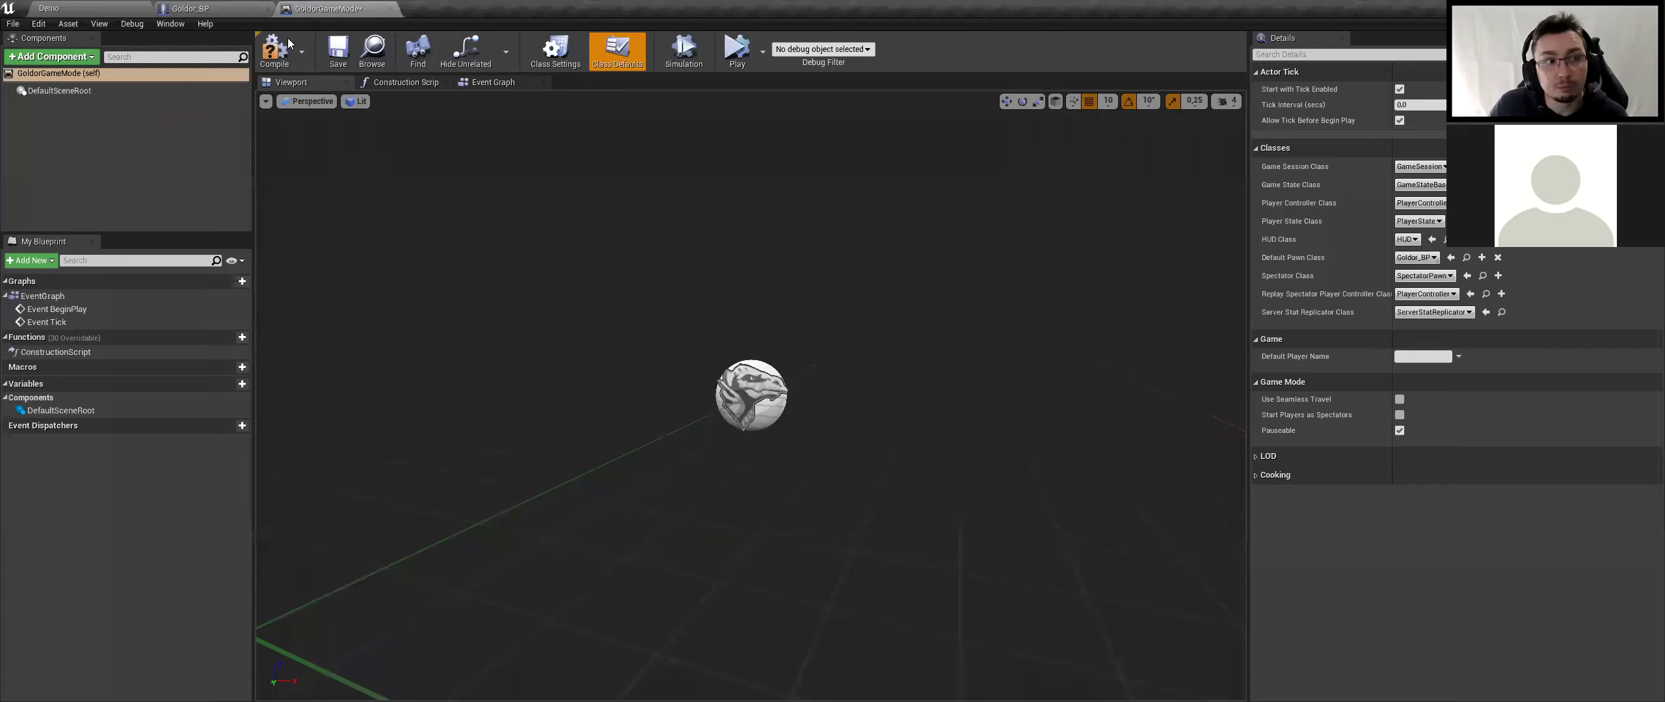
middle_click(321, 14)
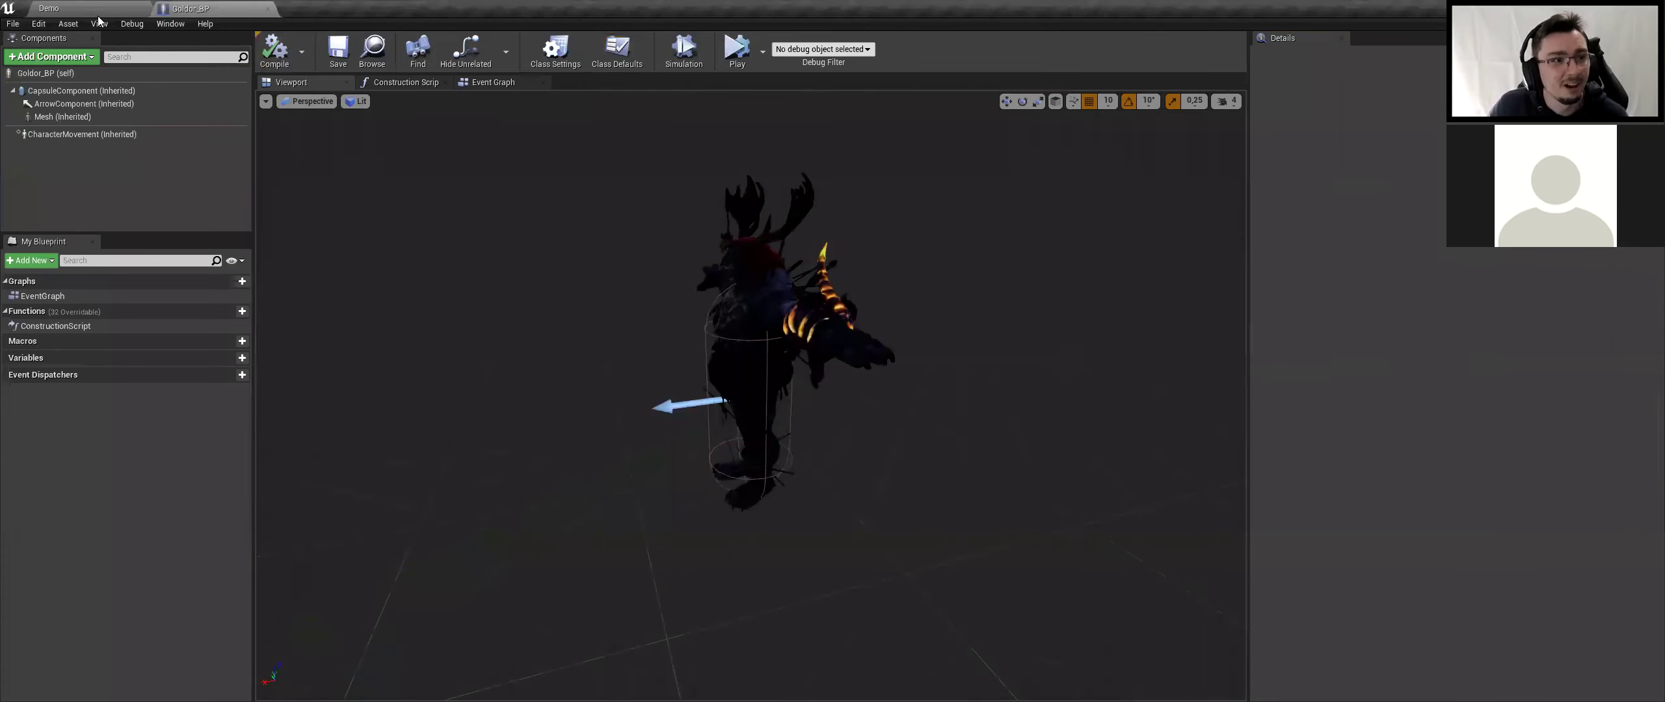
middle_click(210, 10)
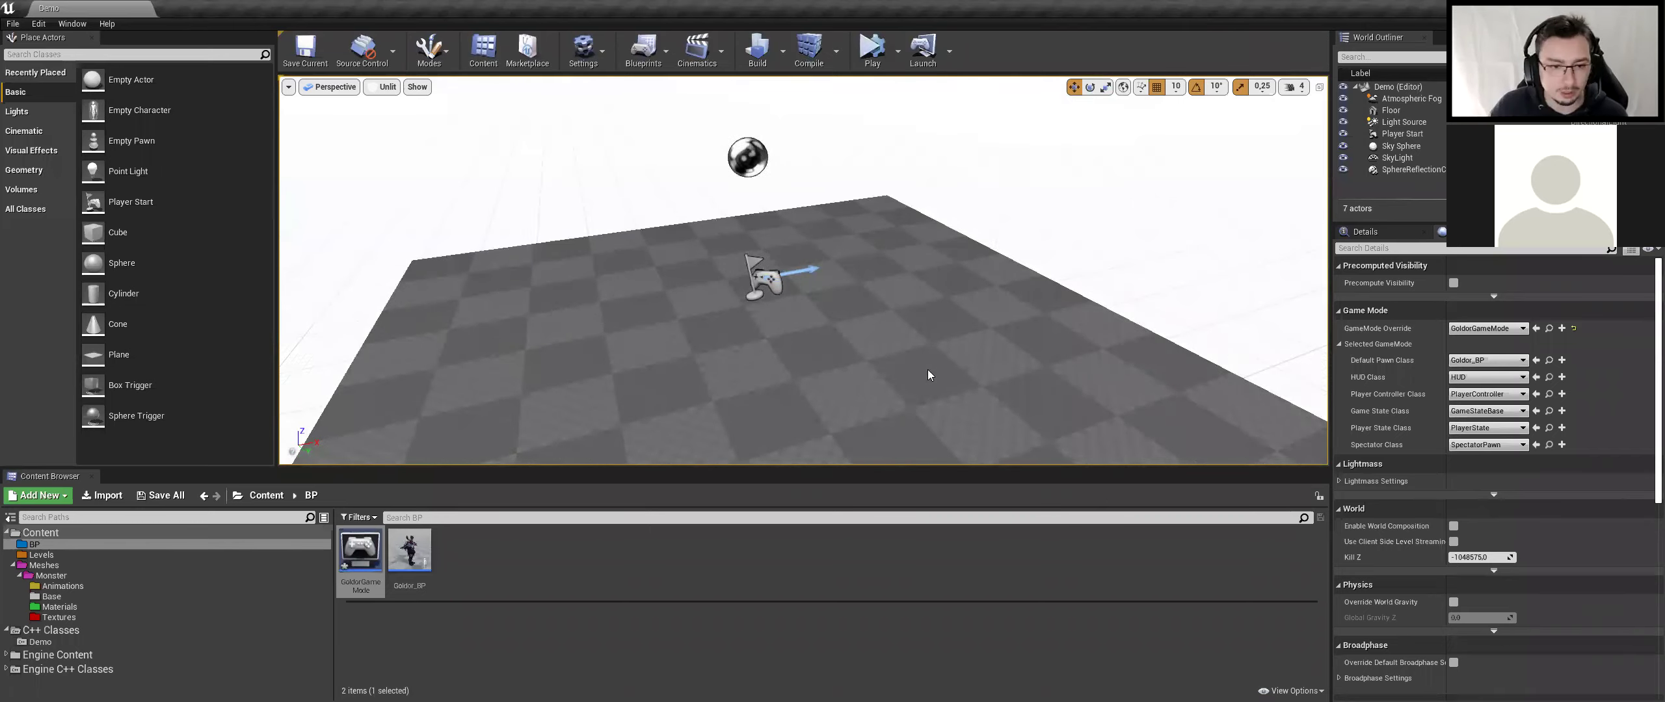
key("alt+Tab")
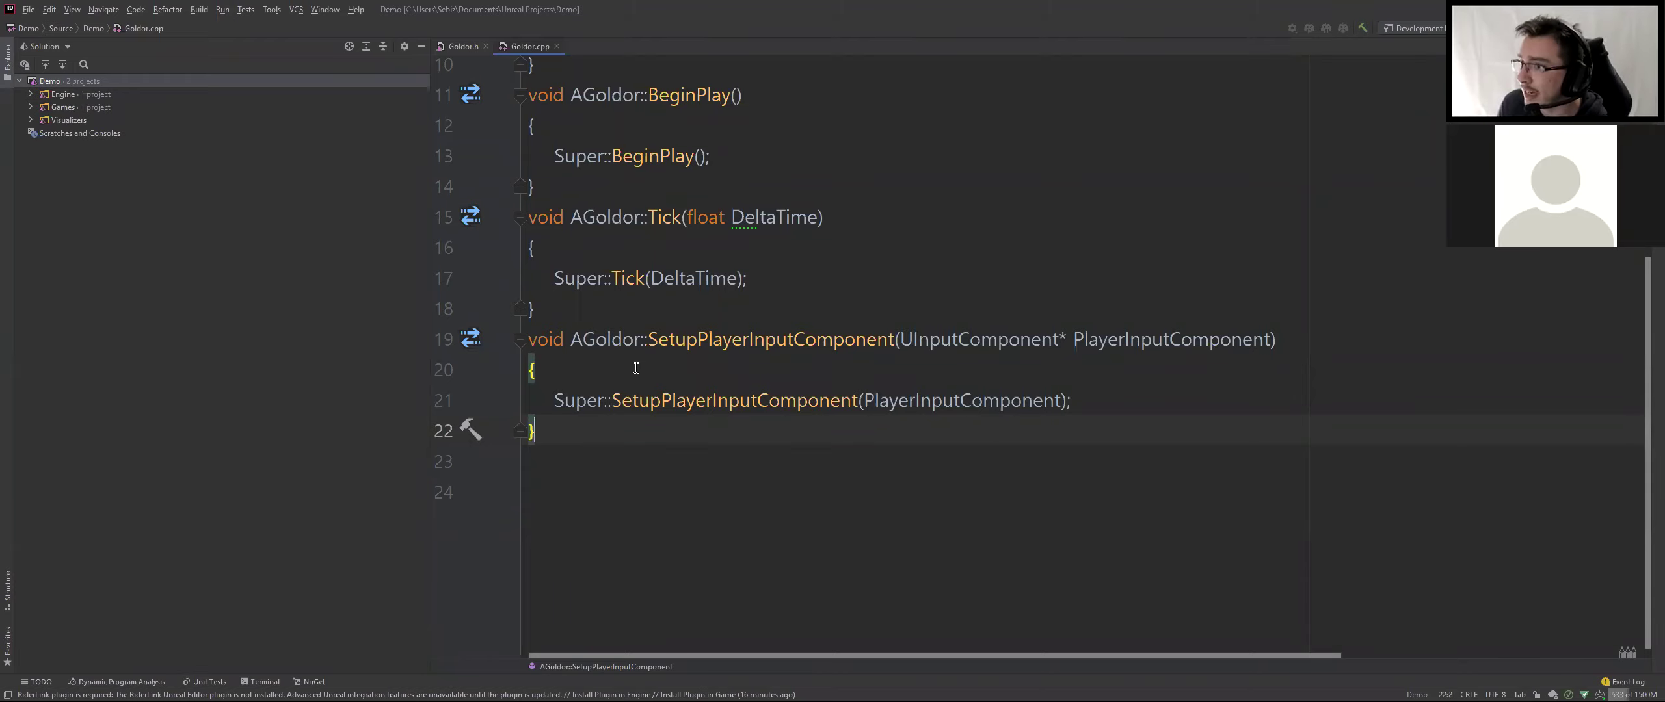
Switch to the Demo_ue4_tps editor and look at the ThirdPersonCharacter's Edit Blueprint options
key("alt+Tab")
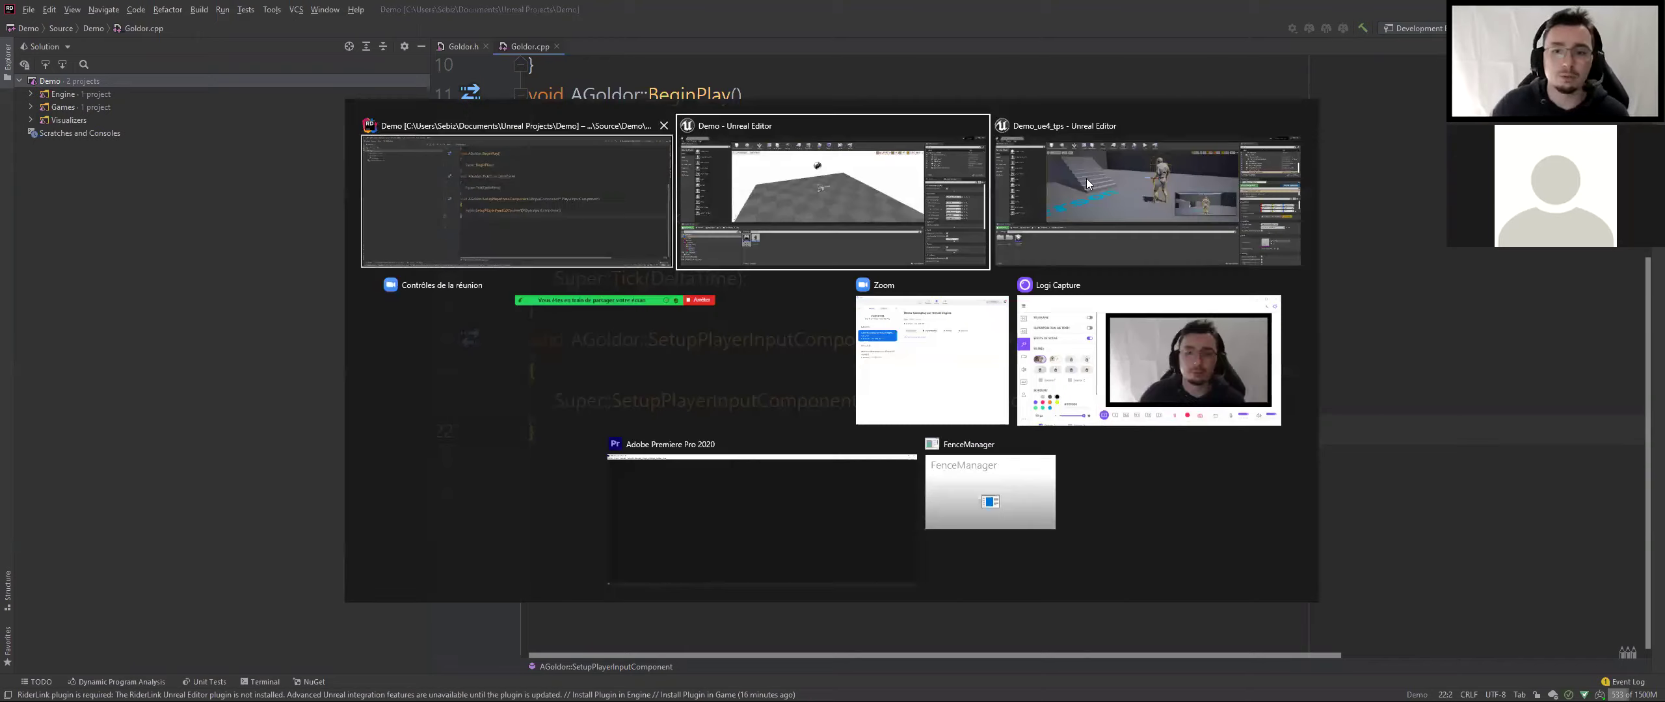
key("Tab")
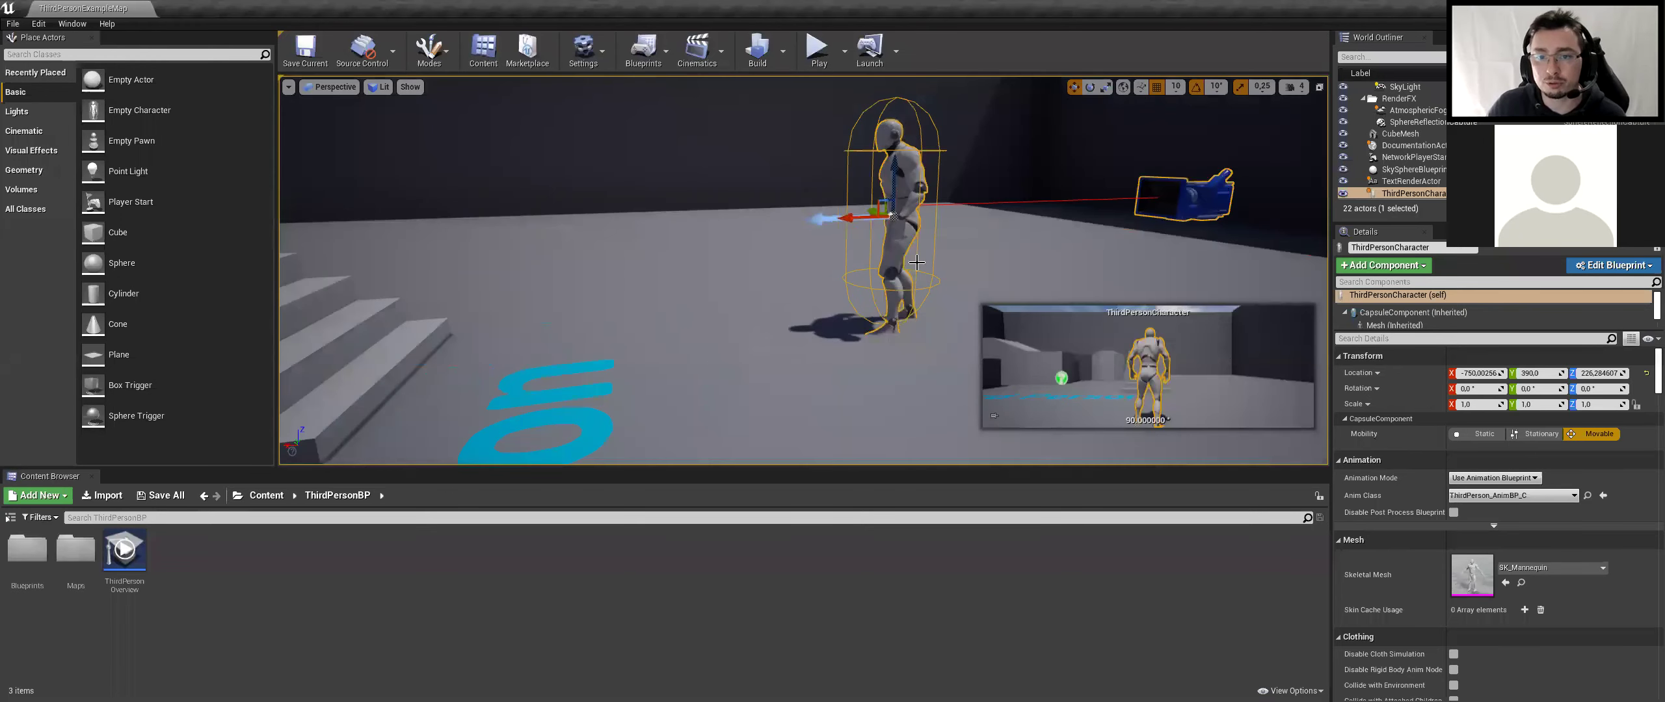
left_click_drag(845, 215, 872, 181, "alt")
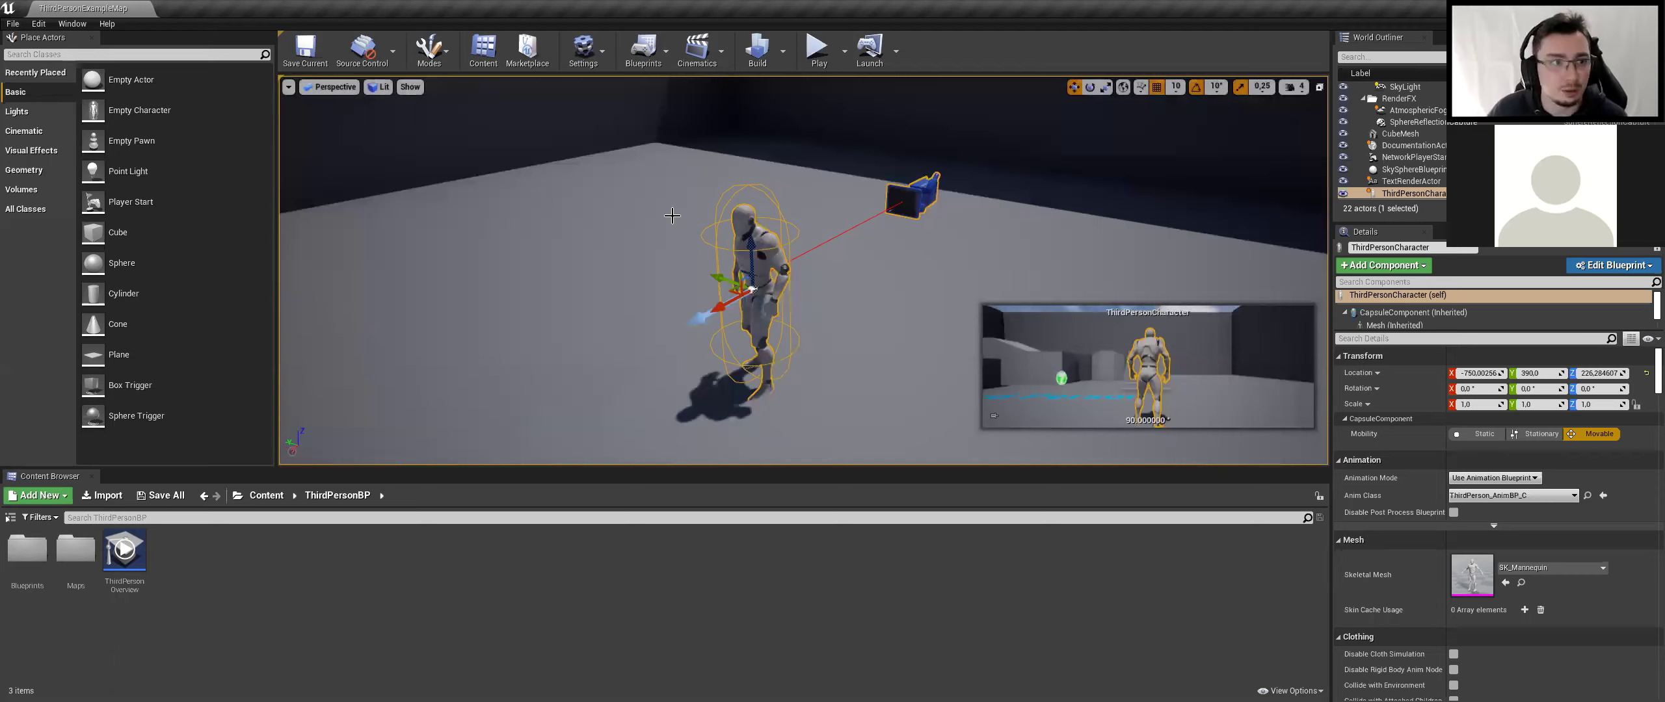
left_click(1613, 265)
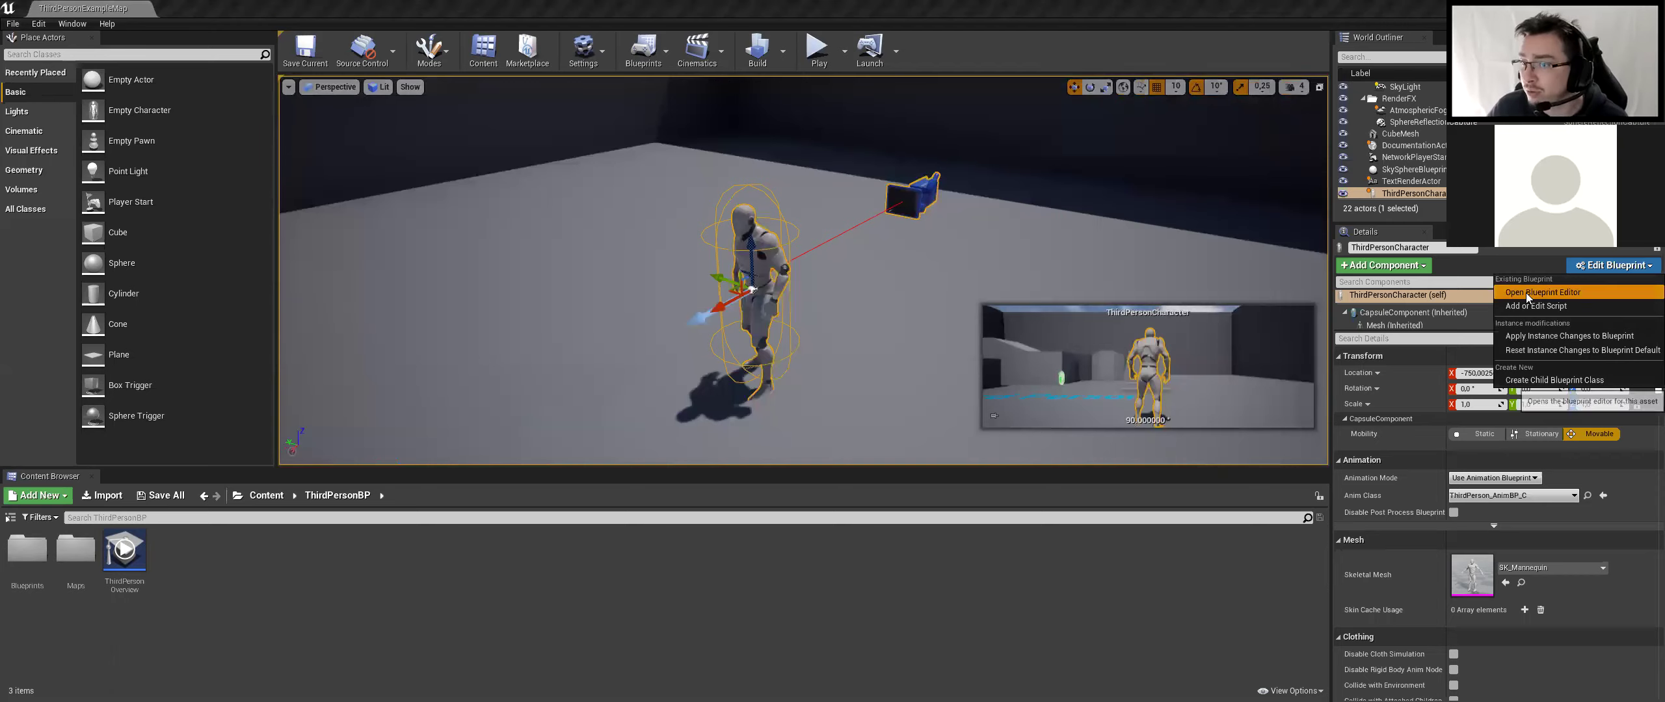
key("Escape")
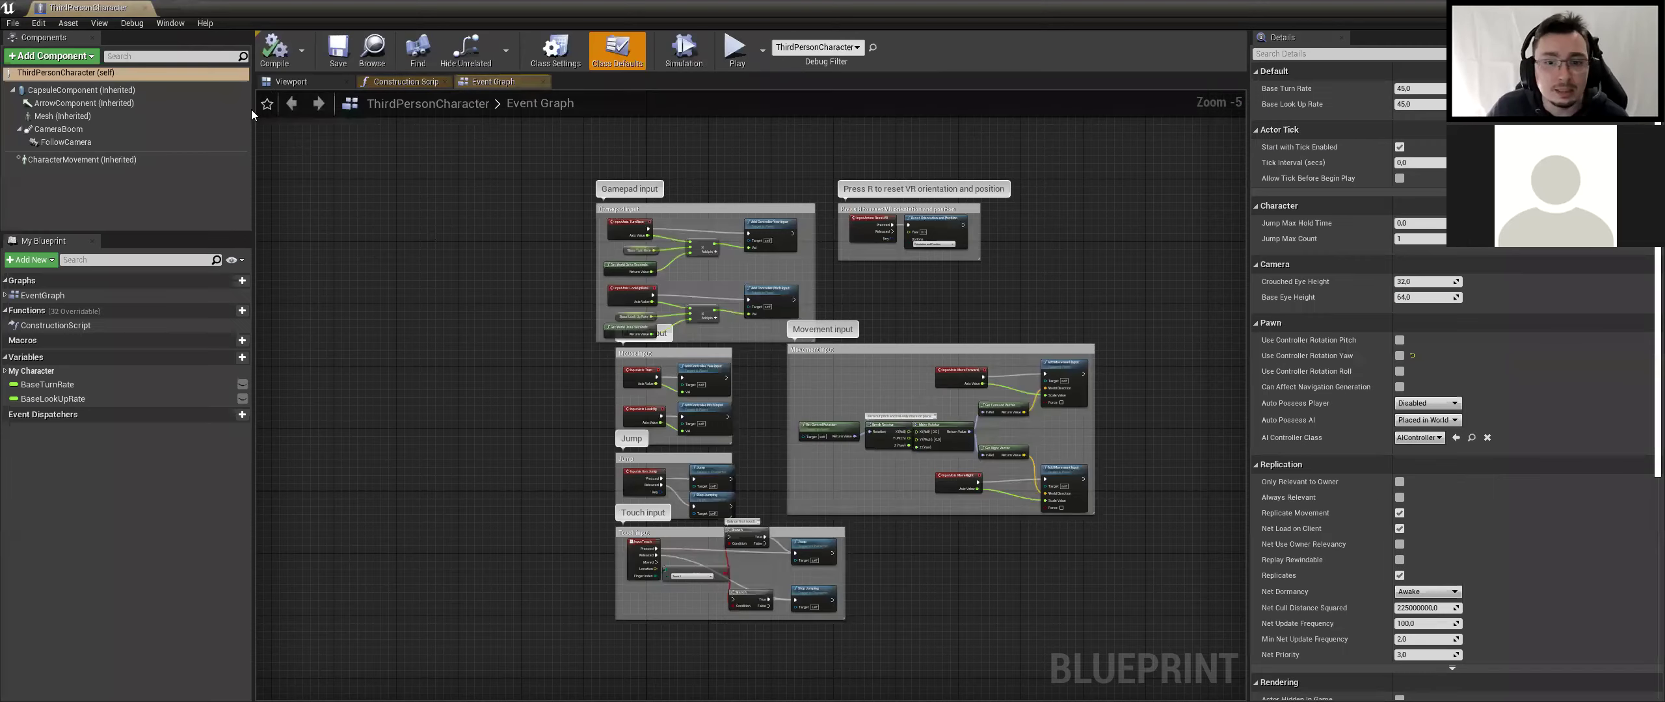
In the ThirdPersonCharacter viewport, inspect the CameraBoom and its attached FollowCamera
left_click(291, 81)
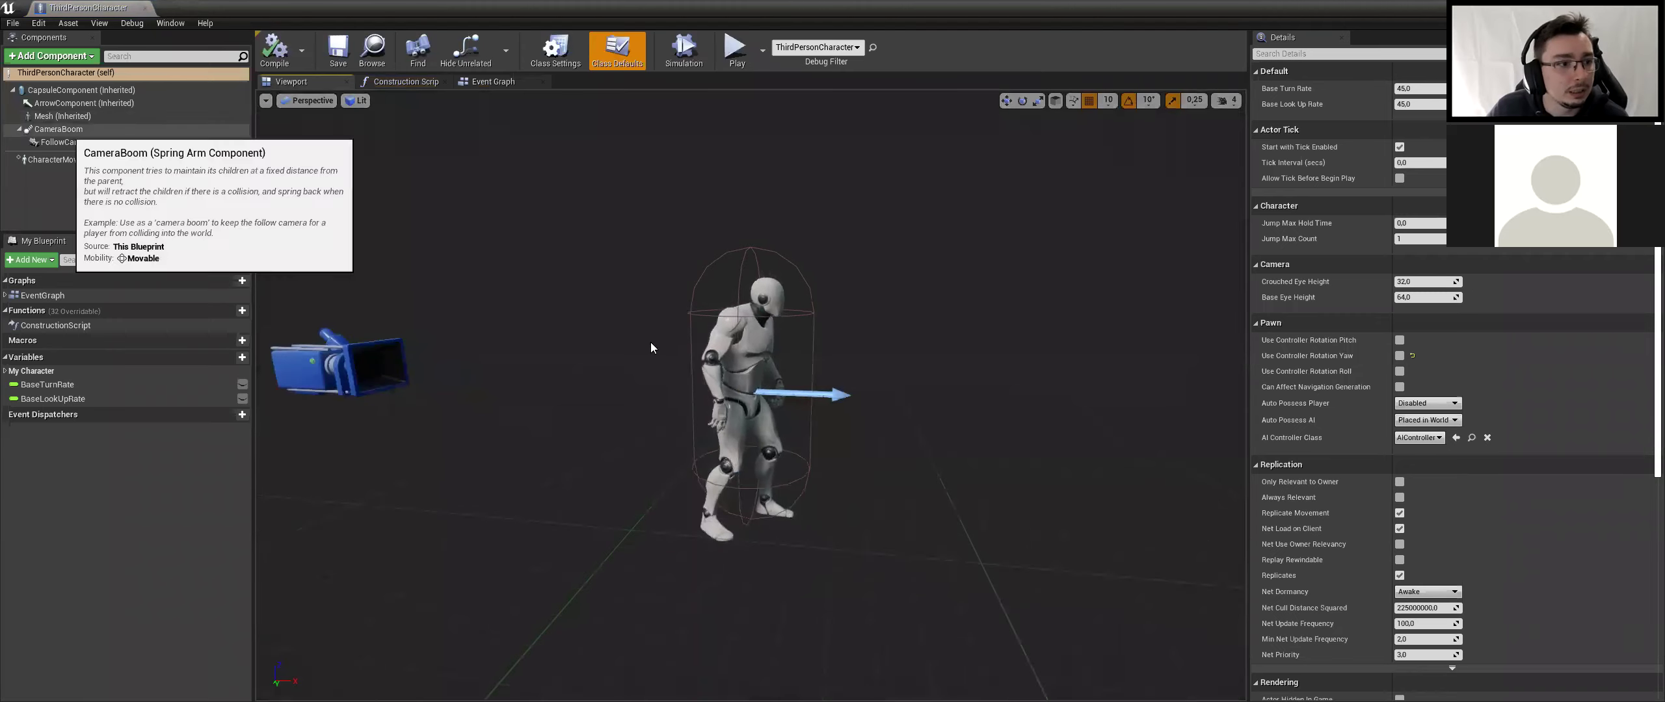
left_click(58, 129)
key("f")
scroll(607, 427, "down", 10)
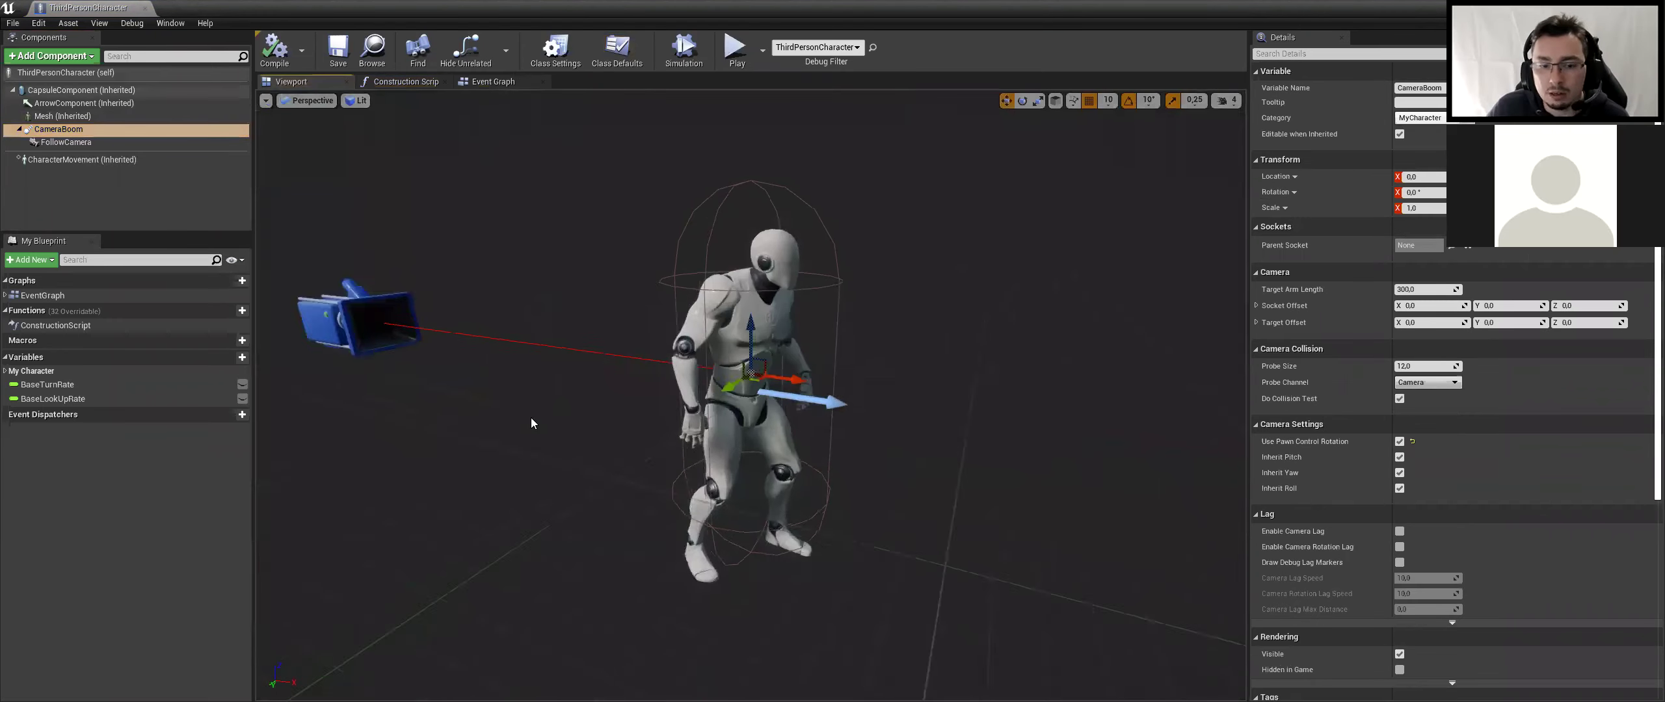
left_click_drag(571, 418, 565, 417)
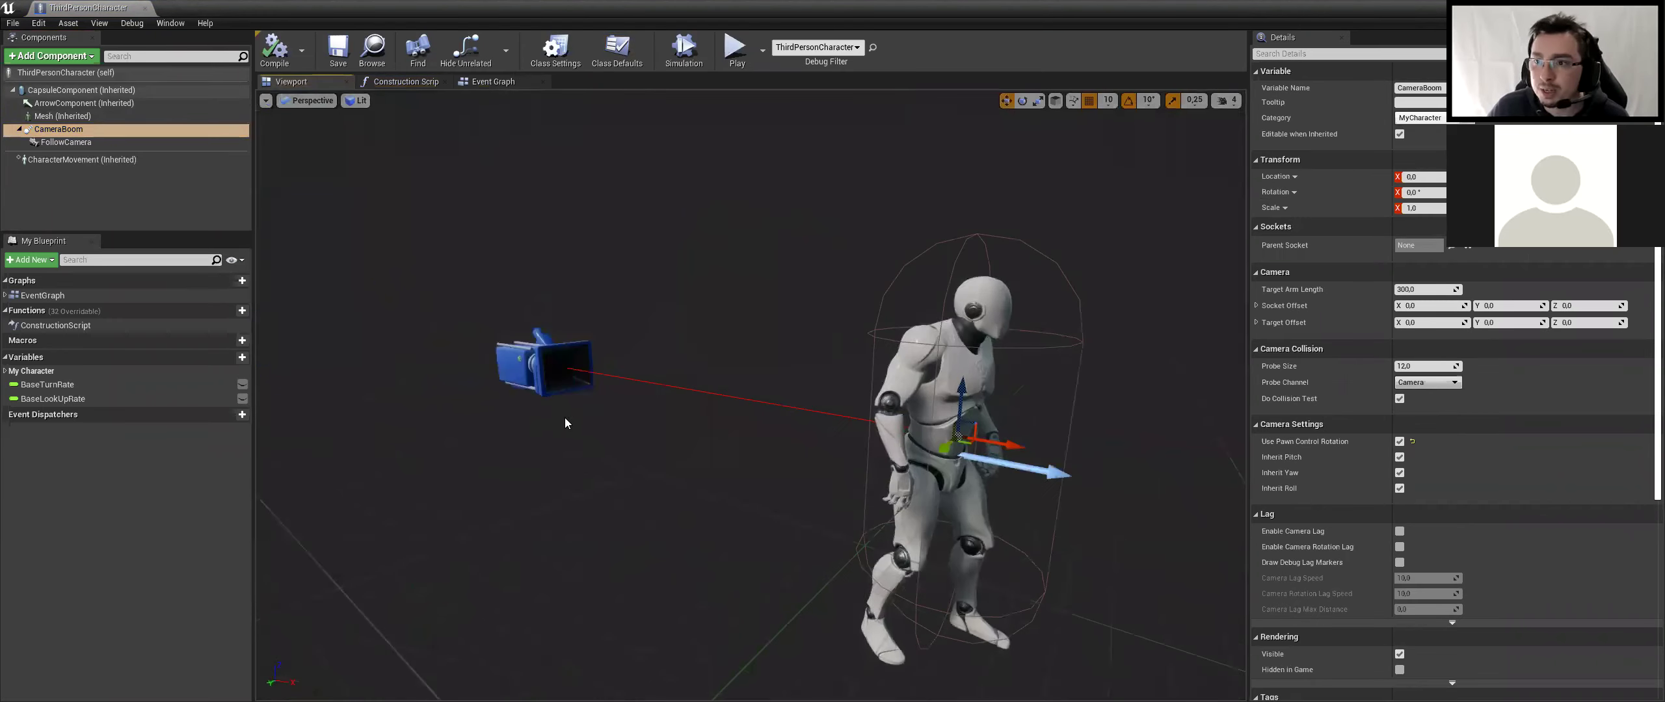
left_click(552, 358)
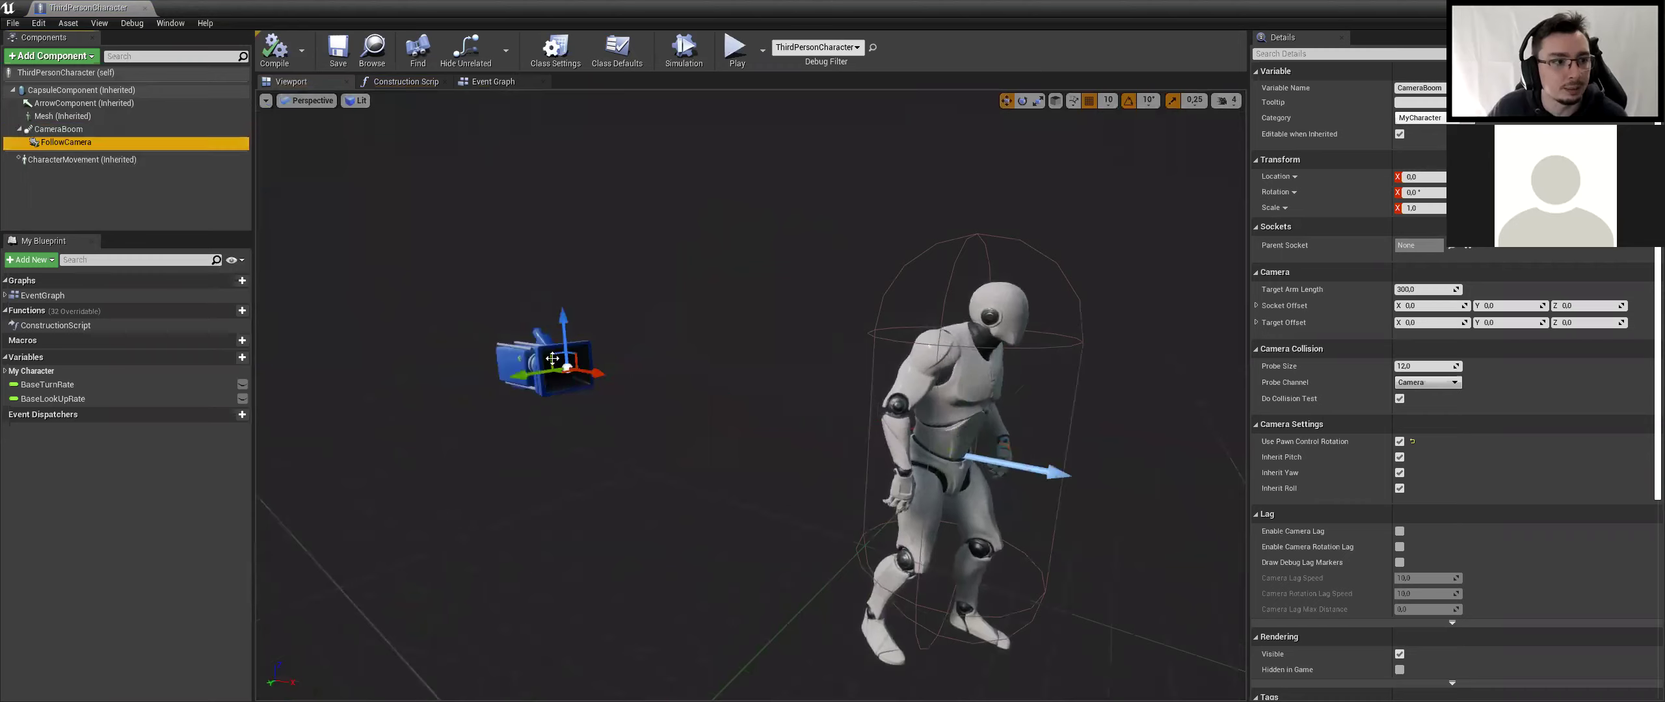
left_click(626, 378)
mouse_move(626, 377)
left_mouse_down("alt")
mouse_move(649, 576)
mouse_move(921, 657)
left_mouse_up("alt")
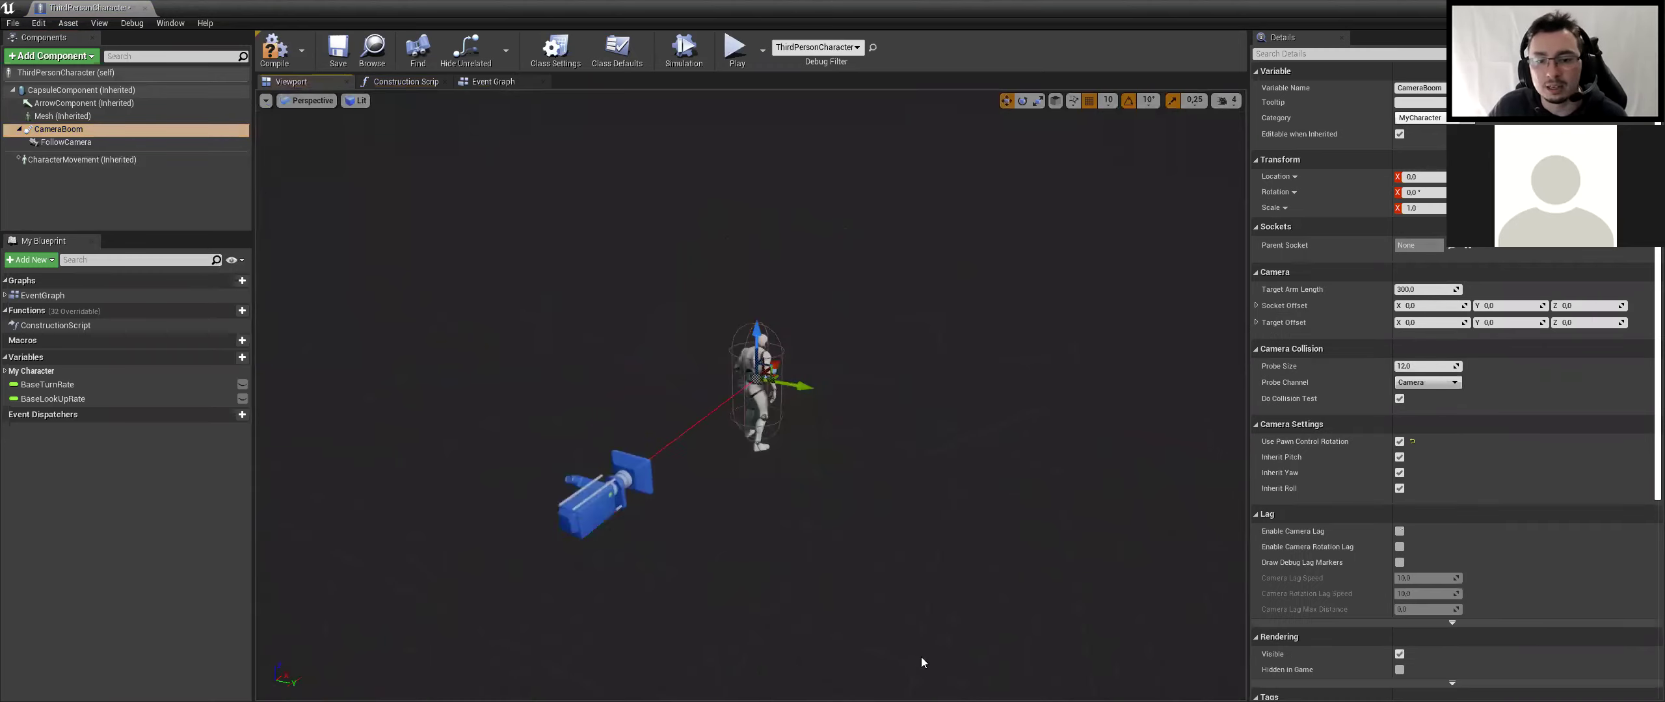
Drag the CameraBoom's Target Arm Length and Socket Offset Z values to reposition the camera
left_click_drag(1561, 305, 1568, 305)
left_click_drag(1424, 290, 1340, 290)
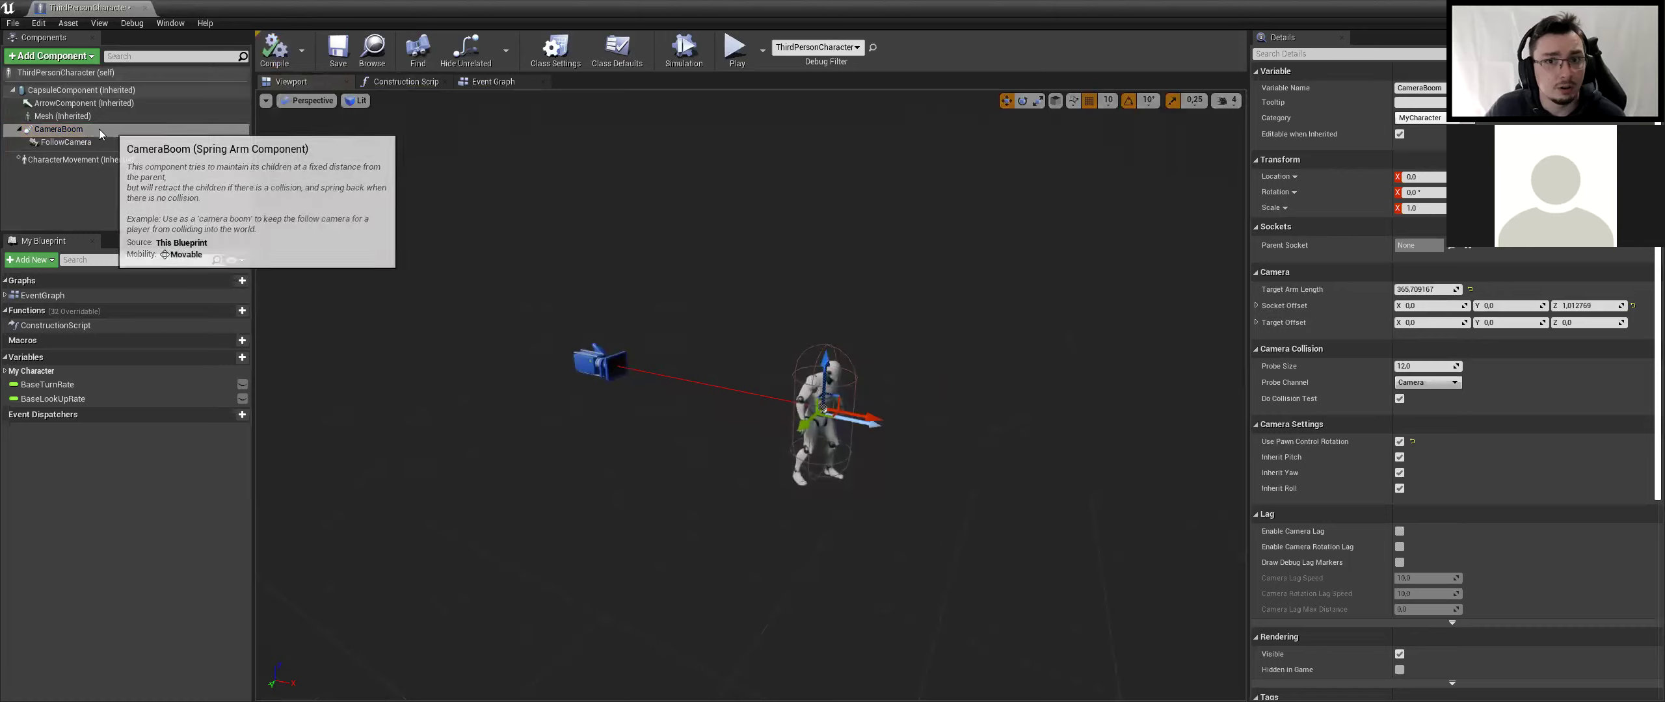
left_click(64, 134)
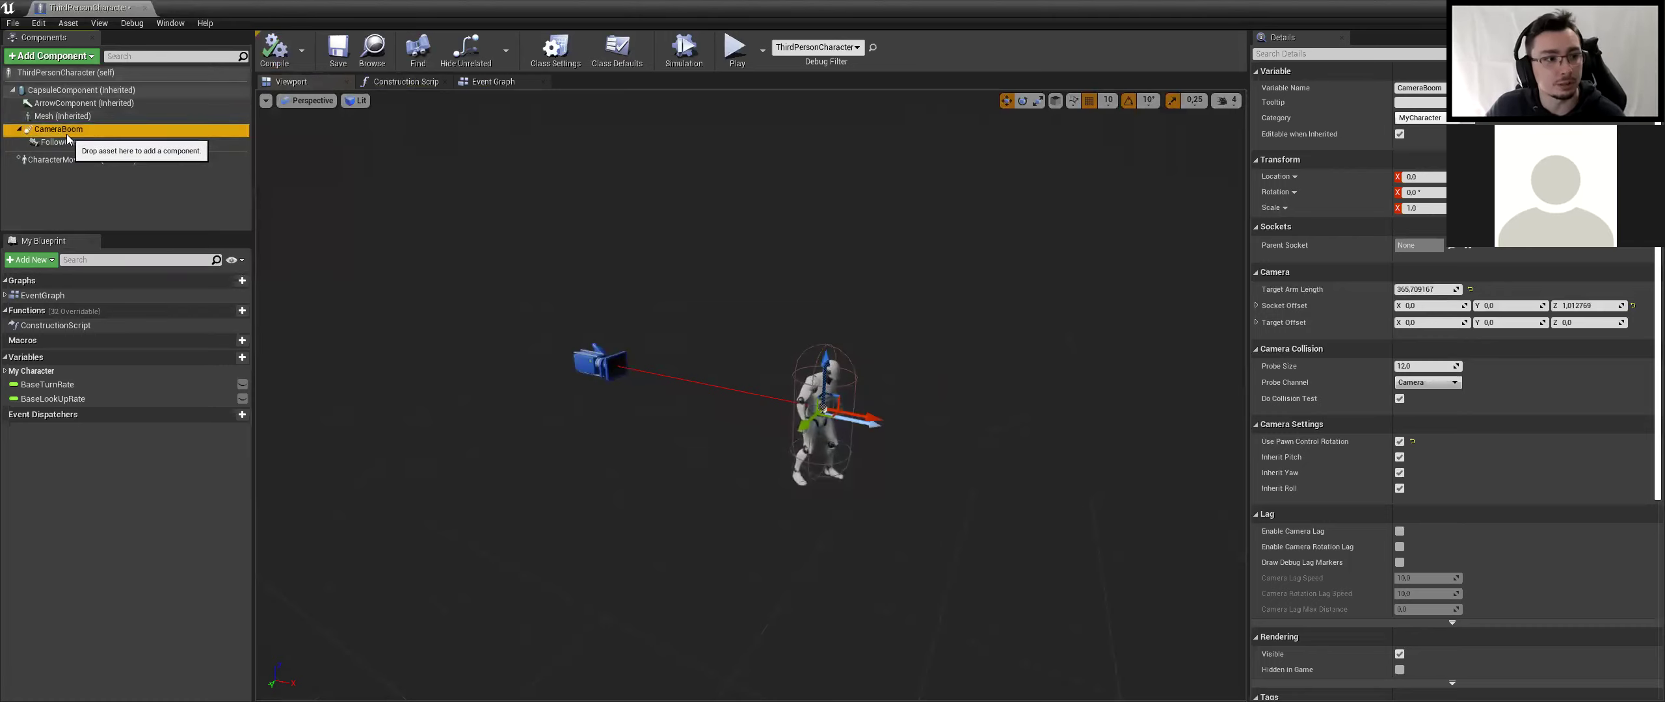
left_click(63, 140)
Switch over to Rider and bring up Goldor.h with the AGoldor class declaration
key("alt+Tab")
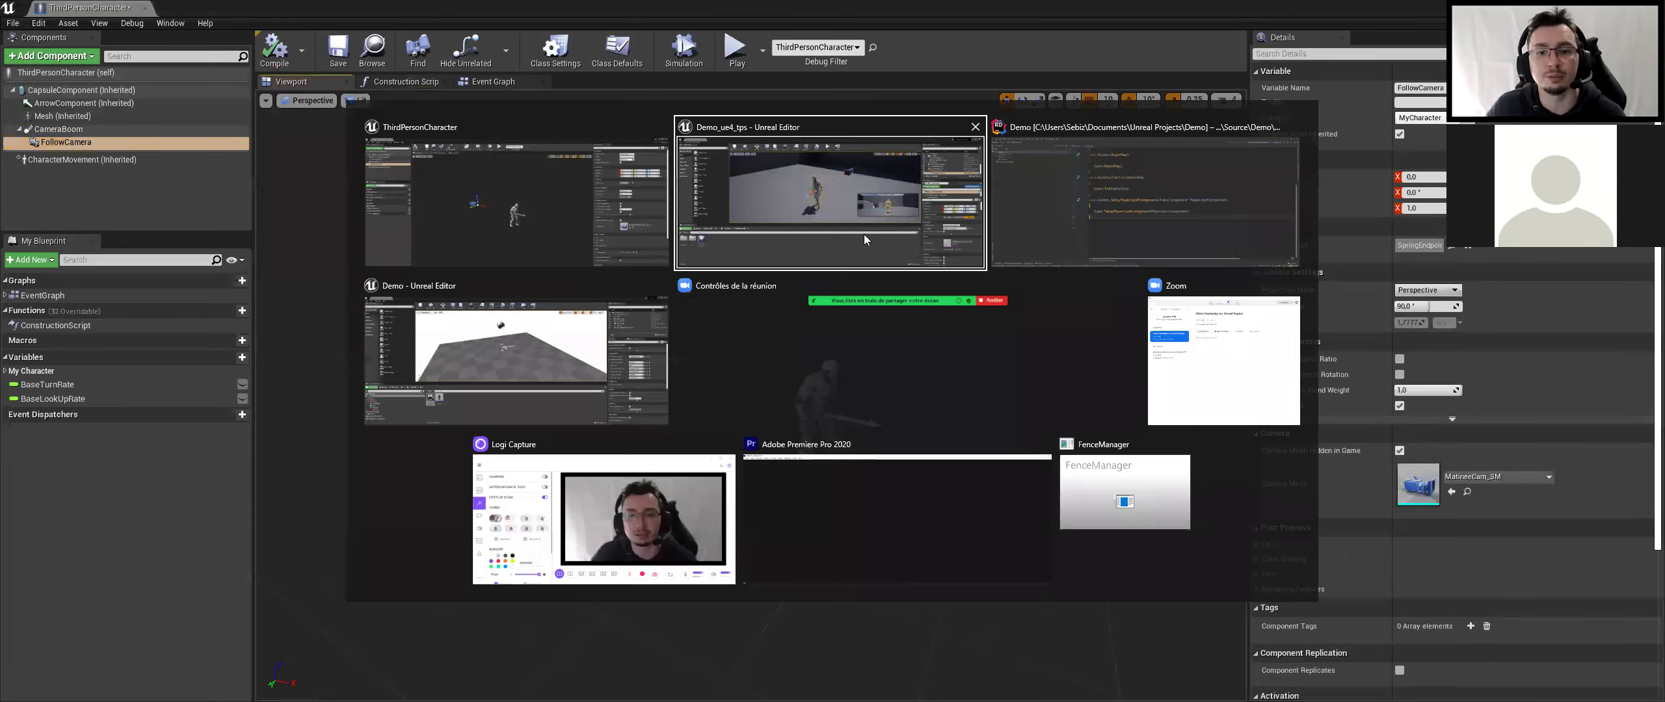
left_click(582, 351)
key("alt+Tab")
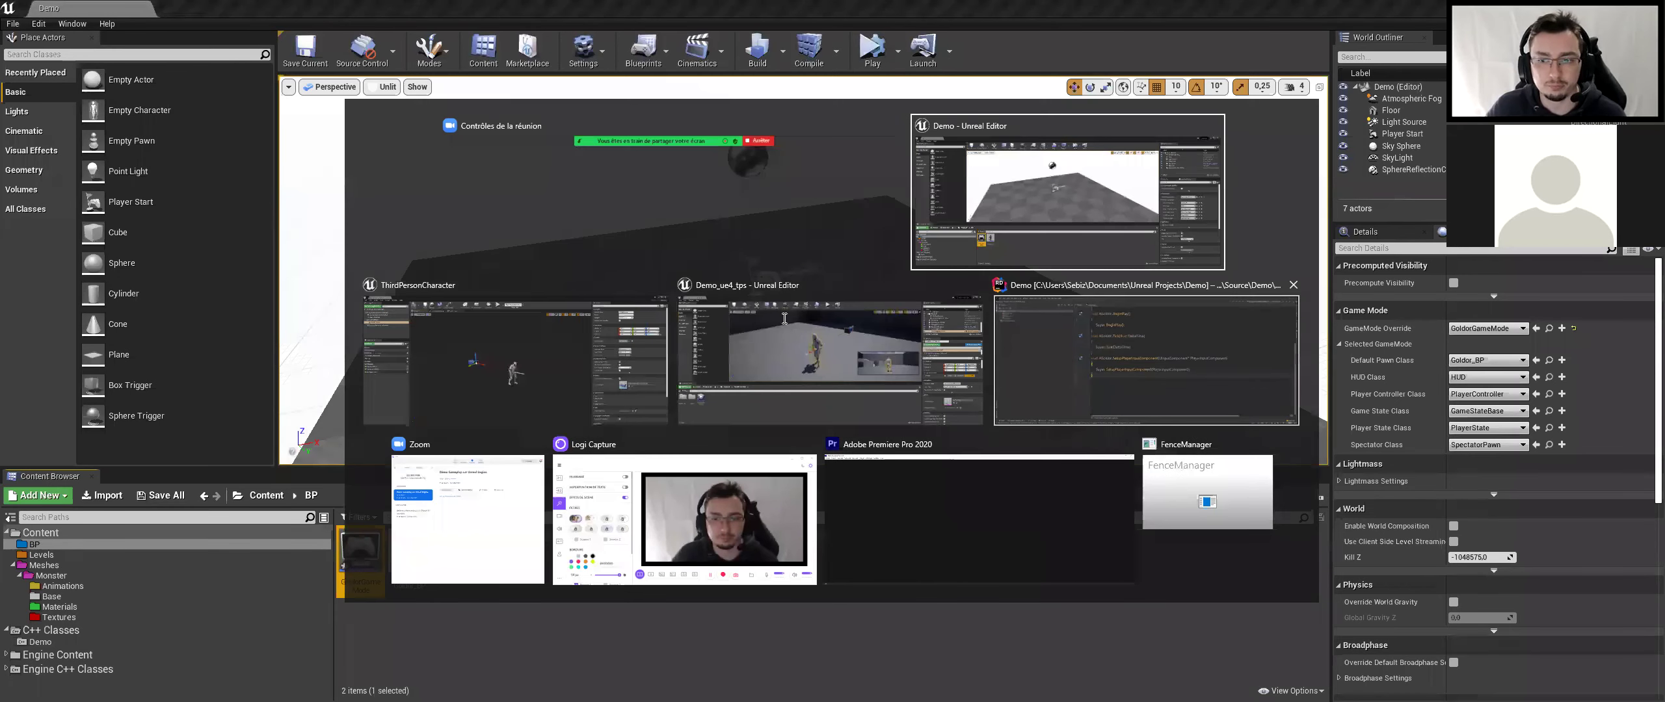
left_click(1080, 385)
left_click(447, 45)
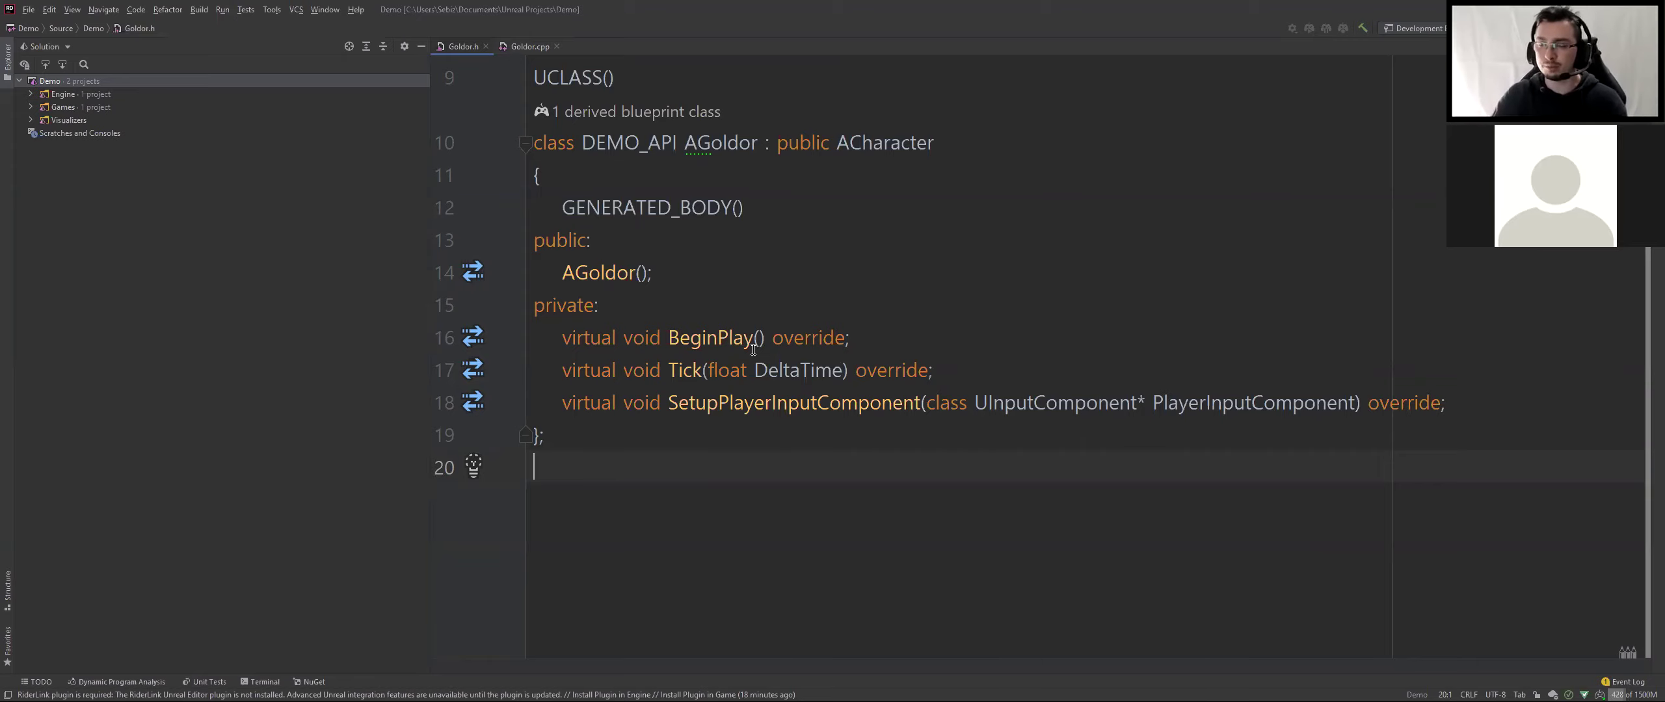
Add UPROPERTY(EditAnywhere) on a new line below GENERATED_BODY() in AGoldor
left_click(778, 216)
key("Return")
type("UPROPERTY(")
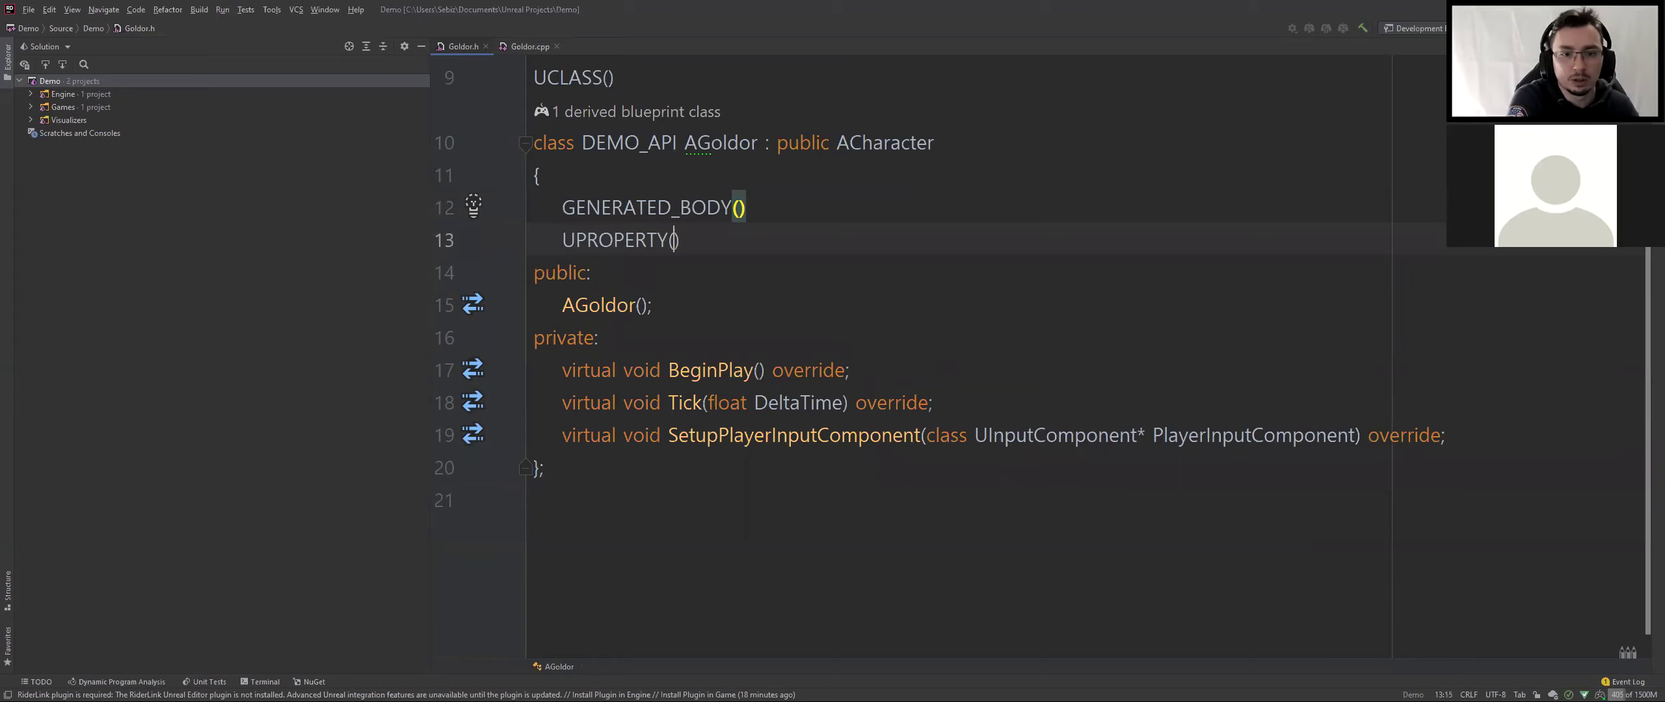
type(") ")
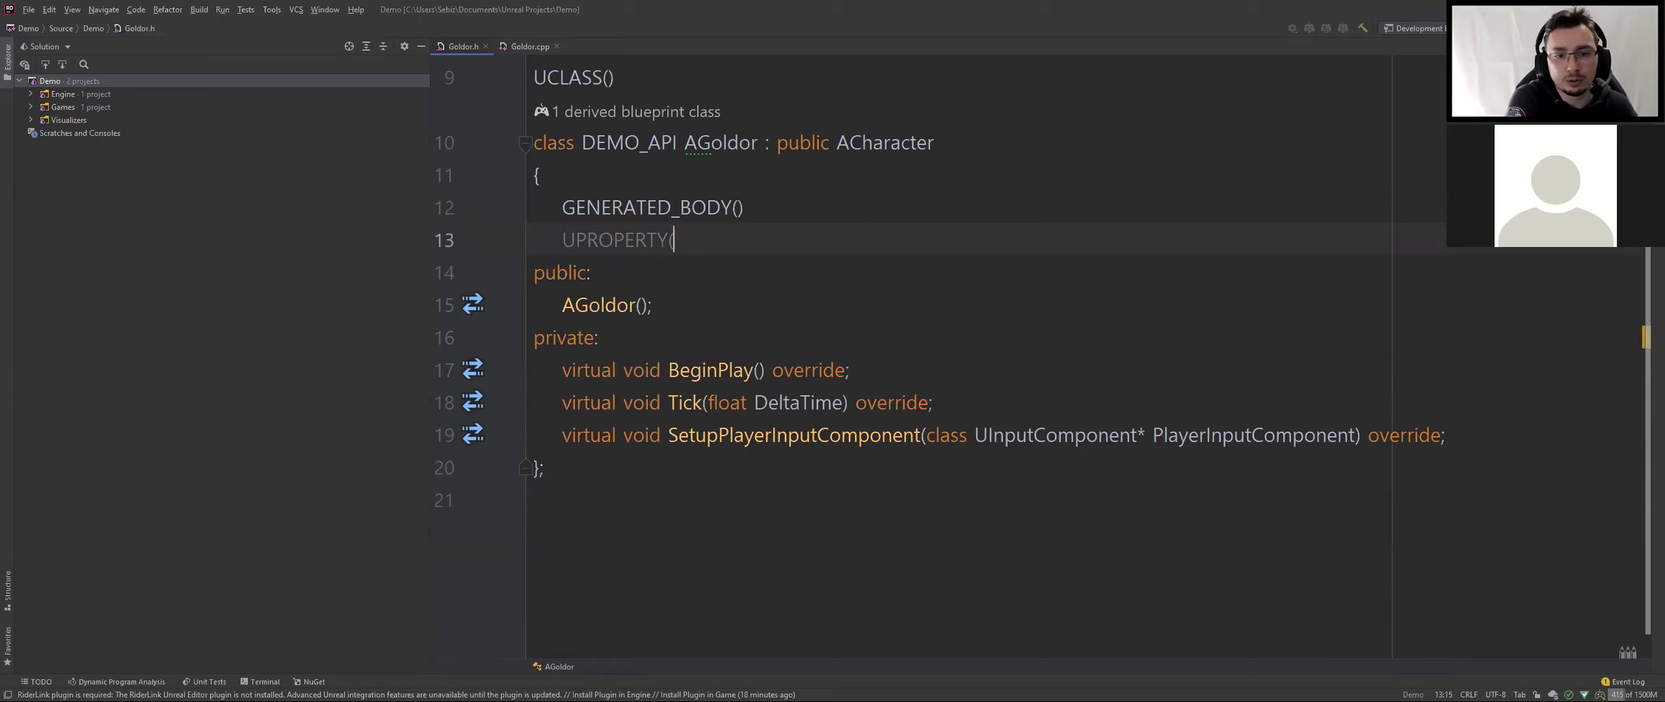
type("Visib")
key("BackSpace")
key("BackSpace")
key("BackSpace")
type("Ed")
key("Return")
type(")")
key("Return")
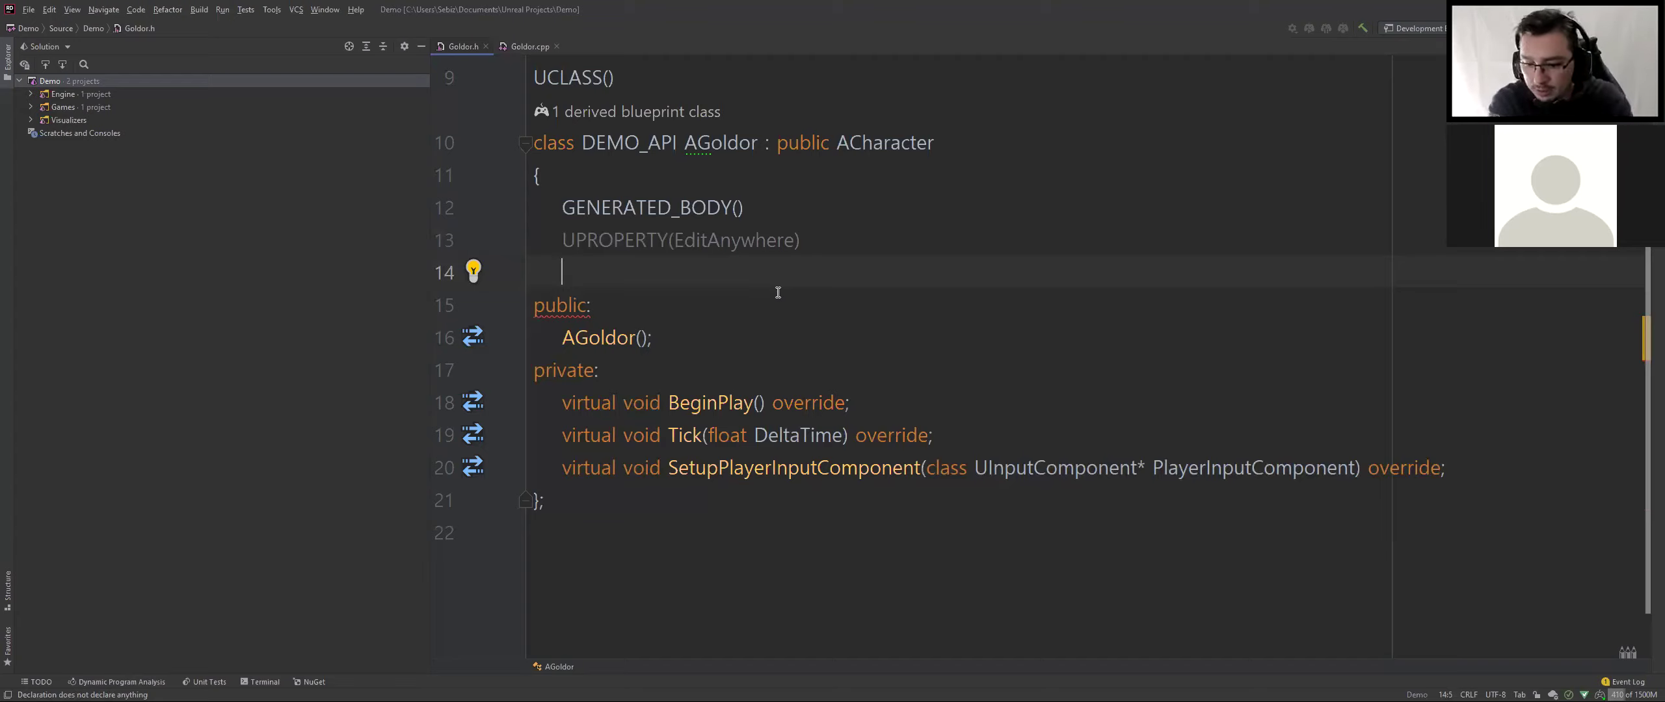
Declare USpringArmComponent* springArm = nullptr; with its include added, then build the project
type("U")
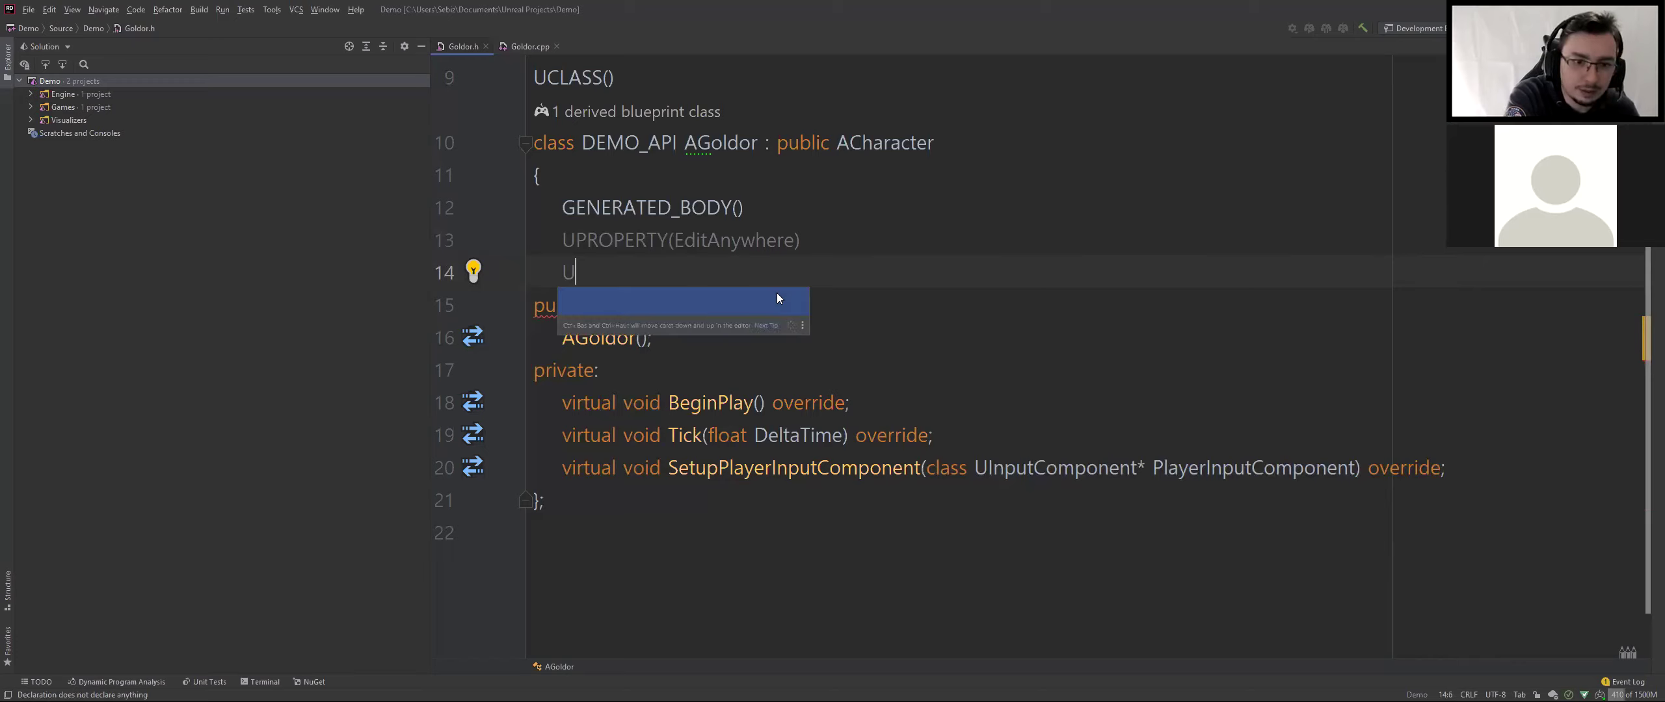
type("SpringArm")
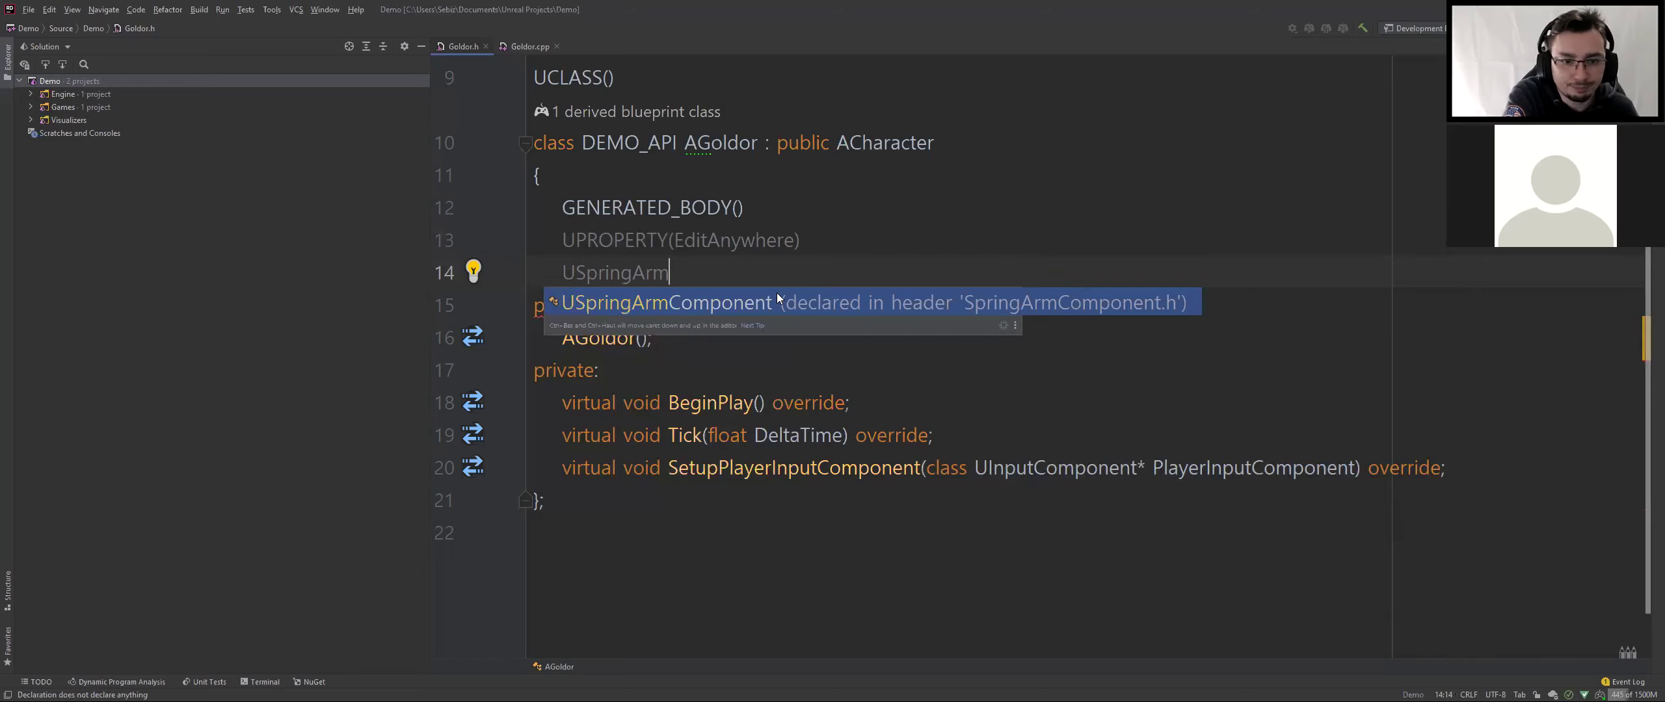
key("Escape")
key("ctrl+space")
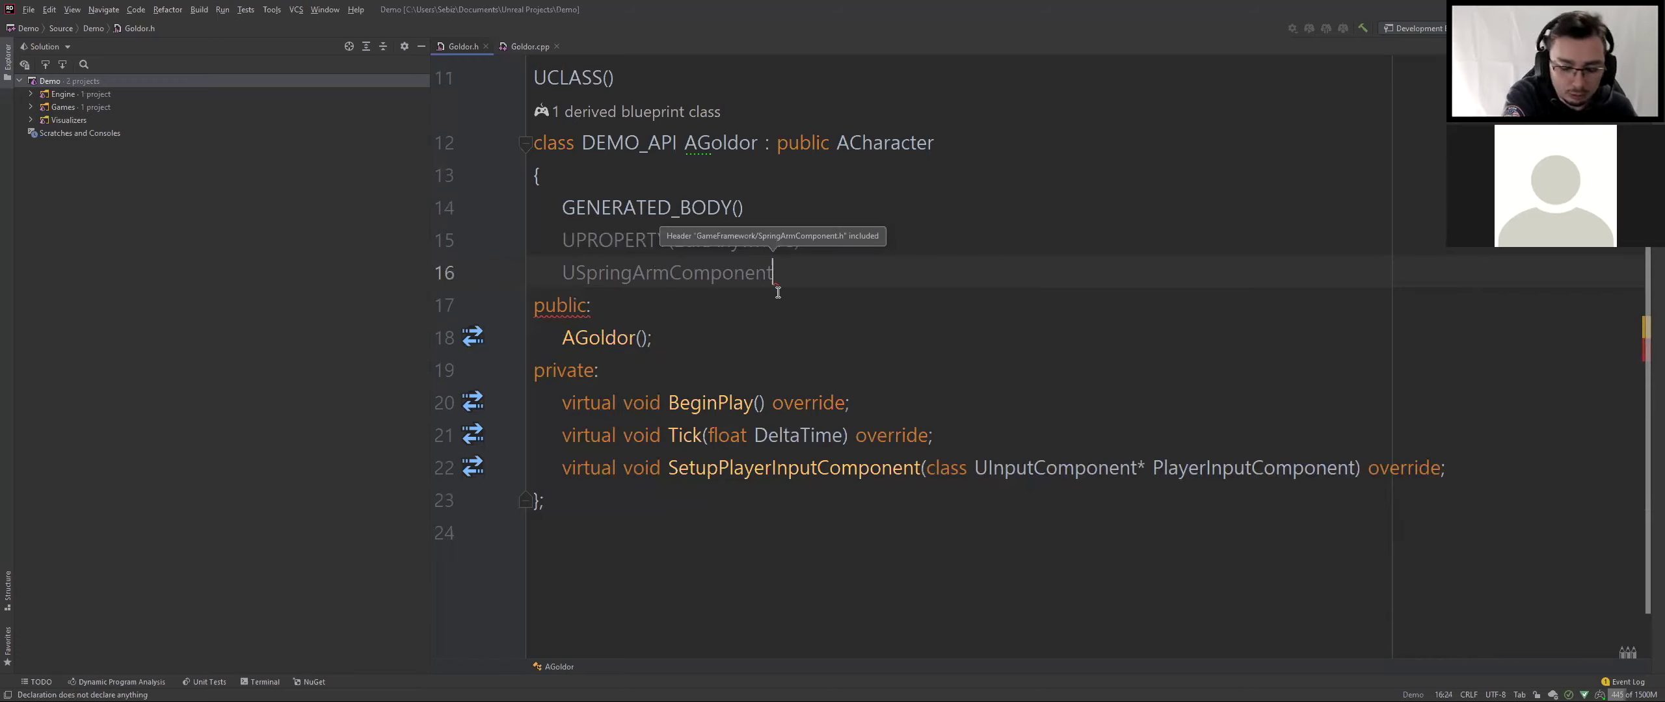
type("* ")
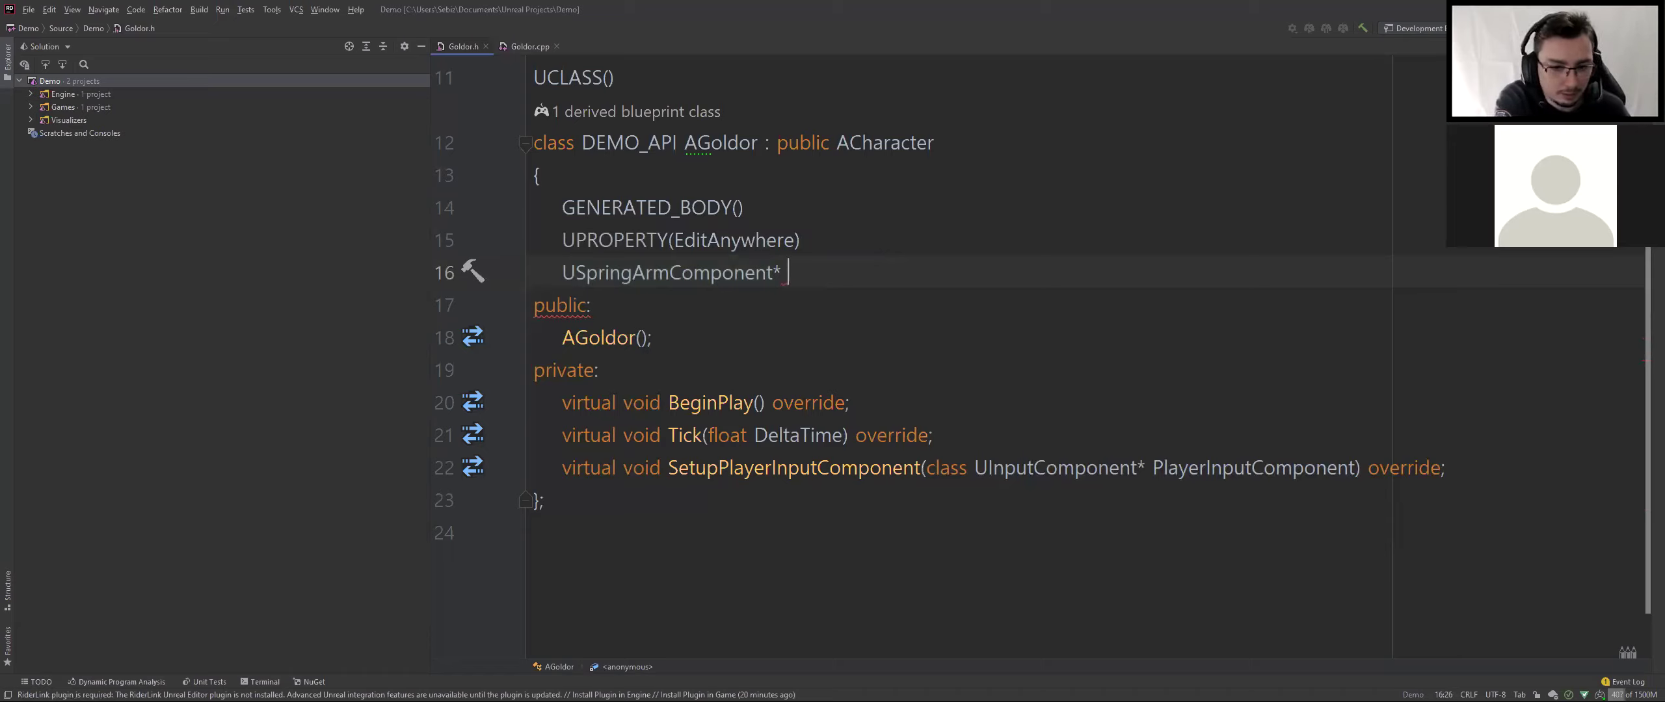
type("springArm = nullptr")
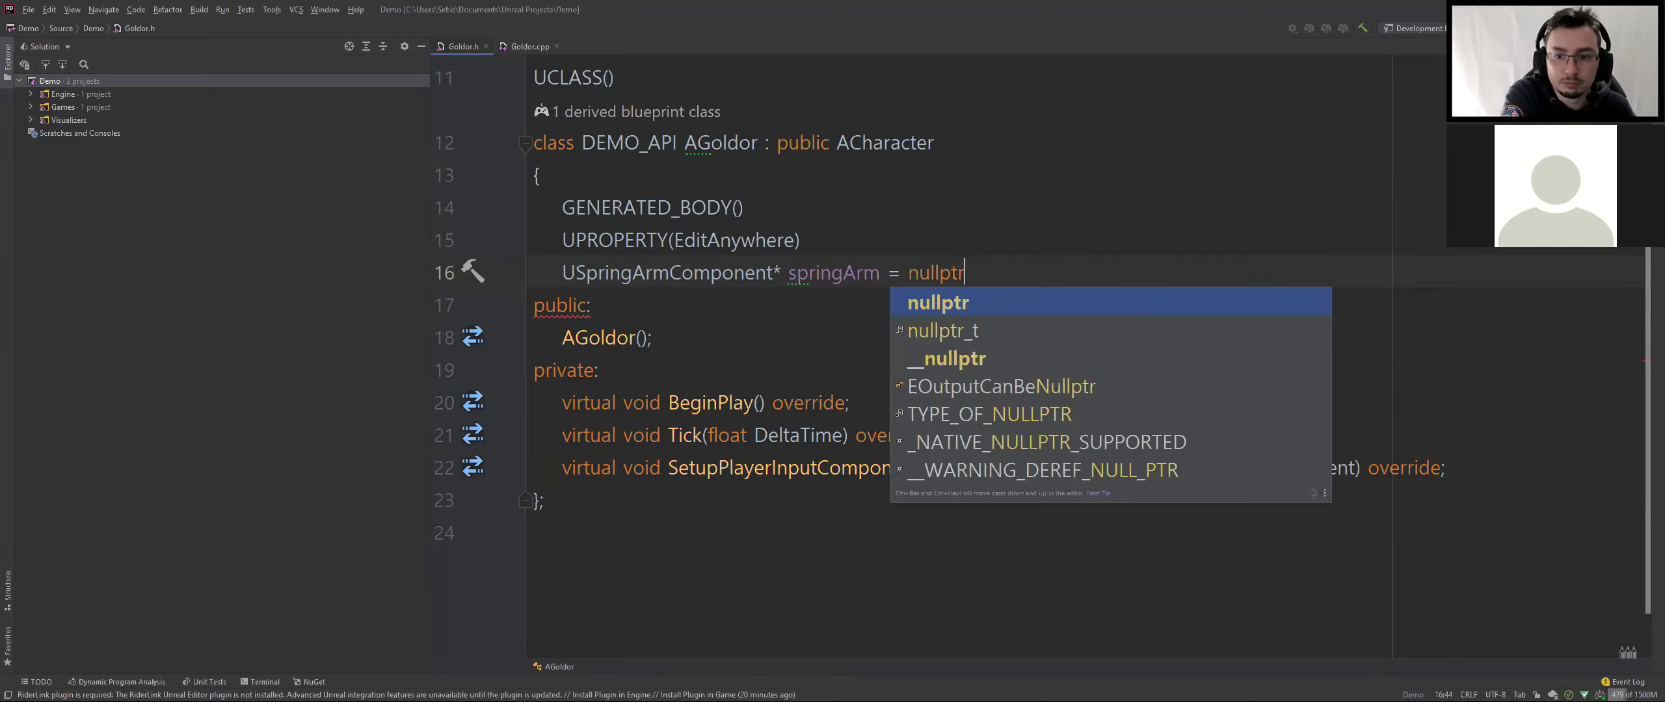
type(";")
key("ctrl+shift+b")
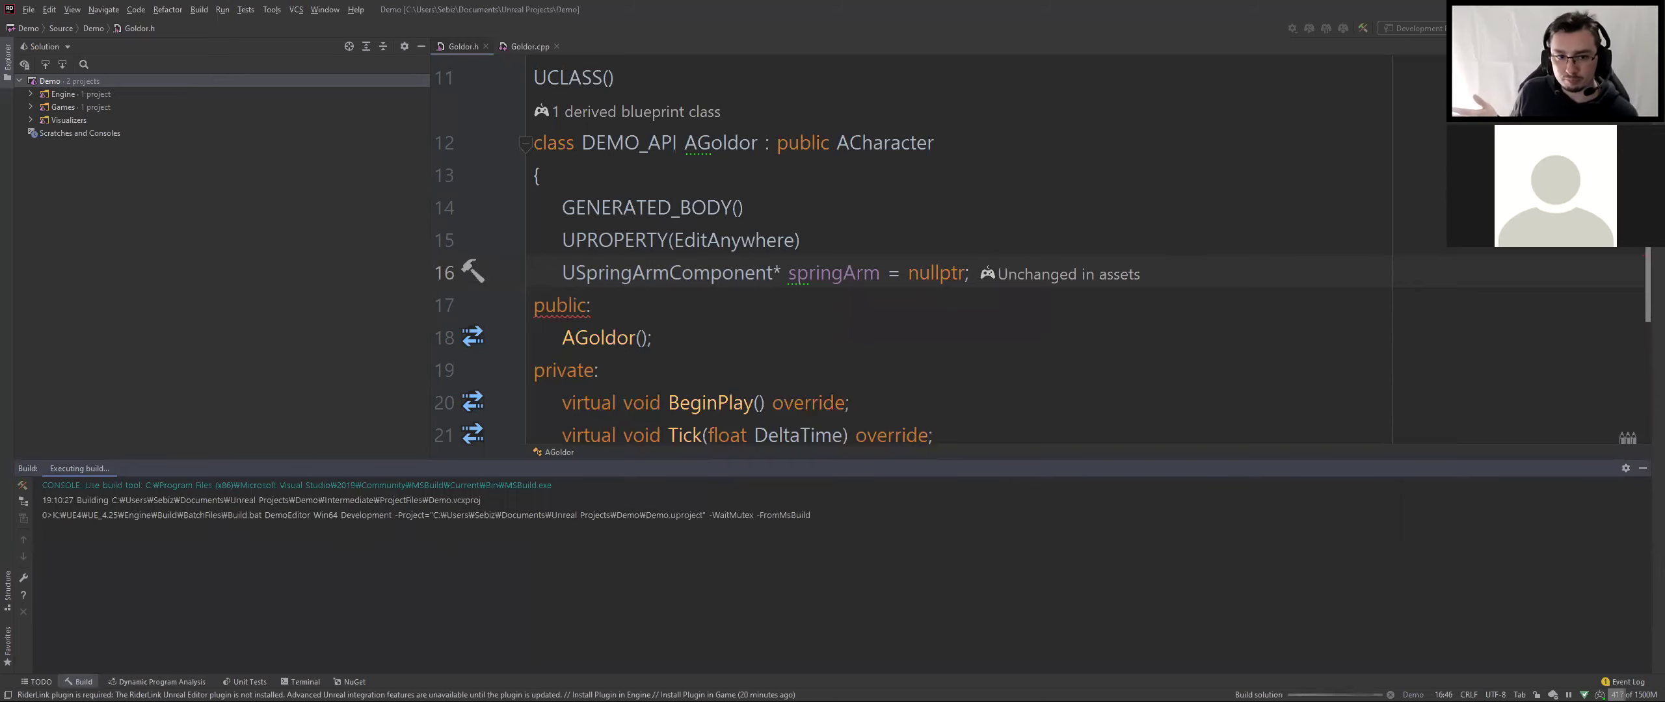
Review the new springArm declaration in Goldor.h after the build
left_click(515, 47)
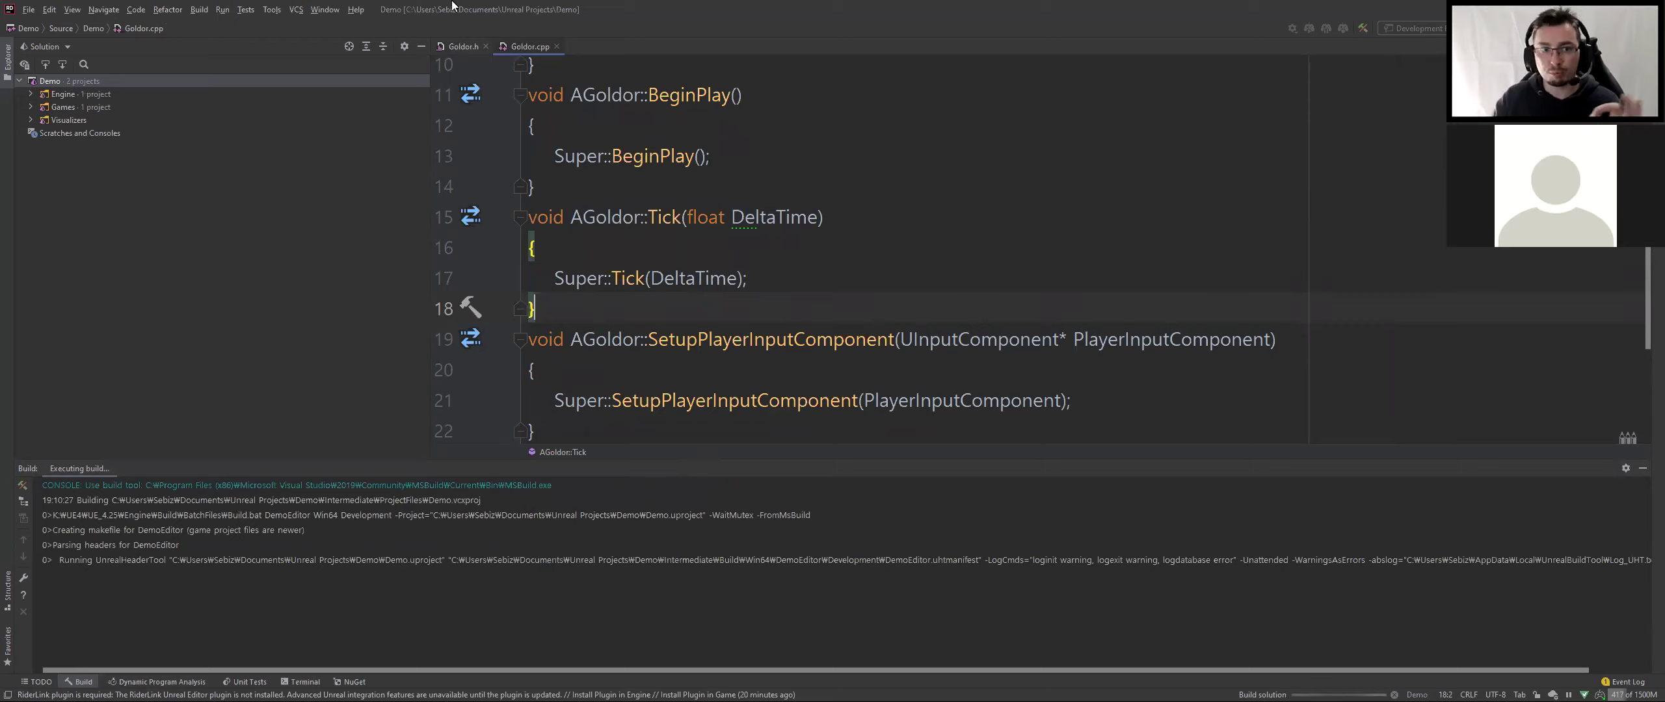
left_click(449, 46)
triple_click(850, 274)
left_click(869, 336)
left_click(813, 251)
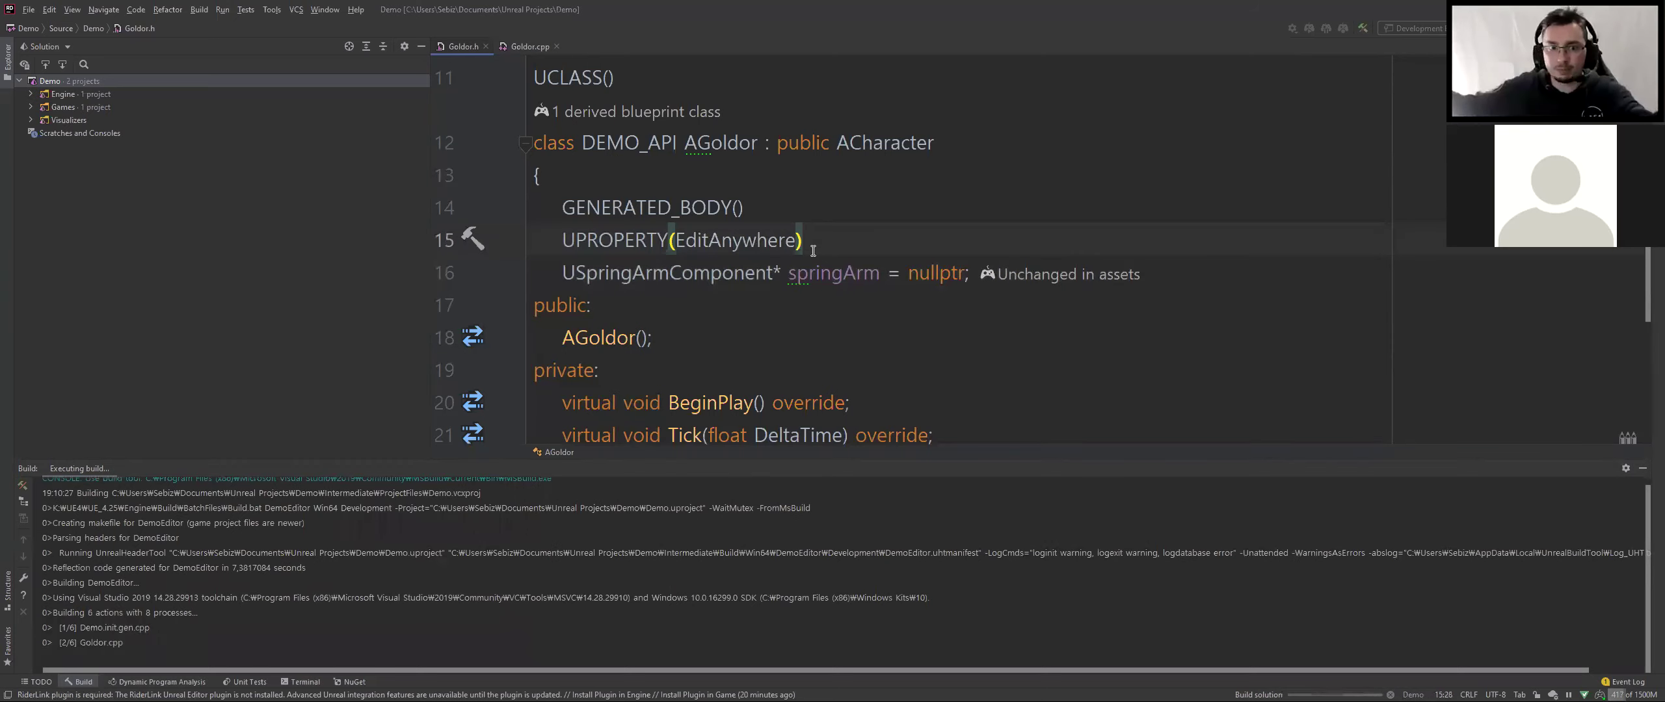
In Goldor.cpp, fold BeginPlay, Tick and SetupPlayerInputComponent, and add a line after bCanEverTick = true
key("ctrl+Tab")
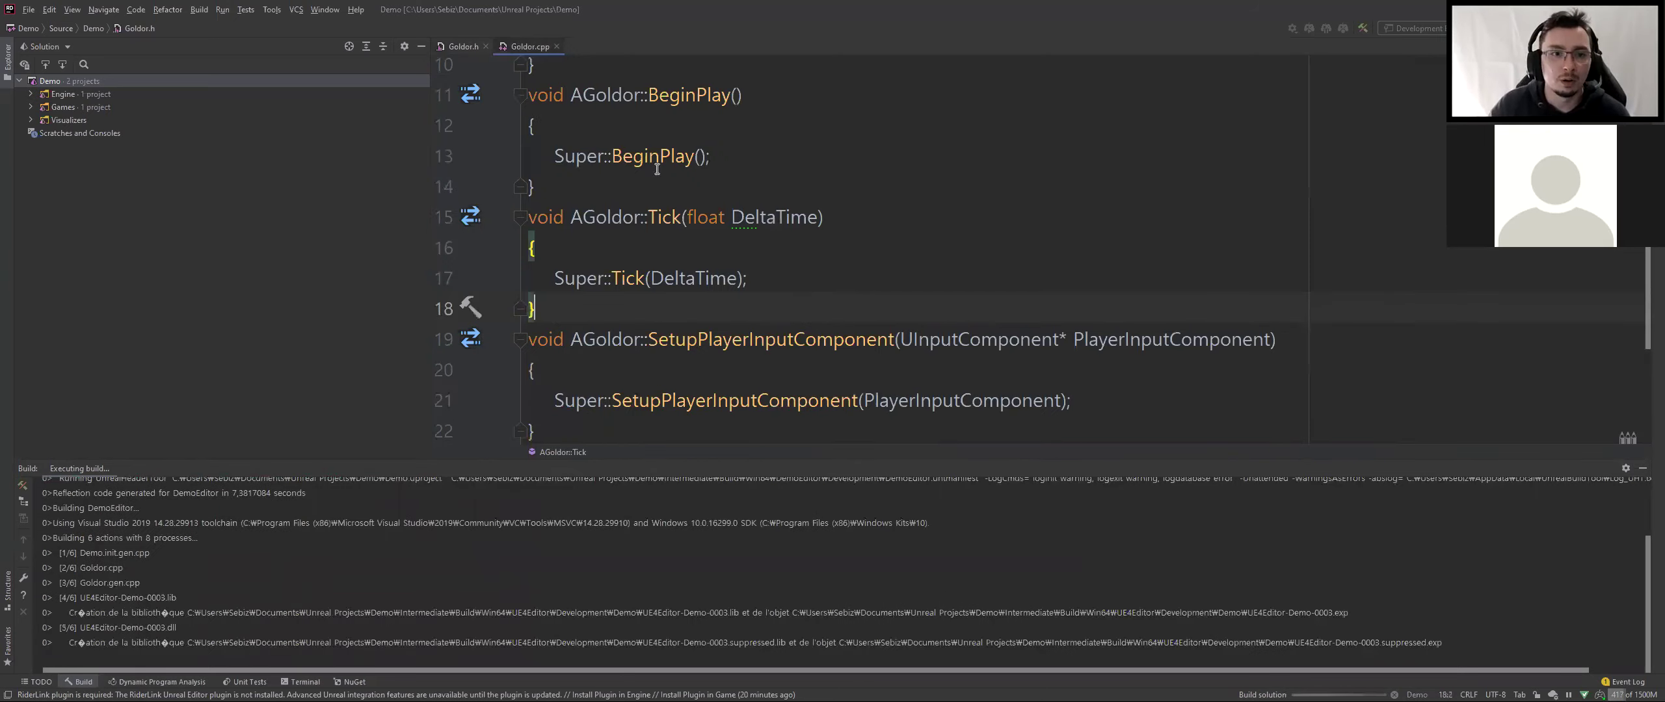
left_click(519, 217)
left_click(521, 249)
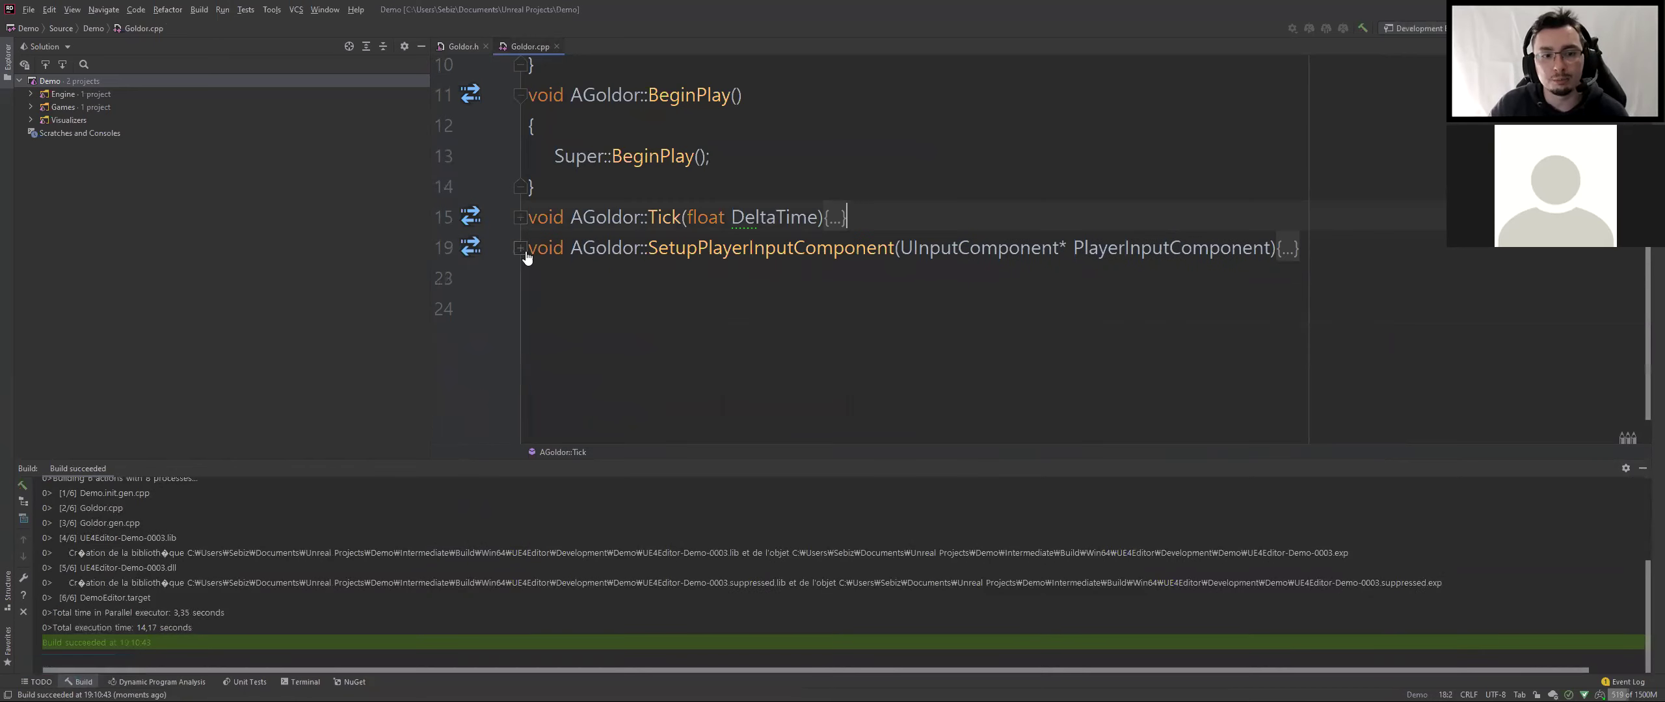
scroll(550, 329, "up", 3)
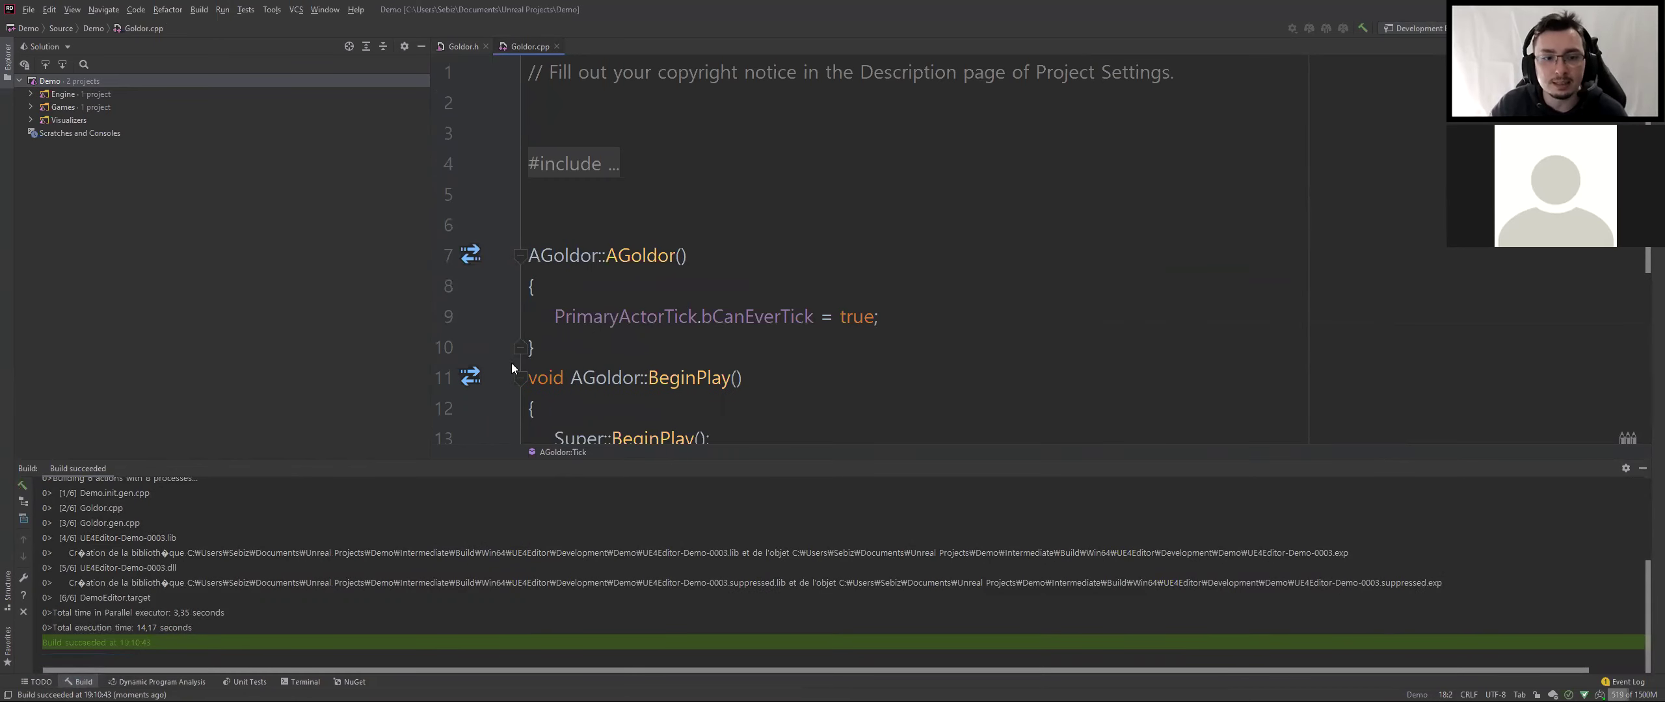
left_click(520, 378)
left_click(884, 316)
key("Return")
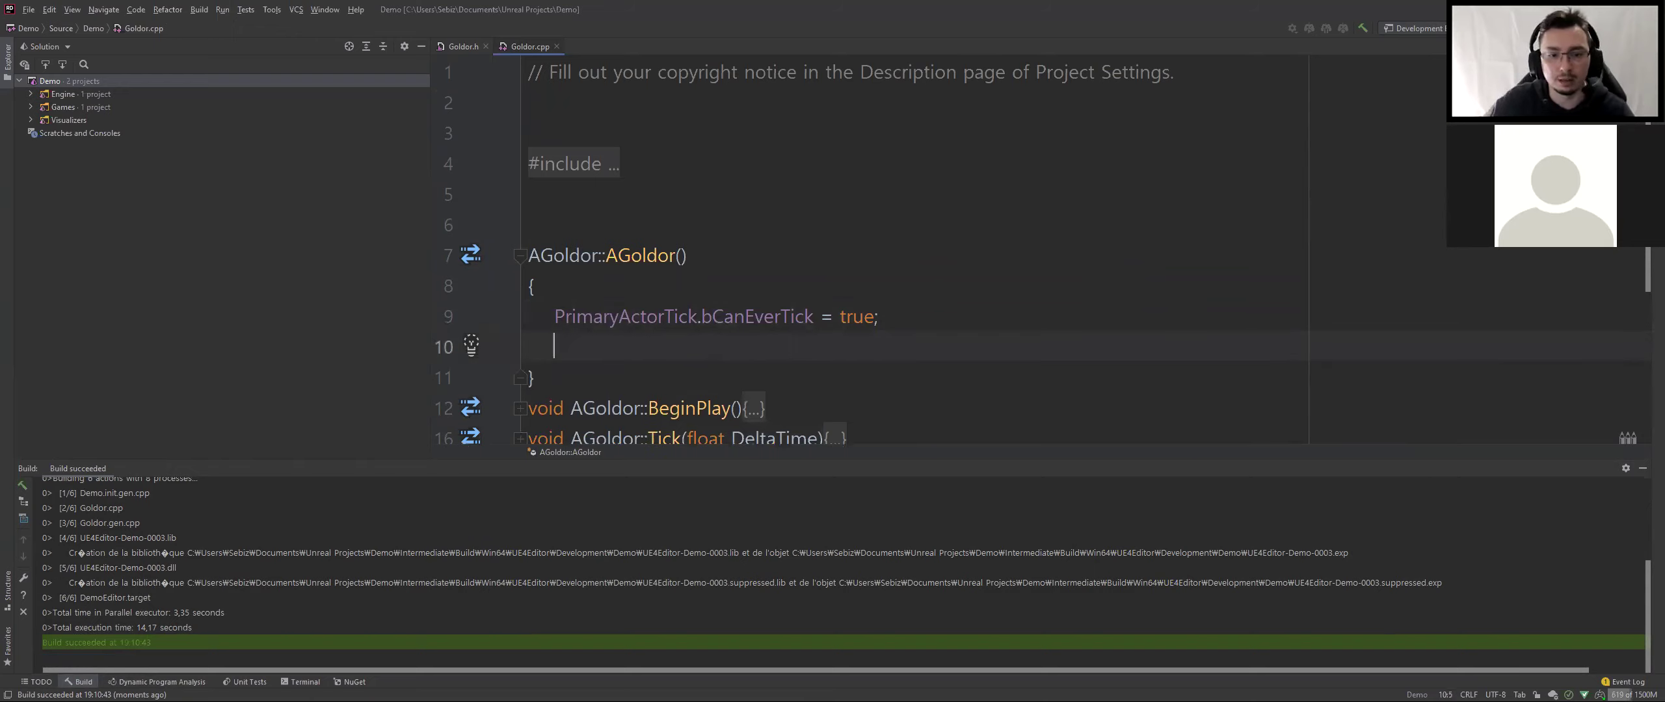
scroll(1015, 360, "down", 2)
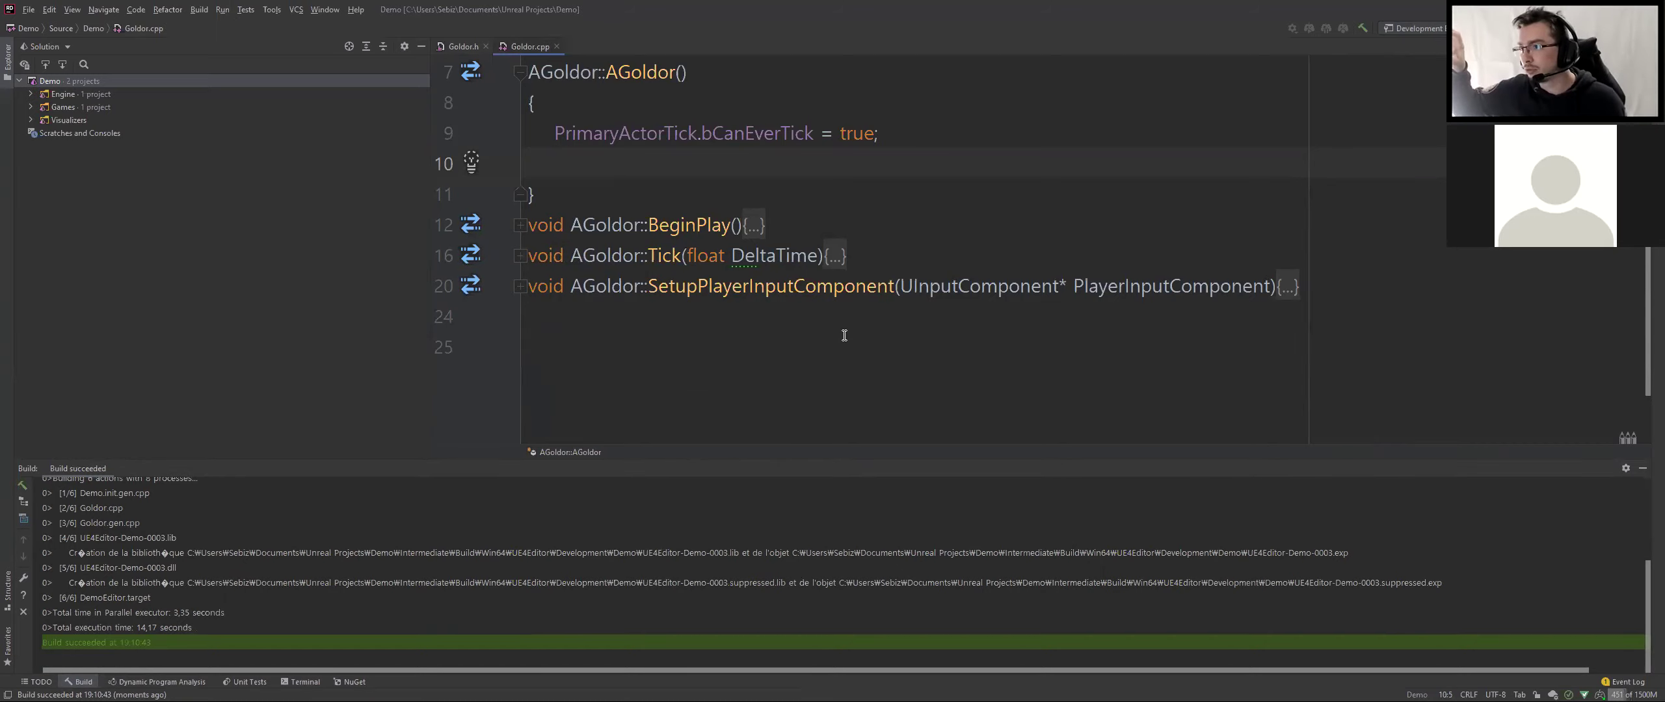
Write springArm = CreateDefaultSubobject<USpringArmComponent>(TEXT("SpringArm")); in the constructor and rebuild
type("sp")
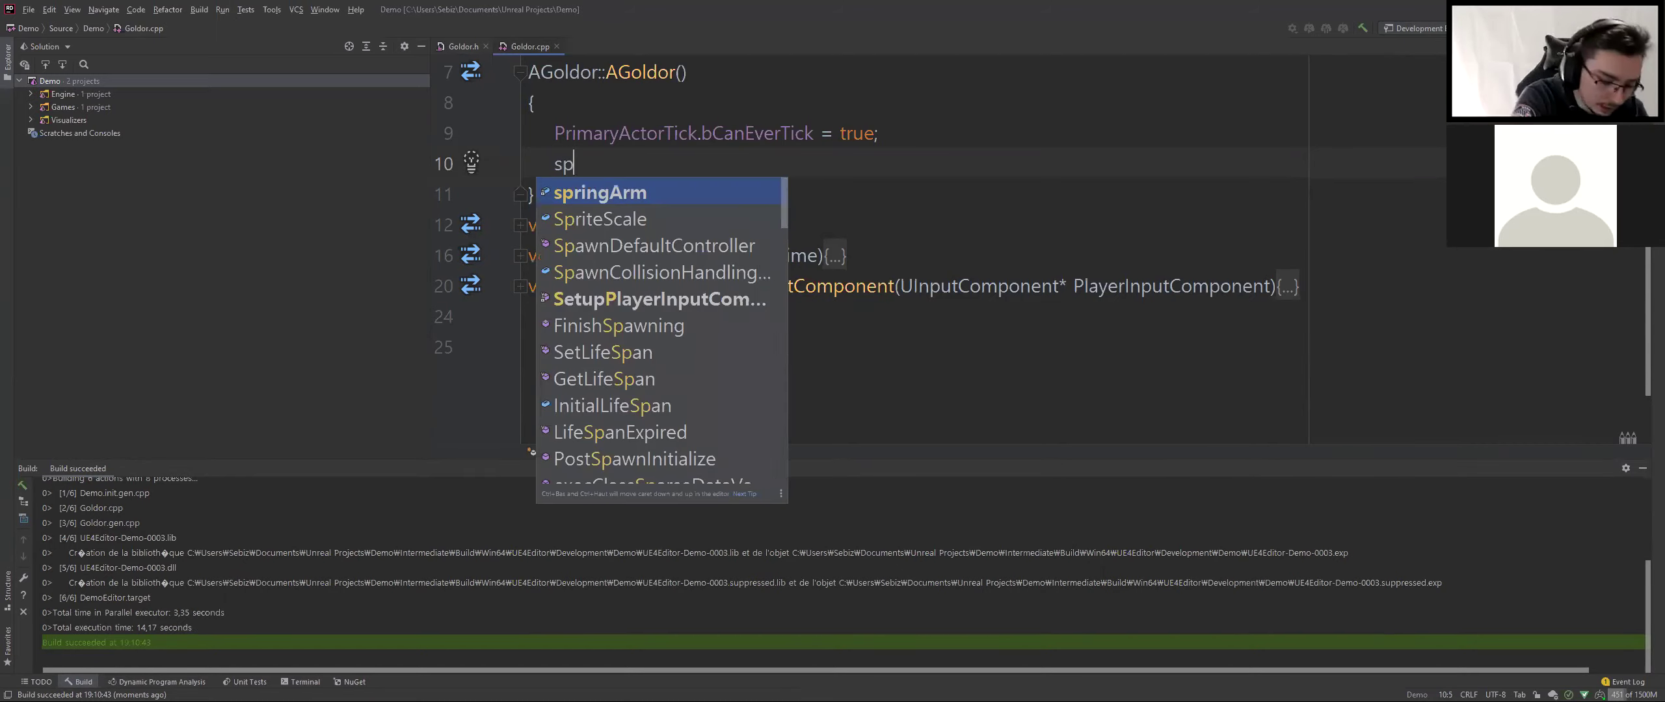
key("Return")
type("= ")
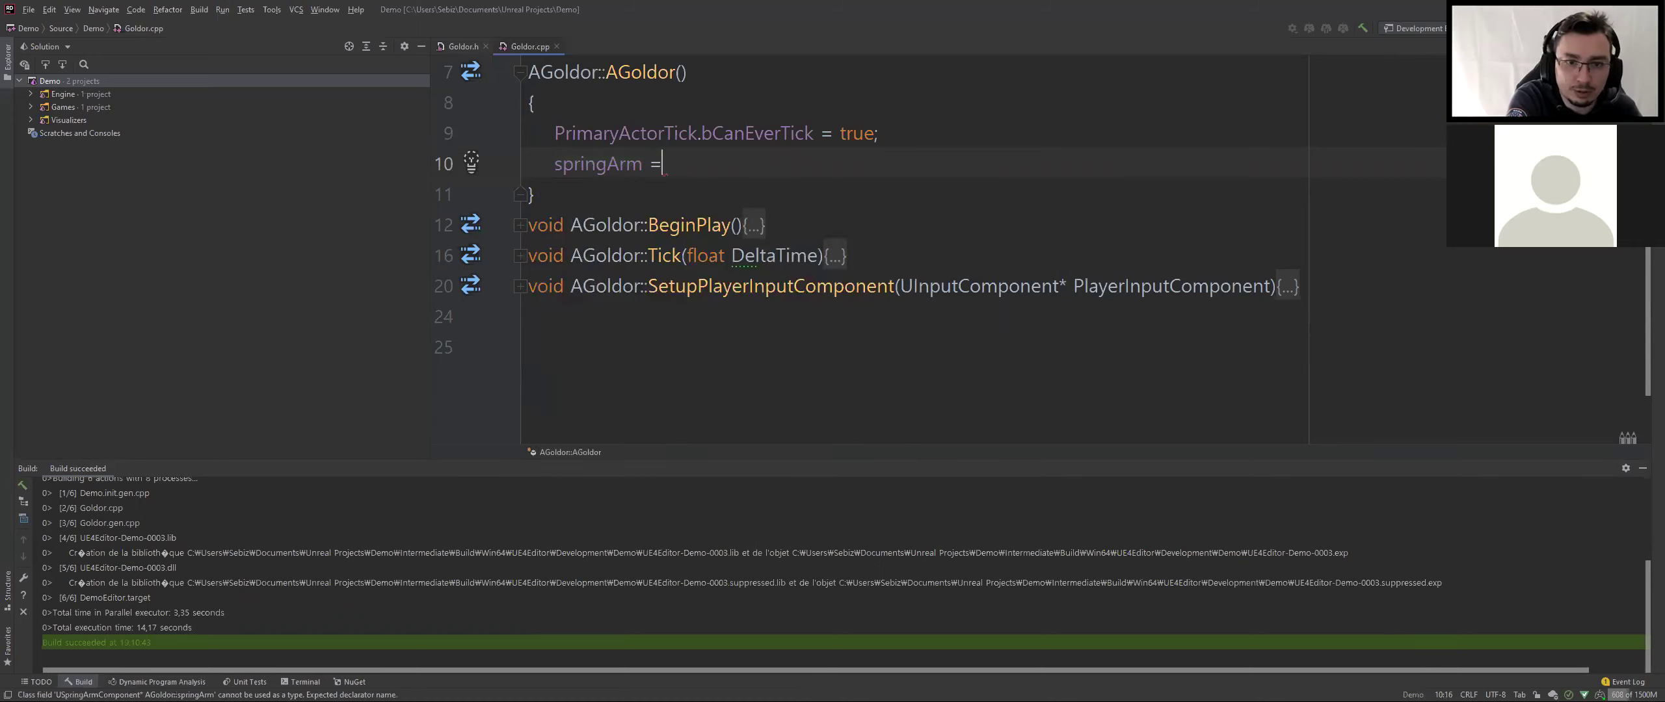
type("Create")
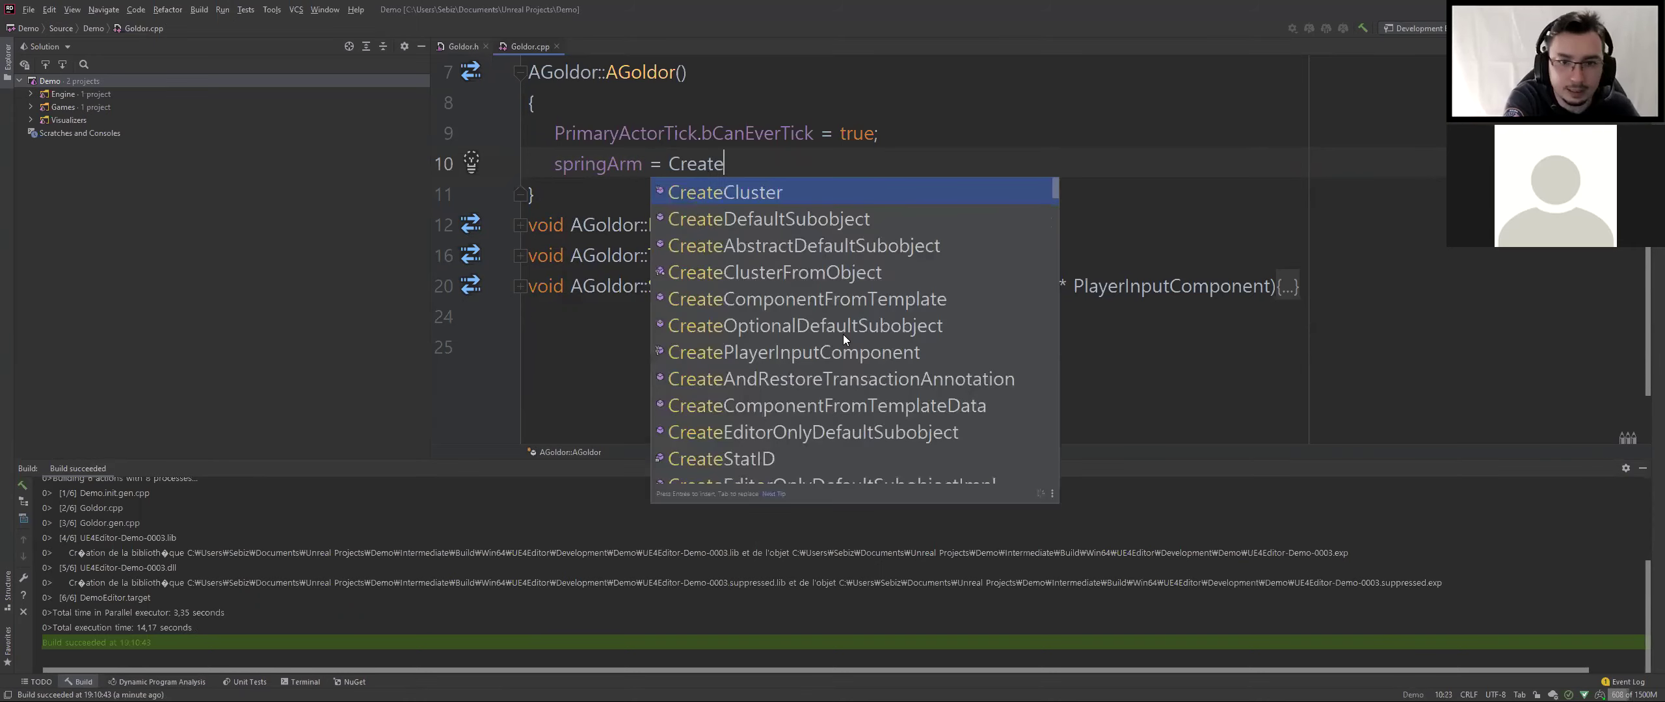
type("D")
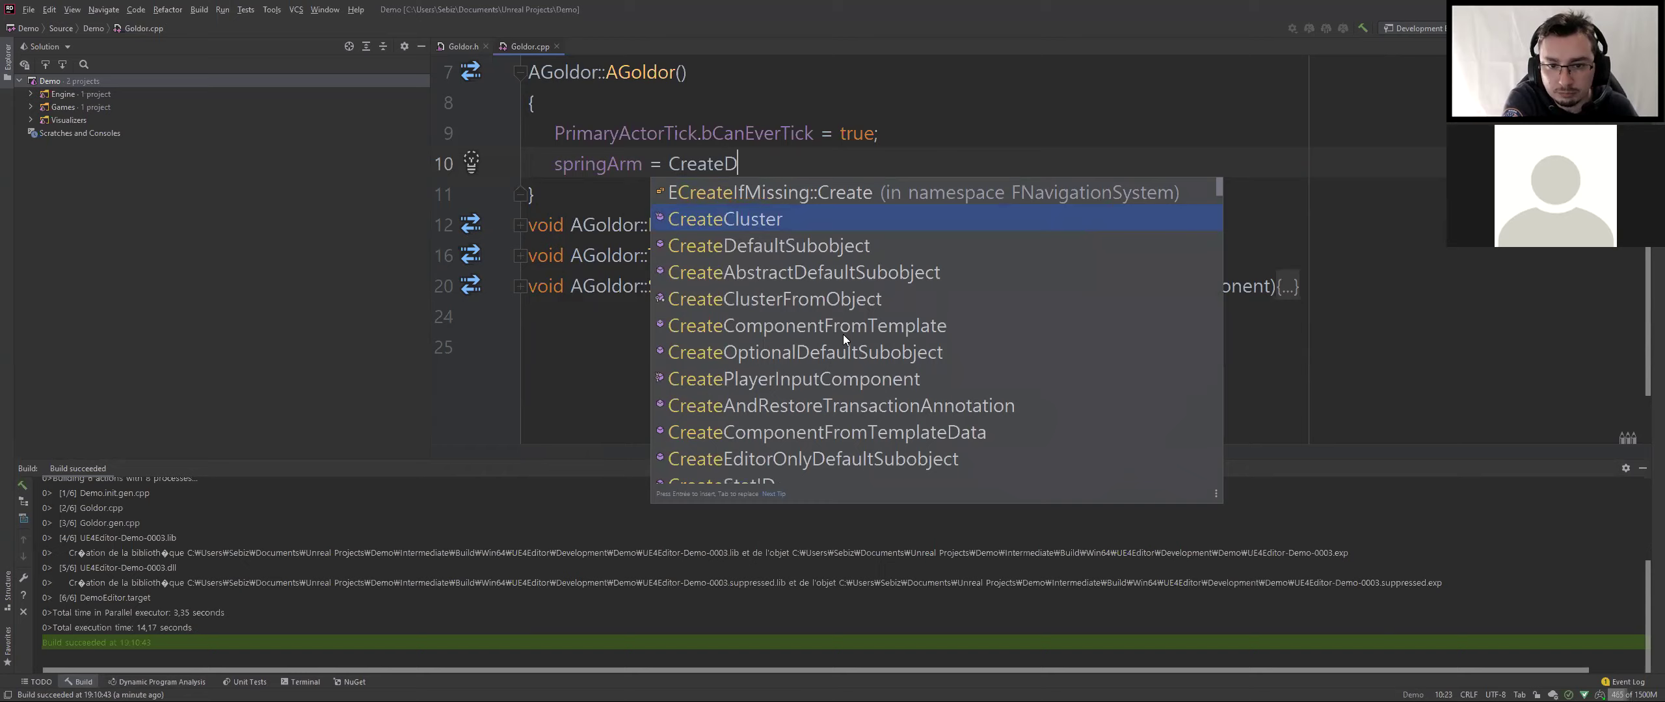
type("efaut")
key("BackSpace")
key("BackSpace")
key("BackSpace")
key("BackSpace")
key("BackSpace")
key("BackSpace")
key("BackSpace")
type("reateDefaut")
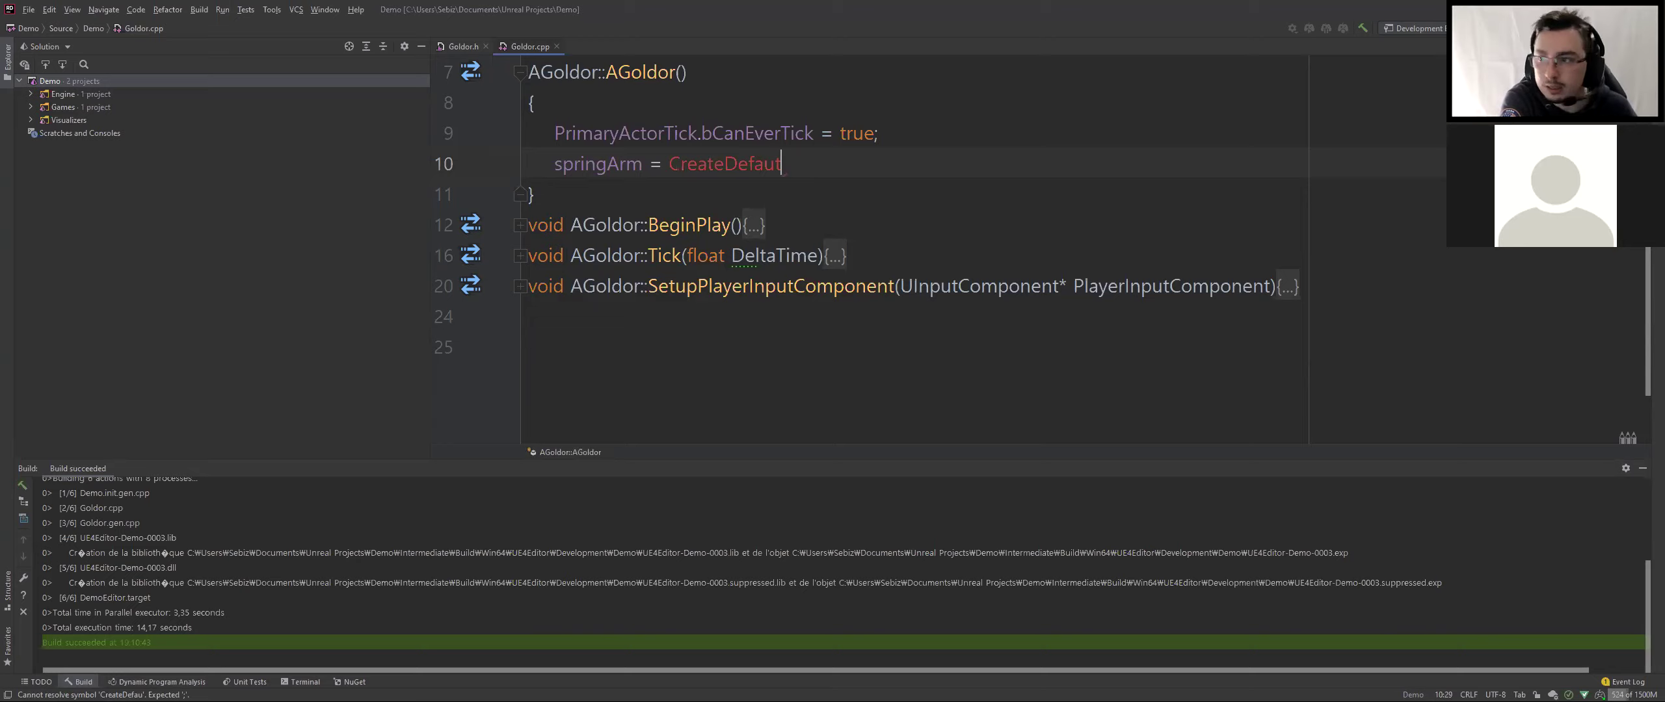
key("BackSpace")
type("ltSubo")
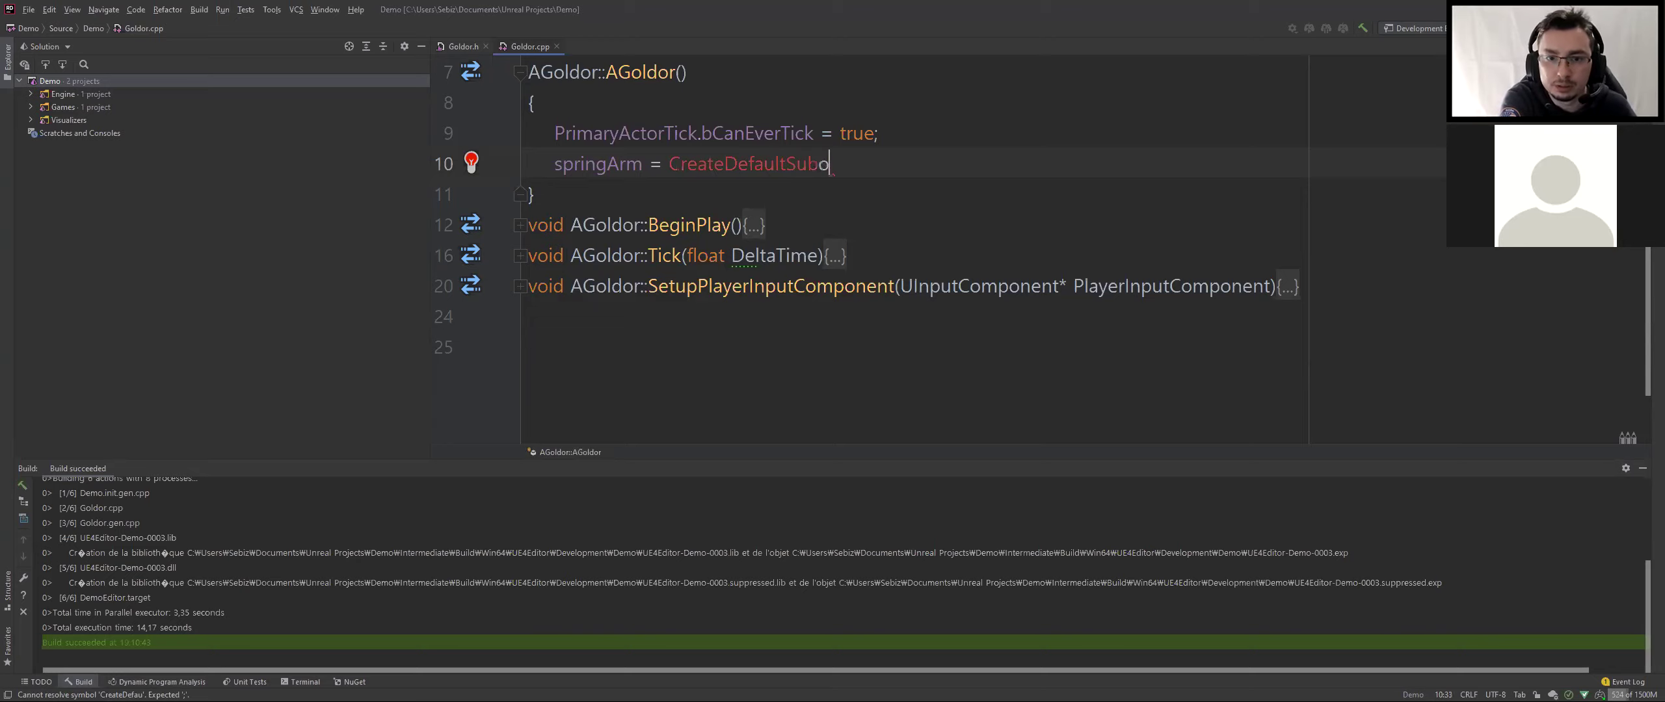
type("bj")
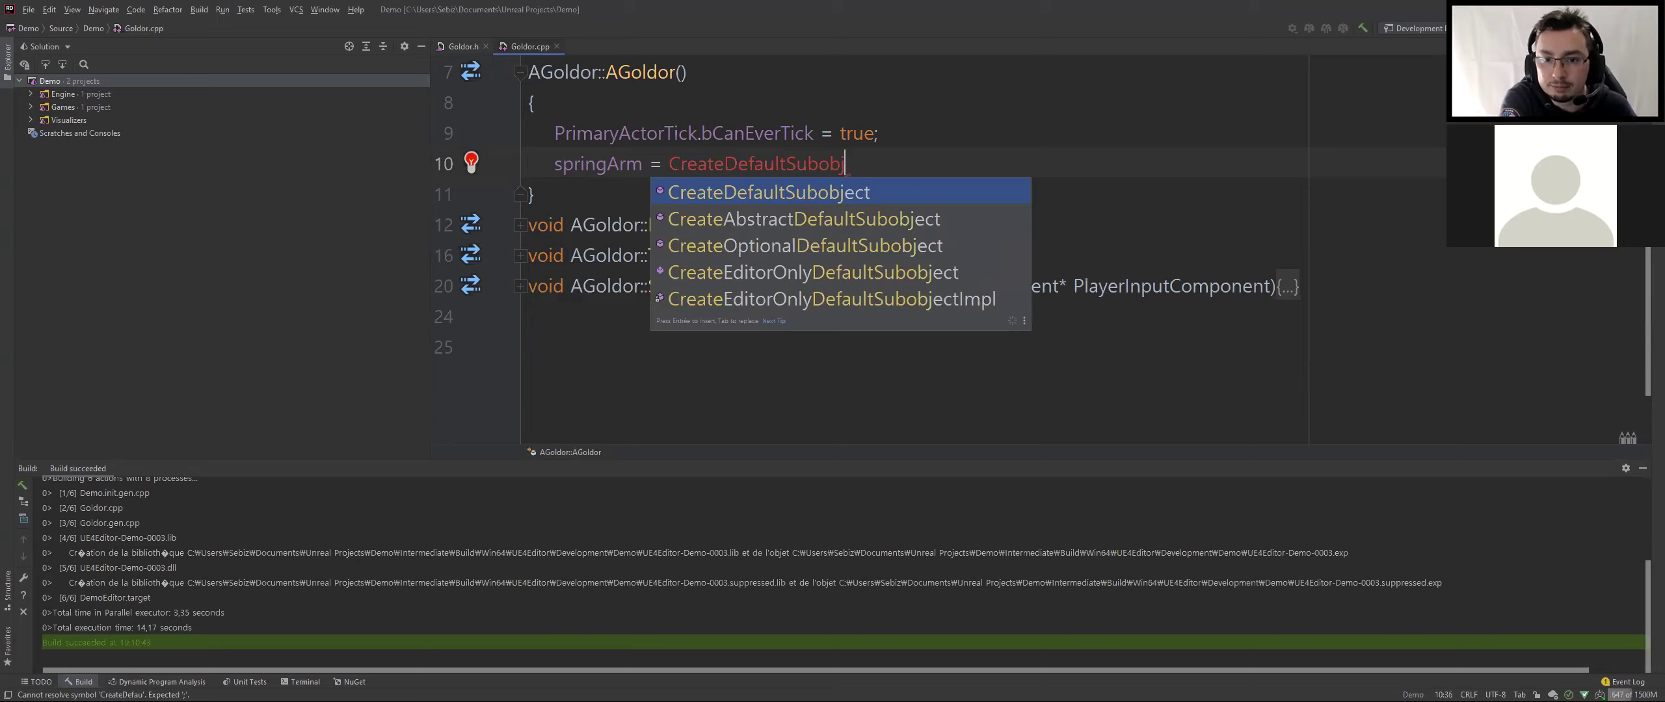
type("ect<")
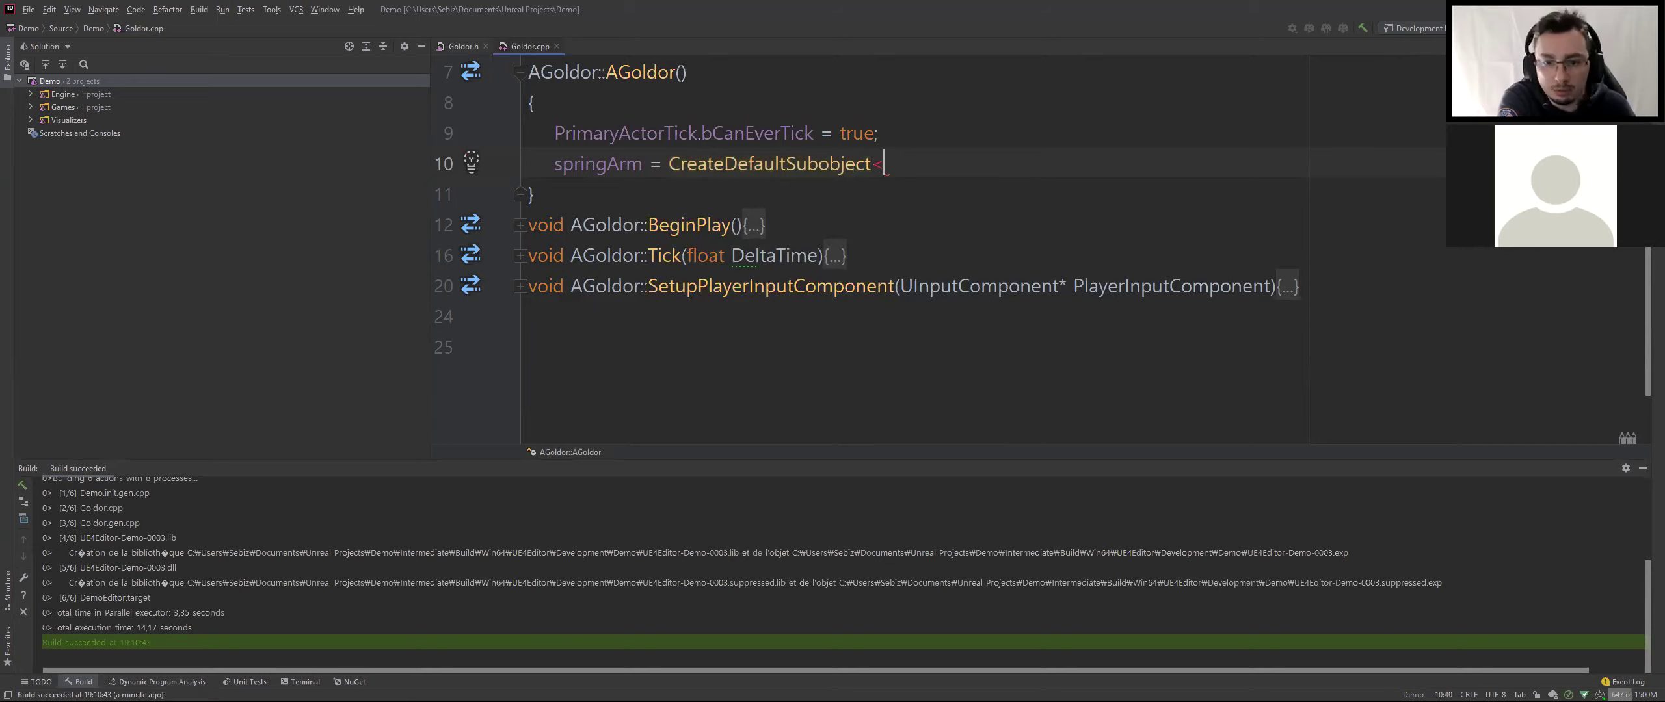
type("USpring")
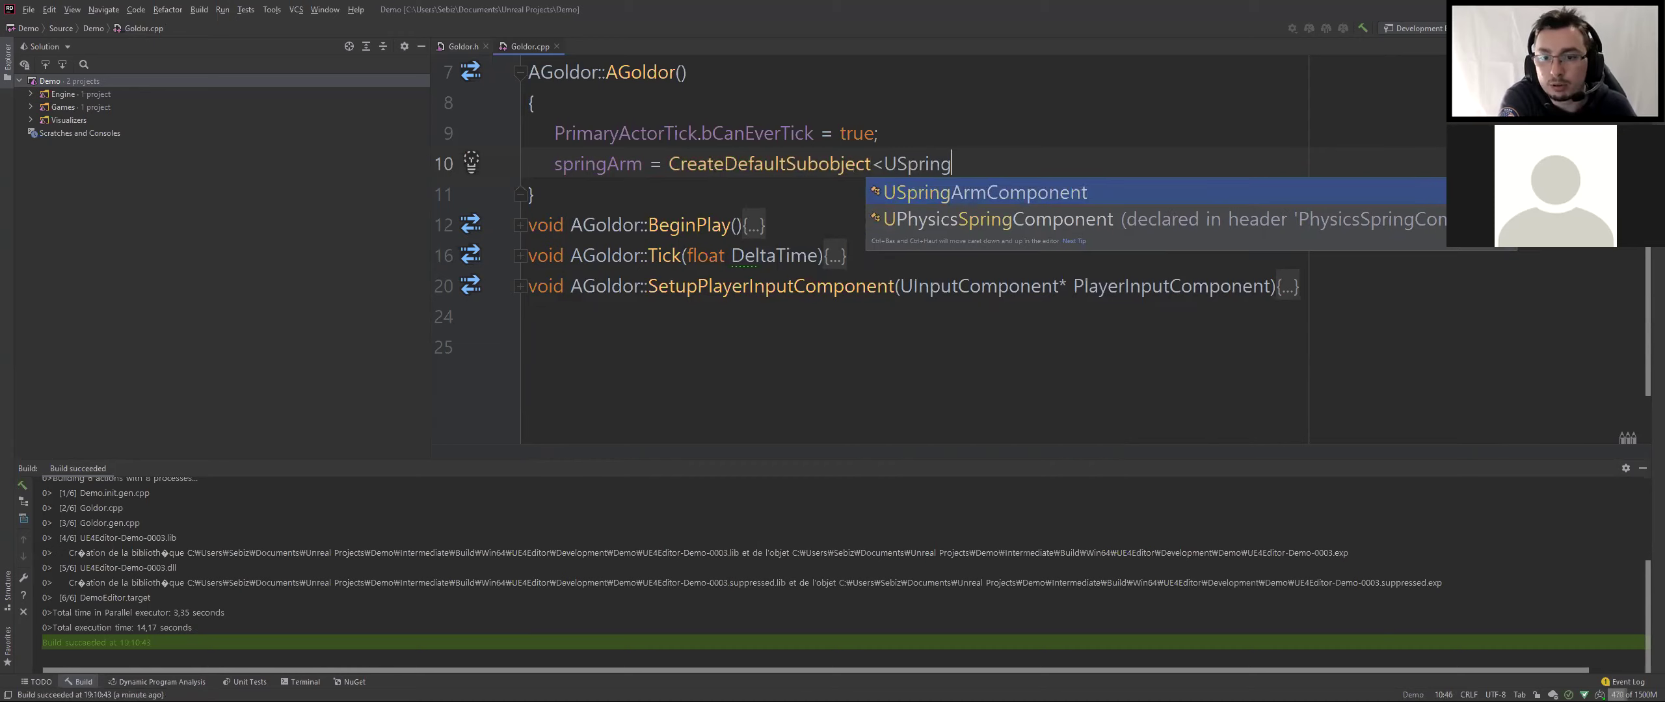
key("Return")
type(">(")
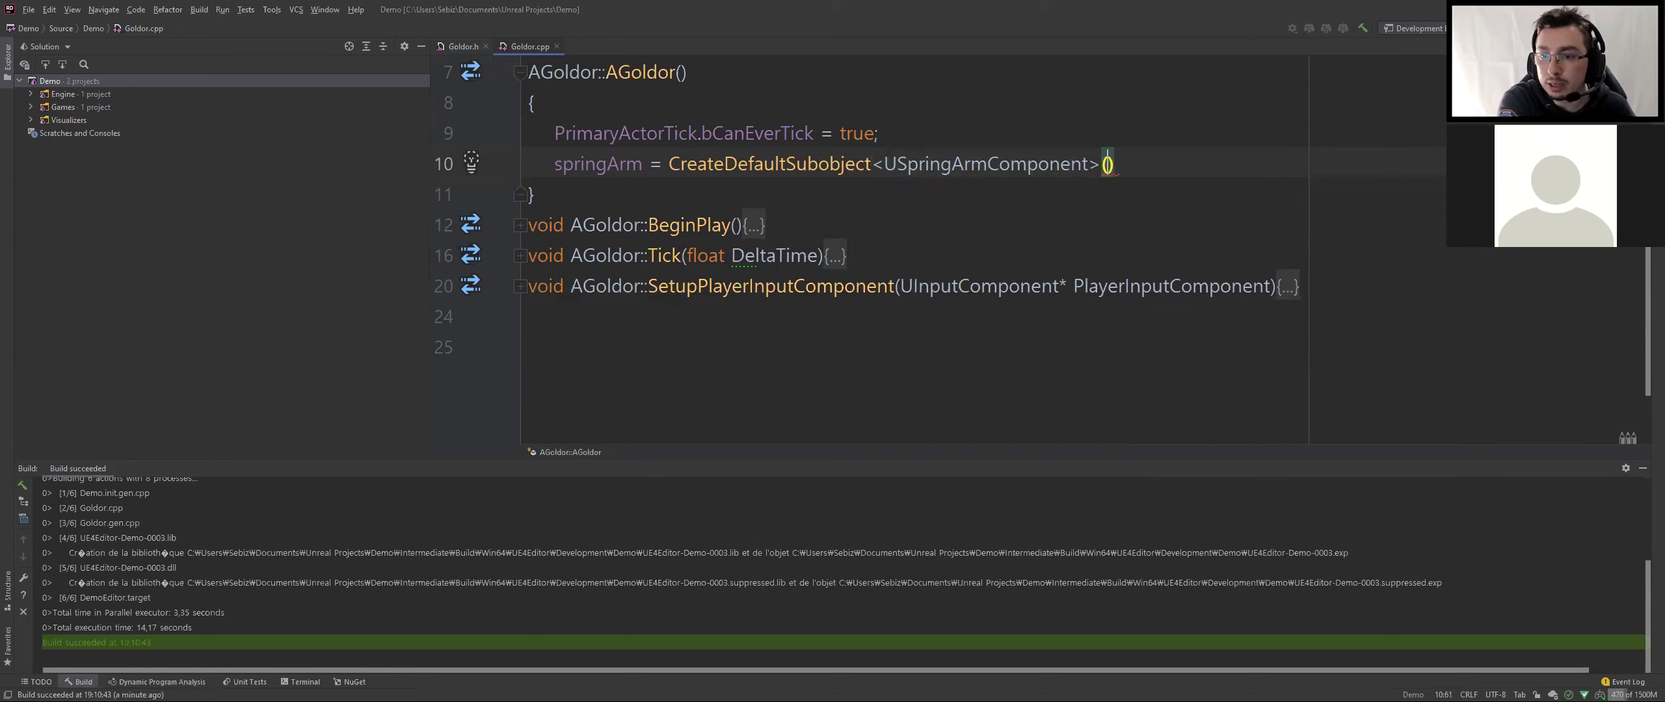
type(")")
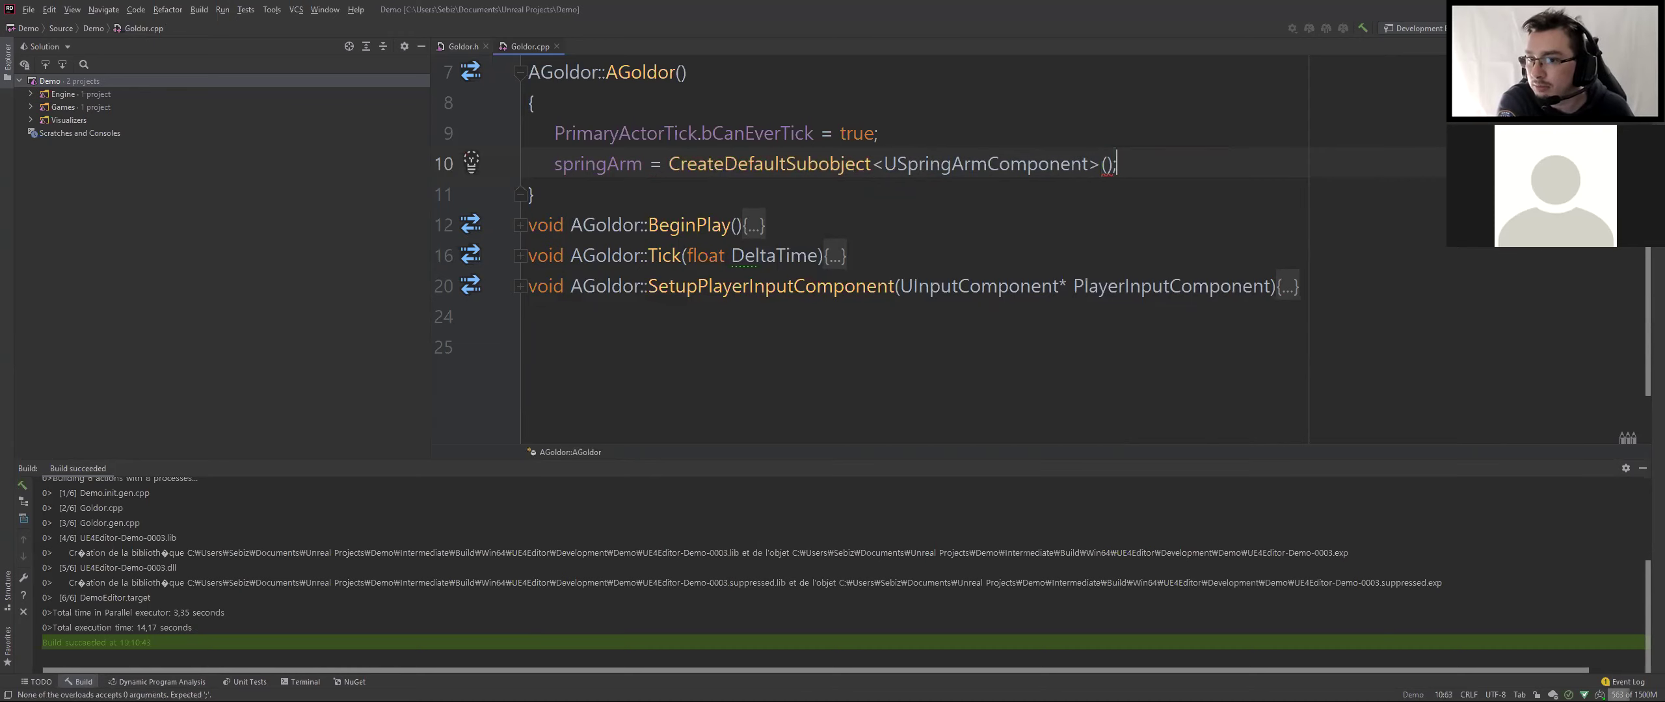
key("BackSpace")
type("TEXT")
type("(\"Sp")
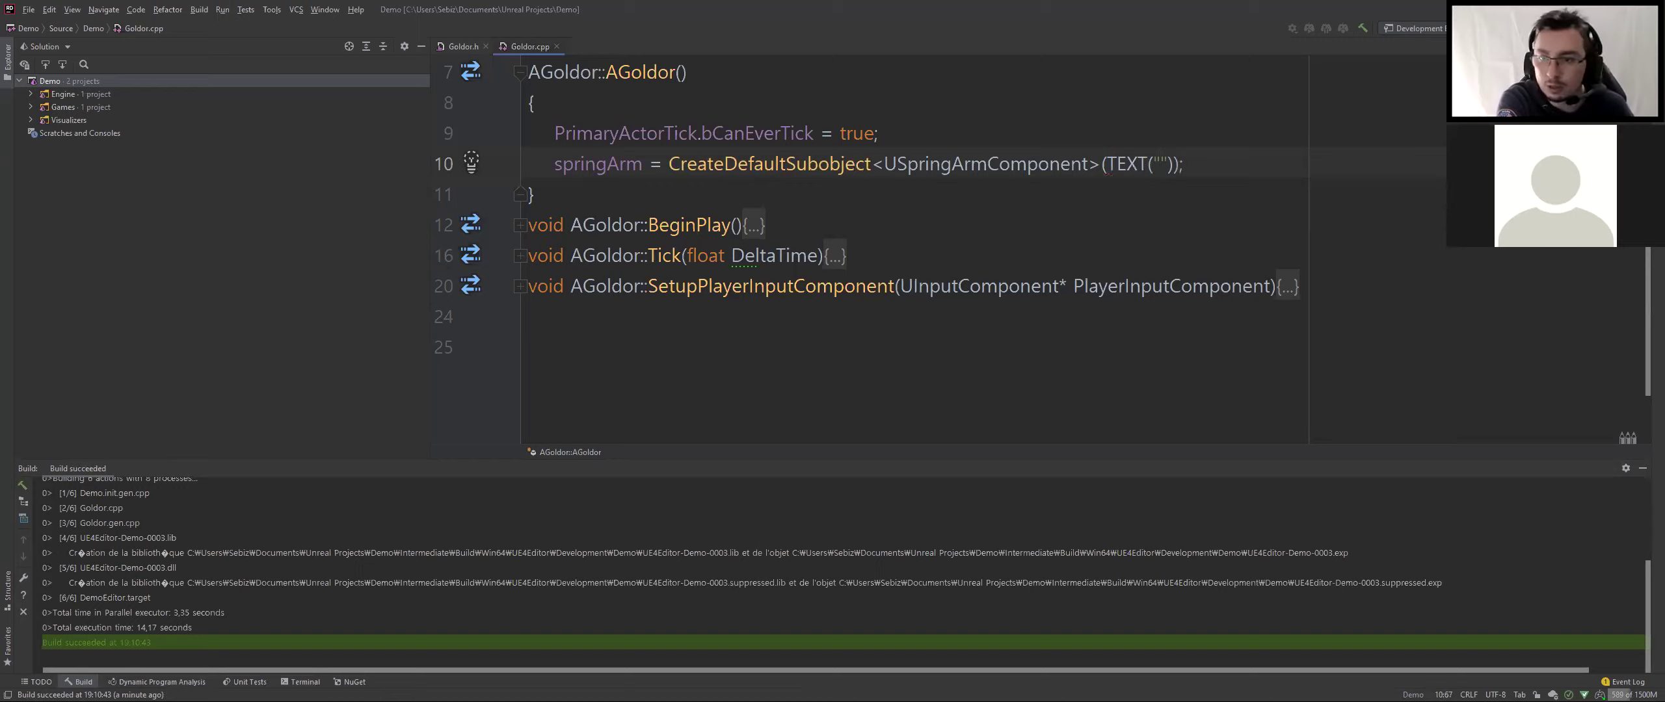
type("ringArm")
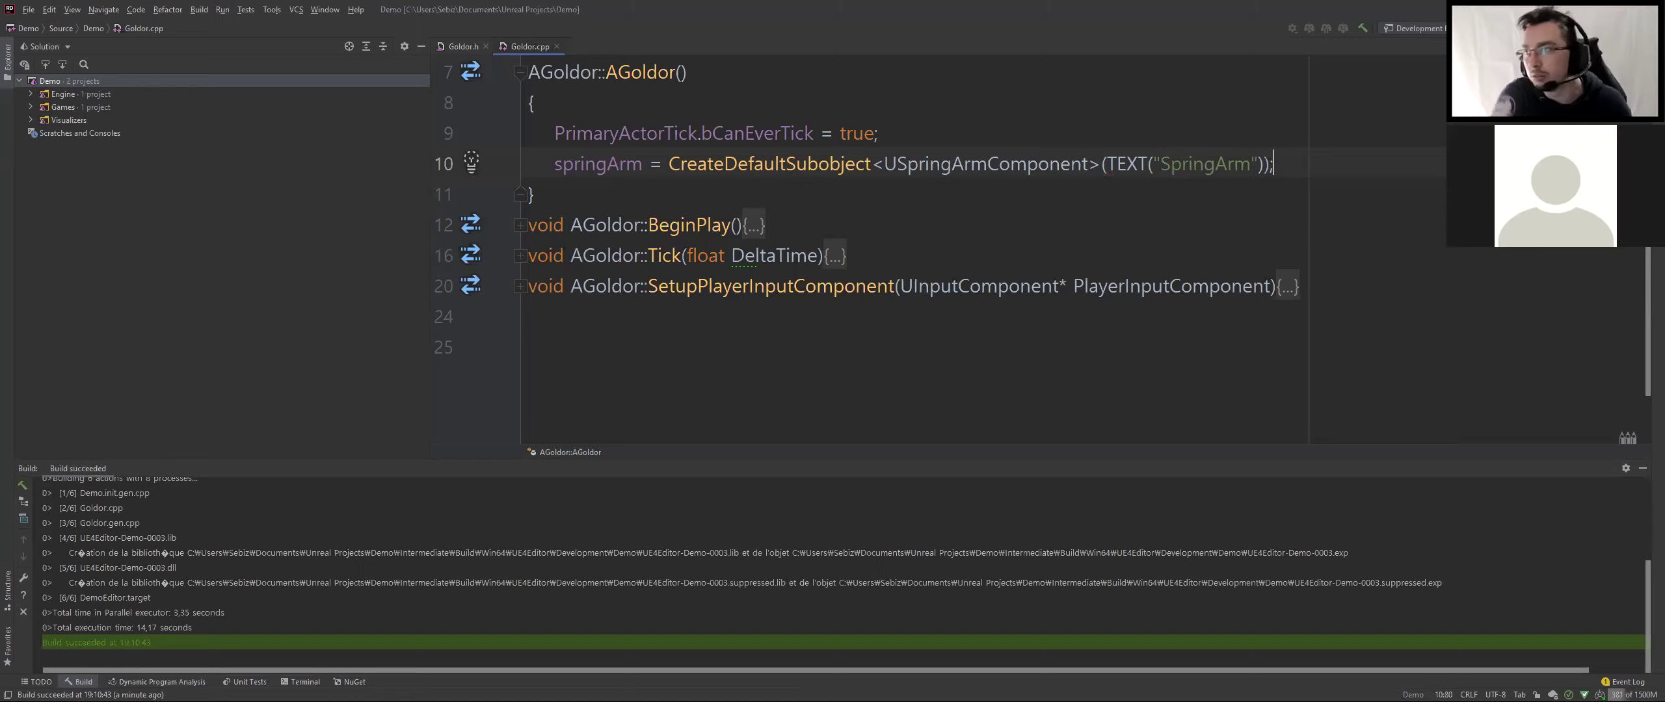
key("ctrl+shift+b")
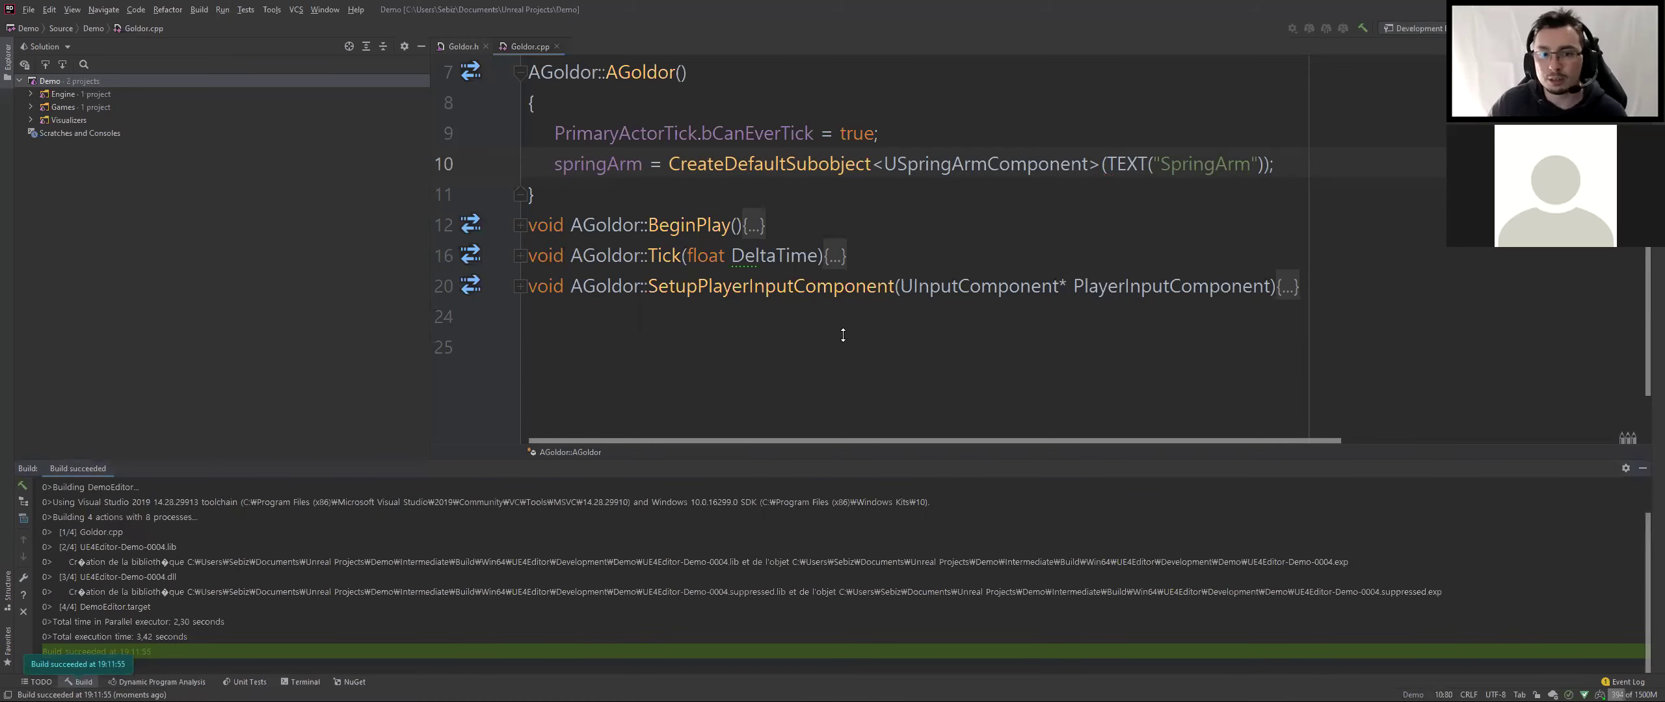
Drag Goldor_BP from the content browser into the Demo level
key("alt+Tab")
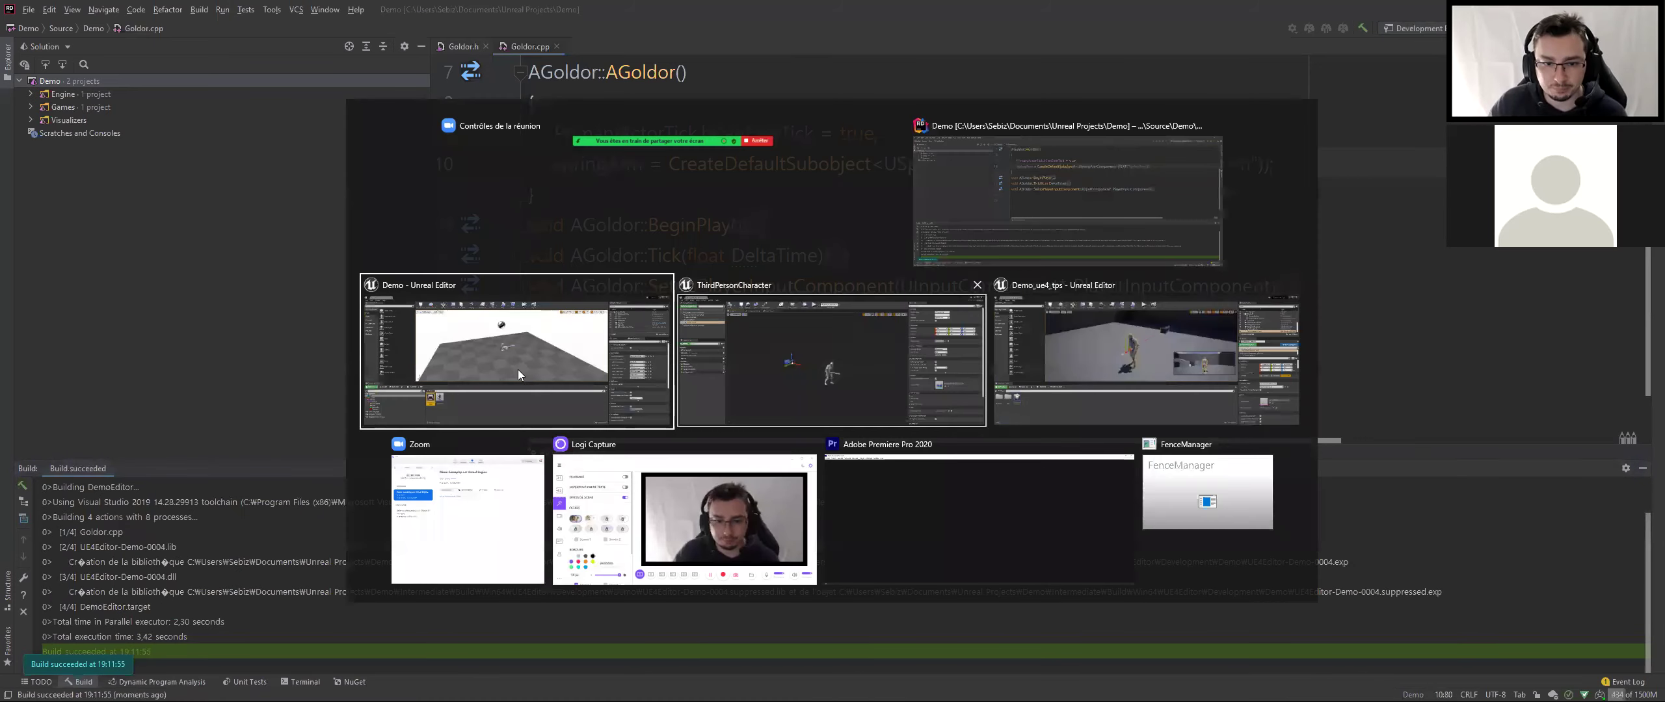
left_click(517, 369)
left_click_drag(698, 336, 700, 330)
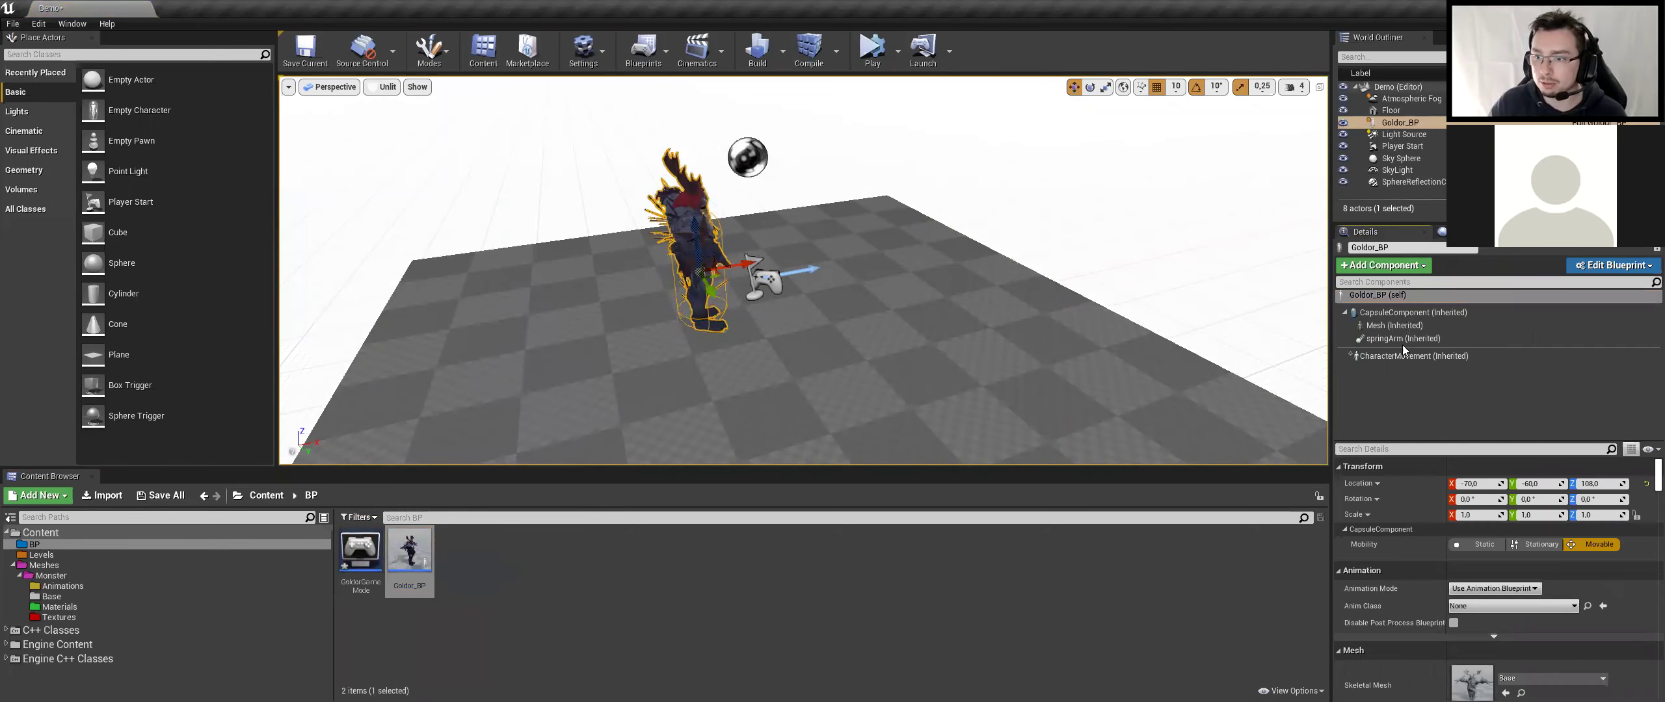
Open Goldor_BP in the full Blueprint Editor and inspect its inherited springArm in the viewport
left_click(1387, 339)
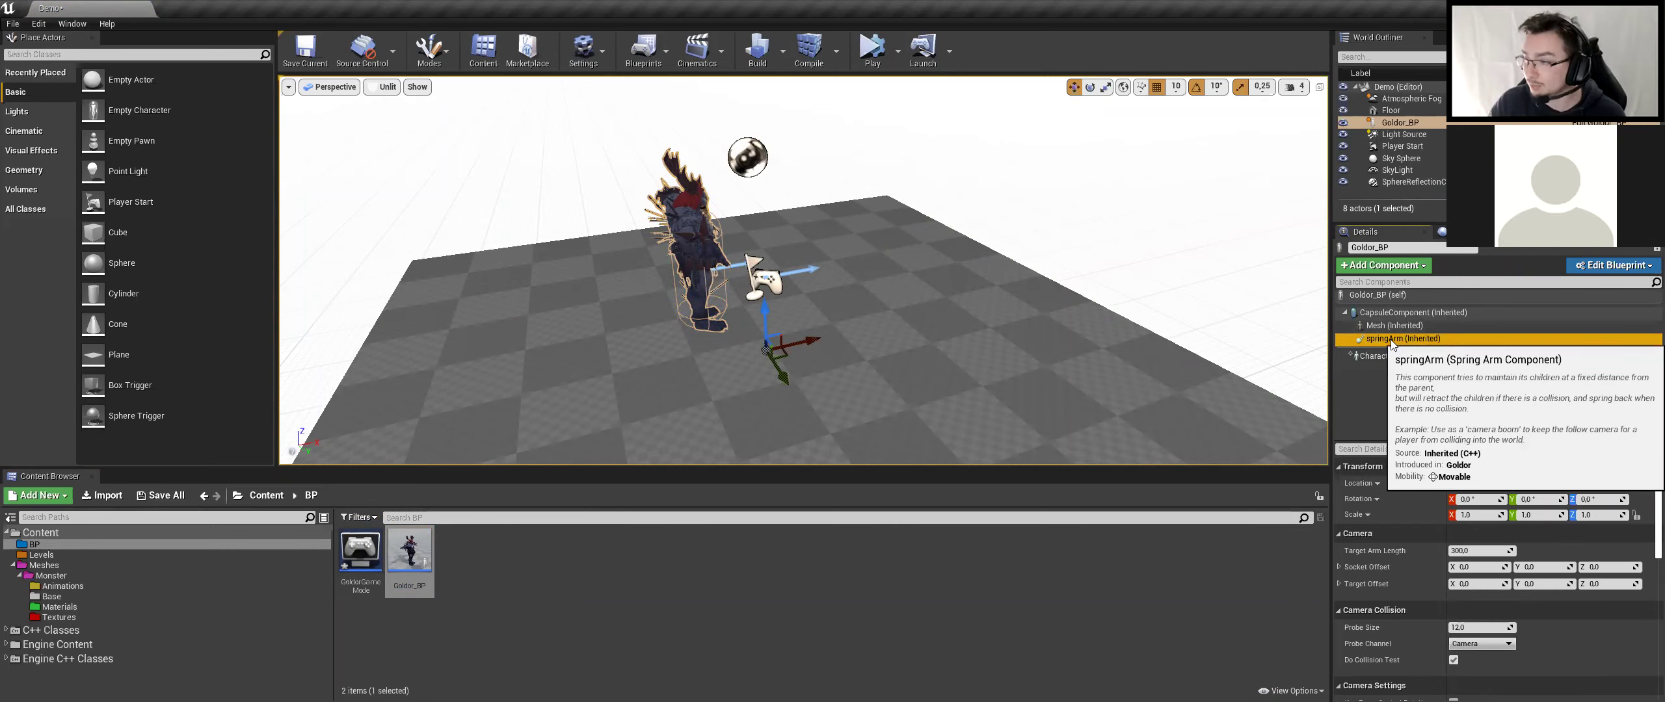
left_click(1613, 265)
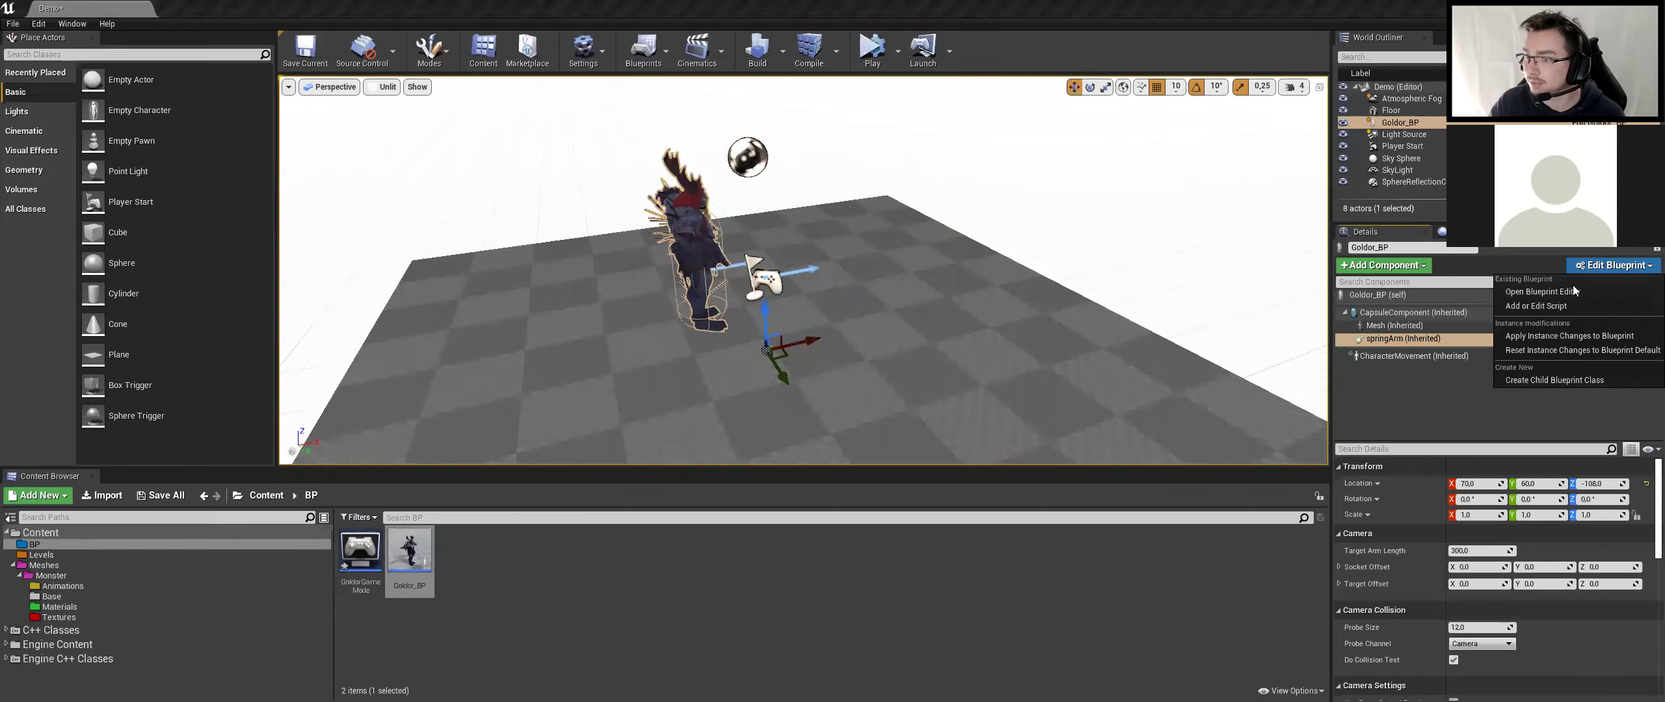
left_click(1525, 291)
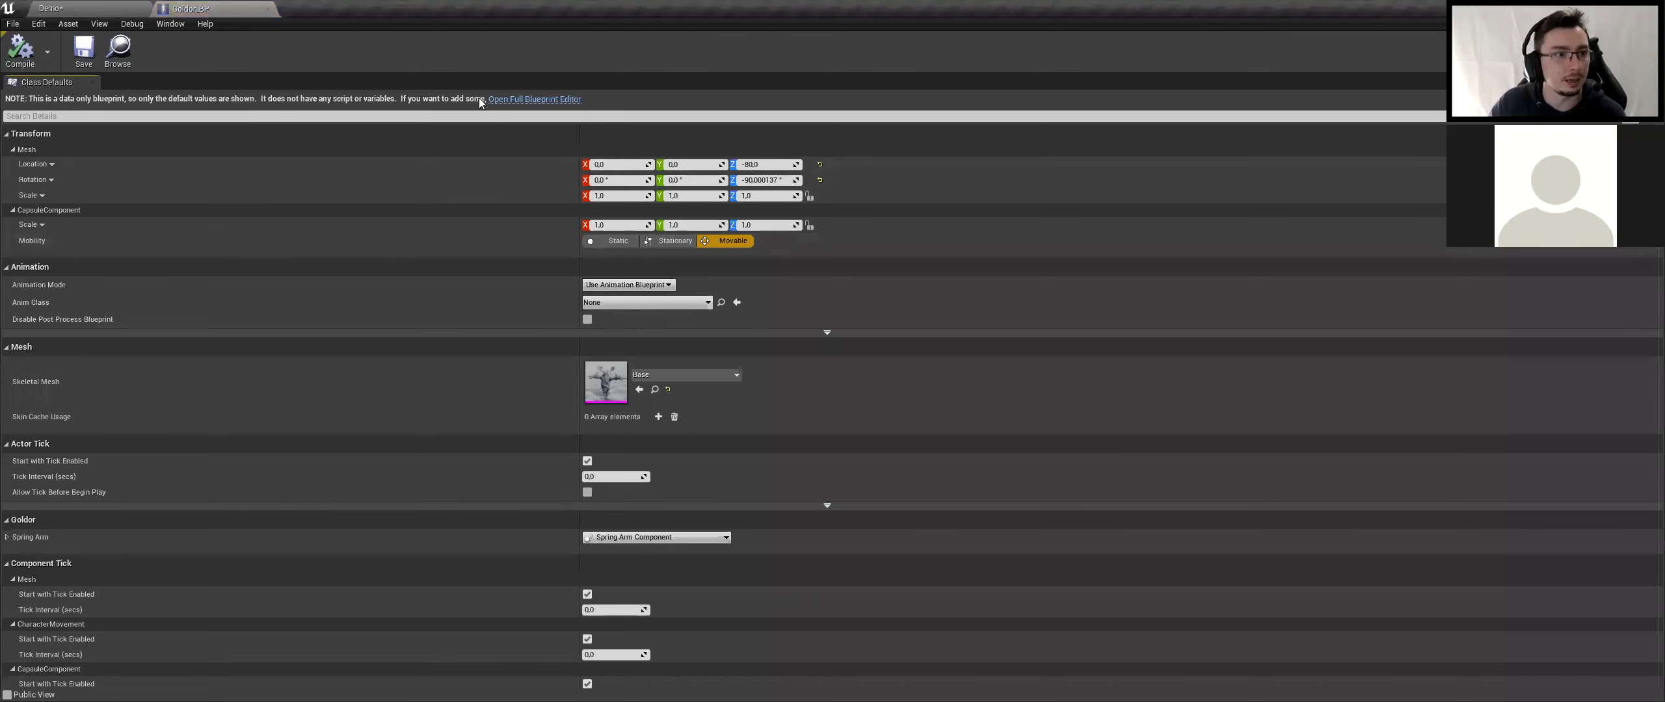
left_click(499, 105)
left_click(60, 130)
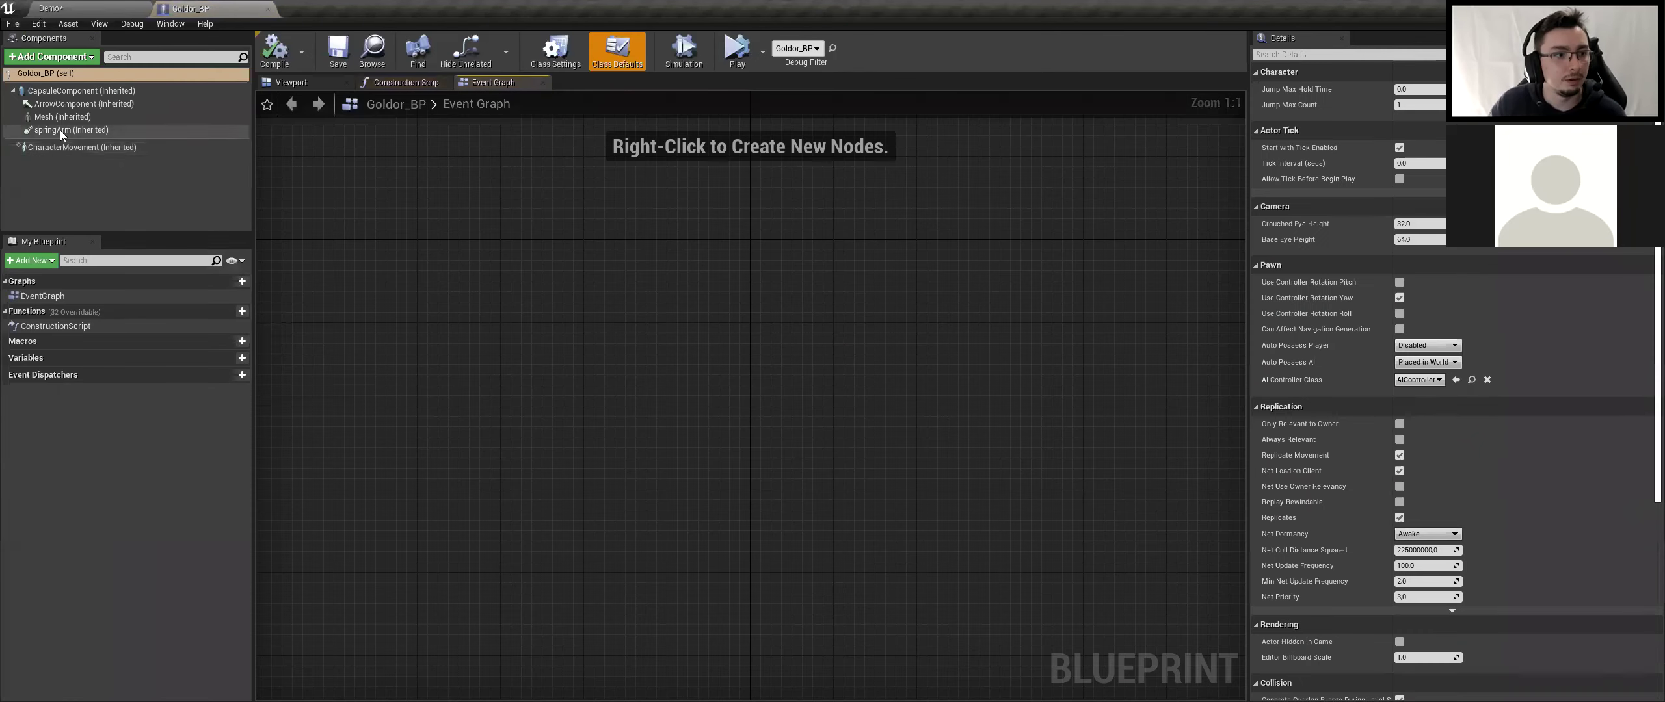
left_click(302, 87)
mouse_move(455, 286)
left_mouse_down()
mouse_move(463, 457)
mouse_move(531, 471)
left_mouse_up()
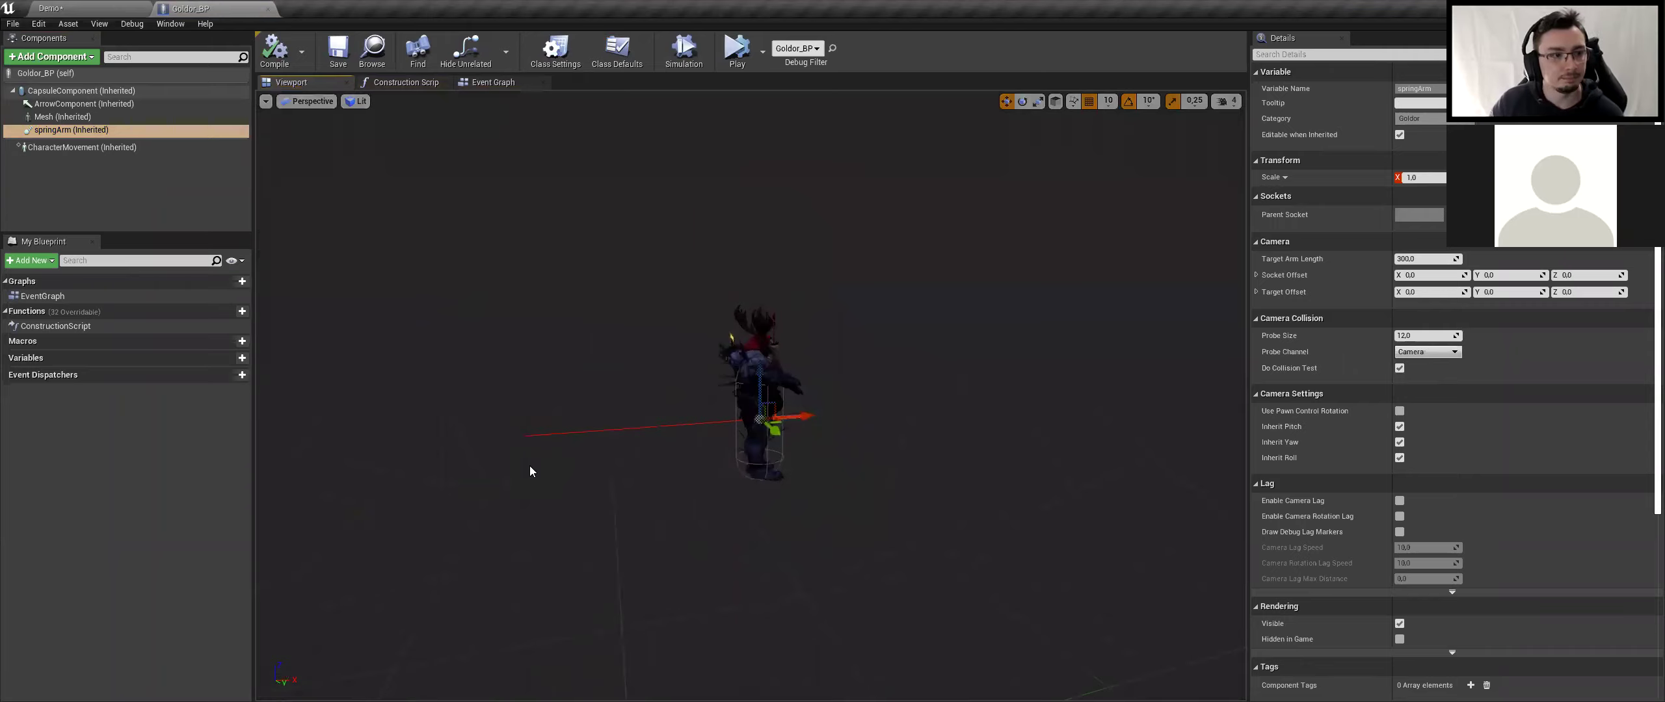
left_click(343, 380)
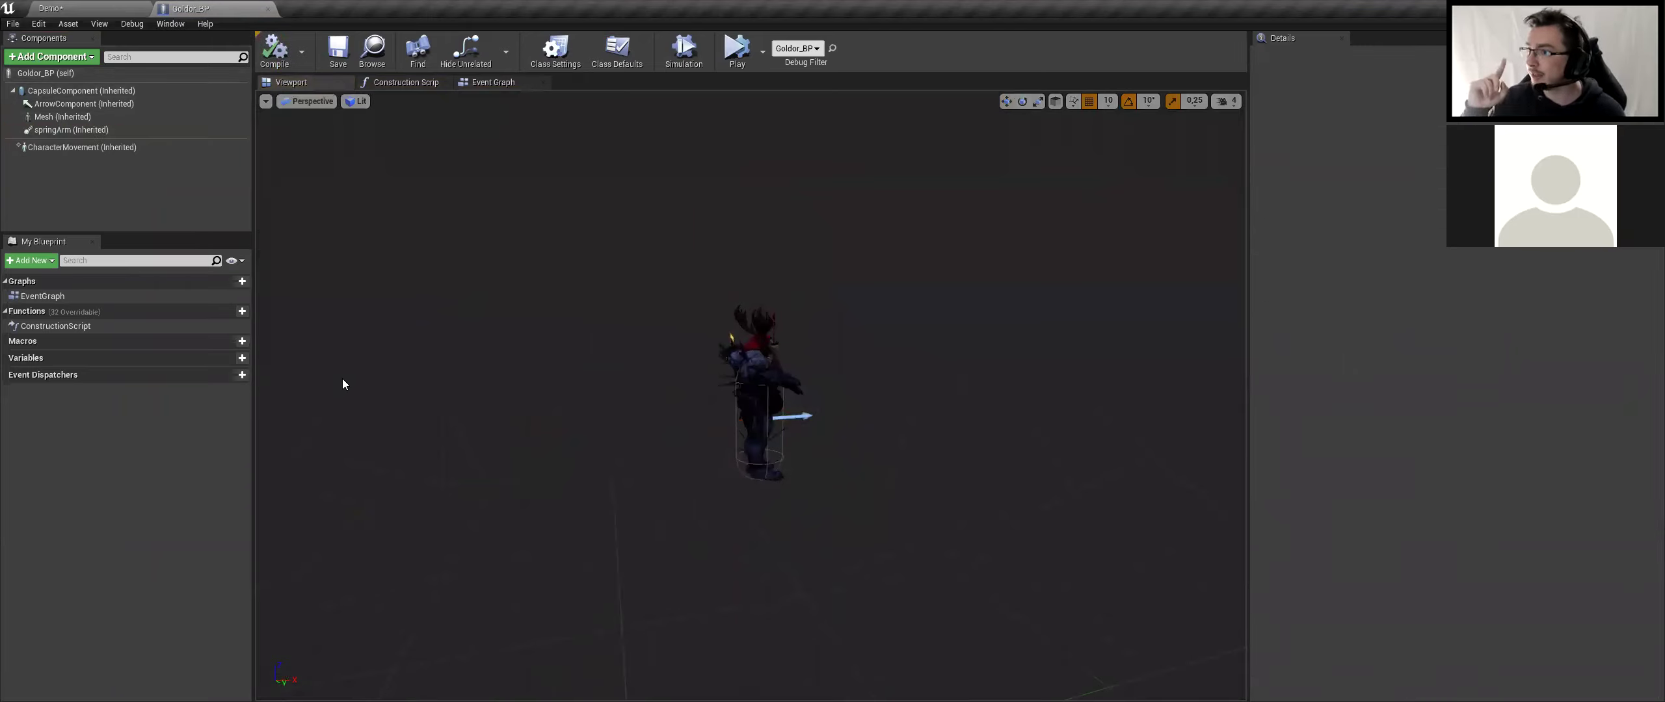
Compare with ThirdPersonCharacter's follow camera behind the character, then return to Goldor.cpp in Rider
key("alt+Tab")
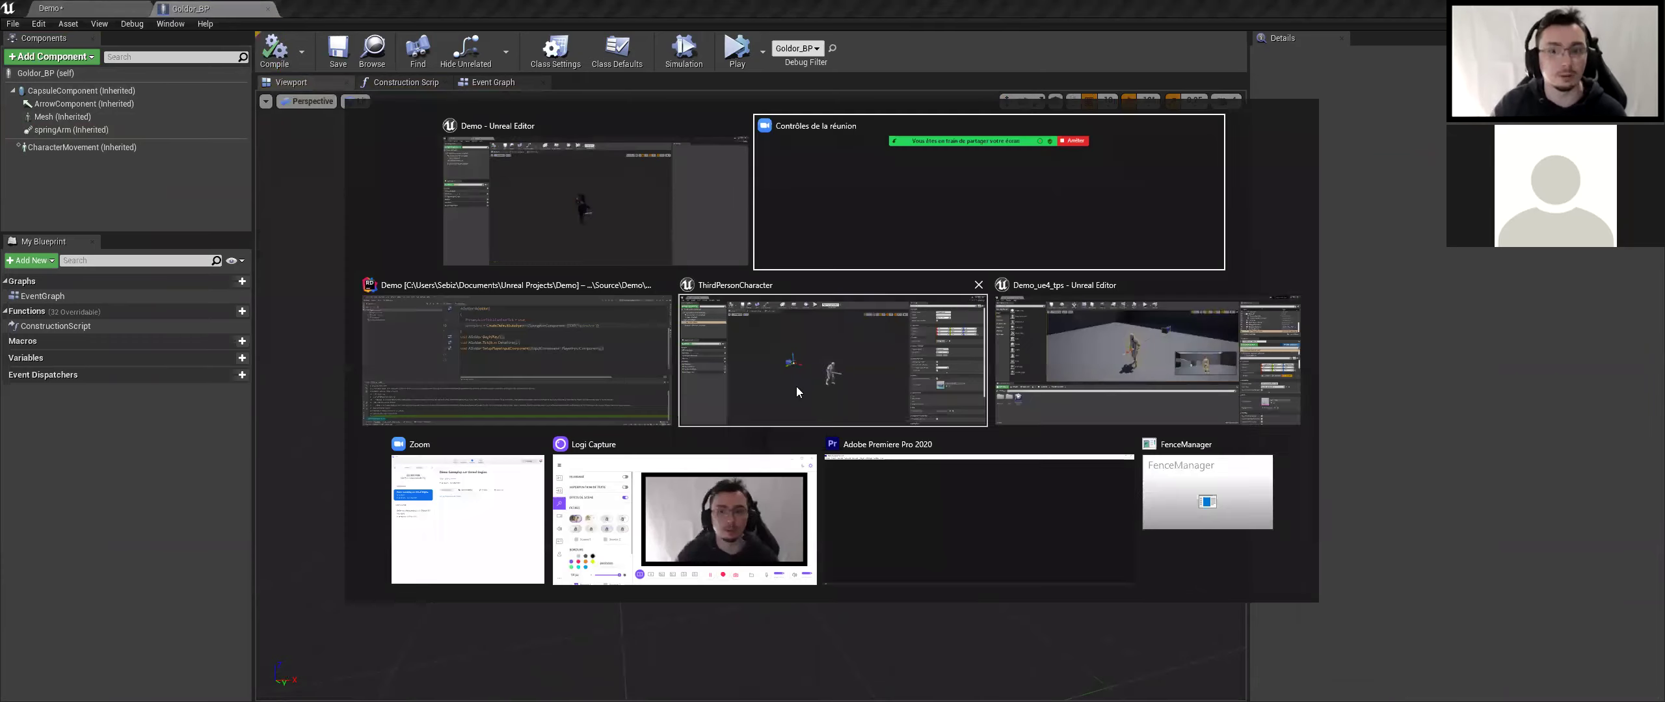
left_click(933, 403)
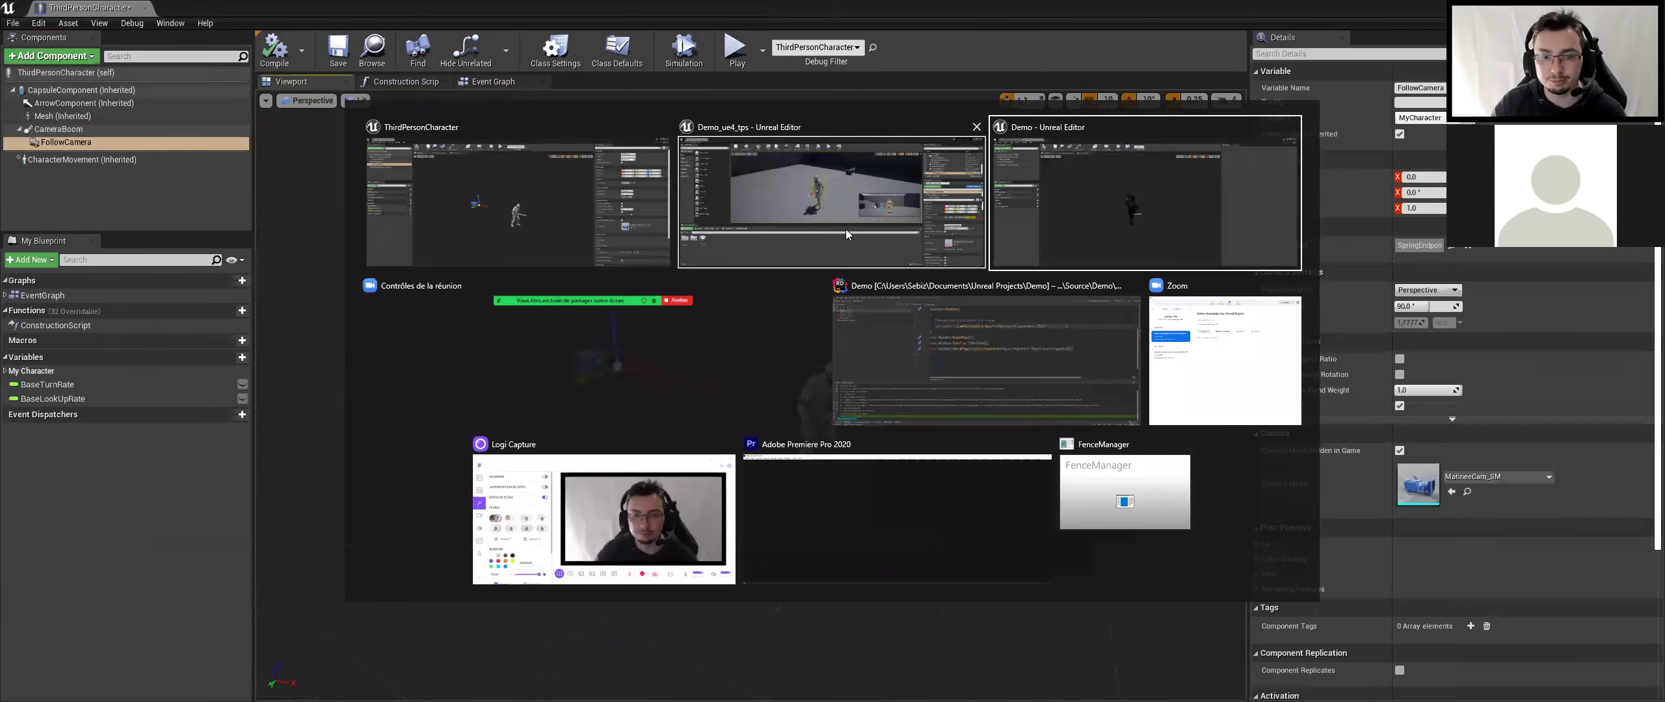
right_click_drag(846, 229, 23, 253)
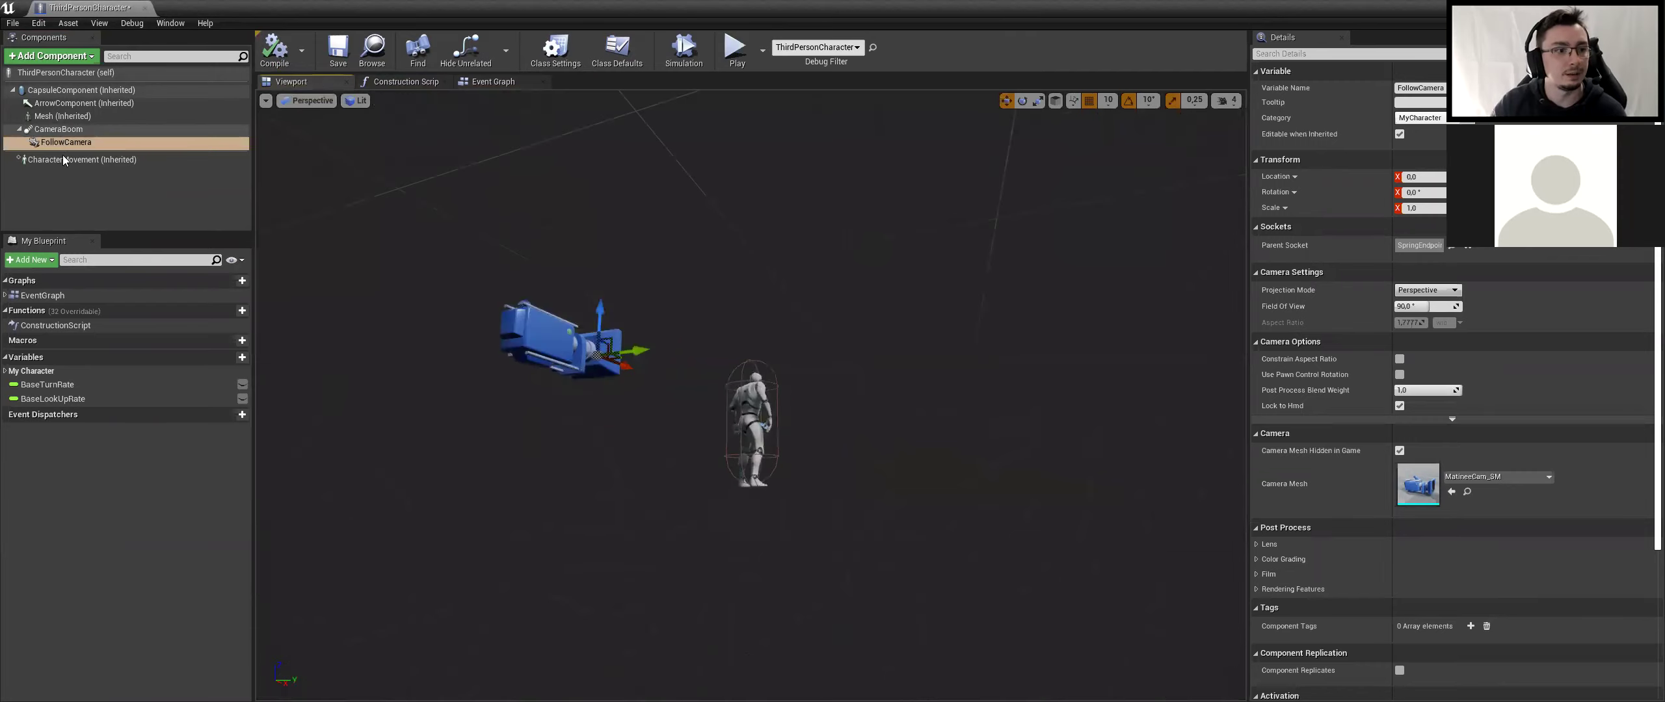
key("alt+Tab")
key("alt+Tab")
key("alt+Tab")
Move from the Goldor.cpp constructor to Goldor.h, placing the cursor after the AGoldor() declaration
left_click(846, 199)
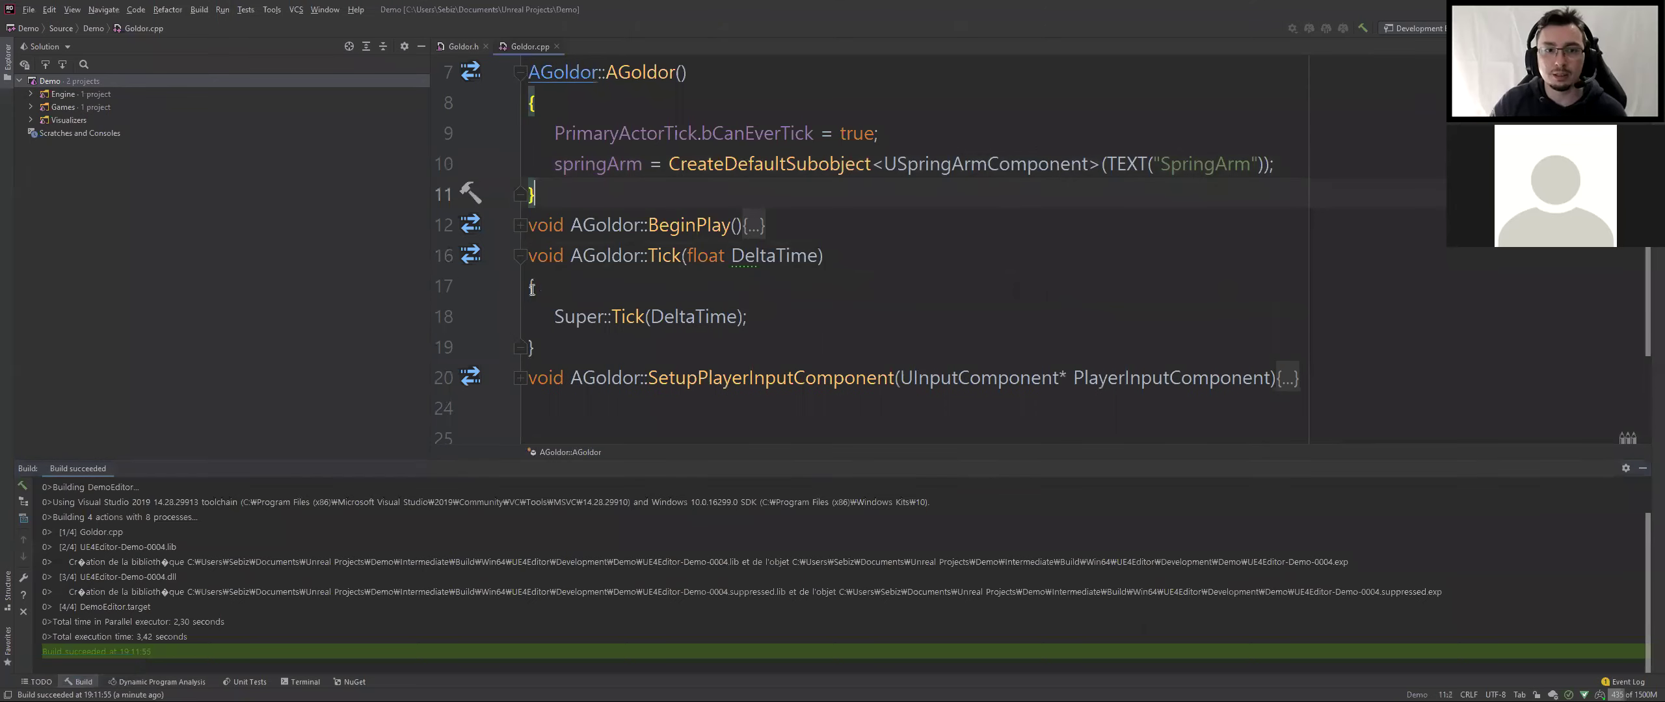
left_click(623, 112)
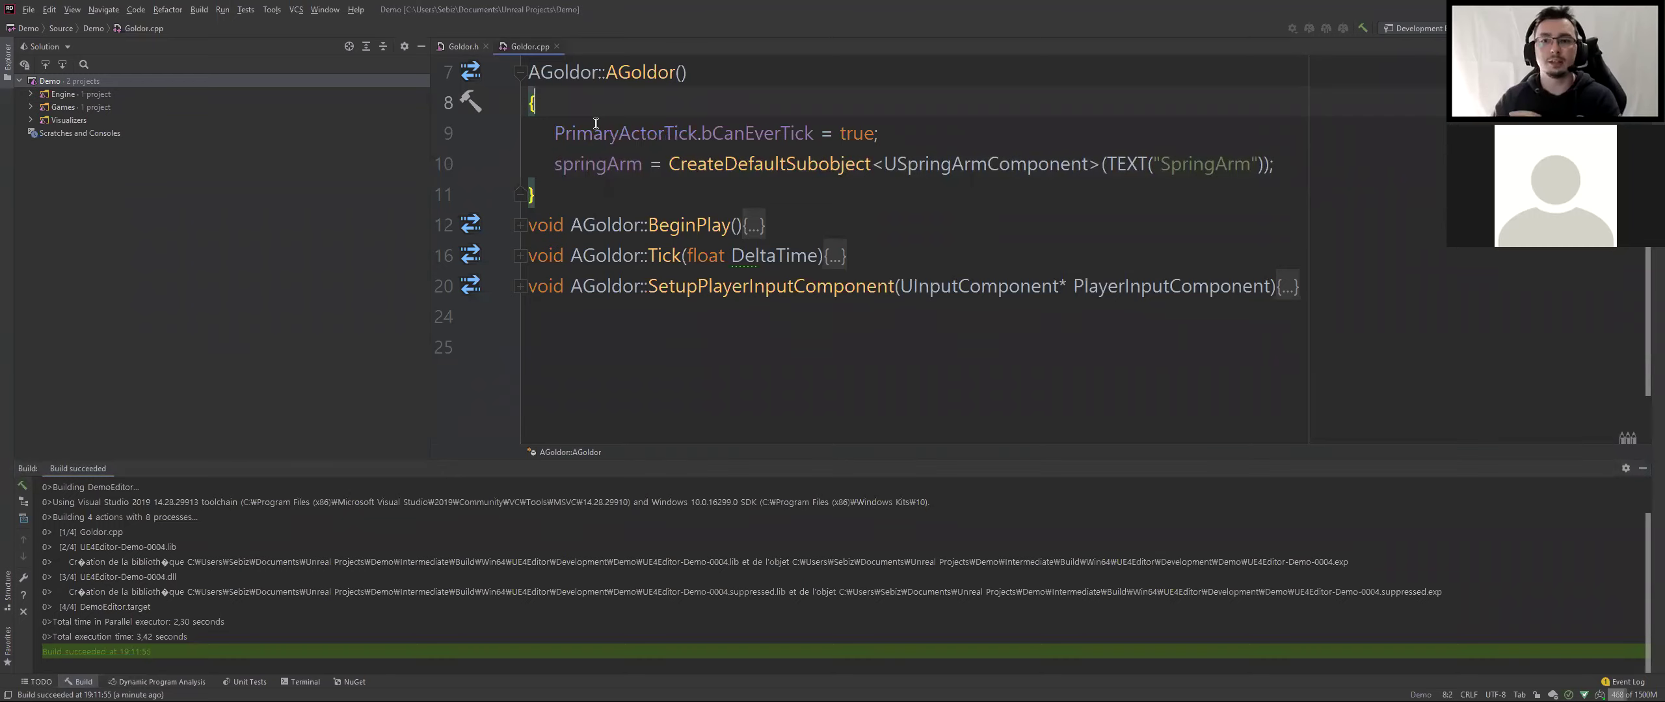
left_click(476, 54)
left_click(878, 341)
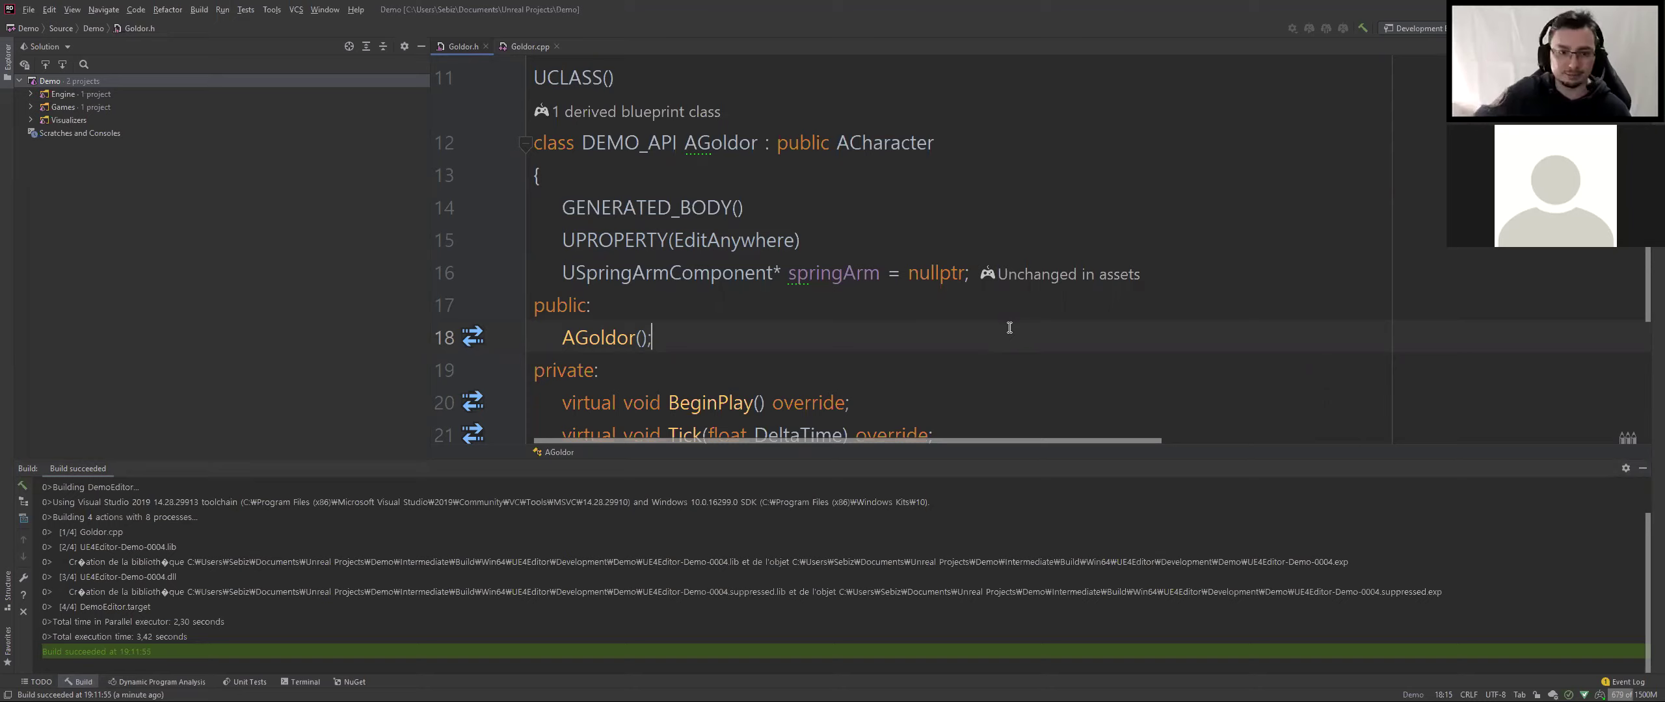
Below springArm in Goldor.h, declare UPROPERTY(EditAnywhere) UCameraComponent* camera = nullptr;
left_click(1209, 280)
key("Return")
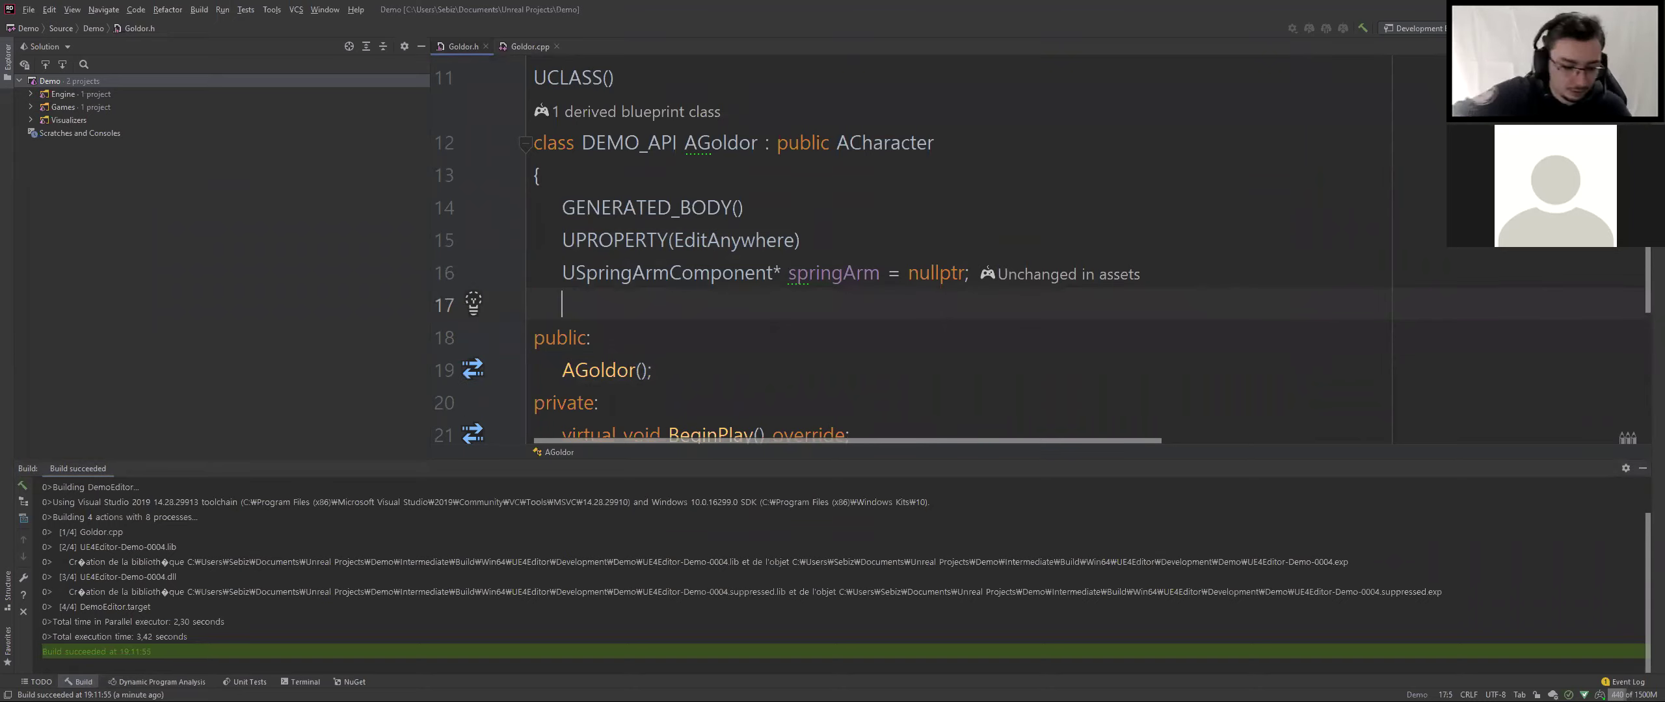
type("UPR")
key("Return")
type("EditAnywhere)")
key("Return")
key("Return")
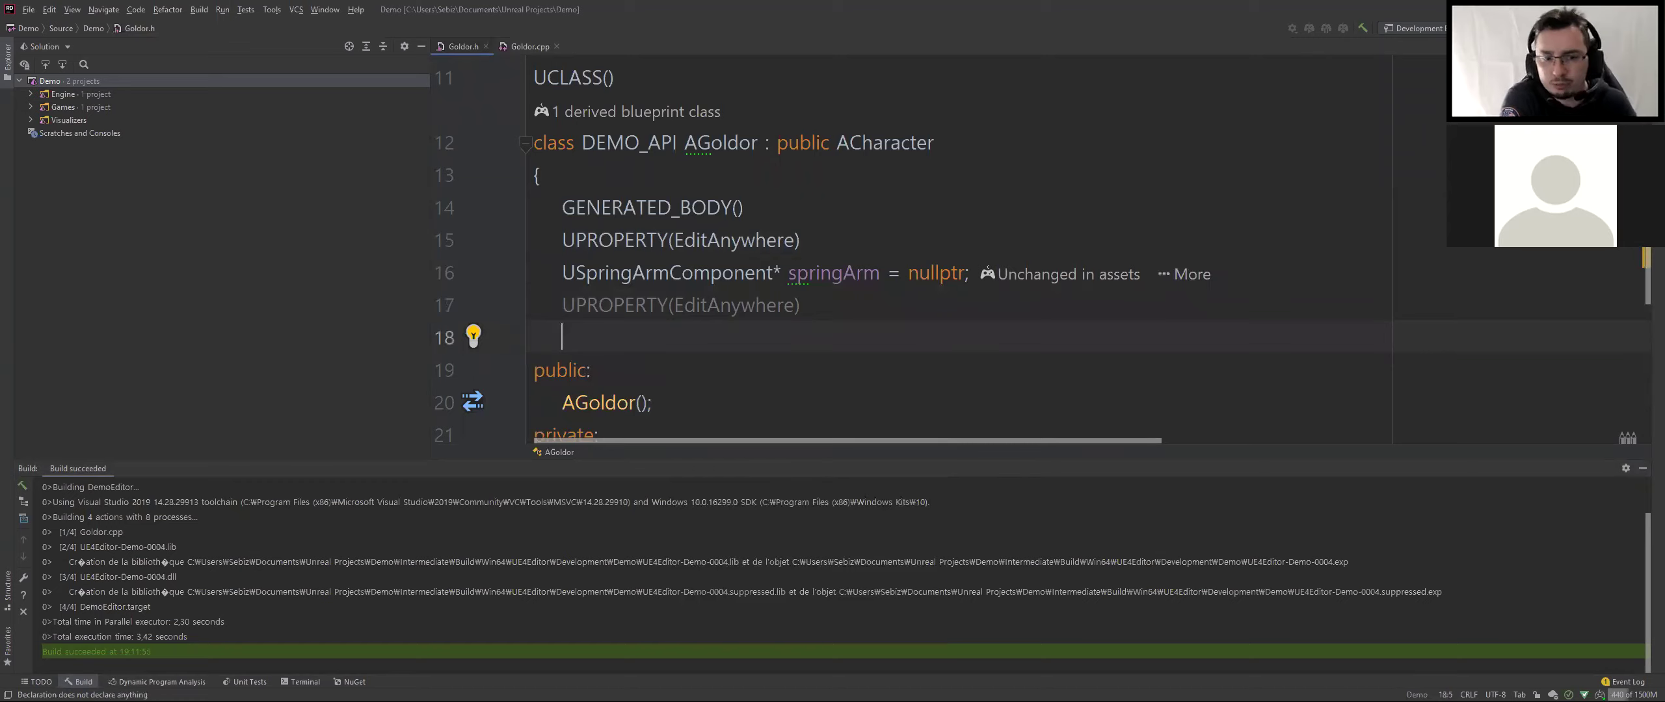
type("U")
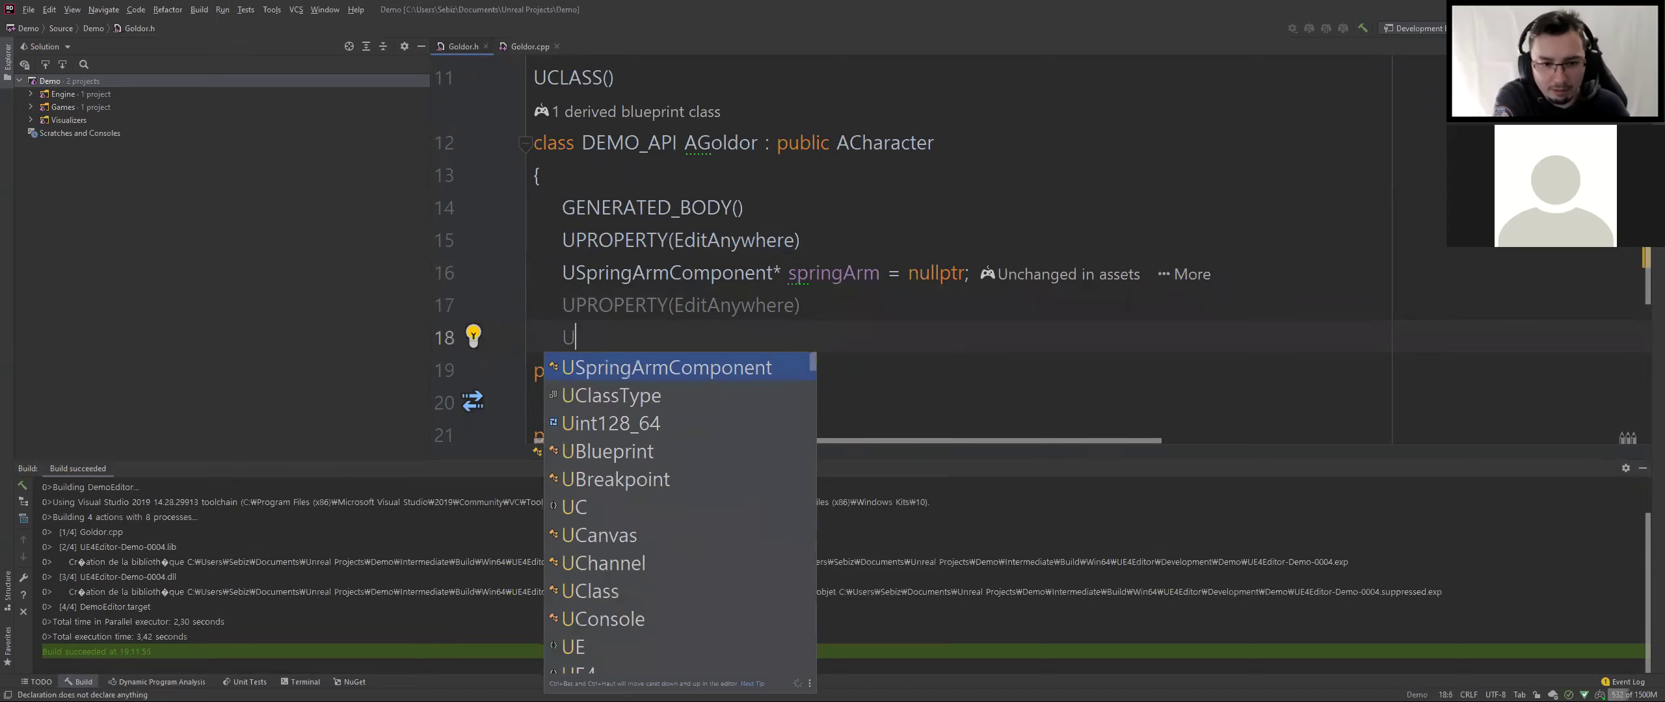
type("Cameraco")
key("Return")
type("* camera = numm")
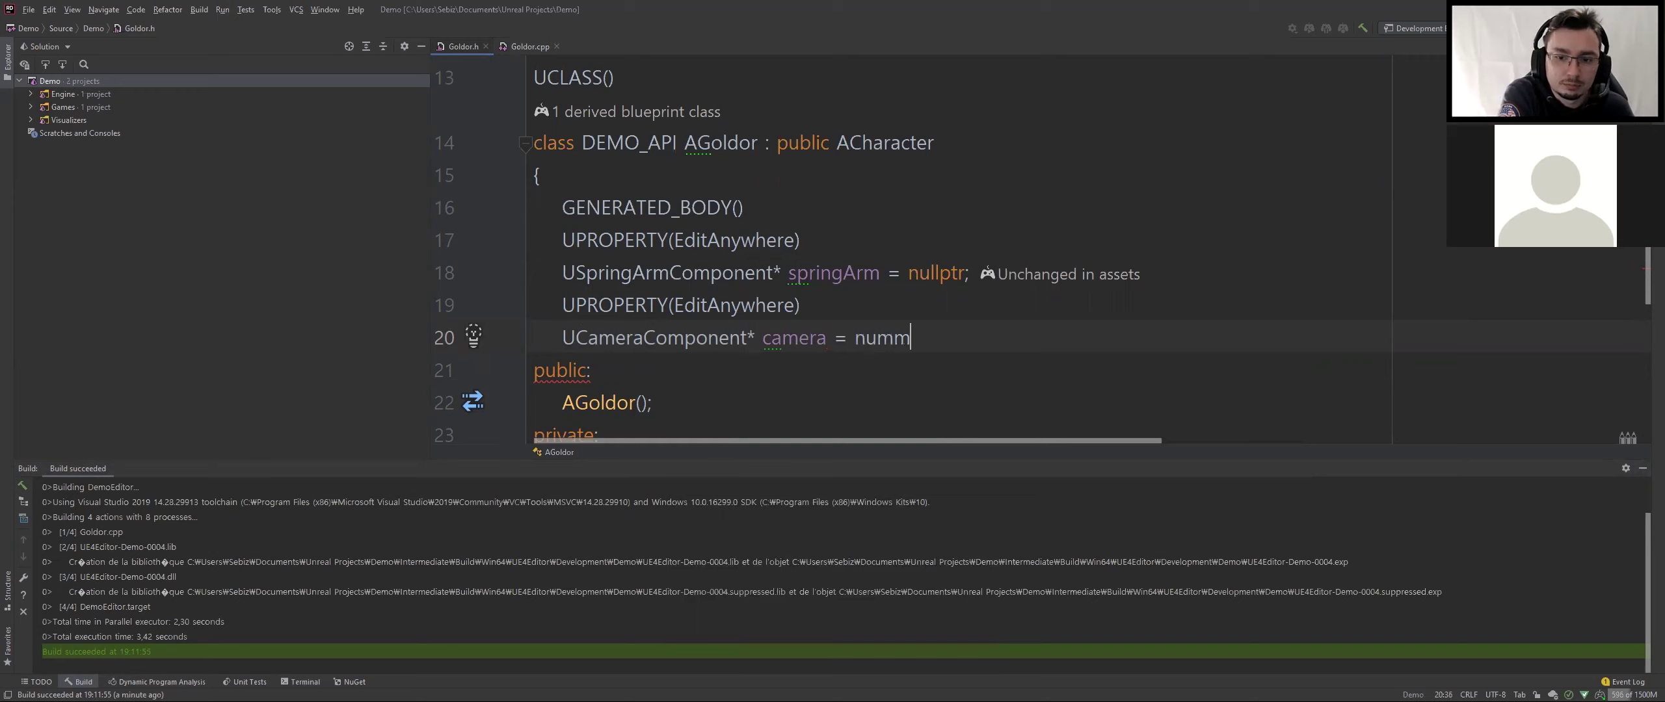
key("BackSpace")
key("BackSpace")
type("l")
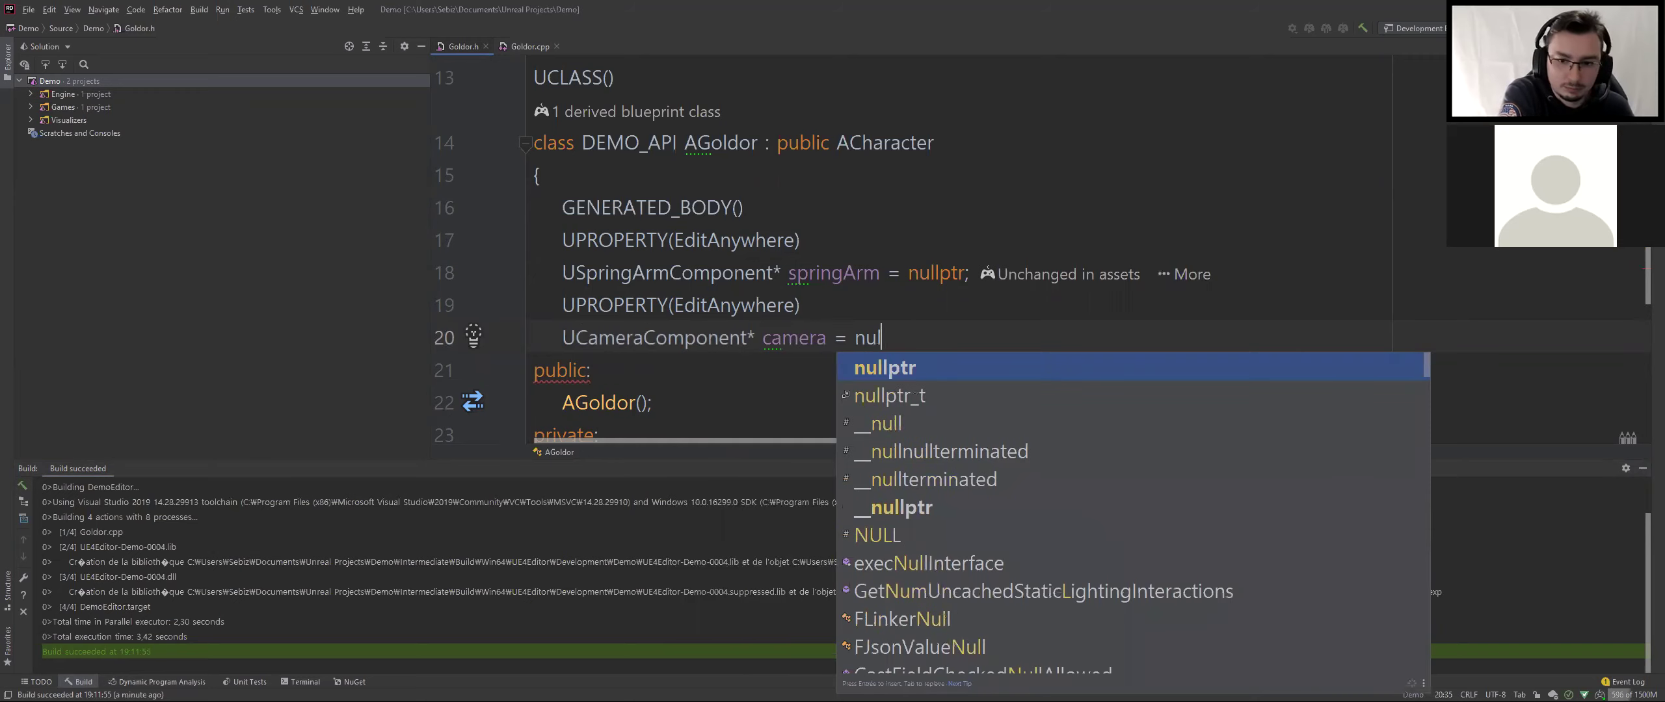
key("Return")
type(";")
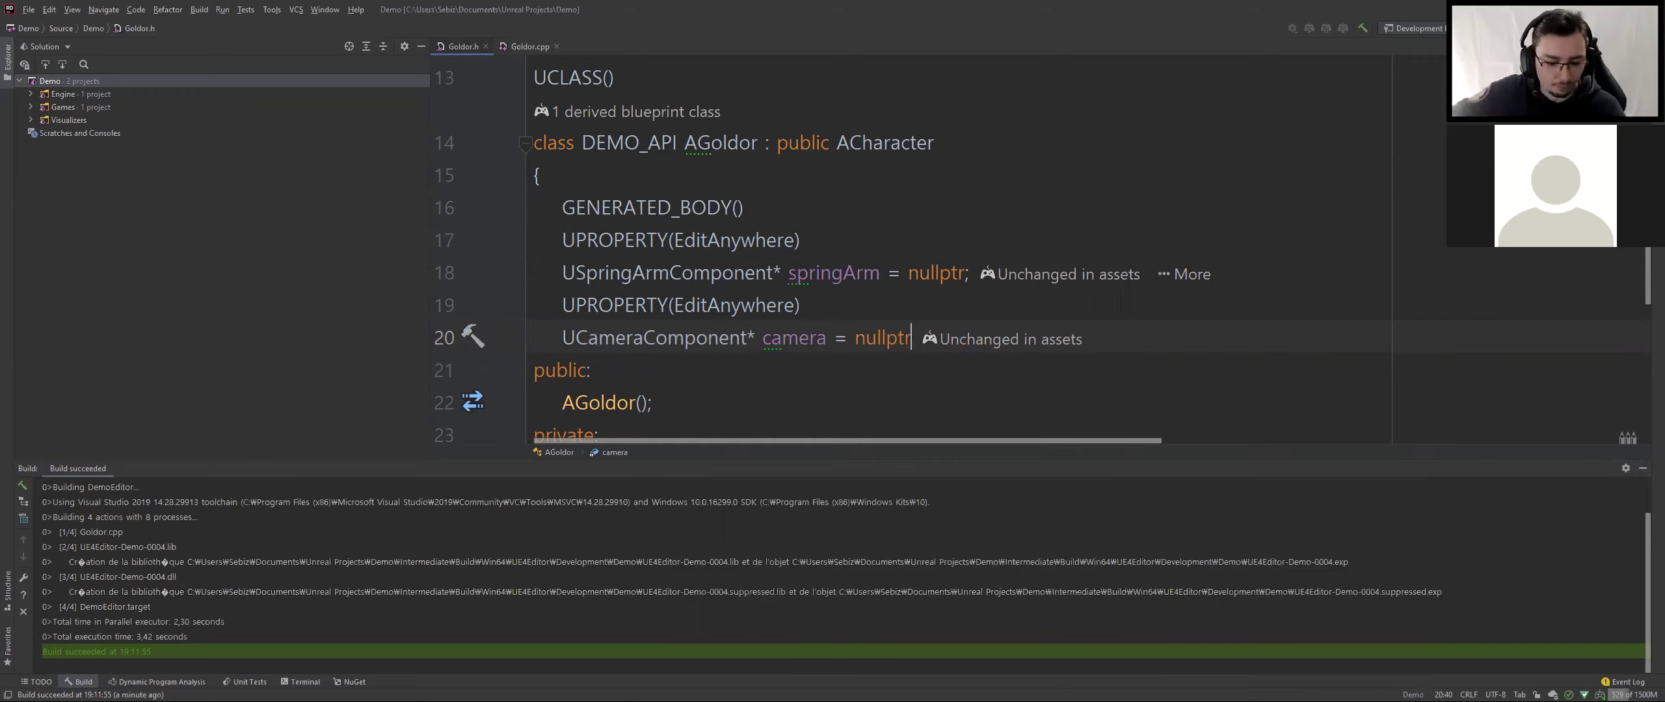
left_click(683, 369)
left_click(686, 339)
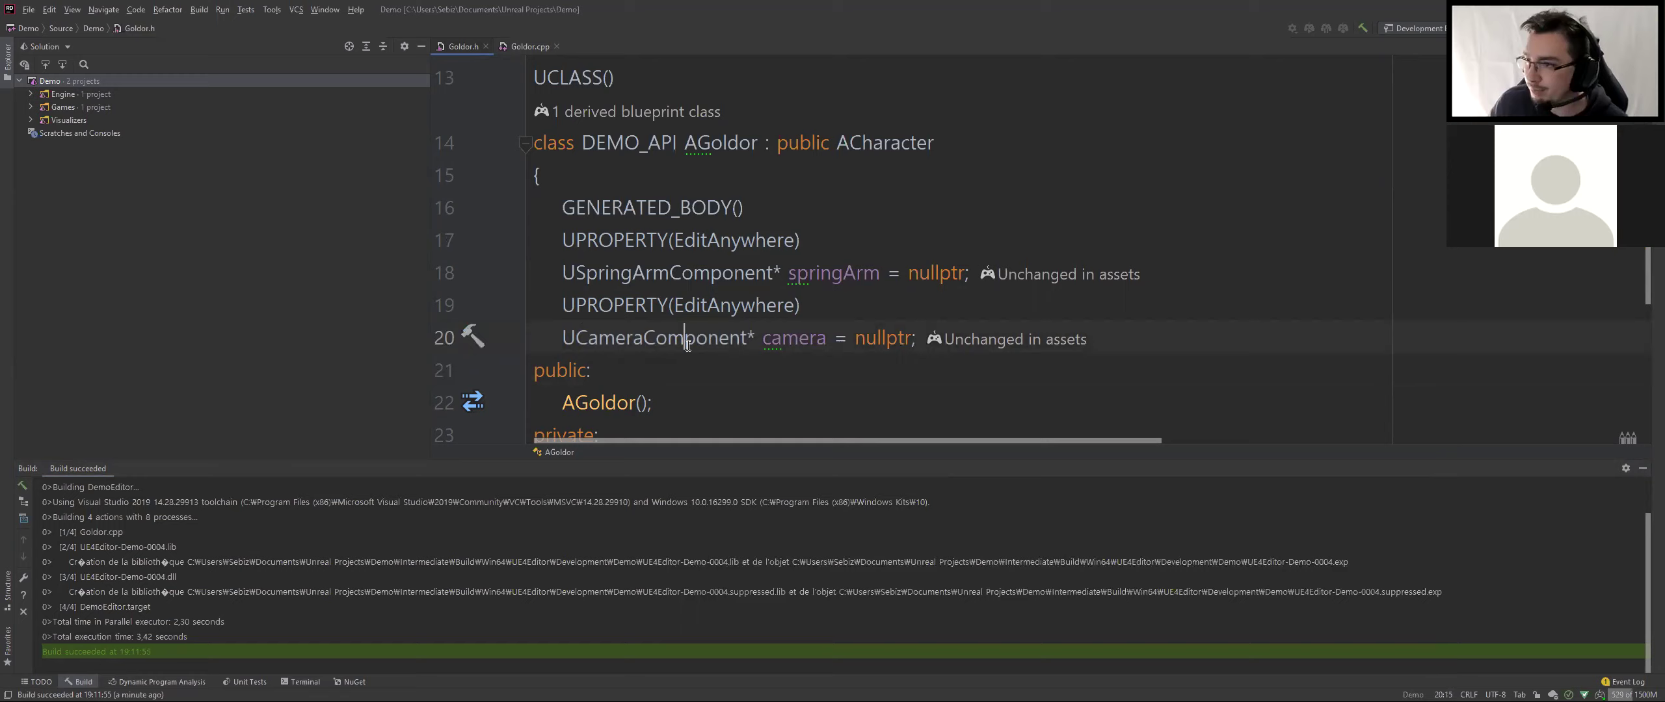
In the Goldor.cpp constructor, start a new line assigning camera = Create…
left_click(526, 47)
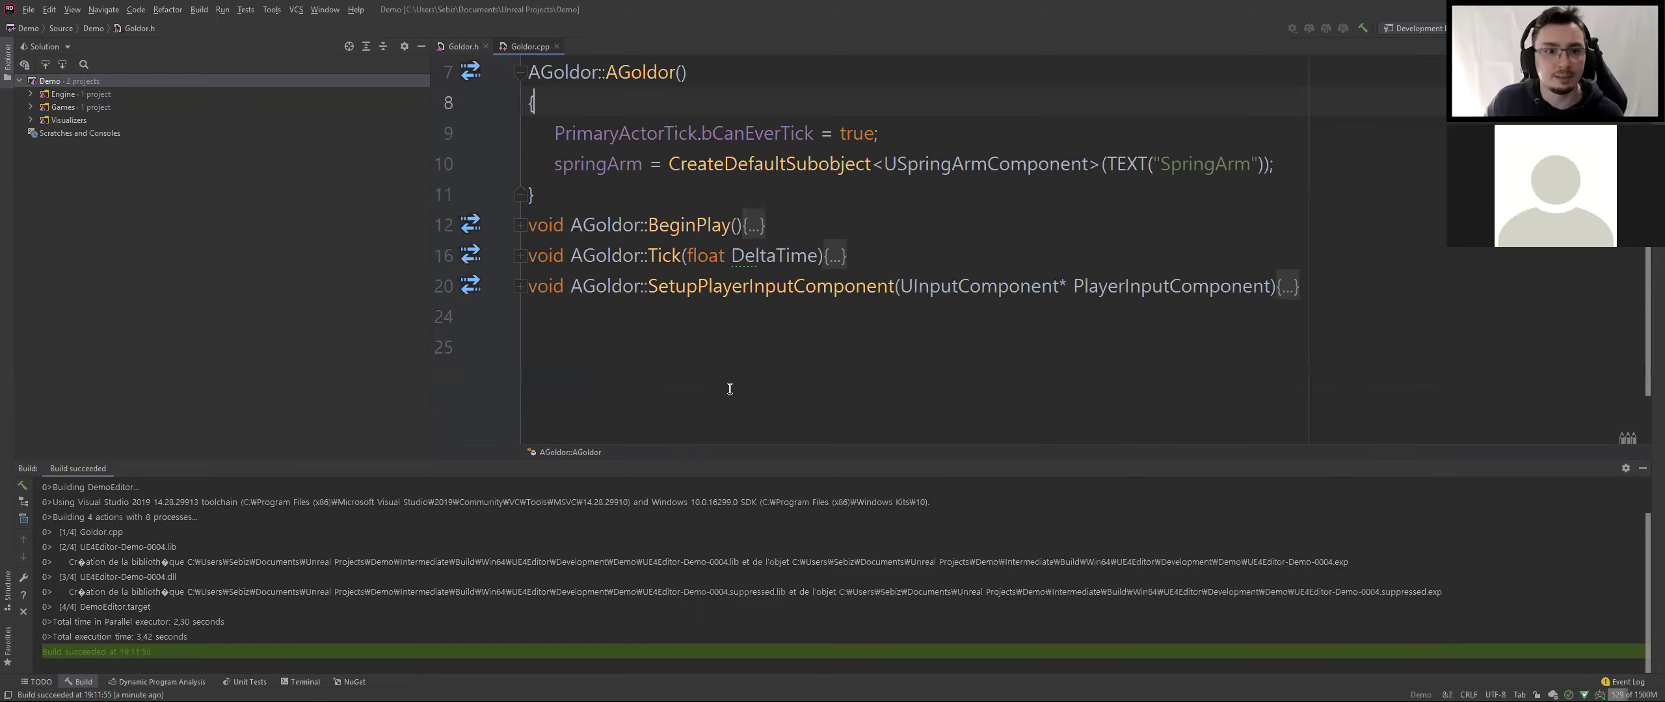
key("Return")
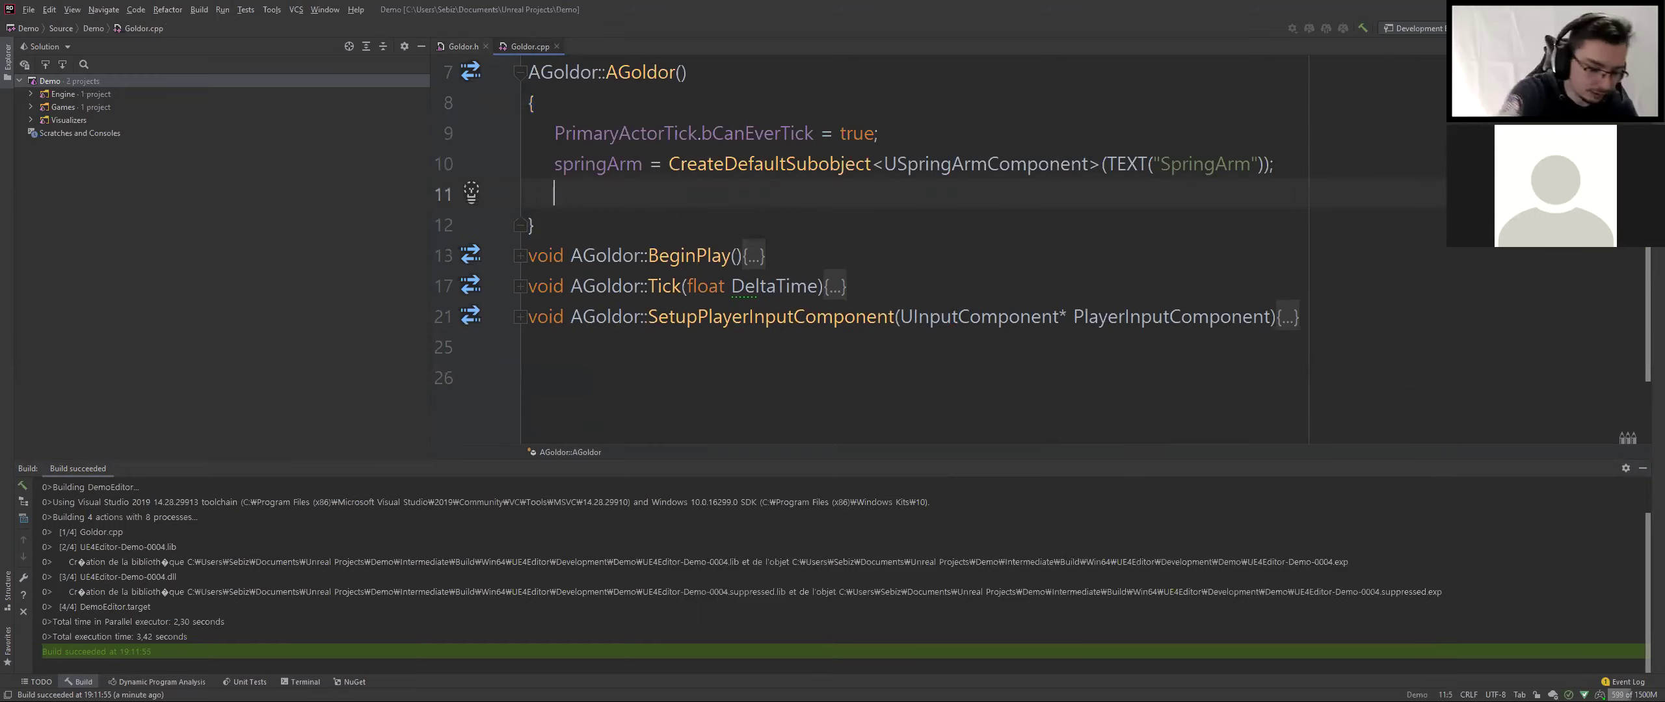
type("camera")
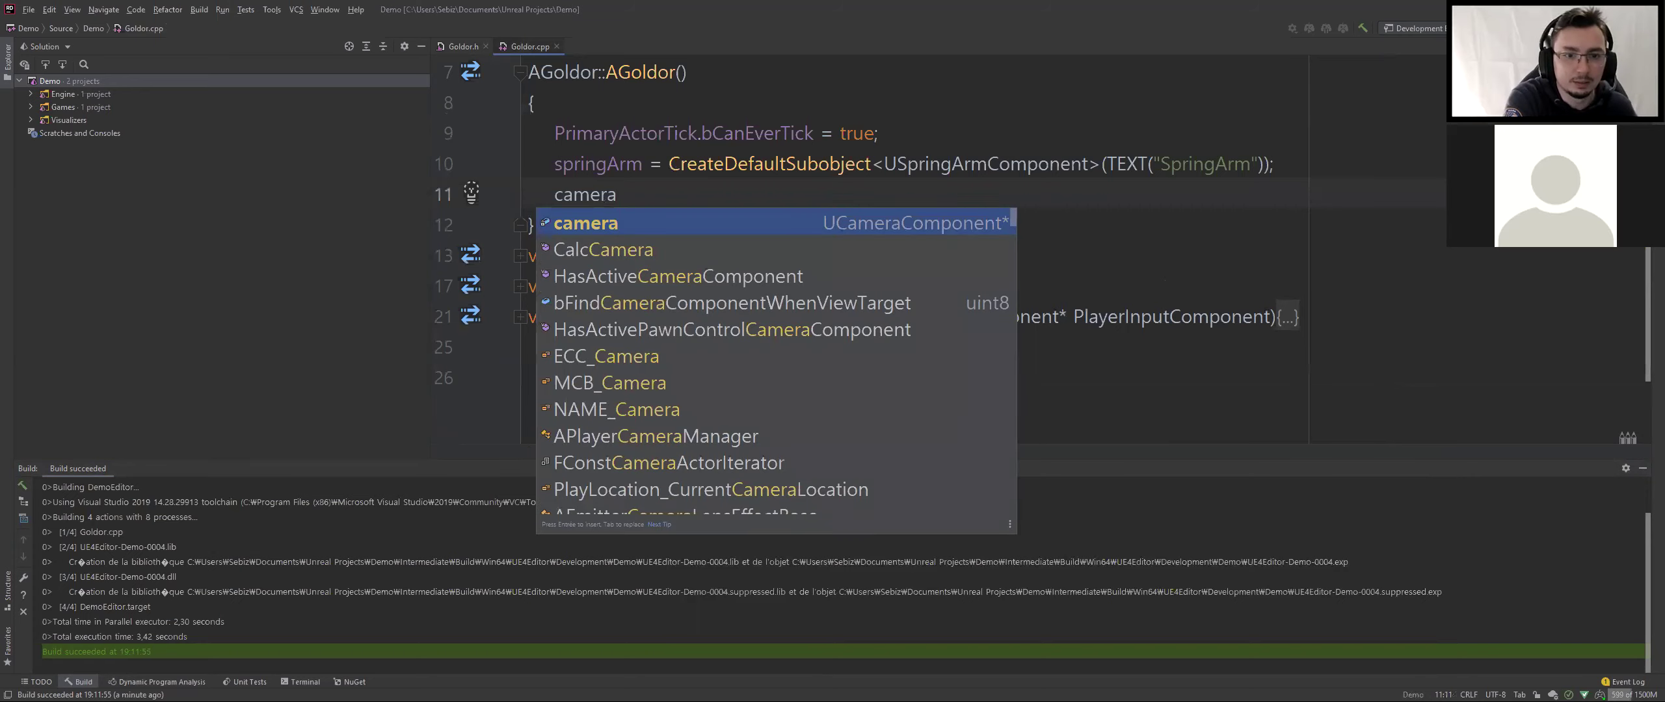
type(" = Created")
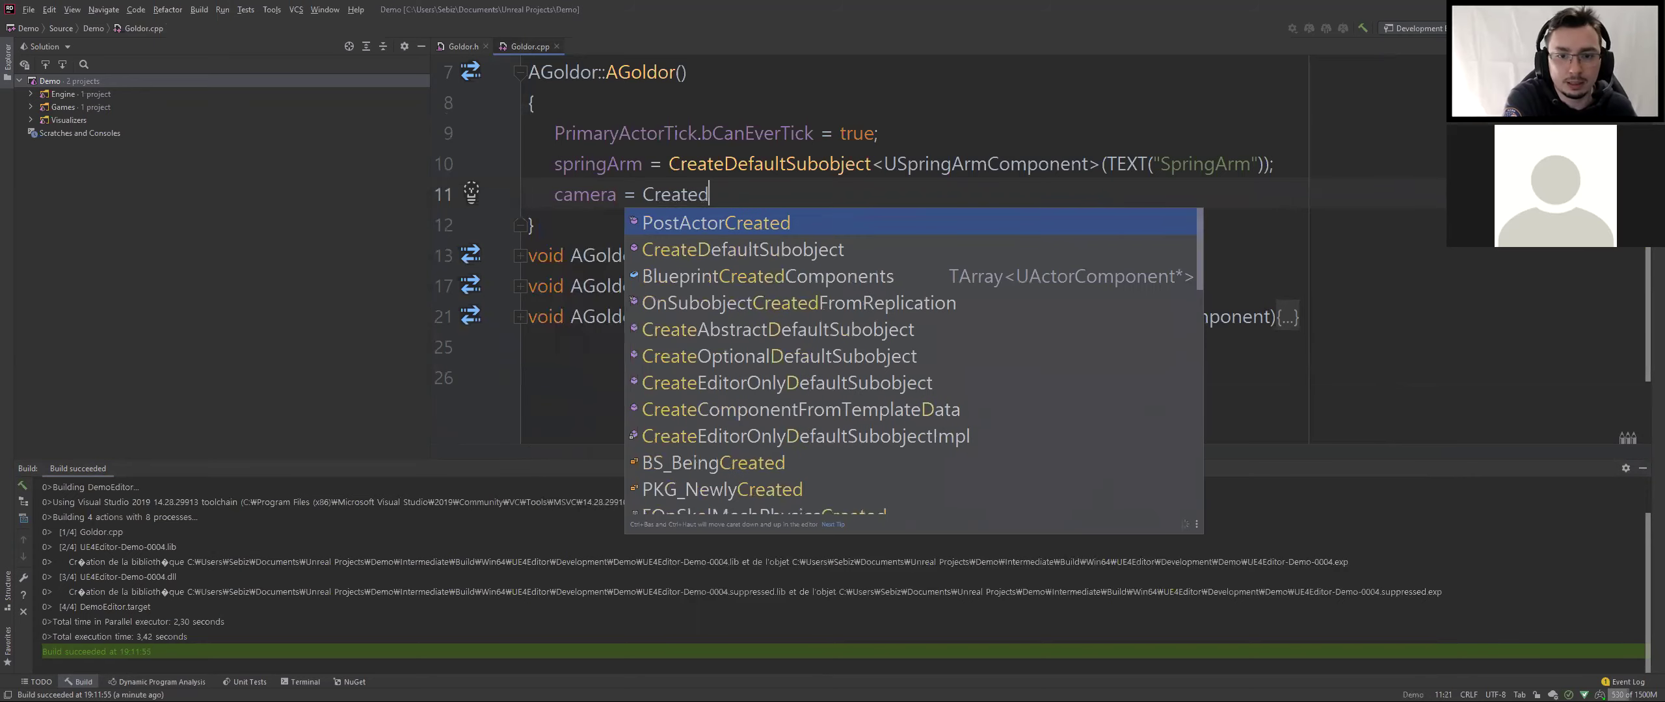
Complete camera = CreateDefaultSubobject<UCameraComponent> with the UCameraComponent type argument
key("Return")
type("(<U")
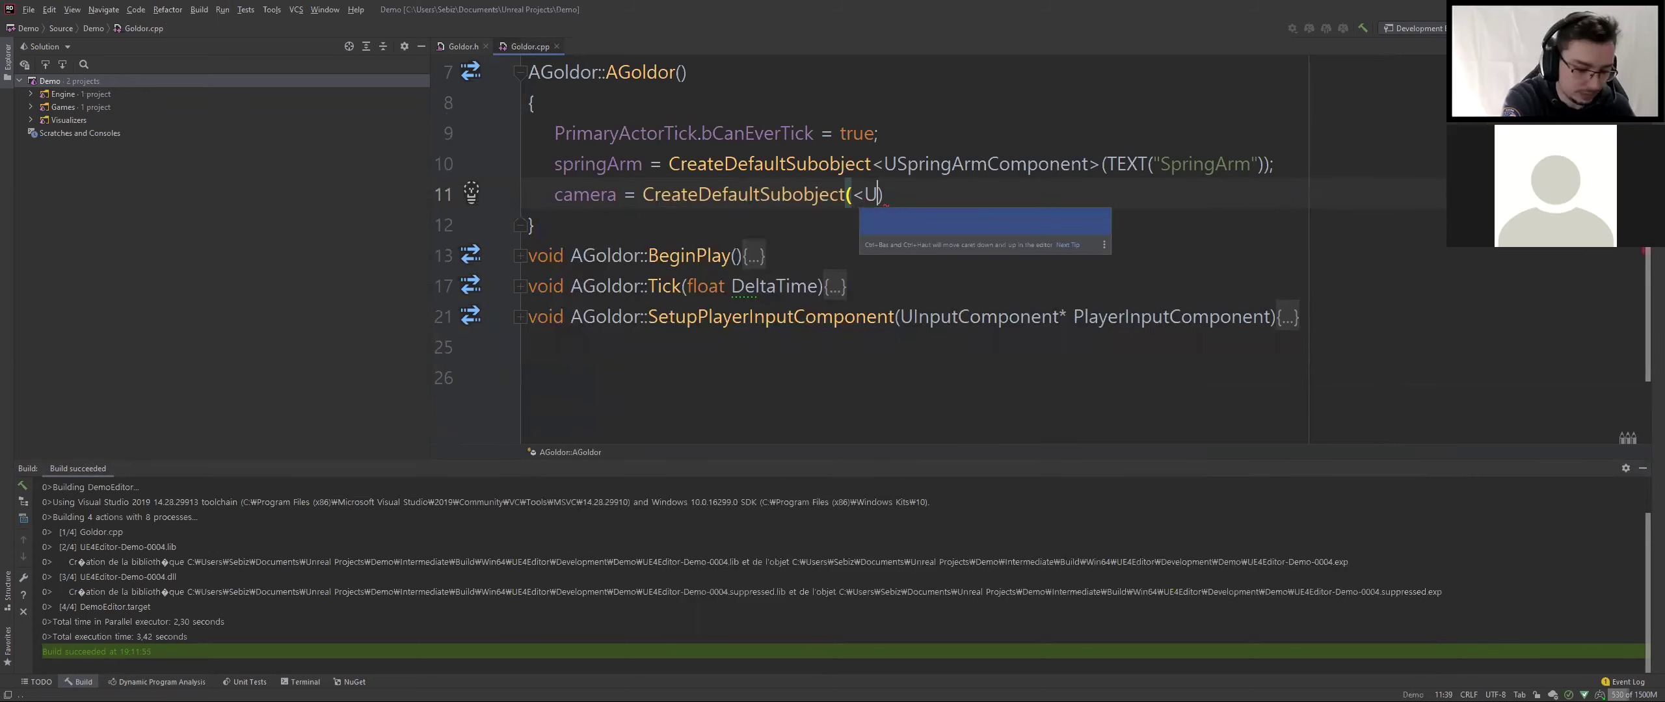
type("CameraC")
key("Return")
type(">")
key("ctrl+p")
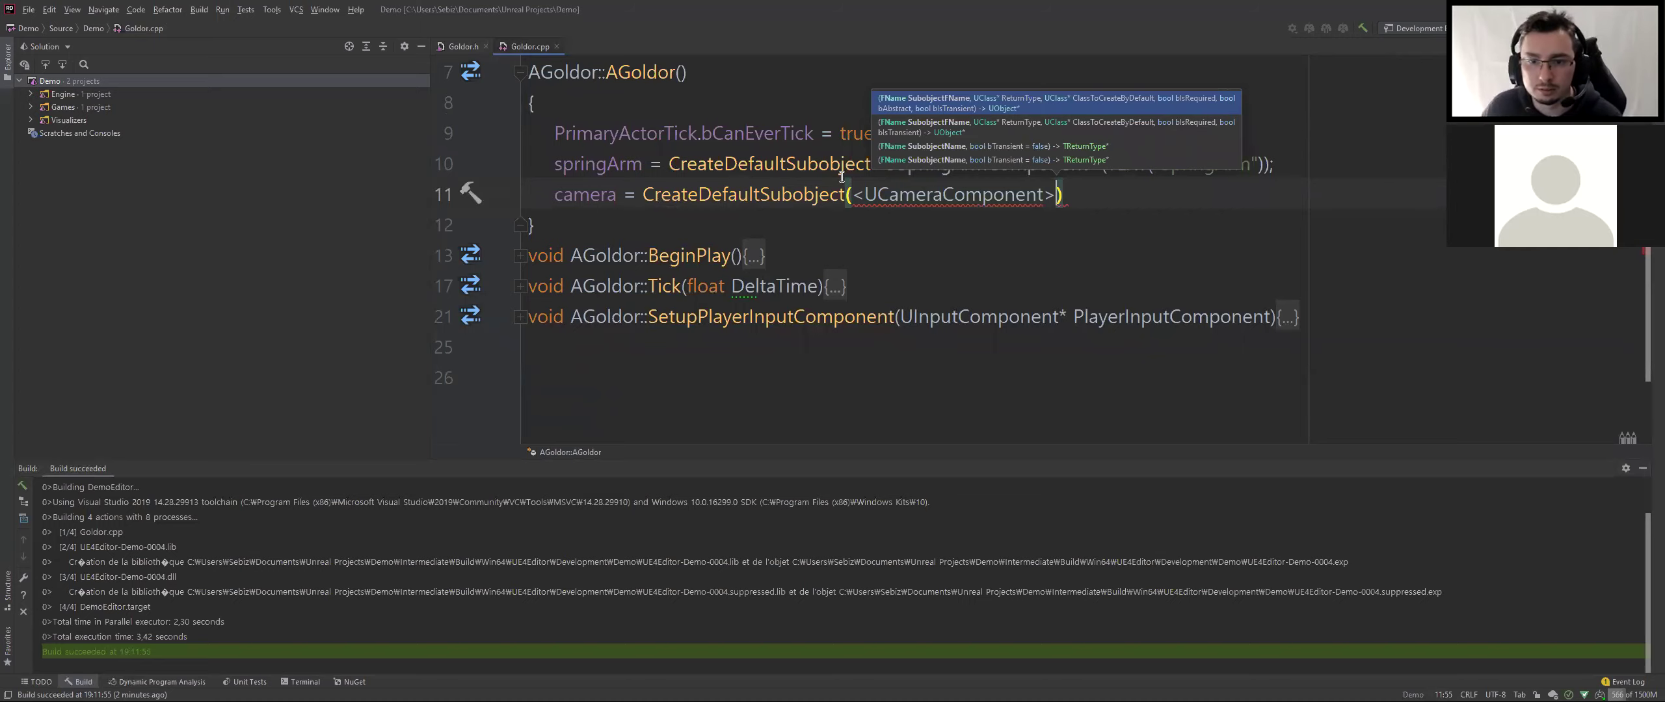
key("Escape")
key("BackSpace")
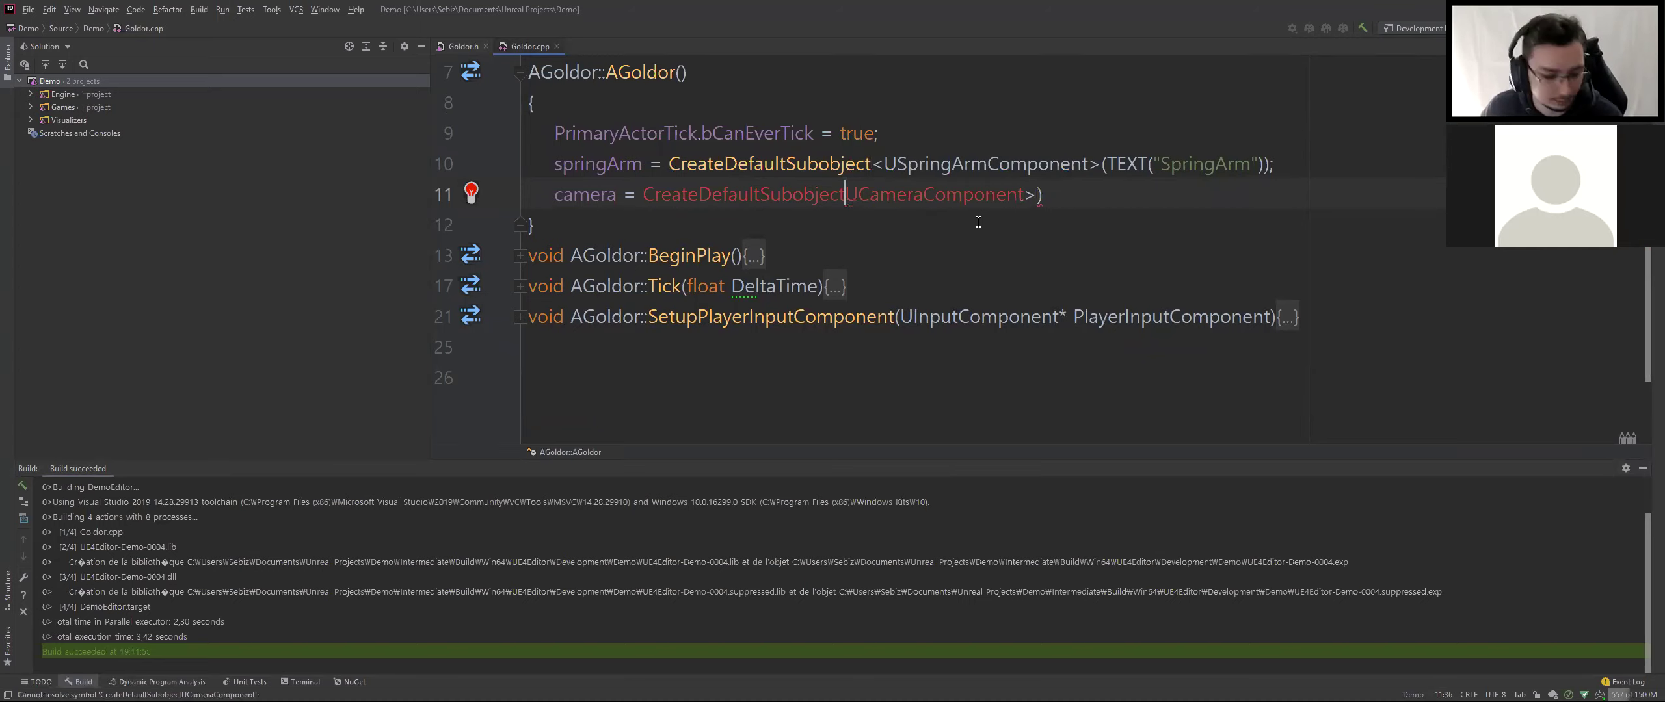
type("<")
left_click(1060, 198)
key("Left")
Name the component TEXT("PlayerCamera") and finish the statement
type("(")
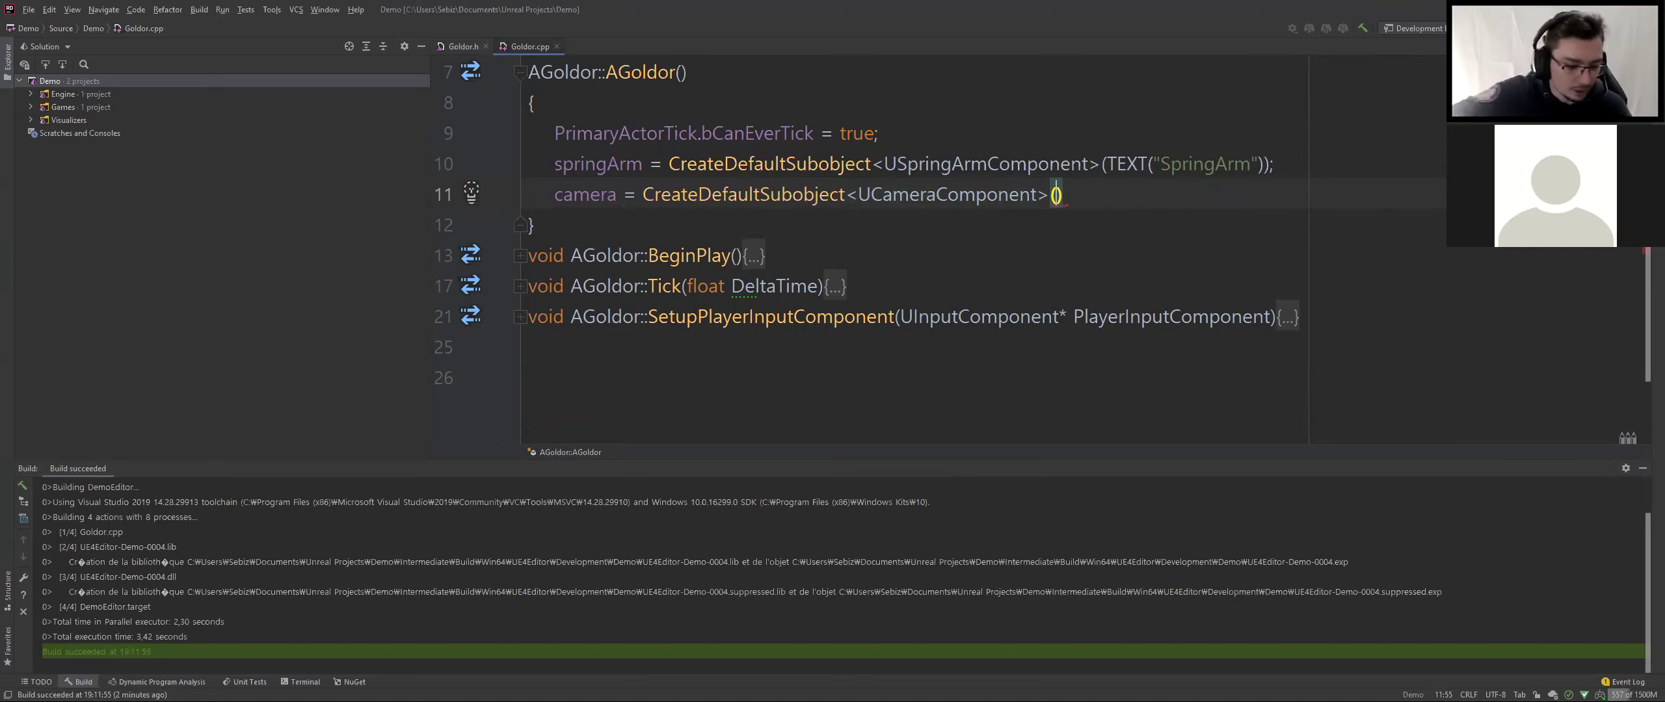
scroll(1258, 243, "up", 3, "ctrl")
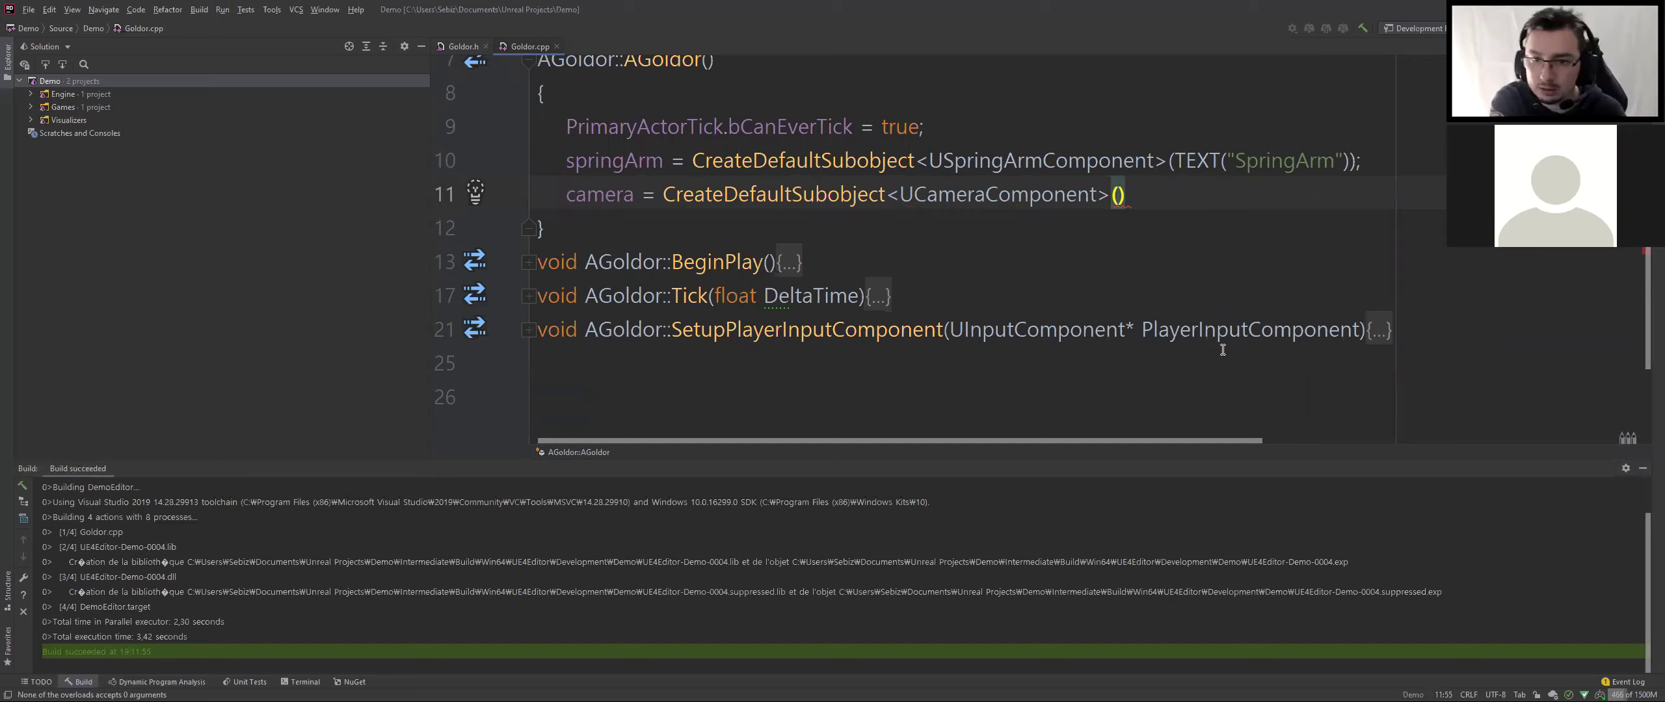
type("TEXT5")
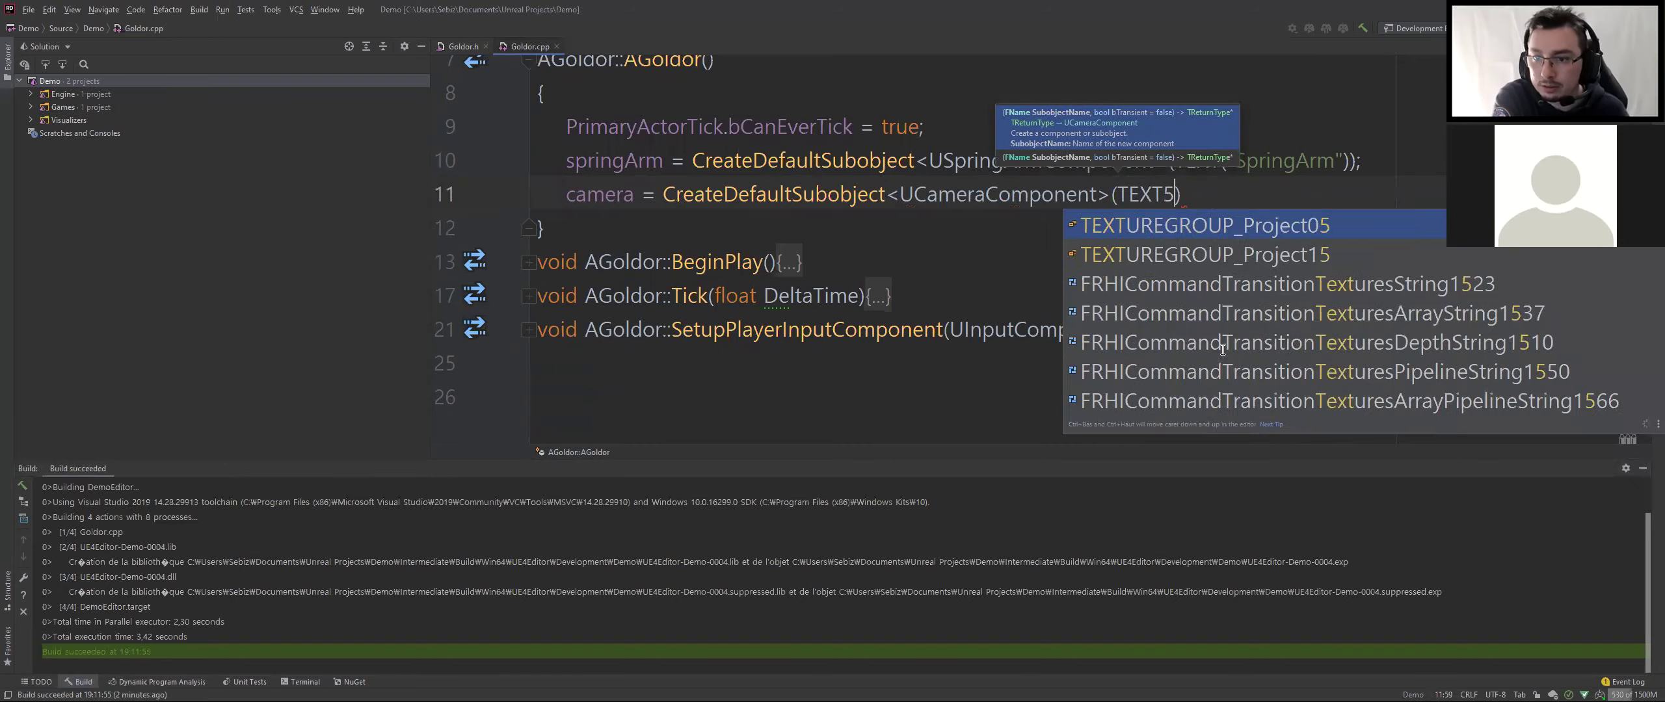
key("BackSpace")
type("(Pla\"\"")
key("Left")
key("Left")
type("Pla")
key("BackSpace")
key("BackSpace")
key("BackSpace")
key("Right")
type("PlayerCamera\"));")
key("Return")
Add camera->SetupAttachment(springArm); and build the solution
type("camera->Setu")
key("Return")
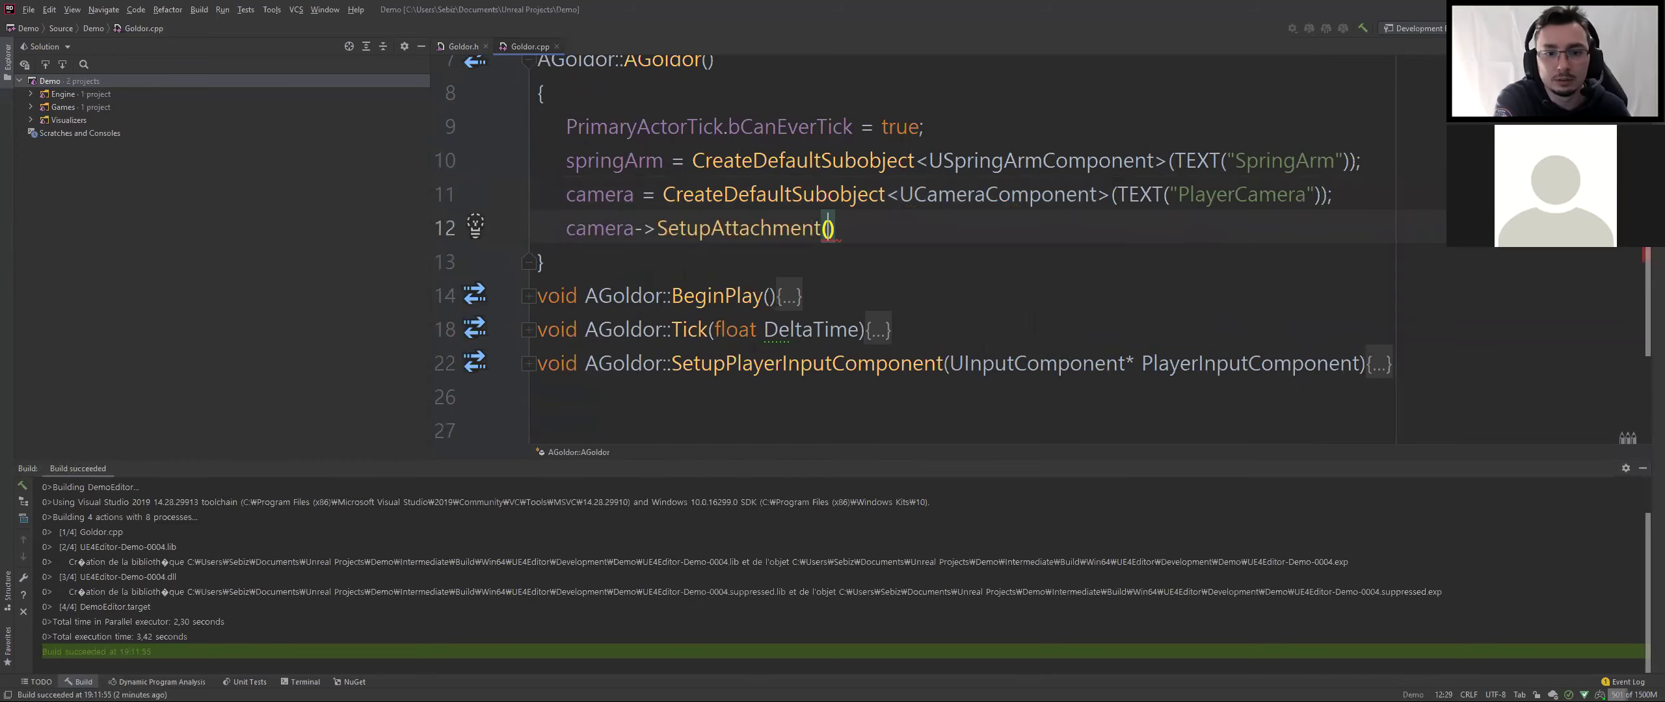
type("Springa")
key("Return")
type(";")
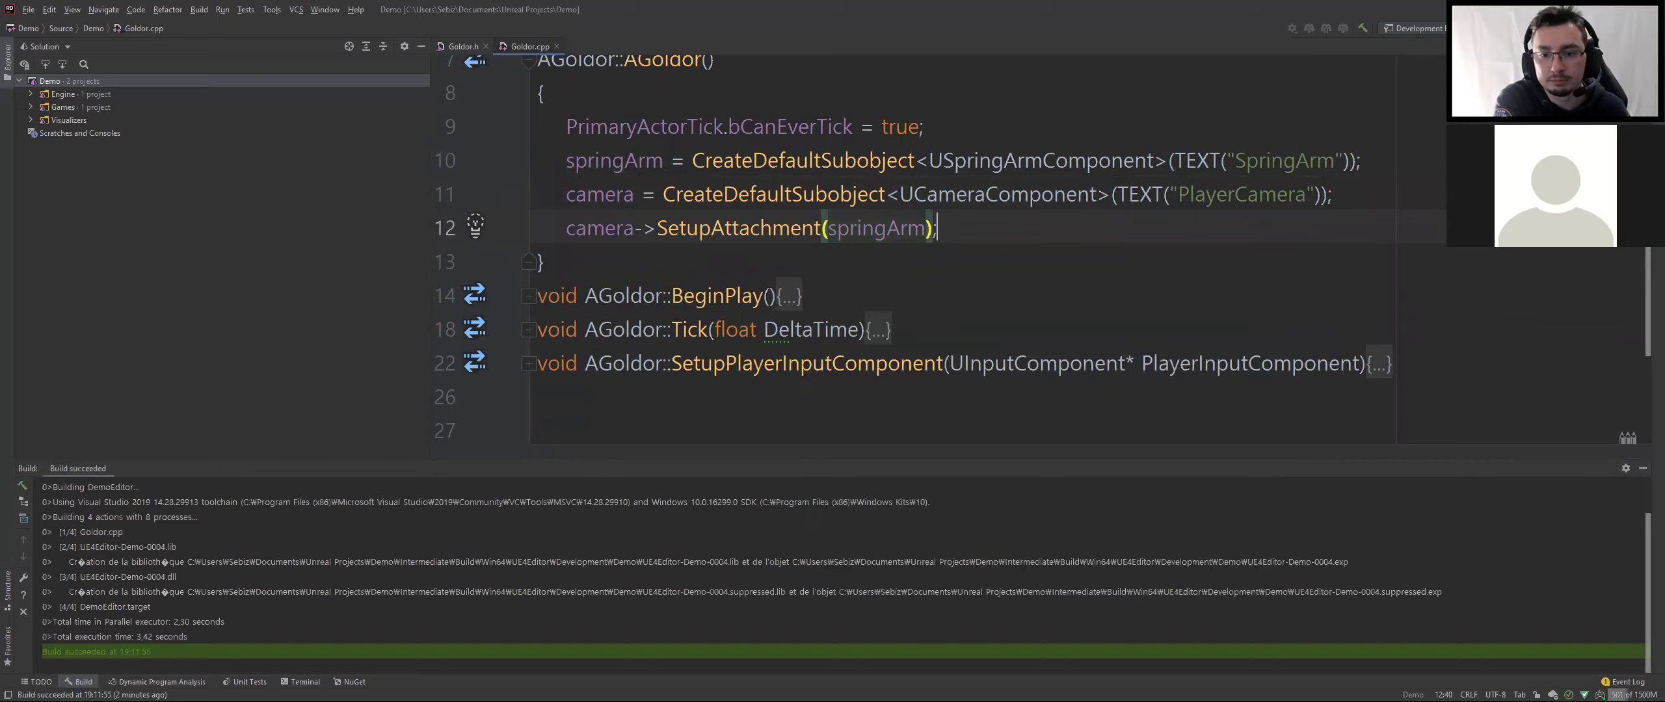
key("ctrl+shift+b")
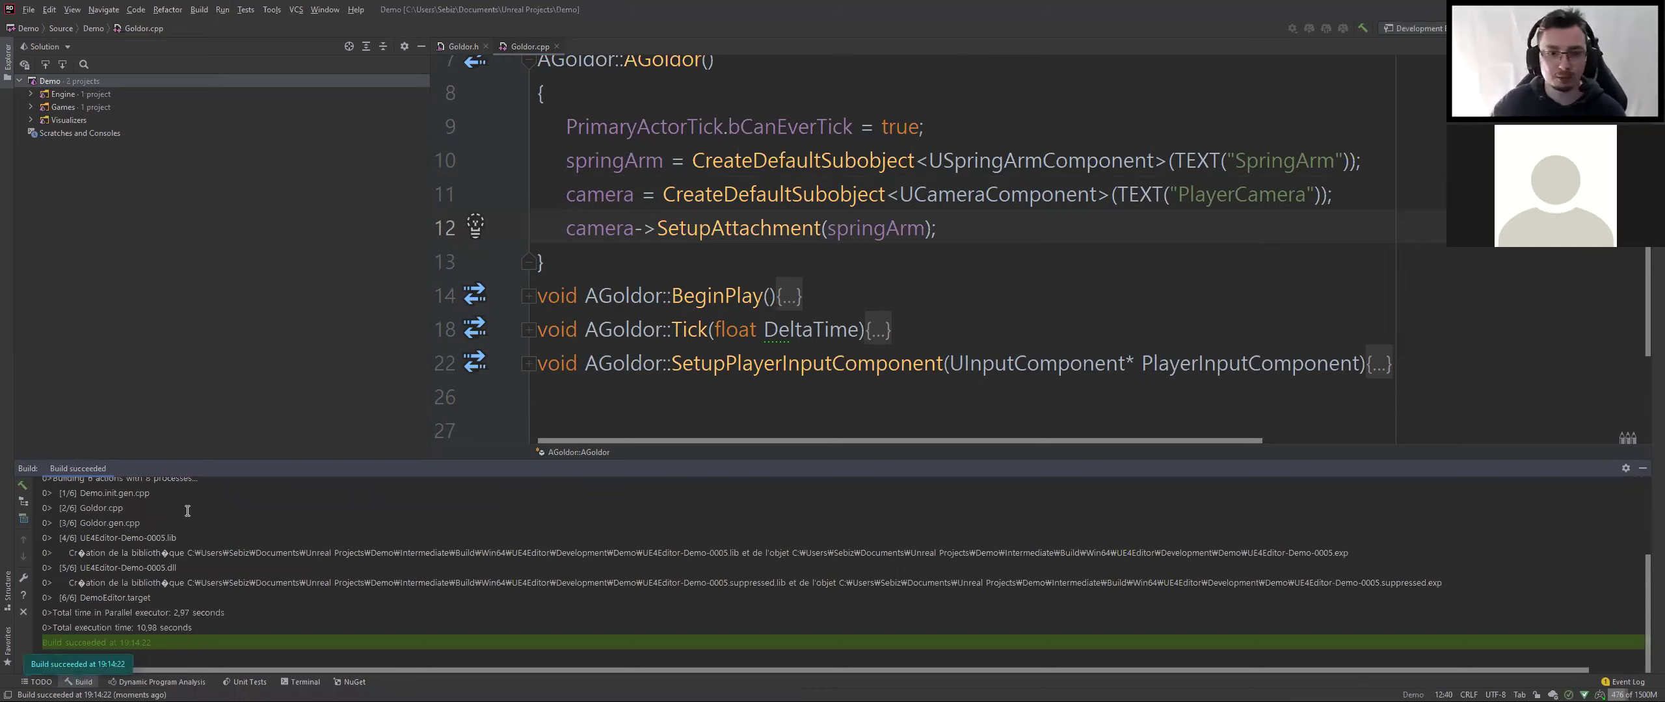
key("alt+Tab")
key("alt+Tab")
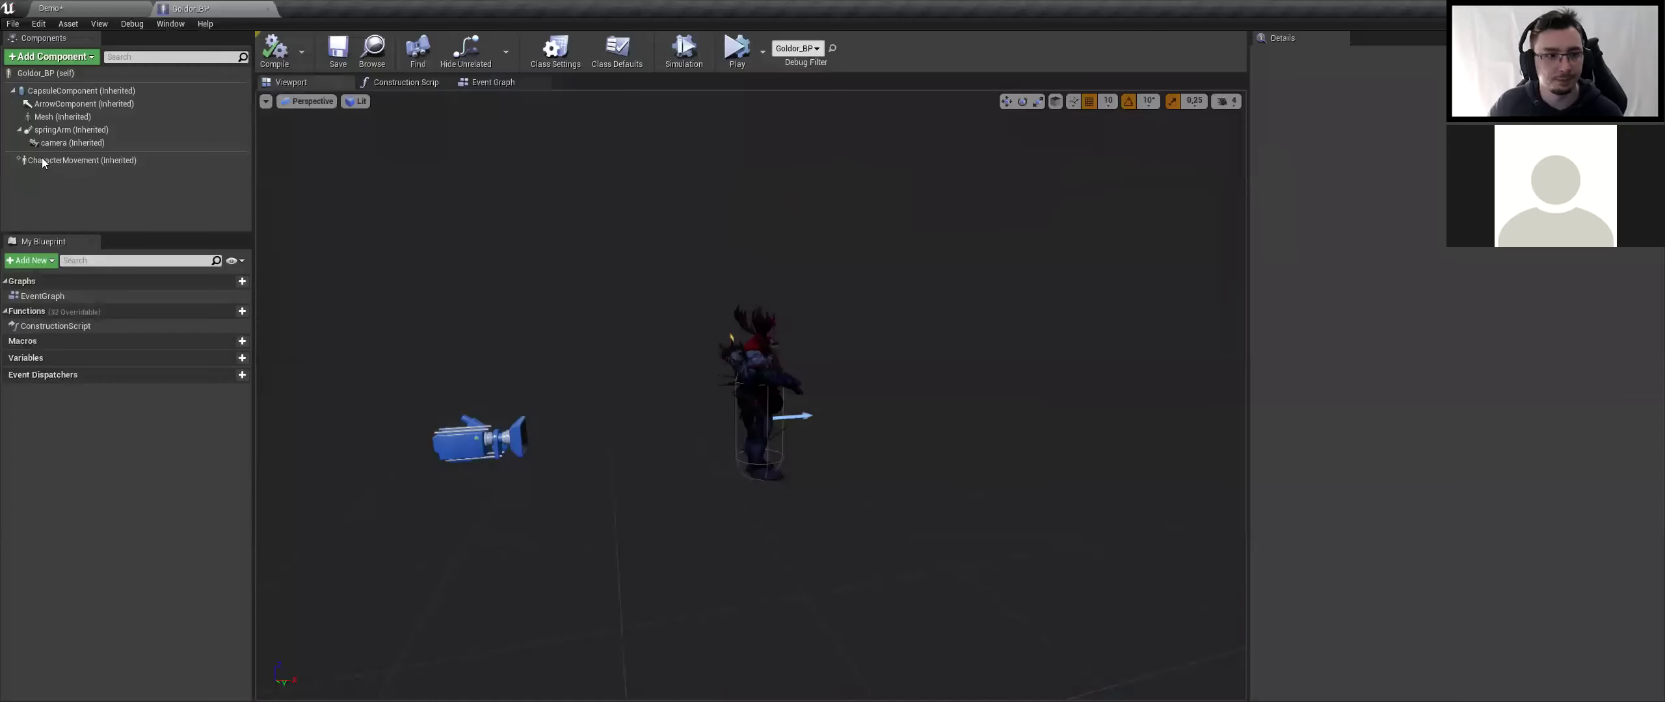
Inspect Goldor_BP's new inherited camera component, then return to the Demo level tab
left_click(55, 144)
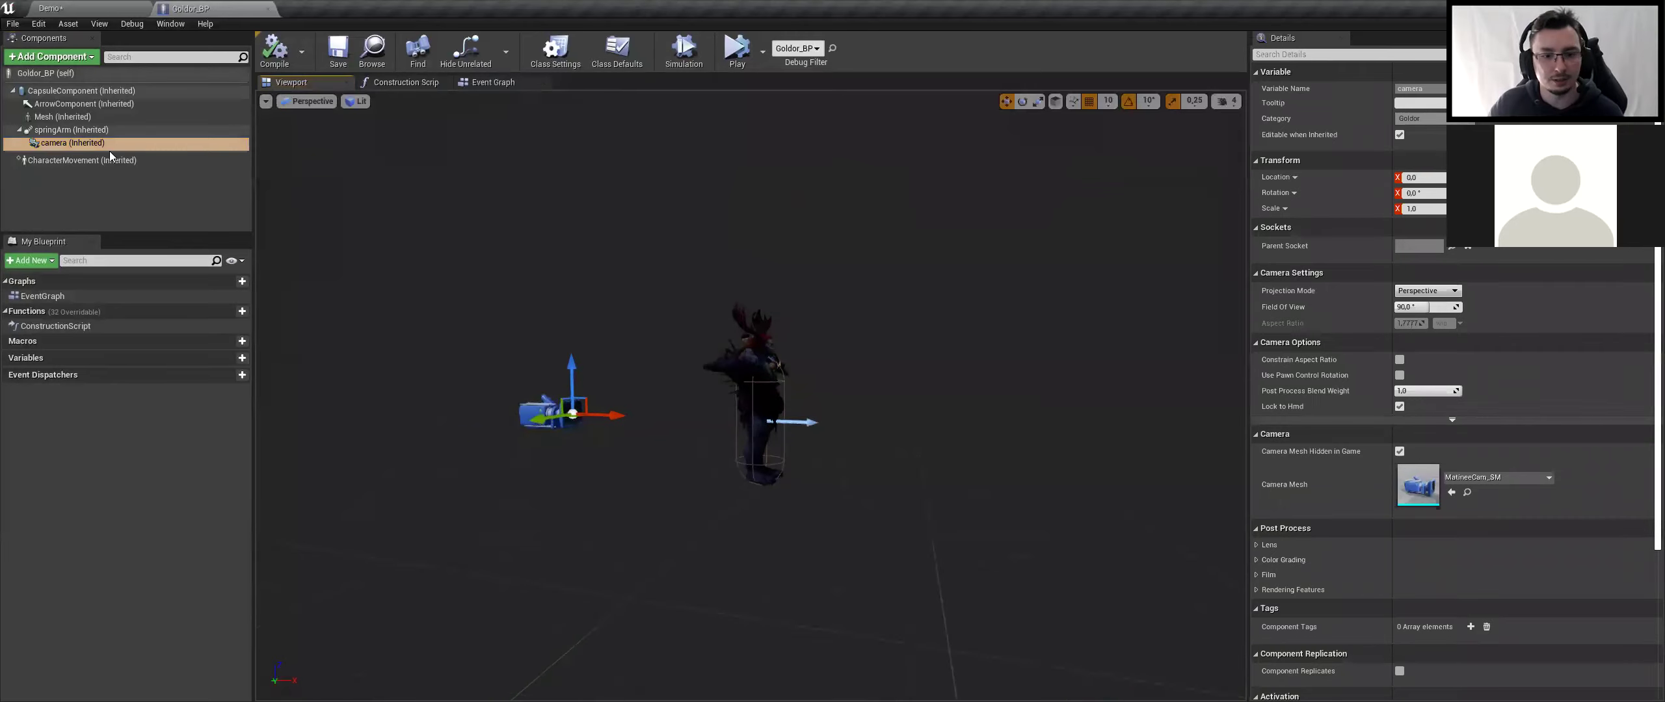
left_click(570, 293)
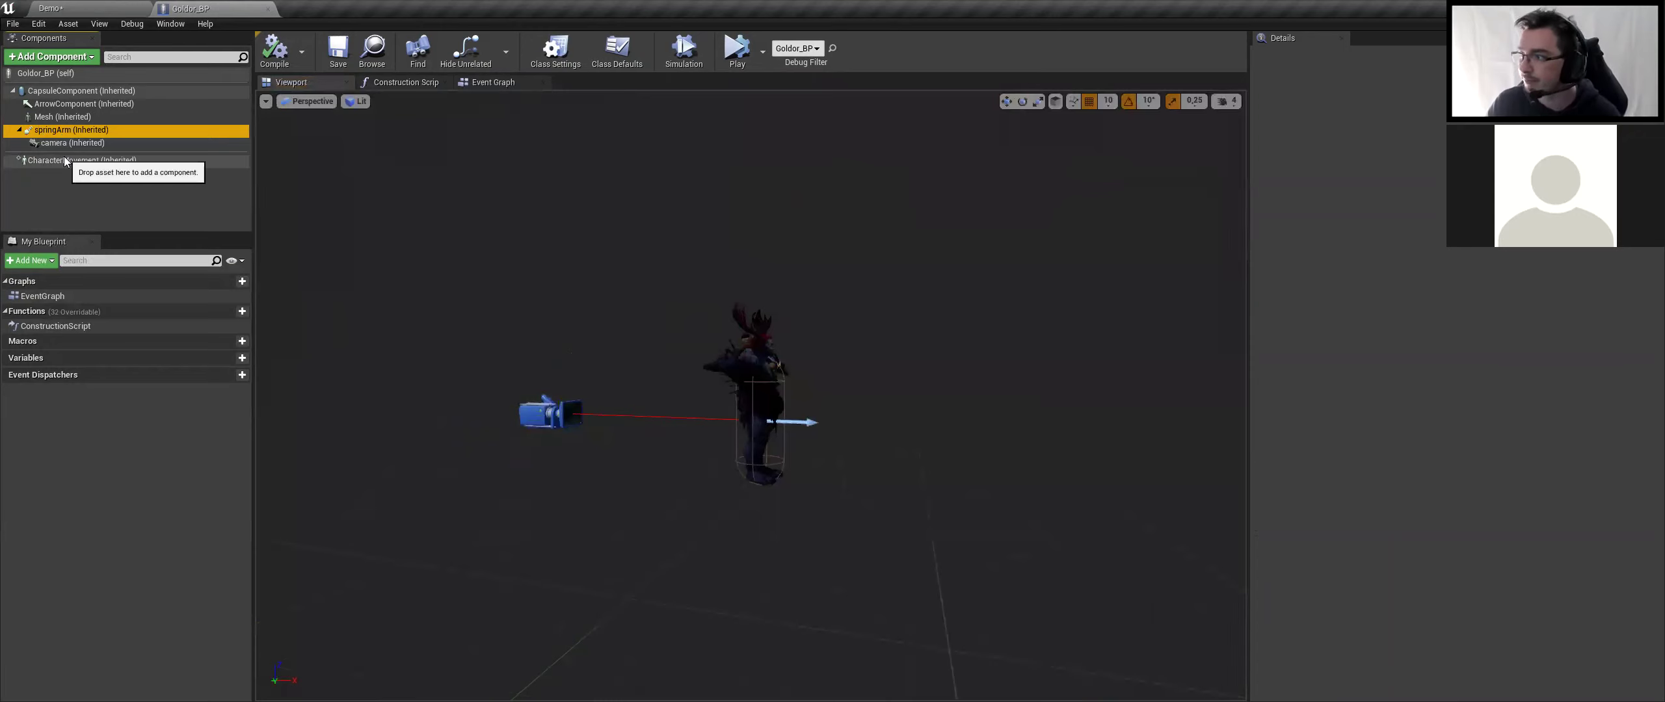
left_click(65, 143)
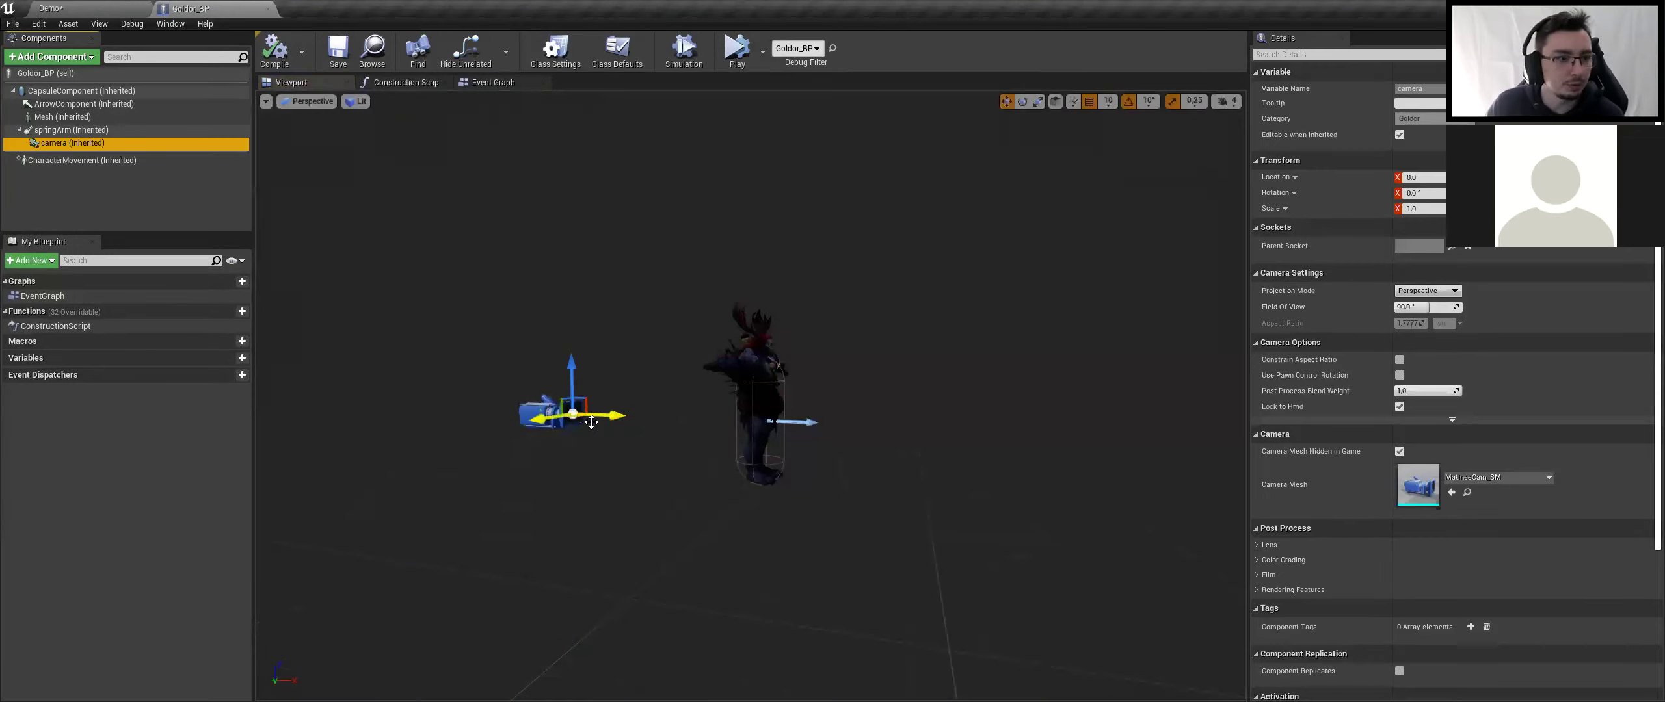
left_click(50, 8)
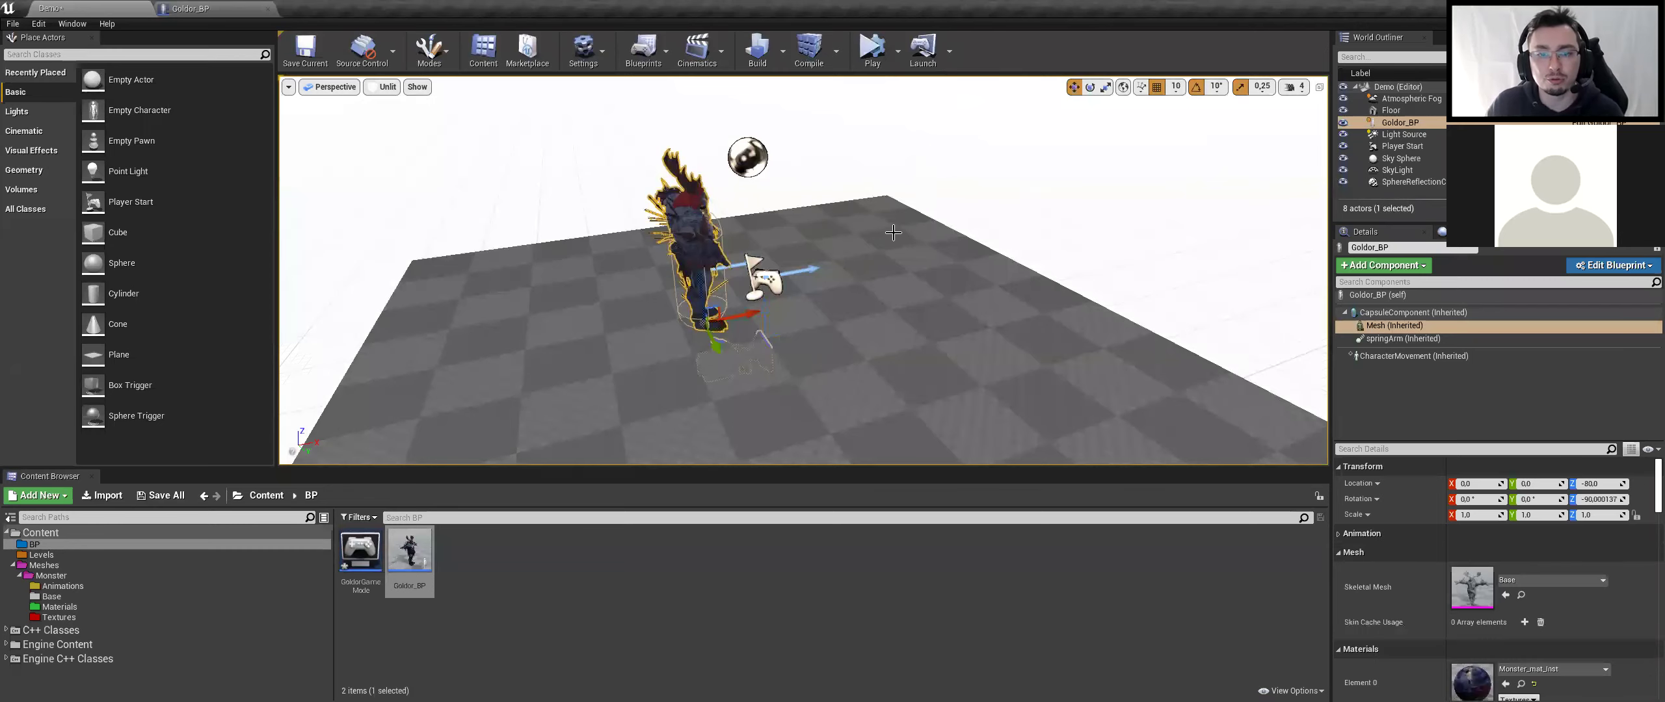
Play the Demo level, eject with F8, and inspect Goldor_BP's camera before stopping
left_click(1403, 158)
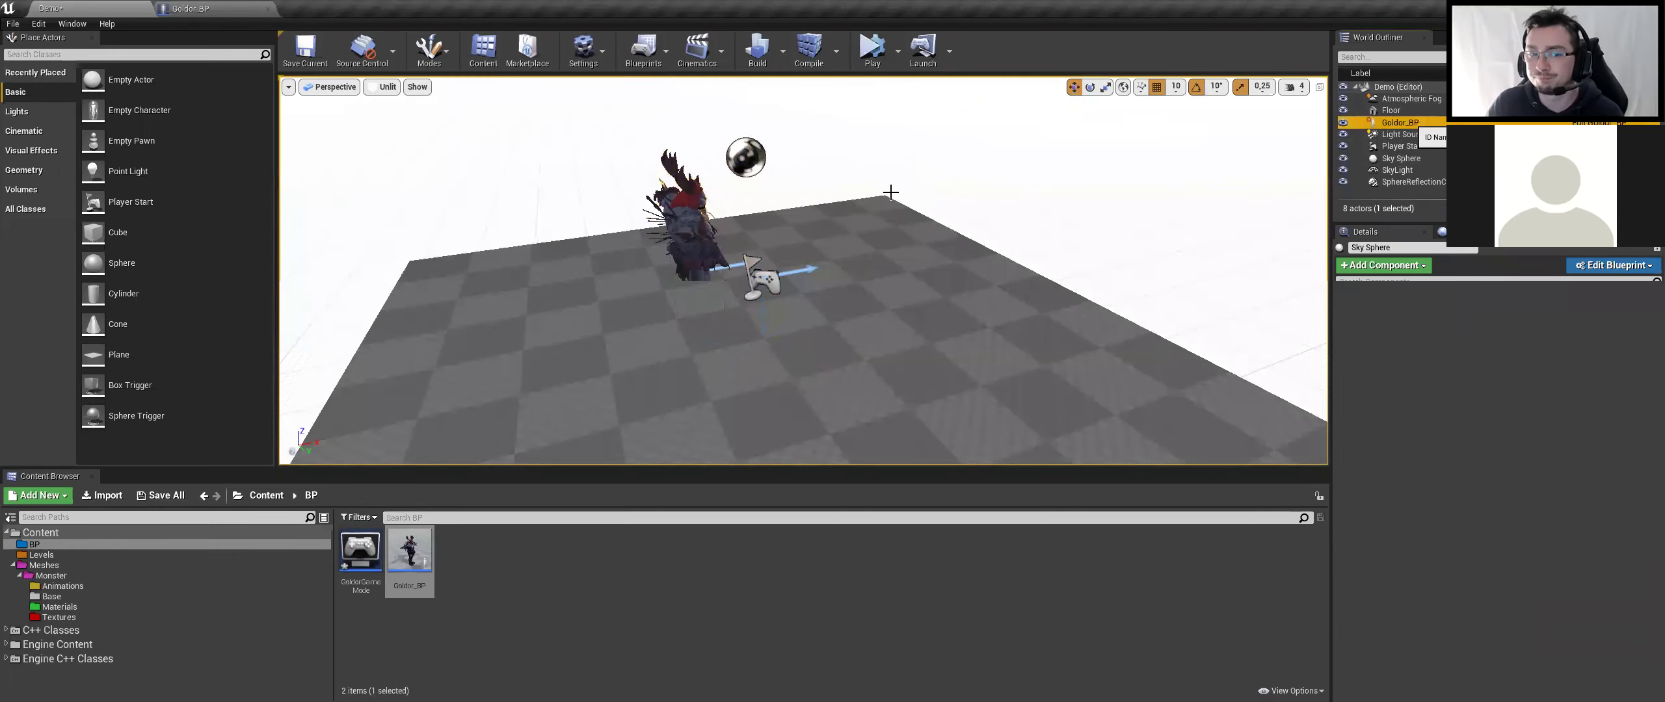
left_click(899, 60)
left_click(924, 208)
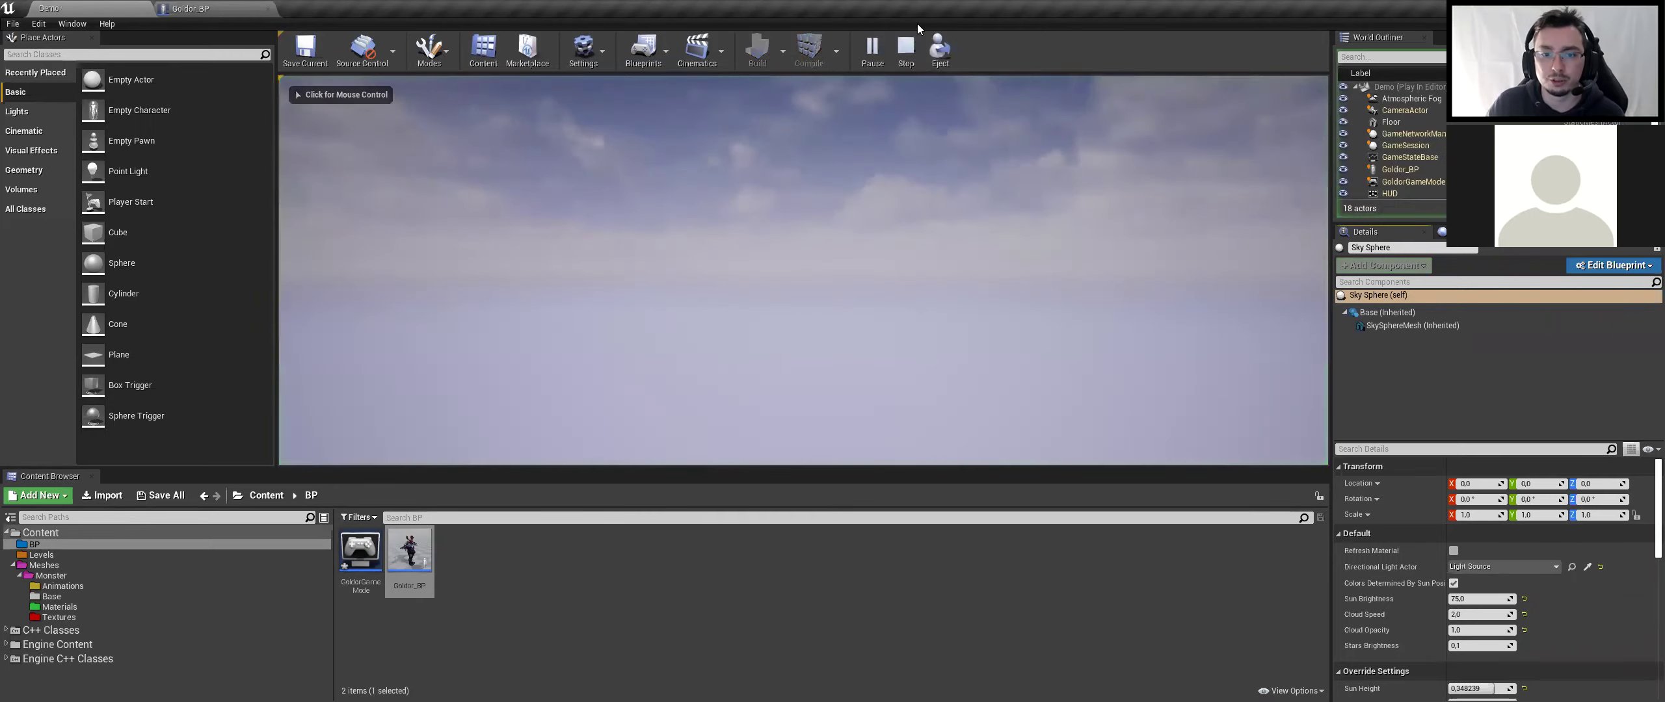
key("F8")
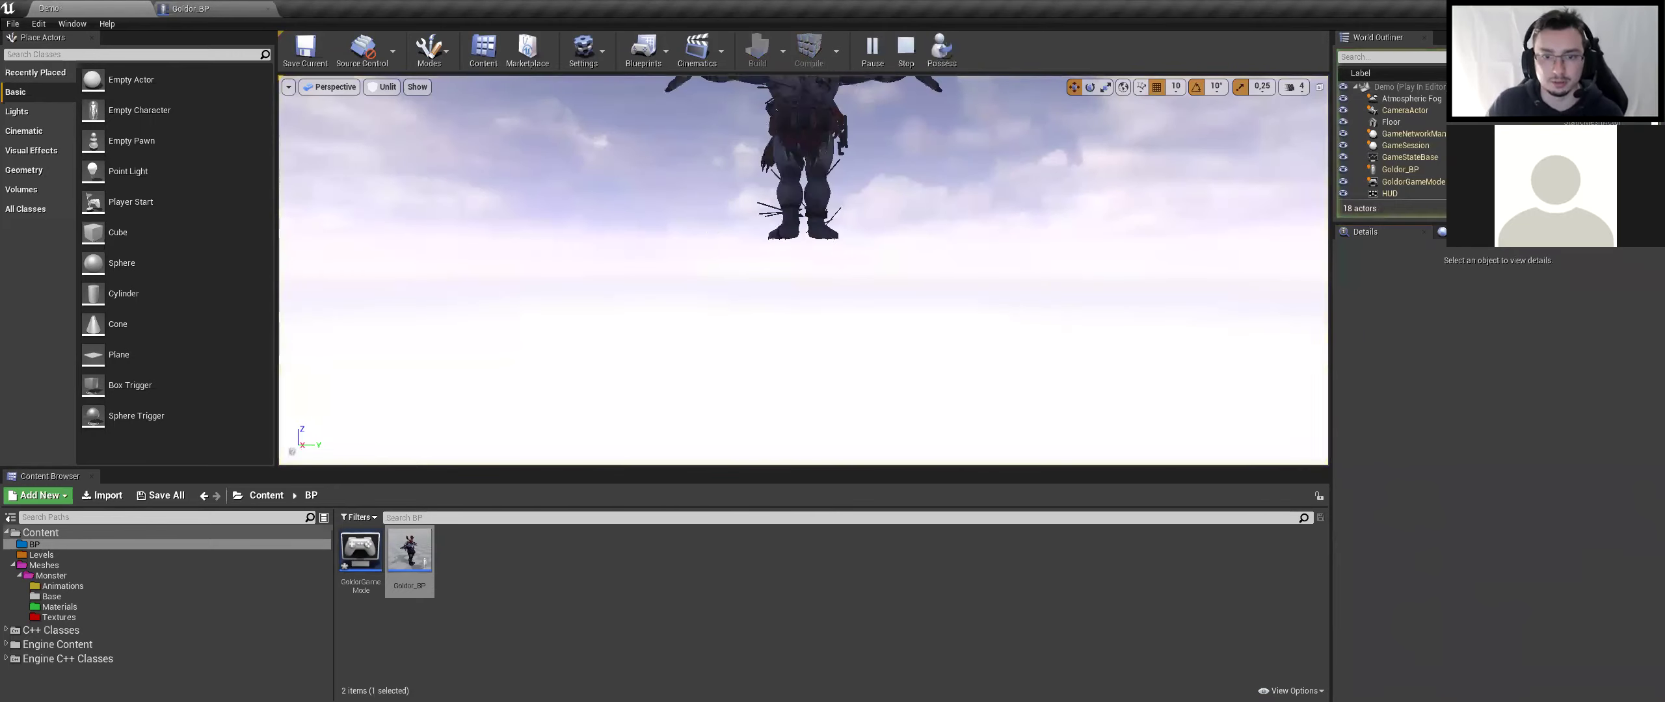
left_click(865, 224)
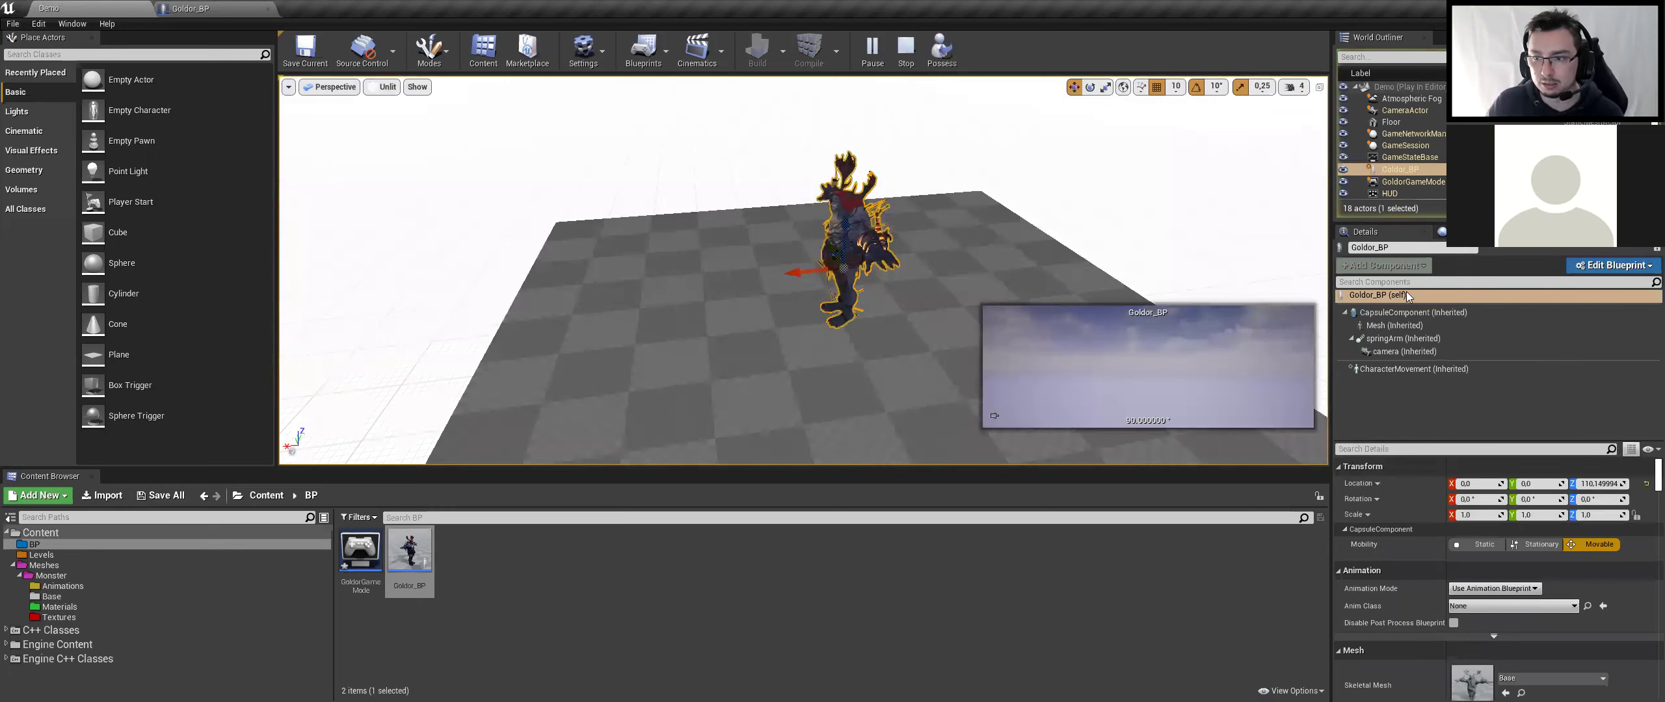
left_click(1392, 352)
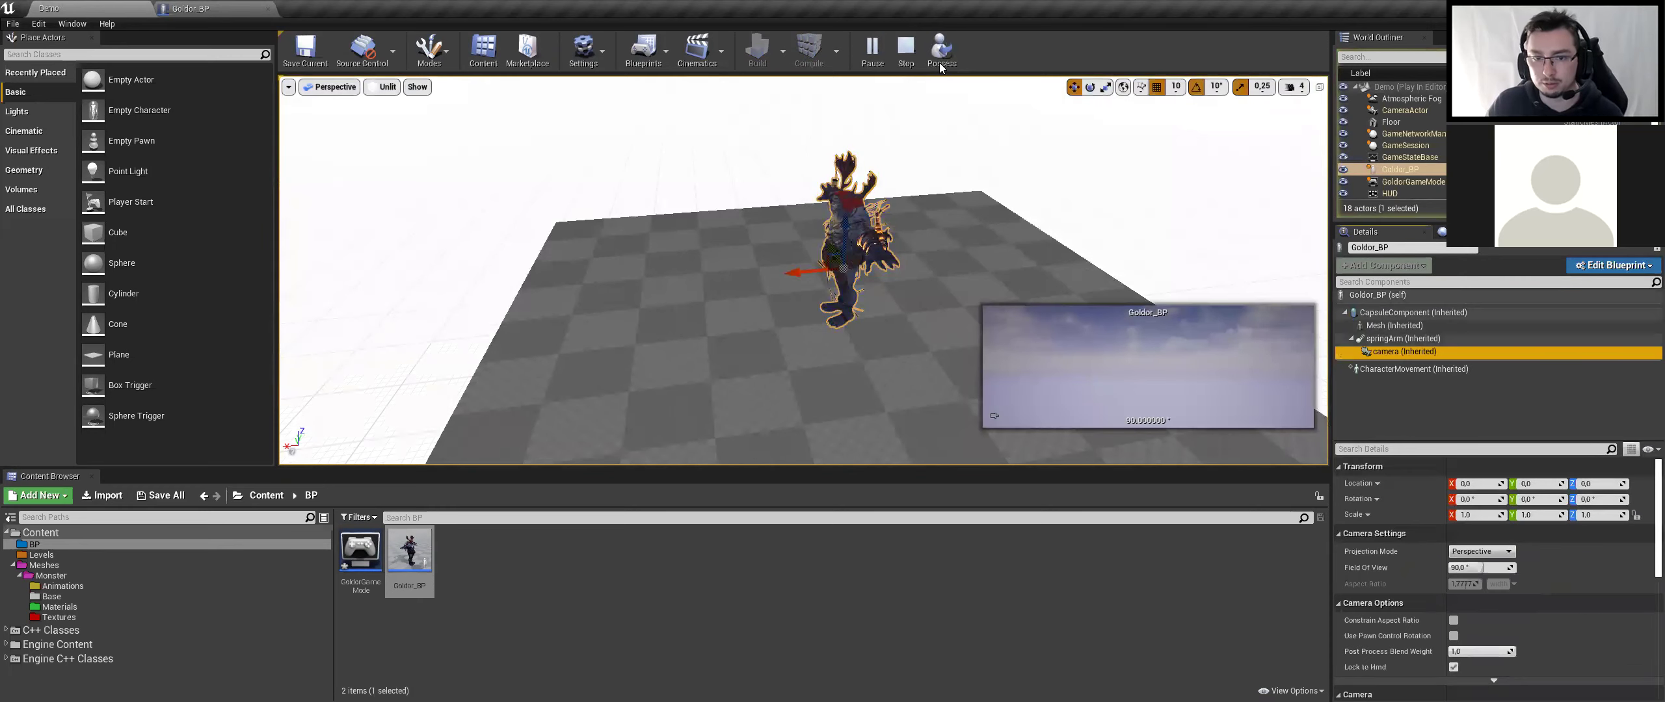
left_click(906, 51)
Run the level again briefly, then save the Demo level
key("Page_Up")
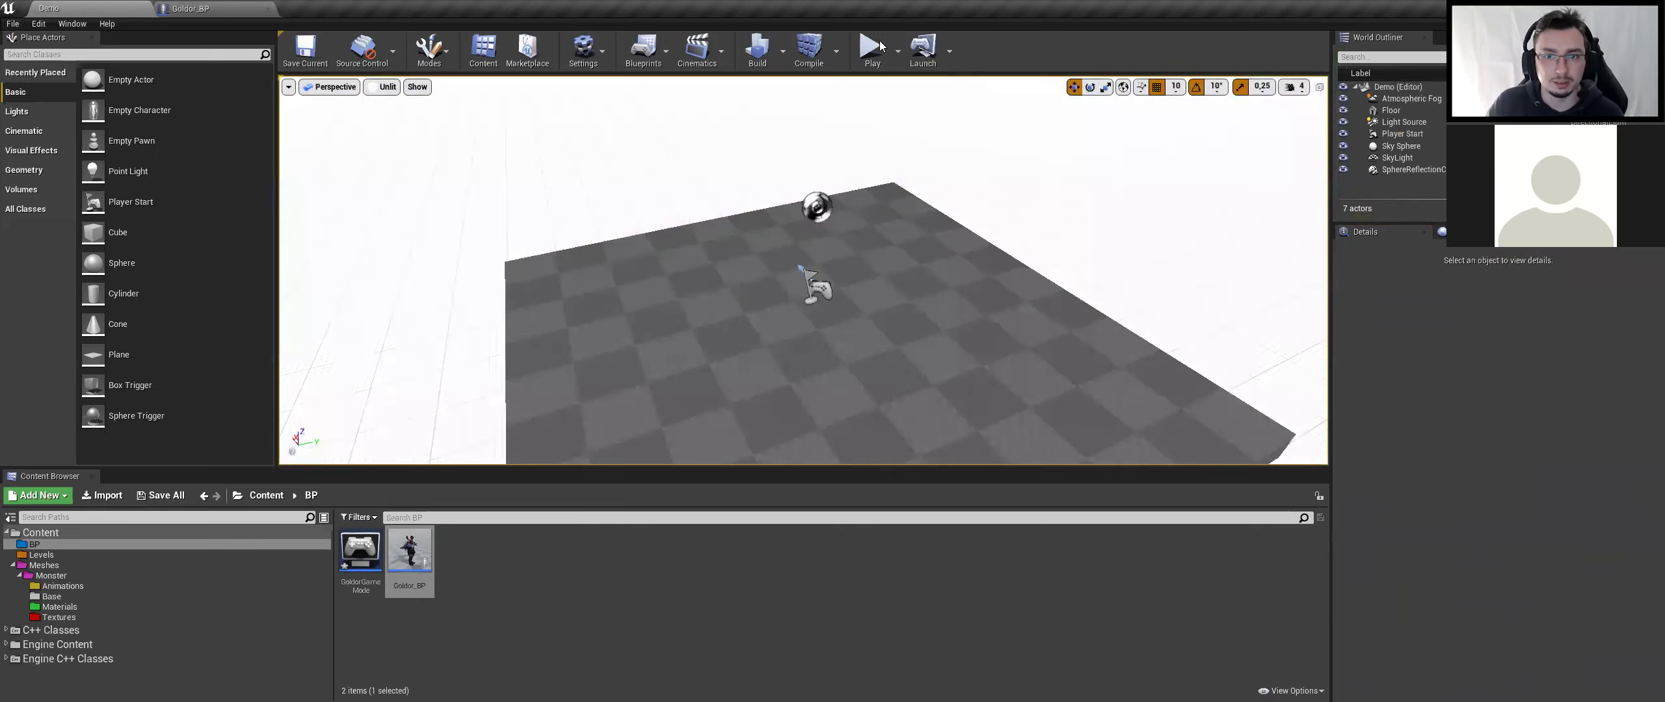
left_click(875, 52)
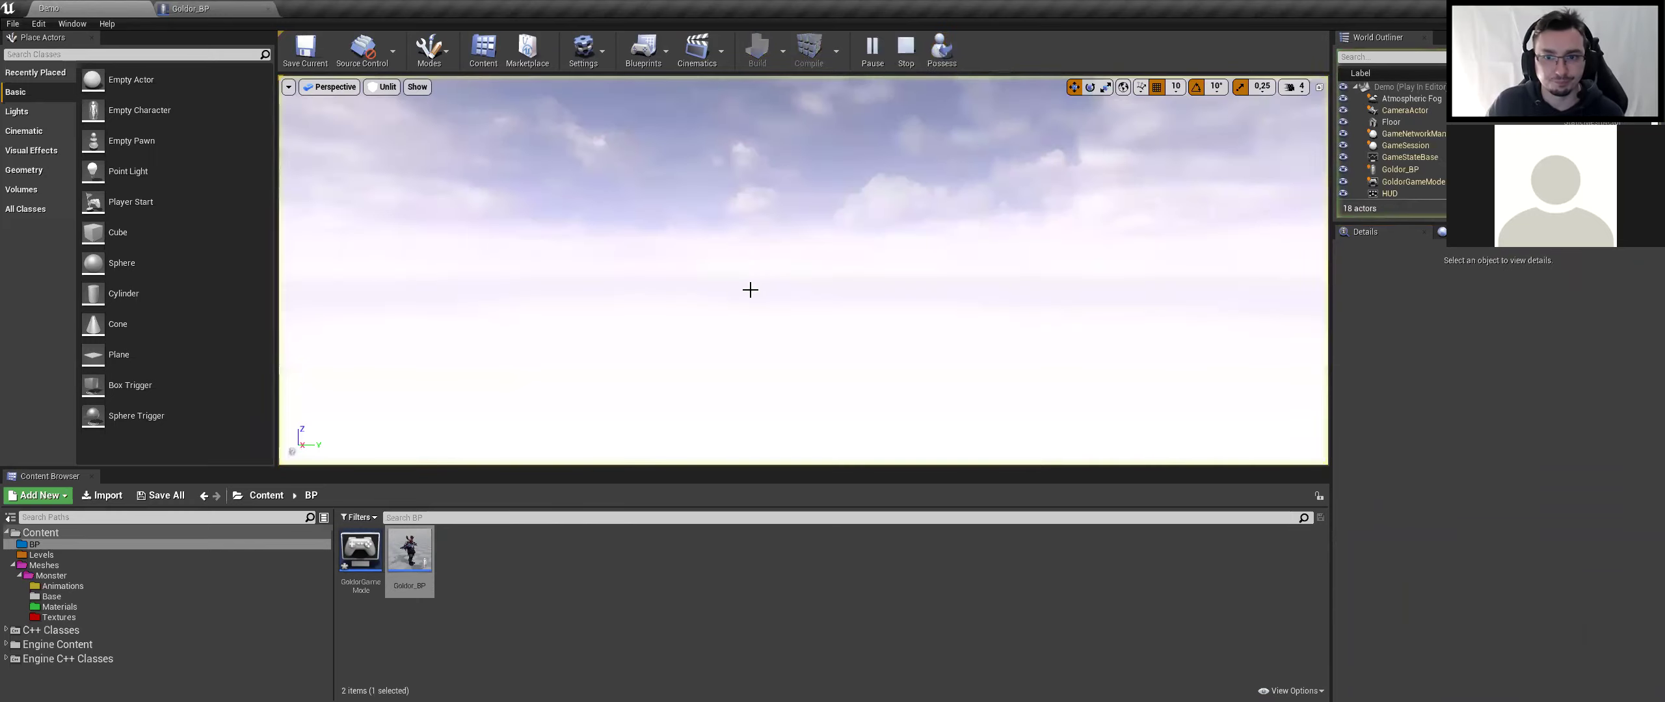
left_click(906, 52)
left_click(195, 8)
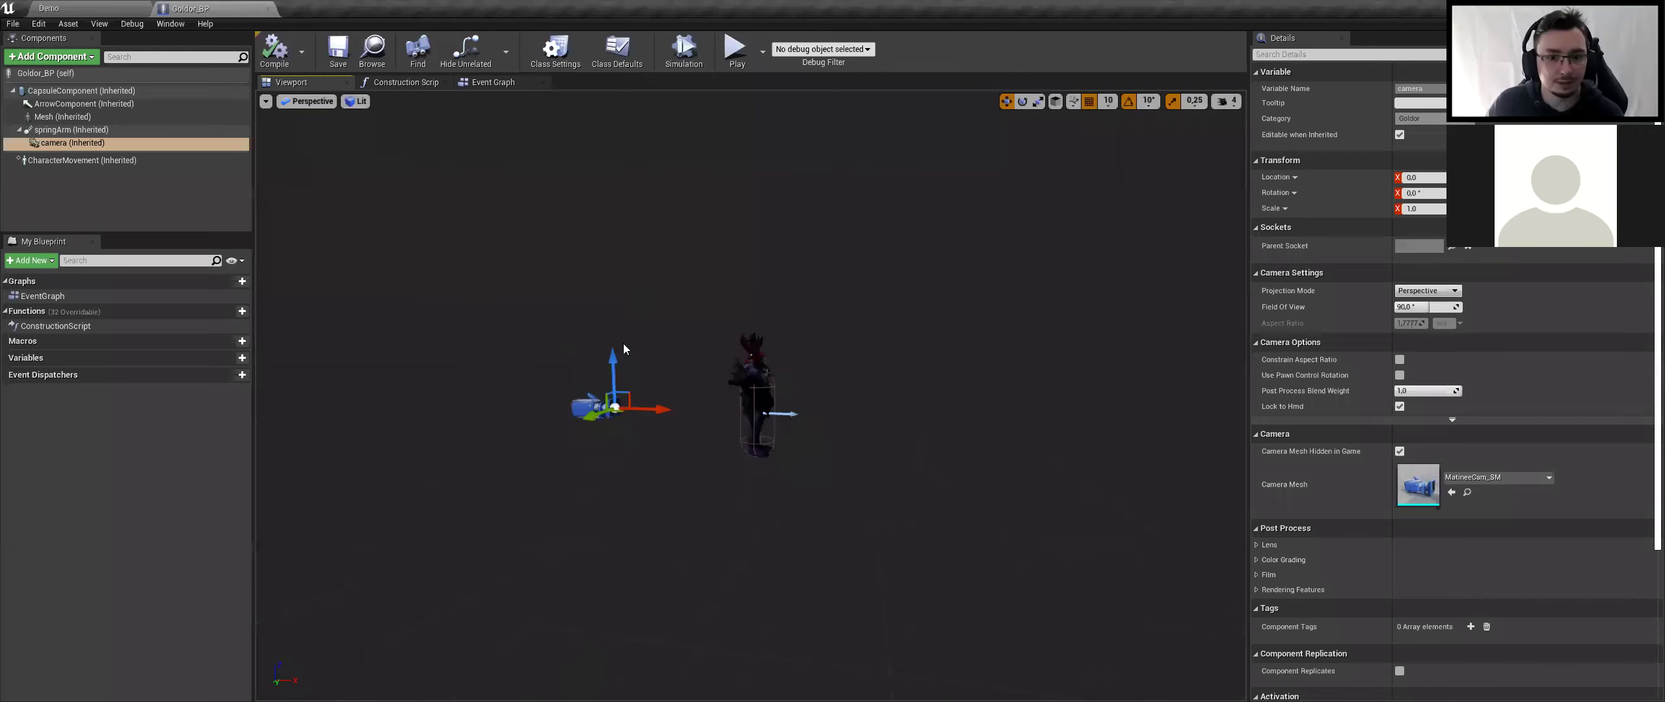
key("ctrl+Tab")
right_click_drag(674, 101, 675, 101)
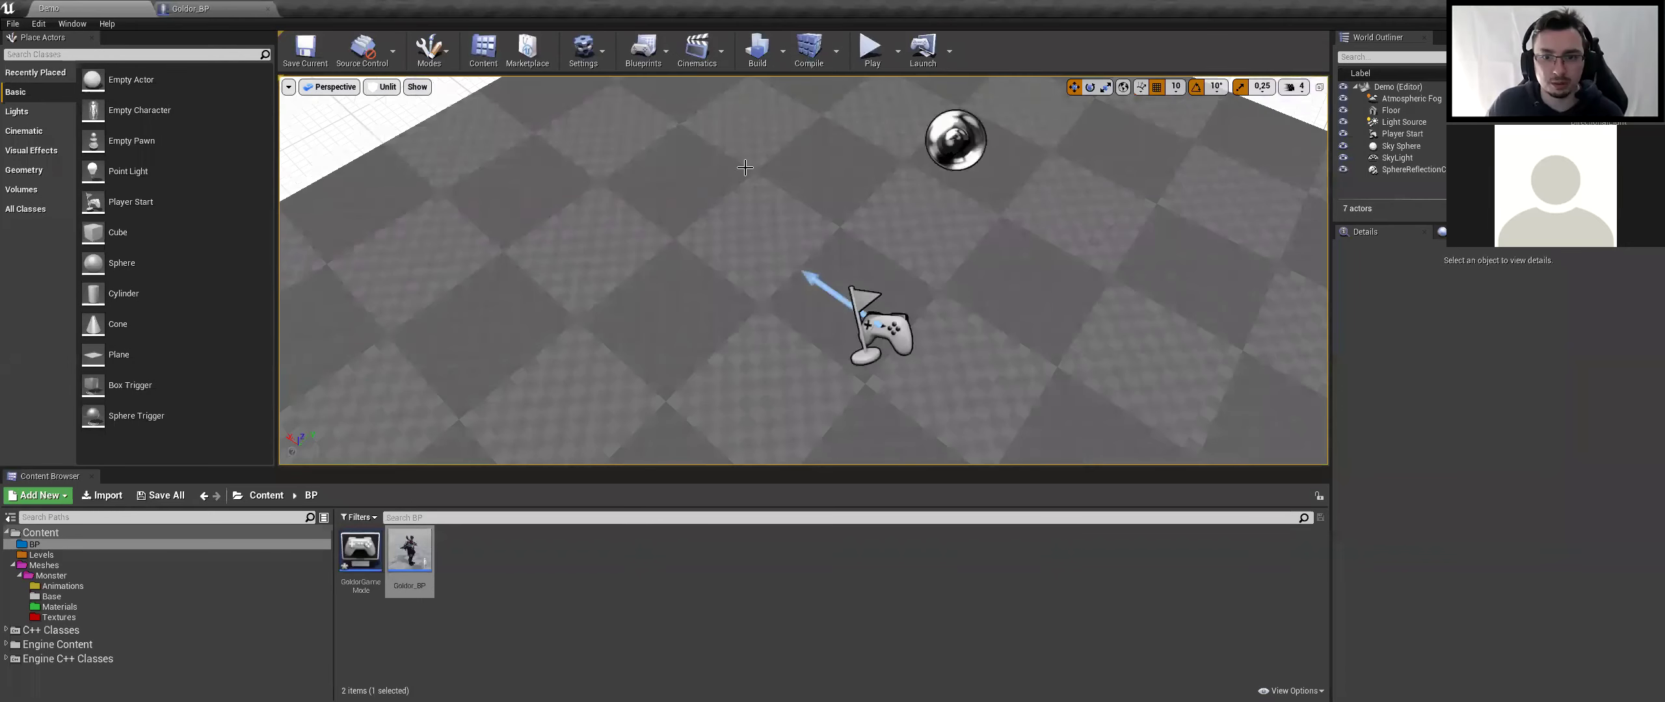
key("ctrl+s")
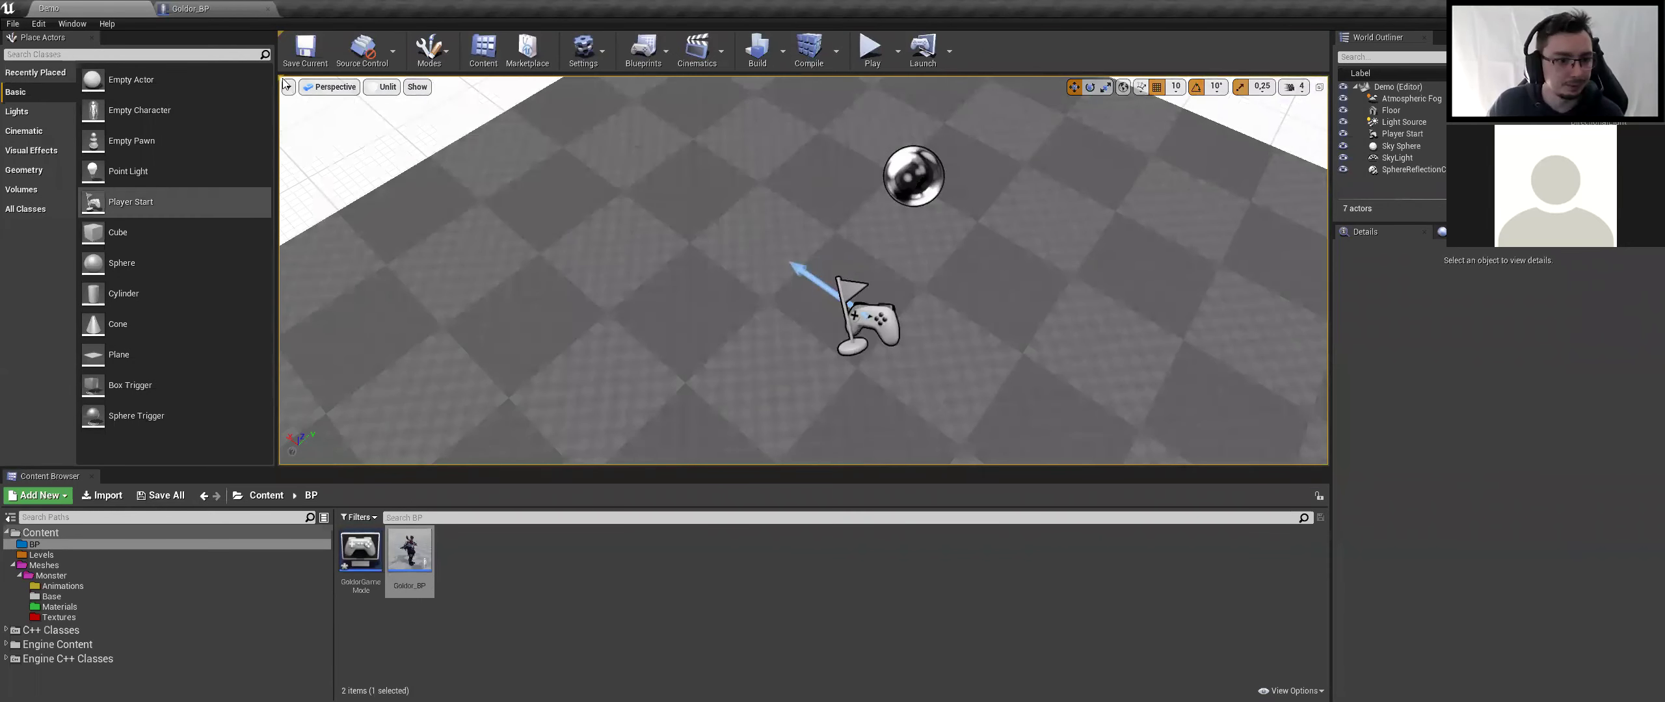
Select the springArm component in Goldor_BP, then return to Rider
key("ctrl+Tab")
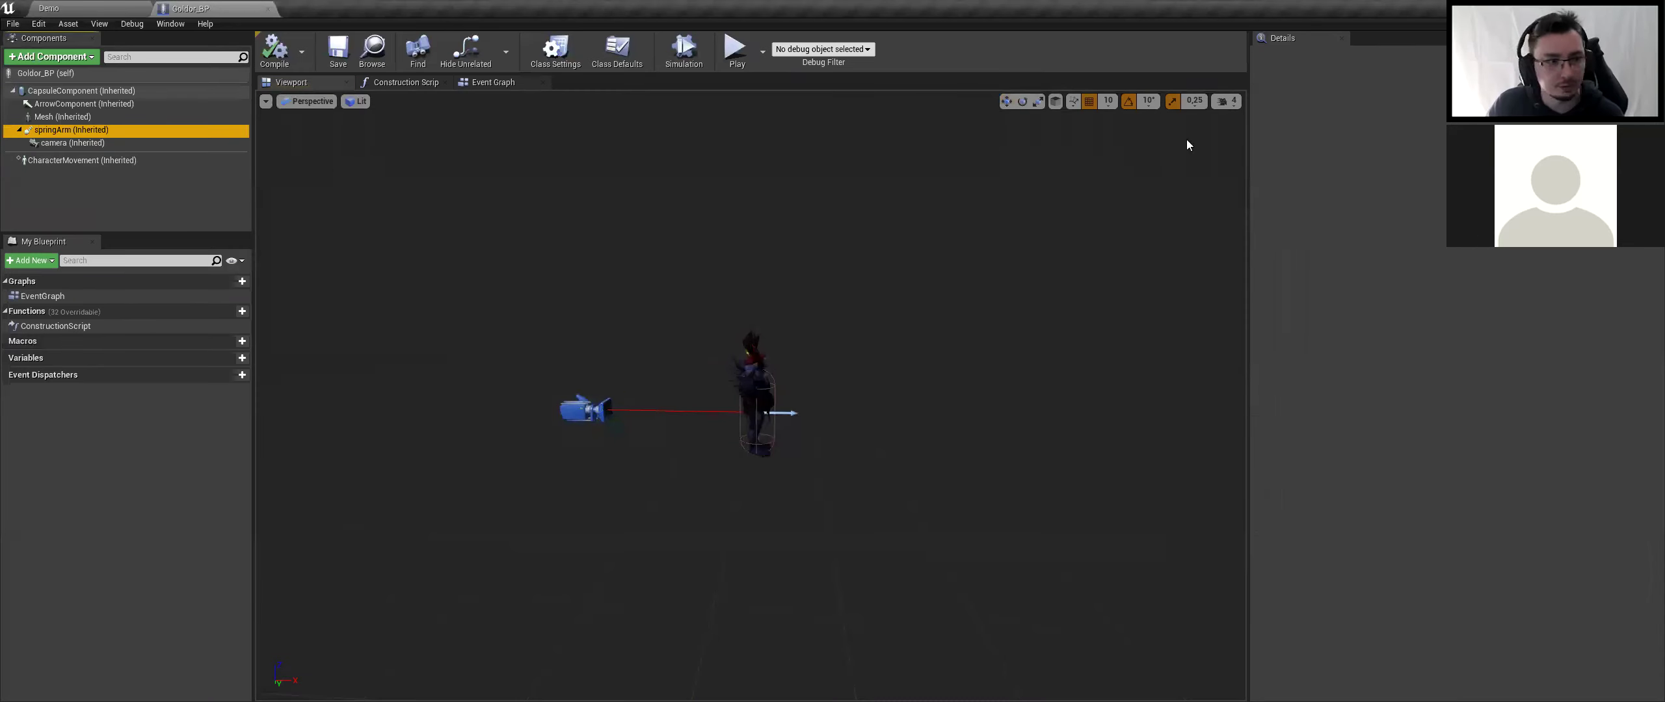
left_click(116, 130)
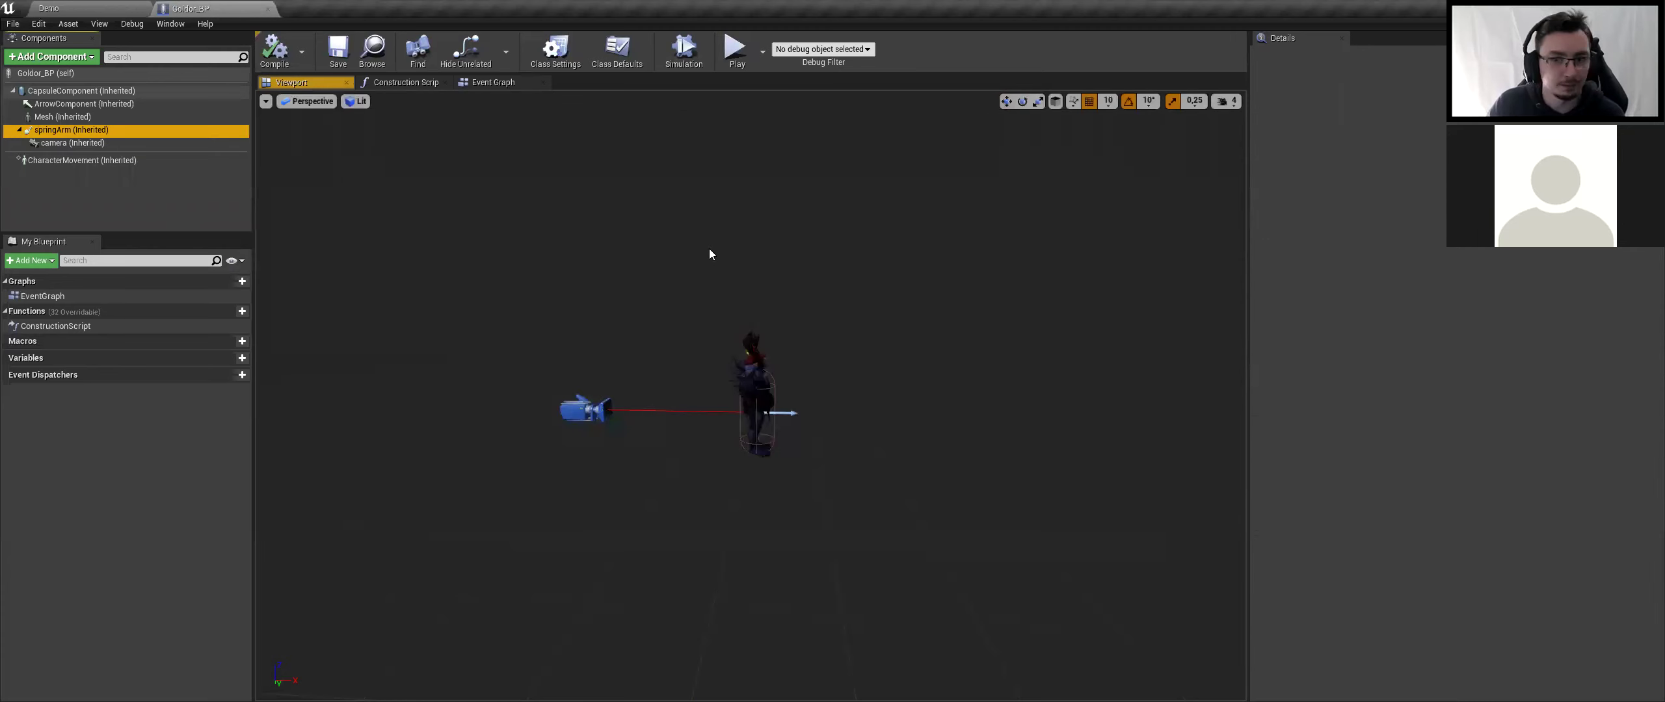
key("alt+Tab")
left_click(888, 193)
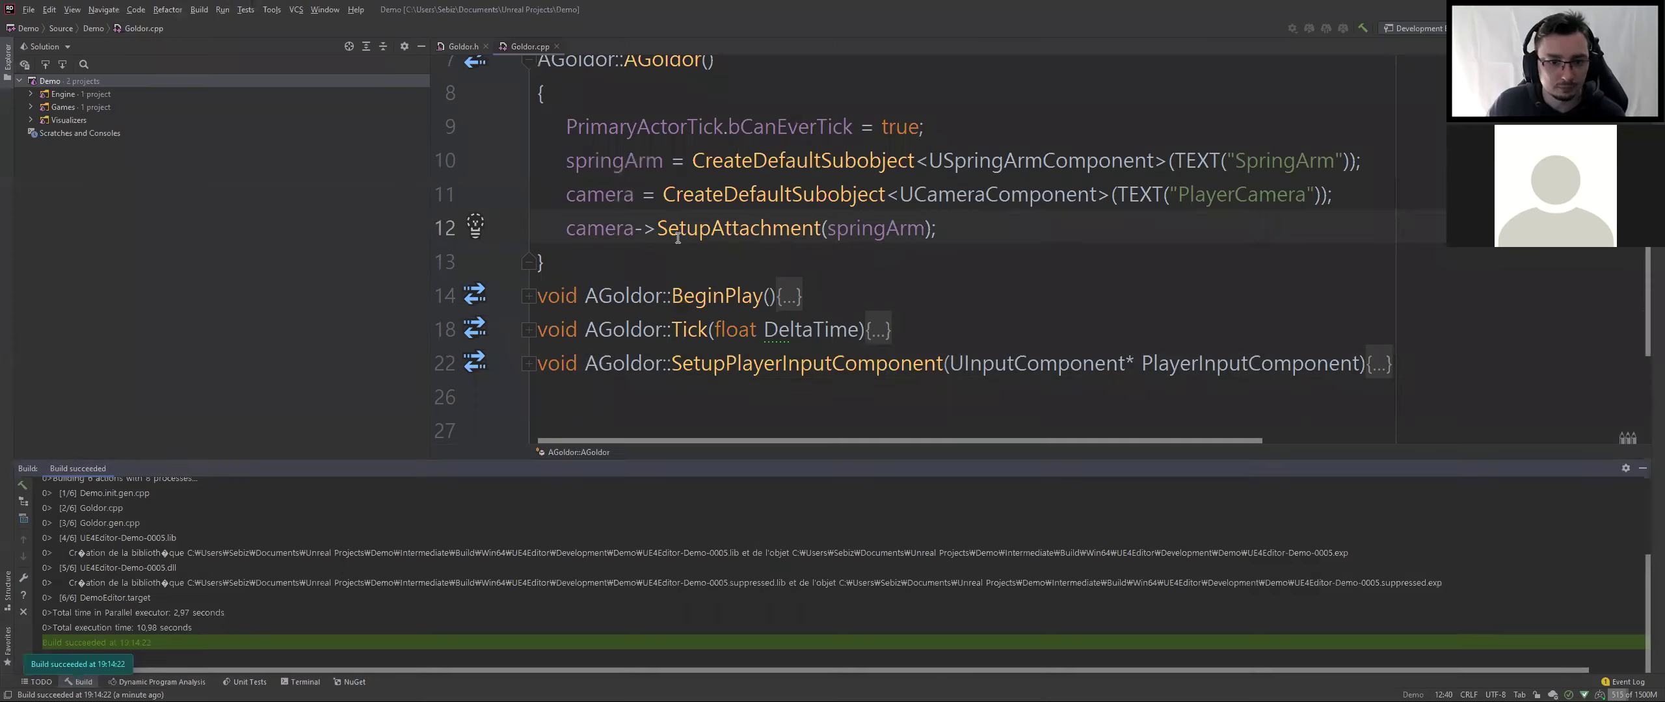
Open Goldor.h at the camera UPROPERTY line and rebuild the solution
left_click(462, 45)
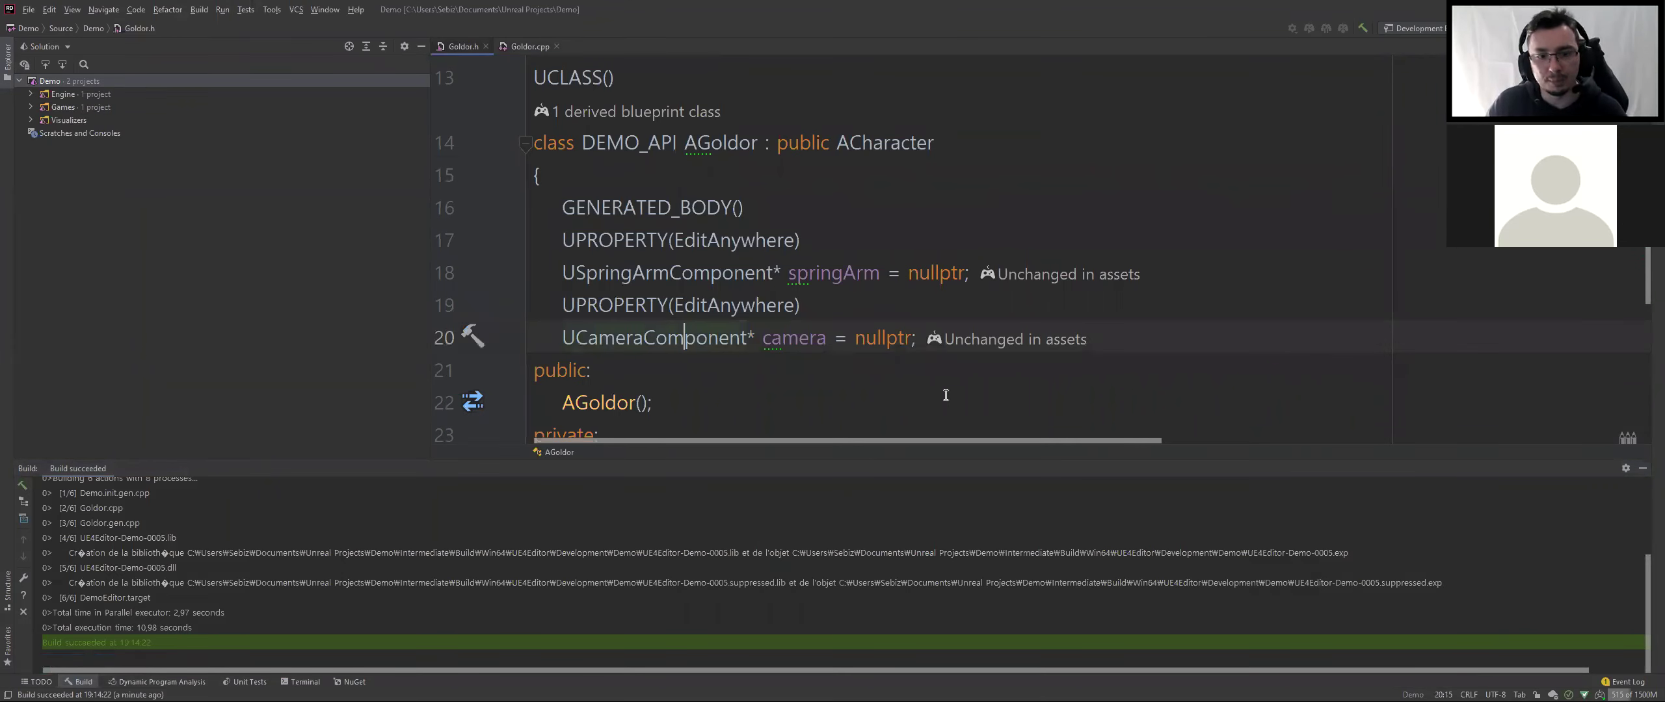
left_click(753, 426)
left_click(878, 296)
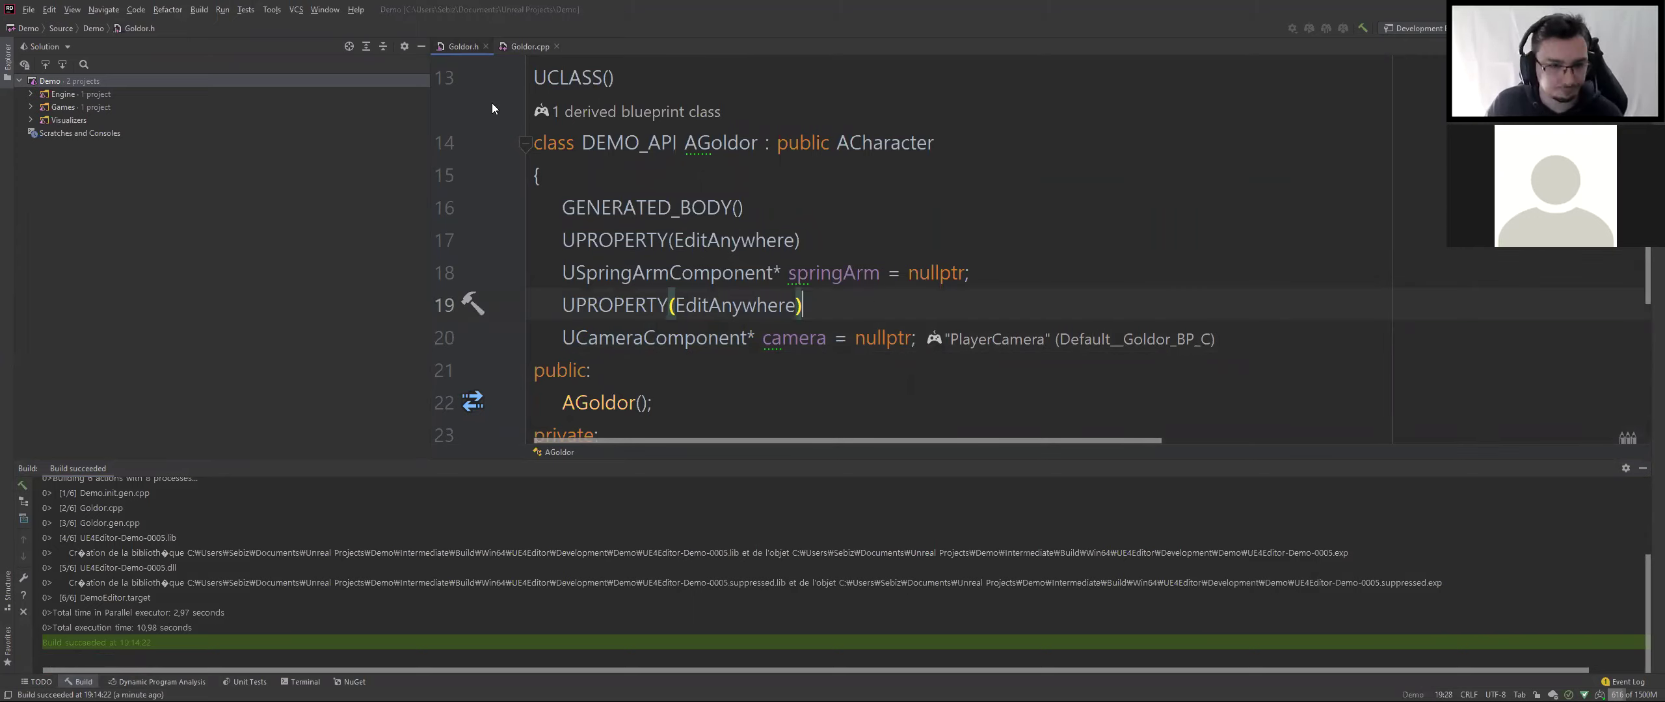
key("alt+Tab")
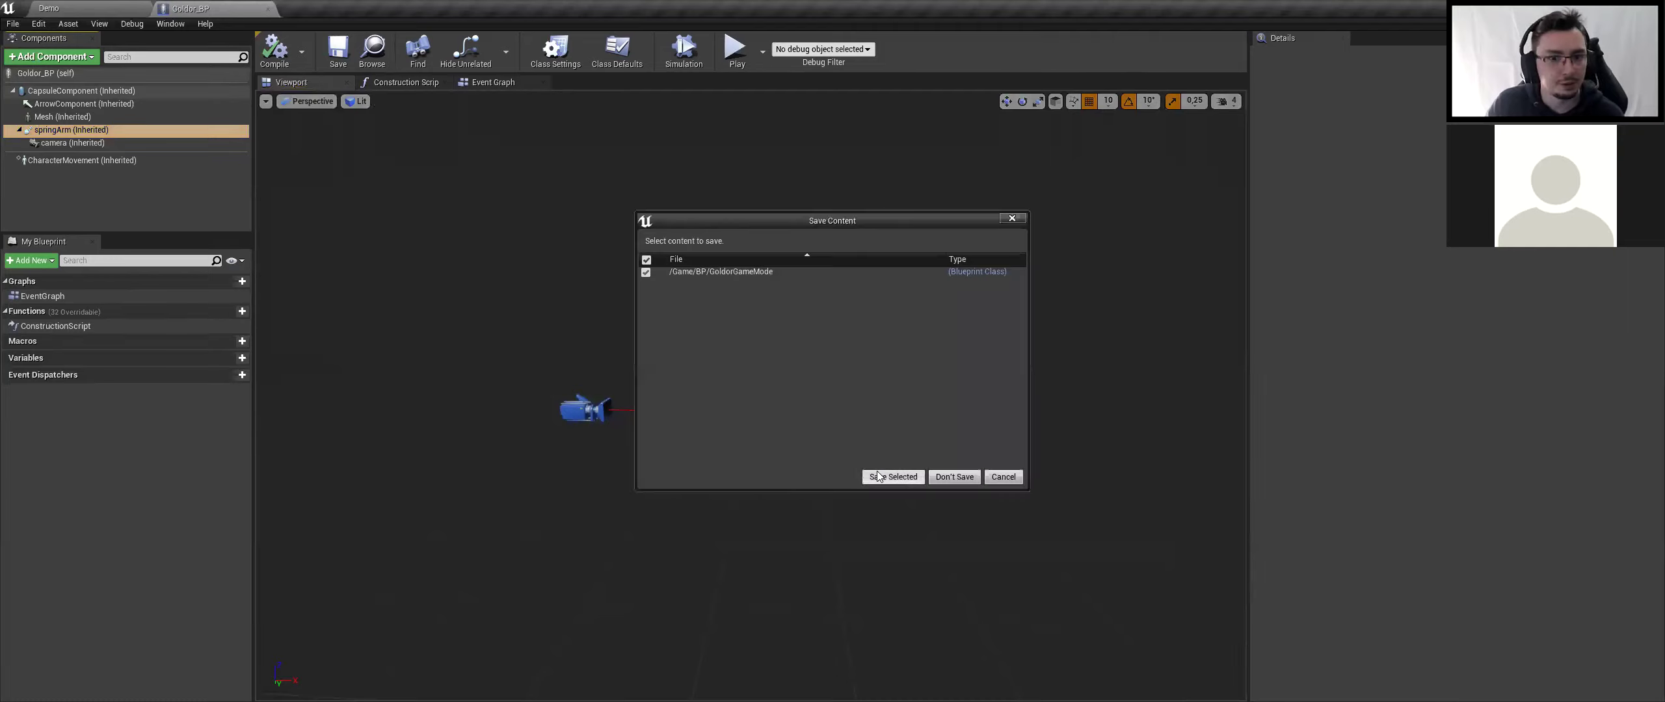
key("alt+Tab")
key("ctrl+shift+b")
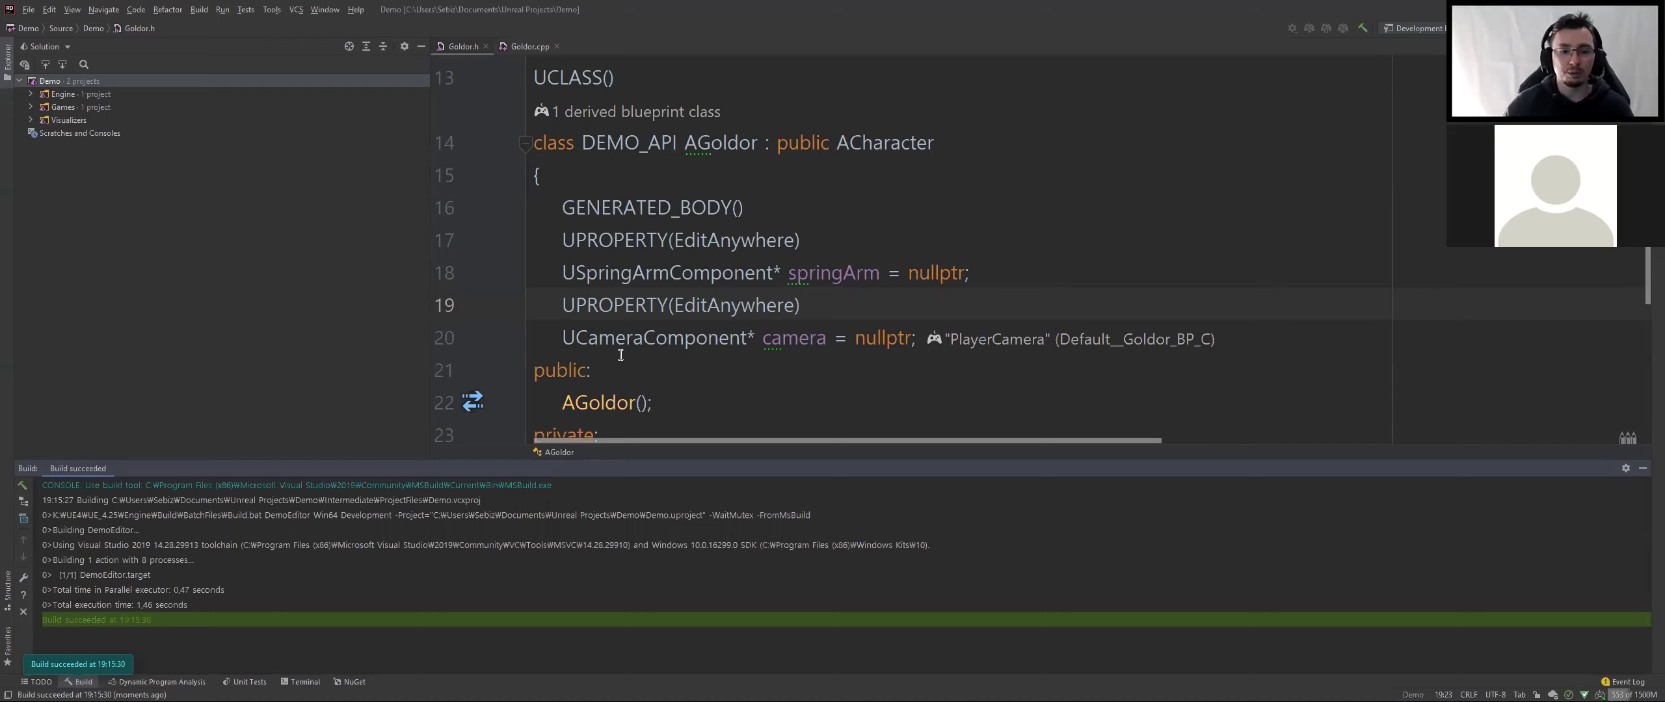
Select the AGoldor() declaration in Goldor.h and jump to its definition in Goldor.cpp
scroll(597, 267, "down", 3)
left_click_drag(562, 253, 652, 253)
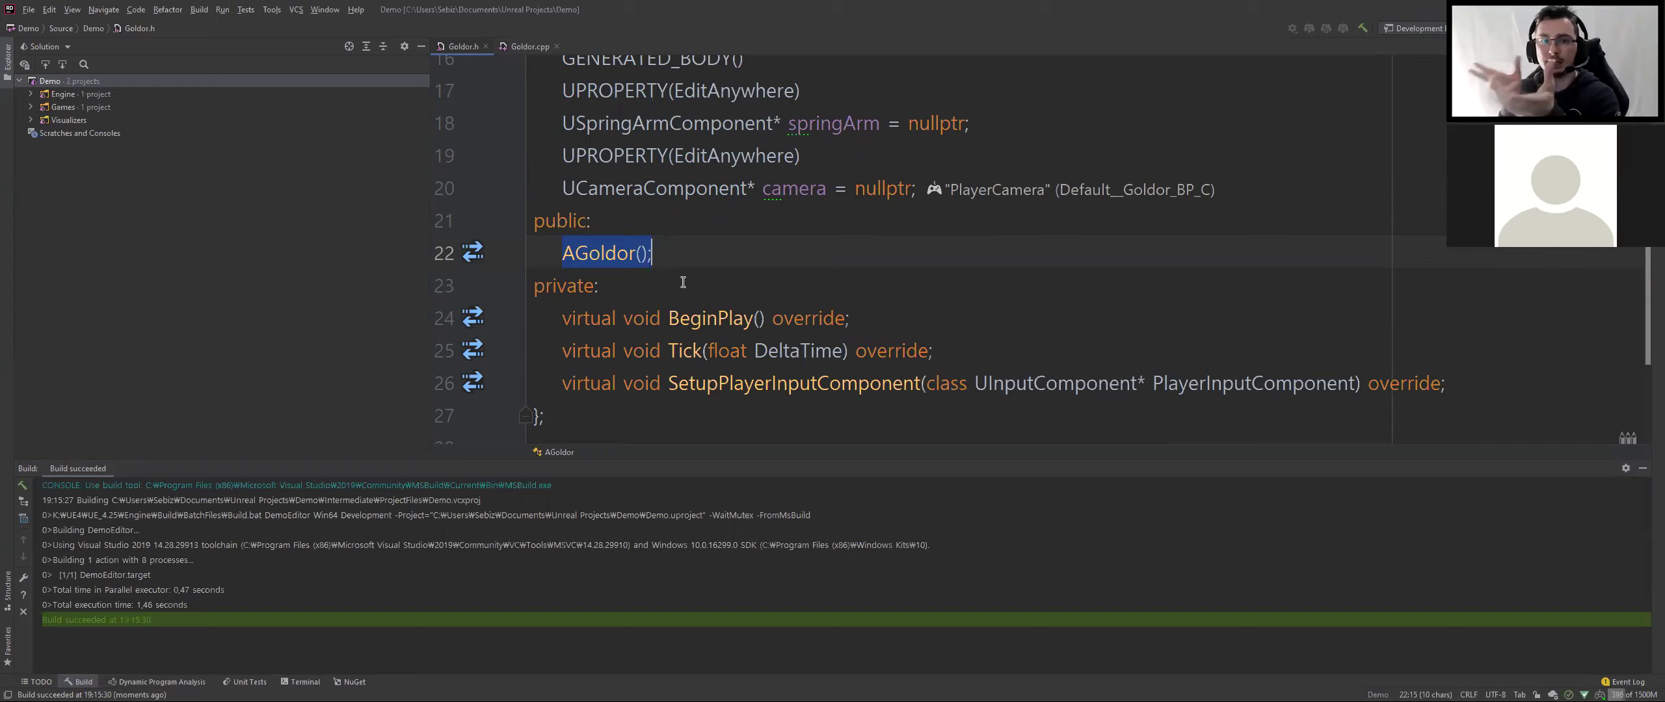
left_click(683, 282)
double_click(597, 250)
left_click(598, 250)
left_click(598, 251, "ctrl")
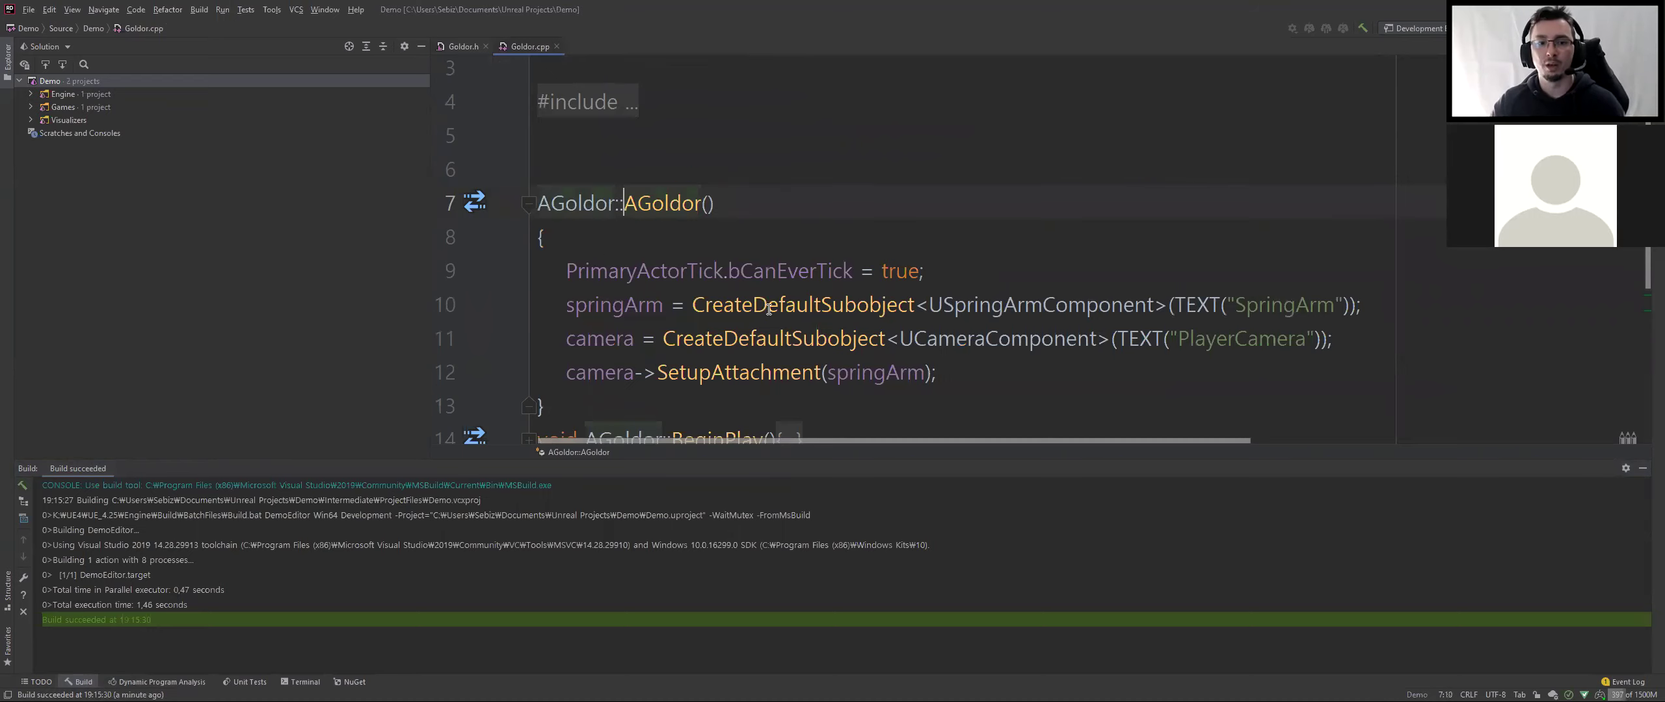
Review the constructor's springArm and camera creation lines, then switch toward Unreal
left_click_drag(596, 272, 1039, 345)
left_click(1067, 406)
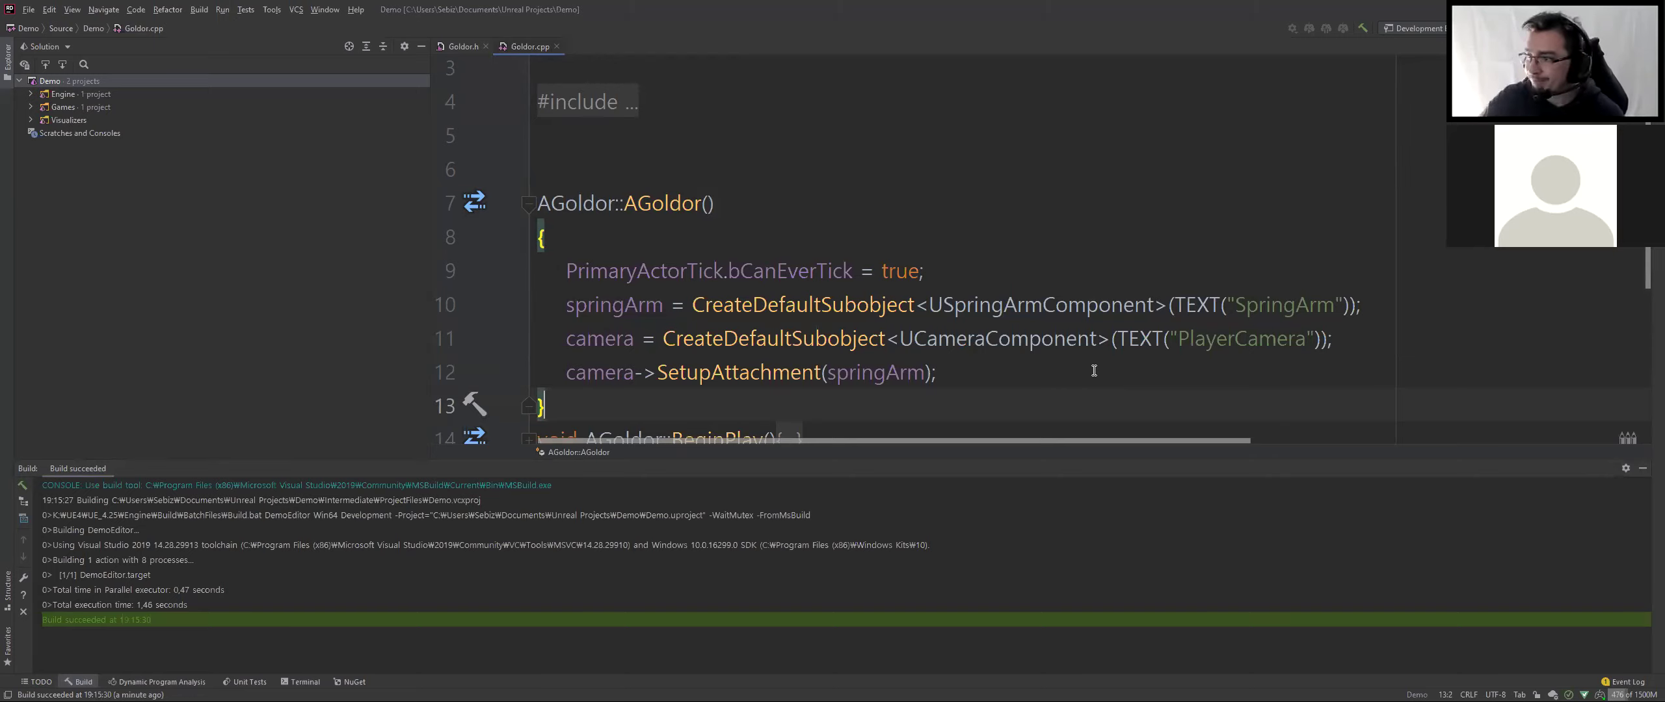
key("alt+Tab")
key("alt+Tab")
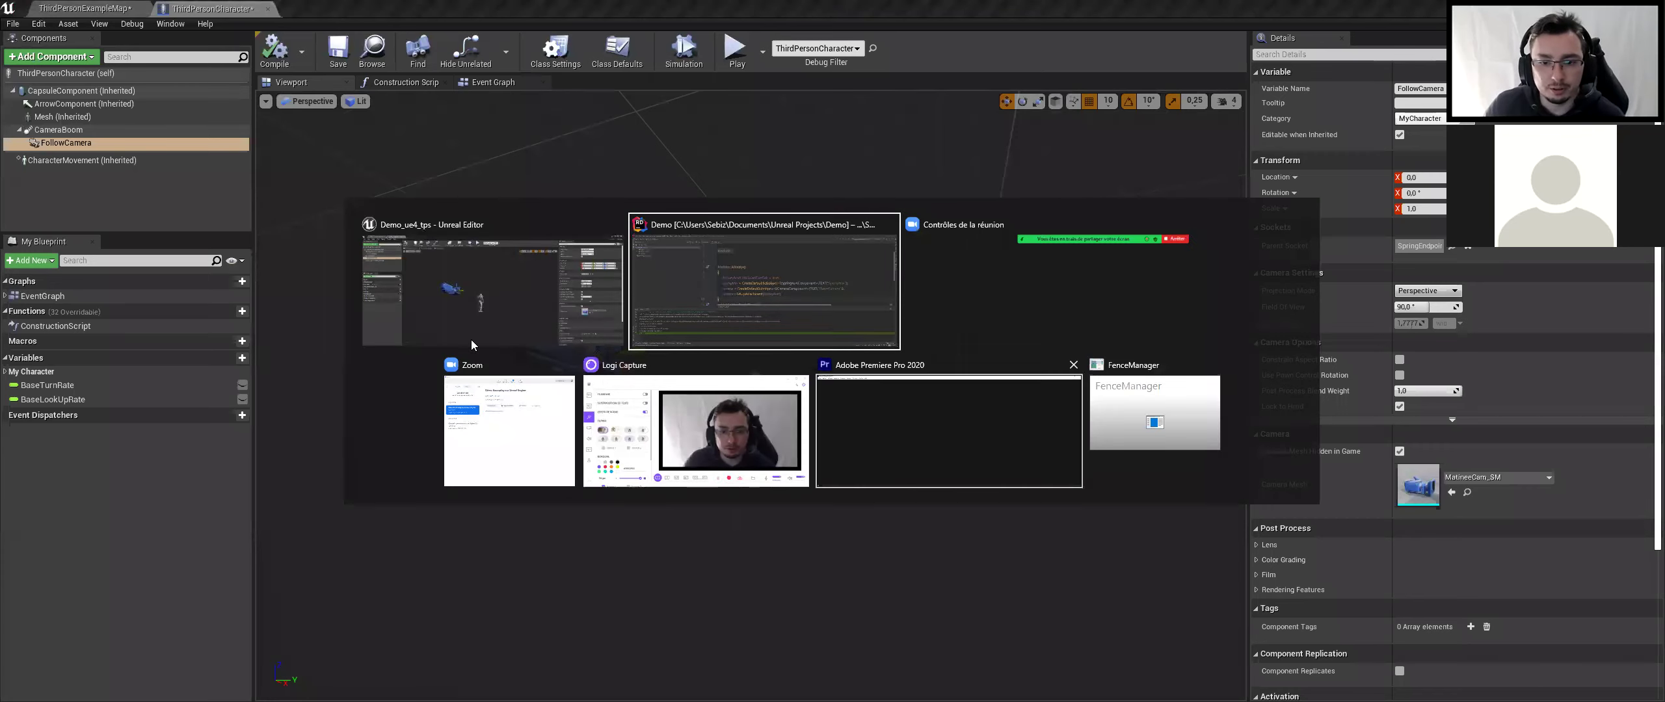
Rebuild and launch the project under the debugger, then shrink the debug panel to review lines 10–12
left_click(486, 322)
key("alt+Tab")
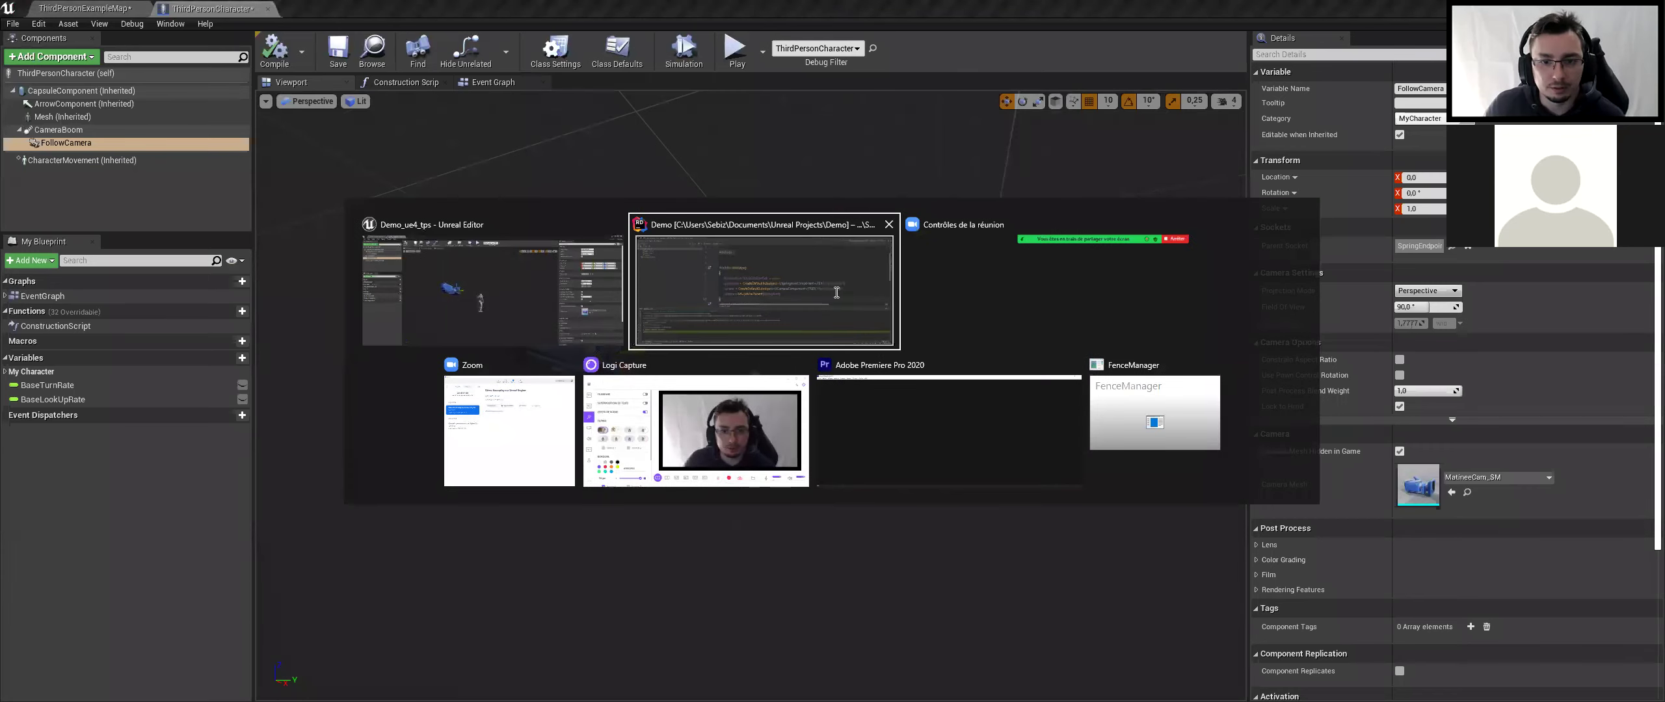
left_click(837, 297)
key("ctrl+shift+b")
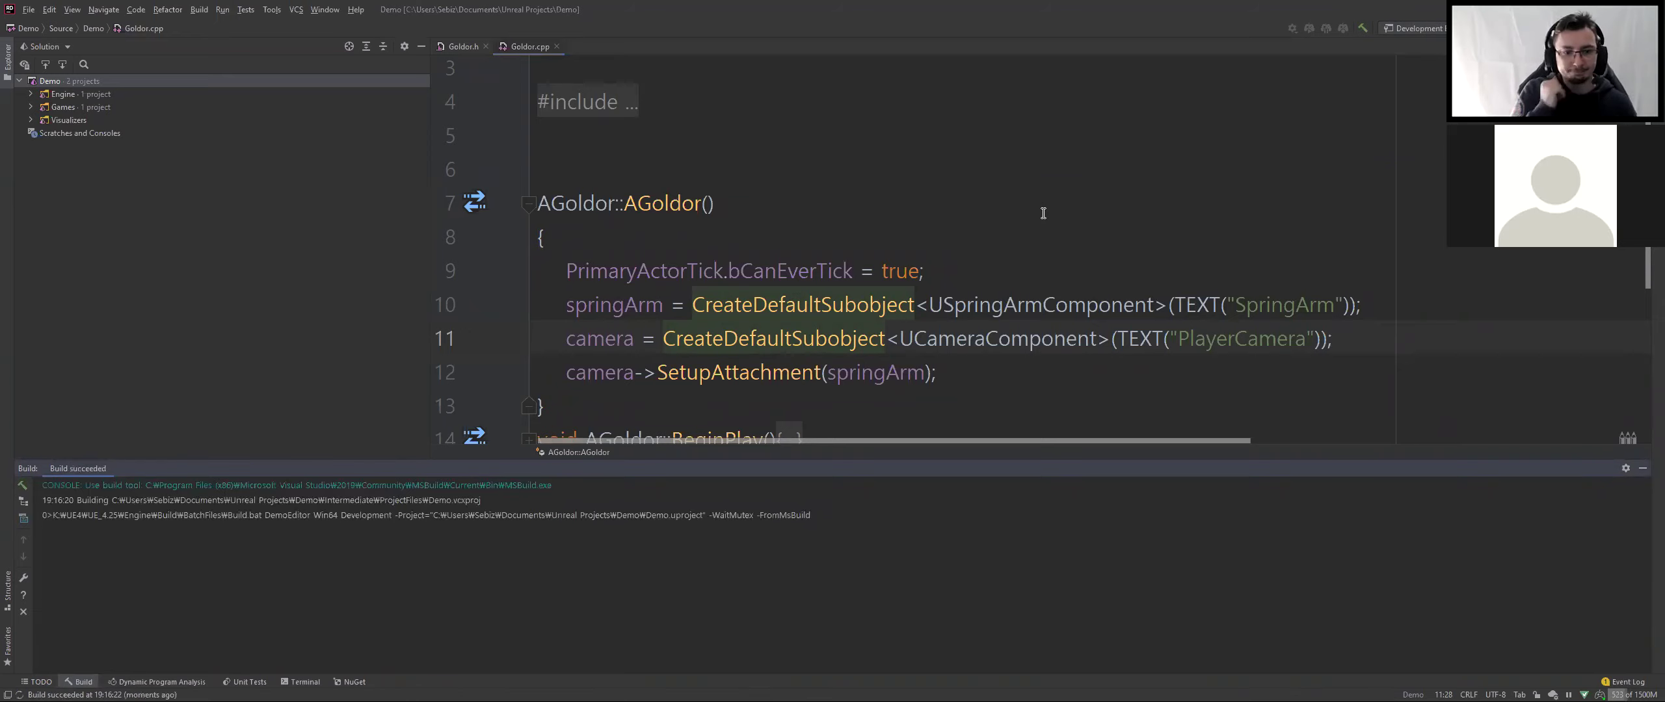
scroll(621, 292, "down", 2)
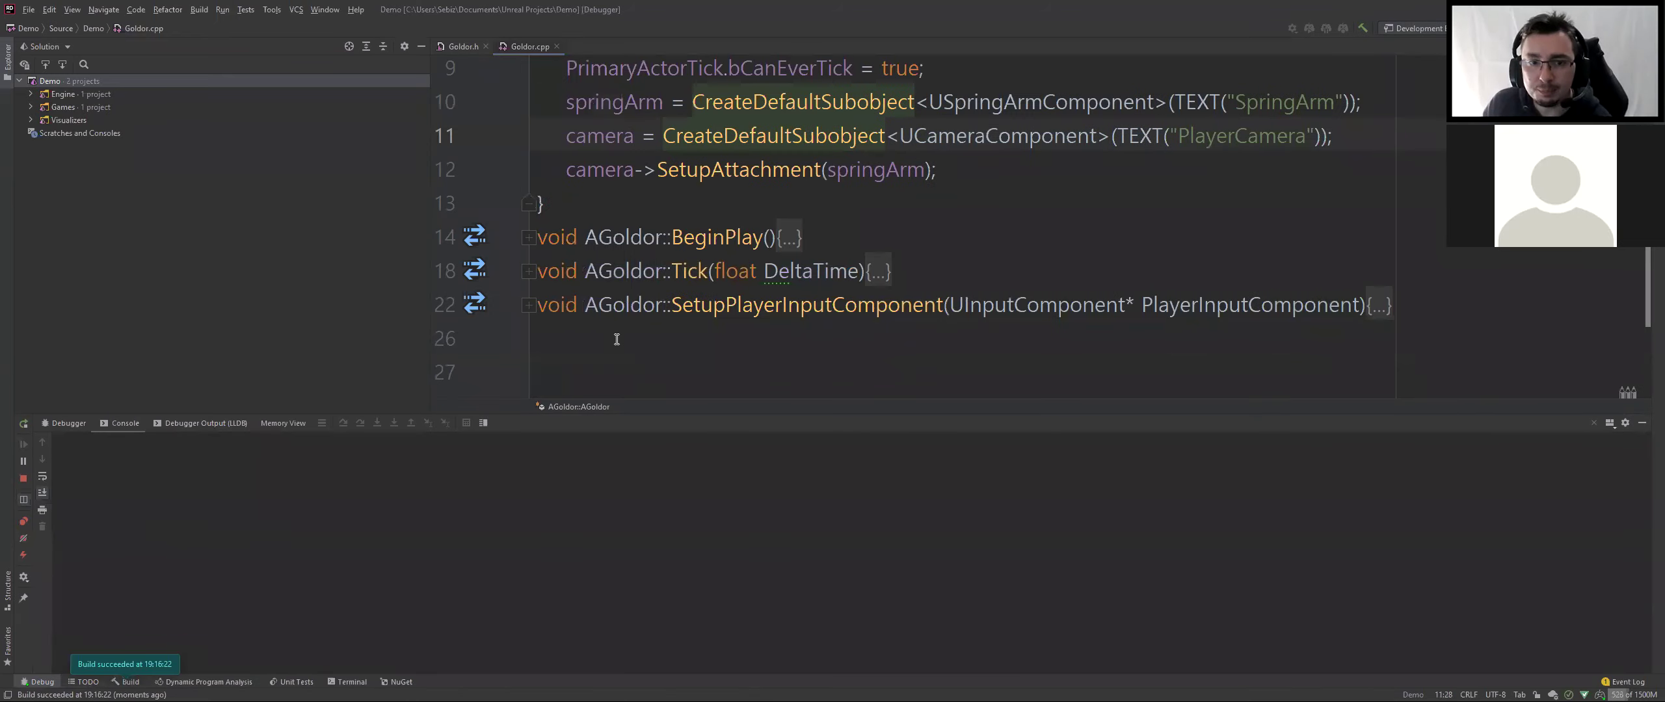
scroll(617, 339, "up", 2)
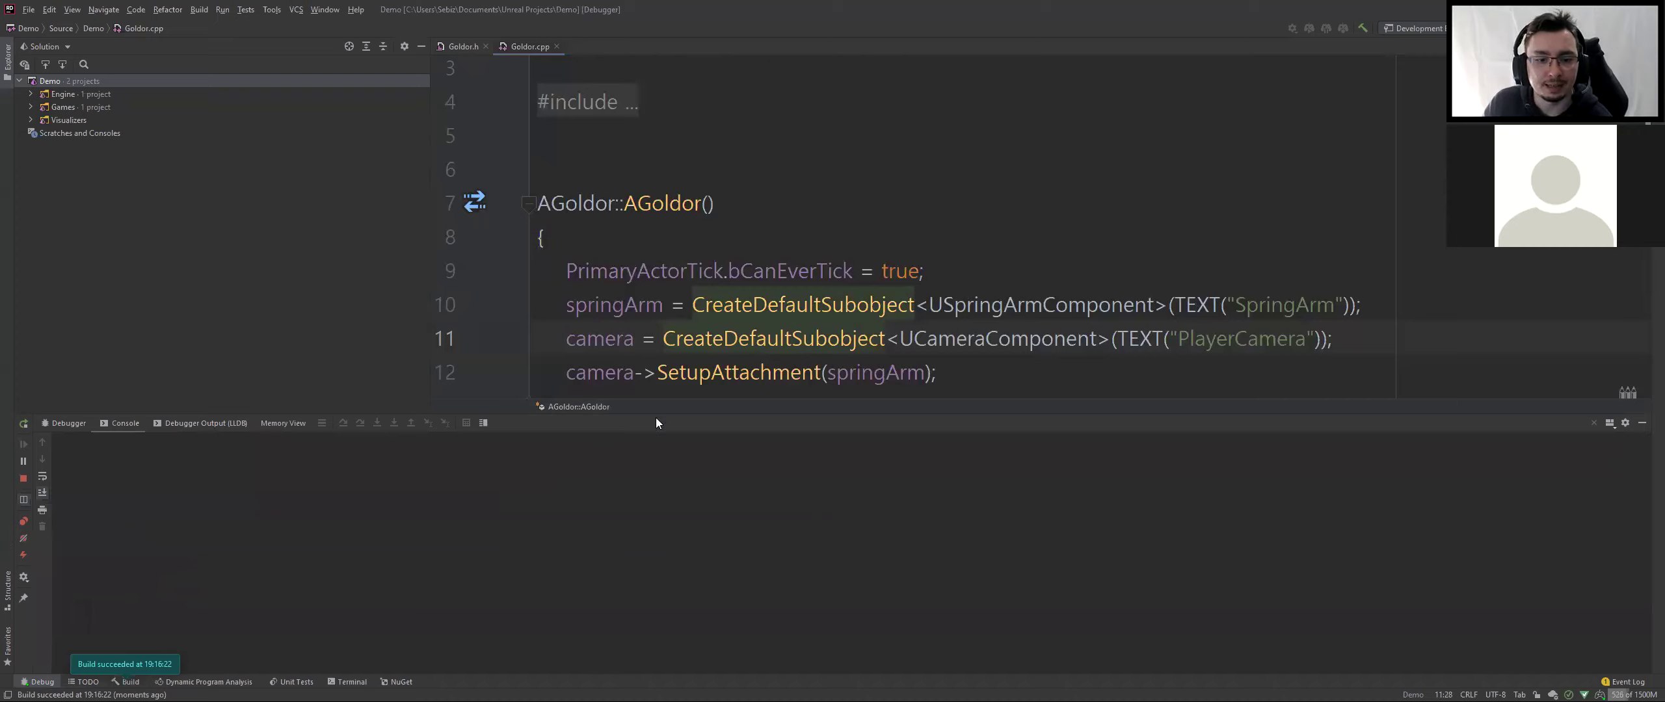
left_click_drag(656, 417, 656, 561)
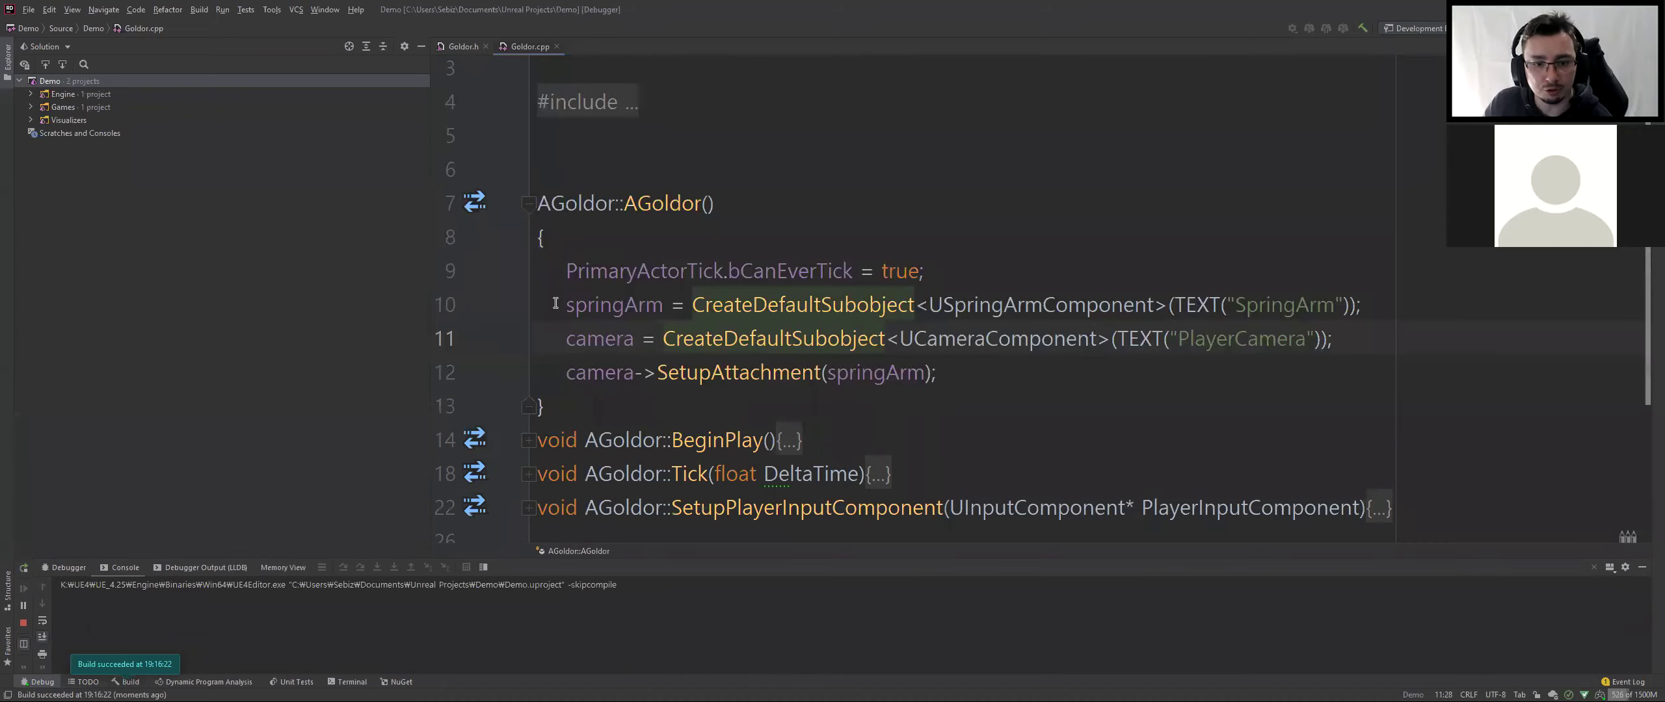
left_click_drag(555, 304, 1070, 372)
left_click(1113, 377)
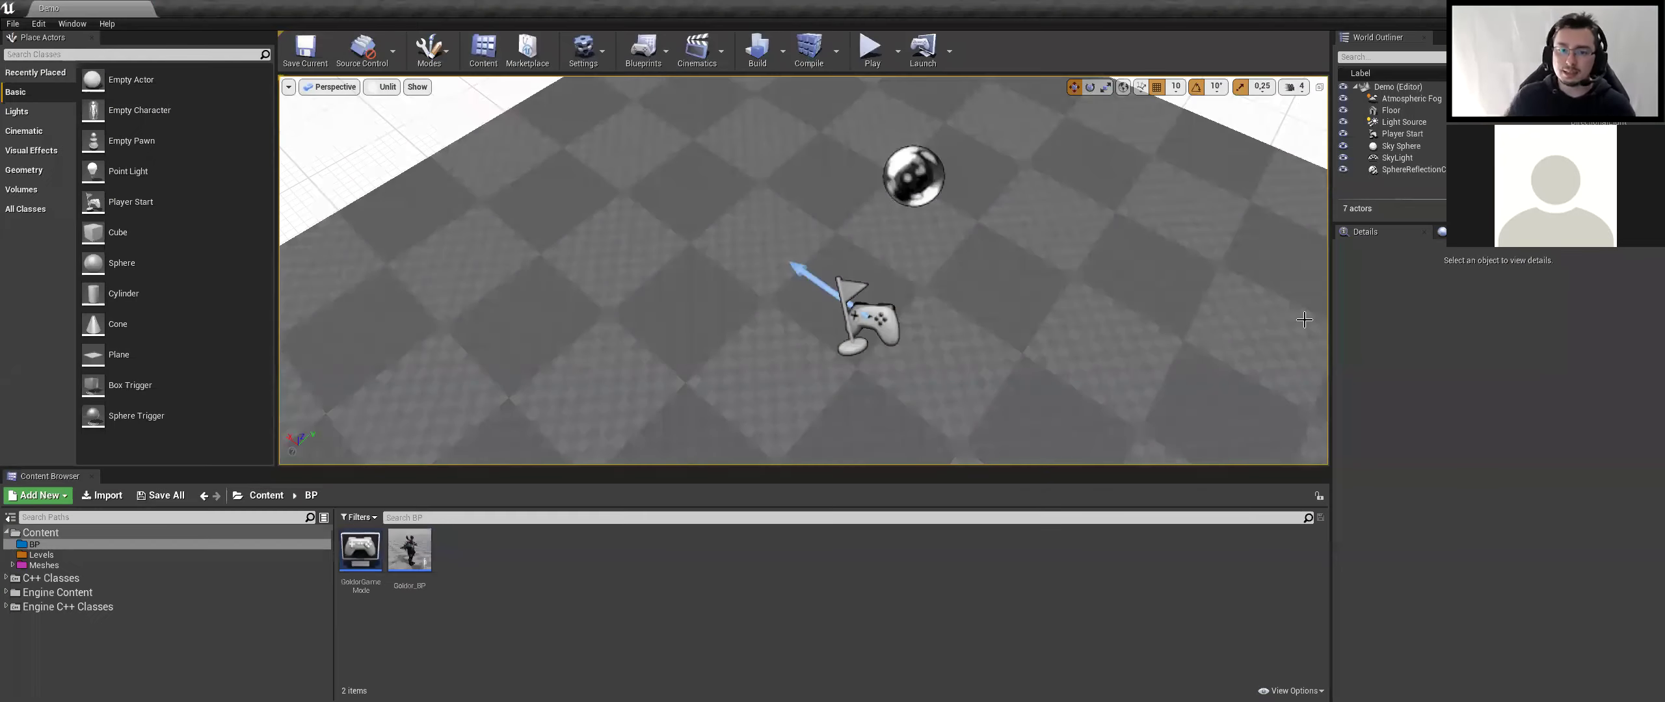
Review the springArm and camera setup on lines 10–12 of Goldor.cpp
key("alt+Tab")
left_click_drag(566, 304, 860, 414)
left_click(972, 405)
left_click_drag(937, 372, 588, 304)
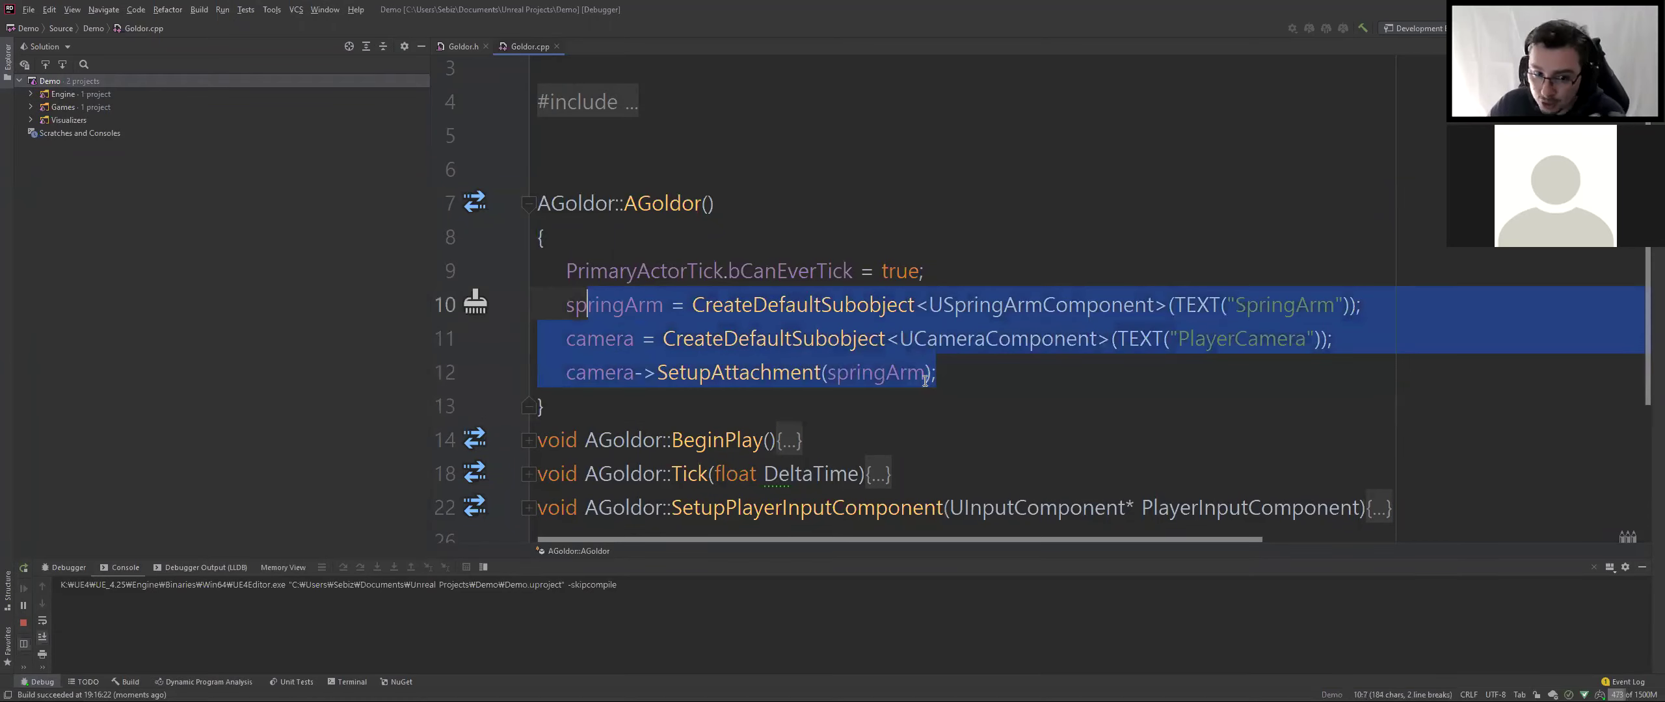
left_click(1080, 384)
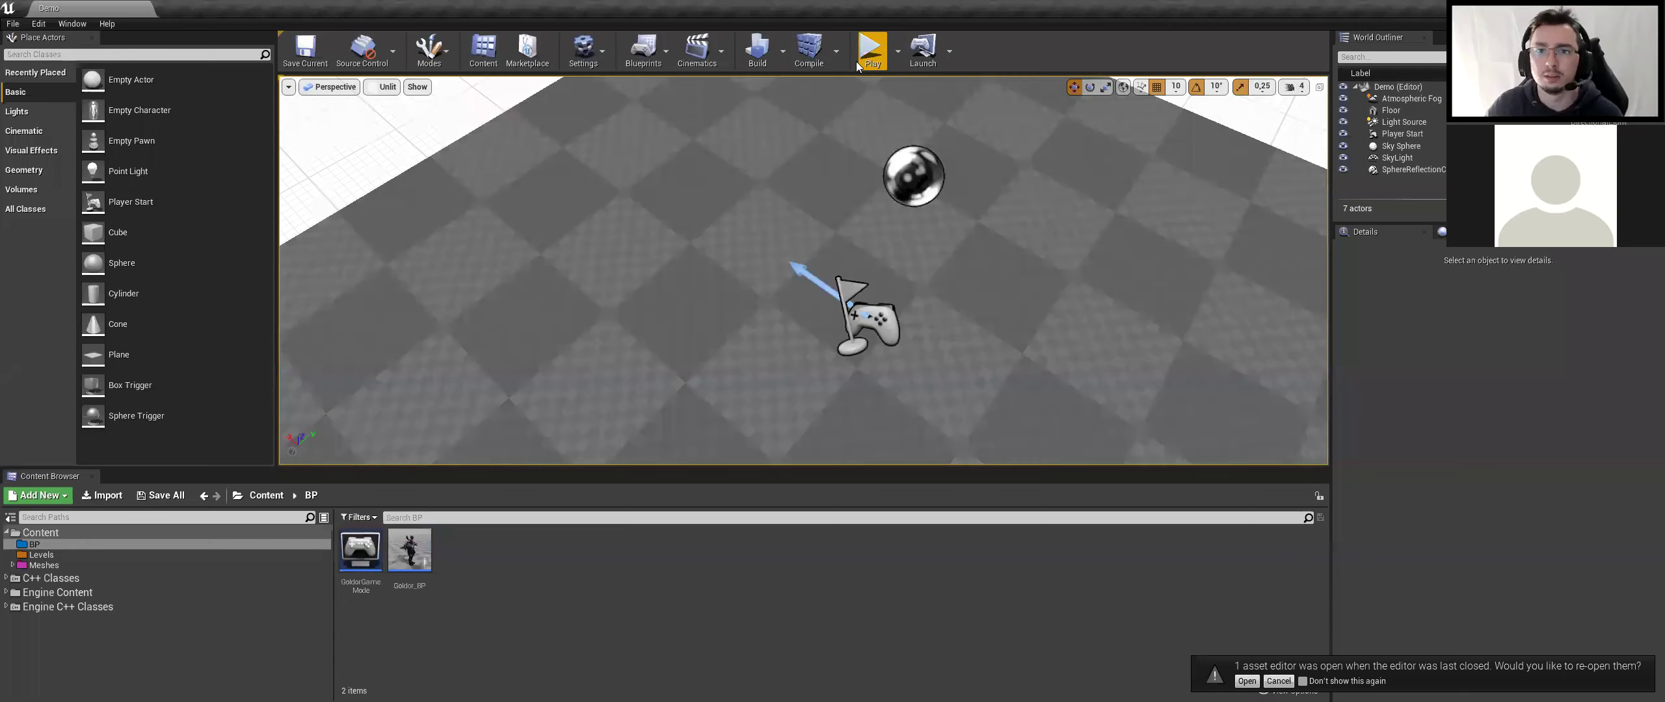
Play-test the Demo level briefly, then select the -> operator on line 12
left_click(865, 57)
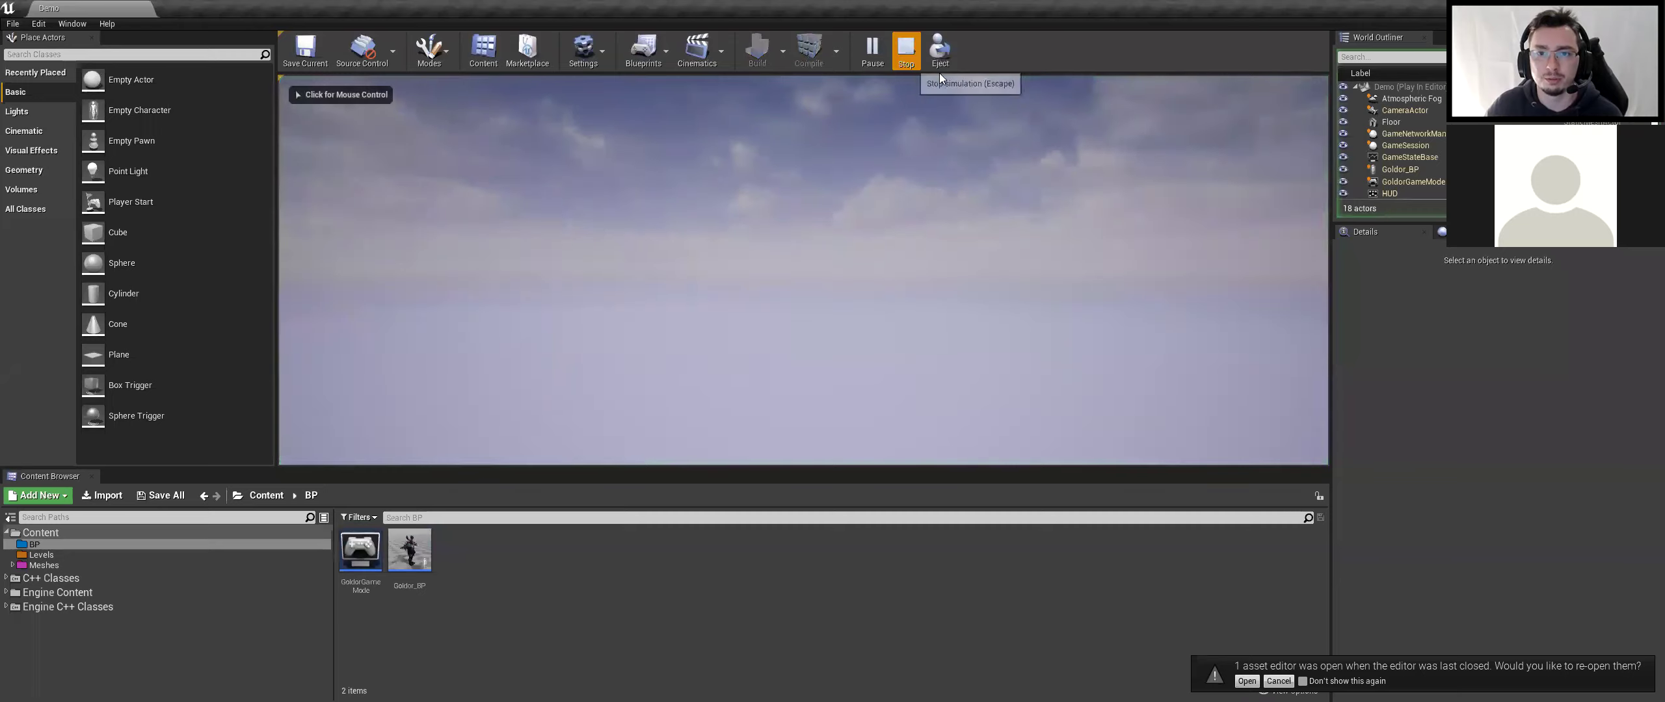
left_click(903, 47)
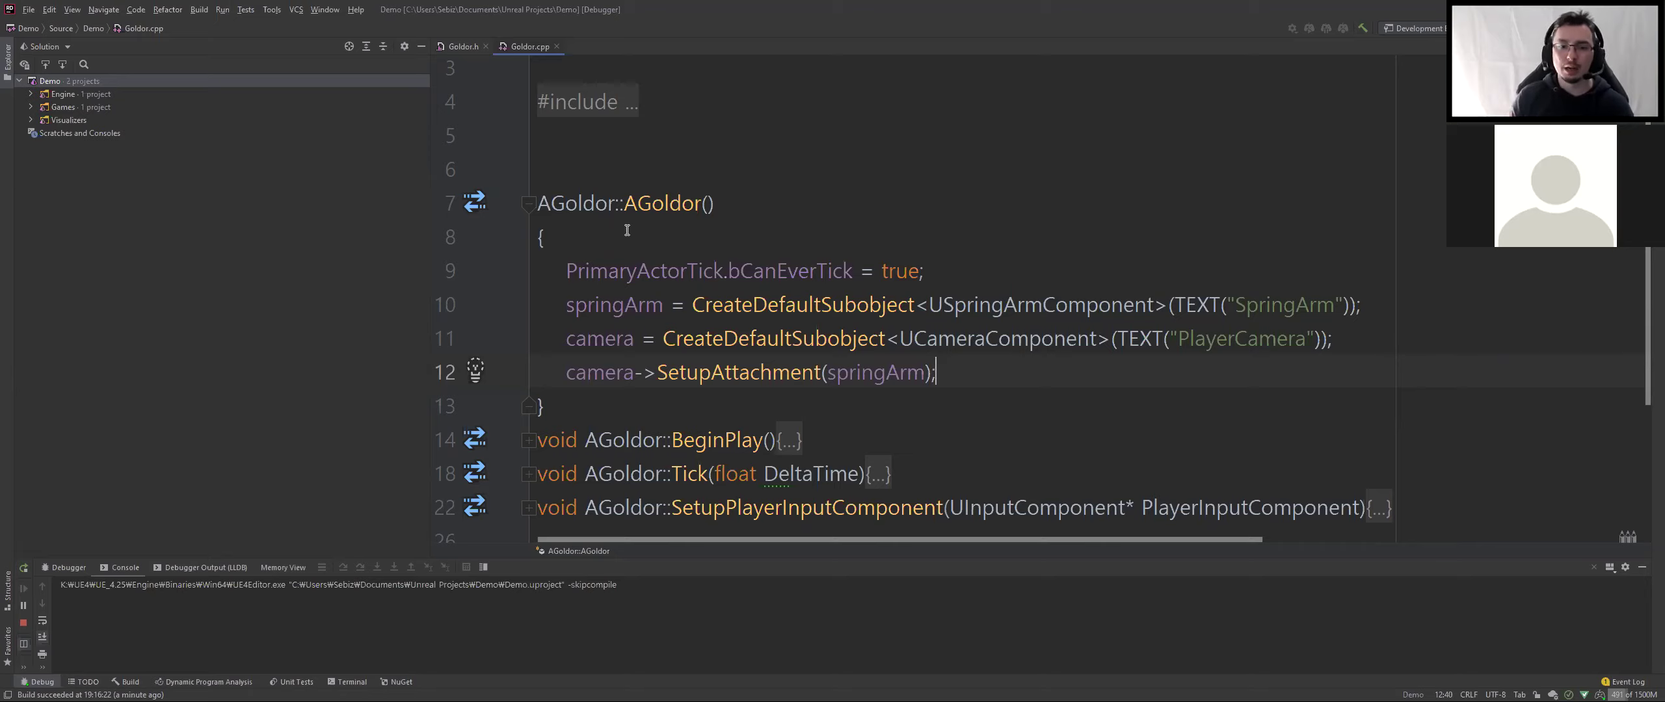
left_click(638, 374)
left_click_drag(658, 376, 658, 376)
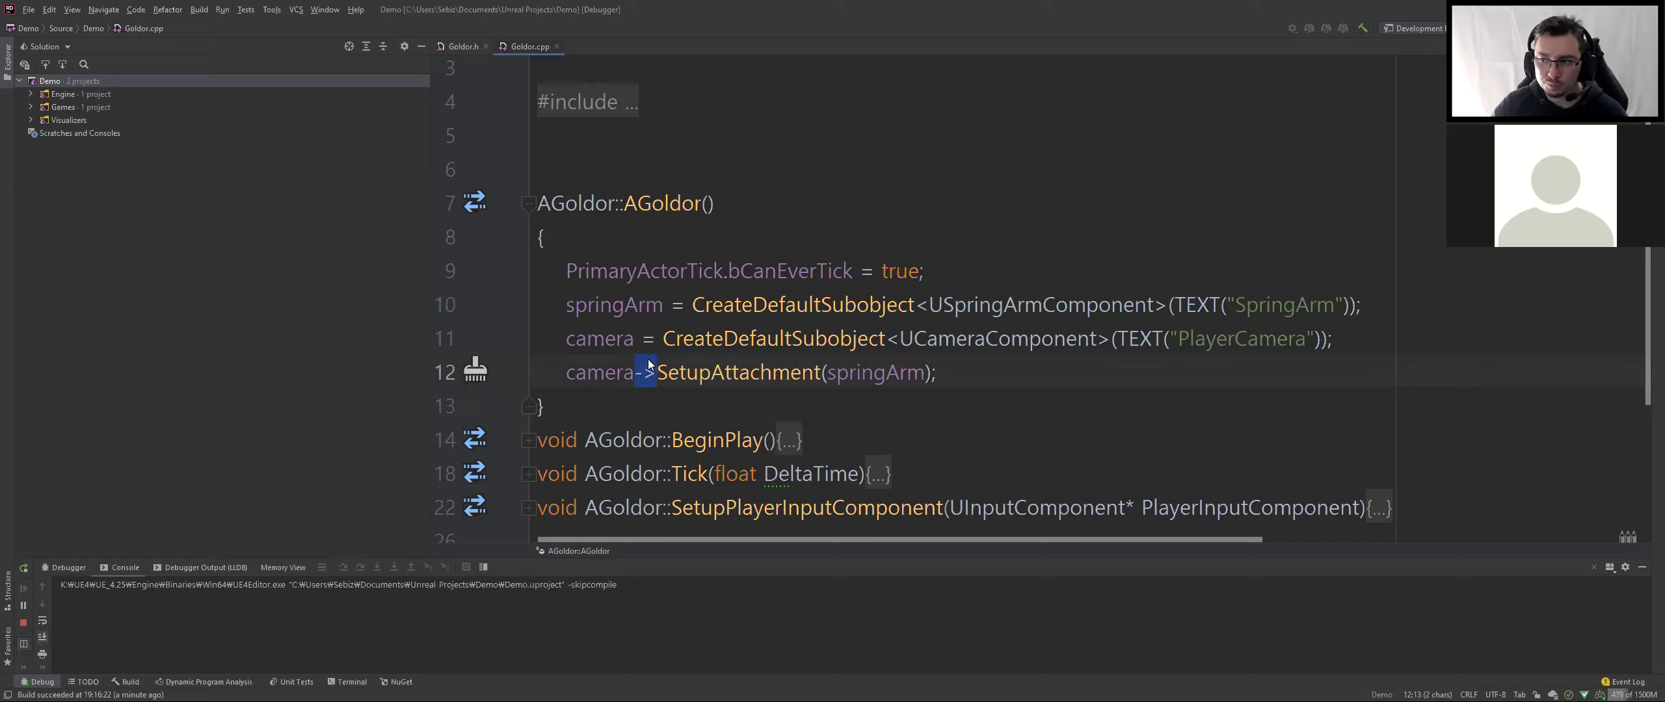
Comment out and delete the camera creation line on line 11 of the AGoldor constructor
mouse_move(648, 359)
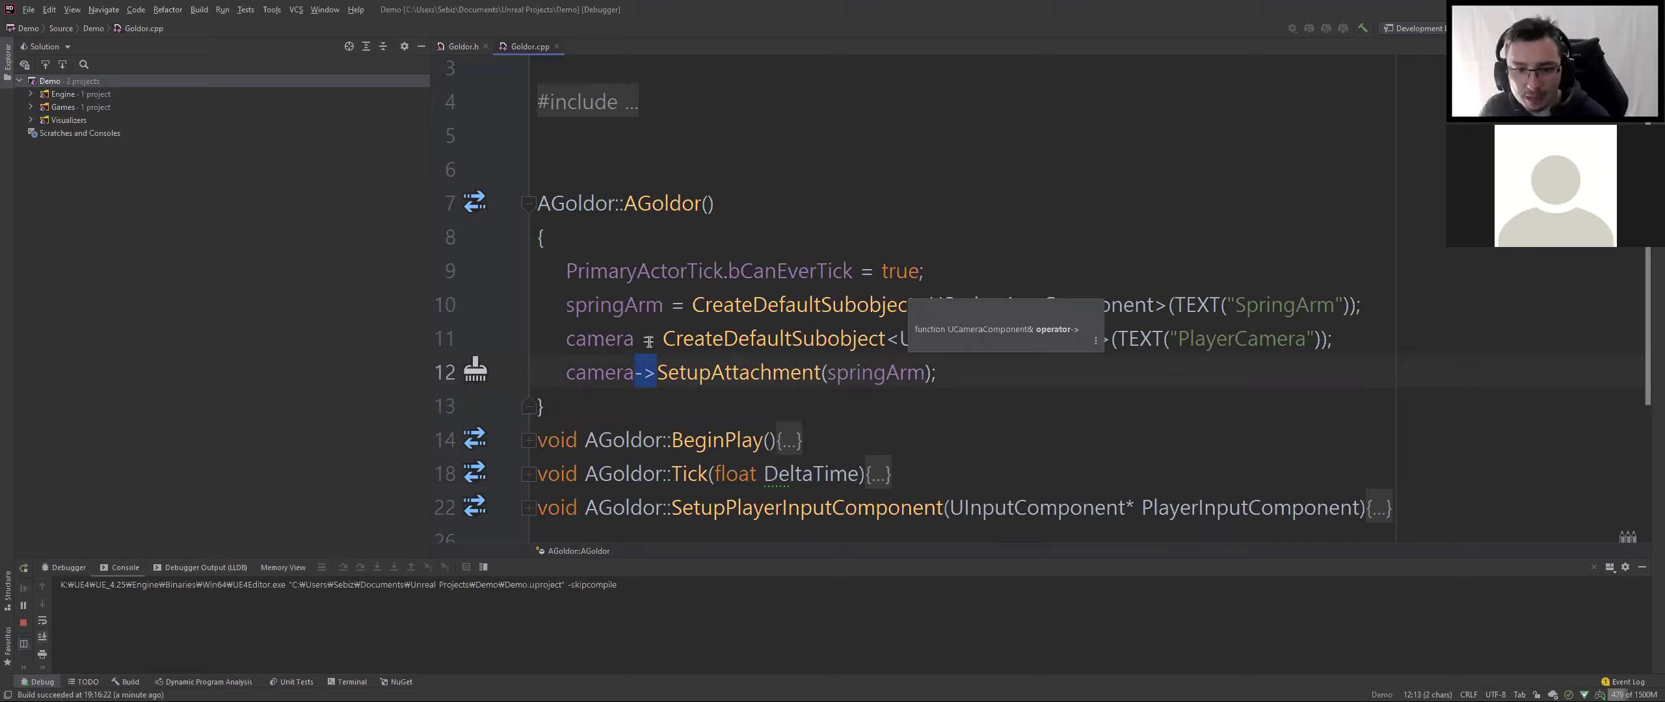
left_click(662, 441)
left_click(692, 306)
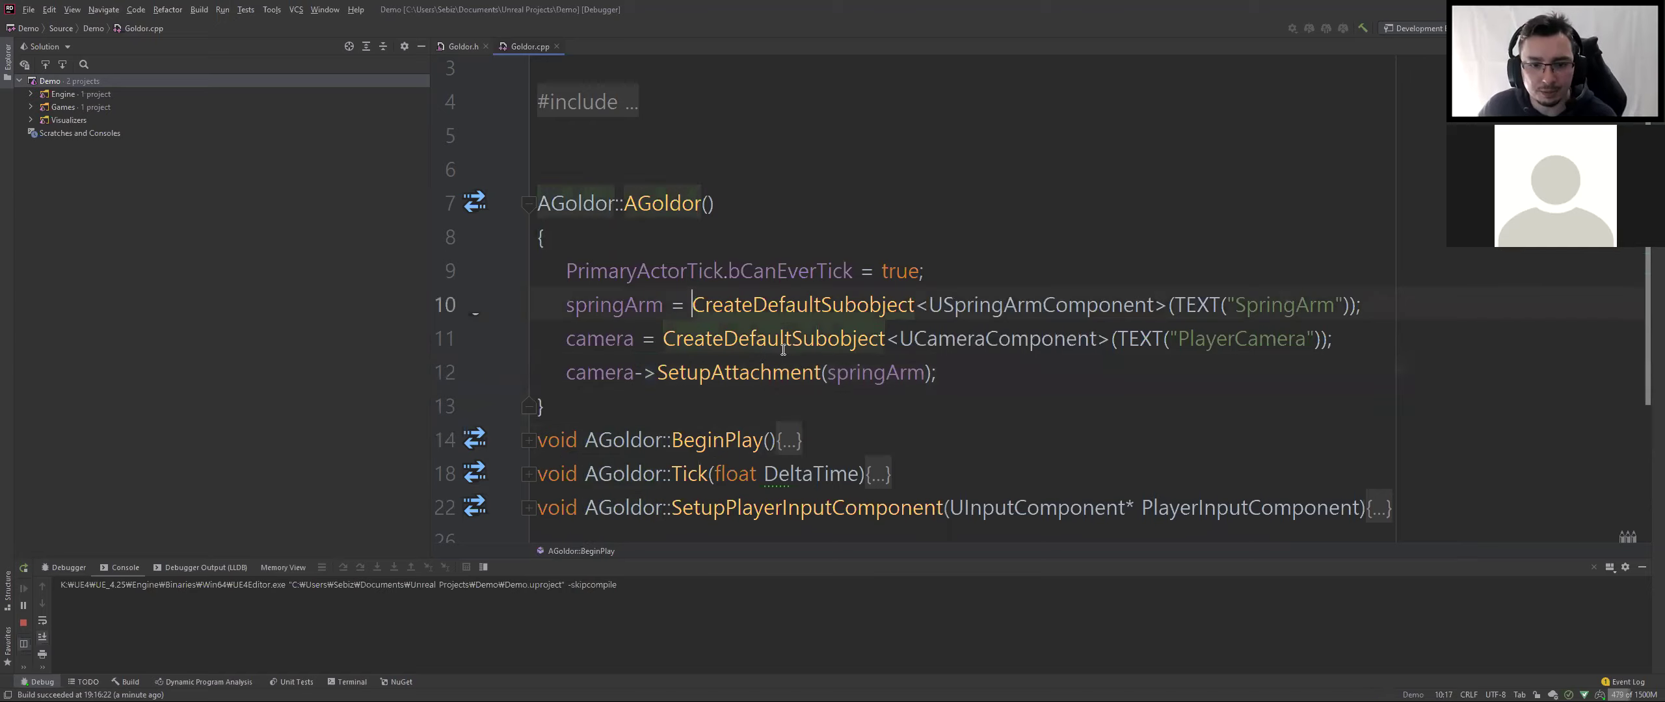
left_click(755, 341)
key("ctrl+slash")
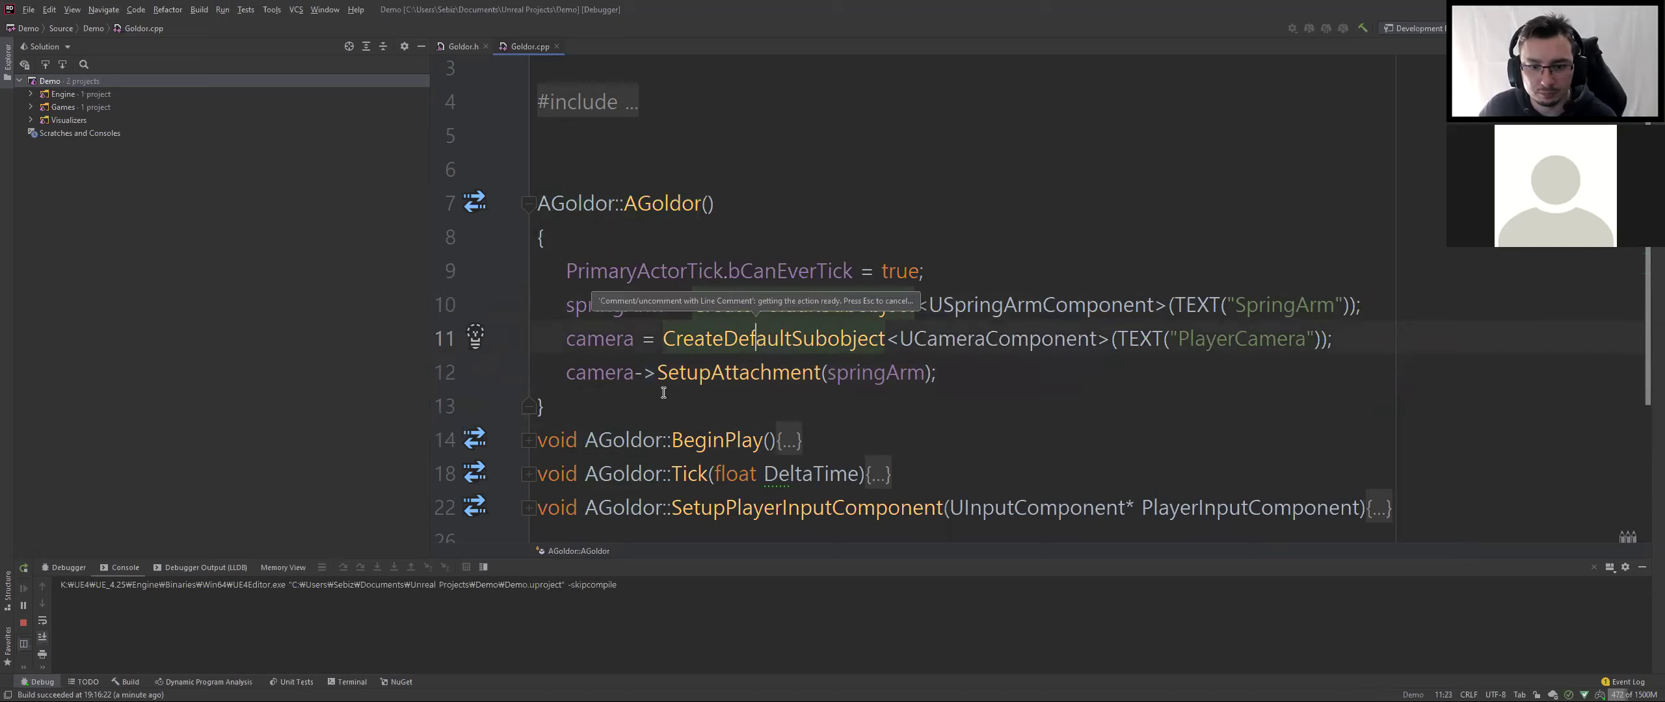
key("Down")
left_click(449, 339)
key("Delete")
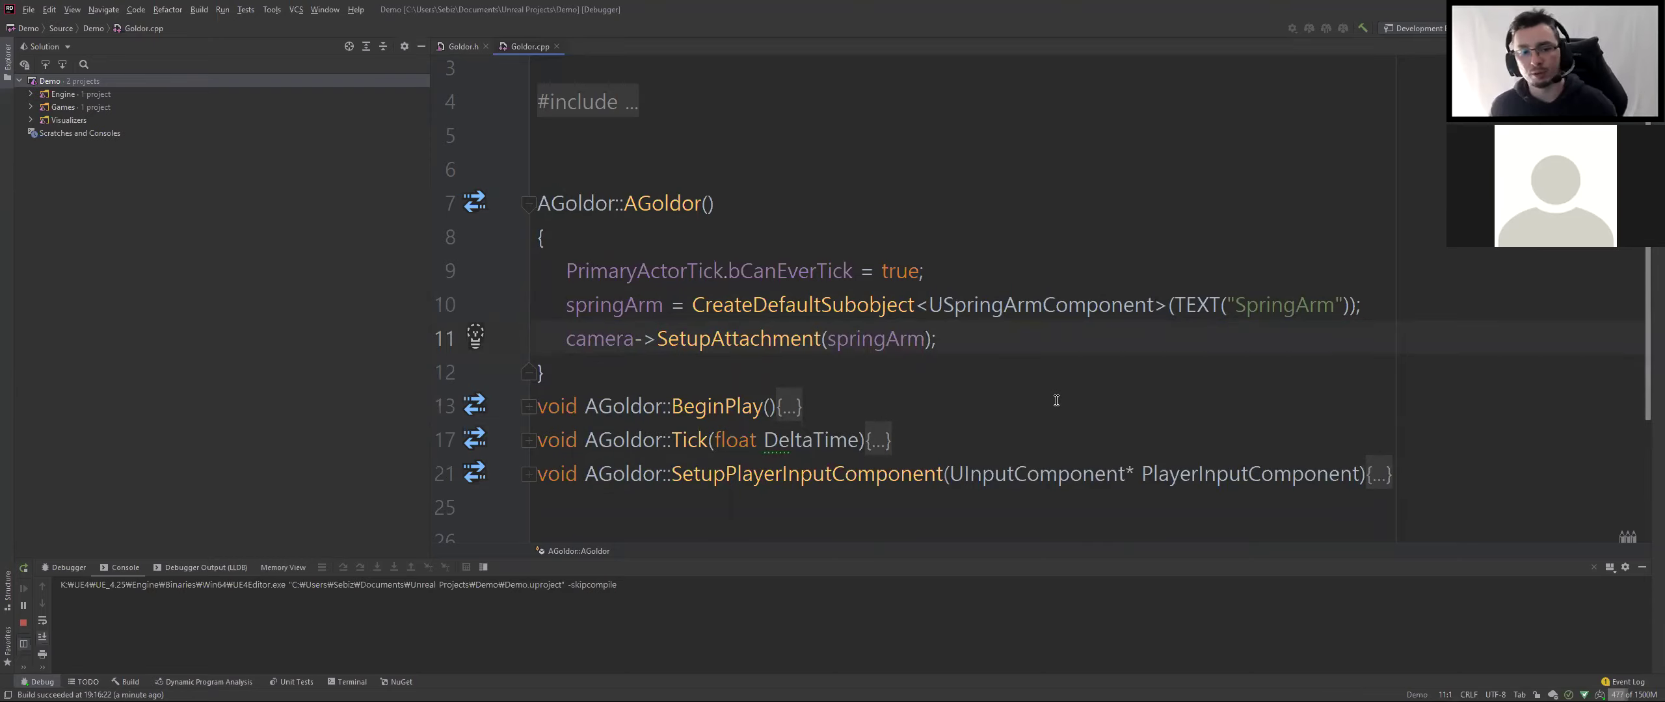
Restore the deleted camera creation line with Ctrl+Z and uncomment it again
left_click_drag(559, 341, 652, 338)
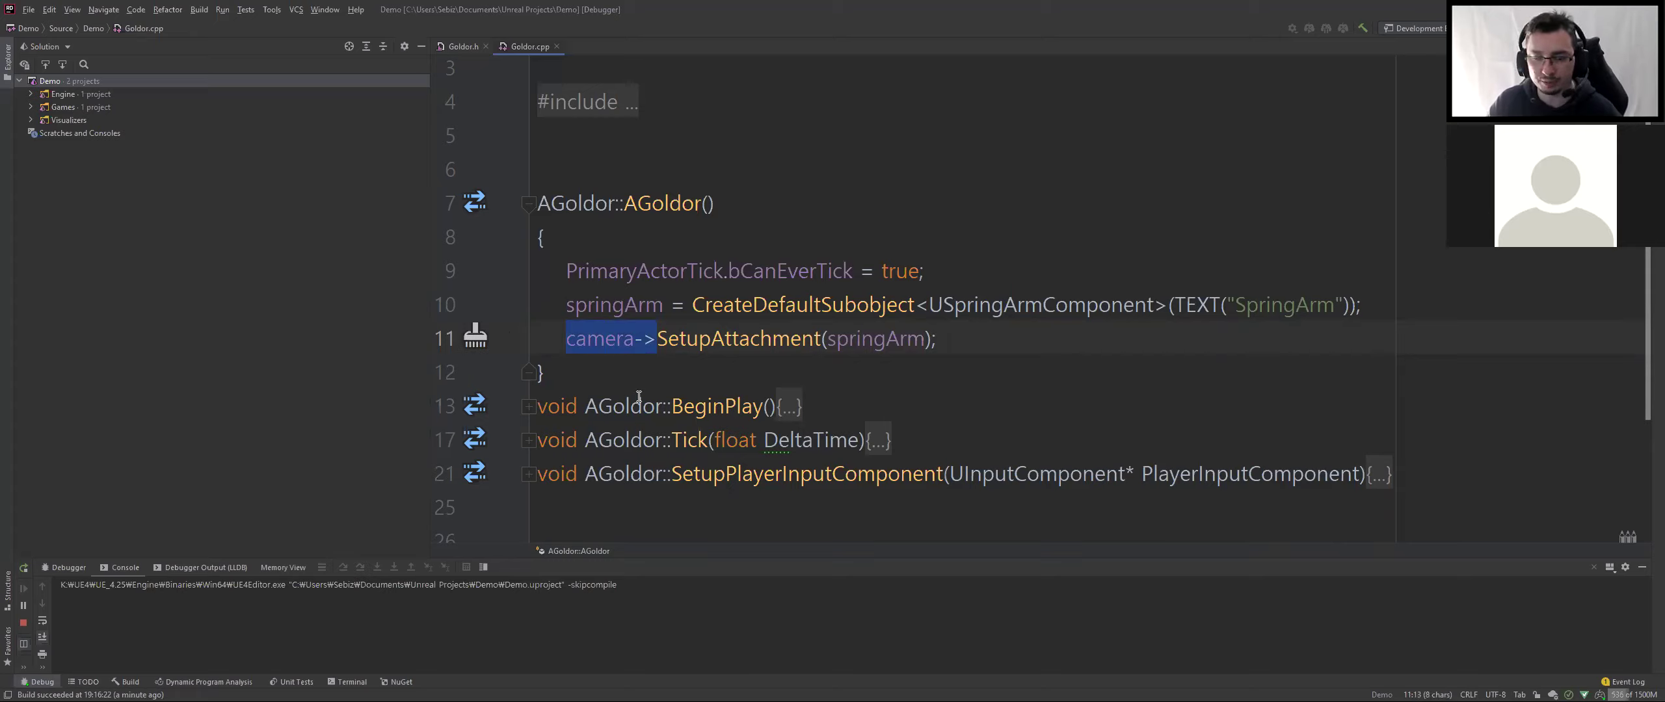
left_click(760, 379)
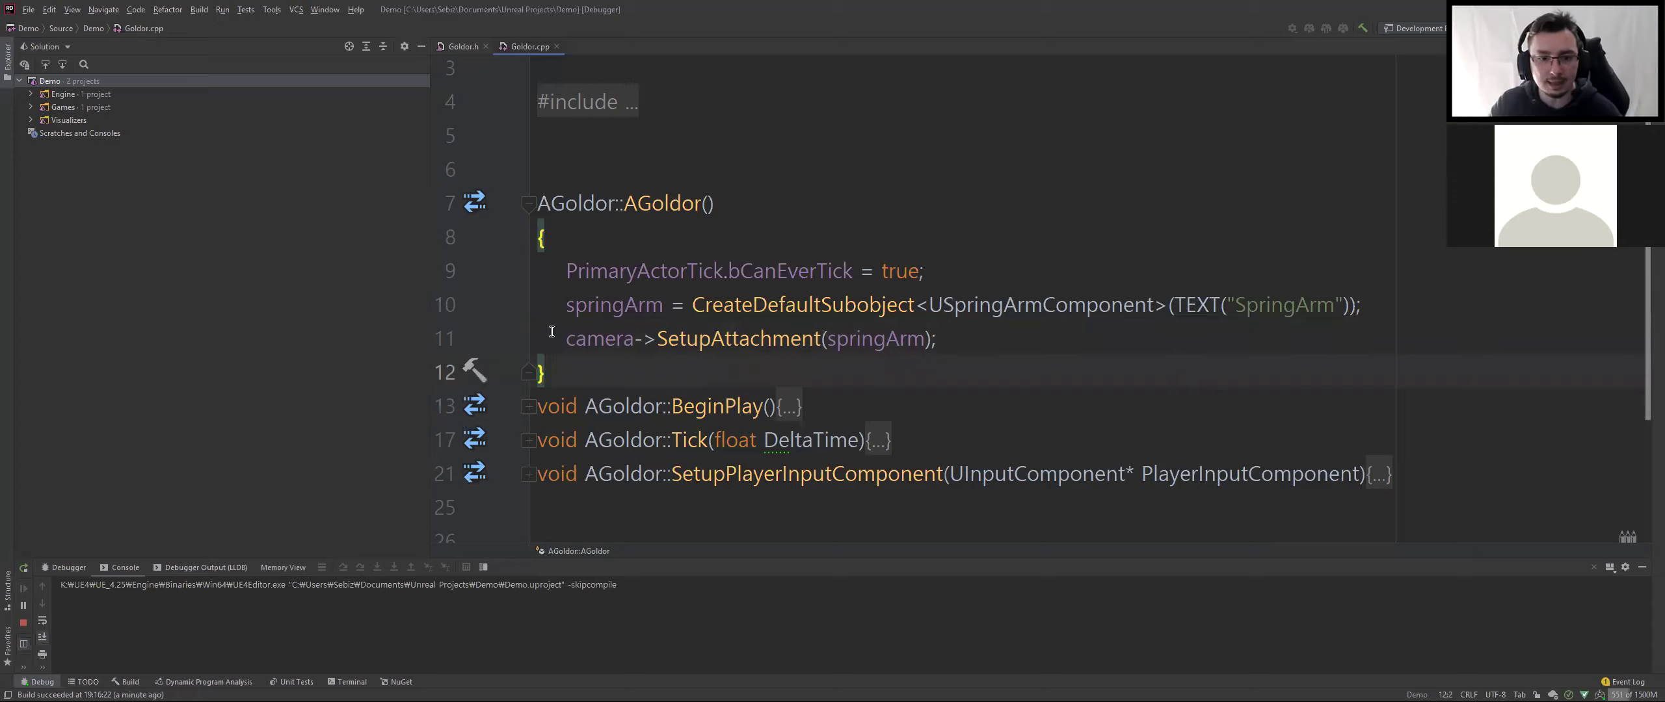
left_click_drag(551, 334, 655, 339)
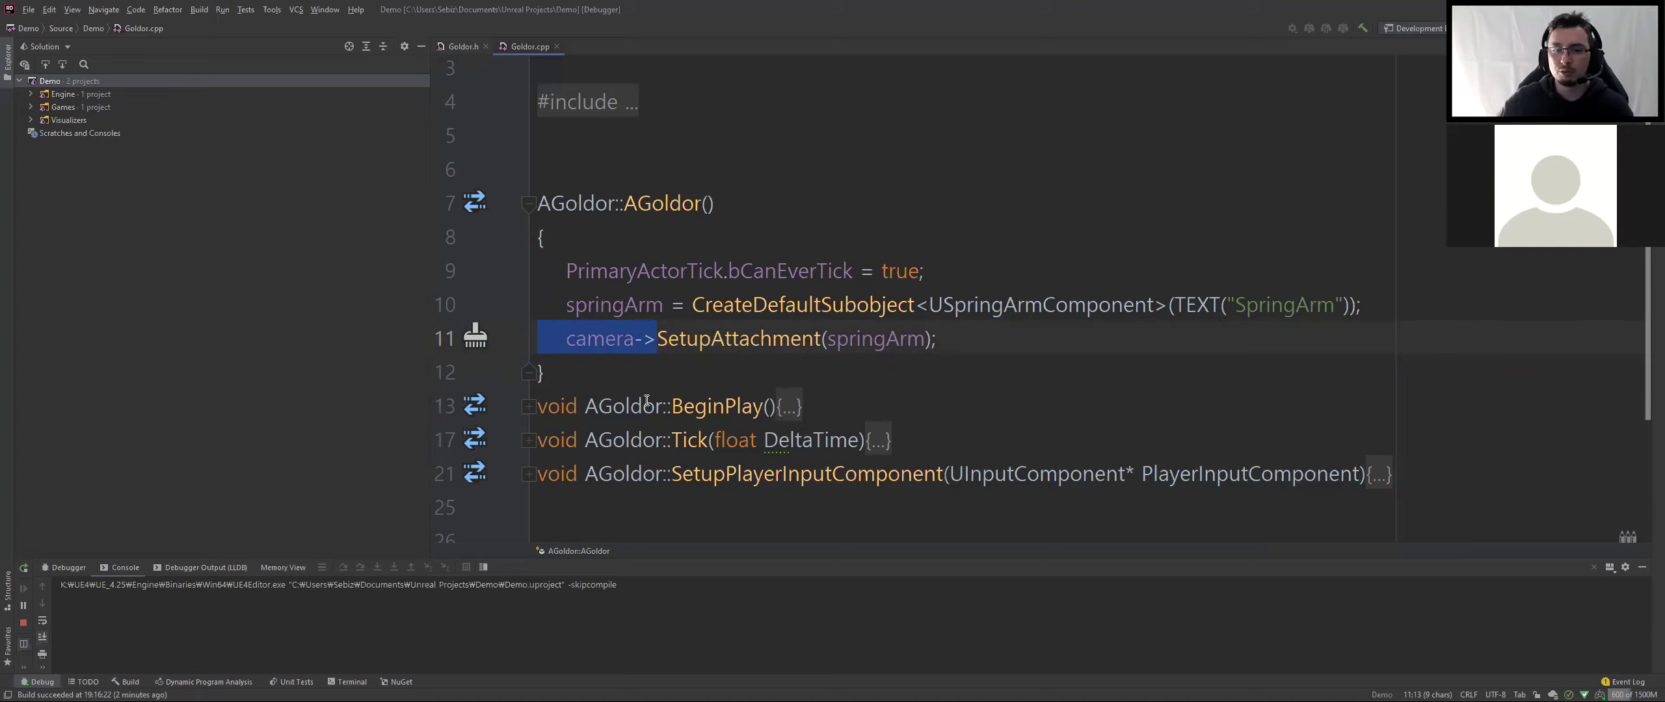
key("Left")
key("ctrl+z")
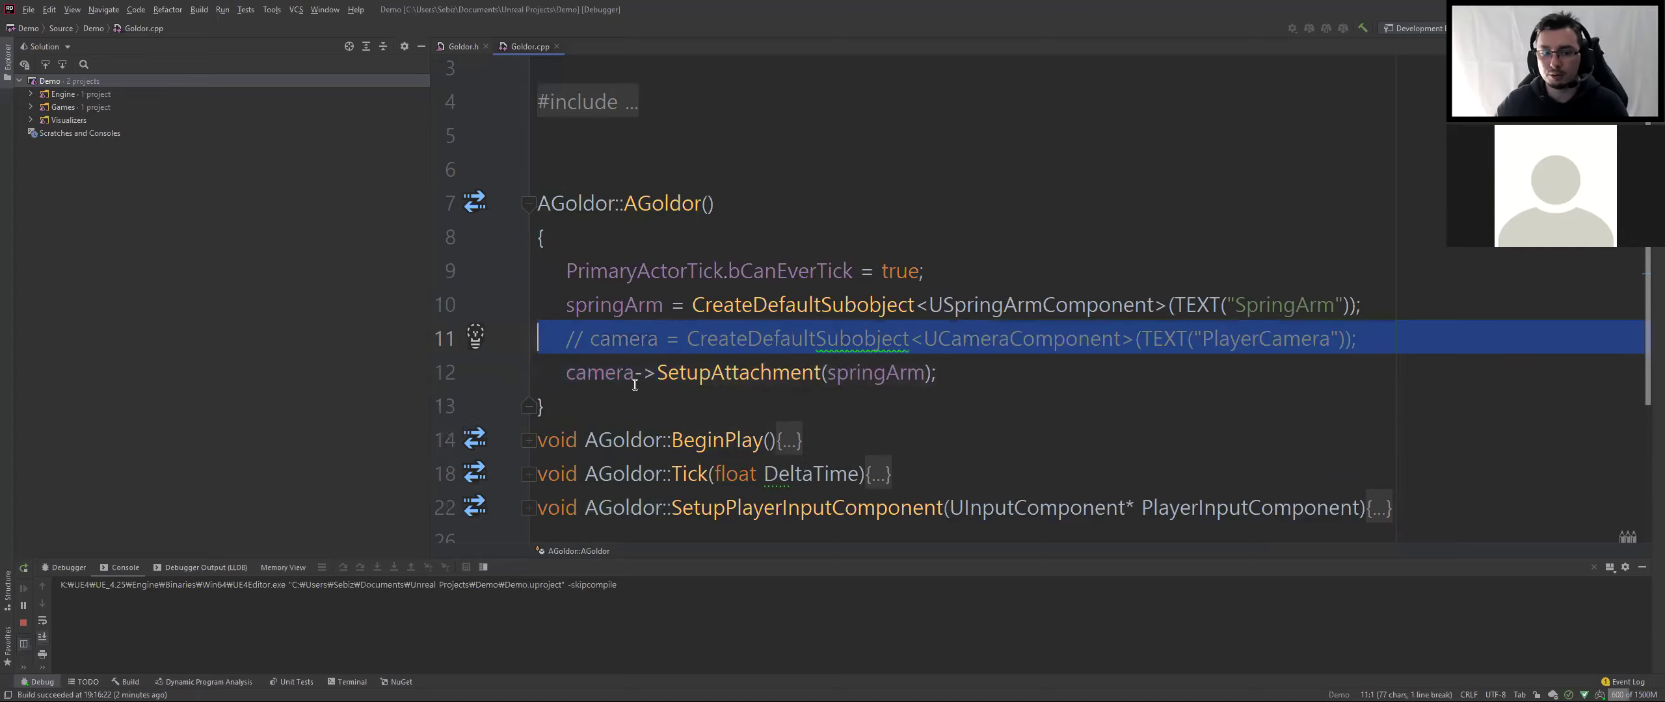
key("ctrl+slash")
key("Down")
key("Down")
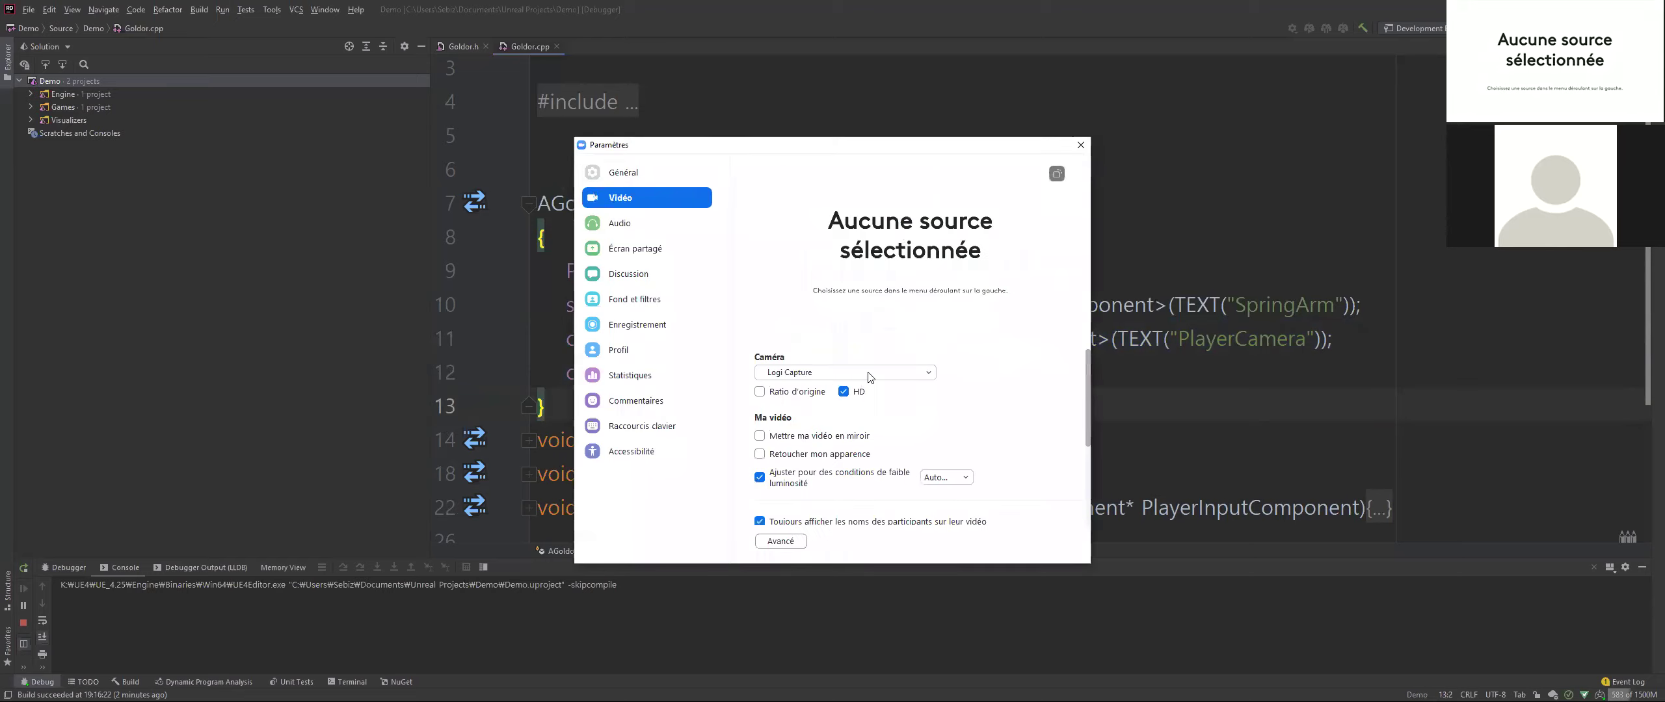
Keep Logi Capture as the Zoom camera and close the video settings window
left_click(810, 375)
left_click(810, 381)
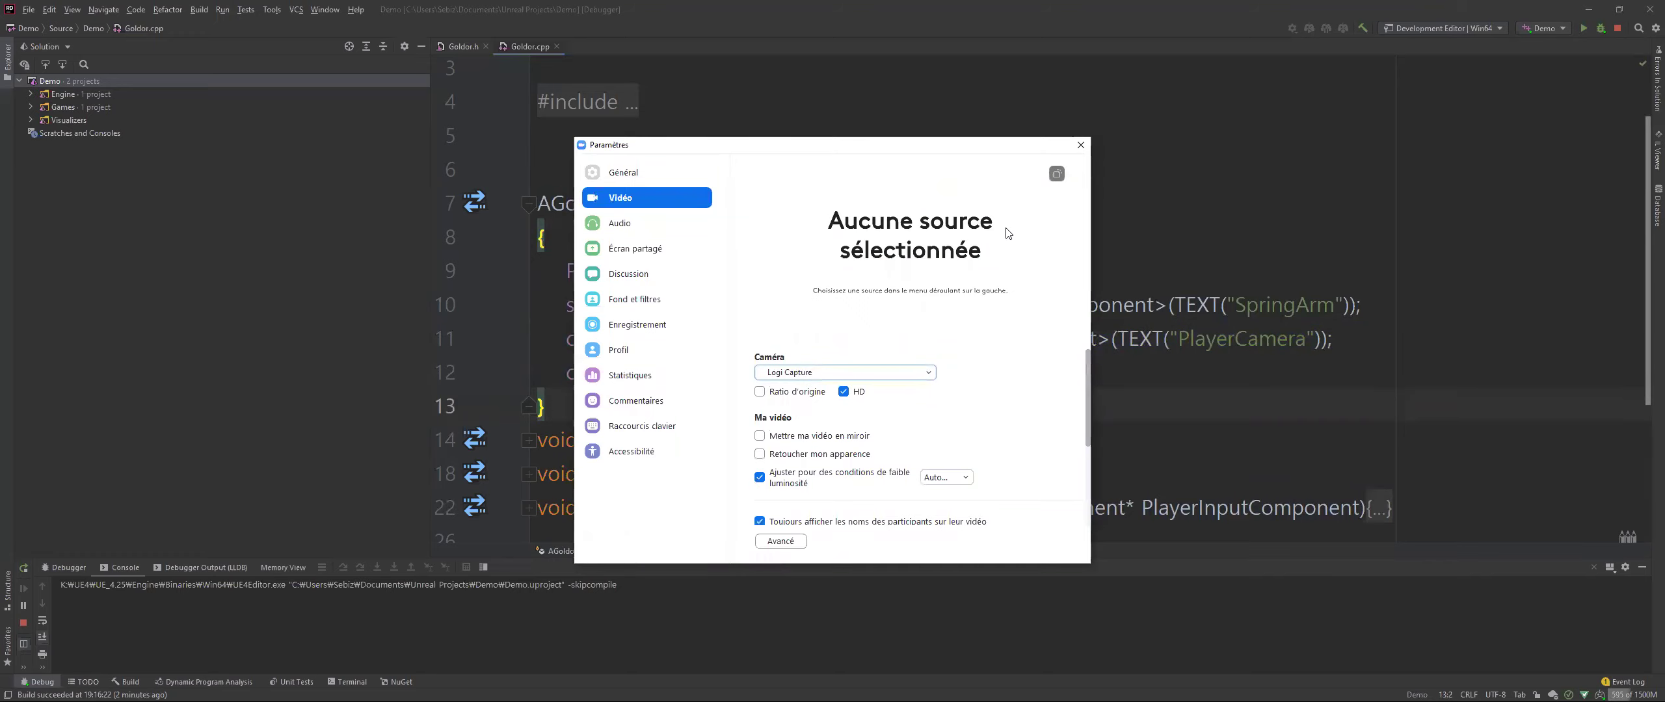
left_click(1081, 145)
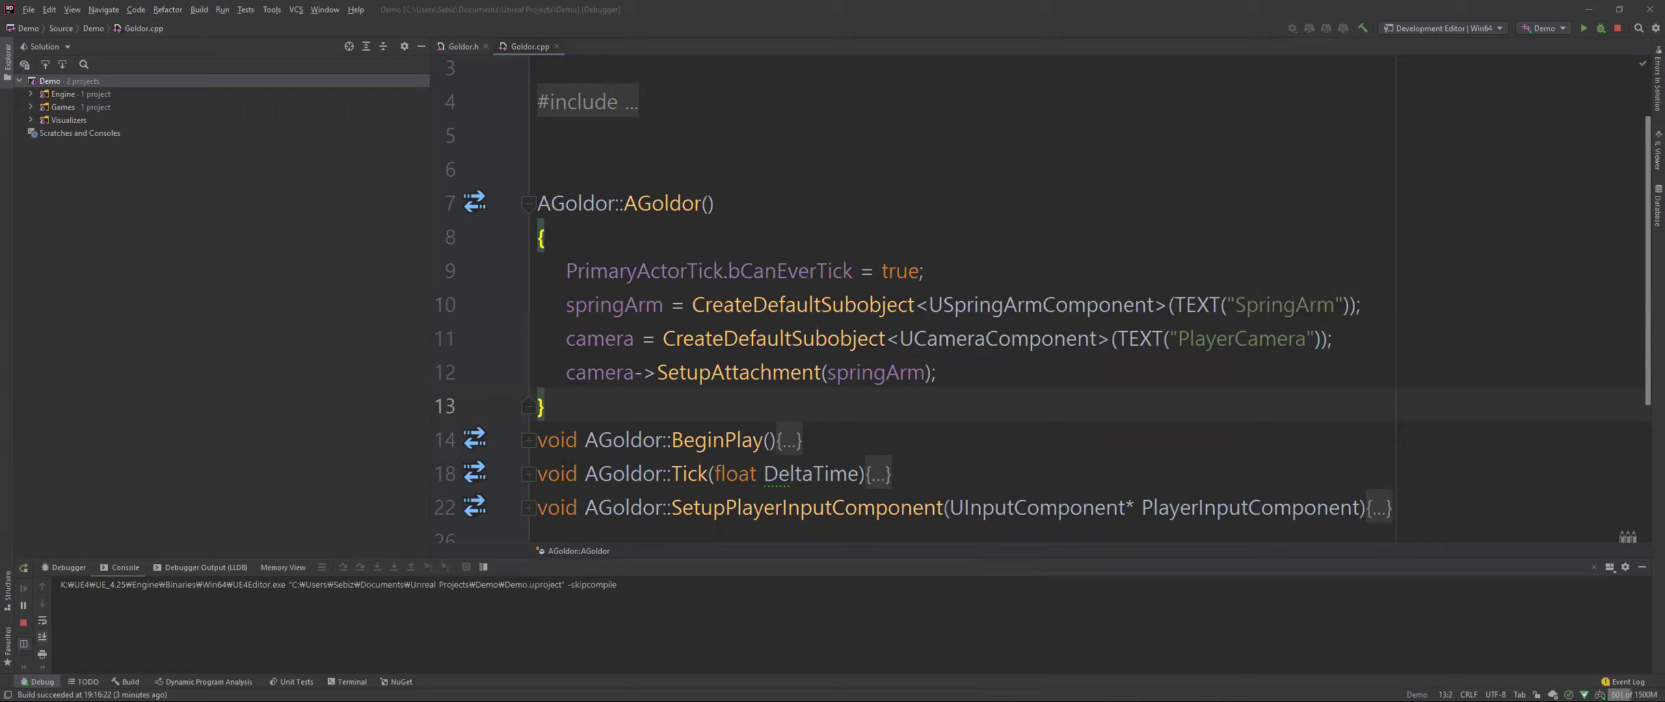
Review the camera CreateDefaultSubobject and SetupAttachment lines in the AGoldor constructor
left_click(749, 339)
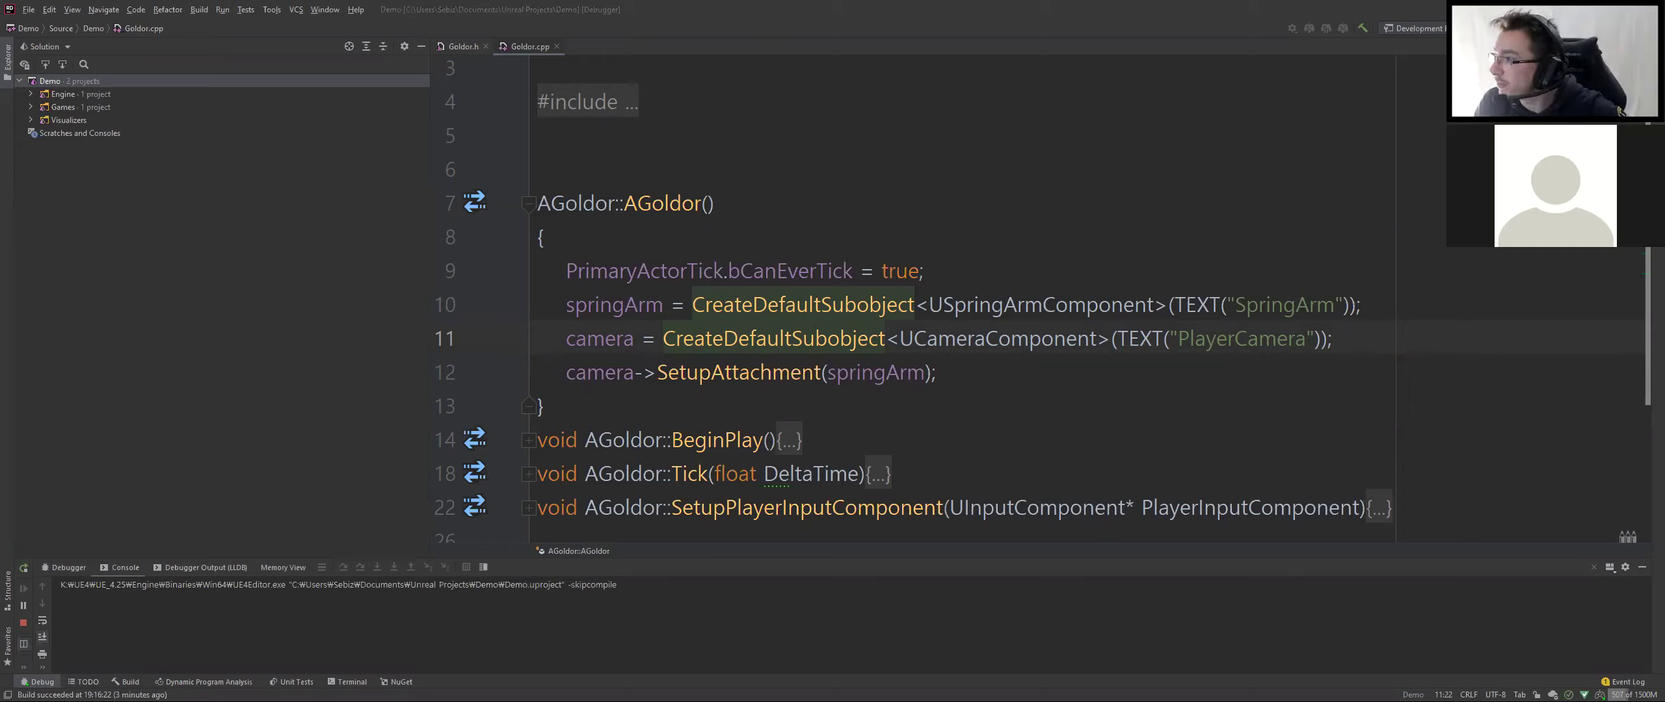
left_click(802, 372)
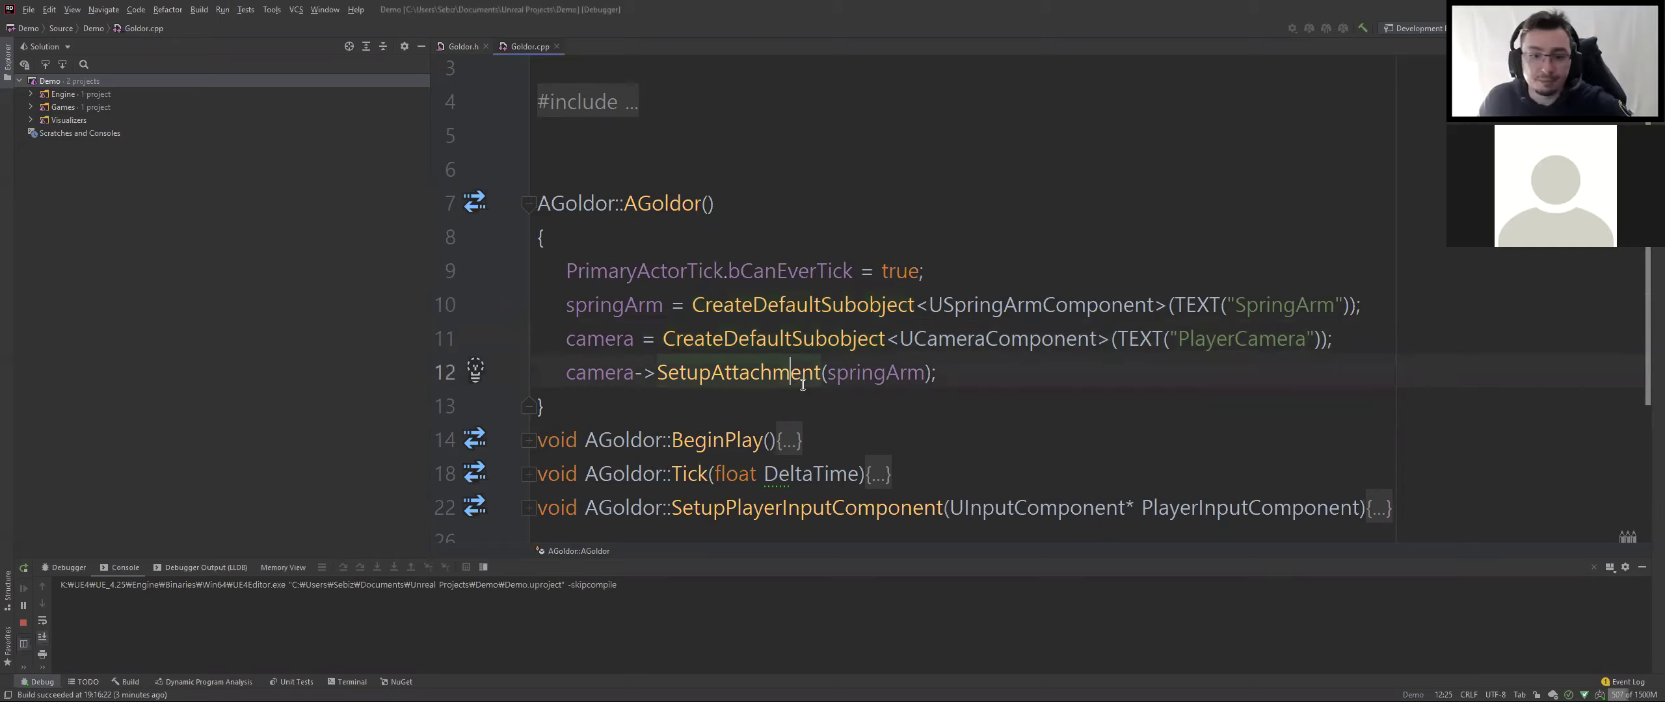
scroll(805, 376, "down", 1, "ctrl")
scroll(805, 378, "down", 1, "ctrl")
key("Up")
key("Down")
key("Down")
key("Down")
left_click(553, 337)
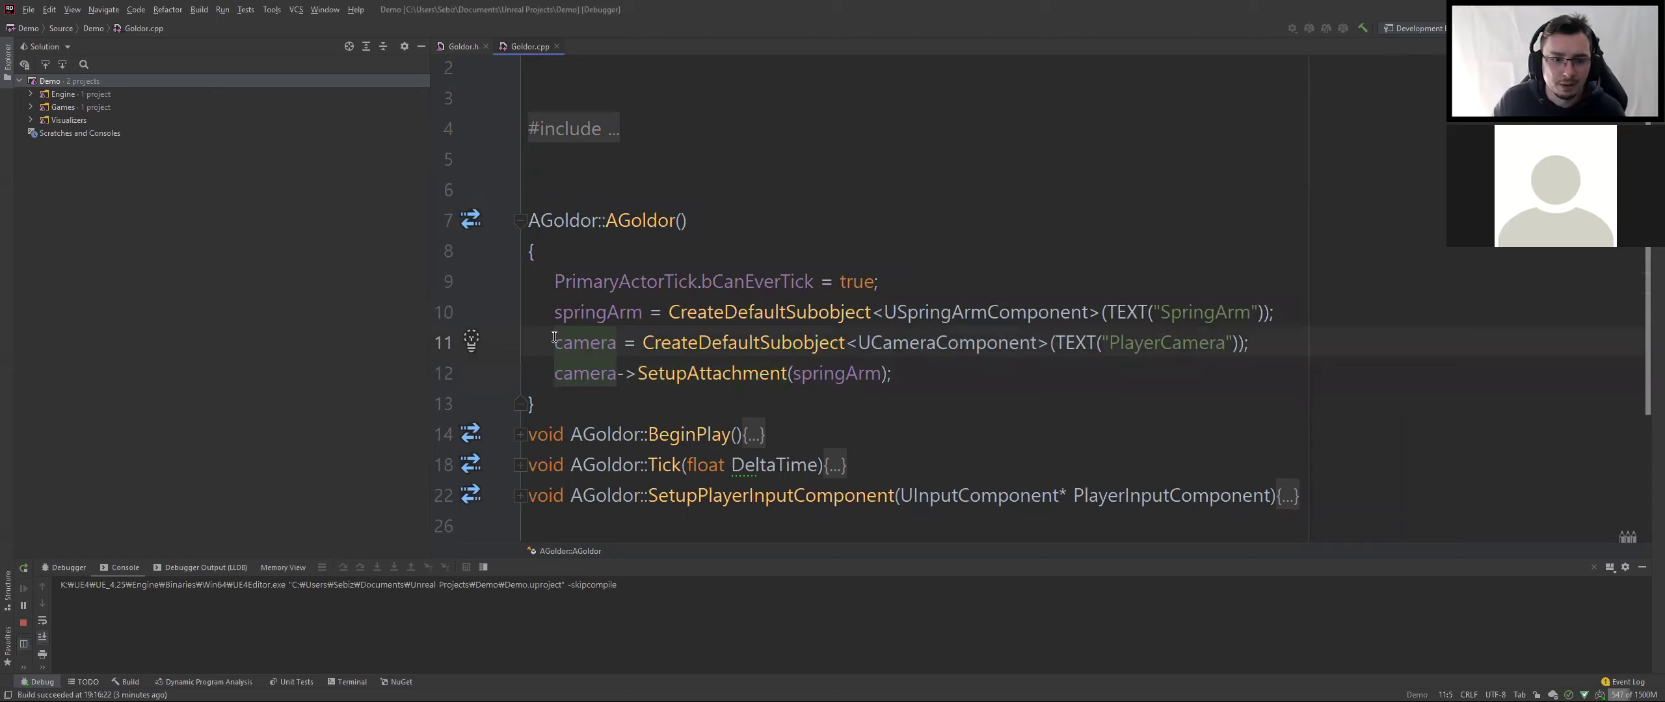
left_click(733, 225)
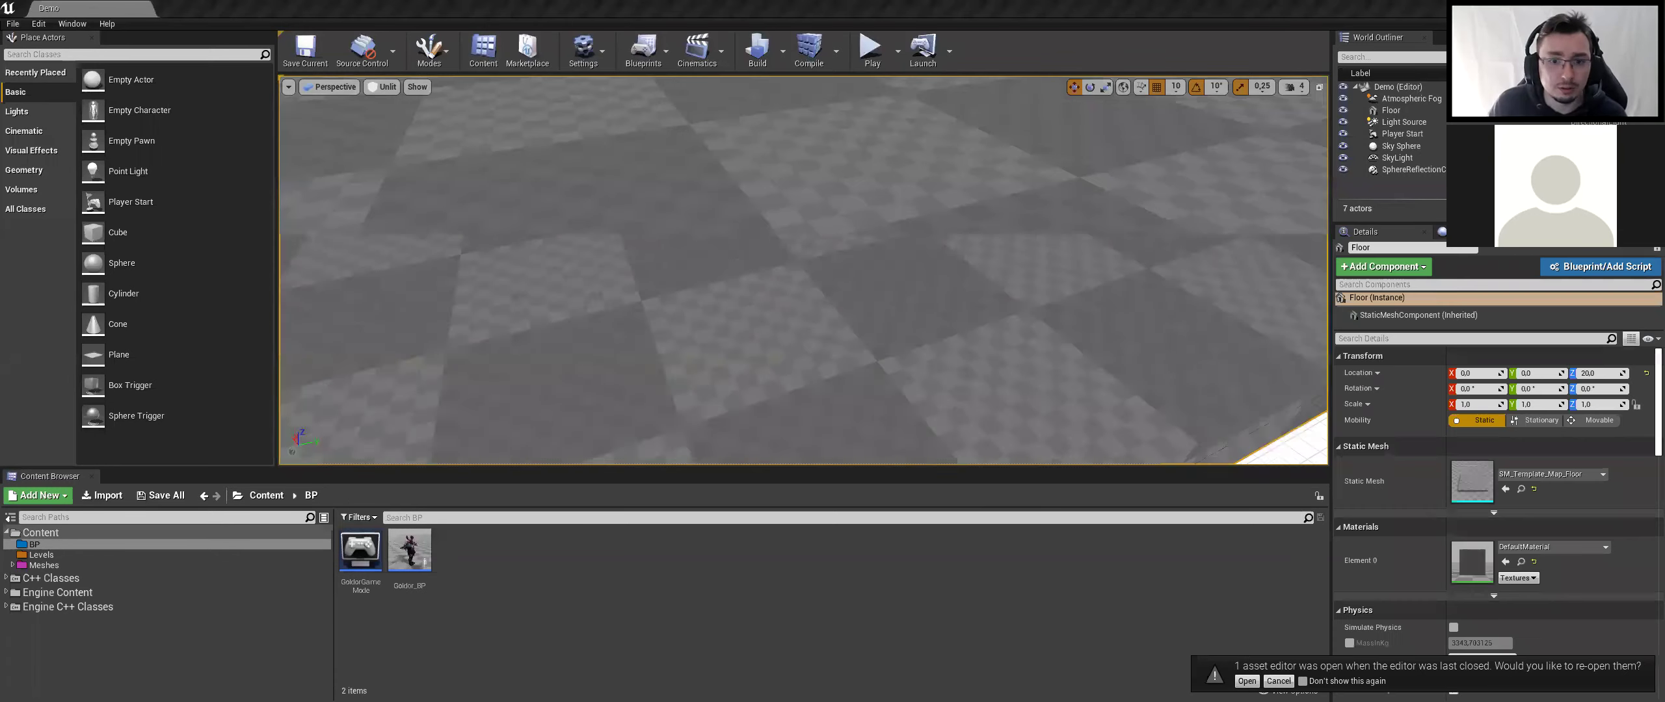
Open Goldor_BP and move its camera component left and up from the character
double_click(376, 550)
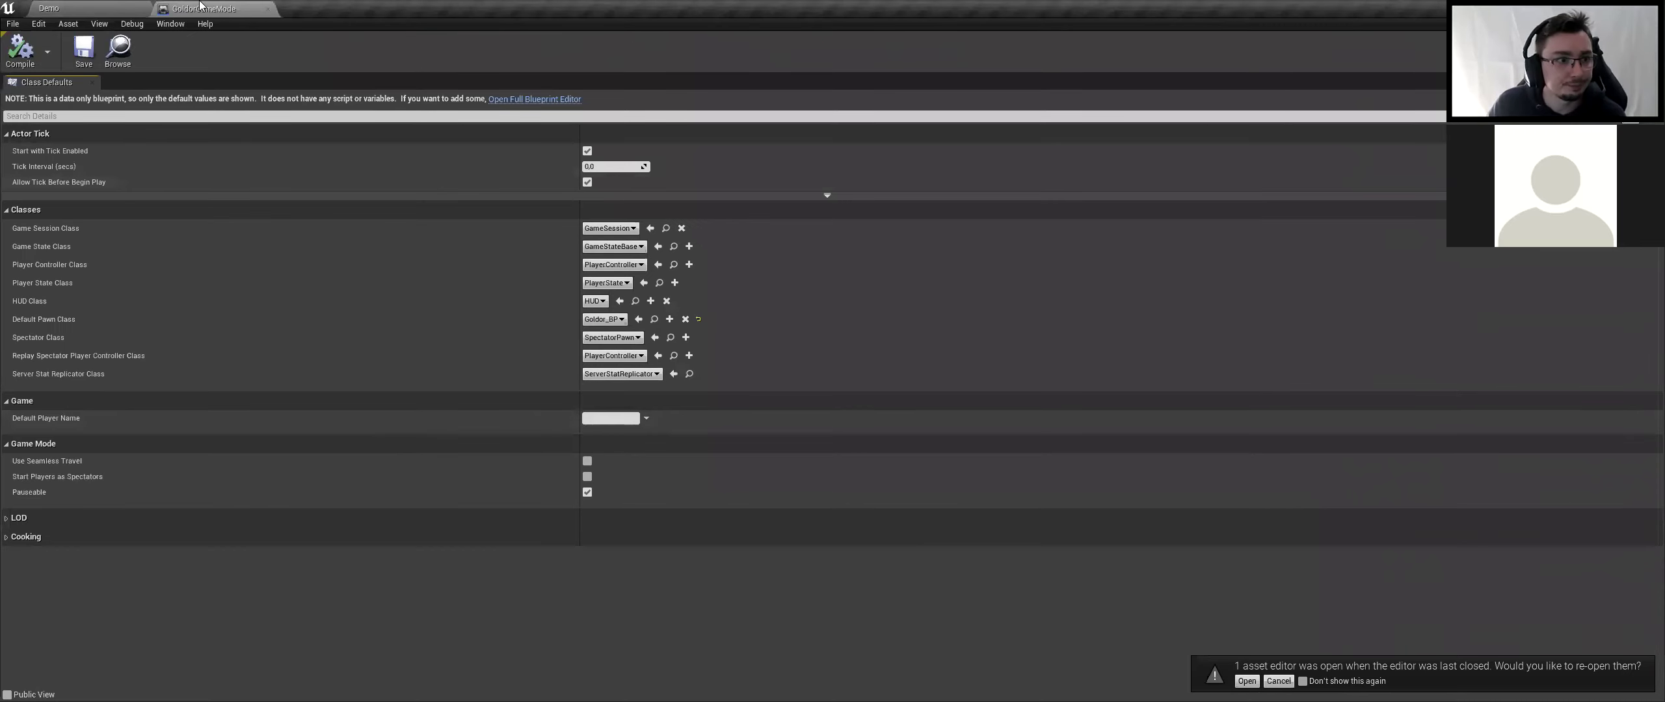
left_click(299, 11)
double_click(410, 552)
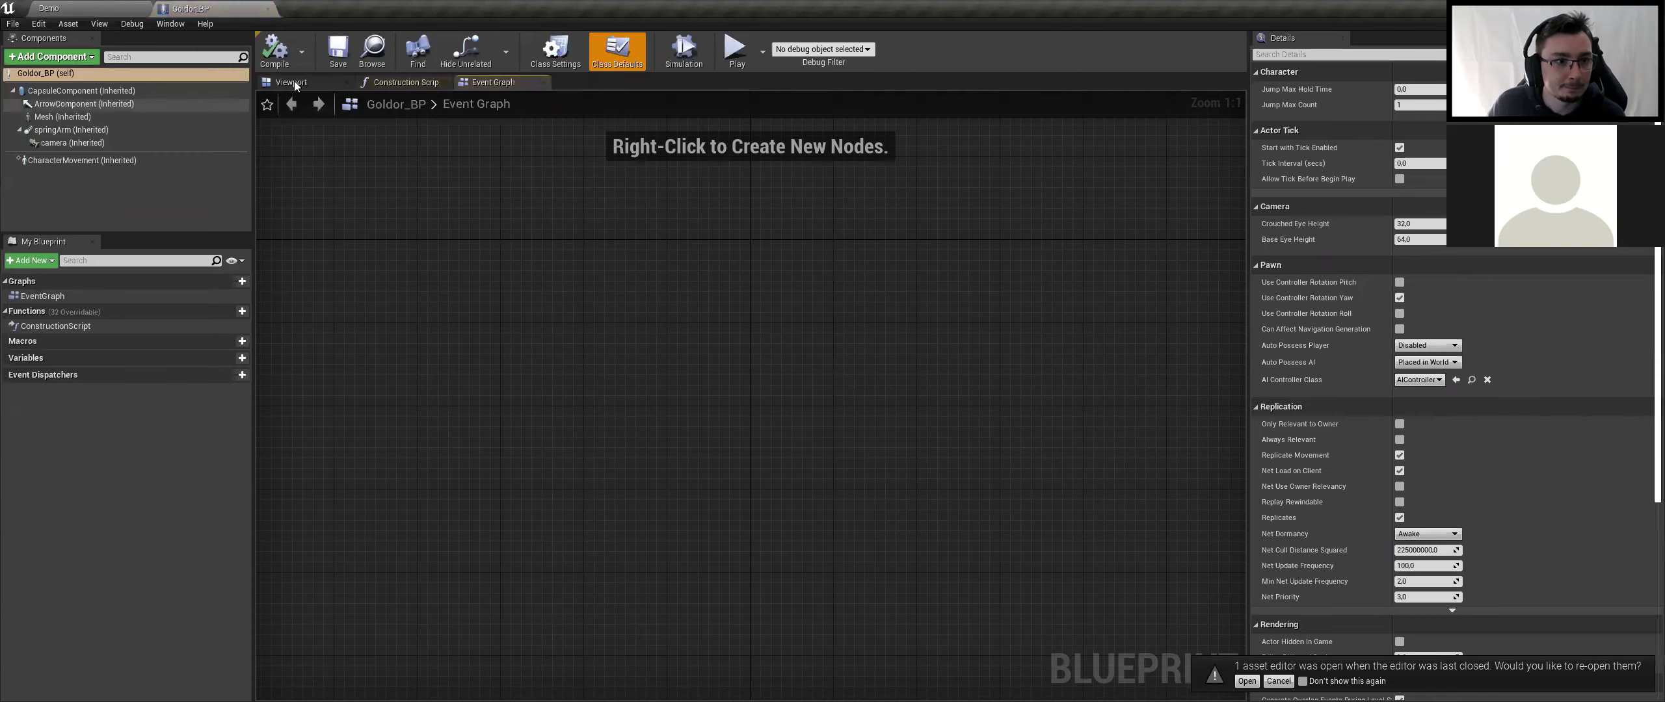
left_click(391, 406)
scroll(403, 423, "down", 5)
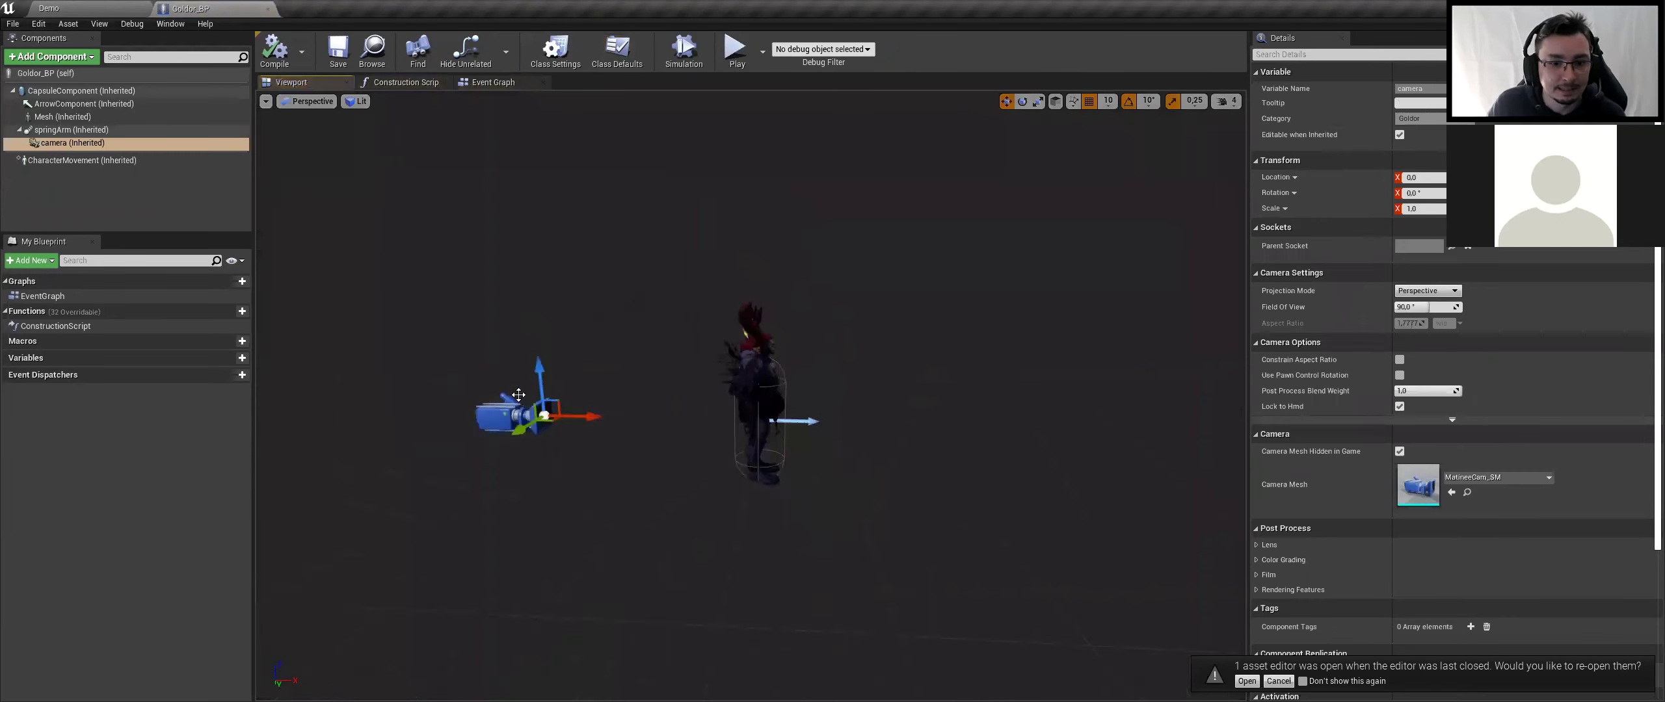
key("ctrl+z")
left_click(68, 129)
left_click(477, 423)
mouse_move(533, 431)
left_mouse_down()
mouse_move(442, 432)
mouse_move(416, 329)
mouse_move(504, 354)
left_mouse_up()
Raise the camera above the character, compile Goldor_BP and playtest in the Demo level
key("e")
key("w")
left_click_drag(423, 306, 366, 204)
left_click(274, 49)
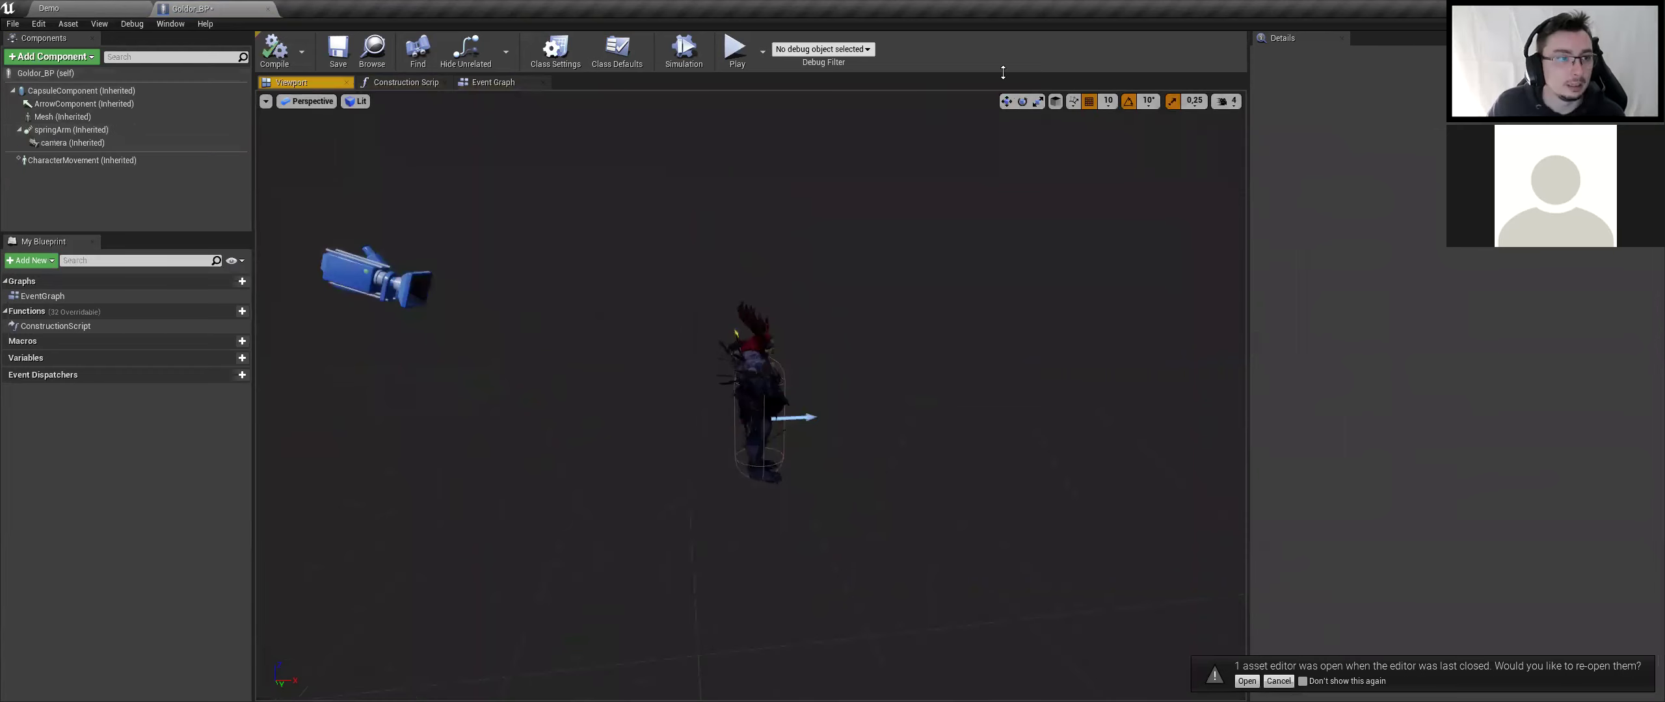
left_click(48, 8)
left_click(873, 52)
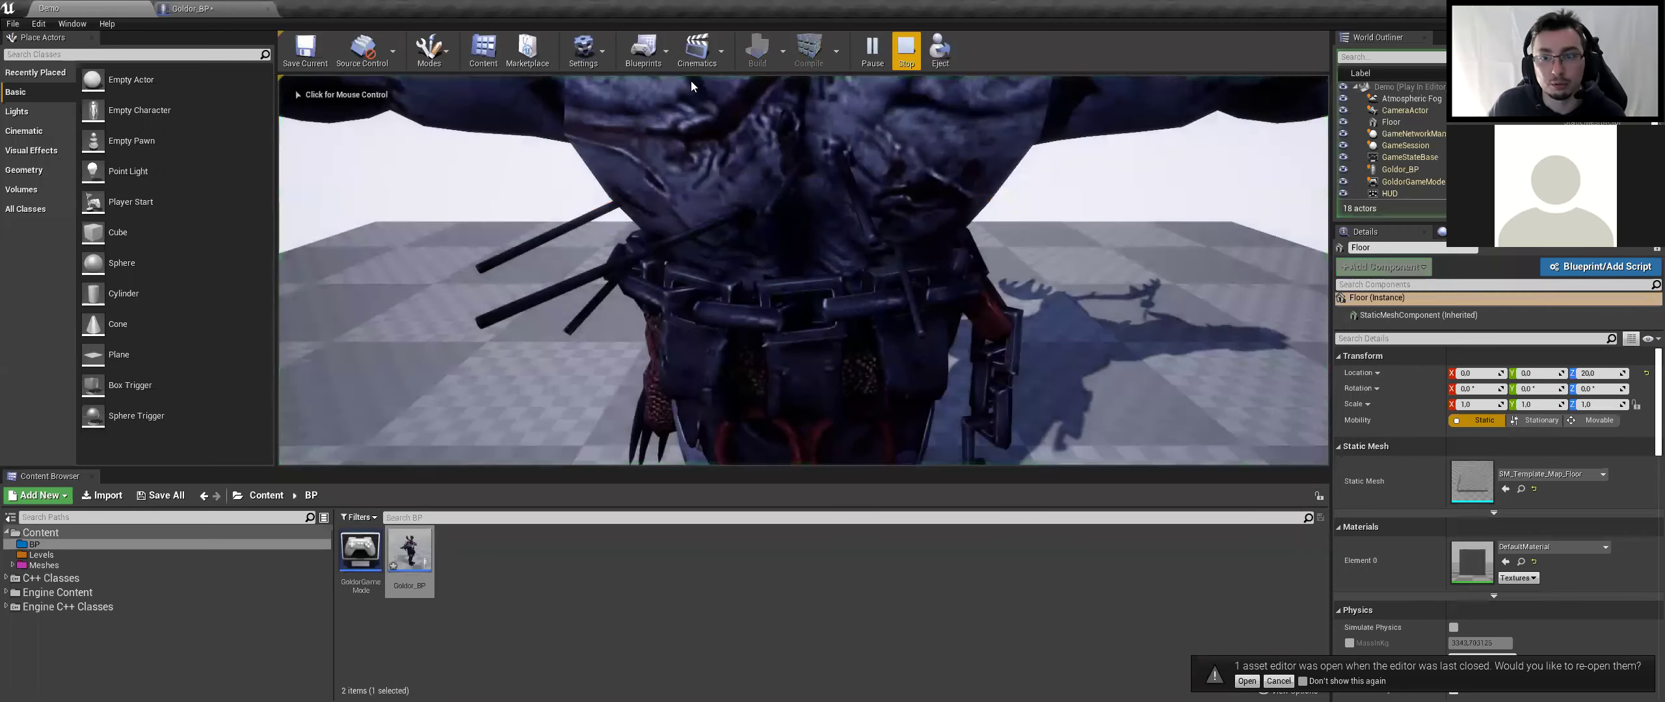
key("Escape")
Shift the camera further up and left of the character and playtest again
left_click(382, 296)
left_click_drag(381, 296, 280, 240)
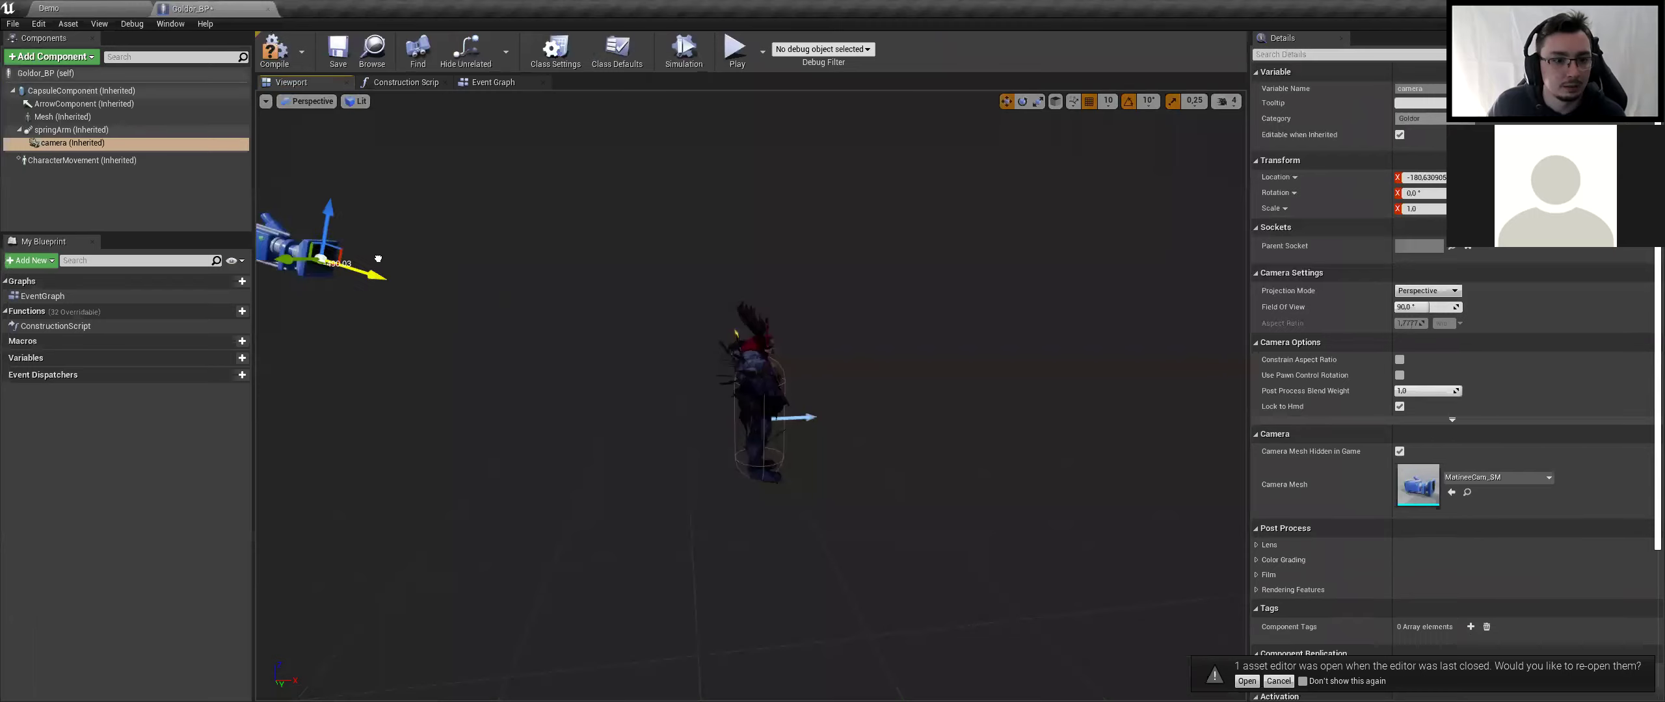
key("Escape")
left_click(49, 8)
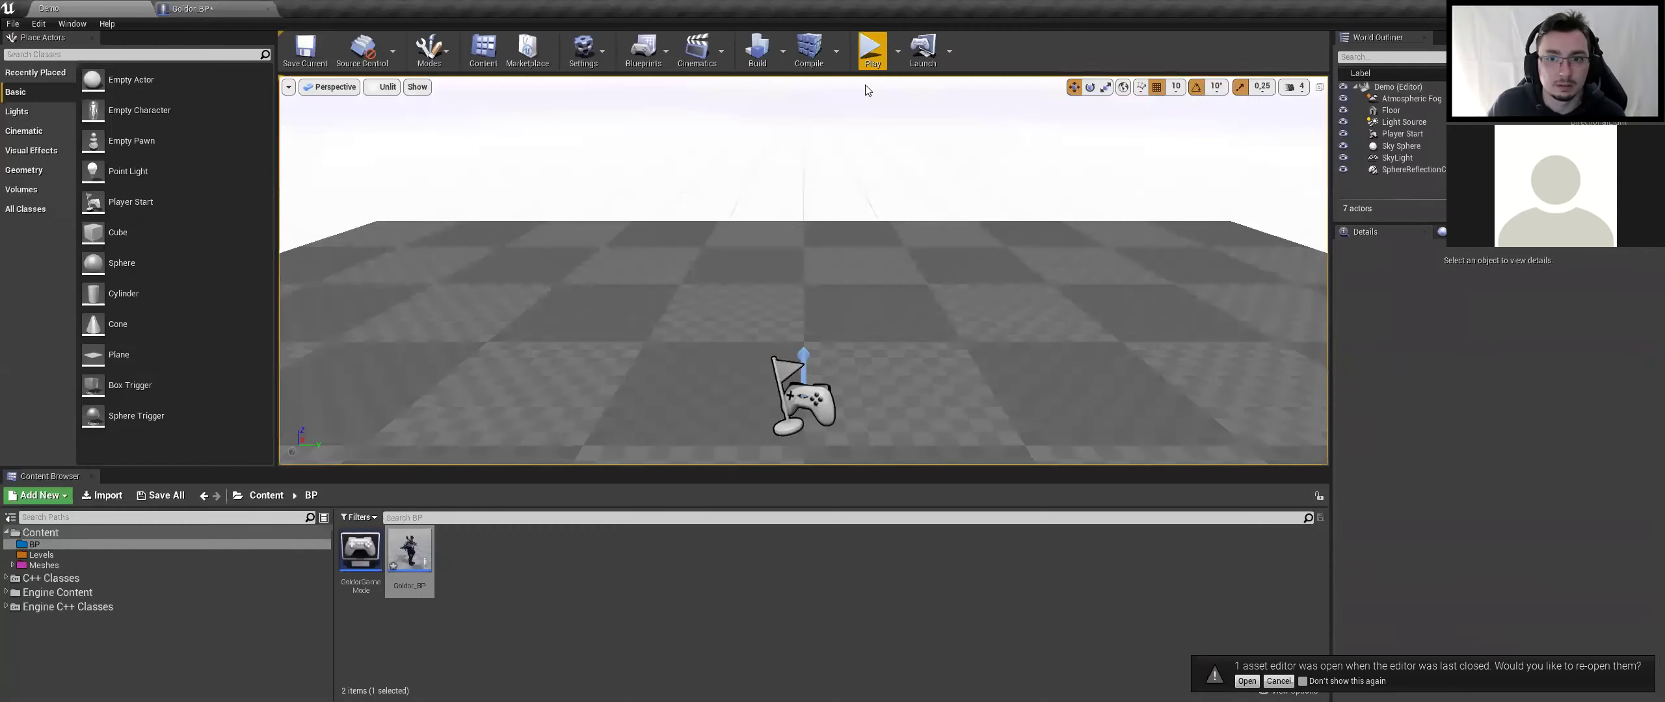
left_click(872, 49)
left_click(906, 49)
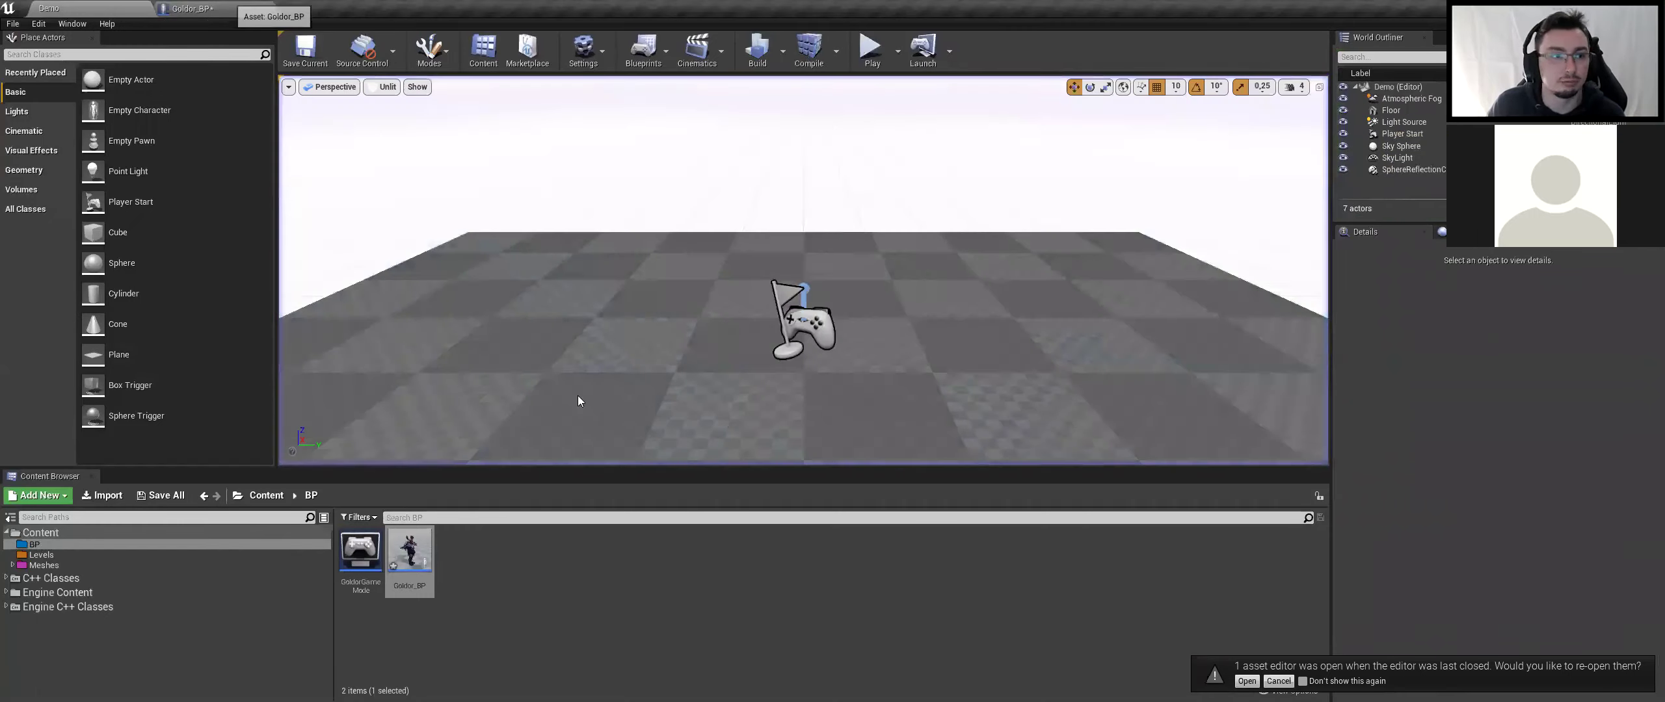
Run one more Demo level playtest, then bring Goldor.cpp in Rider forward
left_click(72, 142)
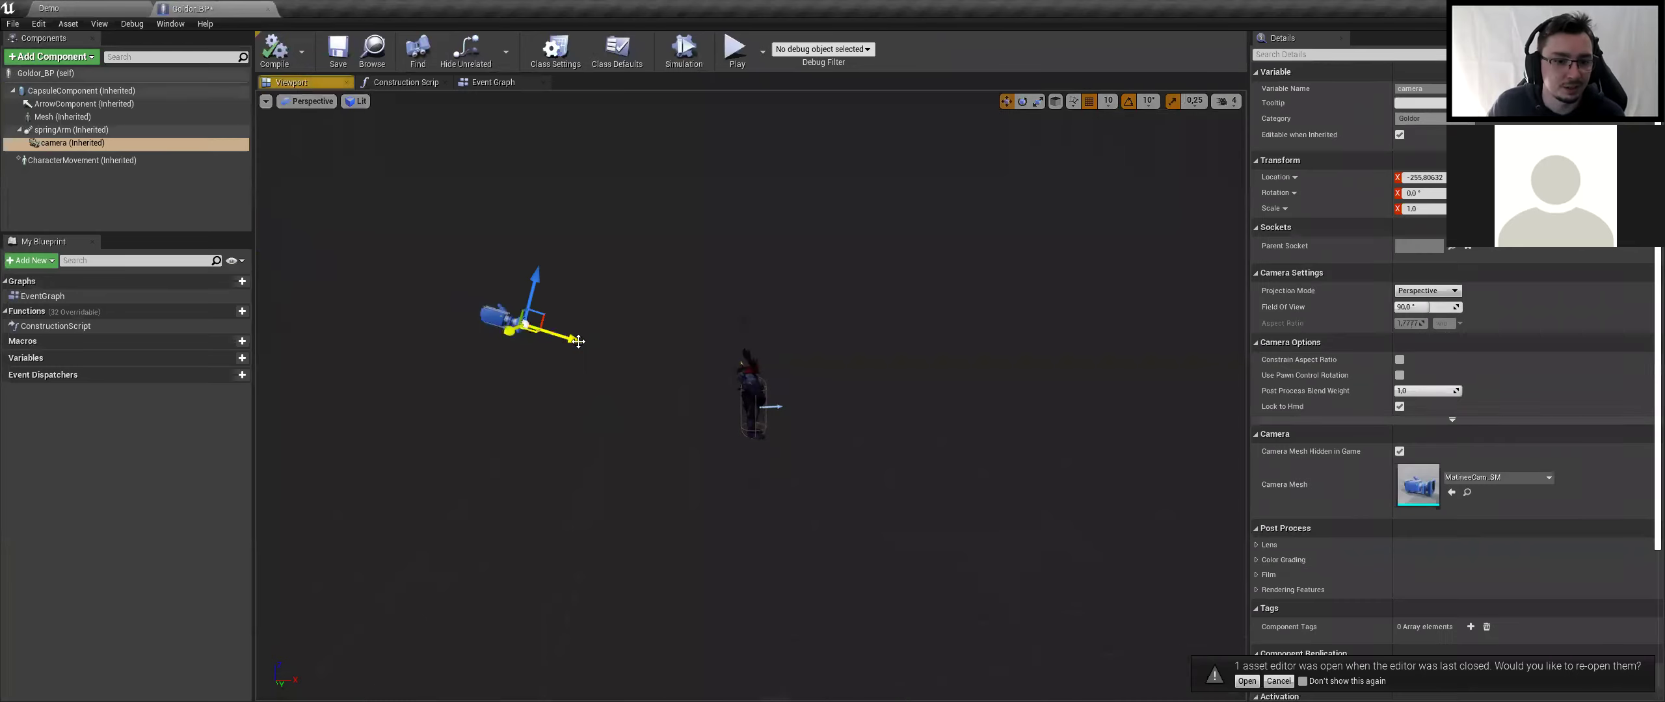
left_click(737, 49)
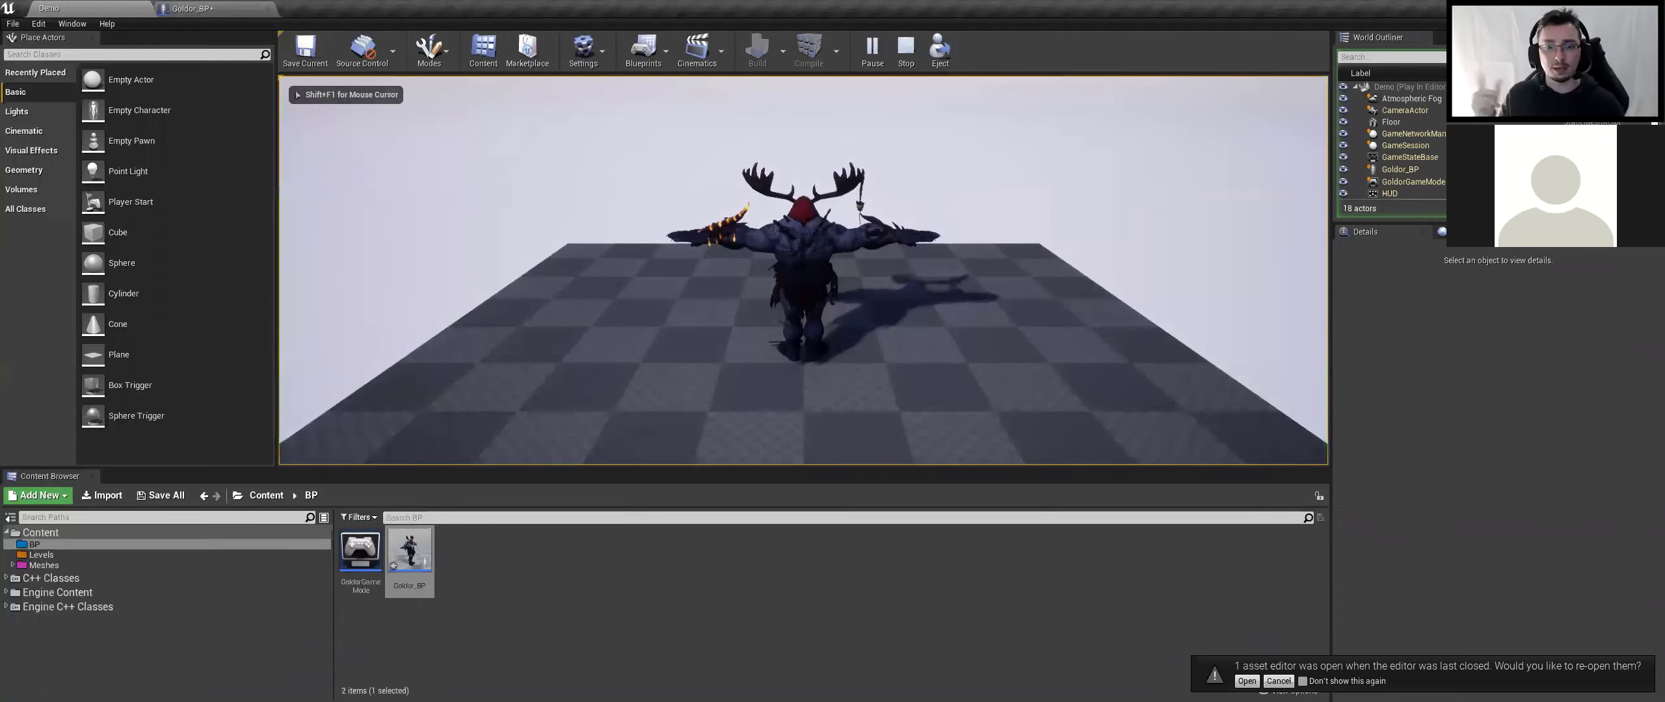
key("shift+F1")
key("Escape")
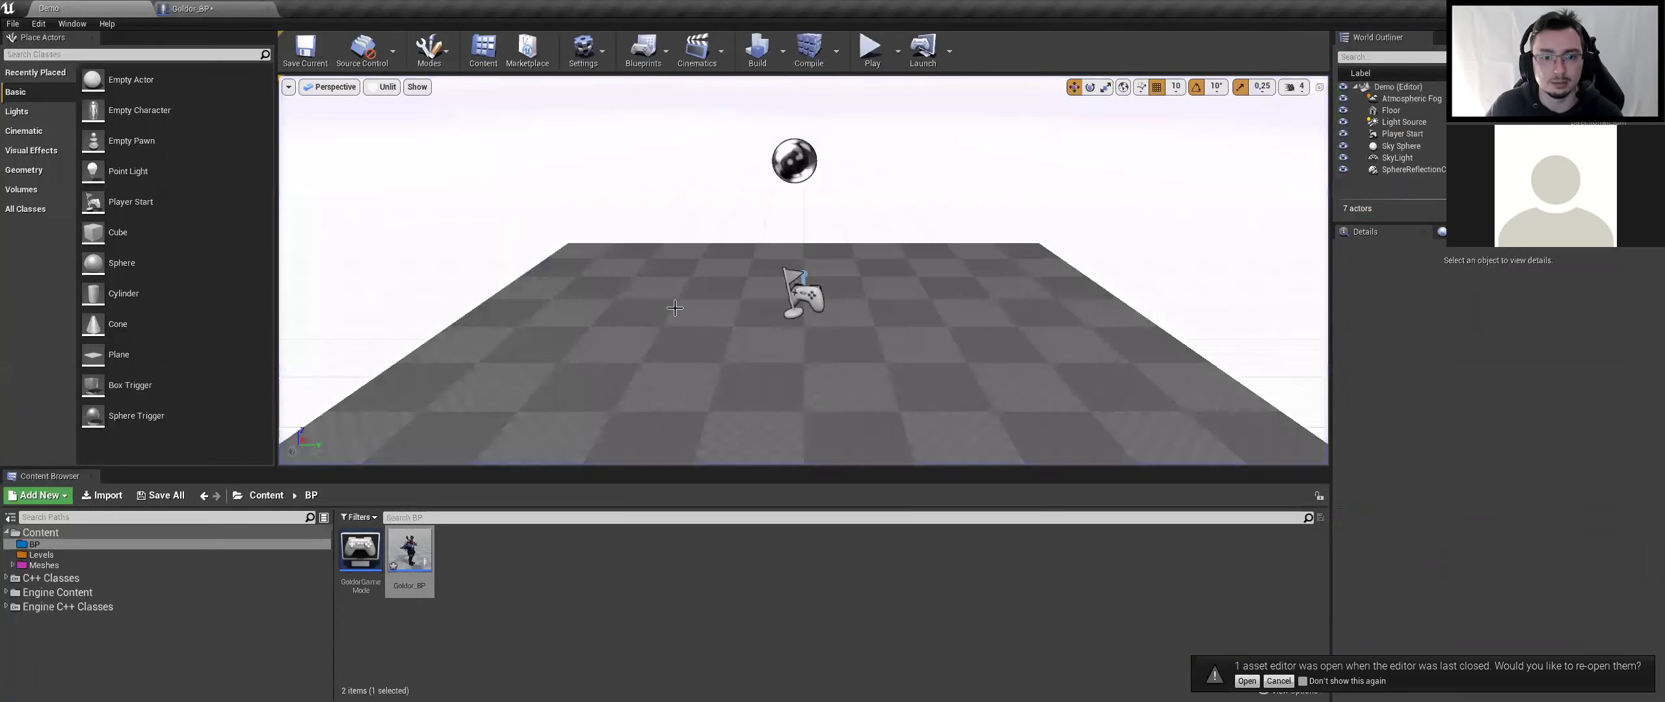
key("alt+Tab")
left_click(760, 325)
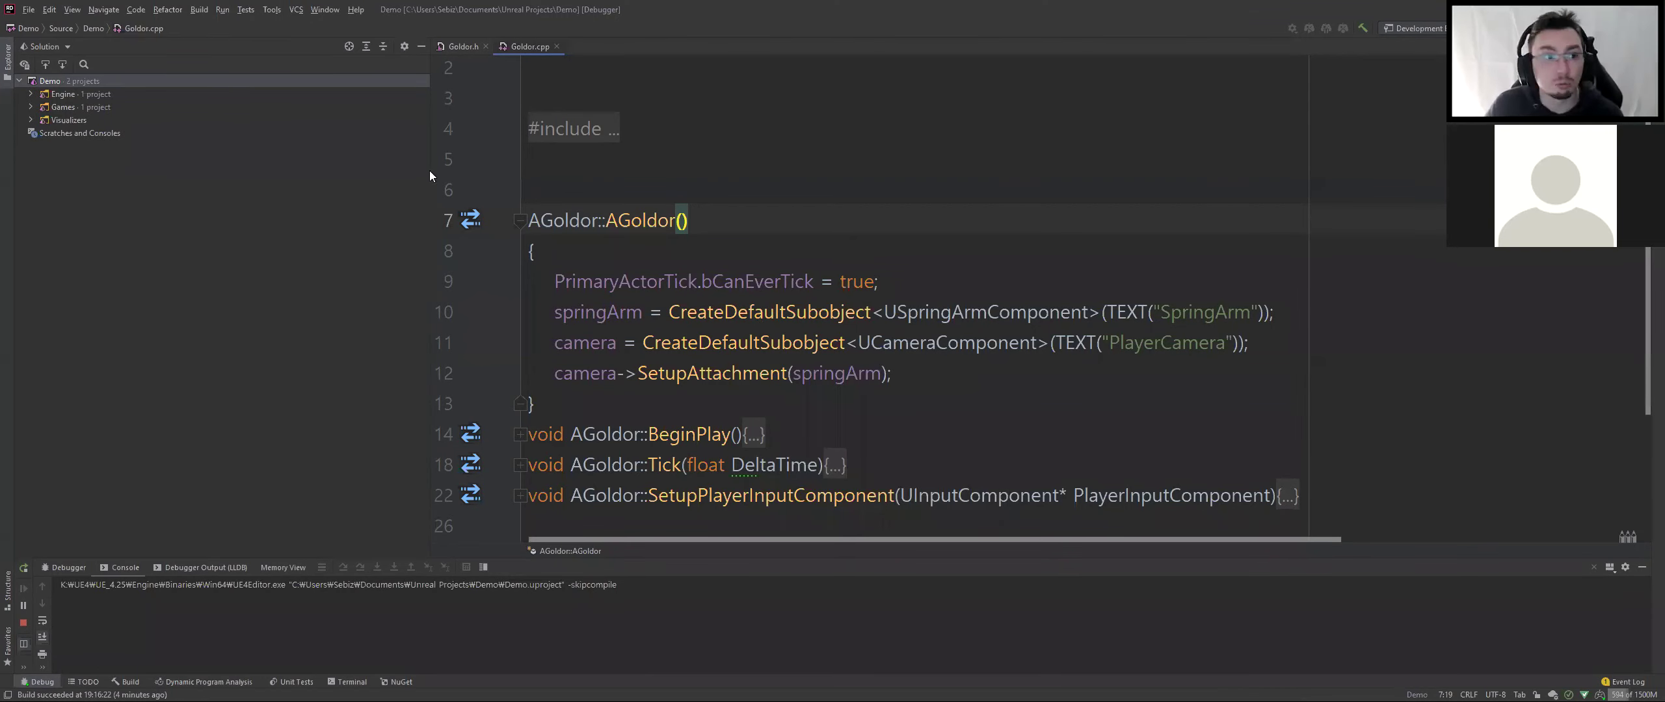
Compile and save the Goldor_BP blueprint
key("alt+Tab")
left_click(279, 66)
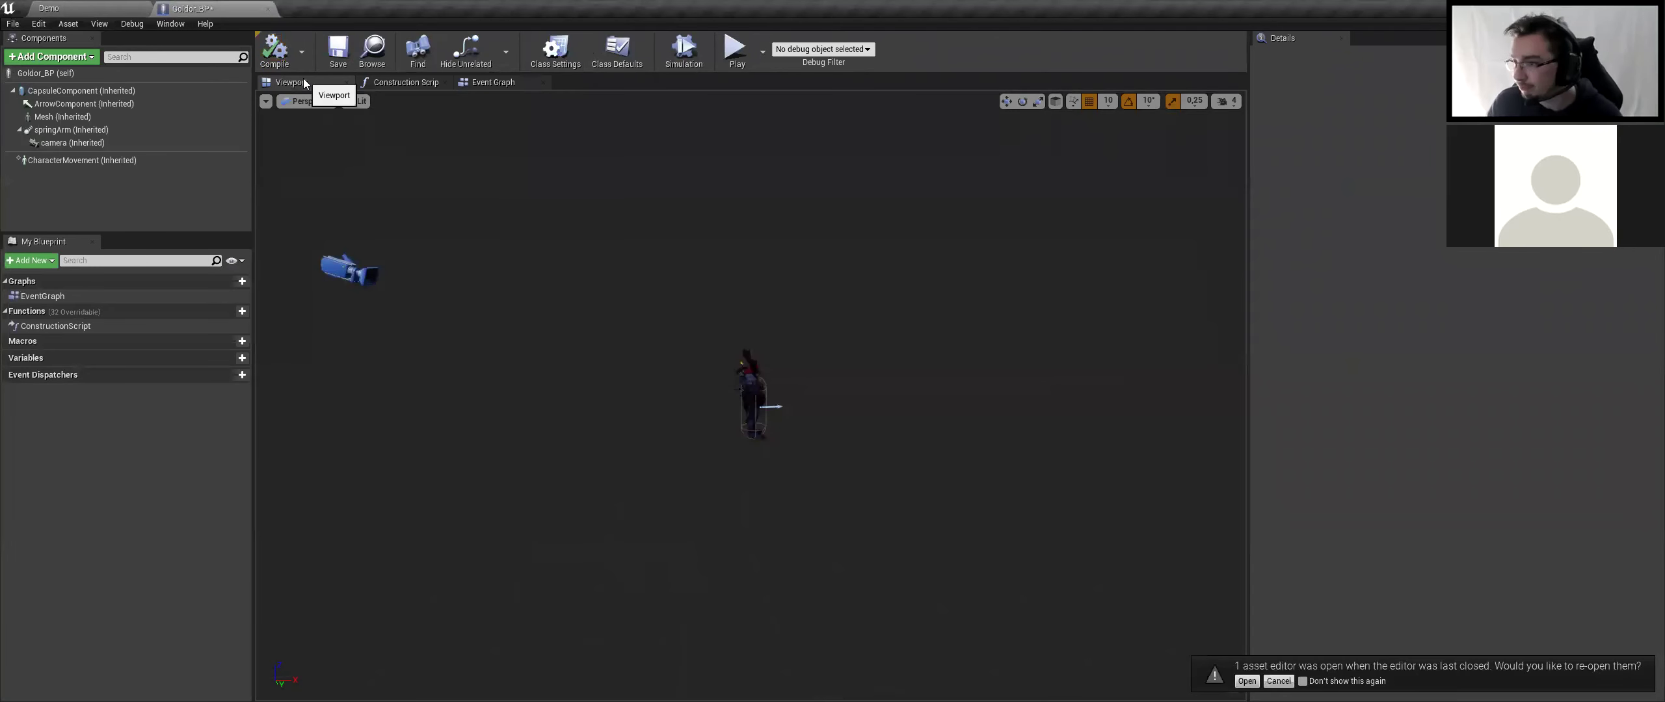
left_click(338, 50)
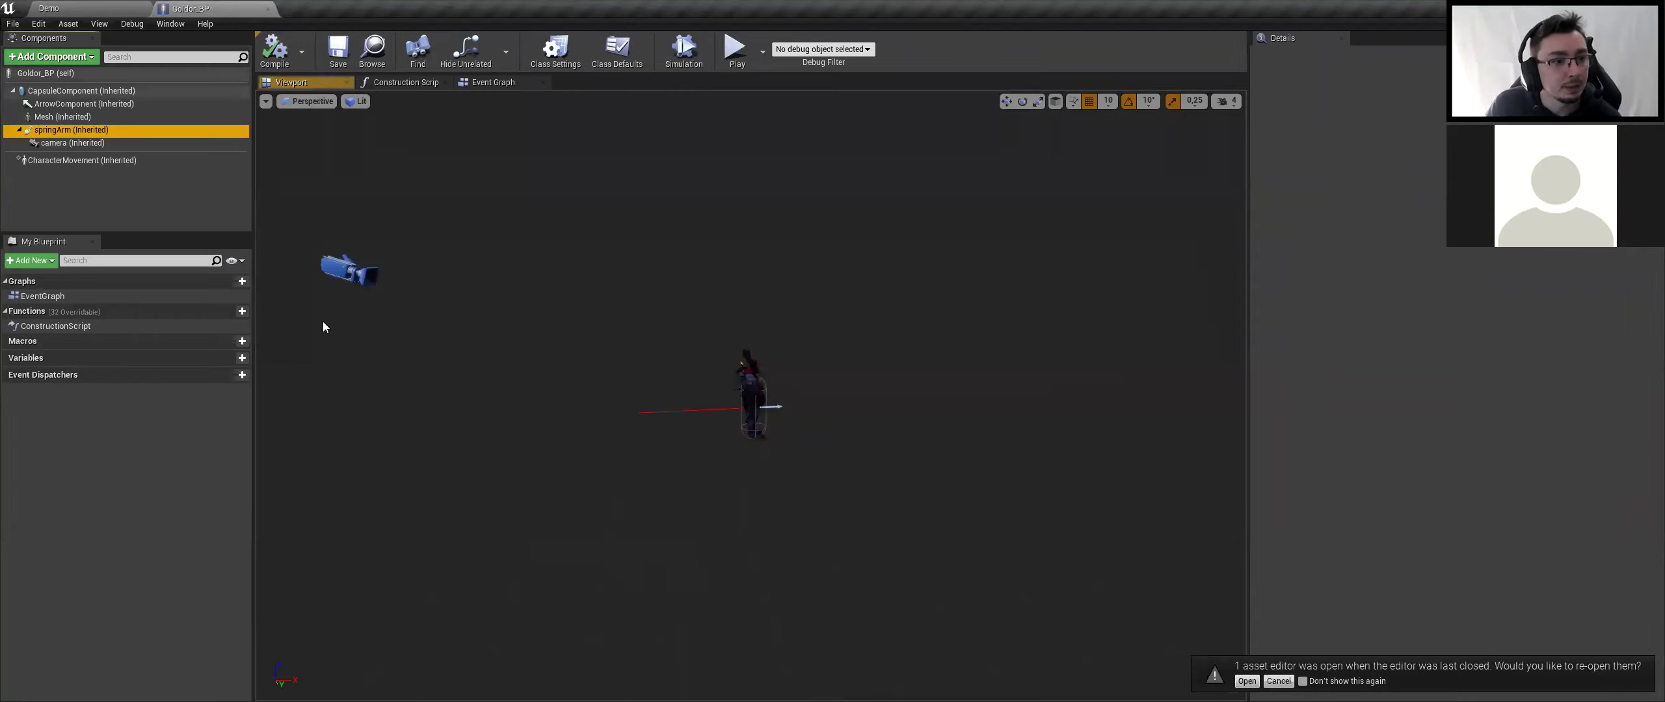
left_click(62, 143)
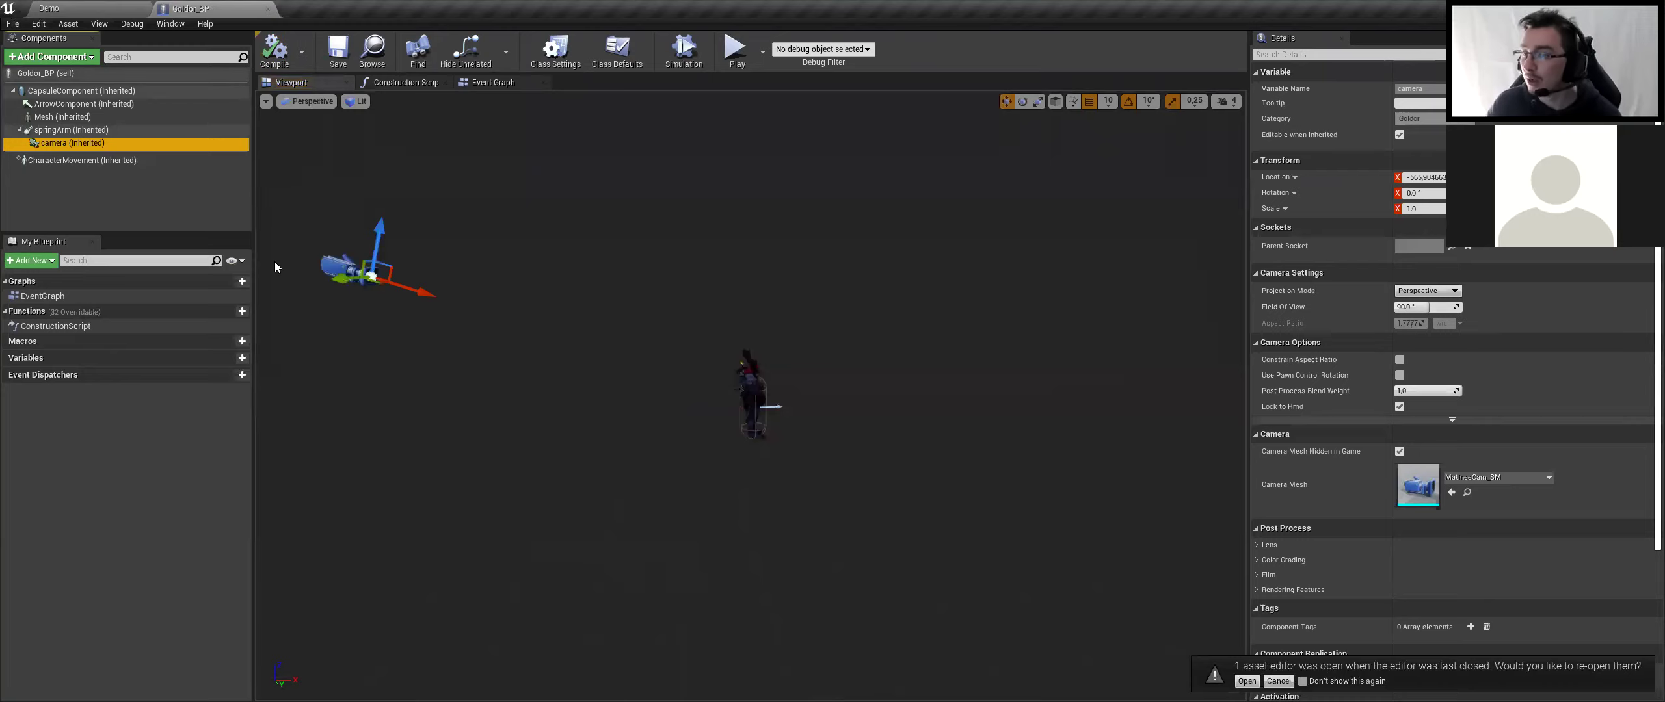
left_click(91, 8)
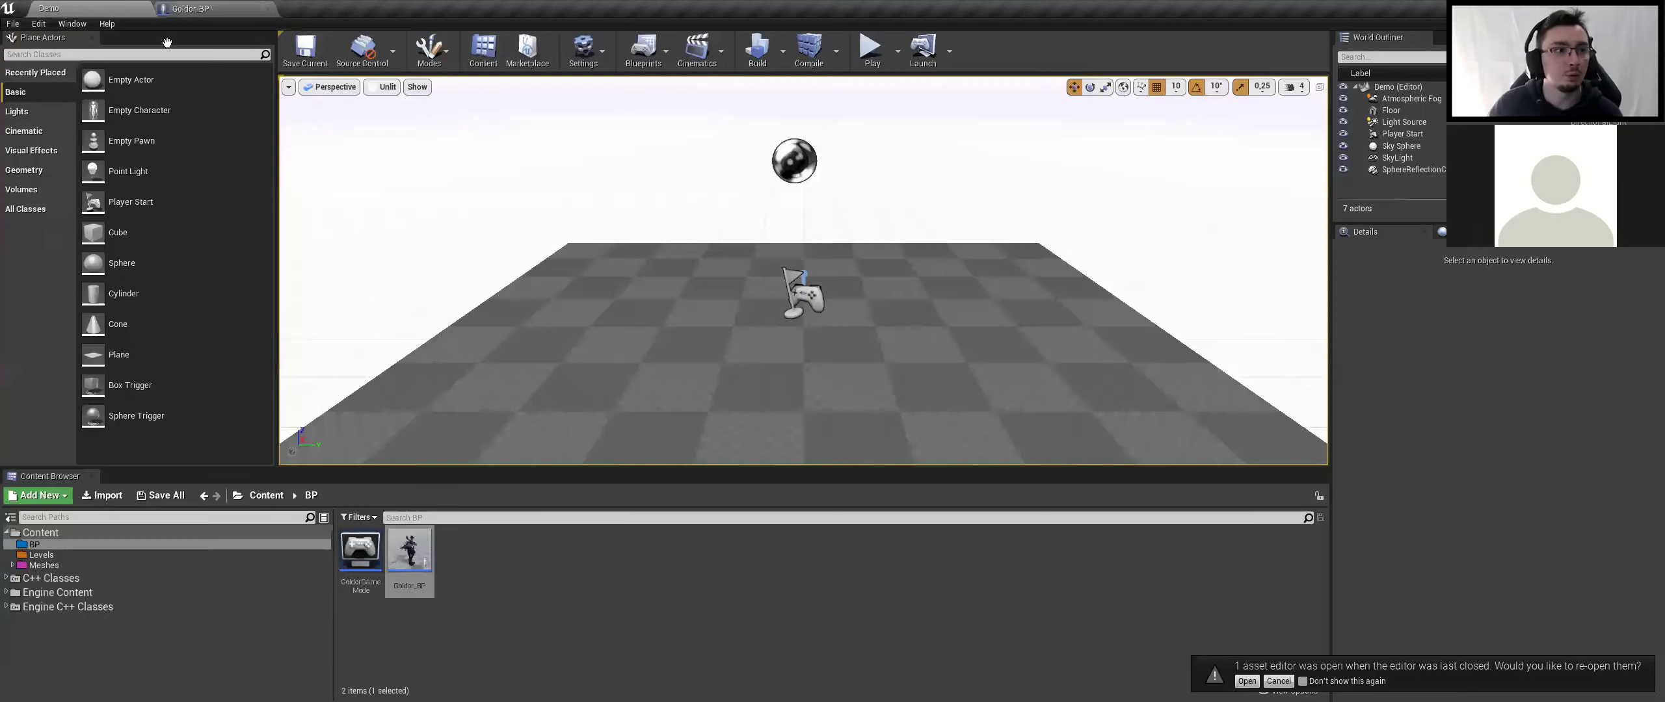
Frame the Demo level view on the Floor and fold the AGoldor constructor in Goldor.cpp
key("alt+Tab")
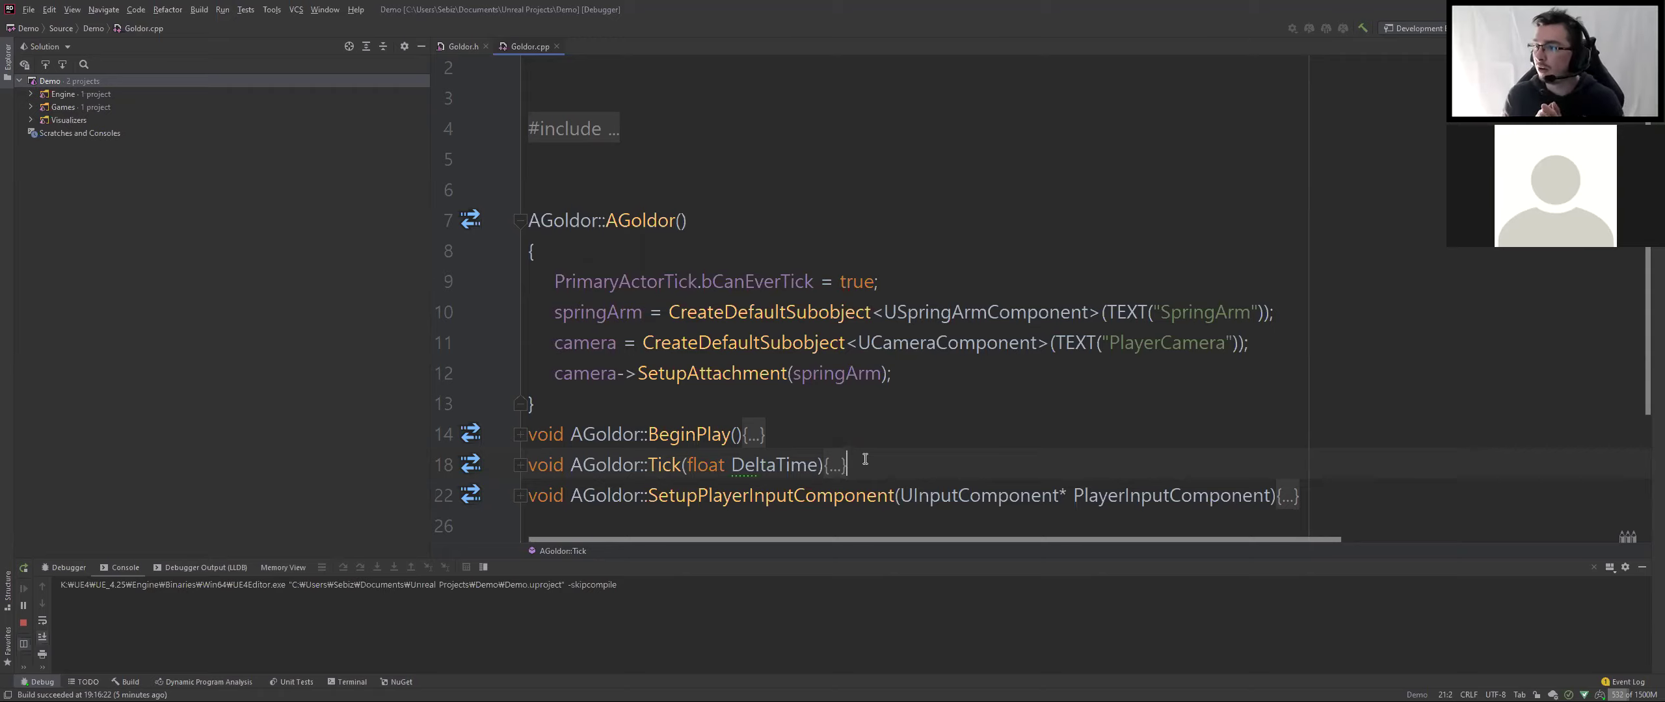
left_click(826, 390)
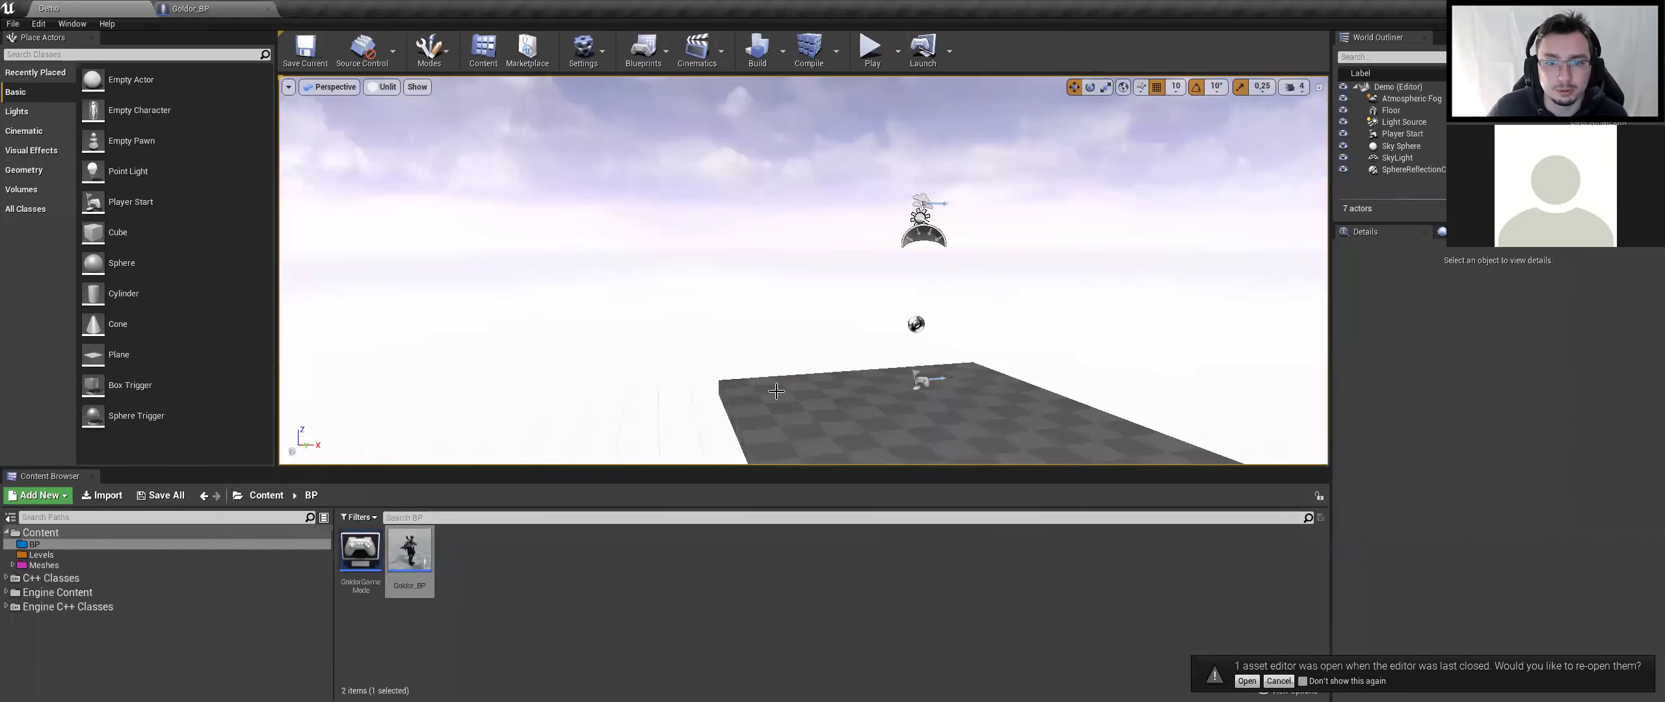
left_click(776, 391)
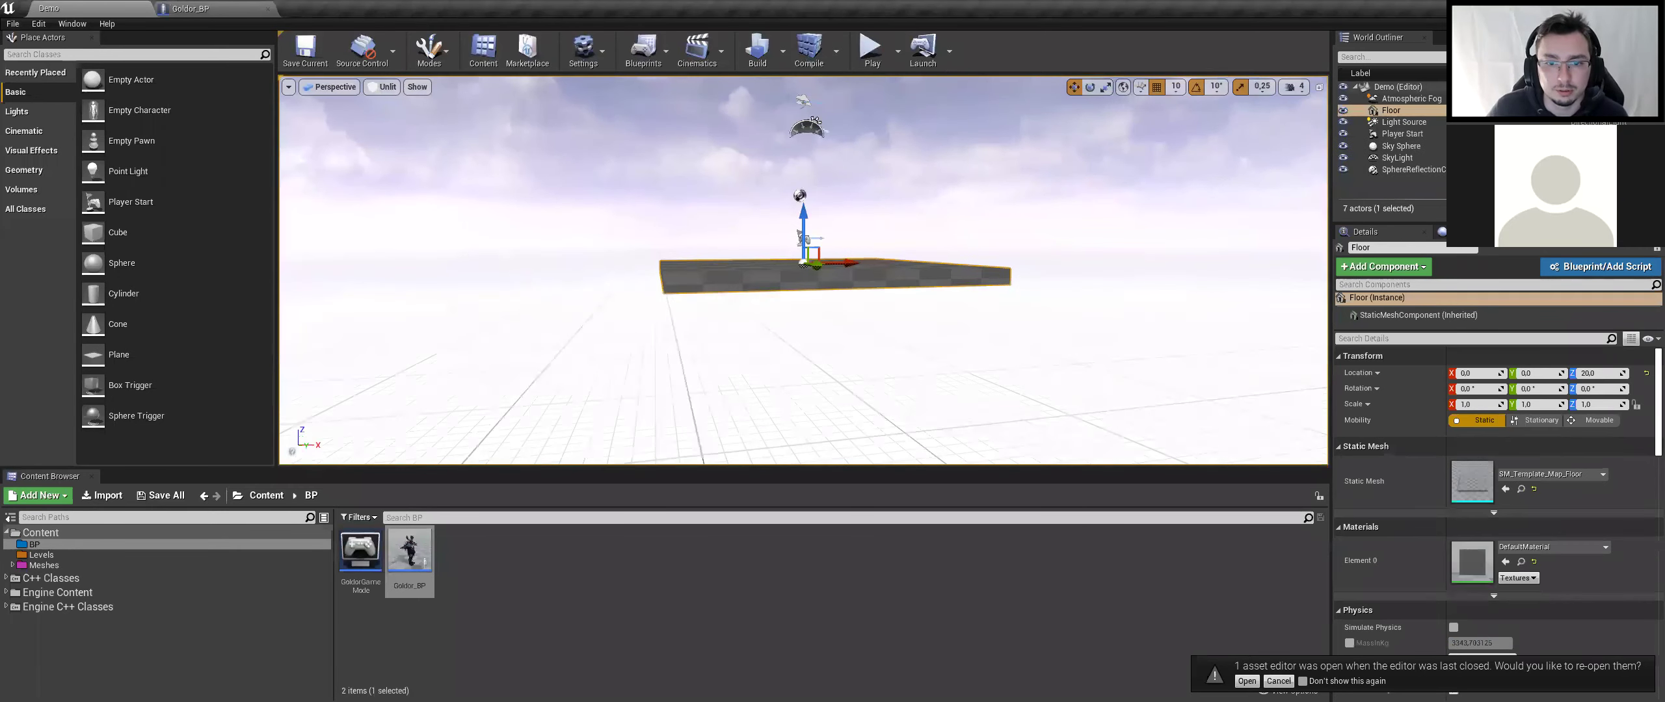
key("f")
right_click_drag(913, 246, 918, 220)
key("alt+Tab")
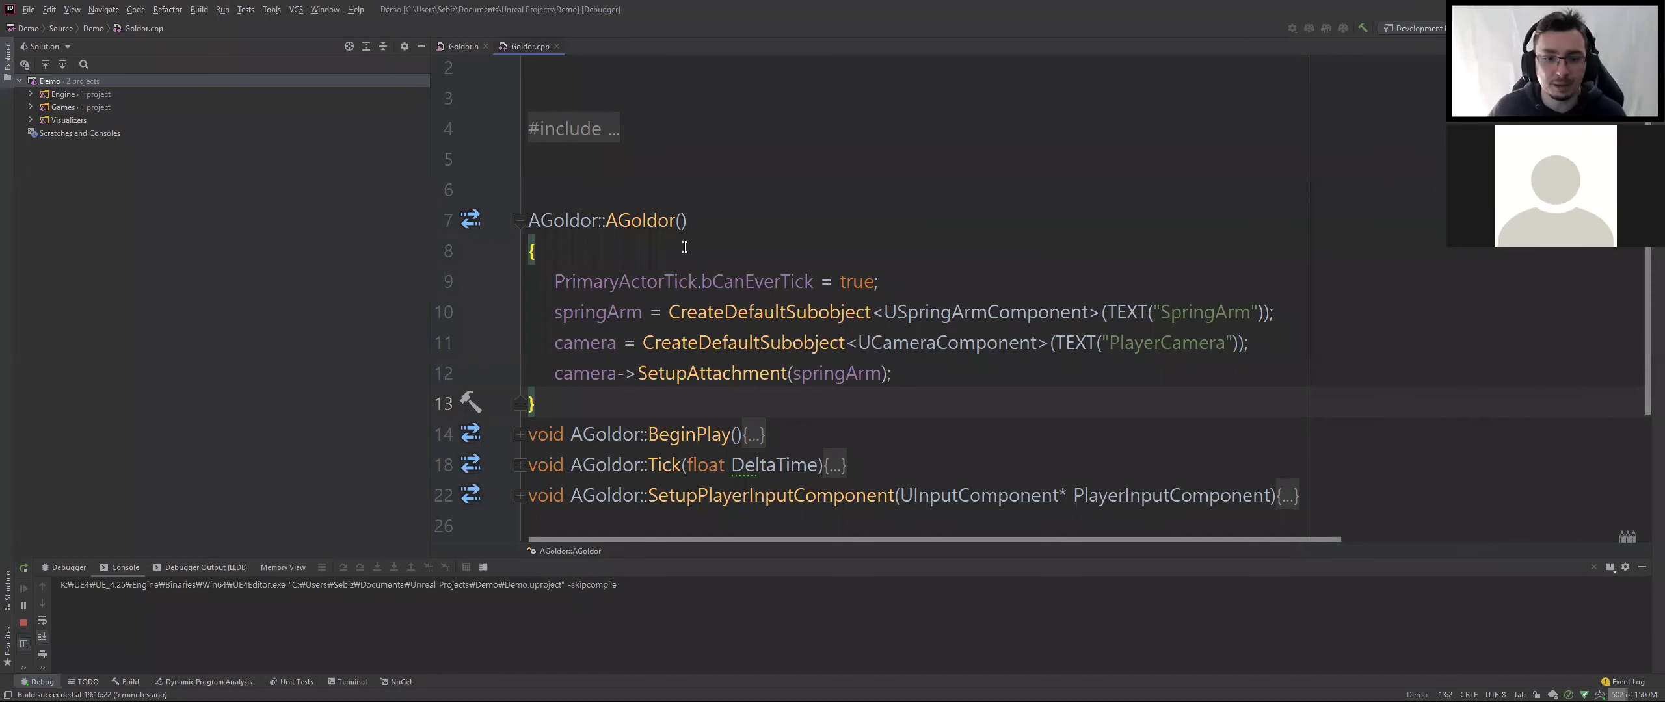
left_click(520, 221)
left_click(601, 432)
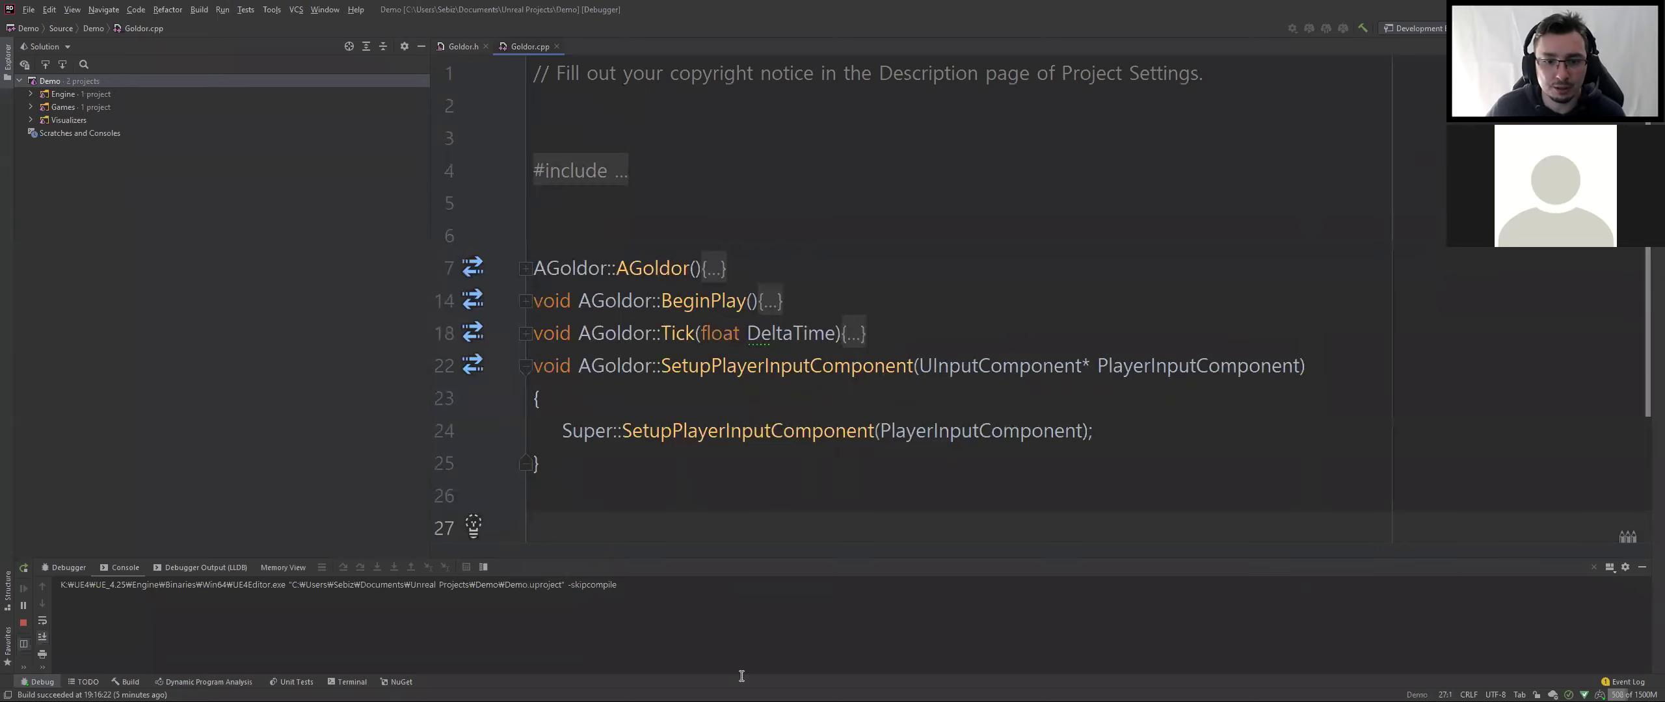
Scroll to the Engine section of Project Settings and open the Input page
left_click(661, 365)
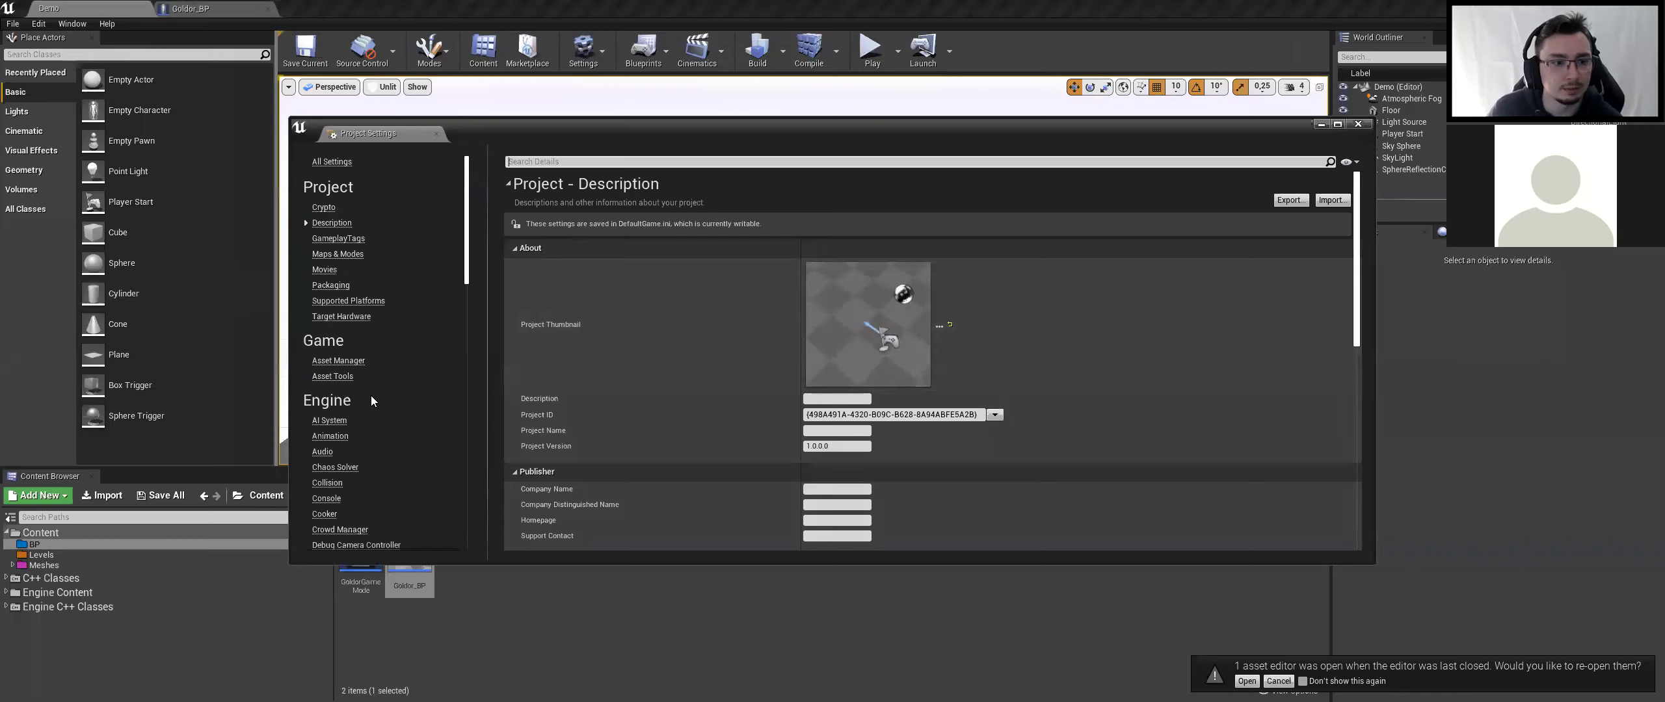
scroll(348, 448, "down", 3)
left_click(321, 544)
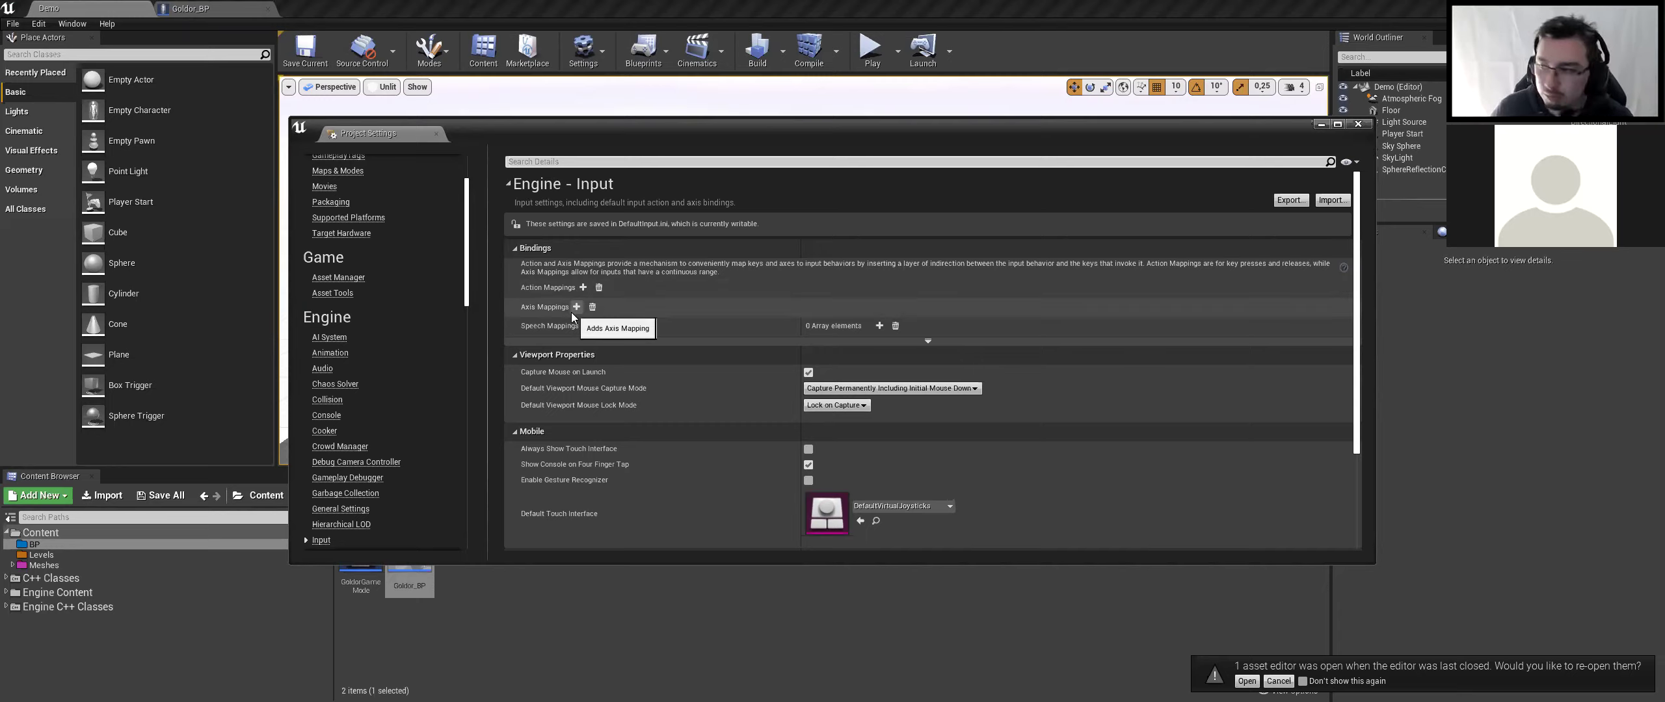
Add a MoveFoward axis mapping and bind the Z key to it
left_click(572, 311)
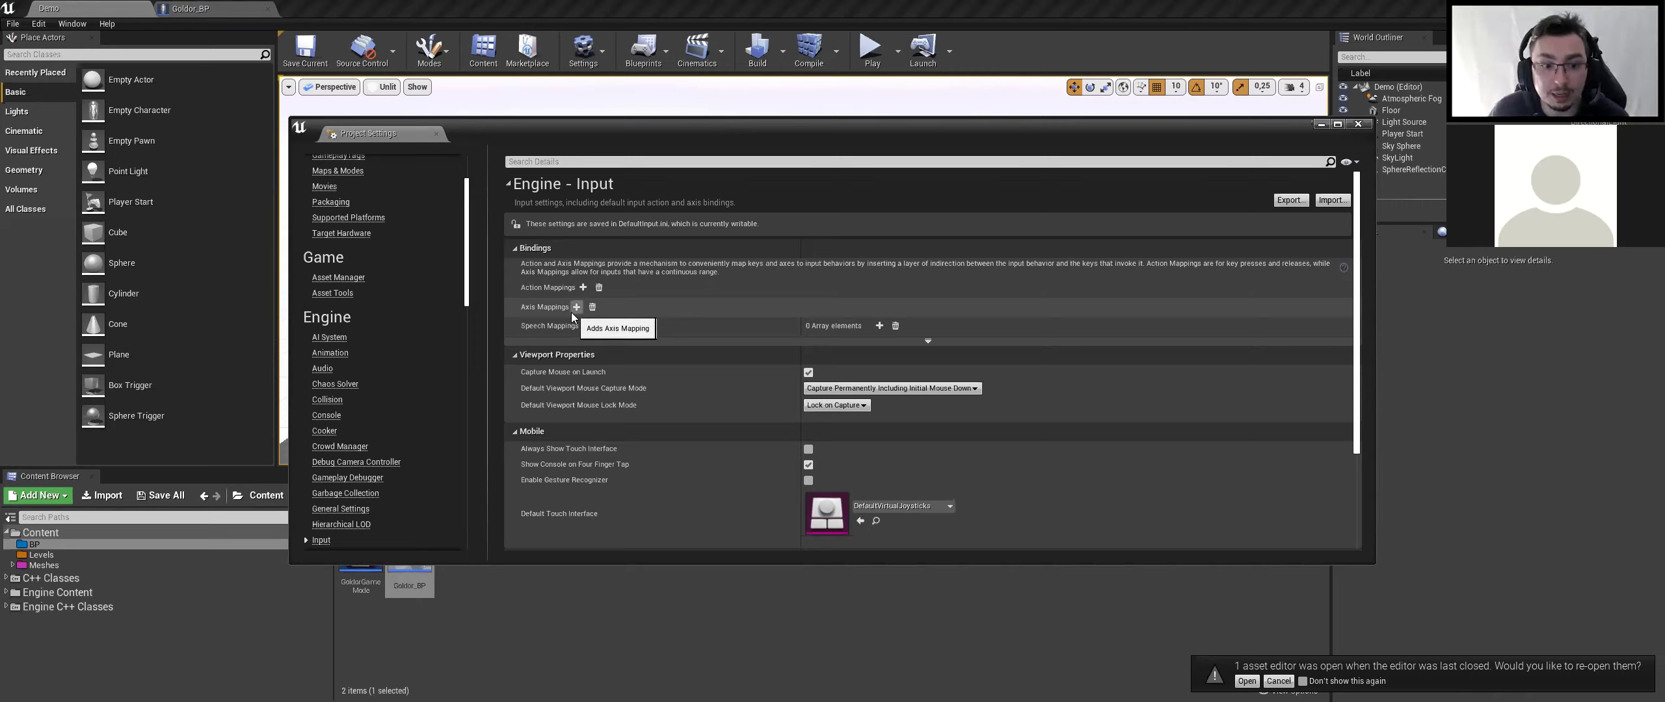
left_click(515, 306)
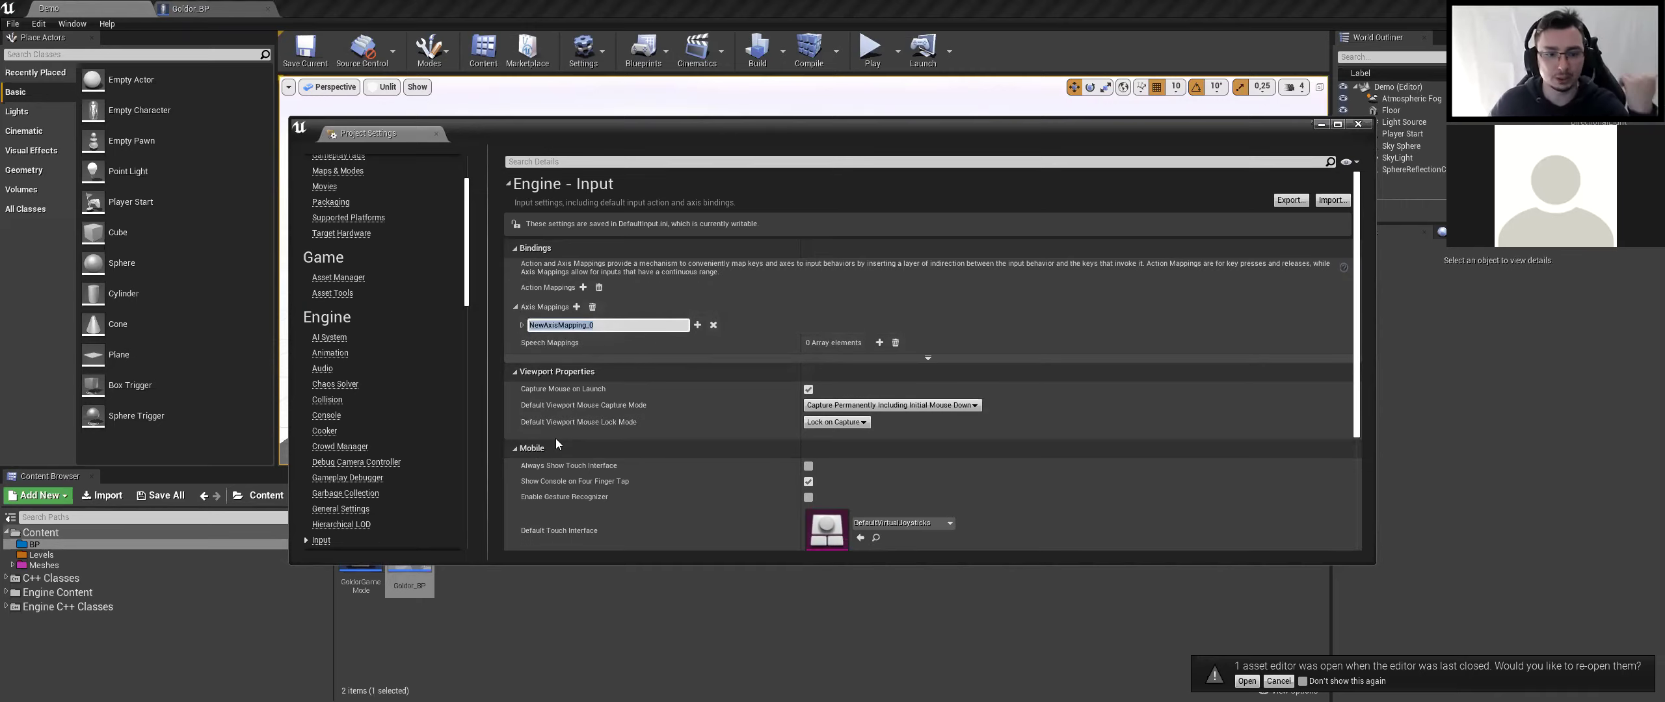
type("MoveFoward")
key("Return")
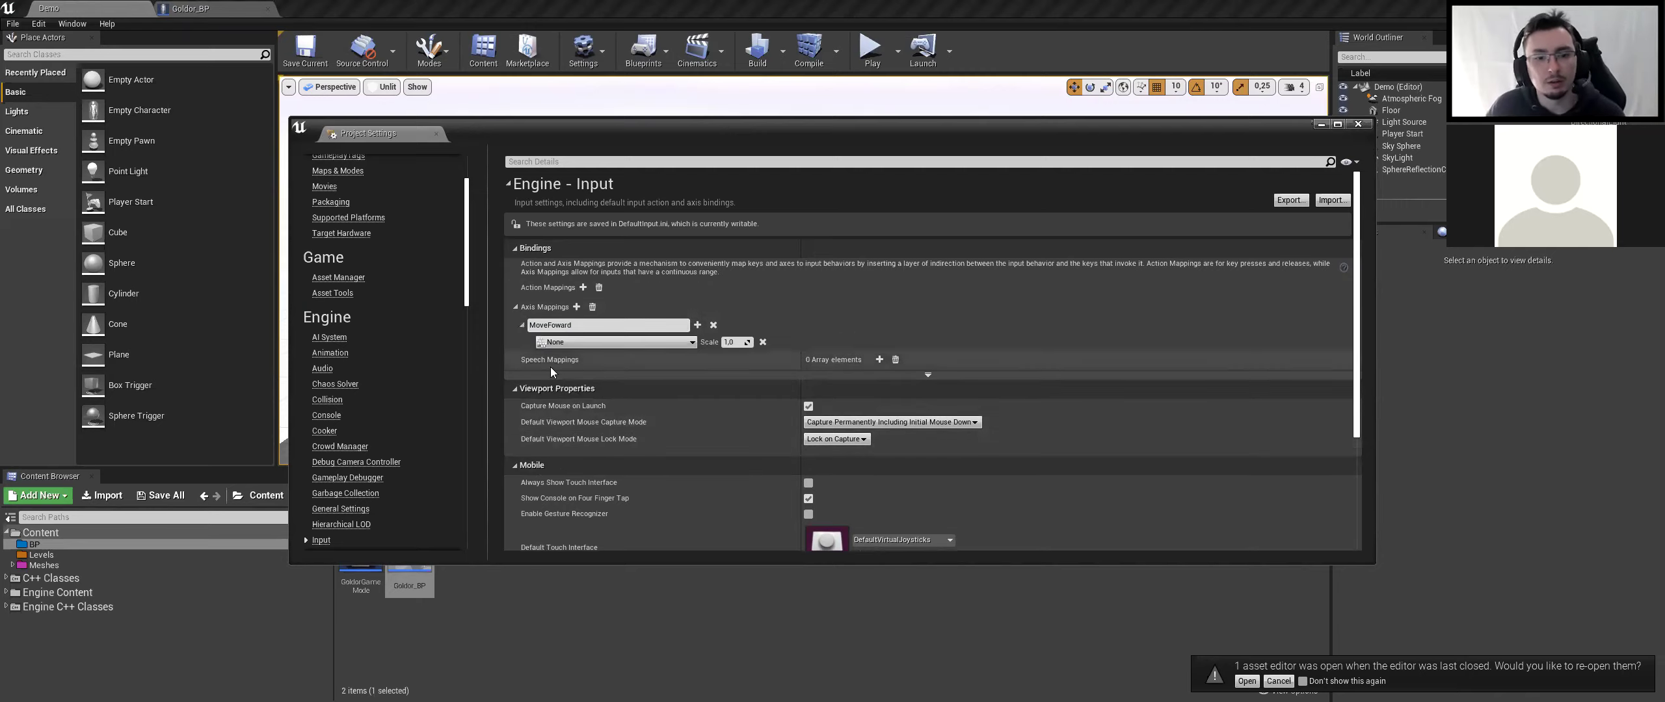
left_click(697, 325)
left_click(547, 360)
type("Z")
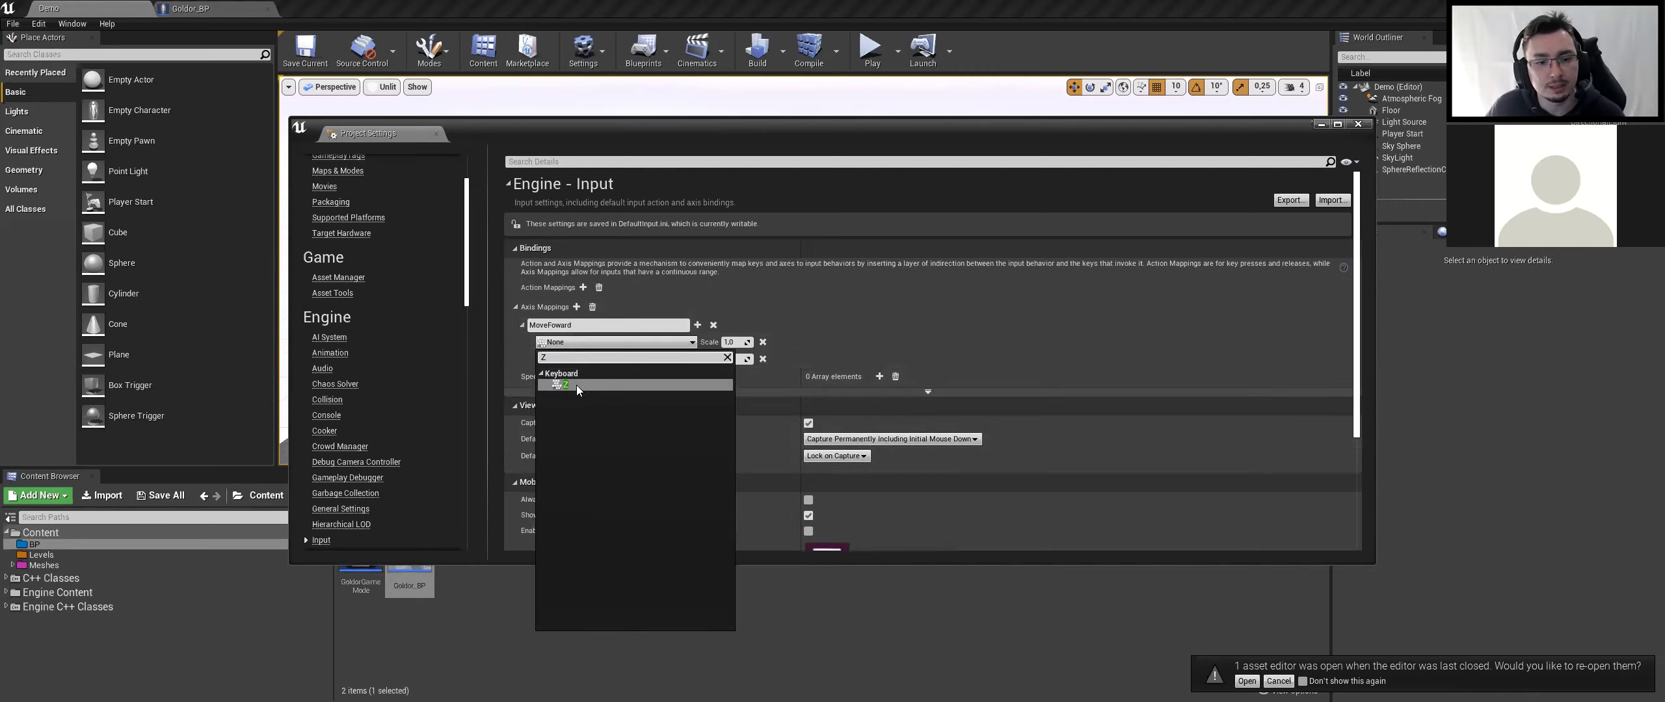
left_click(576, 385)
Bind S to MoveFoward with a scale of -1,0
left_click(594, 361)
type("S")
left_click_drag(727, 411, 731, 624)
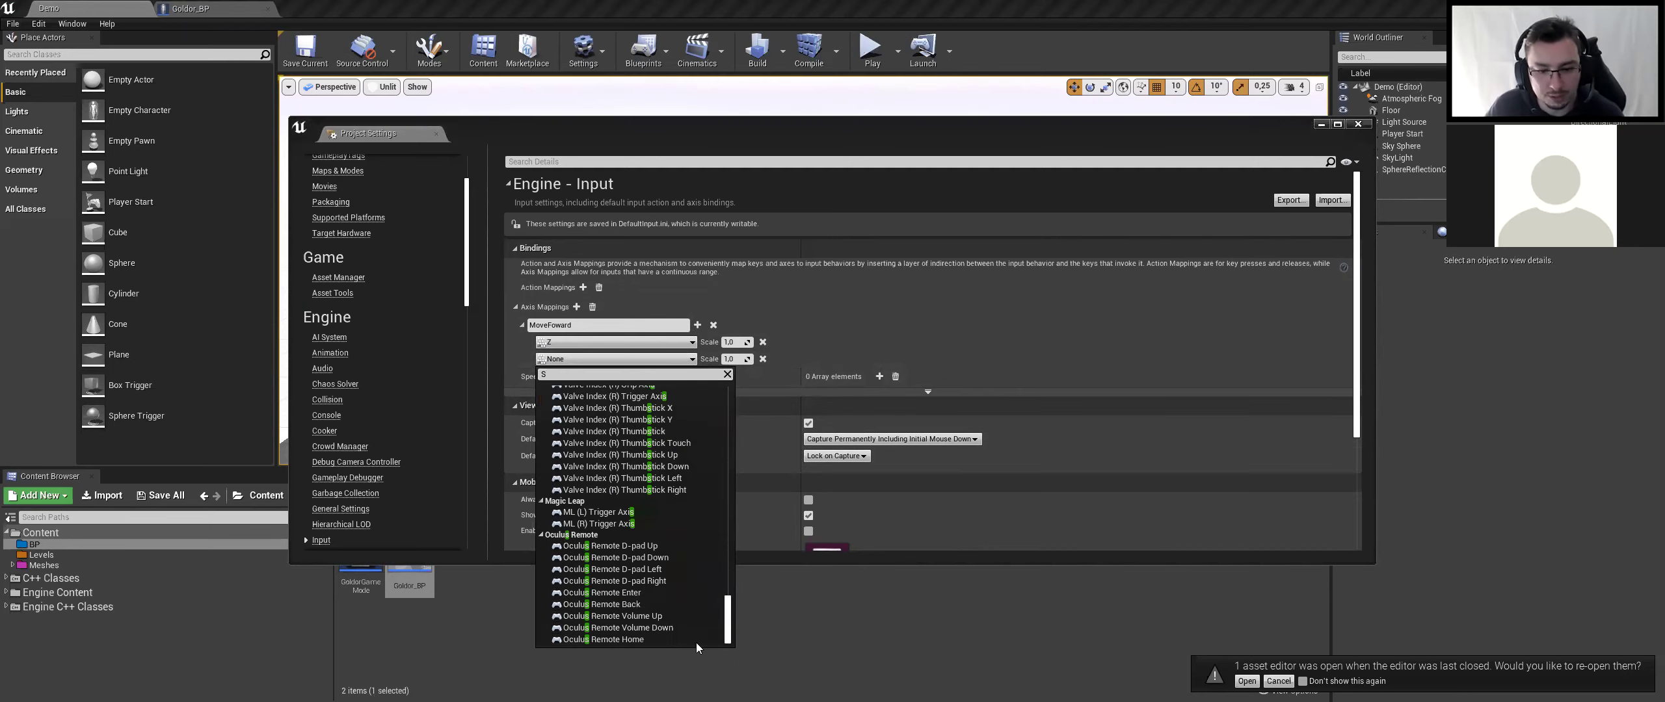
scroll(584, 536, "up", 10)
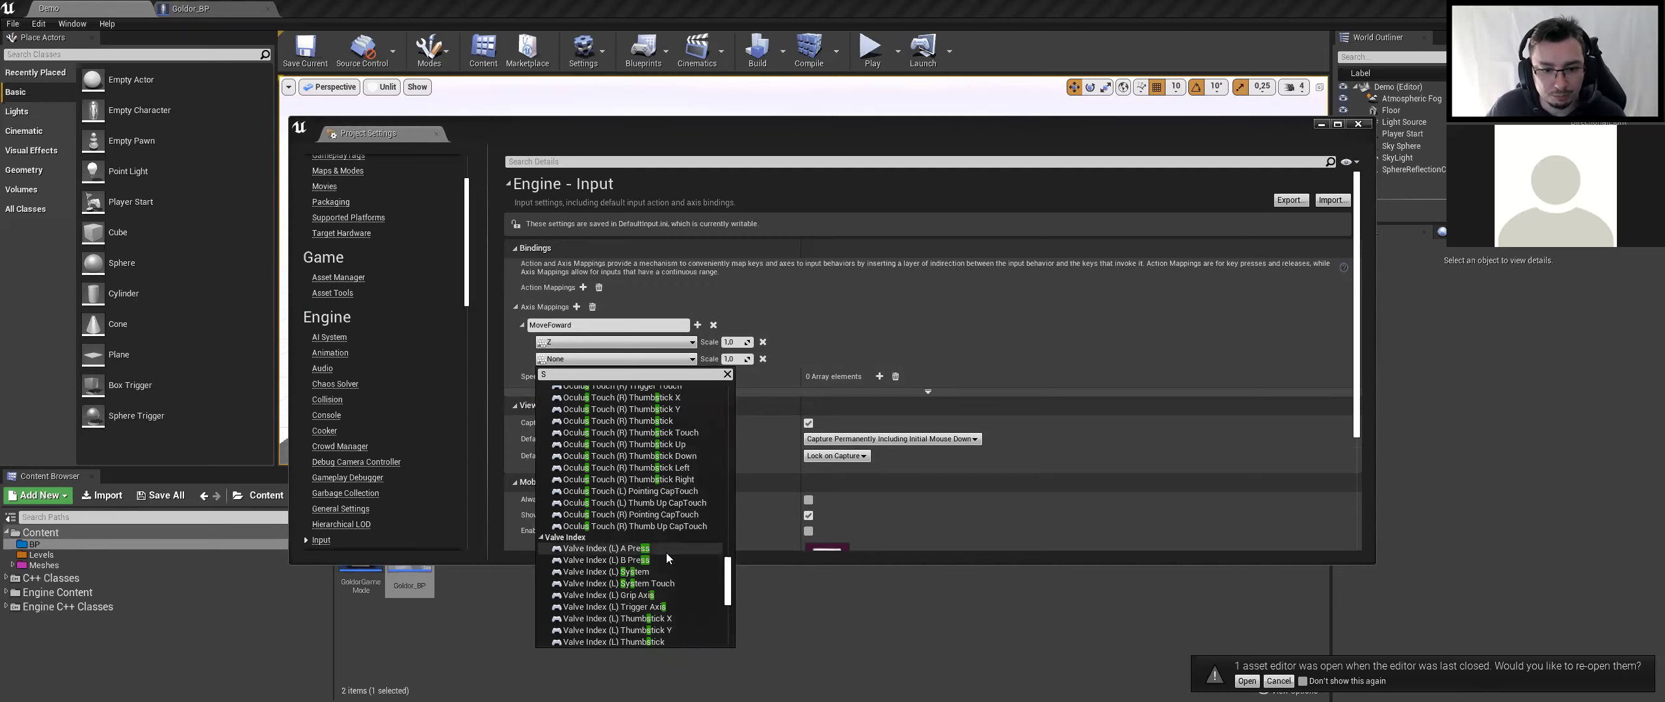
left_click_drag(729, 573, 697, 437)
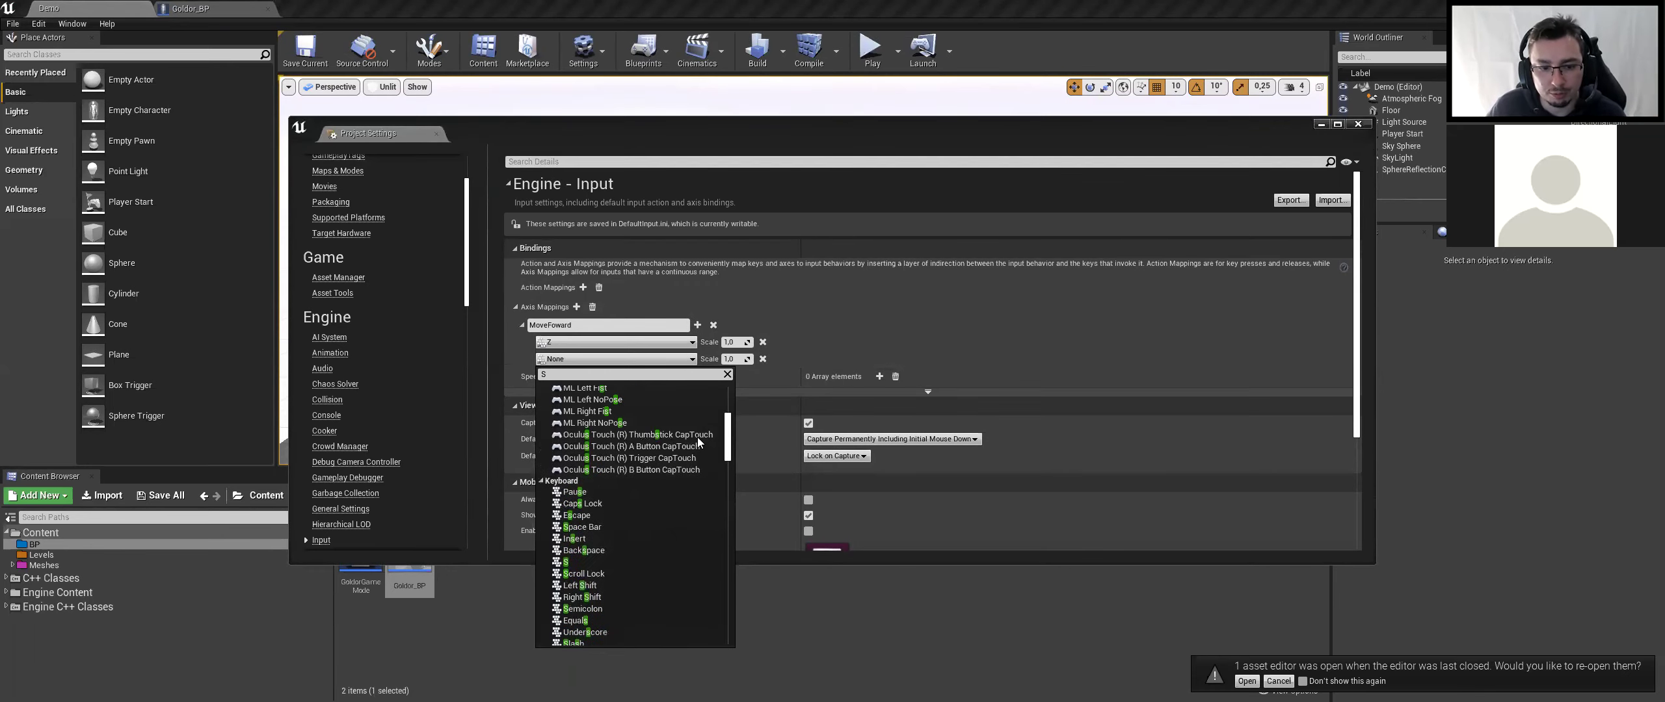
left_click(585, 562)
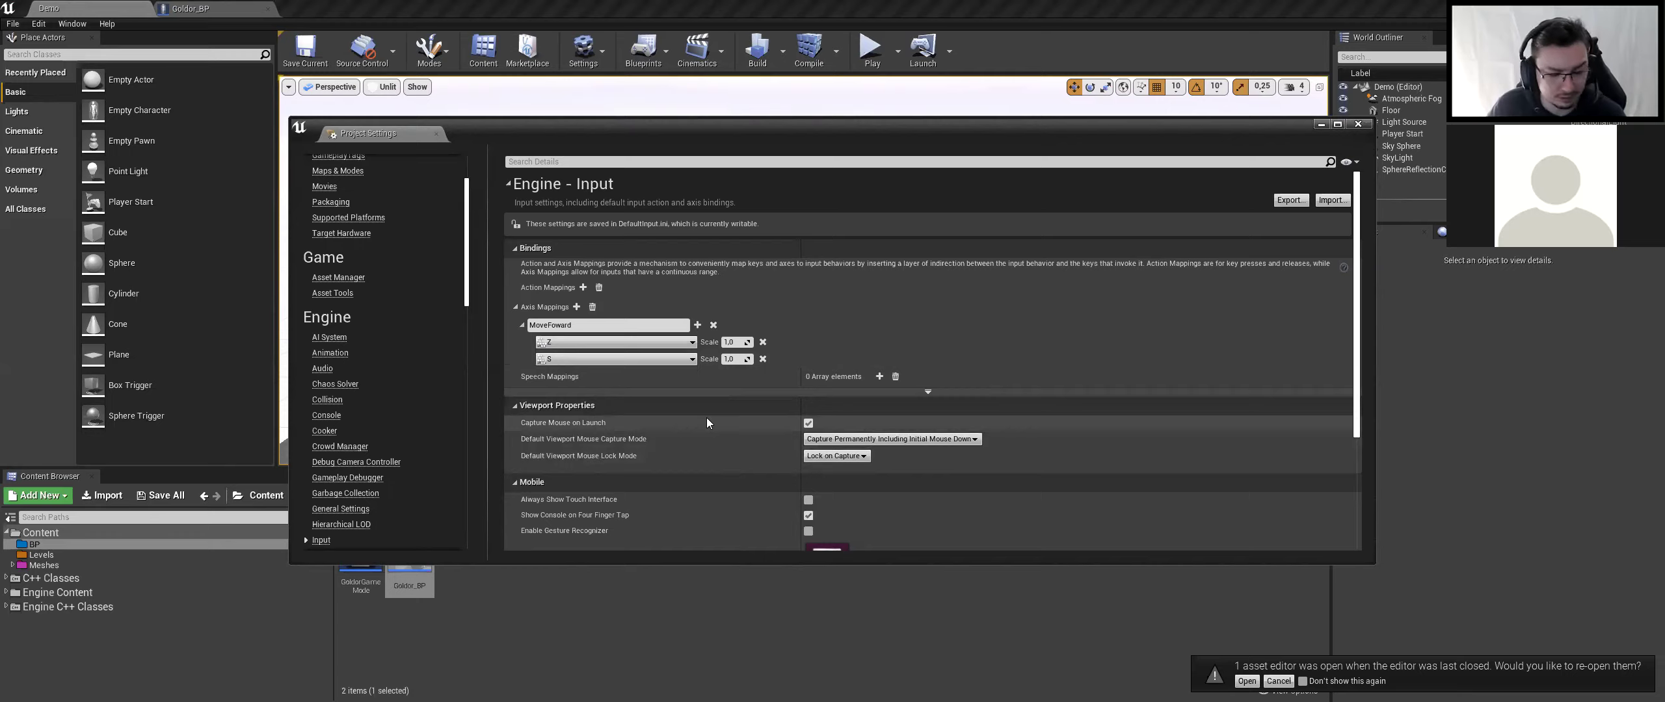
left_click(734, 359)
type("-1,0")
key("Return")
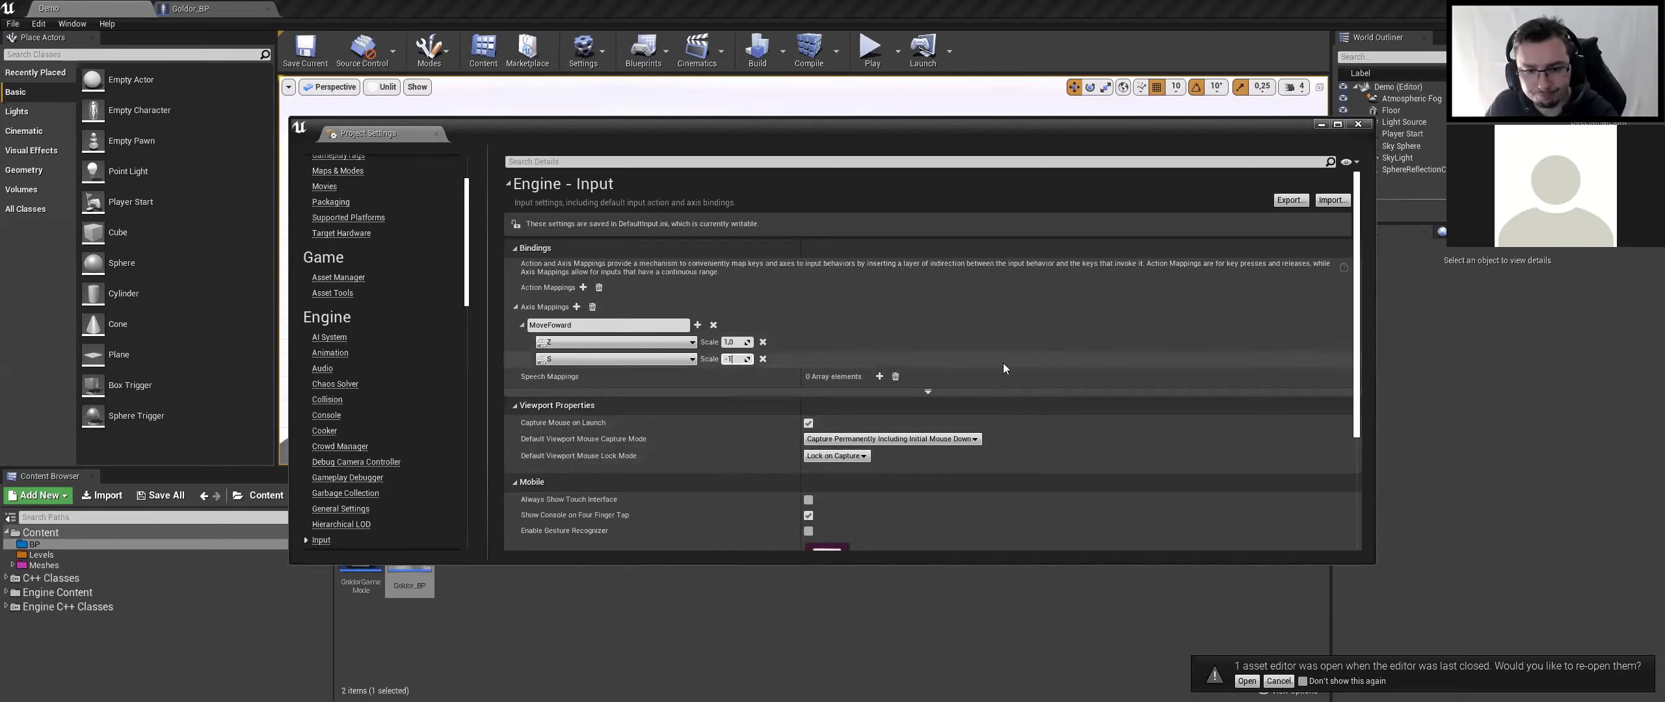
Add Gamepad Left Thumbstick Up (1.0) and Down (-1) to MoveFoward, then close Project Settings
left_click(697, 325)
left_click(636, 377)
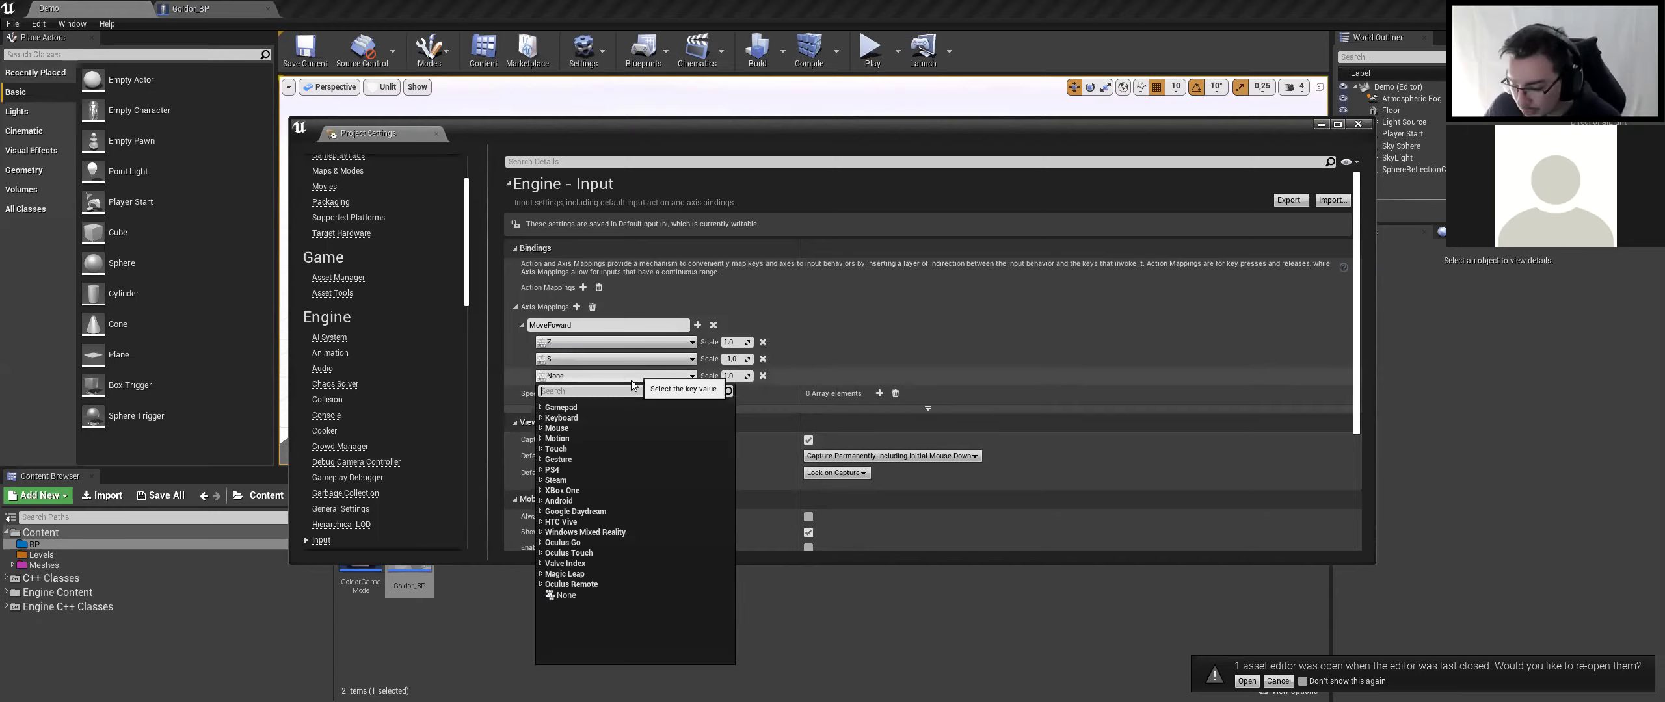
left_click(540, 408)
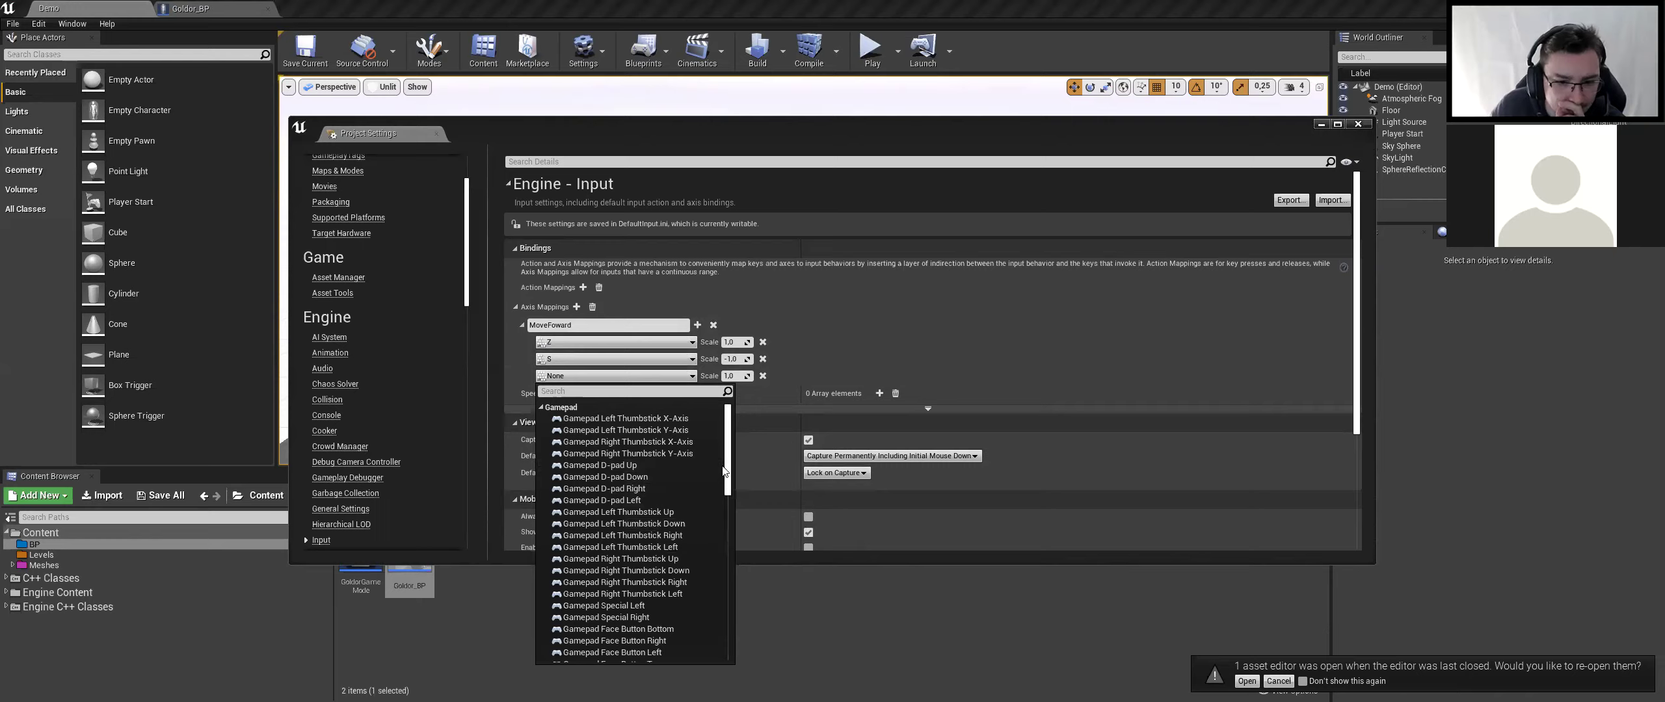
left_click(696, 512)
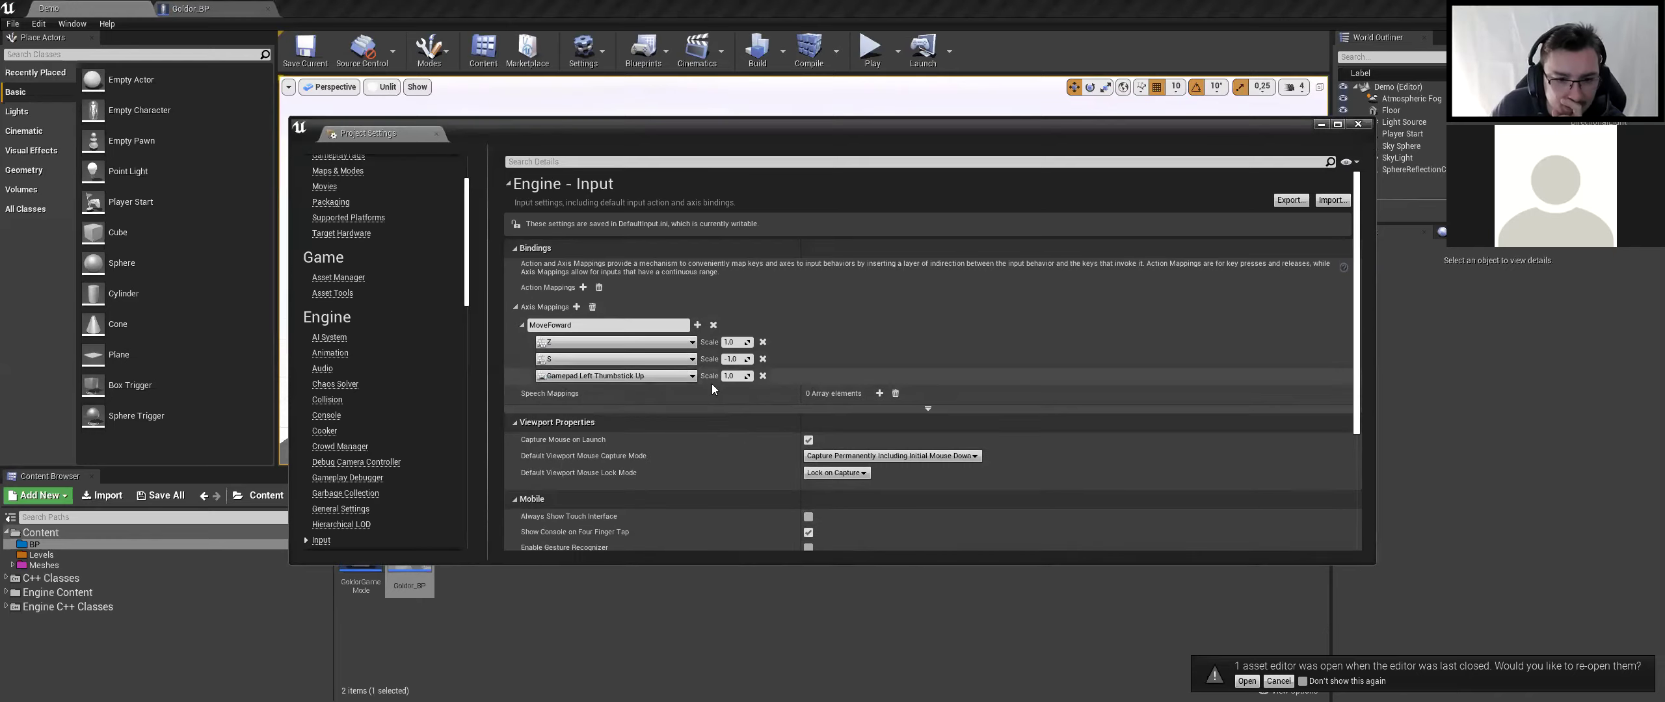
left_click(697, 325)
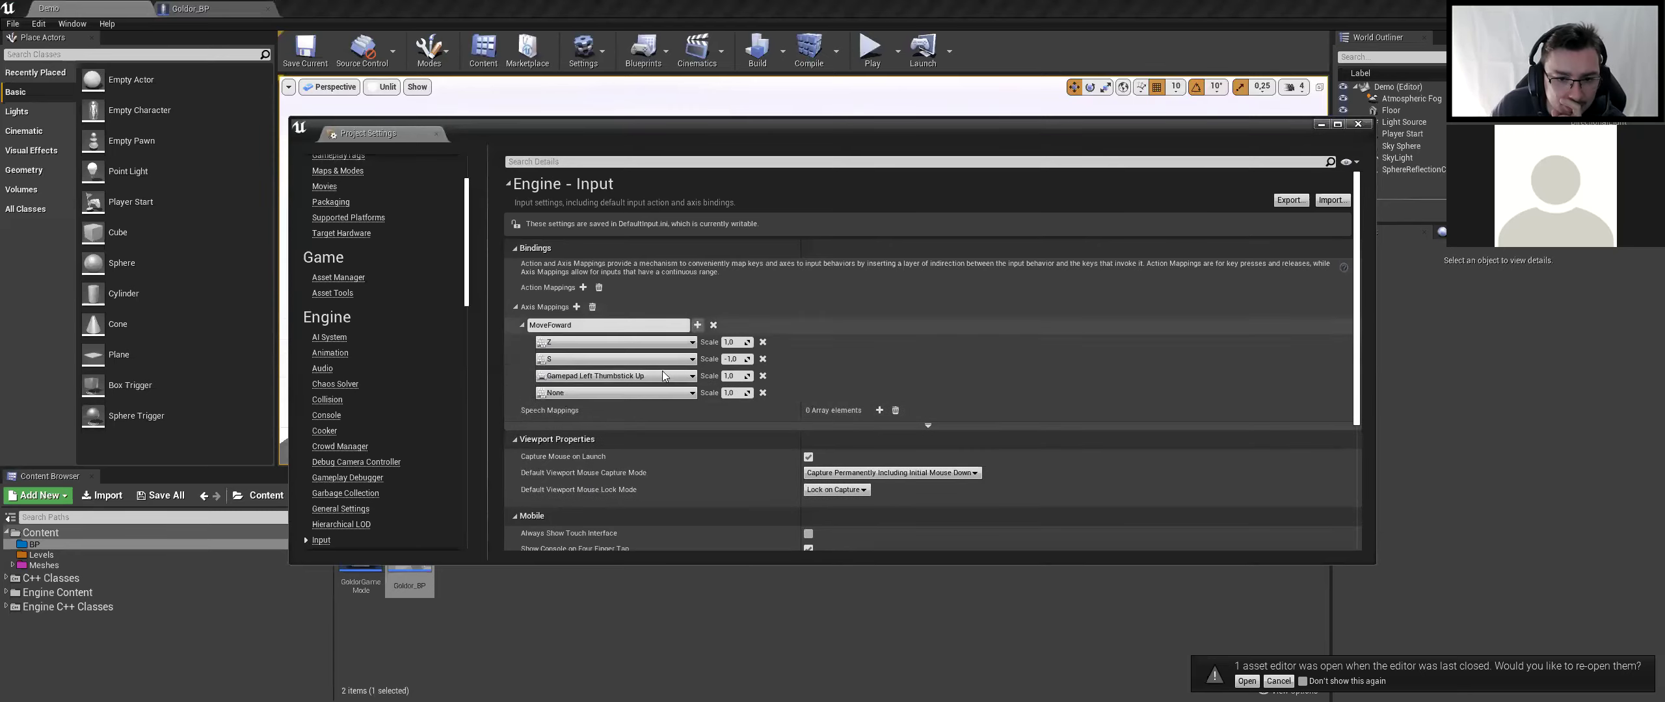
left_click(636, 392)
left_click(560, 425)
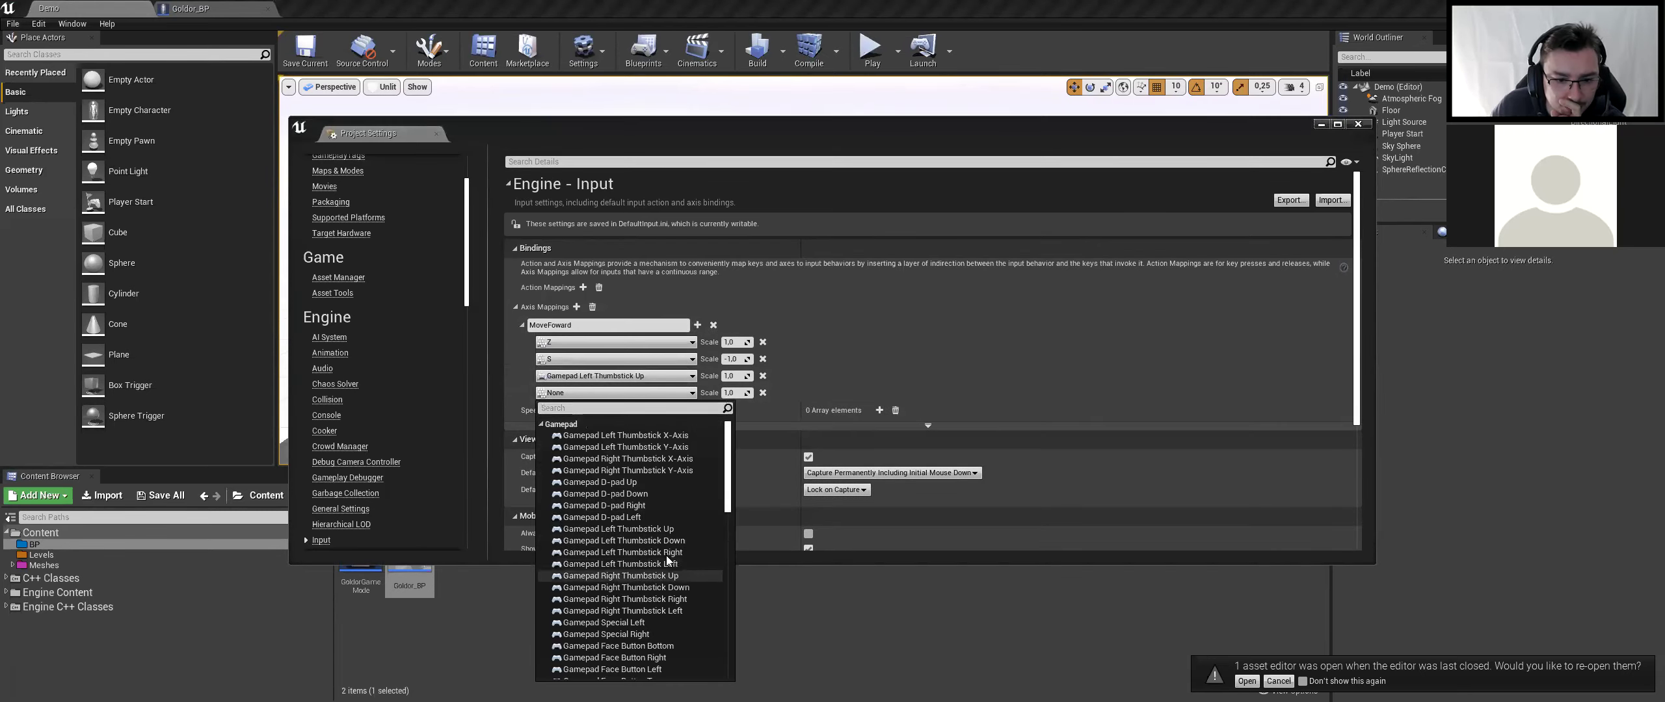
left_click(683, 540)
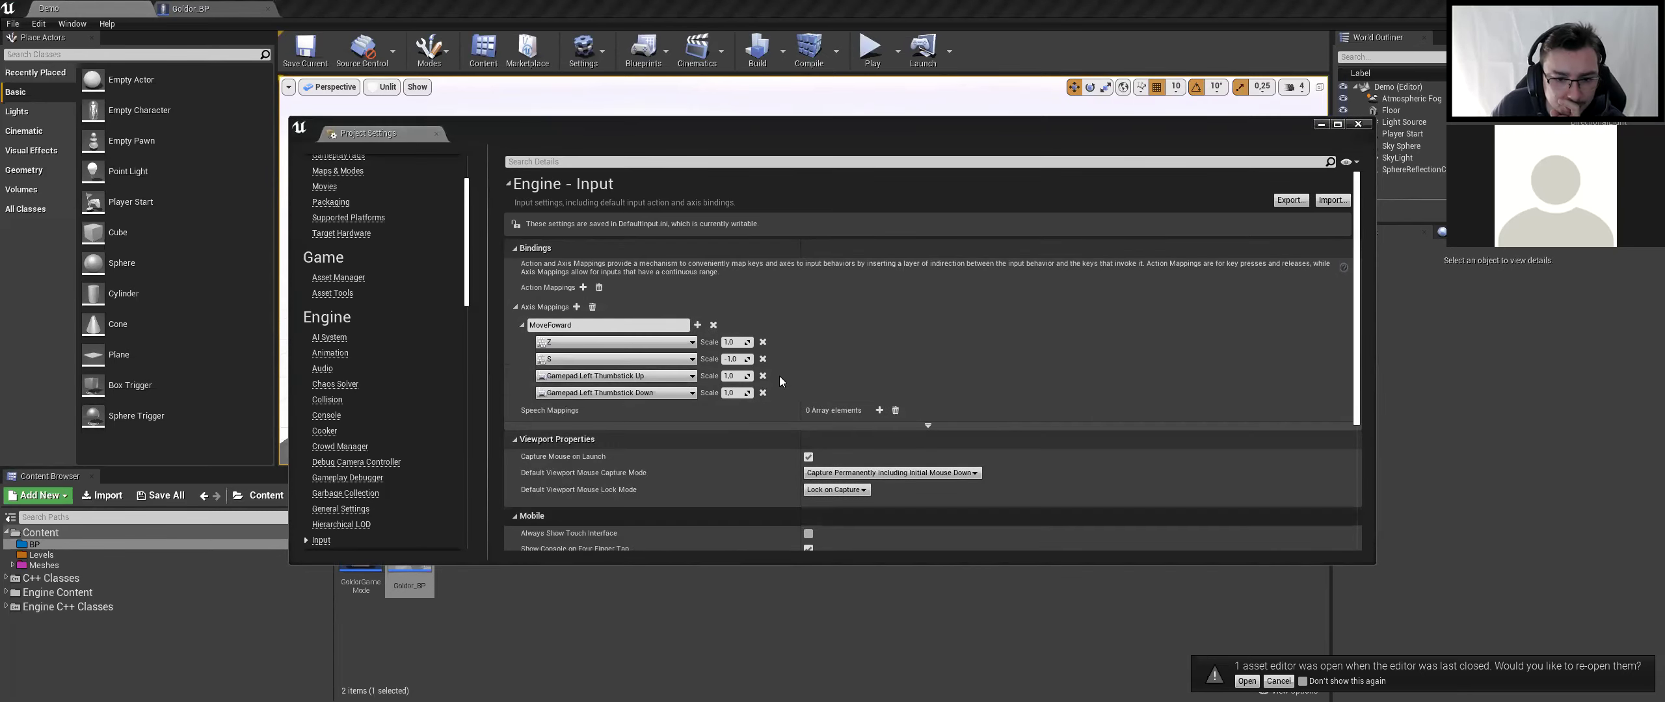
left_click(732, 393)
type("-1")
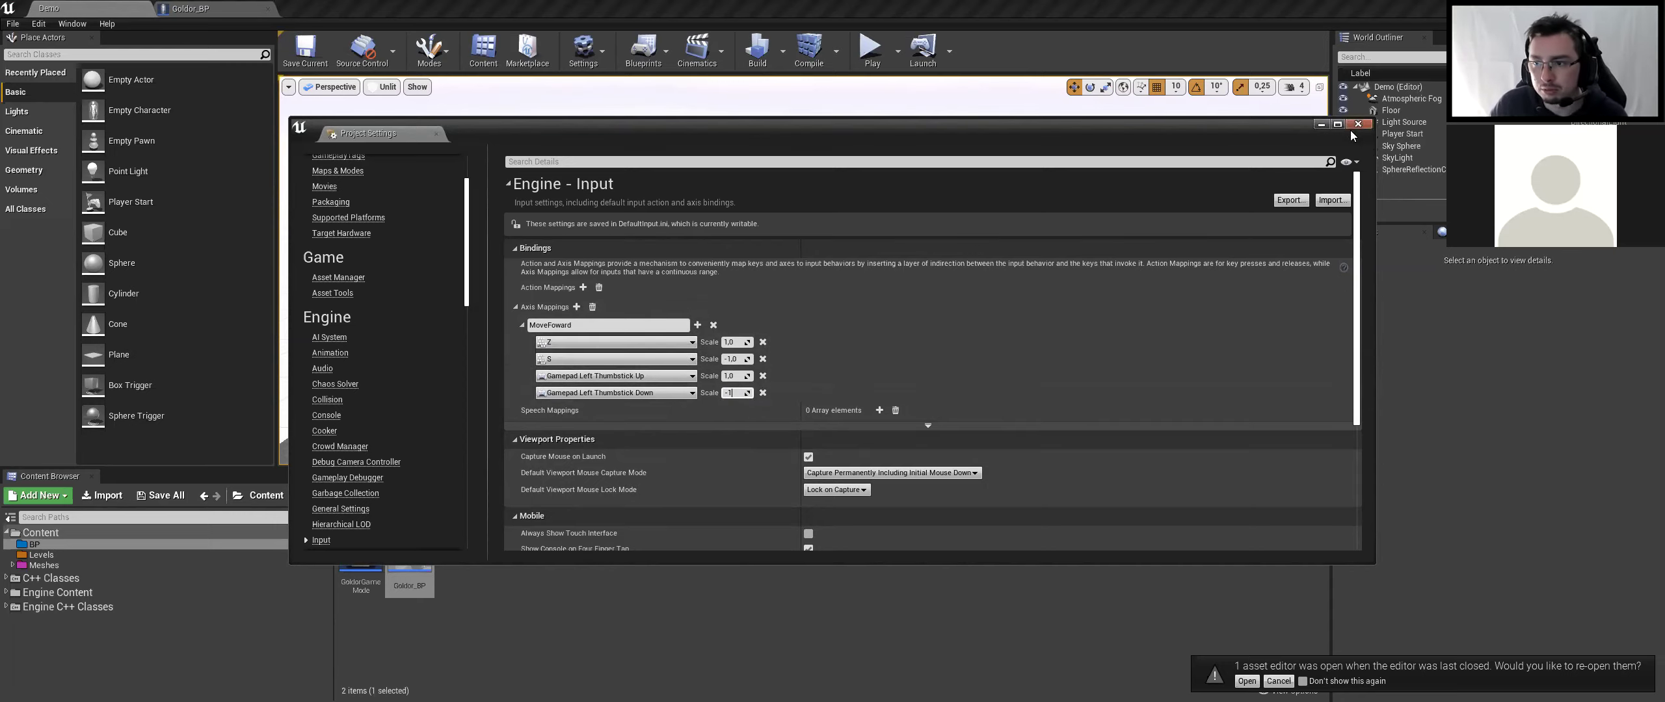
left_click(608, 325)
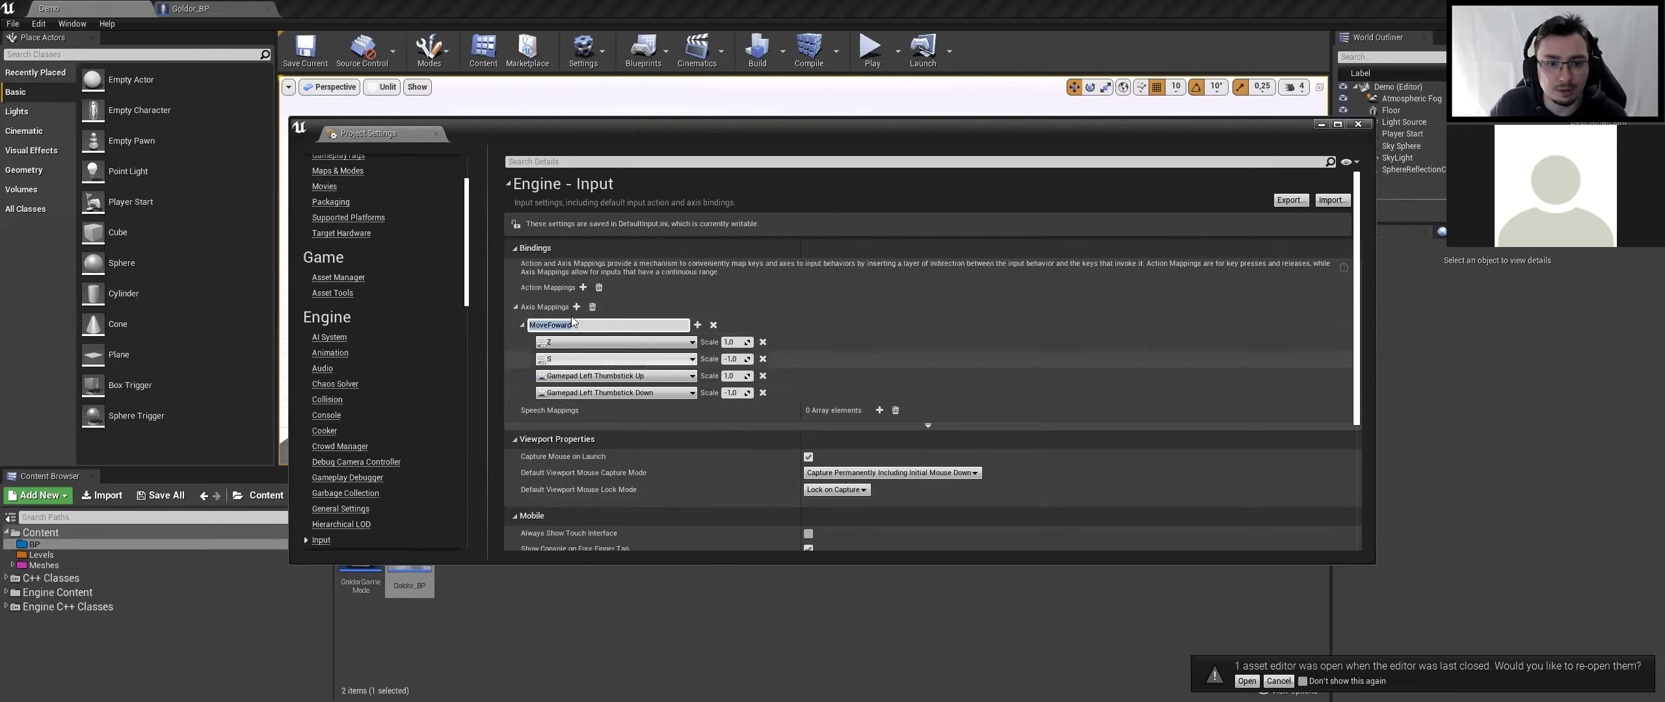
left_click(1364, 126)
Start a PlayerInputComponent->BindAxis call on a new line in SetupPlayerInputComponent
key("alt+Tab")
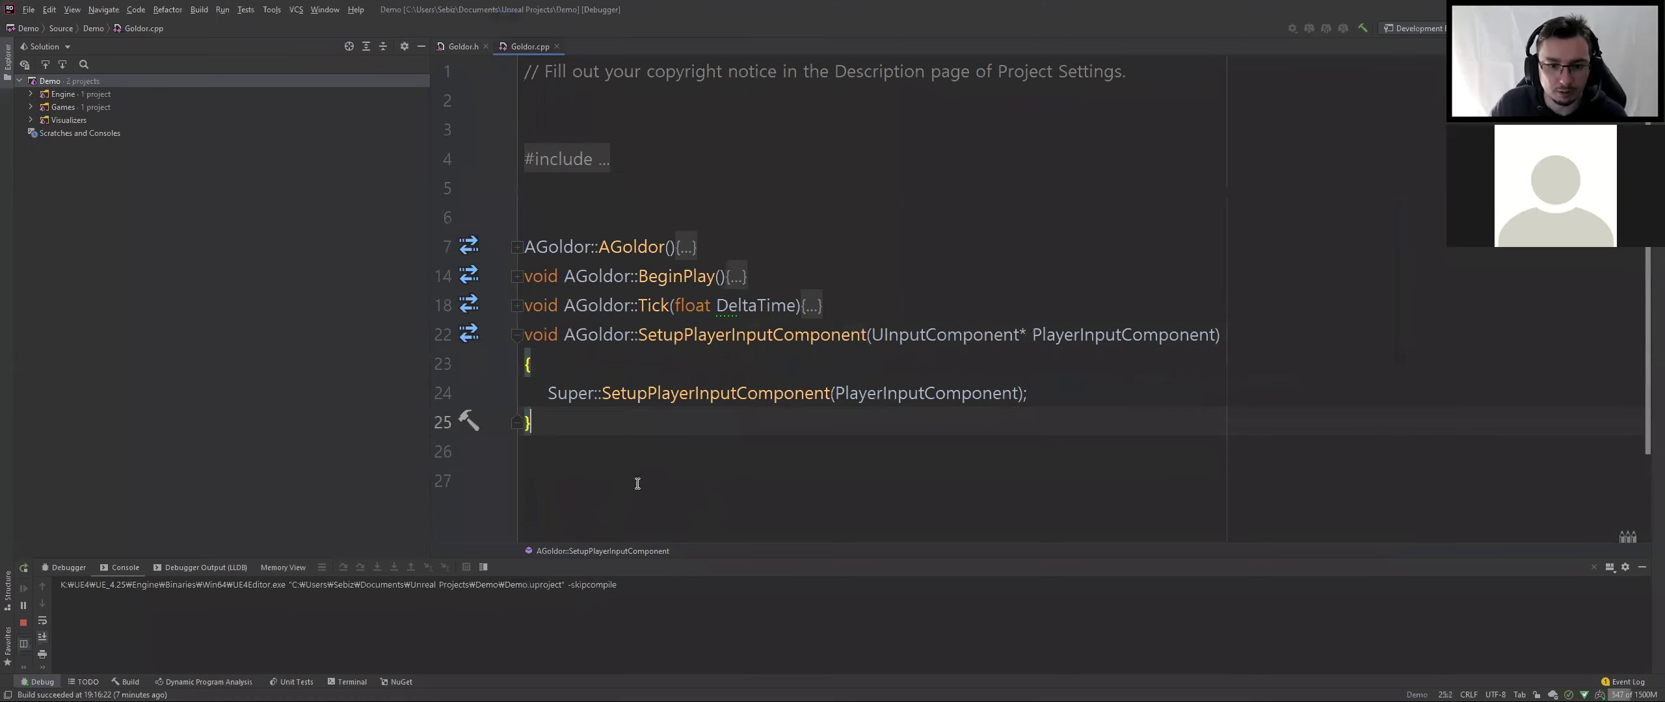
key("Return")
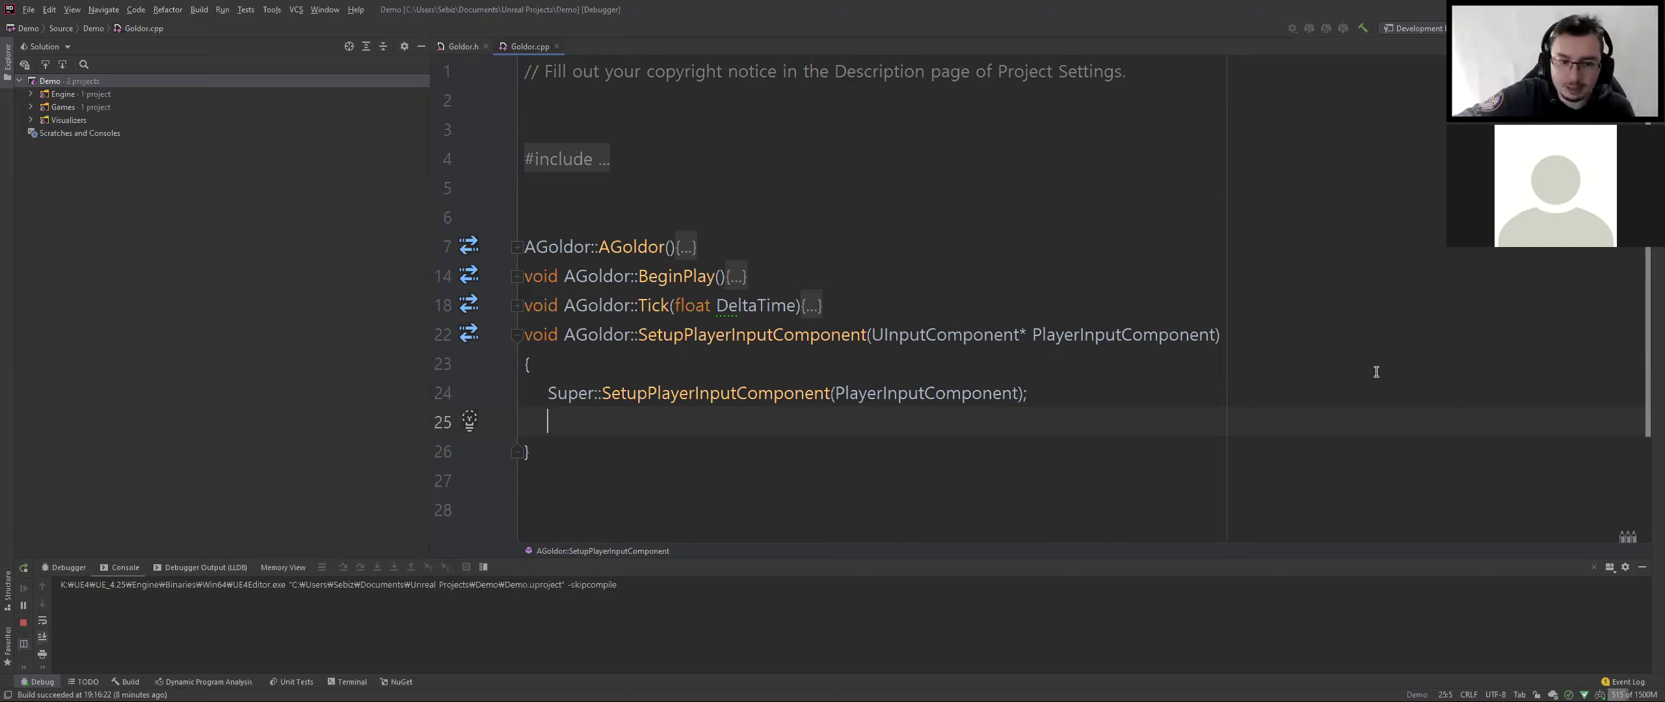
type("P")
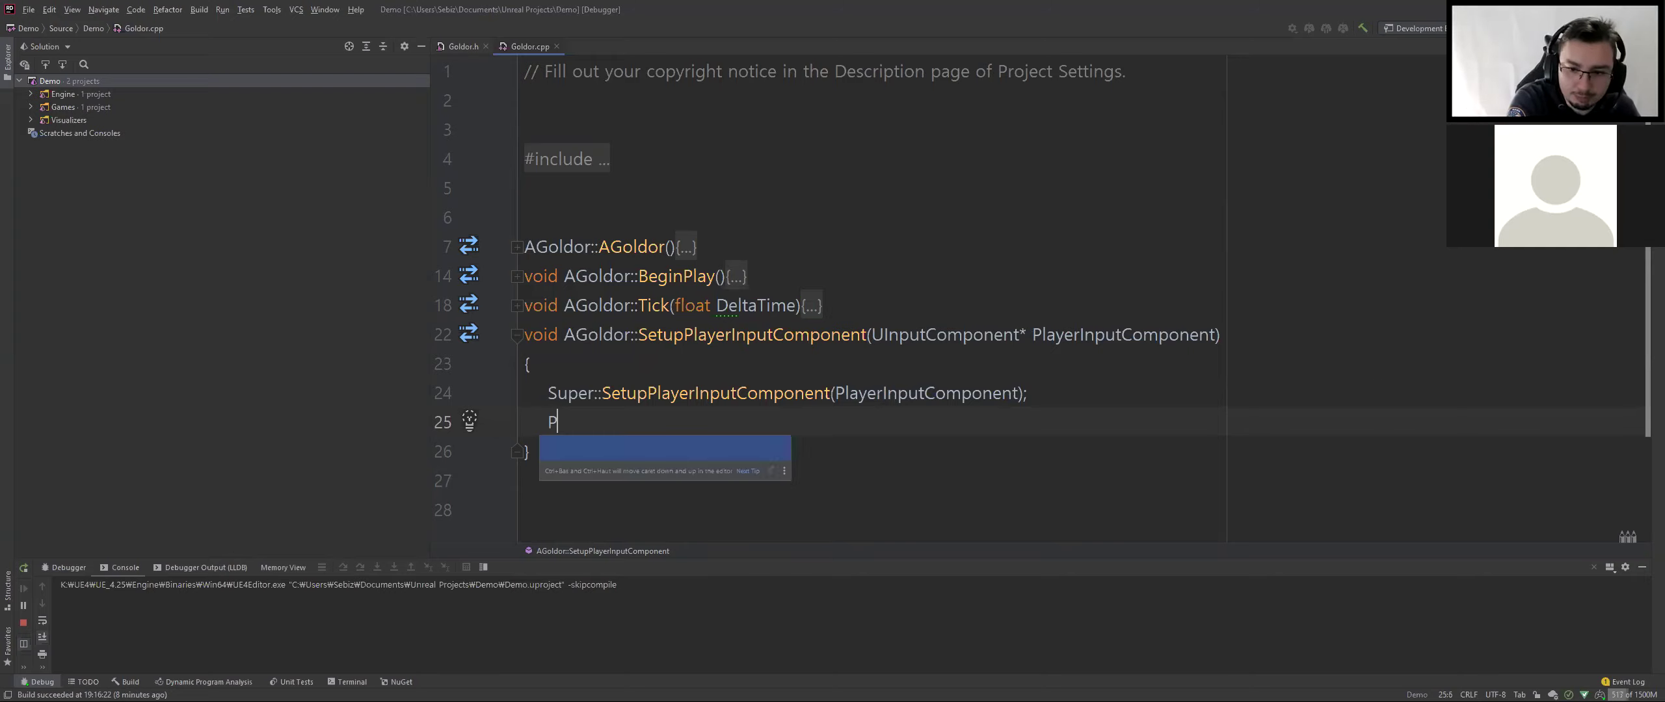
type("layer")
key("Escape")
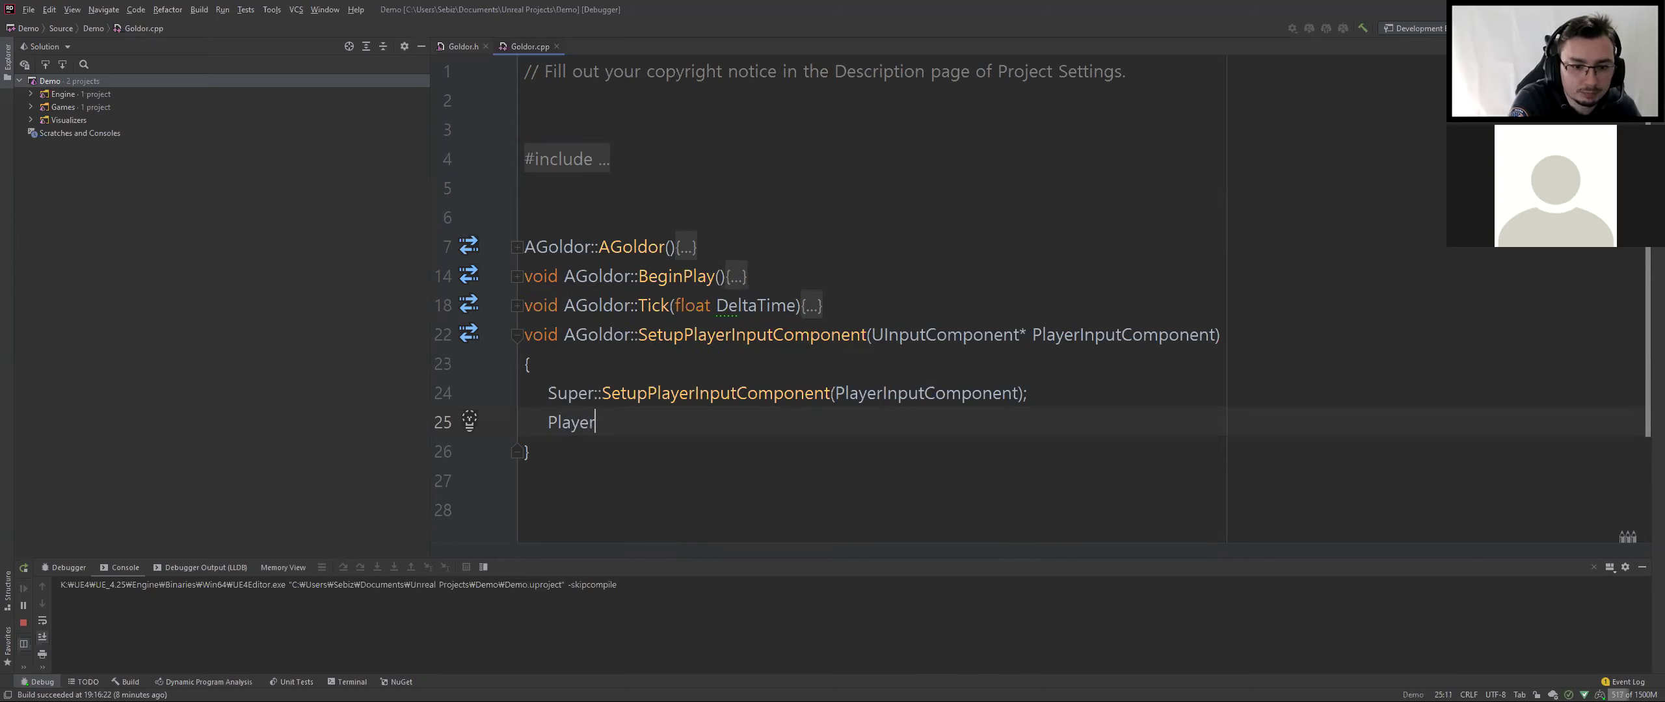
key("ctrl+space")
type("I")
key("Return")
type("->")
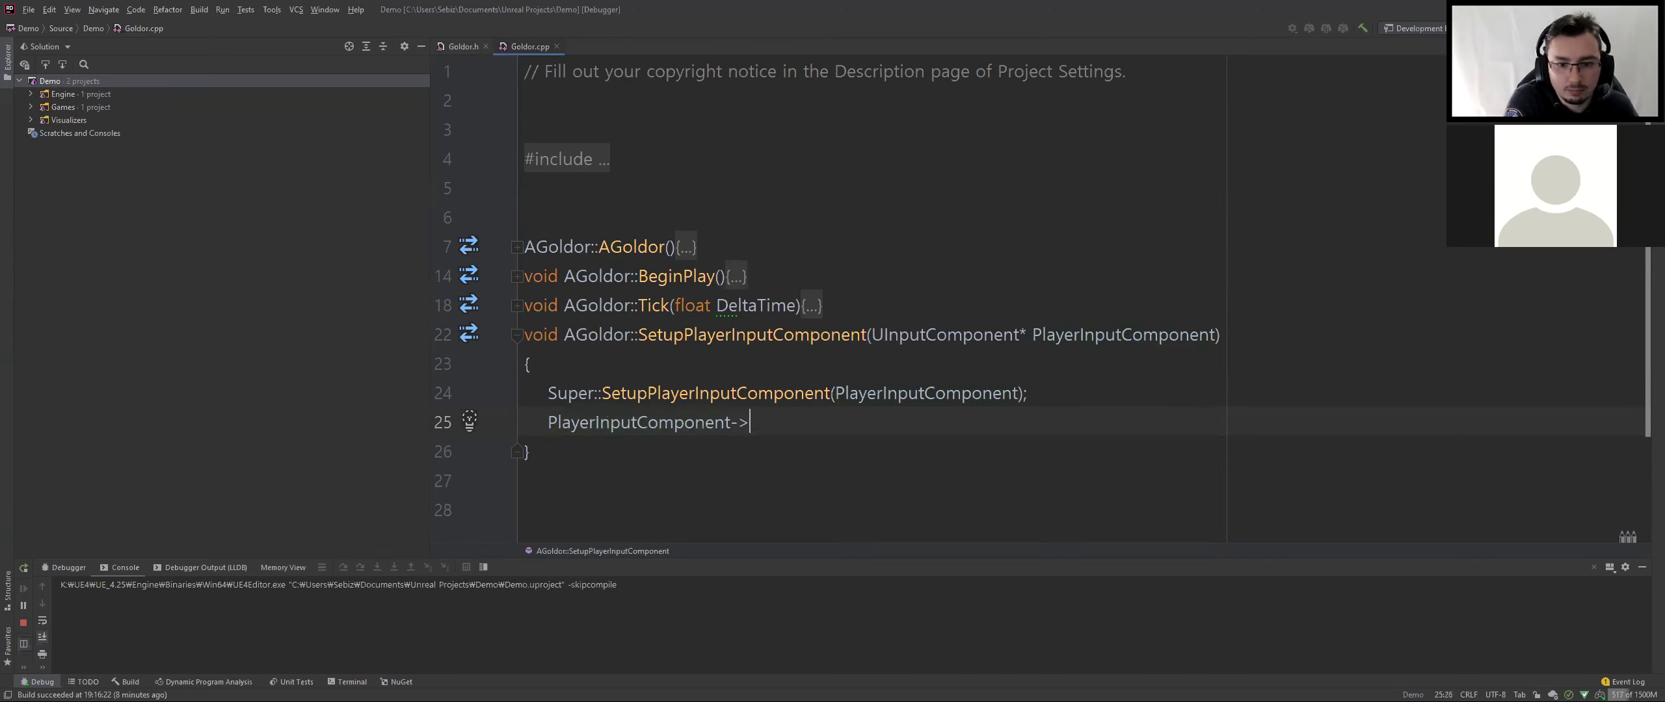
type("Addaxi")
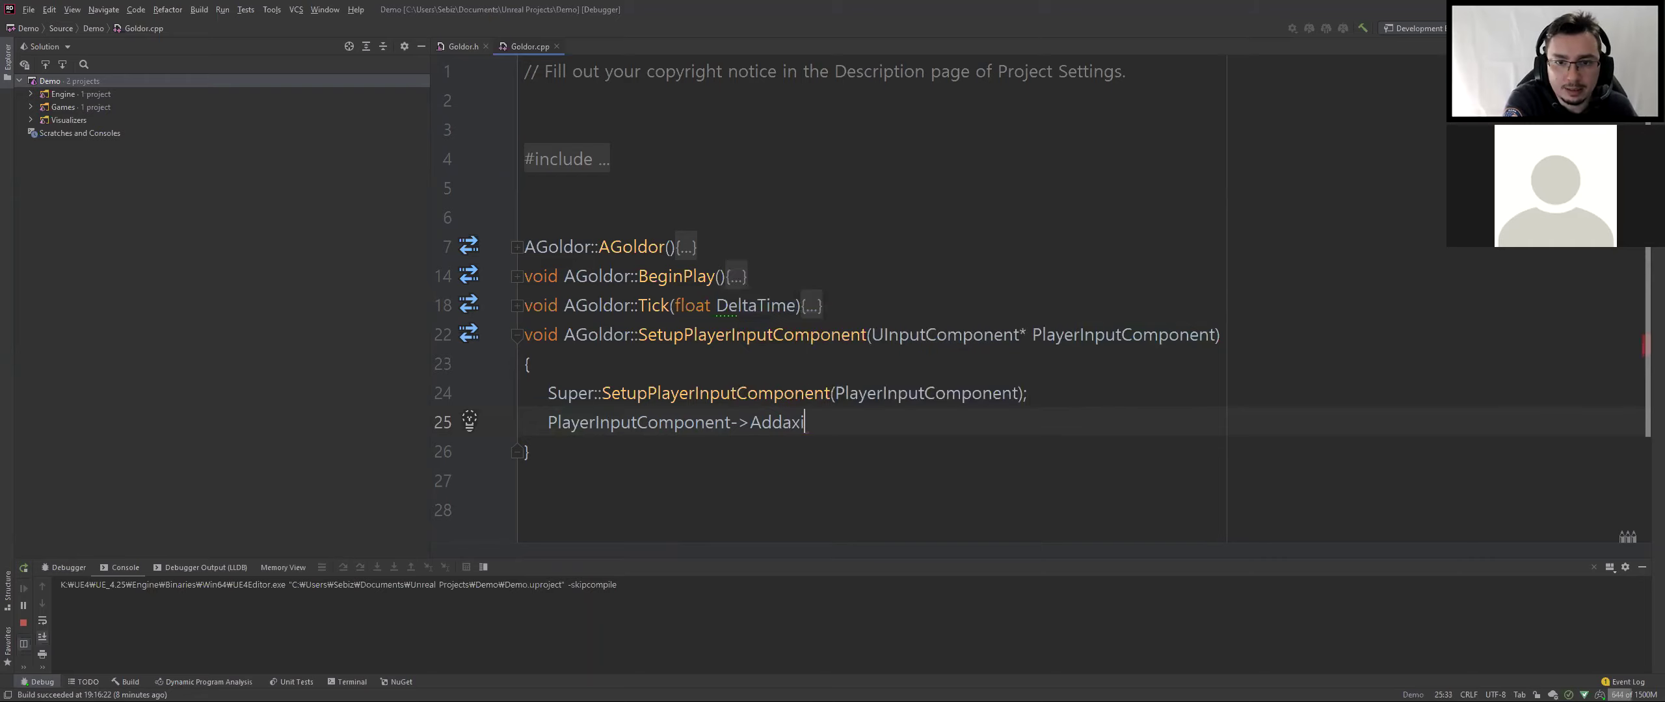
key("BackSpace")
key("BackSpace")
key("BackSpace")
key("BackSpace")
type("Bindax")
key("Return")
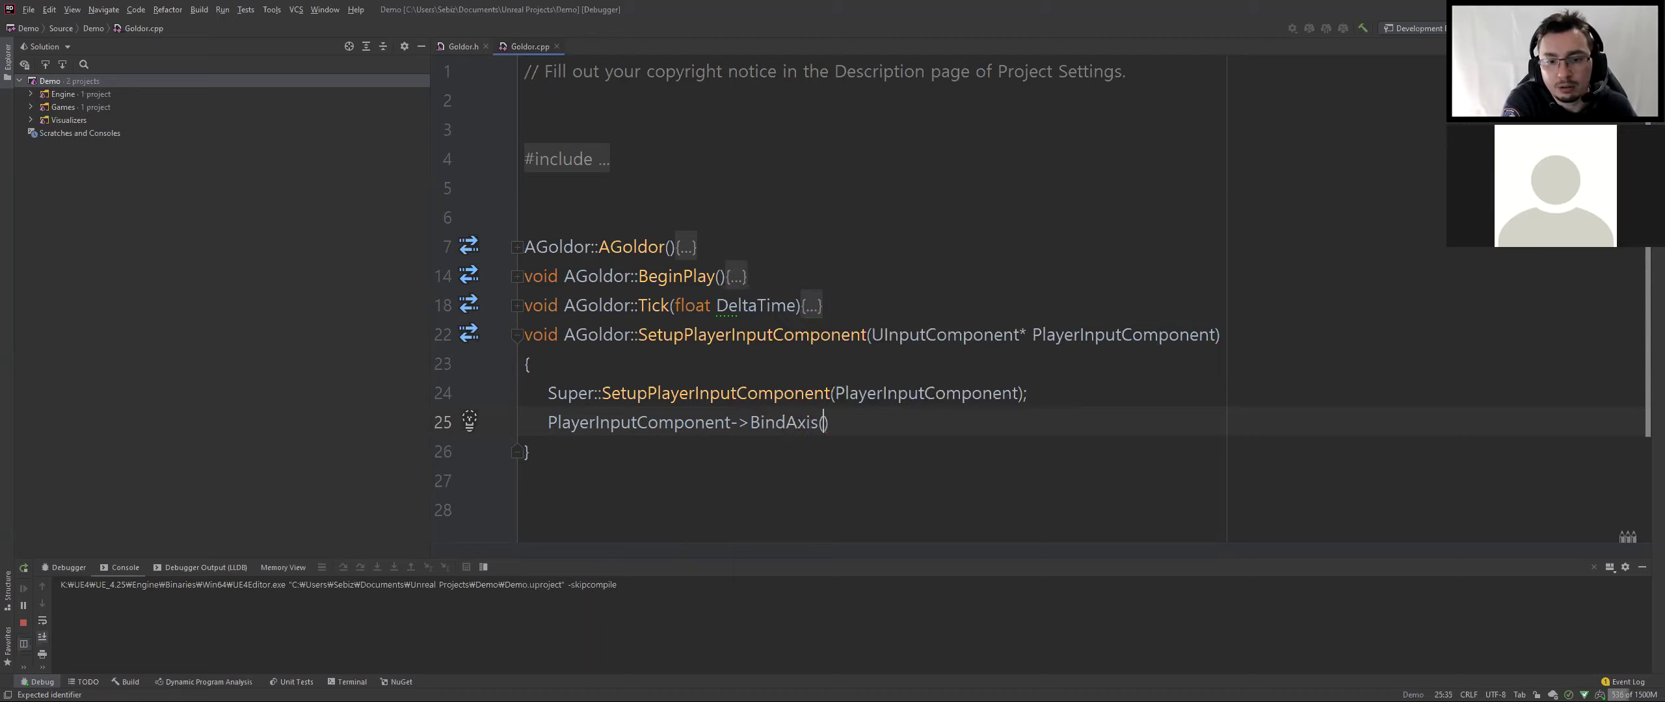
Complete it as BindAxis("MoveFoward", this, ), comment it out, and open Goldor.h
type("\"MoveFoward\"n")
key("BackSpace")
key("BackSpace")
type(",")
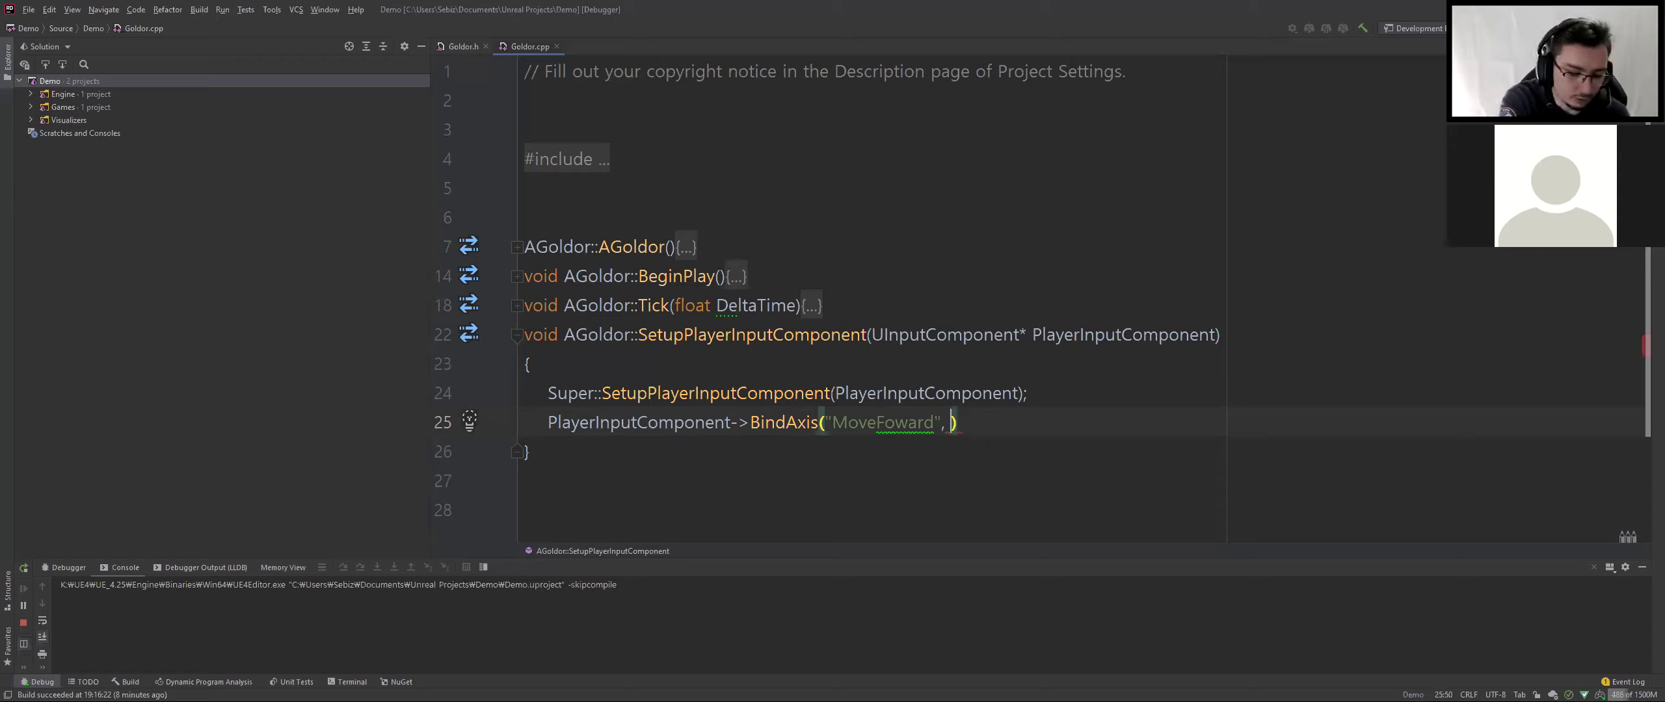
type("this ,")
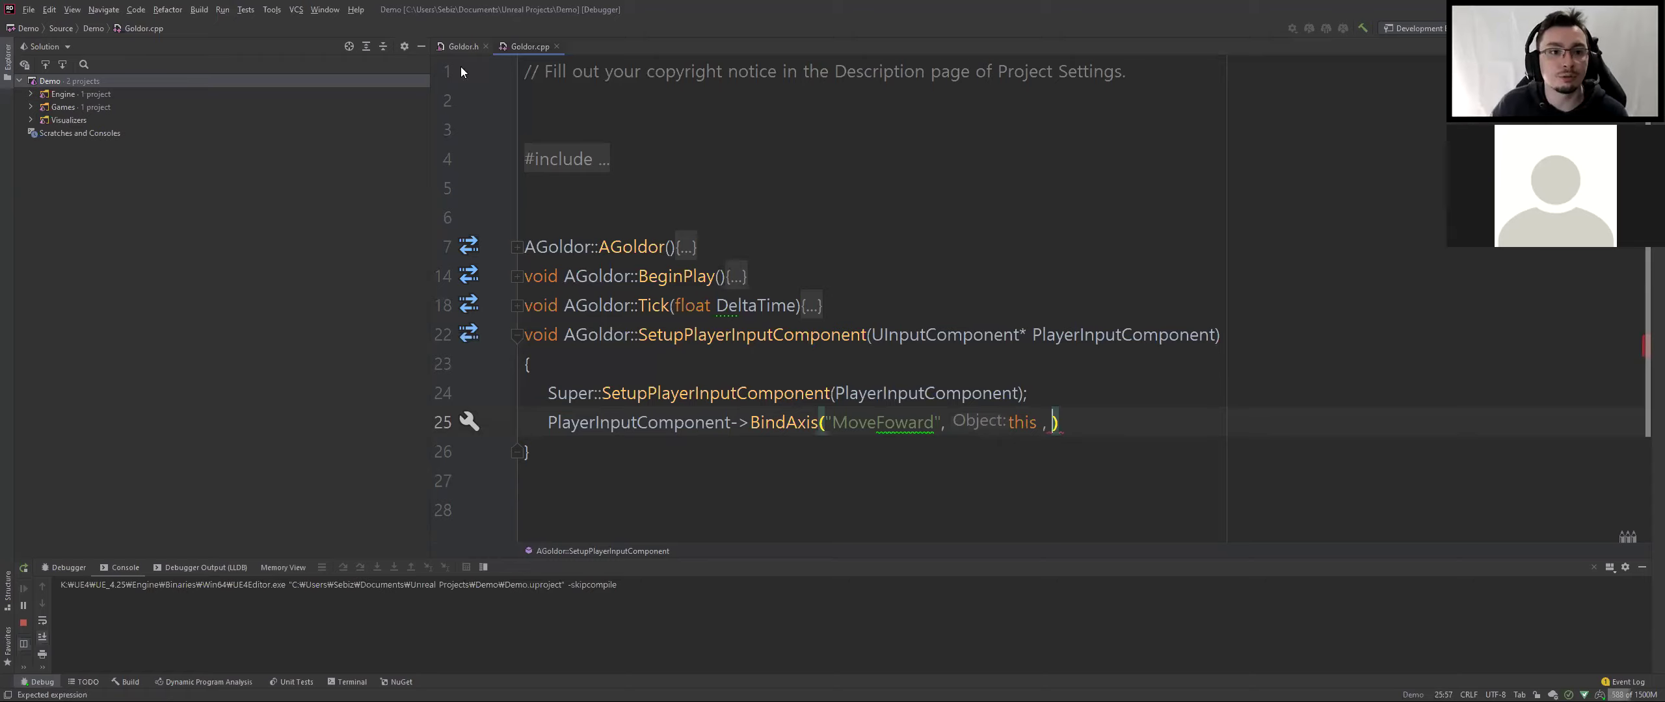
key("ctrl+slash")
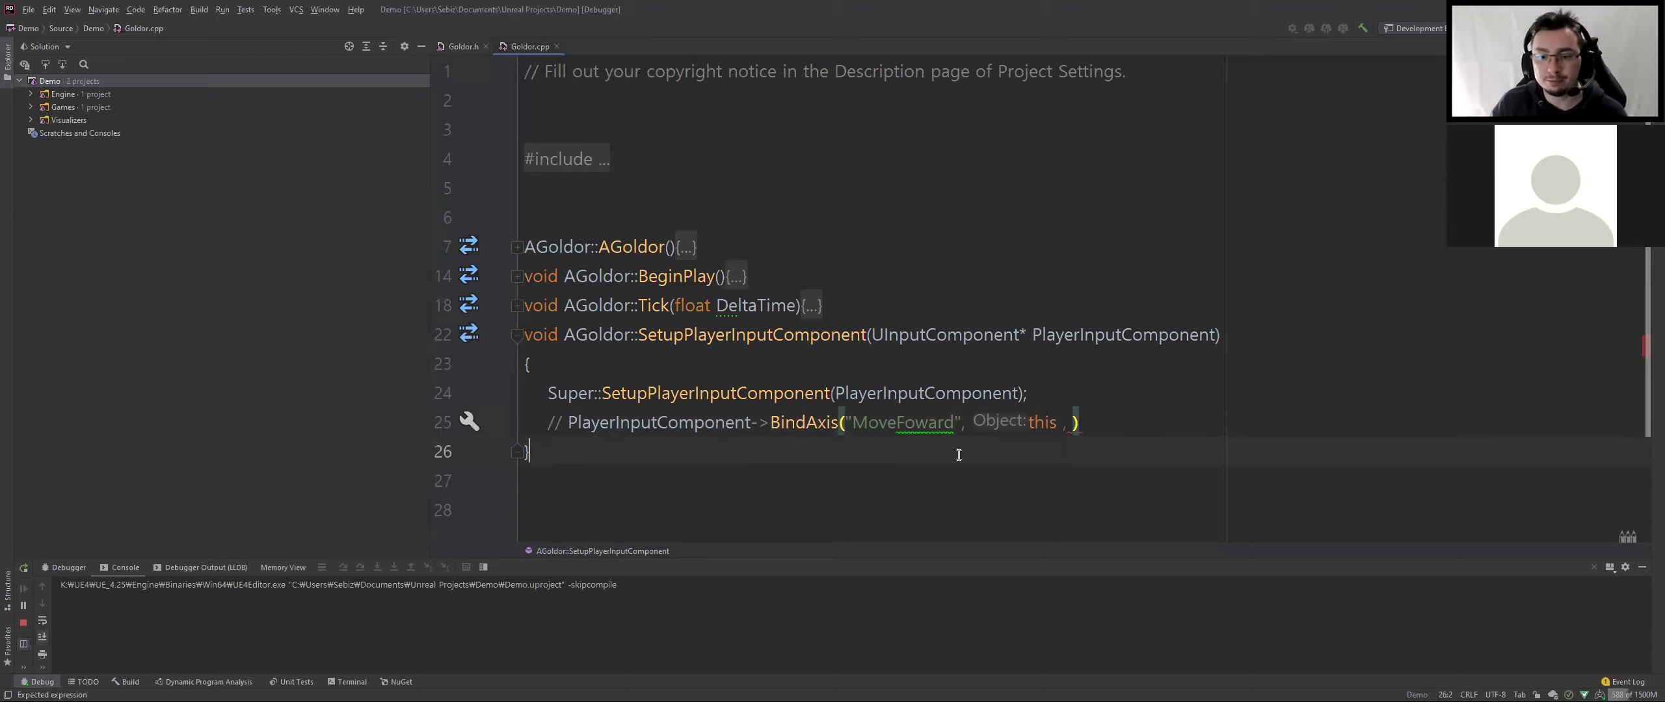
left_click(463, 46)
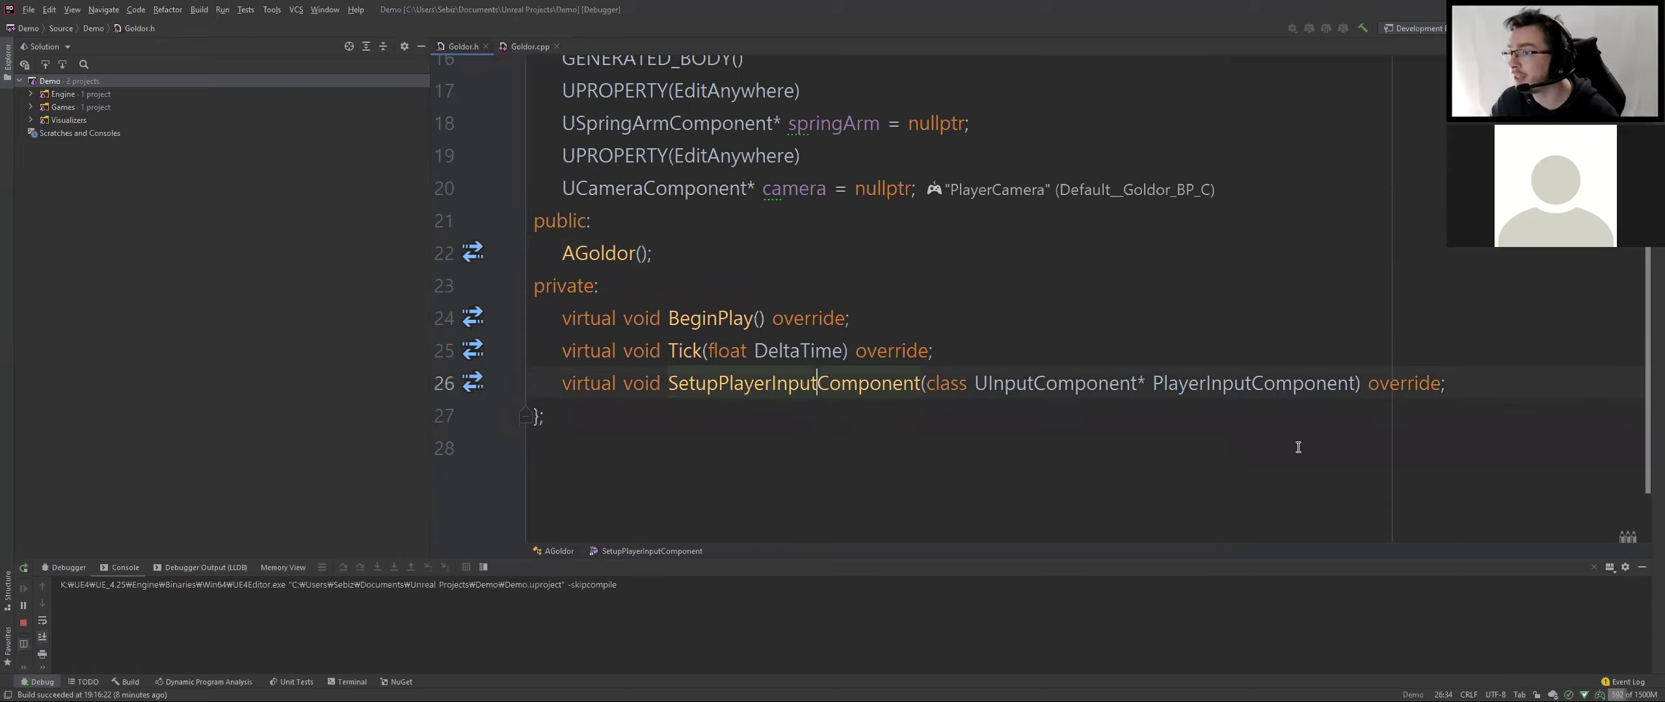
Declare void MoveForward(float _axis); after SetupPlayerInputComponent in Goldor.h
left_click(1468, 373)
key("Return")
type("void Mo")
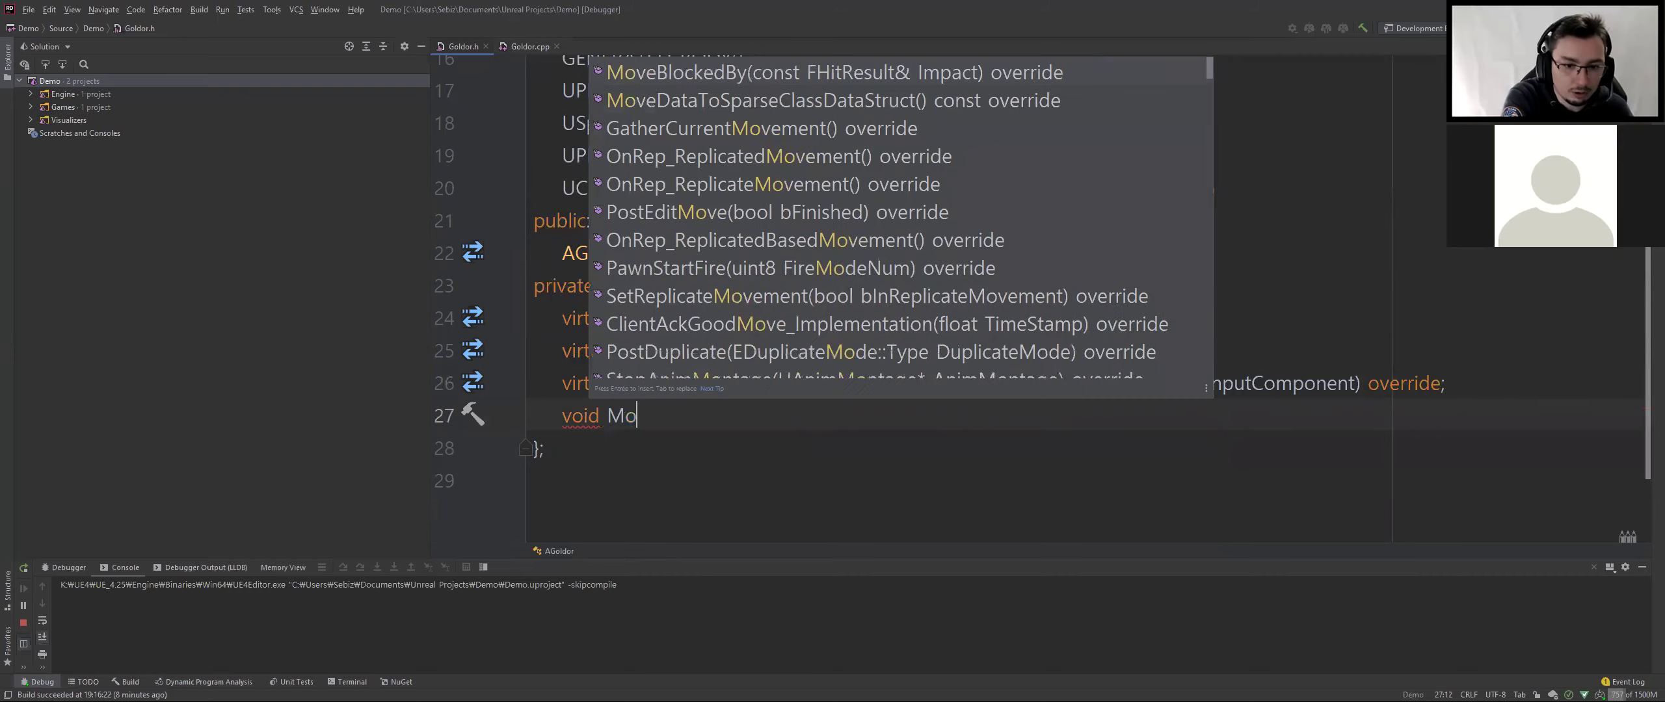
type("vem")
key("BackSpace")
type("F")
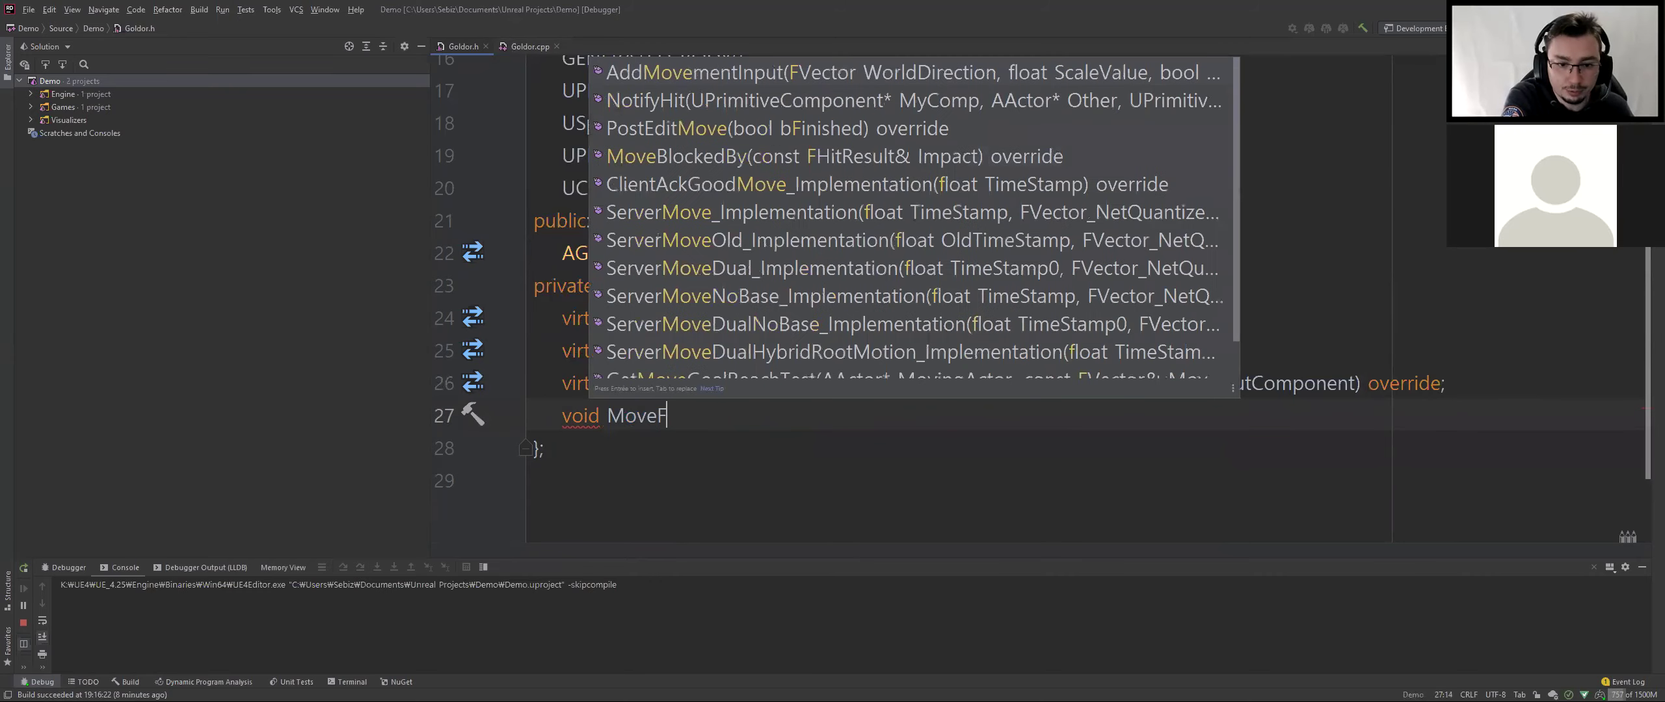
type("orward(")
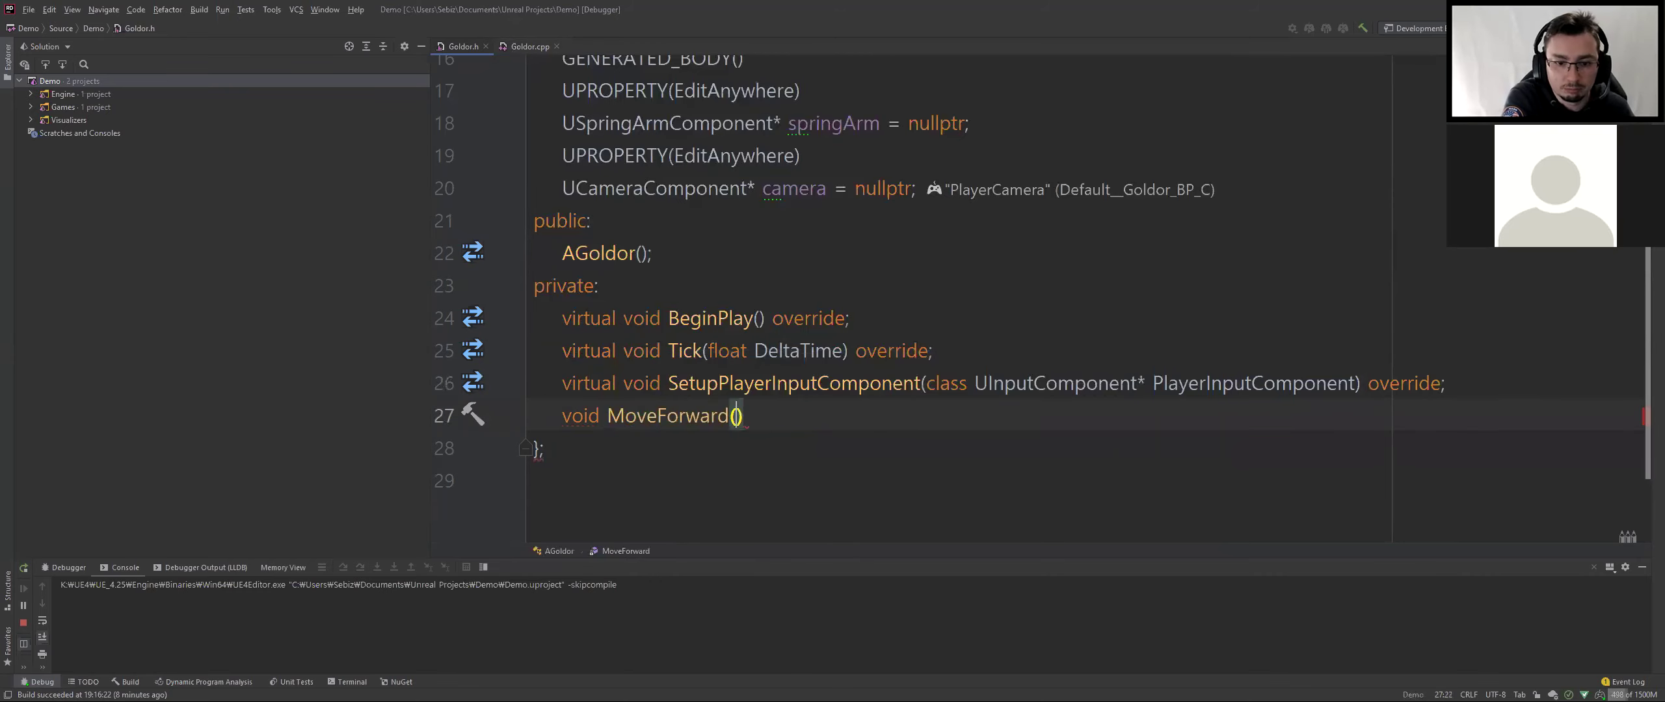
type("float _axis);")
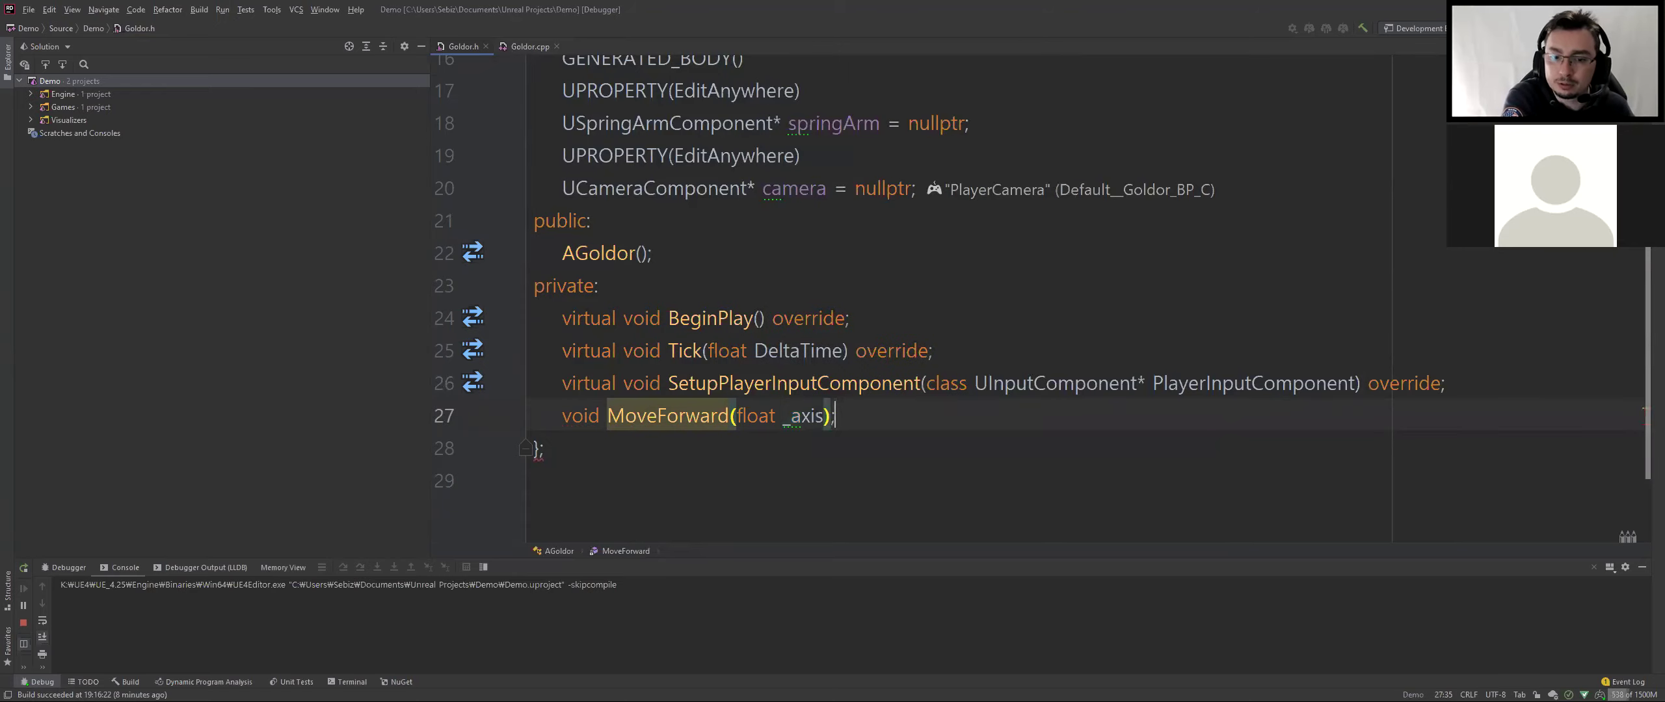
key("Up")
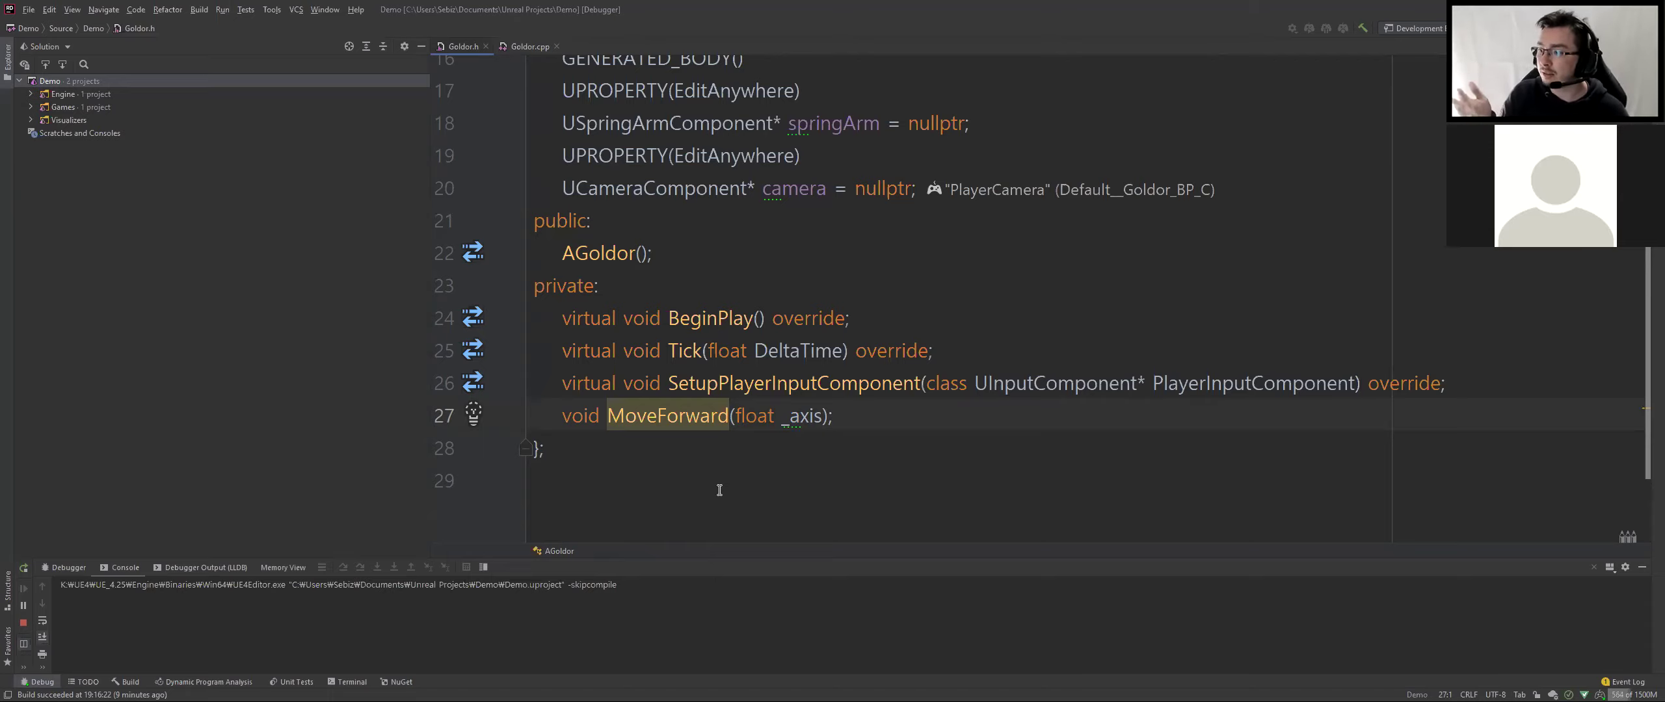
Review the MoveForward float _axis parameter and glance at Goldor.cpp before returning to the header
left_click(713, 486)
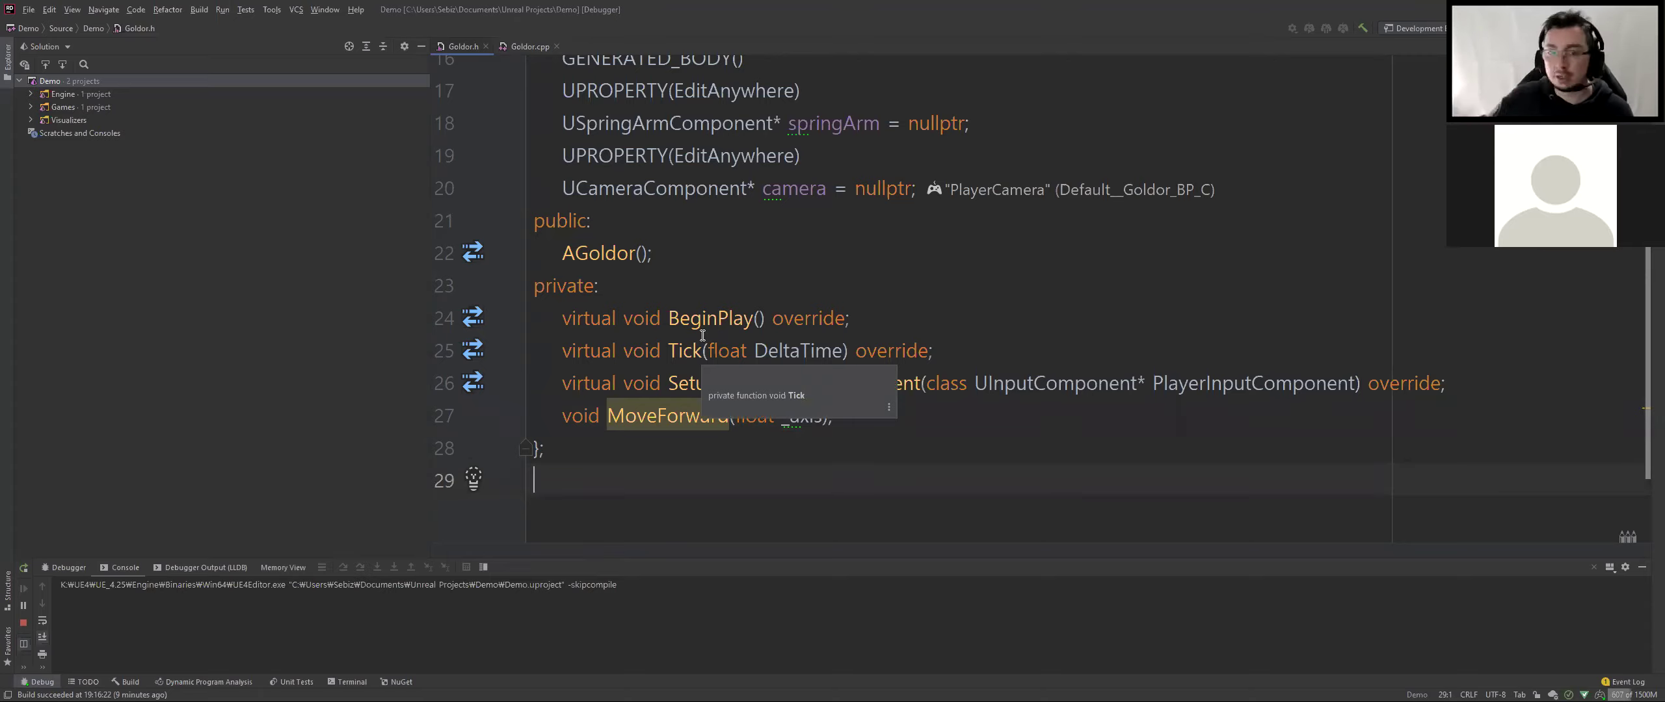
left_click(632, 350)
left_click_drag(737, 416, 824, 416)
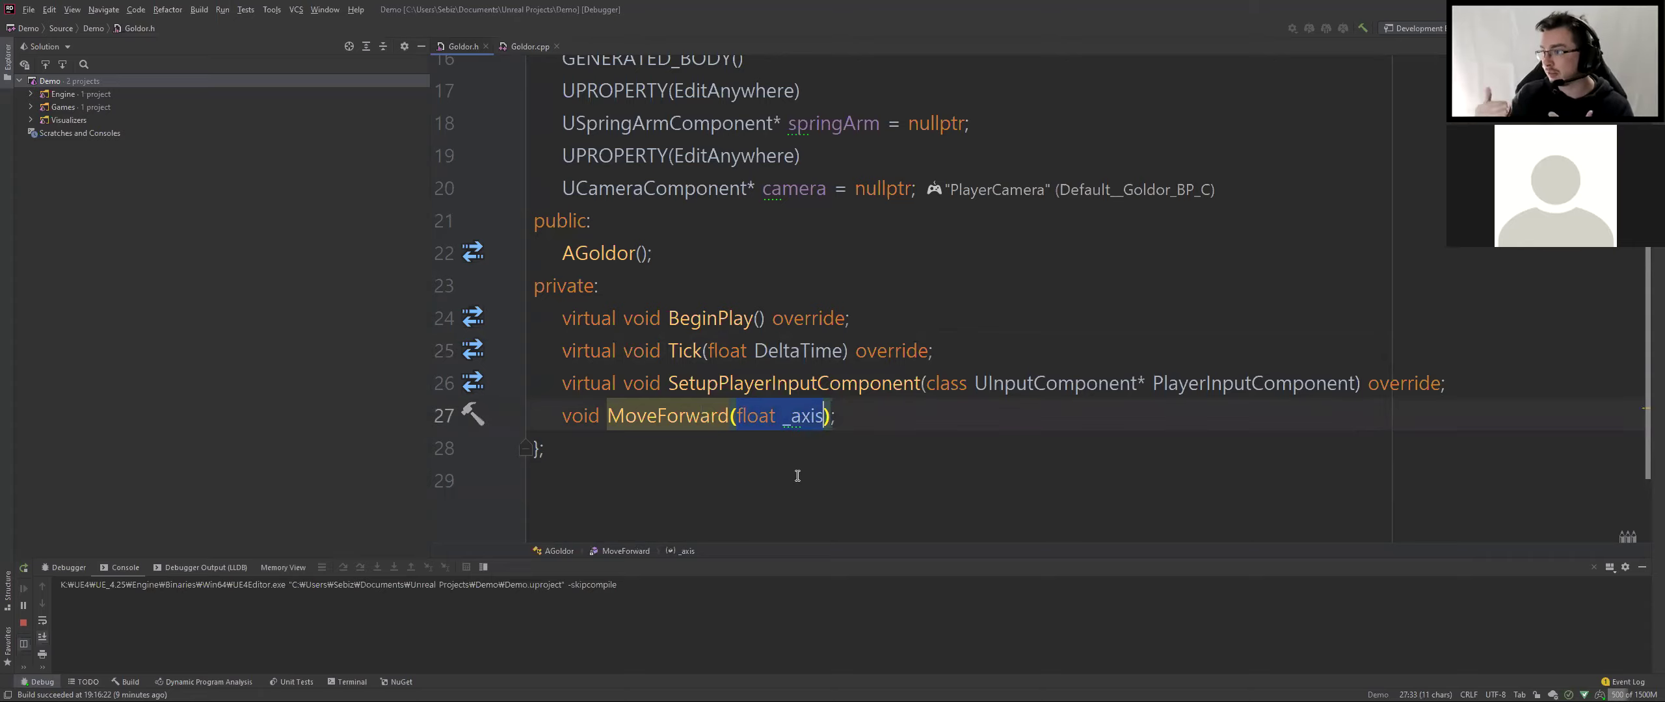
left_click(732, 486)
left_click(865, 416)
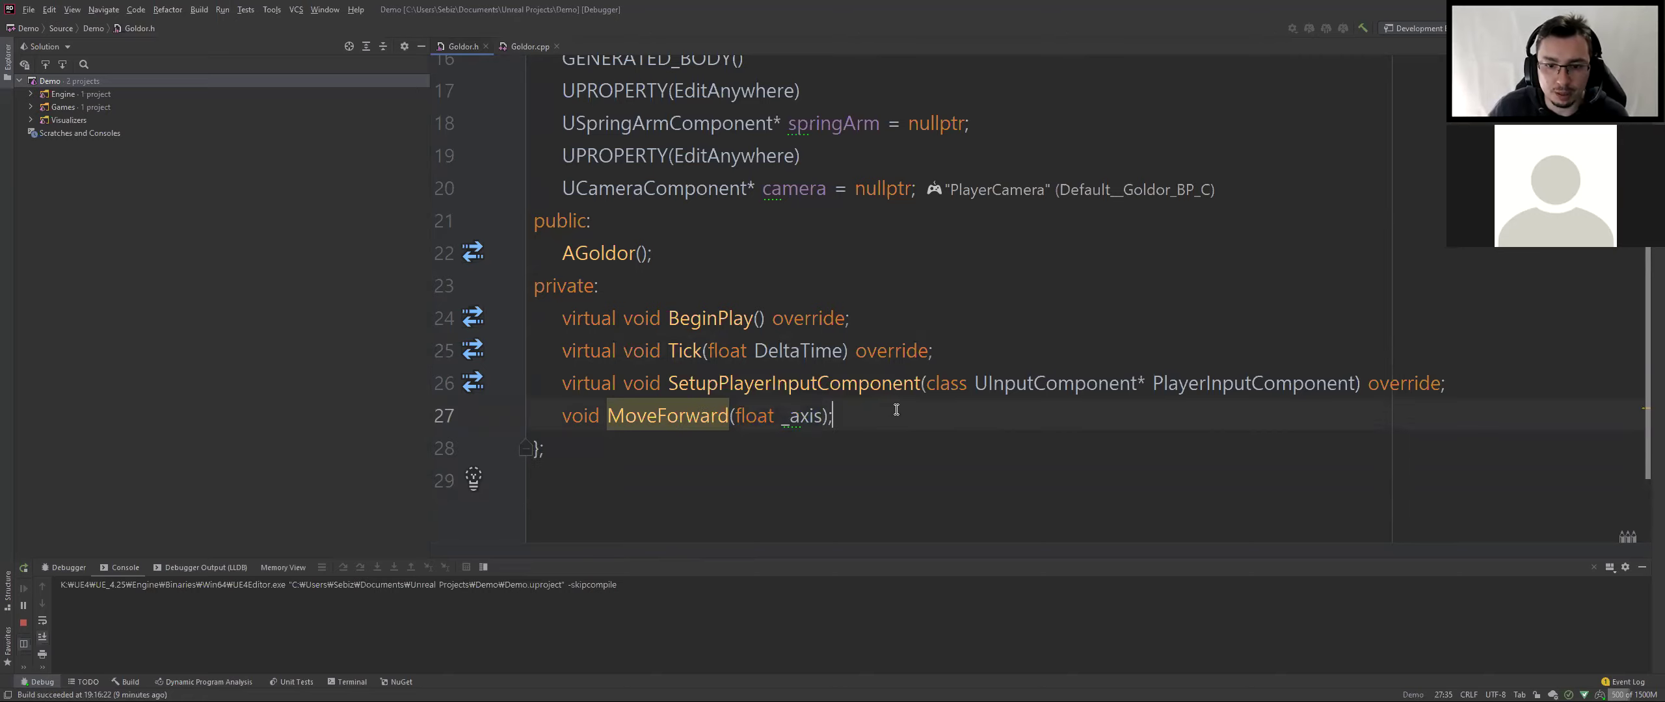
left_click(530, 46)
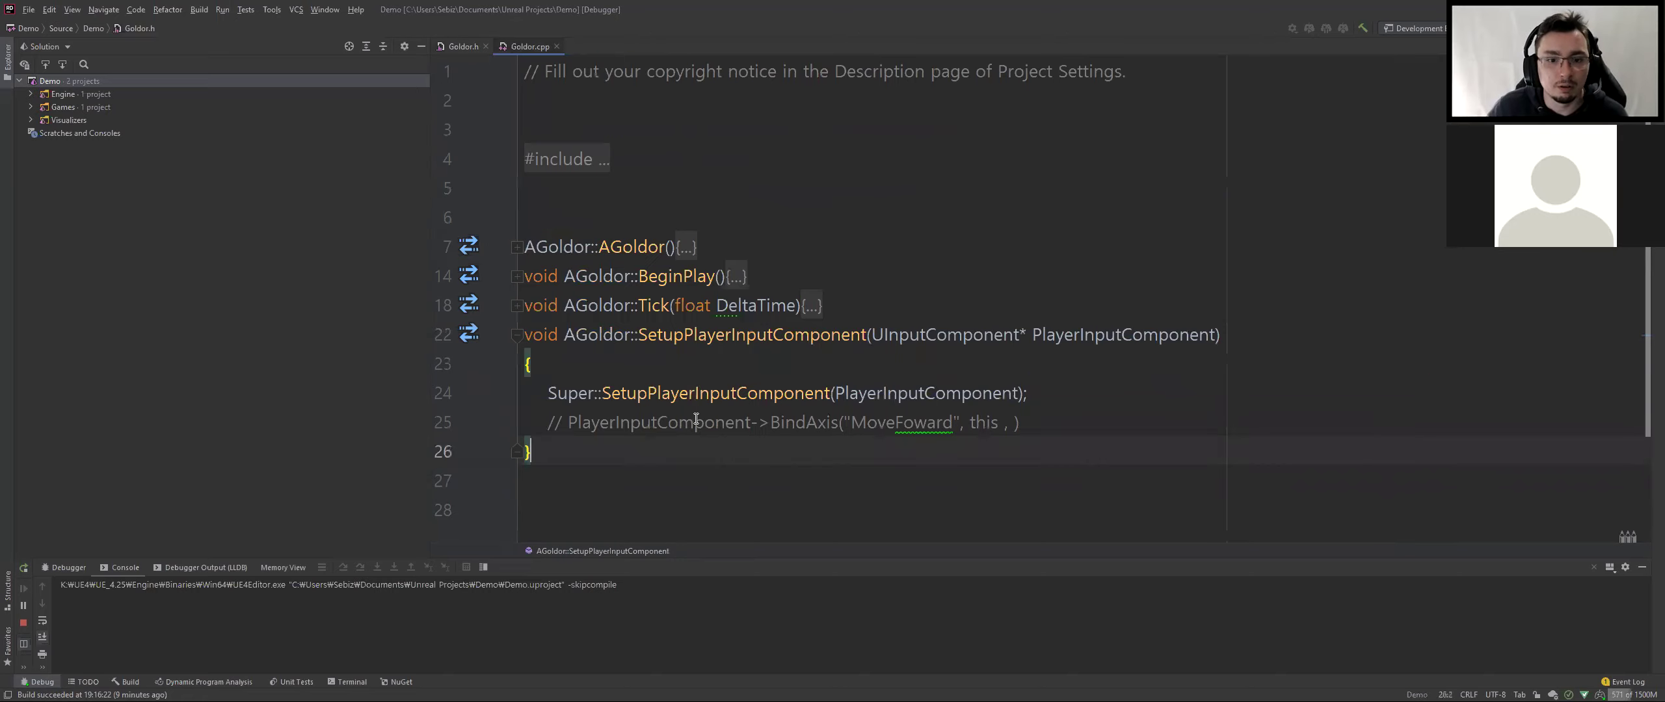
left_click(463, 46)
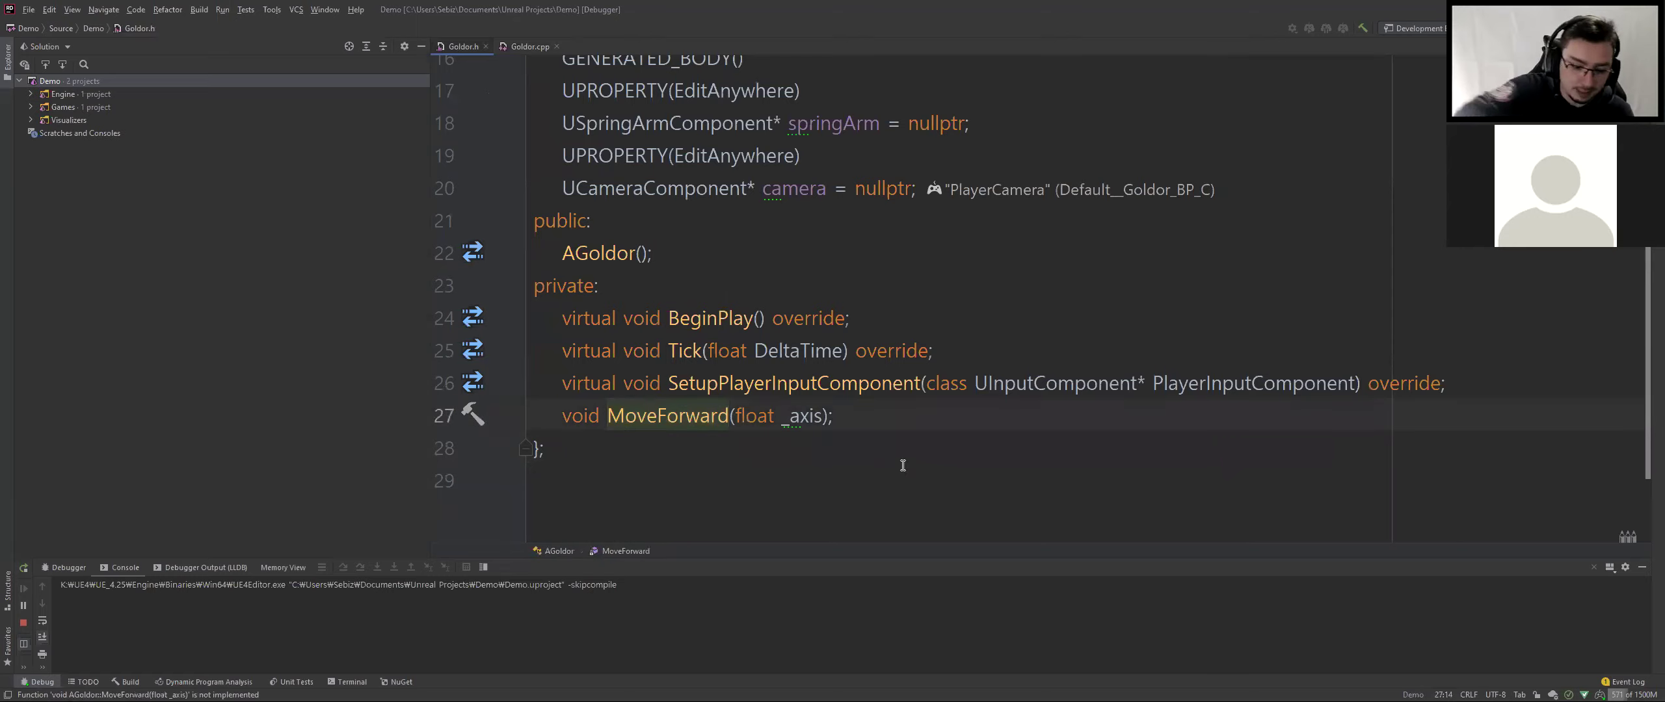
Generate the AGoldor::MoveForward definition in Goldor.cpp and open a line in its body
key("alt+Return")
key("Return")
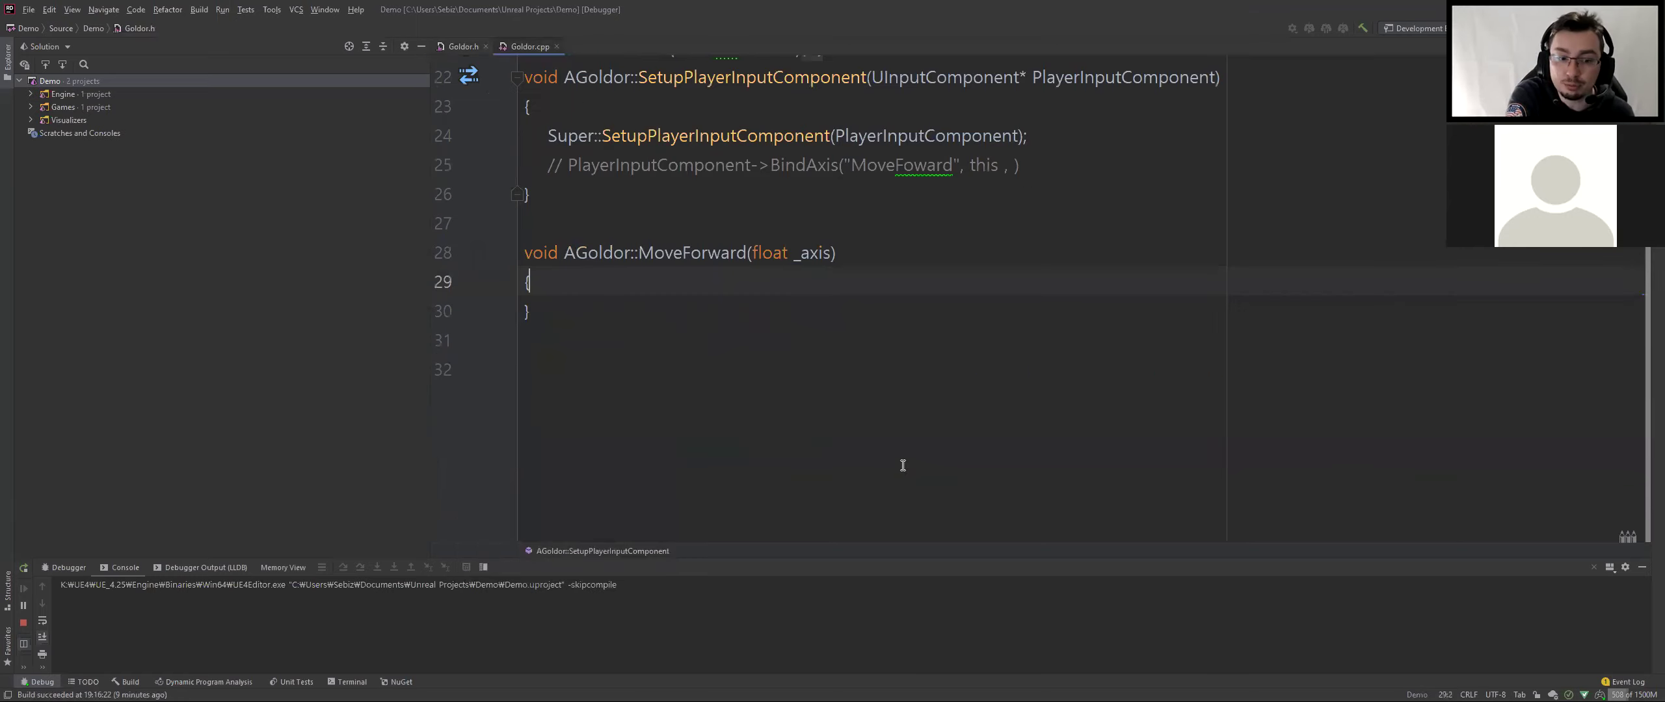
left_click(532, 229)
scroll(699, 364, "up", 3)
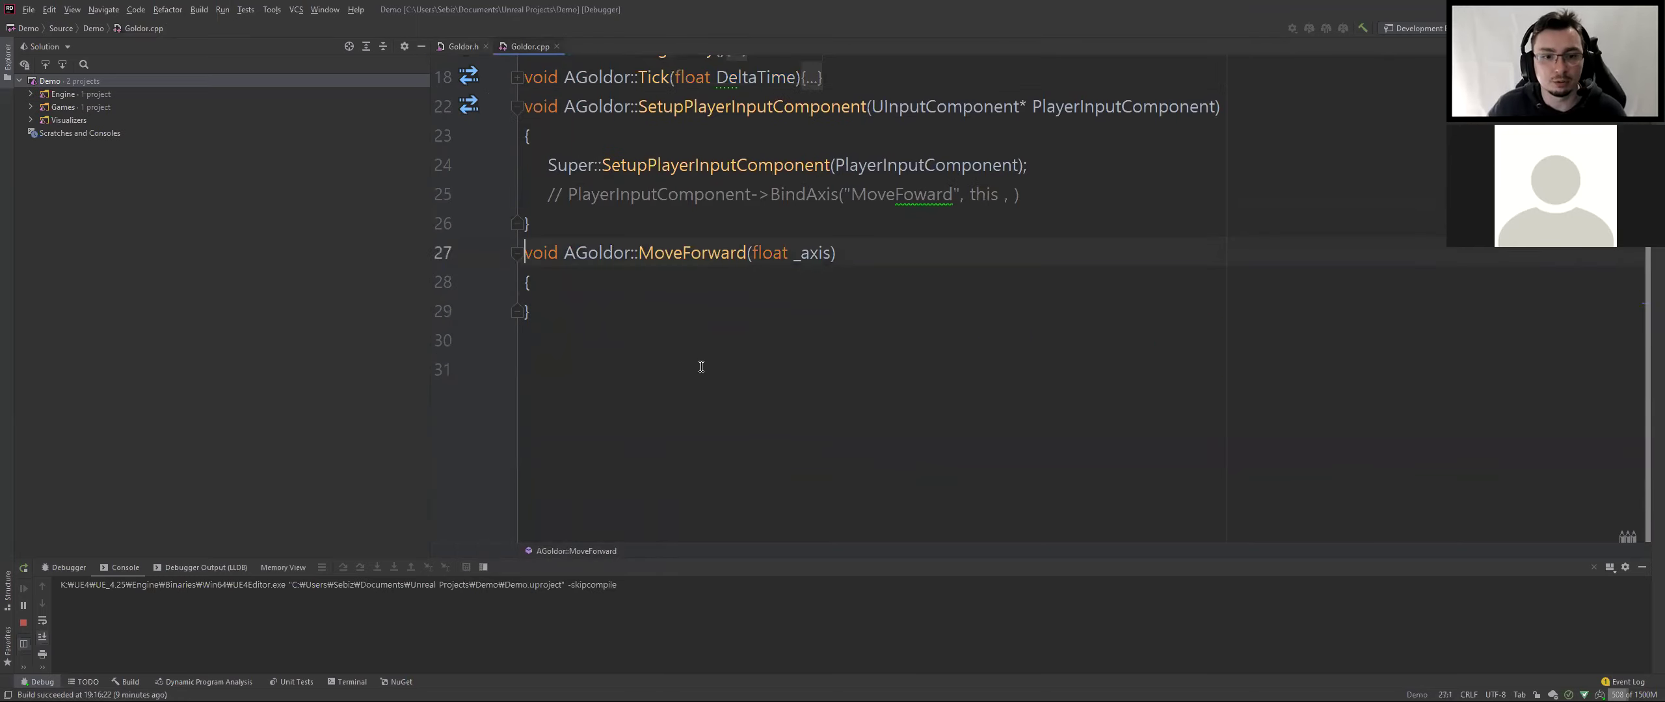
key("Delete")
key("Down")
key("Down")
key("End")
left_click(784, 463)
key("Return")
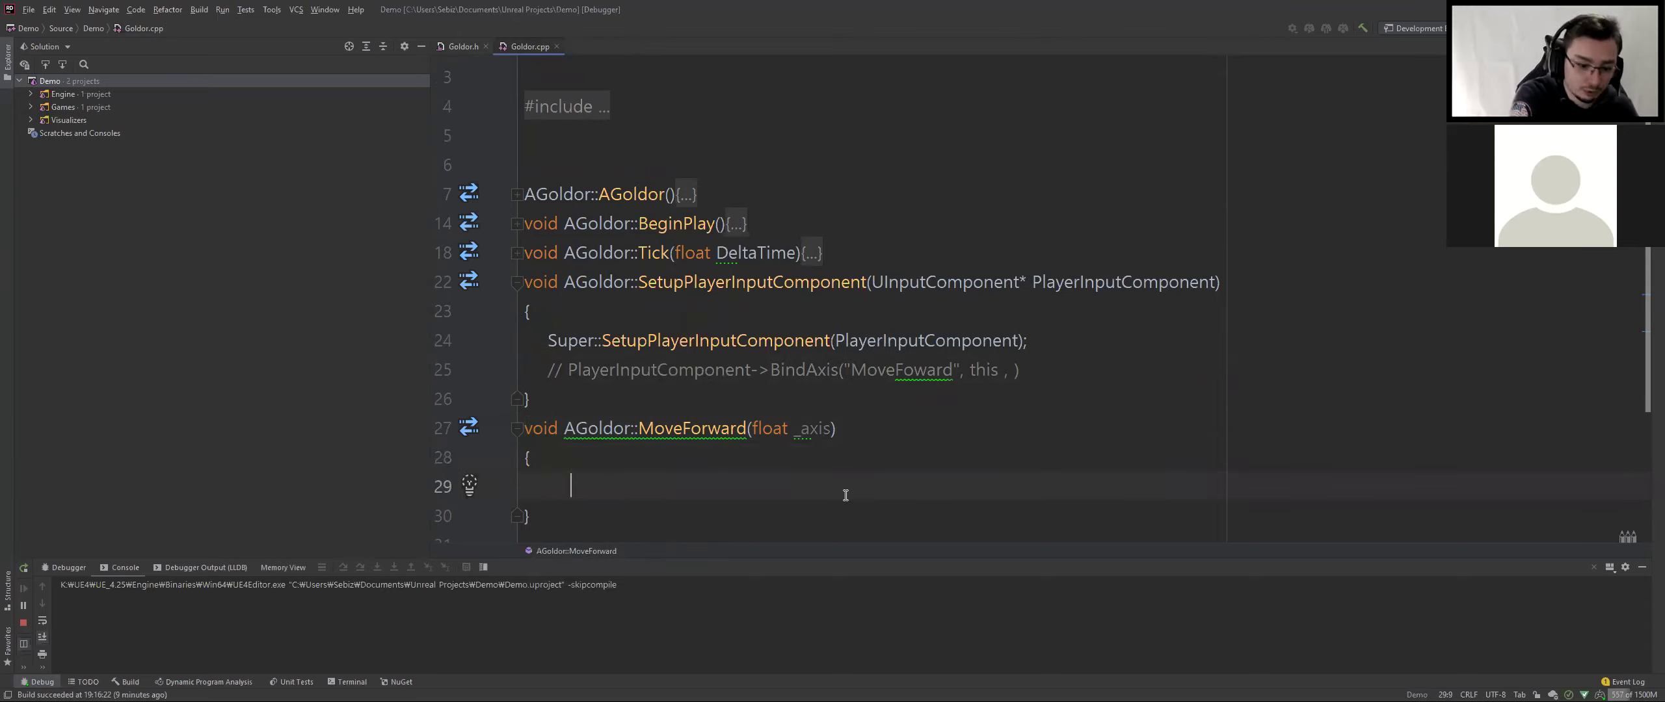
Write AddMovementInput(GetActorForwardVector(), _axis); inside MoveForward using autocomplete
type("S")
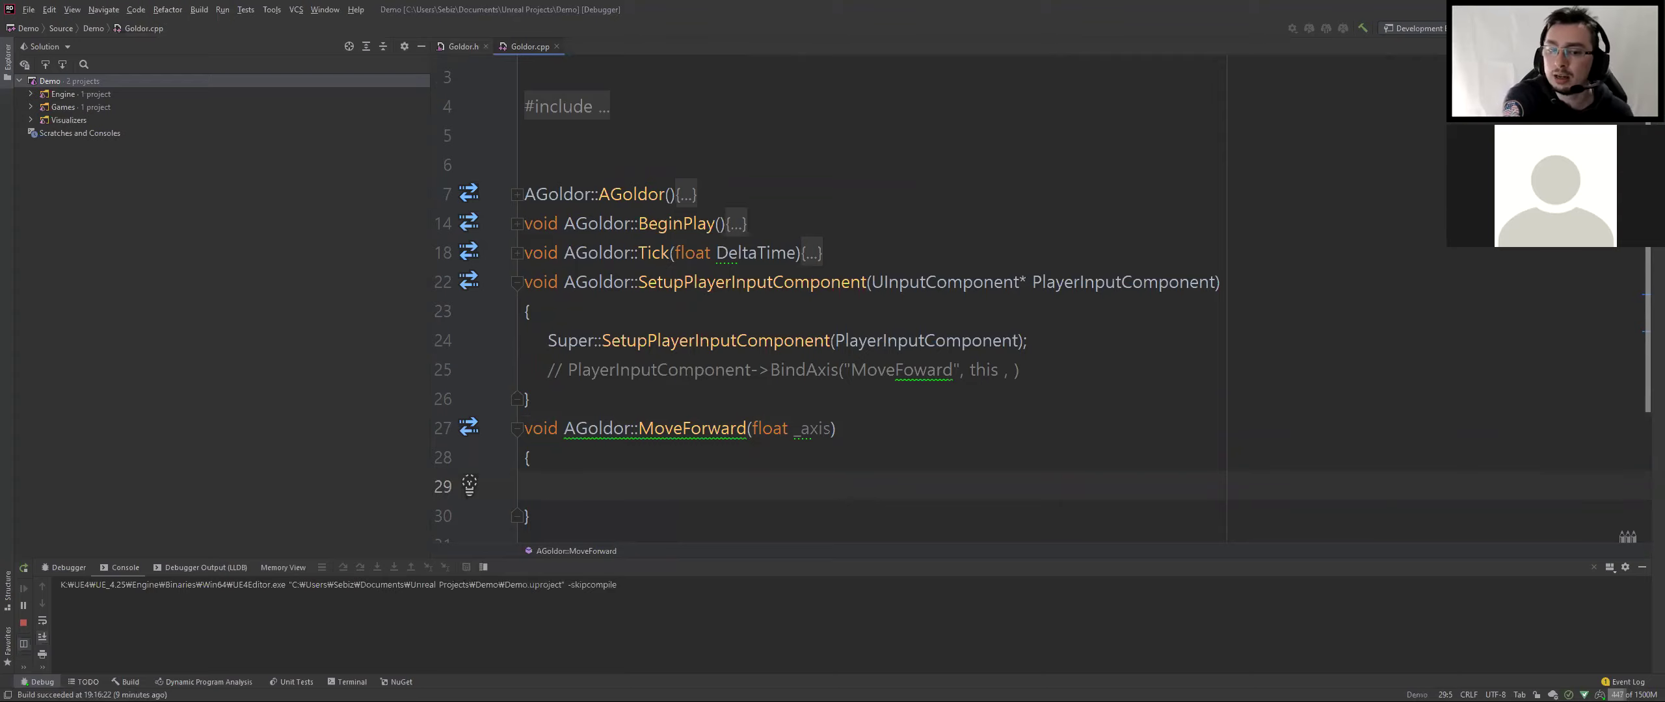
type("A")
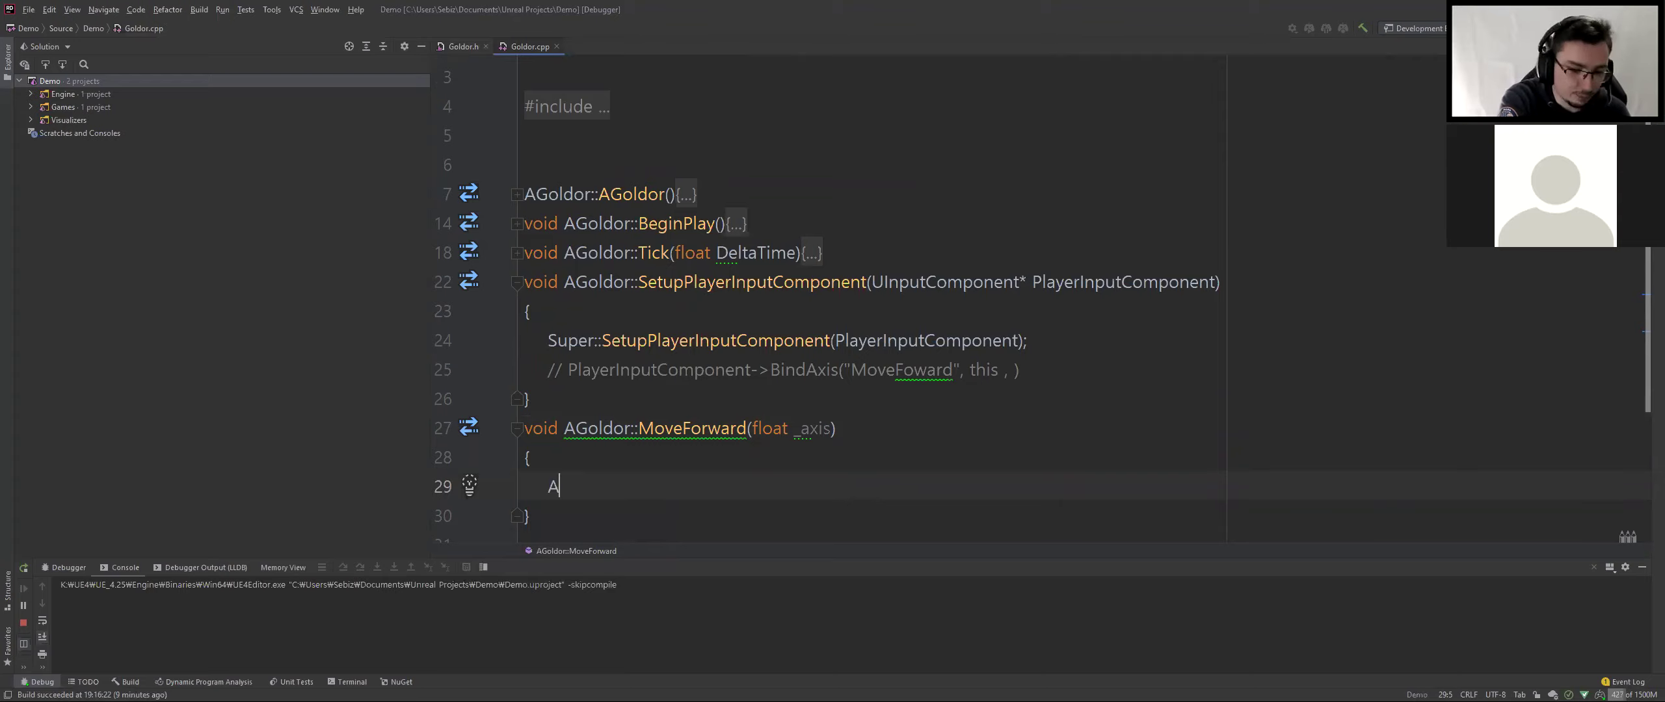
type("D")
key("BackSpace")
type("ddFow")
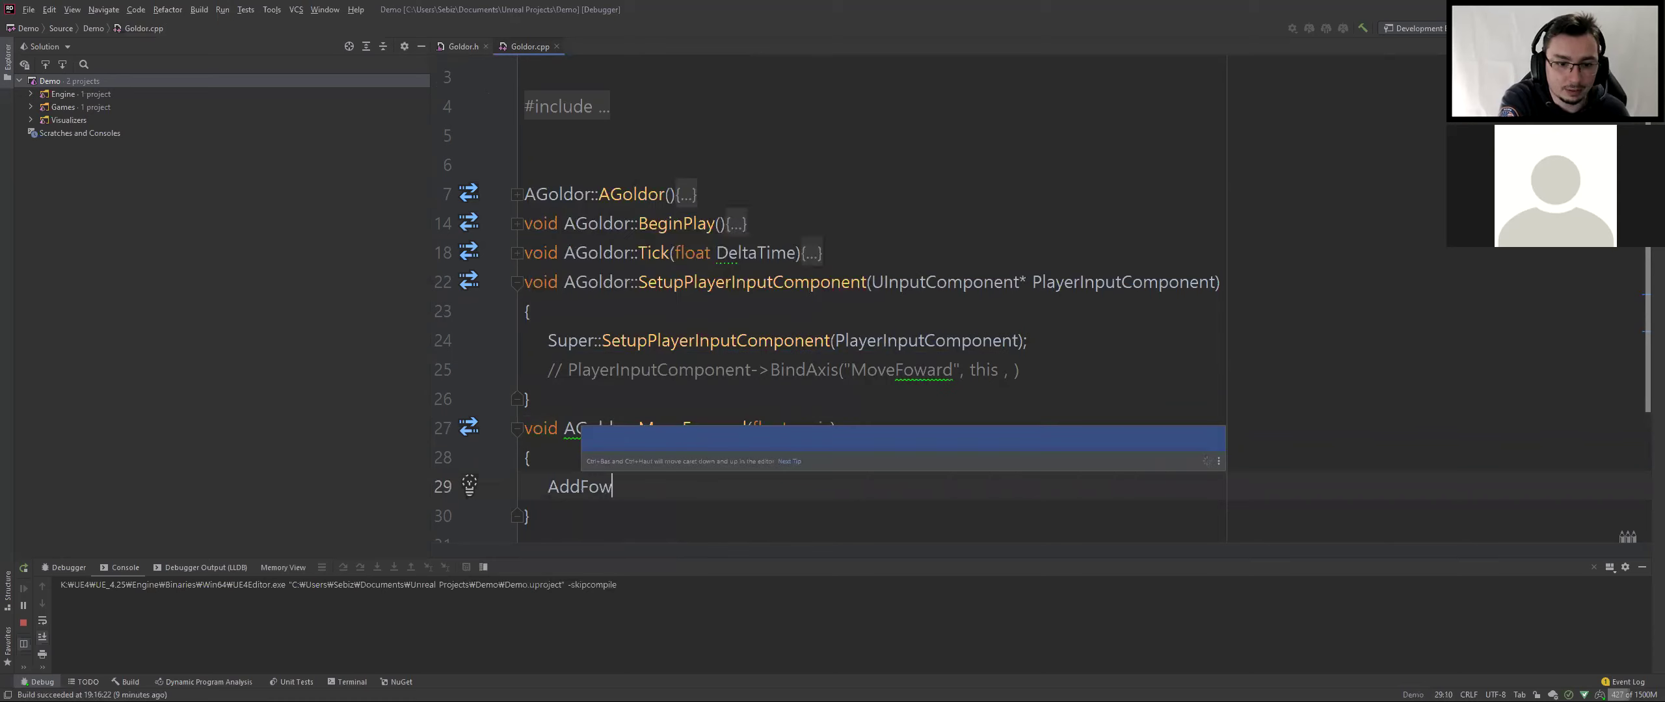
key("BackSpace")
key("BackSpace")
key("BackSpace")
type("M")
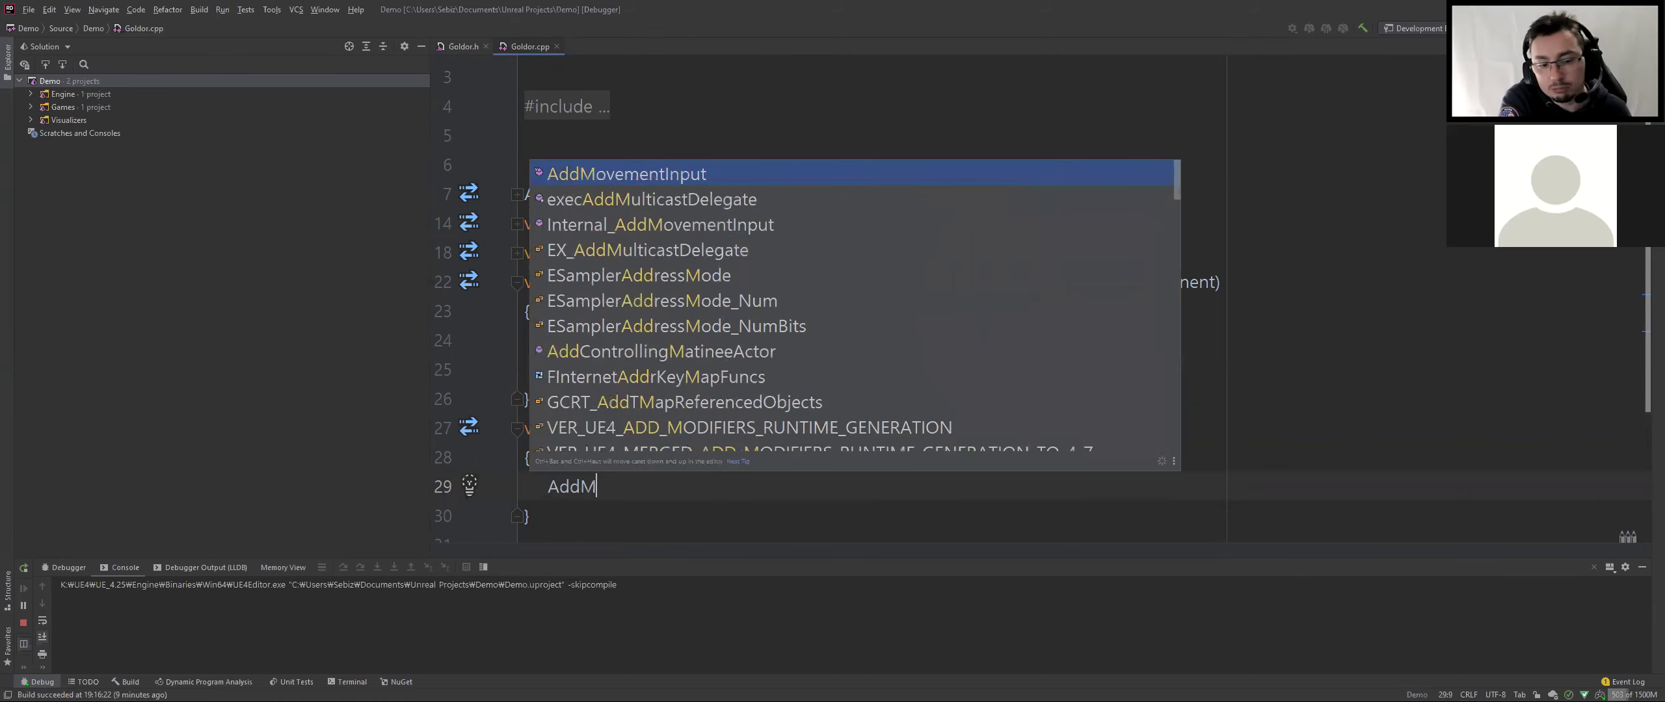
type("ove")
key("Return")
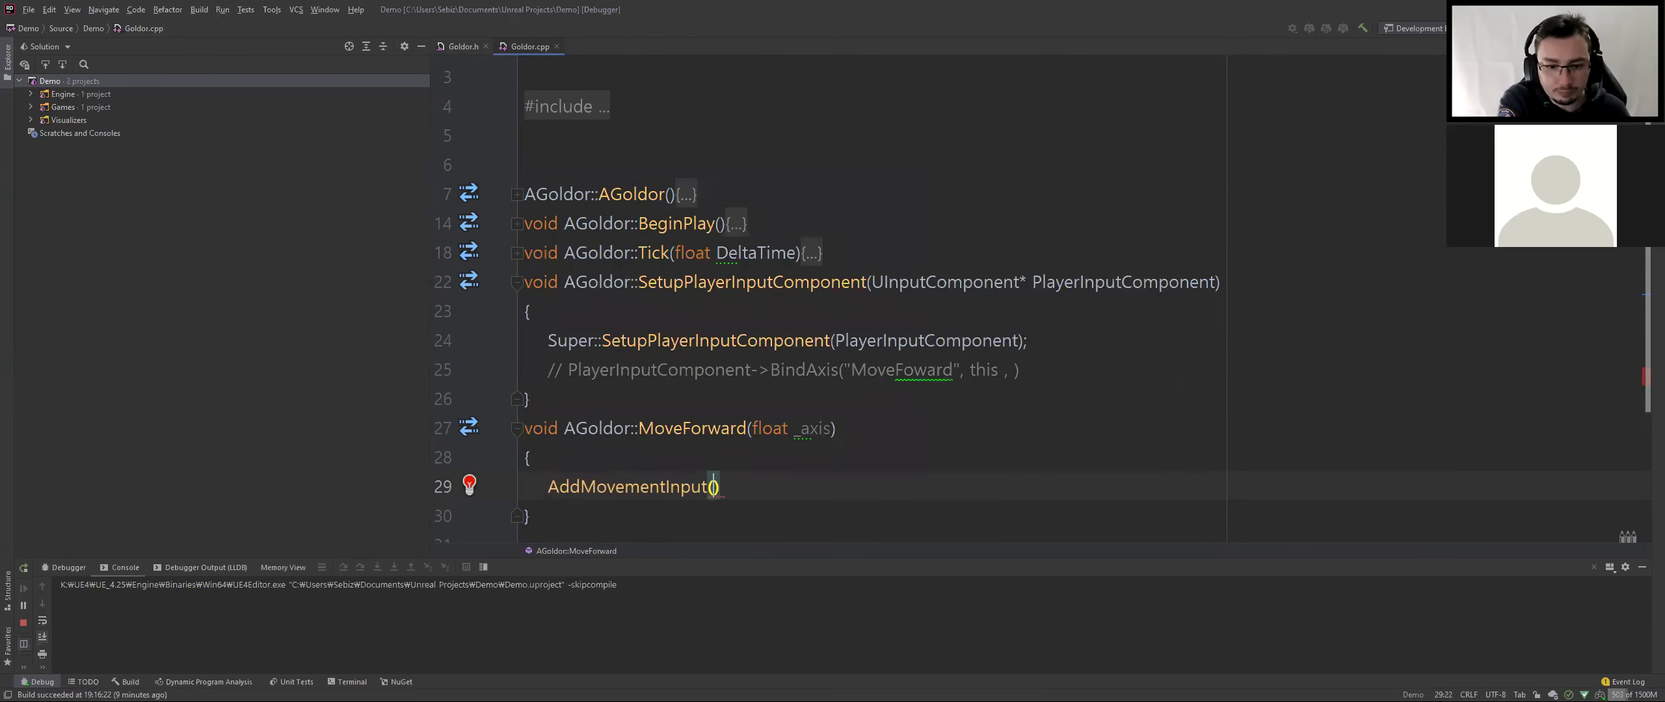
type("GetF")
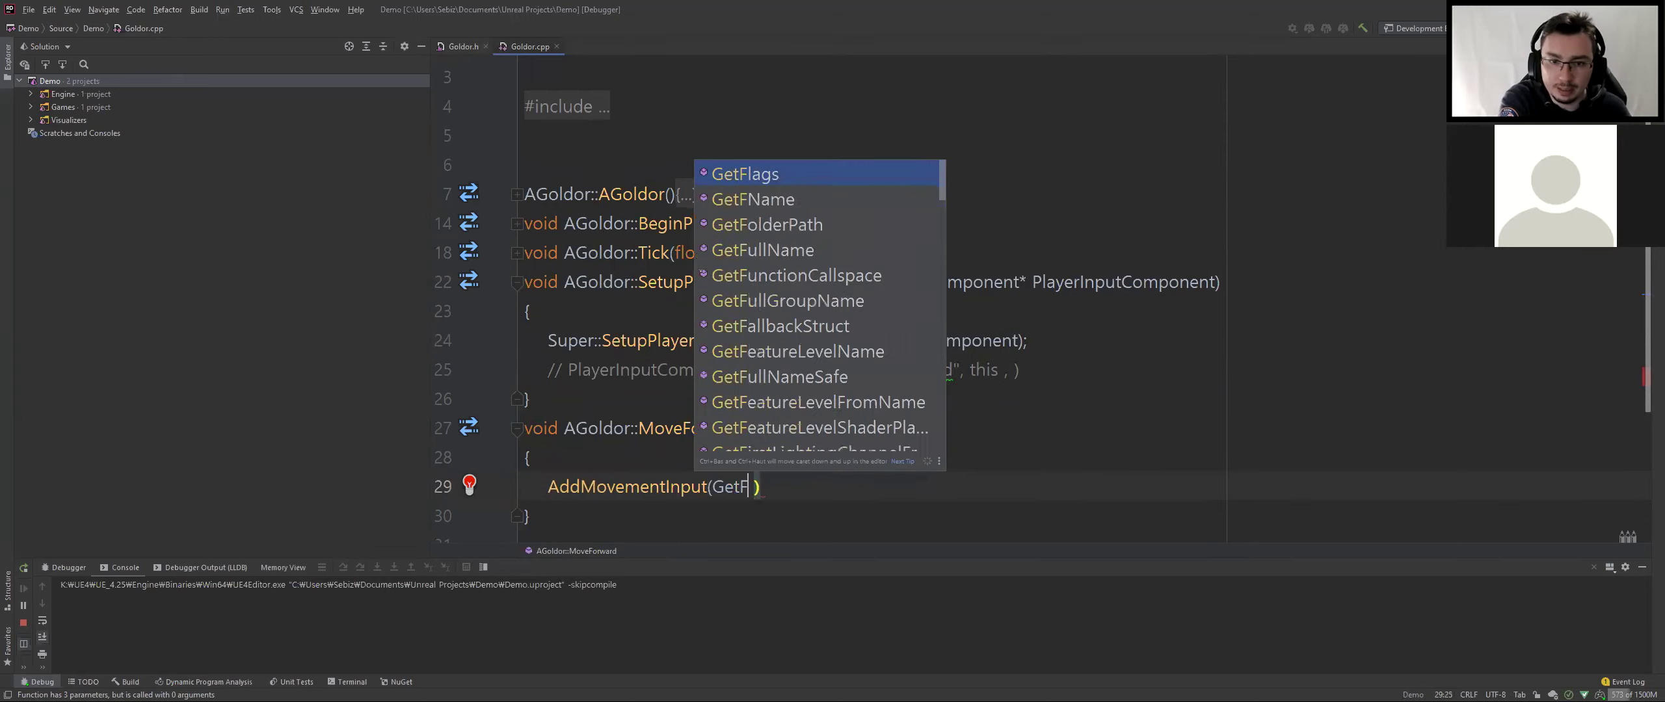
type("owar")
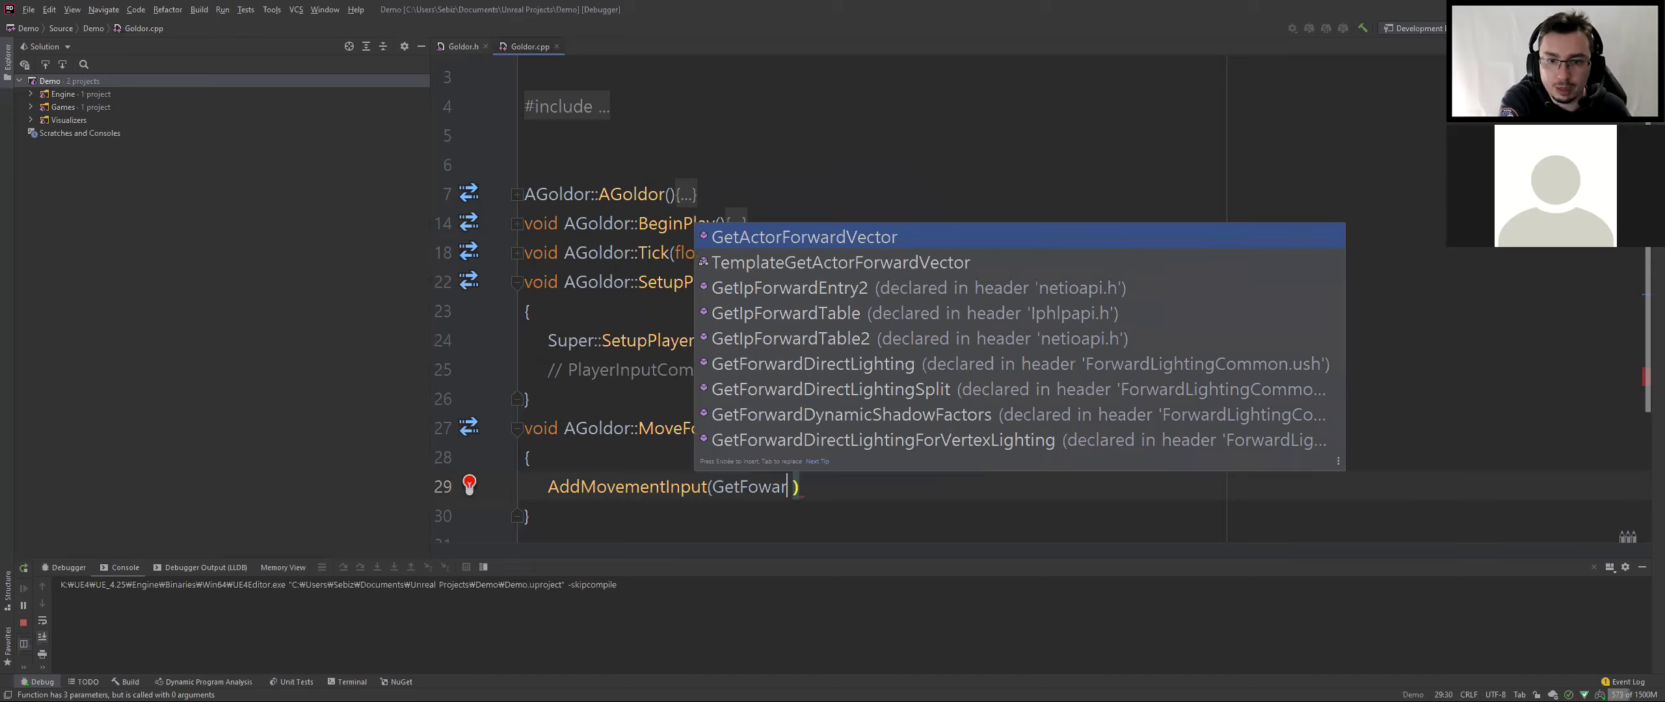
key("Return")
type(", _axis );")
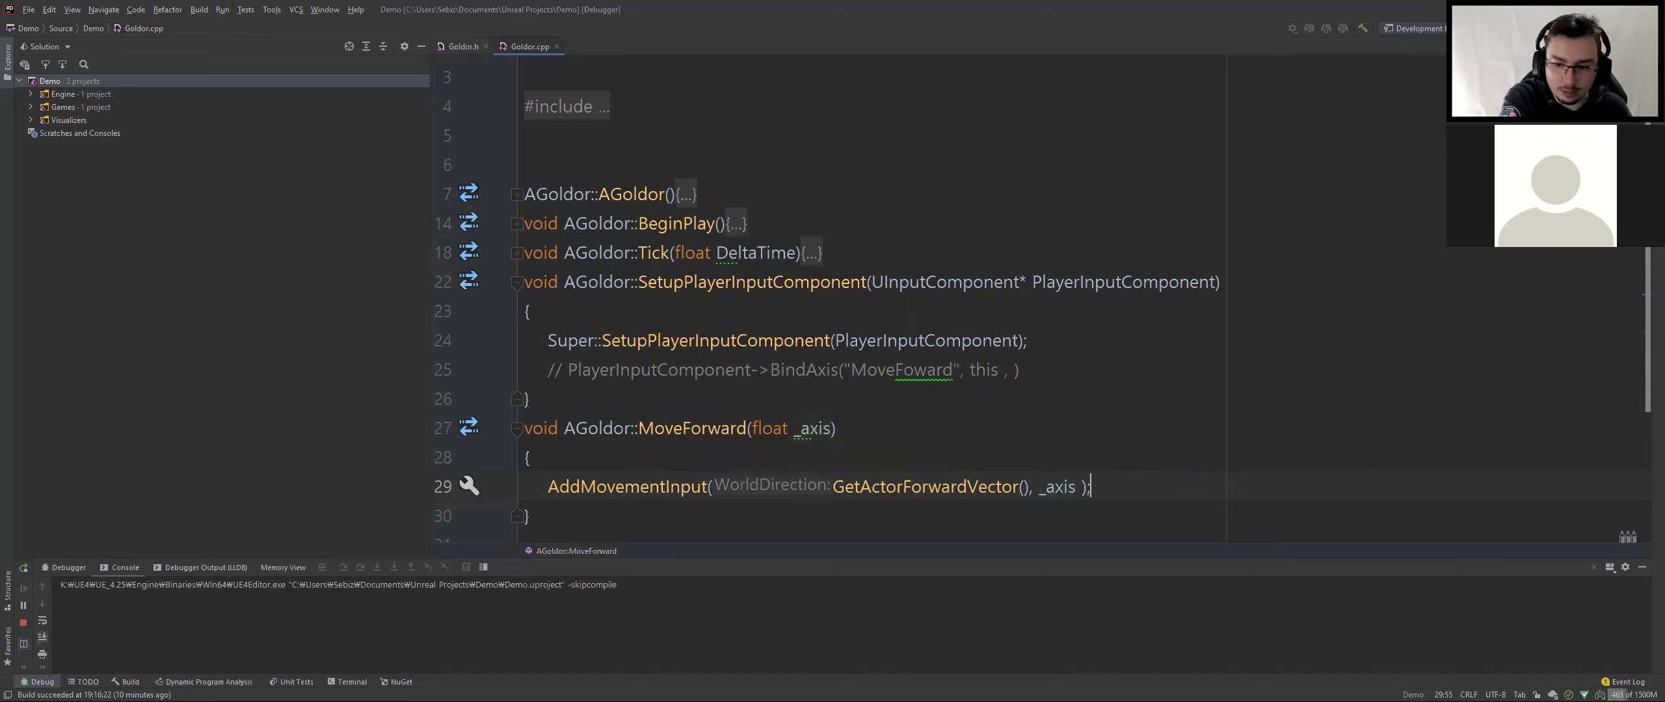
Inspect the AddMovementInput definition in Pawn.cpp, then close that file
left_click_drag(529, 486, 1093, 486)
left_click(624, 486)
key("ctrl+b")
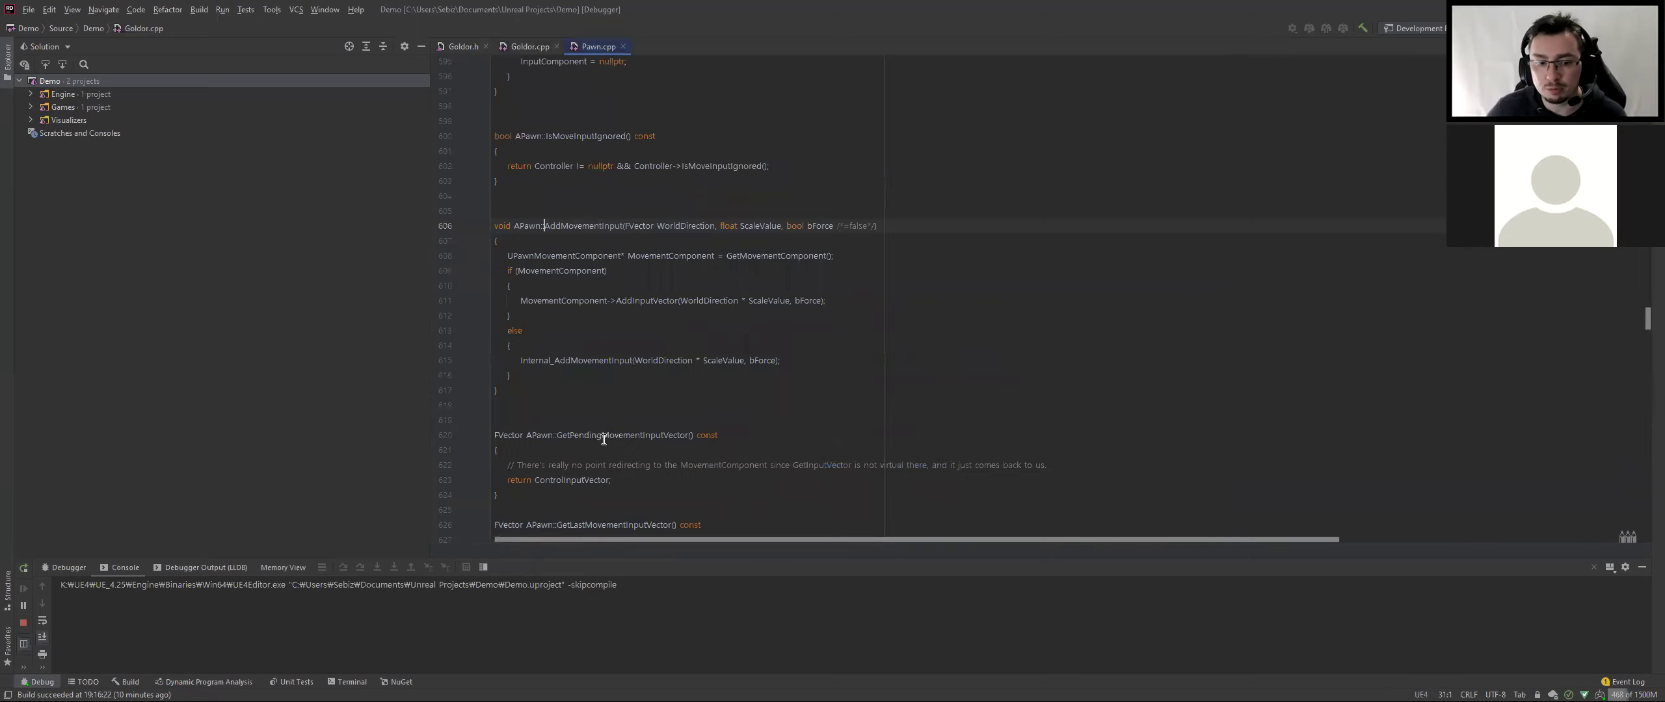
left_click(624, 47)
key("alt+Tab")
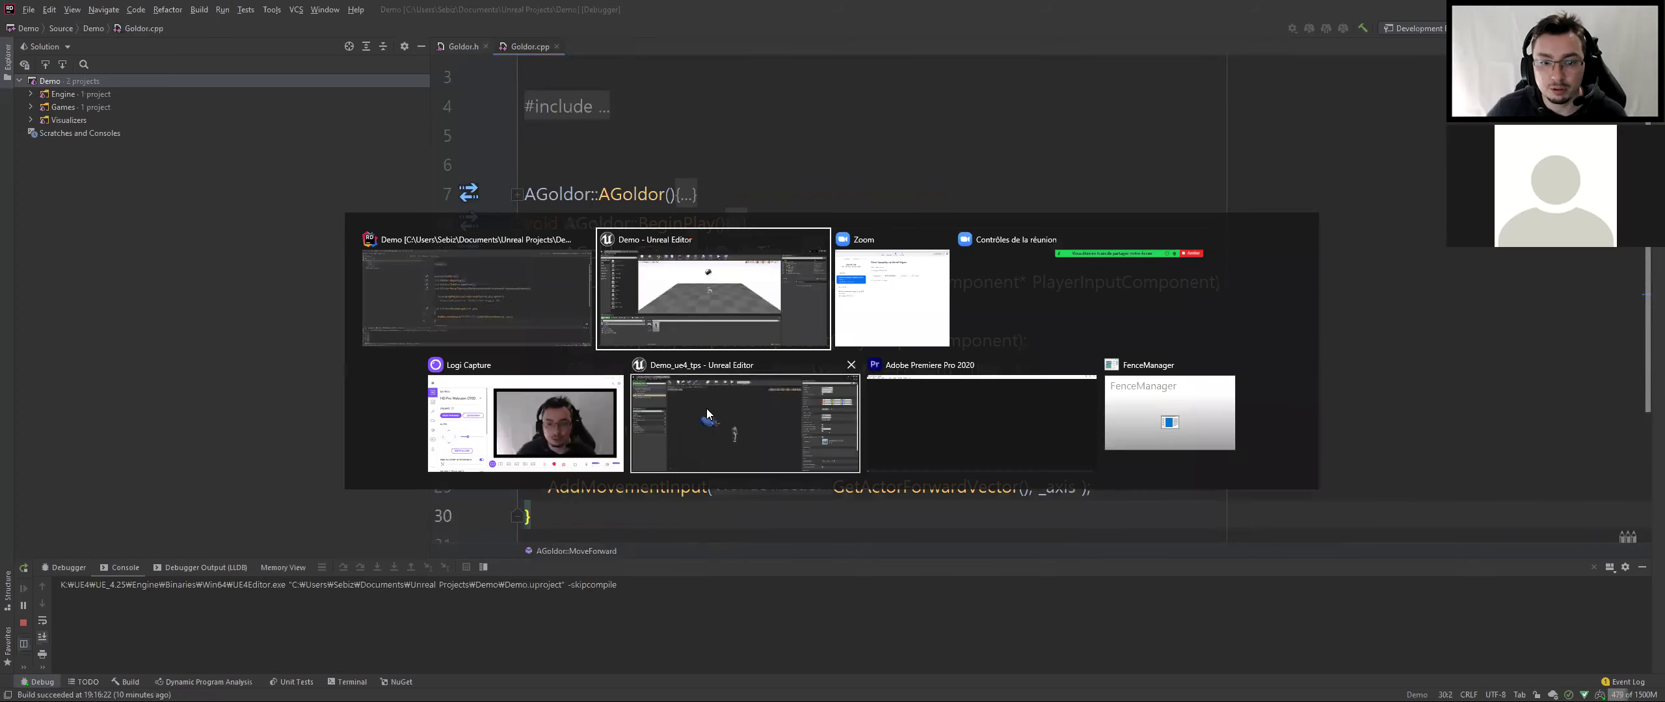
left_click(709, 414)
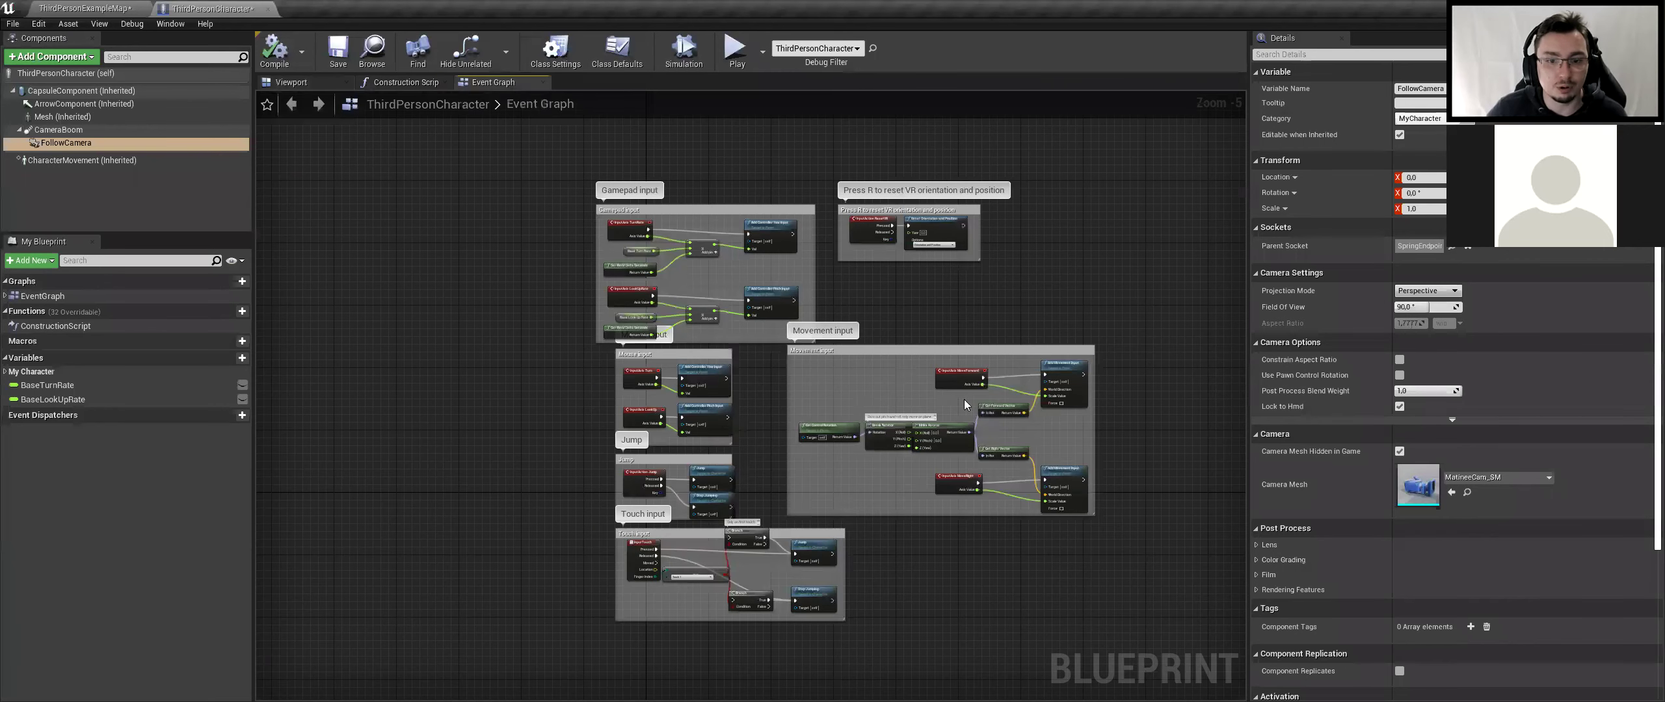
scroll(966, 405, "up", 2)
scroll(943, 390, "up", 2)
scroll(881, 346, "up", 1)
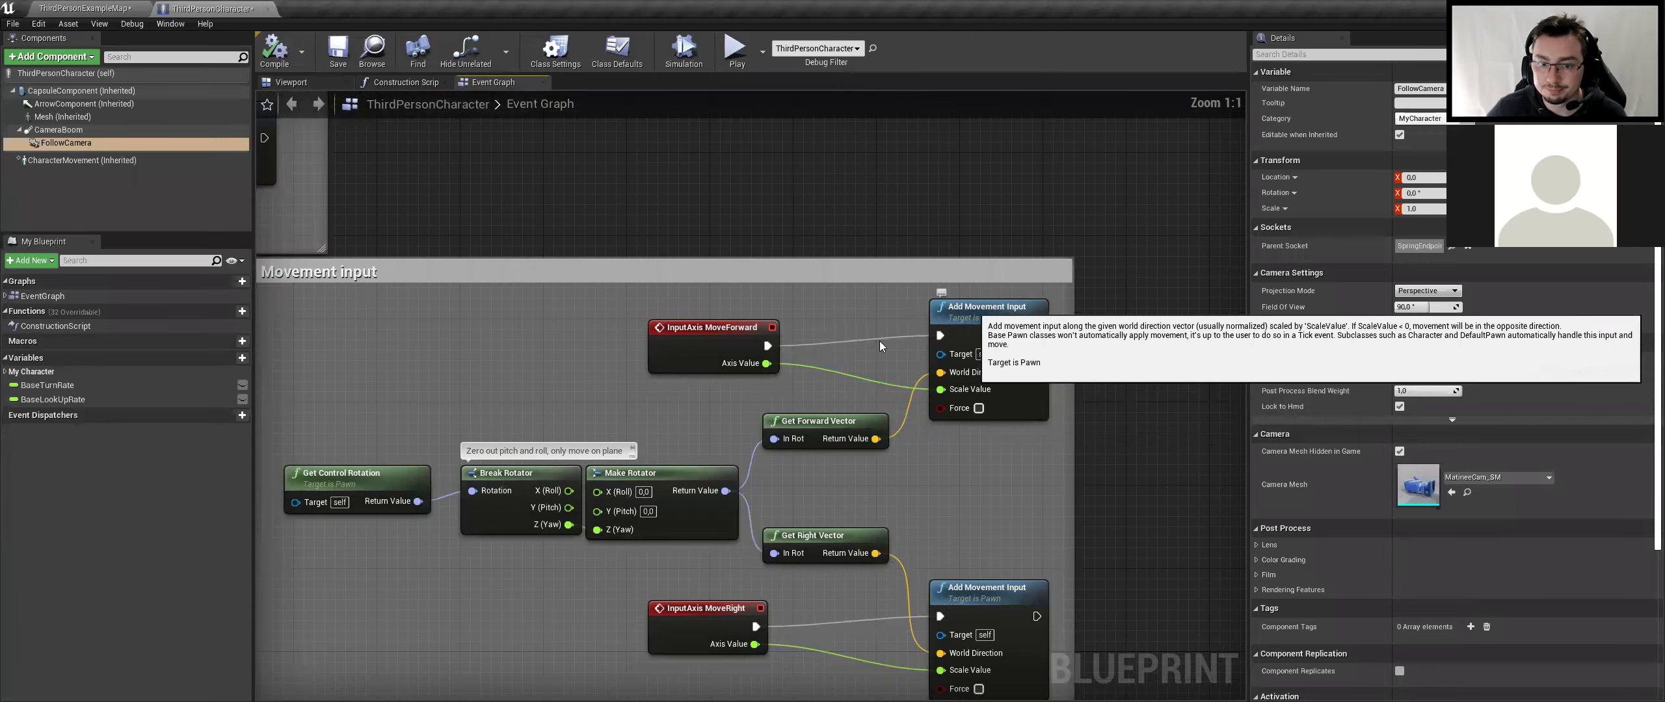
left_click(969, 323)
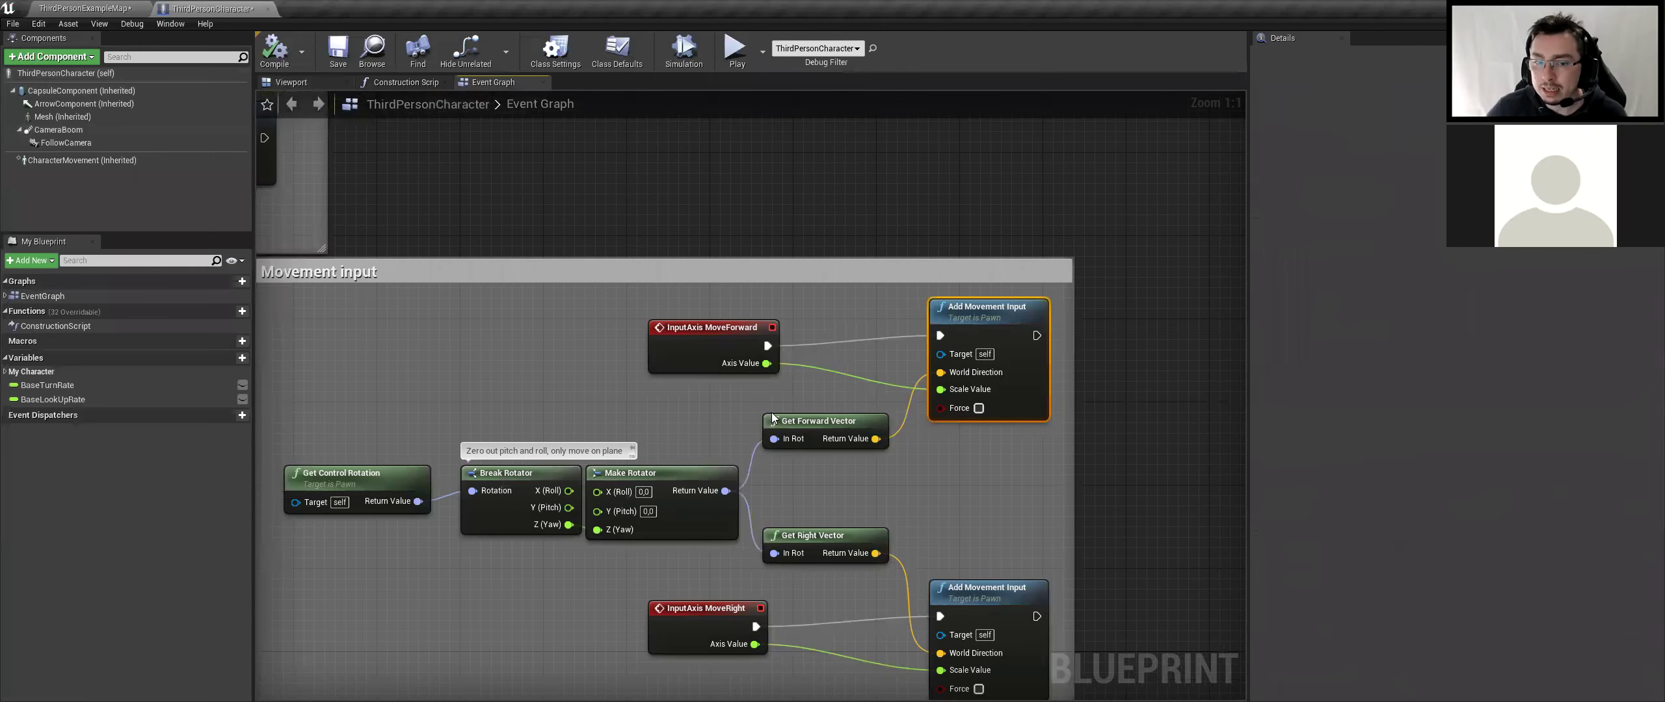
left_click_drag(746, 348, 746, 337)
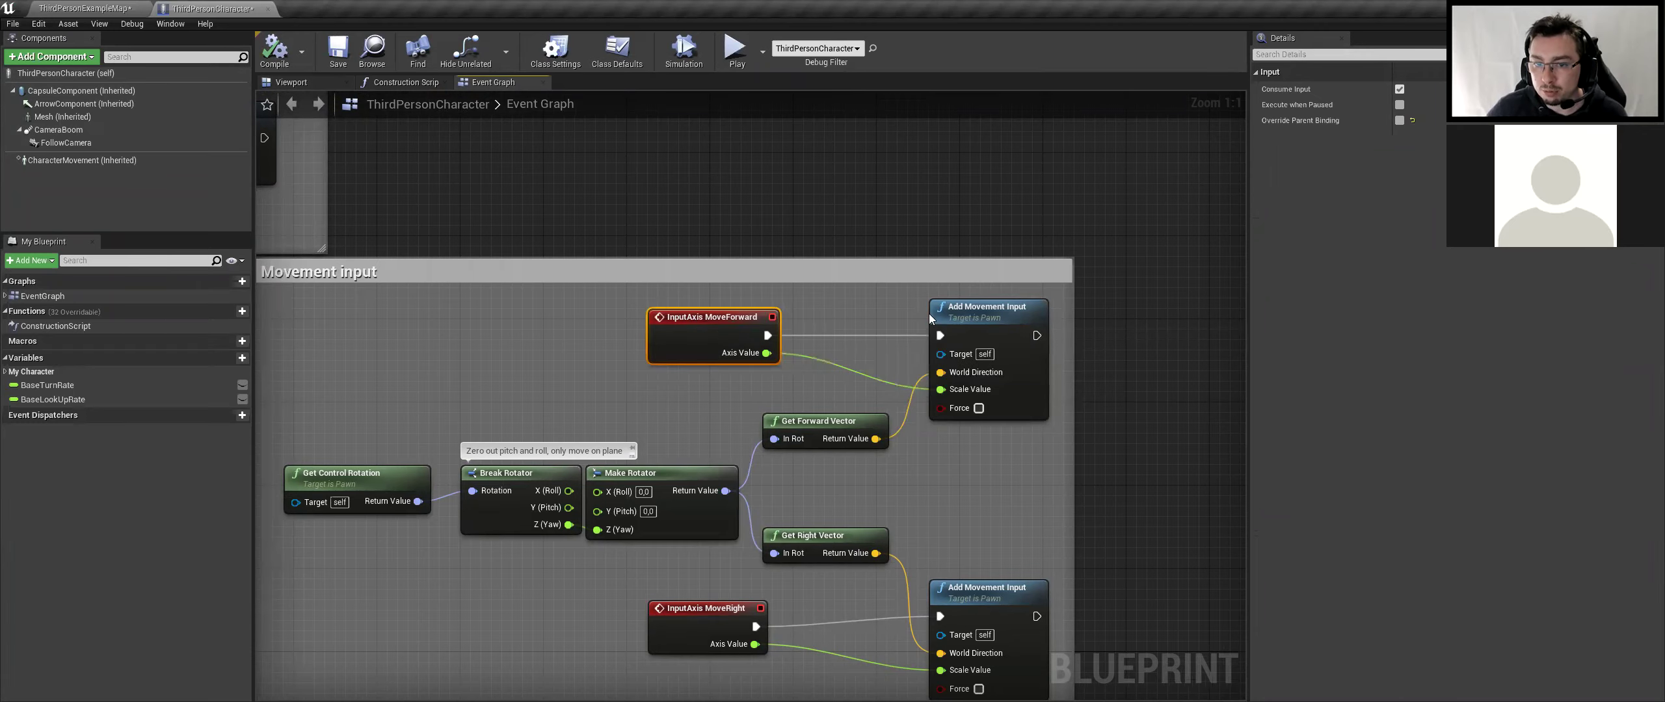
left_click(997, 316)
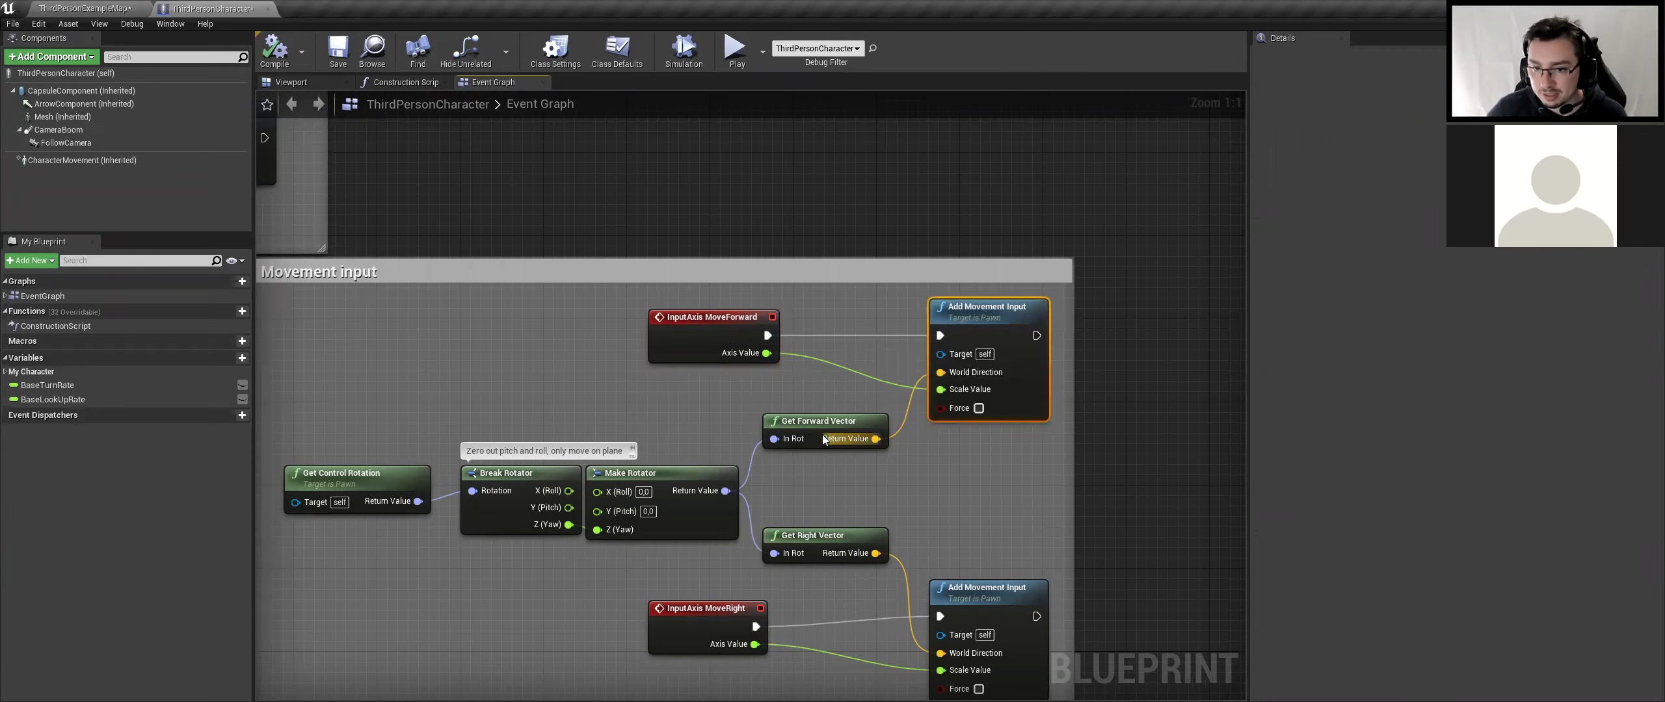
left_click(839, 437)
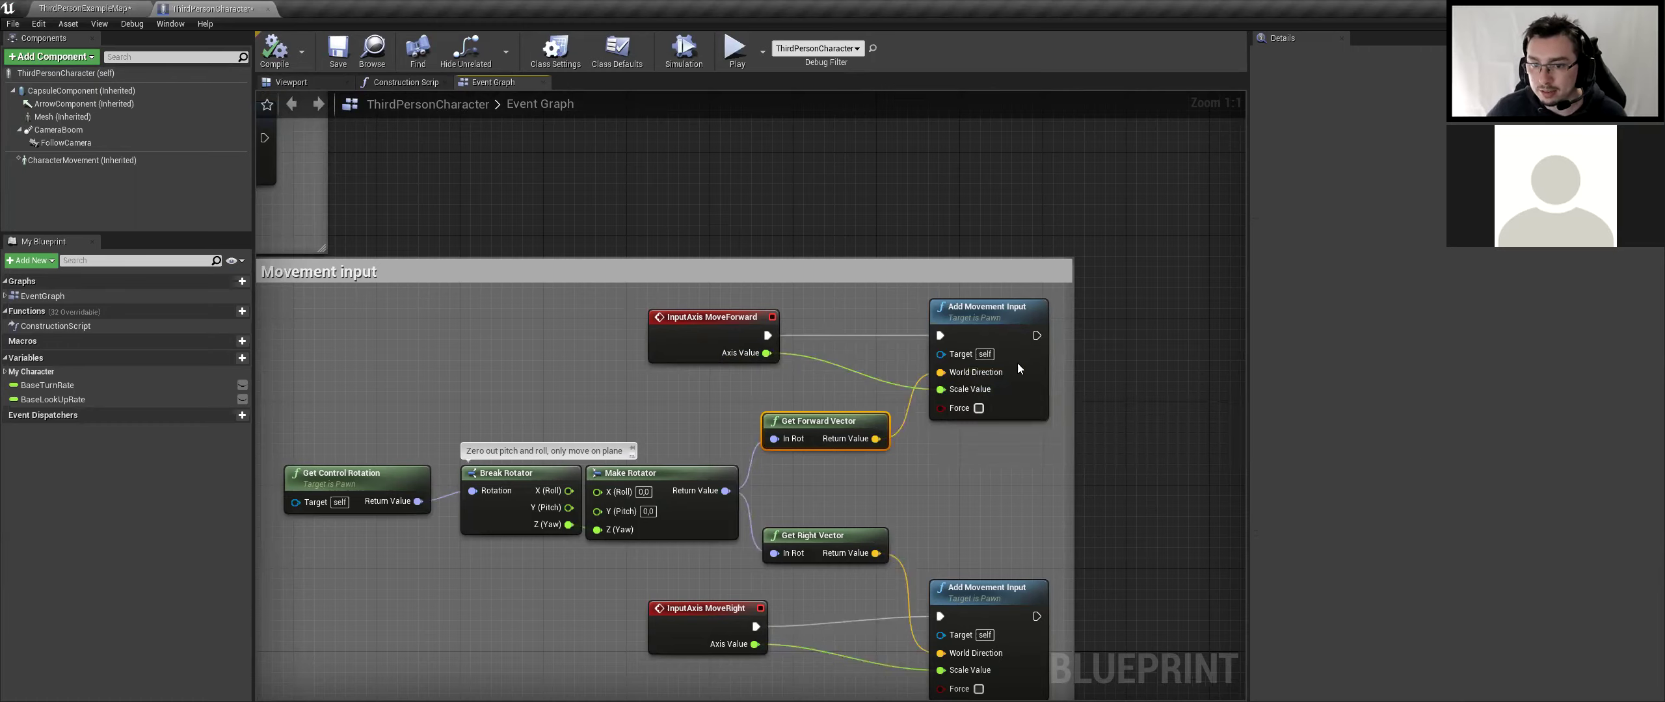
left_click_drag(748, 296, 936, 391)
key("alt+Tab")
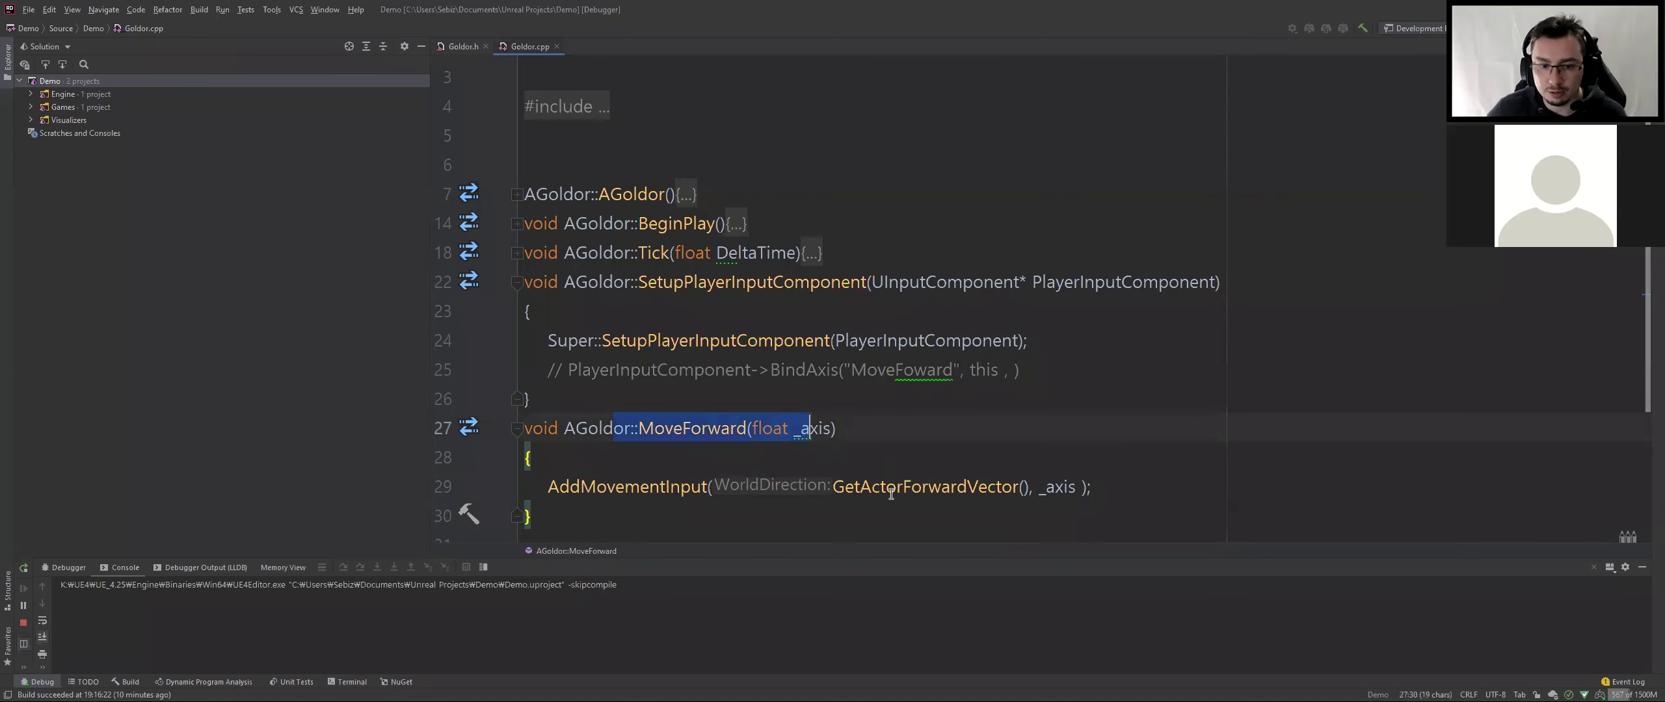
left_click(779, 437)
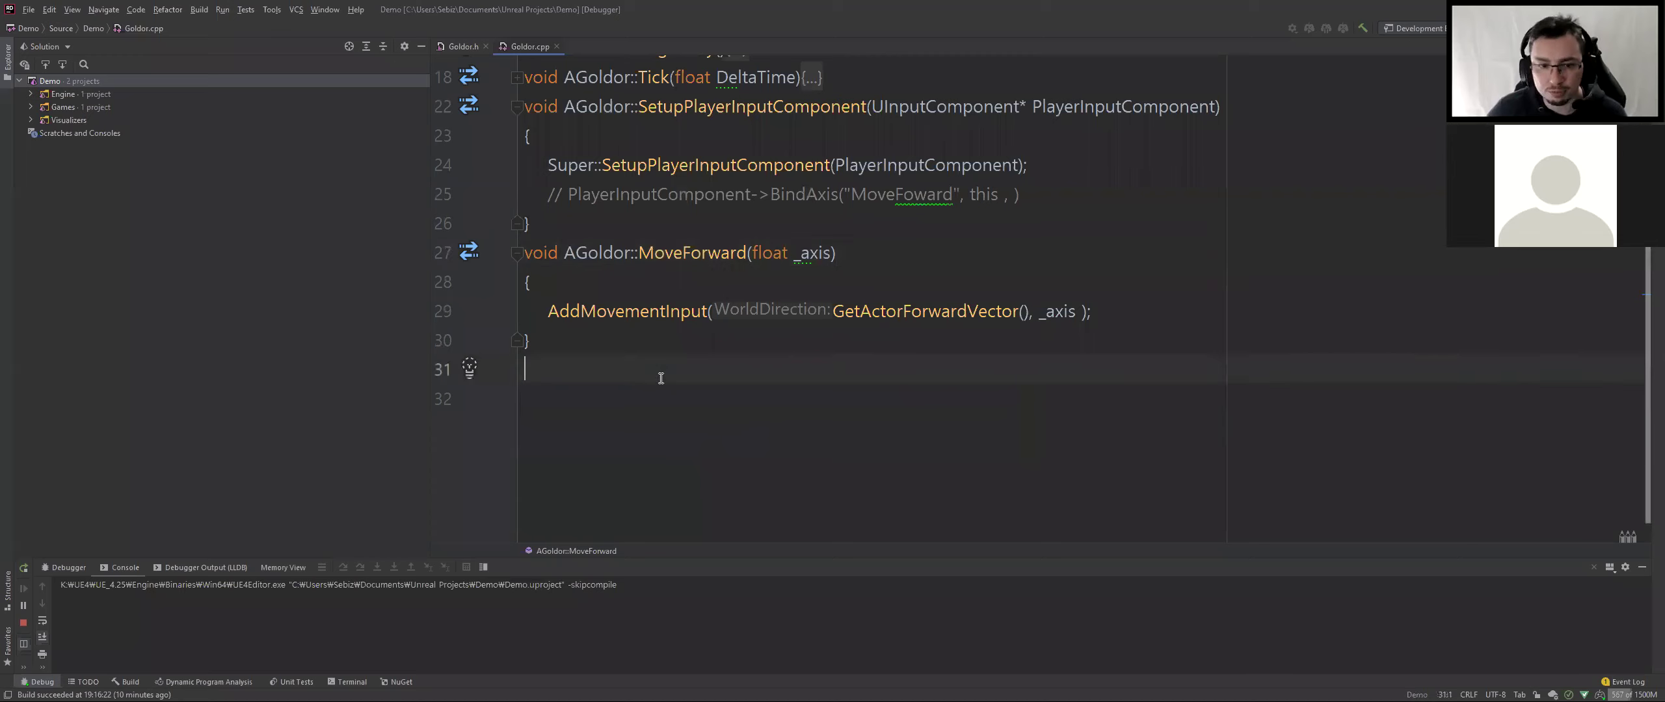
Uncomment the BindAxis("MoveFoward", this, ...) line in SetupPlayerInputComponent
left_click(939, 370)
key("ctrl+slash")
left_click(936, 427)
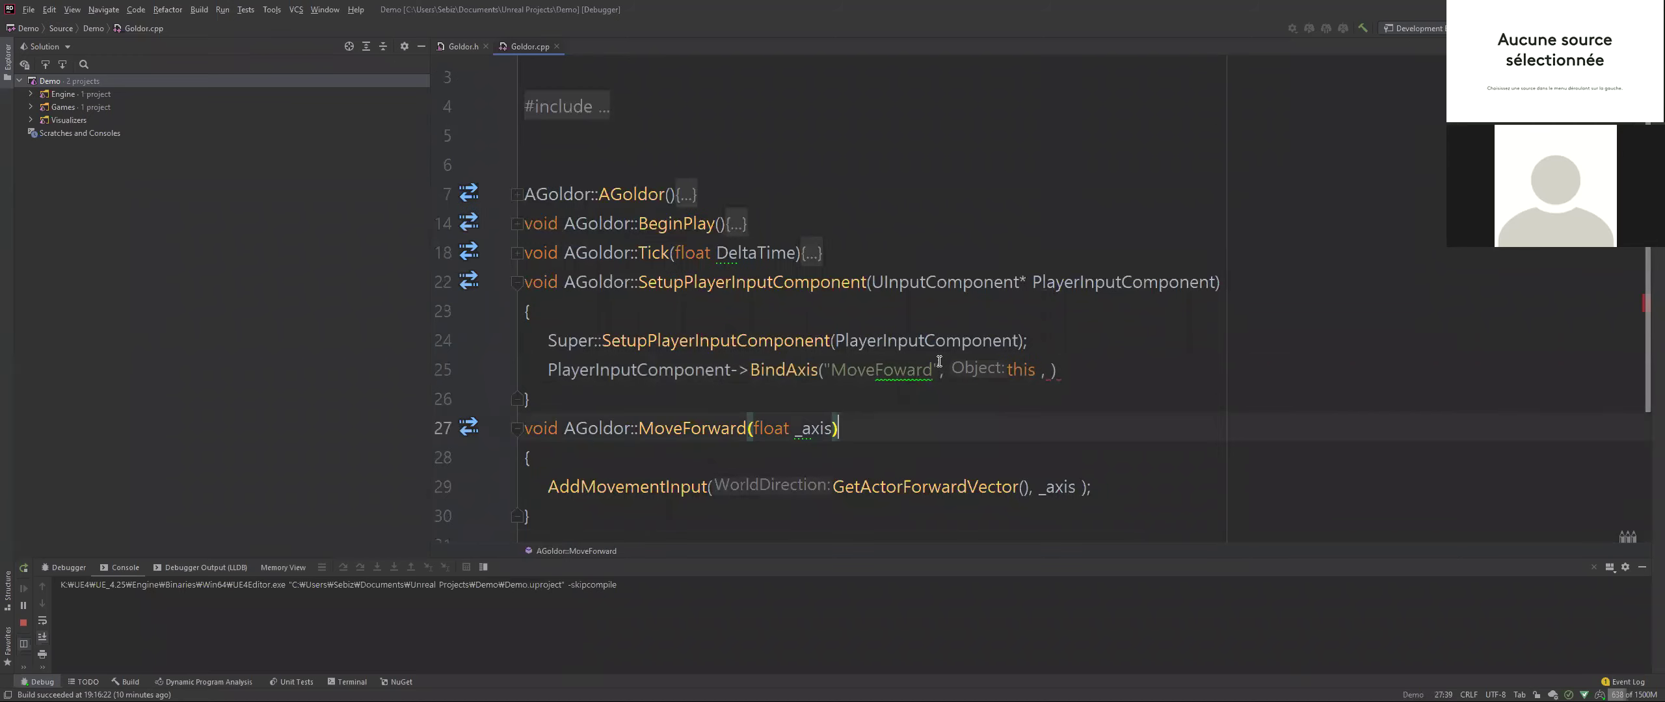
key("alt+Tab")
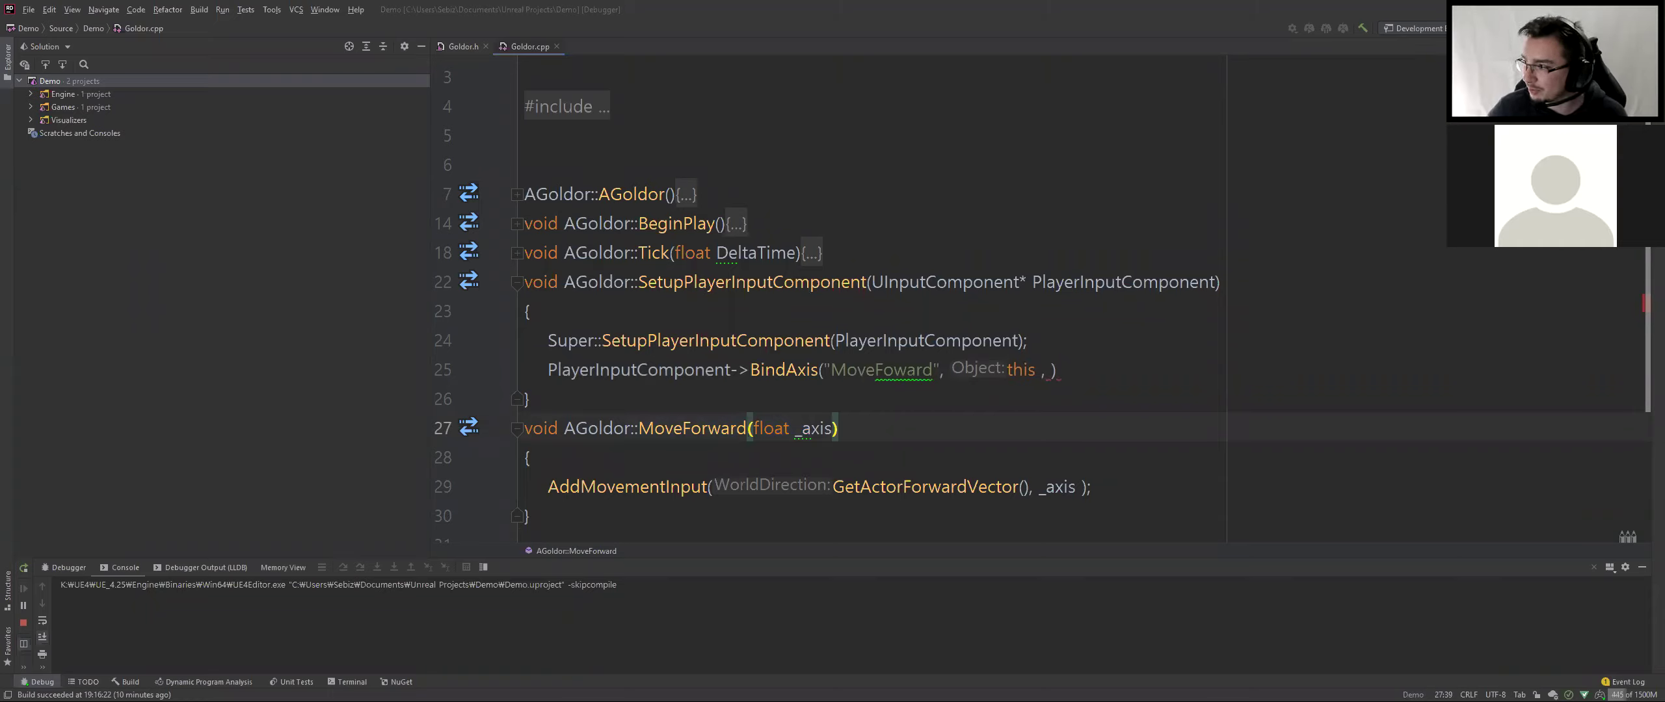
key("Down")
key("Up")
key("Up")
key("Up")
key("End")
key("Left")
Start the BindAxis target argument with &AGoldor:: copied from the function signature
left_click(797, 467)
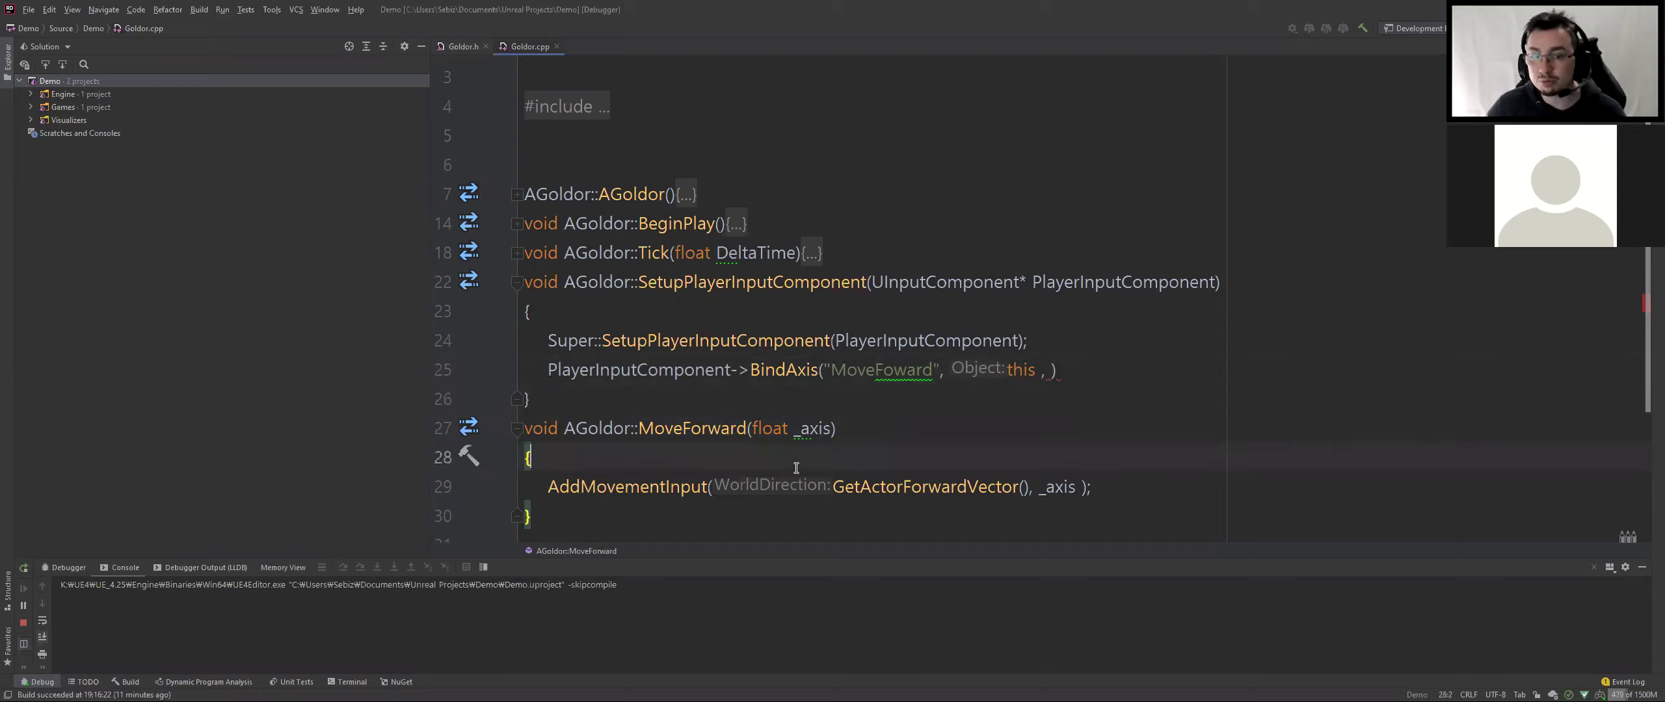
left_click(748, 428)
double_click(748, 428)
left_click(1054, 371)
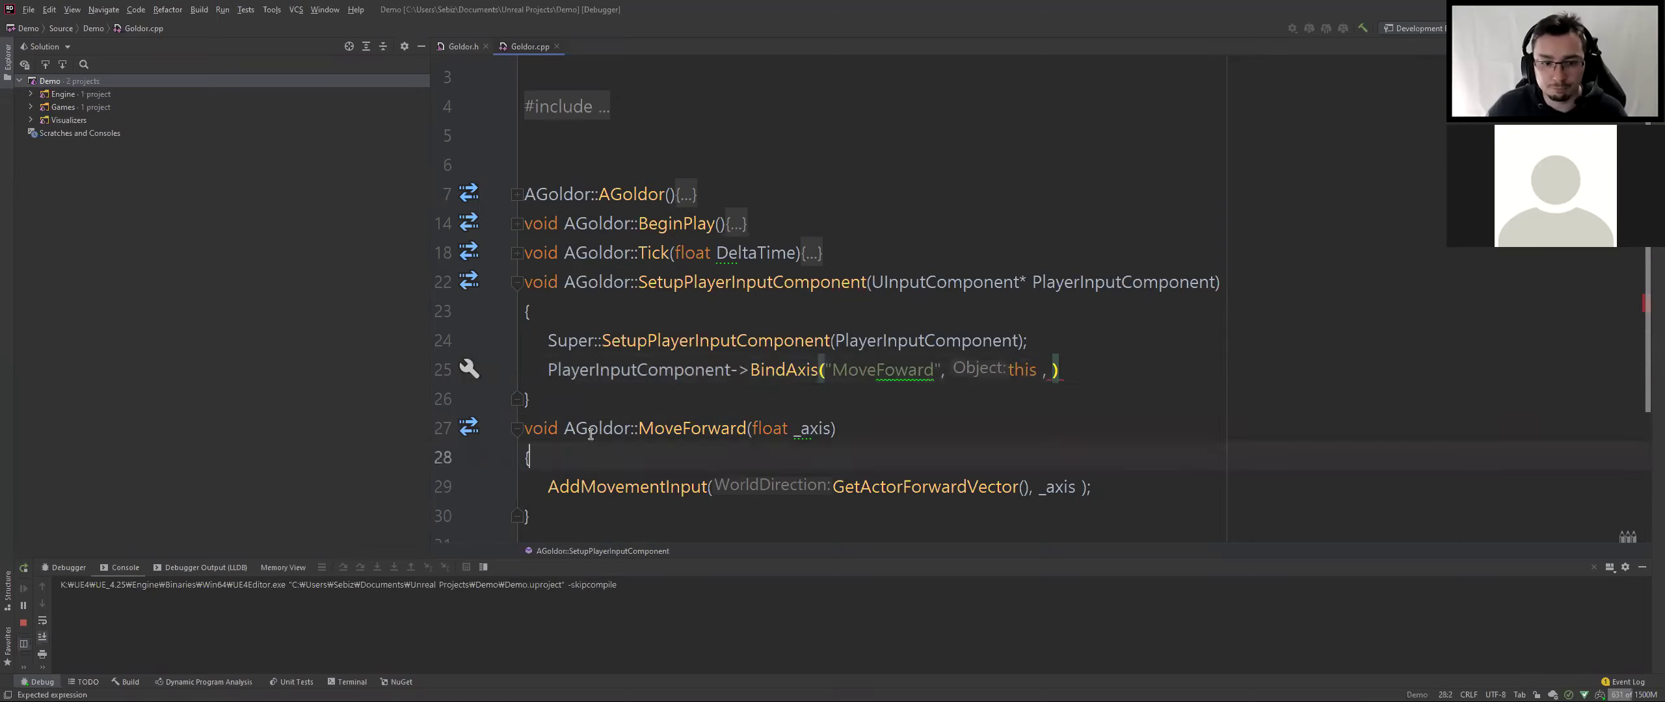
double_click(589, 428)
key("ctrl+c")
left_click(1052, 371)
type("&")
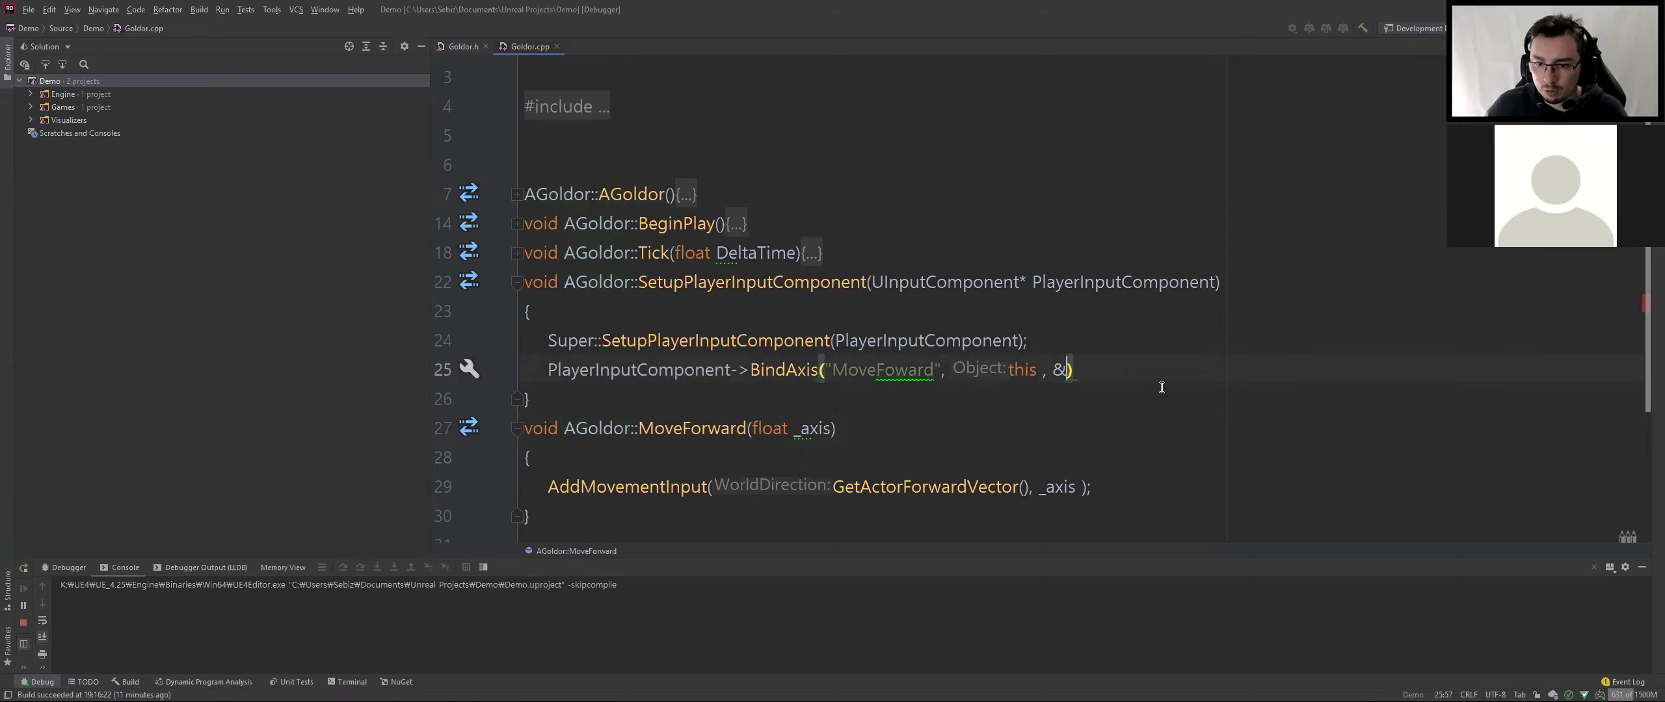
key("ctrl+v")
type("::")
Complete the argument as &AGoldor::MoveForward; and build the project
double_click(677, 428)
left_click(1137, 368)
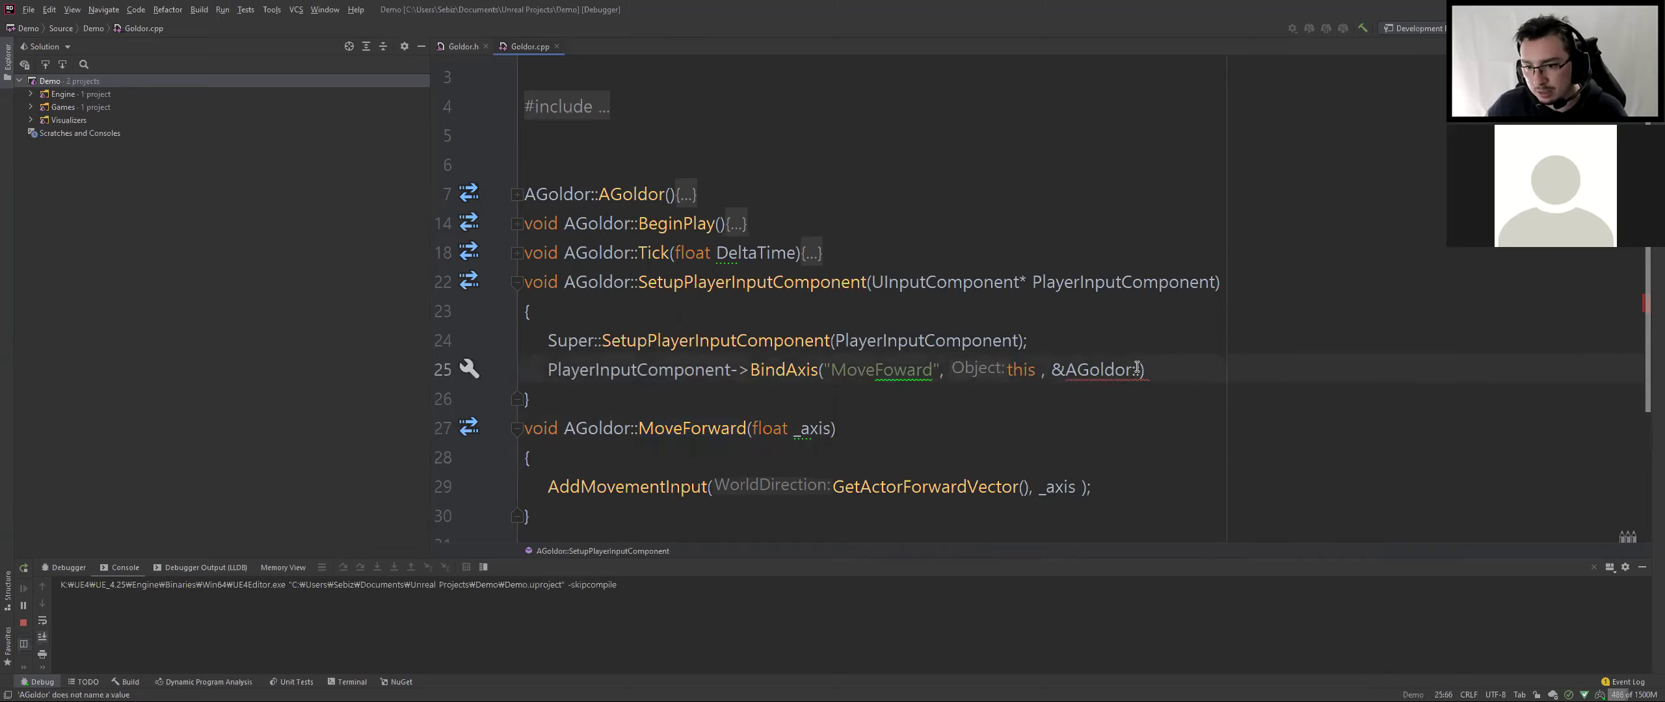
key("ctrl+a")
left_click(1141, 370)
key("ctrl+v")
type(";")
left_click(1234, 447)
key("ctrl+shift+b")
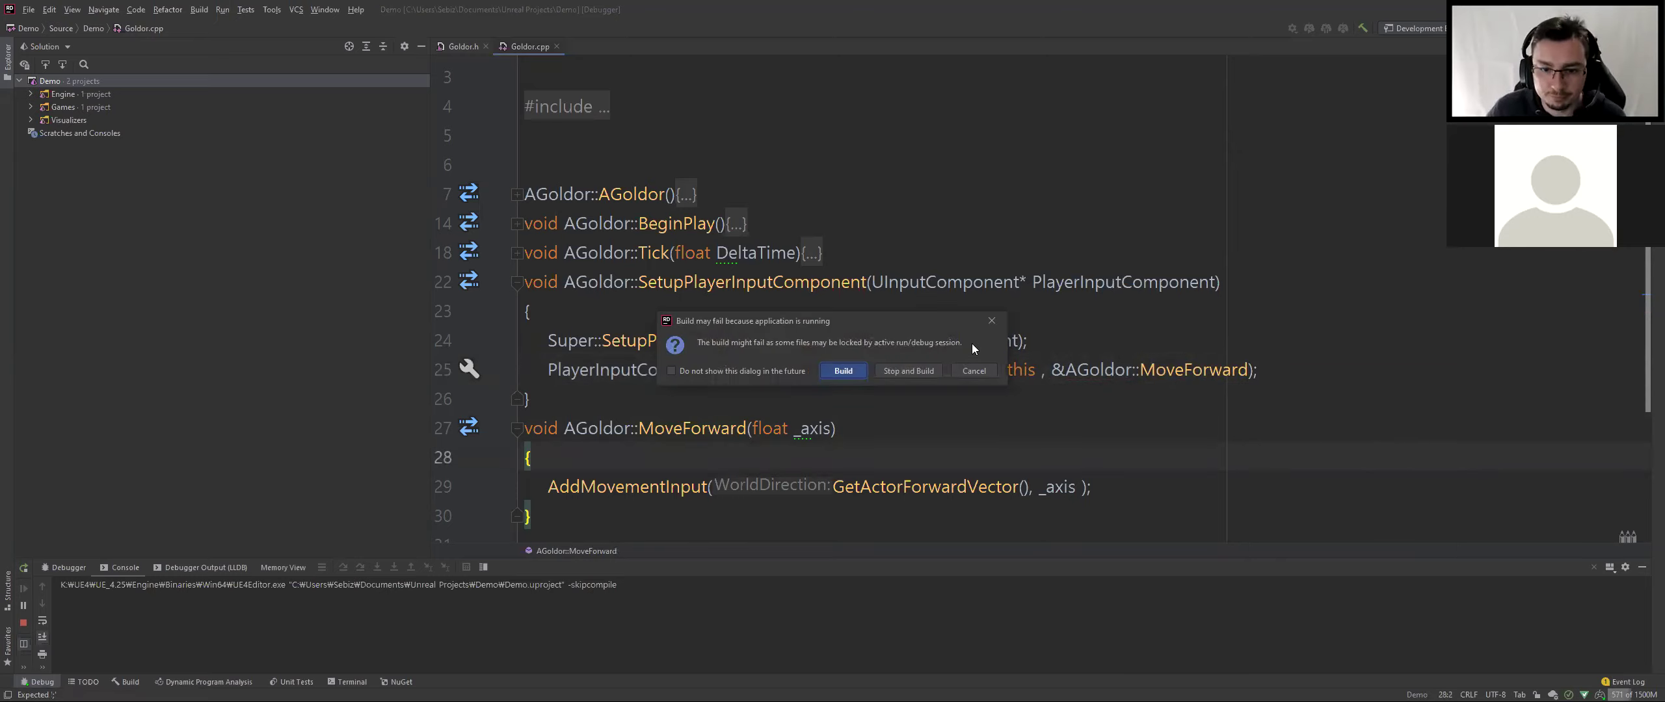
Stop the running session and rebuild until the build succeeds
left_click(919, 375)
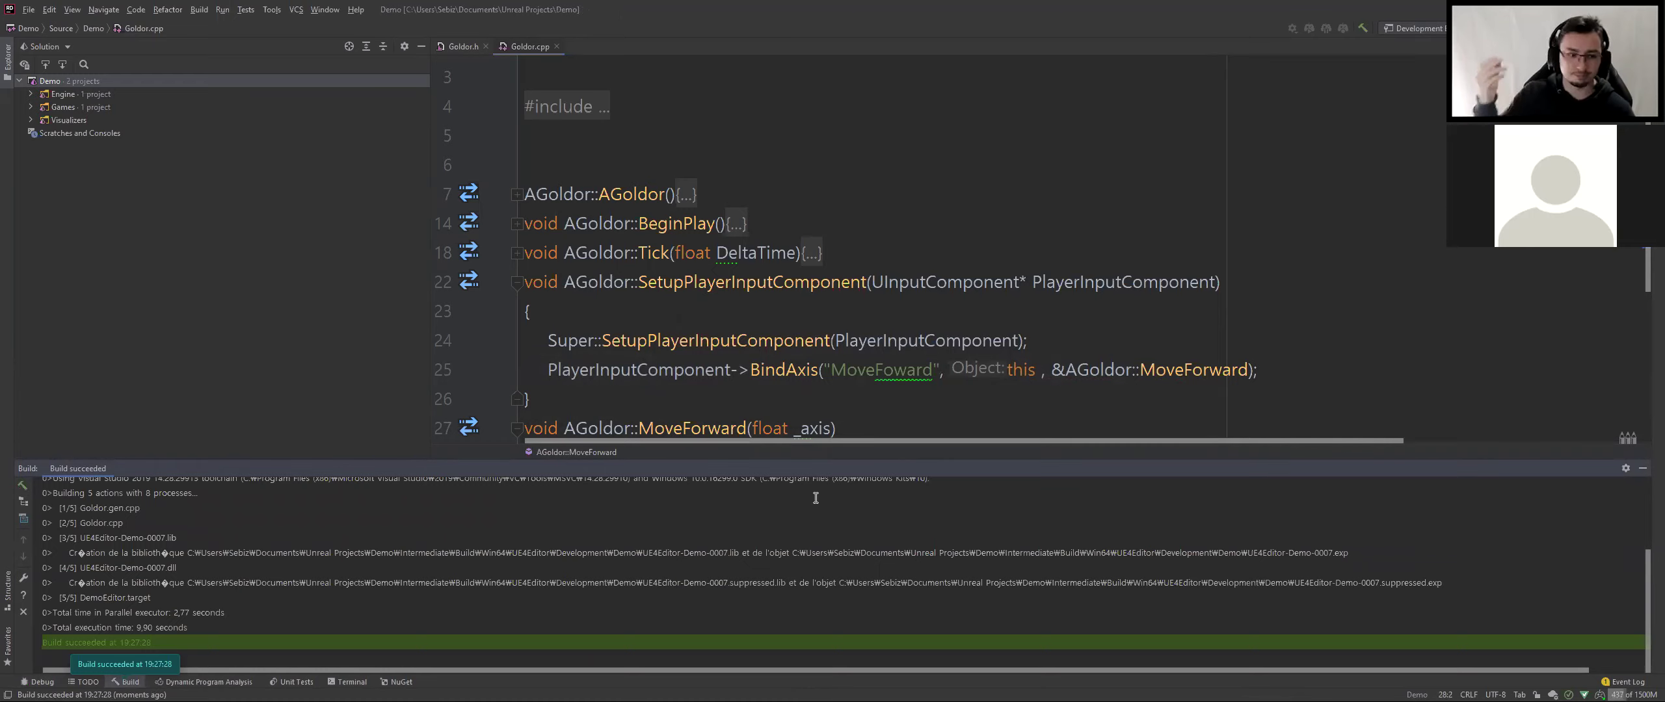
left_click(769, 329)
key("alt+Tab")
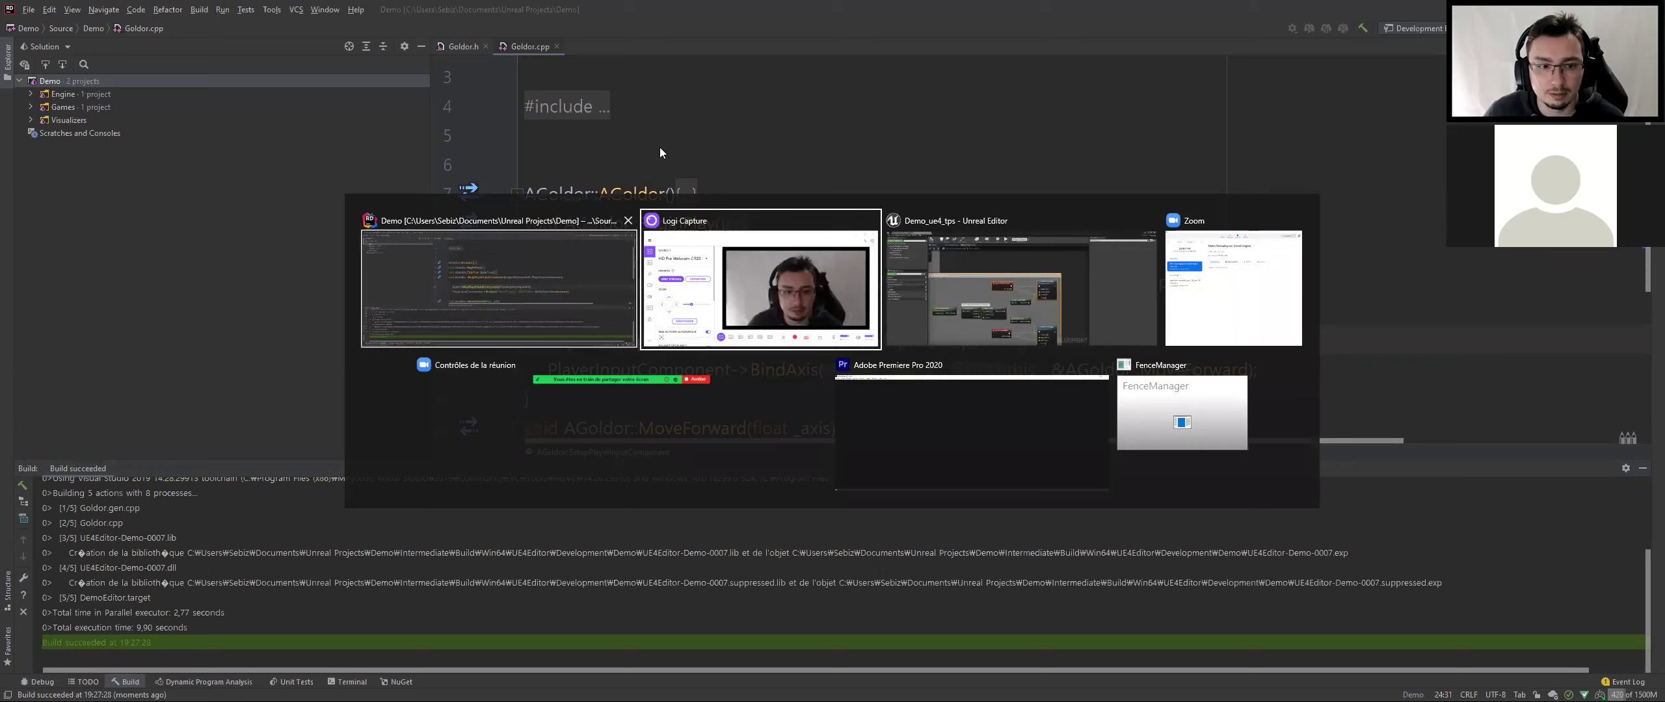
key("Escape")
Relaunch the Demo project from the Epic launcher
key("super")
key("super")
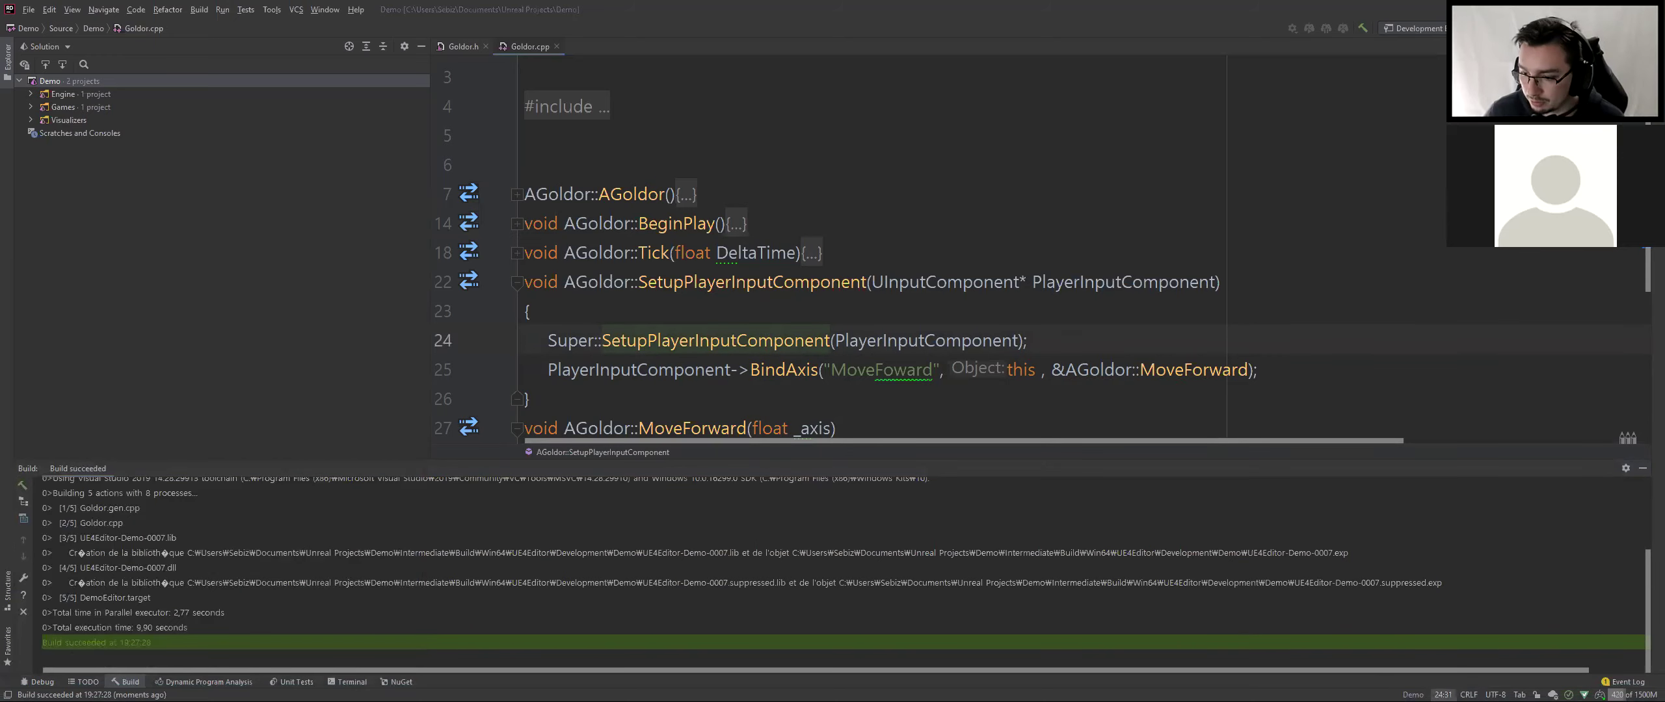
key("super")
key("super")
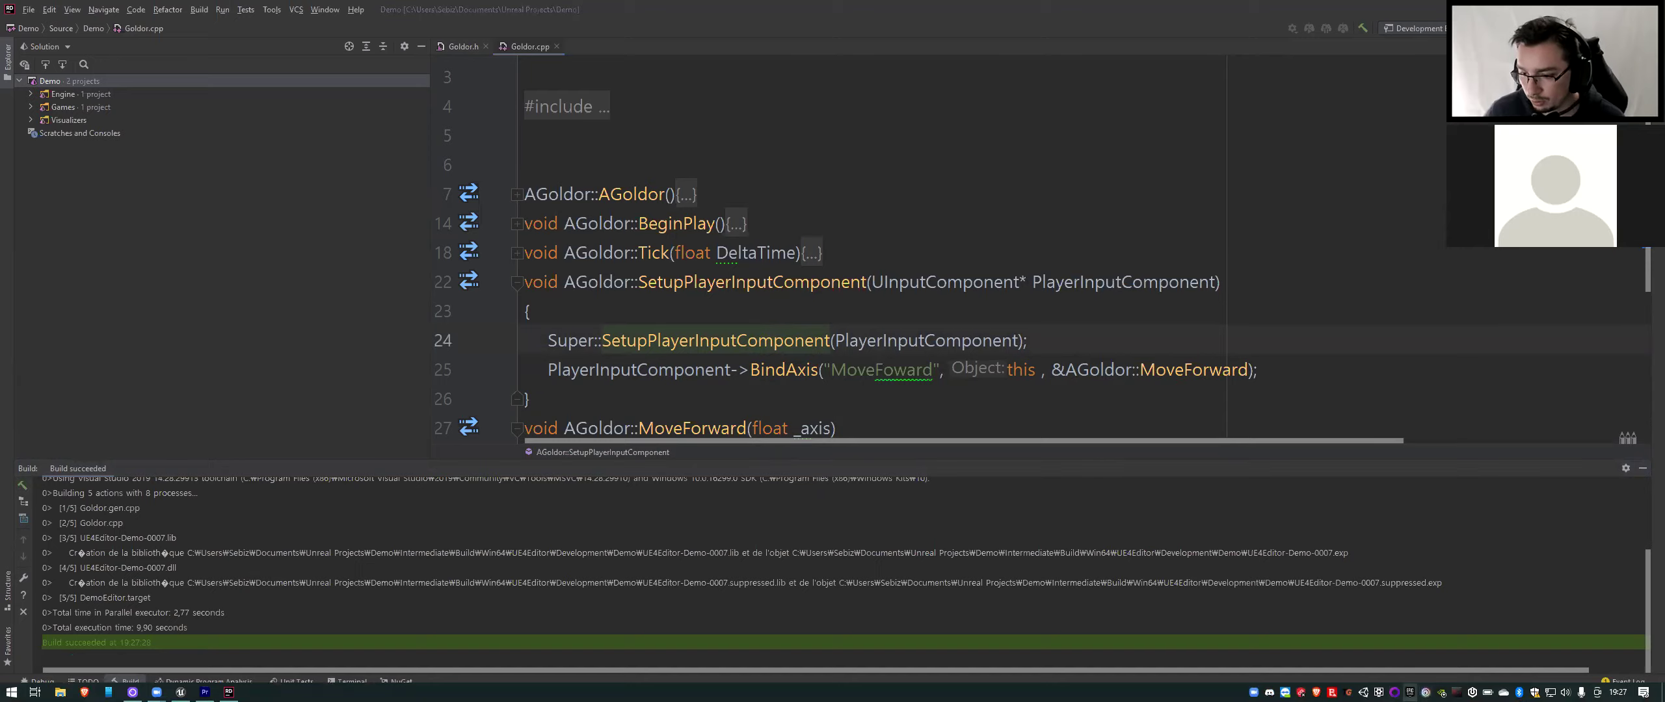
left_click_drag(1590, 60, 271, 598)
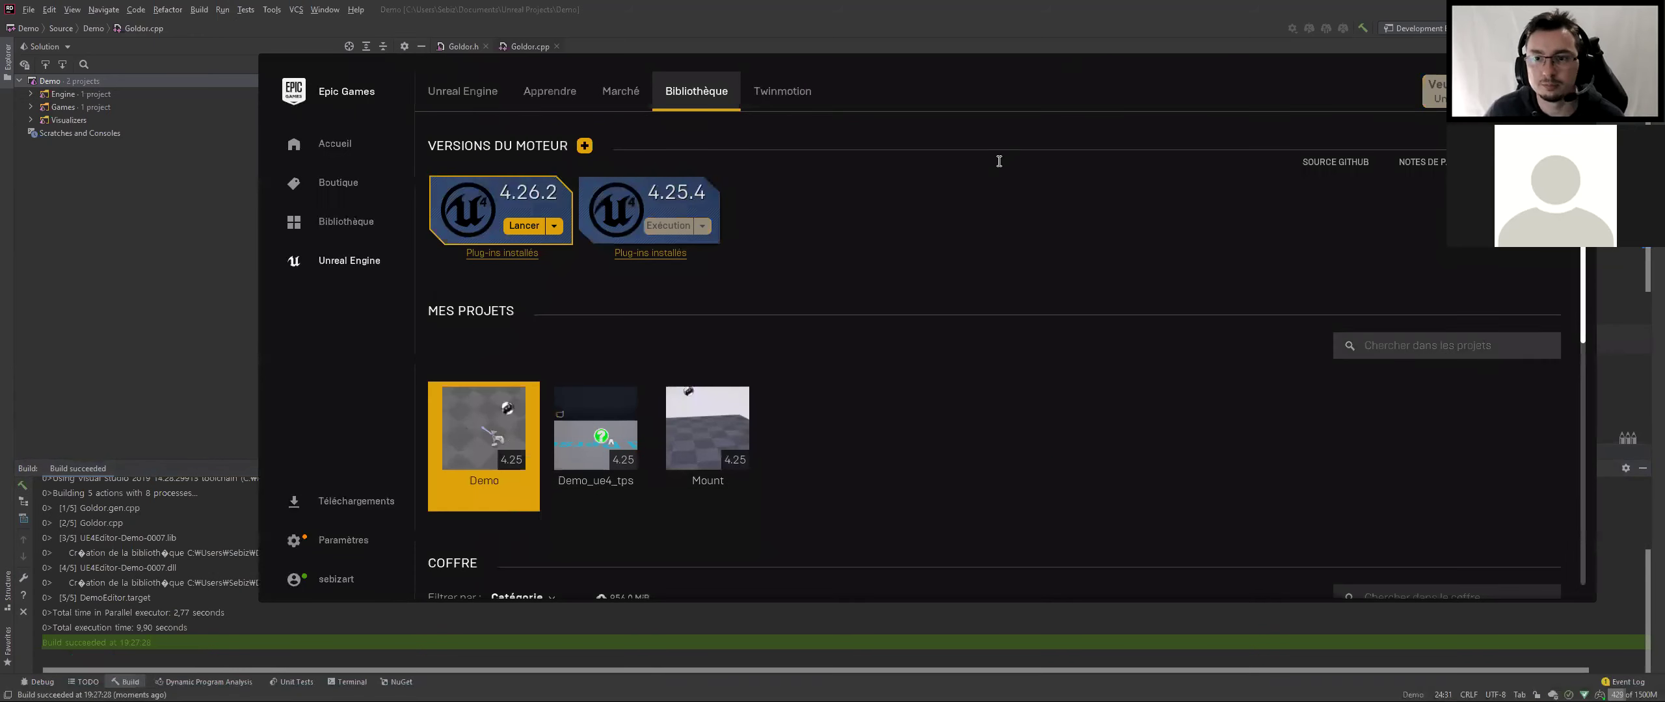
double_click(484, 429)
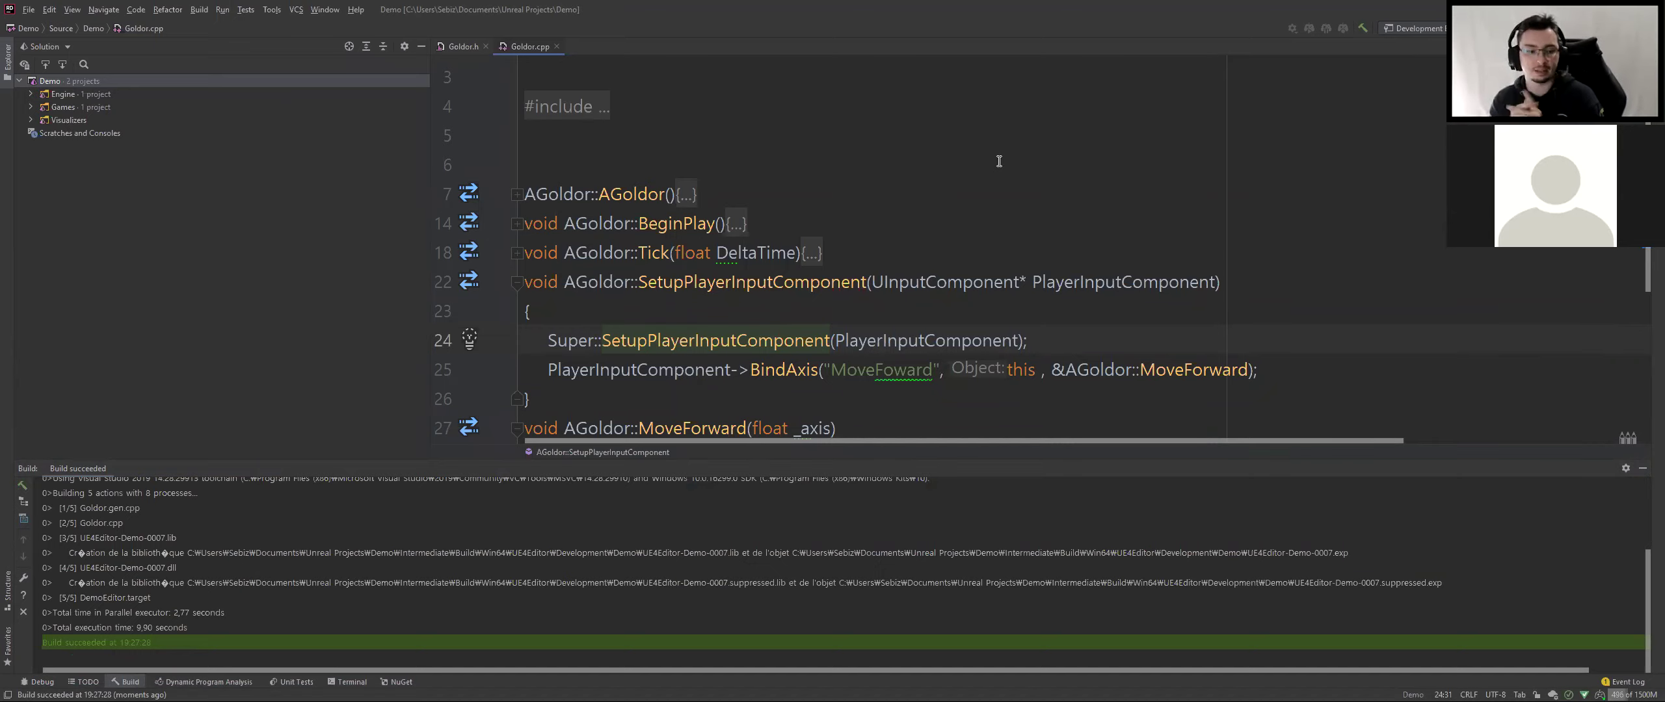
Switch to the Demo Unreal Editor and start playing the level
scroll(939, 332, "down", 2)
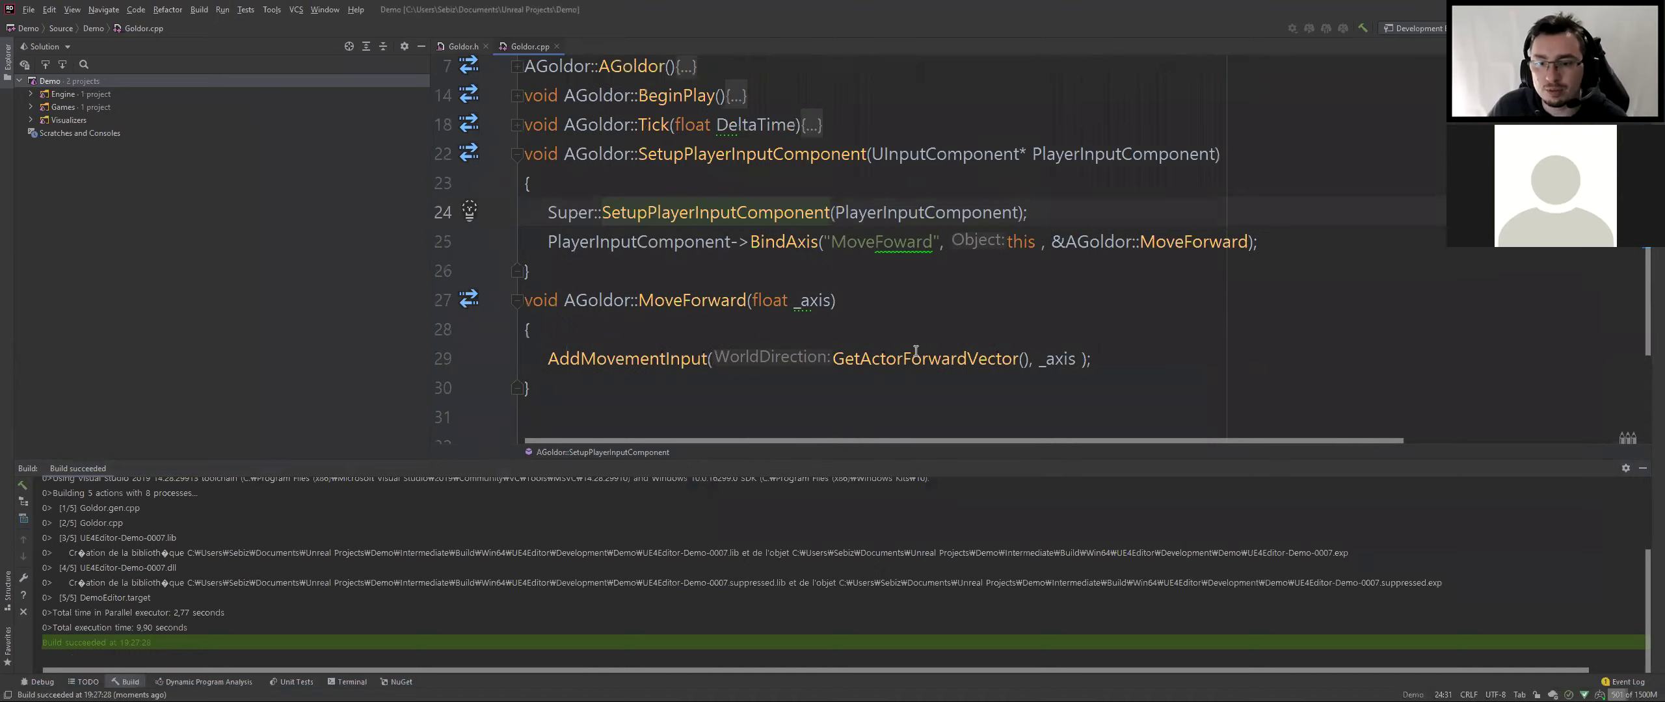
key("Down")
key("Down")
key("Down")
key("Up")
key("Up")
key("alt+Tab")
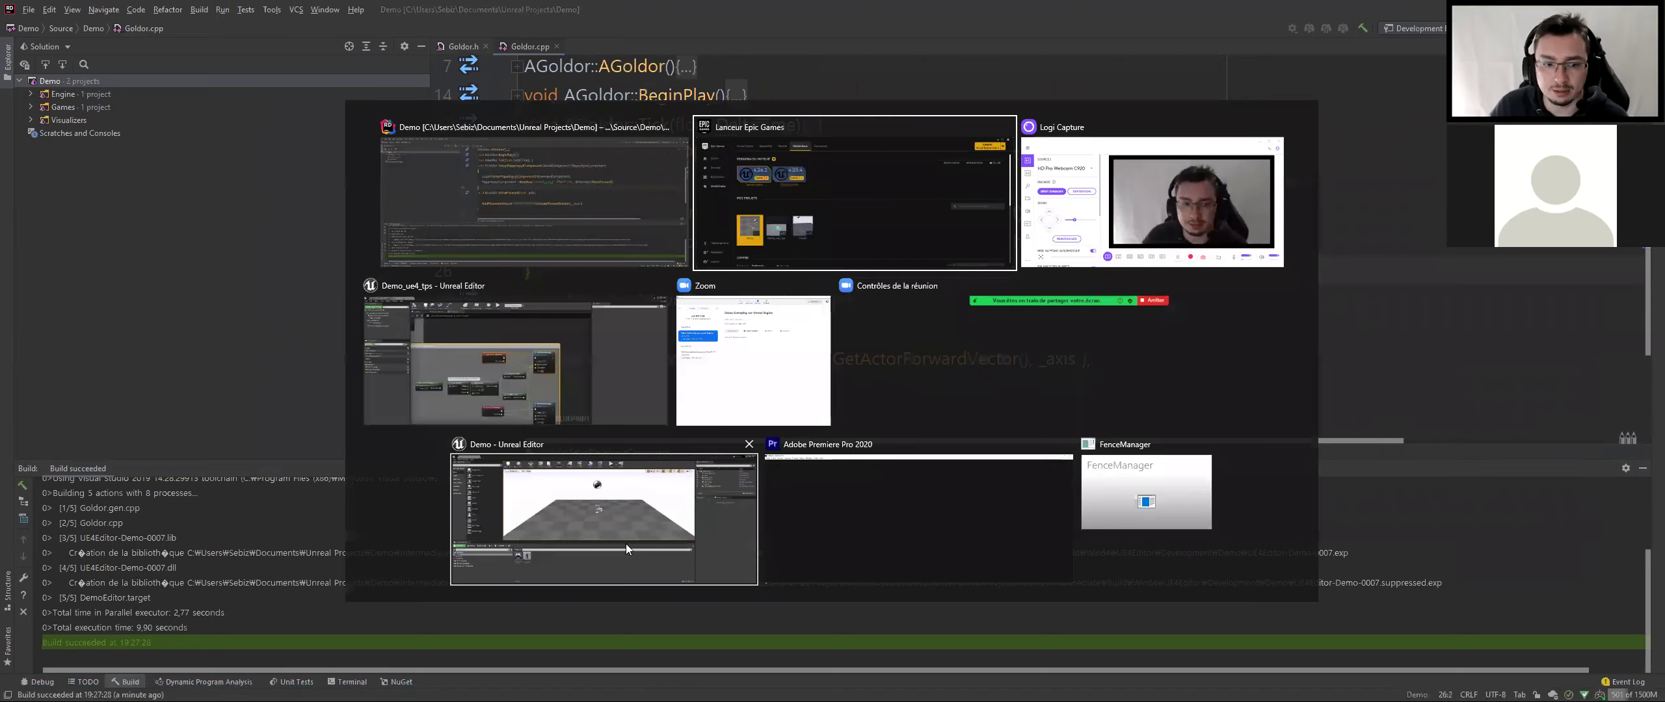
left_click(626, 544)
key("alt+p")
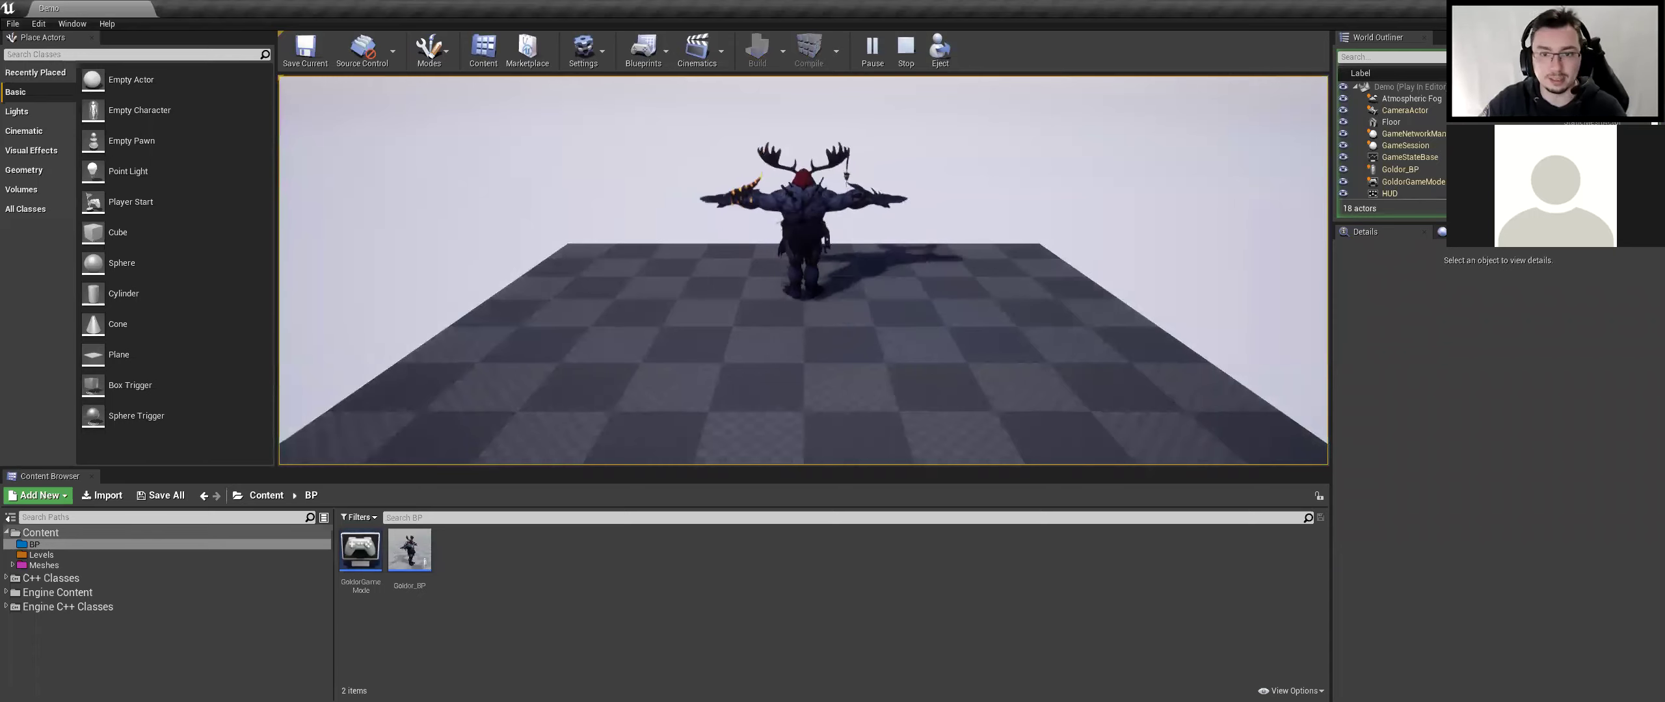
Stop the play session, glance at Goldor.cpp, then replay the level briefly and stop
key("Escape")
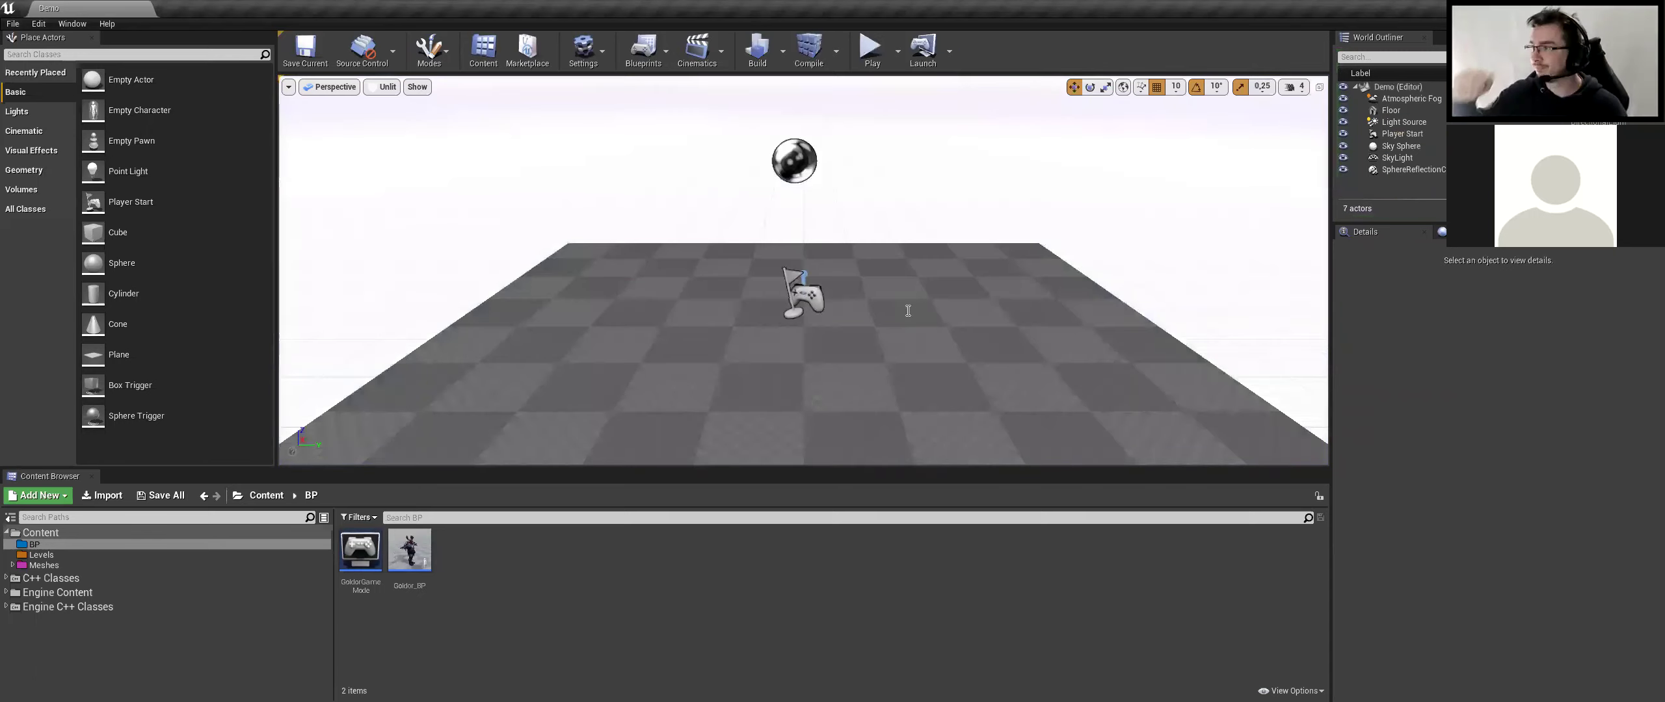
key("alt+Tab")
scroll(552, 377, "down", 1, "ctrl")
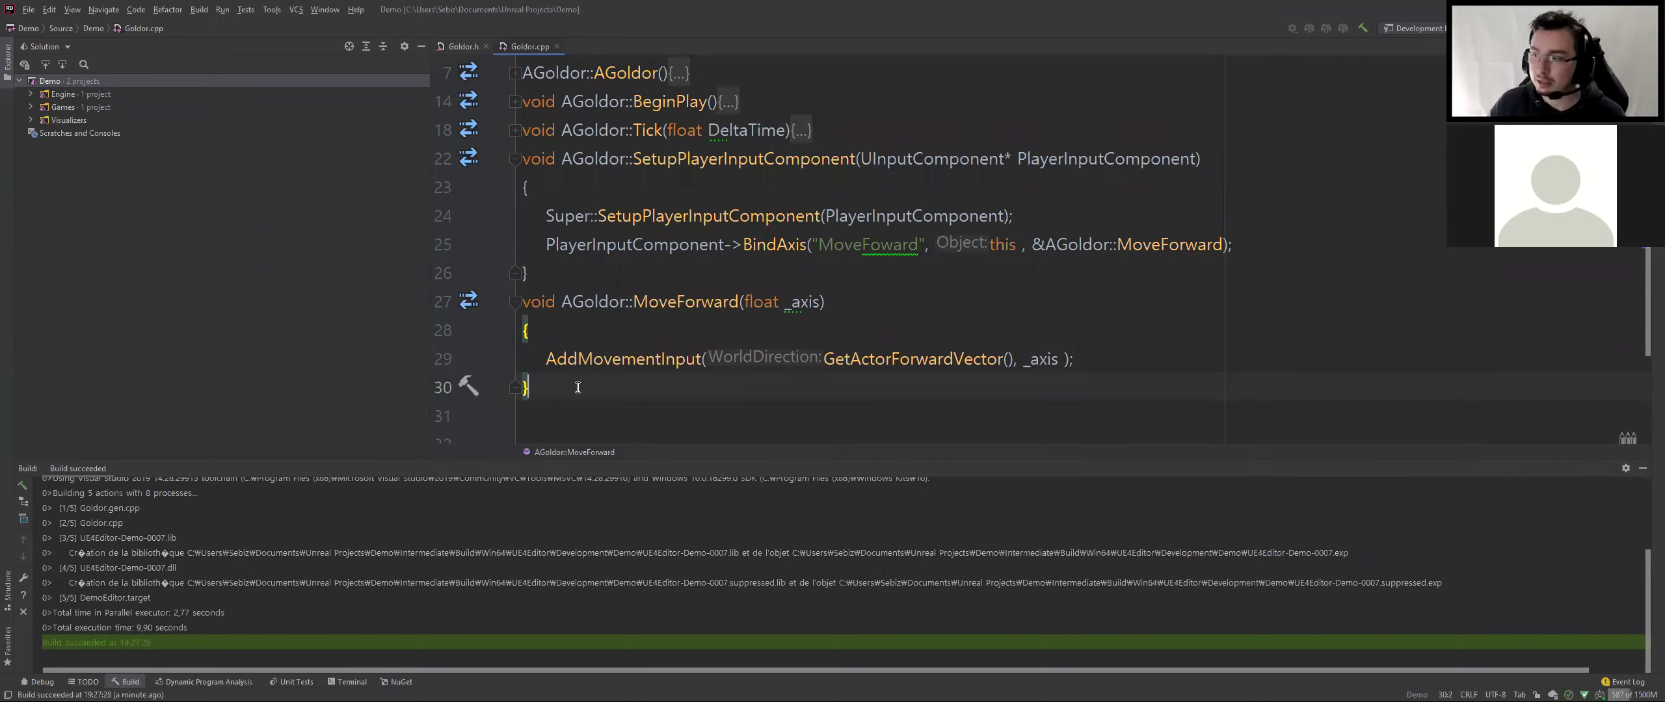
key("alt+Tab")
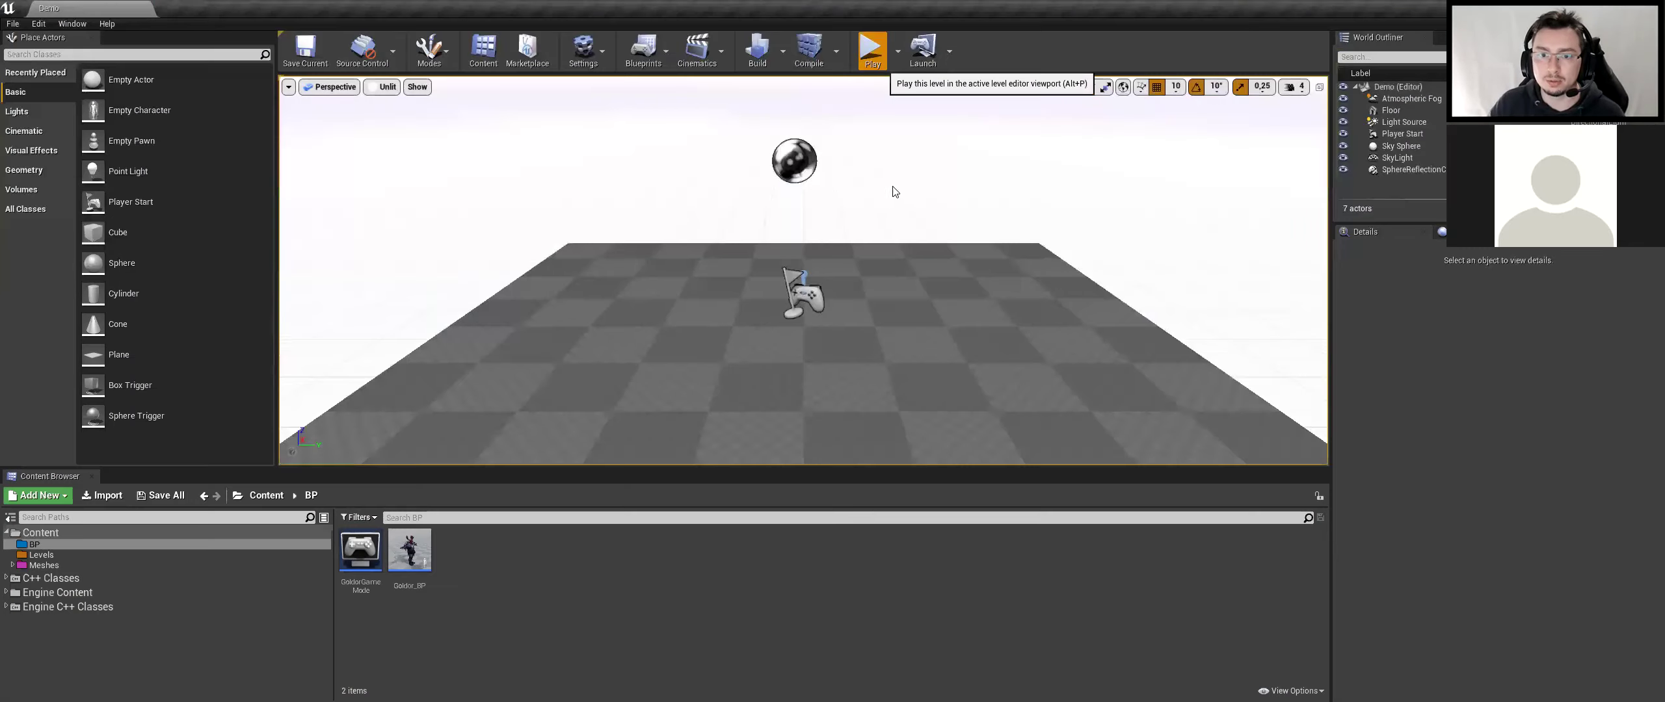
left_click(873, 49)
left_click(803, 270)
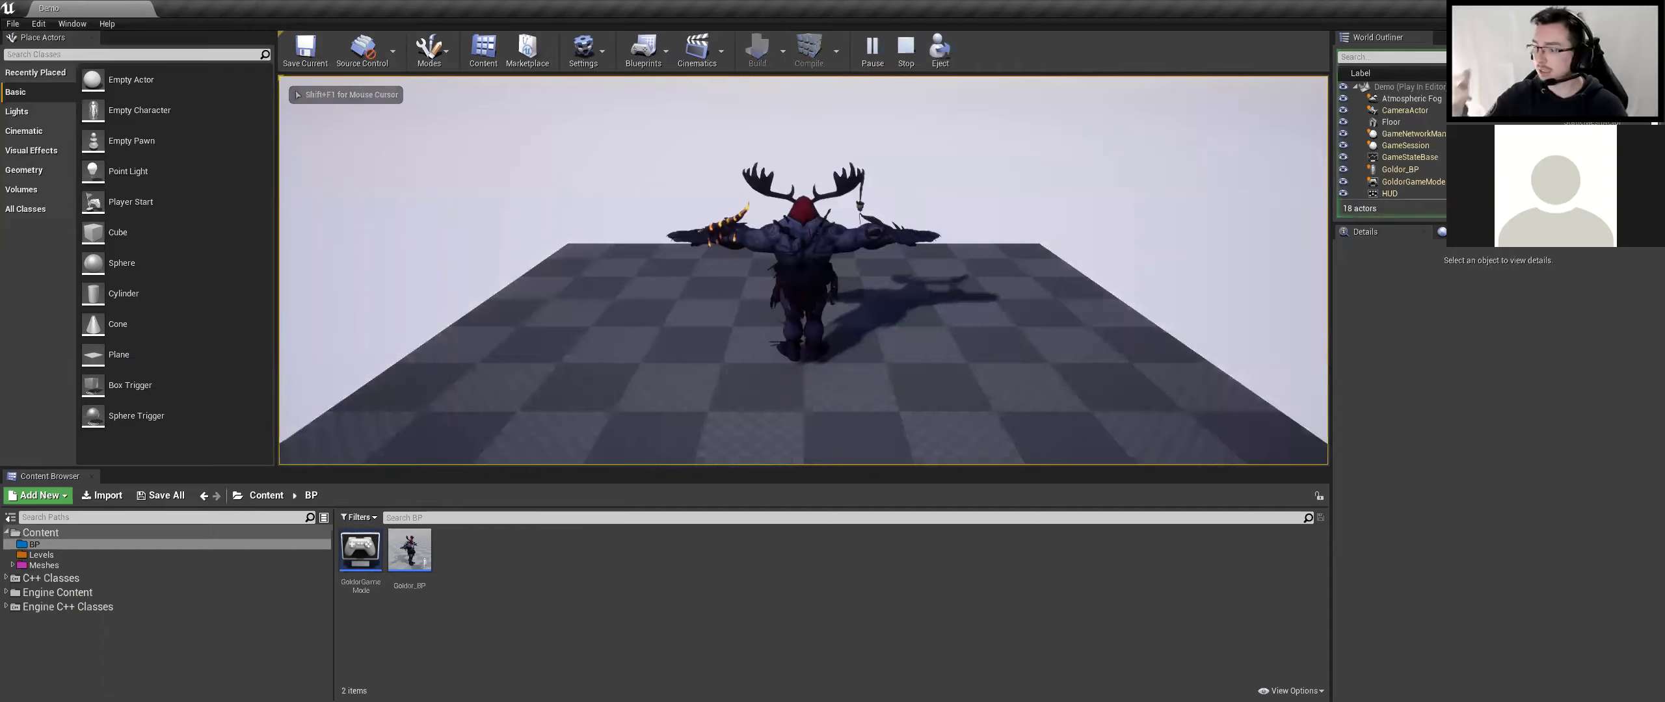
key("Escape")
Open Project Settings to the Input page and expand Axis Mappings
left_click(583, 52)
left_click(588, 107)
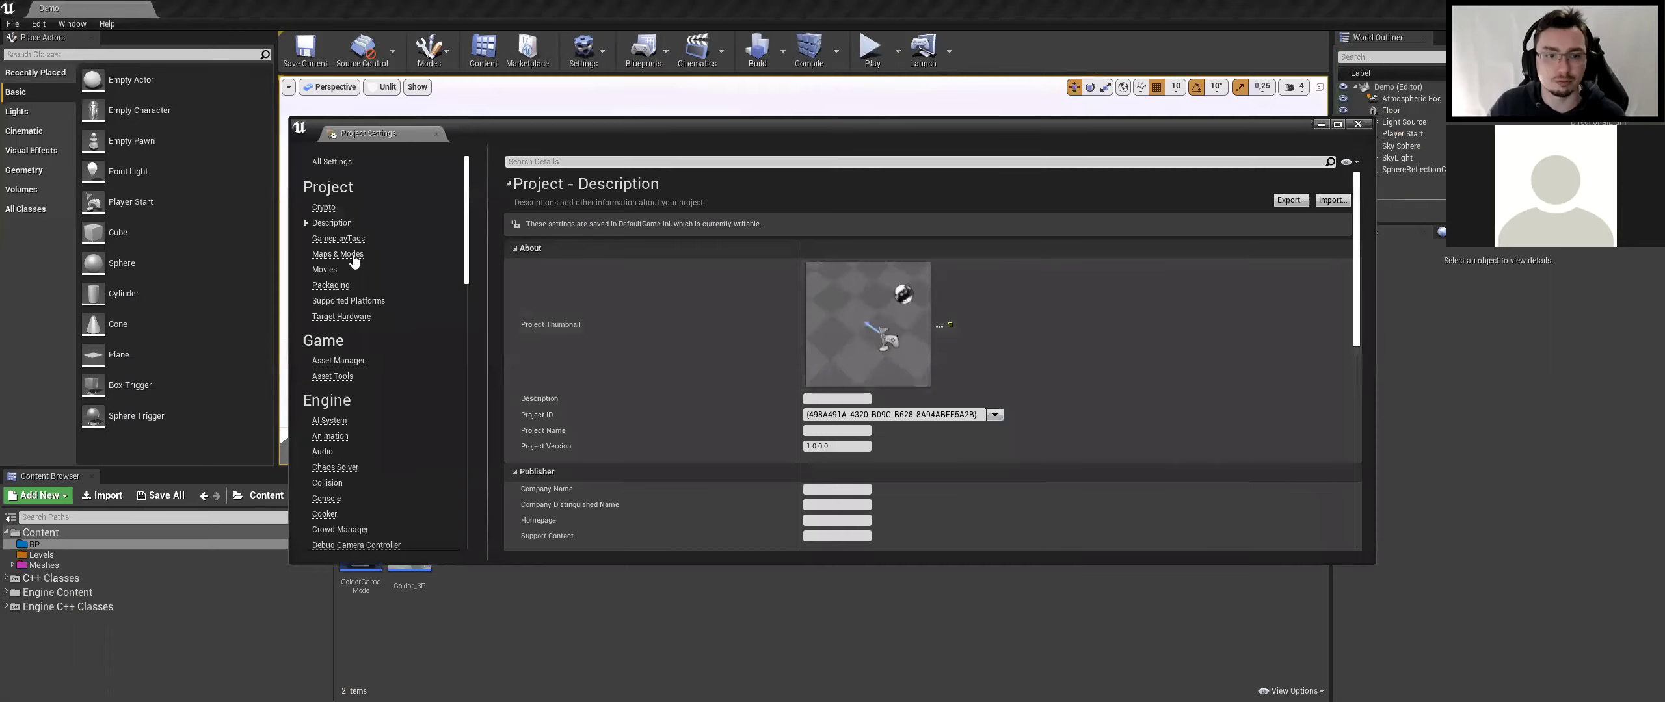
scroll(348, 412, "down", 2)
scroll(342, 458, "down", 2)
scroll(342, 457, "down", 2)
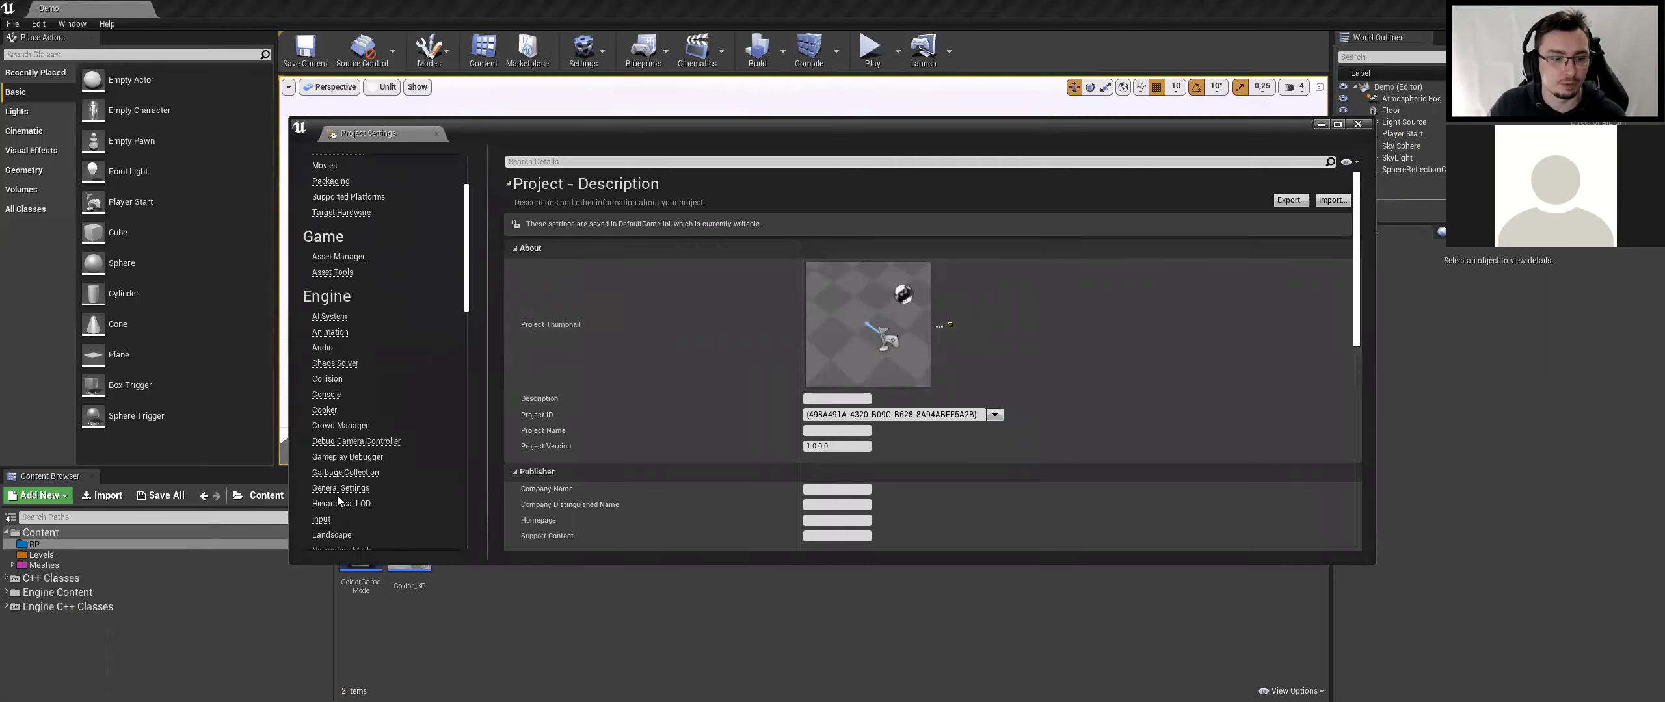
left_click(321, 519)
left_click(521, 307)
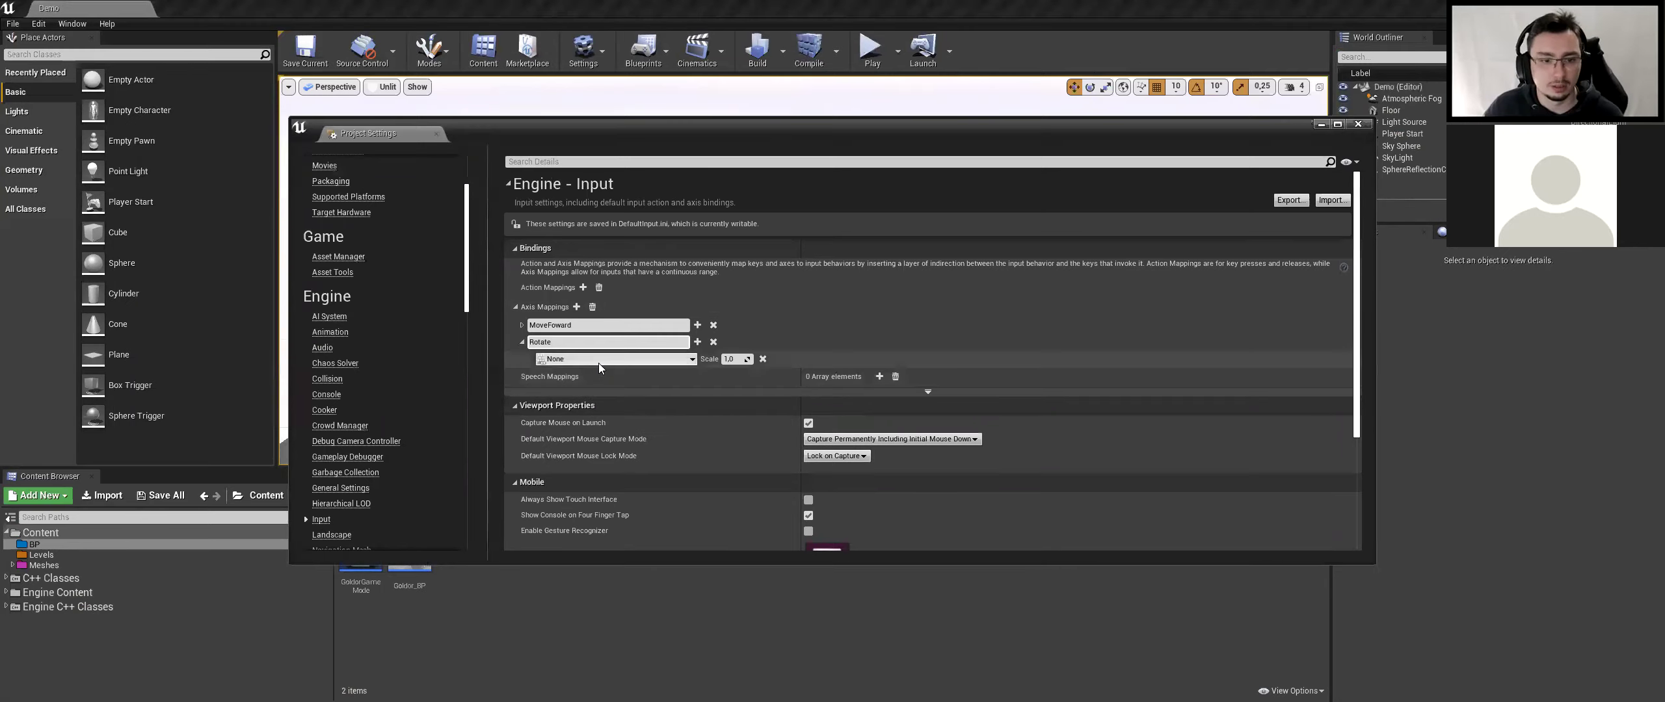
Assign key A to the Rotate axis mapping
left_click(598, 361)
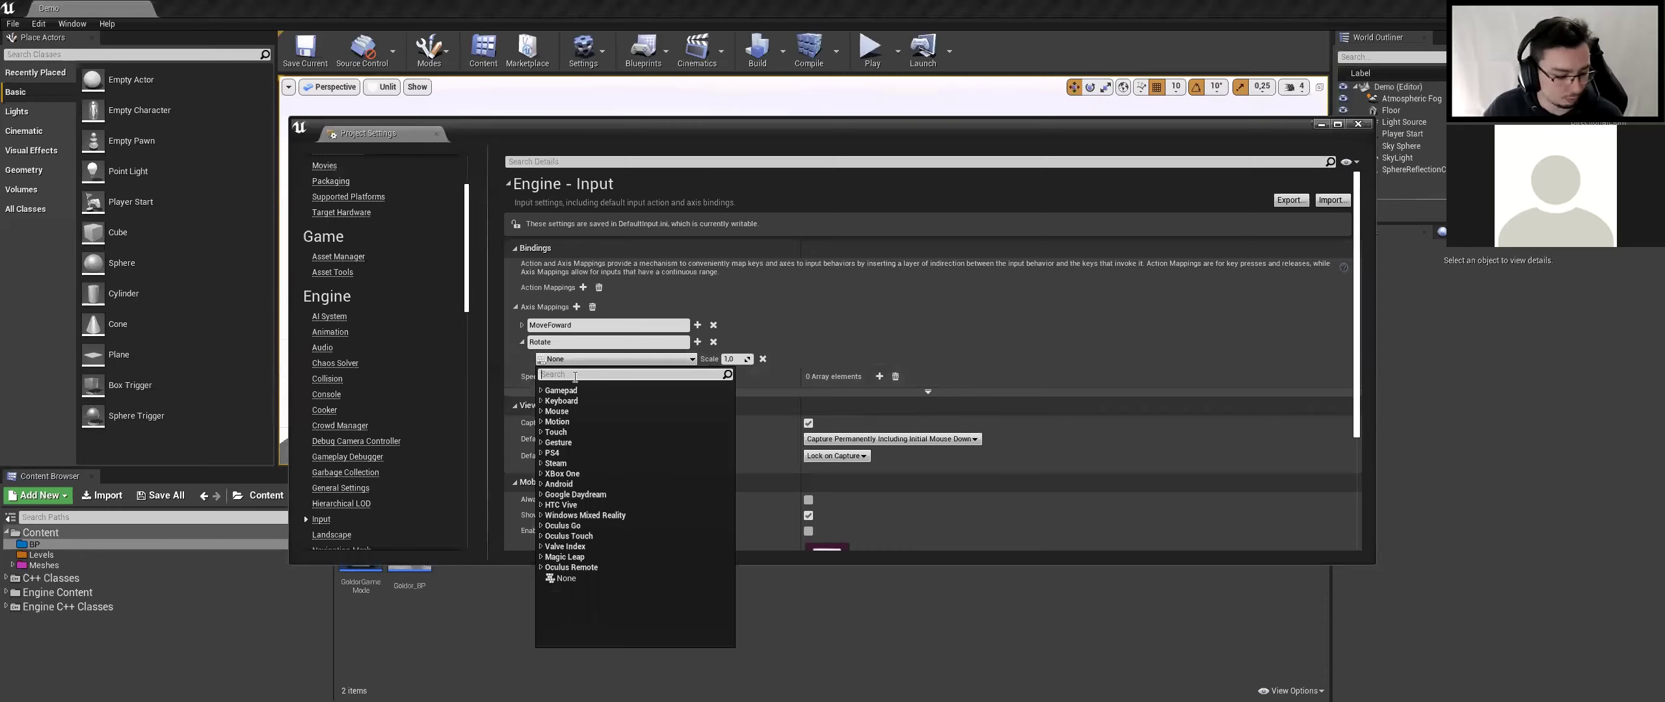
type("A")
scroll(732, 465, "down", 5)
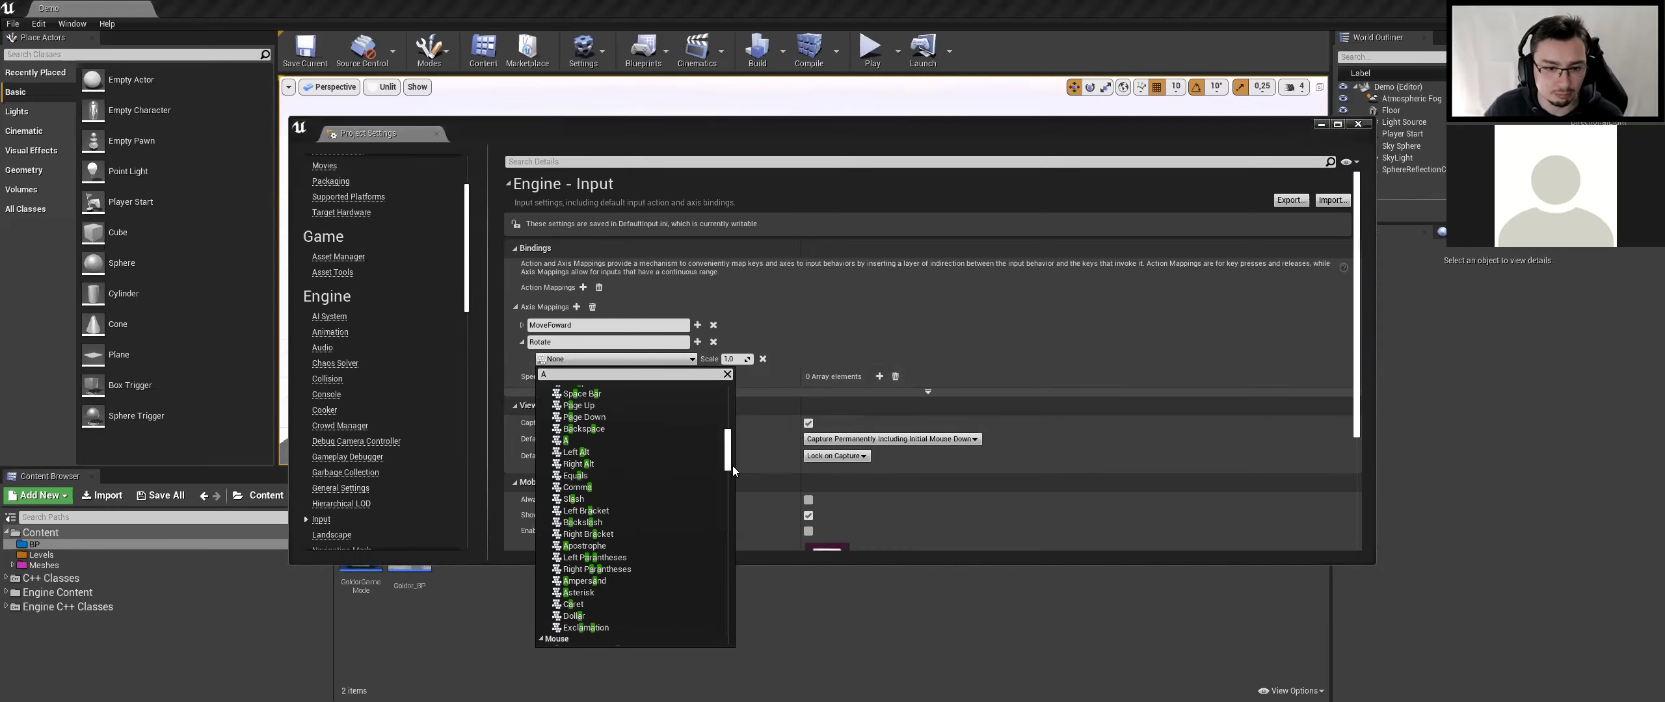
left_click(595, 452)
left_click(599, 359)
type("A")
scroll(727, 419, "down", 1)
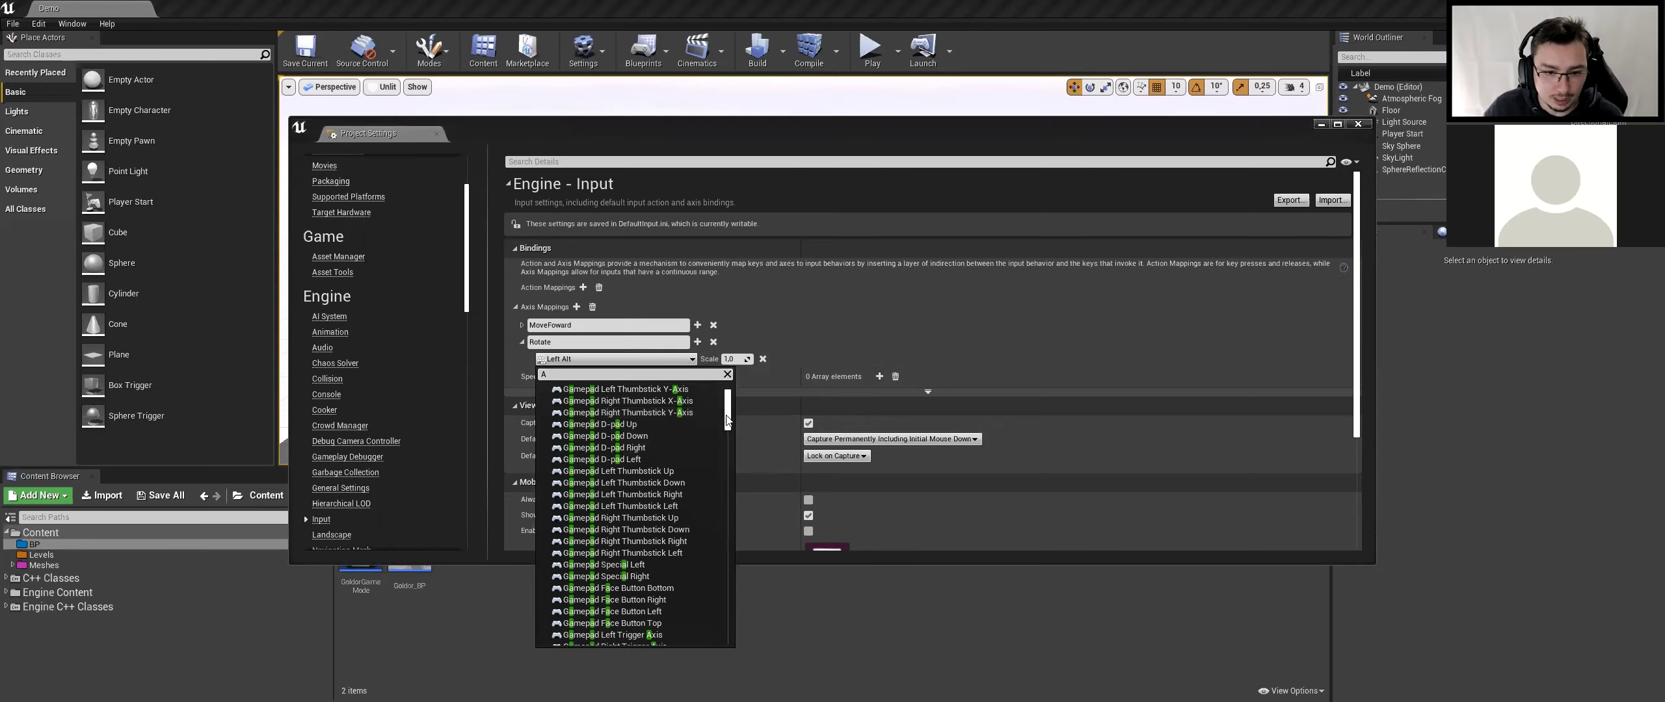
left_click_drag(727, 420, 725, 463)
scroll(605, 580, "up", 5)
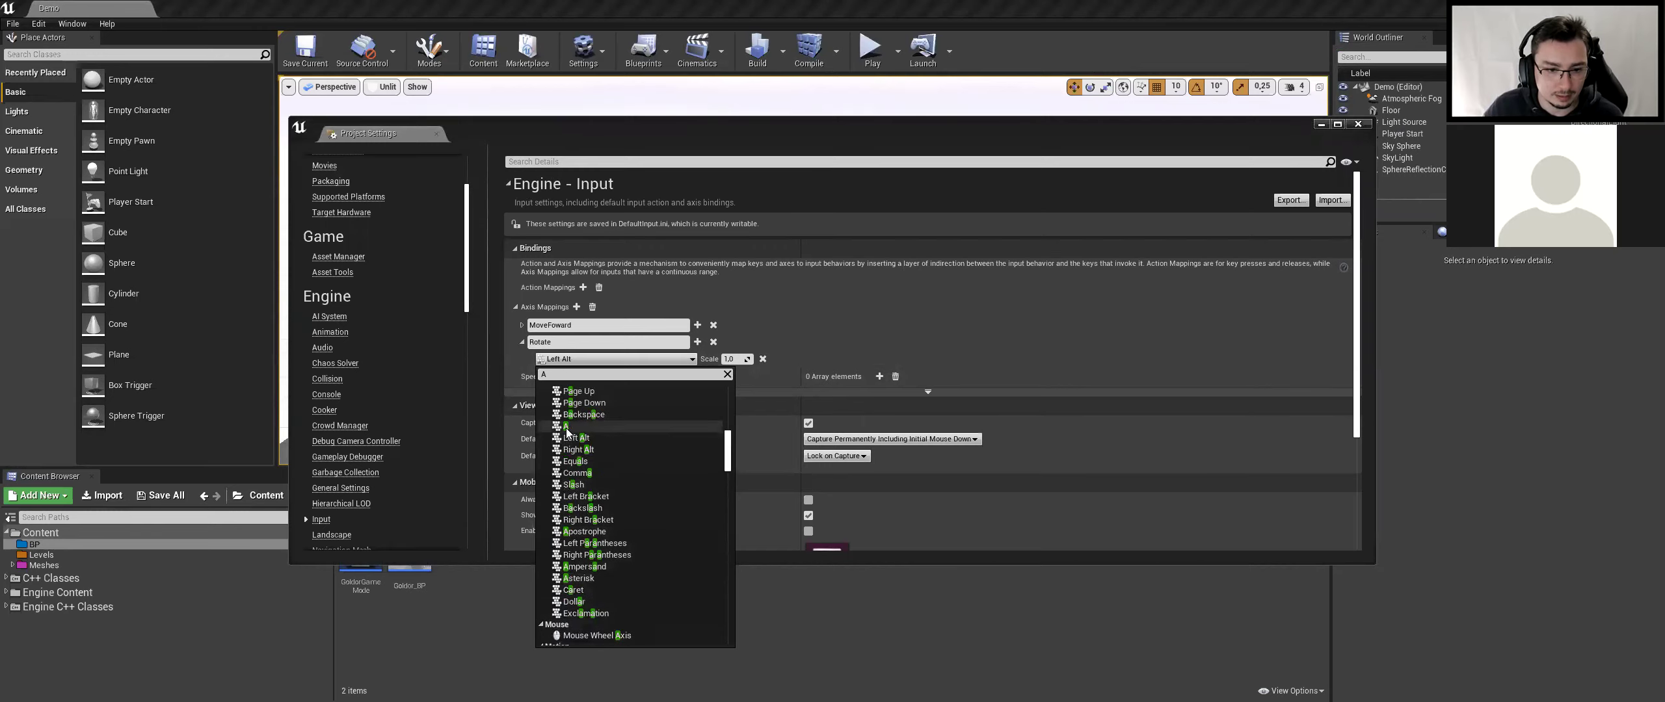
left_click(566, 427)
Add E as a second Rotate key and set A's scale to -1.0
left_click(698, 343)
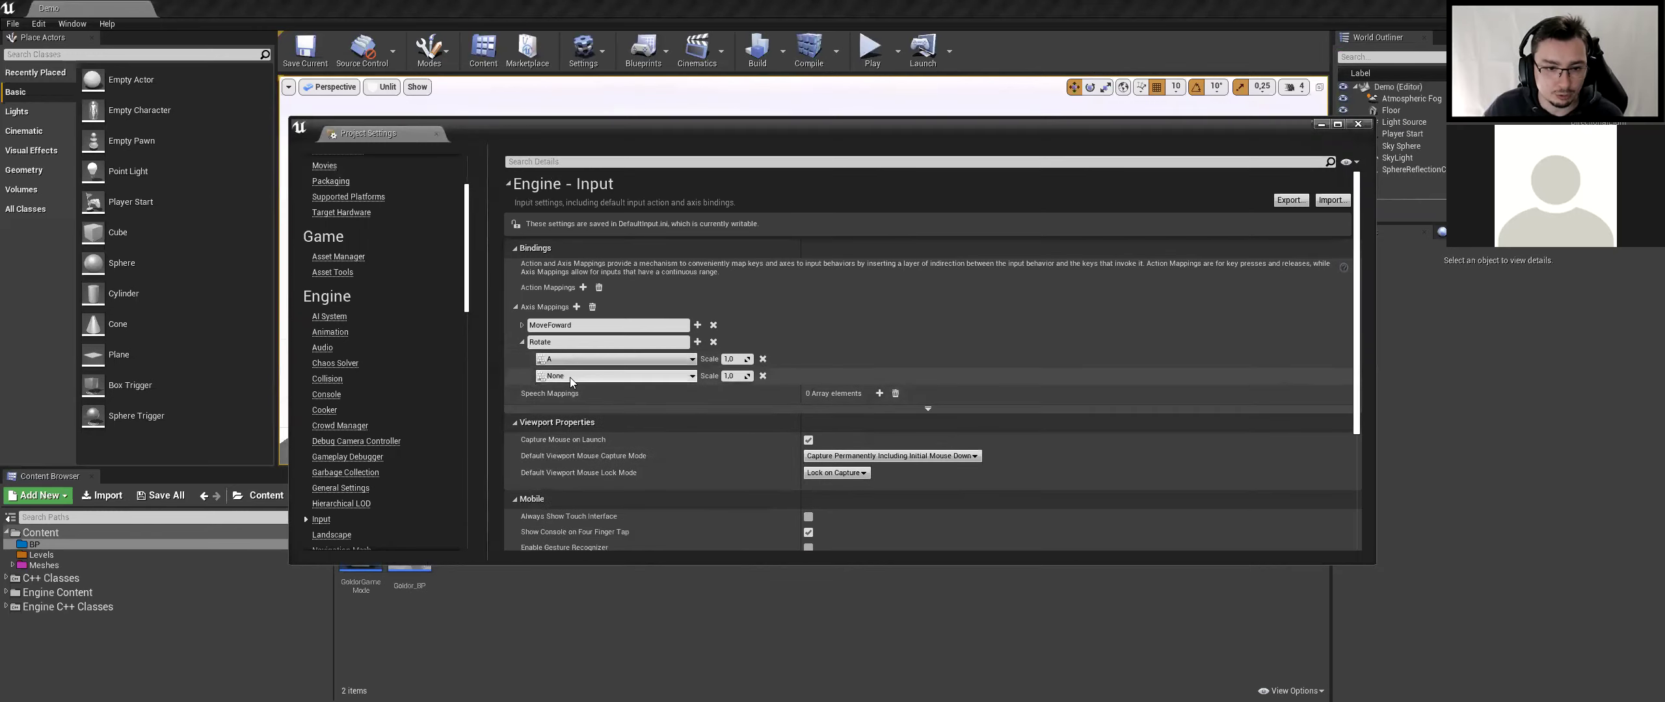
left_click(570, 377)
type("E")
left_click_drag(728, 423, 724, 597)
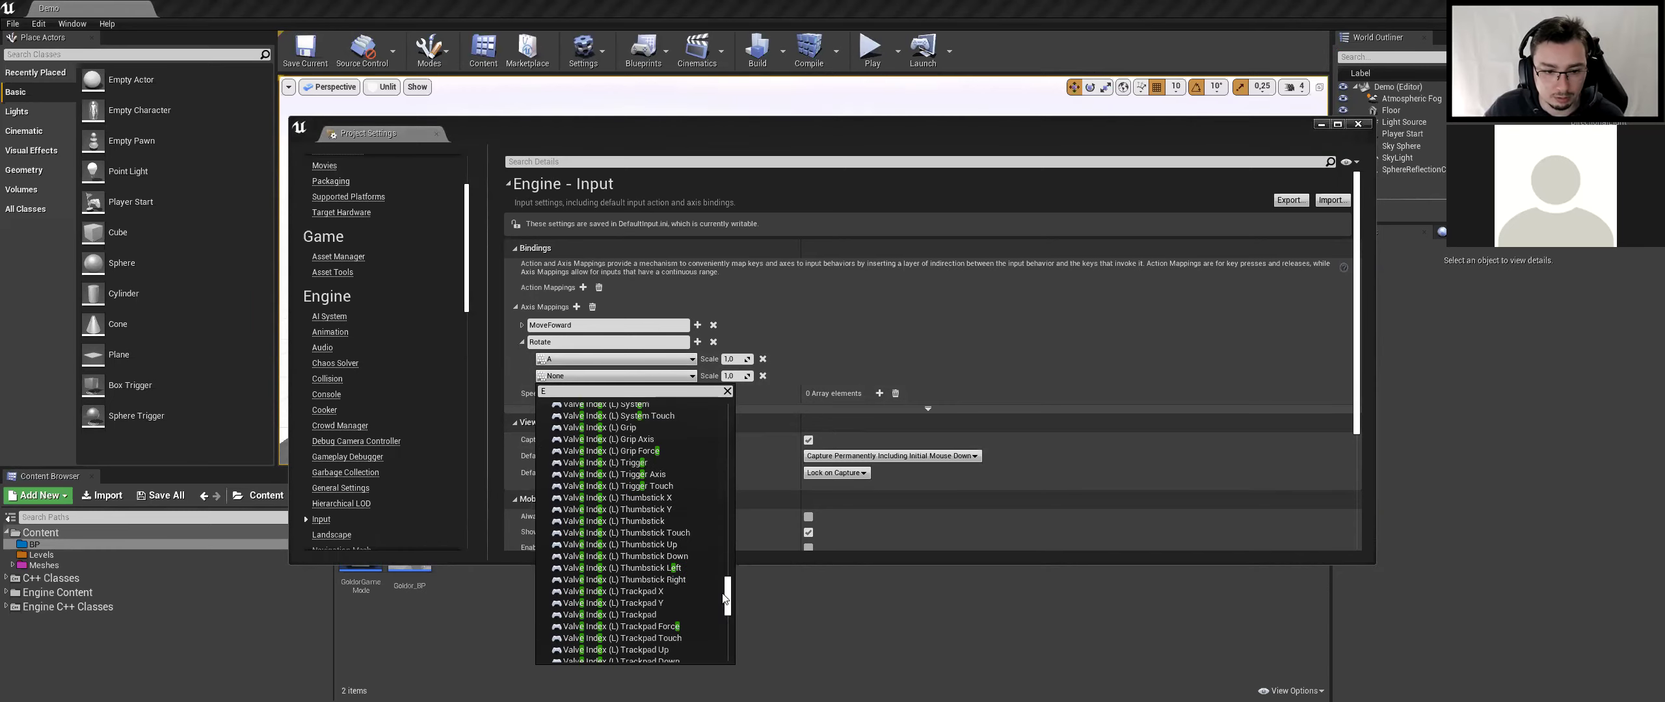
left_click_drag(723, 597, 709, 450)
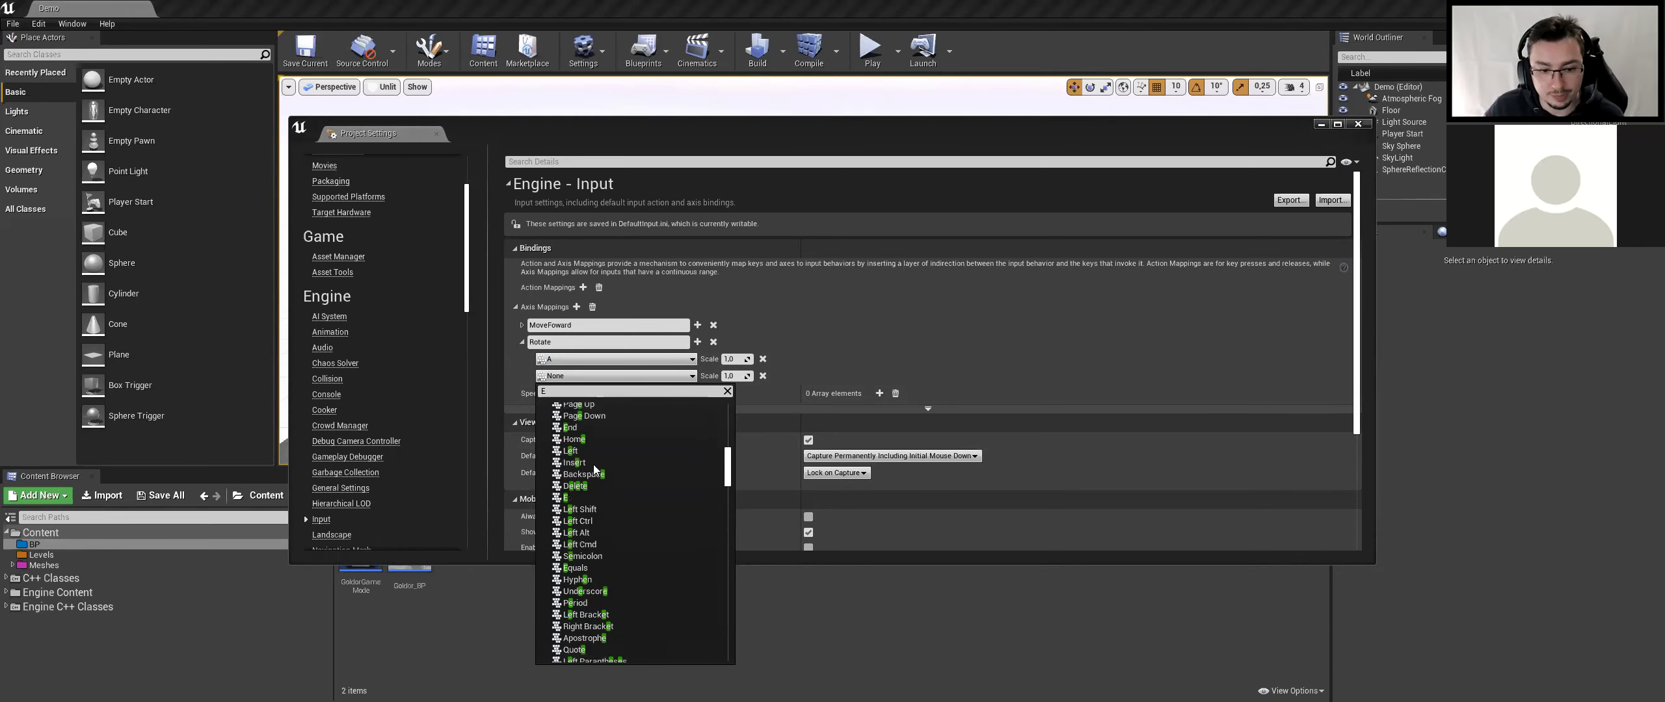
left_click(572, 498)
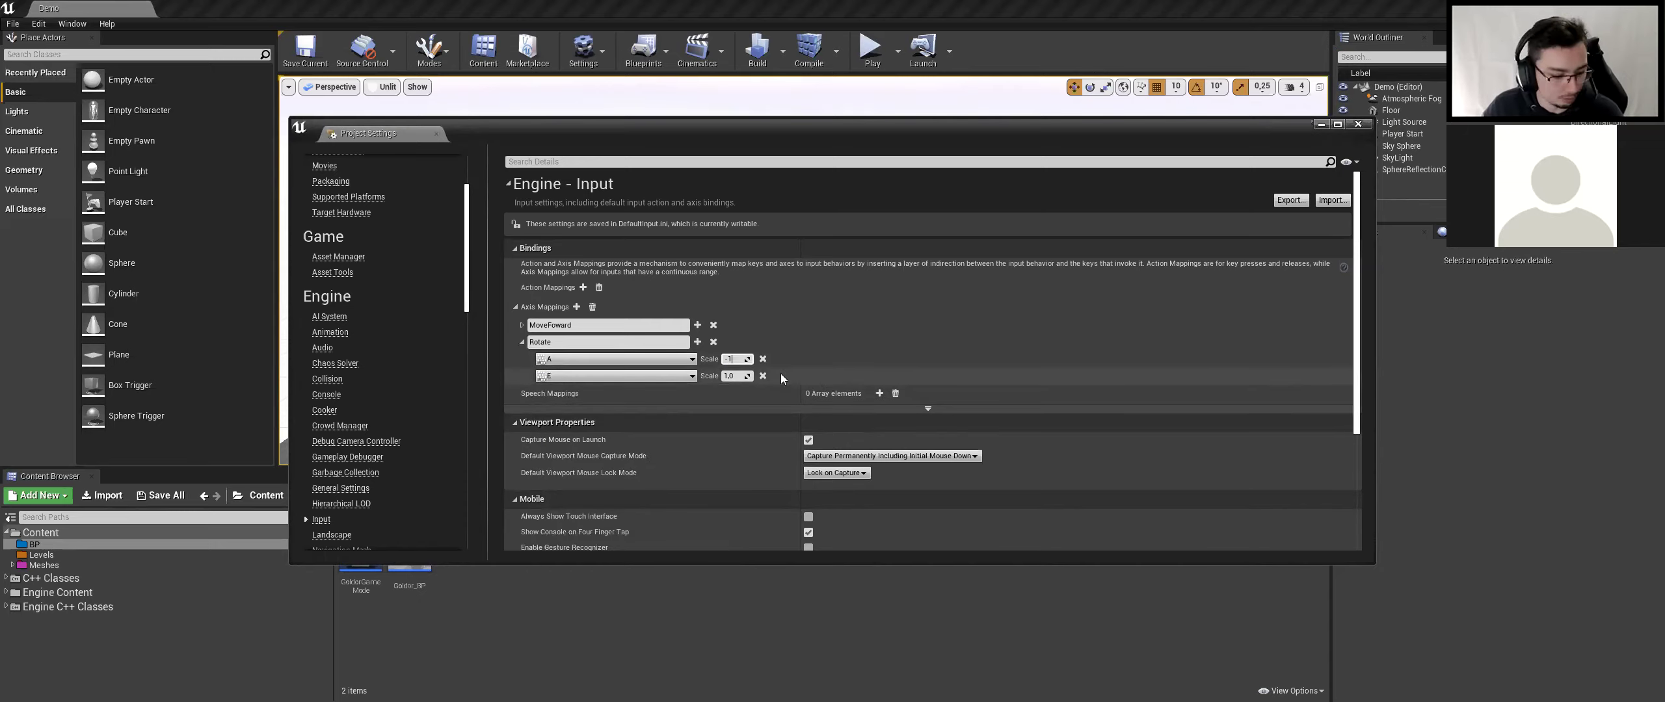
type("1")
key("Return")
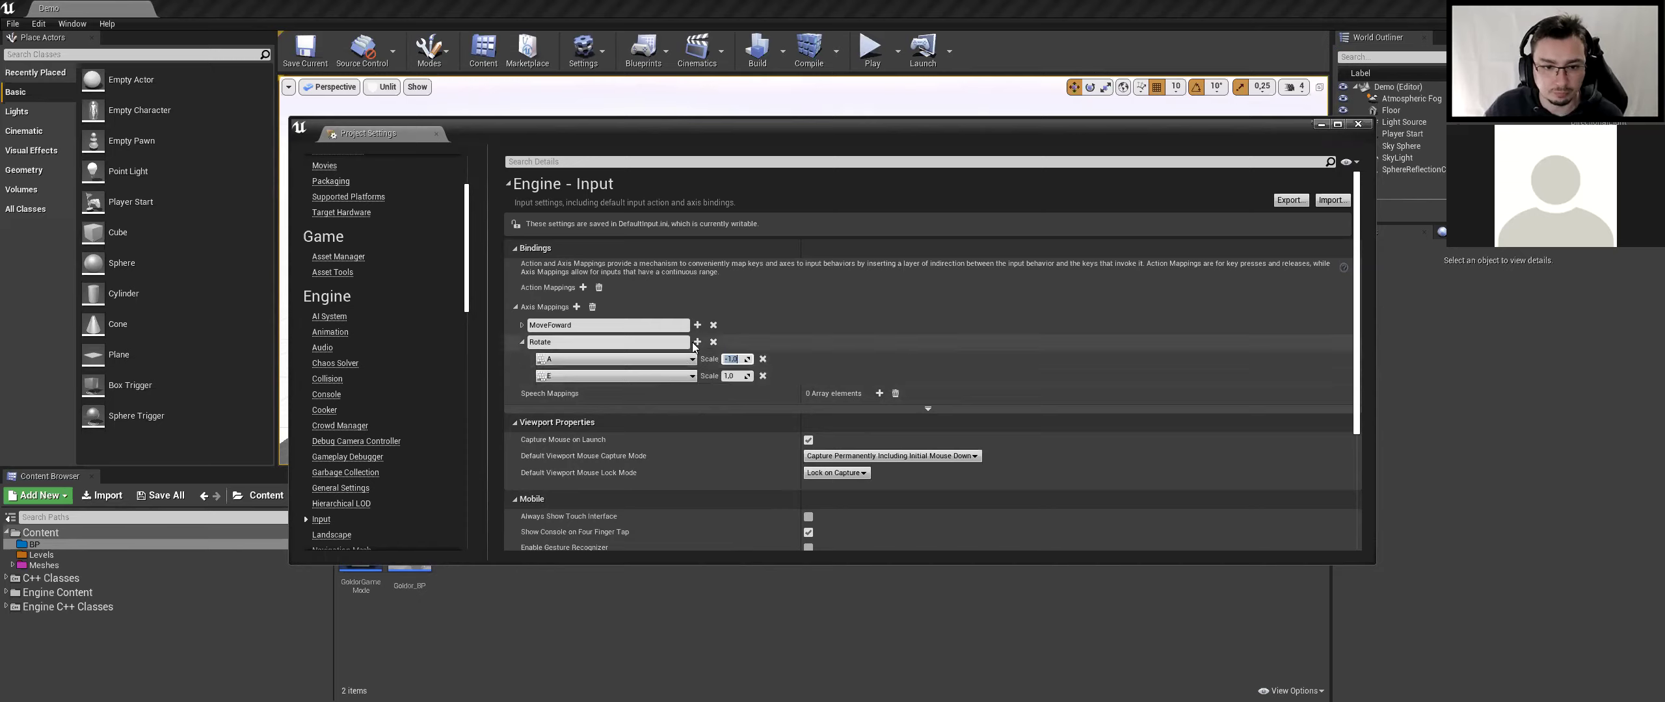
Add Mouse X and Gamepad Right Thumbstick X-Axis to Rotate, then close Project Settings
left_click(698, 341)
left_click(562, 390)
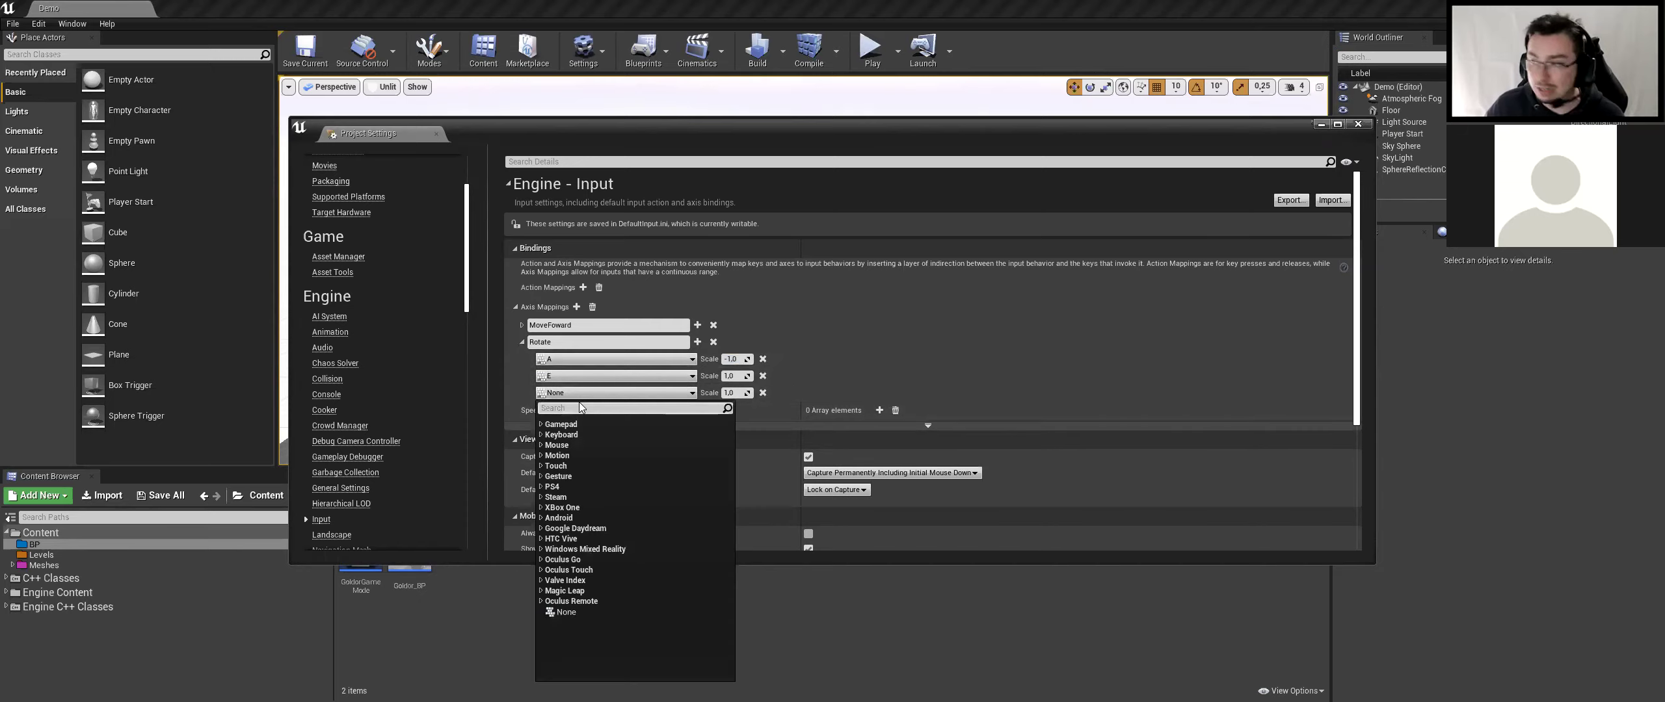
left_click(557, 445)
left_click(585, 456)
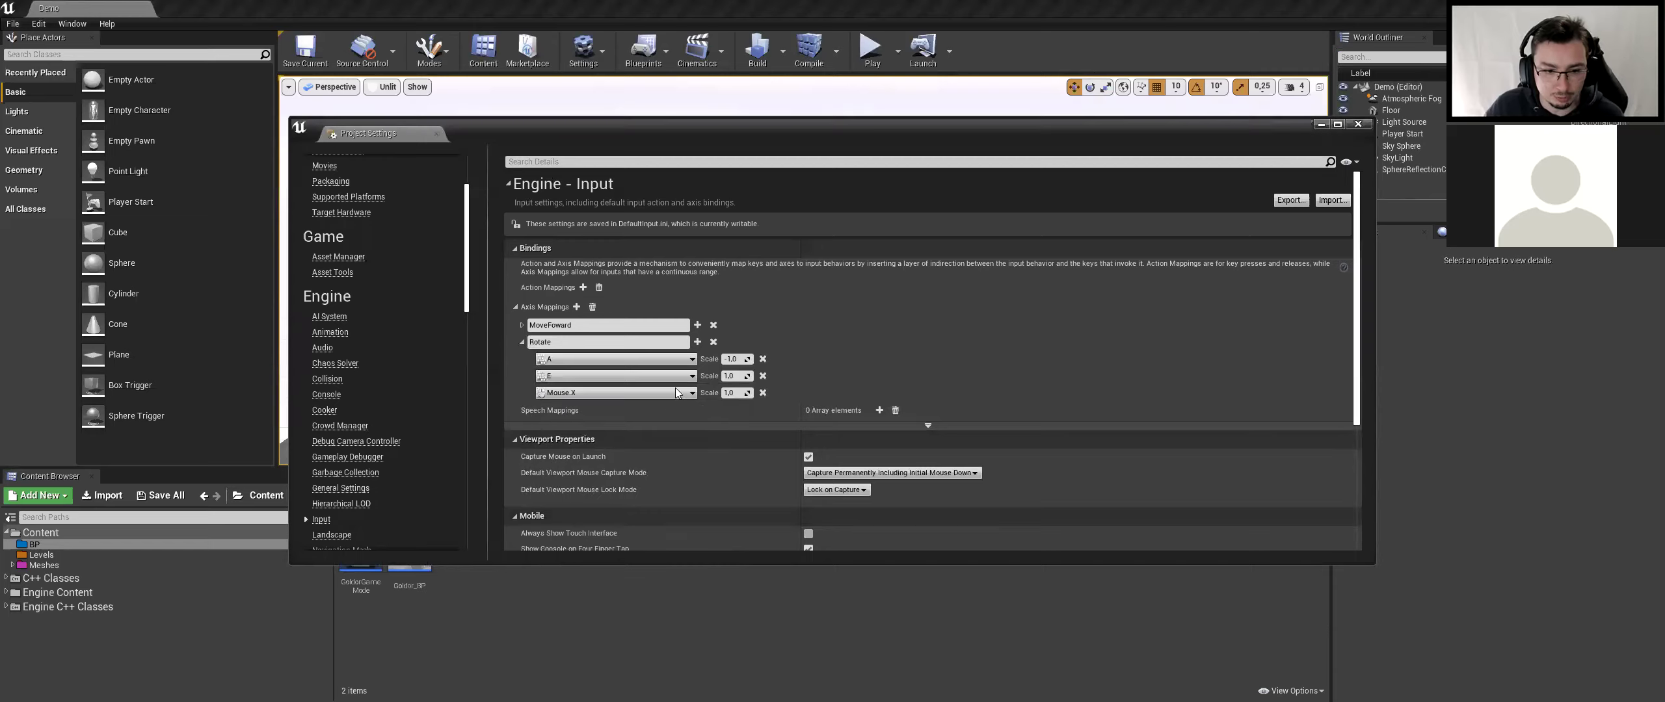
left_click(697, 342)
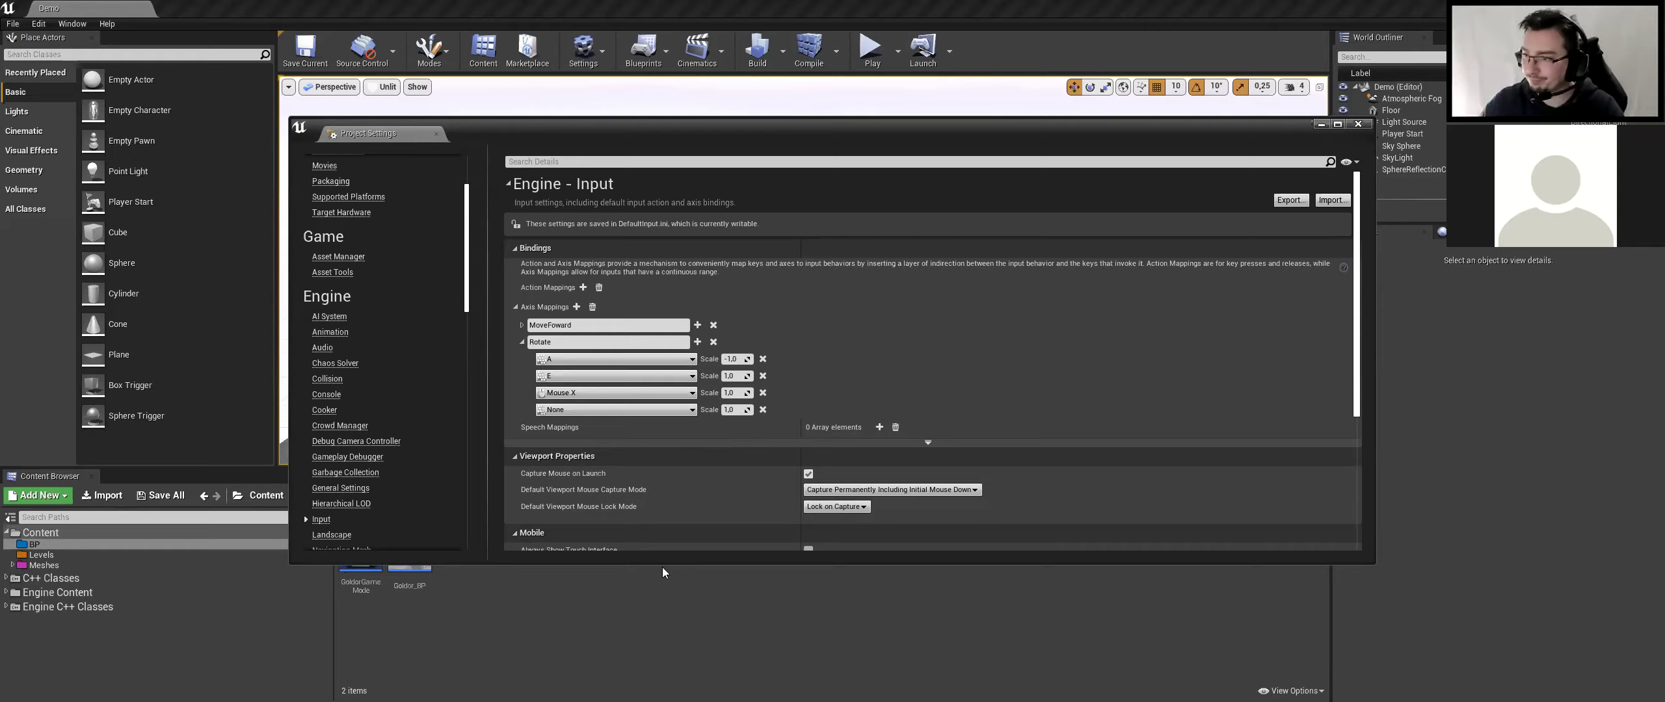
left_click(600, 411)
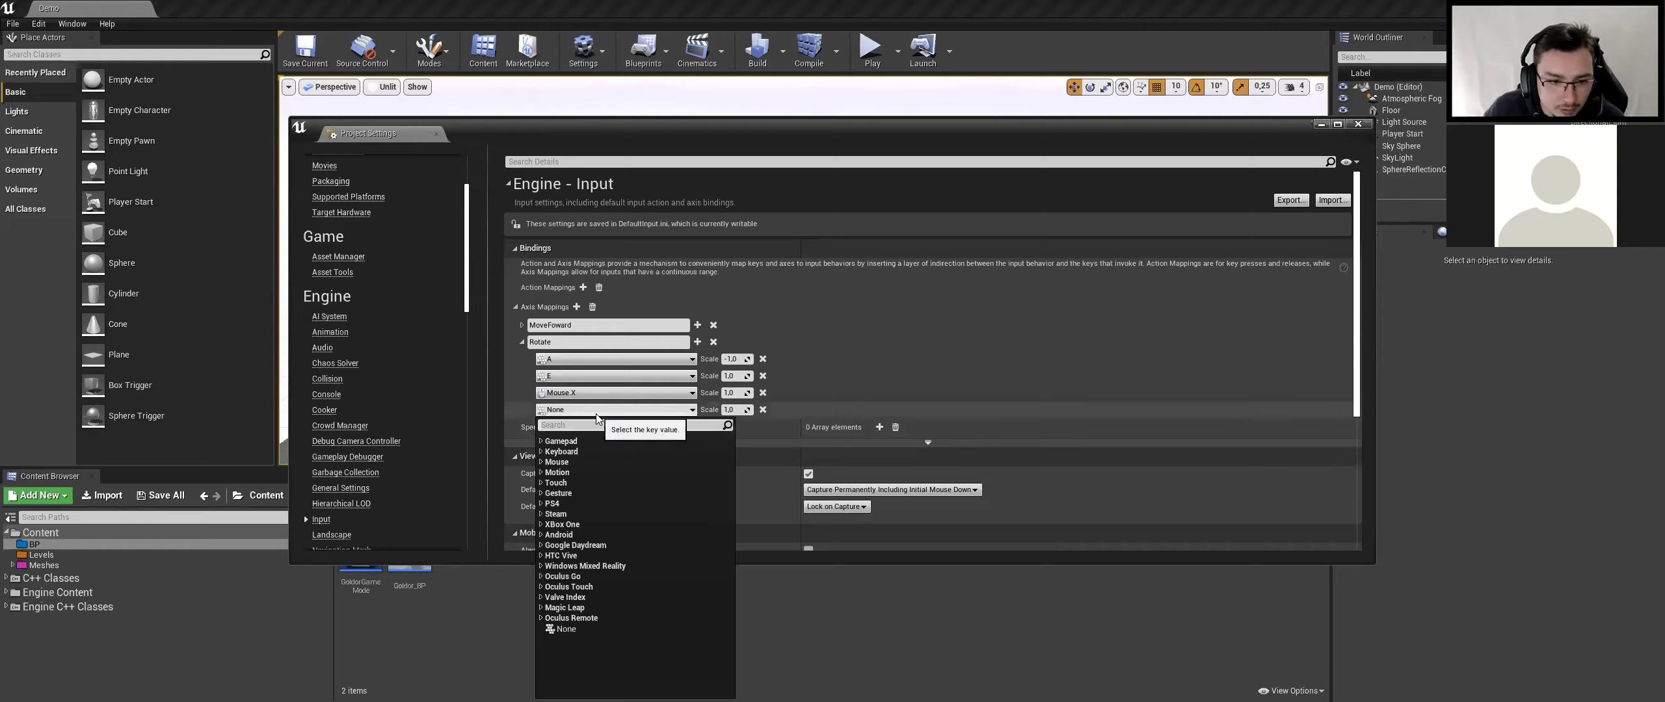
left_click(541, 441)
left_click_drag(726, 498, 717, 462)
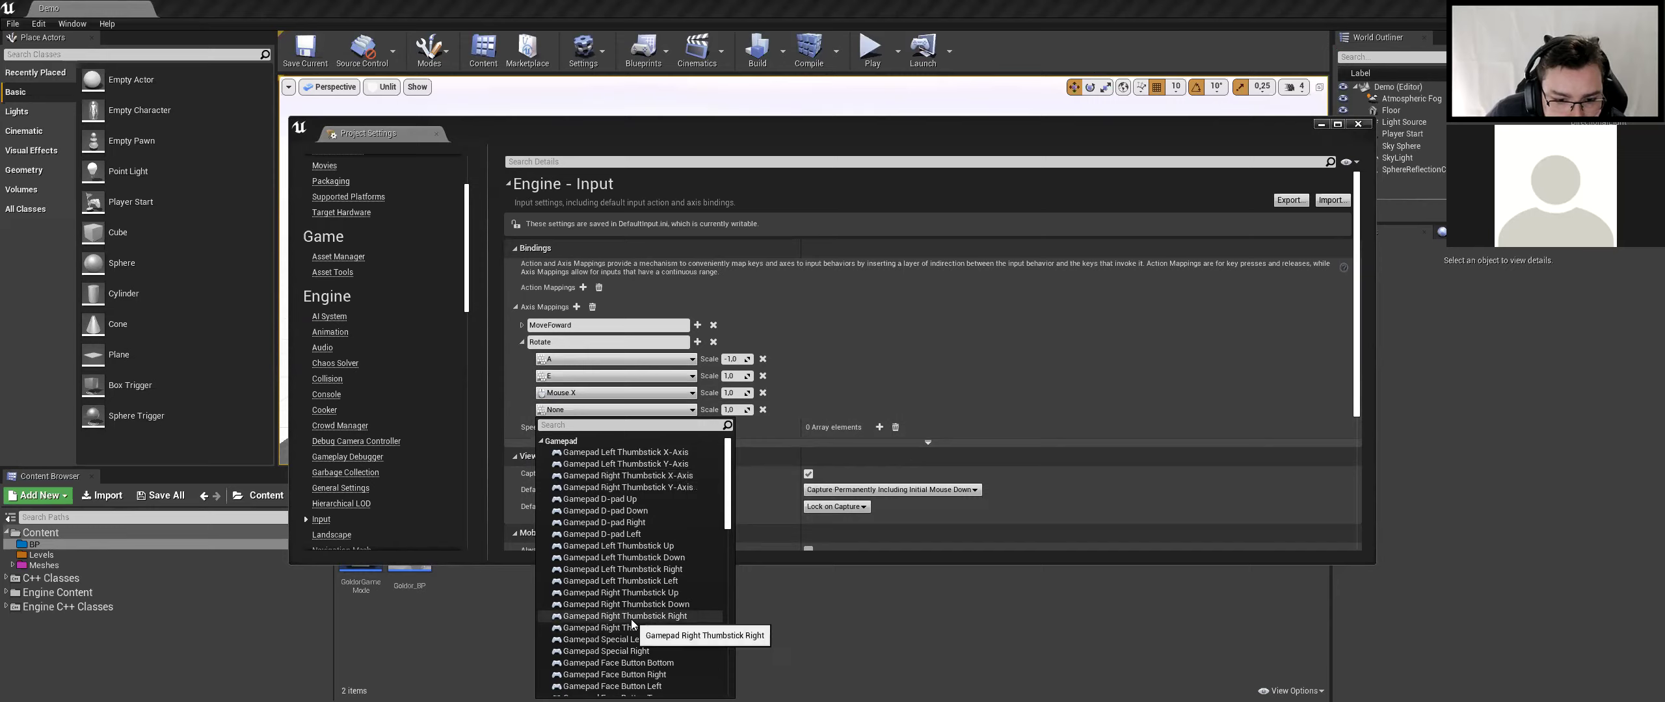
left_click(629, 476)
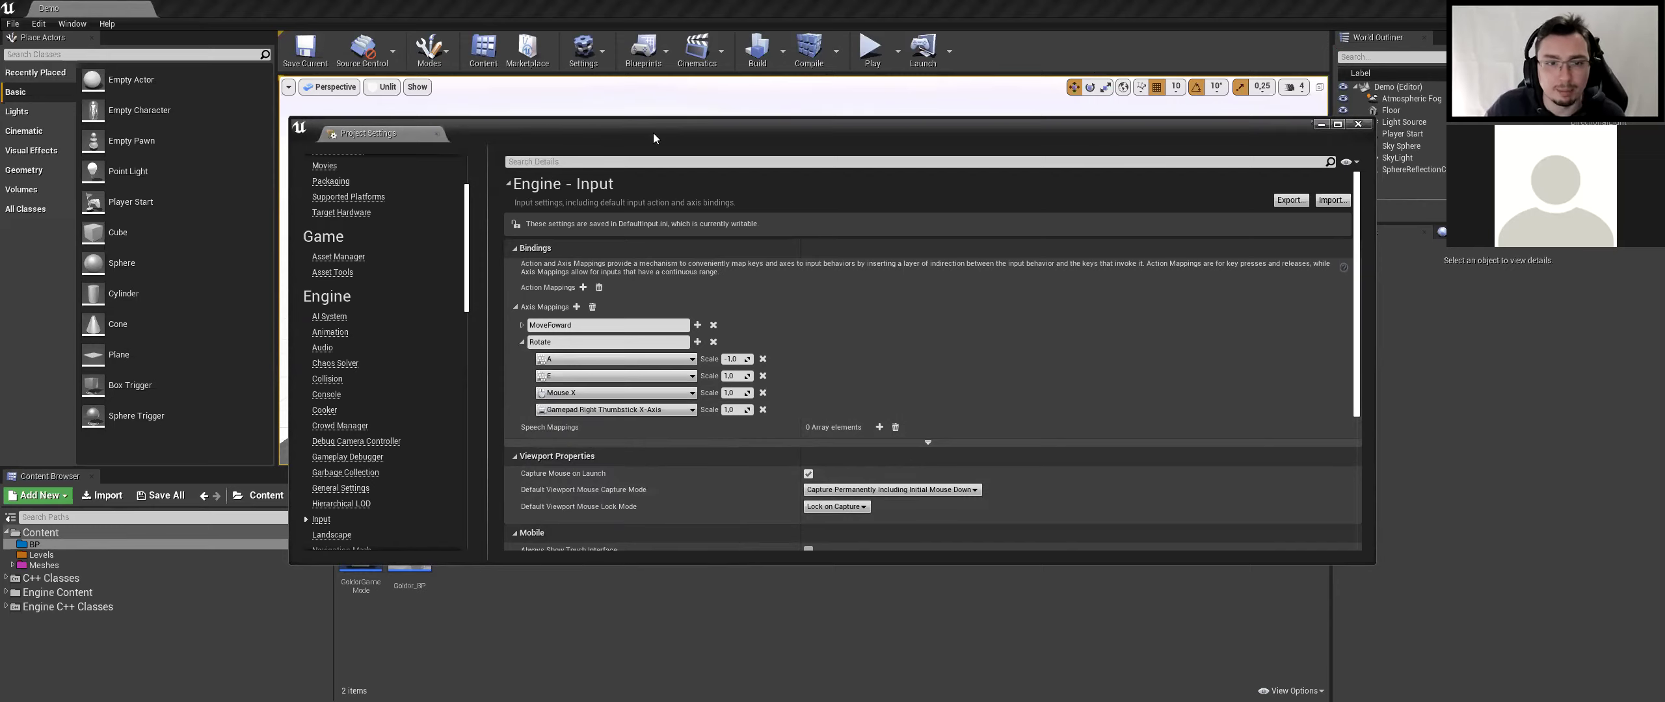
left_click(436, 133)
In Goldor.h, declare RotateAround(float _axis) by duplicating the MoveForward declaration
key("alt+Tab")
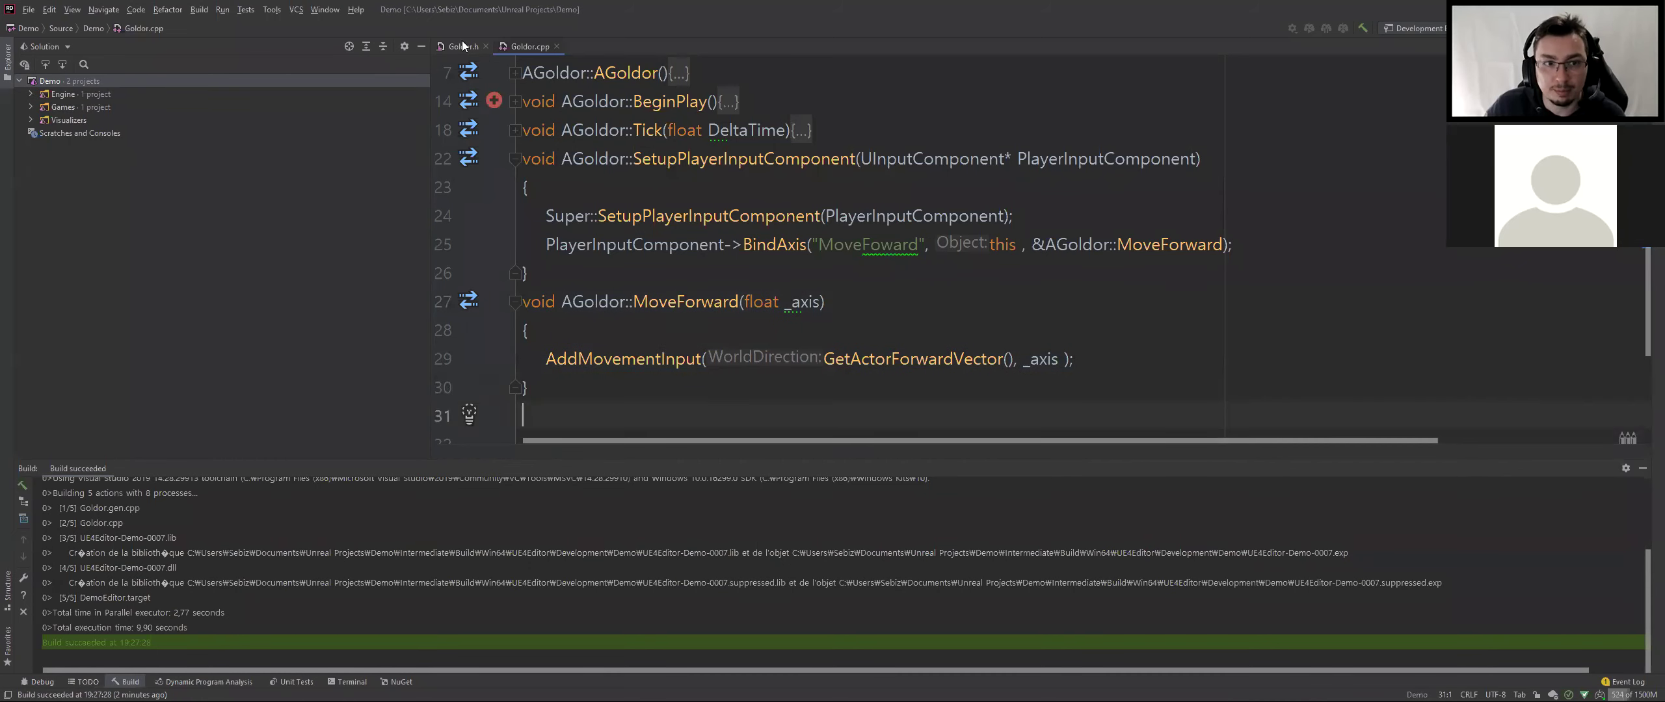
left_click(463, 47)
scroll(569, 258, "down", 2)
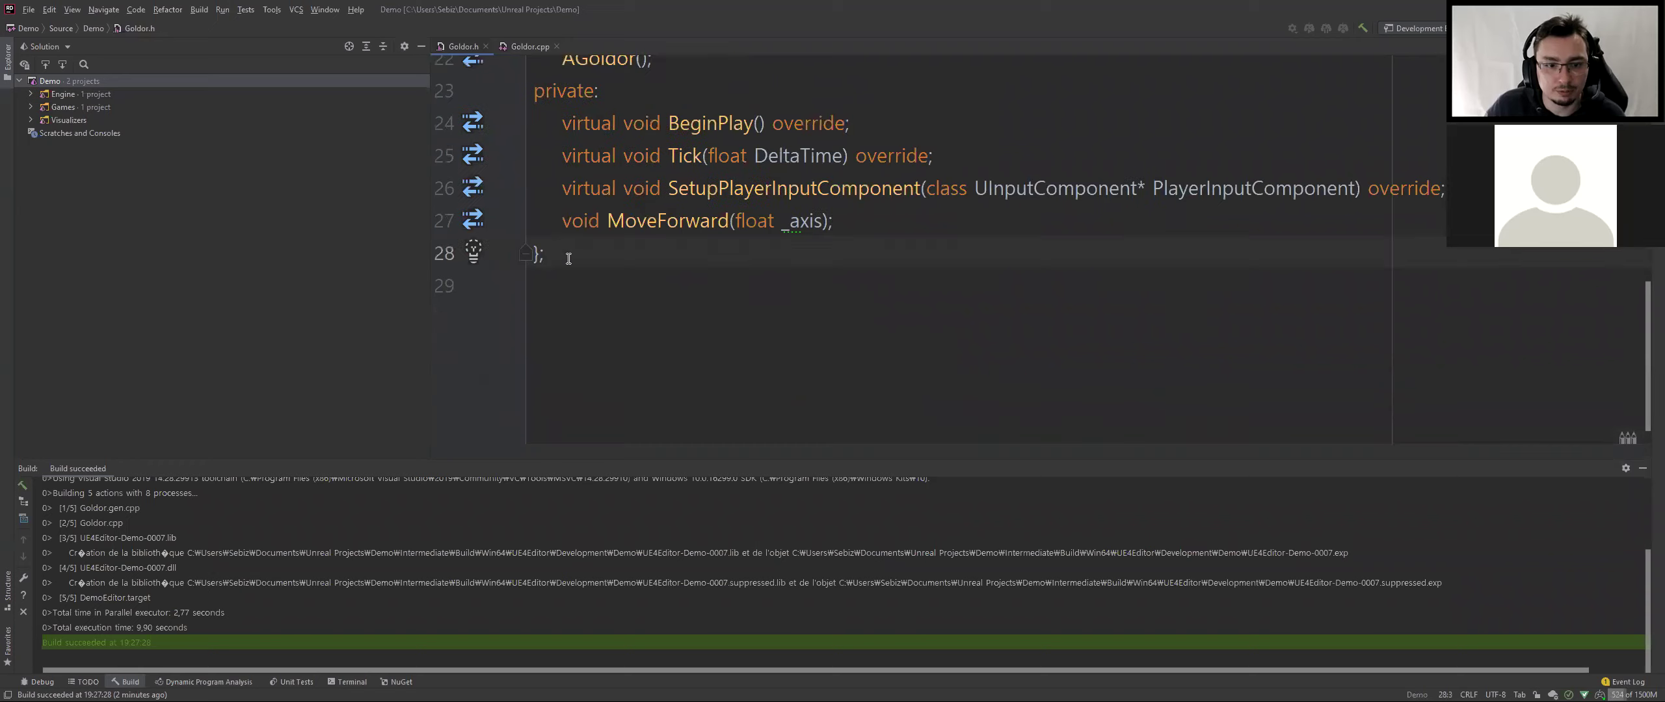
left_click_drag(562, 221, 877, 225)
key("ctrl+c")
key("End")
key("Return")
key("ctrl+v")
double_click(672, 253)
type("R")
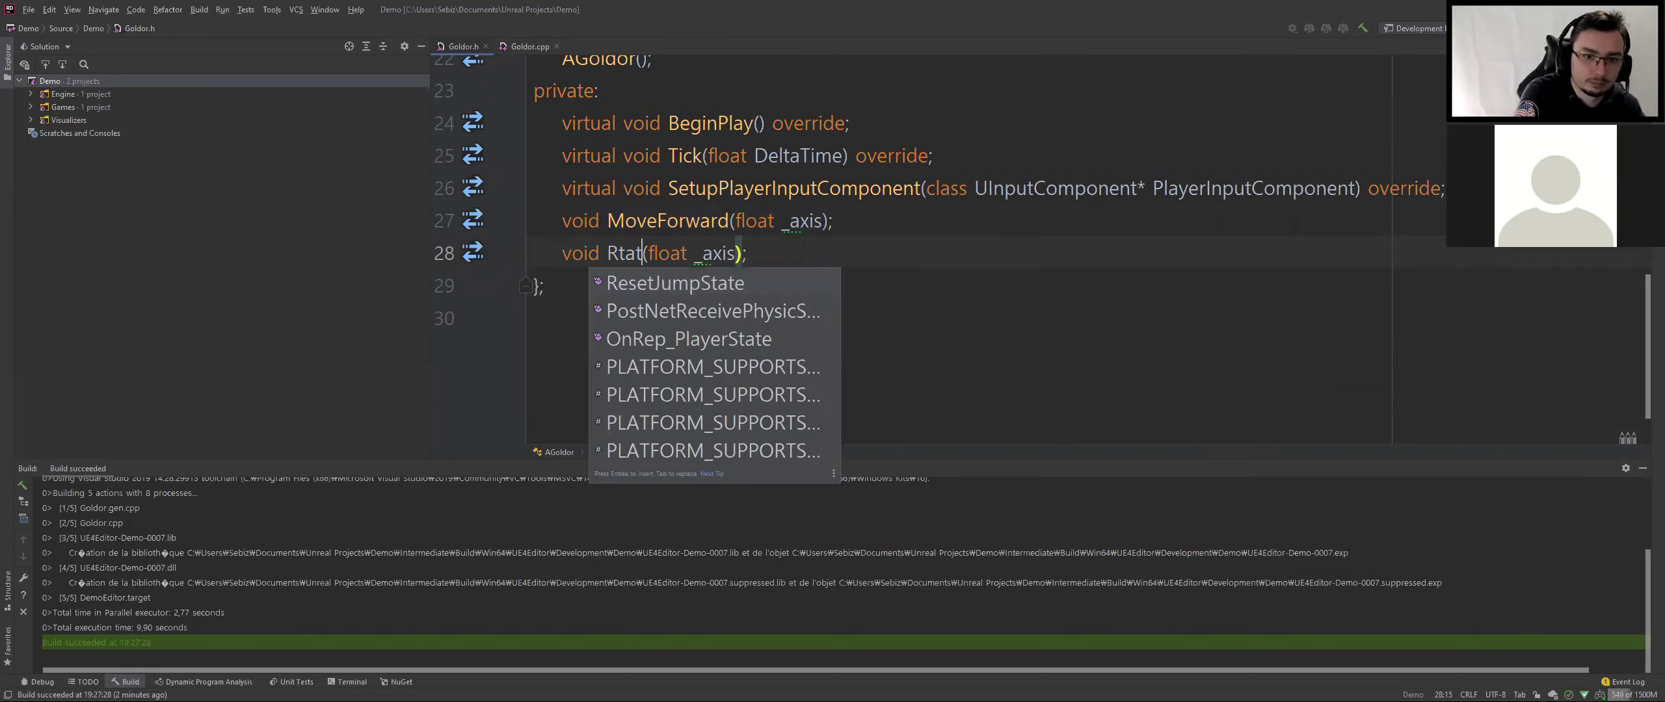
type("otateAround")
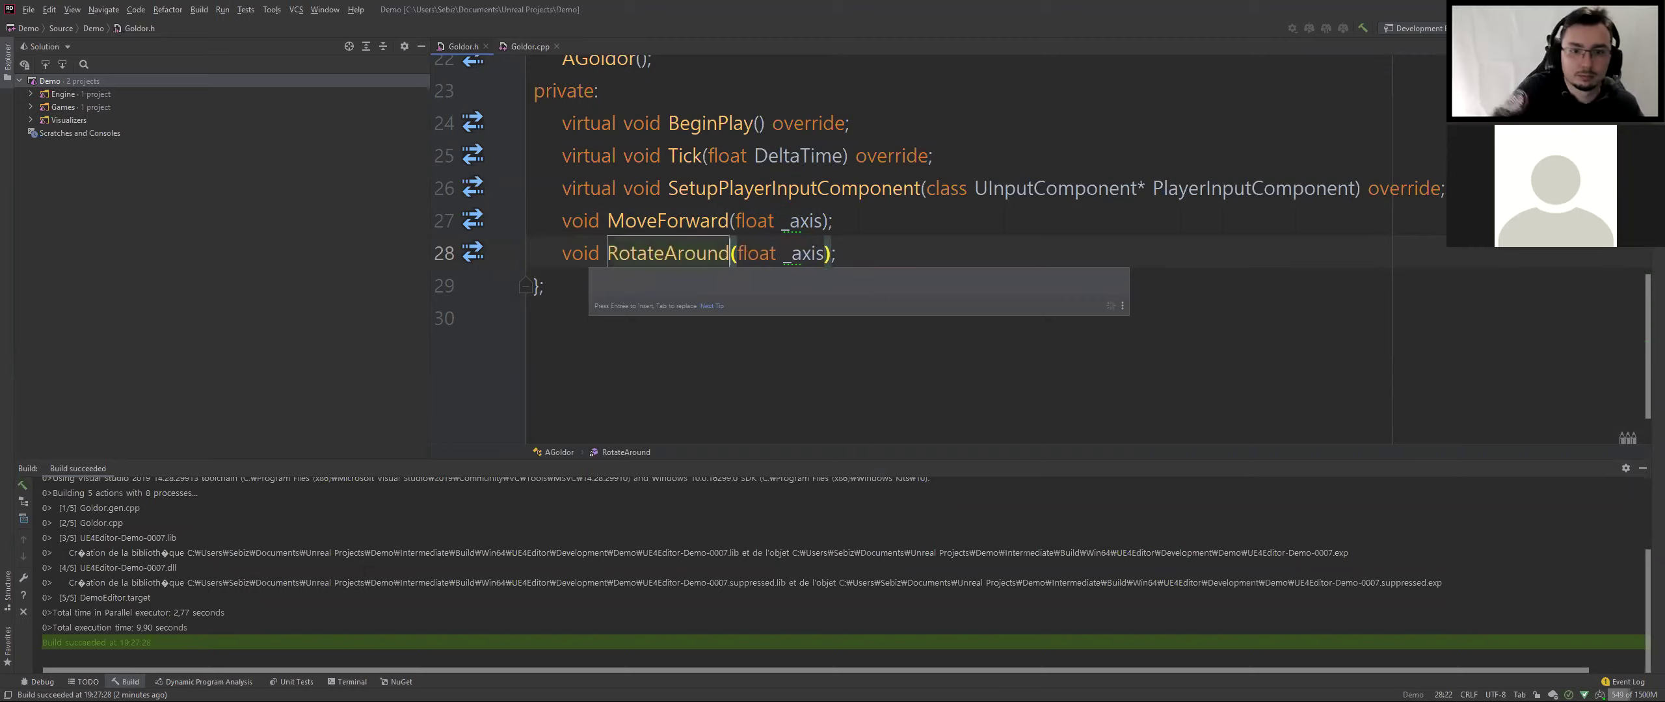
key("Escape")
key("Left")
key("Left")
key("Left")
Generate the RotateAround definition in Goldor.cpp and insert AddControllerYawInput in its body
key("alt+Return")
key("Return")
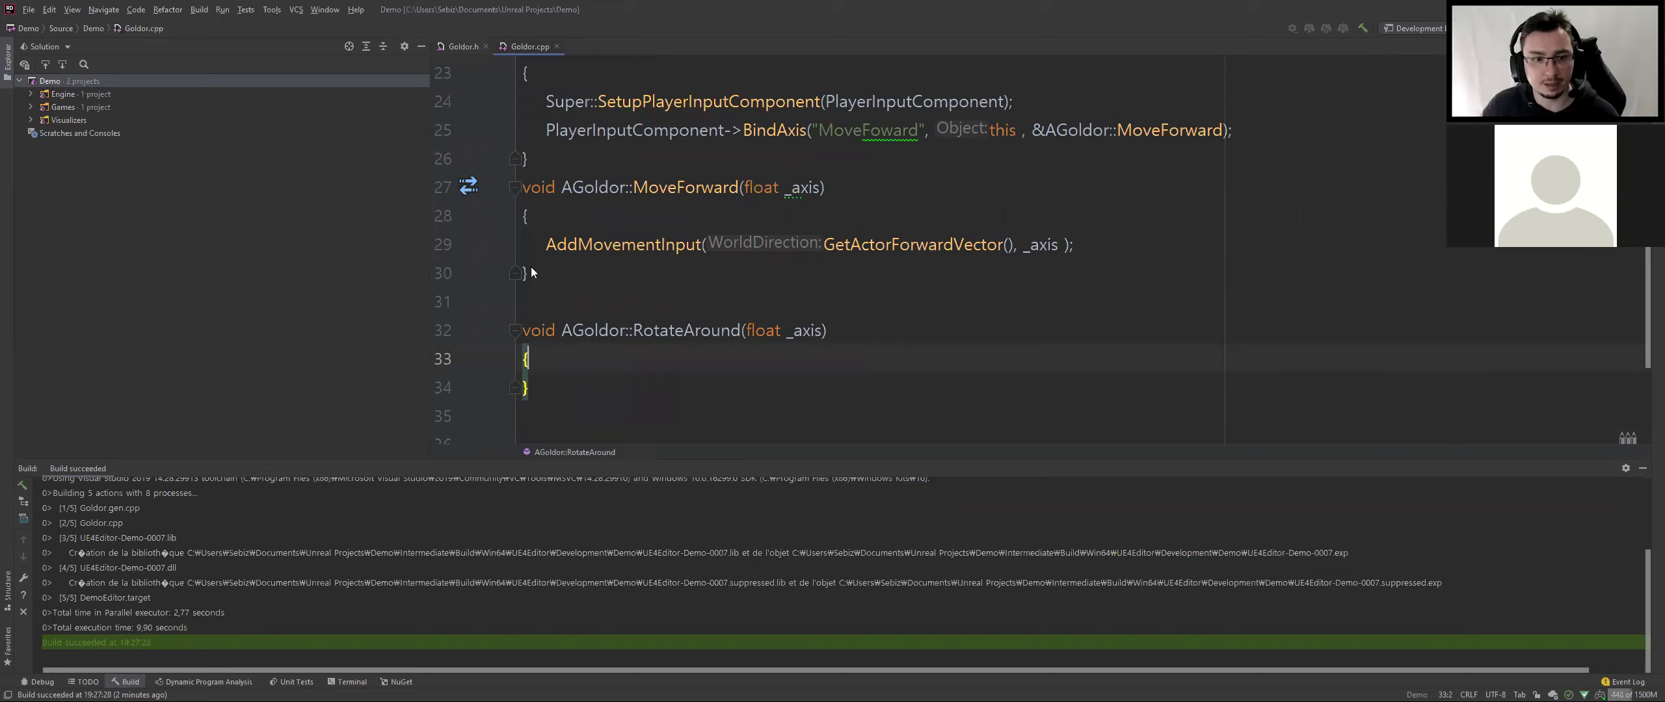
key("BackSpace")
scroll(782, 352, "up", 2)
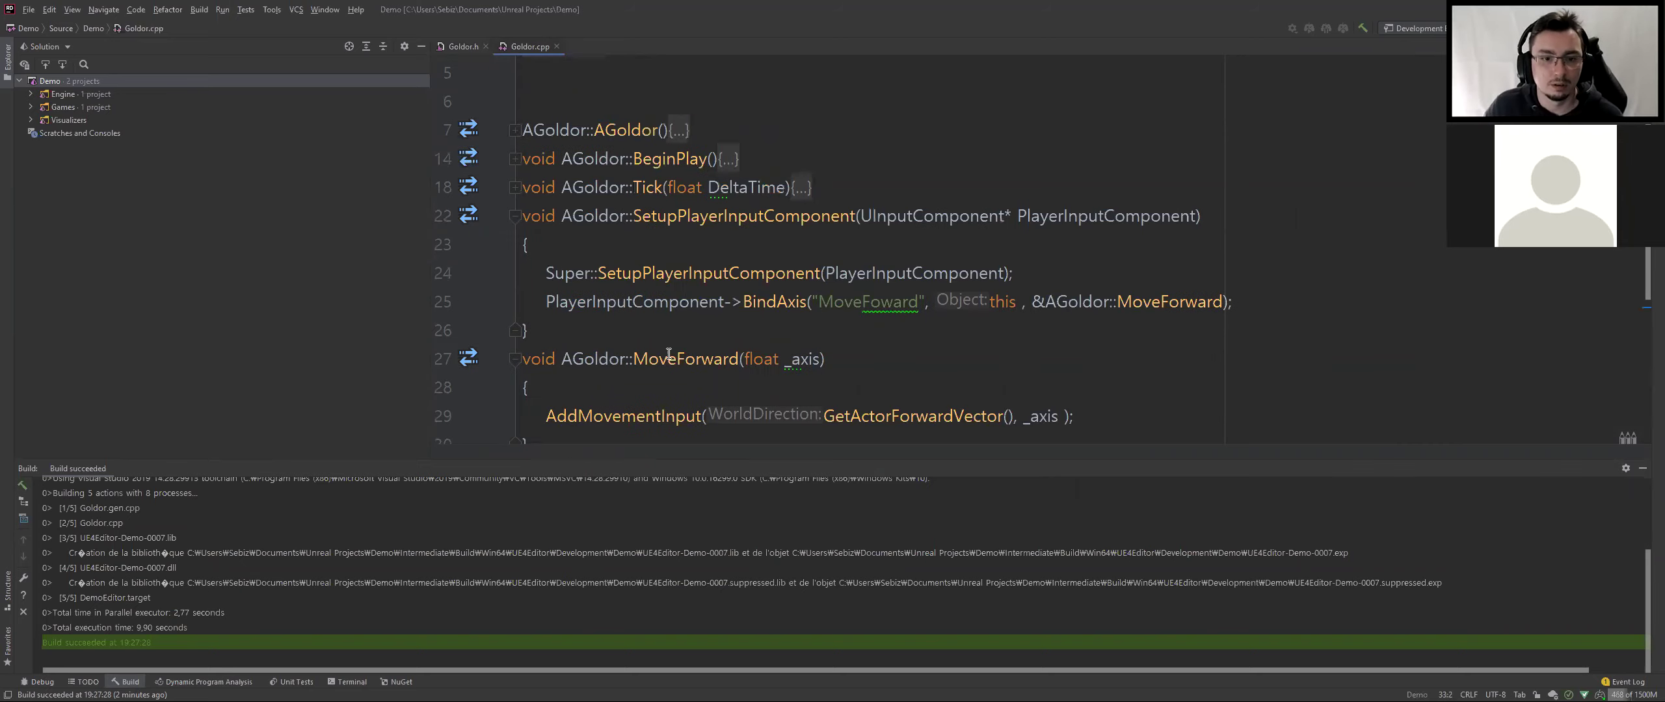
scroll(558, 429, "down", 2)
left_click(934, 349)
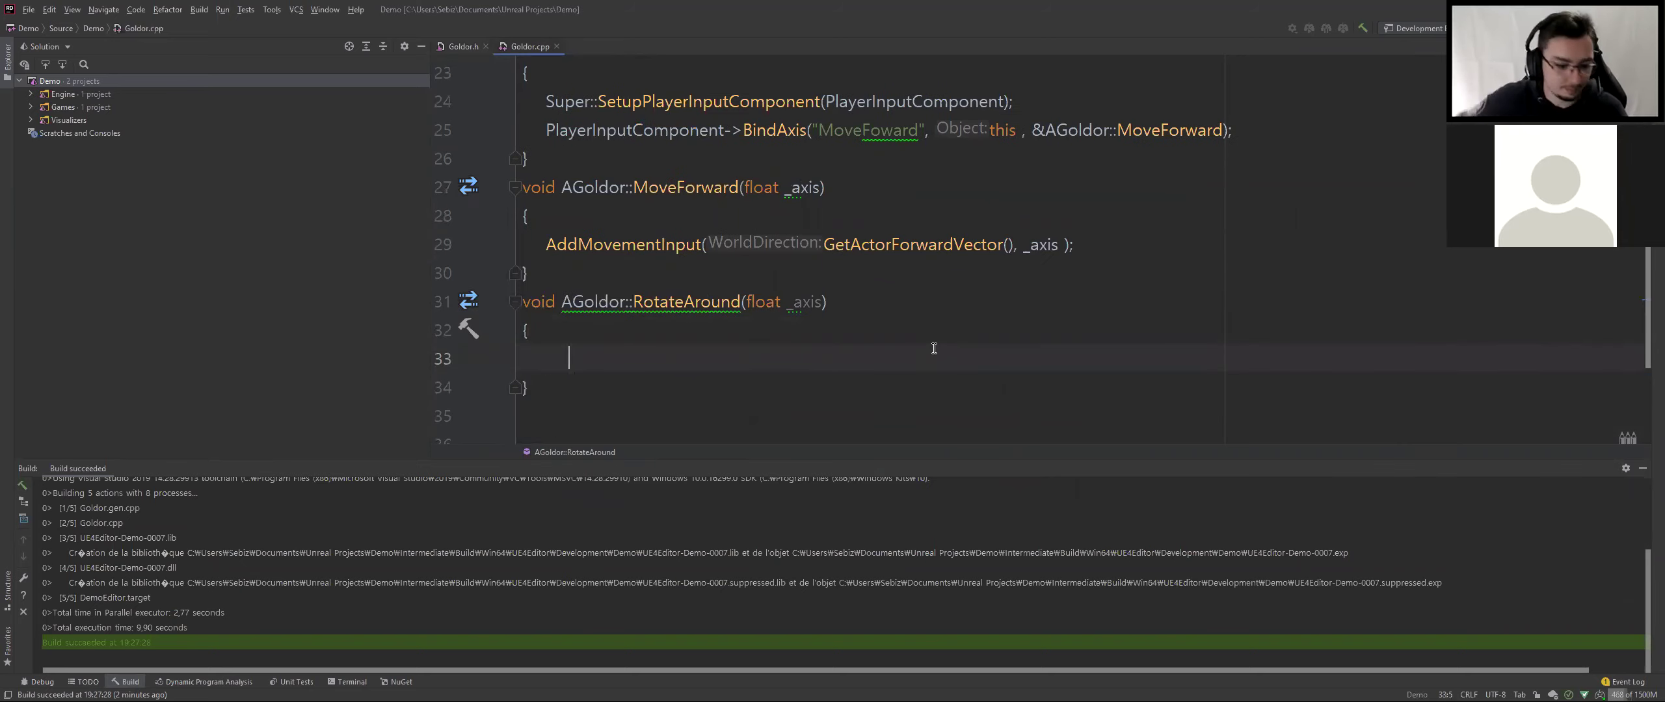
type("addyaw")
key("Return")
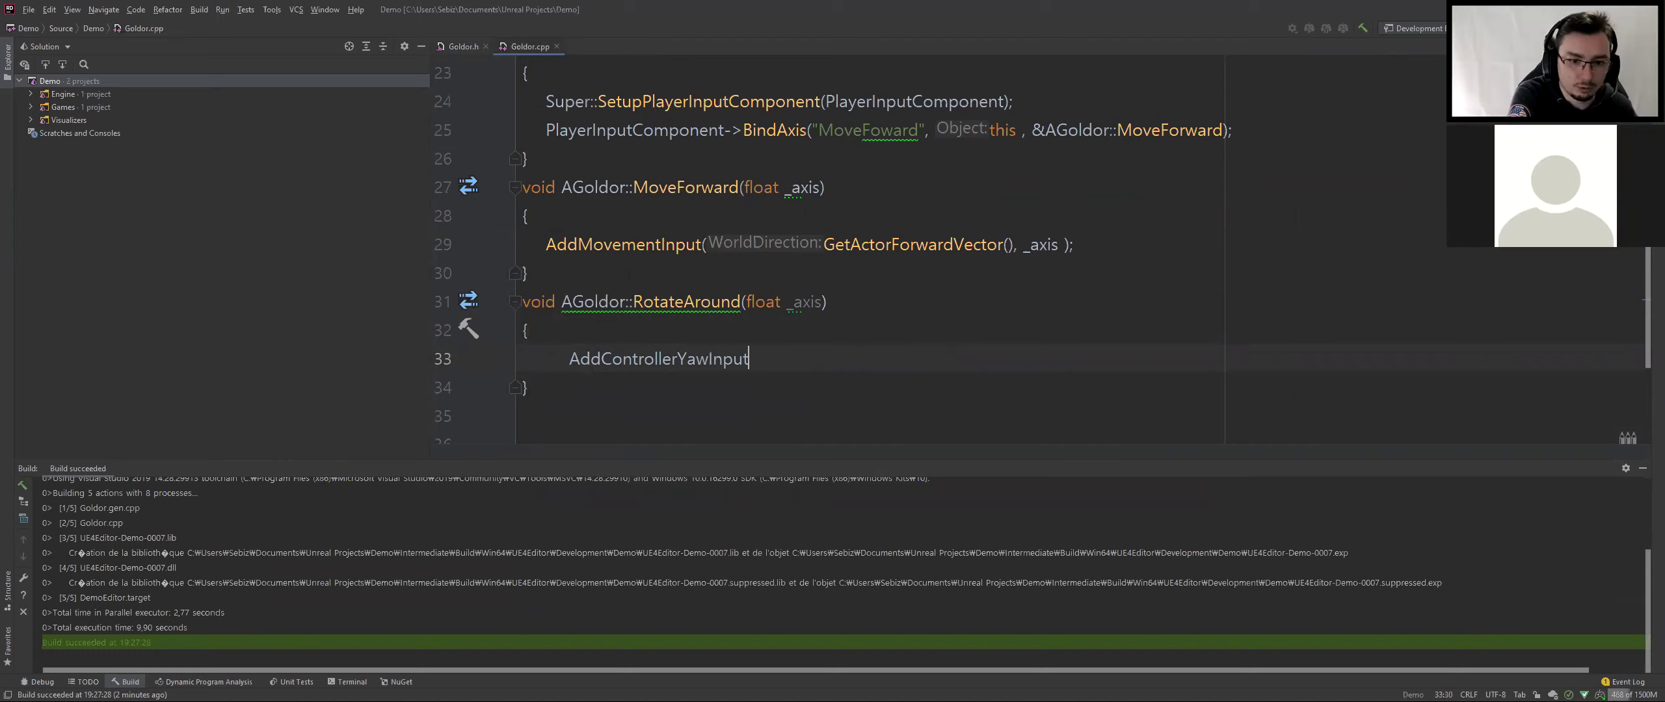
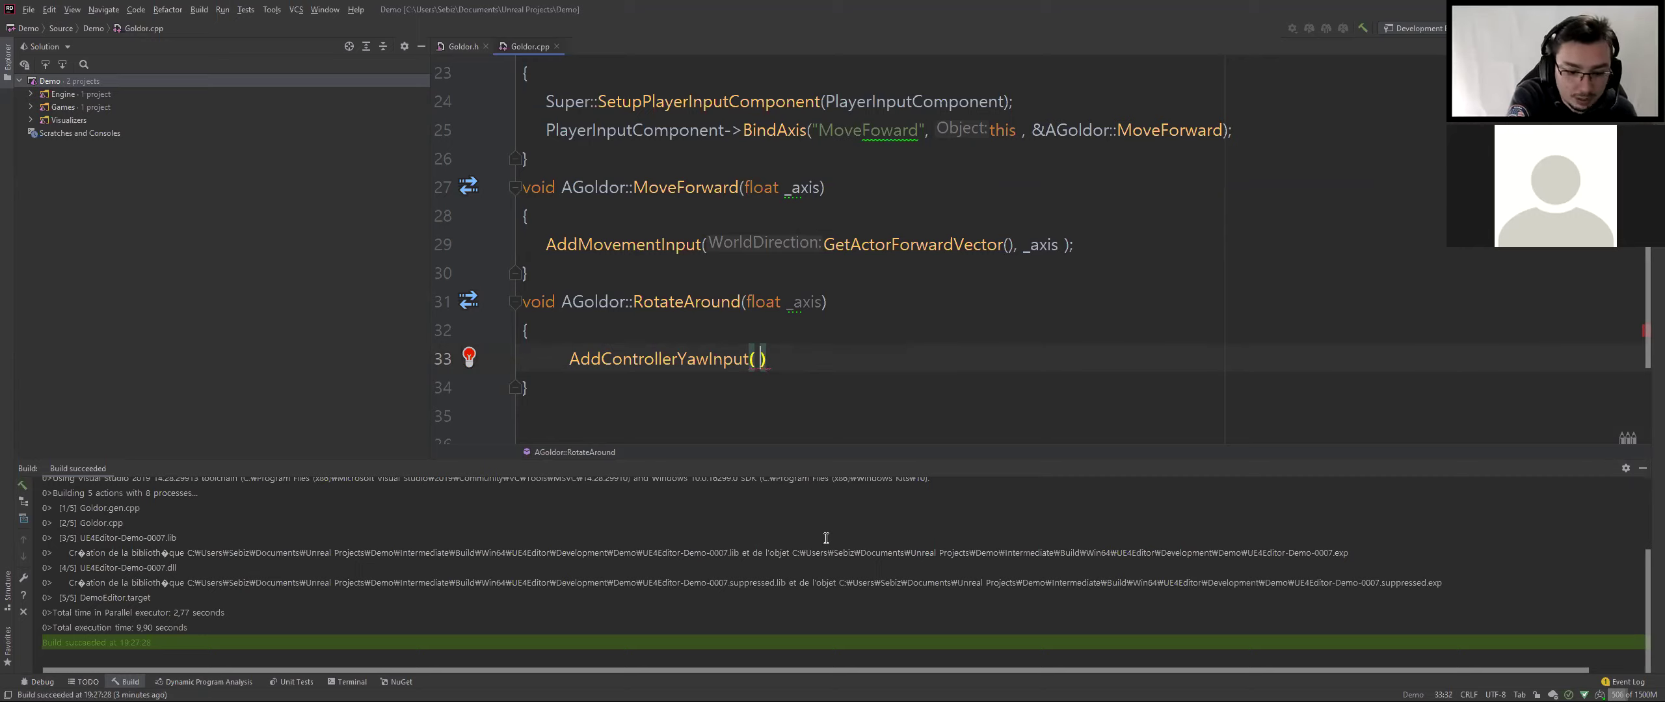
Complete the RotateAround body with AddControllerYawInput(_axis);
type(");")
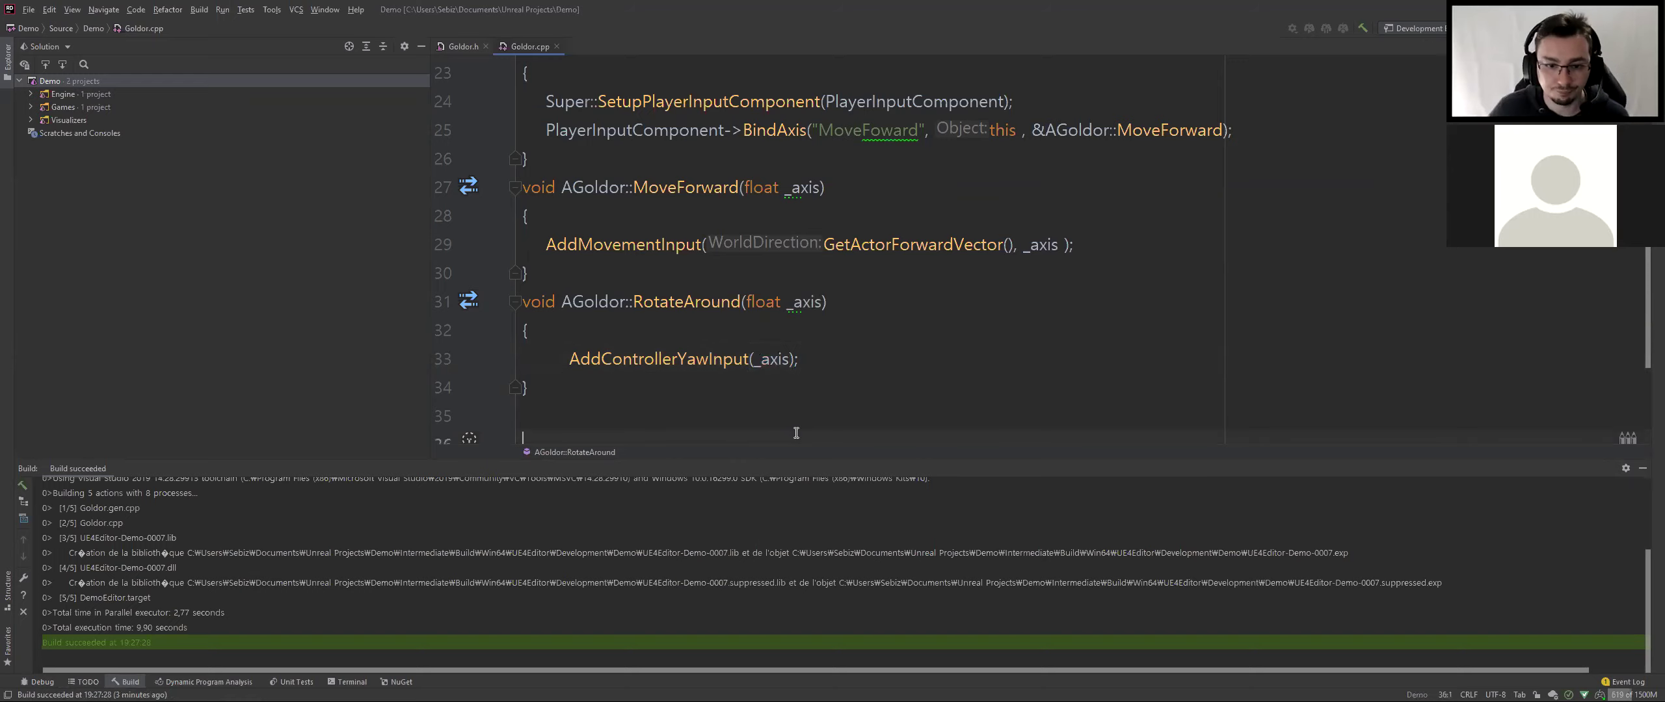
key("alt+Tab")
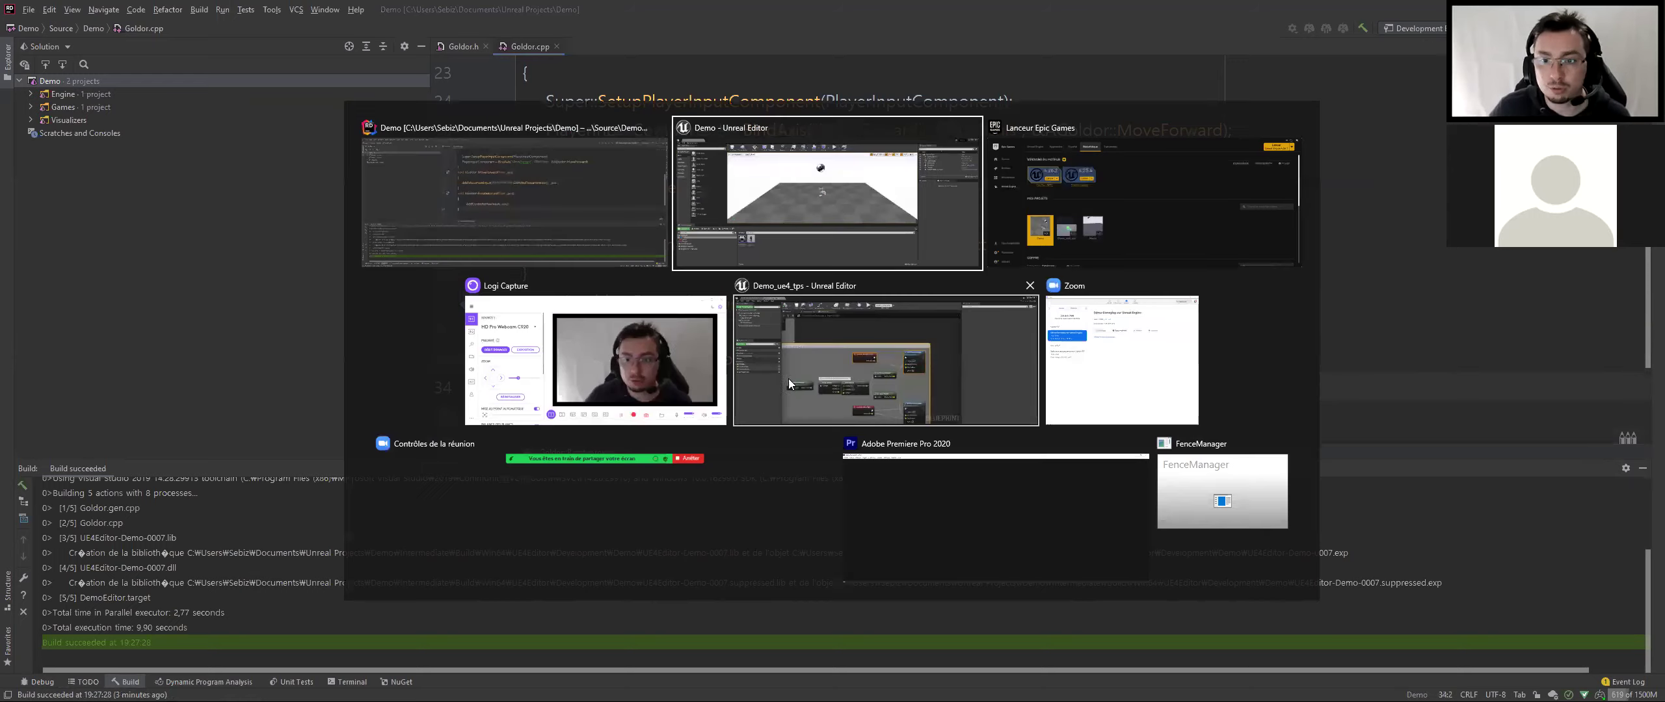
left_click(906, 421)
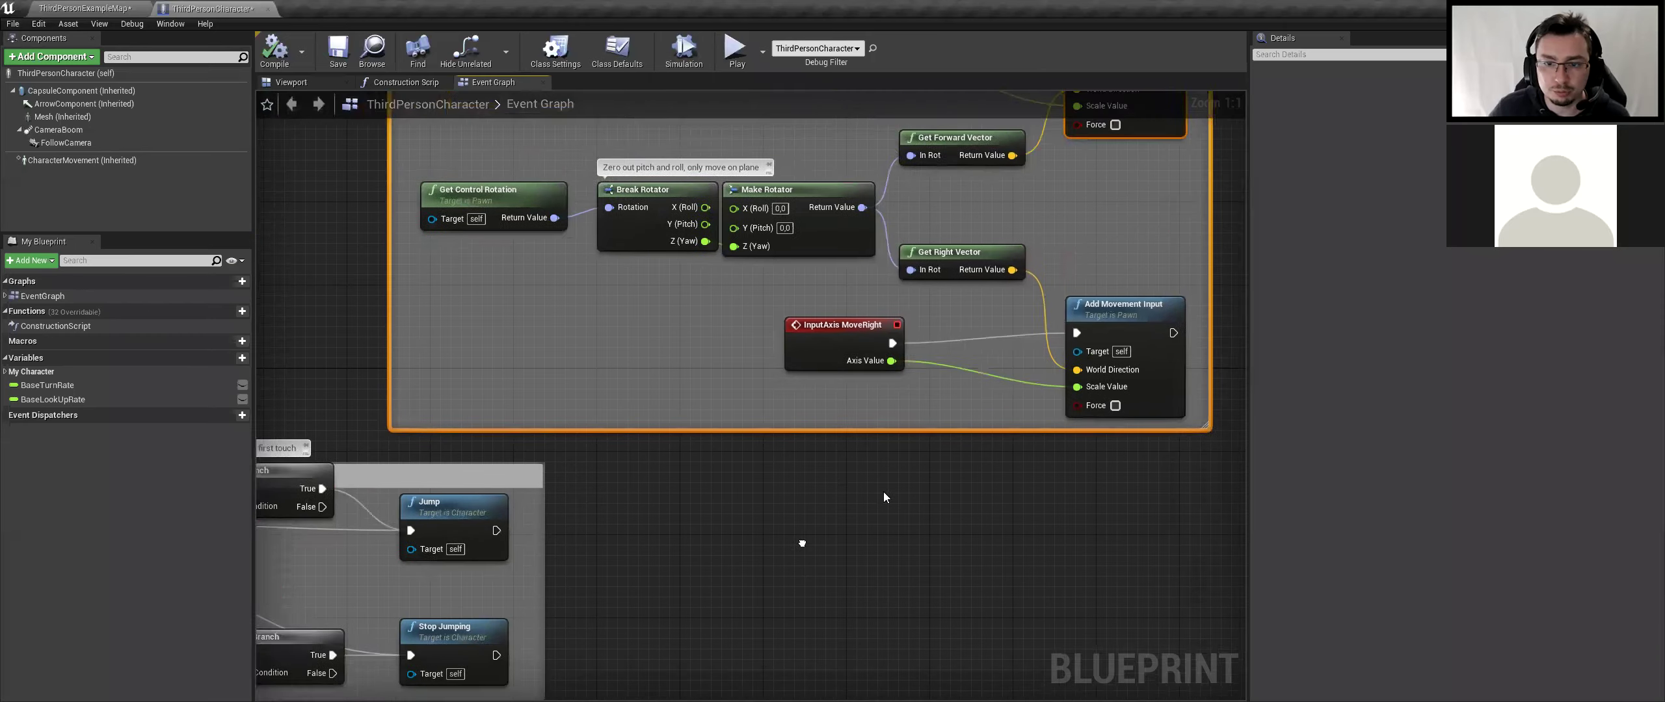
right_click_drag(426, 516, 967, 162)
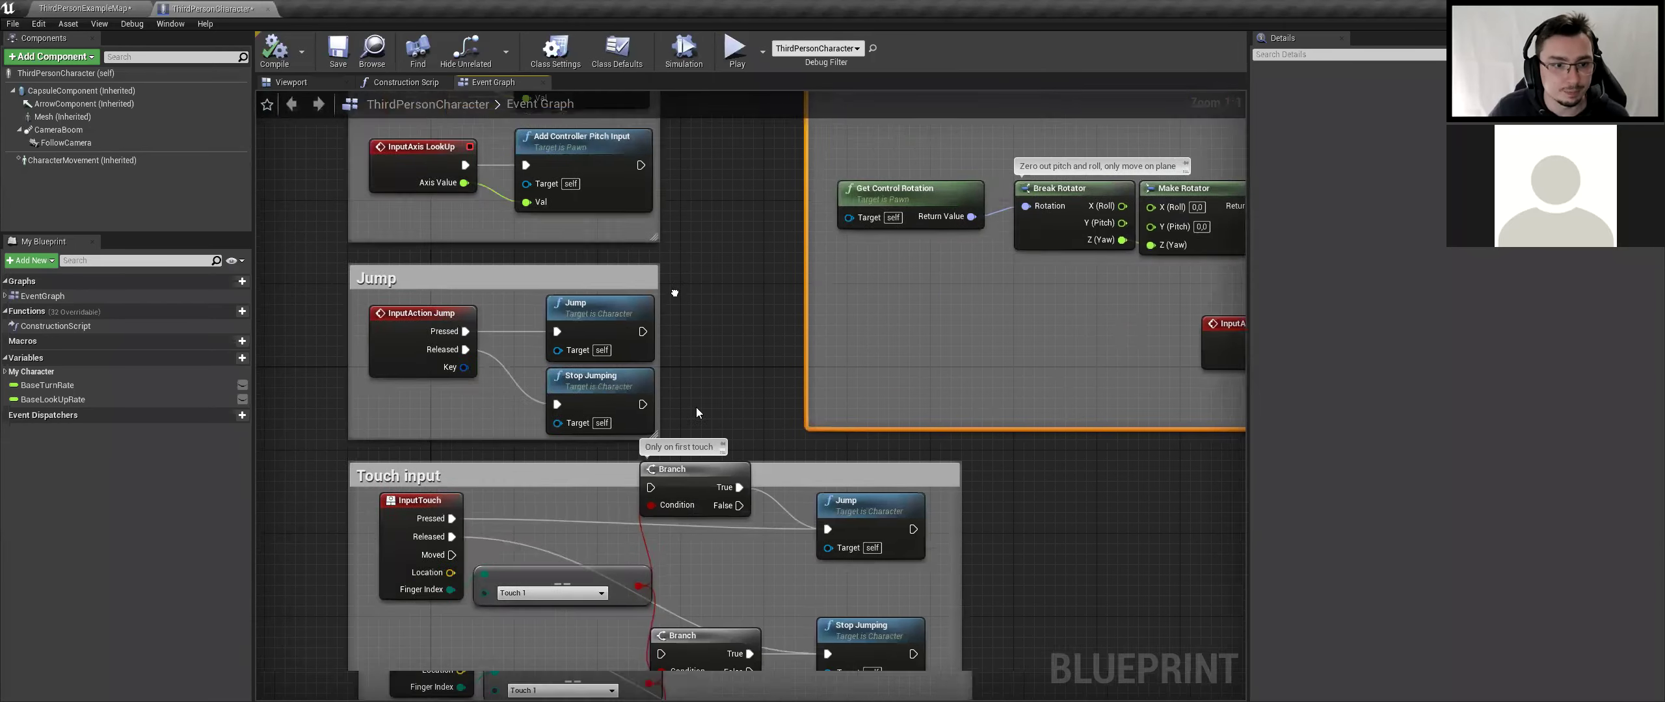
right_click_drag(695, 312, 679, 668)
right_click_drag(655, 385, 756, 437)
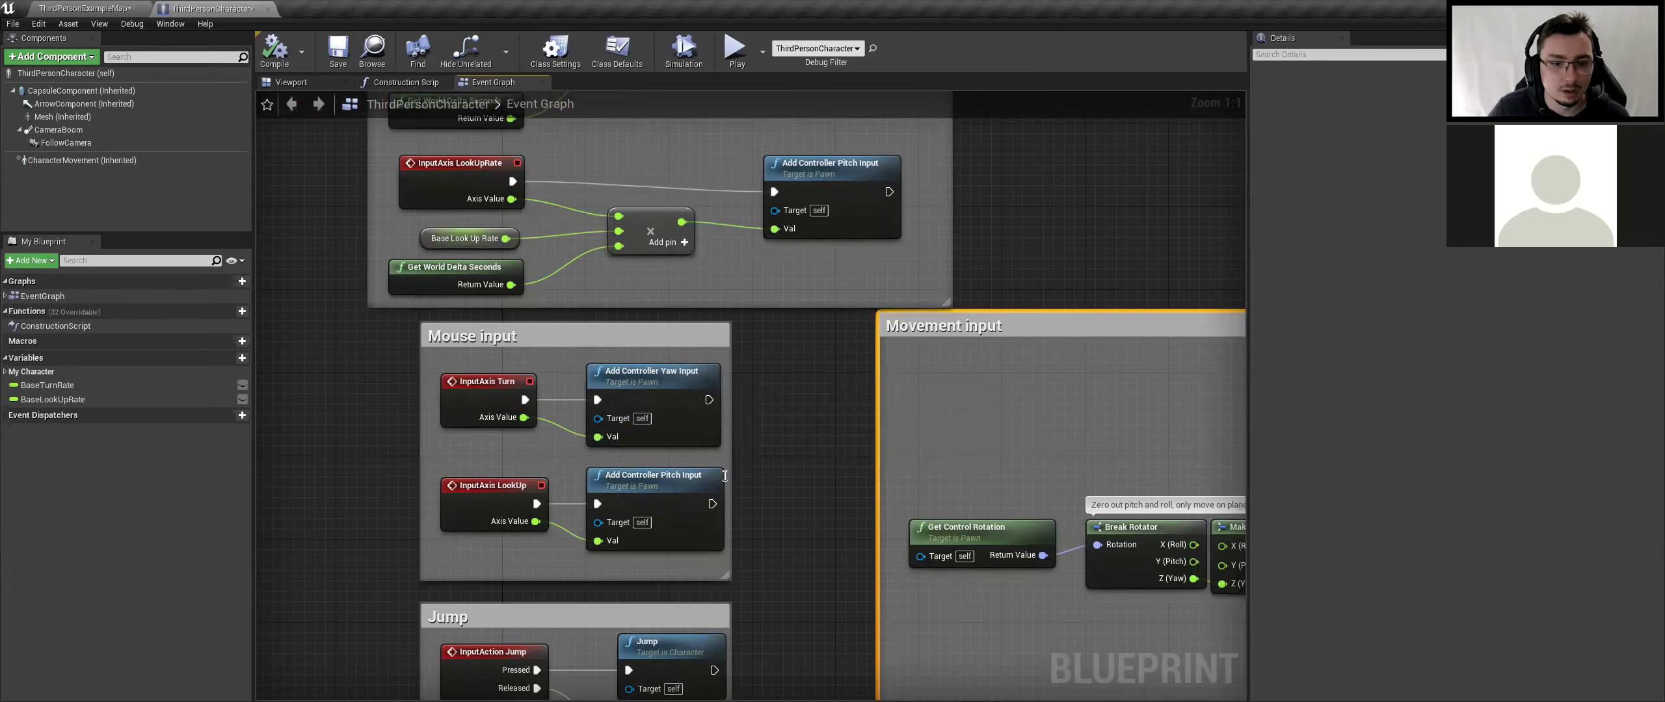
key("alt+Tab")
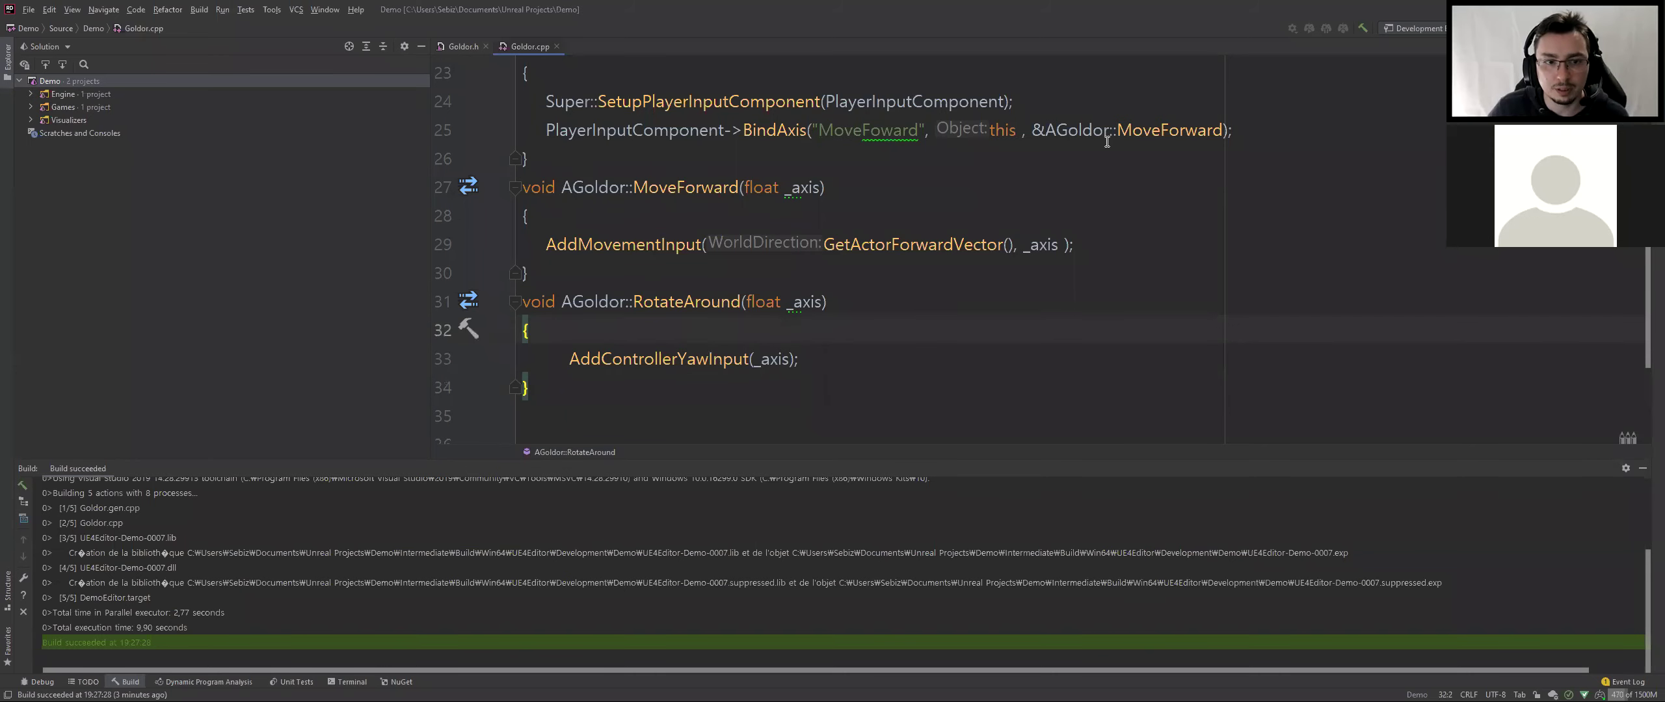
Duplicate the MoveFoward BindAxis line and rename its axis to "Rotate"
triple_click(1107, 142)
key("ctrl+c")
left_click(1232, 130)
key("BackSpace")
key("Return")
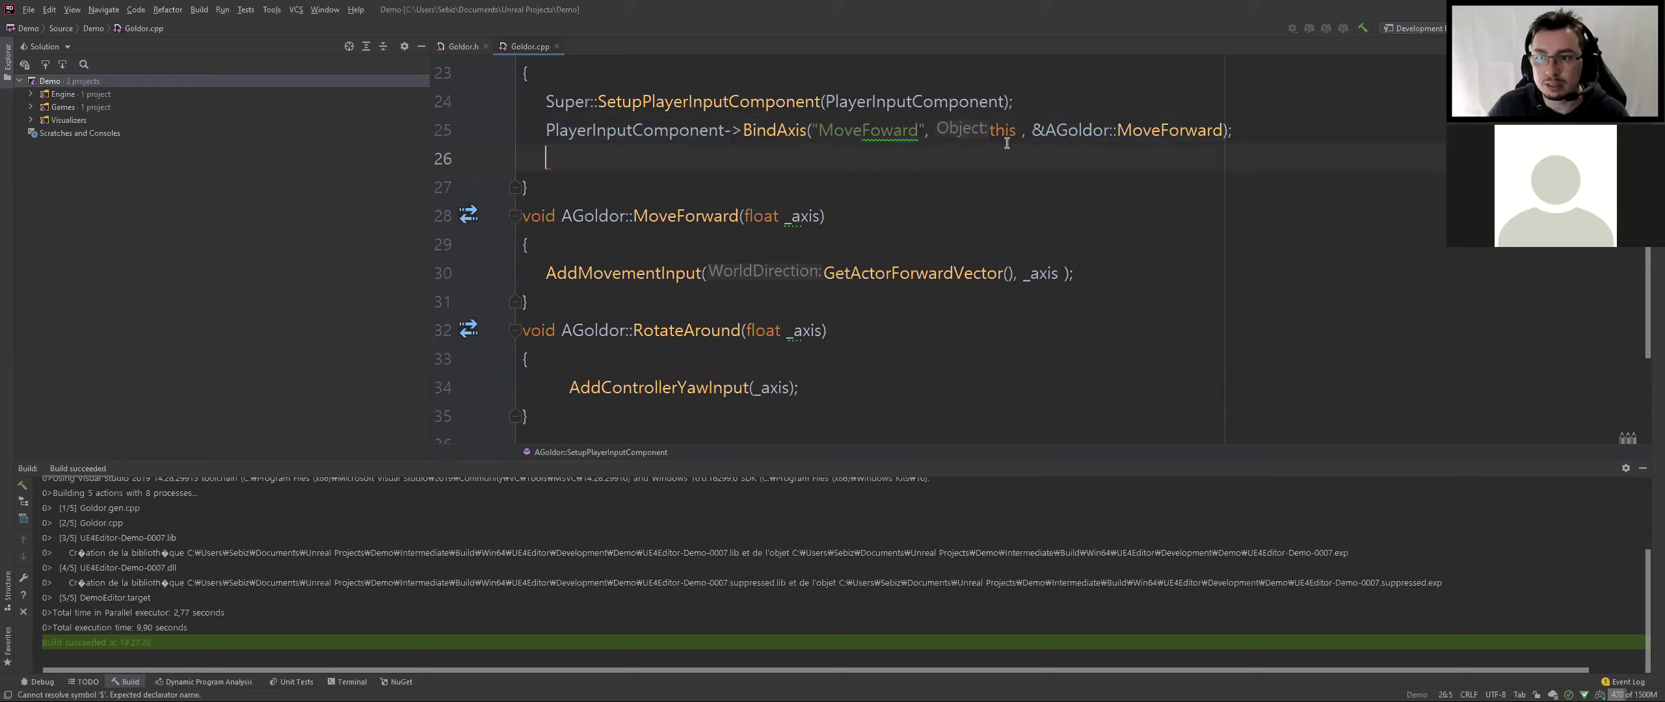
key("ctrl+v")
double_click(844, 166)
type("Rotates")
key("BackSpace")
key("Down")
Replace MoveForward with RotateAround as the handler of the Rotate binding
left_click(882, 207)
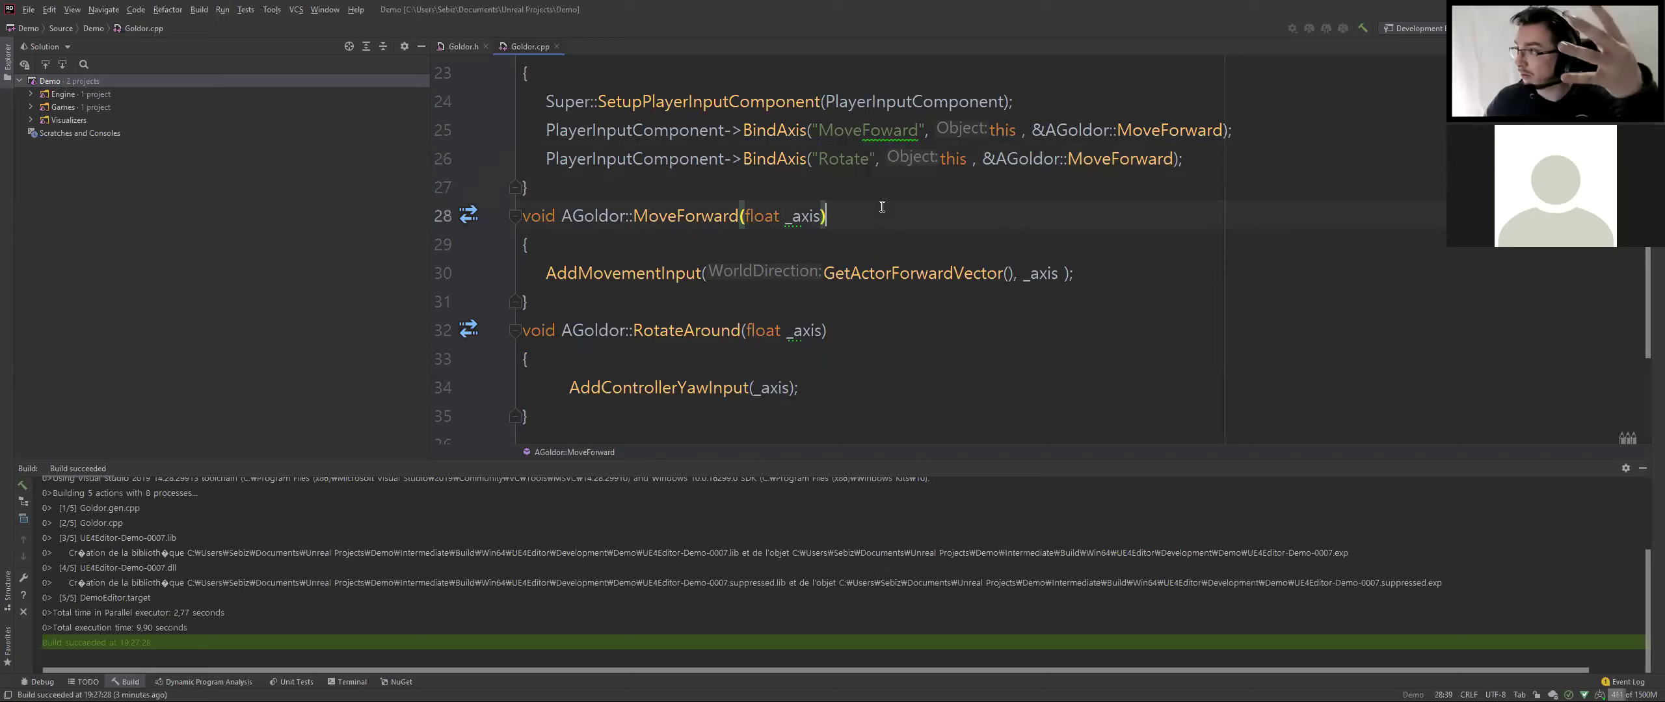
double_click(709, 331)
key("ctrl+c")
double_click(1122, 159)
key("ctrl+v")
left_click(1099, 409)
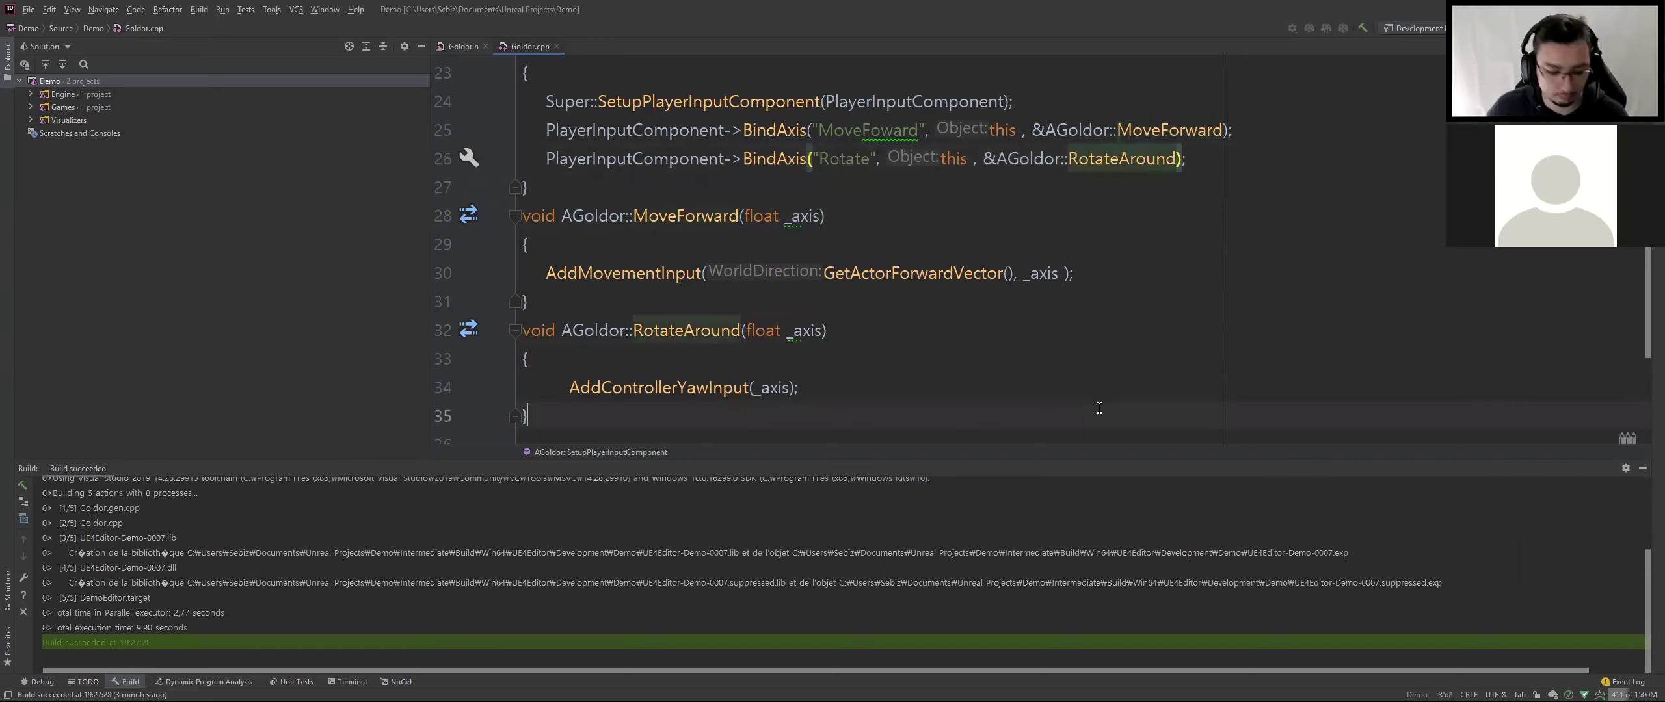
Build the Demo project and confirm the build succeeds
key("ctrl+shift+b")
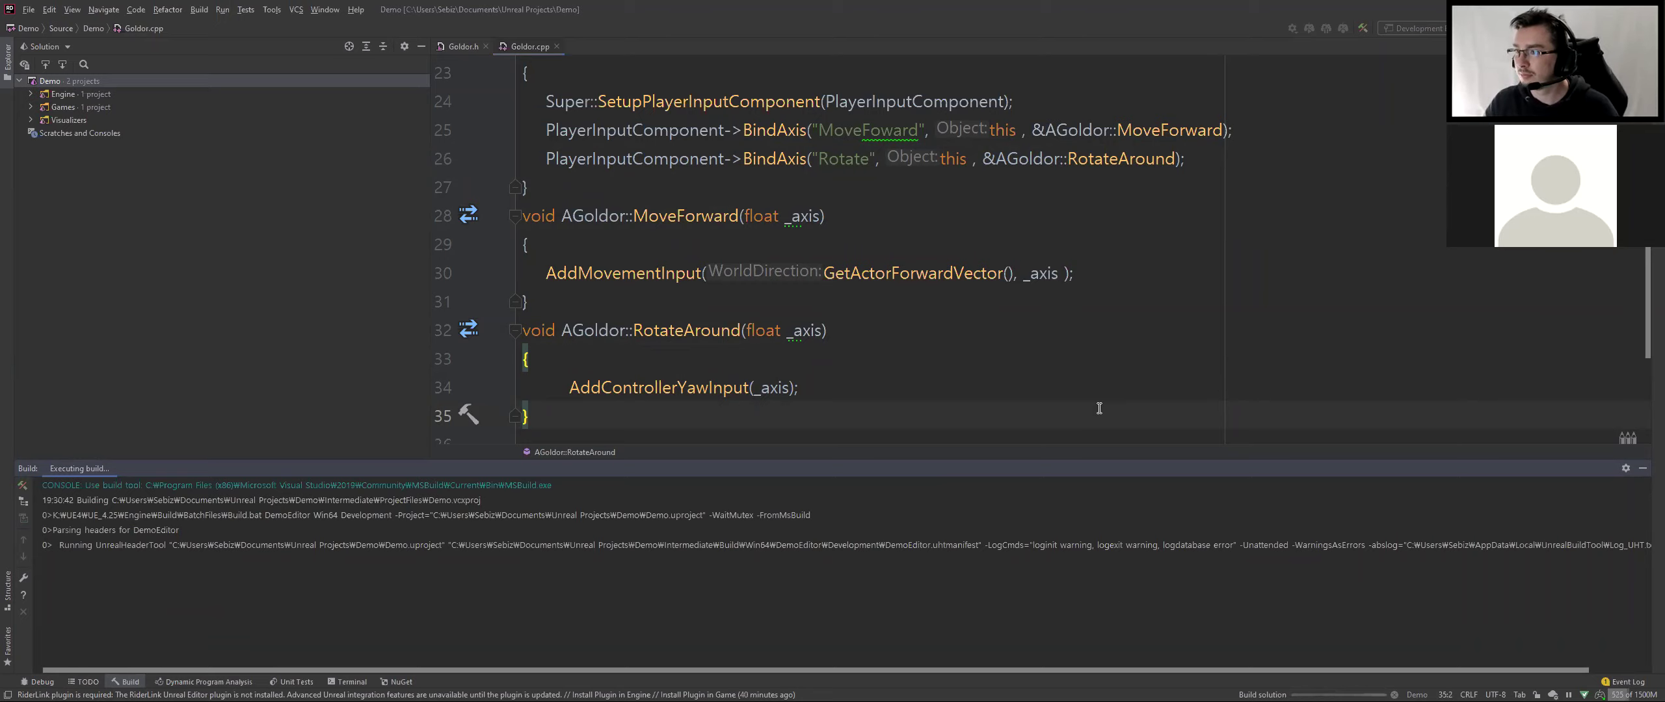
scroll(956, 269, "down", 1, "ctrl")
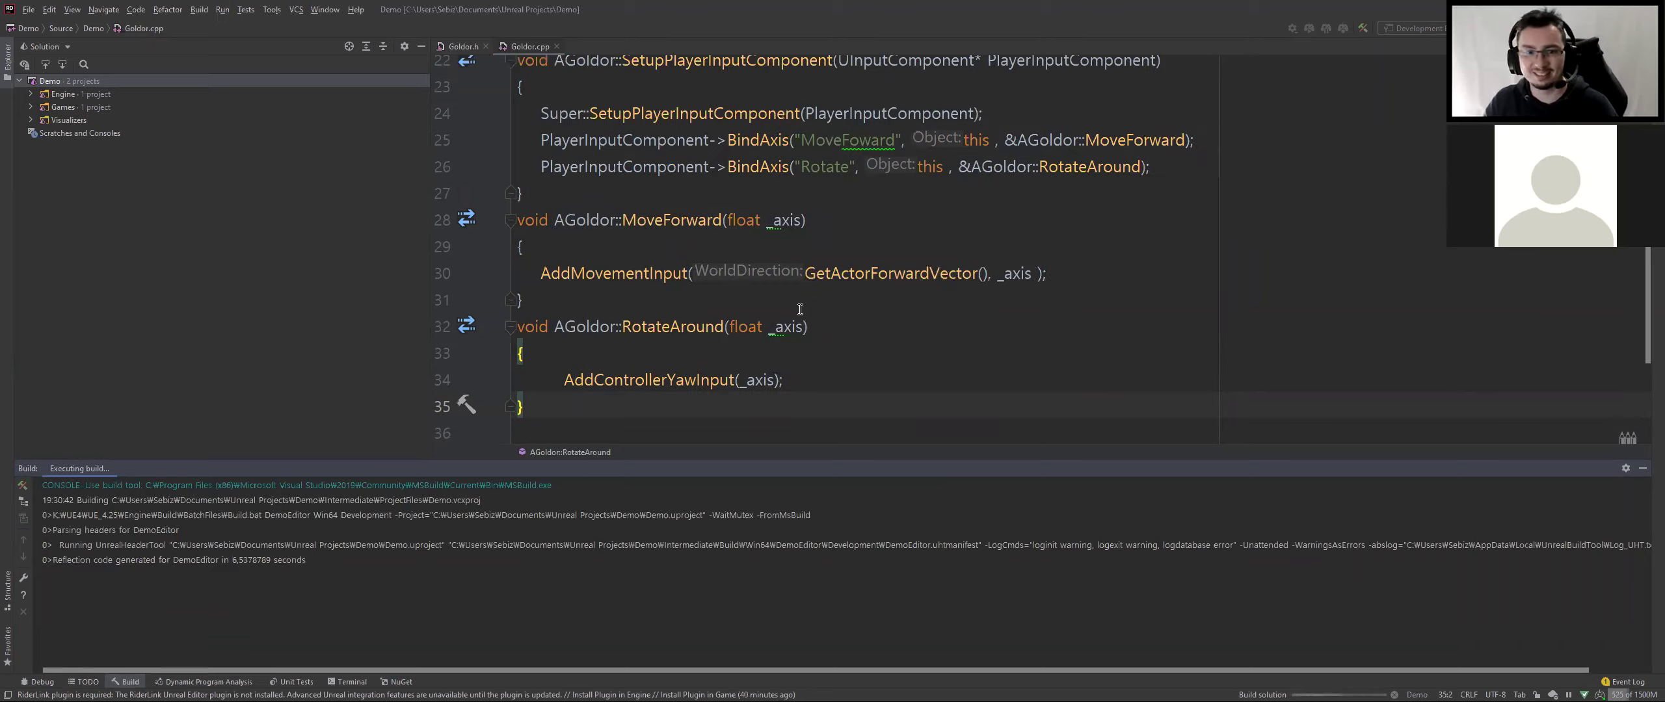
scroll(575, 349, "down", 1, "ctrl")
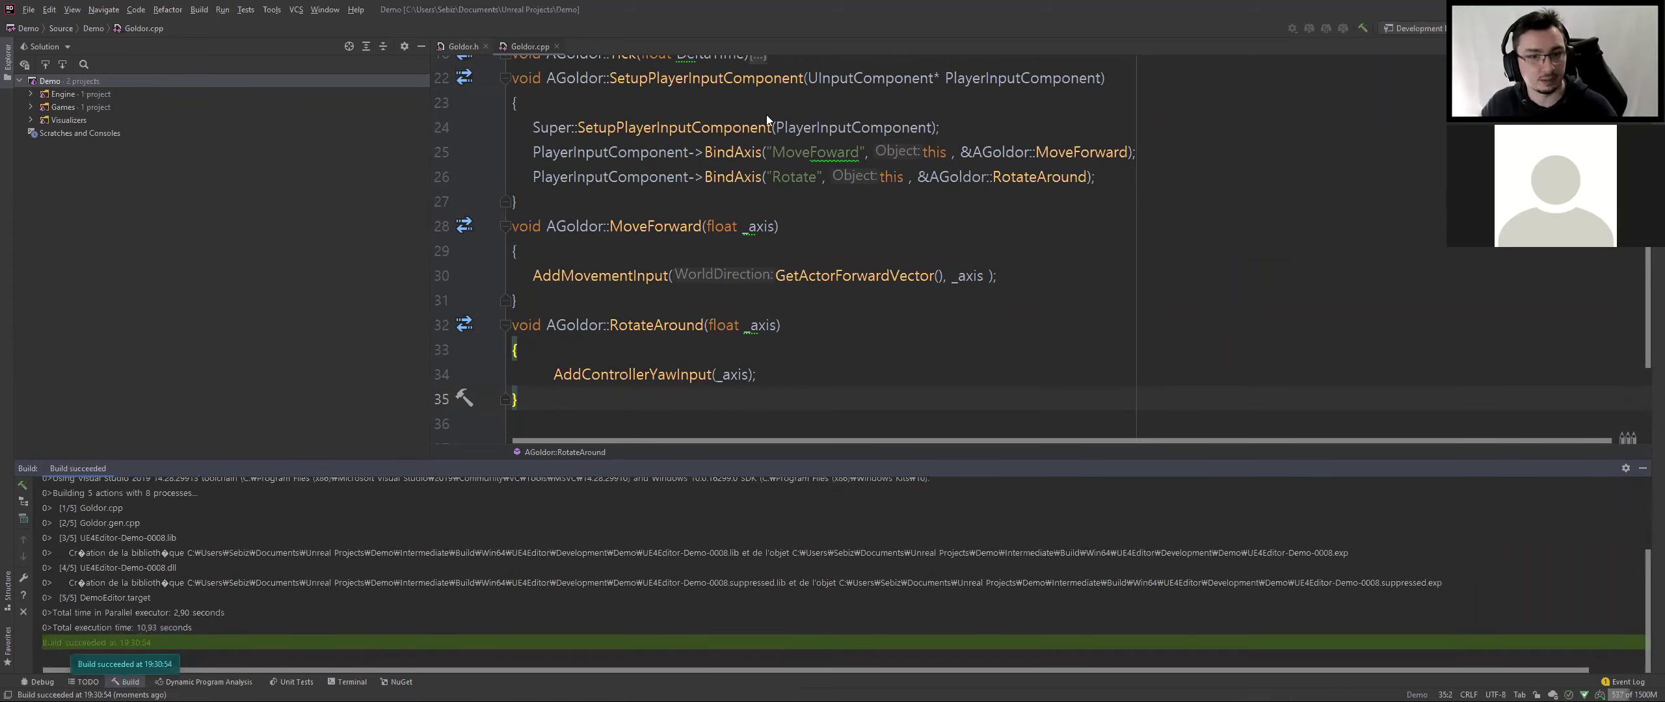
key("alt+Tab")
key("alt+Tab")
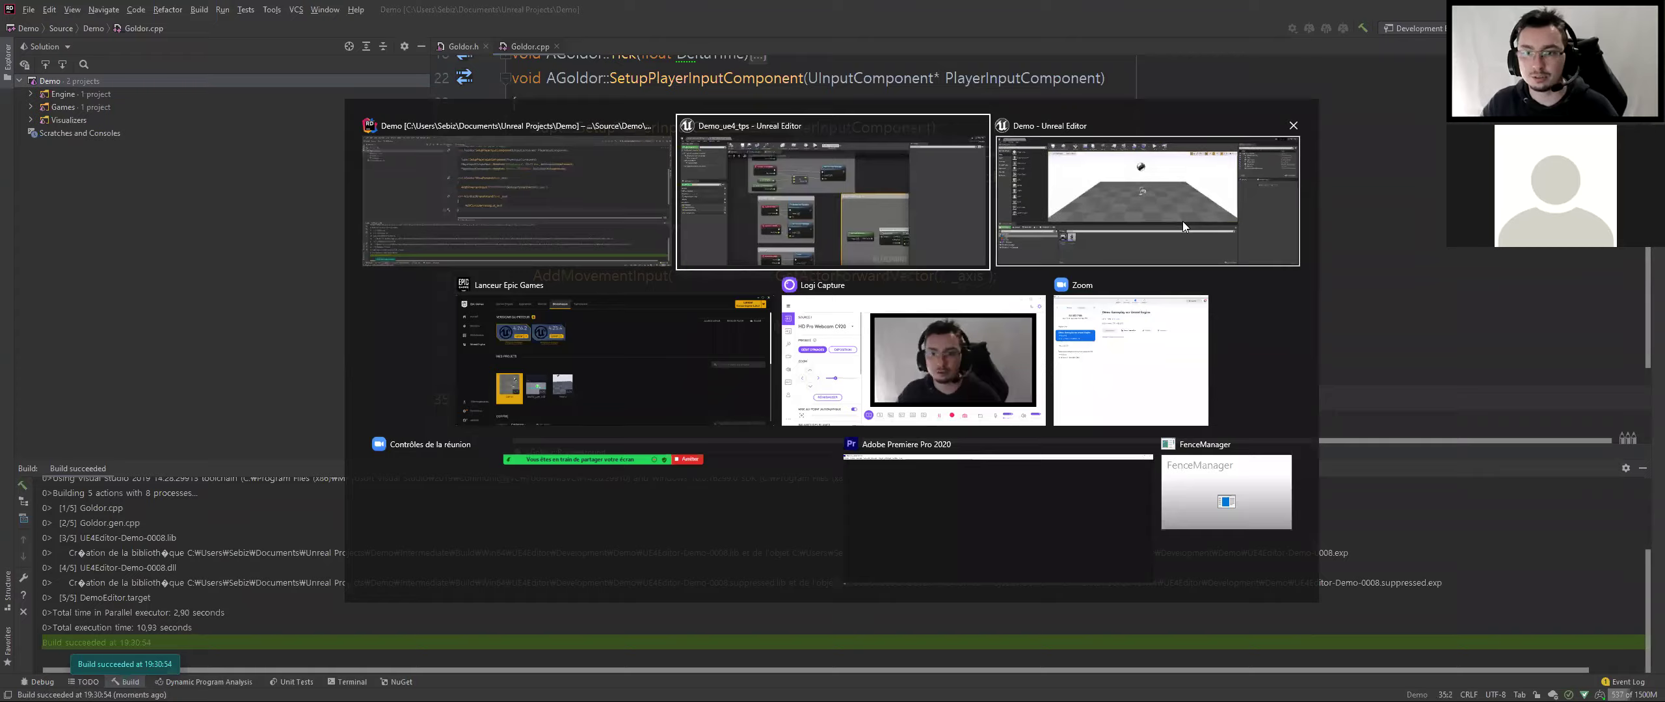
Stop the running play session and inspect Goldor_BP's spring arm and camera components
left_click(1183, 222)
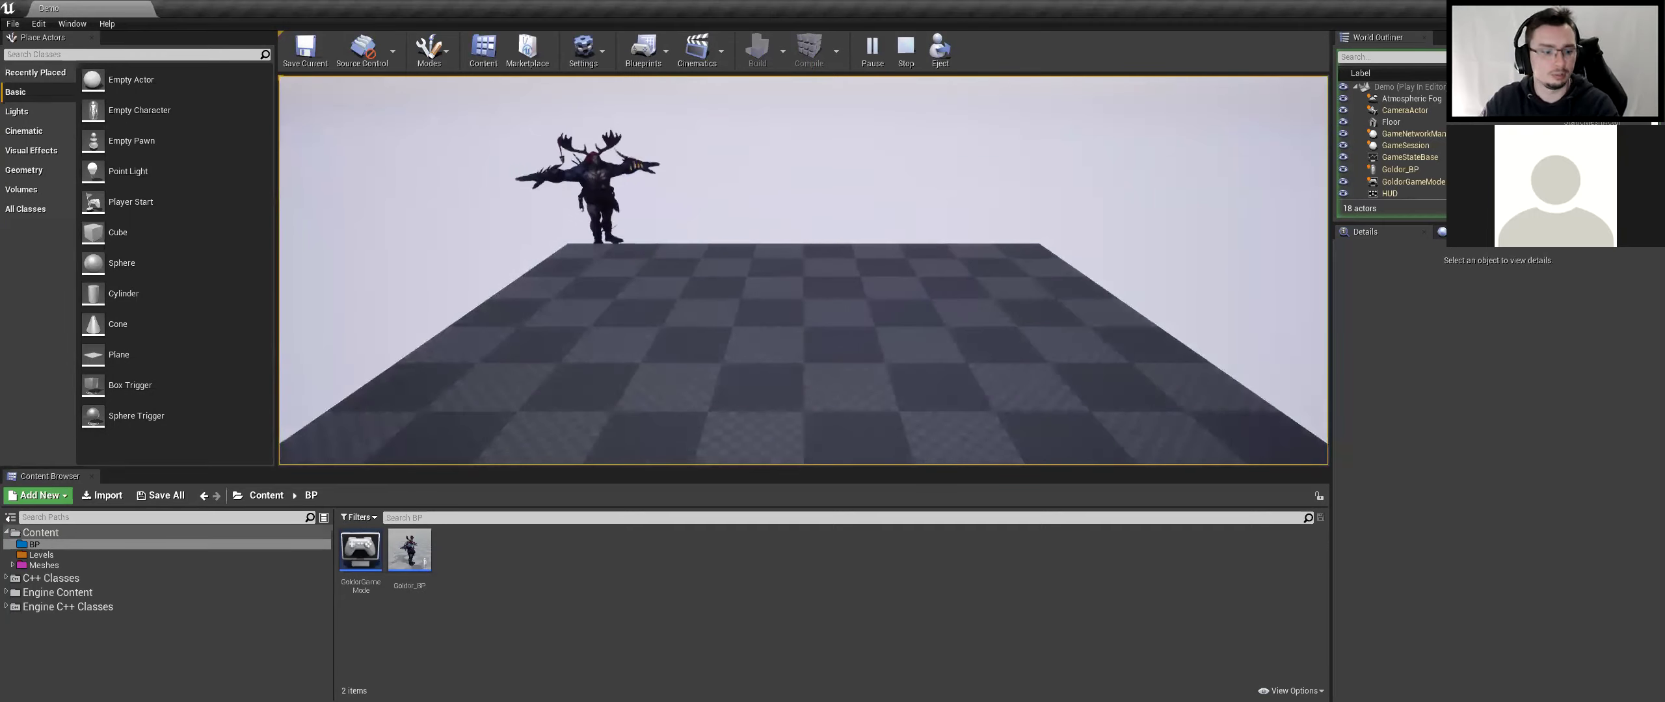
key("Escape")
double_click(410, 553)
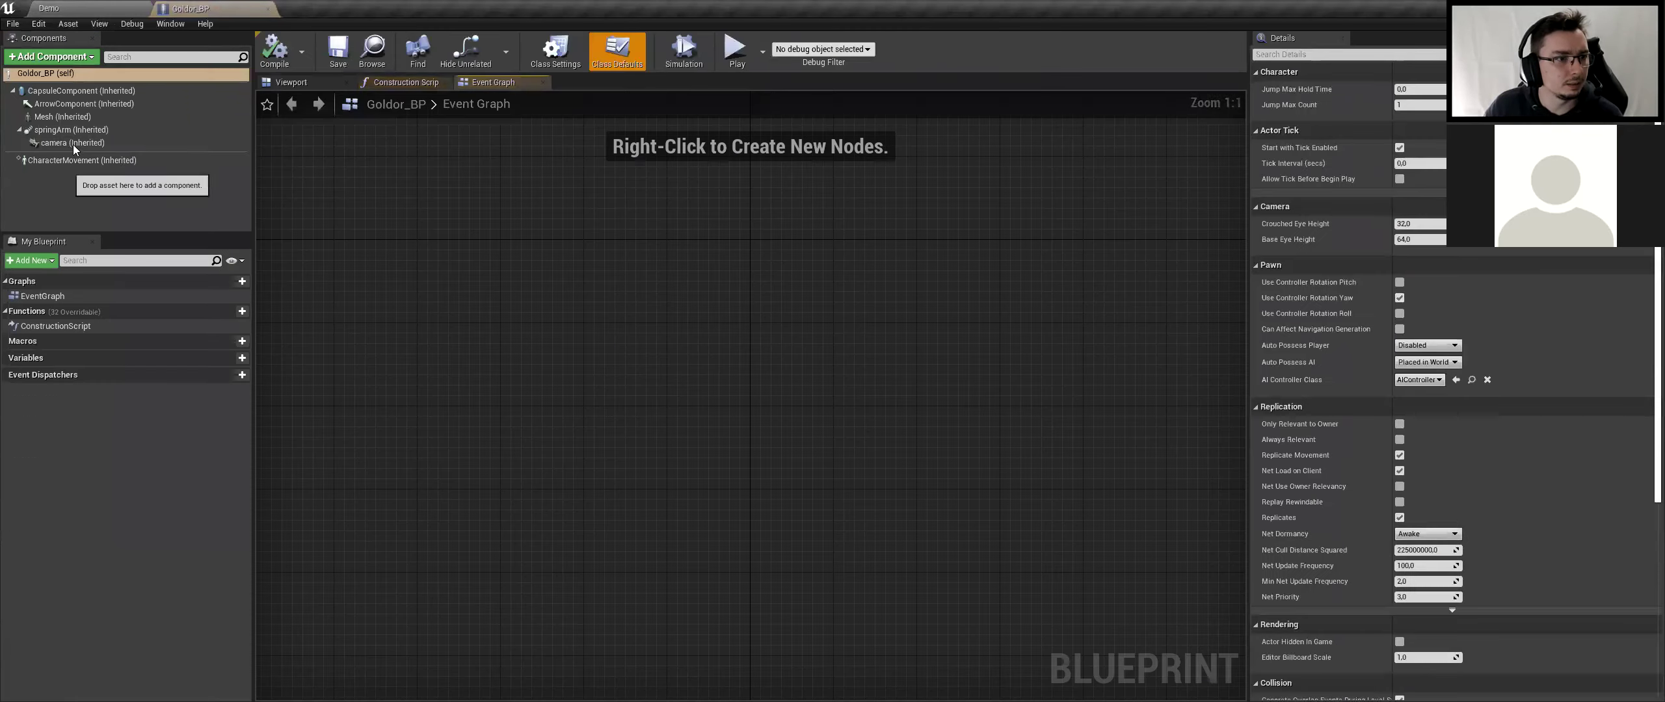
left_click(73, 143)
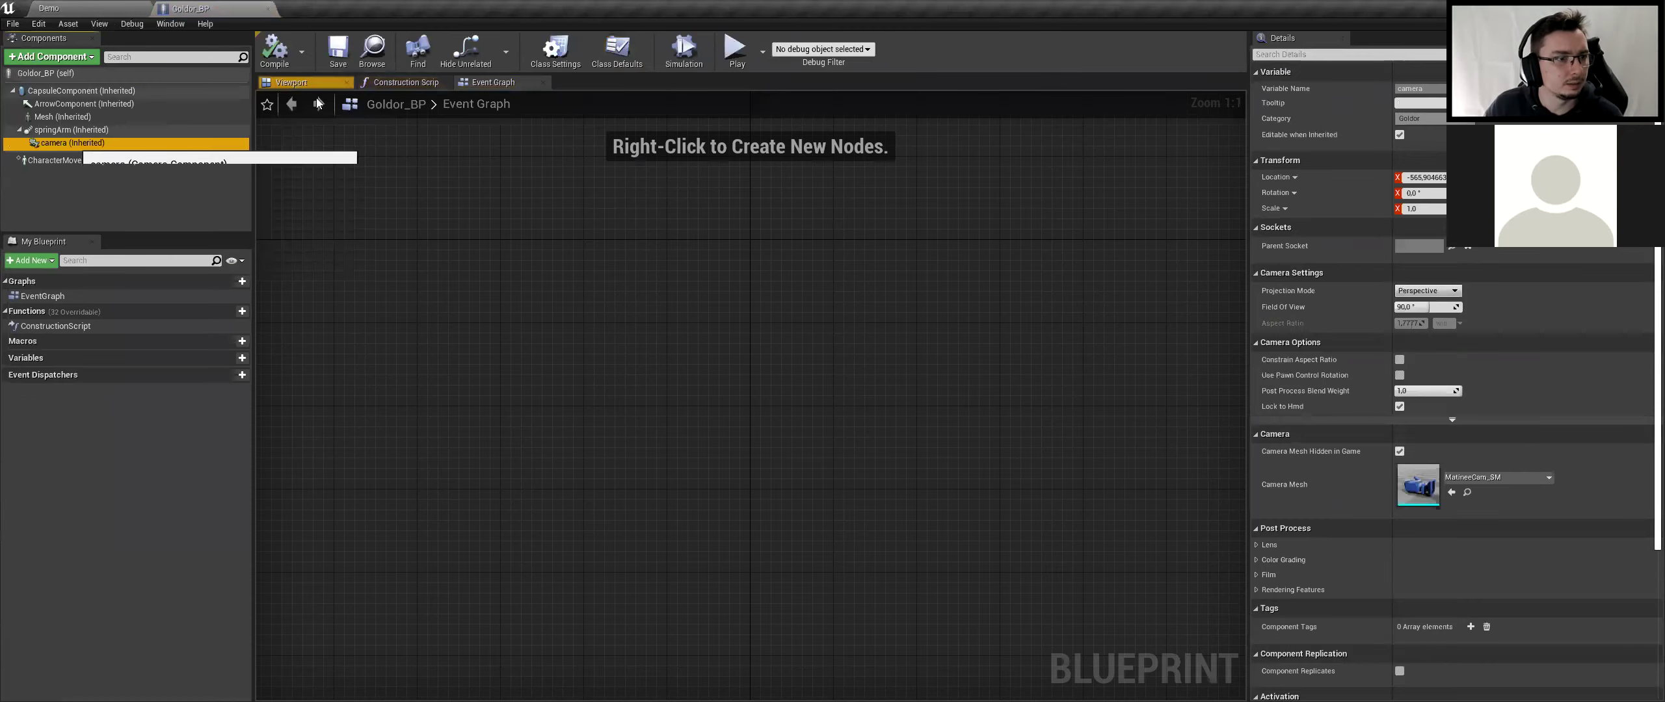
left_click(319, 82)
left_click_drag(791, 403, 790, 403, "alt")
scroll(790, 404, "down", 5)
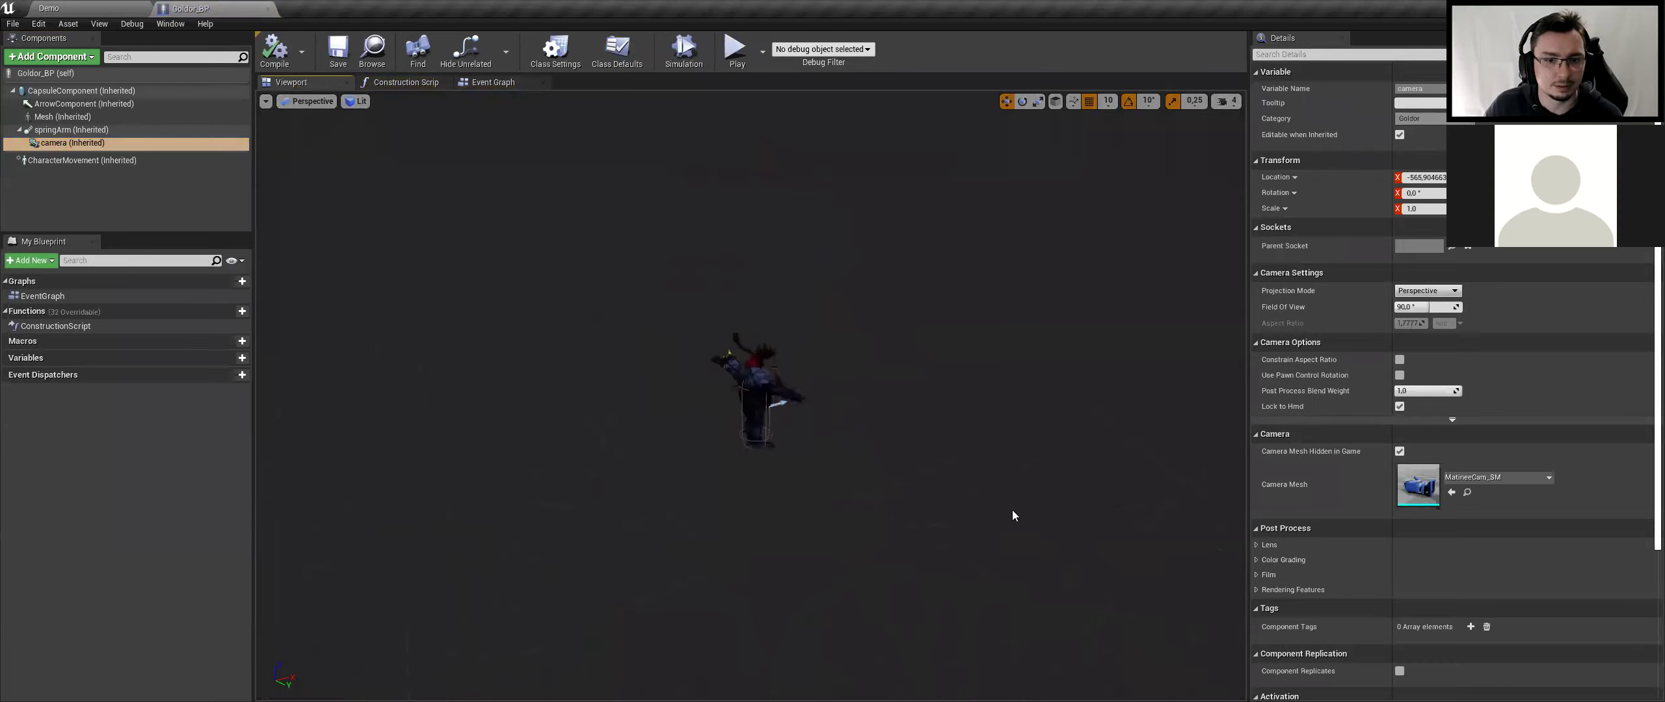
left_click(146, 130)
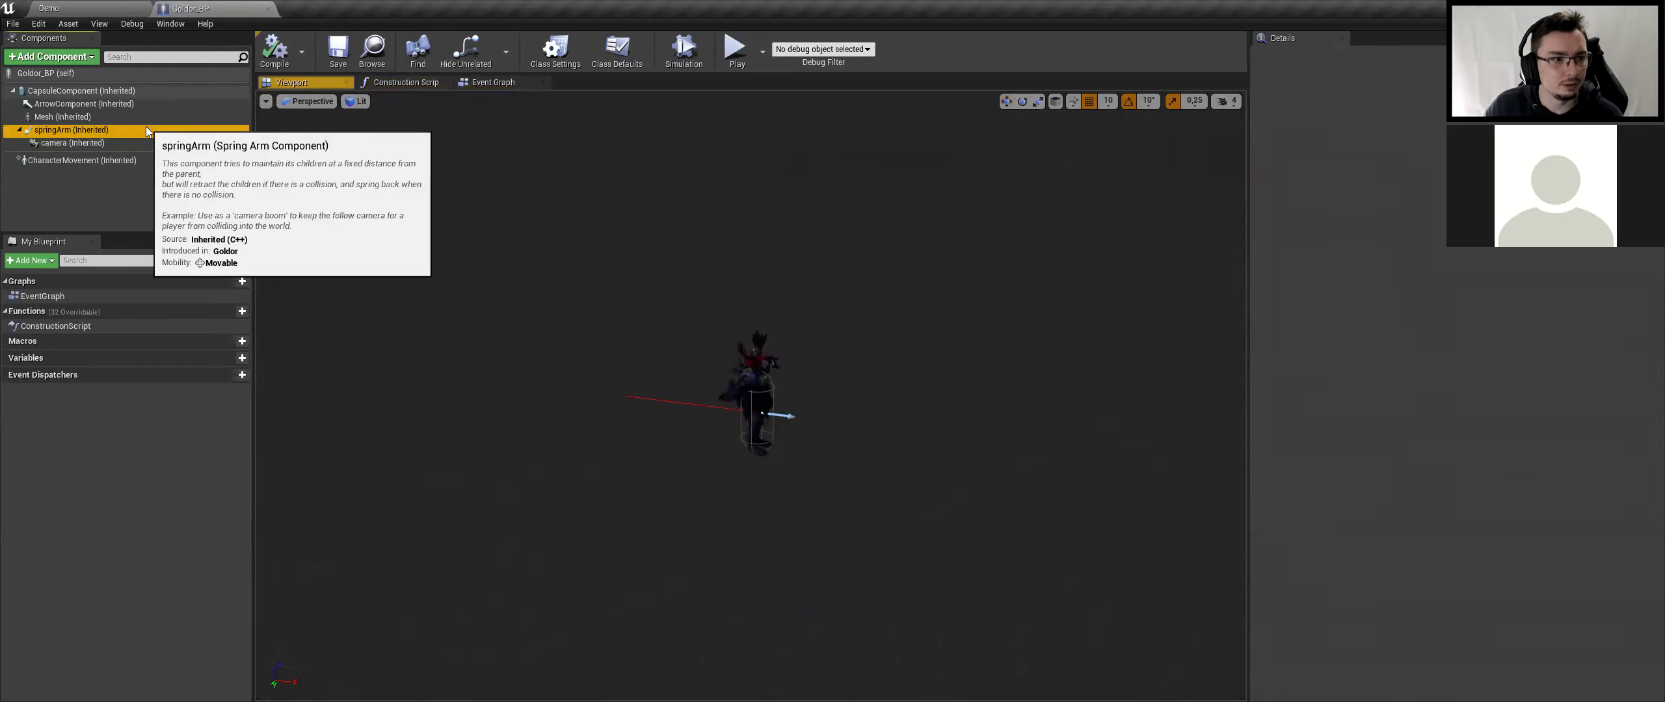
left_click(229, 9)
Force-delete the Goldor_BP asset from the BP folder
left_click(409, 560)
key("Delete")
left_click(846, 563)
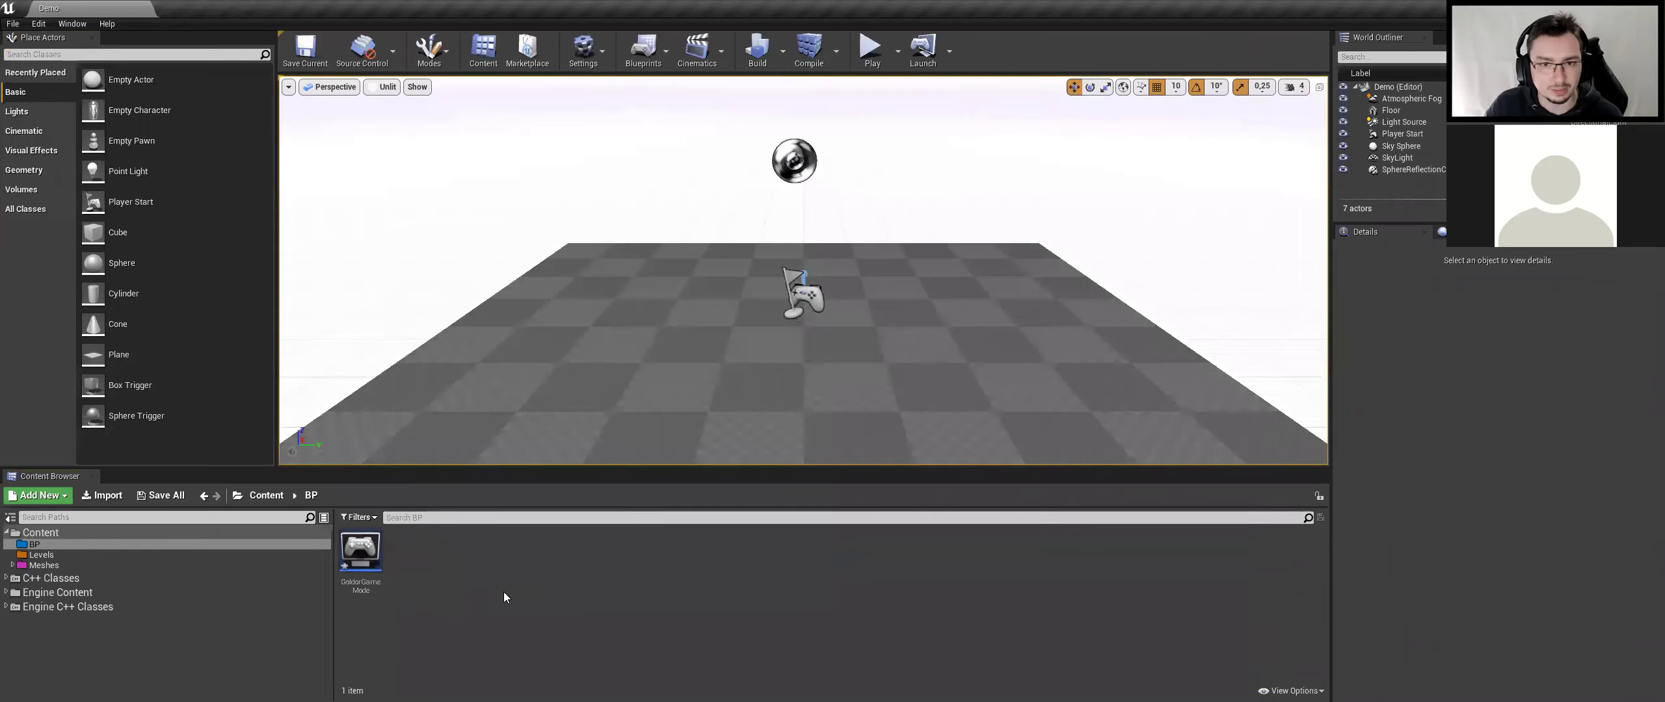
Create a BPGoldor blueprint from the Goldor C++ class in the BP folder
left_click(51, 578)
double_click(350, 560)
right_click(463, 552)
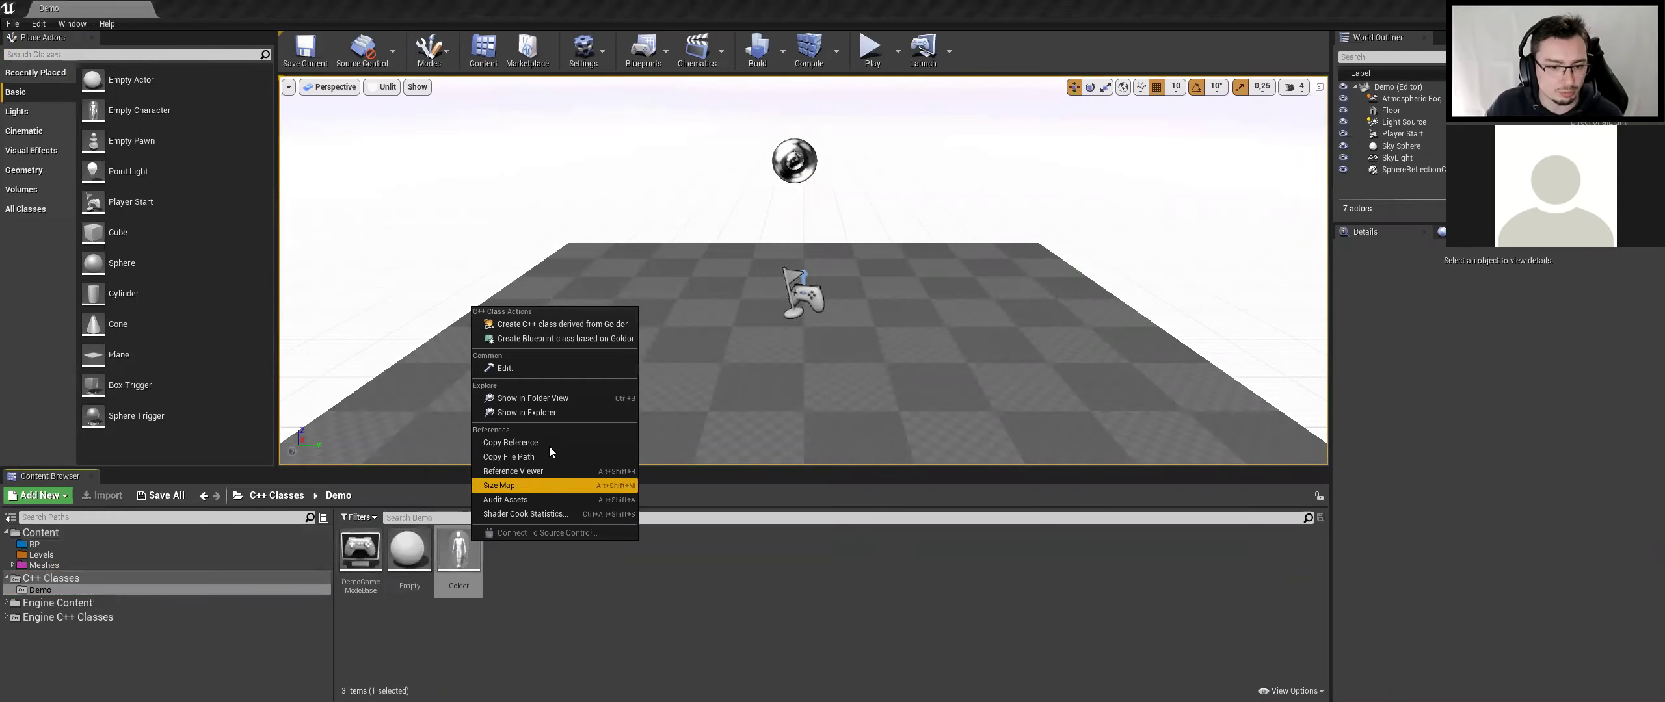
left_click(543, 339)
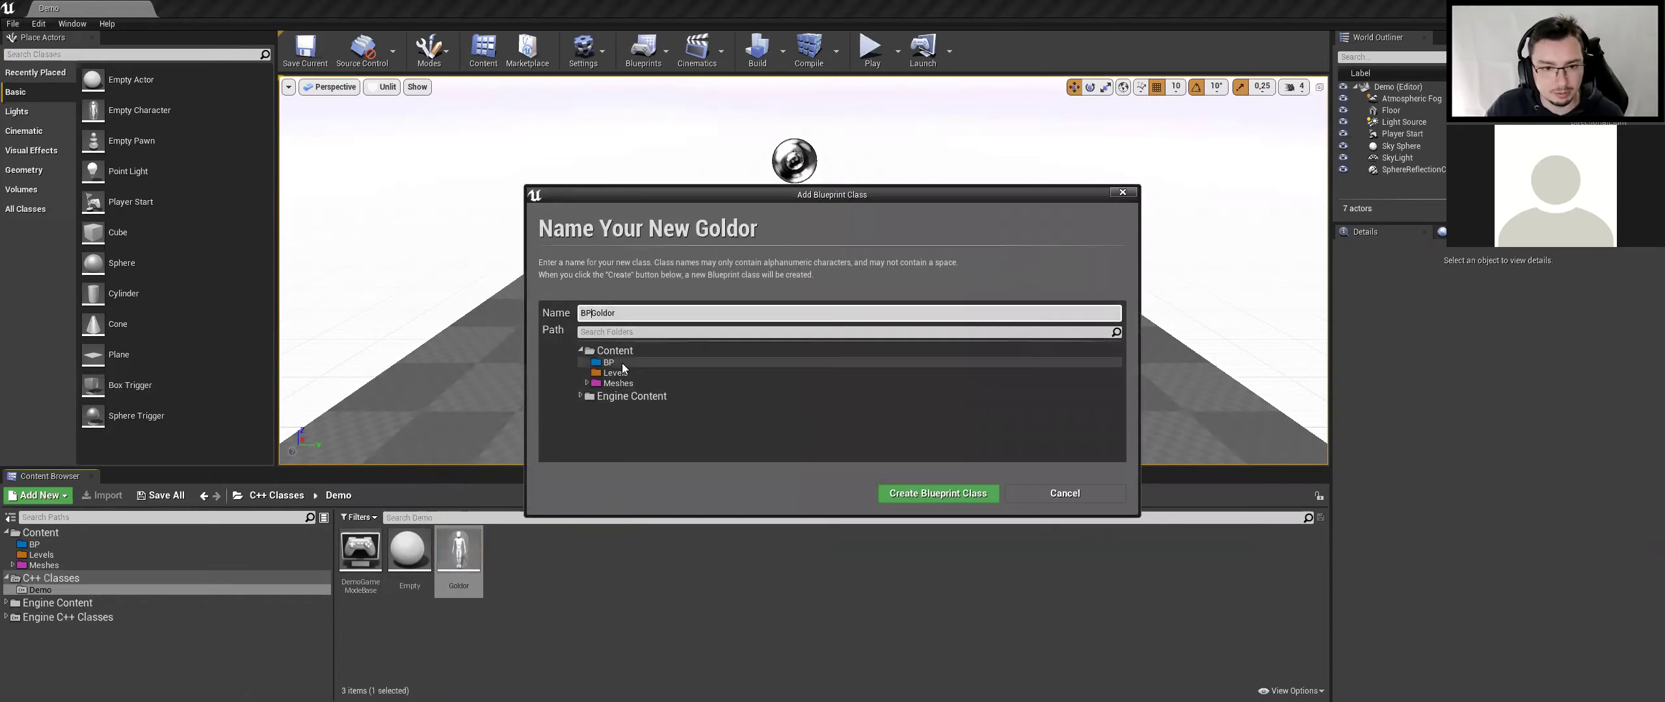
left_click(676, 362)
left_click(927, 497)
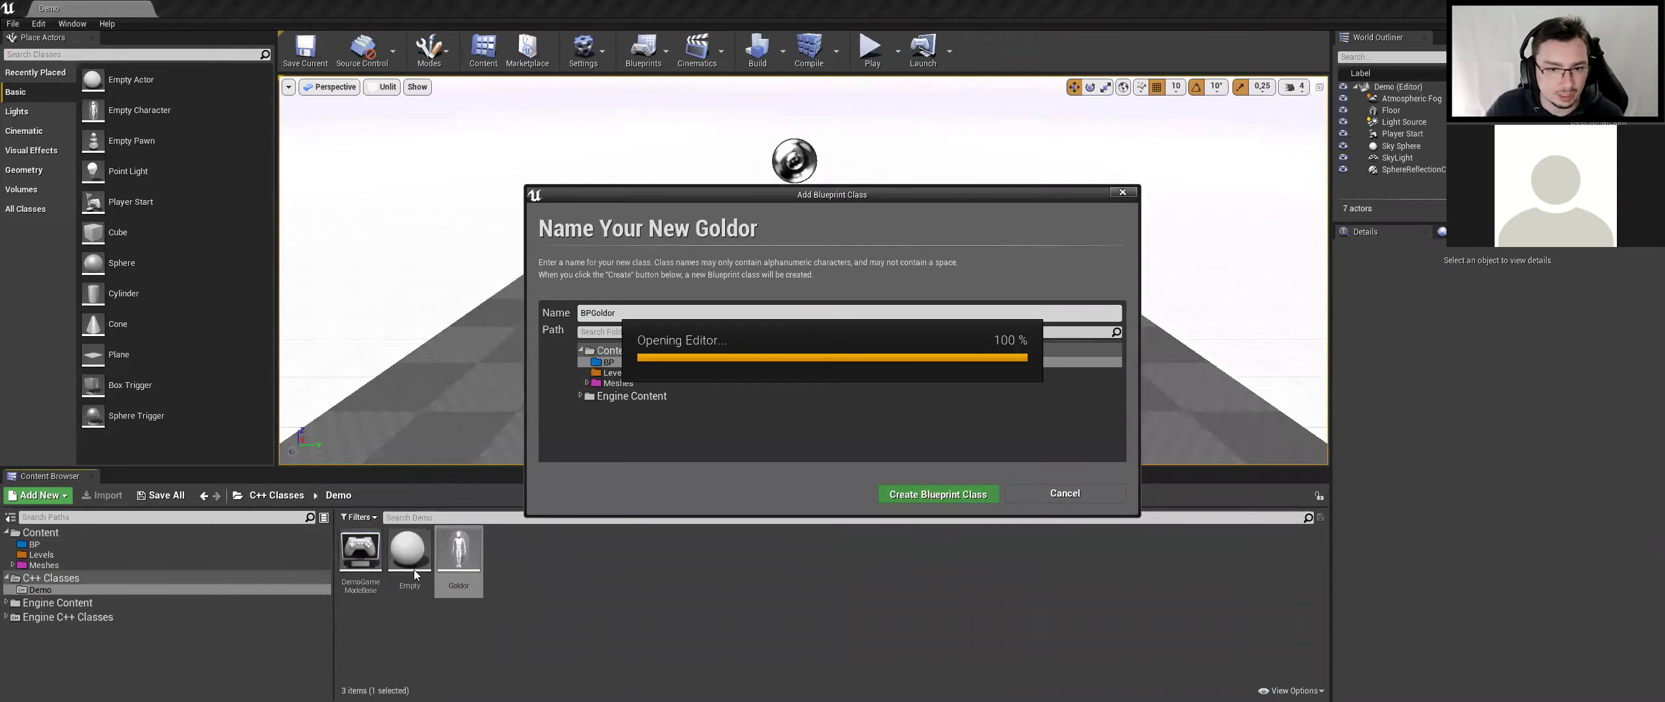
Set the springArm Target Arm Length to 800 and Socket Offset Z to 300
left_click_drag(562, 332, 503, 380)
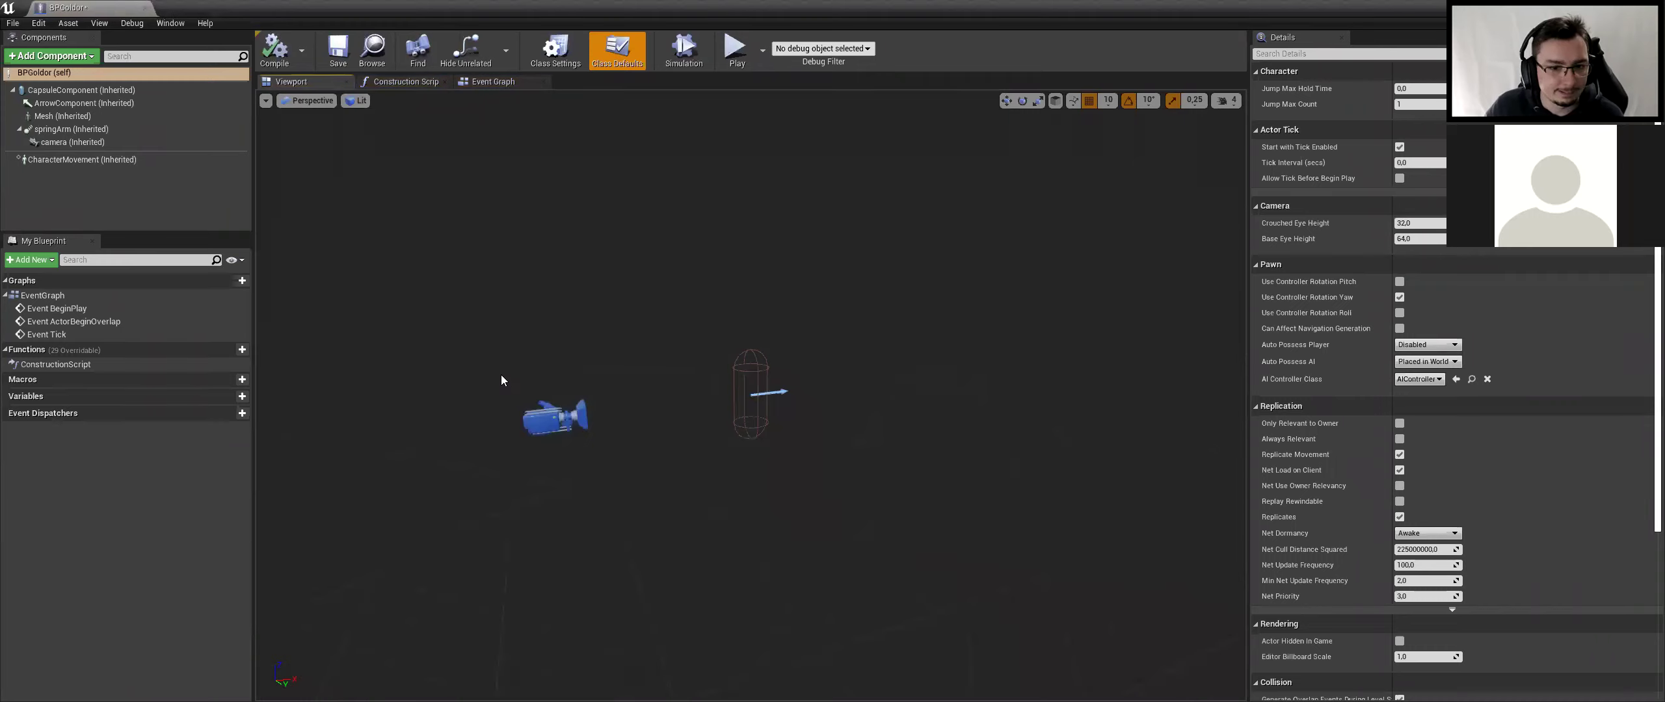
left_click(92, 131)
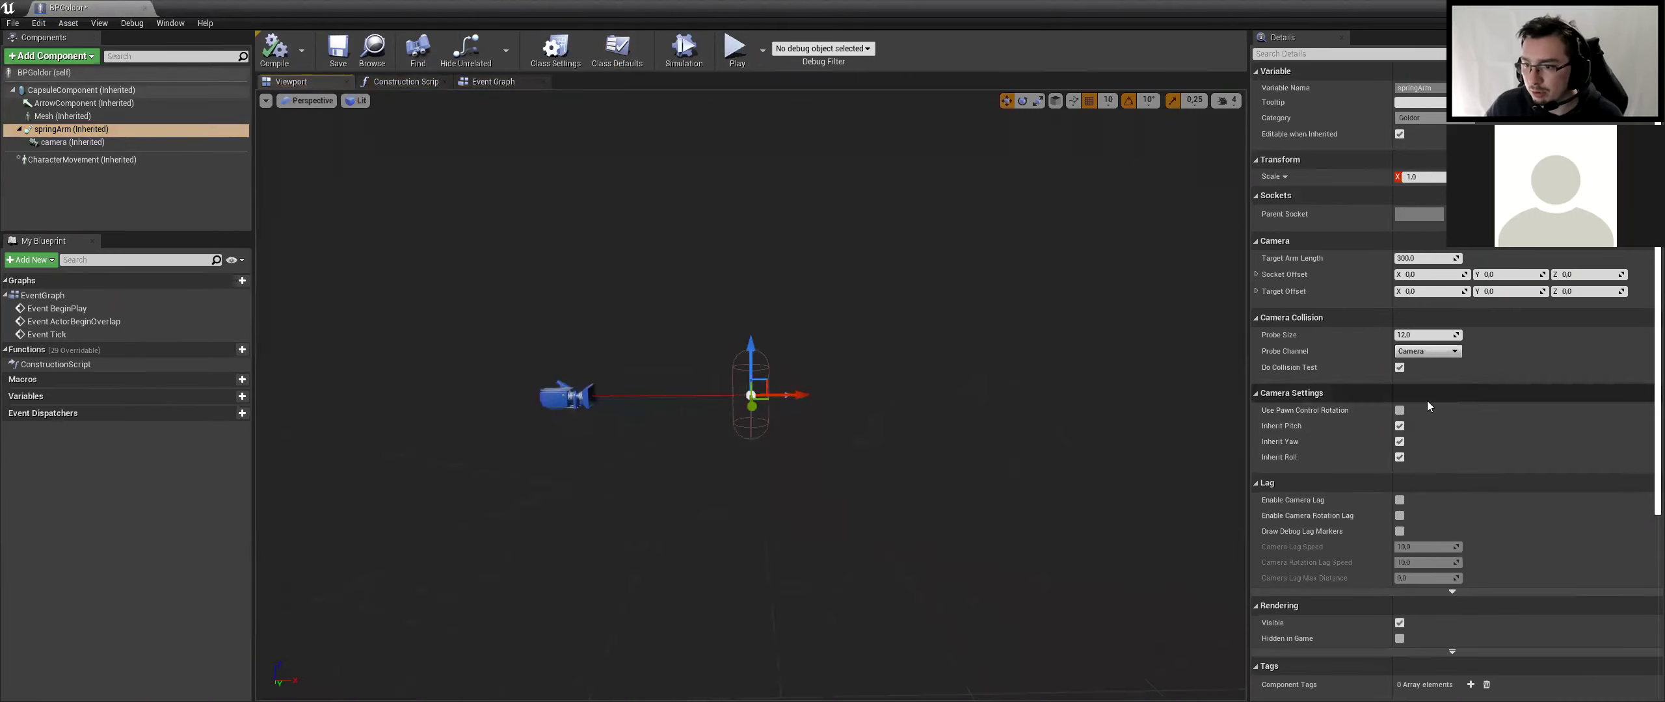
scroll(1431, 454, "down", 3)
scroll(1436, 455, "up", 3)
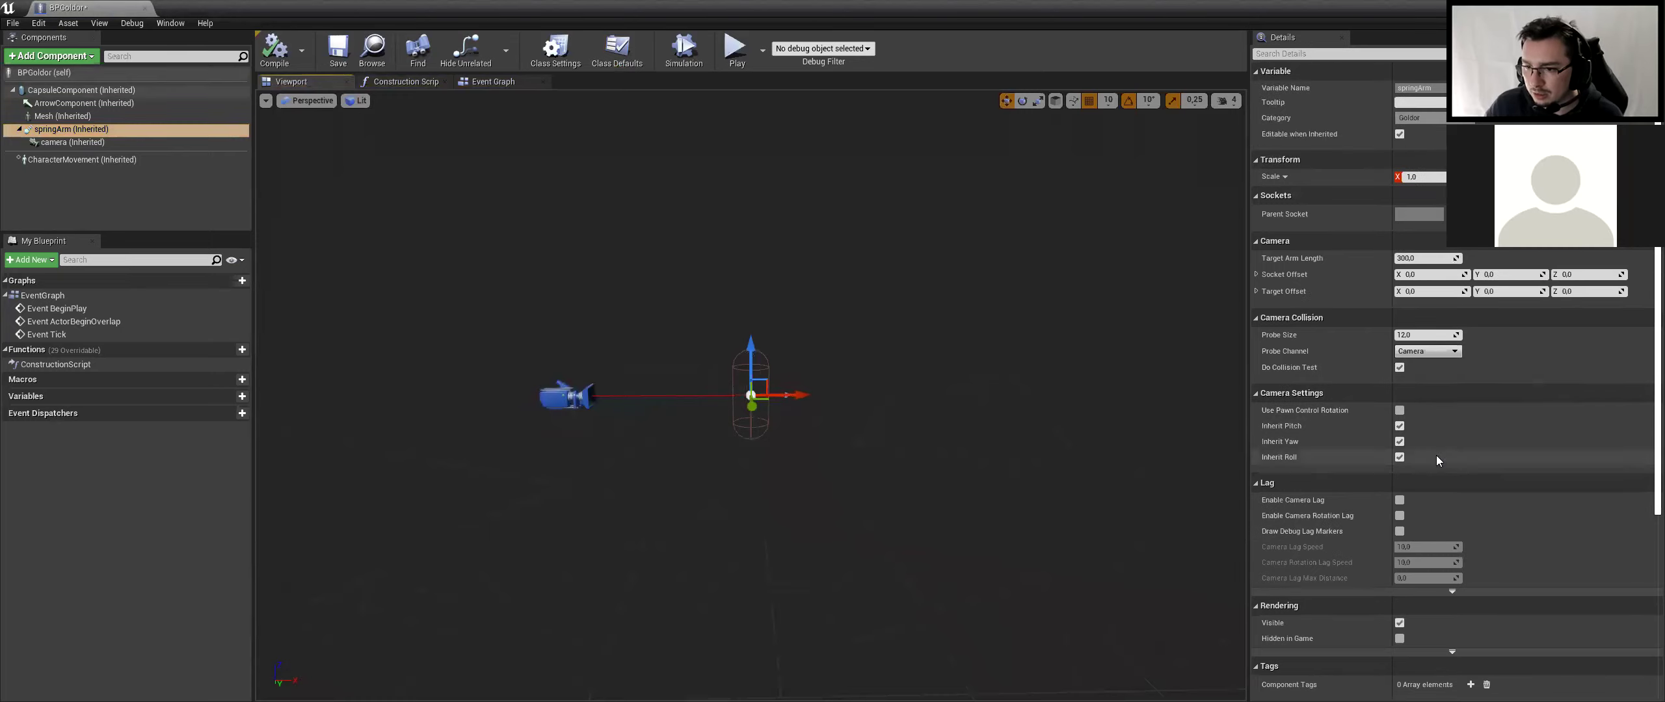
left_click(1419, 260)
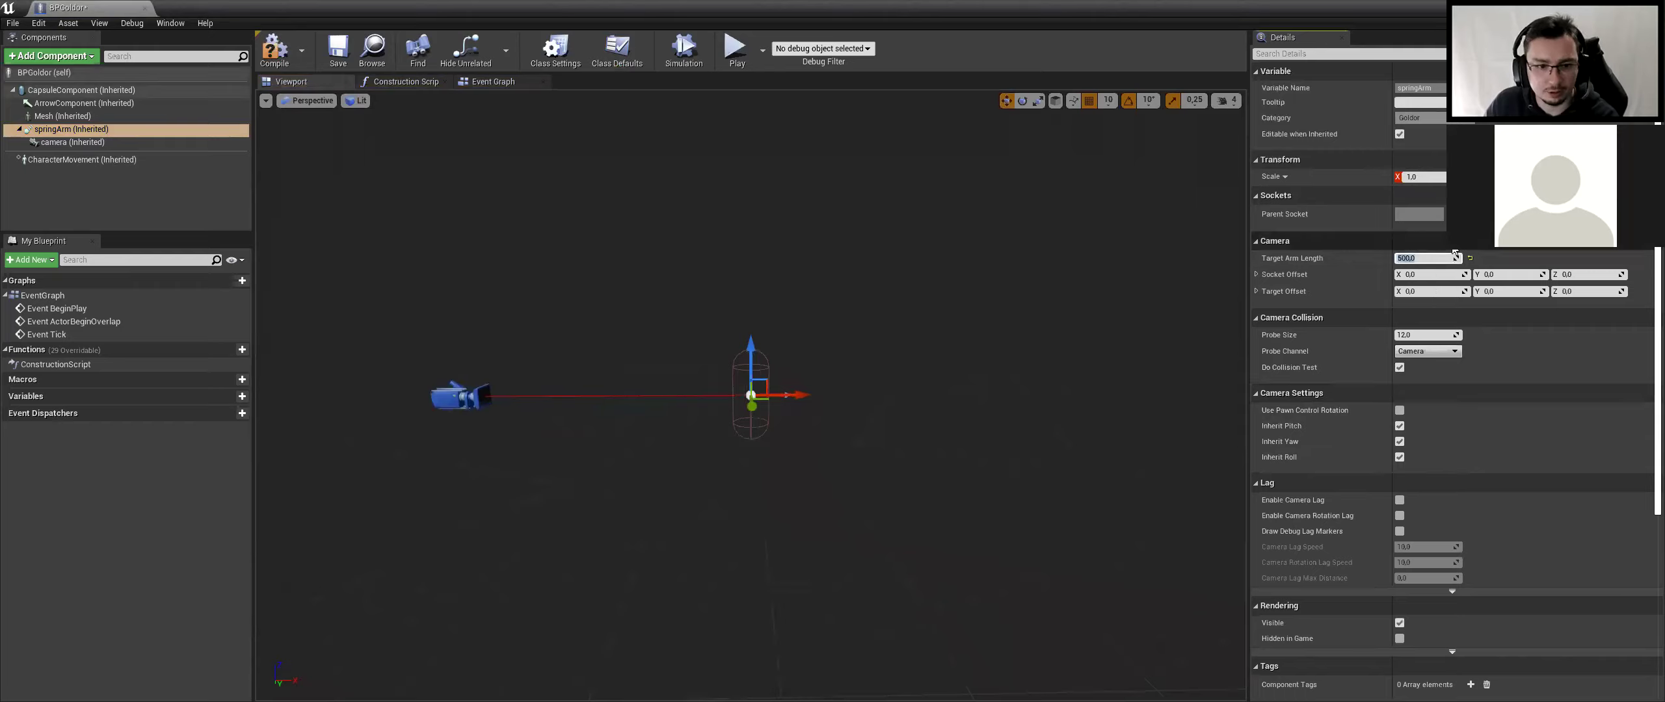
left_click_drag(1455, 258, 1599, 276)
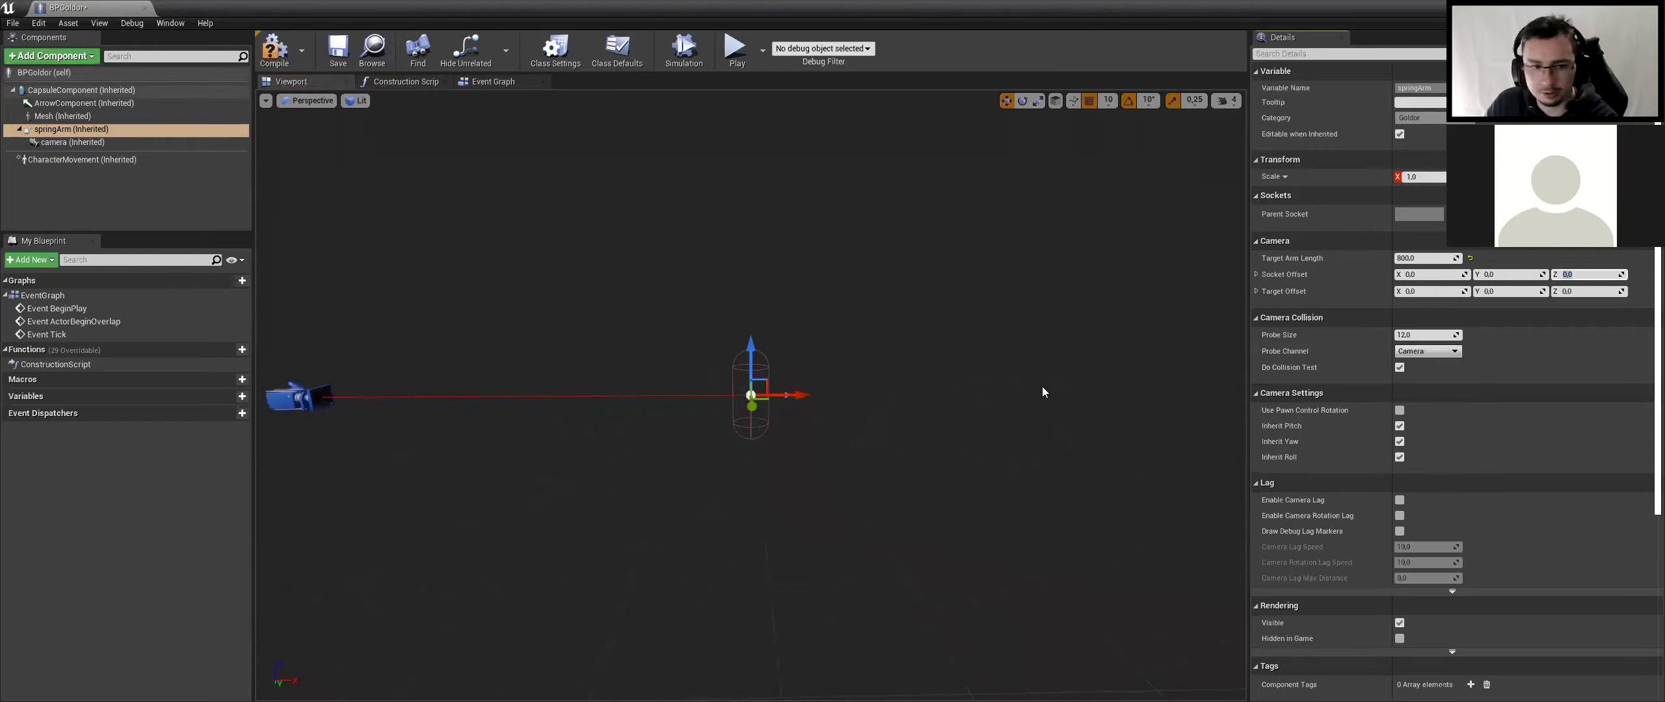
left_click(1588, 275)
type("100")
type("300")
key("Return")
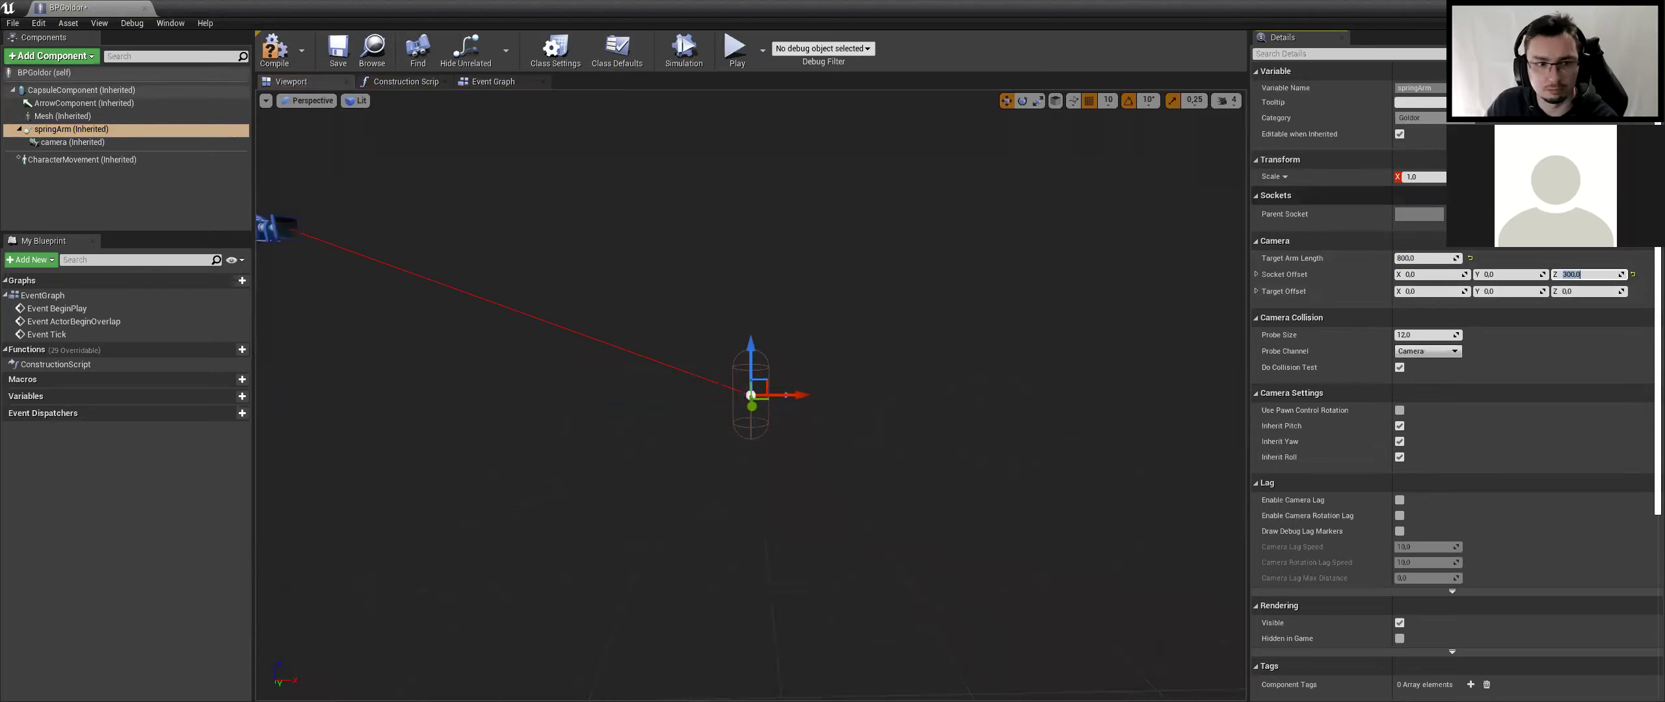
scroll(1333, 215, "down", 2)
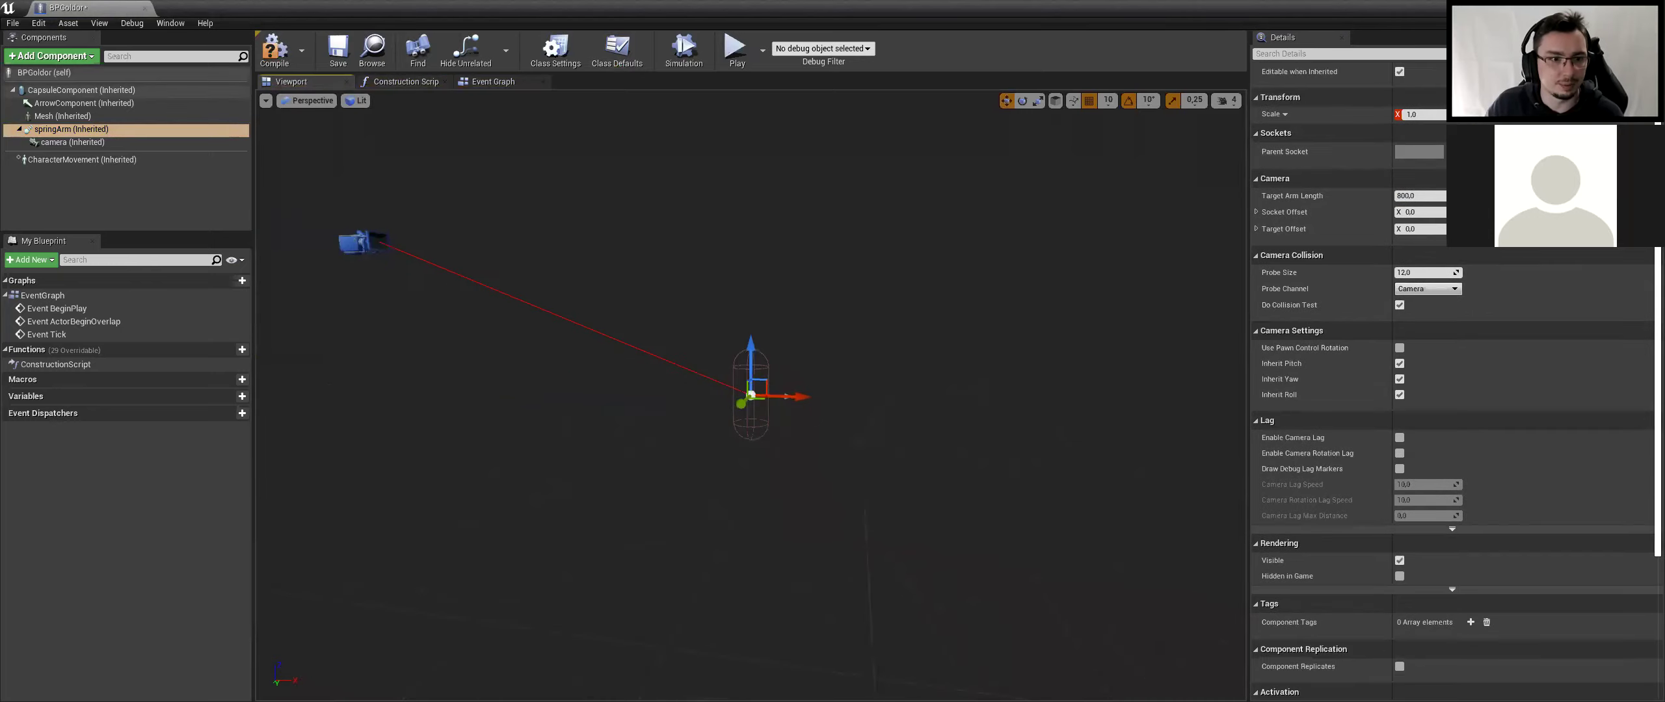
Tilt the camera component down toward the character
left_click(386, 249)
left_click_drag(439, 274, 479, 268)
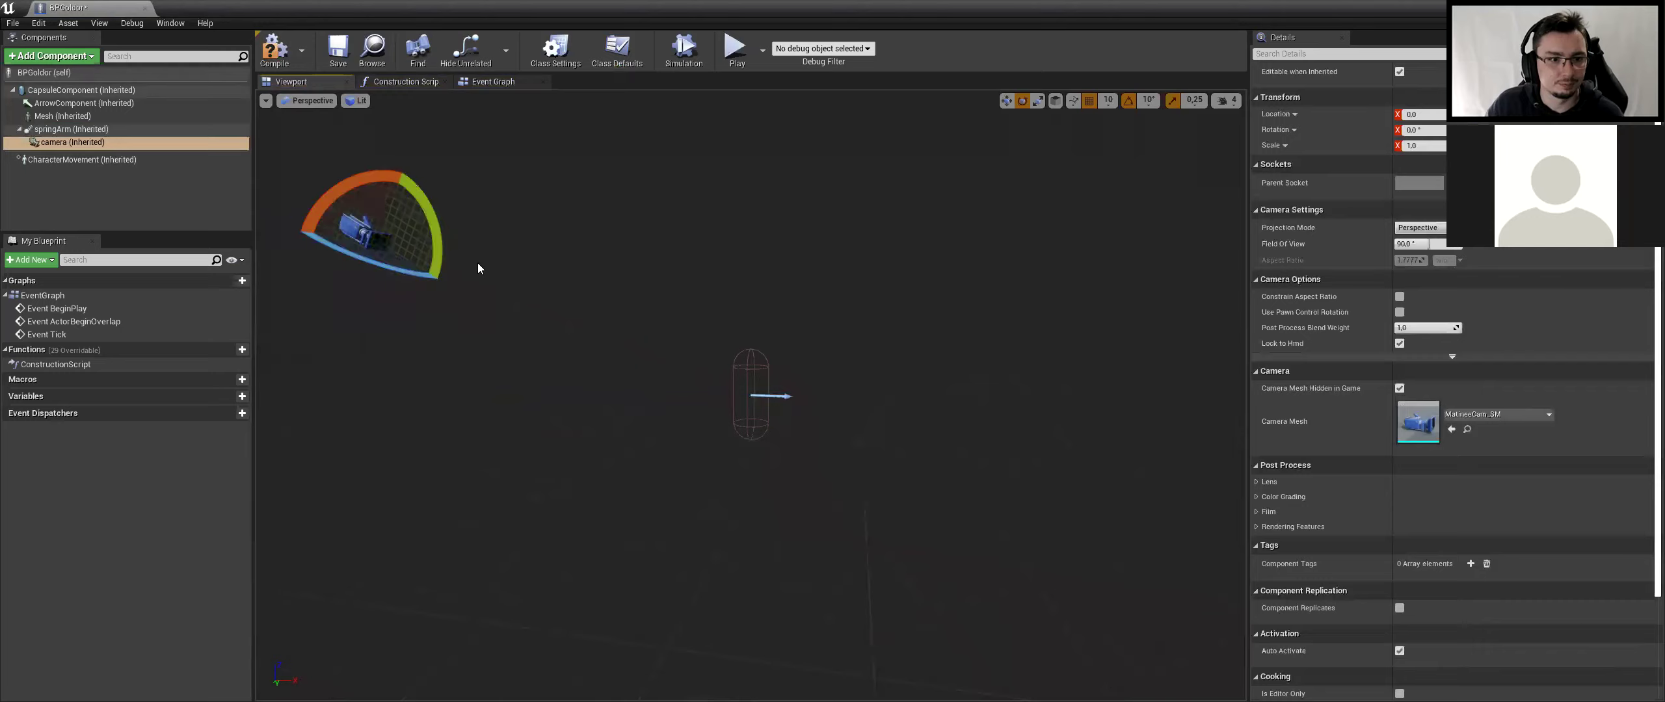
scroll(1585, 256, "up", 2)
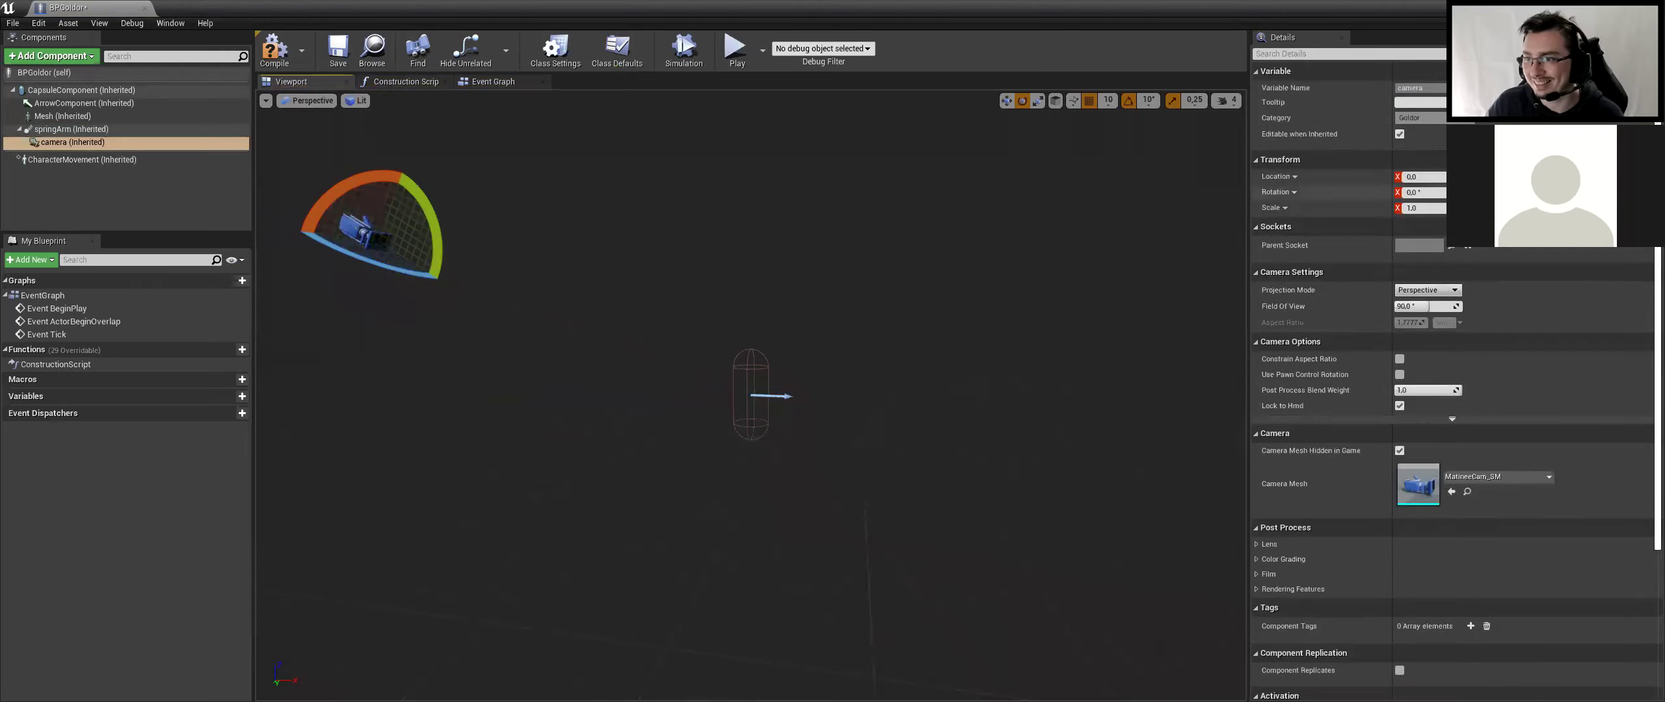
left_click(46, 129)
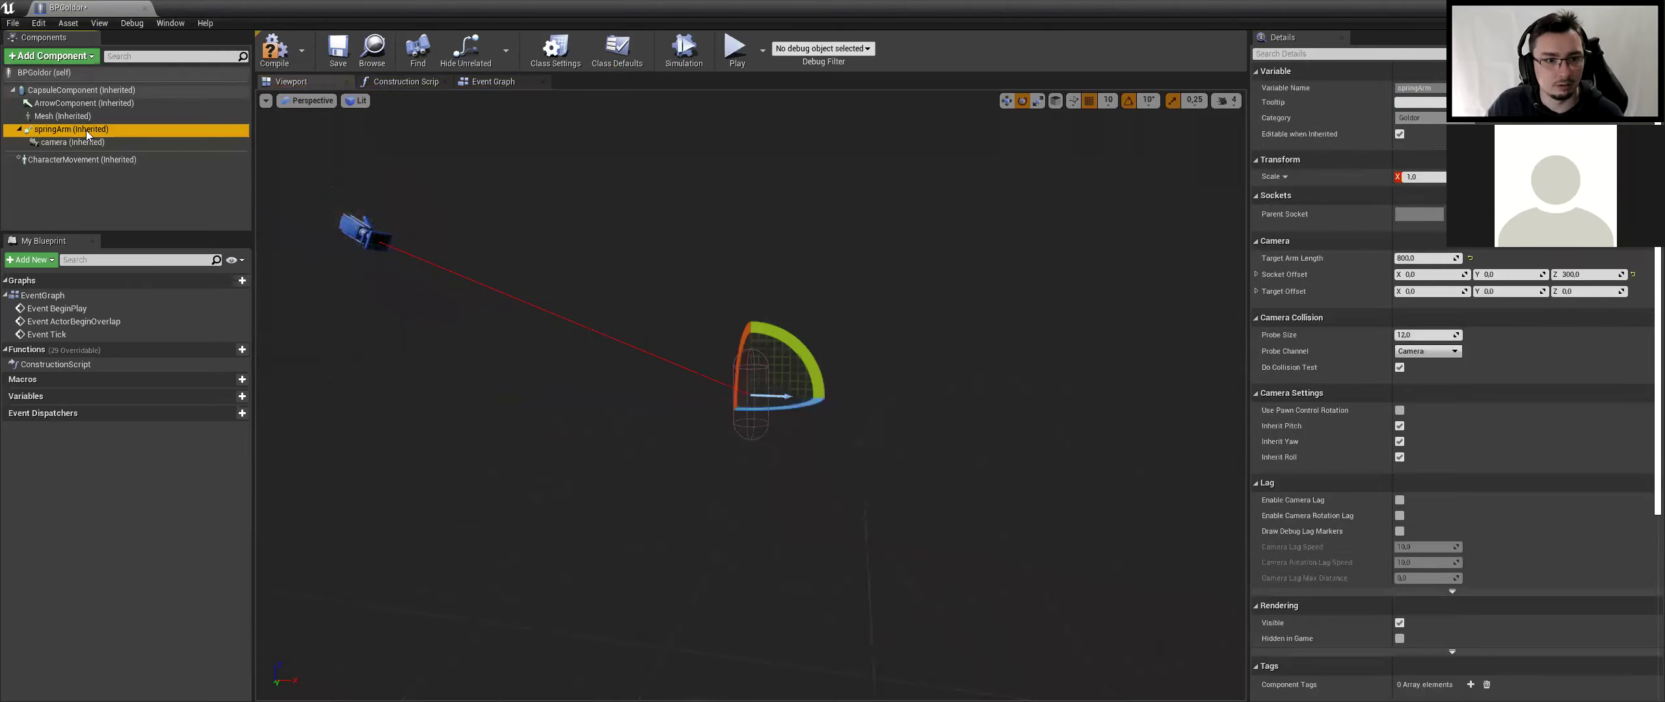
Assign the Base skeletal mesh to BPGoldor's Mesh component and rotate it
left_click(63, 116)
left_click(1496, 319)
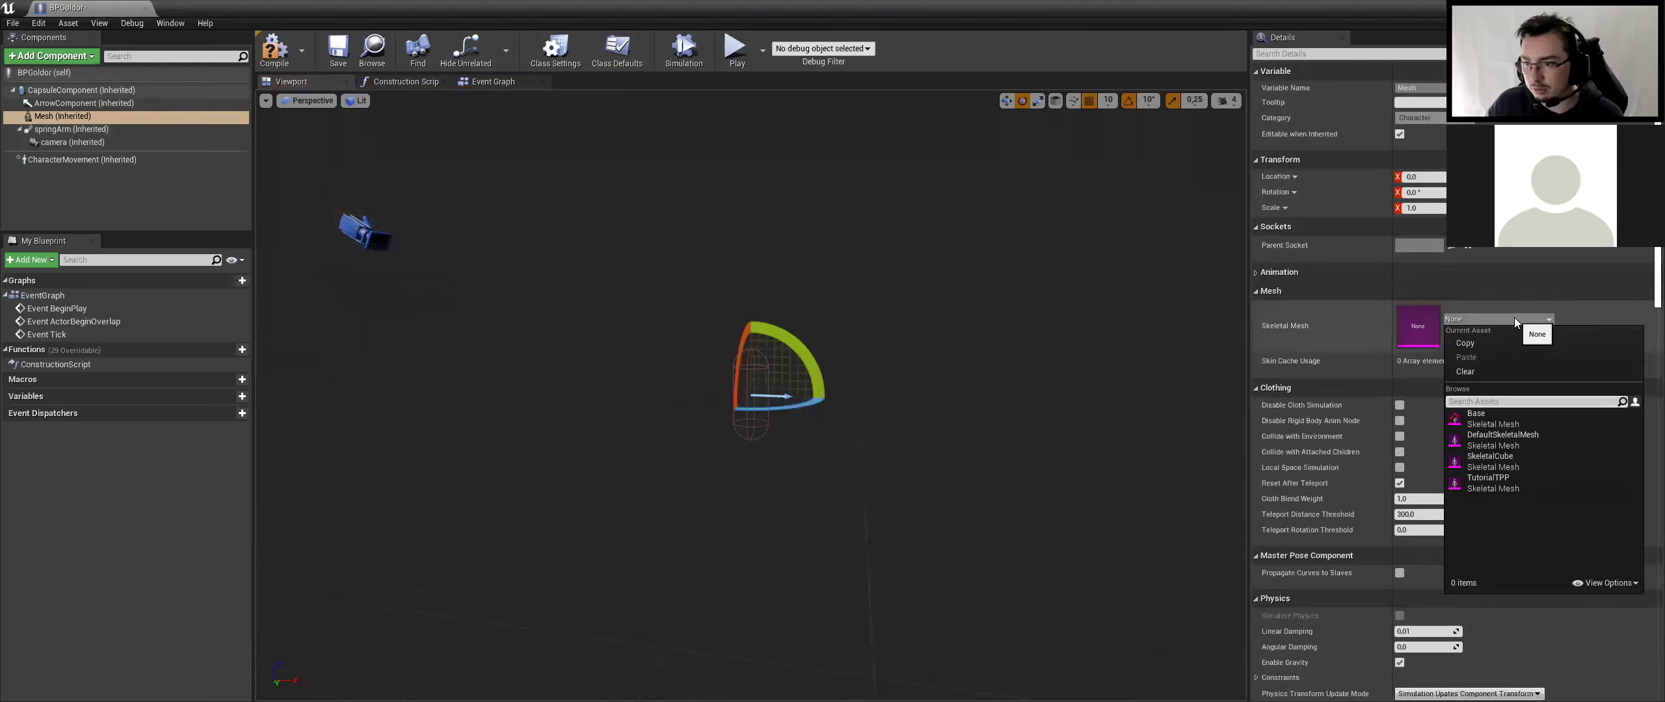
left_click(1475, 416)
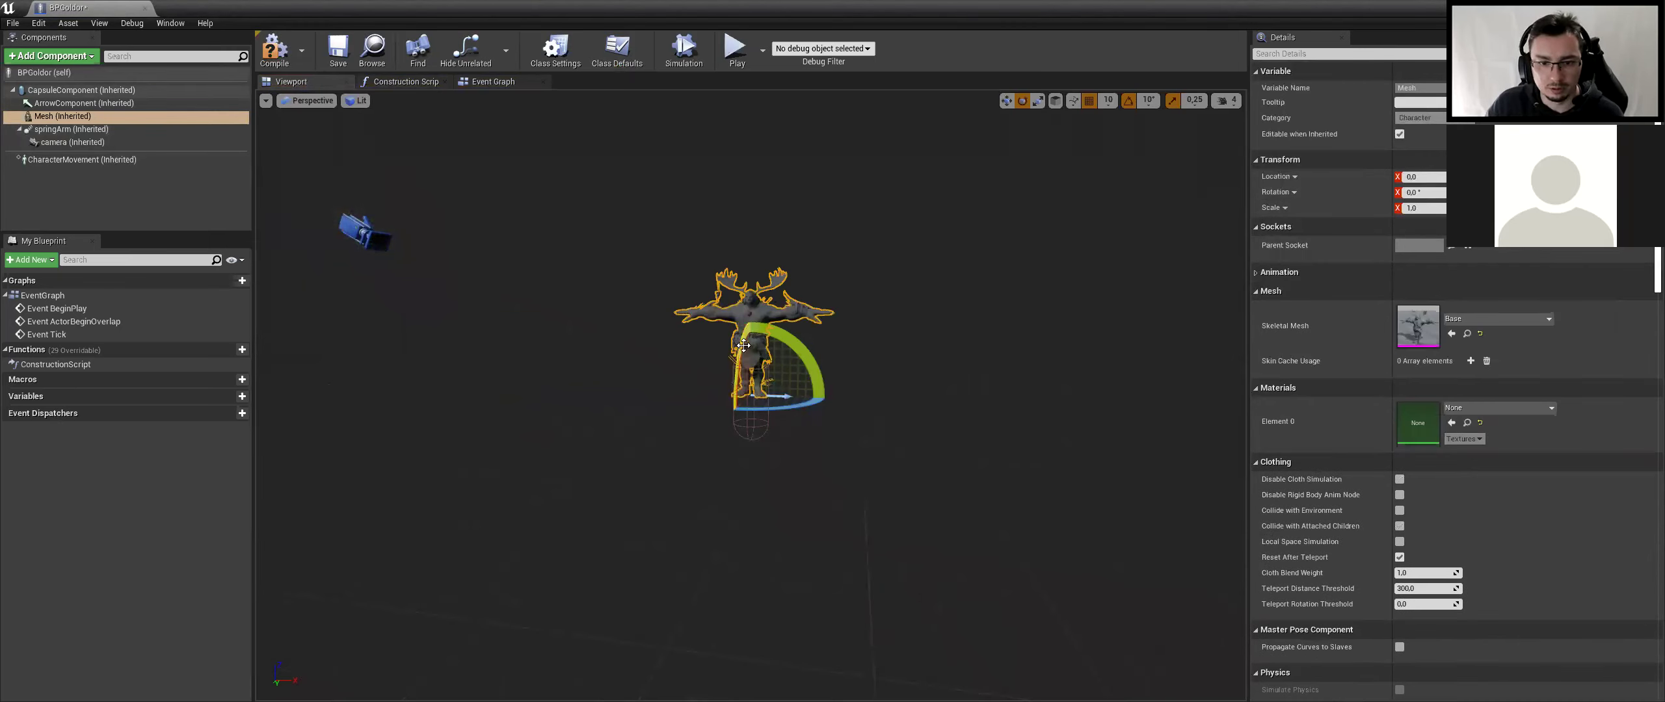
scroll(715, 260, "up", 3)
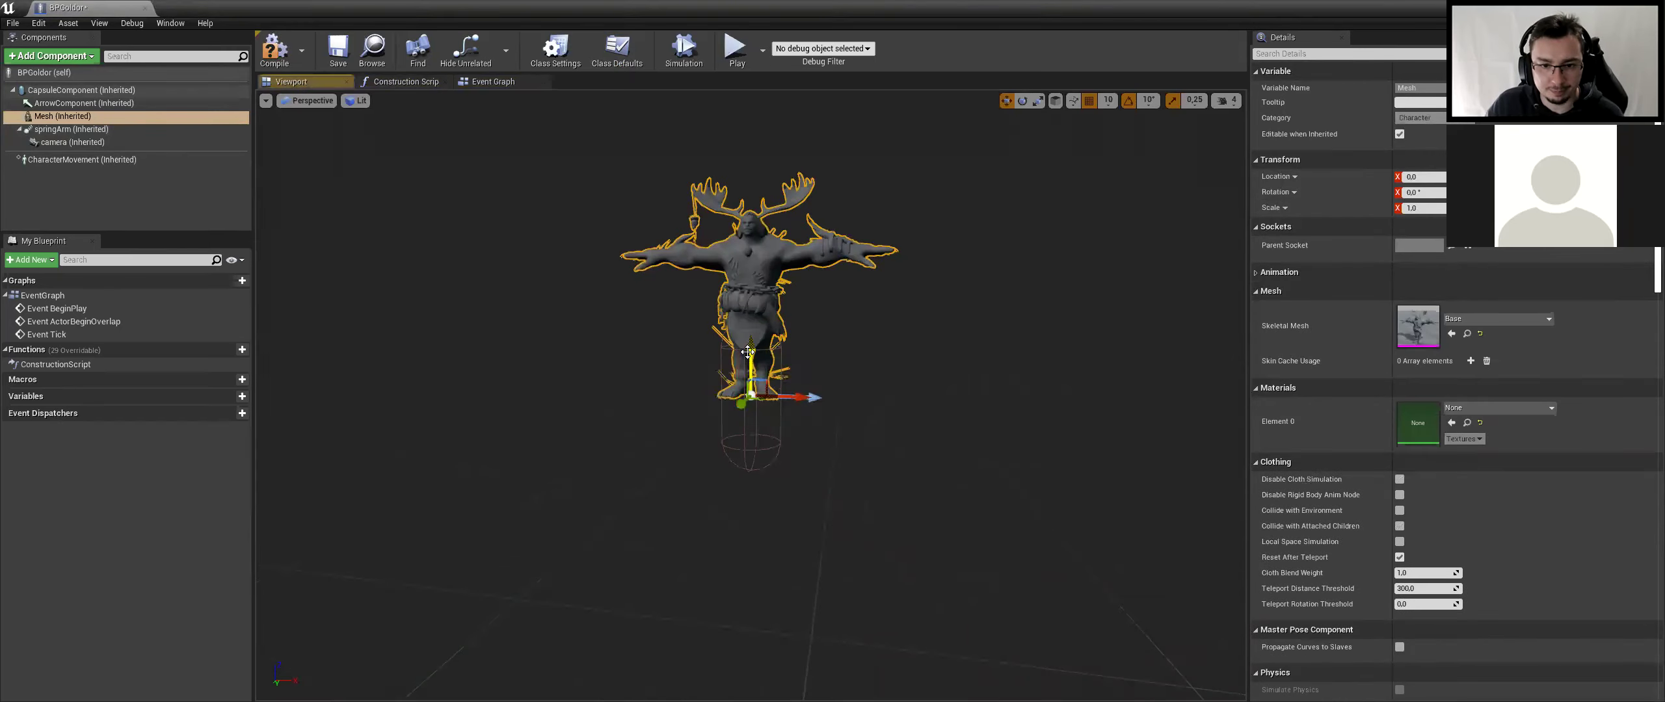
left_click_drag(813, 456, 830, 478)
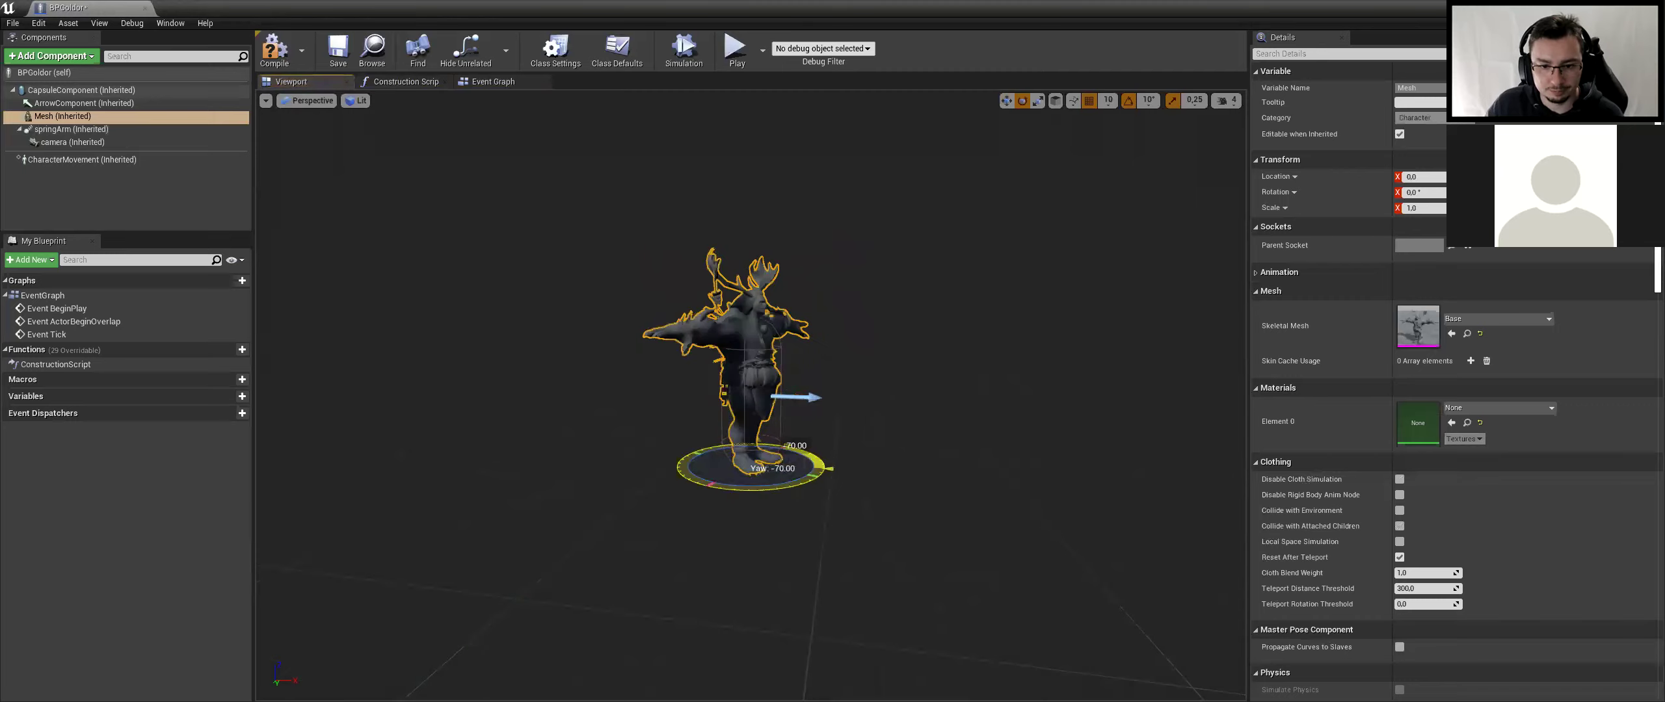
Set material Element 0 to Monster_mat_Inst and compile BPGoldor
left_click(1496, 407)
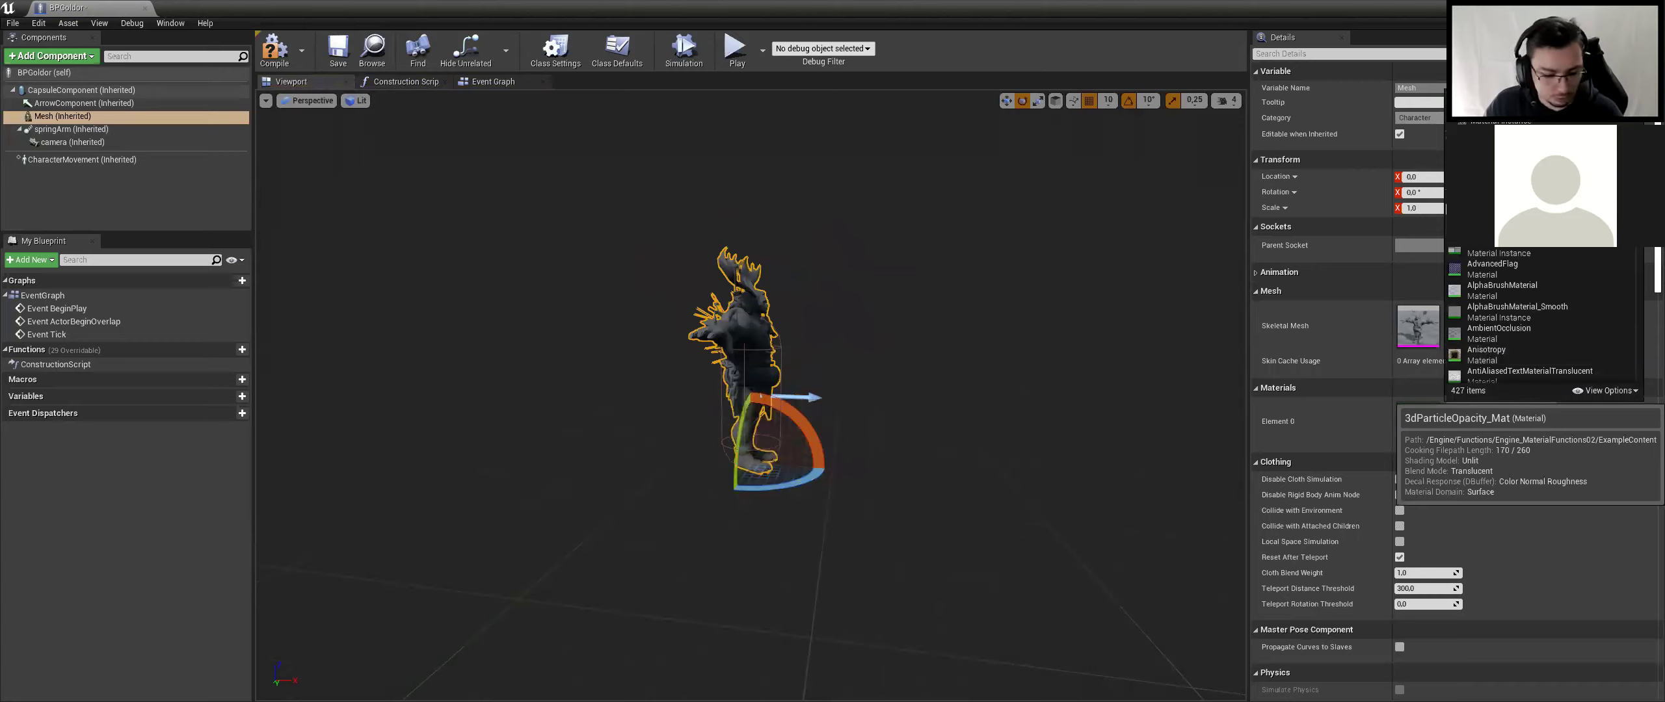
type("mo")
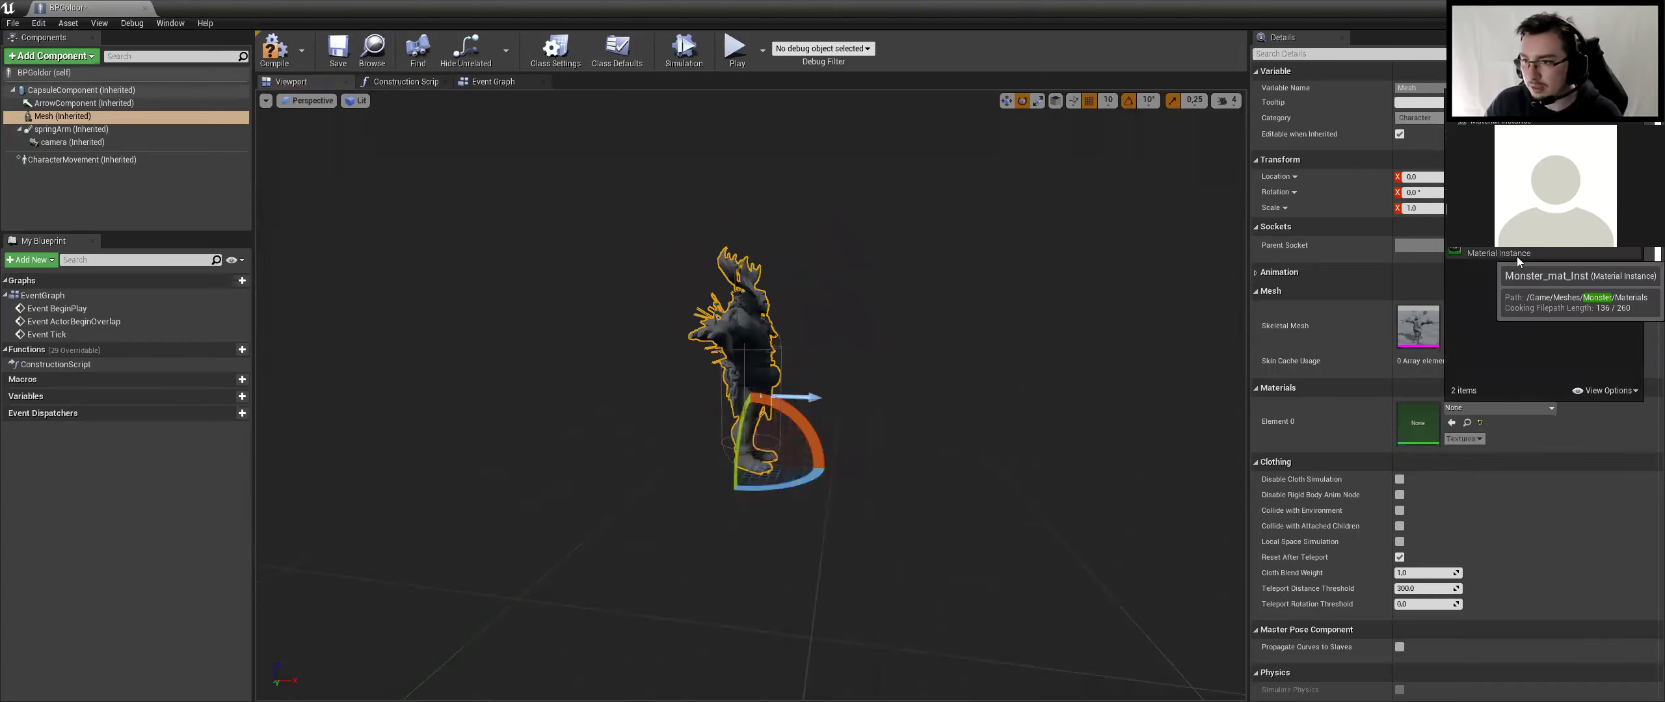
left_click(1515, 264)
left_click(290, 63)
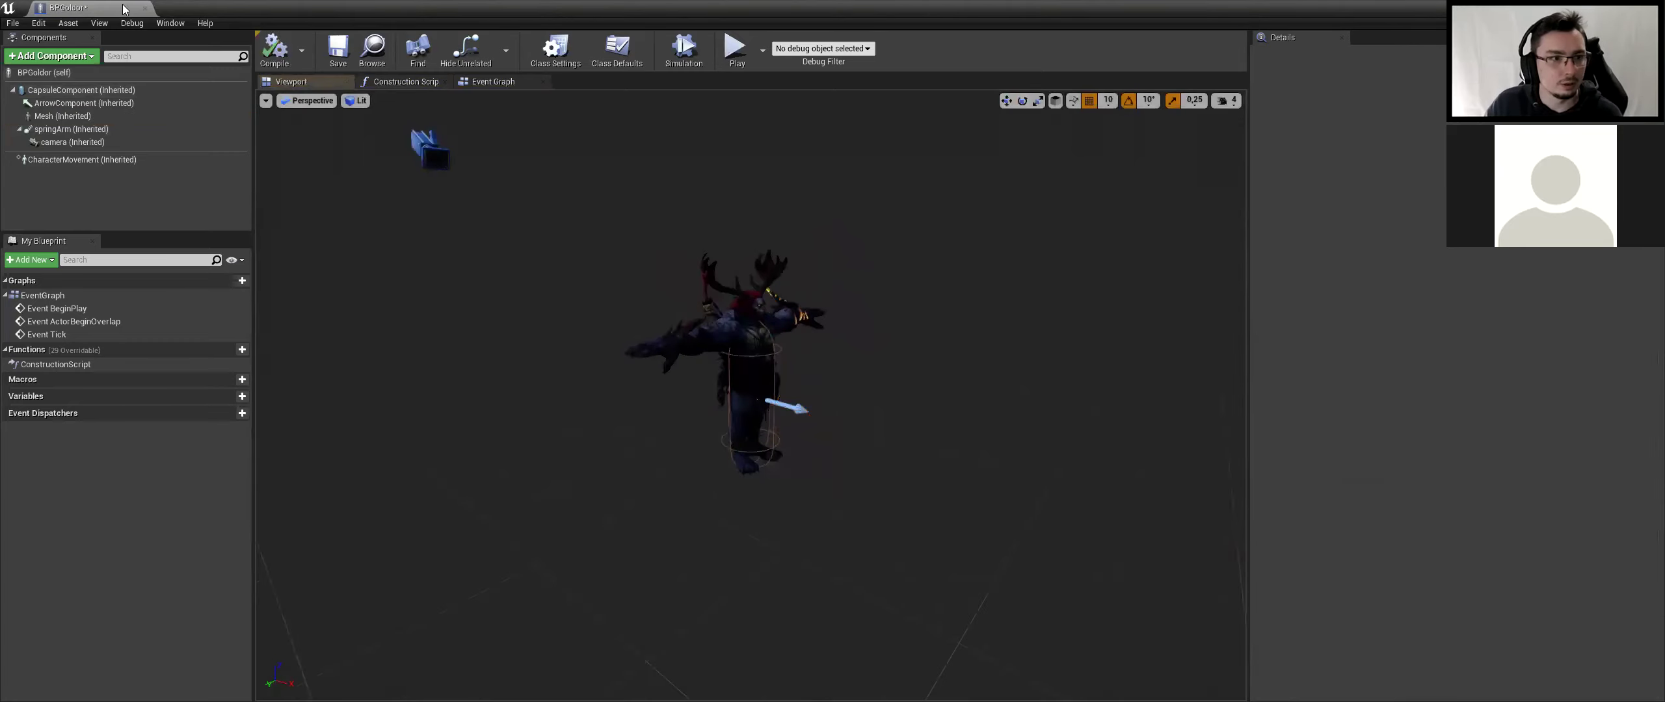
Set the Demo level's Default Pawn Class to BPGoldor in World Settings
key("alt+Tab")
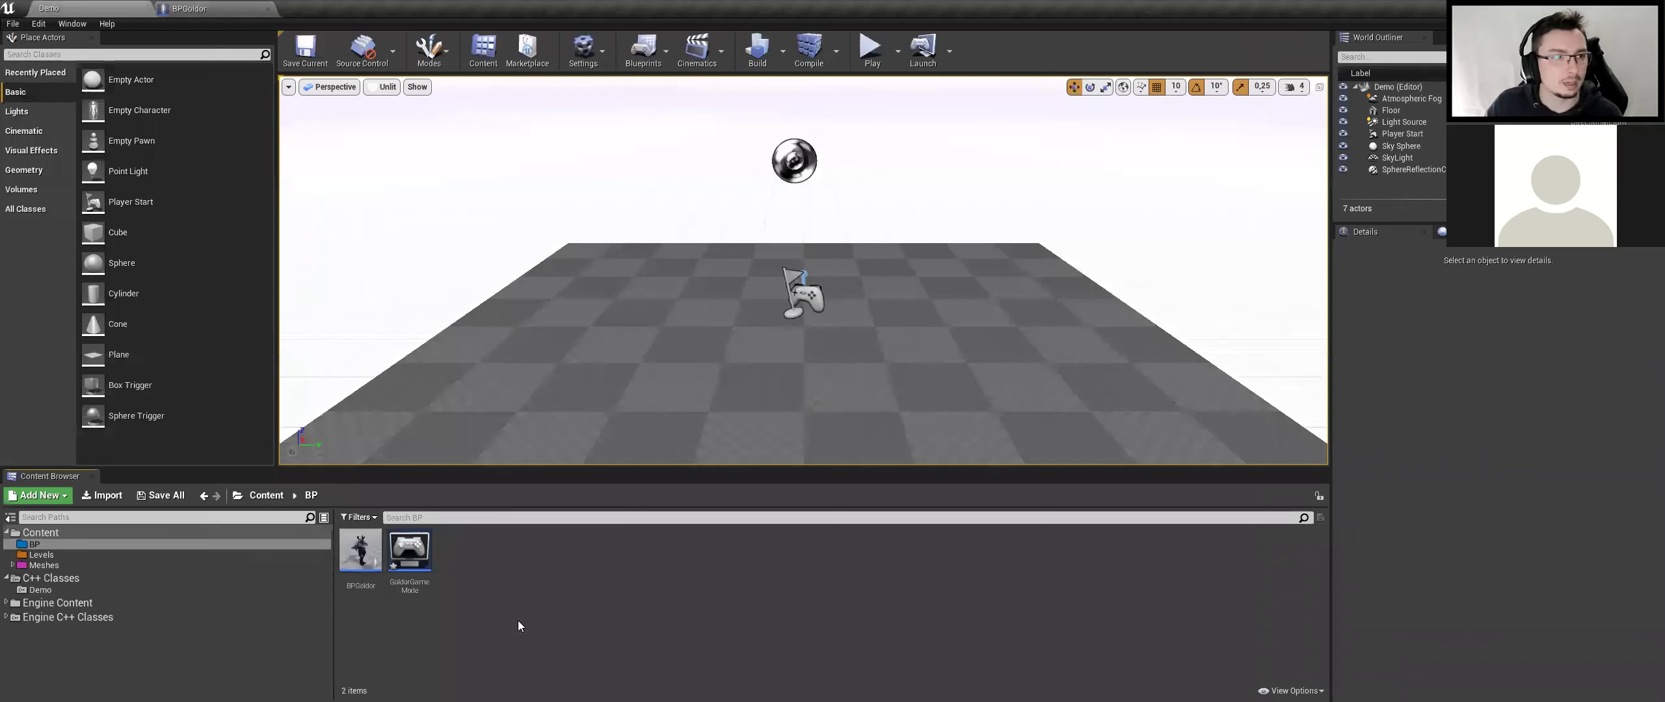
left_click(1442, 232)
left_click(1488, 361)
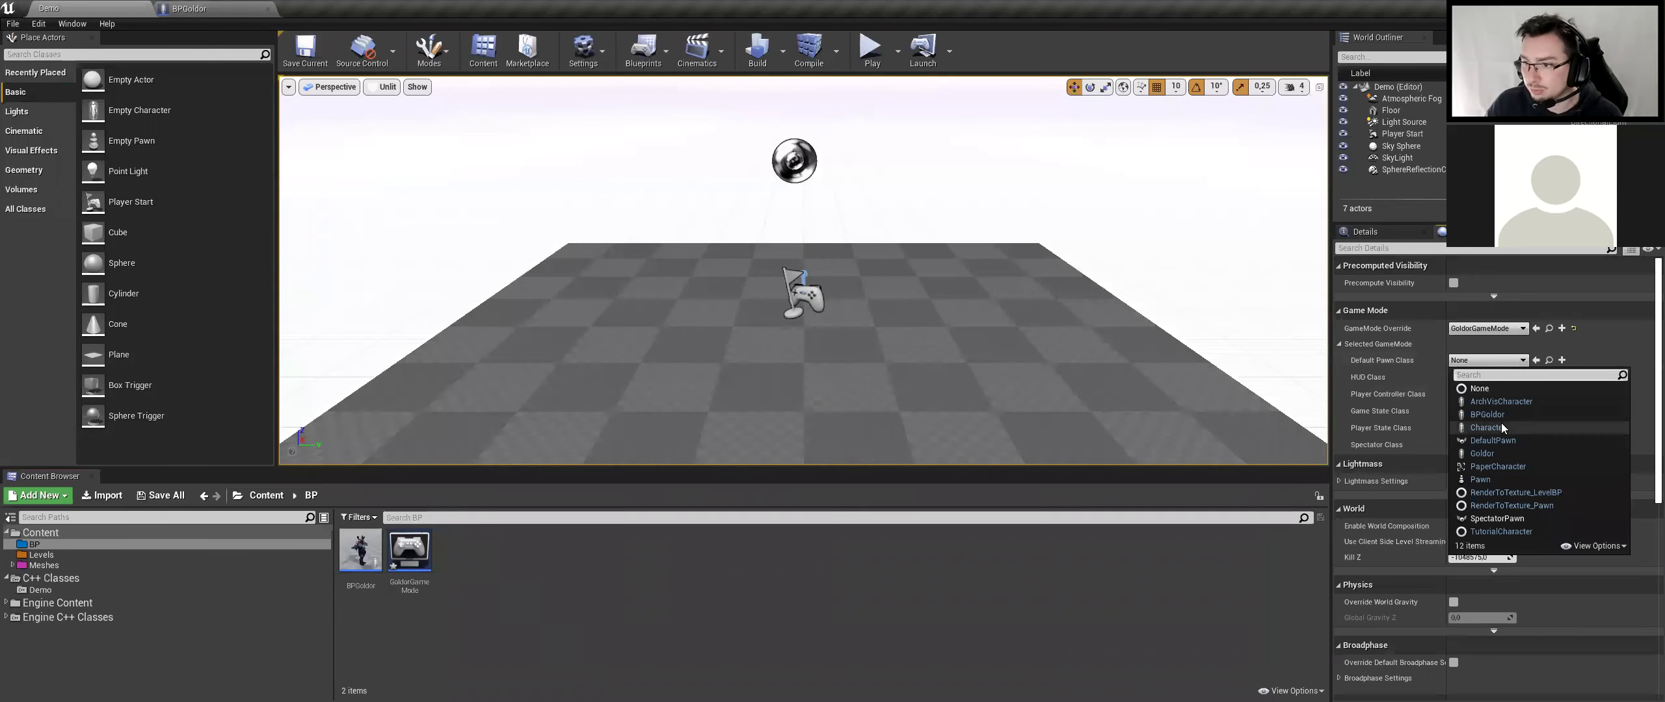
left_click(1495, 414)
Play the level, eject with F8 to view the spawned BPGoldor, then stop
left_click(872, 52)
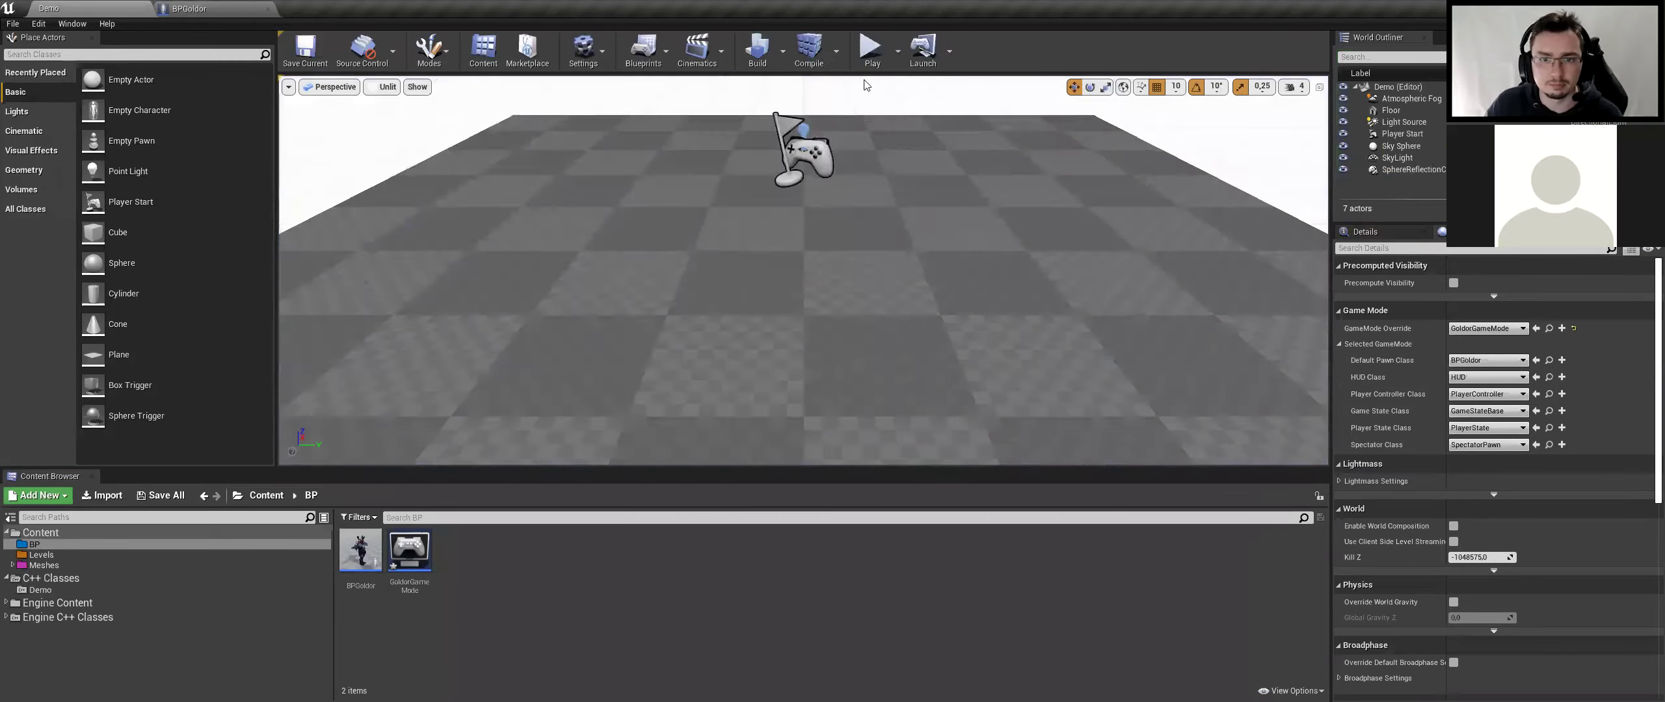
left_click(872, 56)
key("F8")
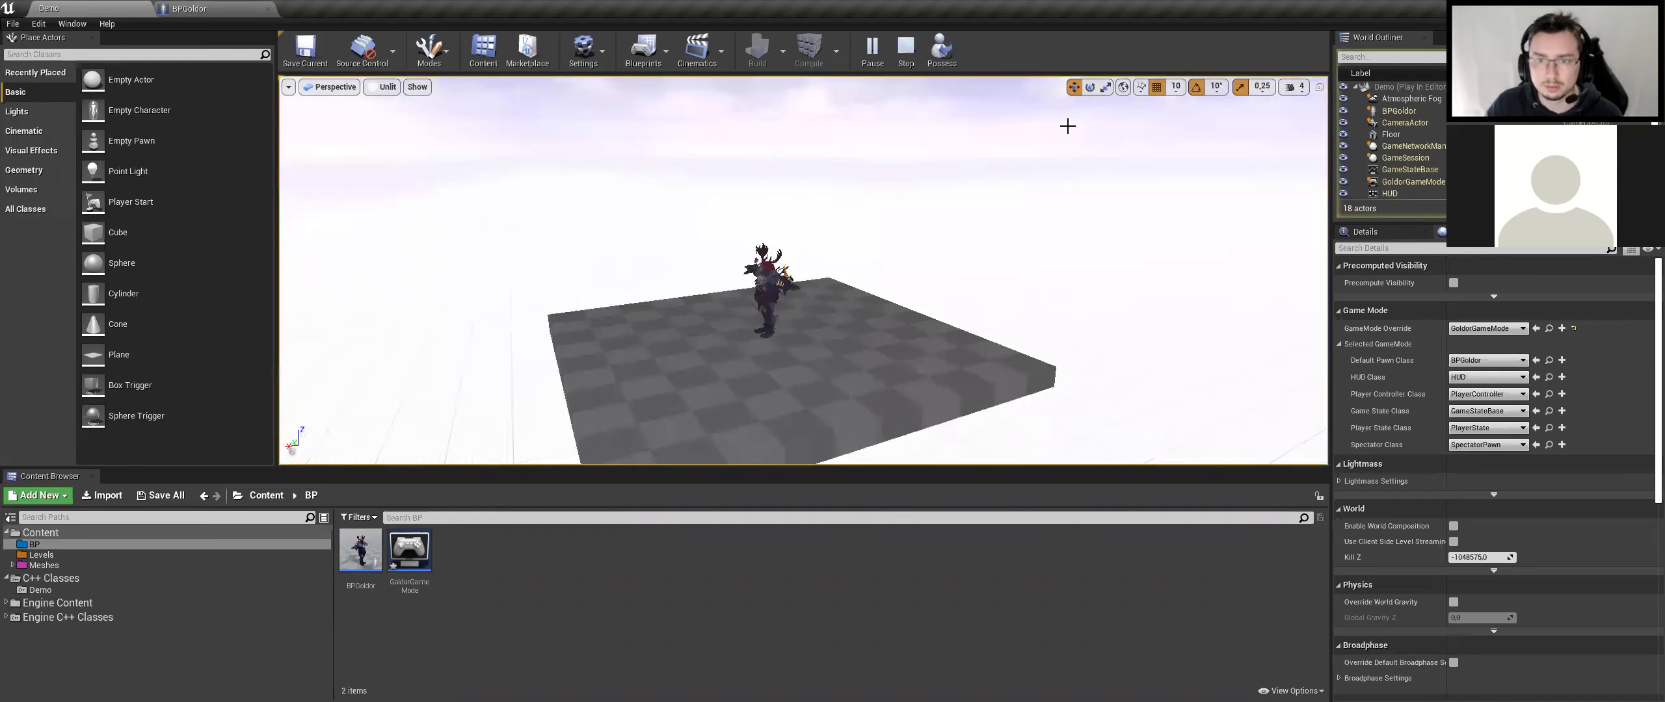
left_click_drag(1052, 232, 993, 415)
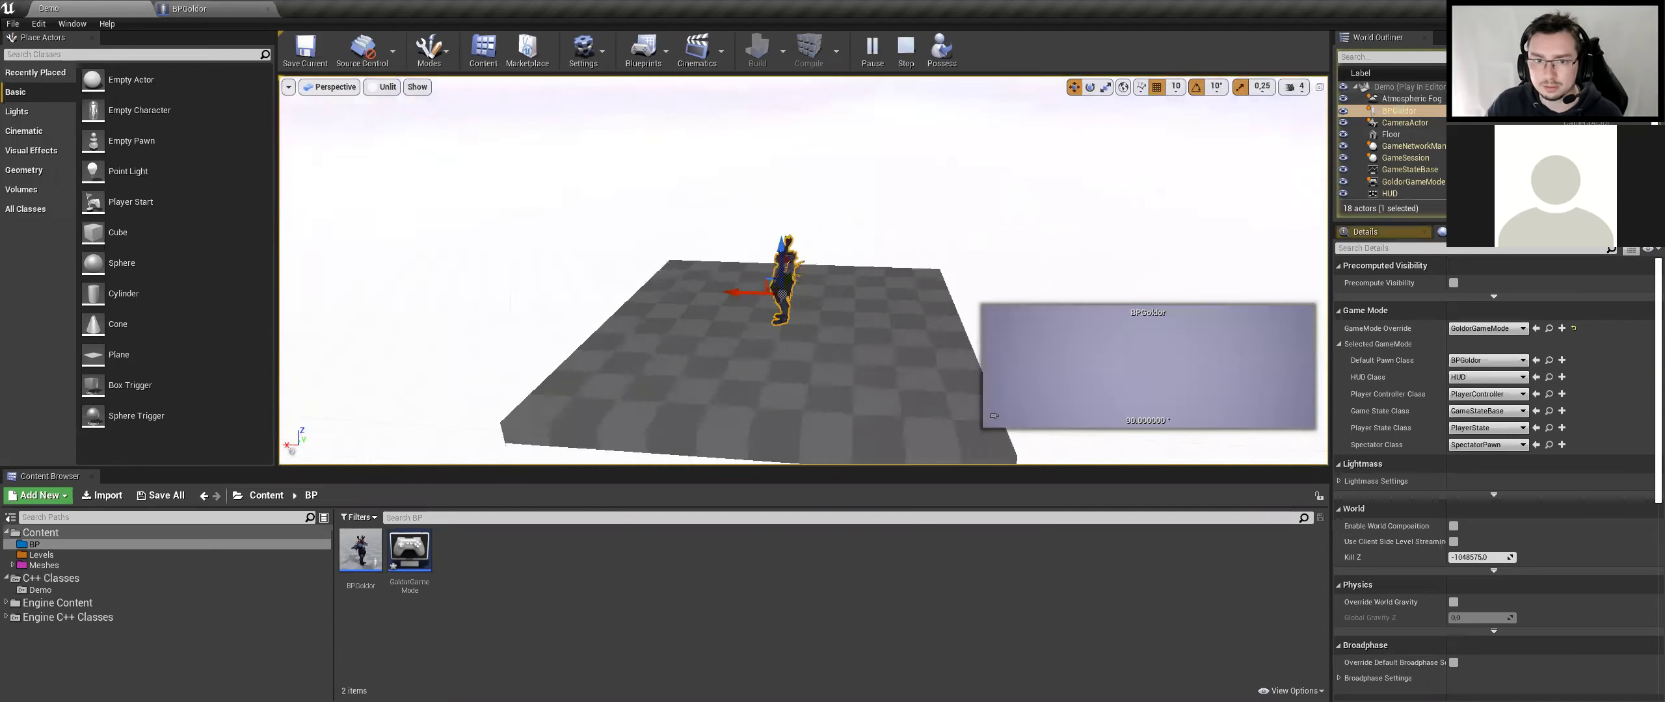
left_click(906, 51)
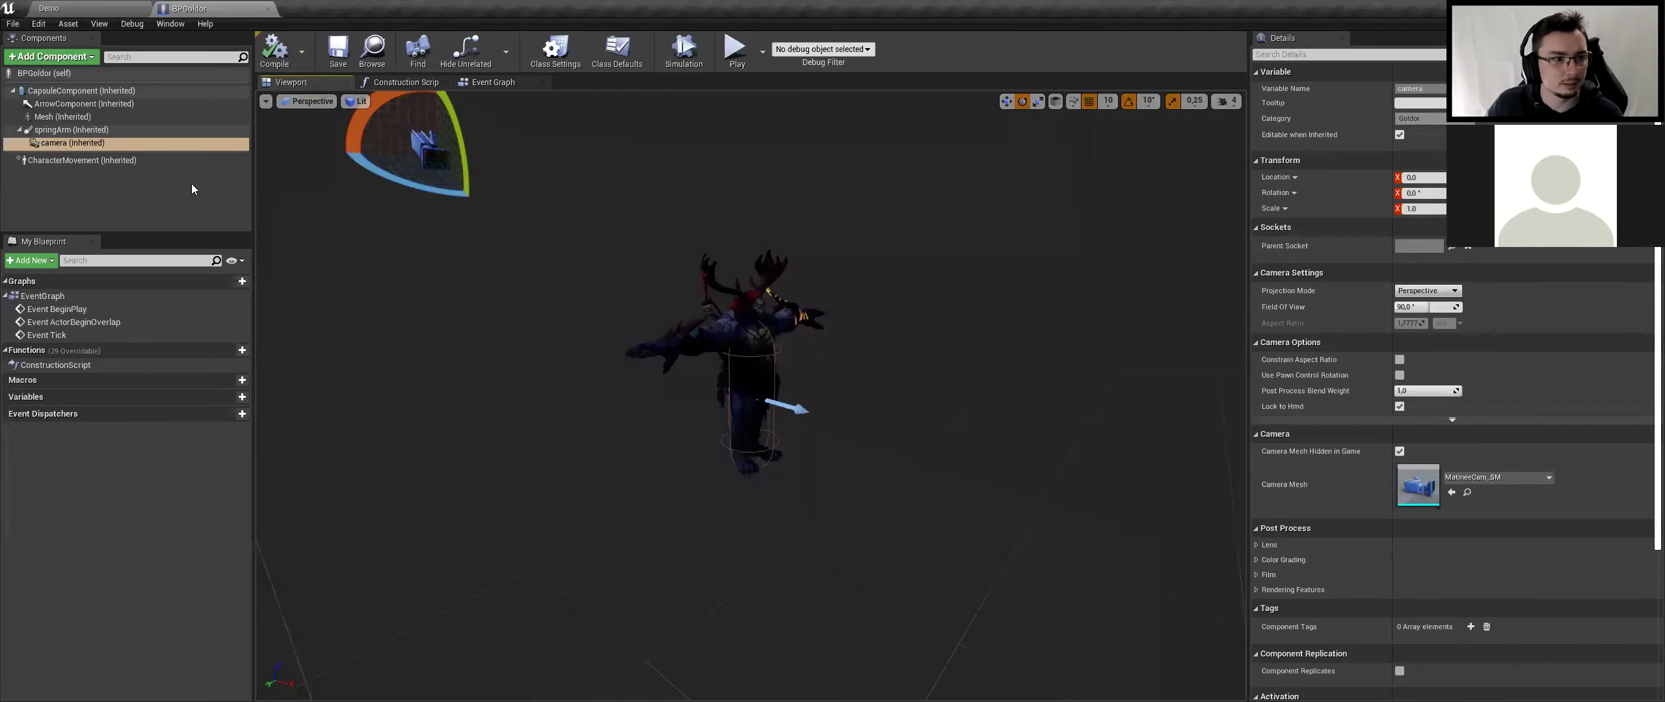
Set BPGoldor's Class Defaults Auto Possess Player to Player 0
left_click_drag(338, 195, 417, 195)
left_click_drag(795, 449, 995, 285)
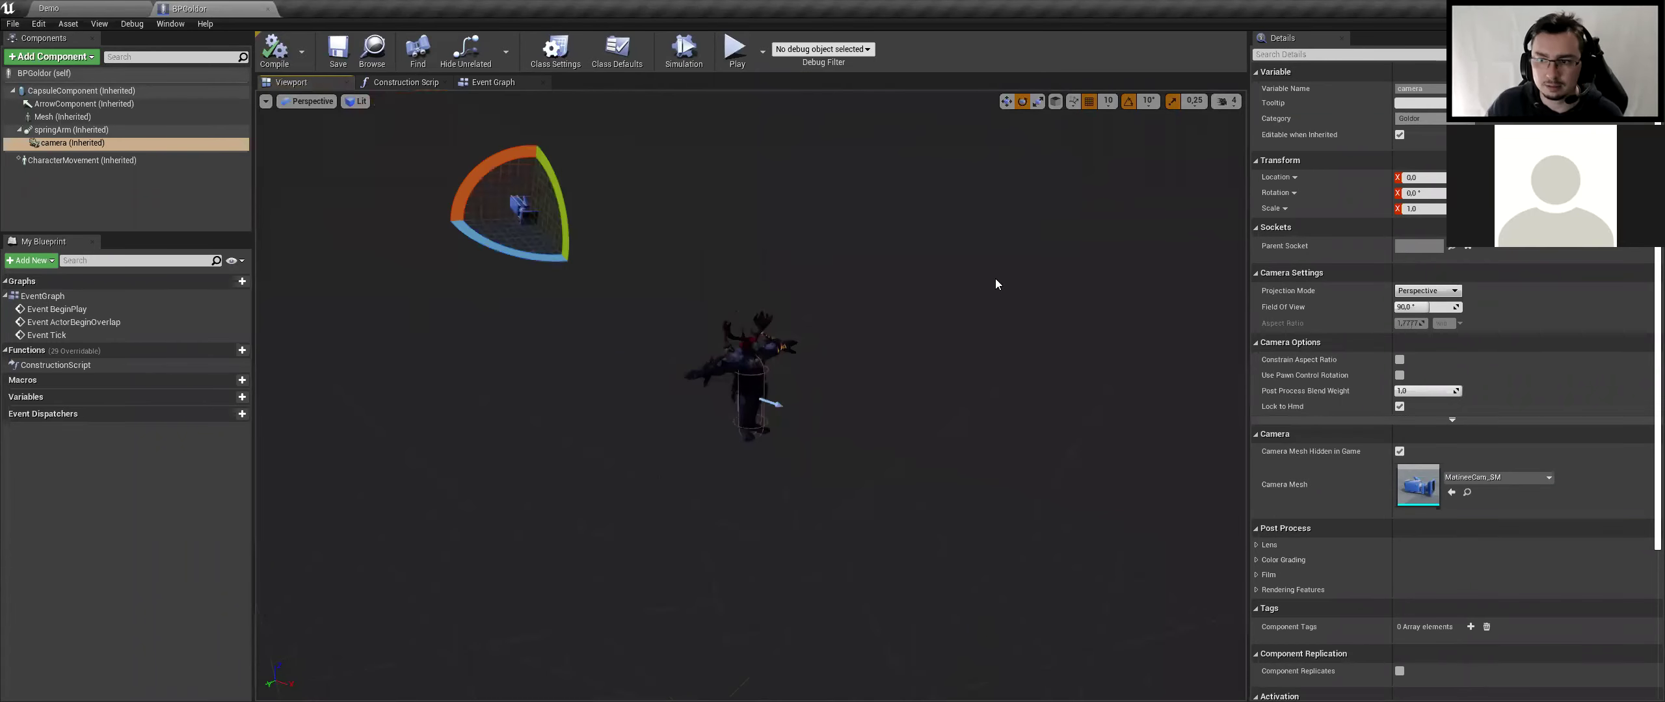
left_click(44, 73)
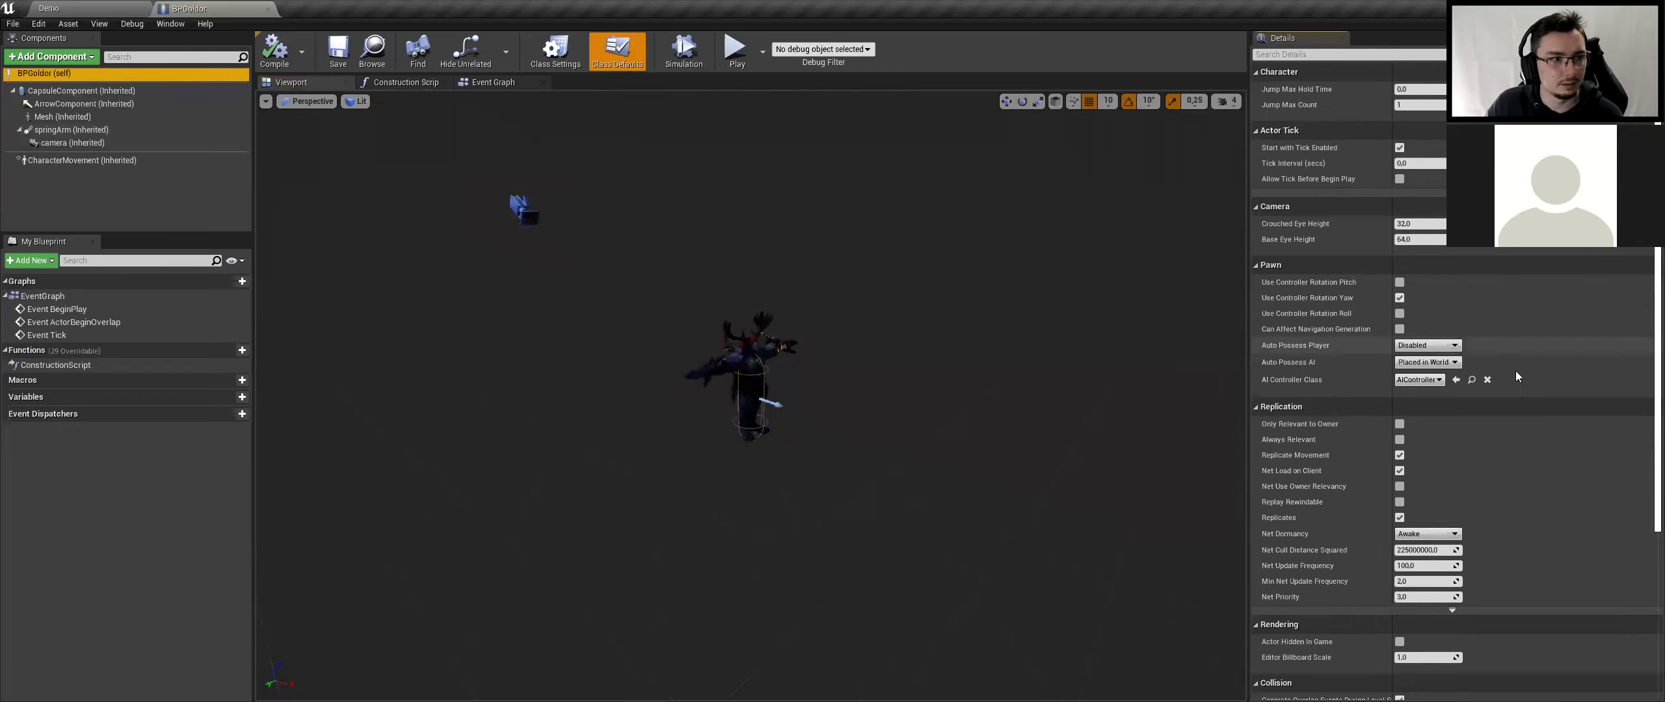
scroll(1624, 390, "down", 3)
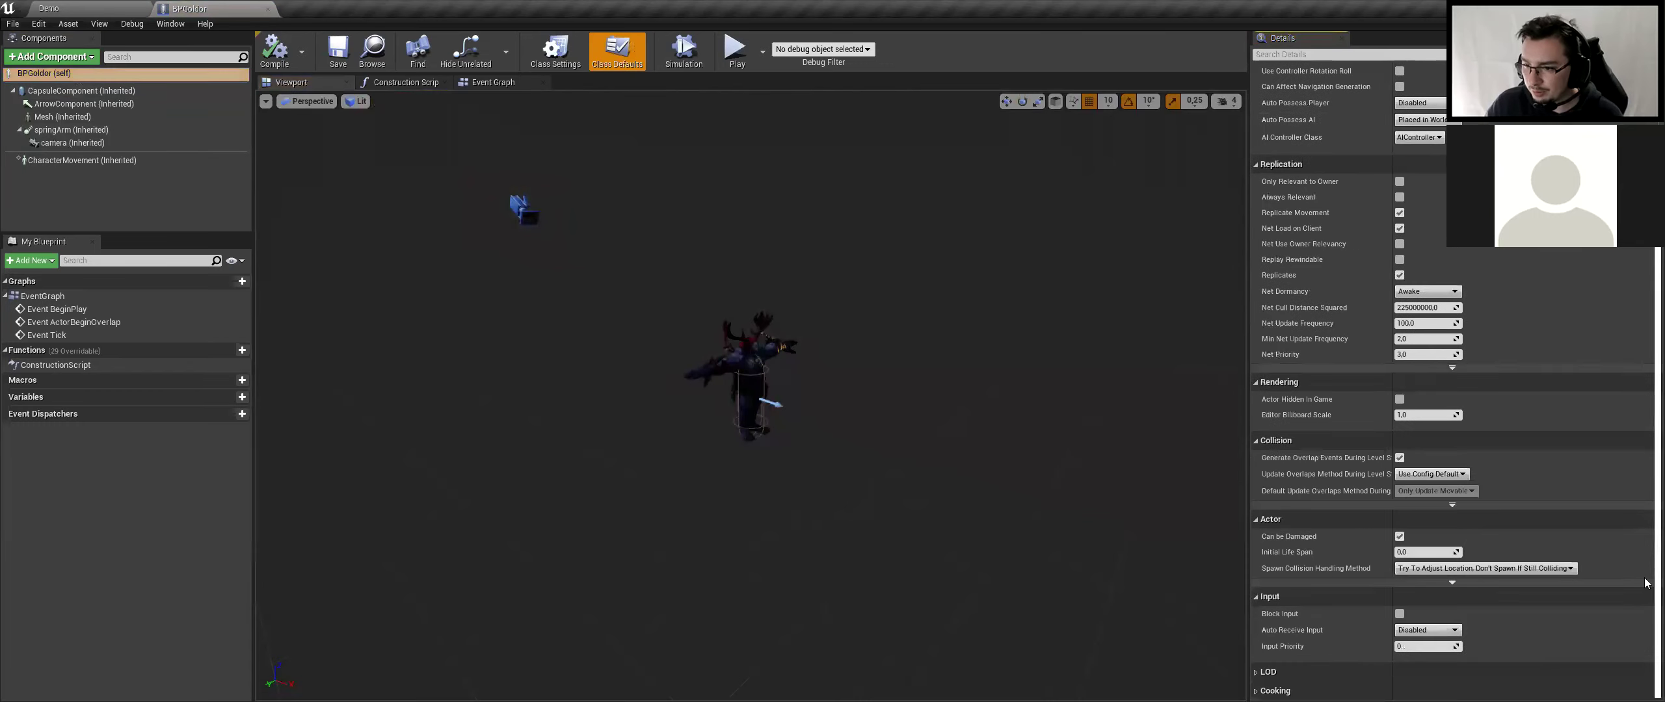
left_click(1427, 630)
left_click(1425, 550)
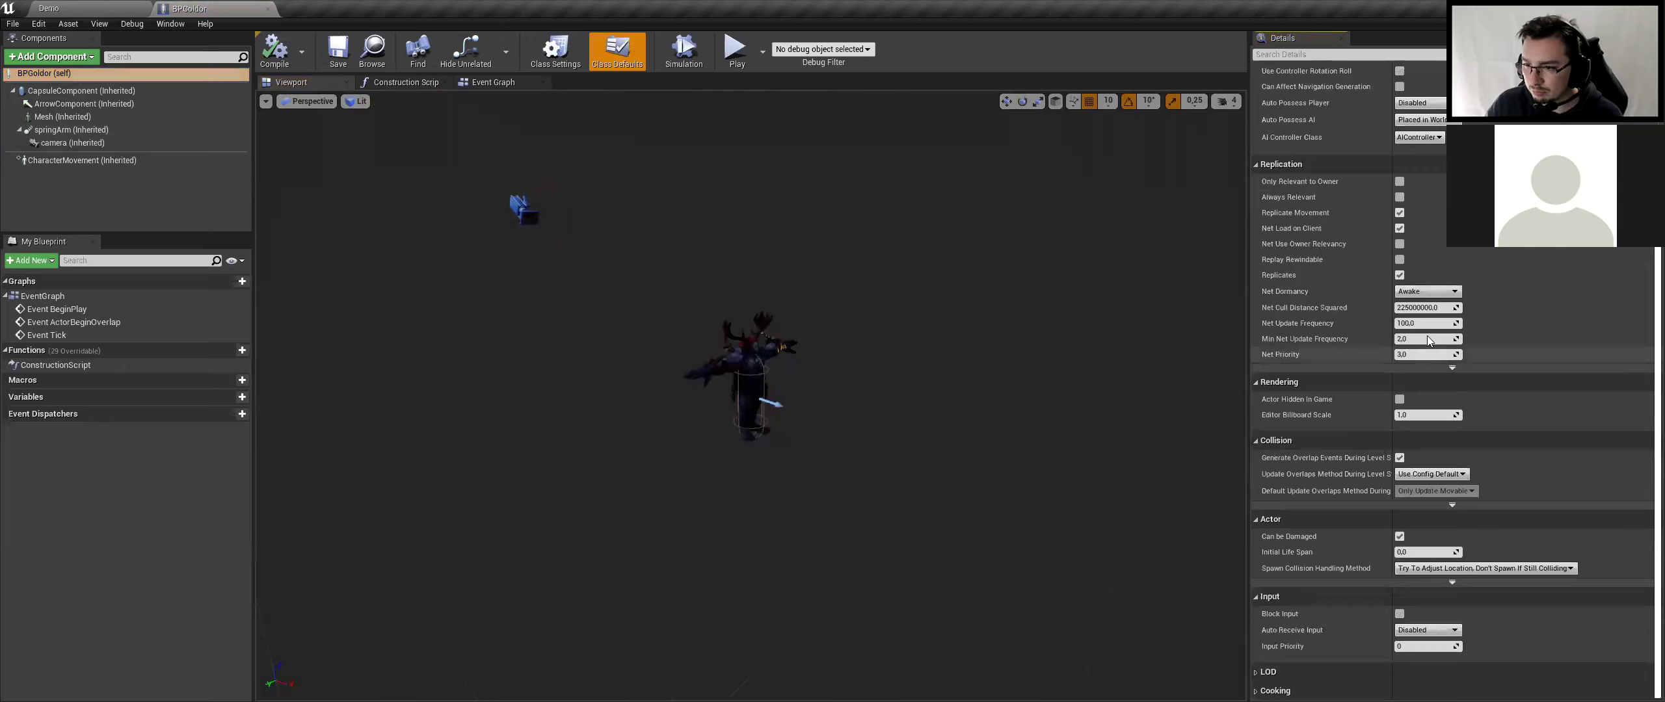
left_click(1421, 103)
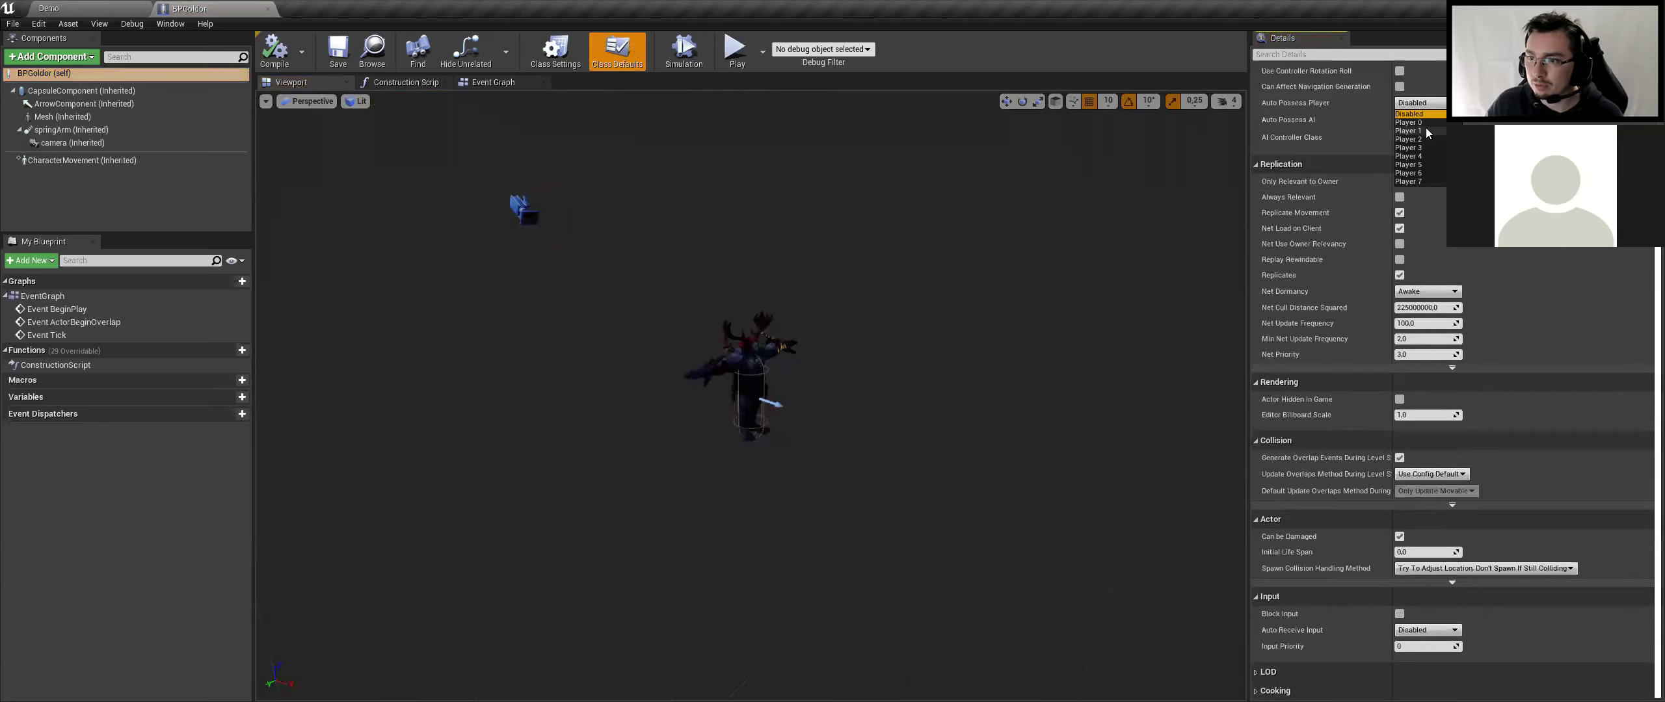
left_click(1425, 123)
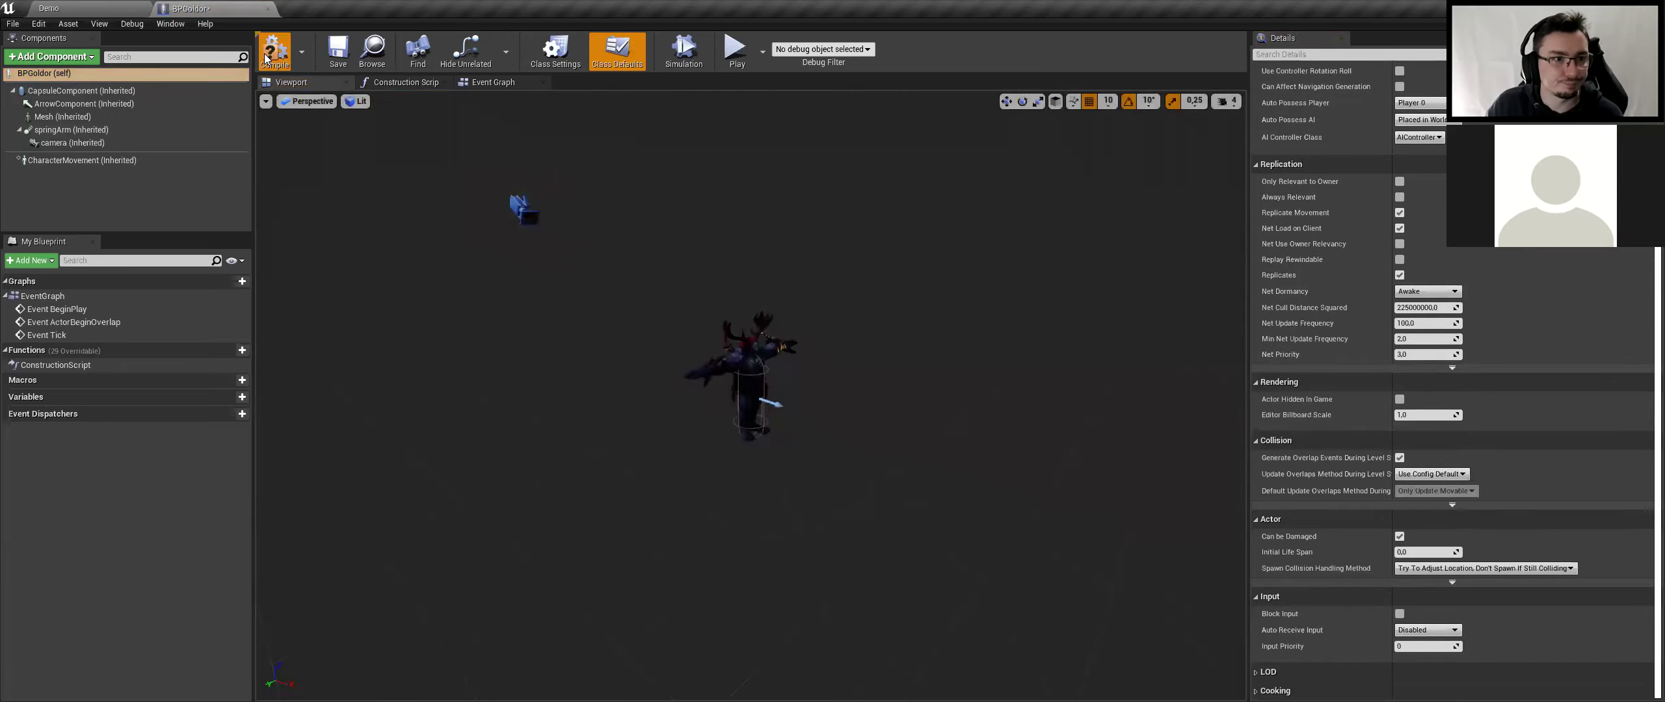
left_click(96, 8)
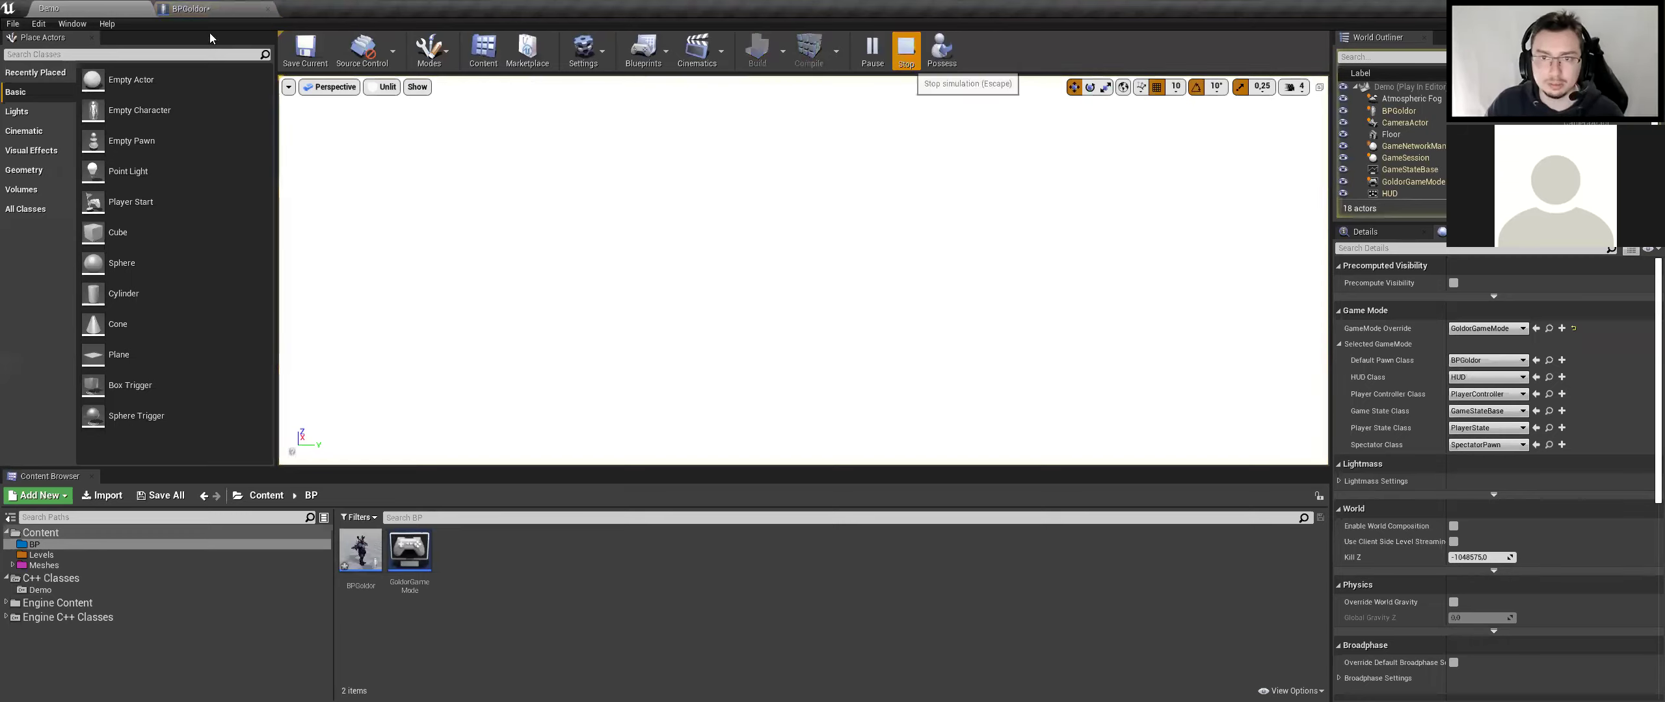
Inspect BPGoldor's camera and springArm components
left_click(195, 9)
left_click(71, 143)
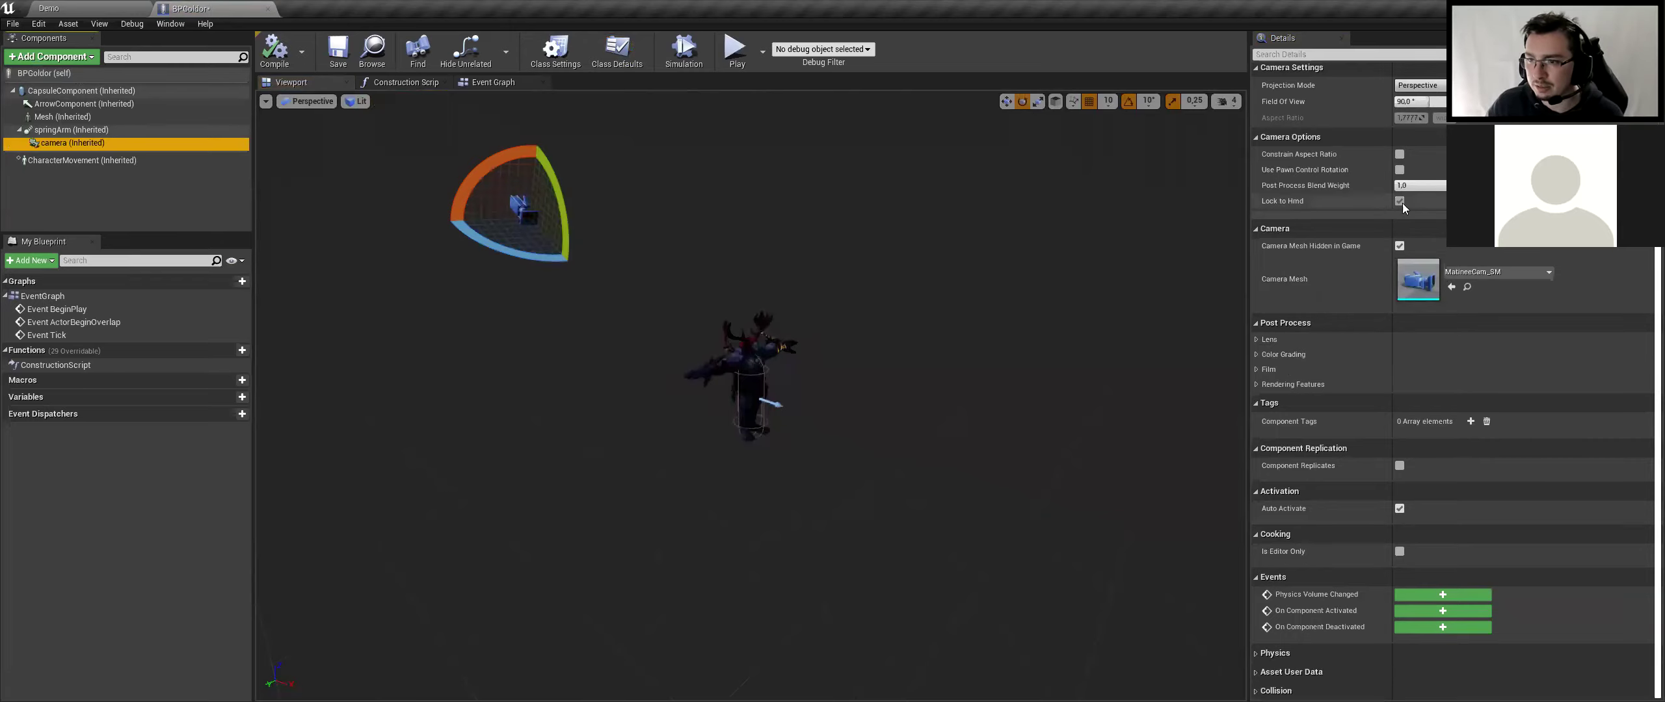
scroll(1359, 307, "up", 4)
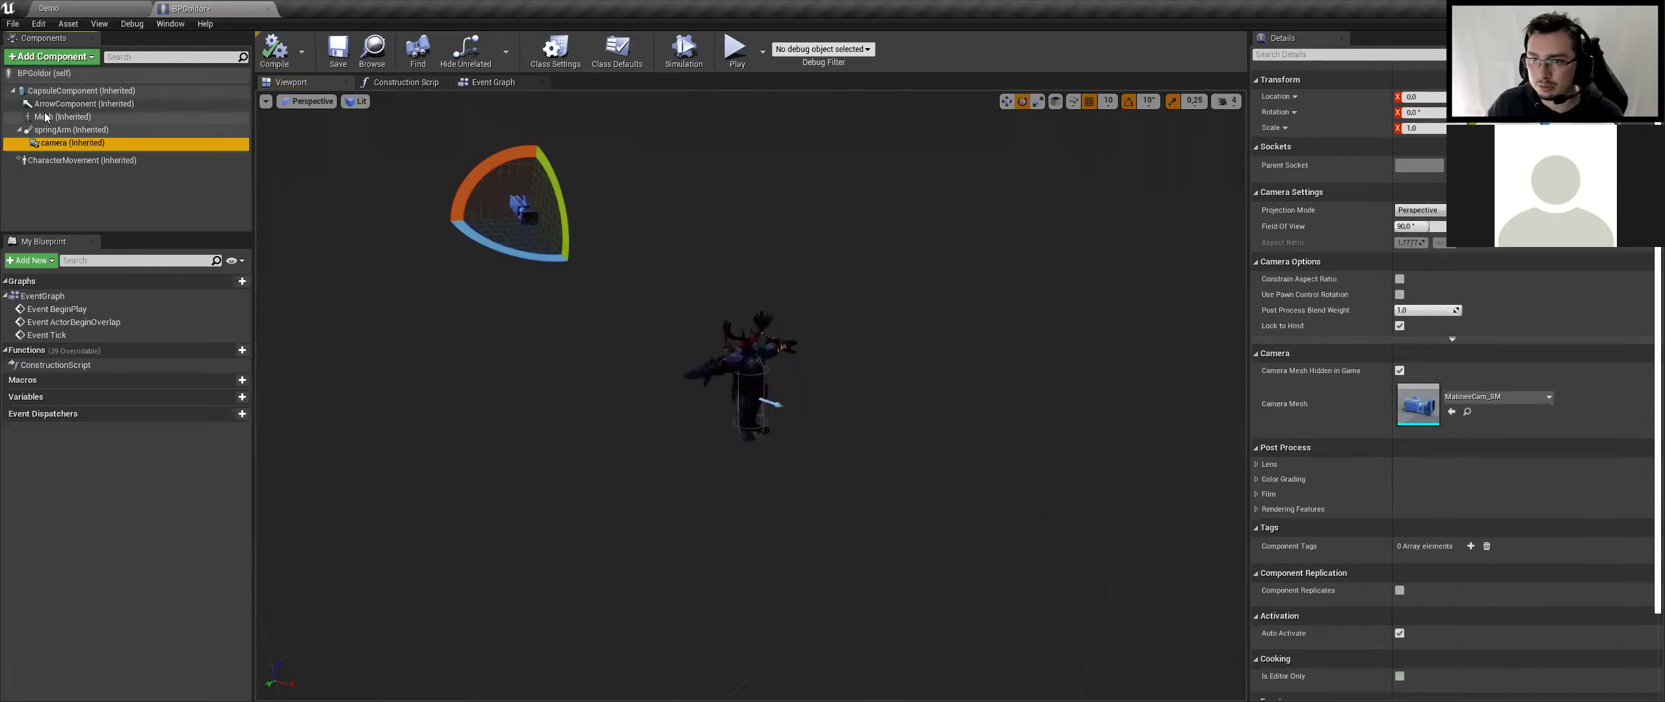
left_click(65, 130)
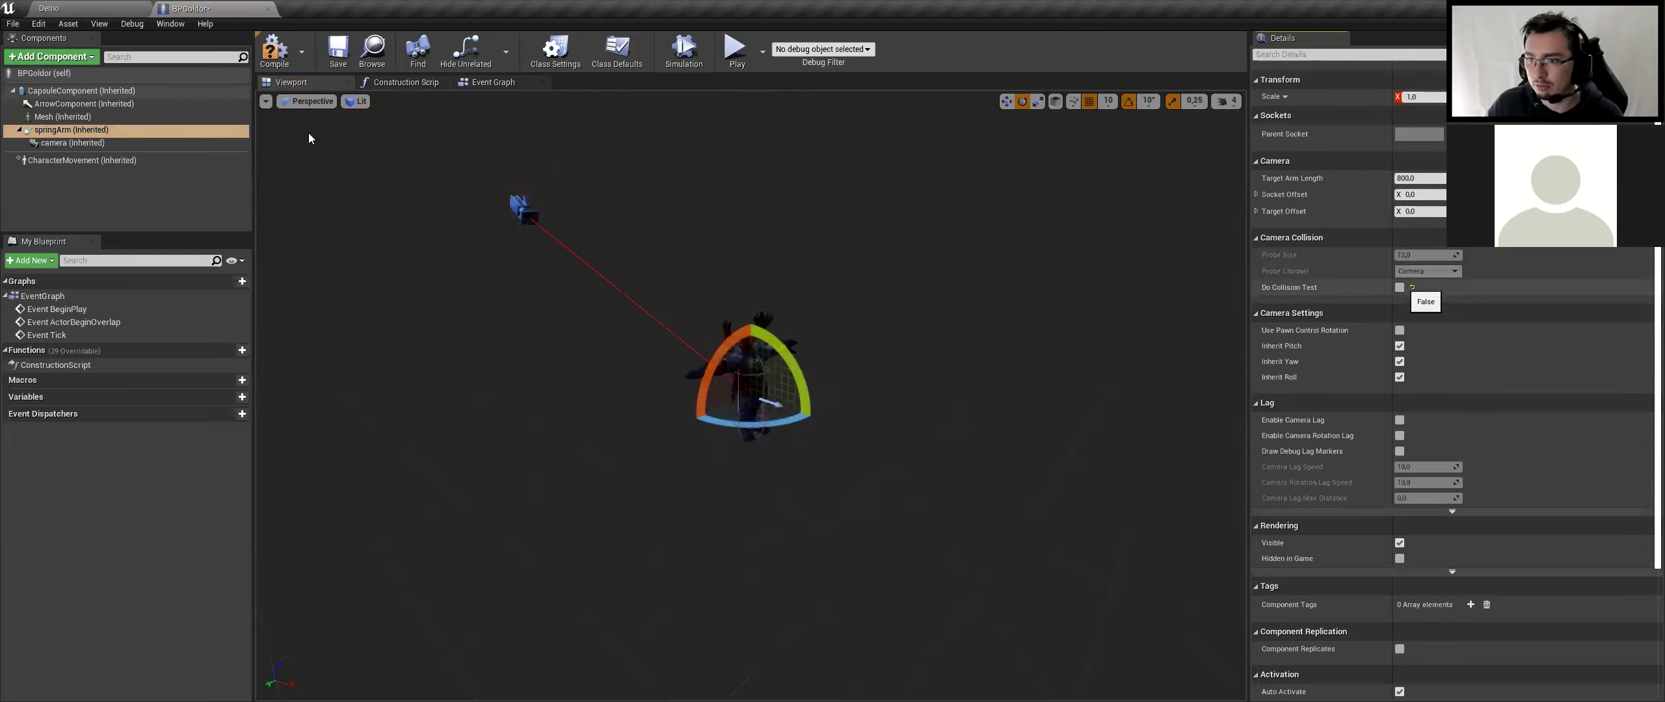
Play-test the Demo level, walking the character with S, then stop
left_click(48, 8)
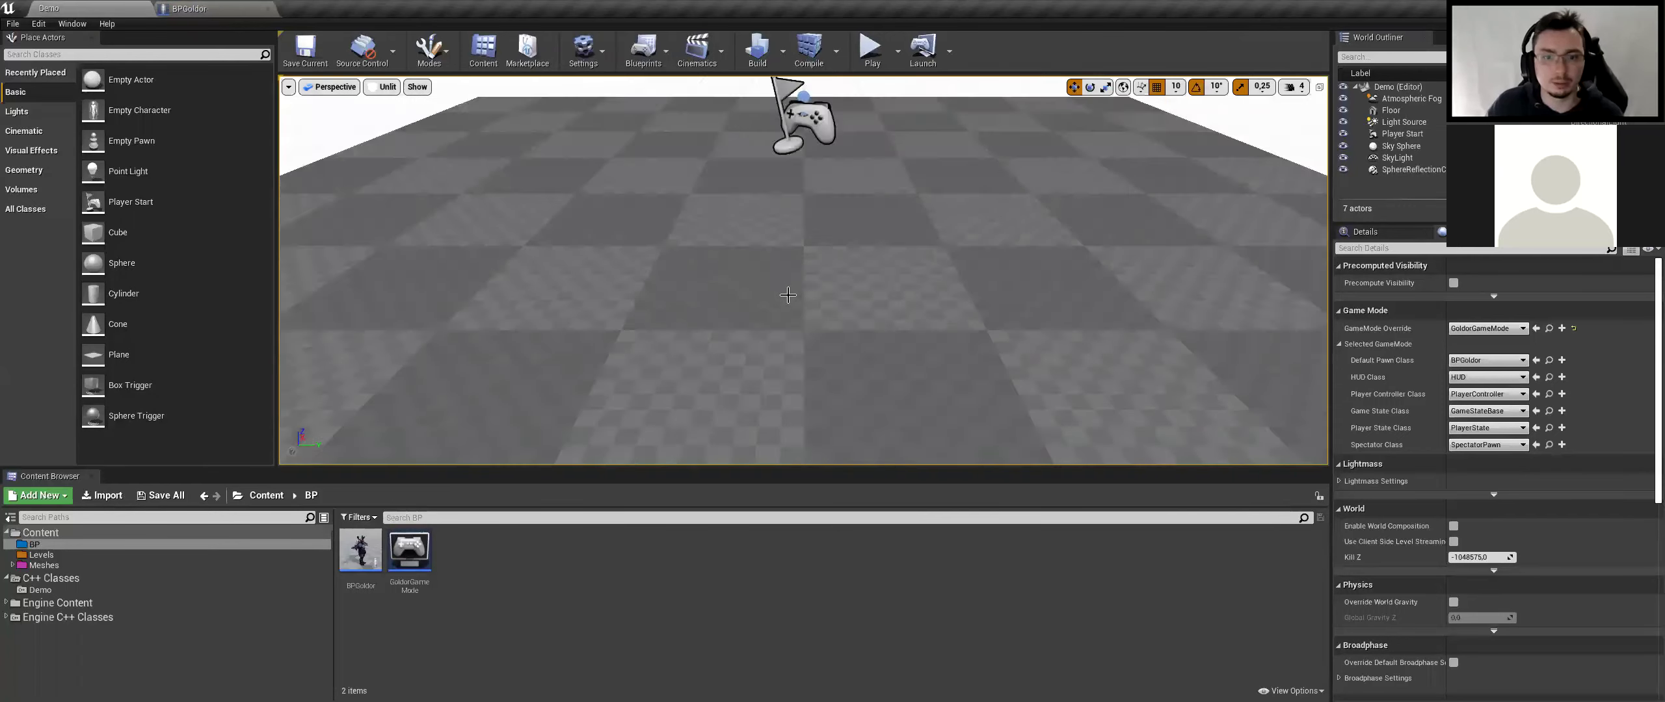
left_click(792, 208)
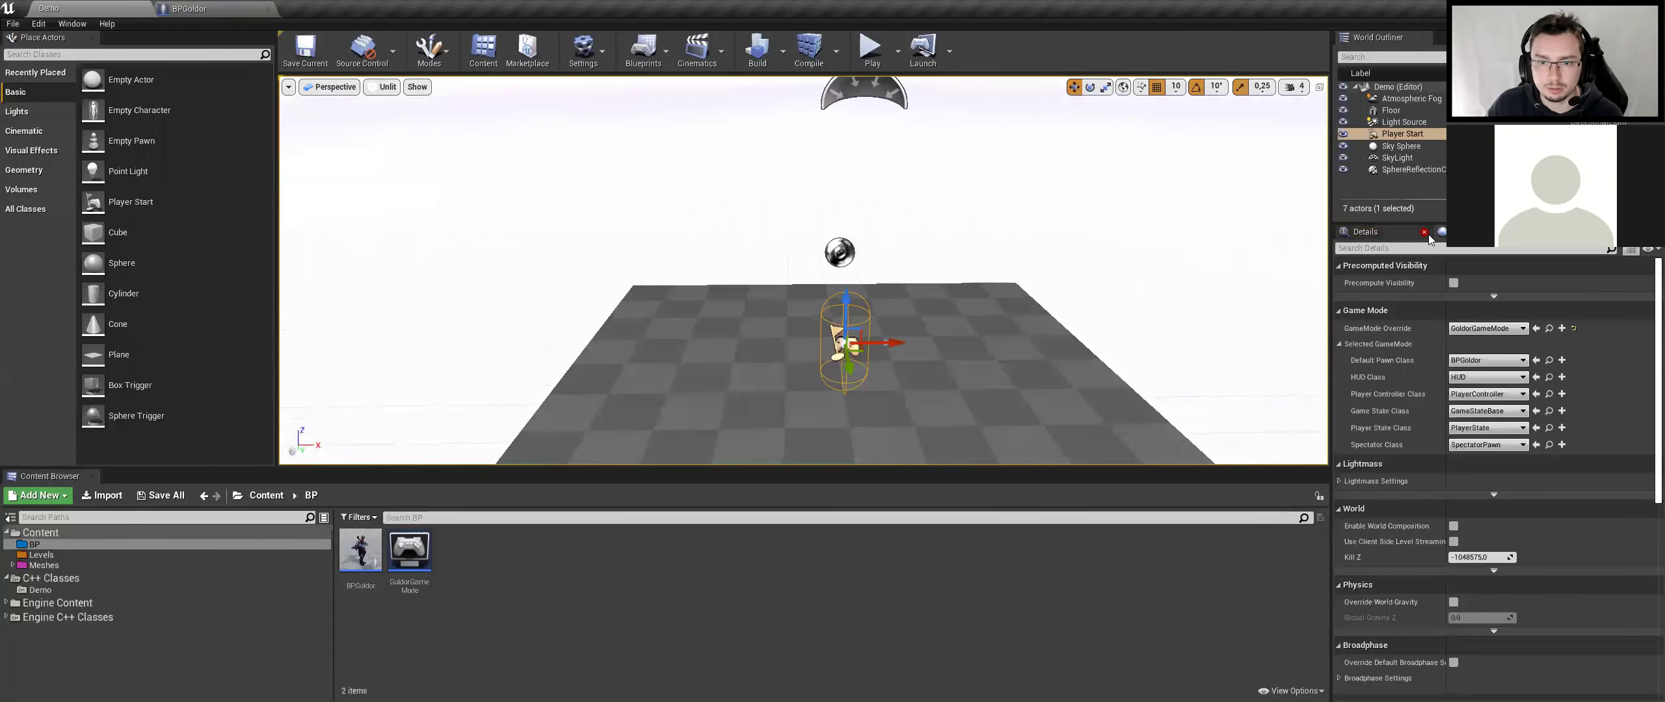
left_click(361, 553)
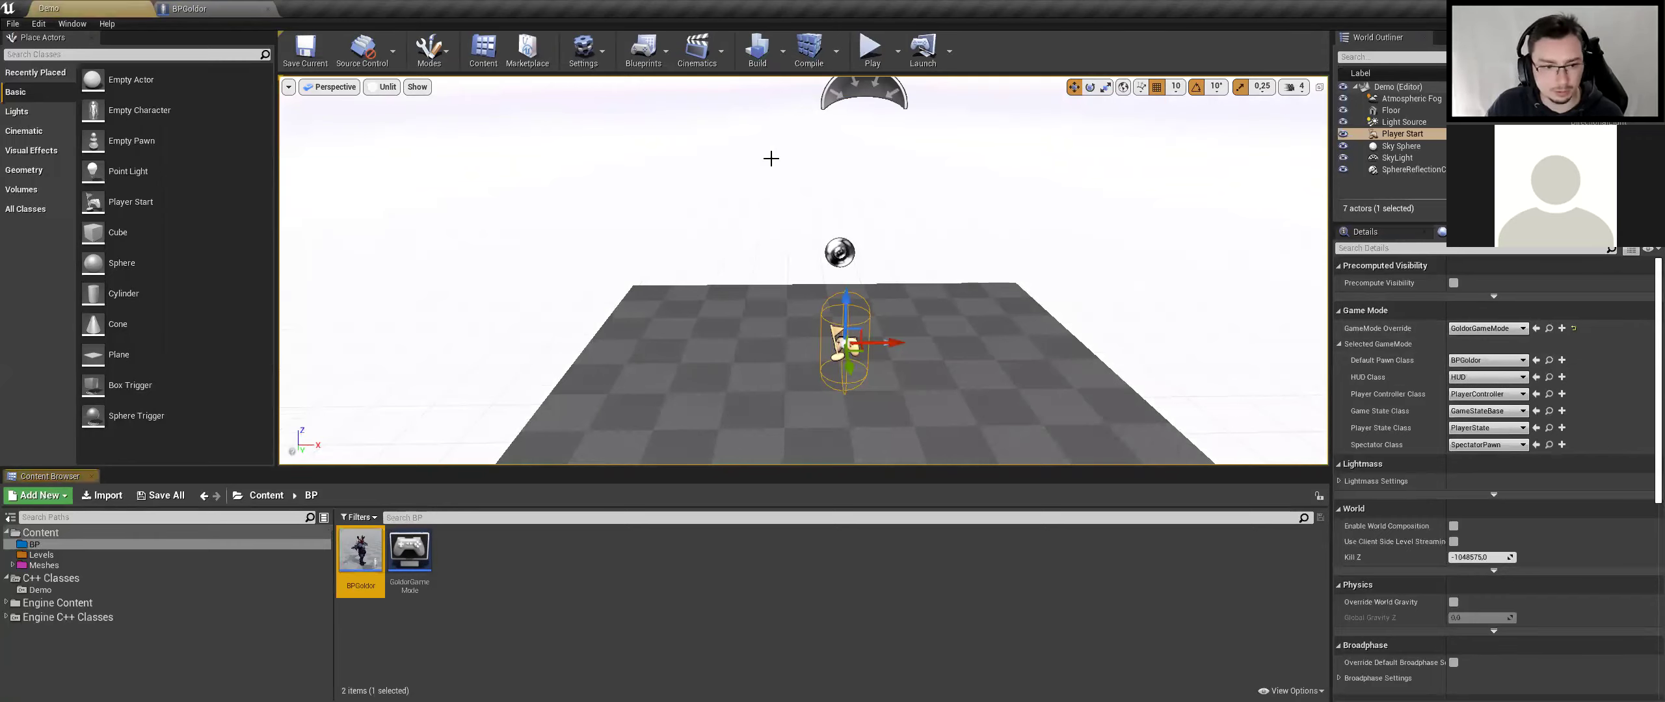
left_click(871, 49)
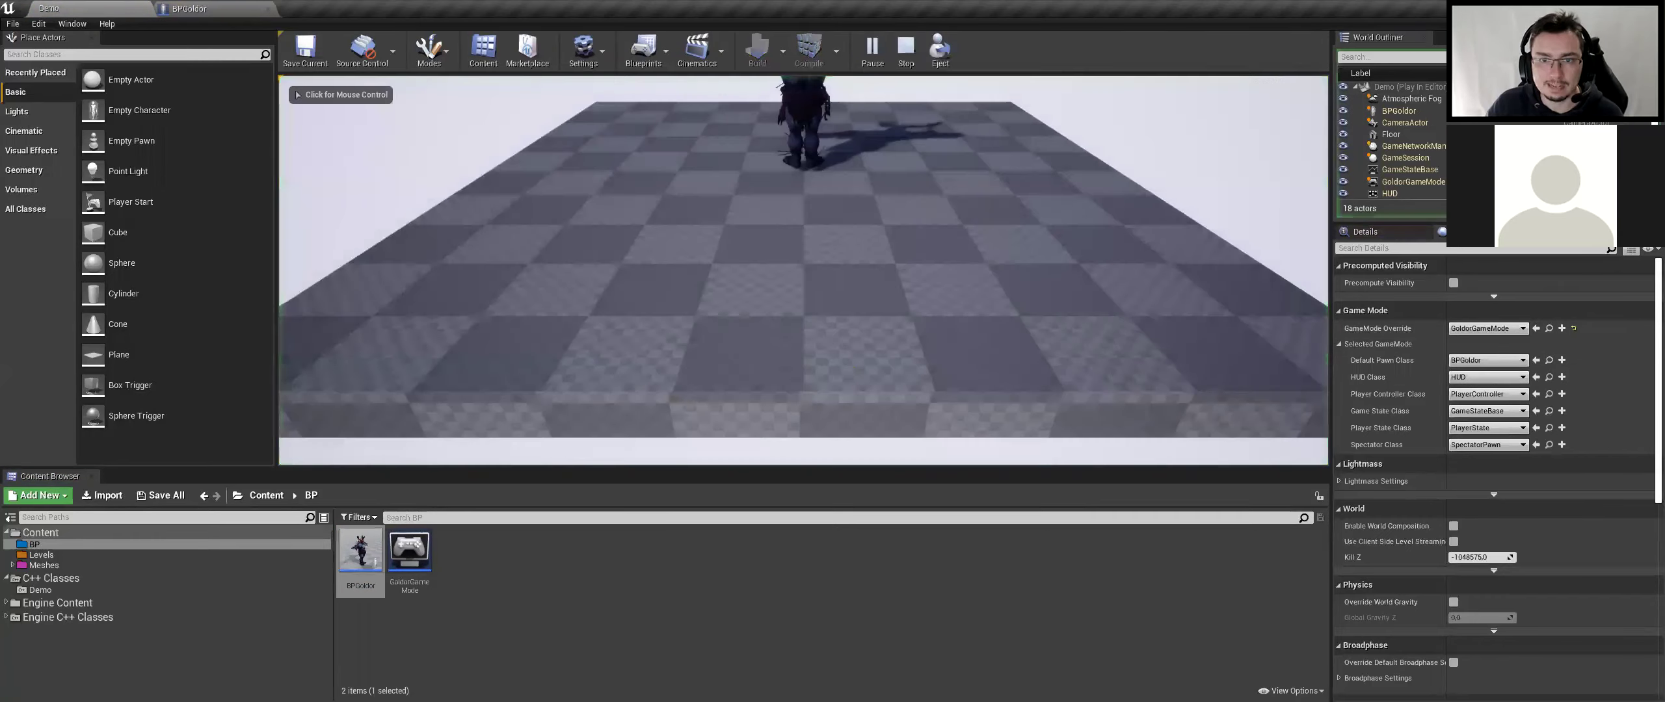
key("s")
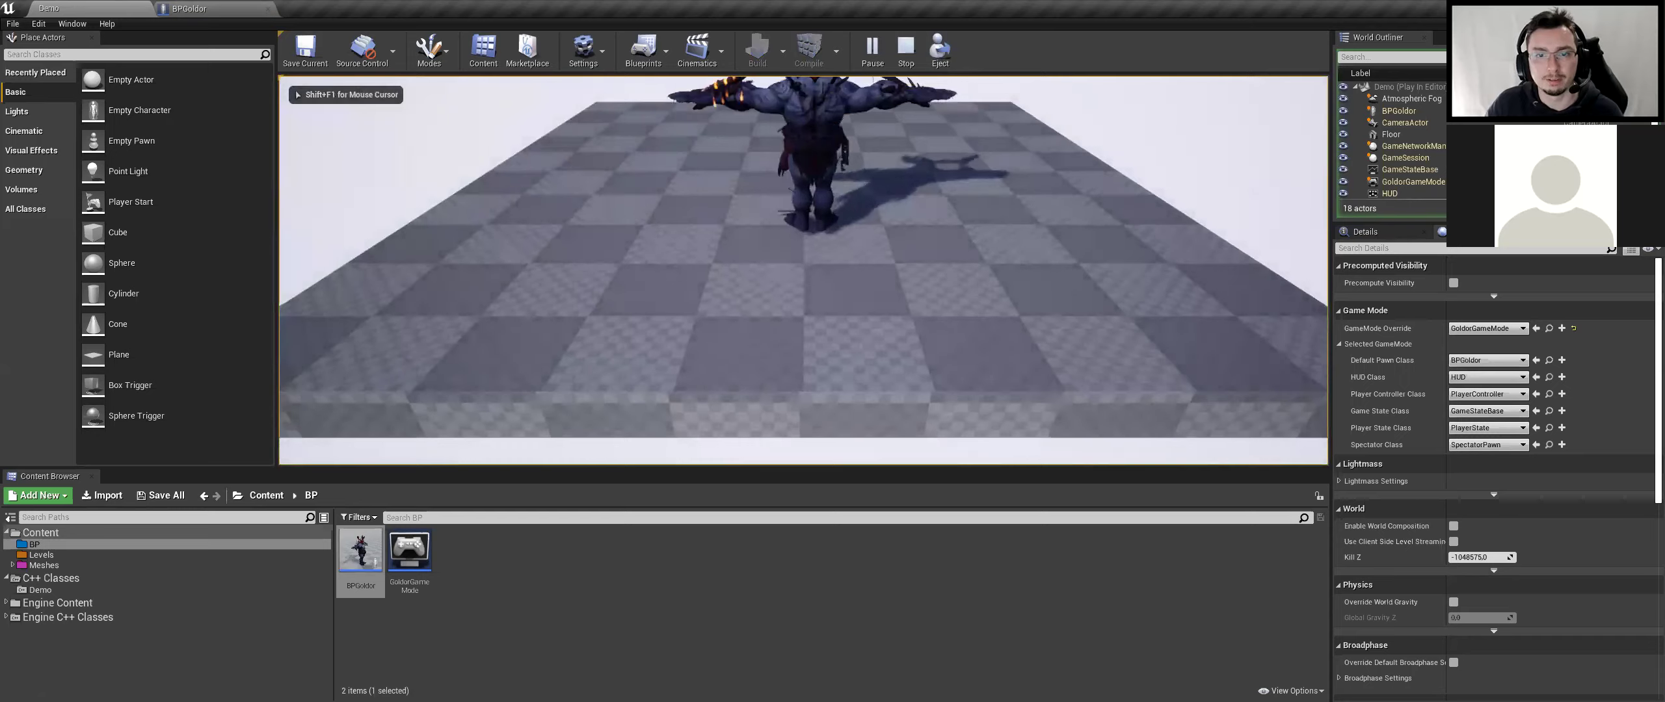
key("Escape")
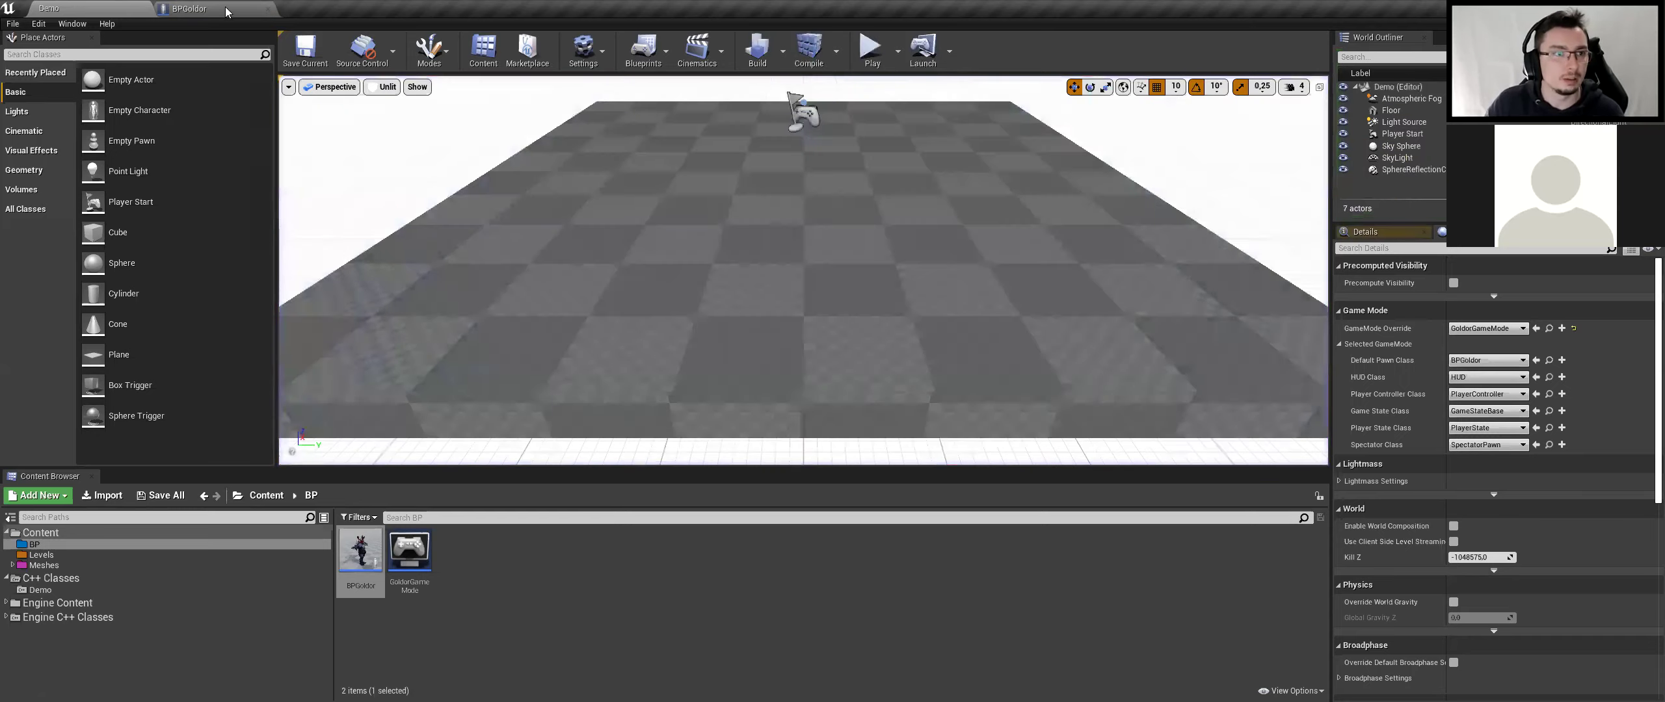
Check the camera position in BPGoldor, then scroll Goldor.cpp up in Rider
left_click(215, 8)
left_click(99, 144)
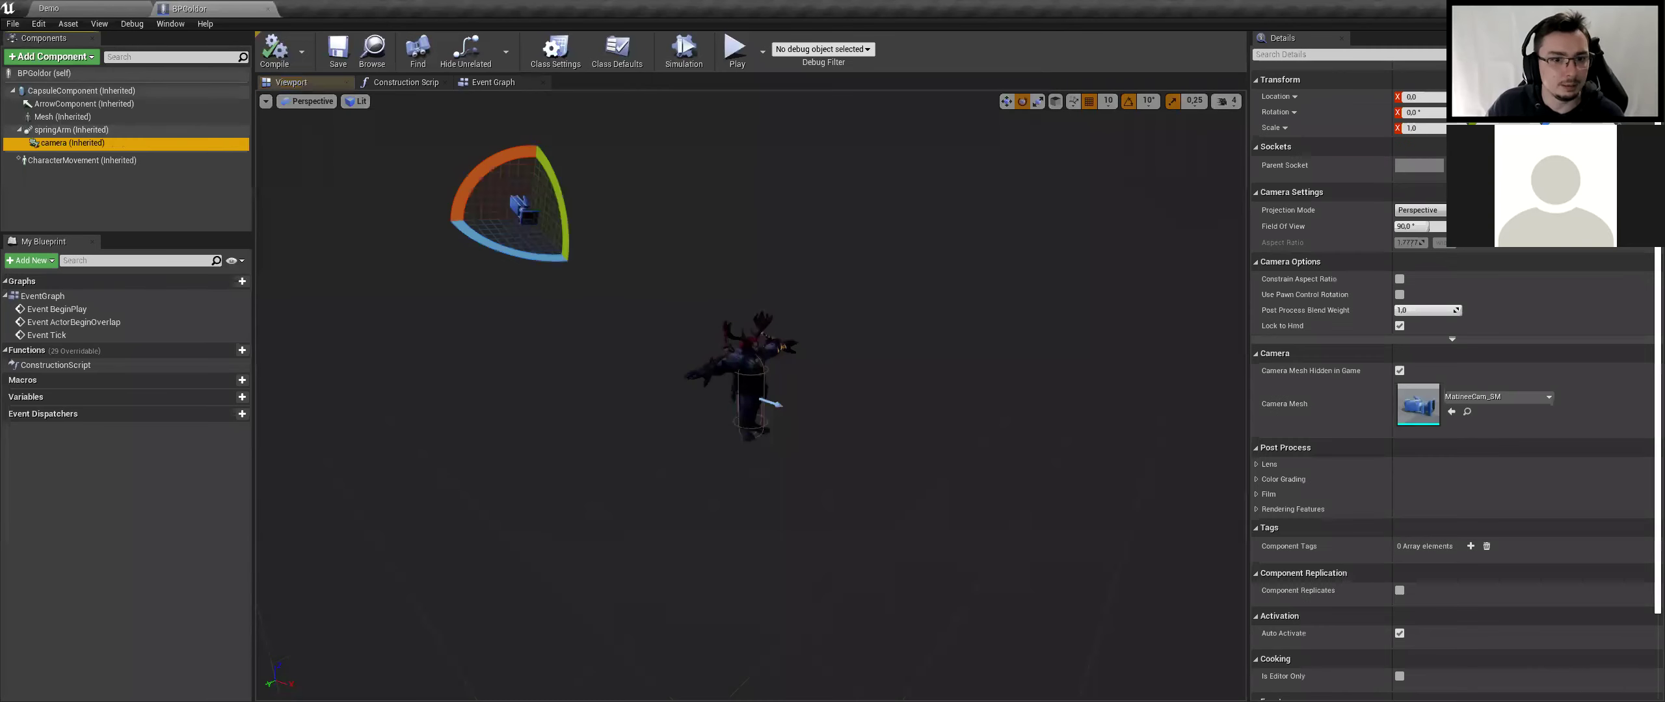
left_click_drag(546, 352, 664, 442)
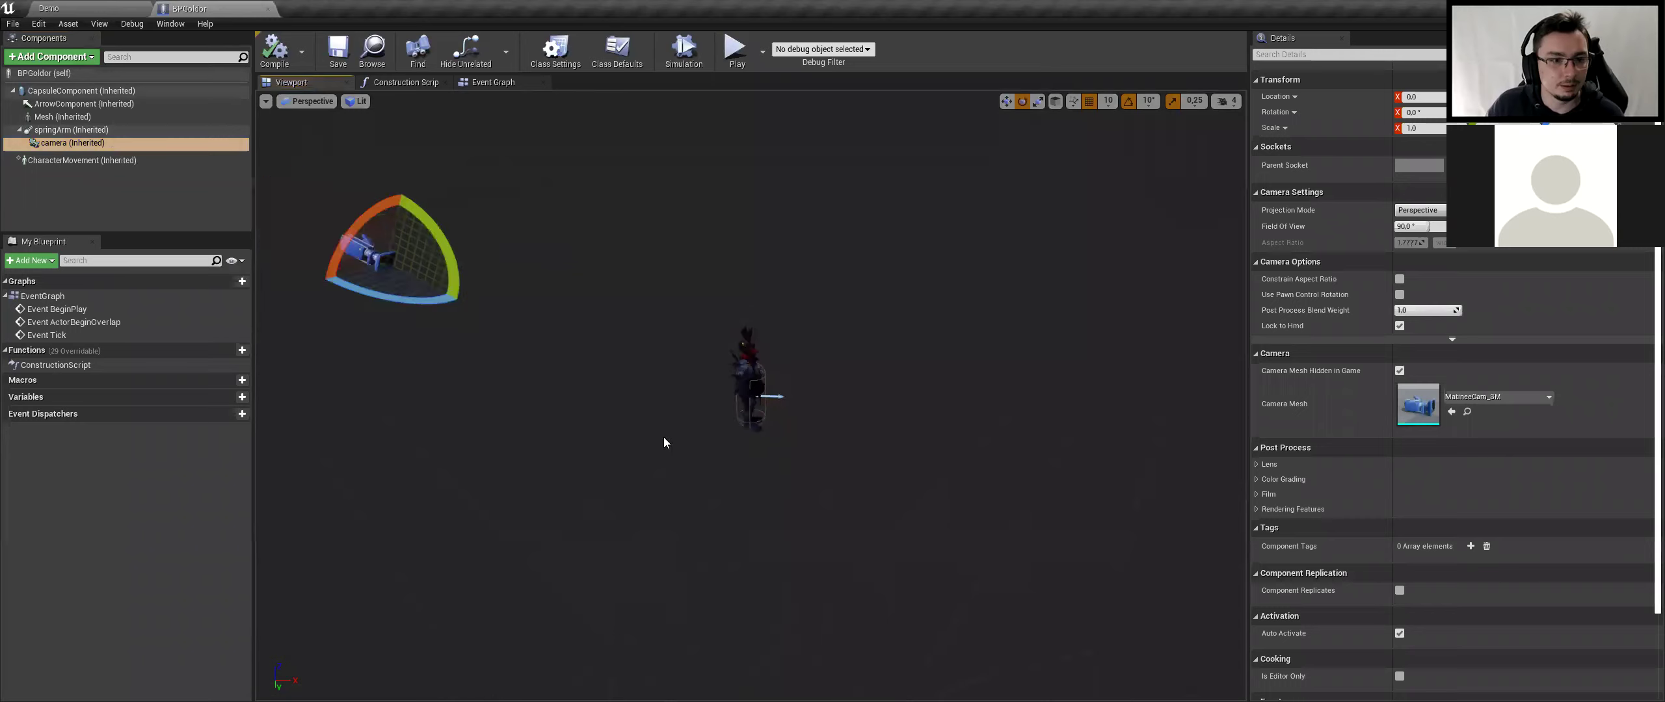
left_click(68, 131)
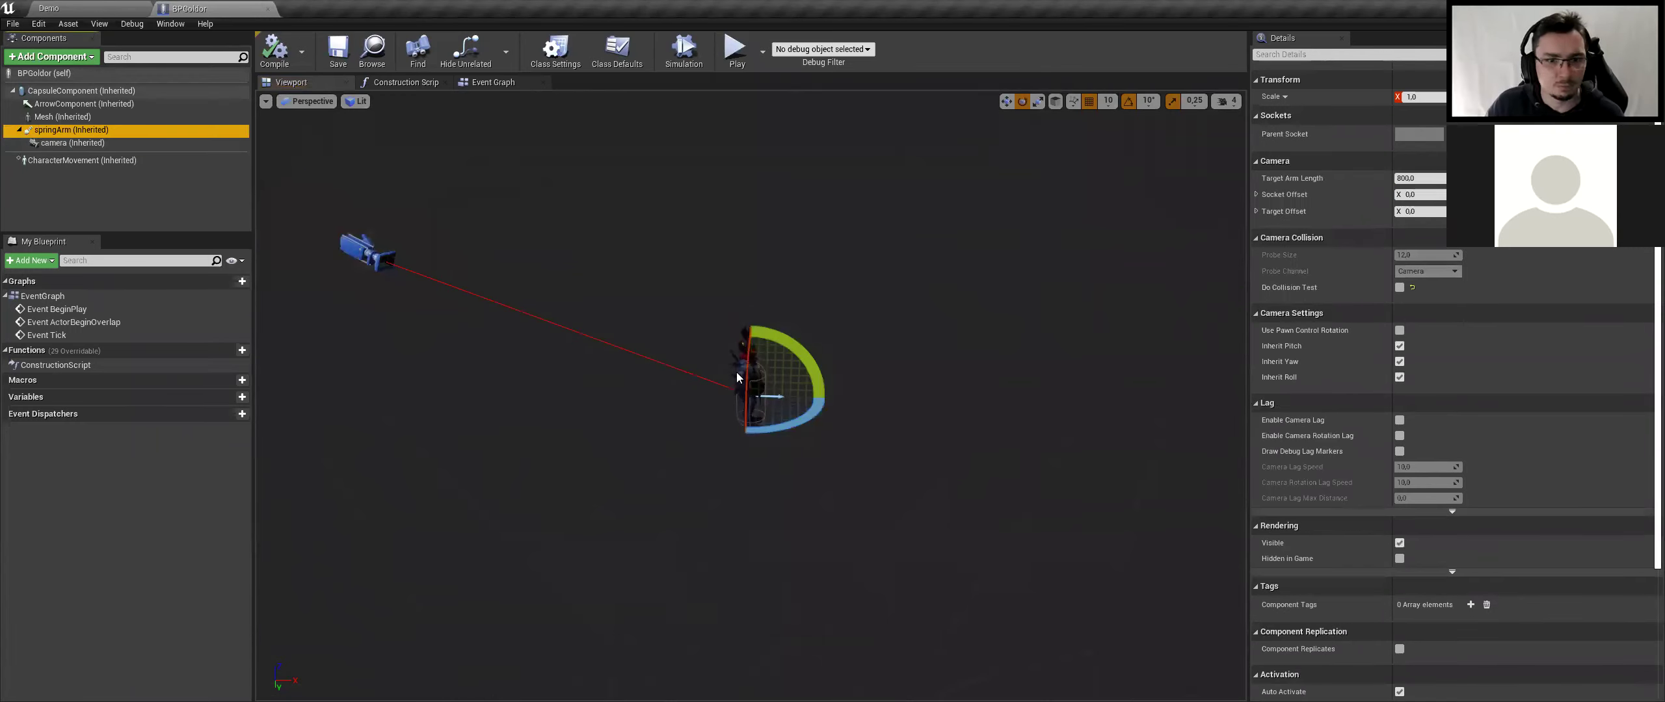
key("alt+Tab")
scroll(687, 286, "up", 3)
Expand the AGoldor constructor in Goldor.cpp to edit the component setup
scroll(688, 286, "up", 2)
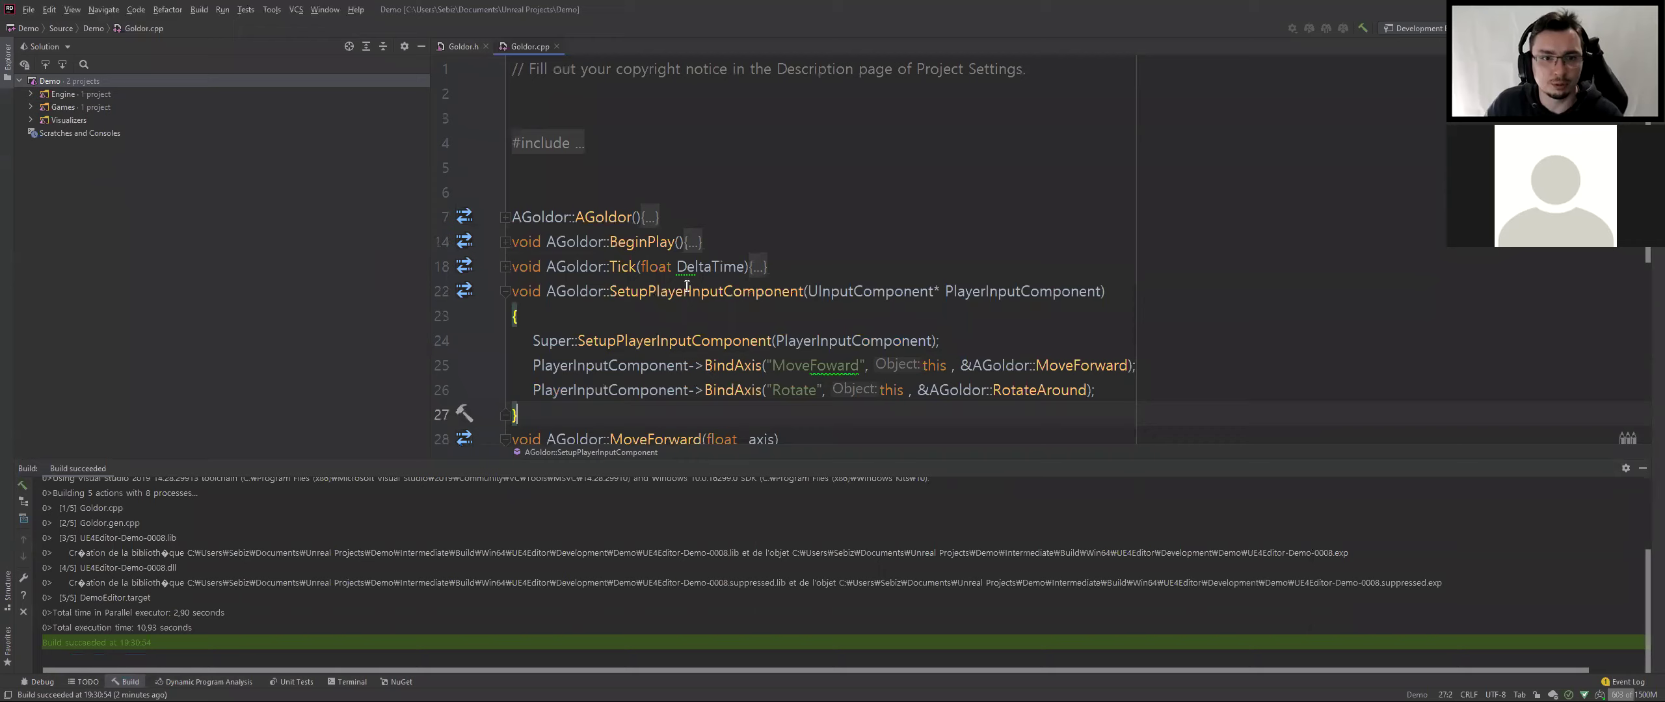
left_click(505, 242)
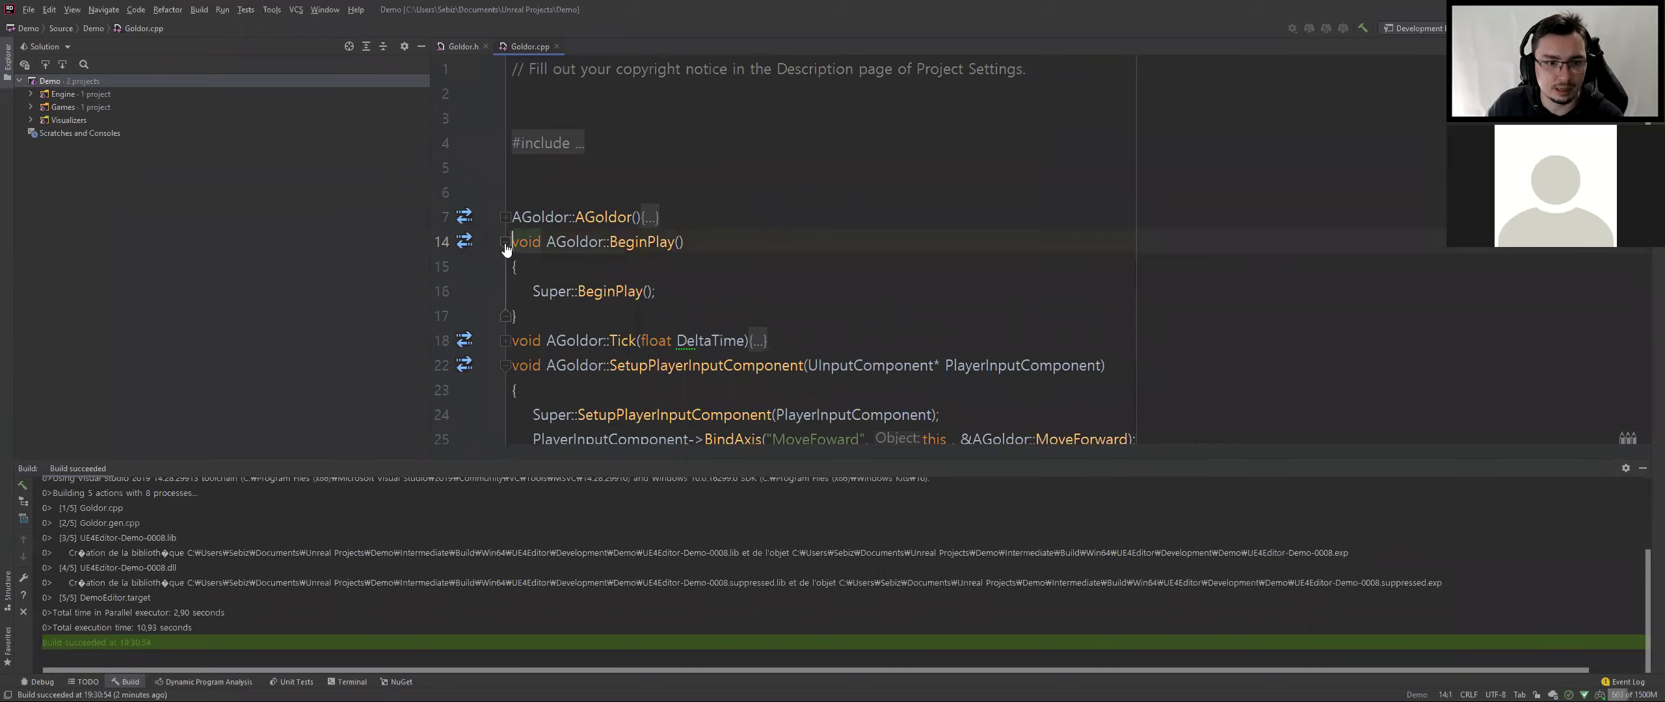
left_click(506, 242)
left_click(504, 217)
left_click(719, 317)
left_click(1132, 299)
key("Return")
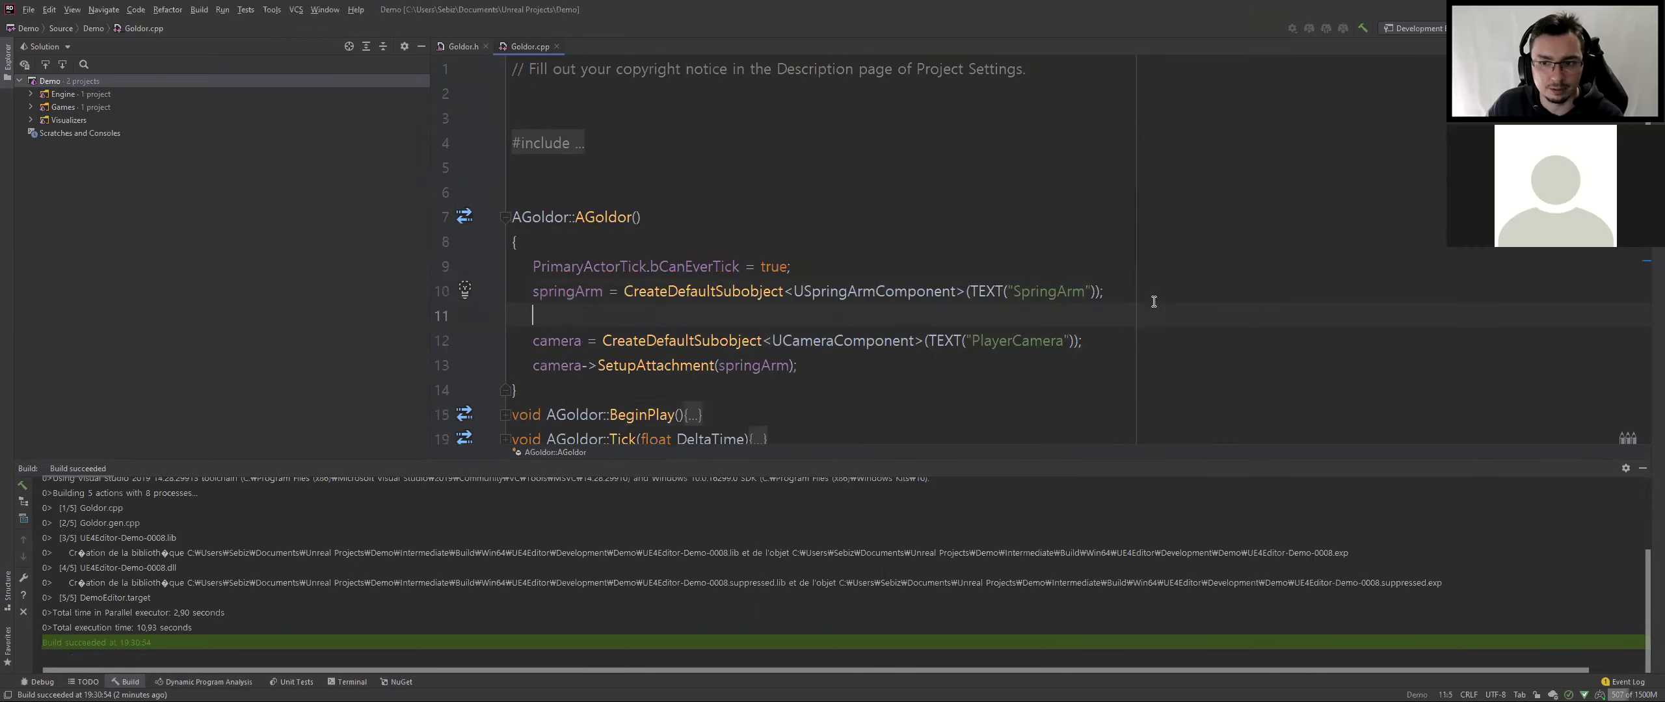
type("s")
key("BackSpace")
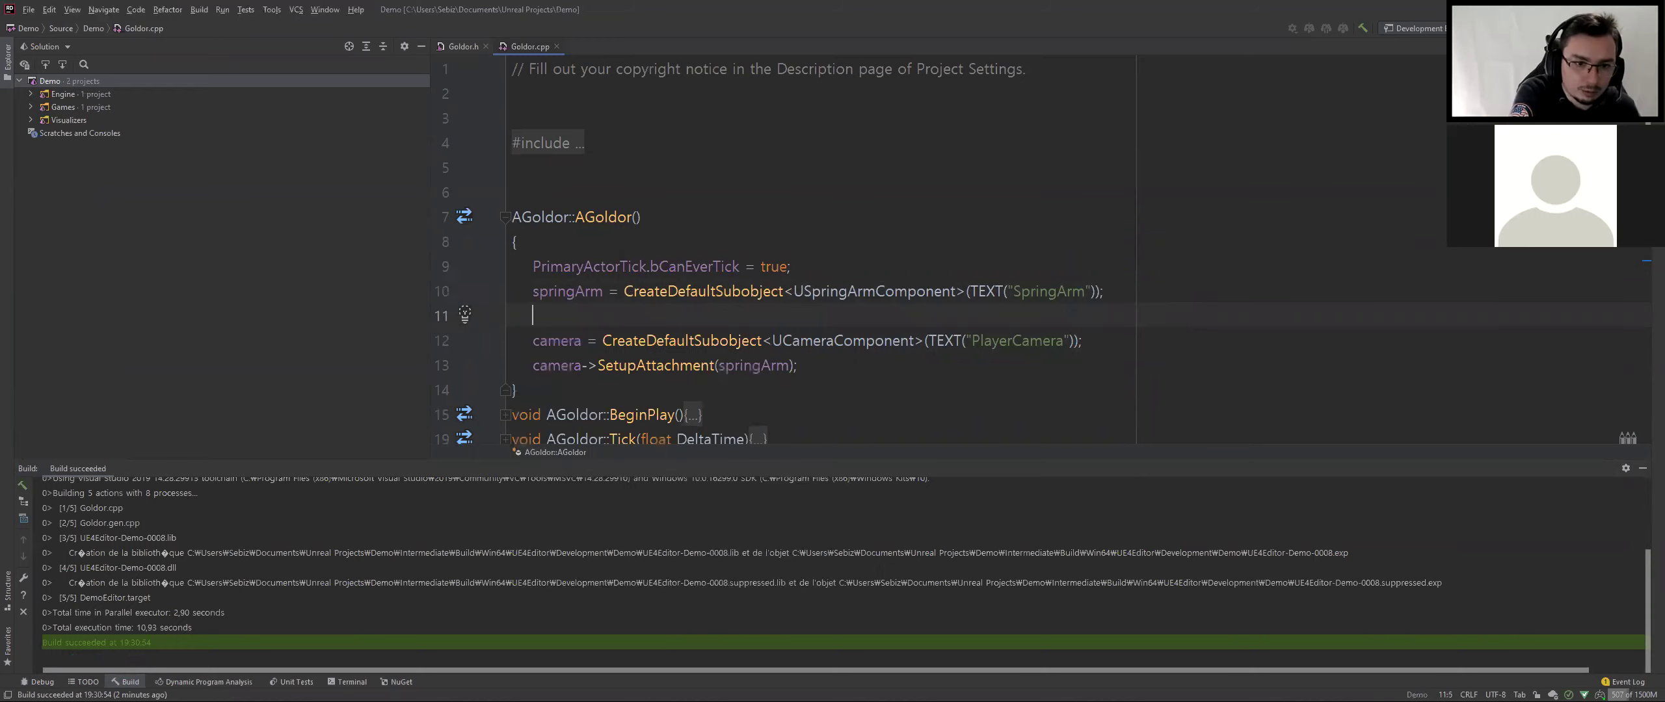
key("BackSpace")
Add springArm->SetupAttachment(RootComponent); after the camera line and rebuild the solution
key("Return")
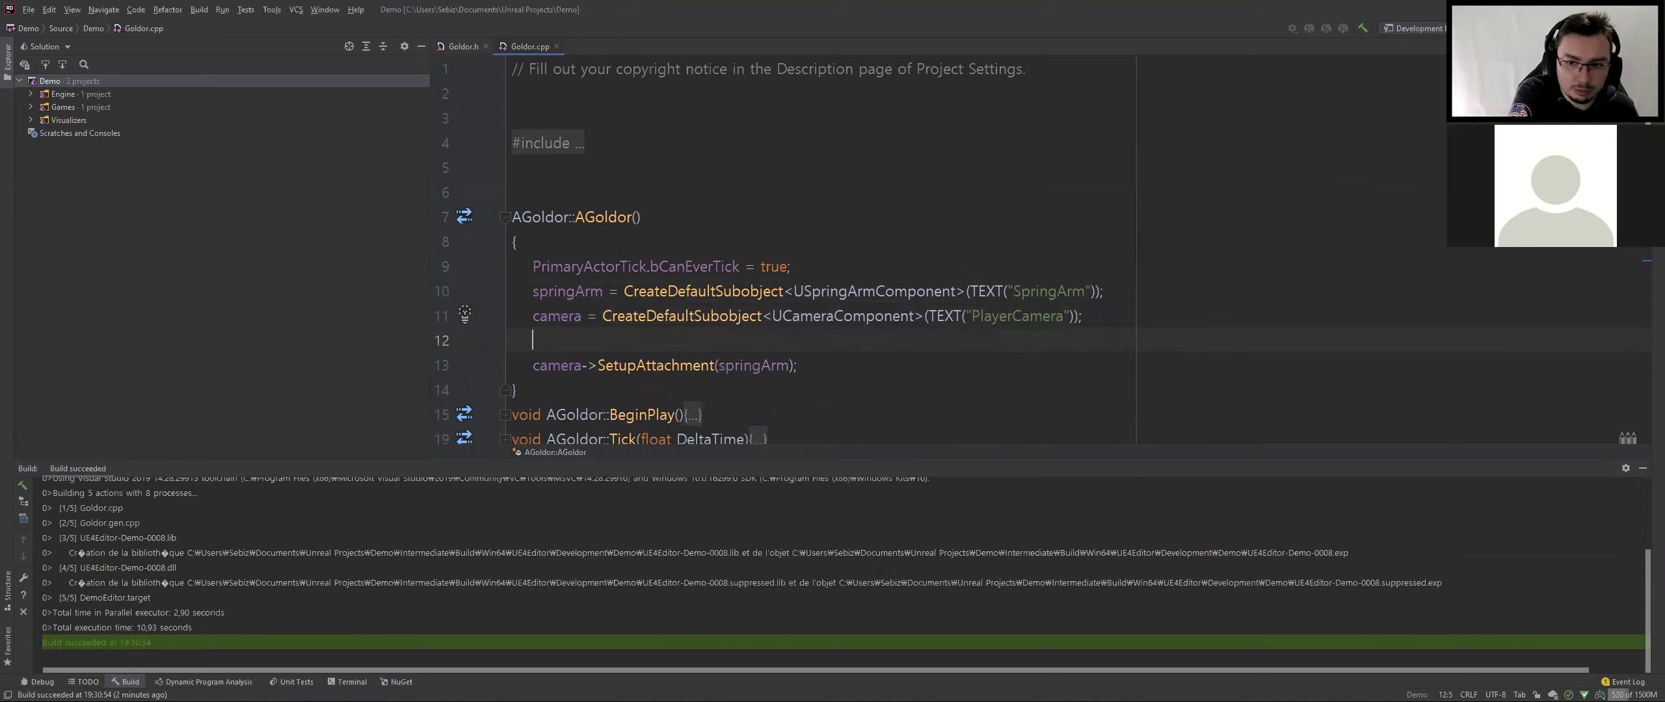
type("sprin")
key("Return")
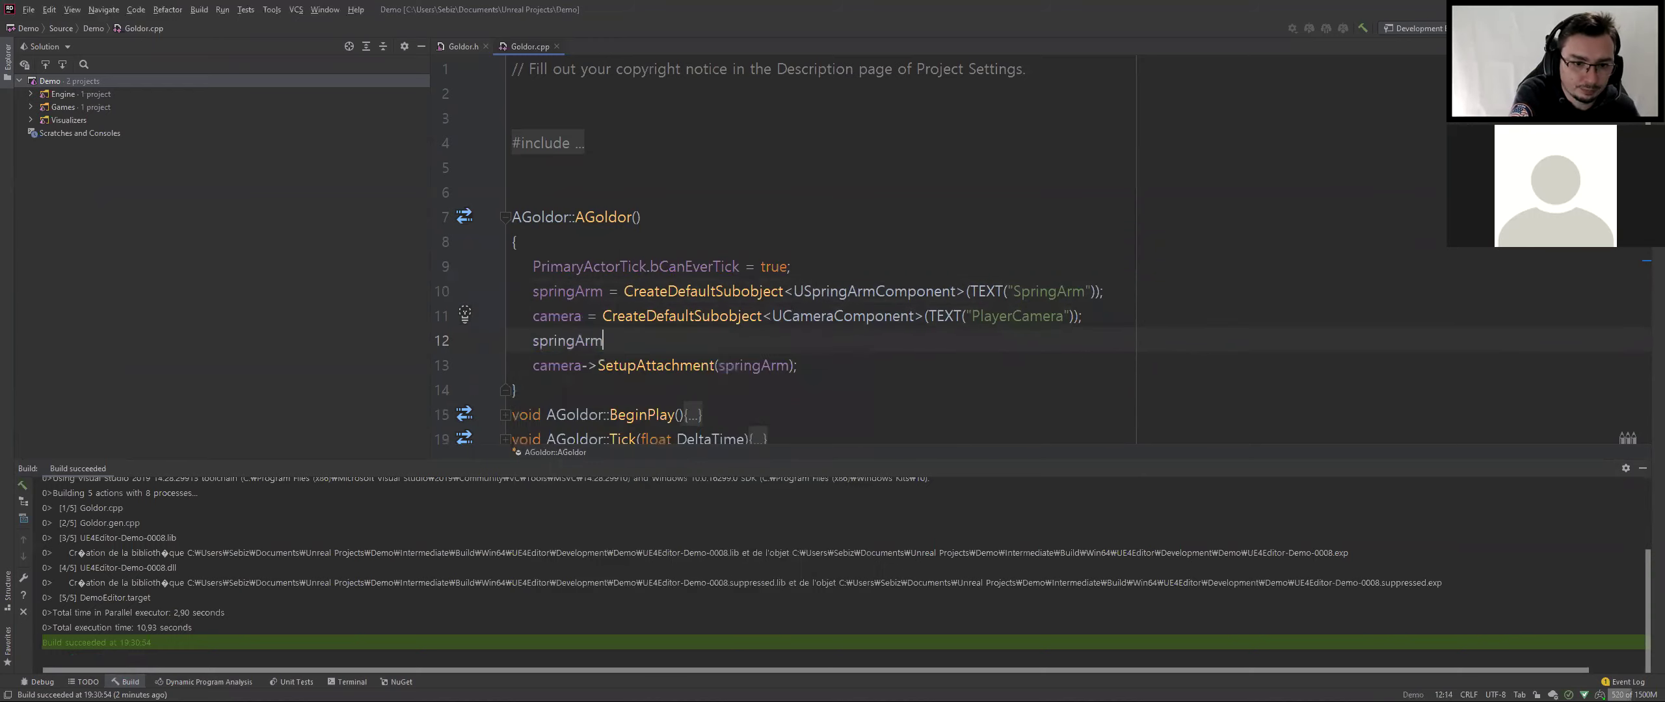
type("sert")
key("BackSpace")
key("BackSpace")
type("tu")
key("Return")
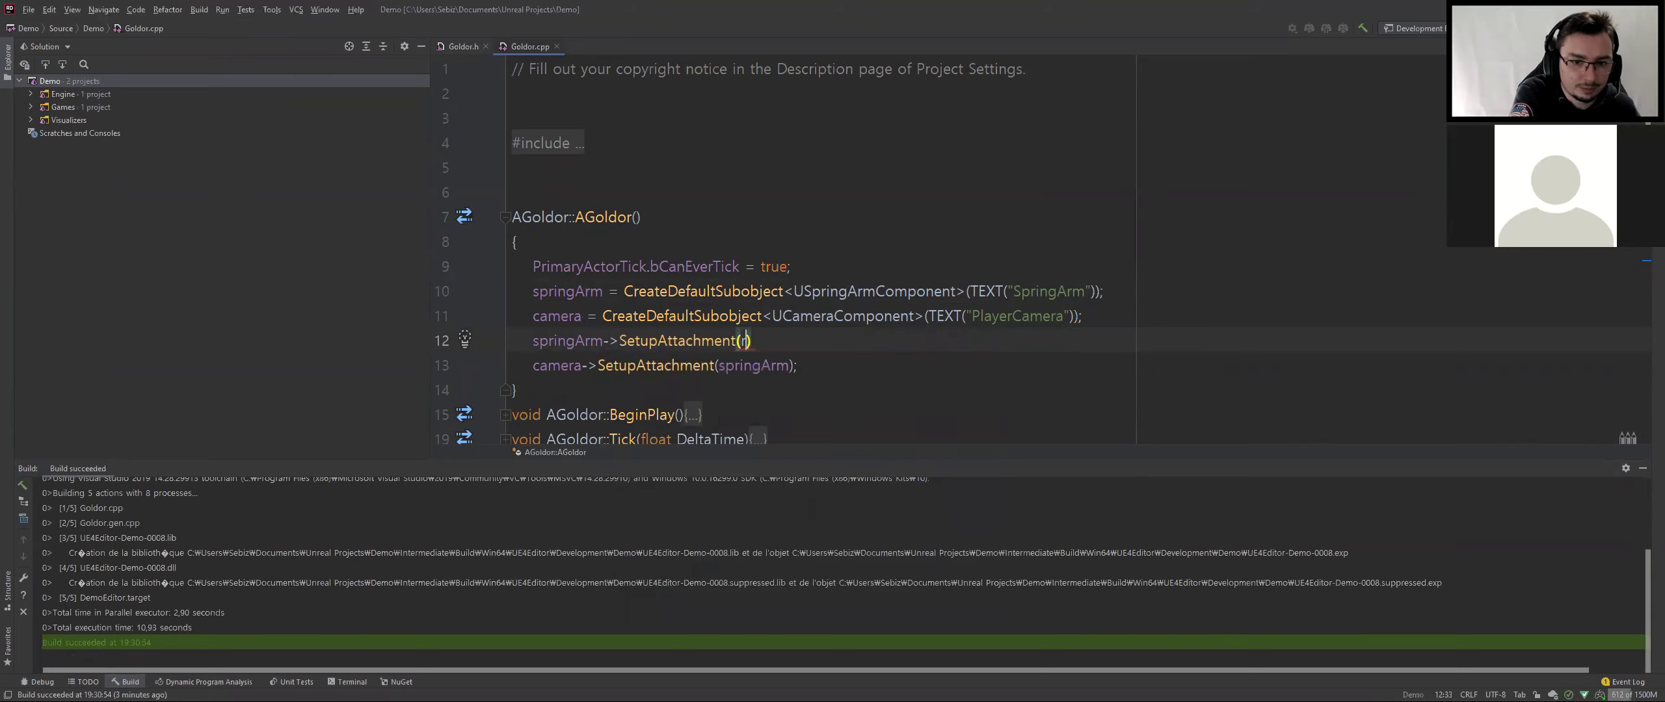
key("Return")
key("ctrl+shift+b")
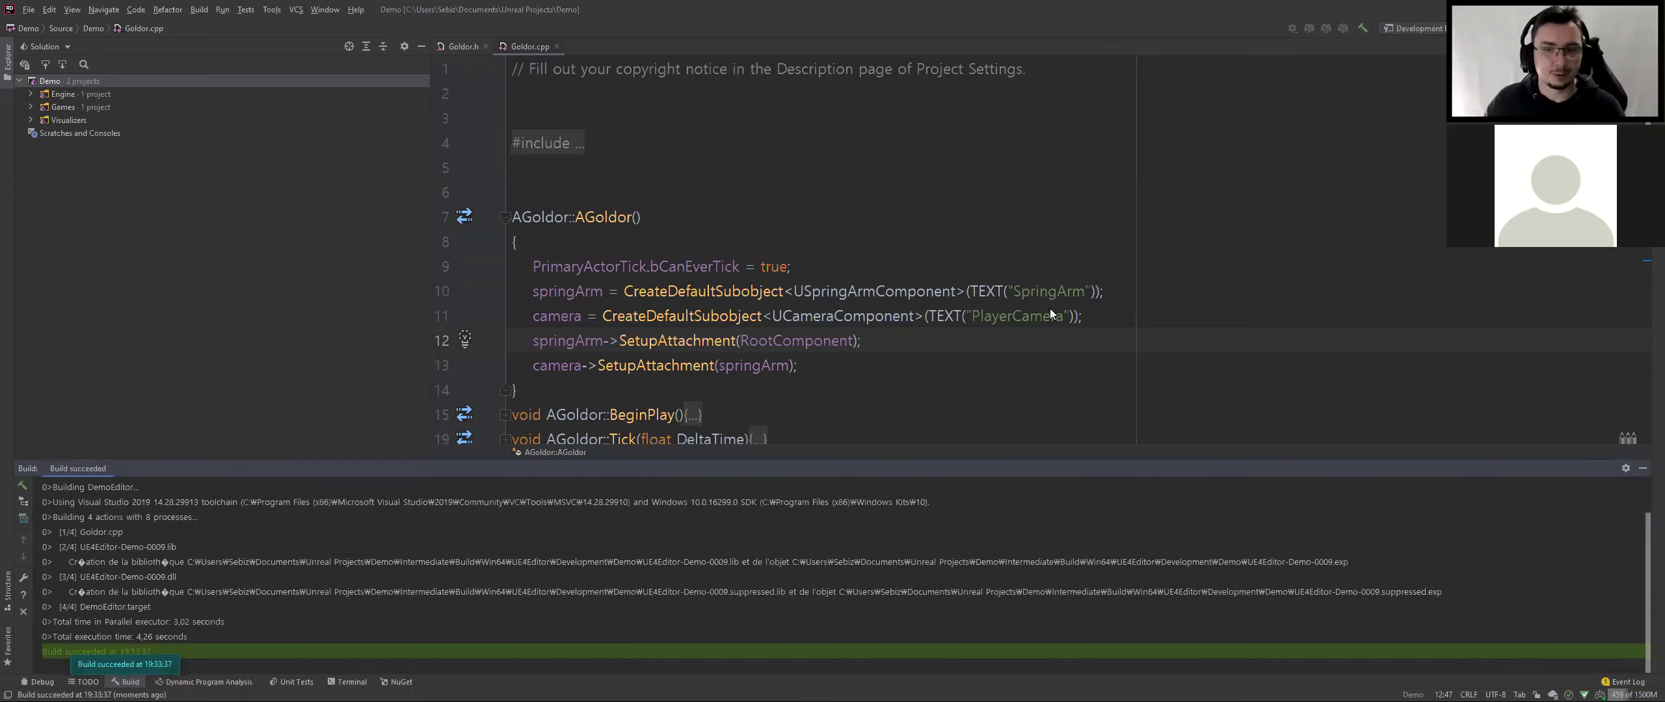
key("alt+Tab")
key("alt+Tab")
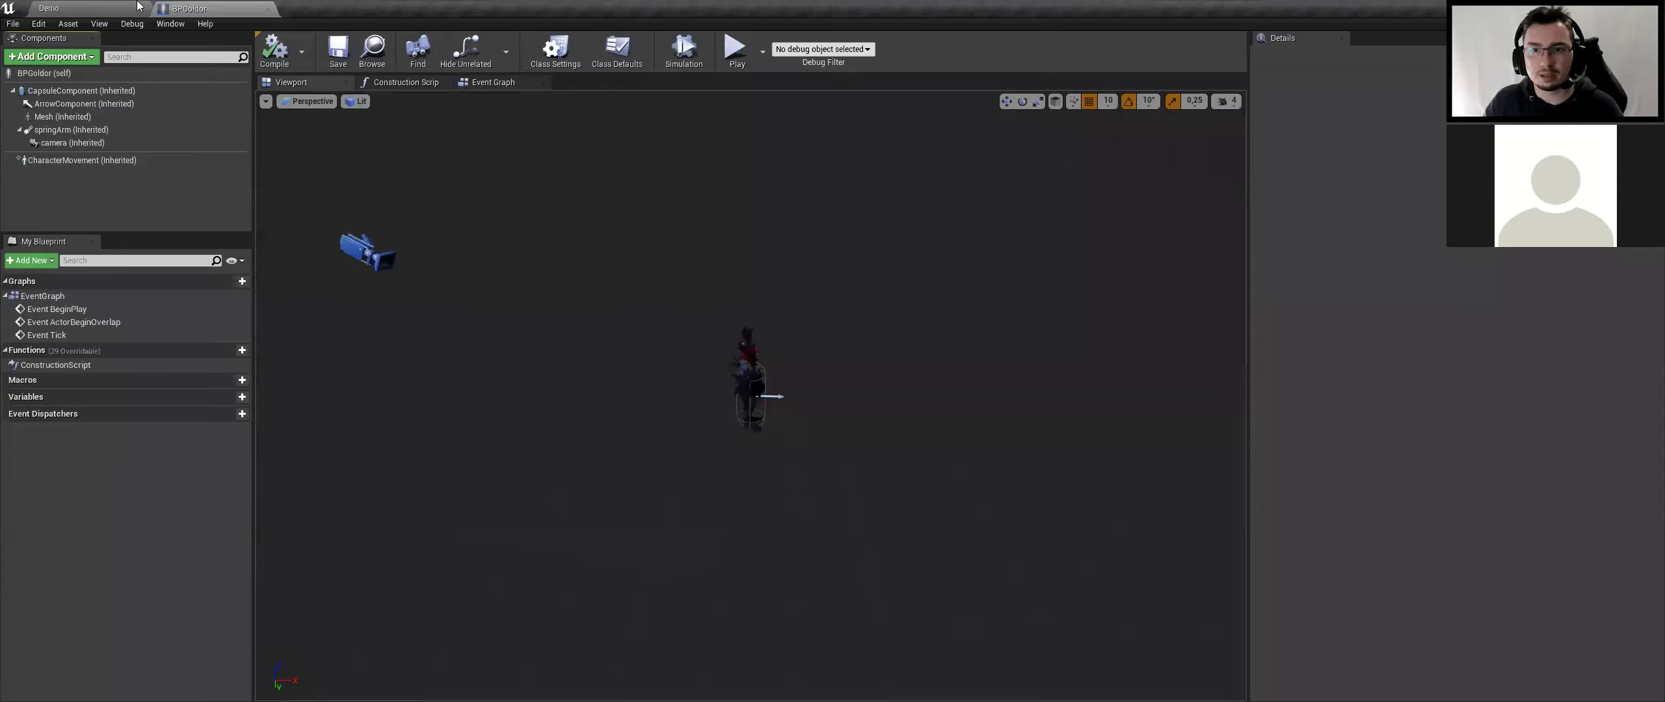
Play-test the level twice, stopping each run with Esc
left_click(870, 50)
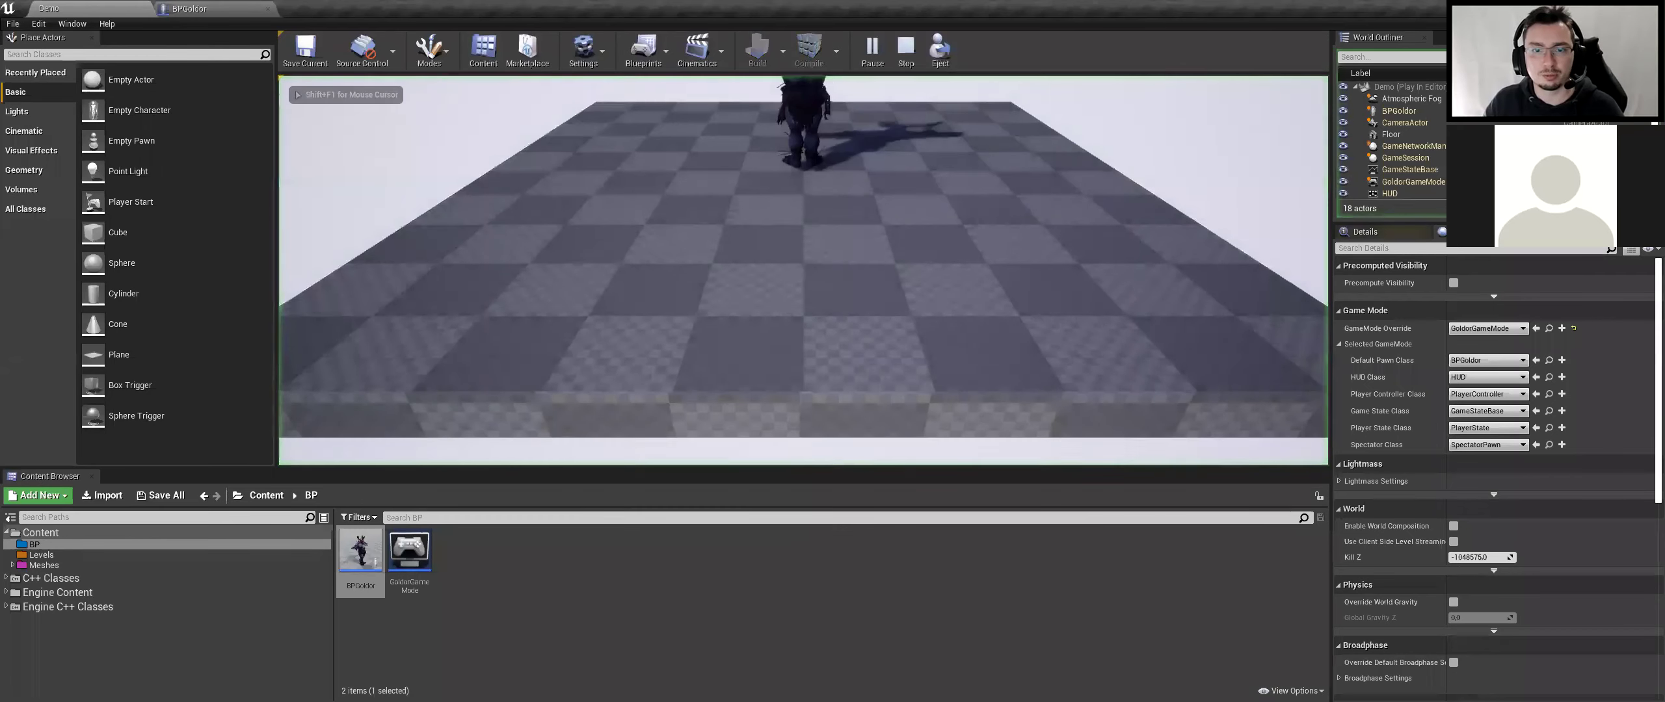
key("Escape")
left_click(189, 8)
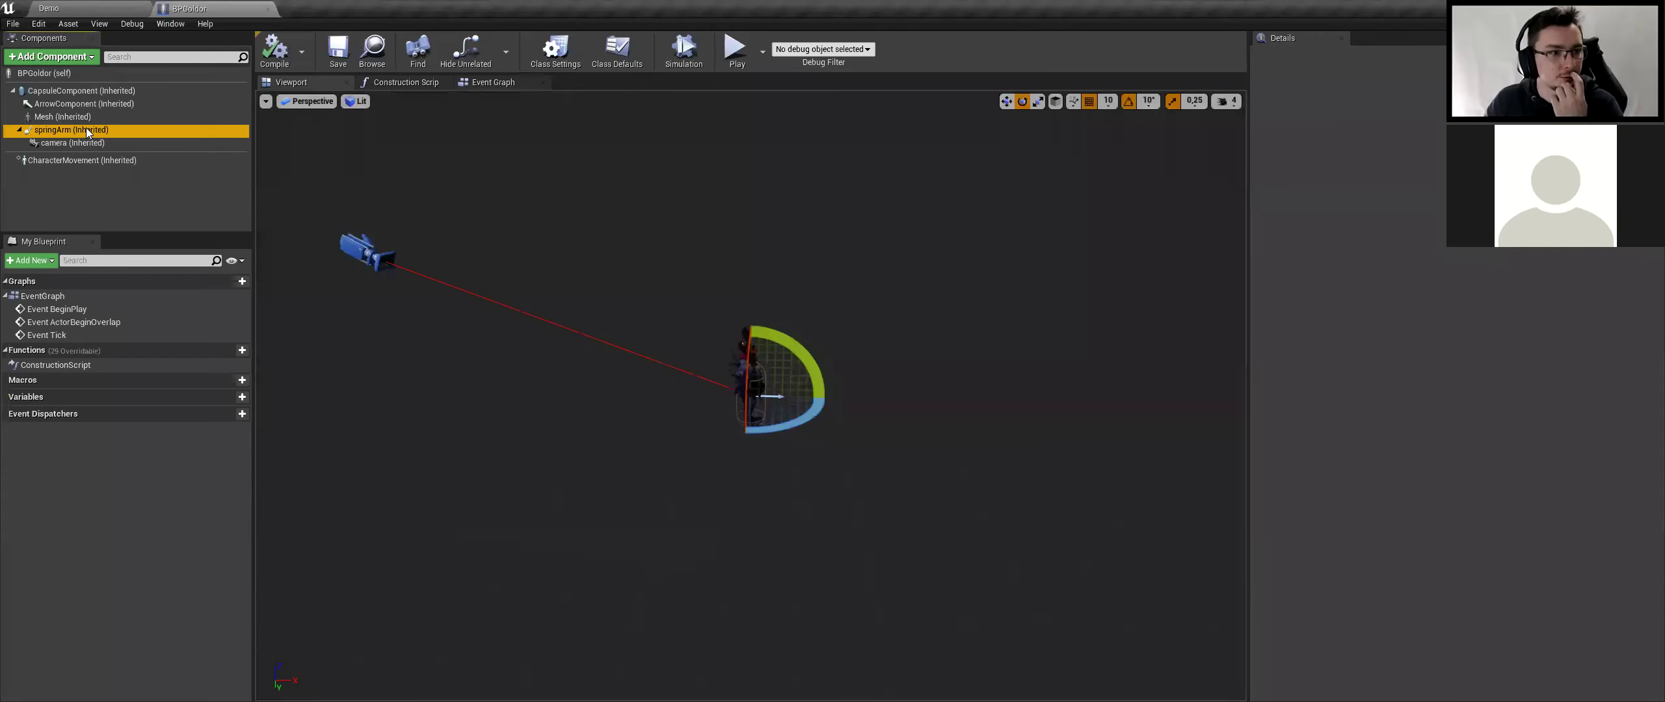
left_click(268, 8)
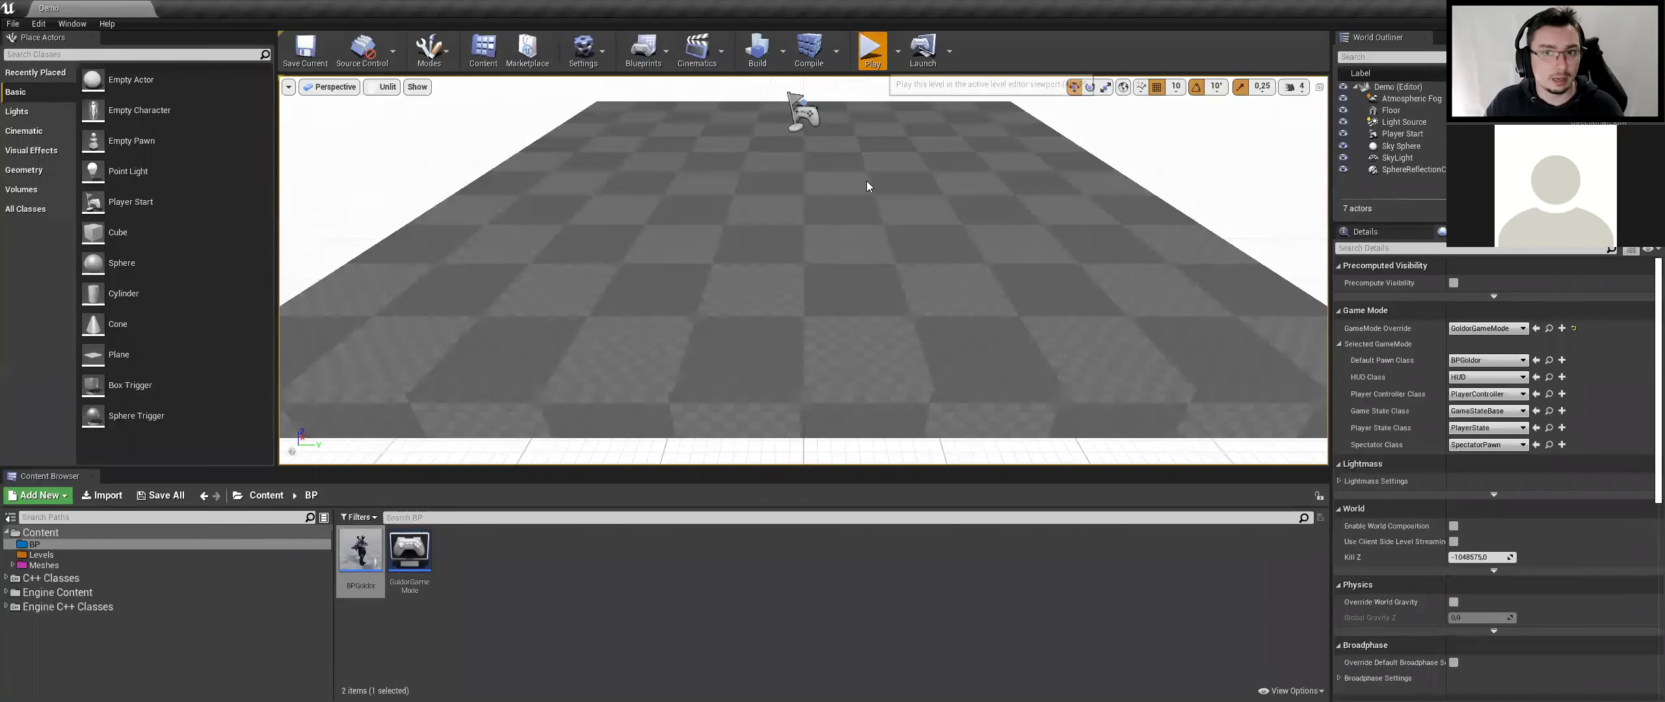
left_click(871, 49)
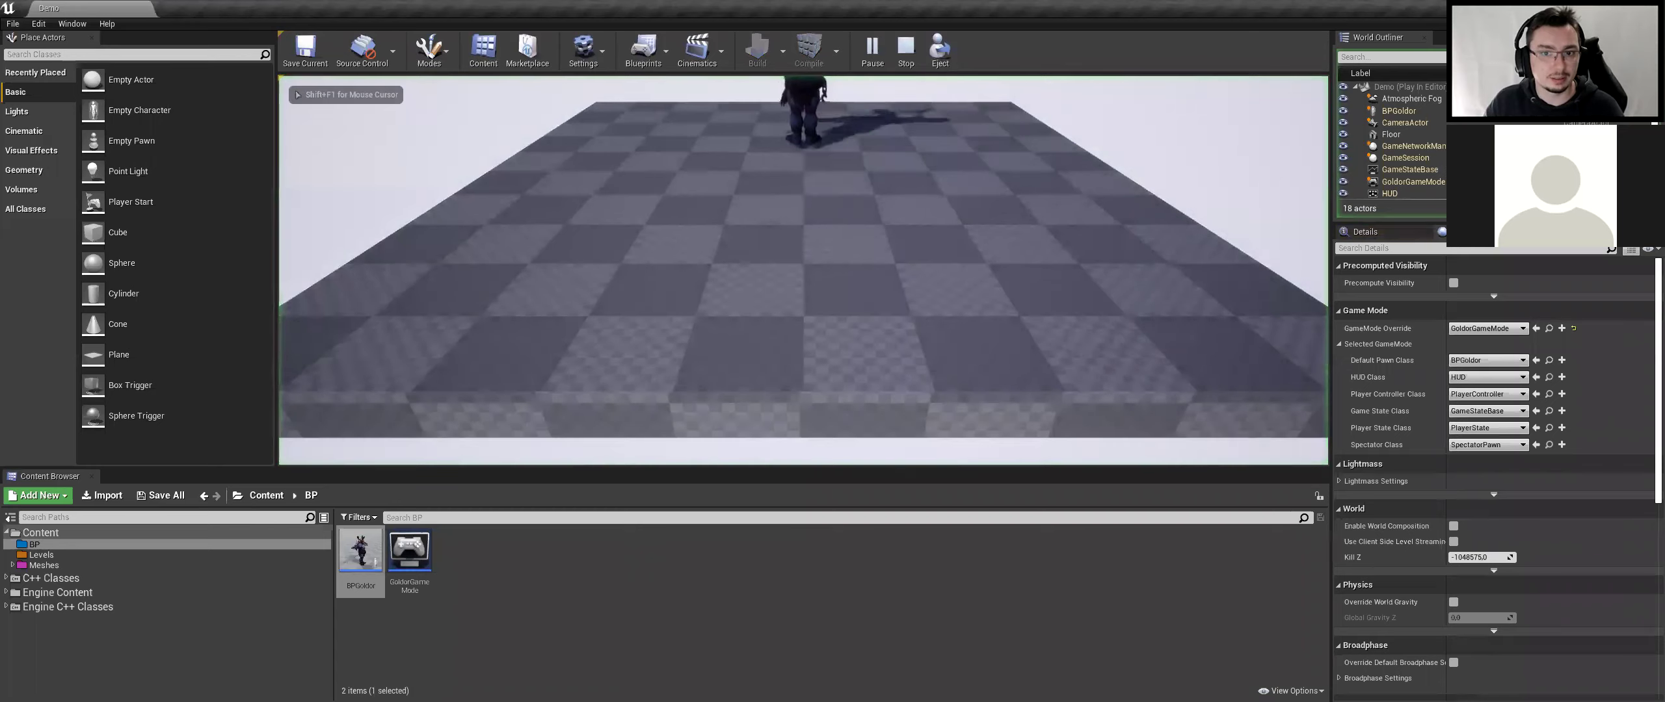
key("Escape")
Review the camera attachment line in Goldor.cpp and return to Unreal Editor
key("alt+Tab")
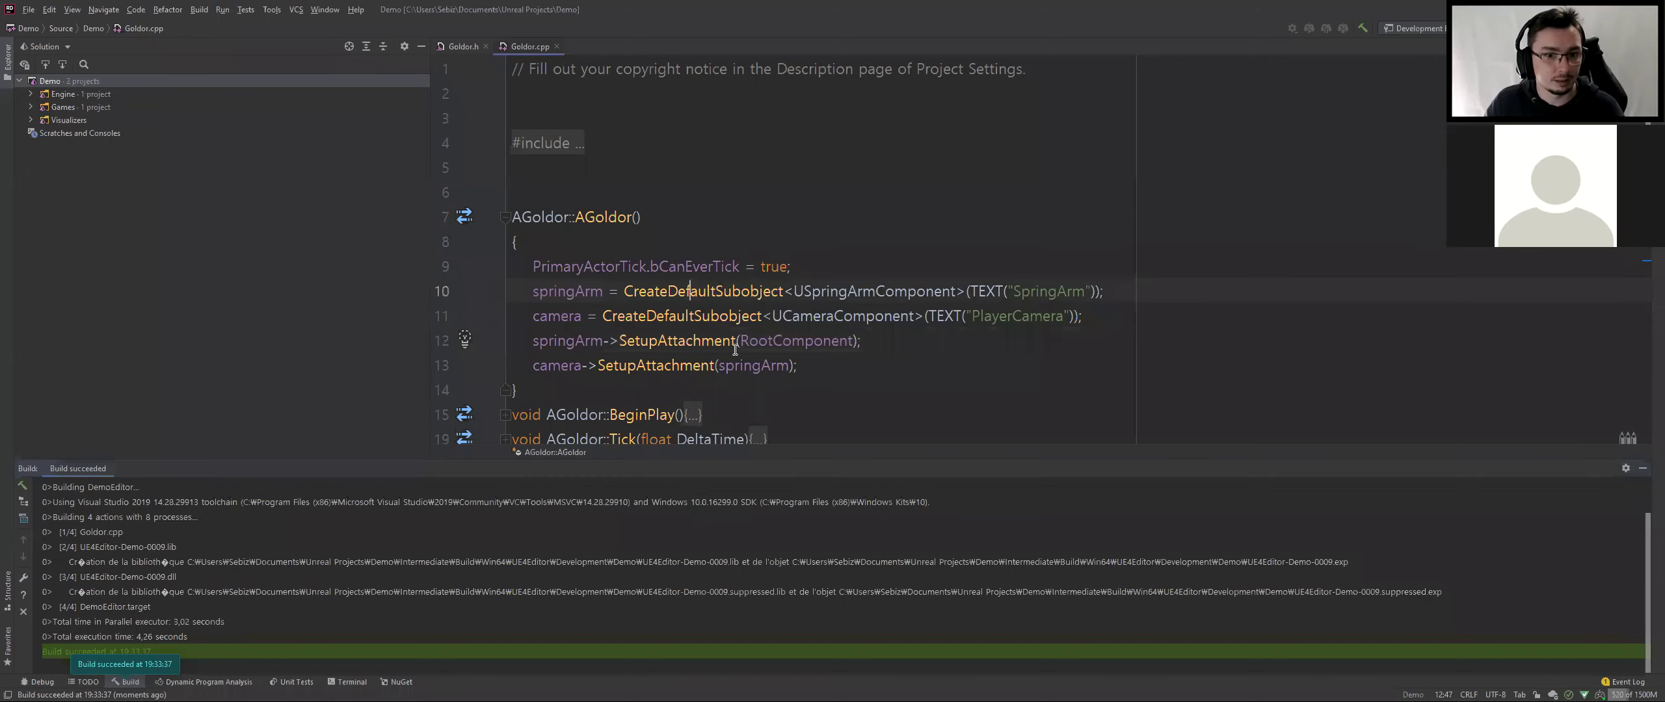
left_click(691, 368)
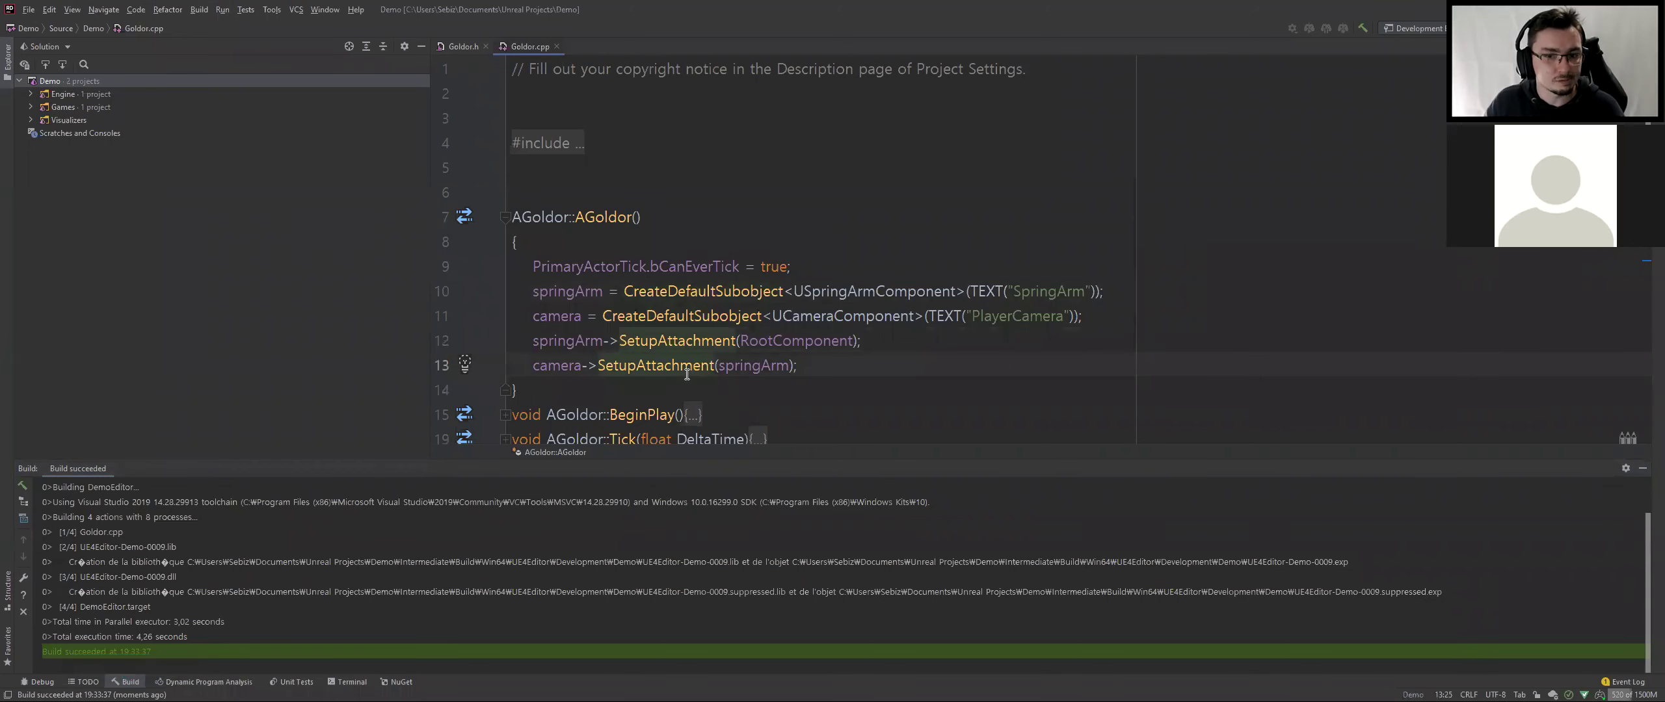
key("alt+Tab")
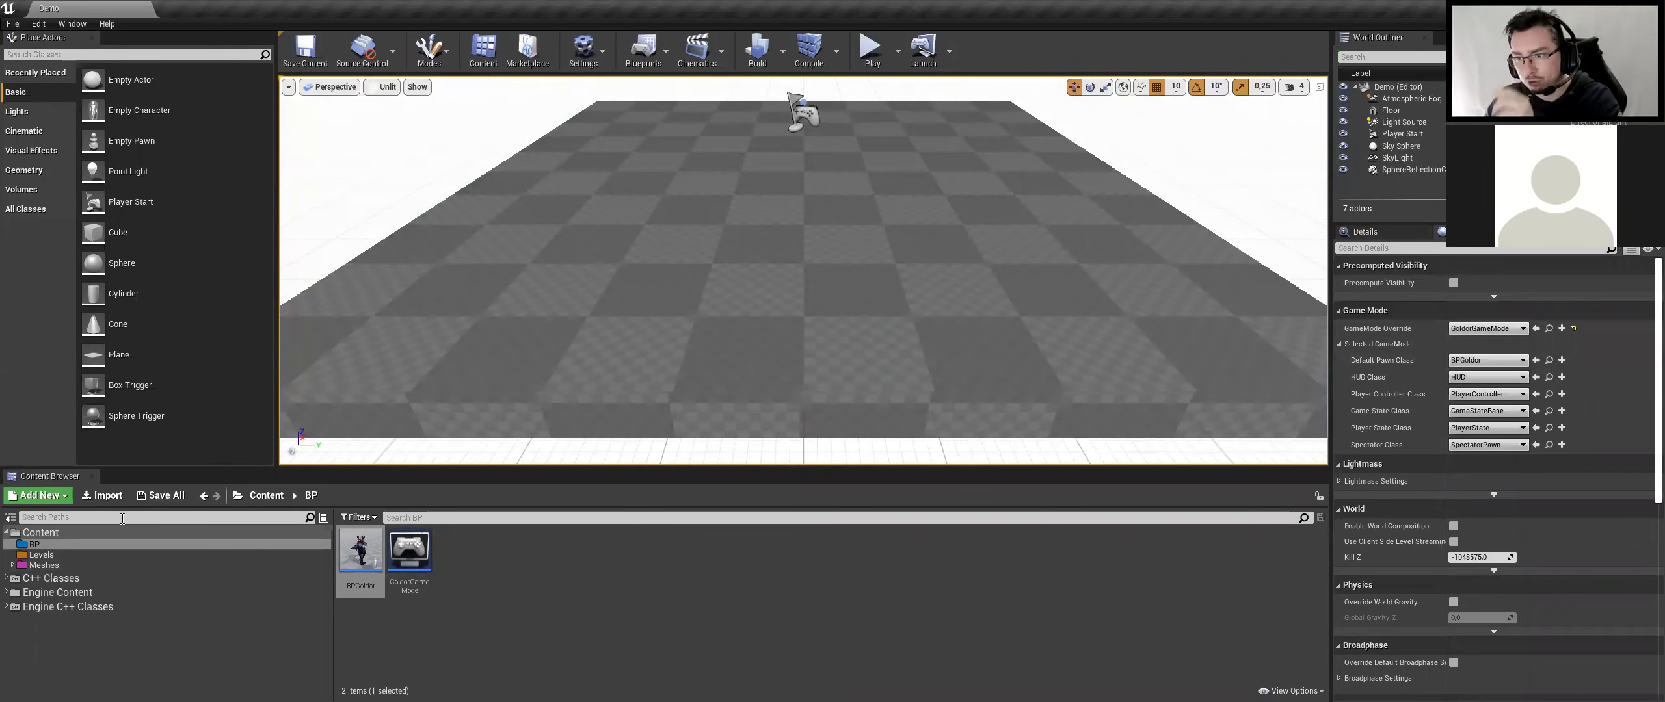
Delete the BPGoldor blueprint and browse to C++ Classes > Demo
left_click(351, 553)
key("Delete")
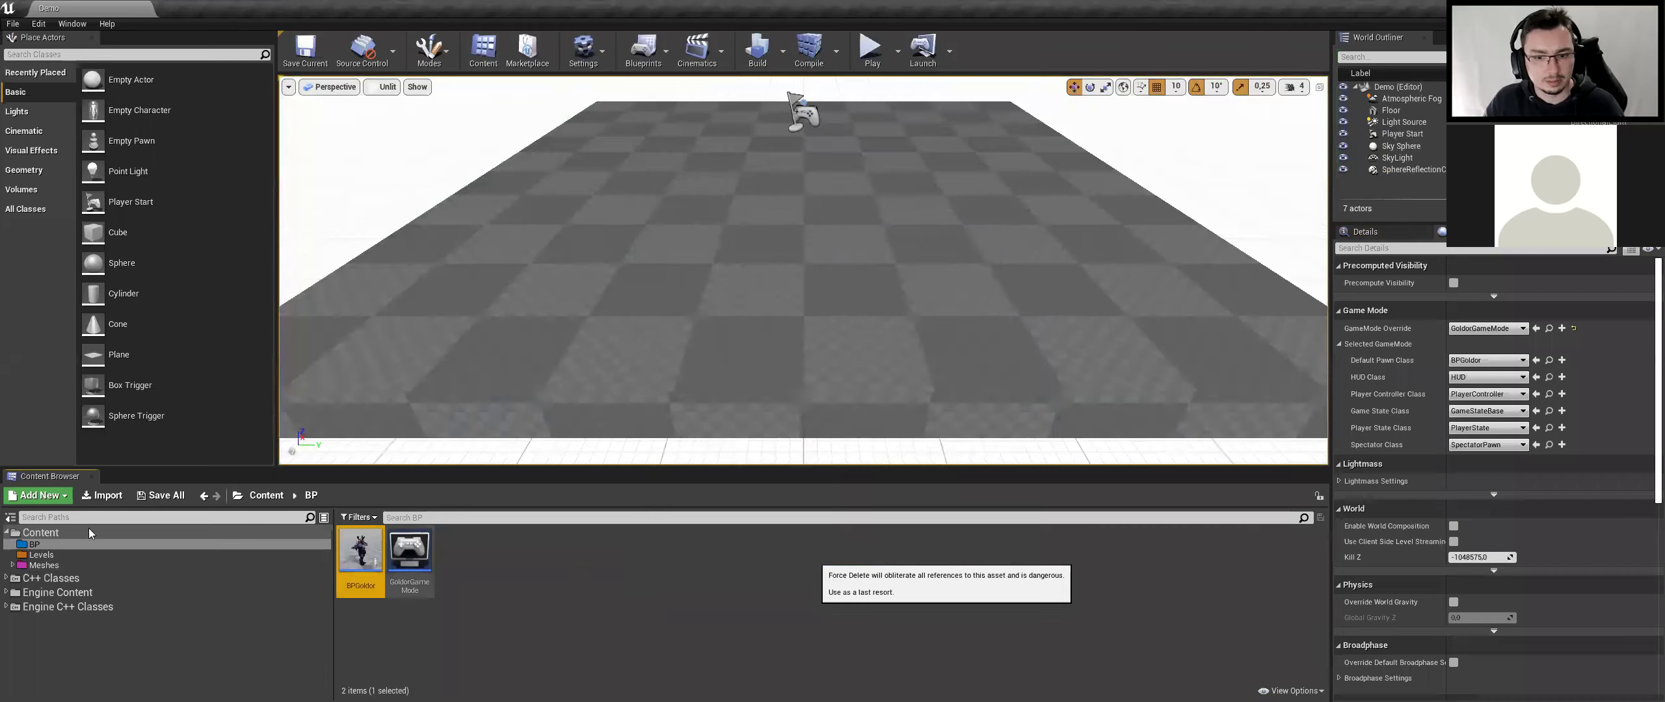
left_click(51, 578)
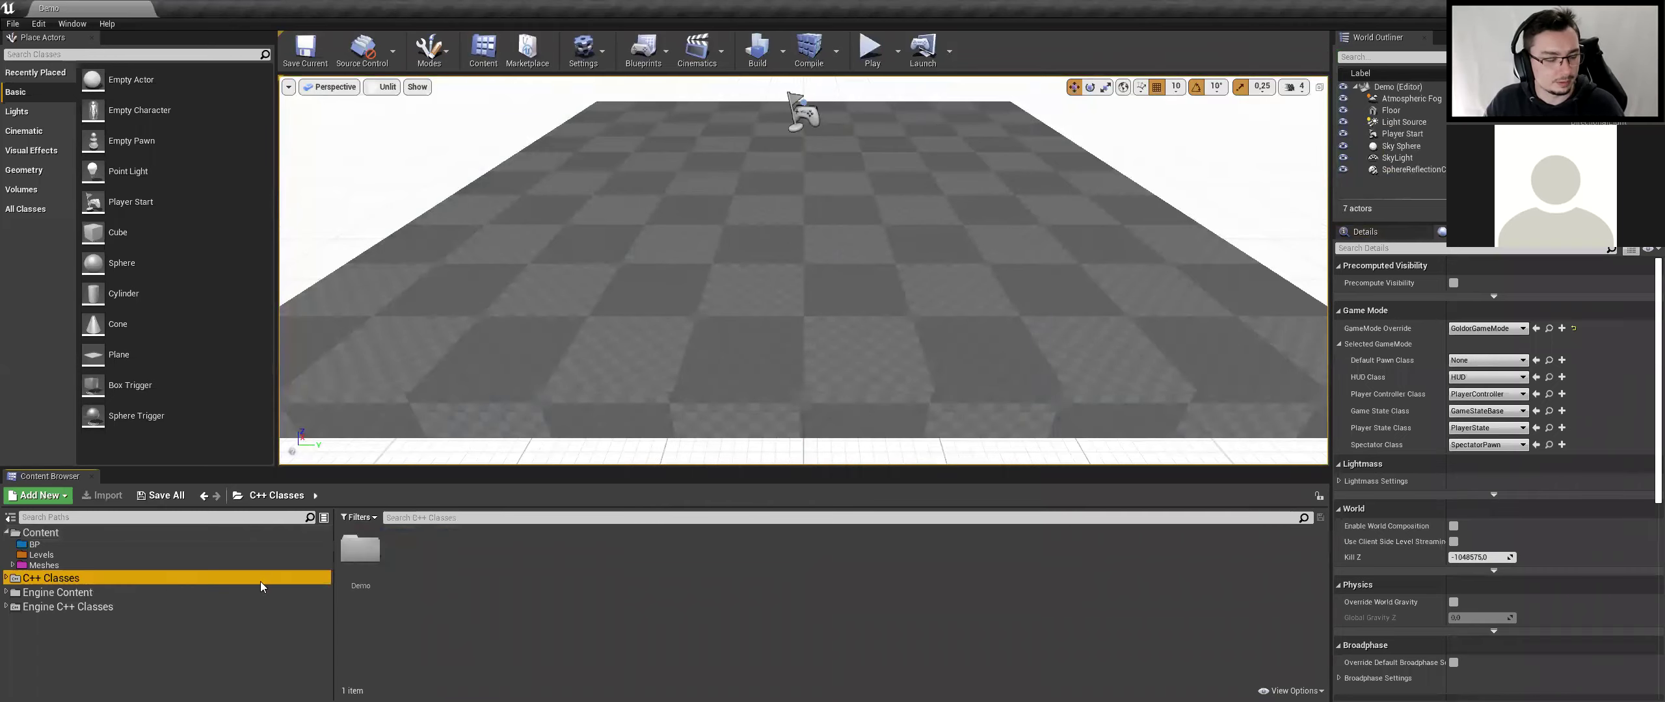
double_click(361, 553)
Set the Goldor C++ class as Default Pawn Class and test-play the level
left_click_drag(458, 553, 742, 335)
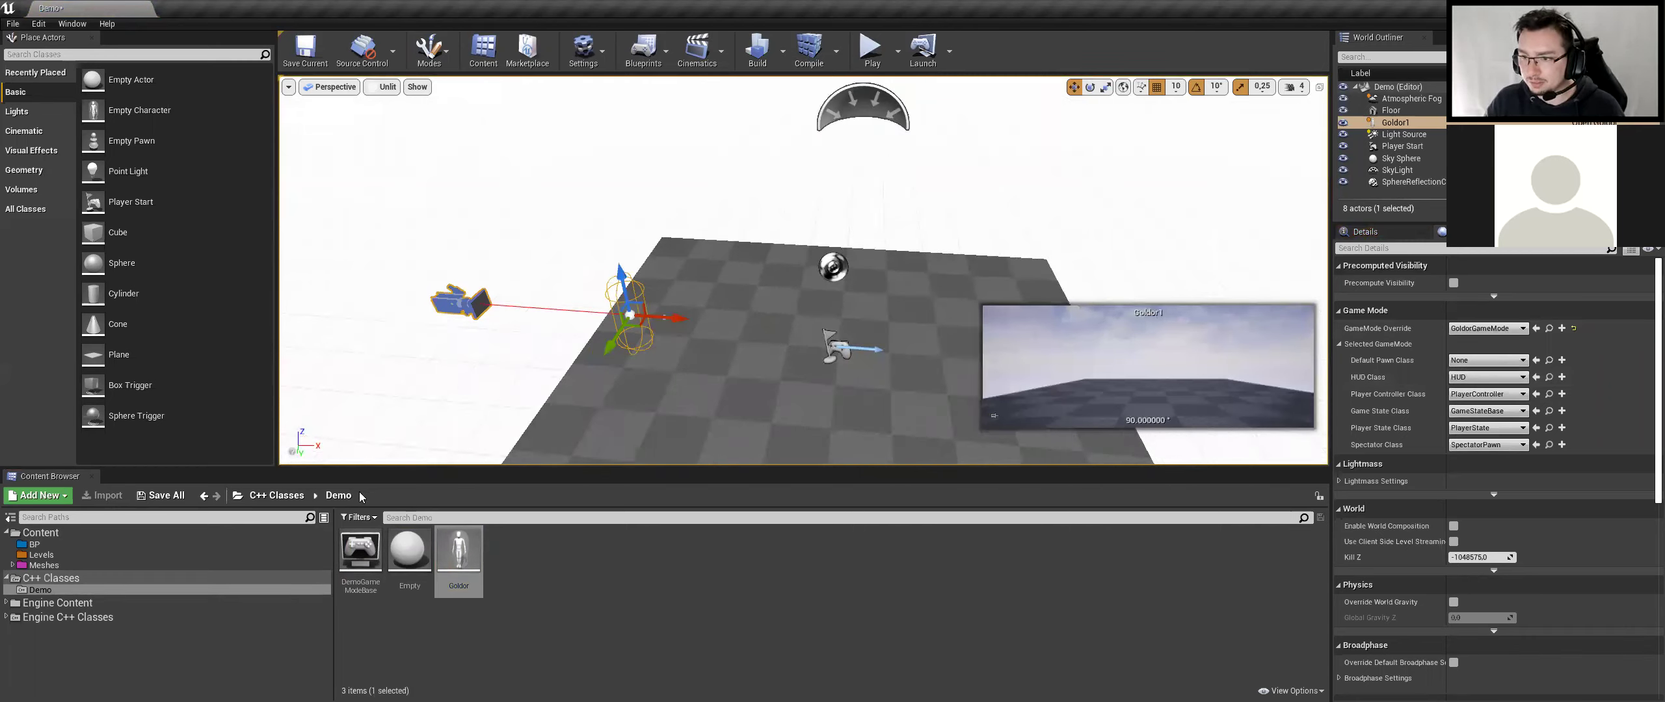
mouse_move(458, 553)
left_mouse_down()
mouse_move(1476, 376)
mouse_move(1486, 360)
left_mouse_up()
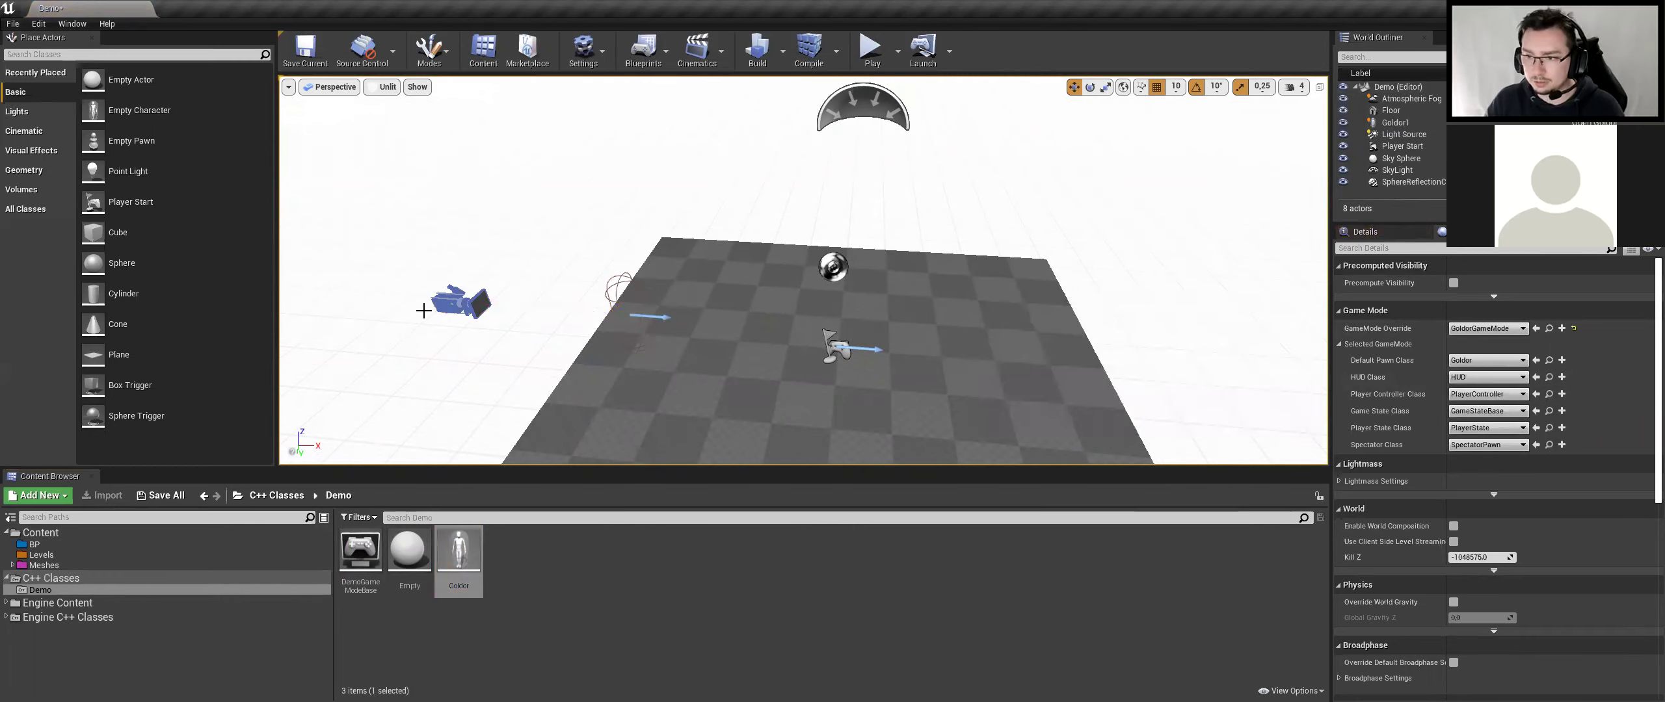
left_click(621, 287)
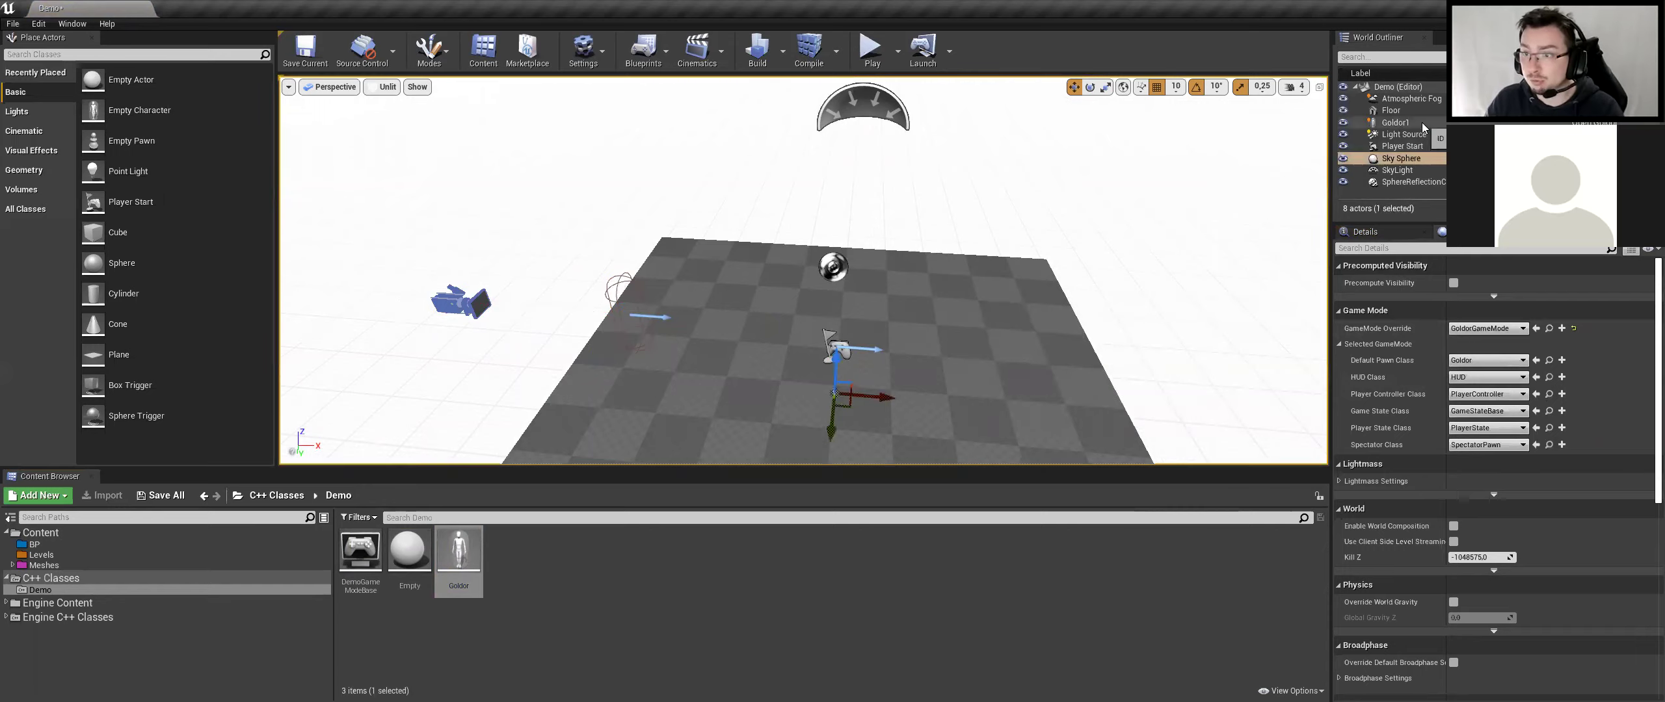
left_click(872, 49)
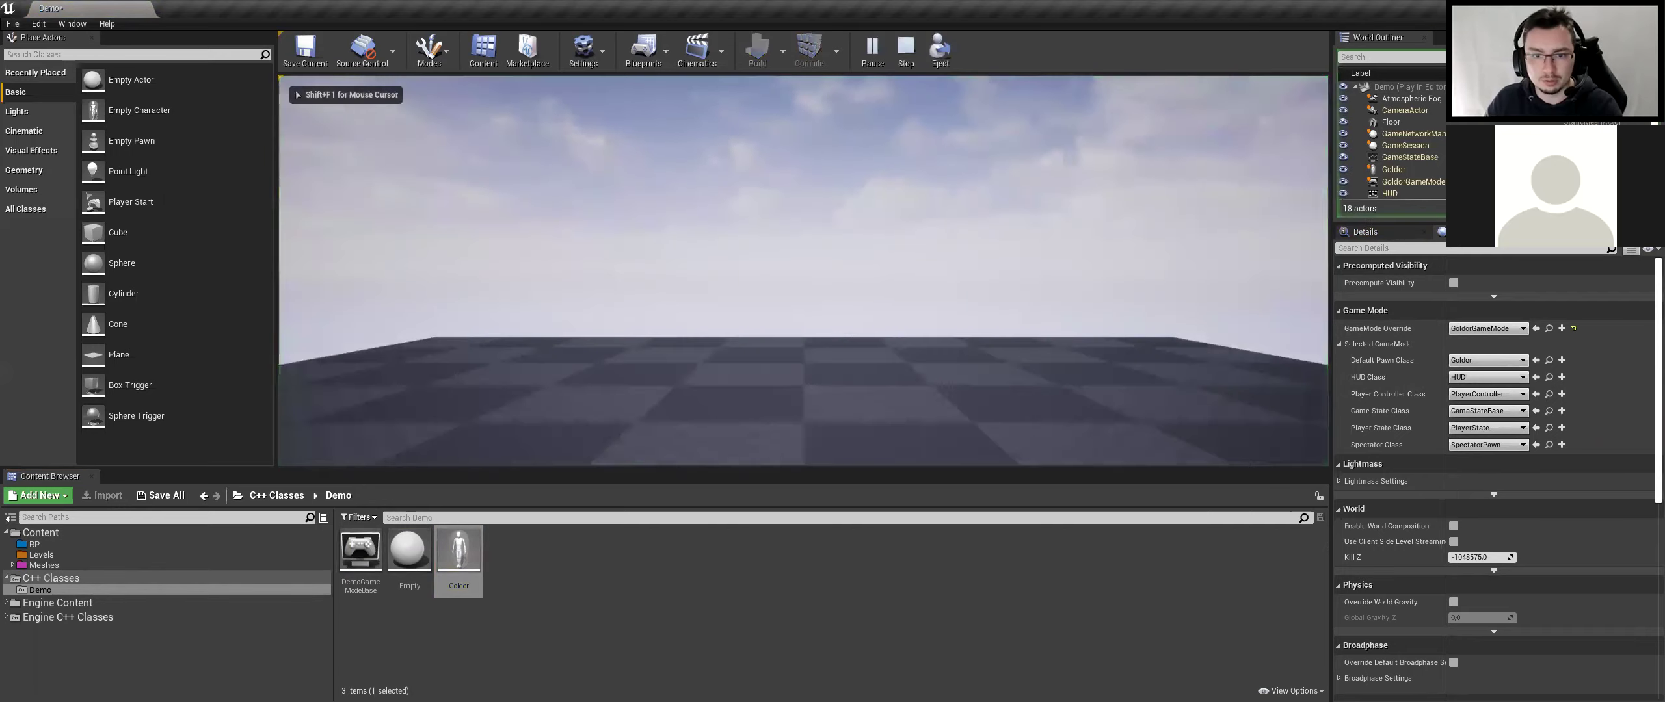
key("Escape")
key("f")
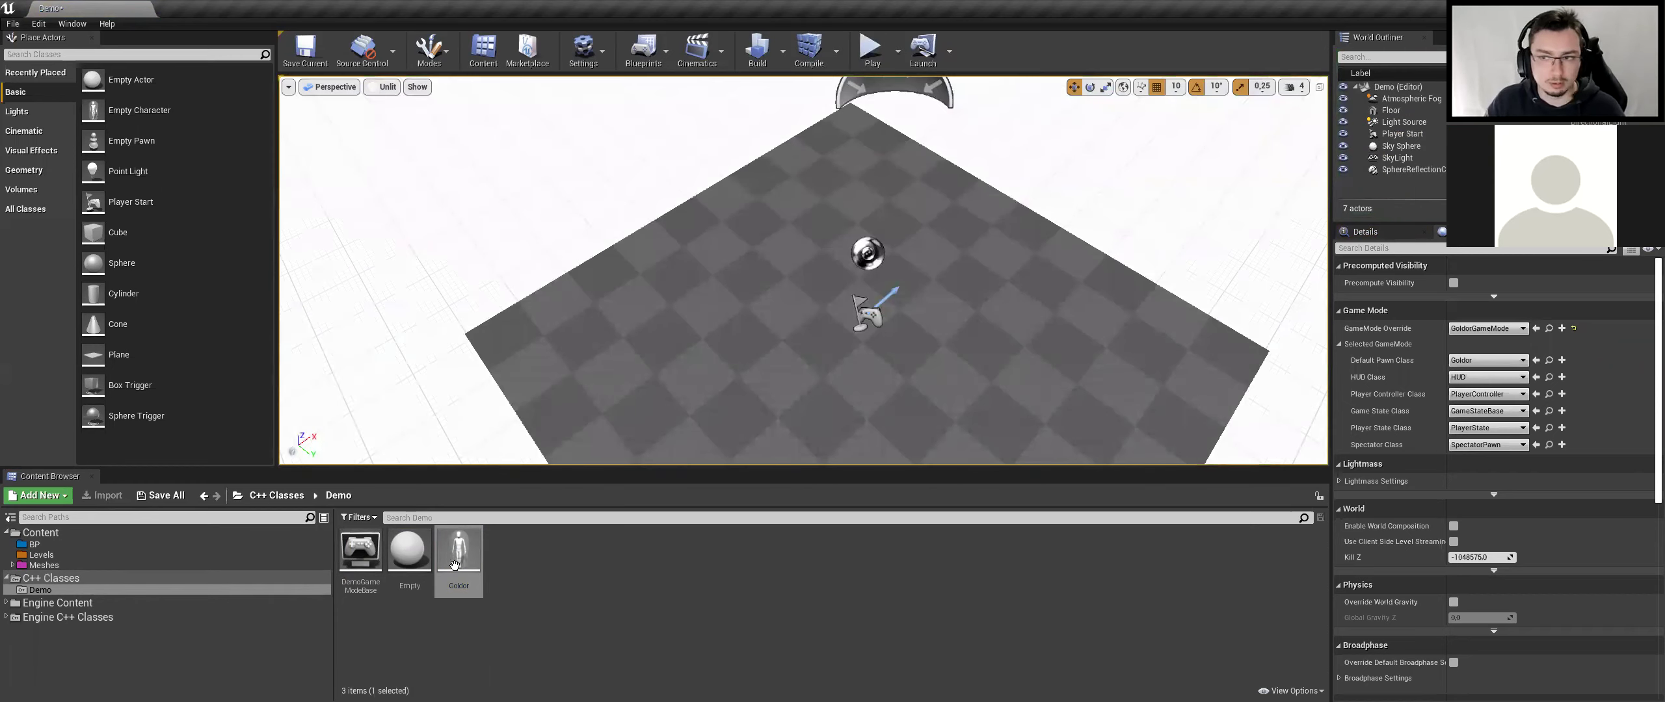
Place a new Goldor actor and set its spring arm length 800 and socket offset Z 300
left_click_drag(477, 543, 762, 328)
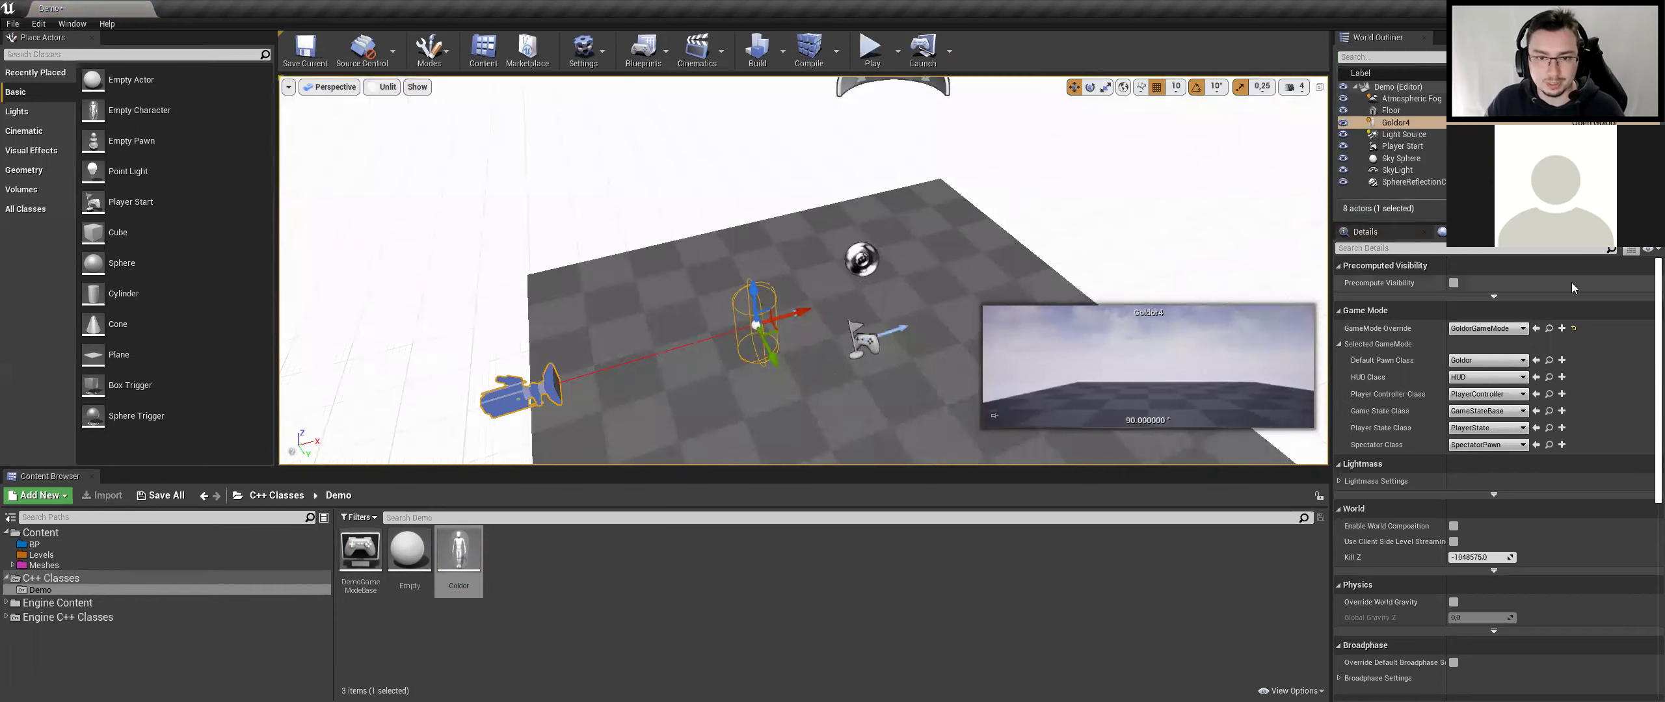
left_click(1365, 233)
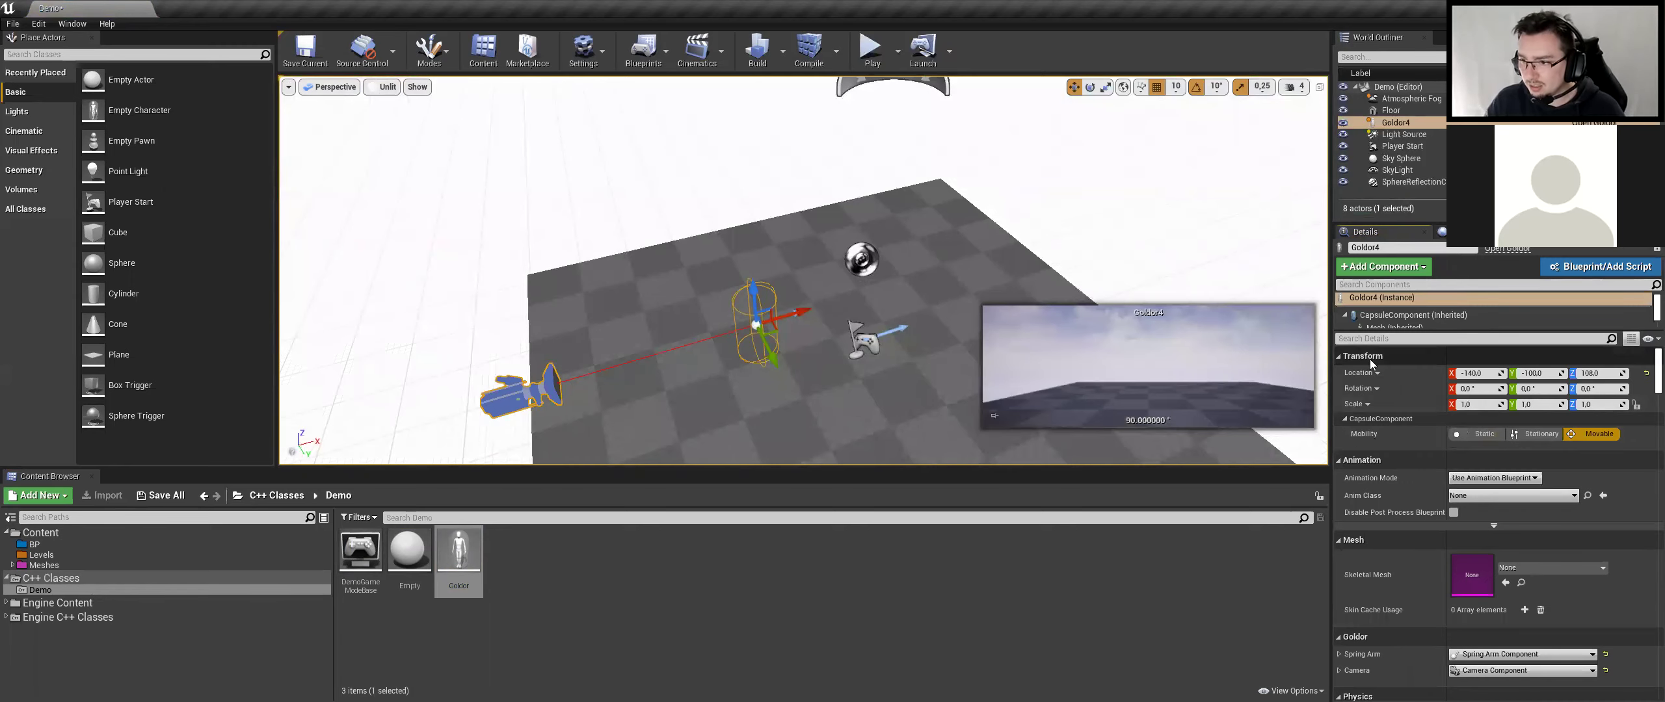
scroll(1383, 318, "down", 3)
left_click(1398, 300)
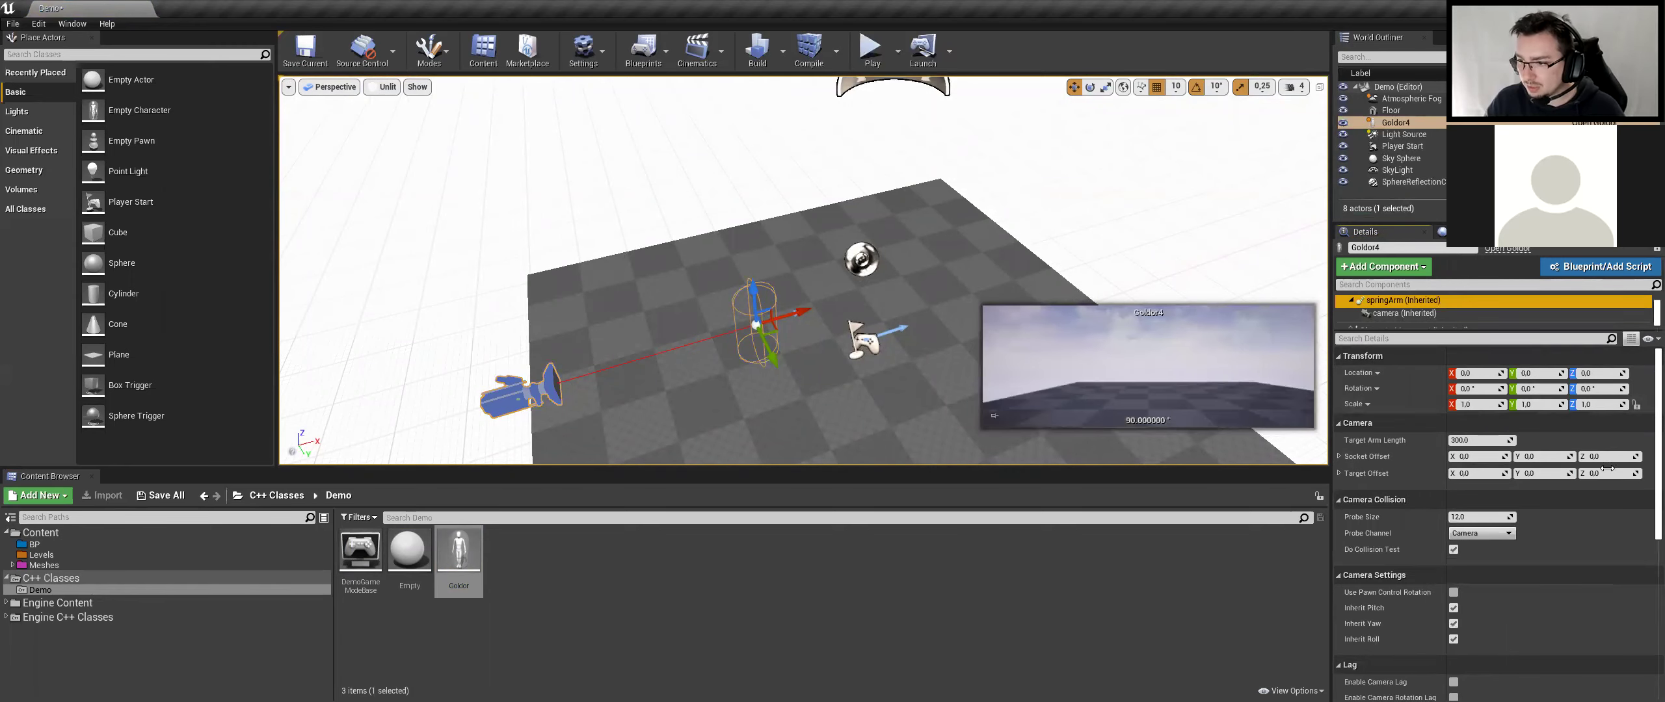
left_click(1500, 442)
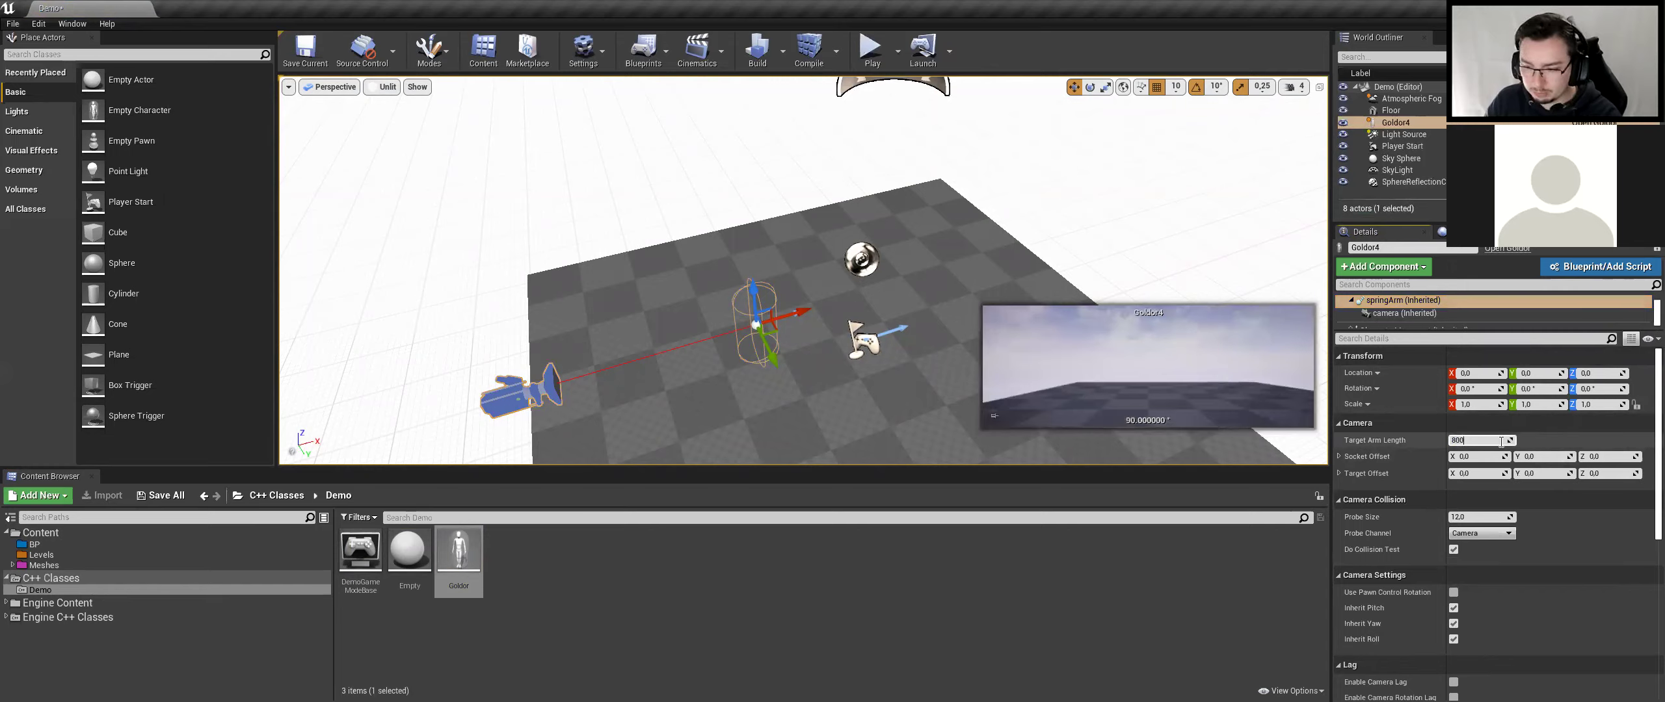
key("Return")
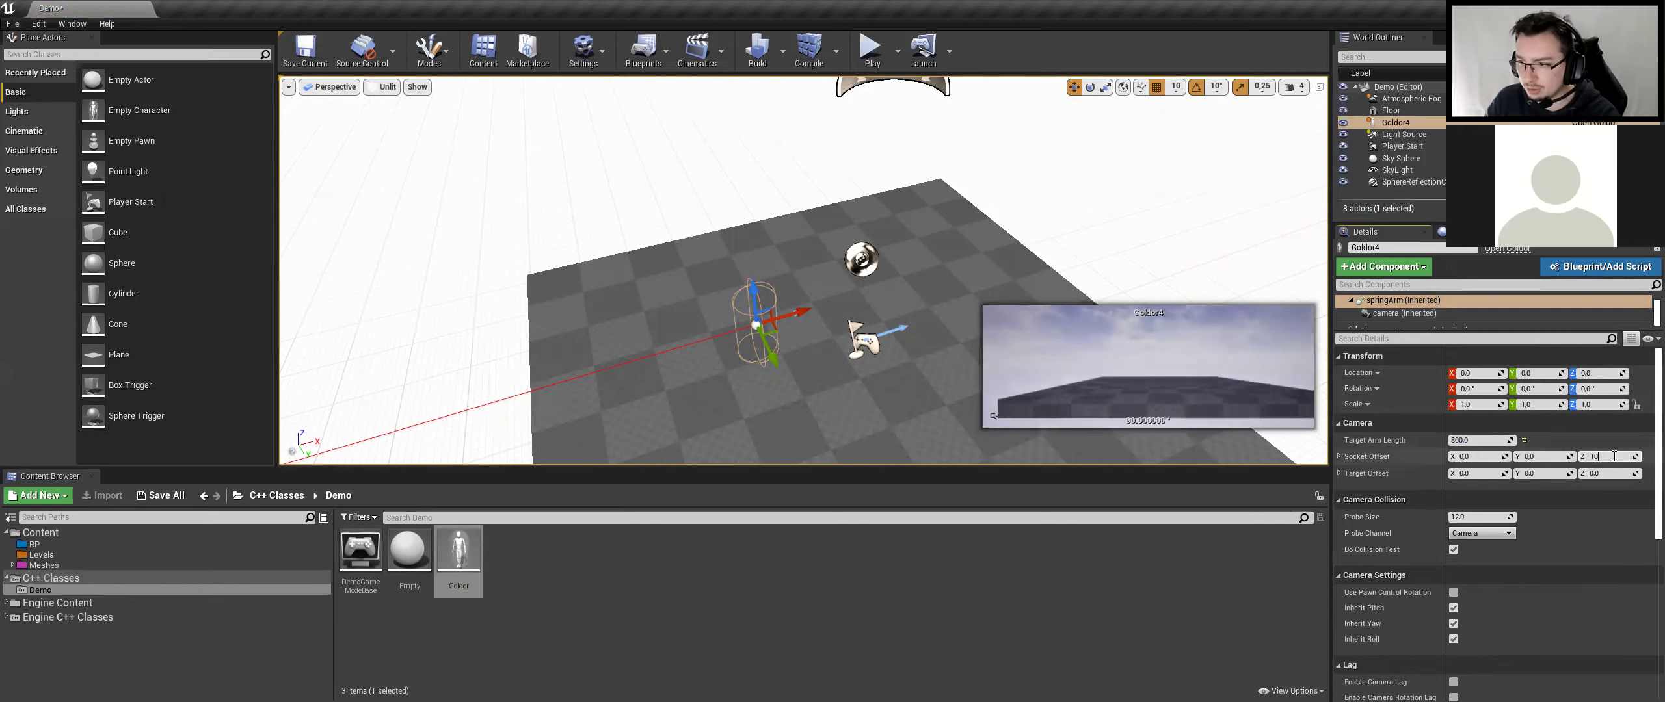
key("Return")
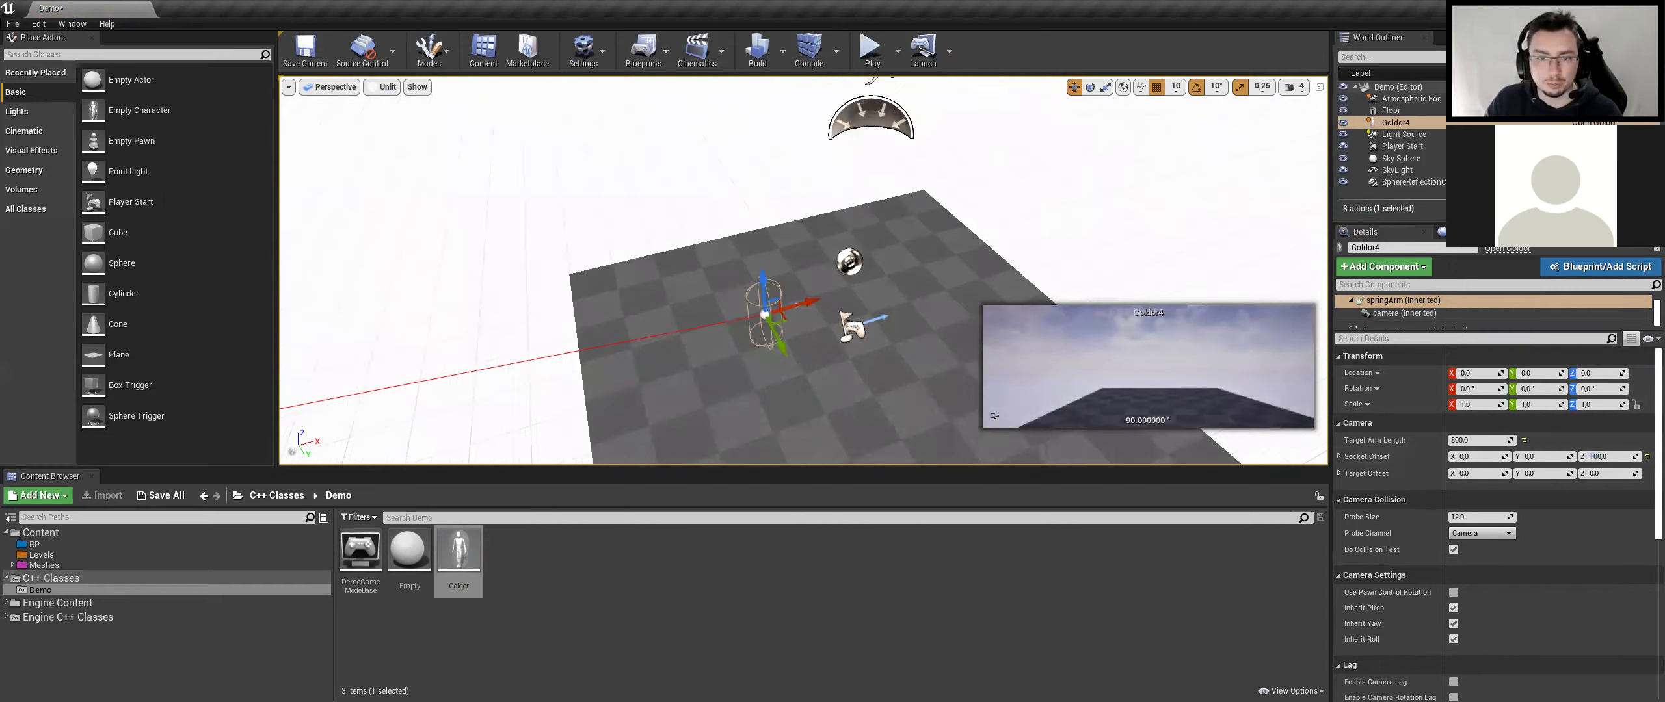
type("300")
key("Return")
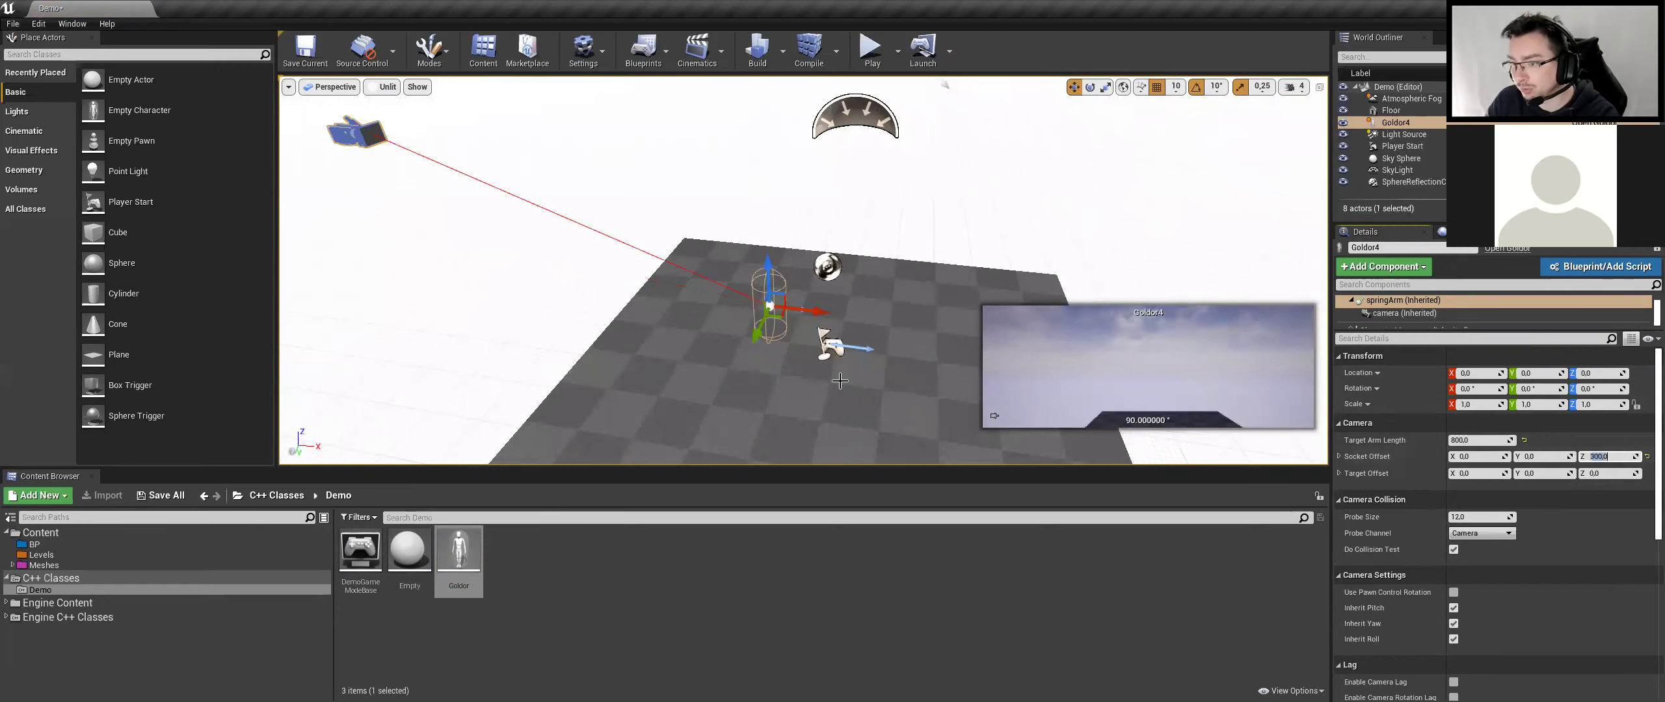
Tilt Goldor4's camera slightly downward and reset its location to the origin
right_click_drag(798, 382, 799, 382)
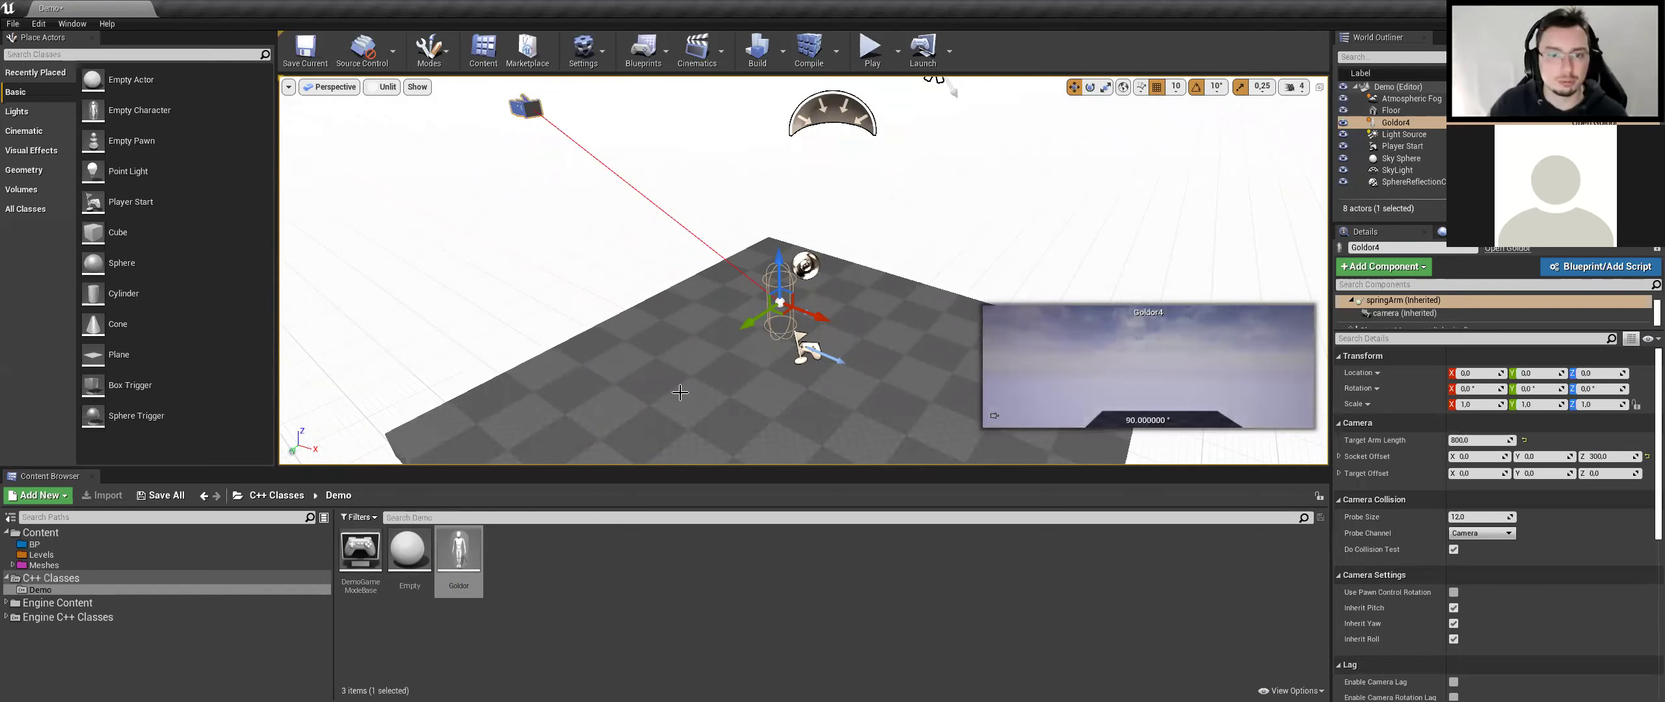
right_click_drag(679, 392, 680, 392)
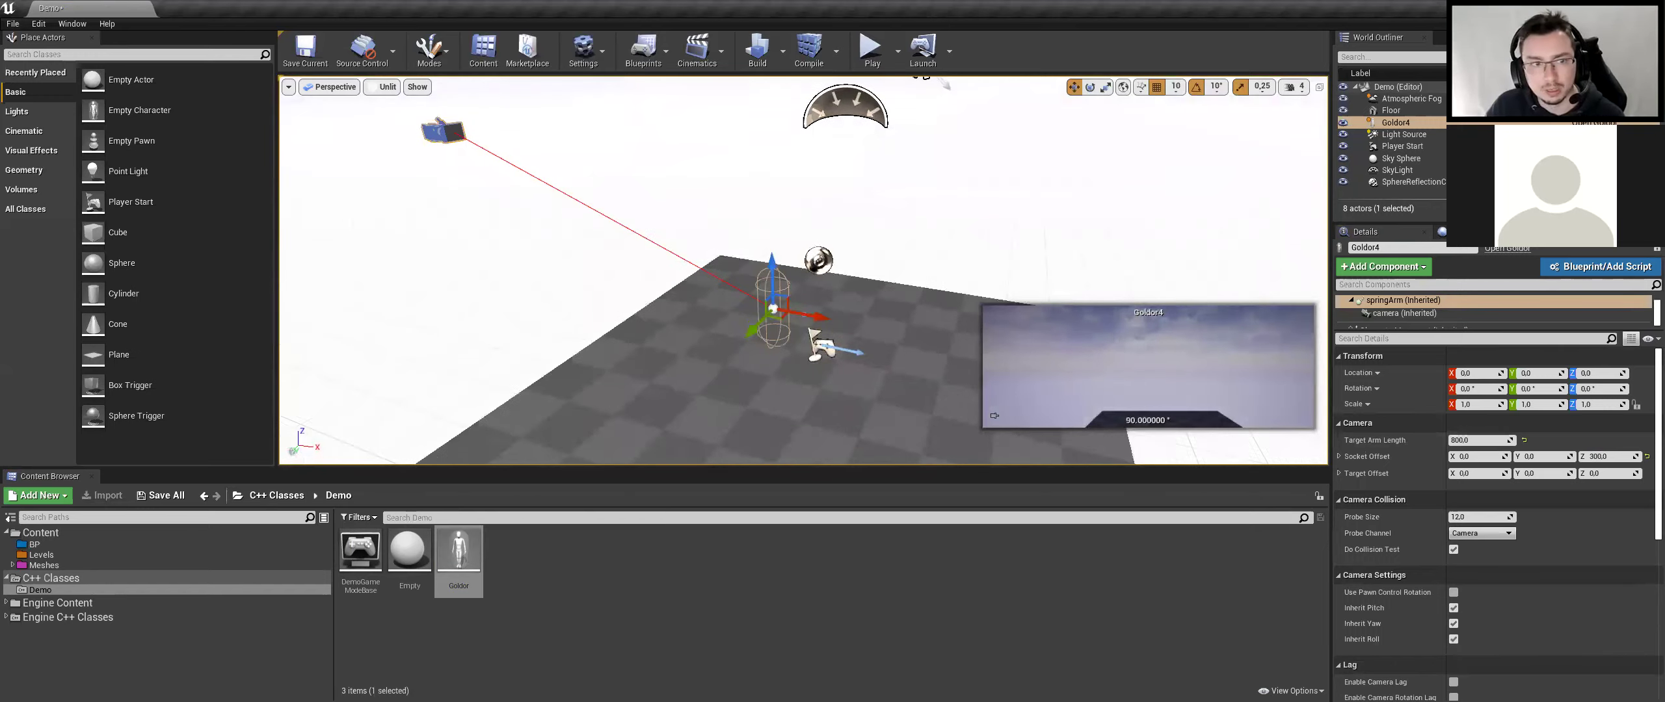
left_click(443, 130)
key("e")
mouse_move(495, 153)
left_mouse_down()
mouse_move(499, 124)
mouse_move(523, 227)
left_mouse_up()
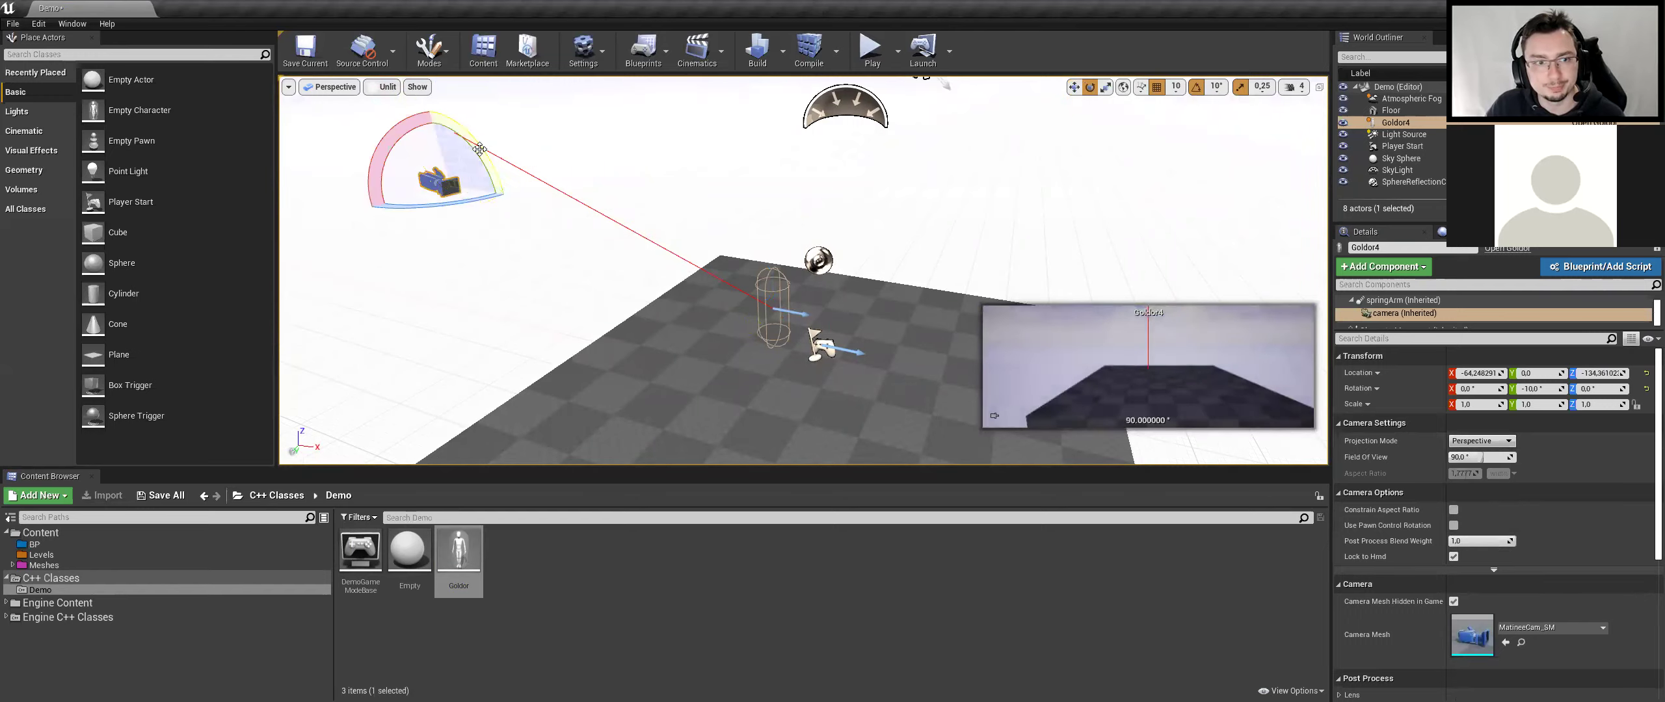
left_click(1646, 374)
Save the Demo level and inspect the character's inherited Mesh component
right_click_drag(810, 396, 810, 396)
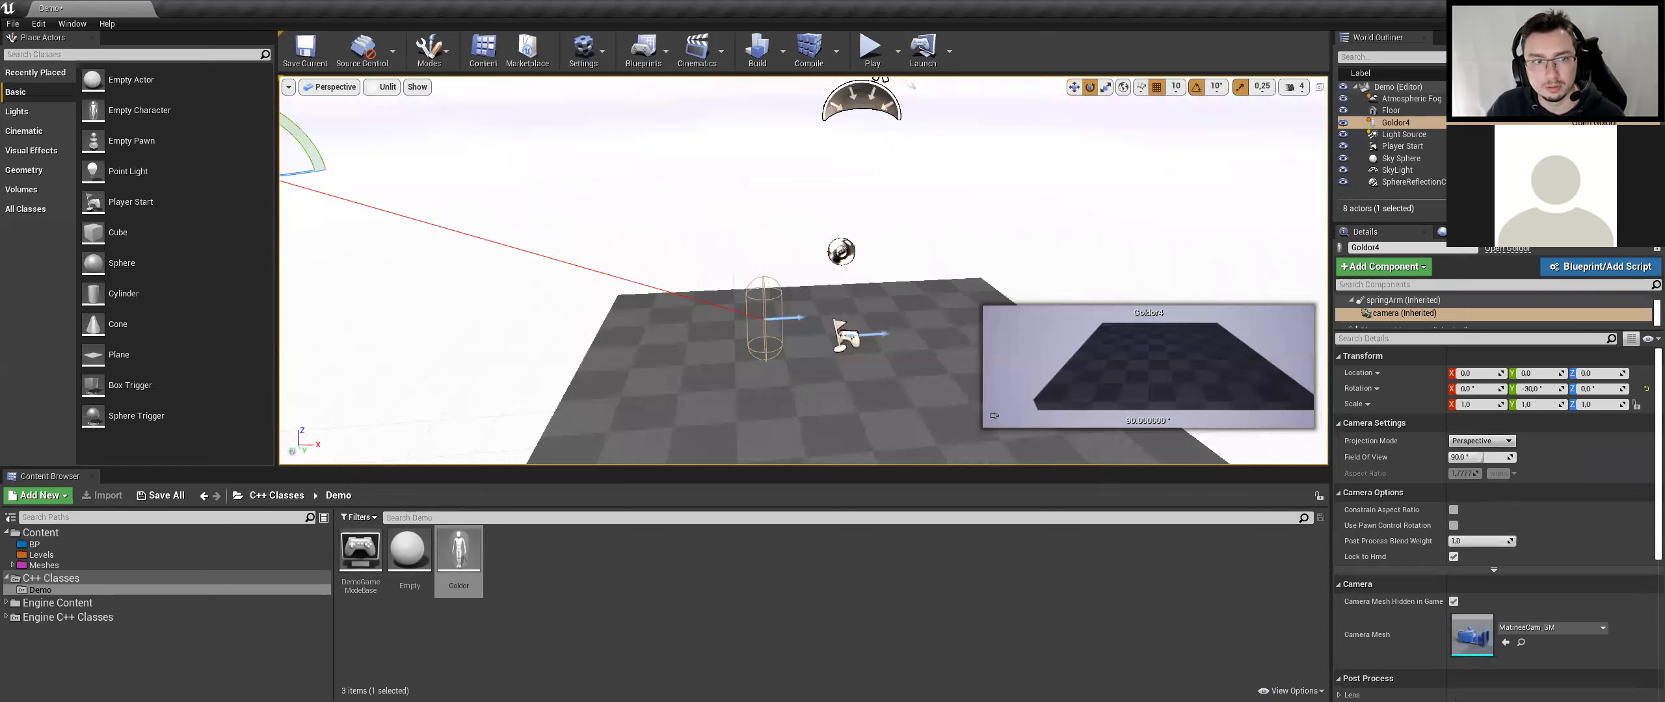
key("ctrl+s")
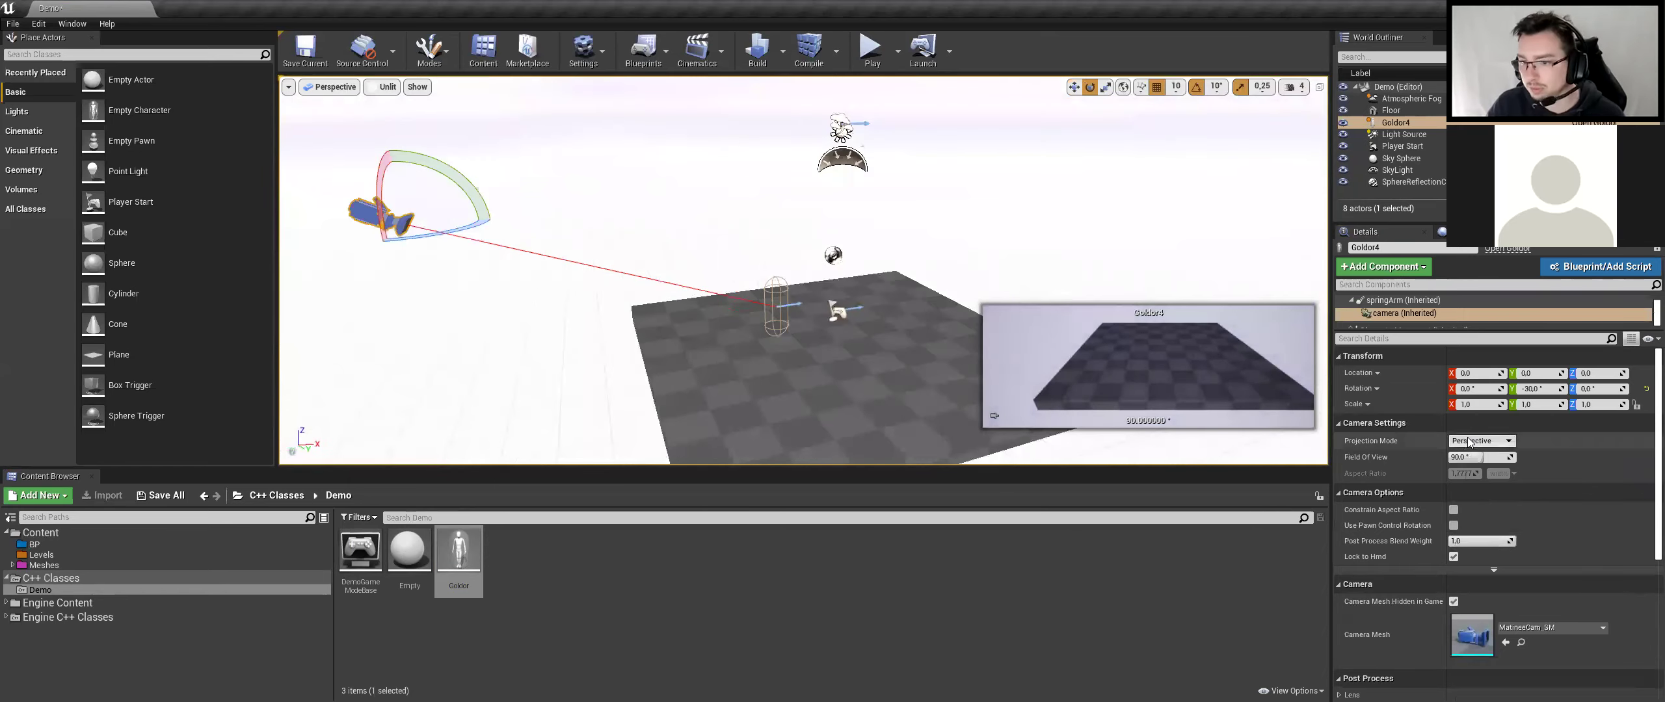
scroll(1431, 315, "down", 2)
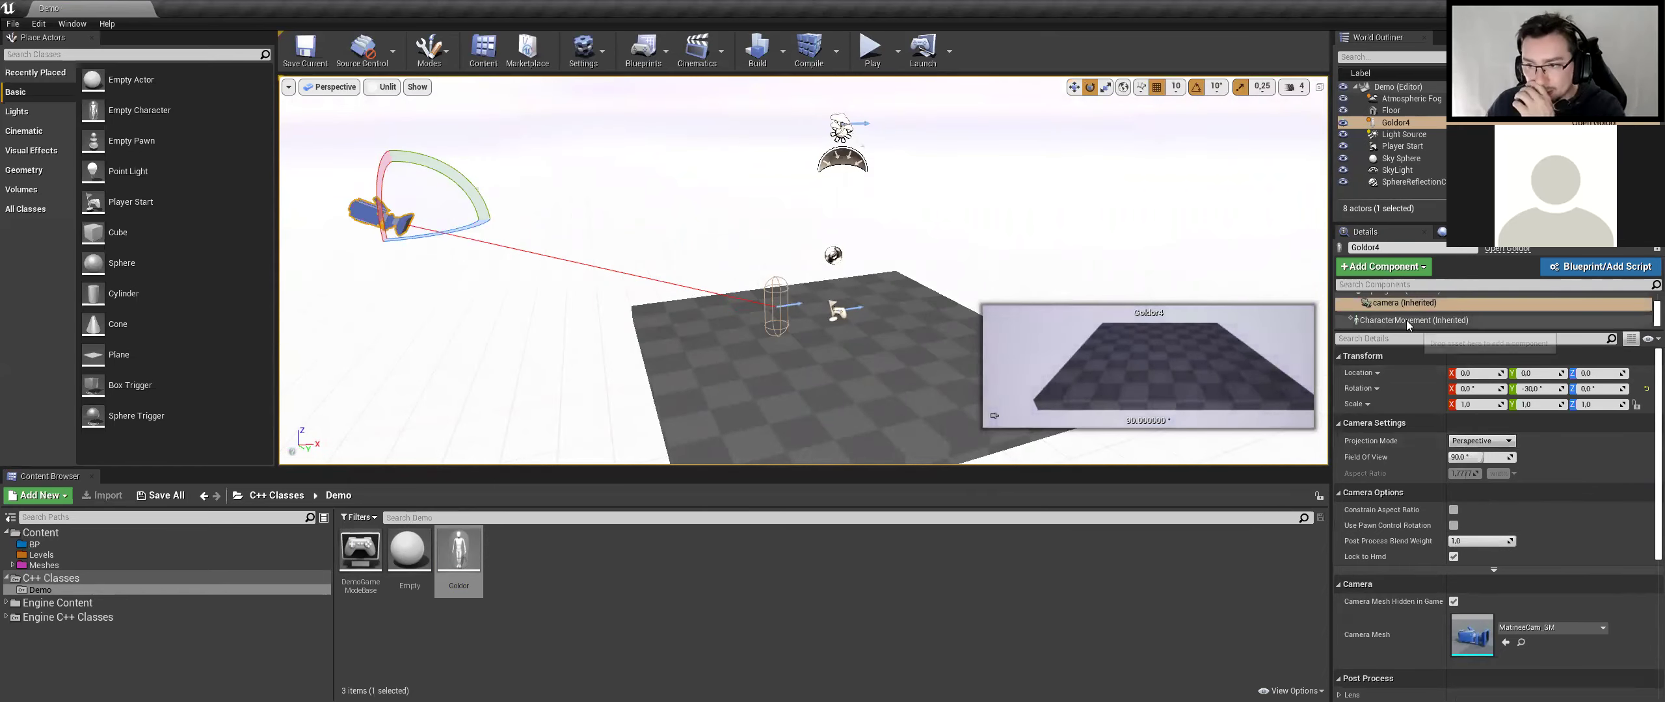
left_click(1411, 316)
scroll(1410, 311, "up", 3)
Assign the Base skeletal mesh to Goldor4's Mesh and lower it to Z -70
left_click(1394, 318)
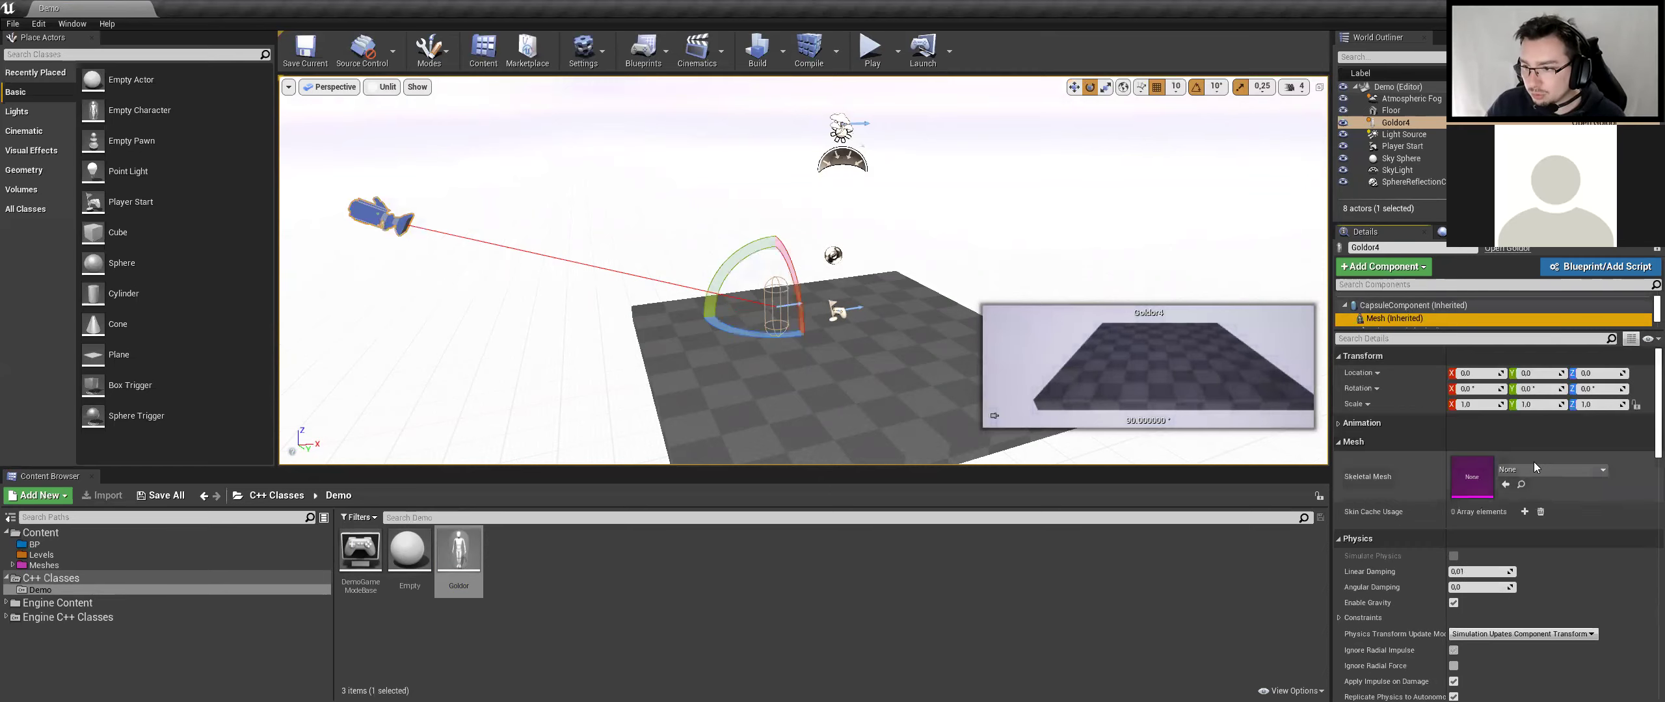
left_click(1551, 470)
left_click(1477, 288)
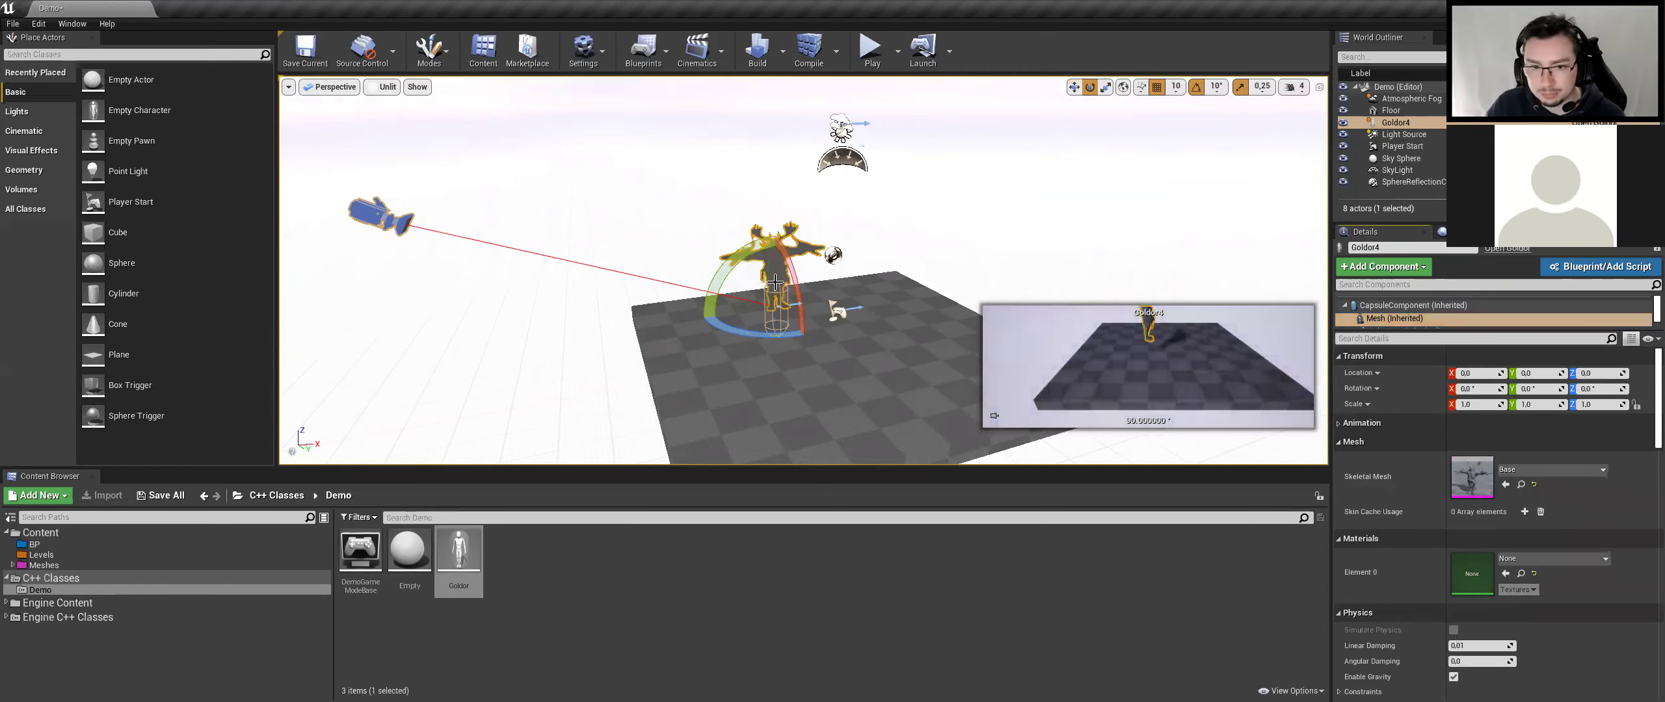
key("w")
left_click_drag(774, 281, 766, 294)
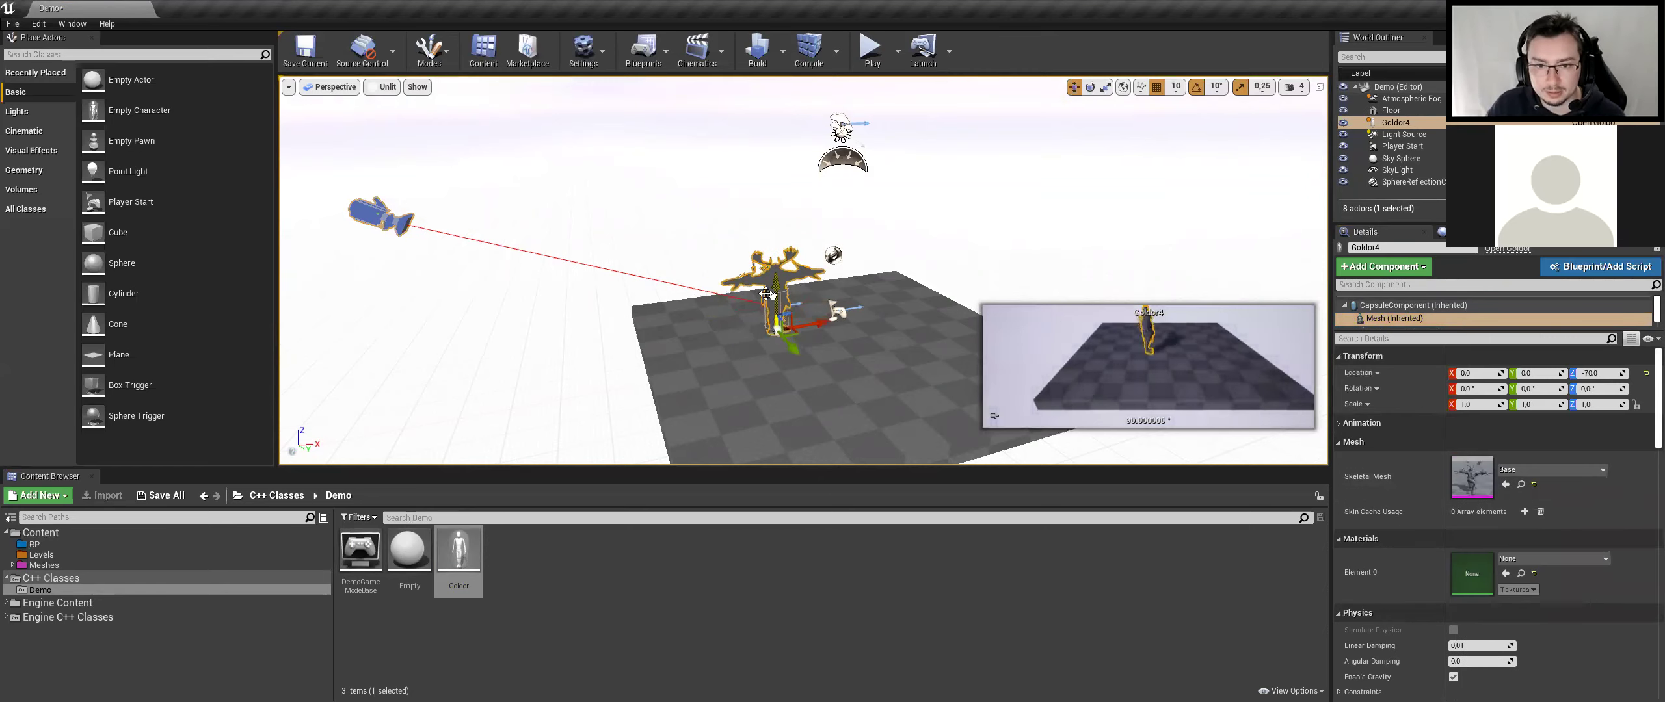
Switch the viewport to unlit display and try a rotation of Goldor4, then undo it
left_click(403, 86)
left_click(388, 87)
scroll(763, 317, "up", 2)
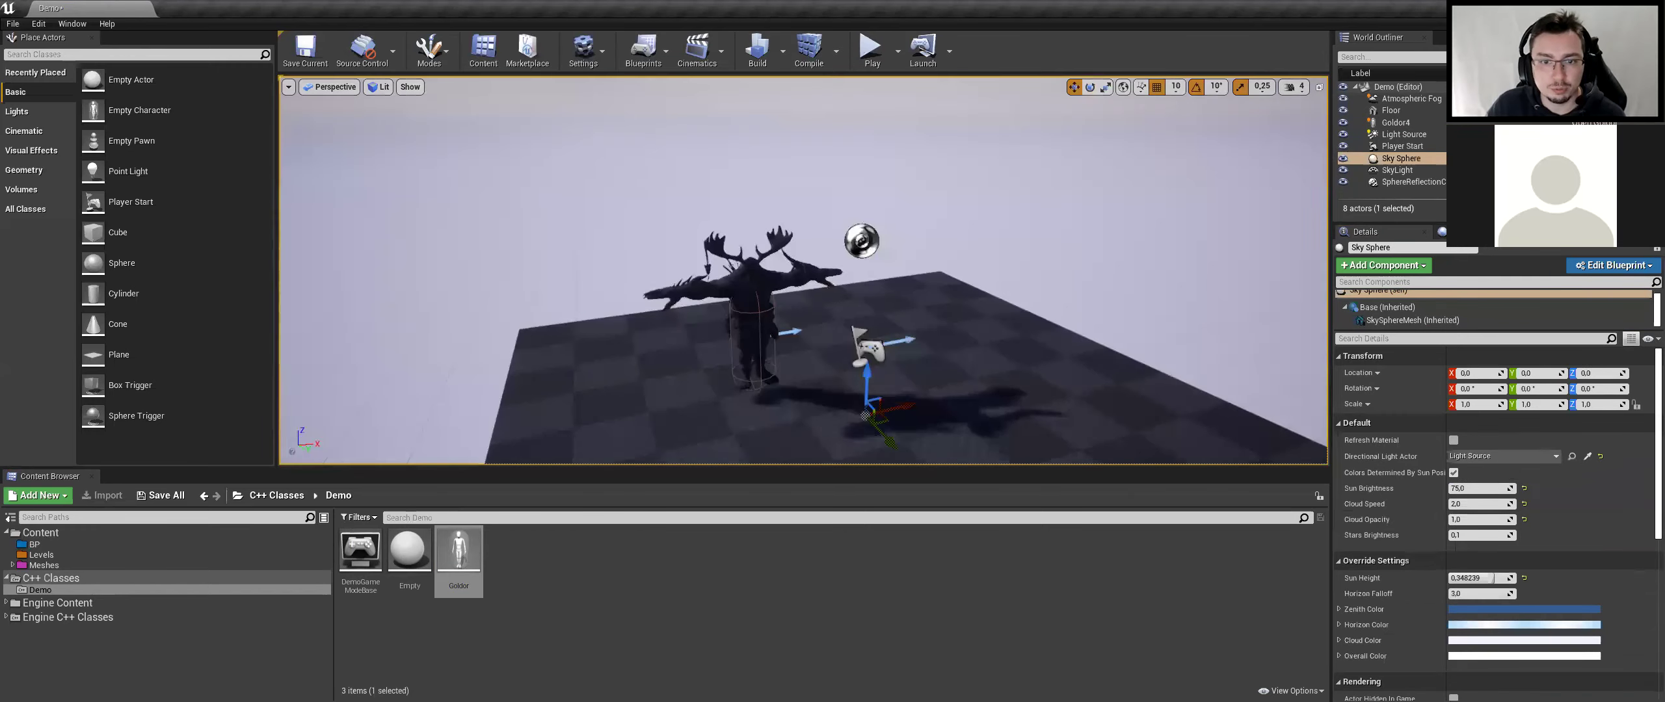
left_click(763, 317)
key("alt+3")
key("e")
left_click_drag(834, 323, 748, 355)
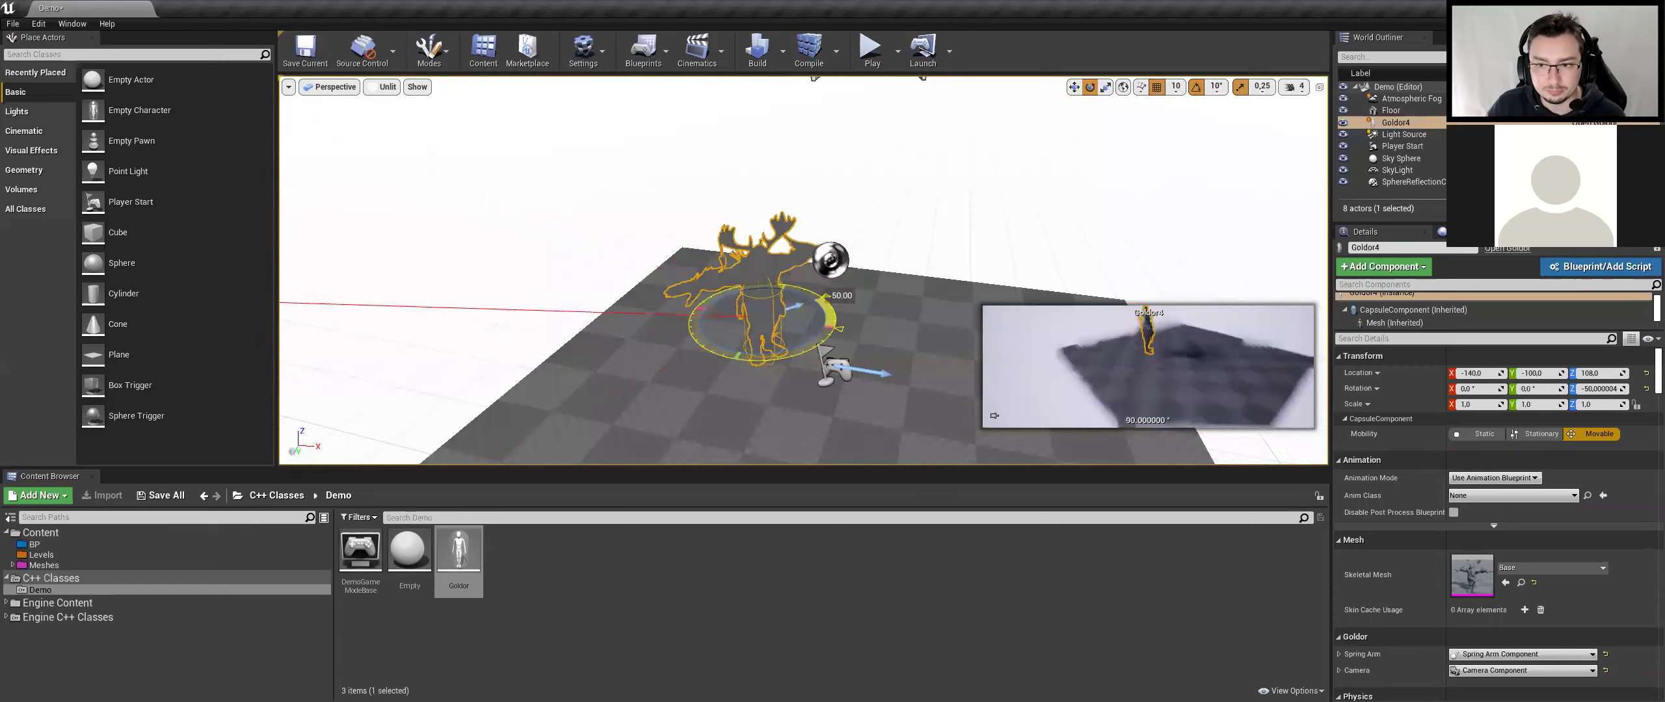
key("ctrl+z")
Turn Goldor4's mesh -90° around the Z axis
left_click(742, 264)
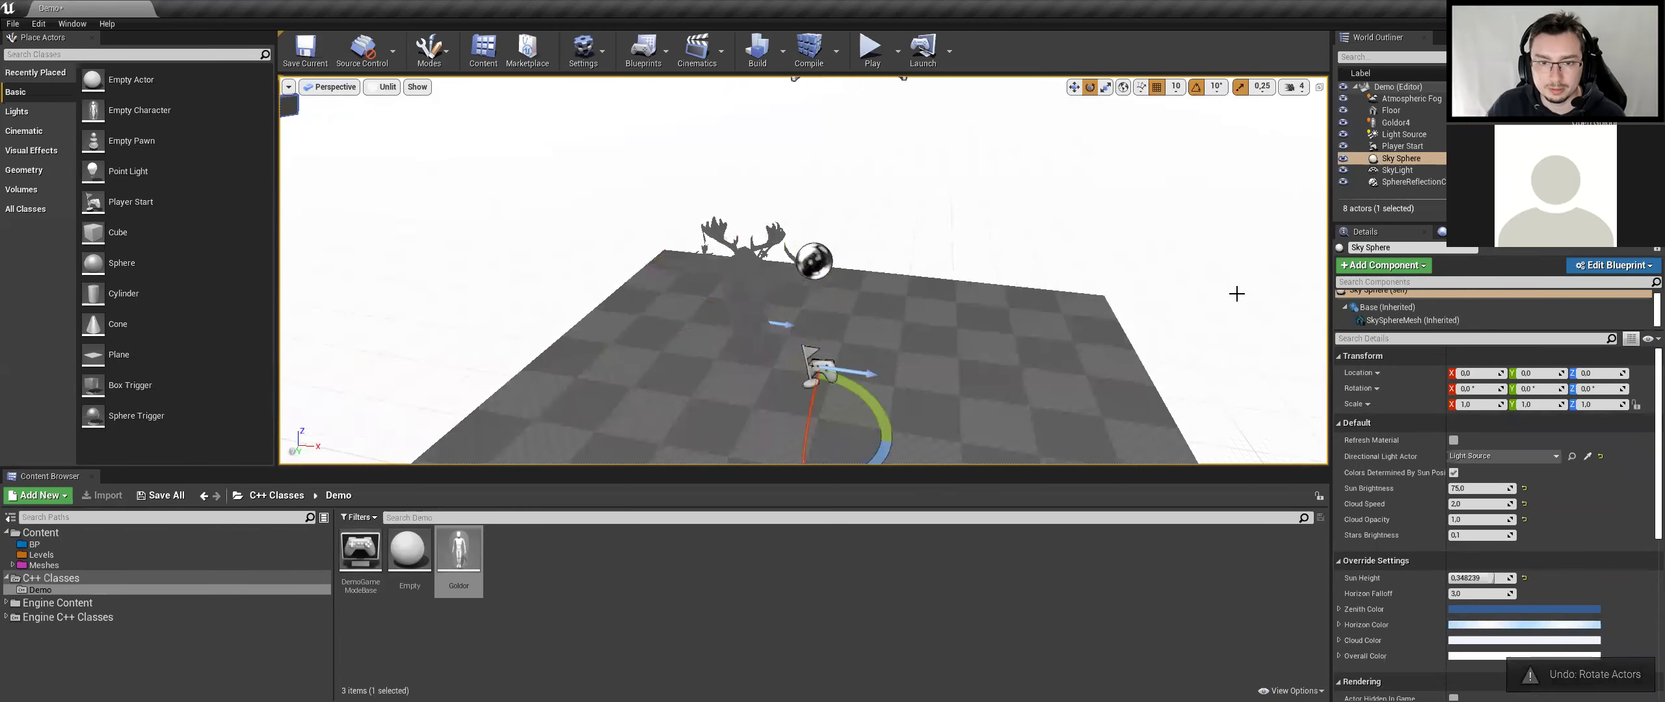
left_click(1396, 122)
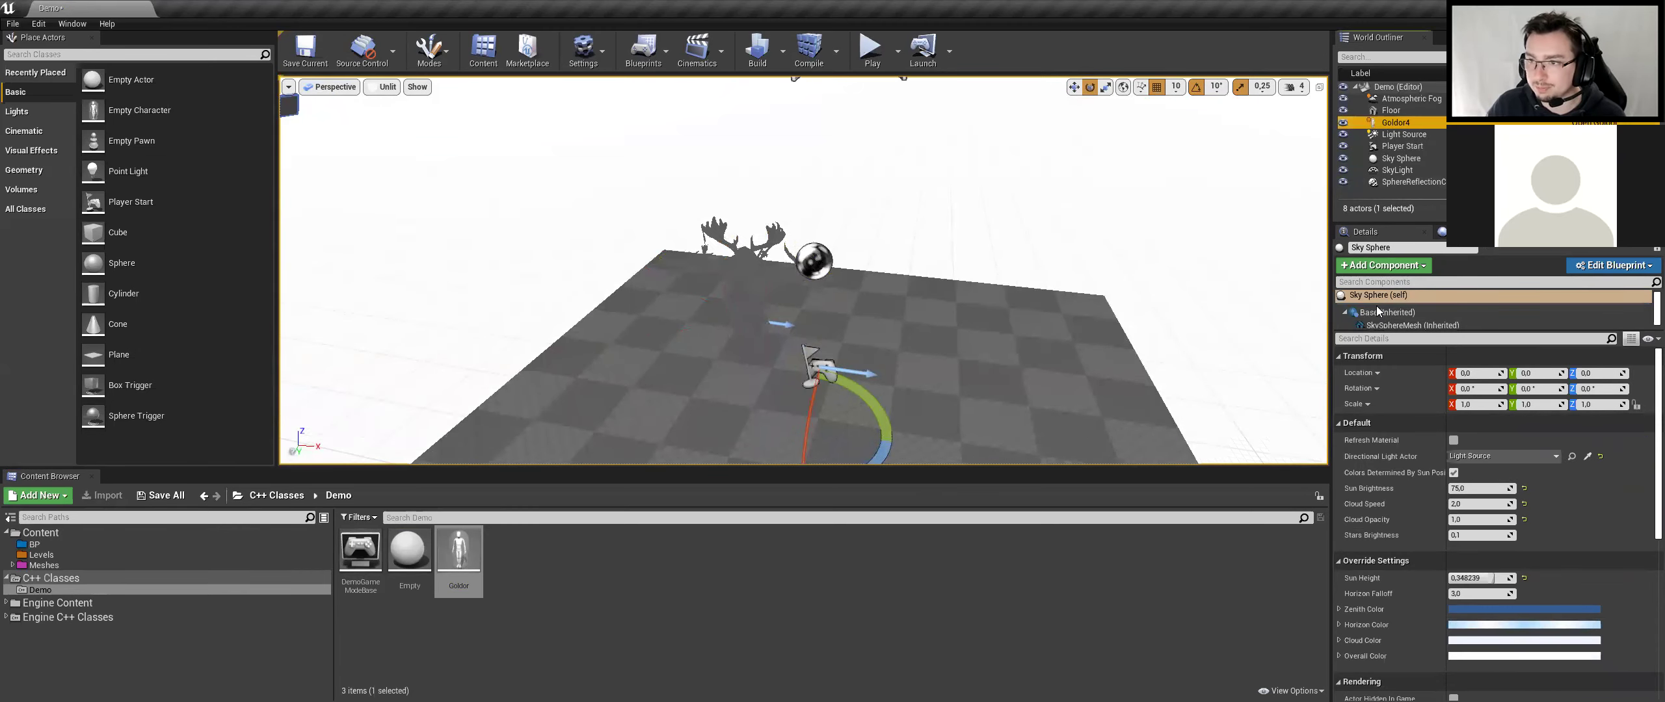
key("w")
key("e")
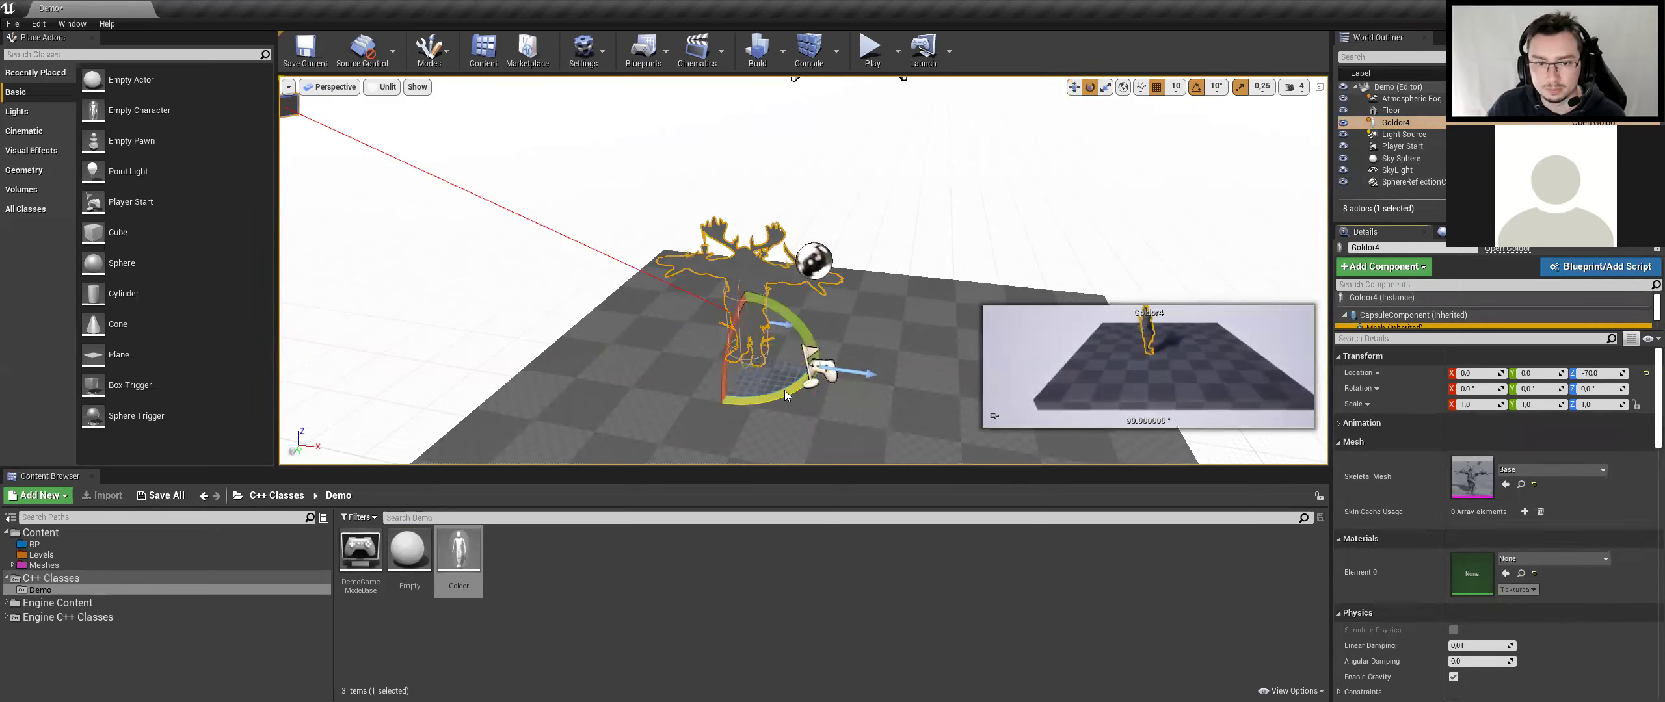
left_click_drag(785, 390, 943, 416)
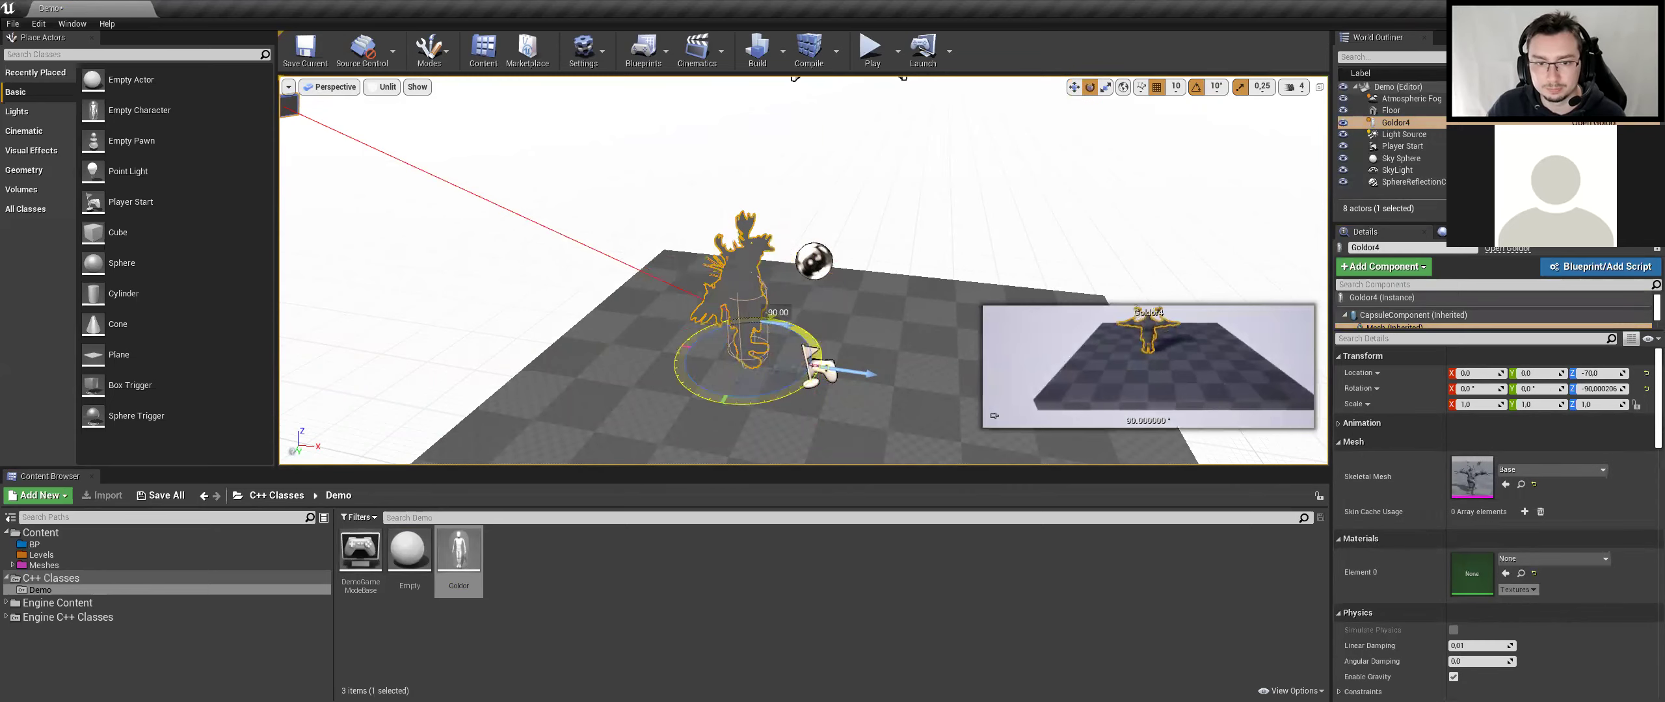
Apply the Monster_mat_Inst material to Element 0
left_click(1567, 558)
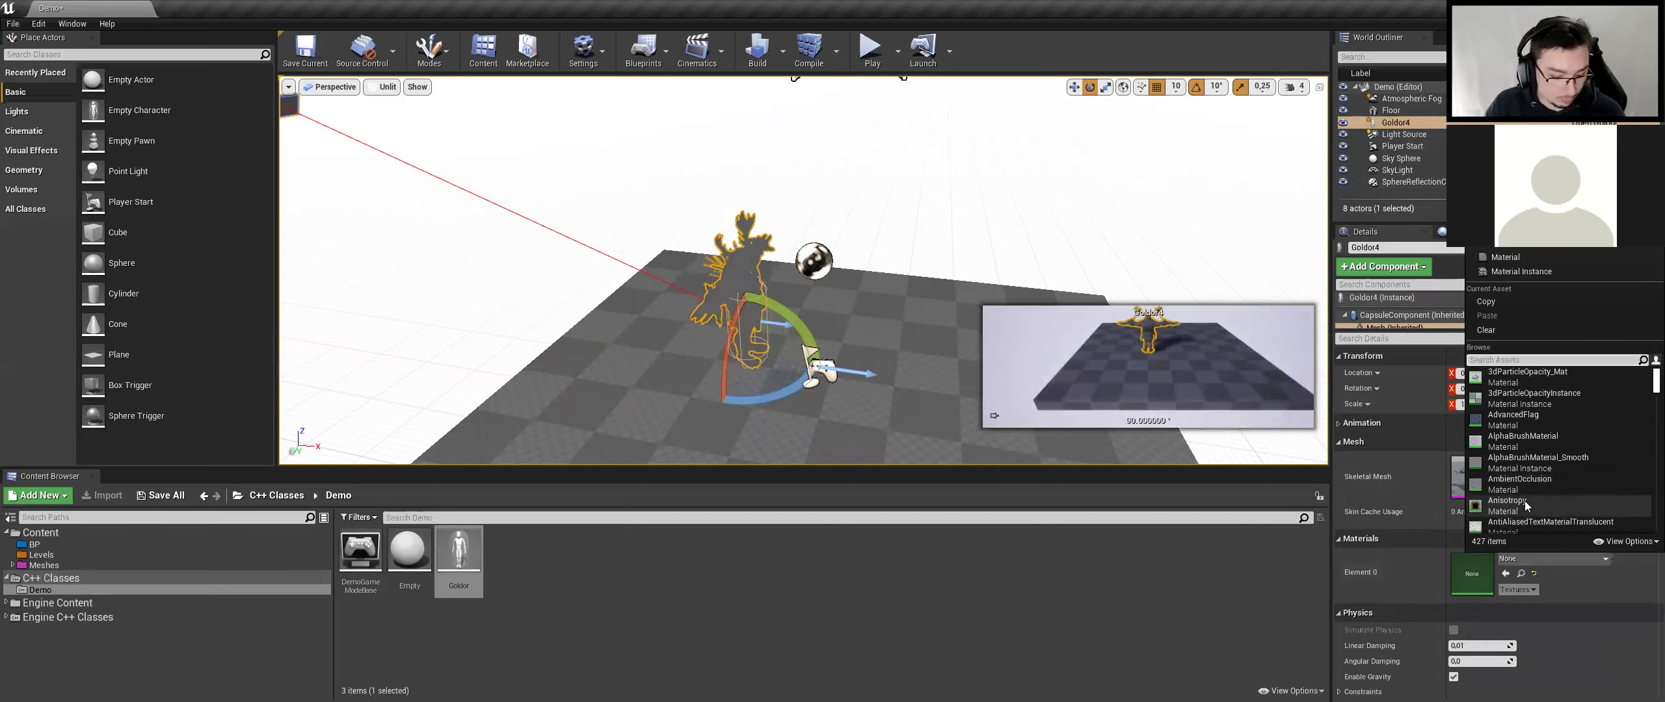
type("monster")
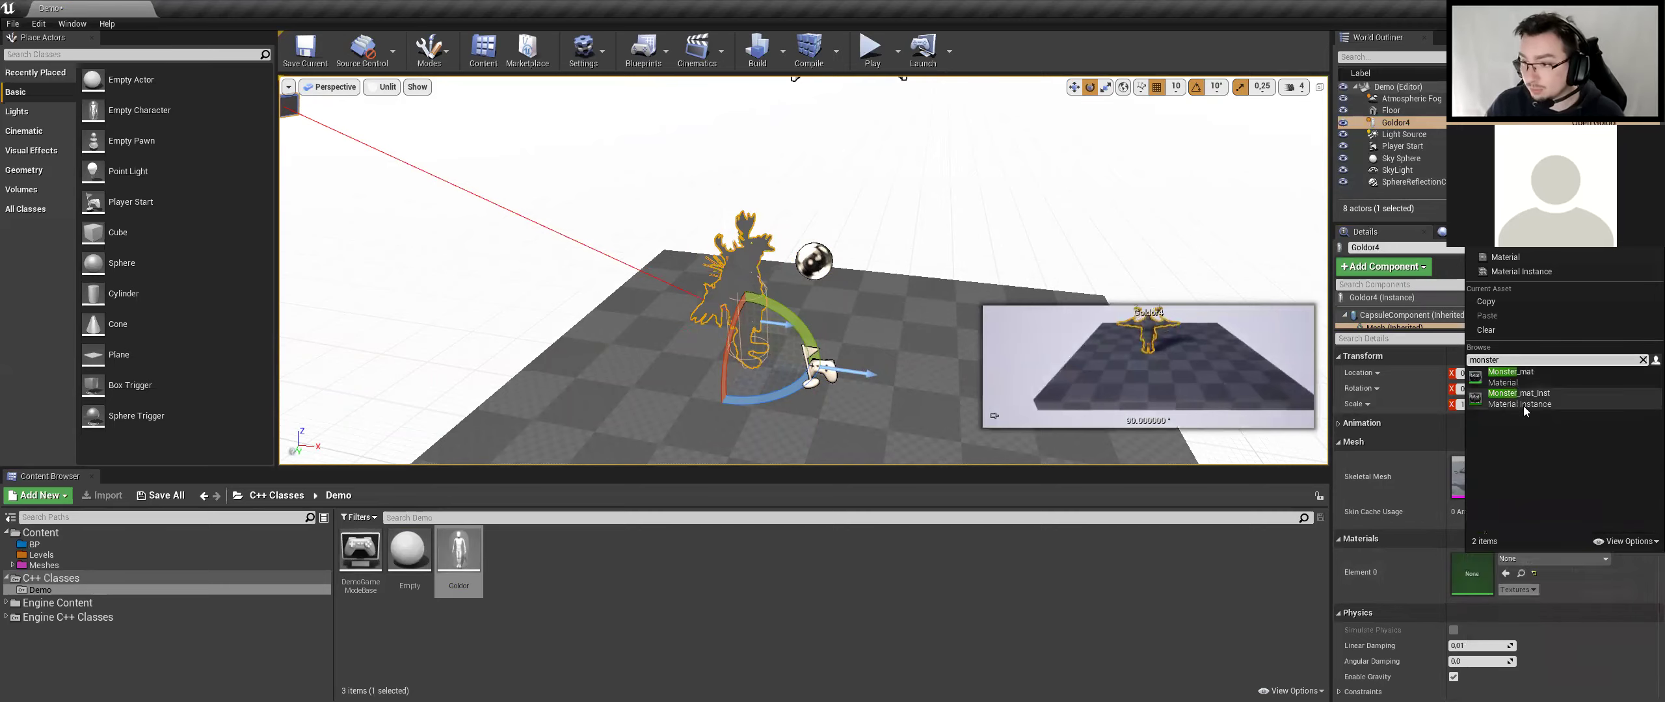
left_click(1518, 393)
left_click_drag(899, 234, 857, 231, "alt")
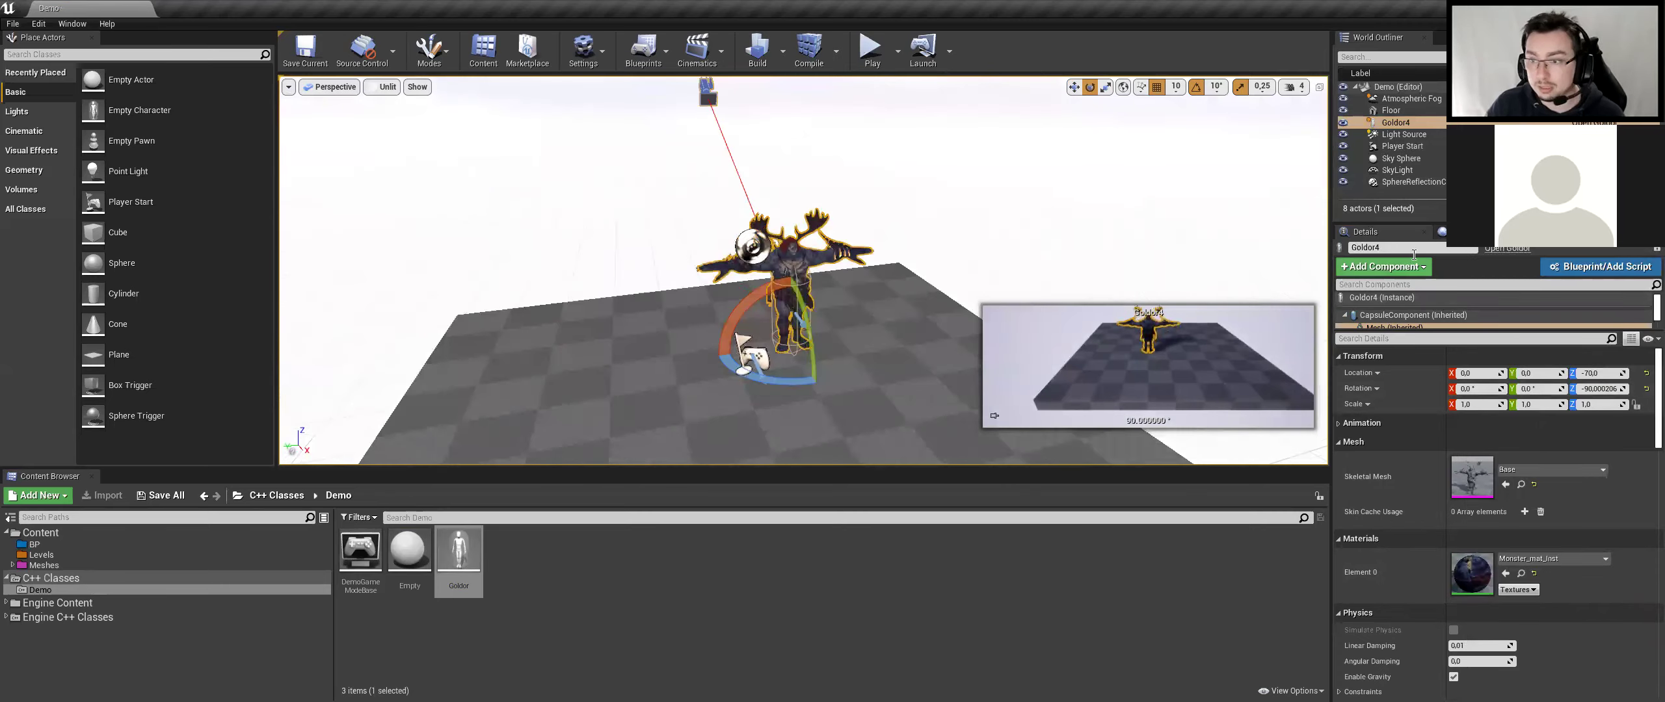
Tilt the camera to about -20°, reset its location to the origin, and save the level
left_click(1587, 266)
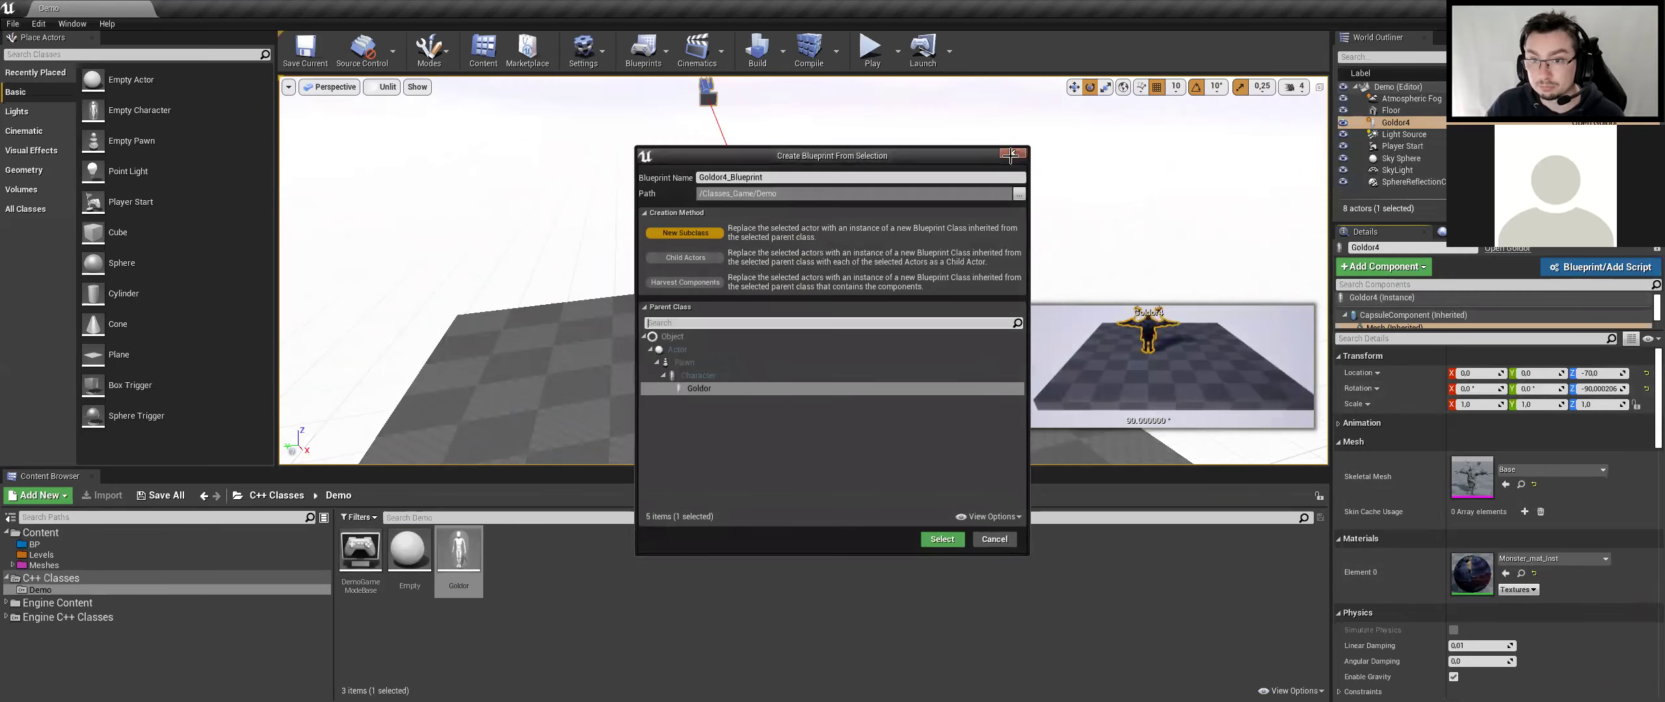
left_click(1012, 154)
left_click(676, 86)
left_click_drag(676, 86, 588, 245)
scroll(755, 328, "down", 5)
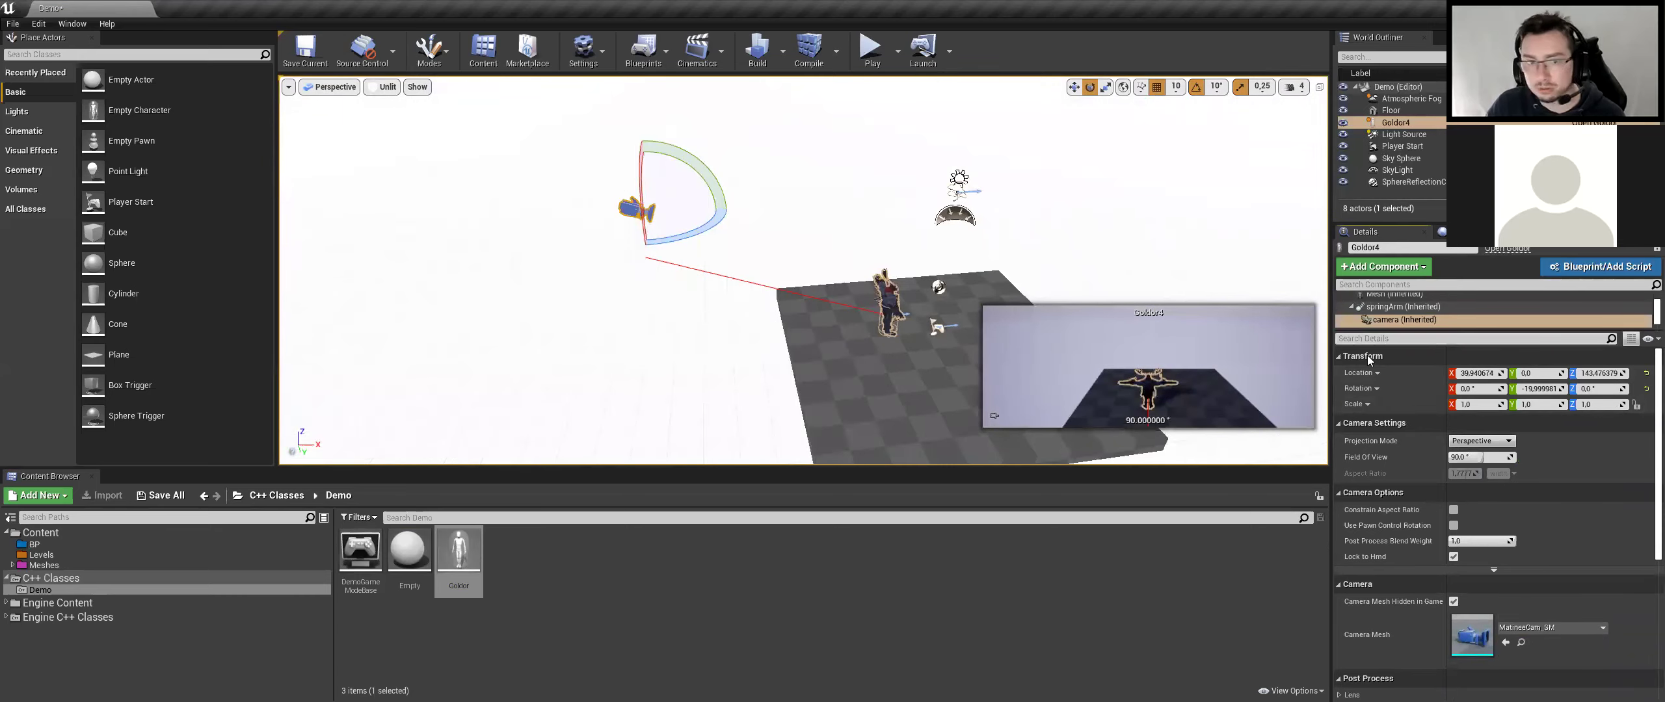
left_click(1647, 375)
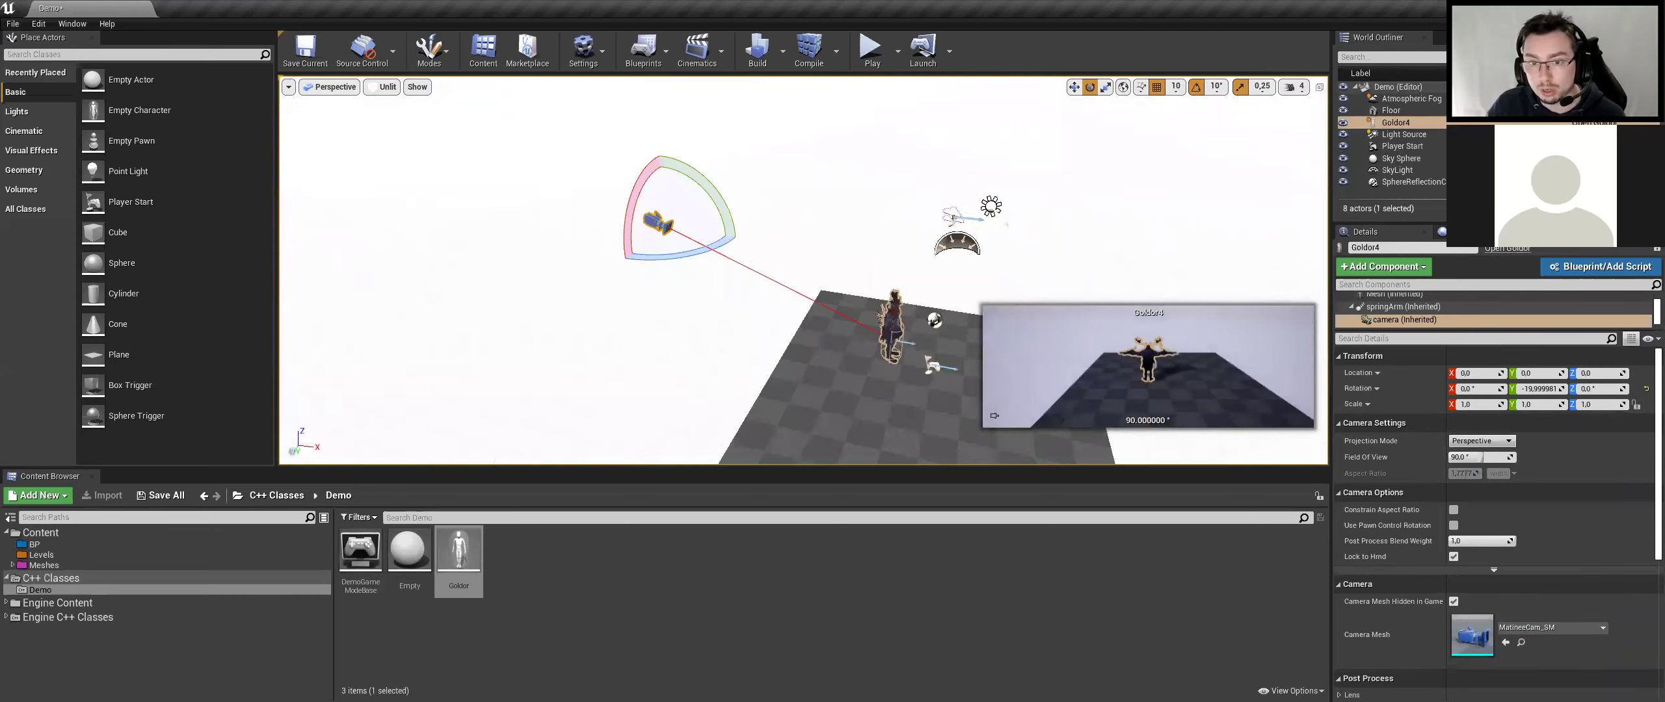
key("ctrl+s")
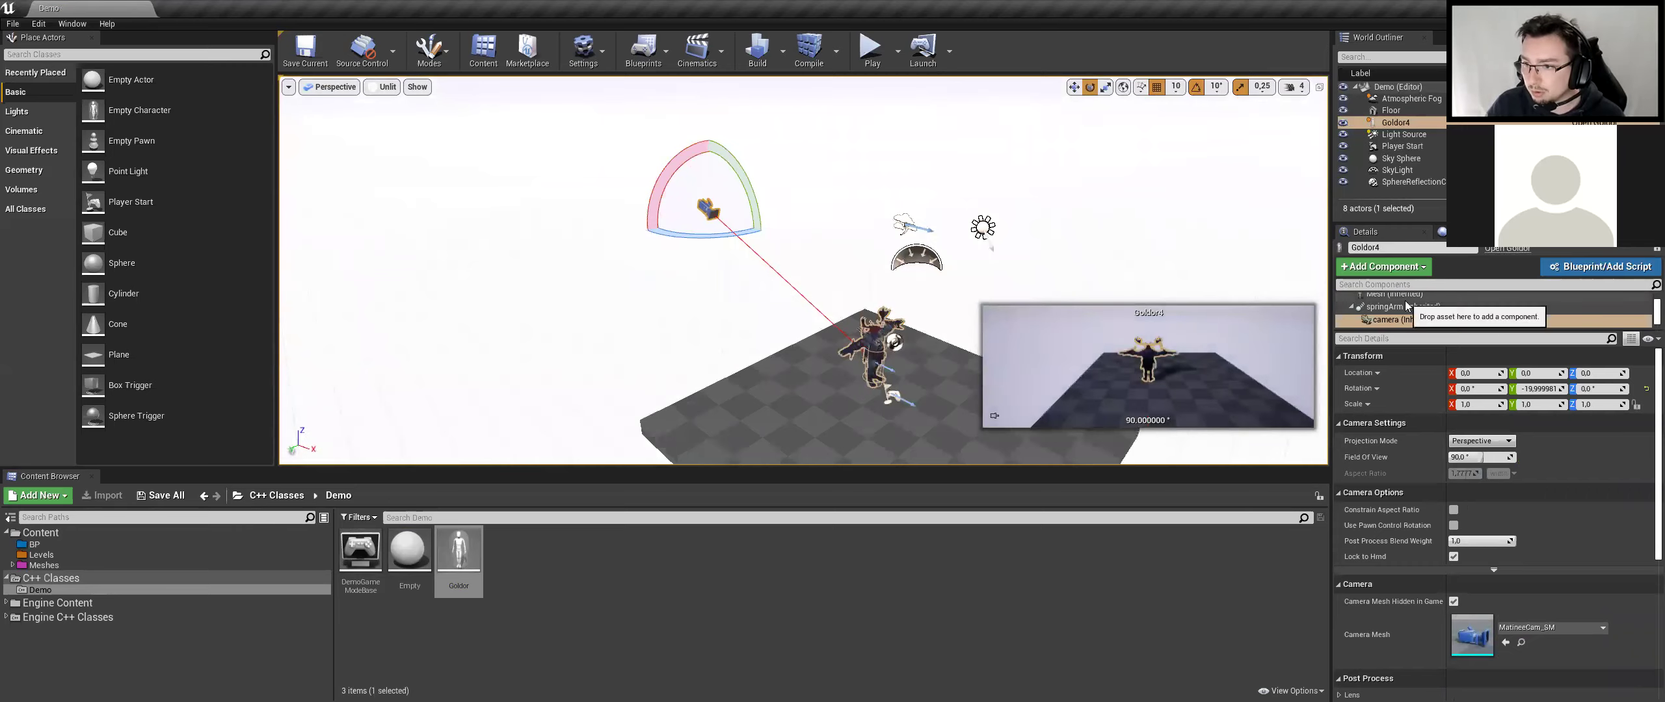
scroll(1406, 303, "up", 2)
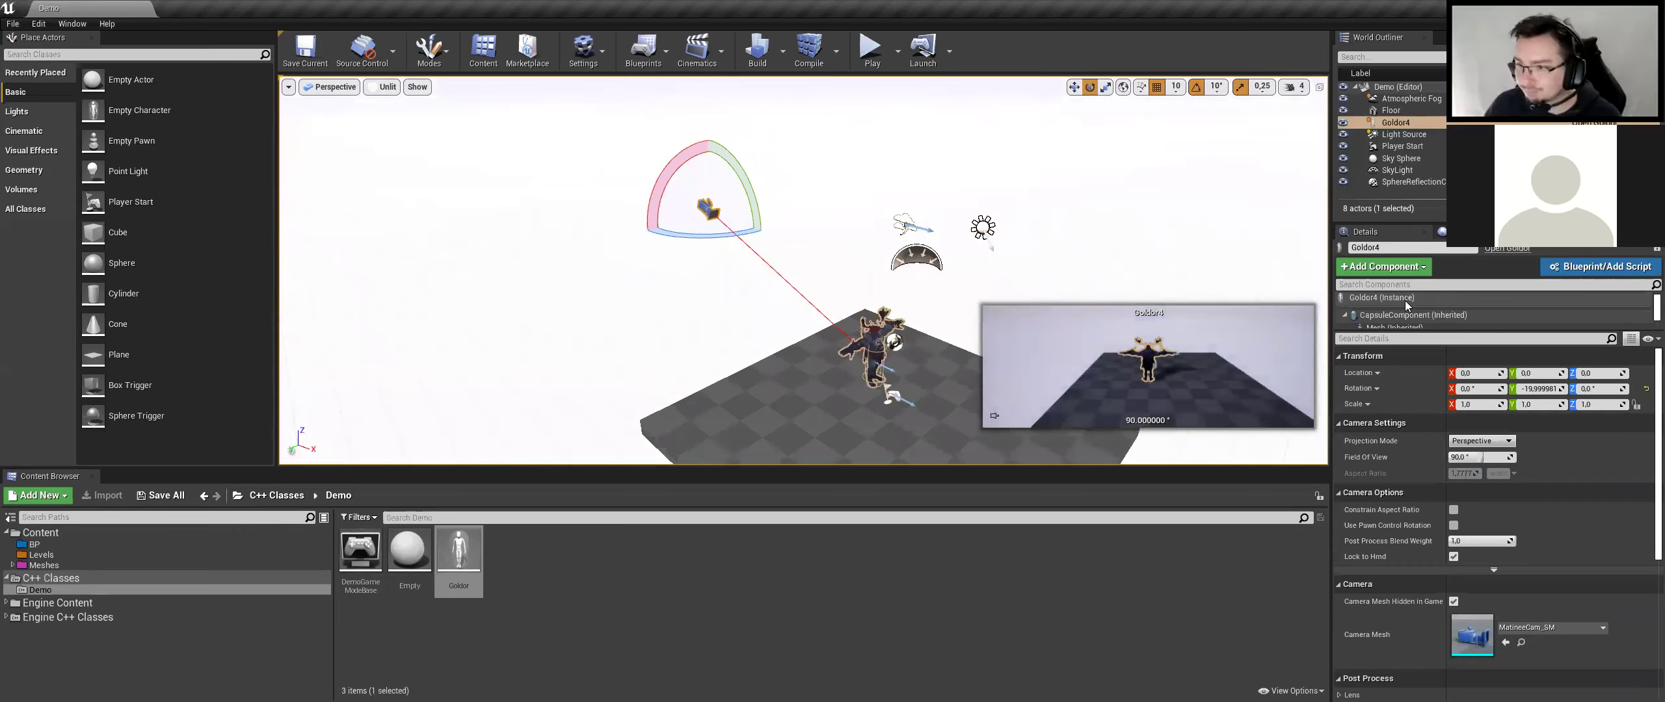
Create the Goldor_BP Blueprint from Goldor4 in the /Game/BP folder
left_click(1404, 300)
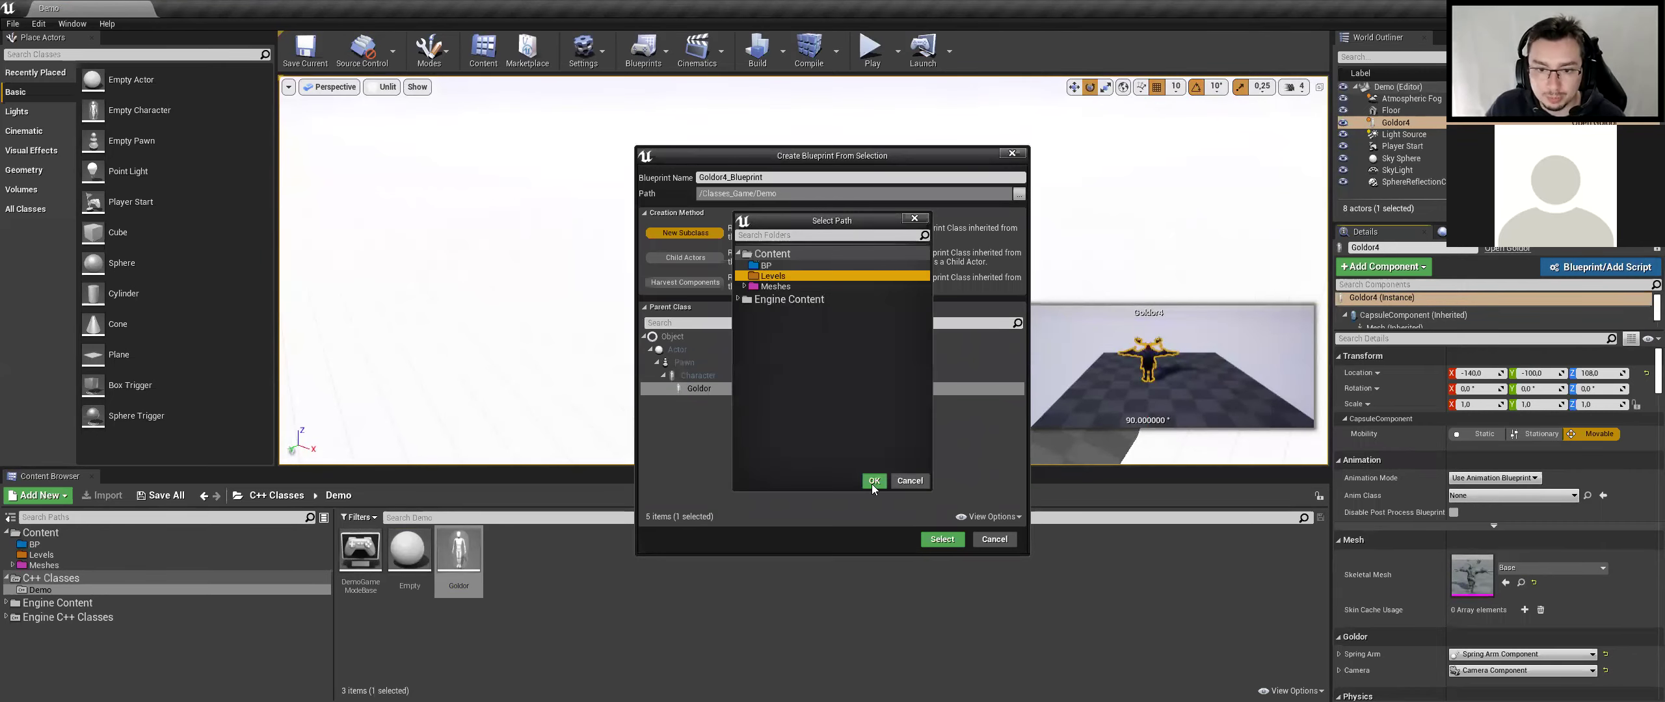
left_click(766, 265)
left_click(729, 174)
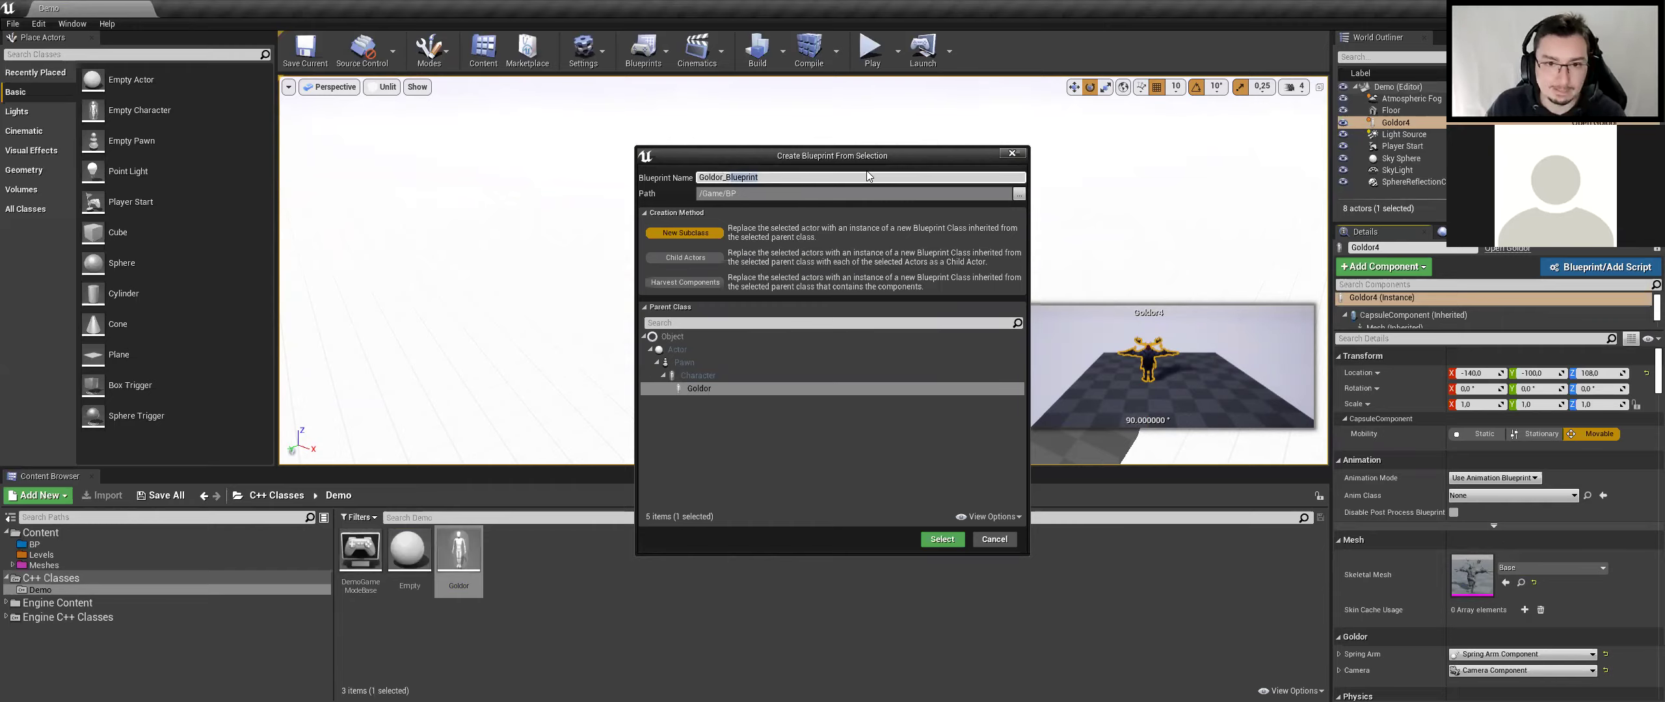
type("P")
left_click(942, 539)
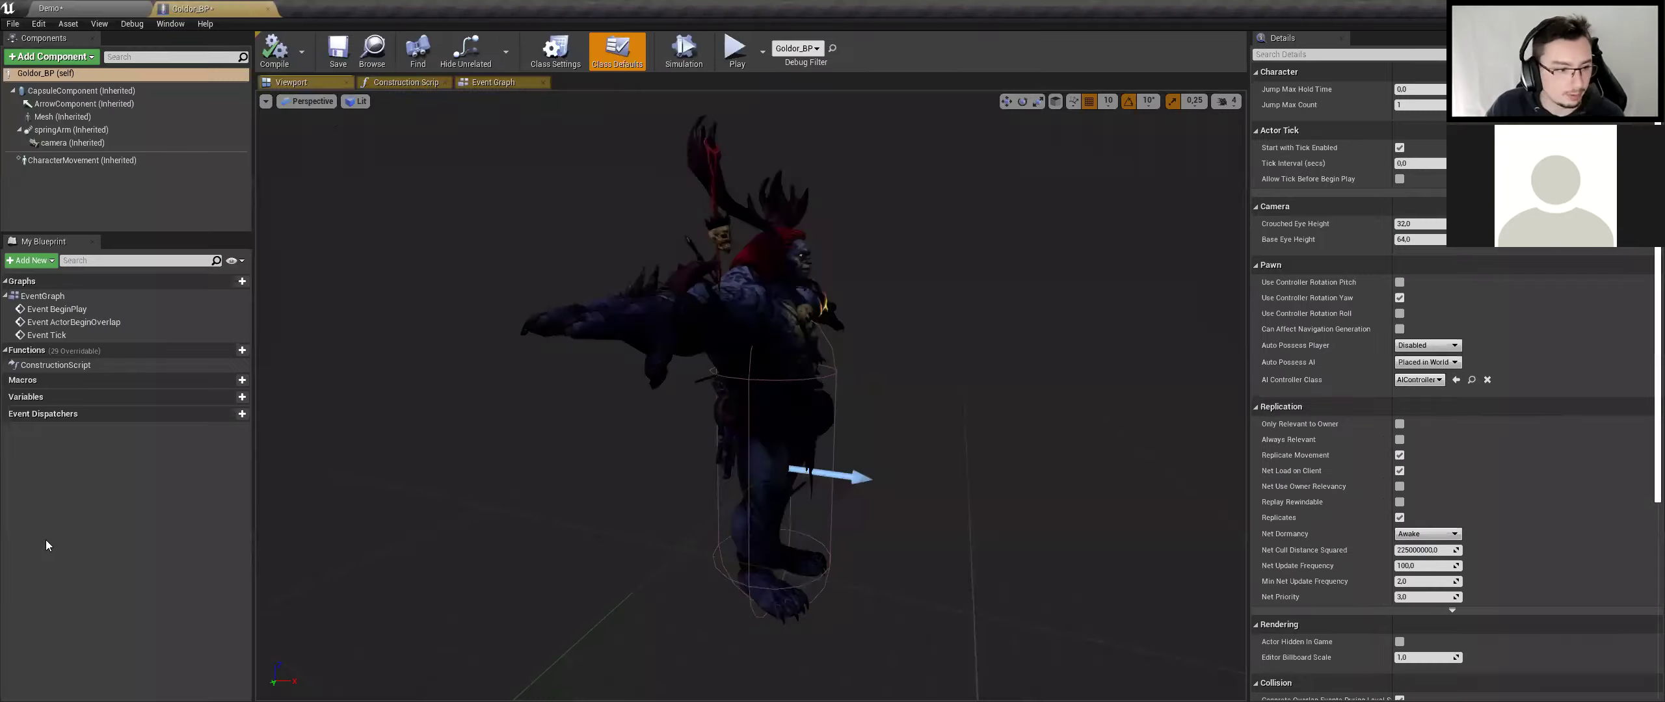
Back in the Demo level, open the BP folder and check the game mode's Default Pawn Class
left_click(130, 7)
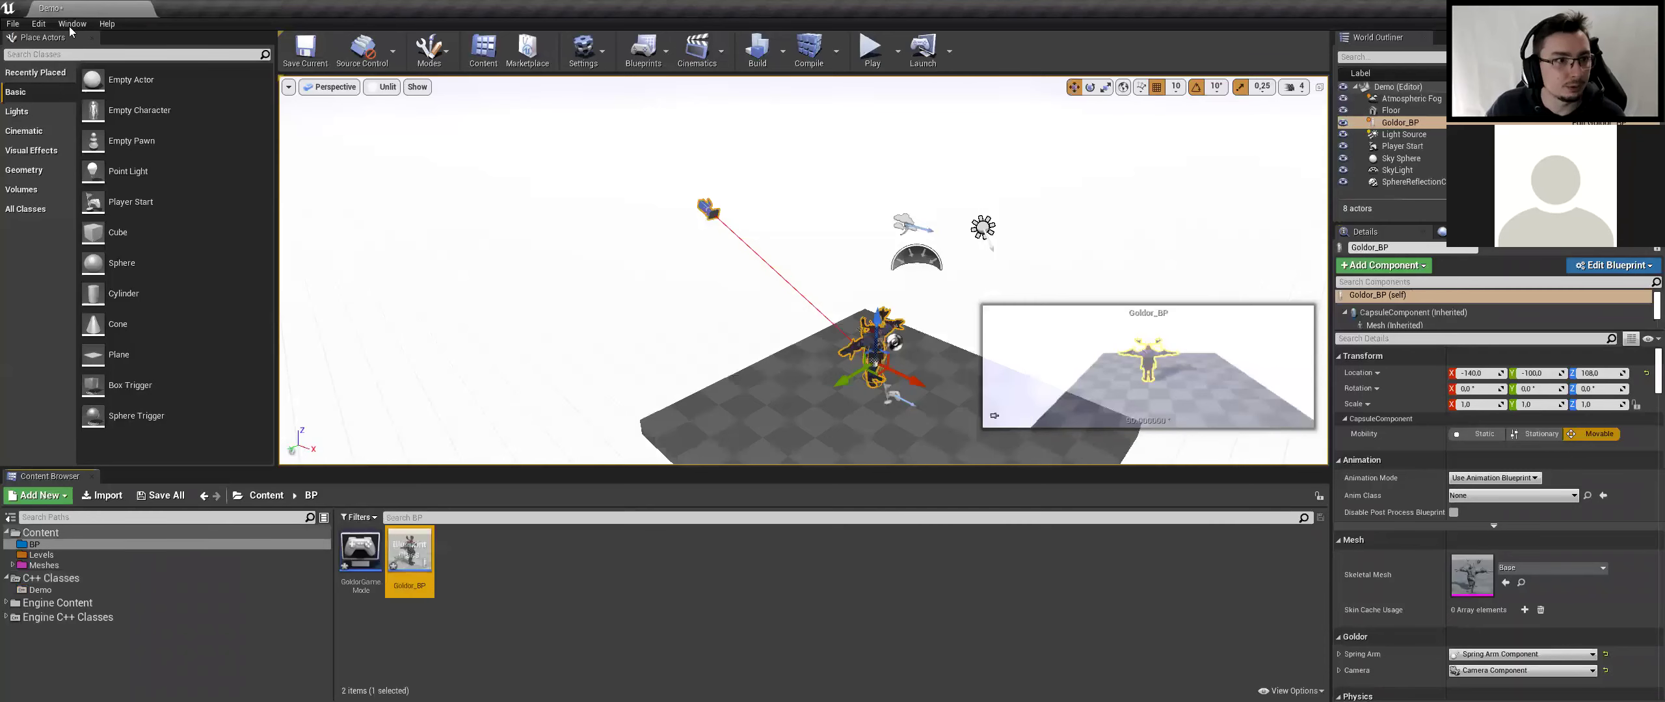
left_click(61, 546)
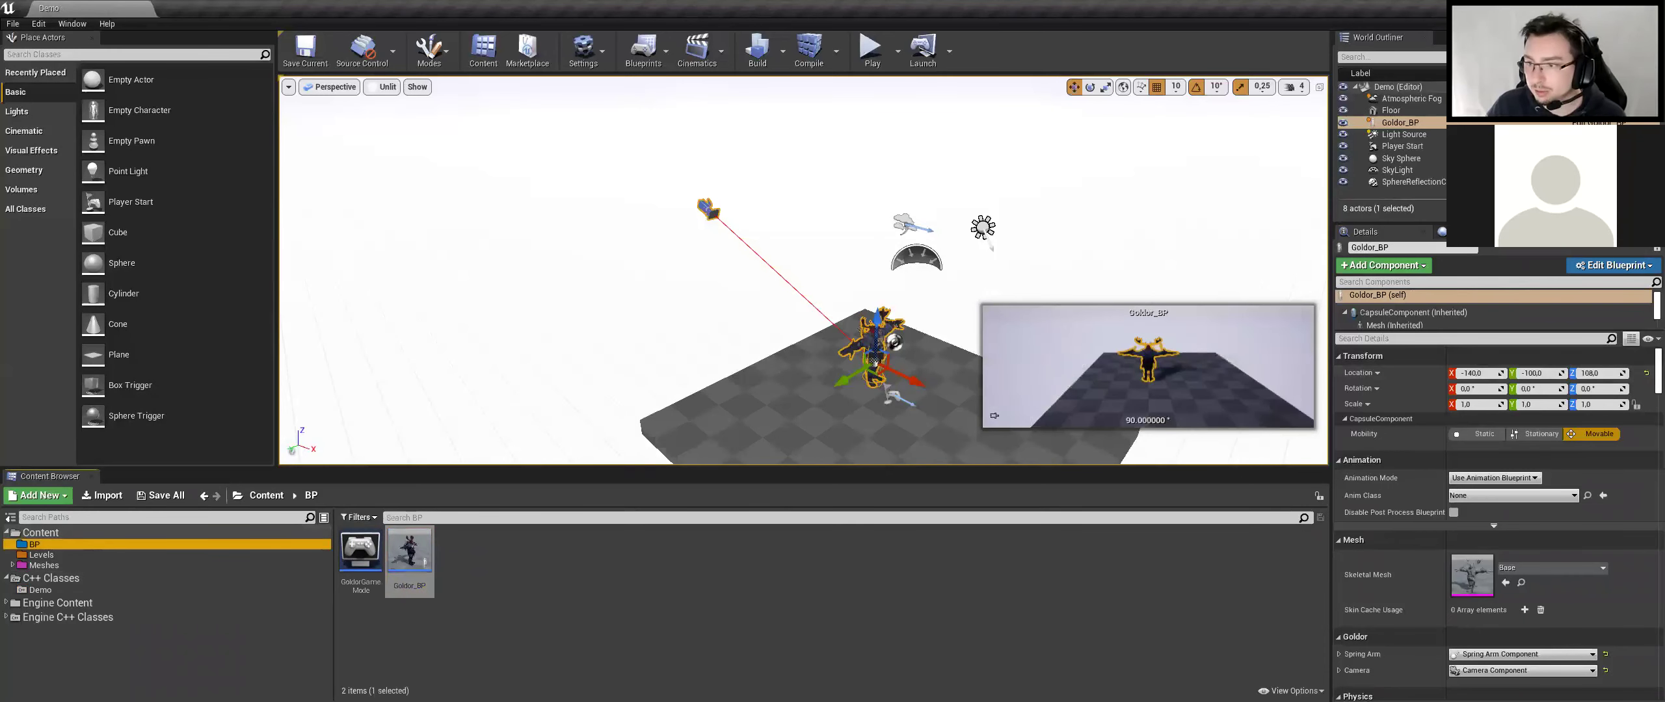
left_click(1457, 232)
left_click(409, 556)
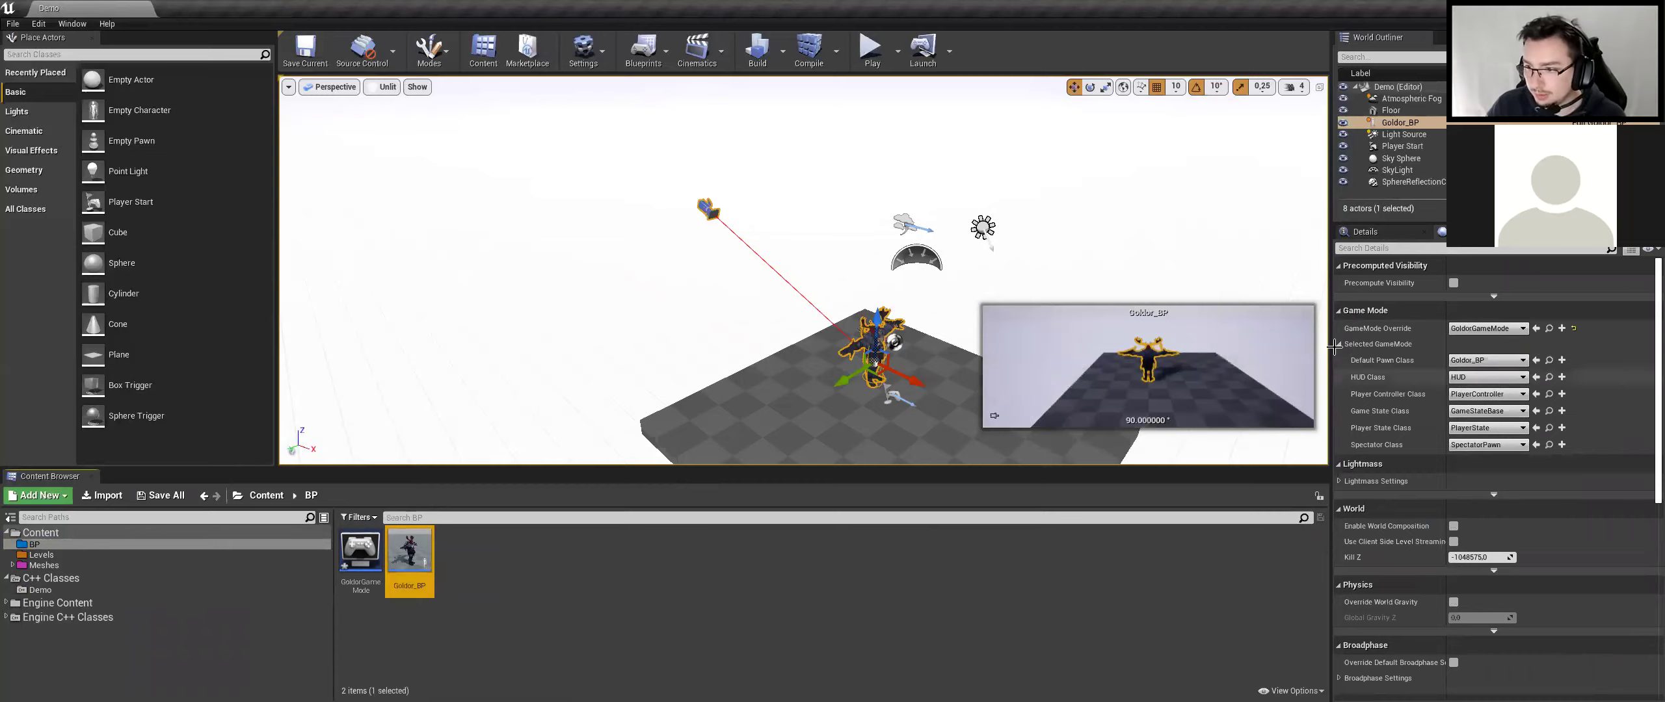
Delete the placed Goldor_BP actor and test-play the level
left_click(875, 351)
key("Delete")
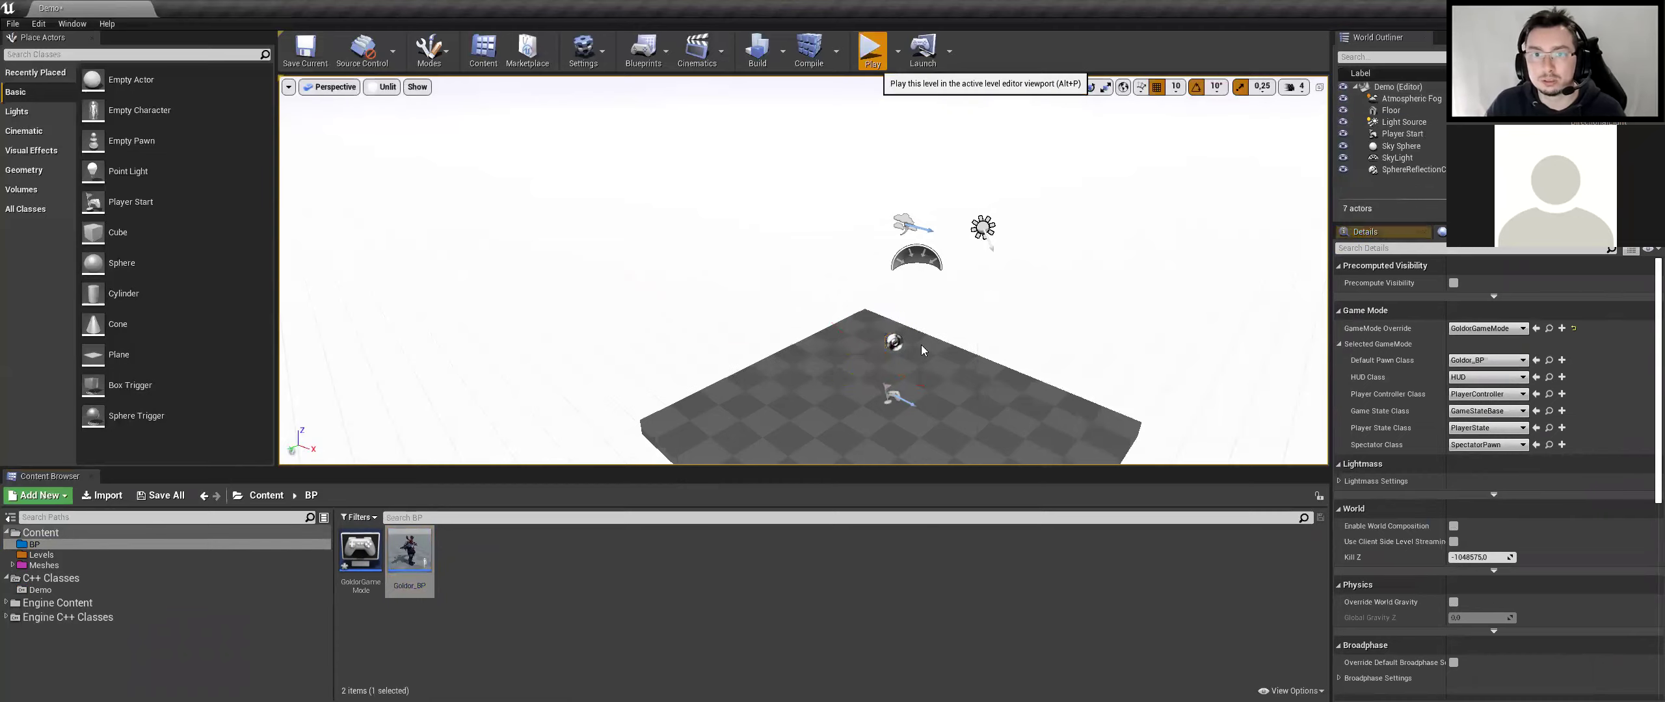
key("alt+p")
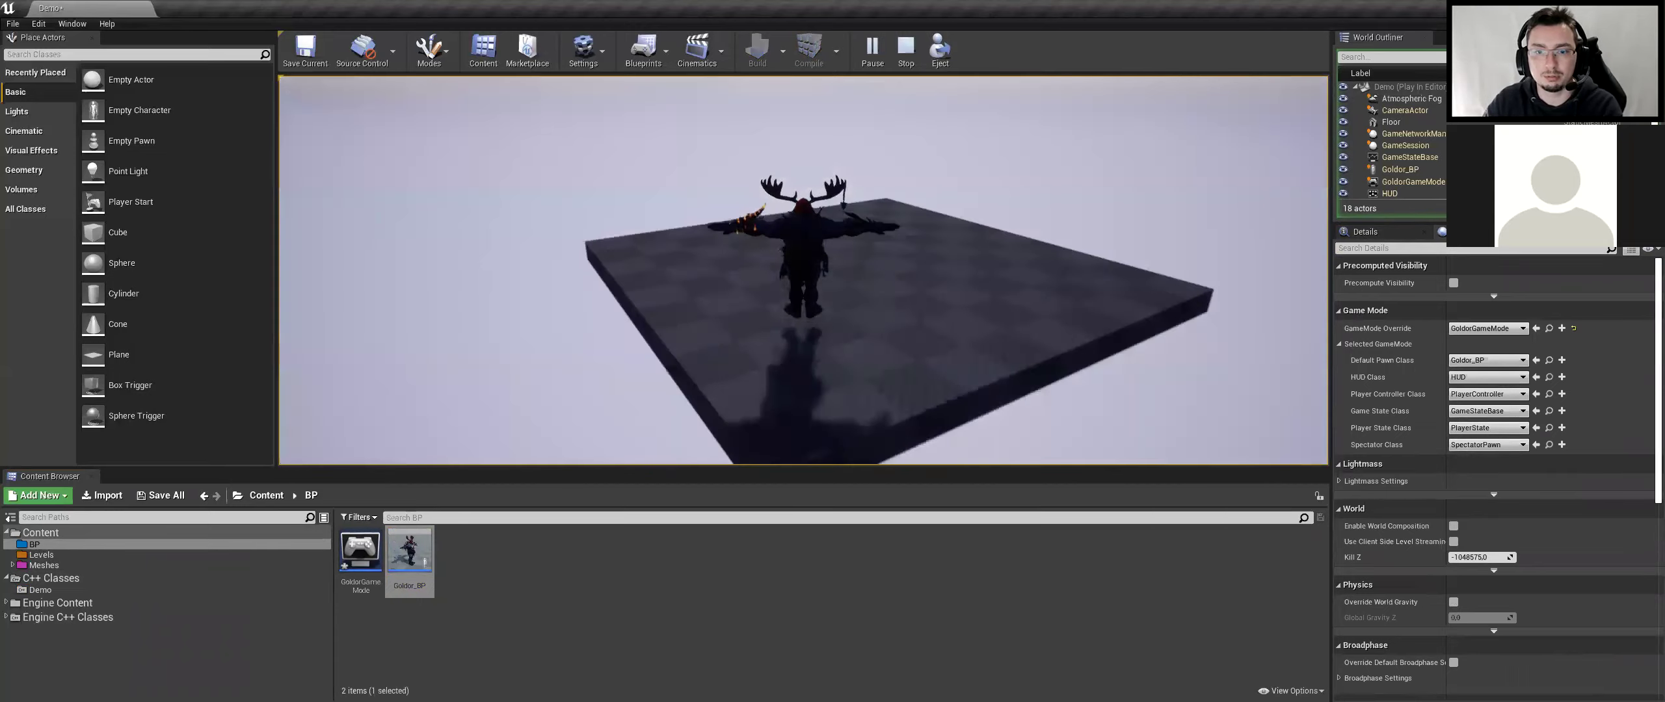
key("Escape")
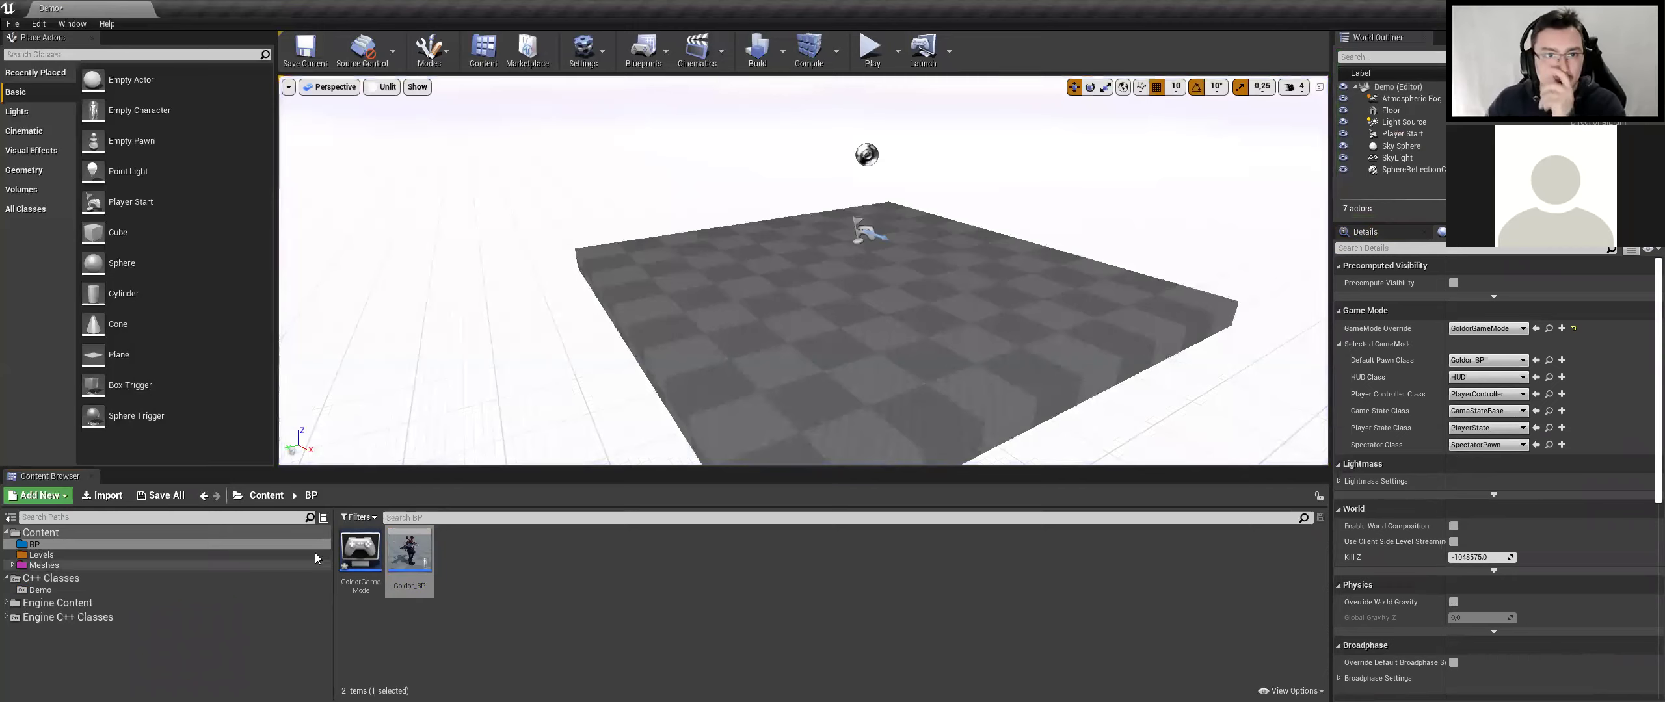
left_click(410, 556)
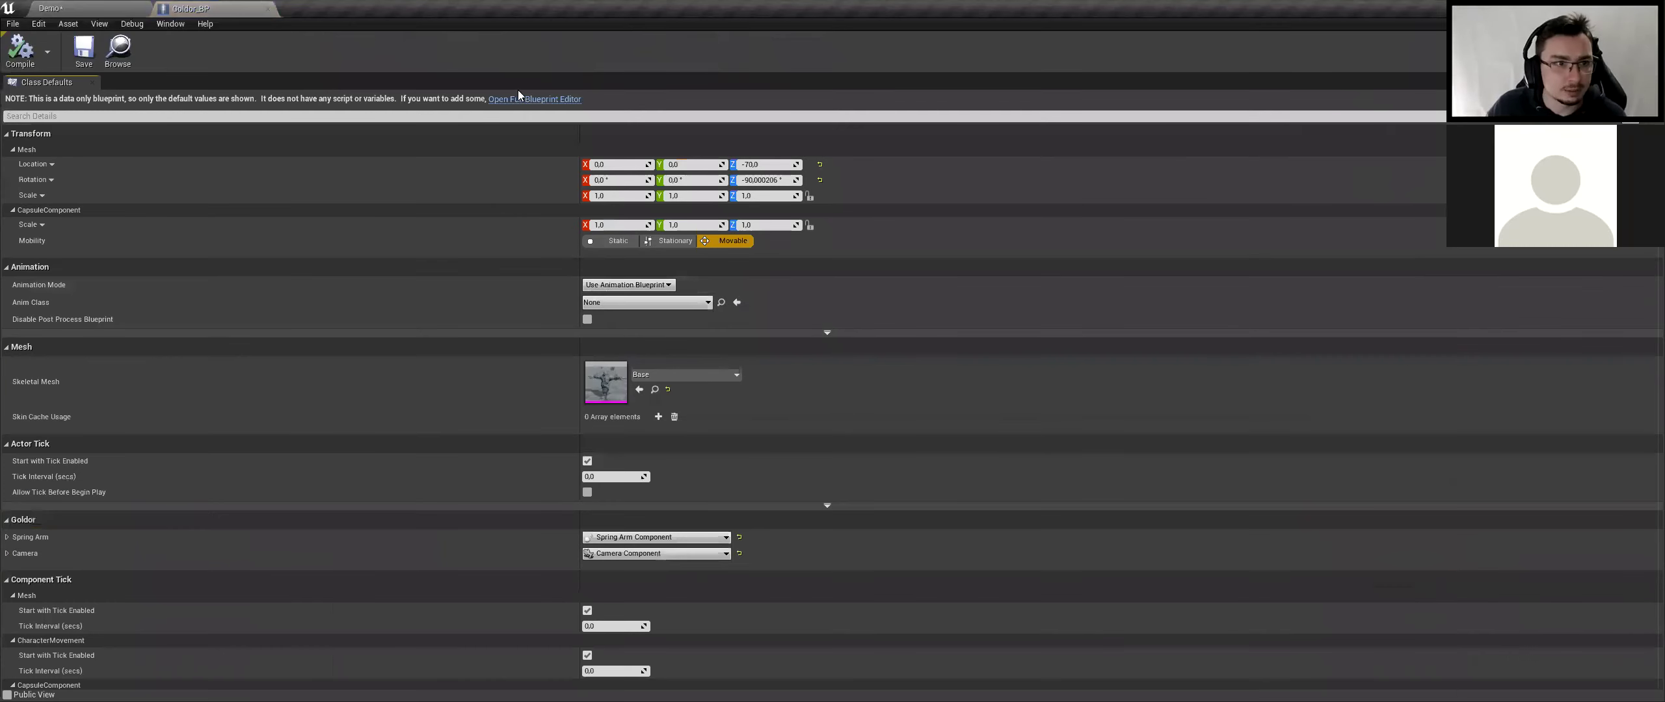
In Goldor_BP's full Blueprint Editor, rotate the Mesh -90° on Z and compile
left_click(544, 99)
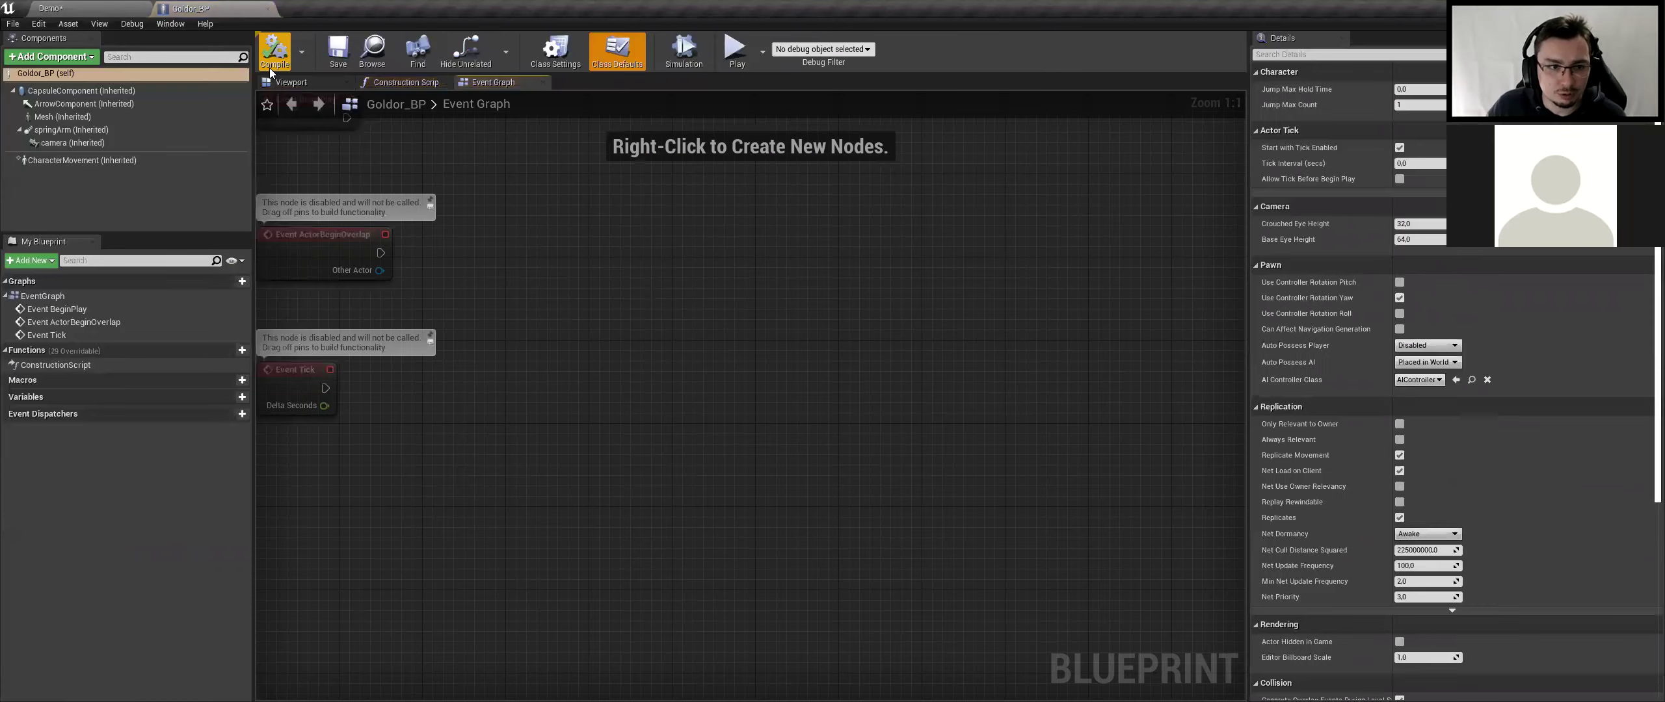
left_click(748, 304)
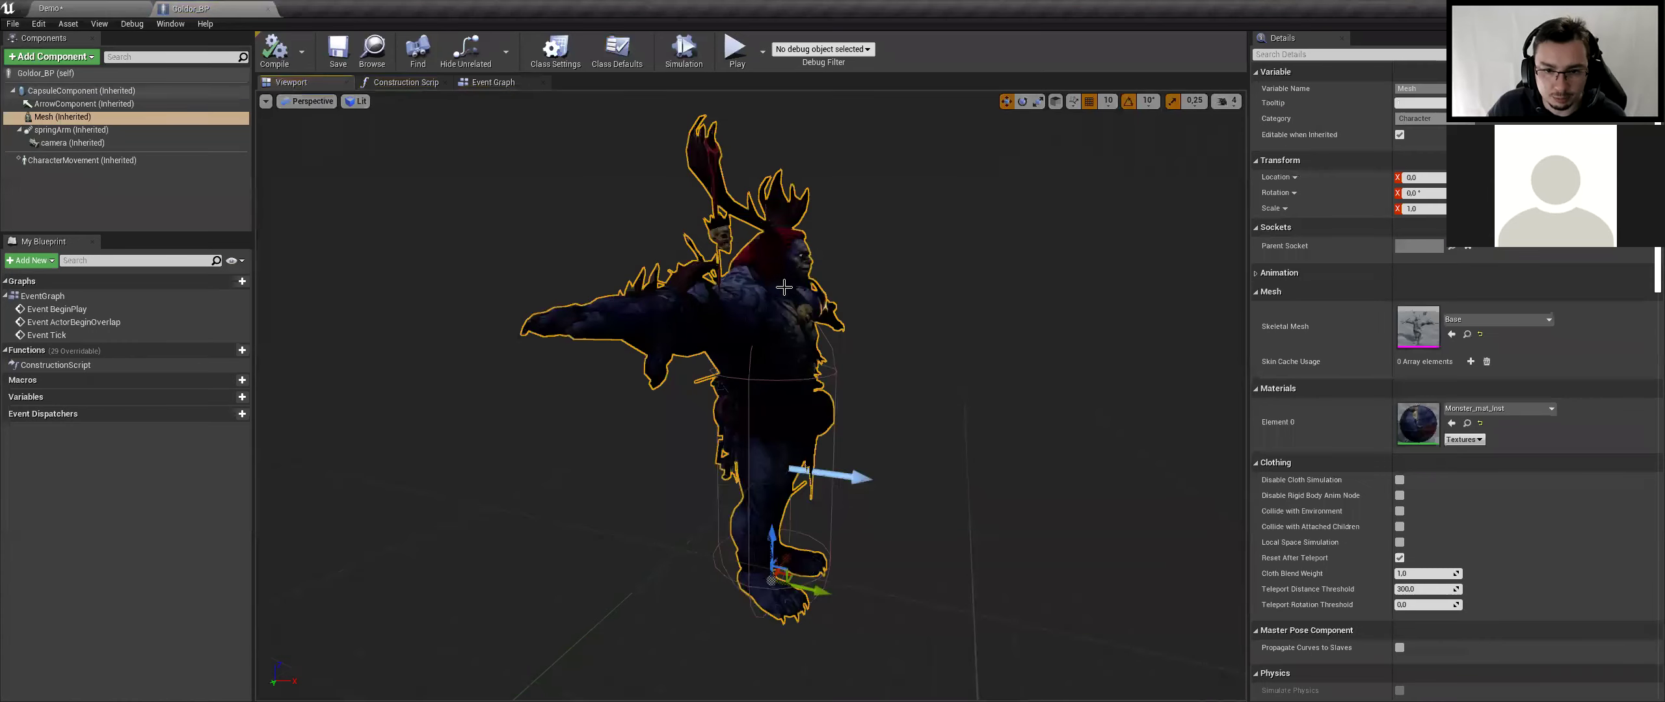
scroll(859, 314, "down", 3)
mouse_move(924, 345)
left_mouse_down("alt")
mouse_move(743, 462)
mouse_move(759, 430)
mouse_move(761, 453)
left_mouse_up("alt")
left_click(278, 57)
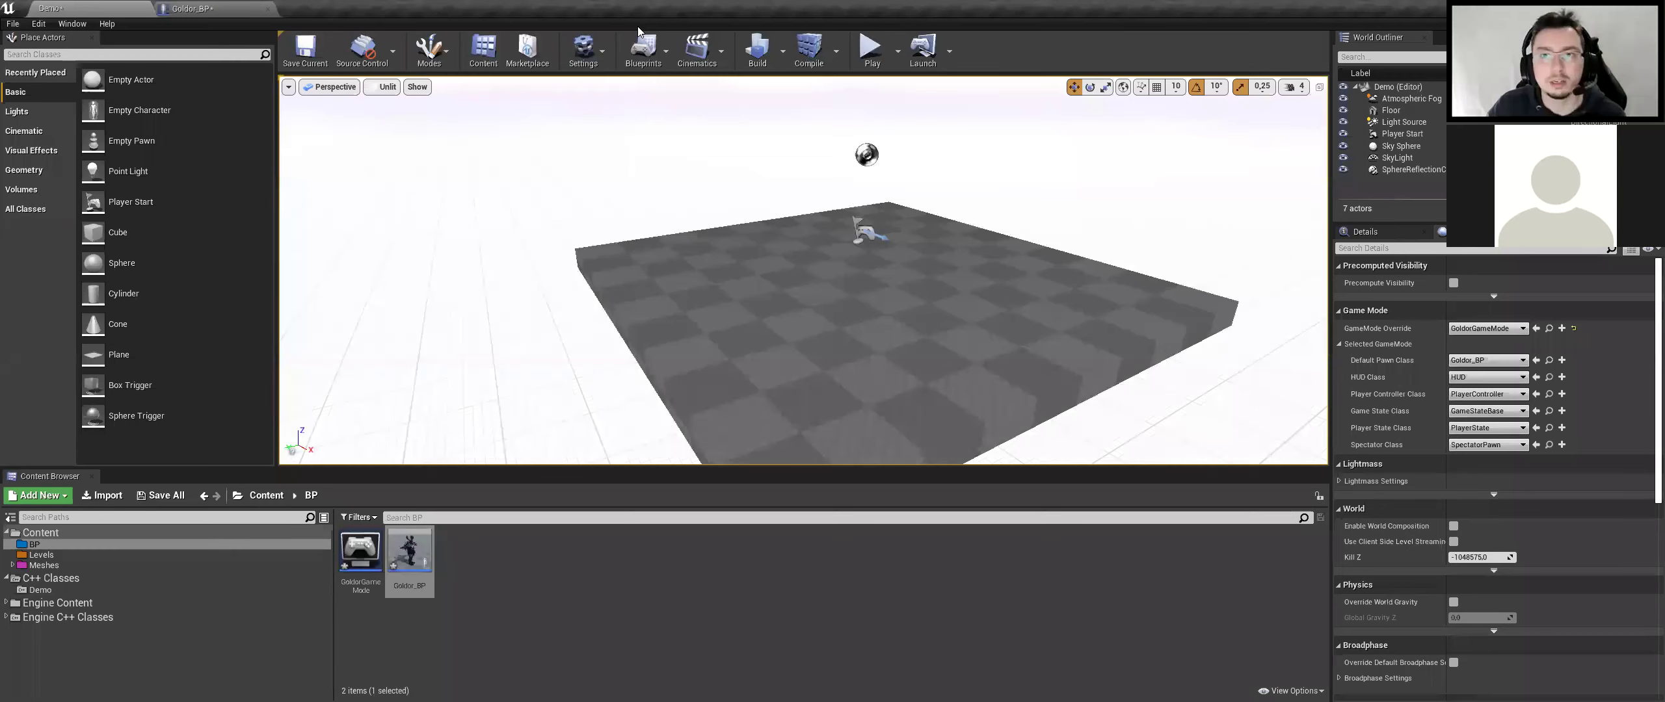
key("alt+p")
left_click(908, 91)
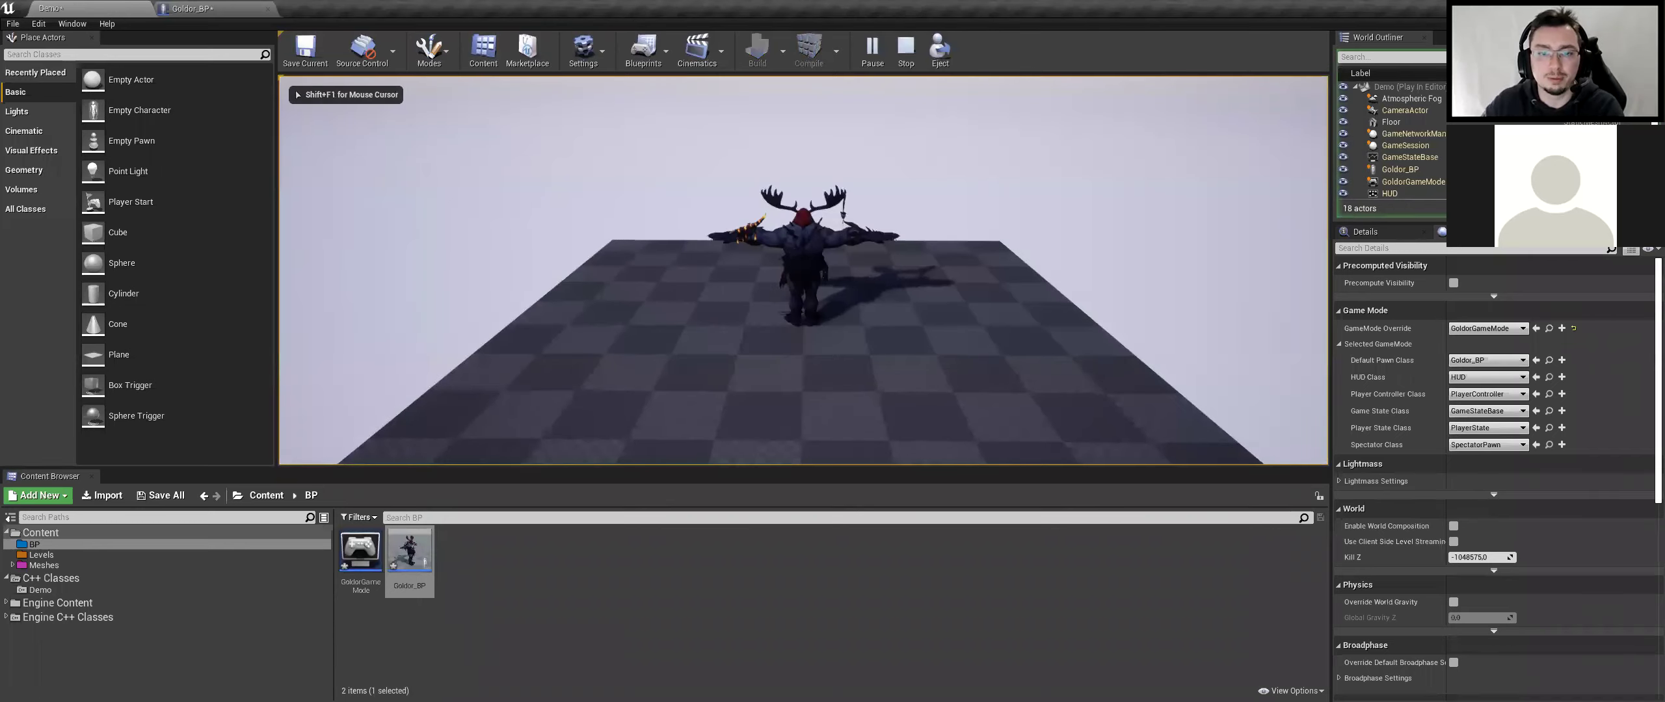
key("Escape")
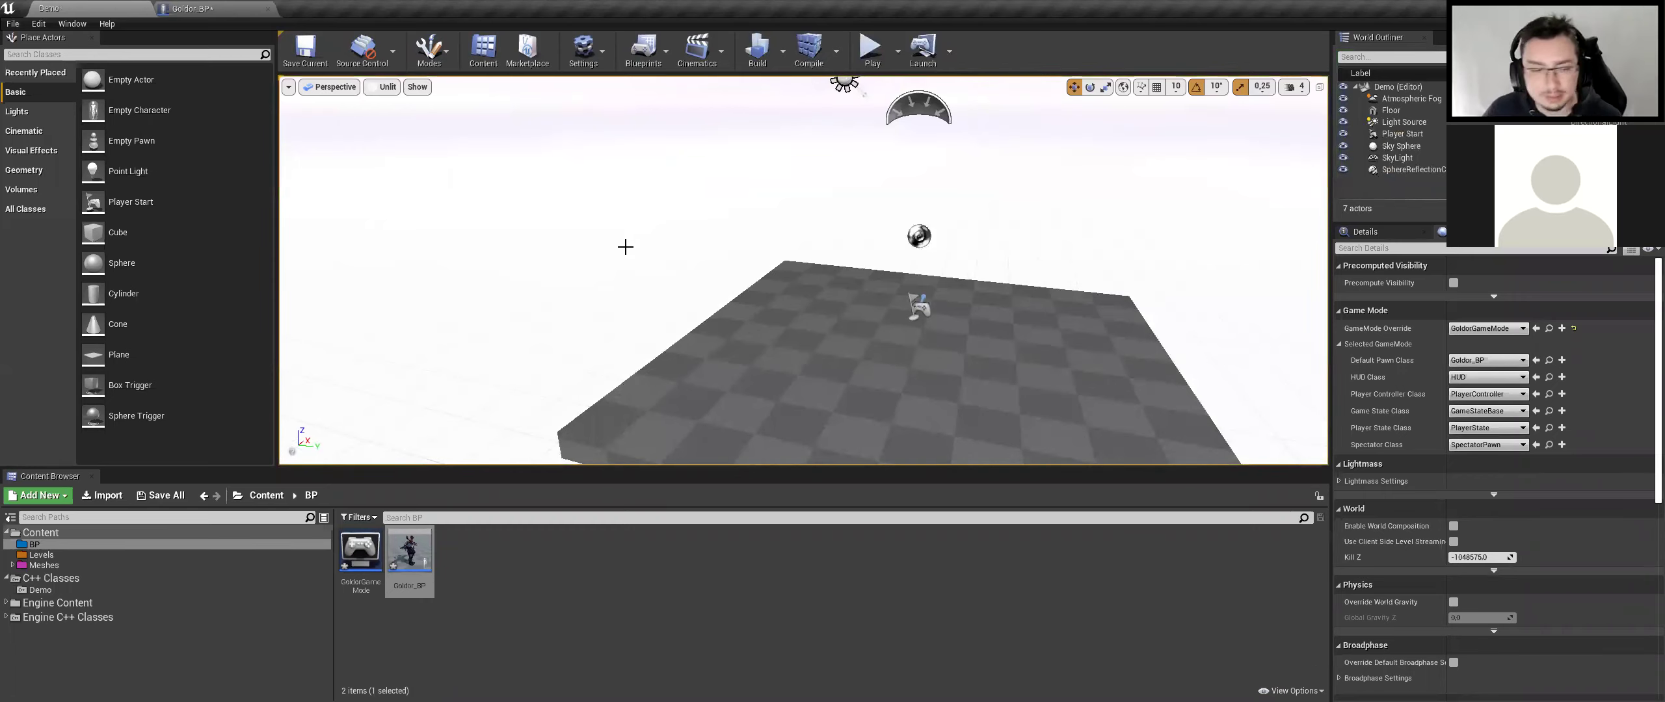
Browse to Meshes > Monster > Animations to review the Monster animations
left_click(58, 556)
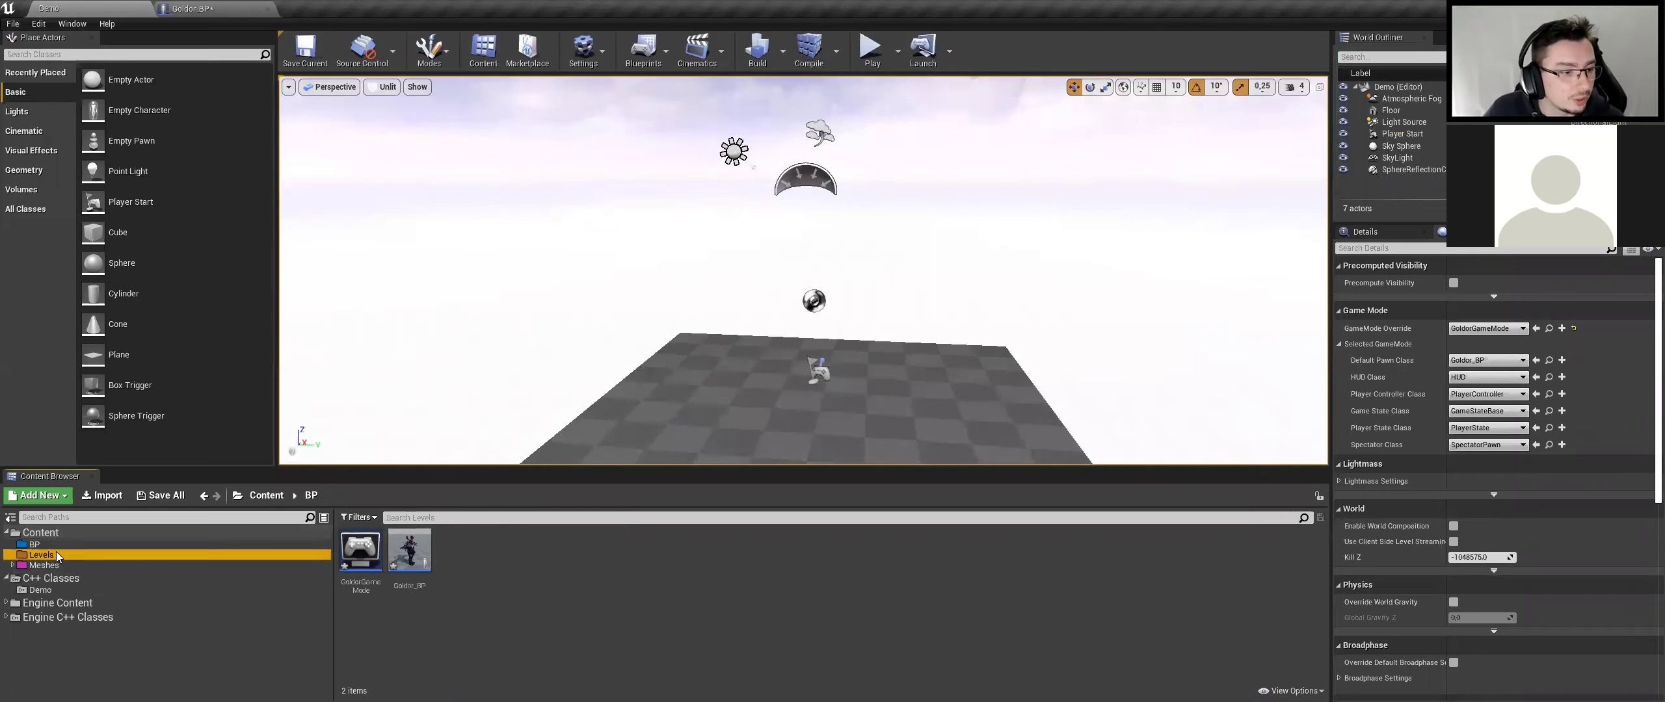
left_click(44, 565)
double_click(361, 550)
double_click(360, 549)
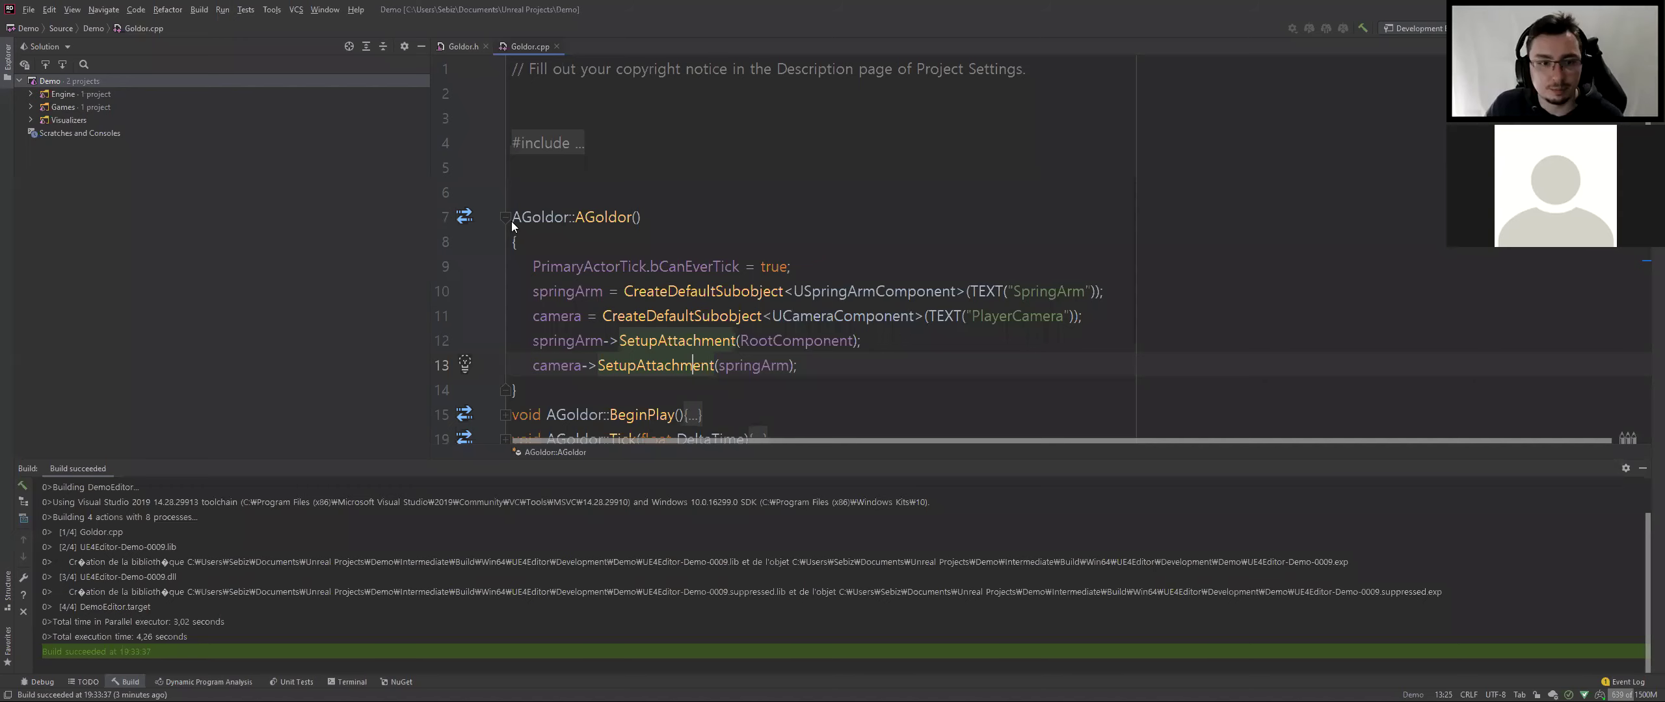
Fold the AGoldor constructor, SetupPlayerInputComponent, MoveForward and RotateAround bodies in Rider
left_click(485, 216)
key("ctrl+minus")
left_click(506, 291)
left_click(506, 317)
left_click(506, 341)
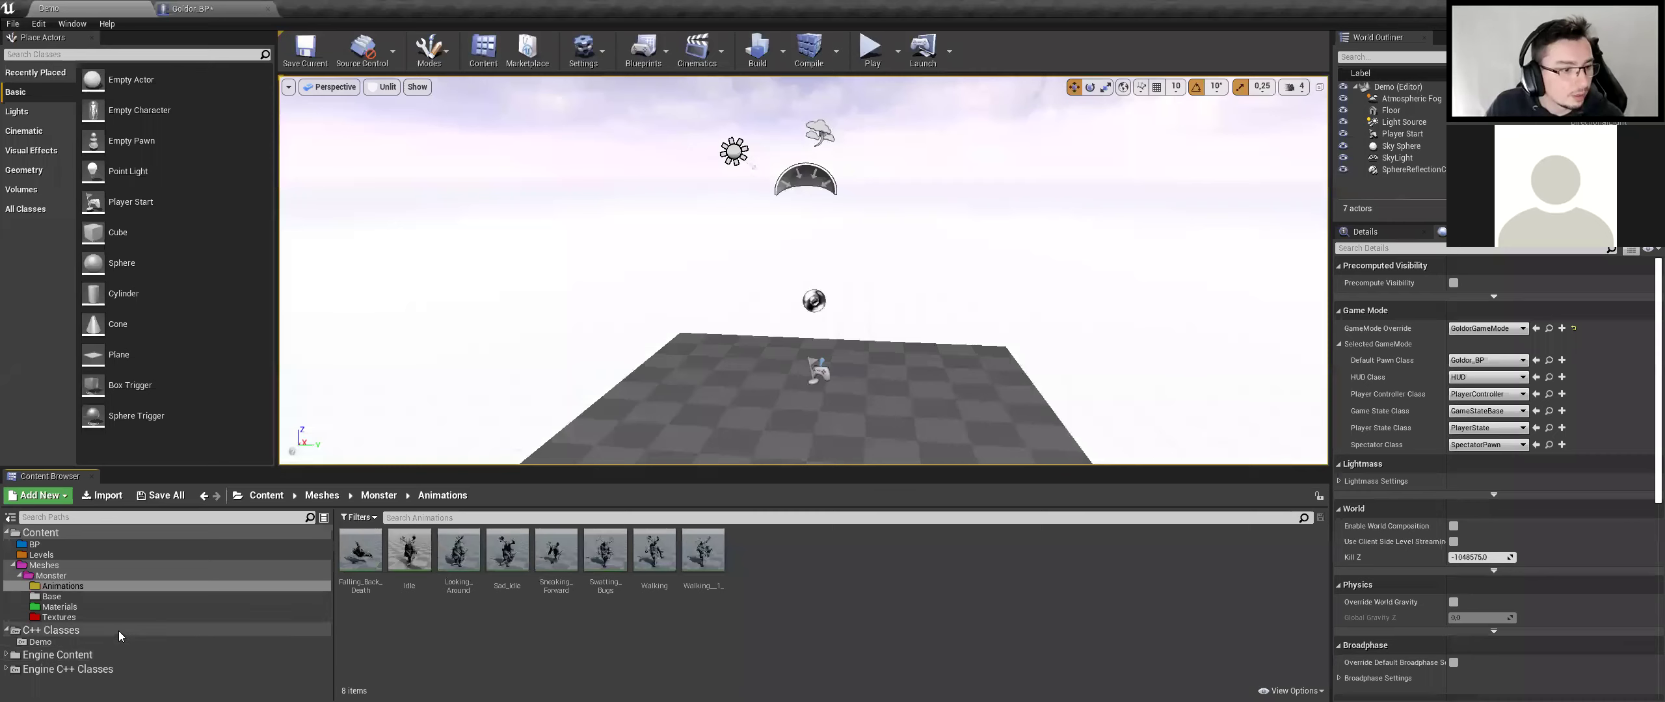
left_click(119, 632)
Pick AnimInstance, found via 'animinst' among all classes, as the new class parent; switch to ThirdPerson editor
right_click(444, 594)
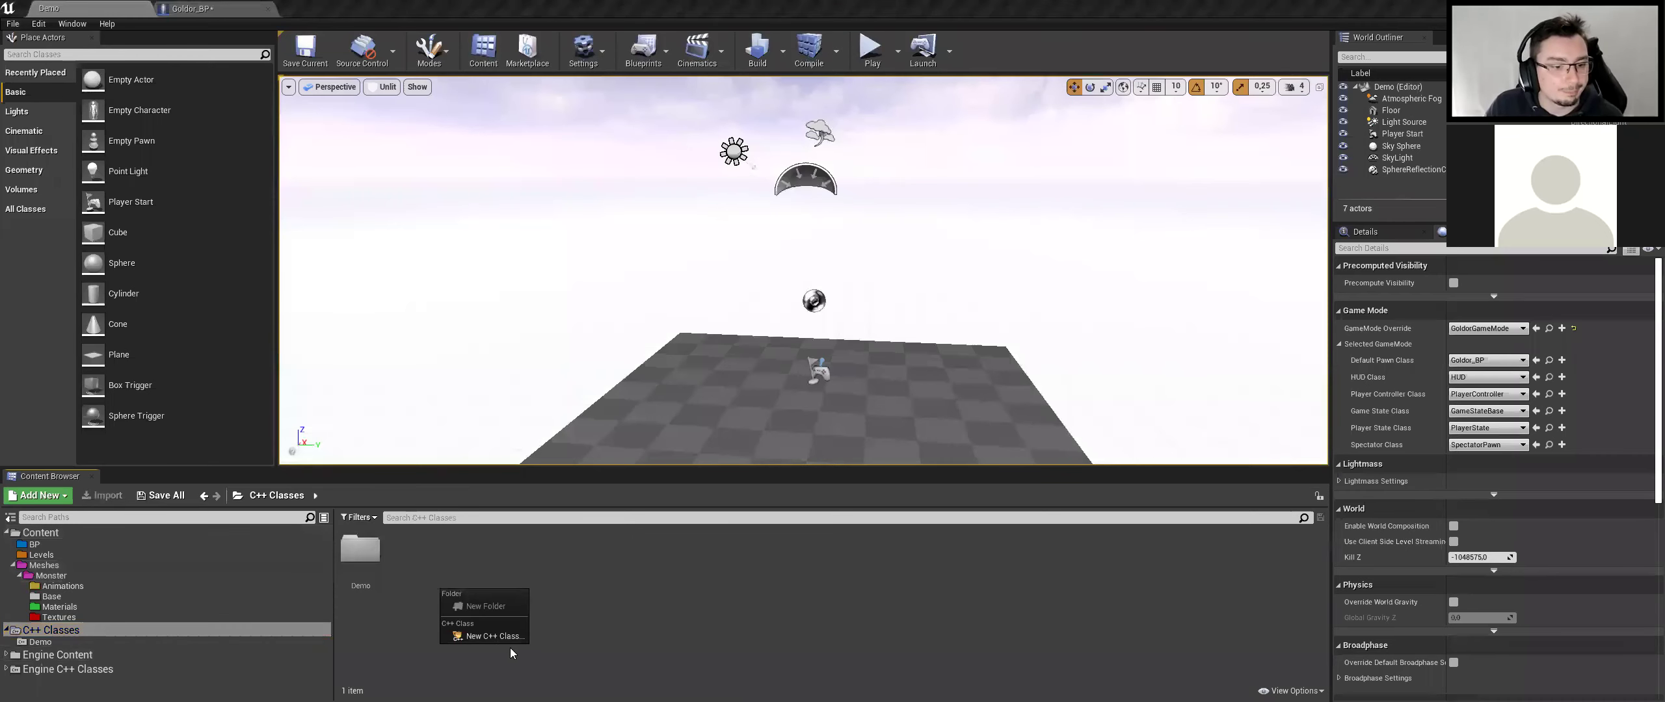
left_click(510, 642)
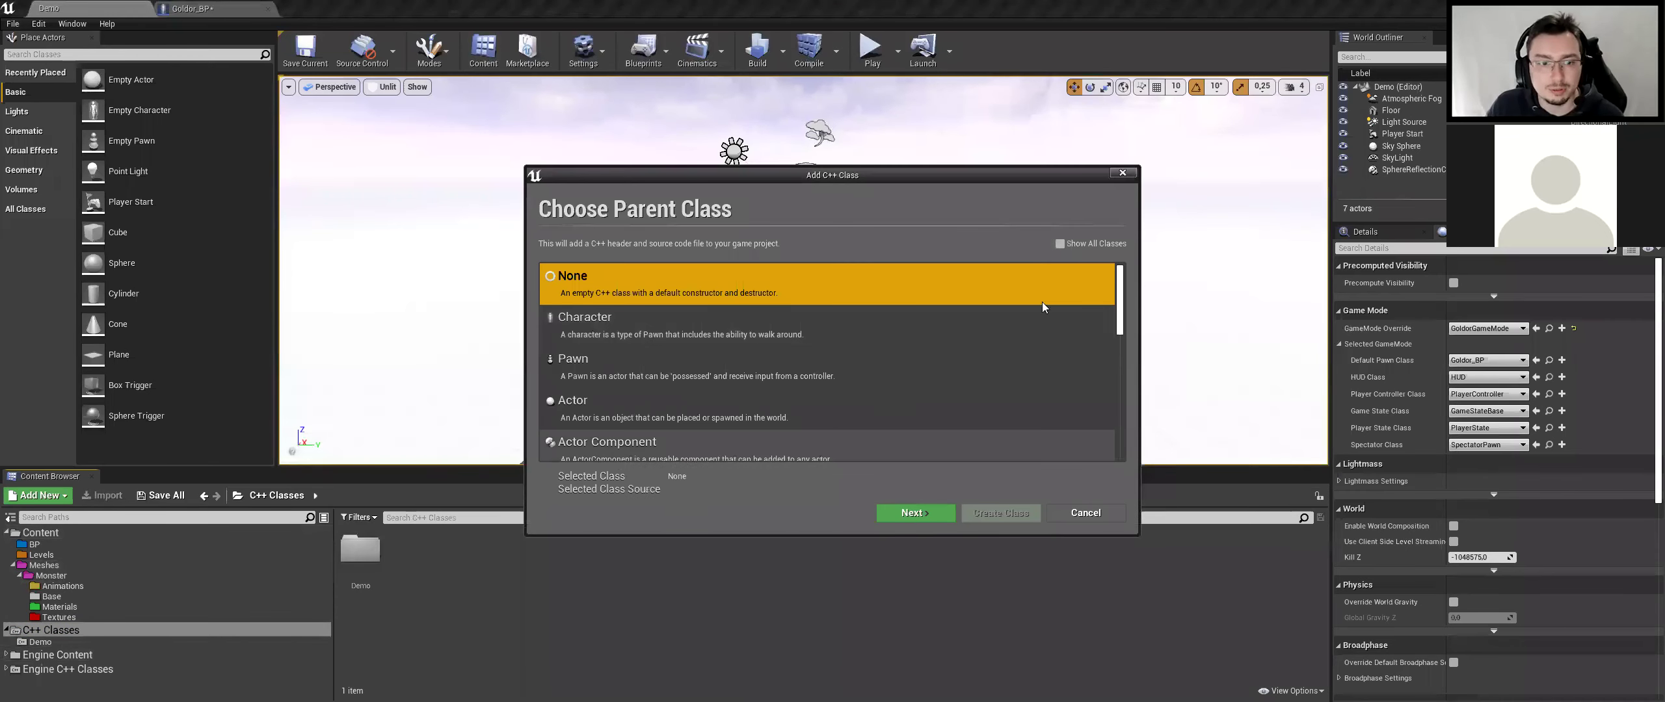
left_click(1060, 243)
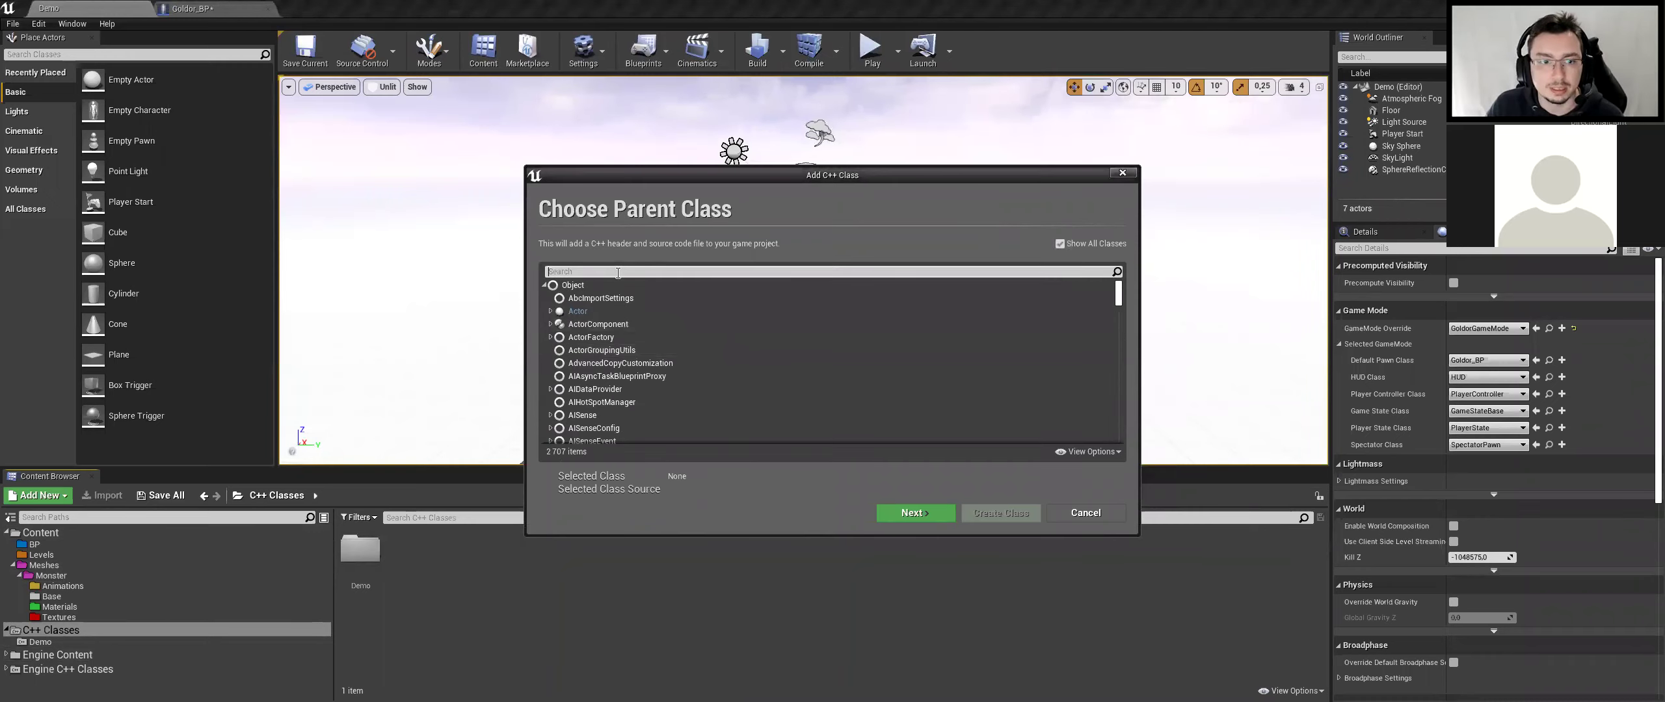
type("animinst")
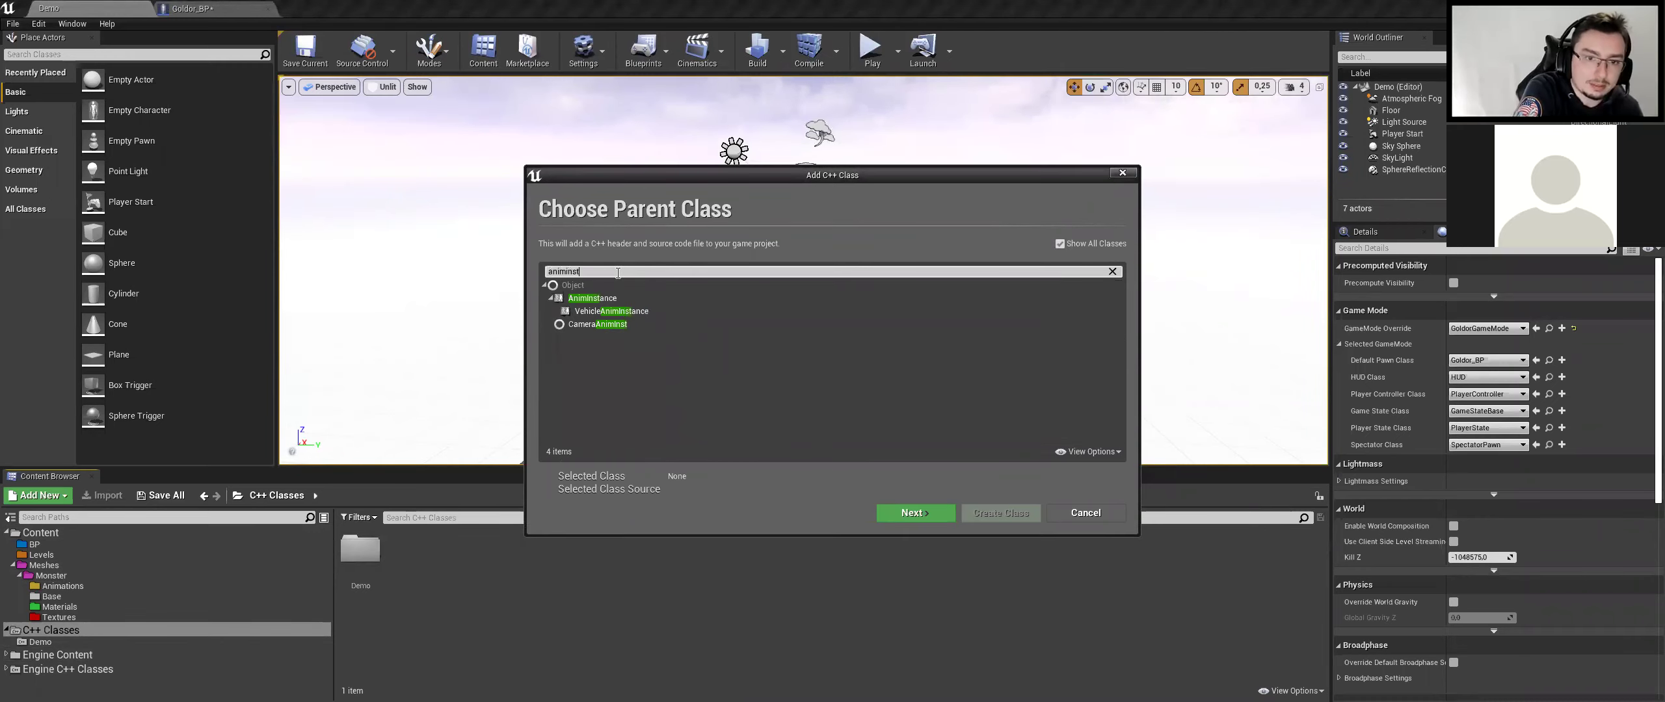
left_click(605, 298)
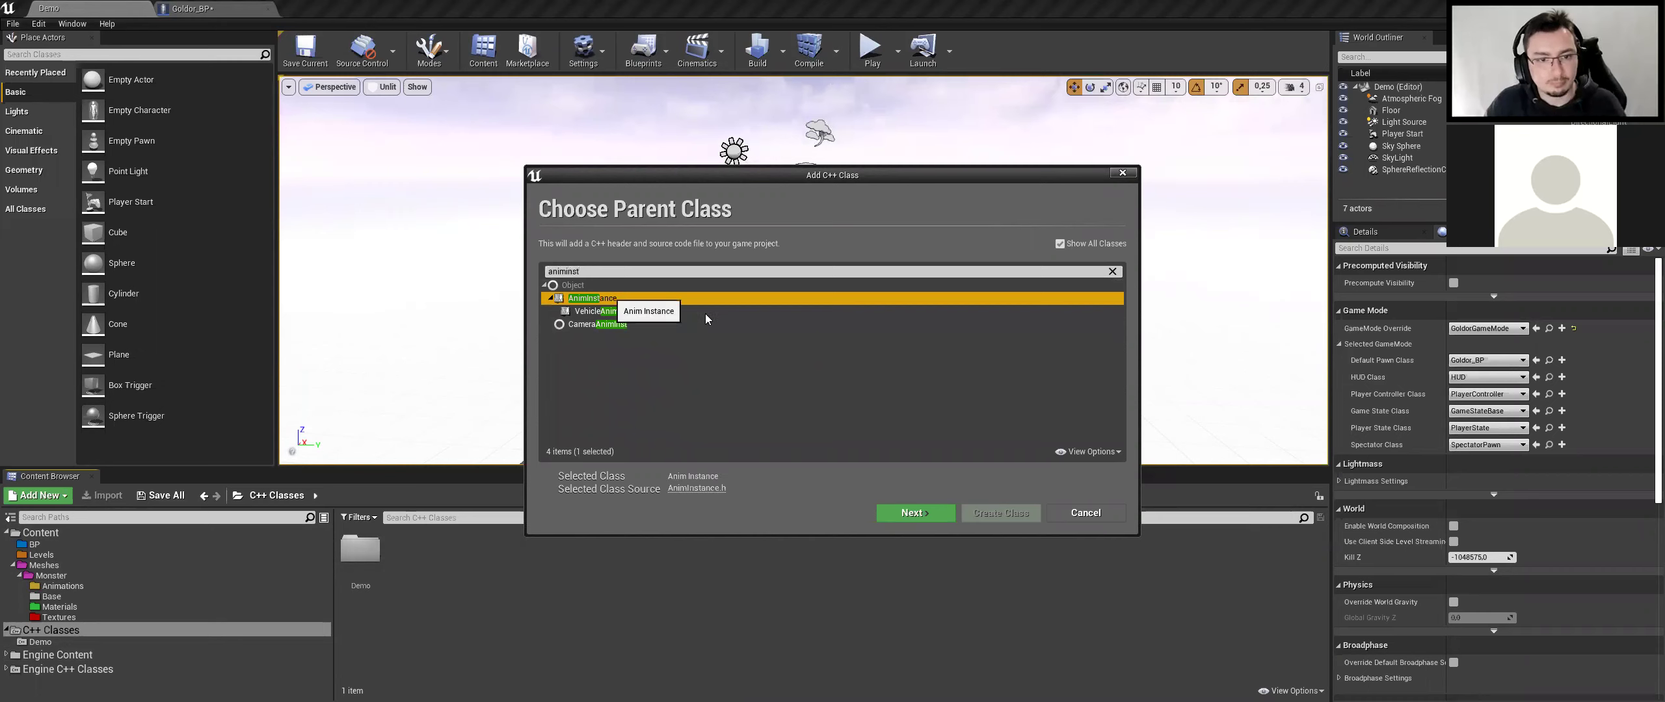
key("alt+Tab")
left_click(528, 402)
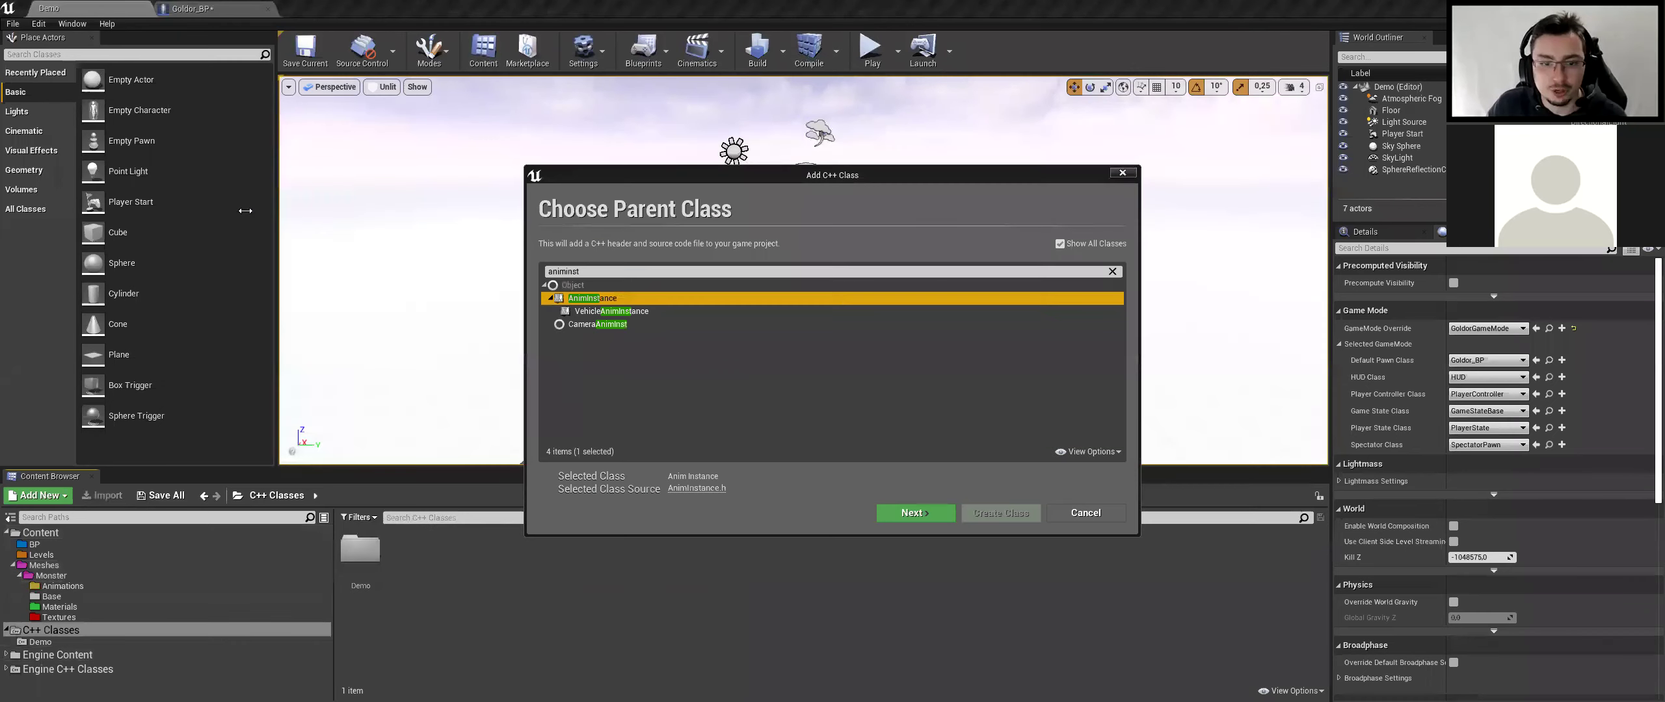
Select the ThirdPerson character's mesh and locate its animation blueprint
left_click(61, 117)
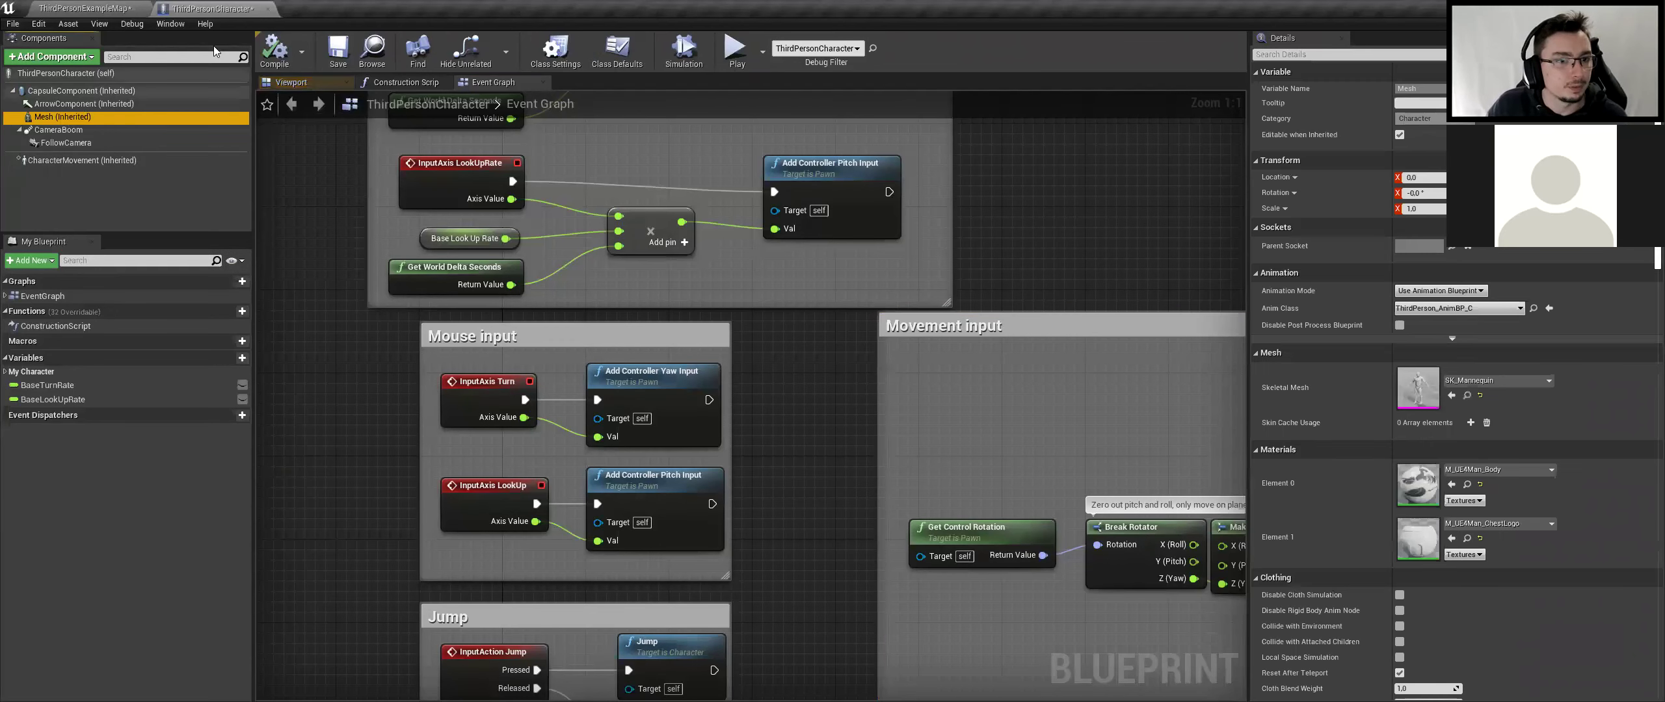
left_click(292, 82)
left_click_drag(715, 394, 1085, 357, "alt")
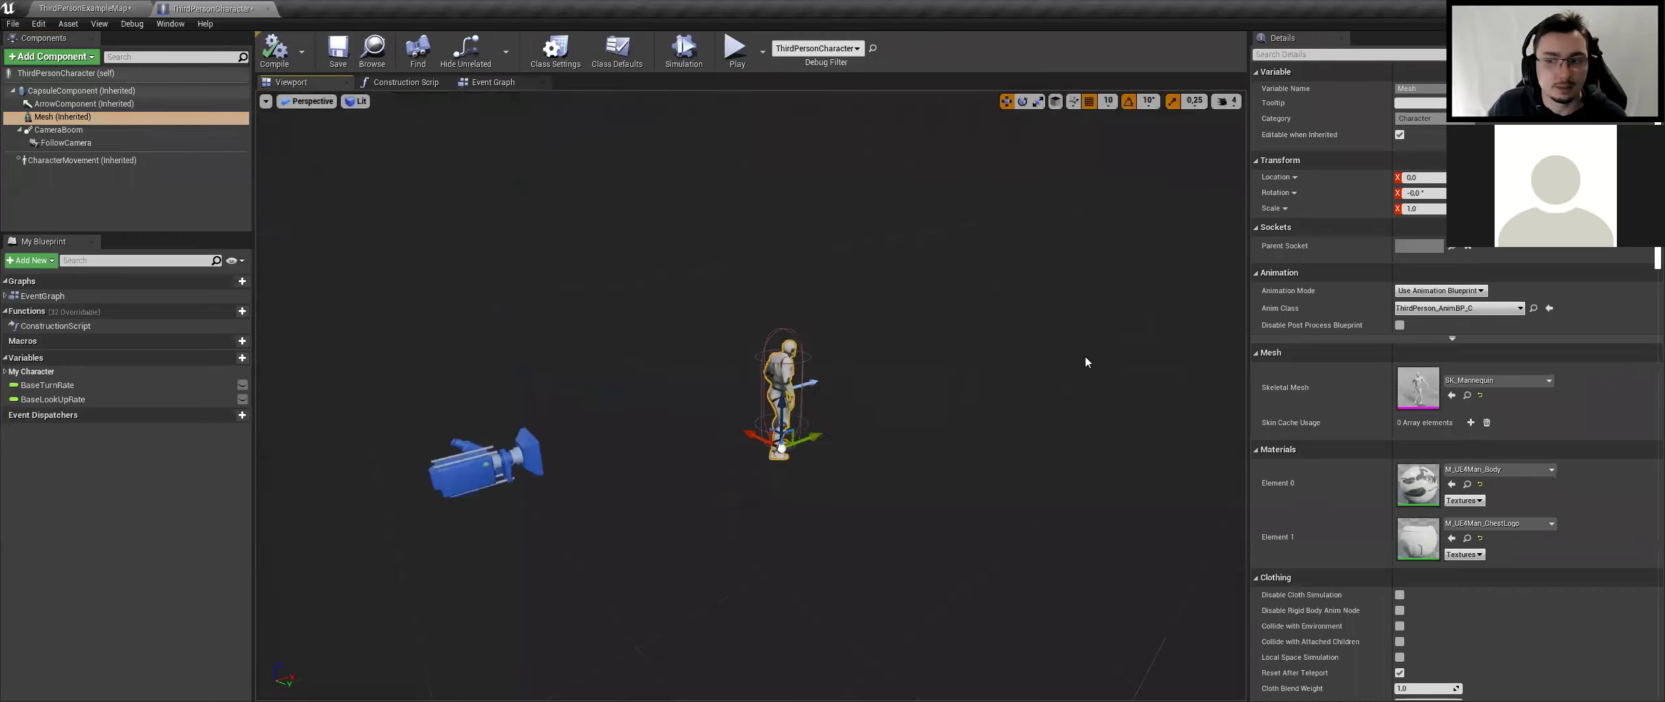
scroll(1030, 323, "up", 5)
left_click_drag(946, 339, 898, 339, "alt")
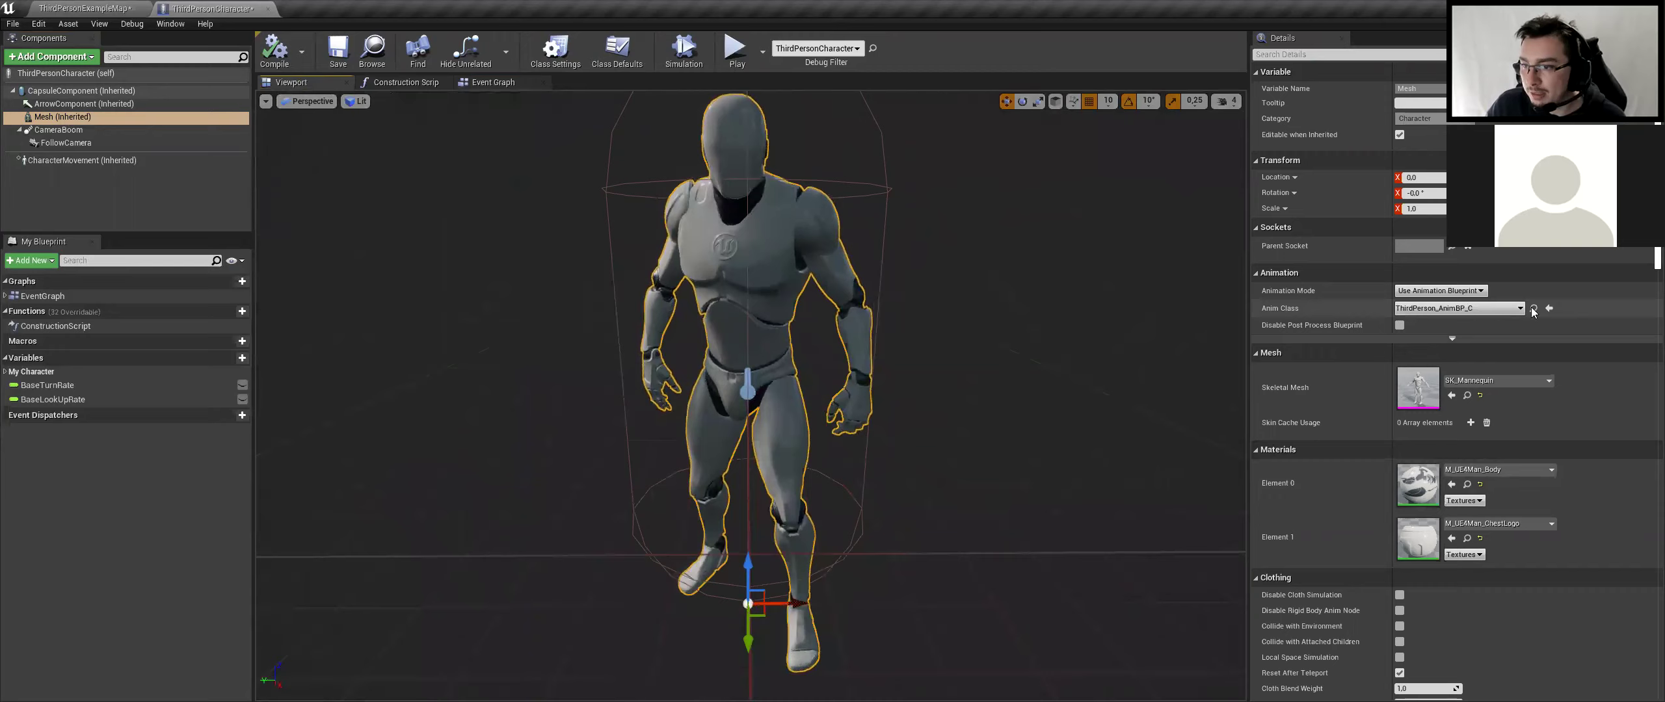
left_click(84, 8)
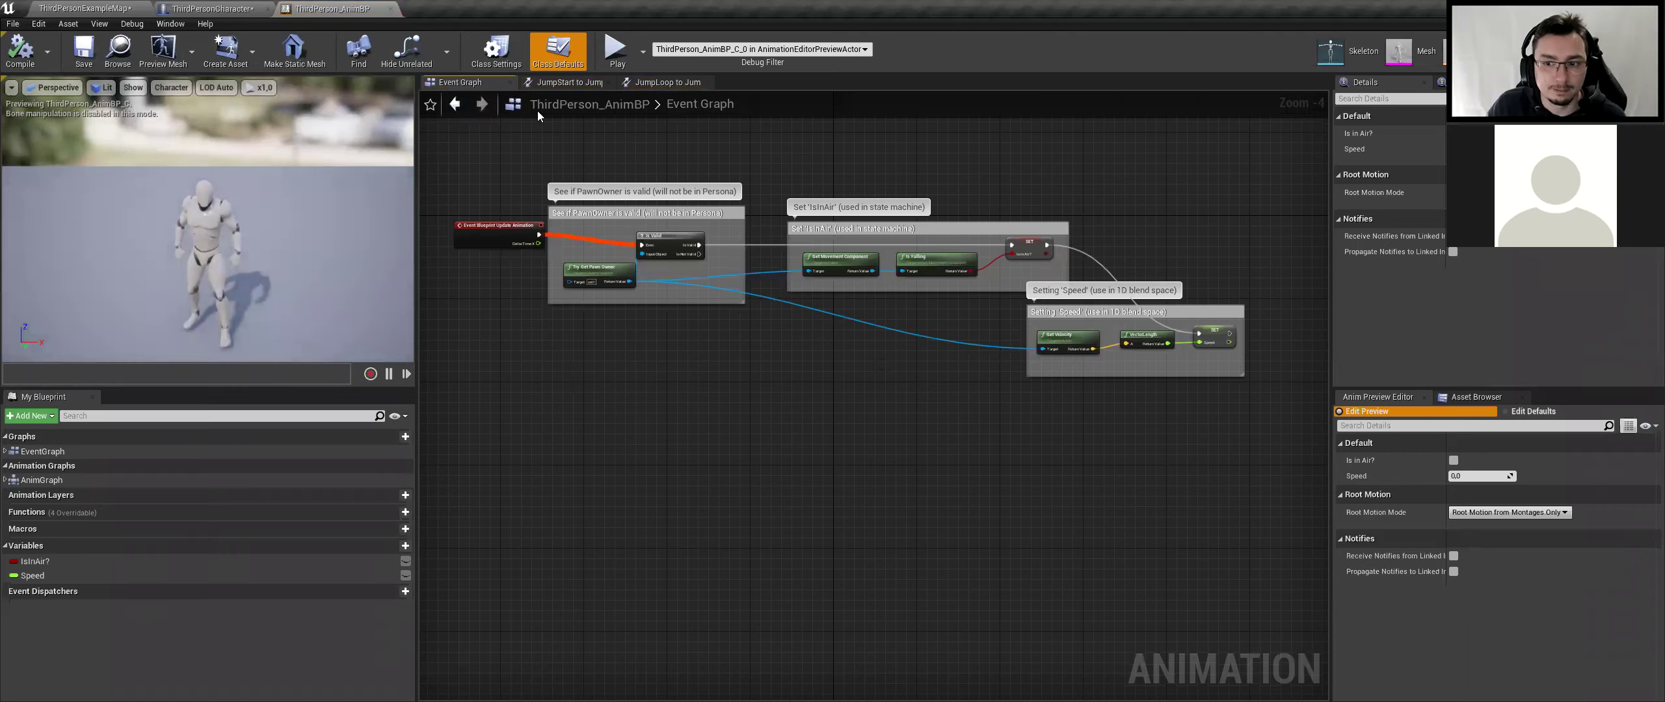
Inspect ThirdPerson_AnimBP's transition rule, Event Graph, AnimGraph and Default state machine, then close it
left_click(562, 85)
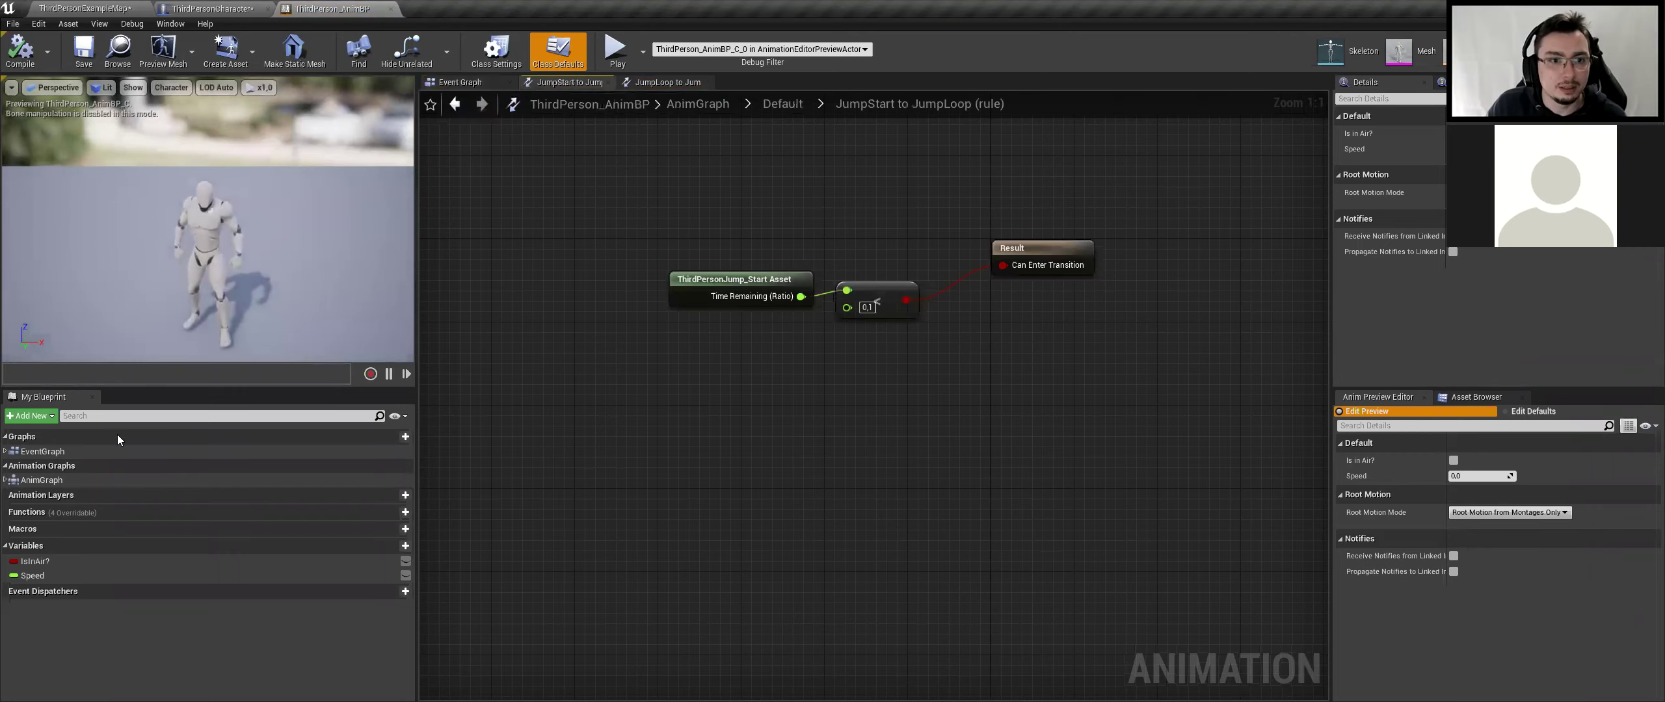
left_click(41, 456)
double_click(41, 451)
left_click(5, 466)
double_click(41, 480)
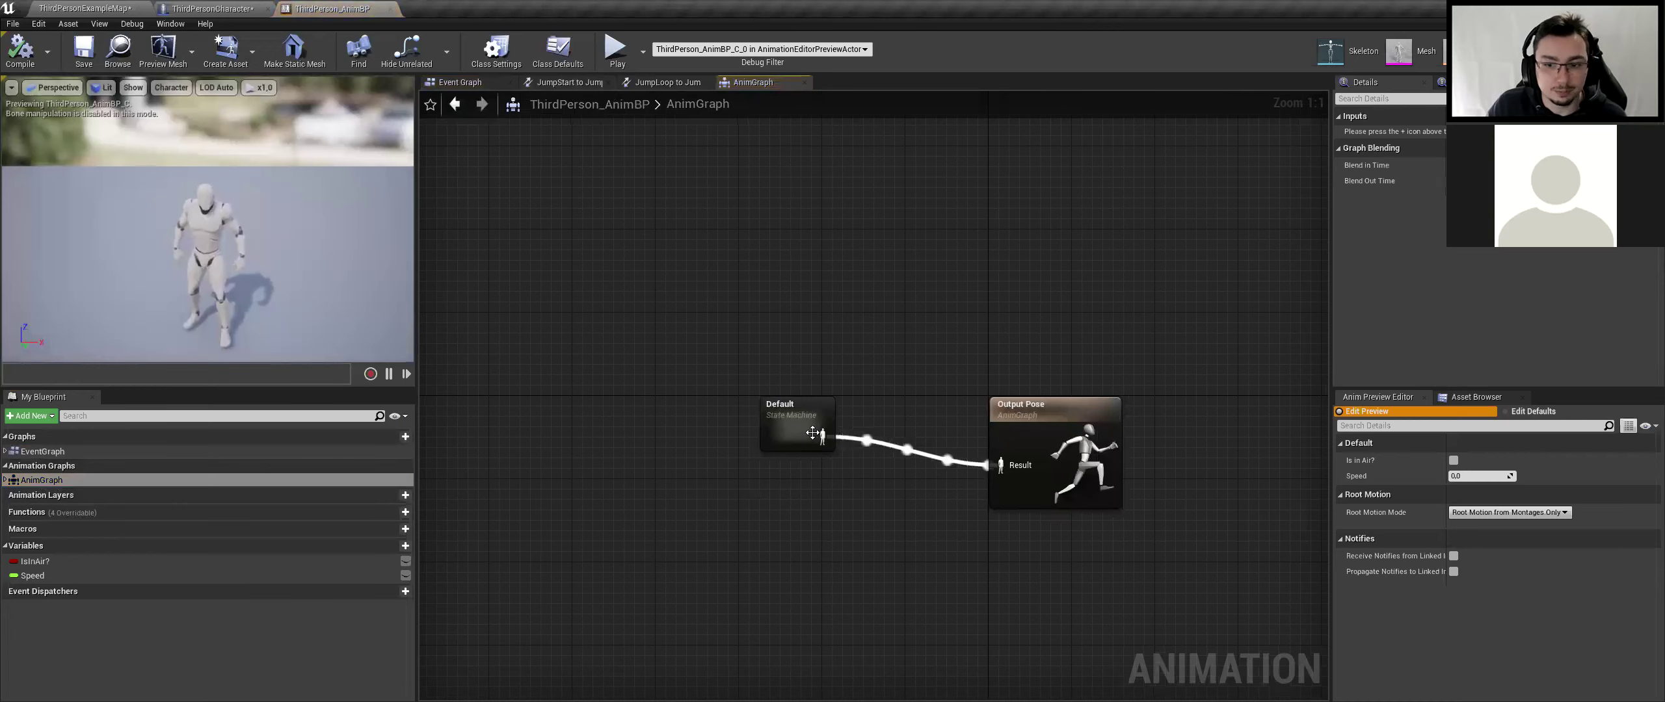
double_click(787, 423)
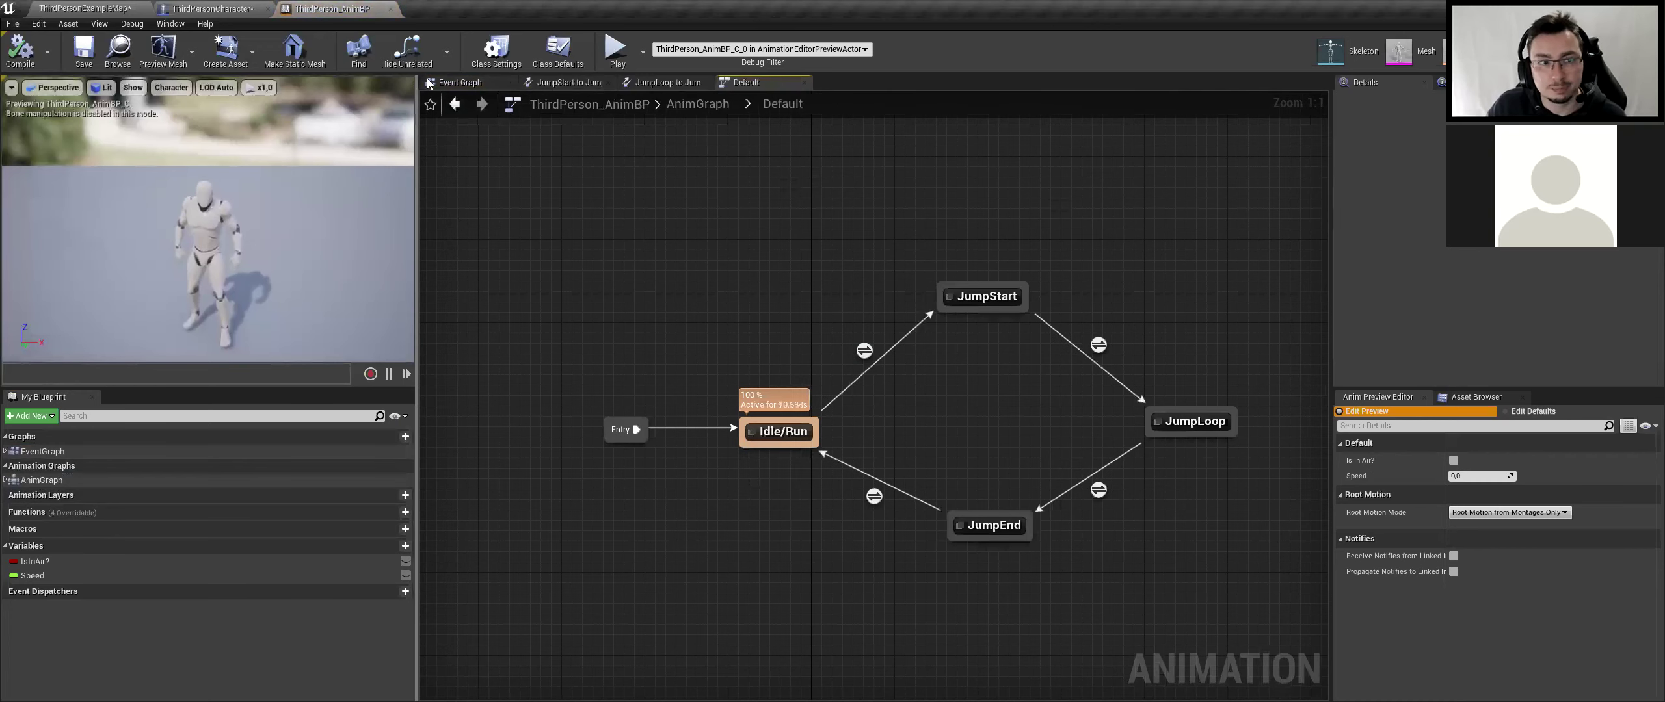
left_click(462, 82)
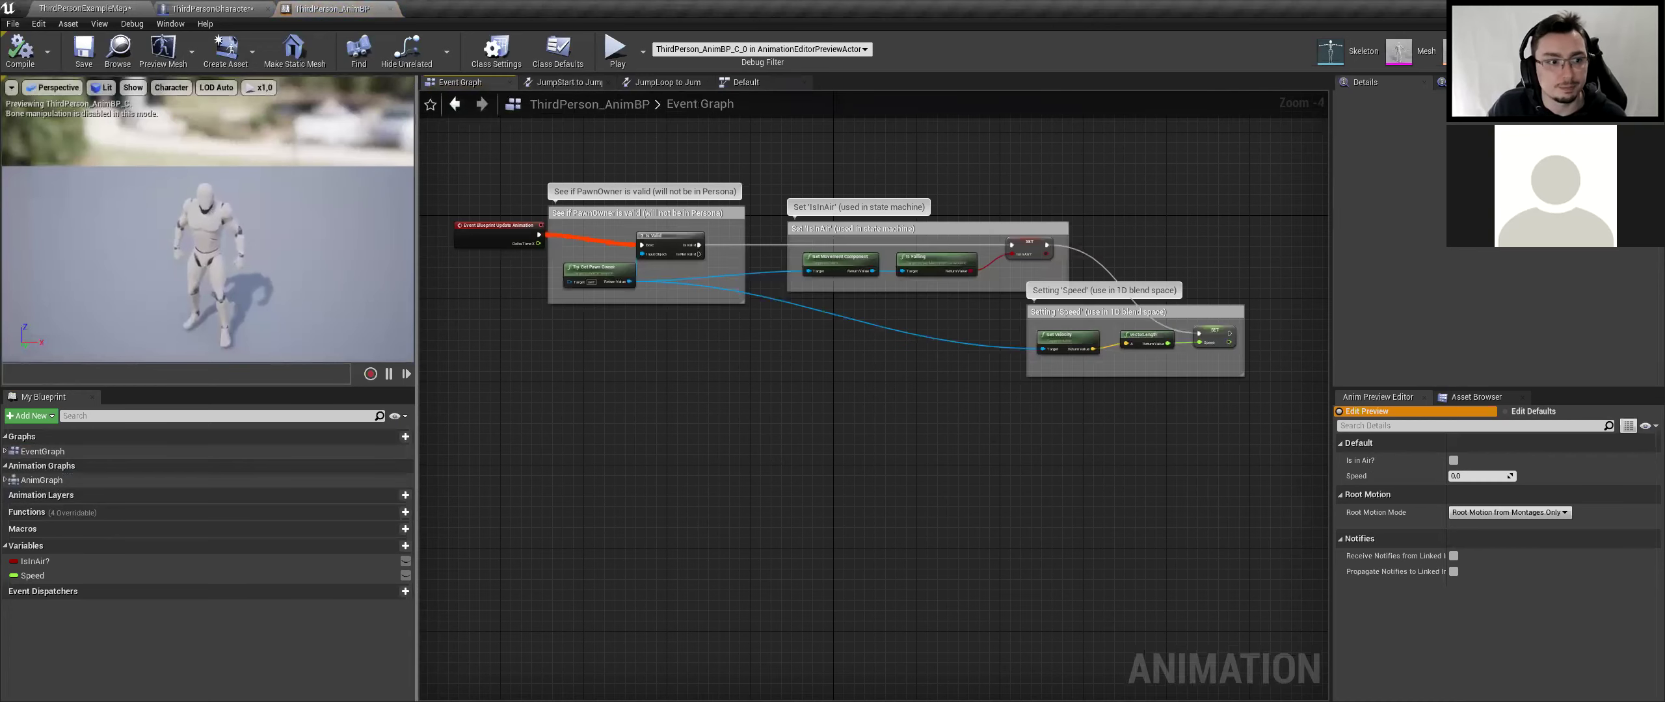
left_click(389, 9)
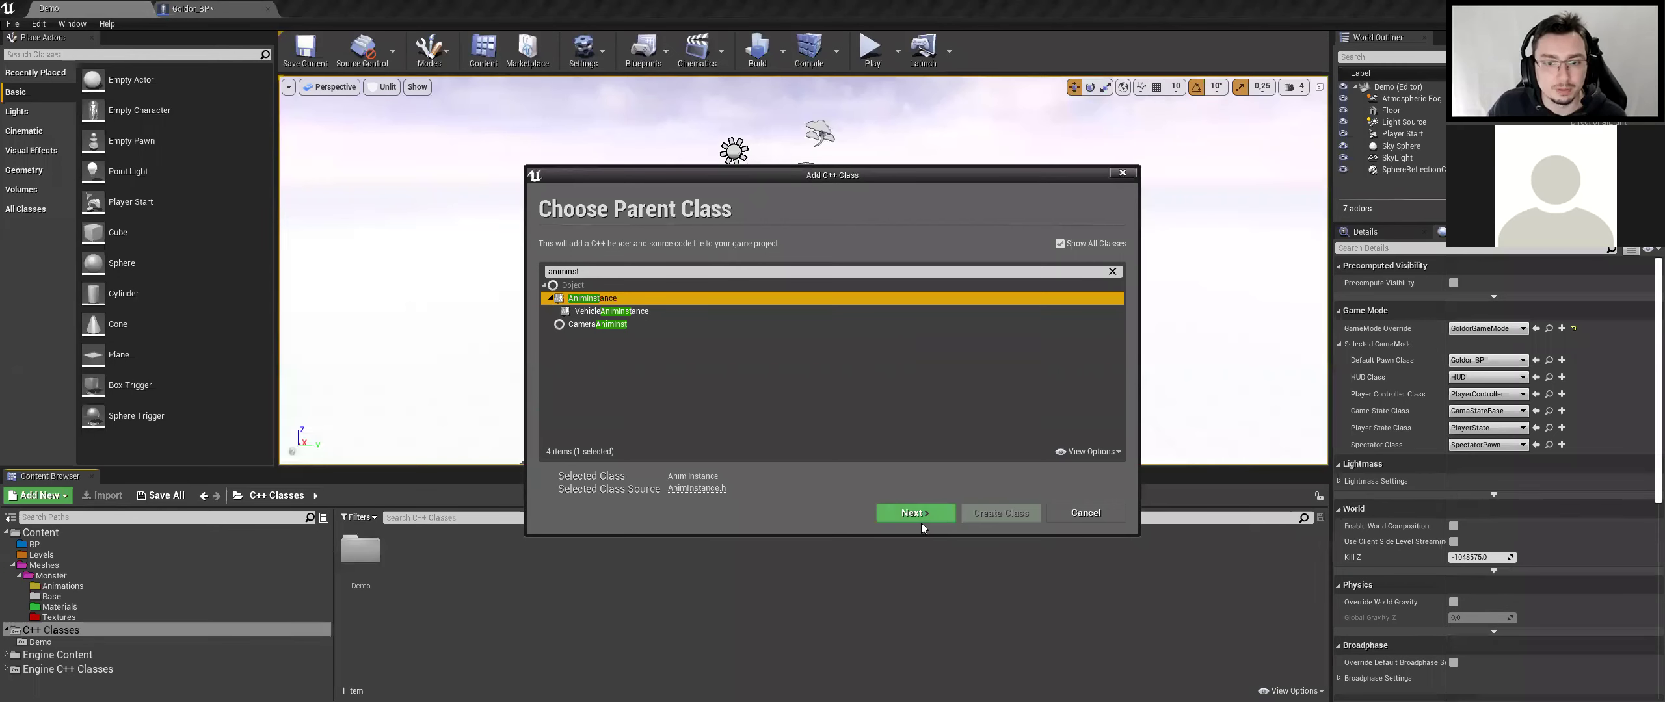
Name the new AnimInstance class GoldorAnimInstance and create it
left_click(908, 509)
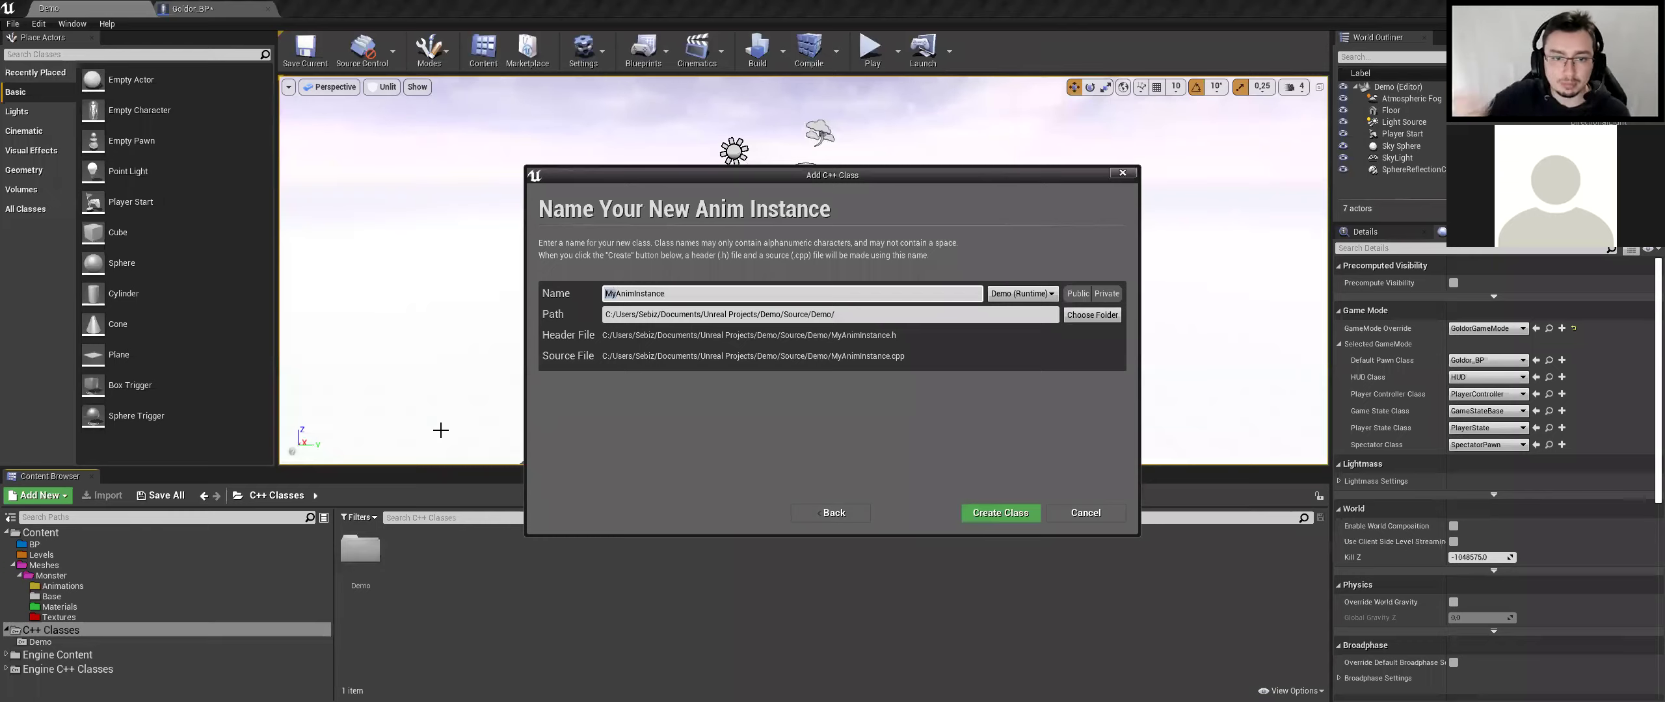
type("Golo")
key("BackSpace")
type("dor")
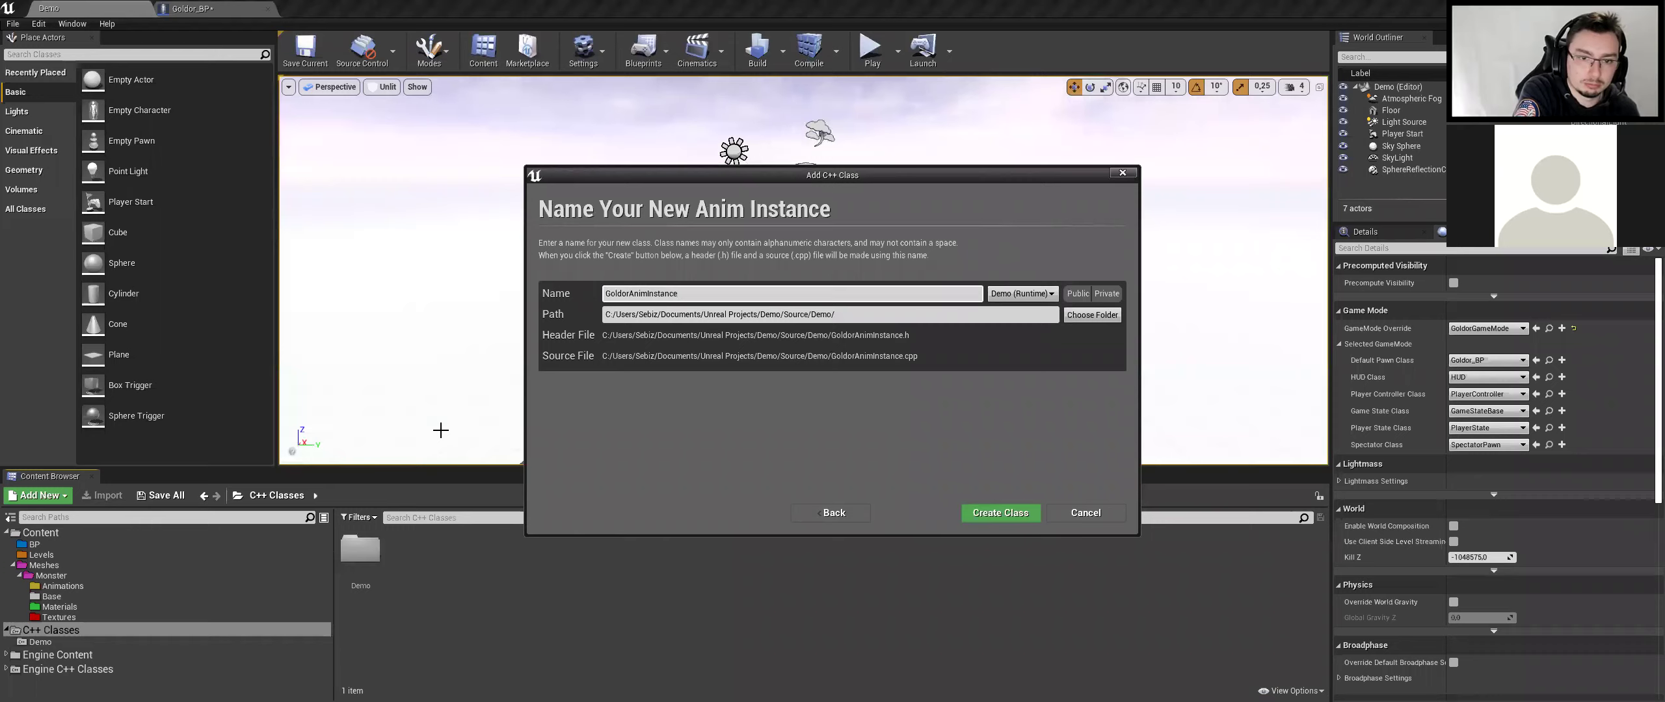
key("Return")
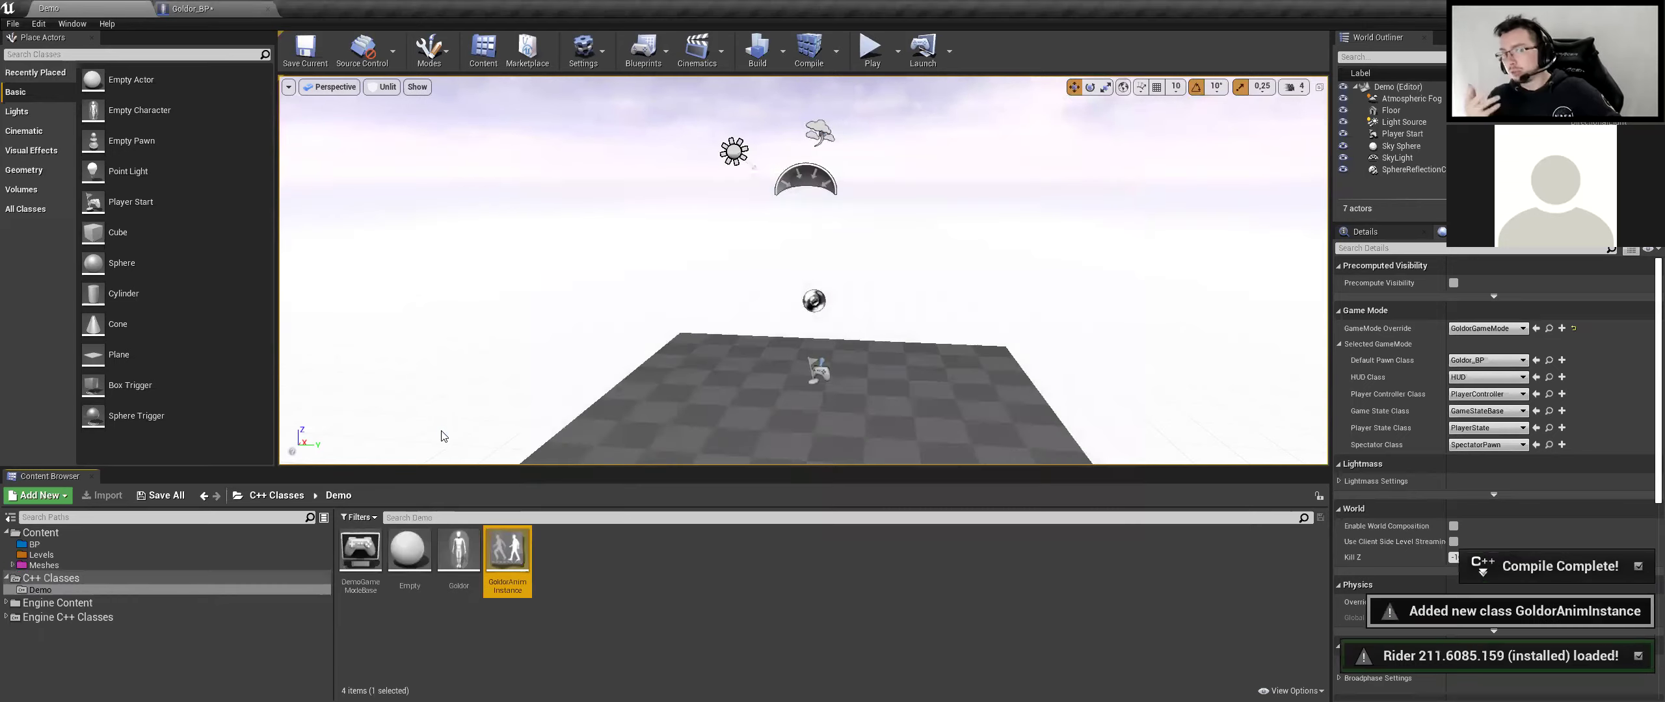
Go from the class folder to the BP folder under Content
left_click(587, 662)
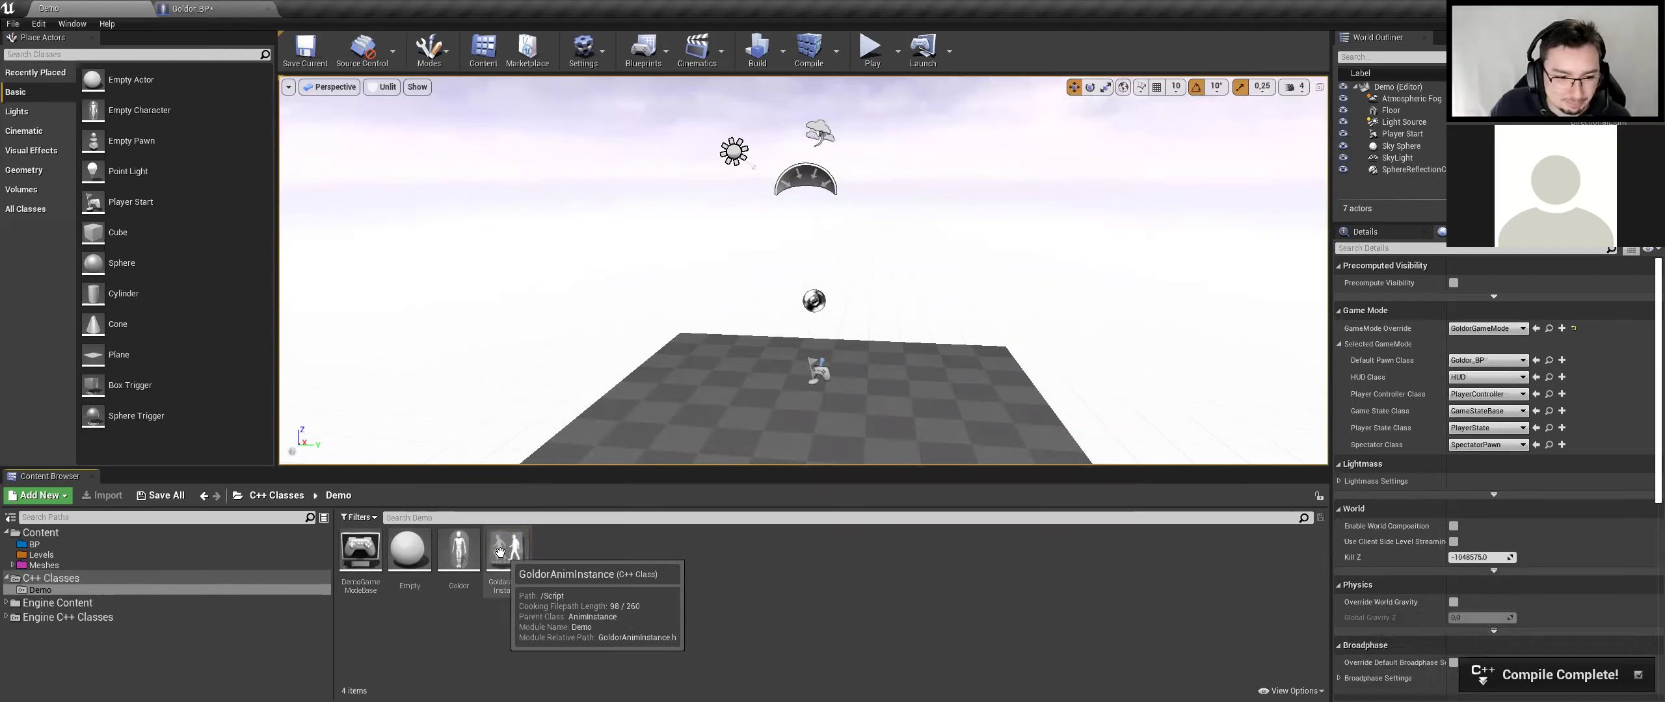
left_click(40, 534)
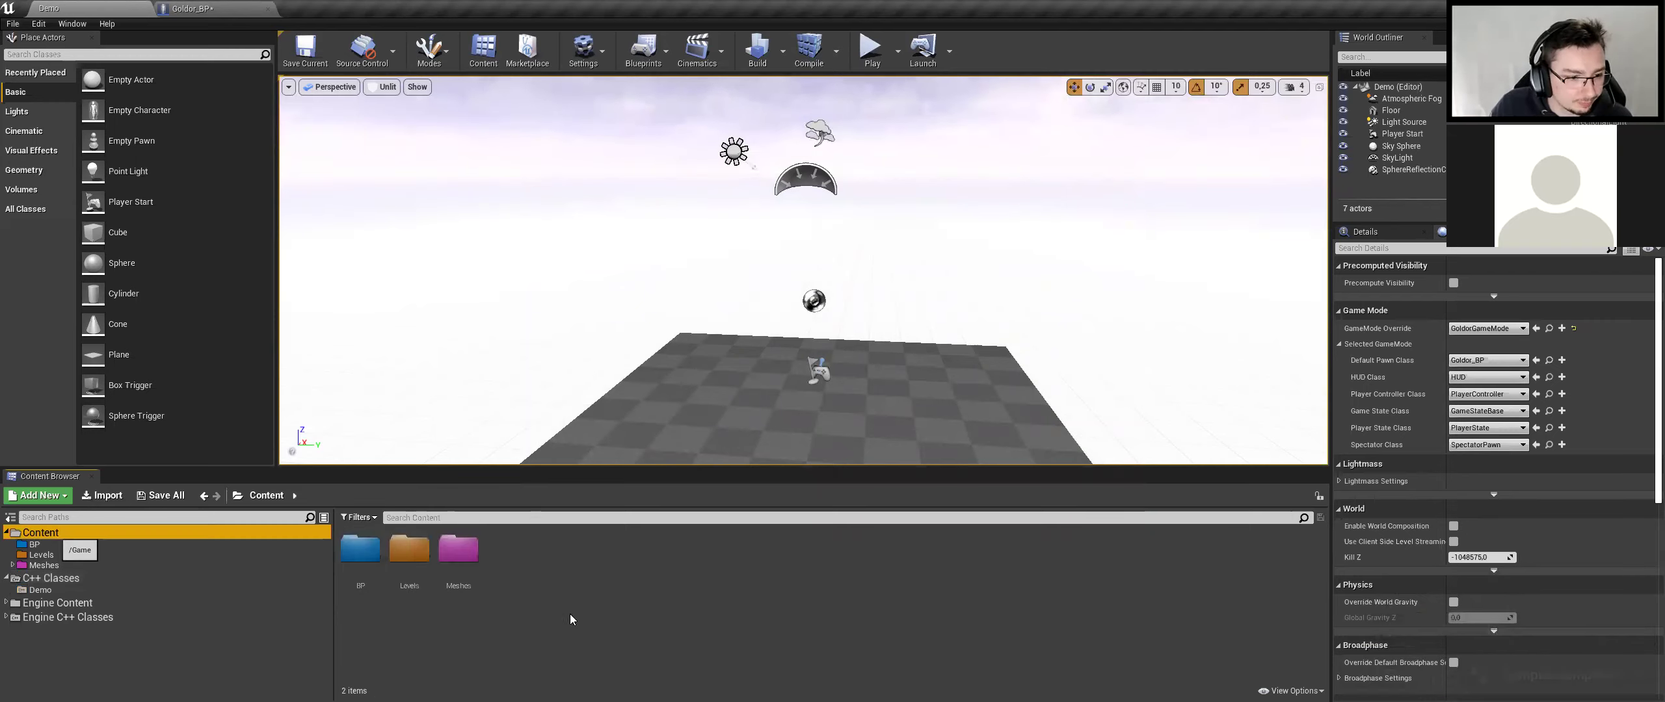
double_click(360, 552)
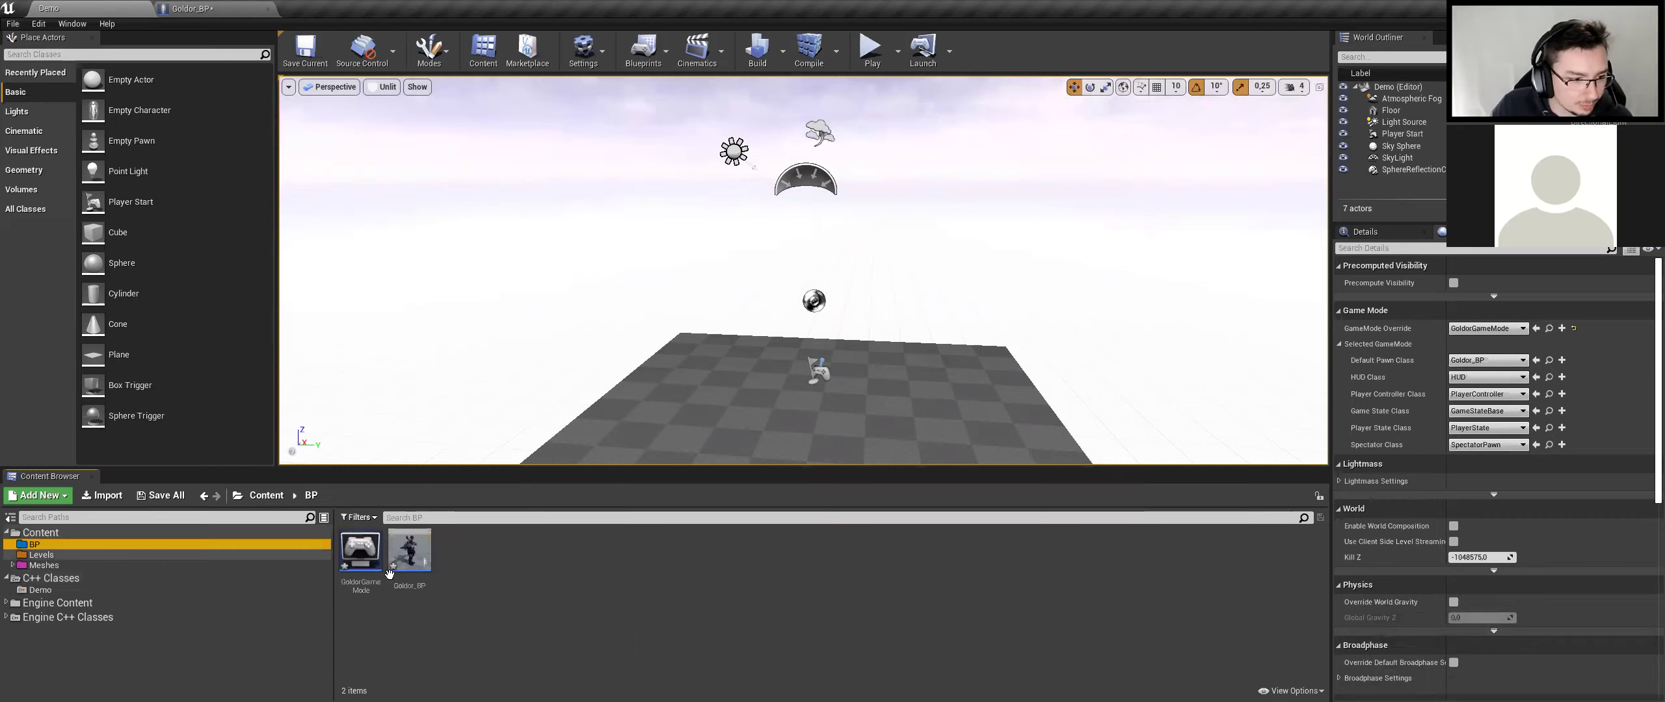
Create an Animation Blueprint with parent class GoldorAnimInstance and name it Goldor
right_click(549, 394)
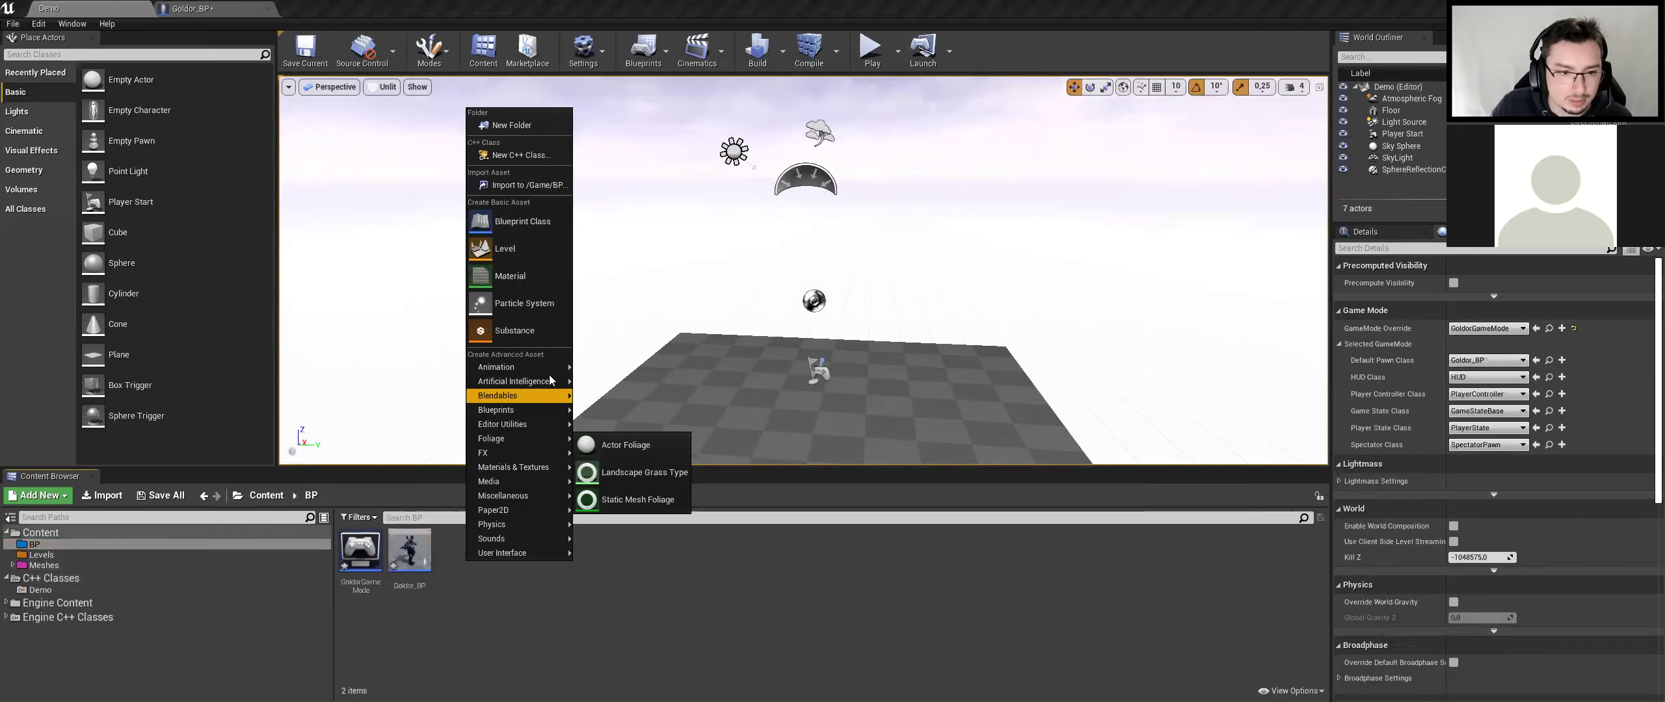
mouse_move(554, 381)
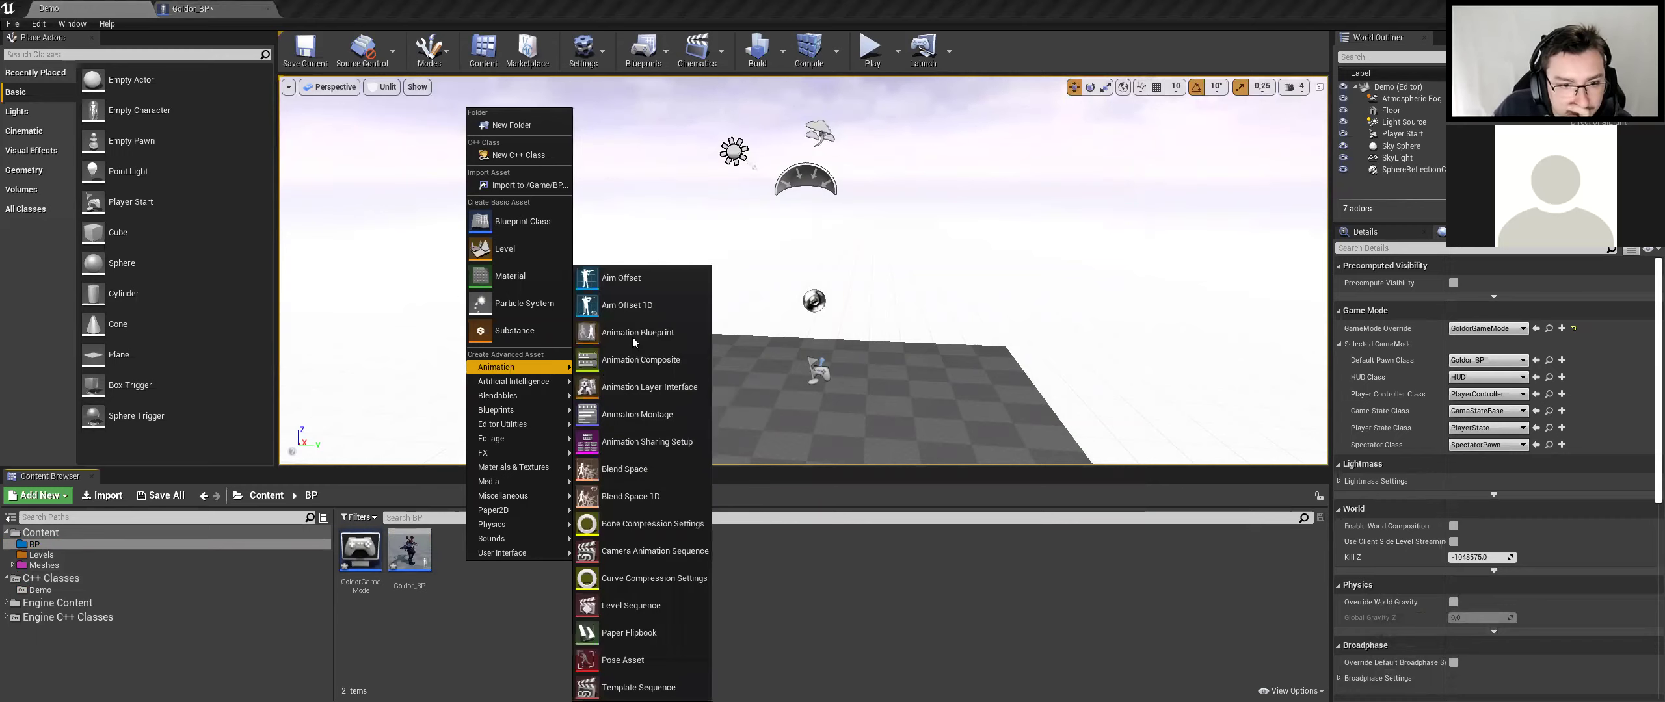
left_click(638, 332)
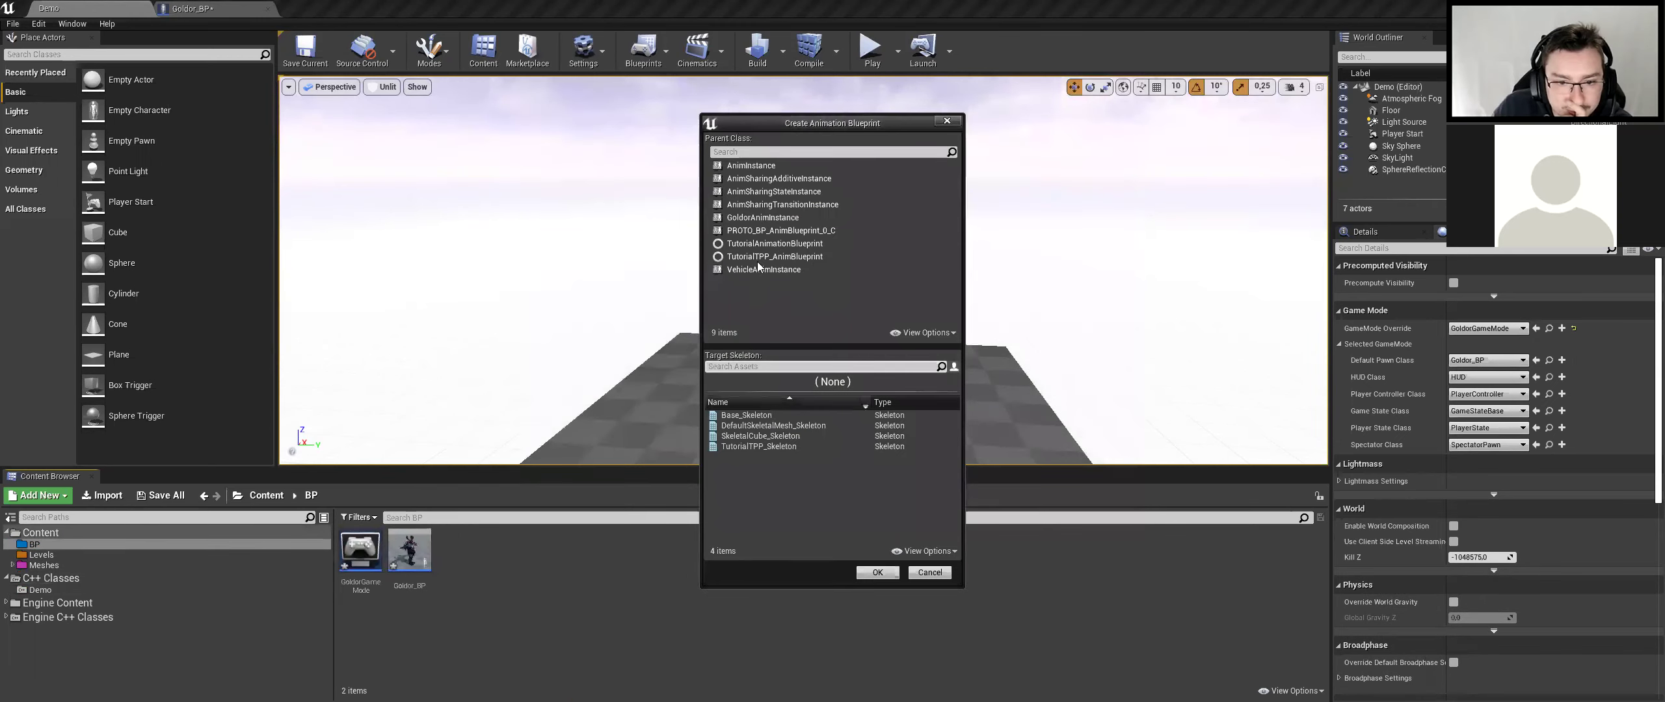
left_click(766, 219)
left_click(761, 228)
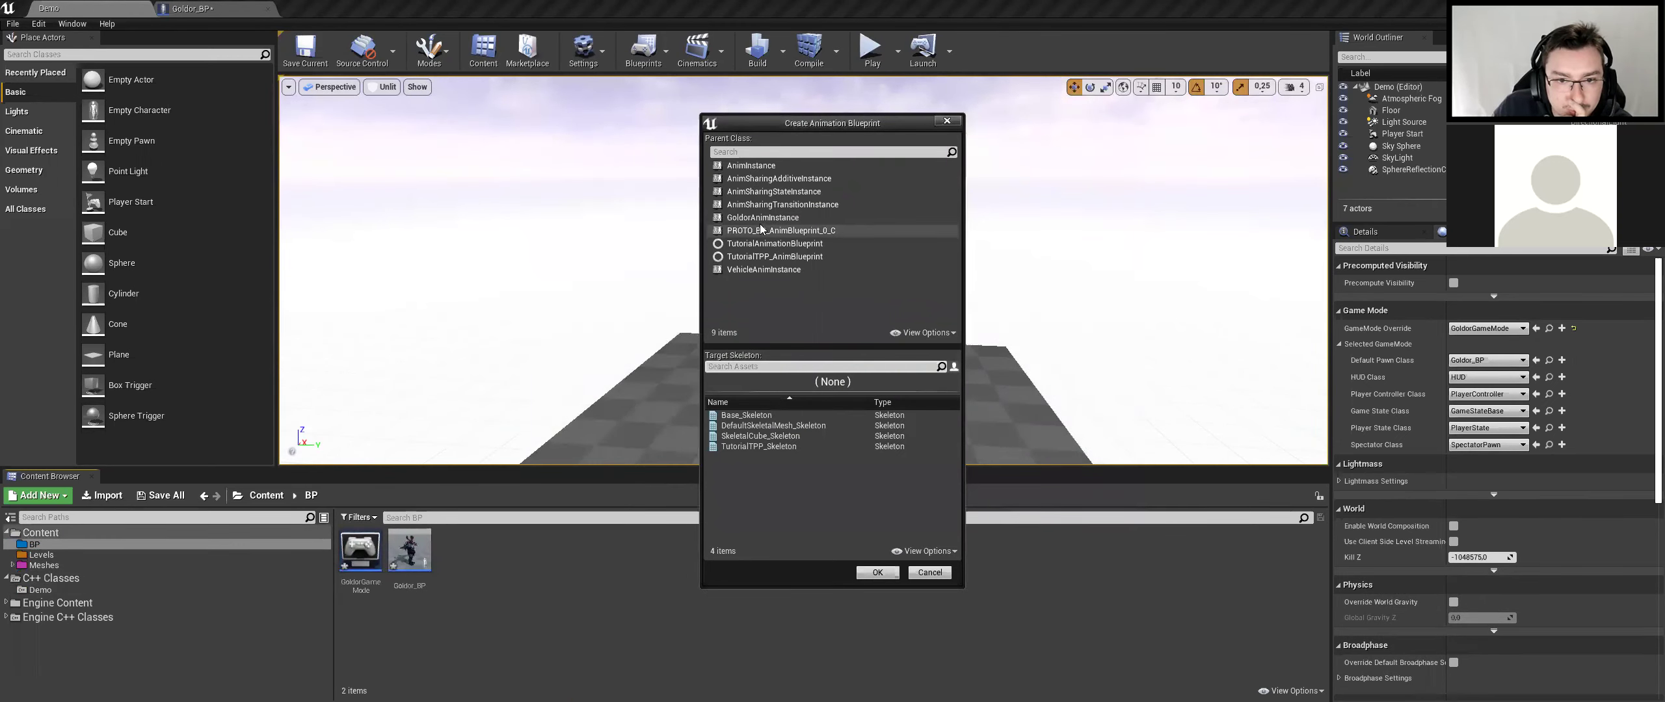
left_click(869, 575)
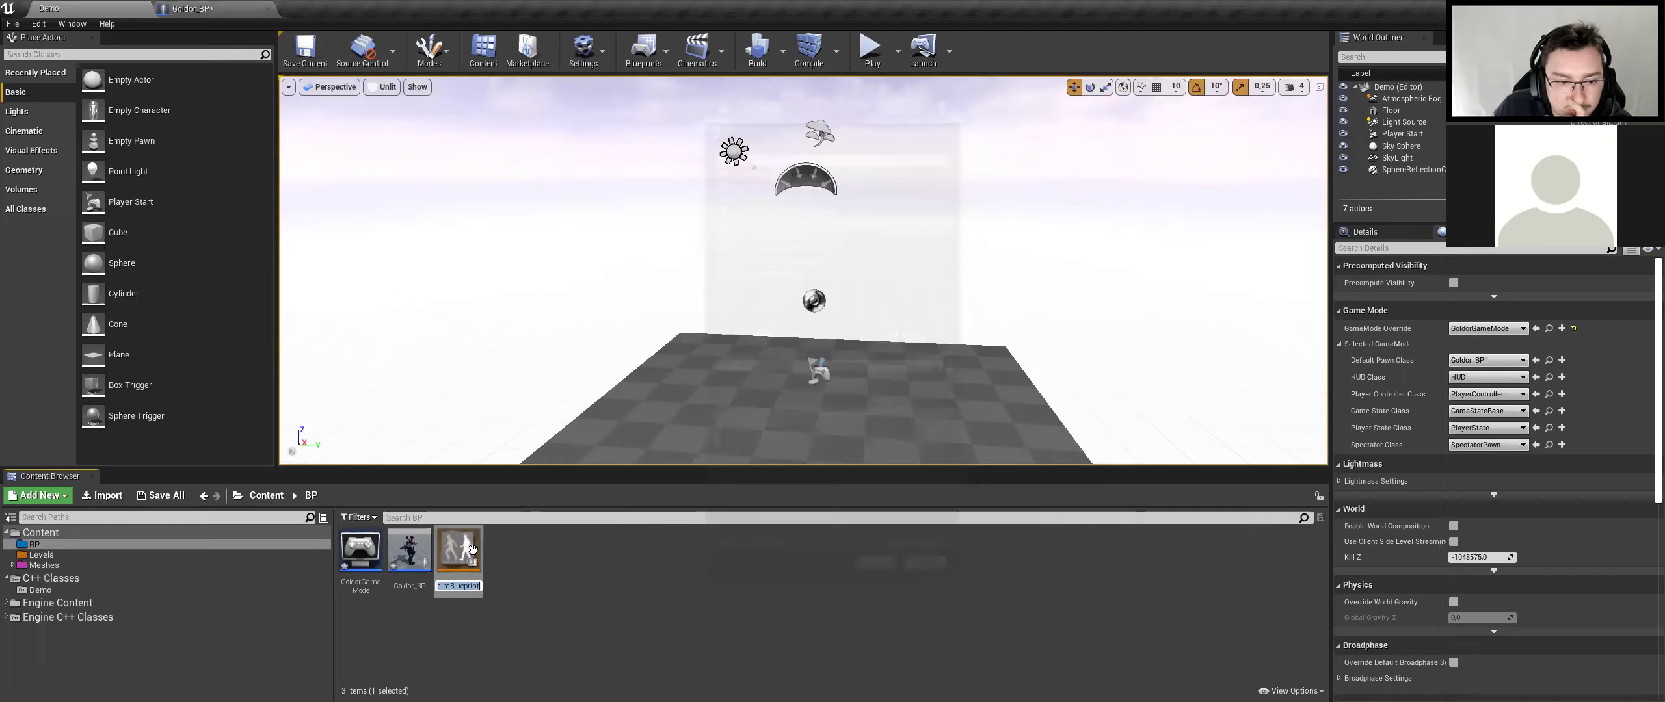
type("Goldor")
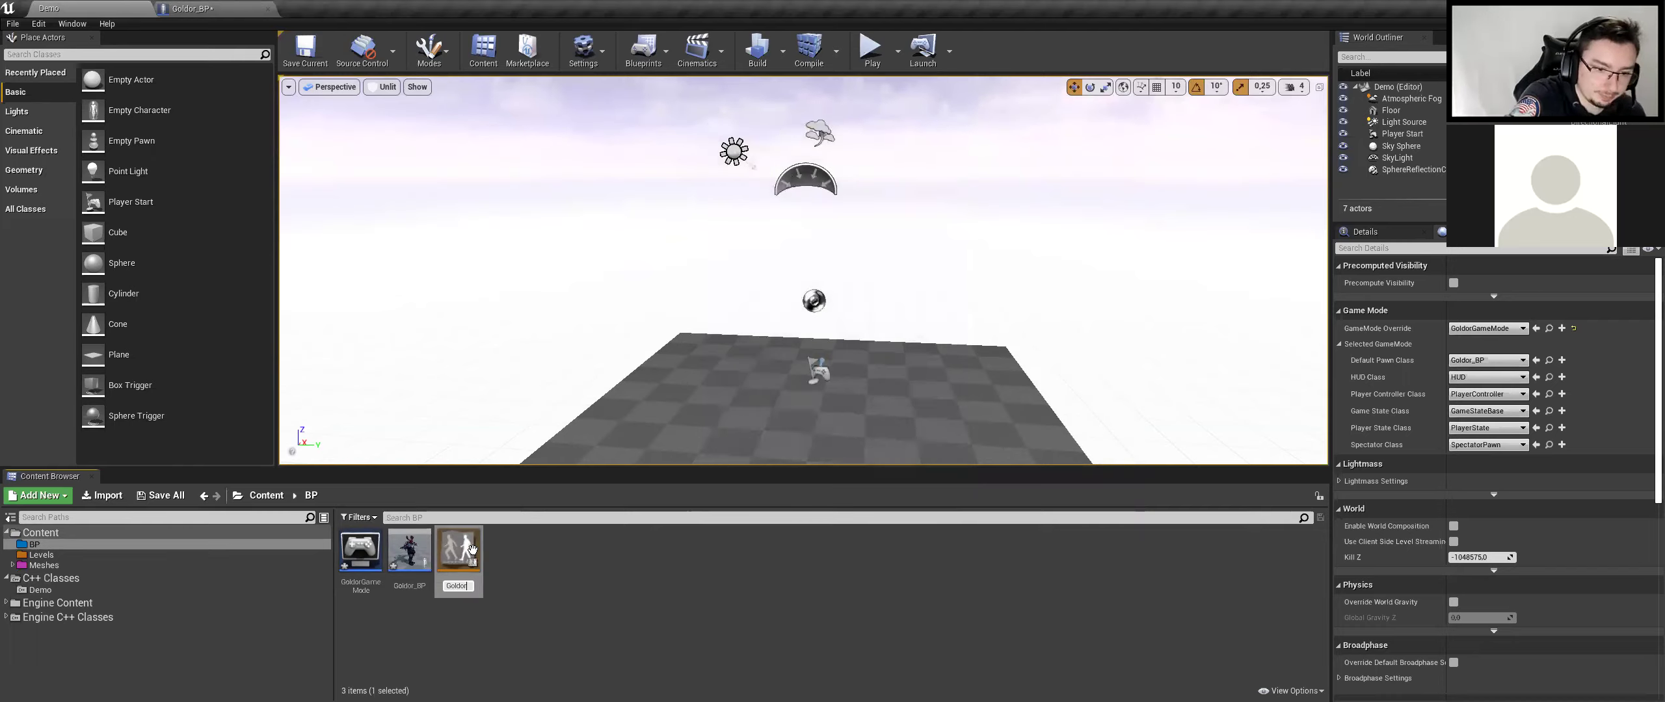
key("Return")
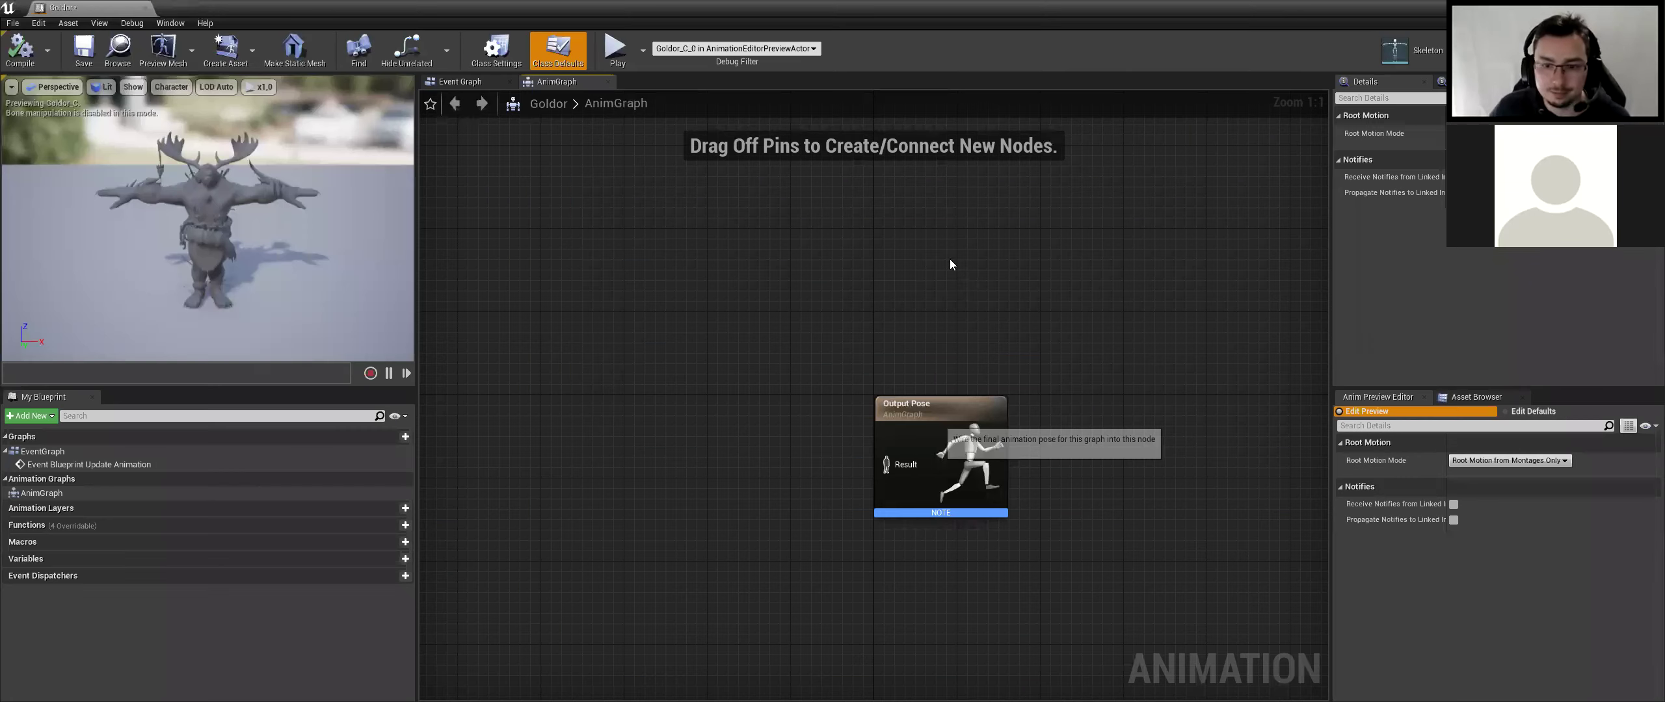
Feed the Idle animation into Output Pose, compile, and check the idling preview
key("ctrl+s")
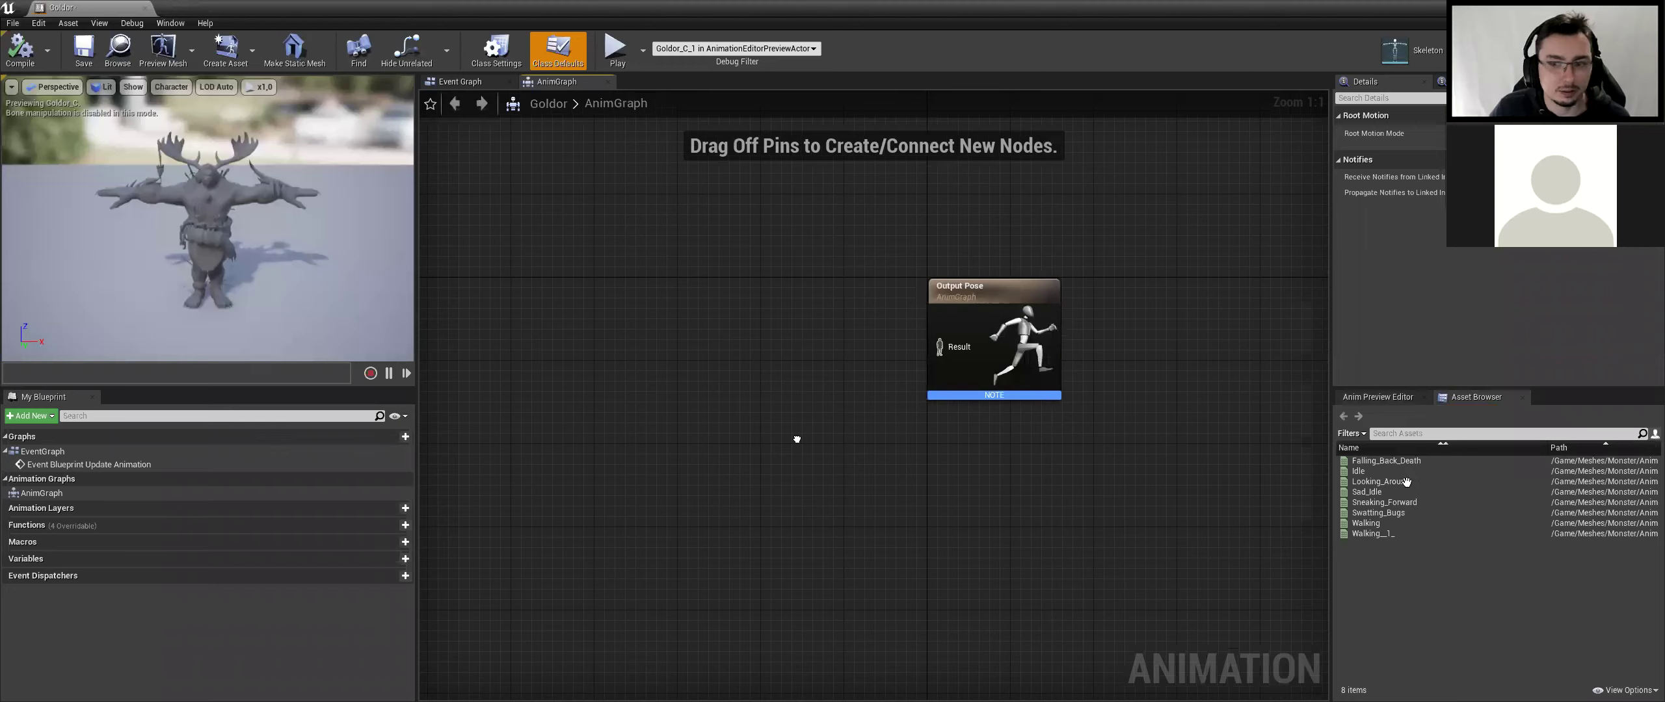
left_click_drag(1358, 471, 816, 351)
left_click_drag(920, 352, 921, 350)
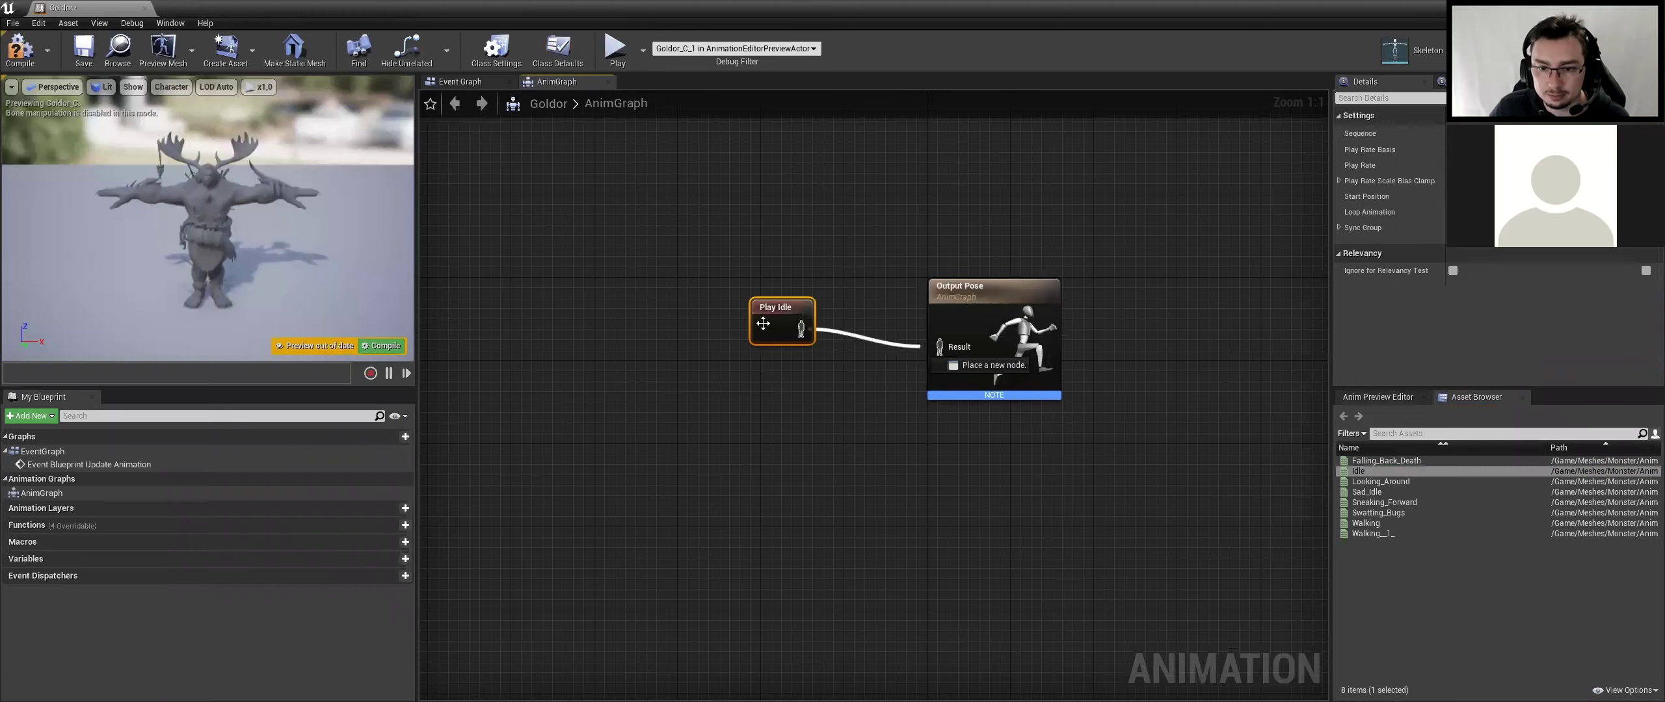
key("F7")
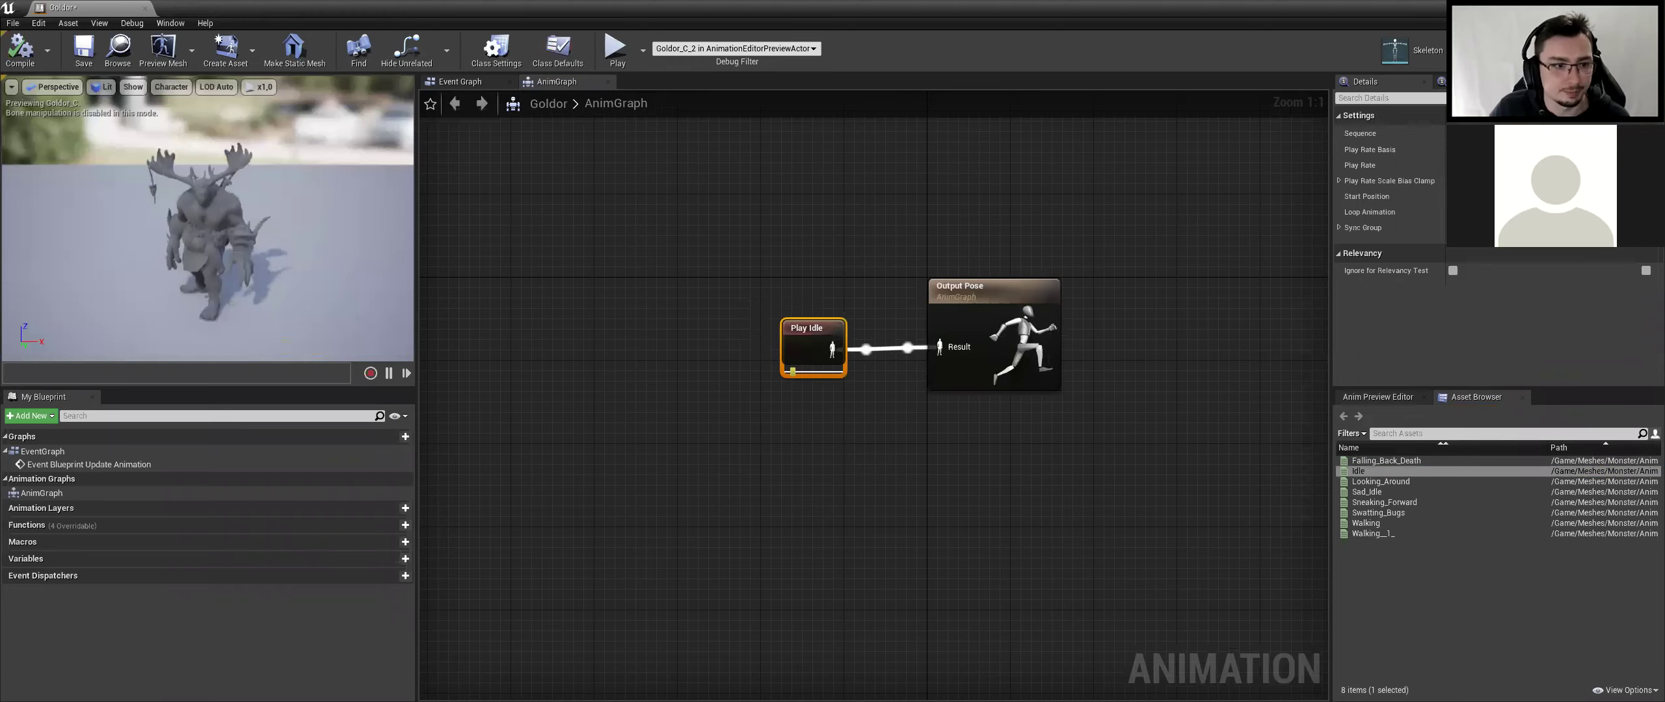
left_click_drag(148, 193, 169, 193)
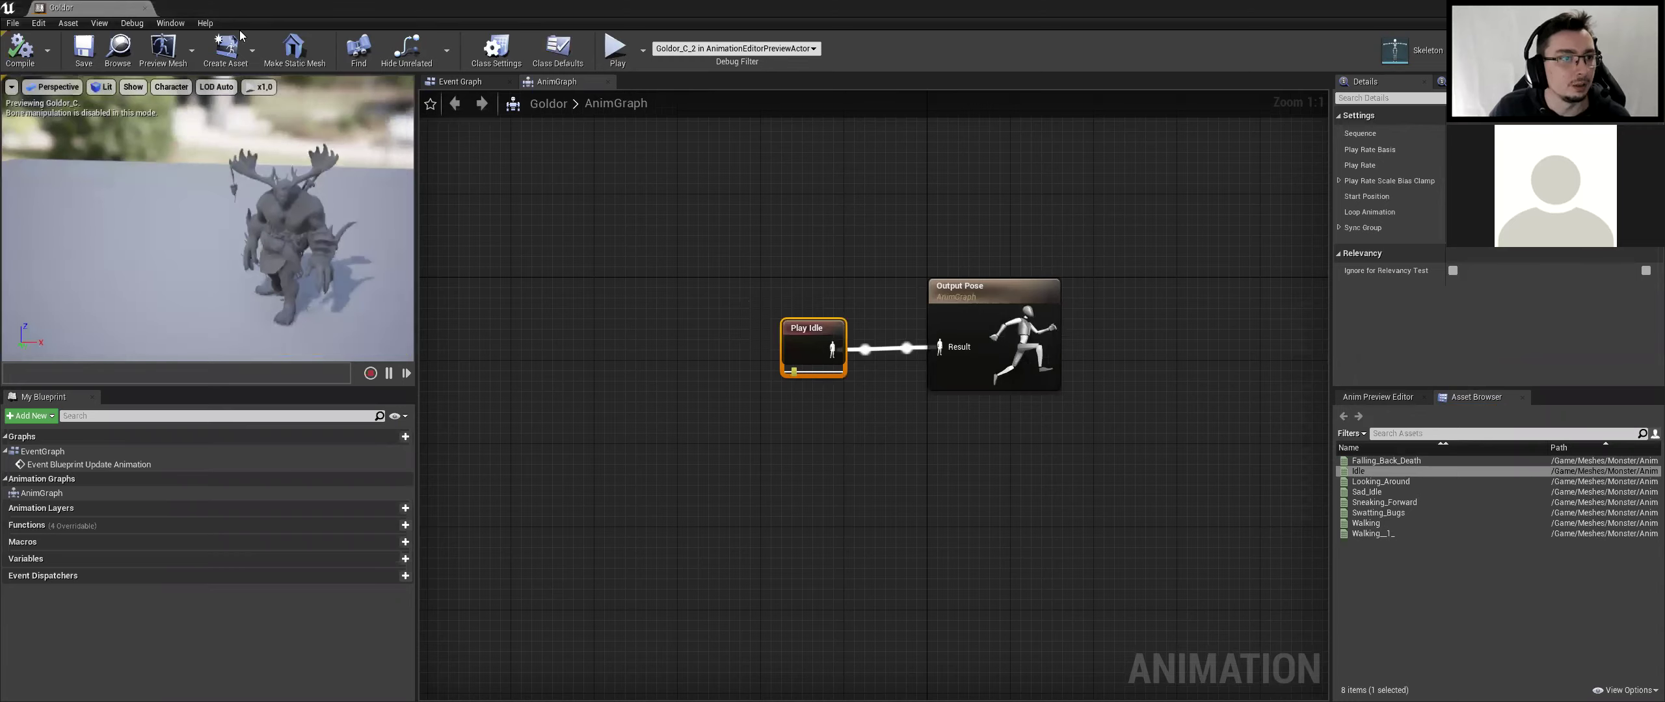
Switch over to GoldorAnimInstance.cpp in Rider
key("alt+Tab")
key("alt+Tab")
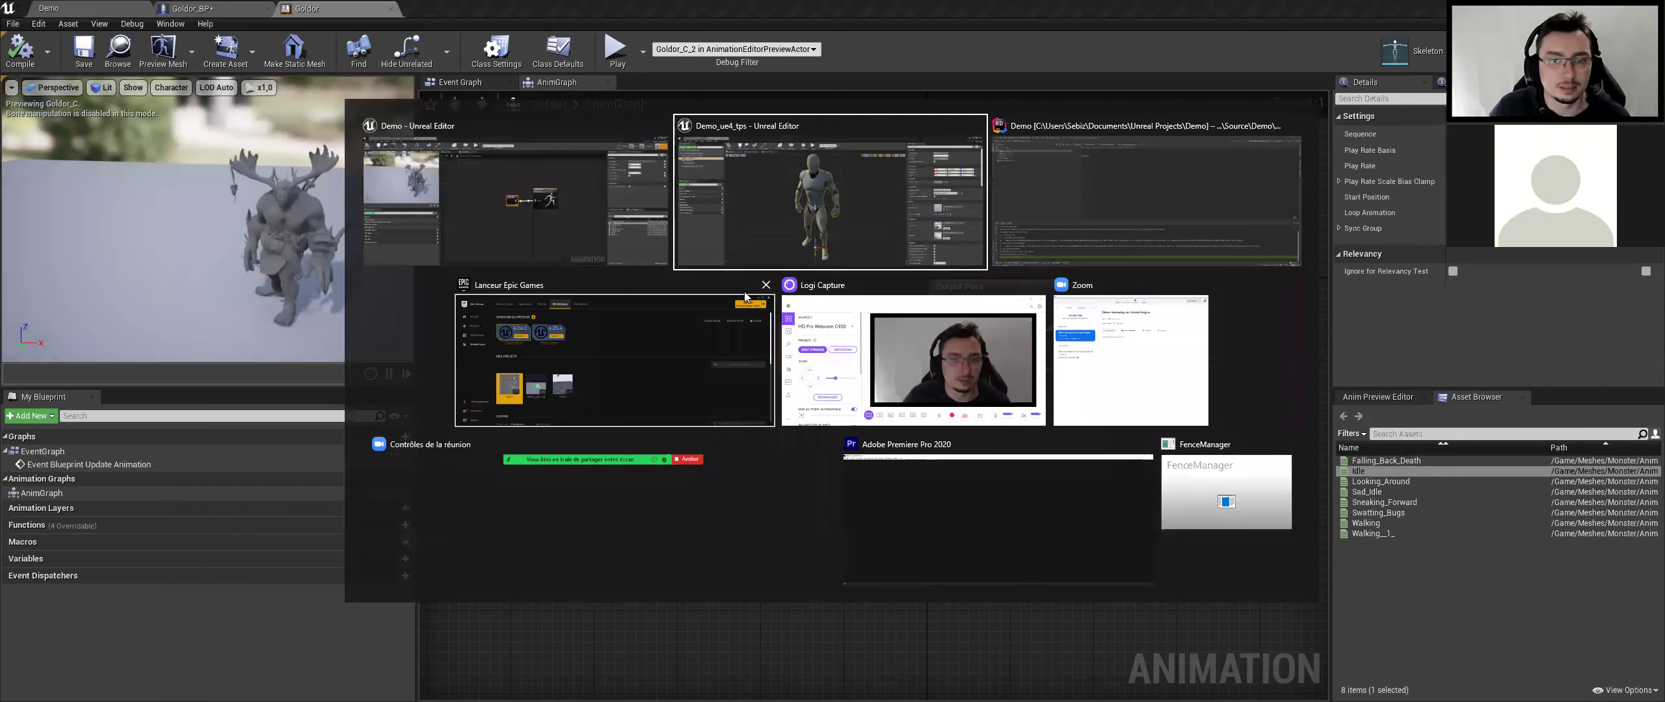
key("Escape")
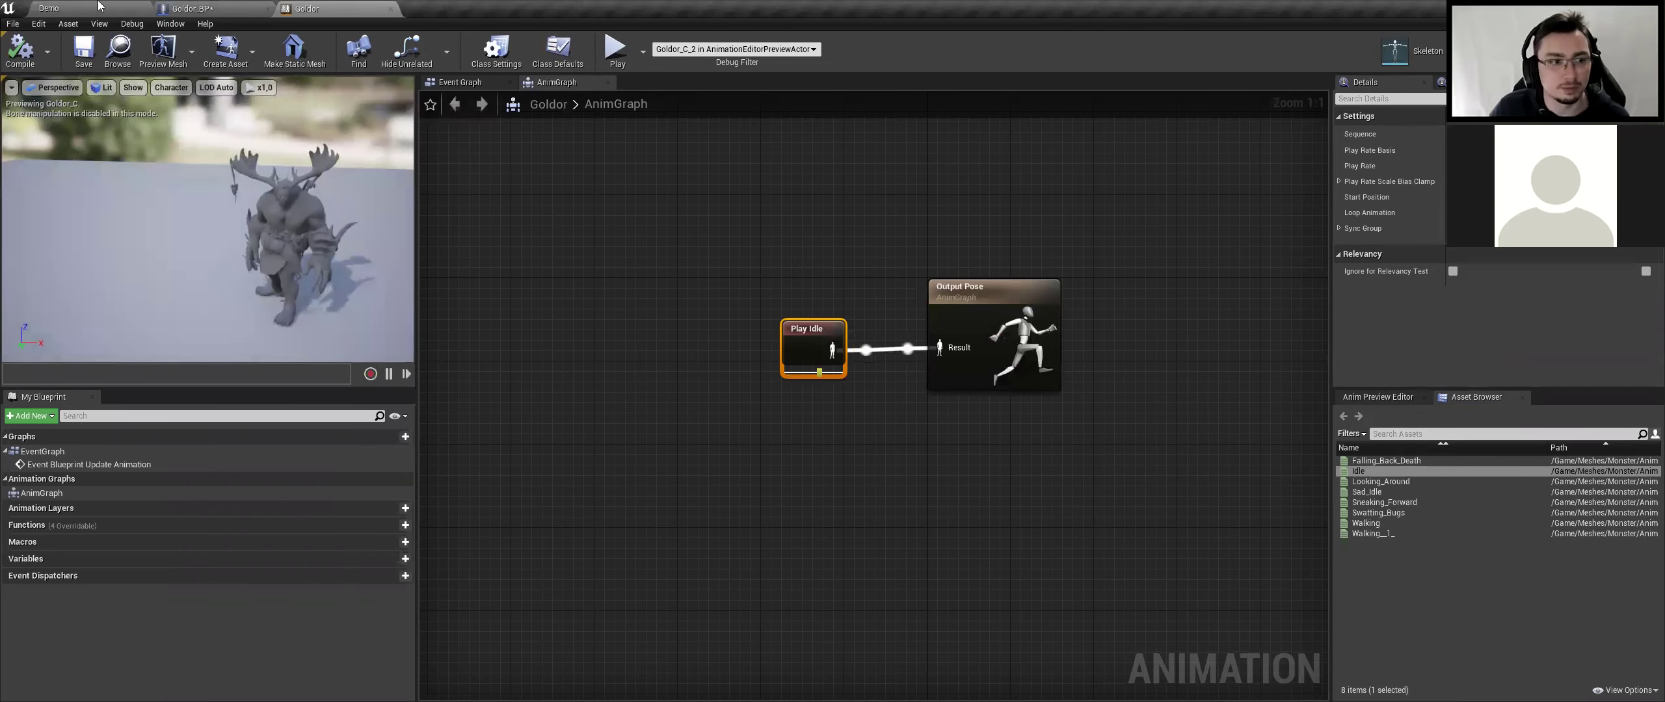
key("alt+Tab")
key("alt+Tab")
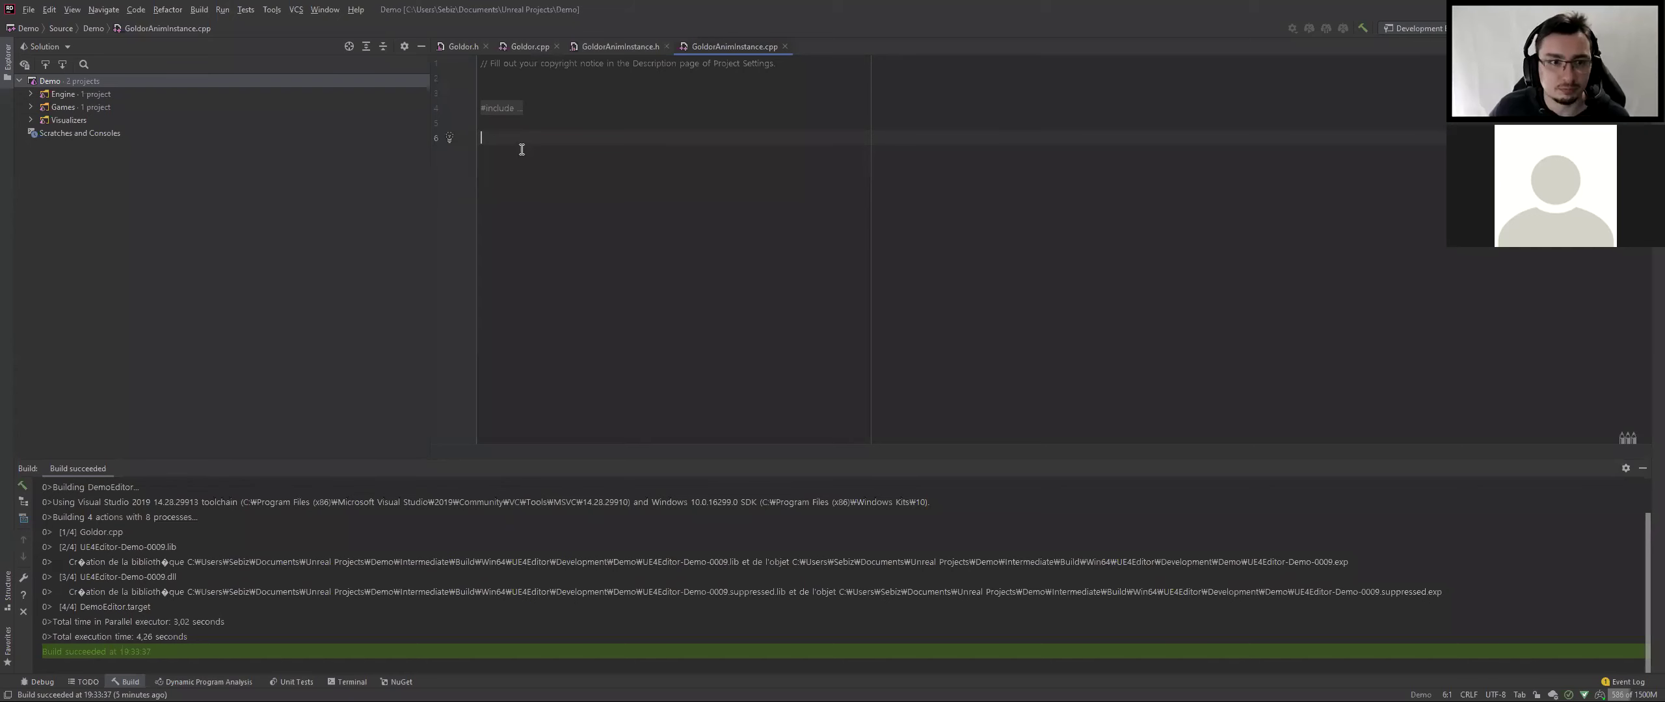
In GoldorAnimInstance.h, declare 'private: virtual void NativeBeginPlay() override;'
scroll(547, 162, "up", 5, "ctrl")
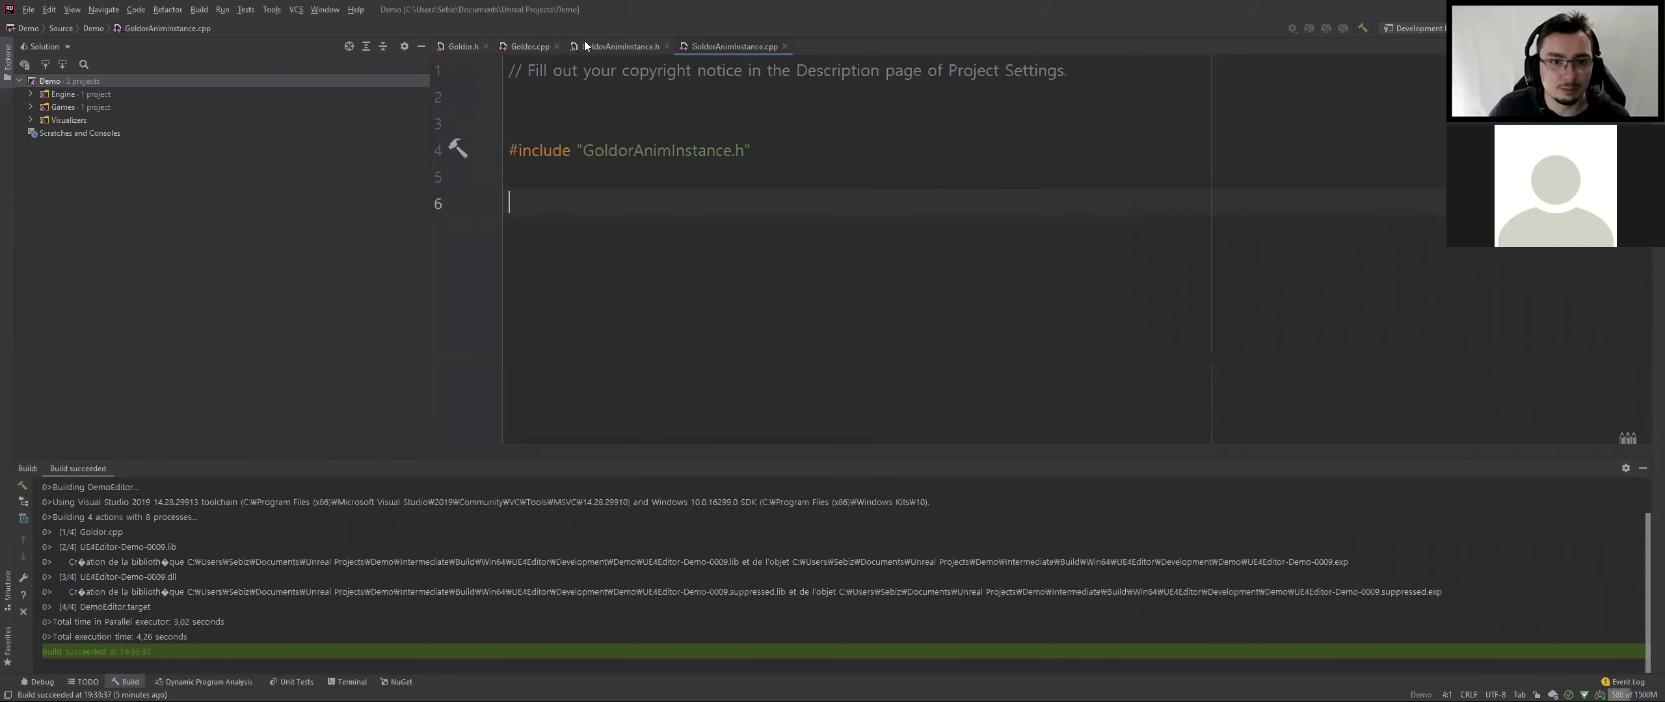
key("ctrl+alt+Home")
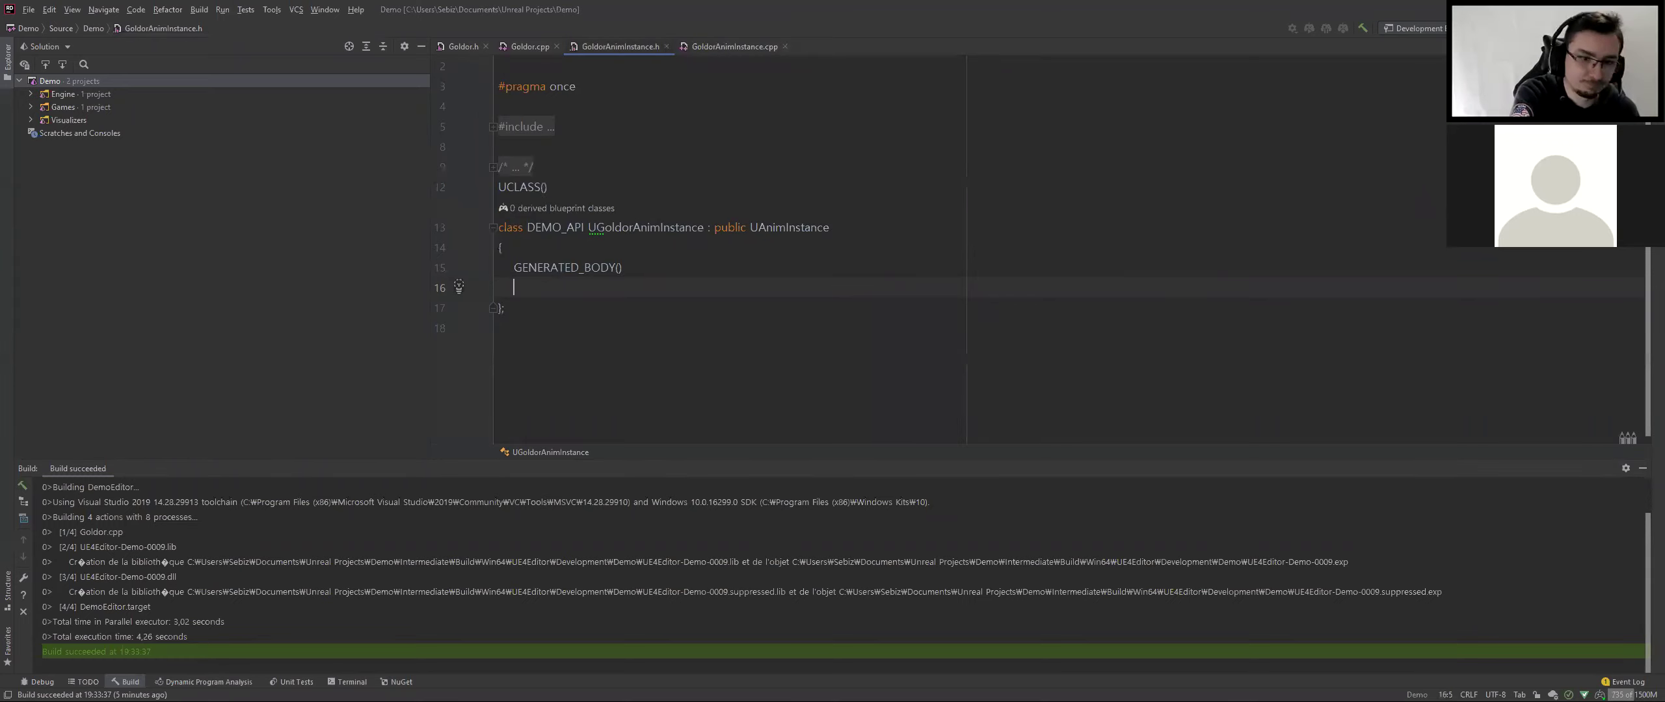
type("private")
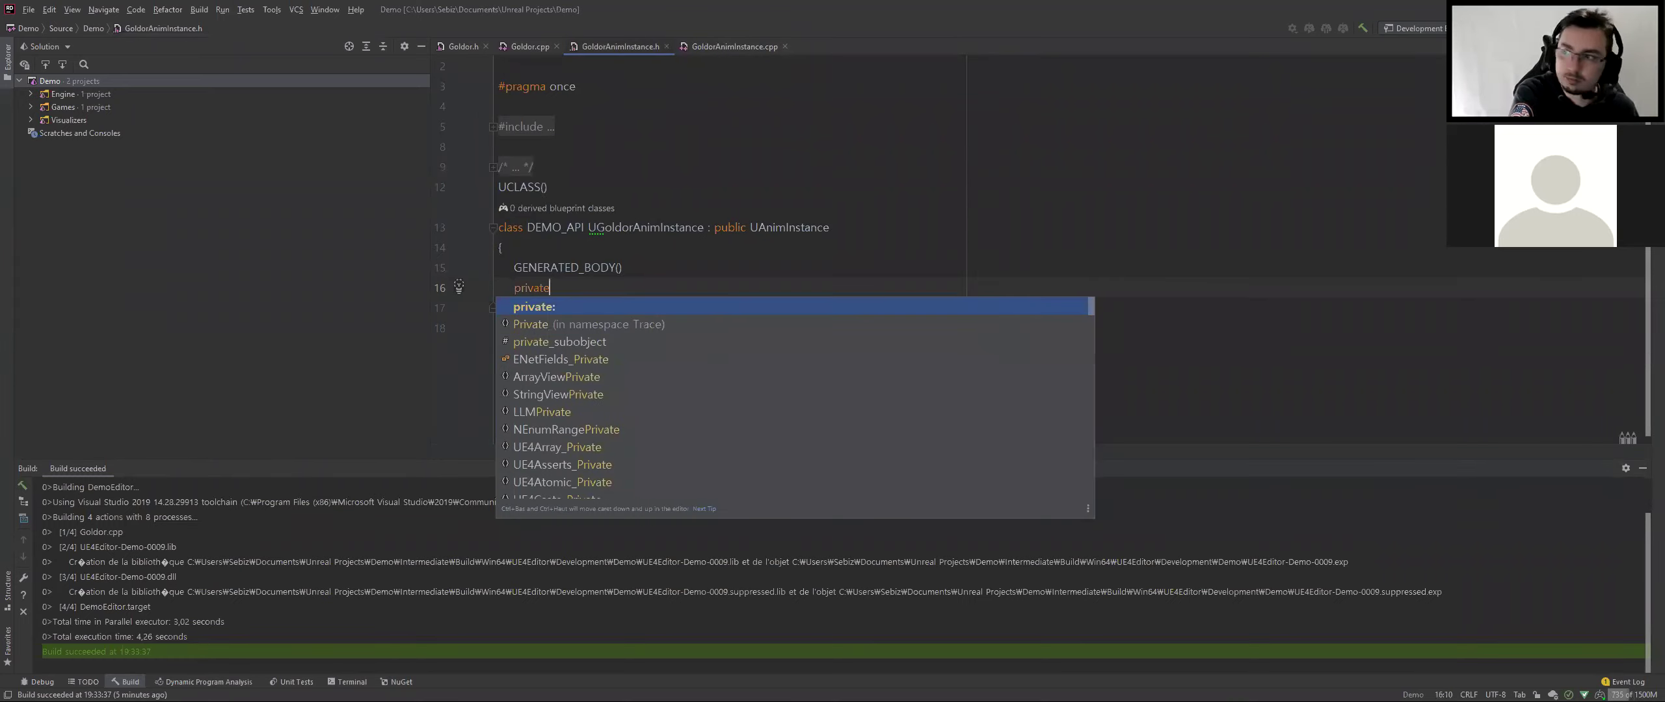
key("Return")
key("Return")
type("virt")
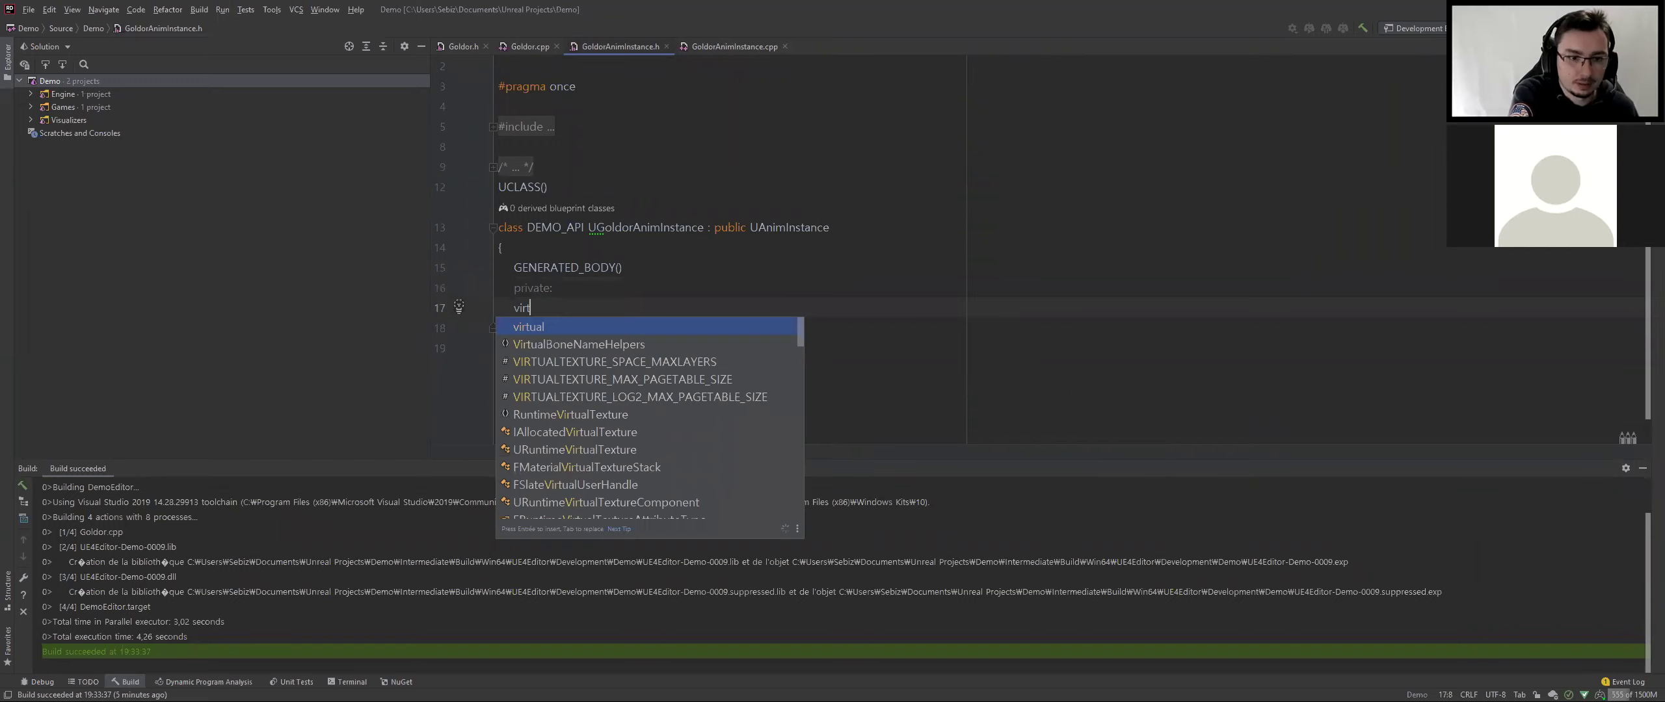
key("Return")
type("void ")
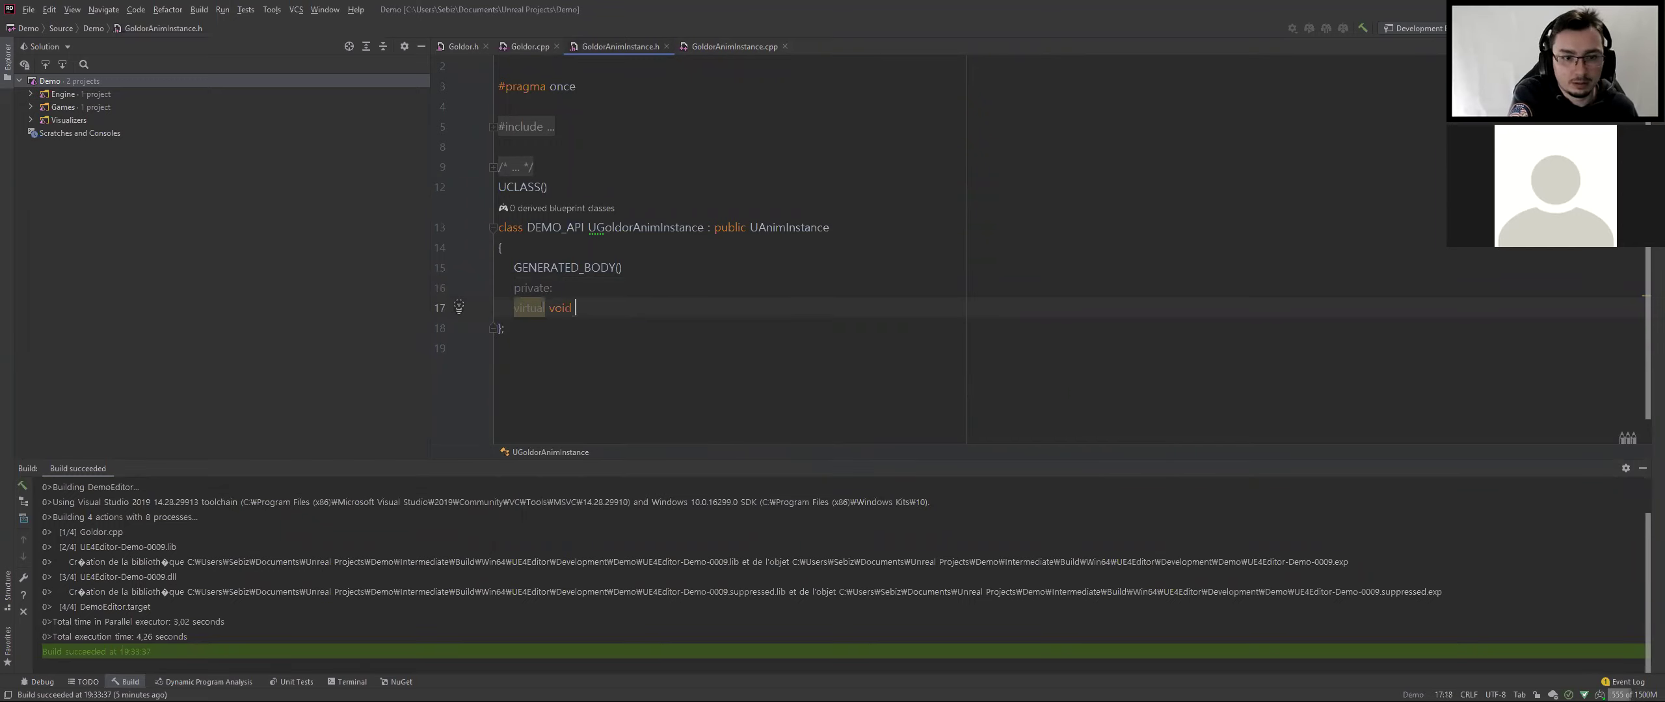
type("nati")
key("Return")
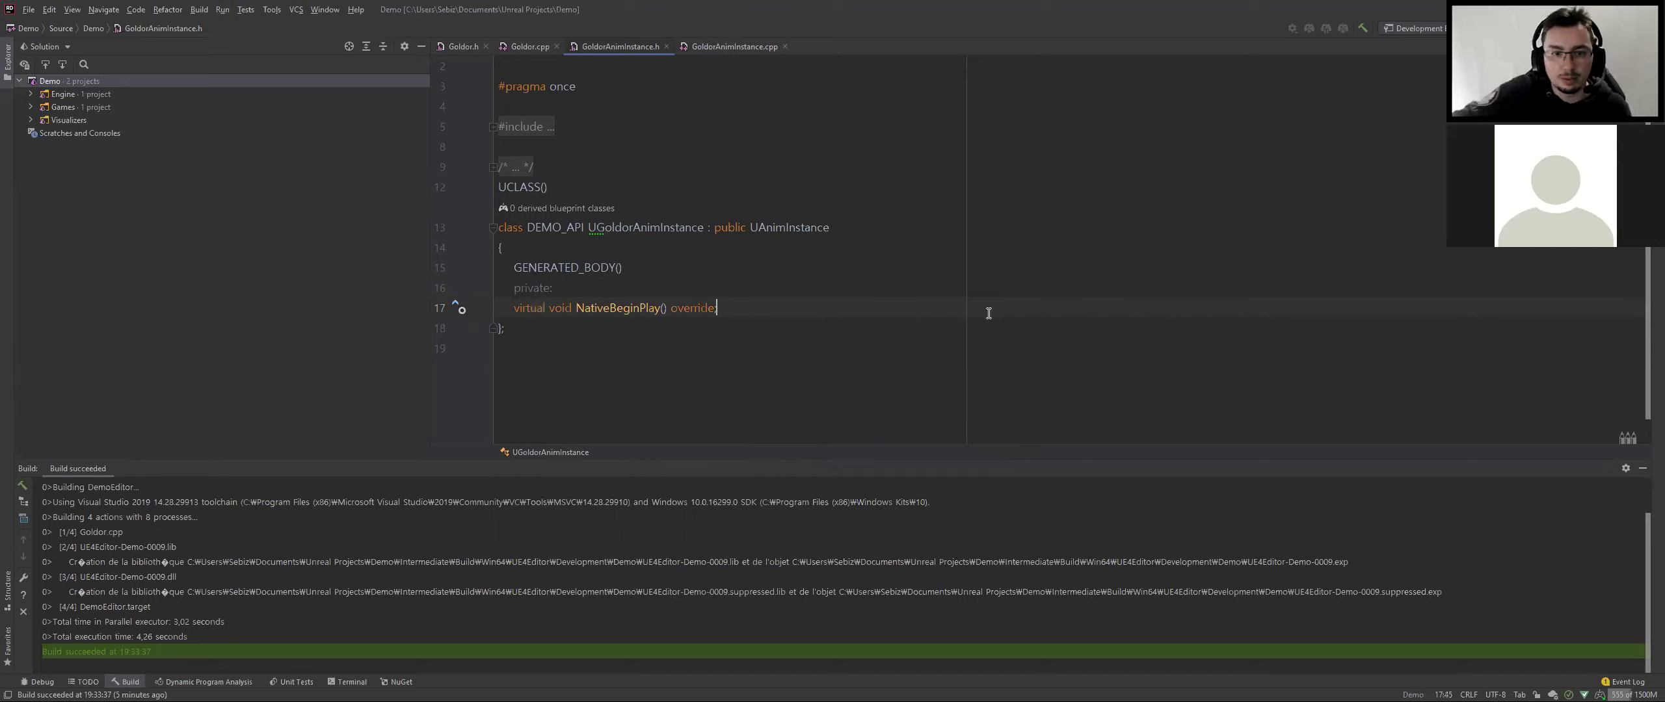
Generate an empty NativeBeginPlay definition in GoldorAnimInstance.cpp
left_click(661, 345)
scroll(660, 294, "up", 3, "ctrl")
left_click(654, 300)
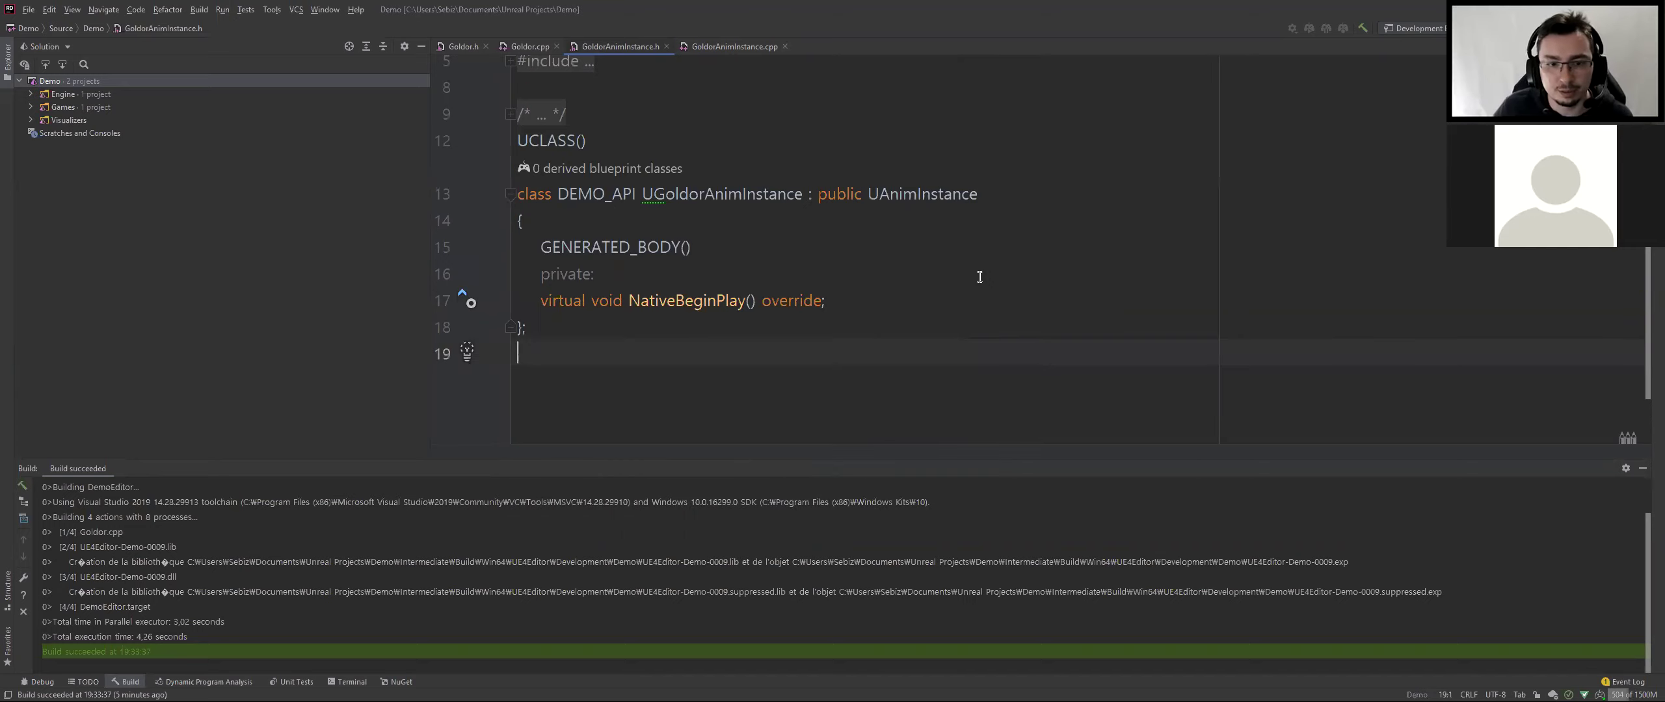
key("alt+Return")
key("Return")
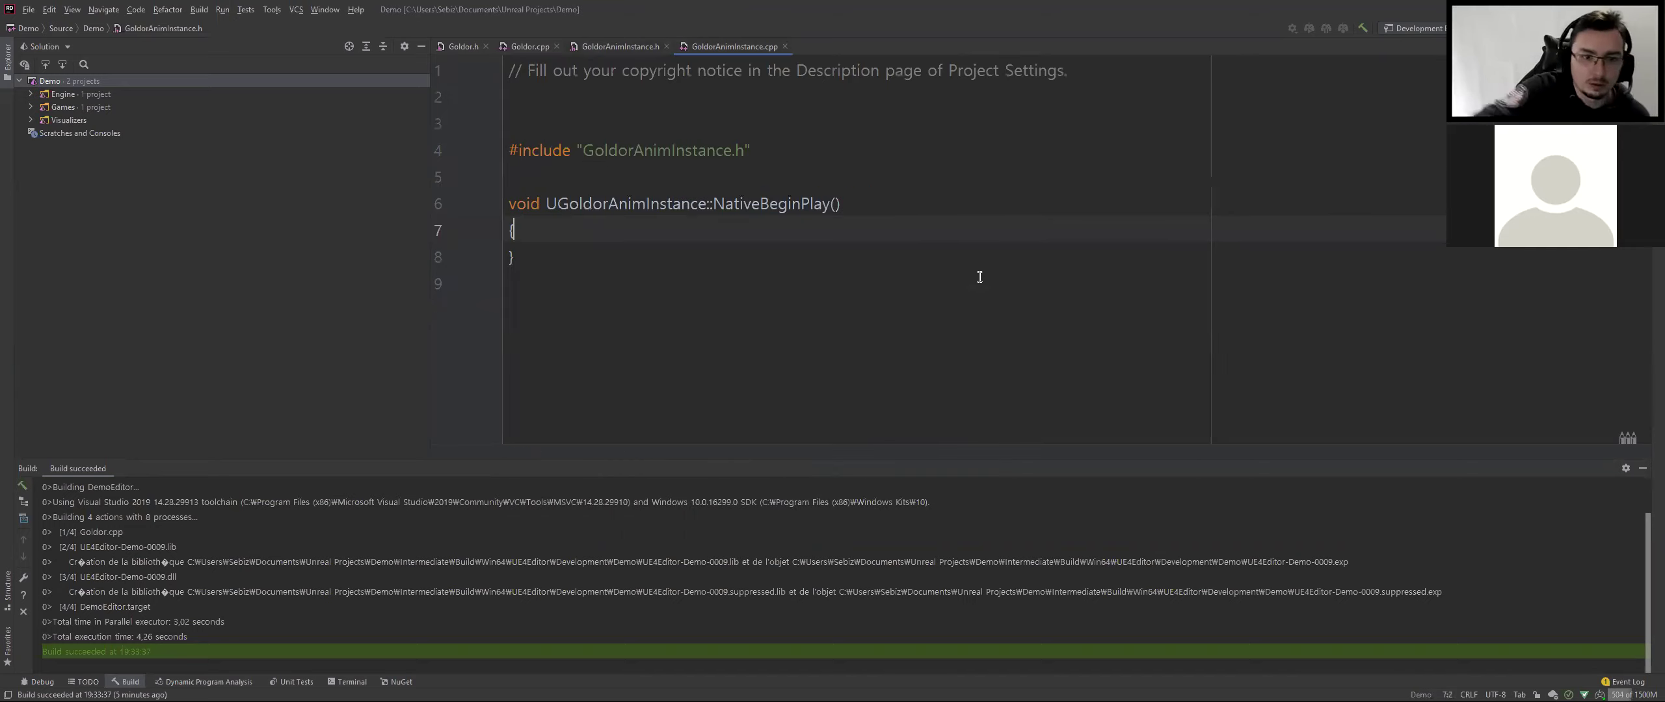
key("Return")
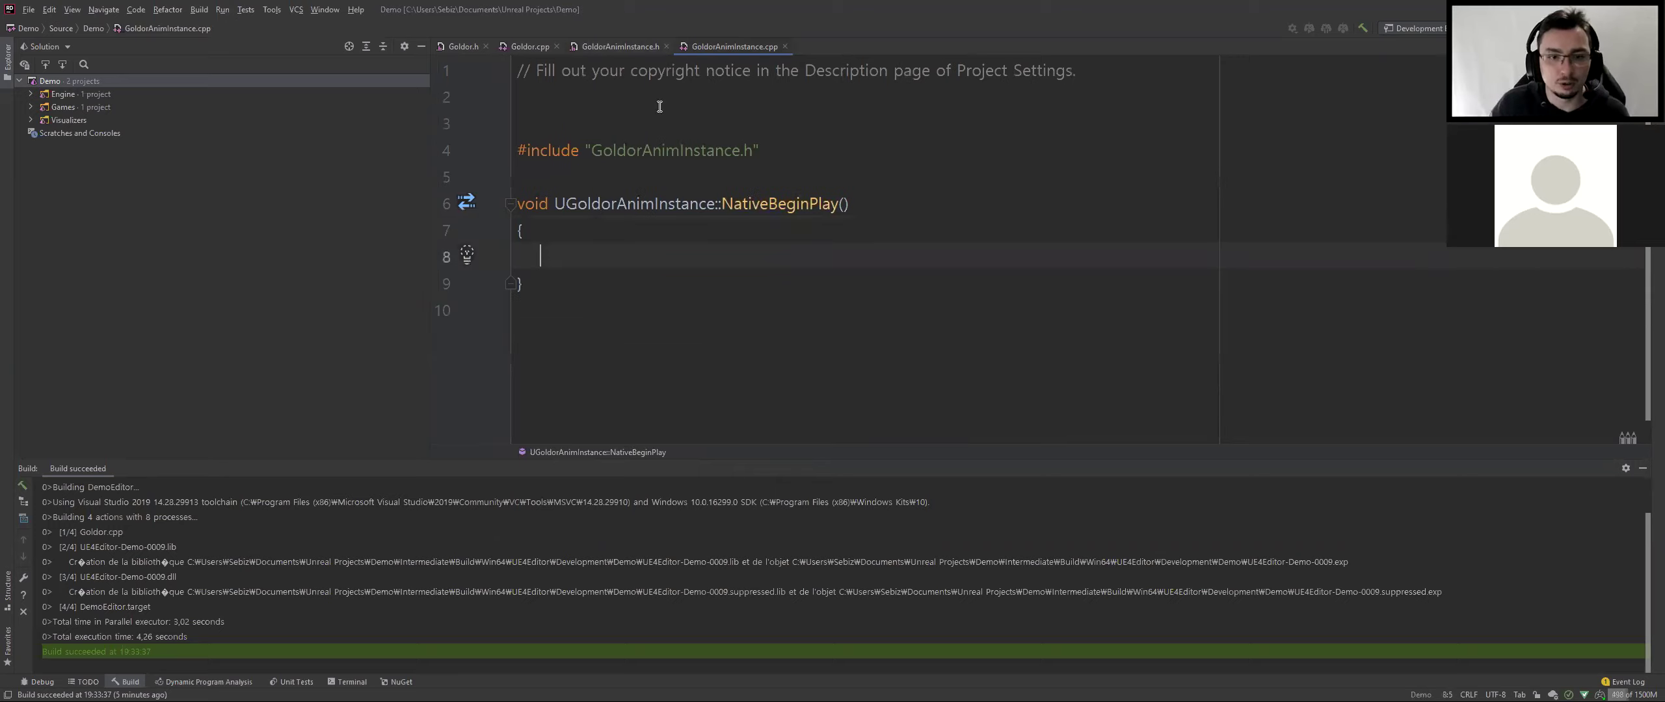
Back in the header, insert a blank line below GENERATED_BODY()
key("ctrl+Tab")
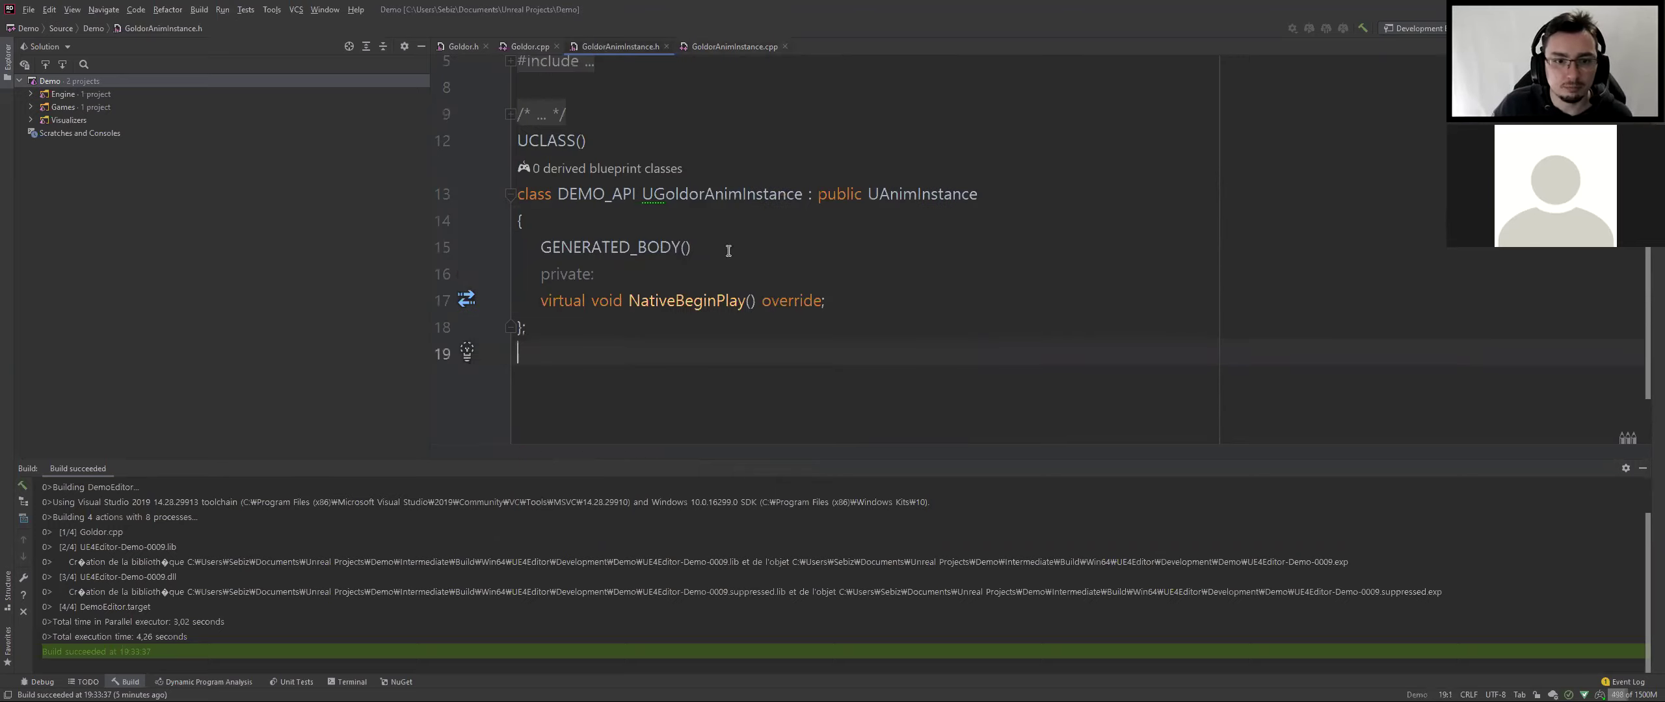
left_click(835, 277)
key("ctrl+alt+Return")
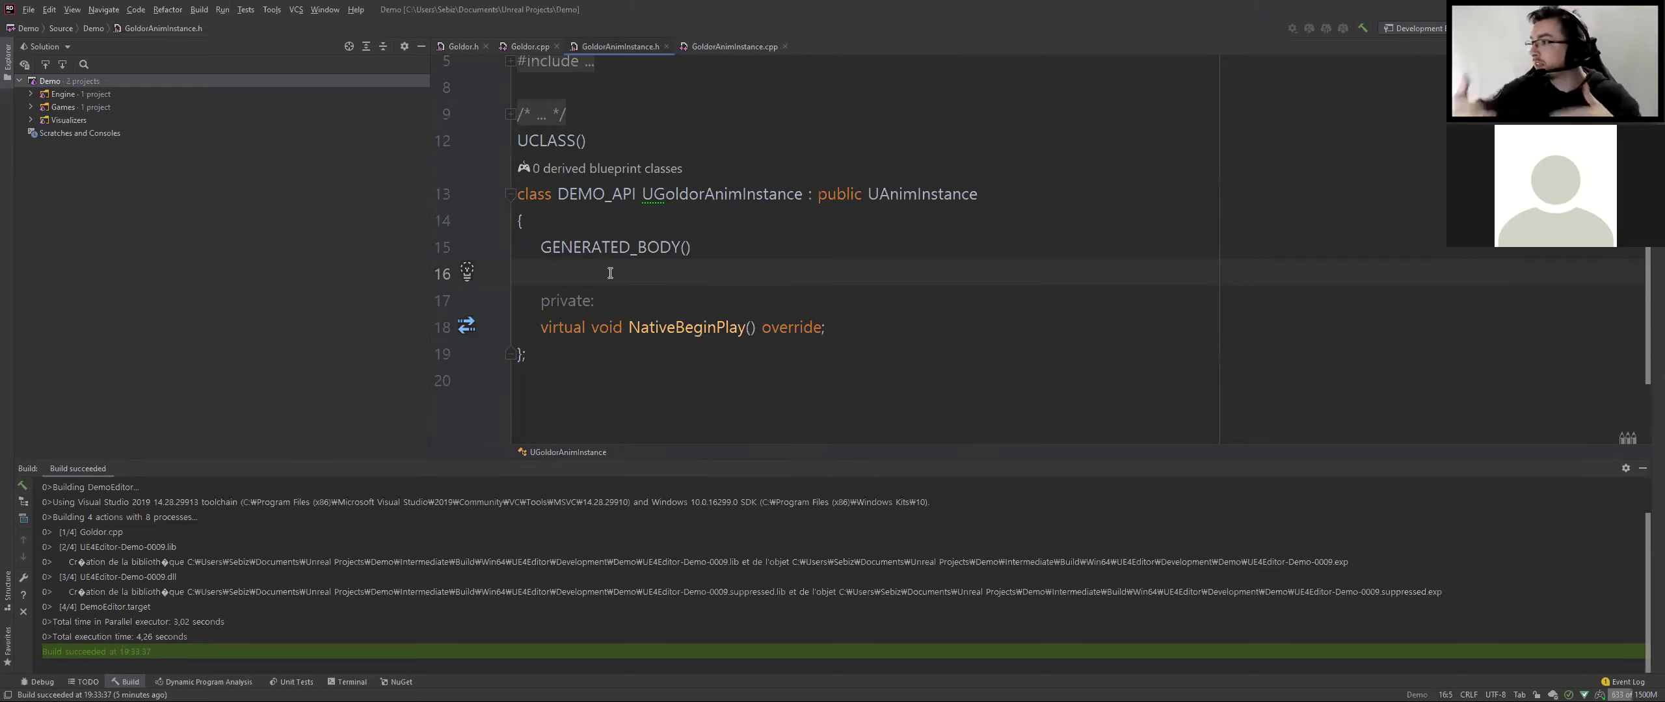
Add a UPROPERTY(VisibleAnywhere) AGoldor* goldor = nullptr; member to the header
type("U")
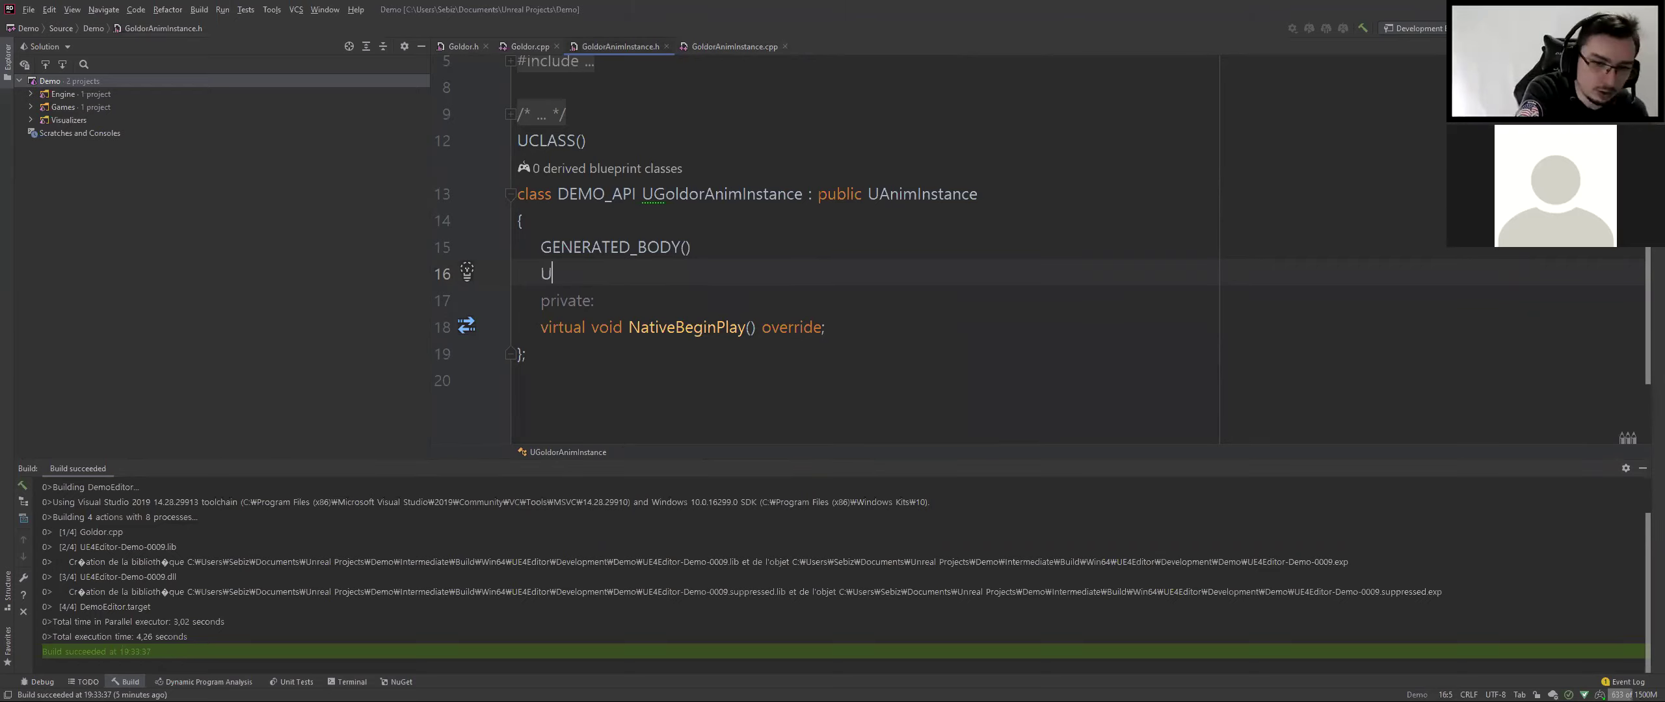
type("PROPERTY(")
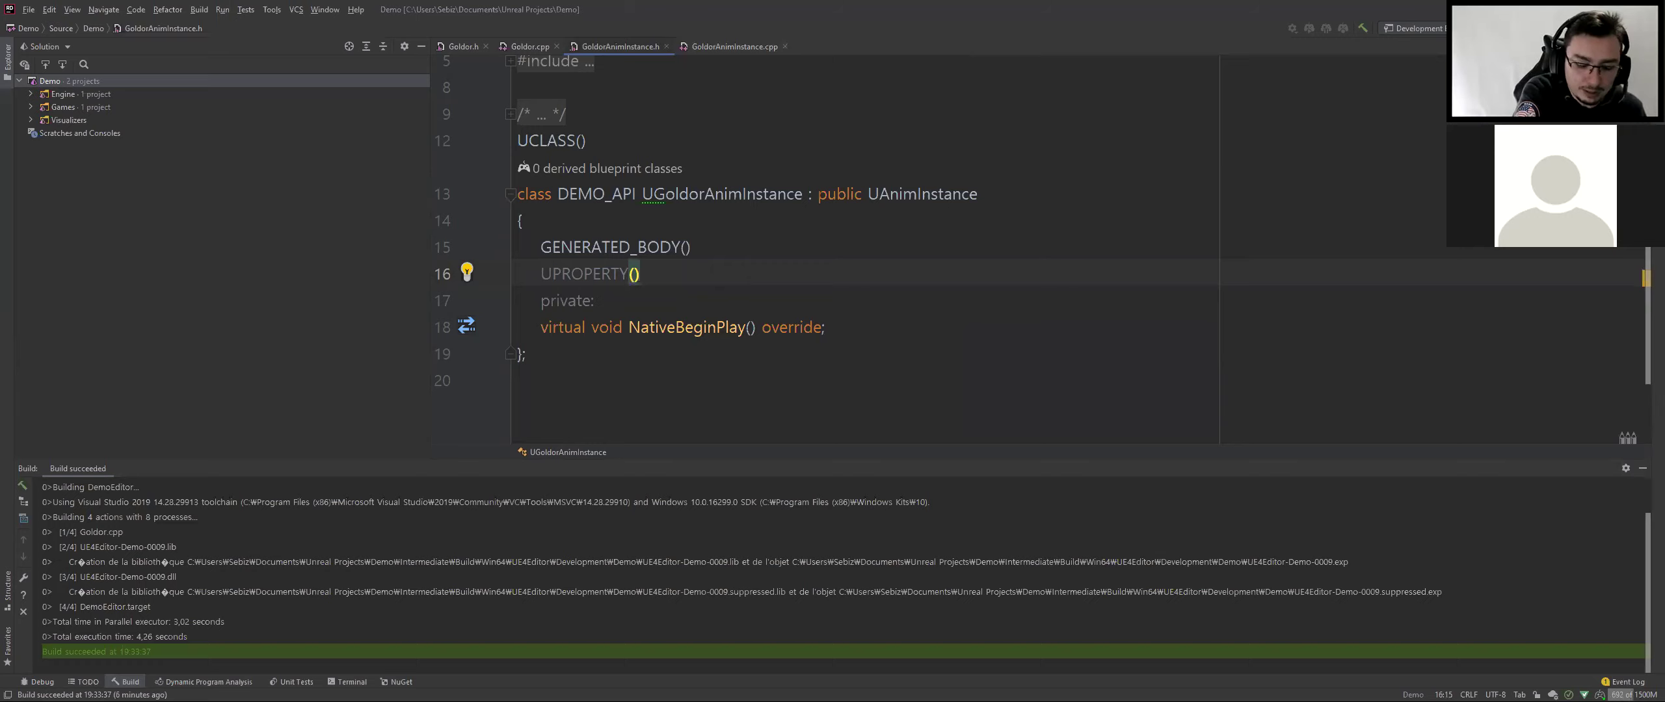
type("Edit")
key("BackSpace")
key("BackSpace")
key("BackSpace")
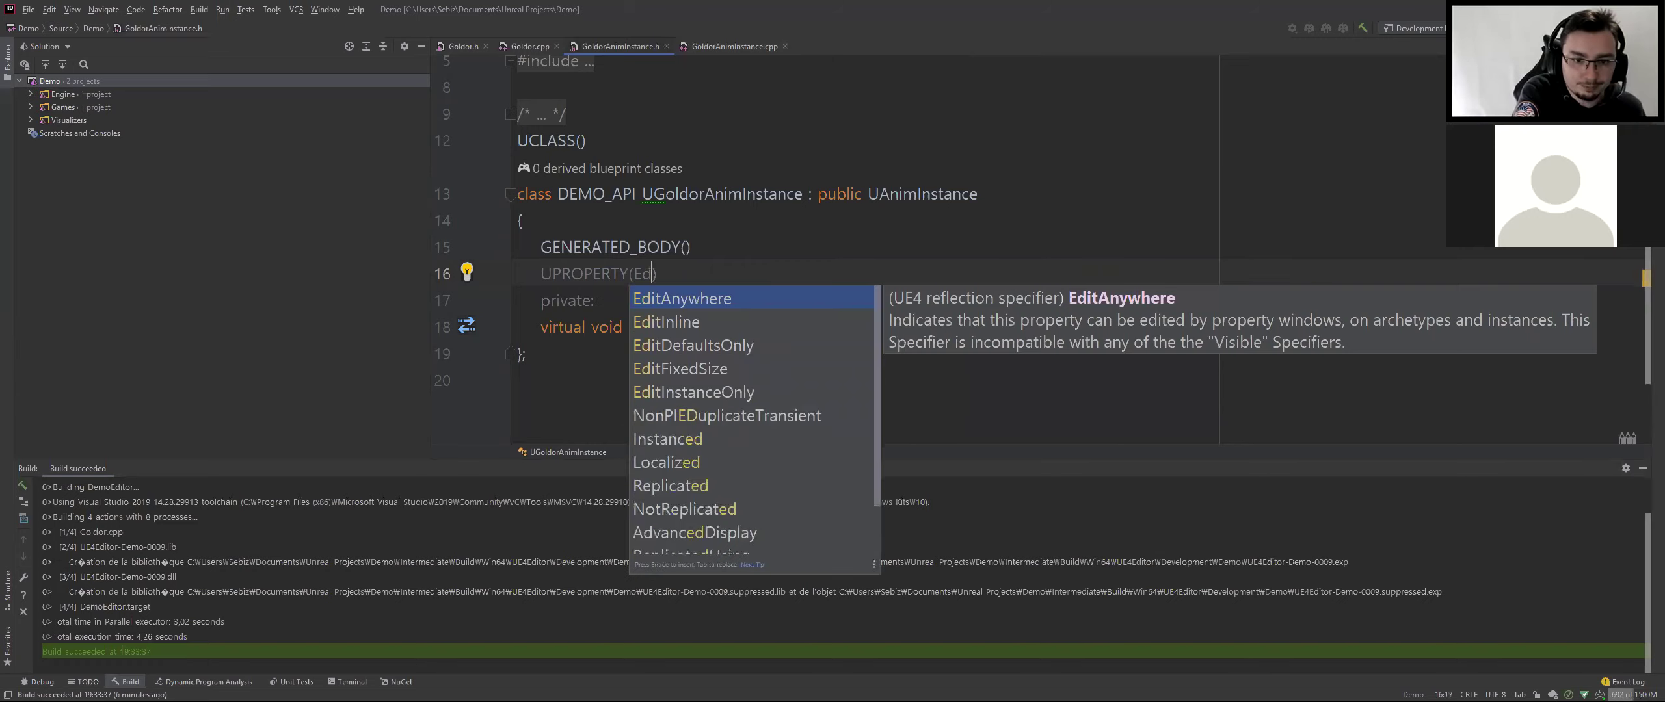
type("Vis")
key("Return")
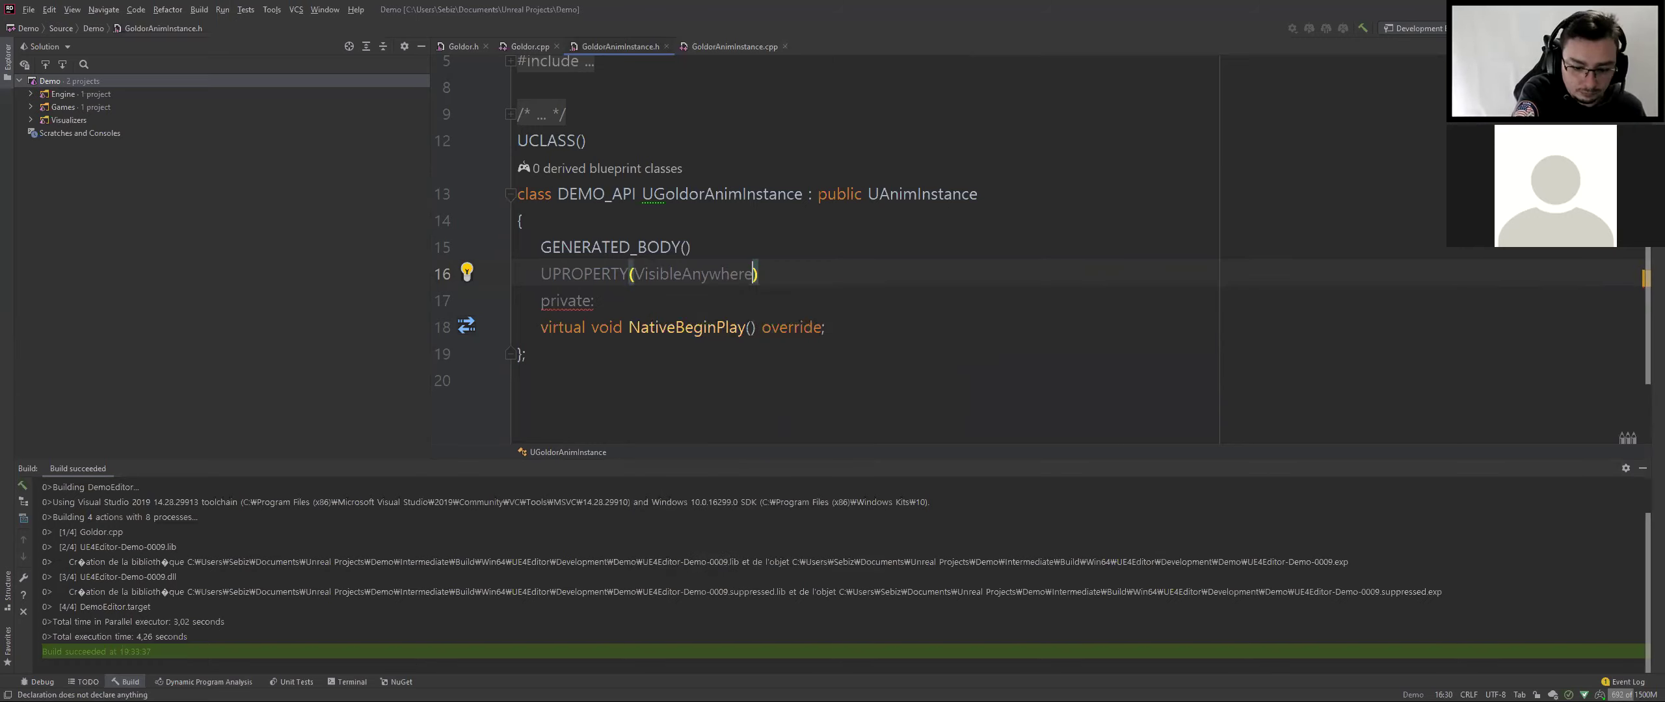
key("End")
key("Return")
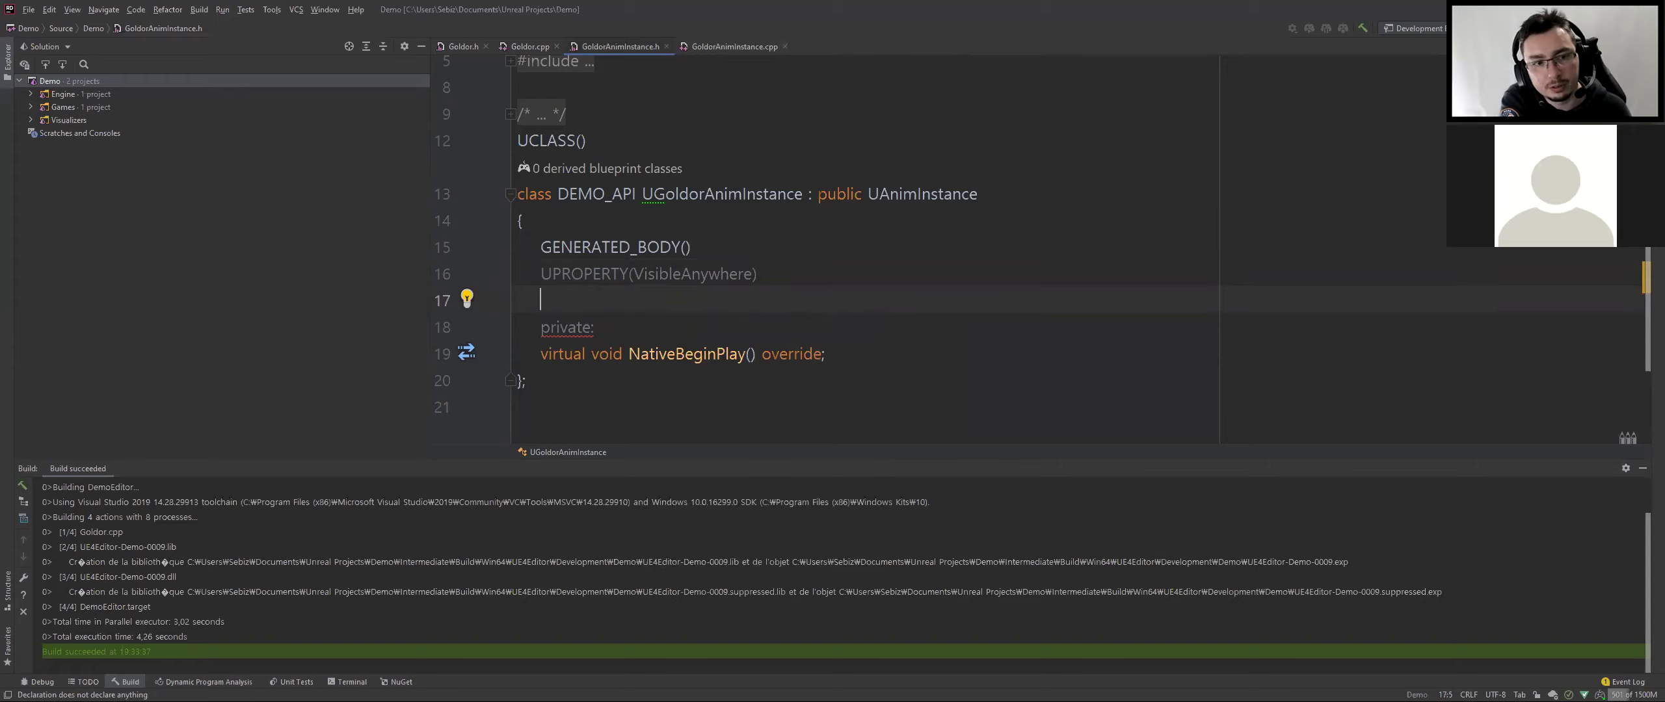
type("AGol")
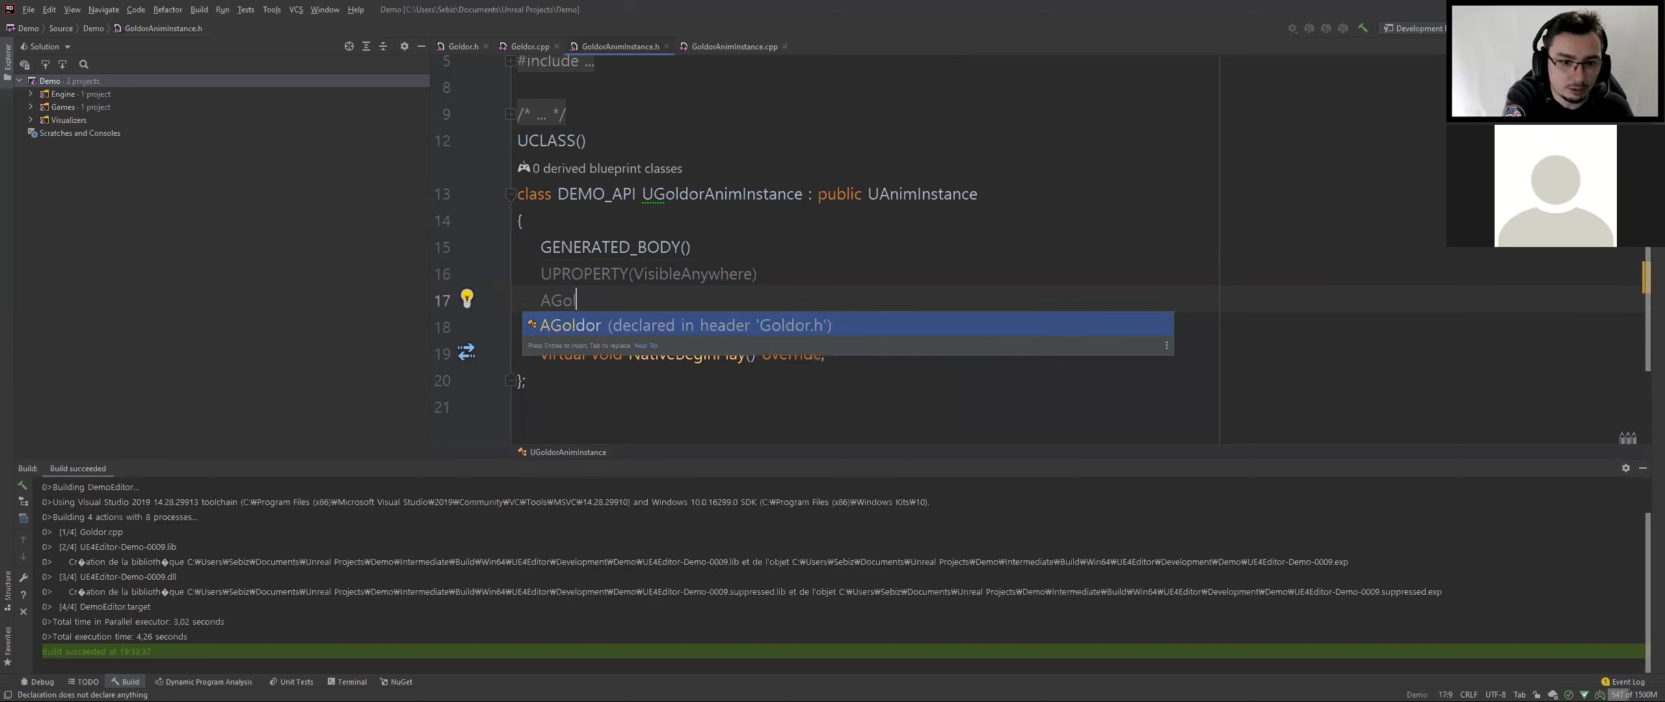
key("Return")
type("* goldor = nullptr;r")
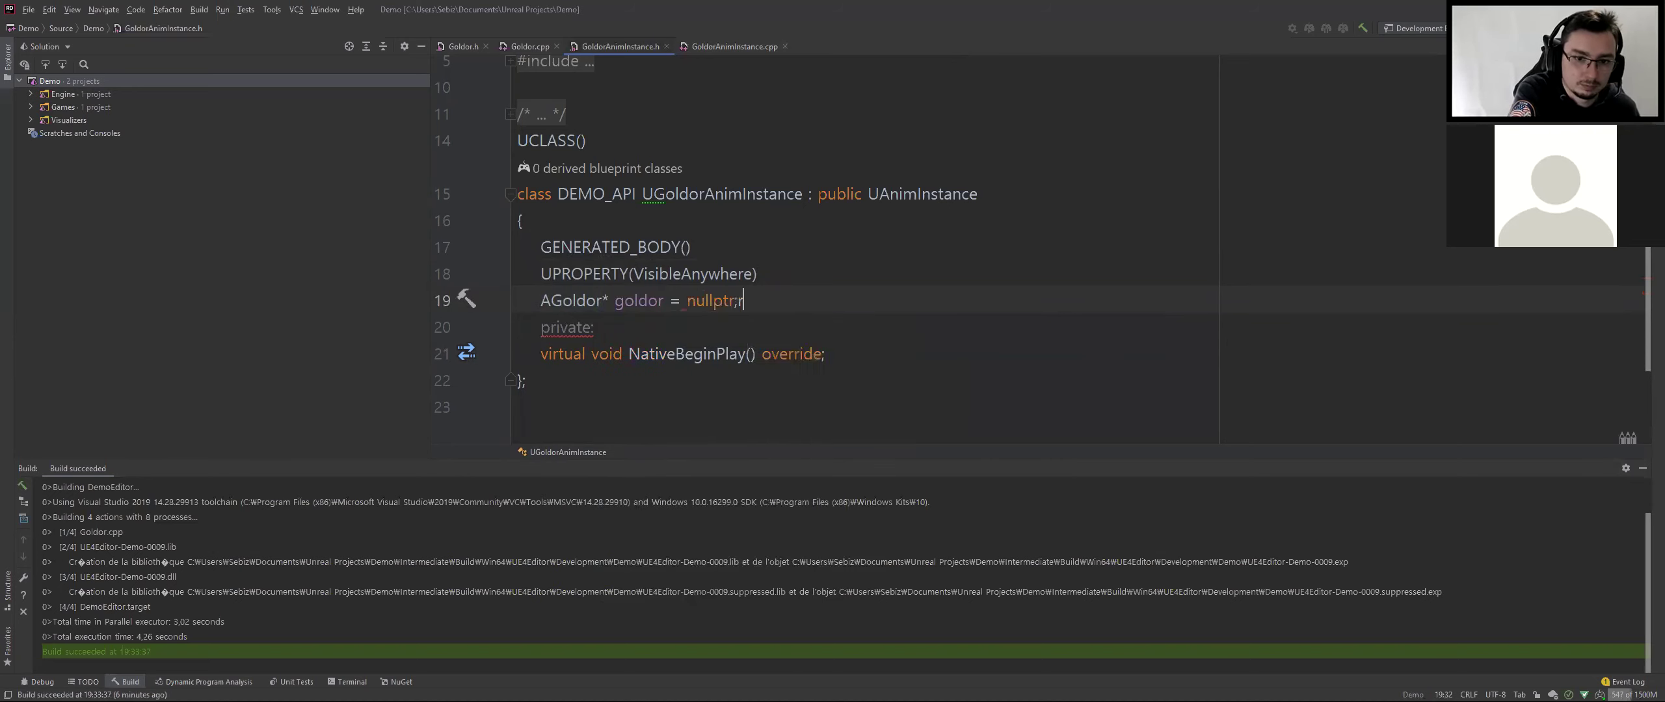
key("BackSpace")
key("Down")
key("Down")
key("Down")
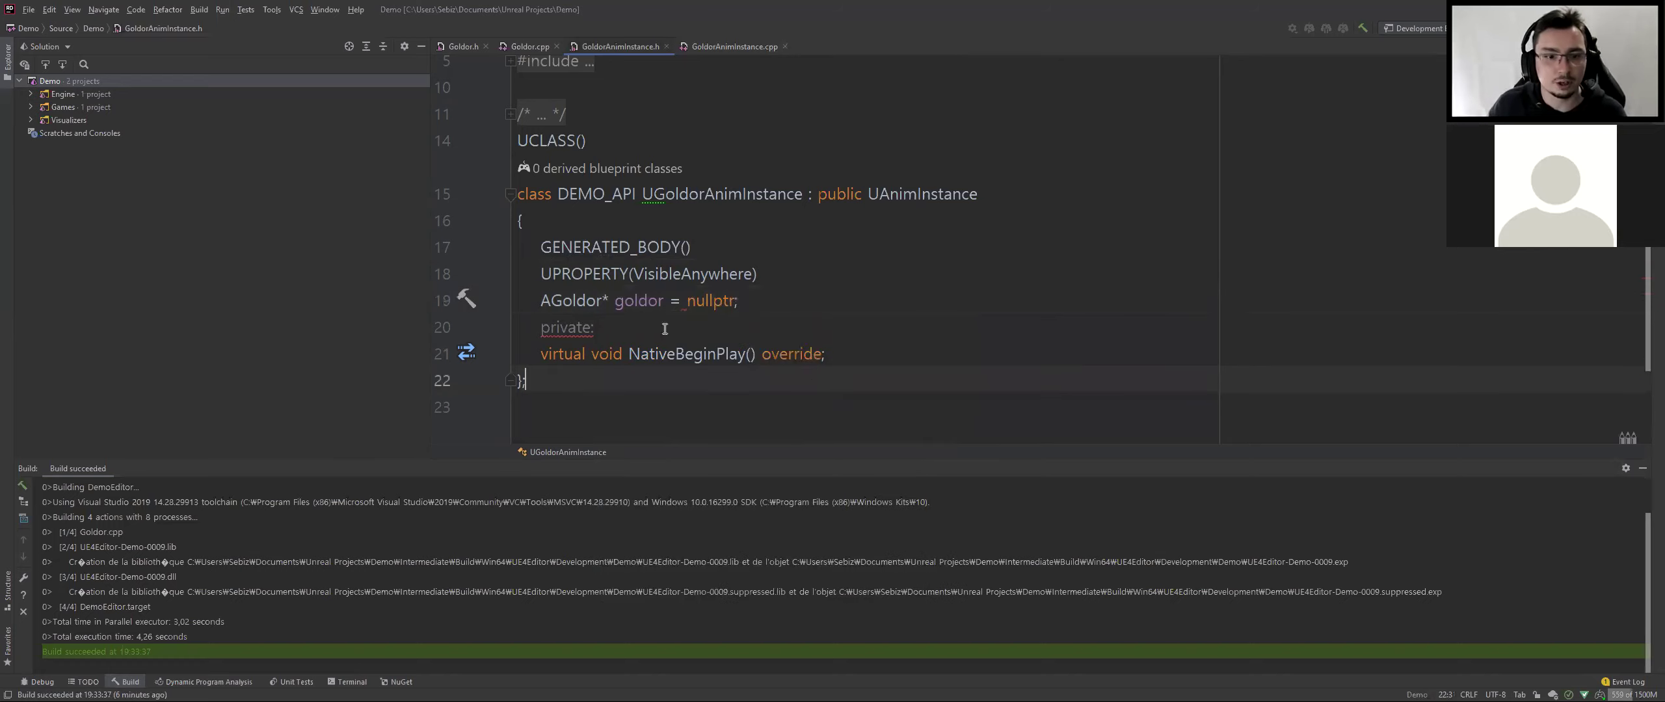
In GoldorAnimInstance.cpp, make NativeBeginPlay call Super::NativeBeginPlay();
double_click(573, 300)
double_click(638, 301)
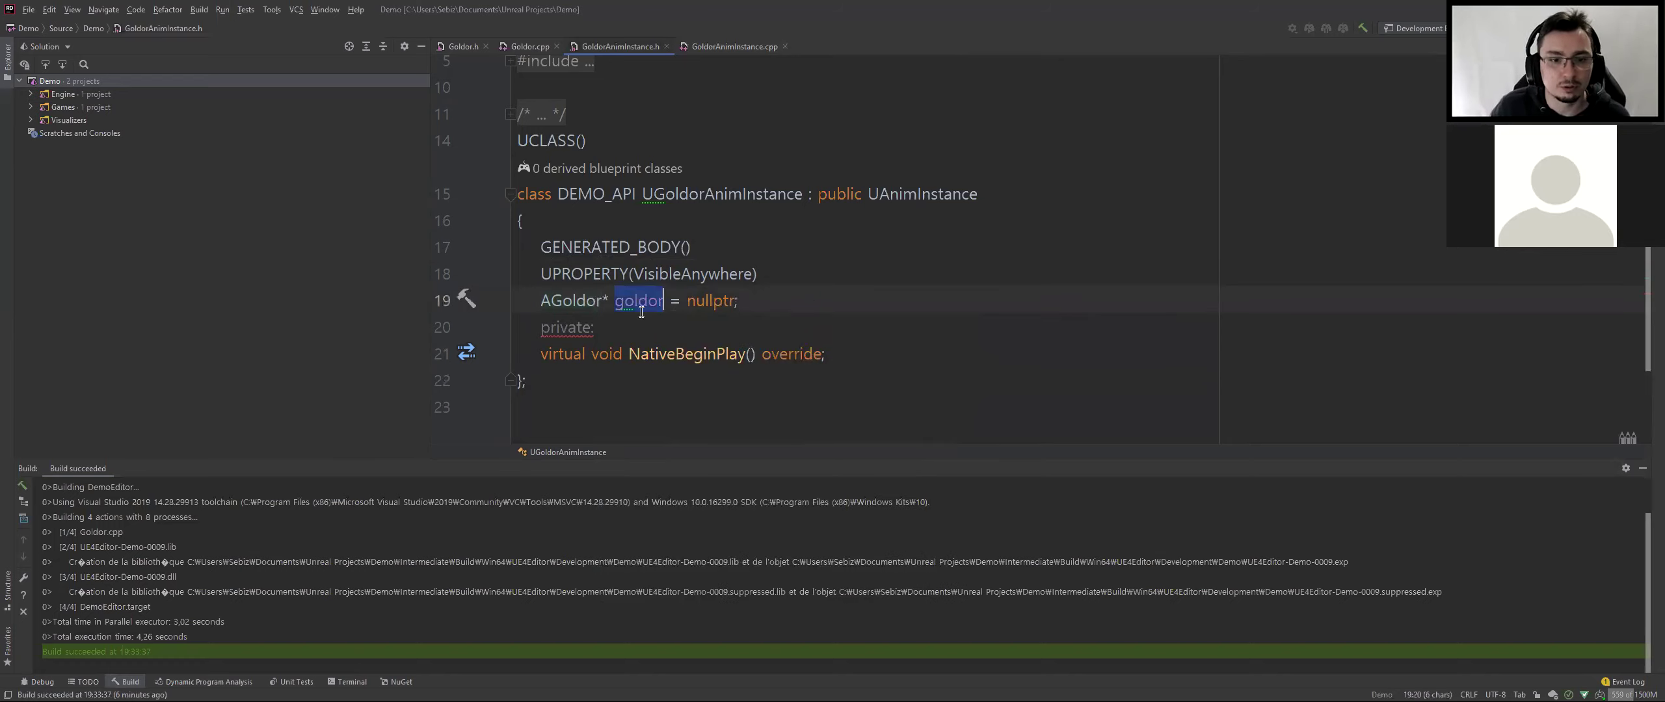
left_click(701, 359, "ctrl")
key("Down")
key("Down")
type("Super:")
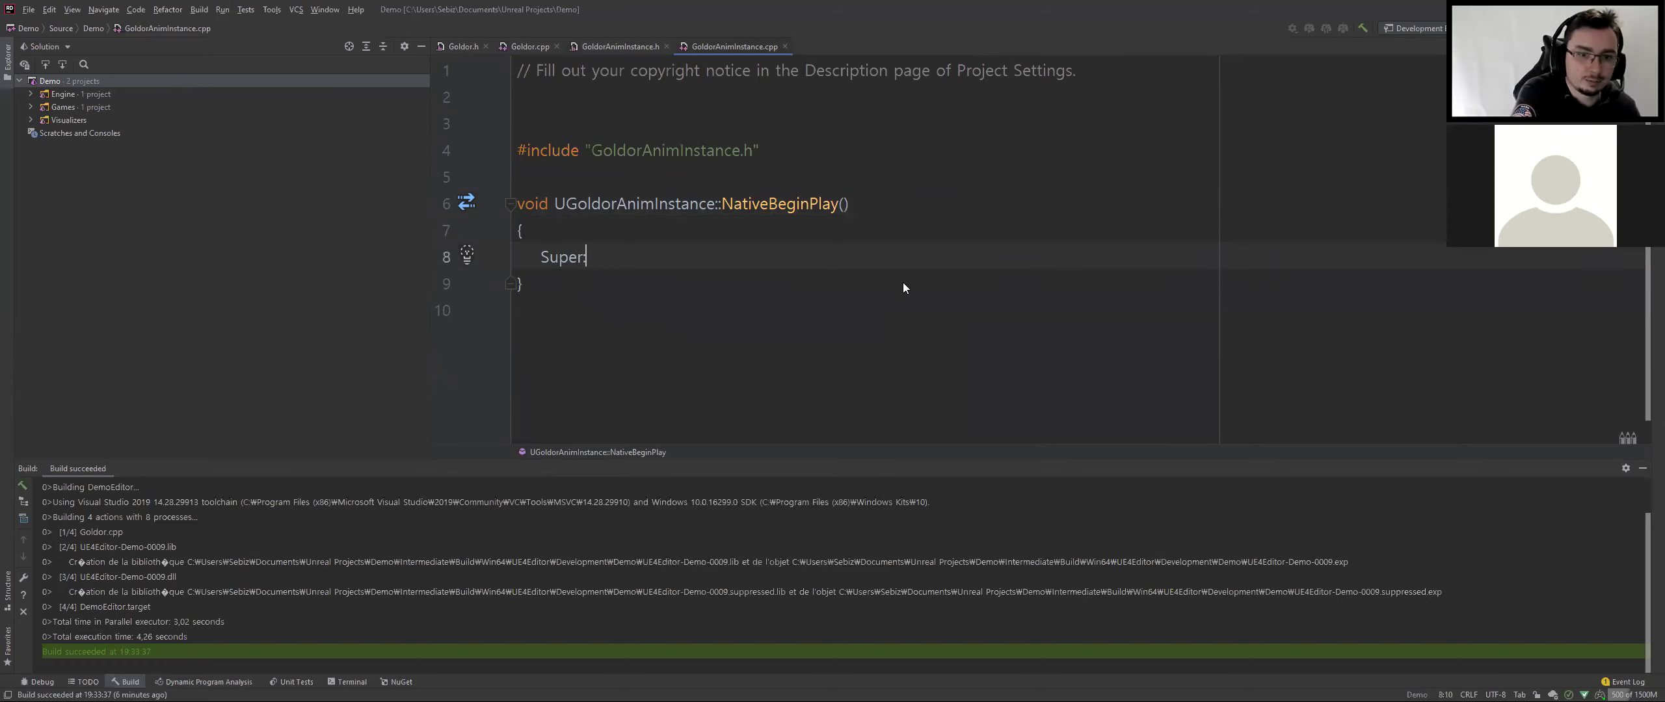
type(":")
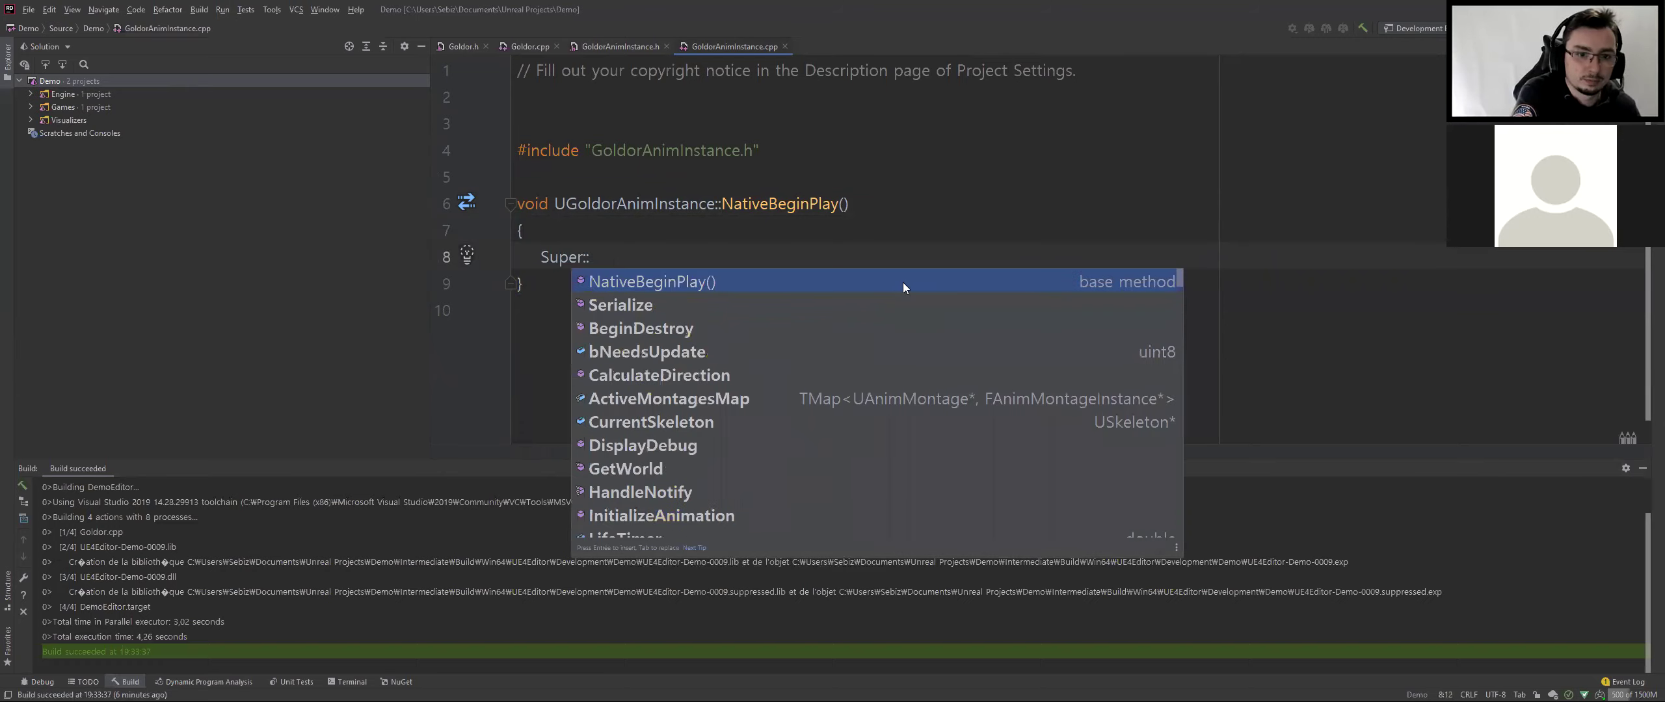
type("Na")
key("Return")
type(";")
key("Return")
Start line 9 assigning goldor from TryGetPawnOwner()
type("goldor = ")
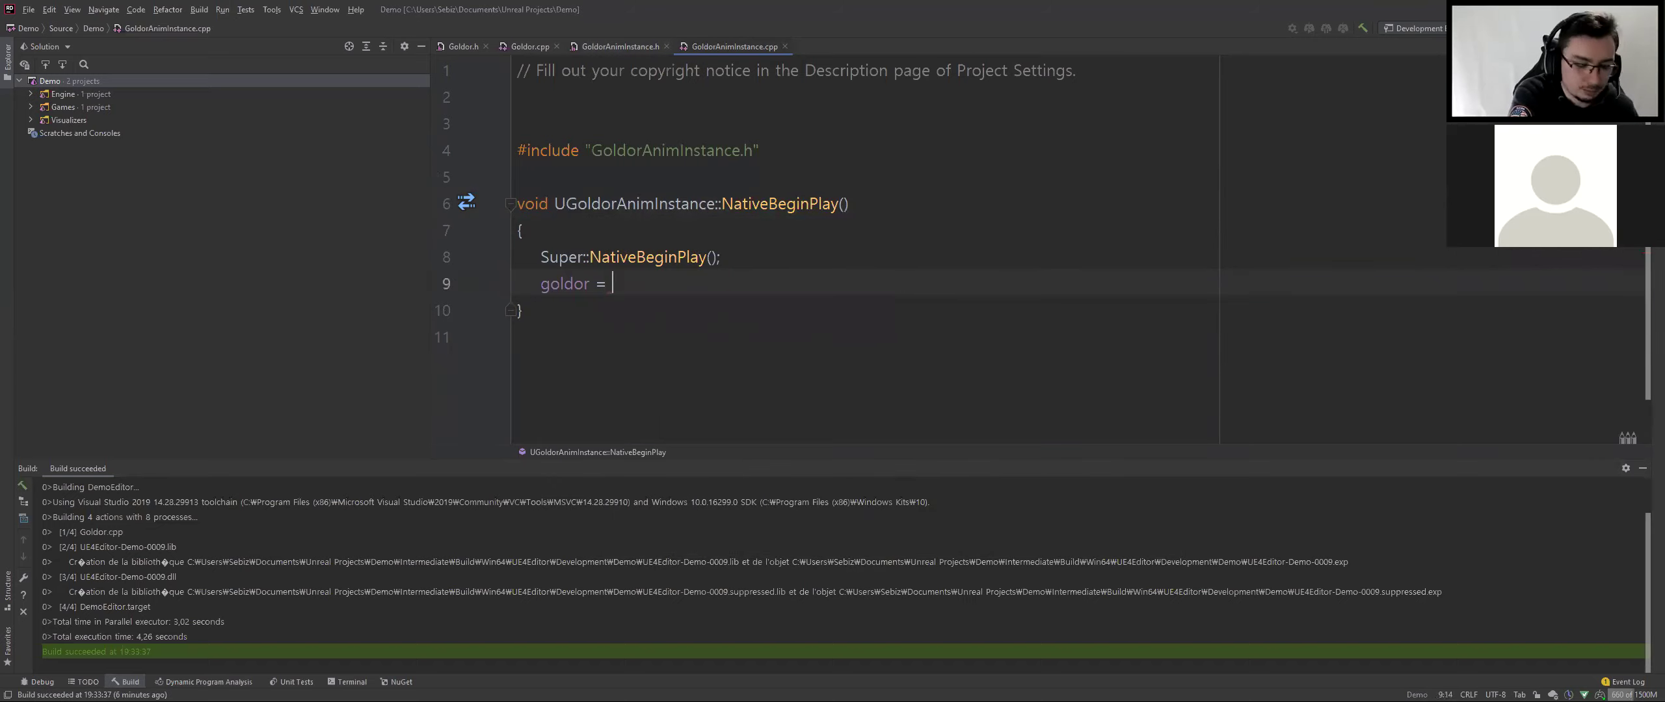
type("Tryp")
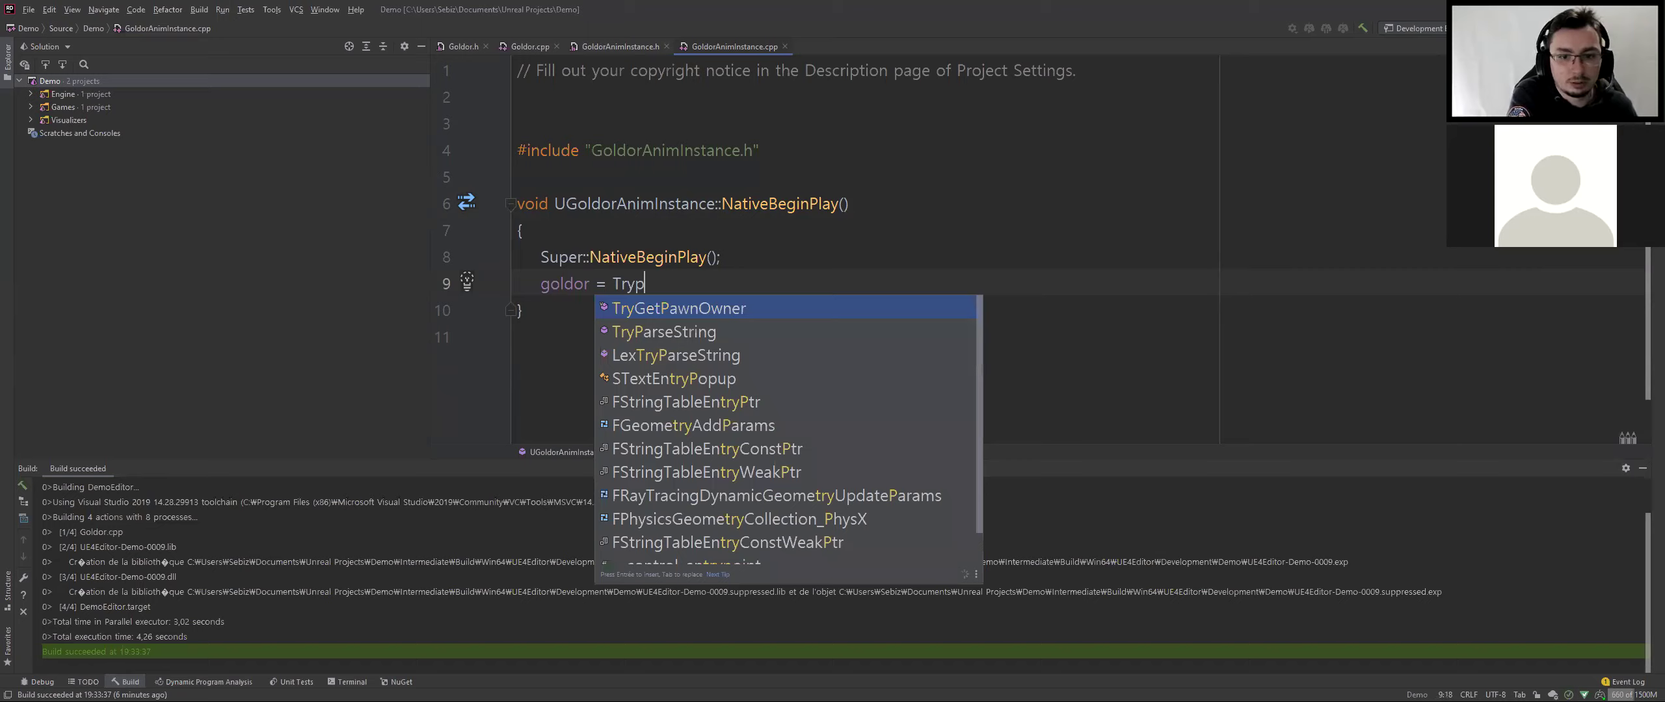
type("(<")
key("BackSpace")
key("BackSpace")
type("<")
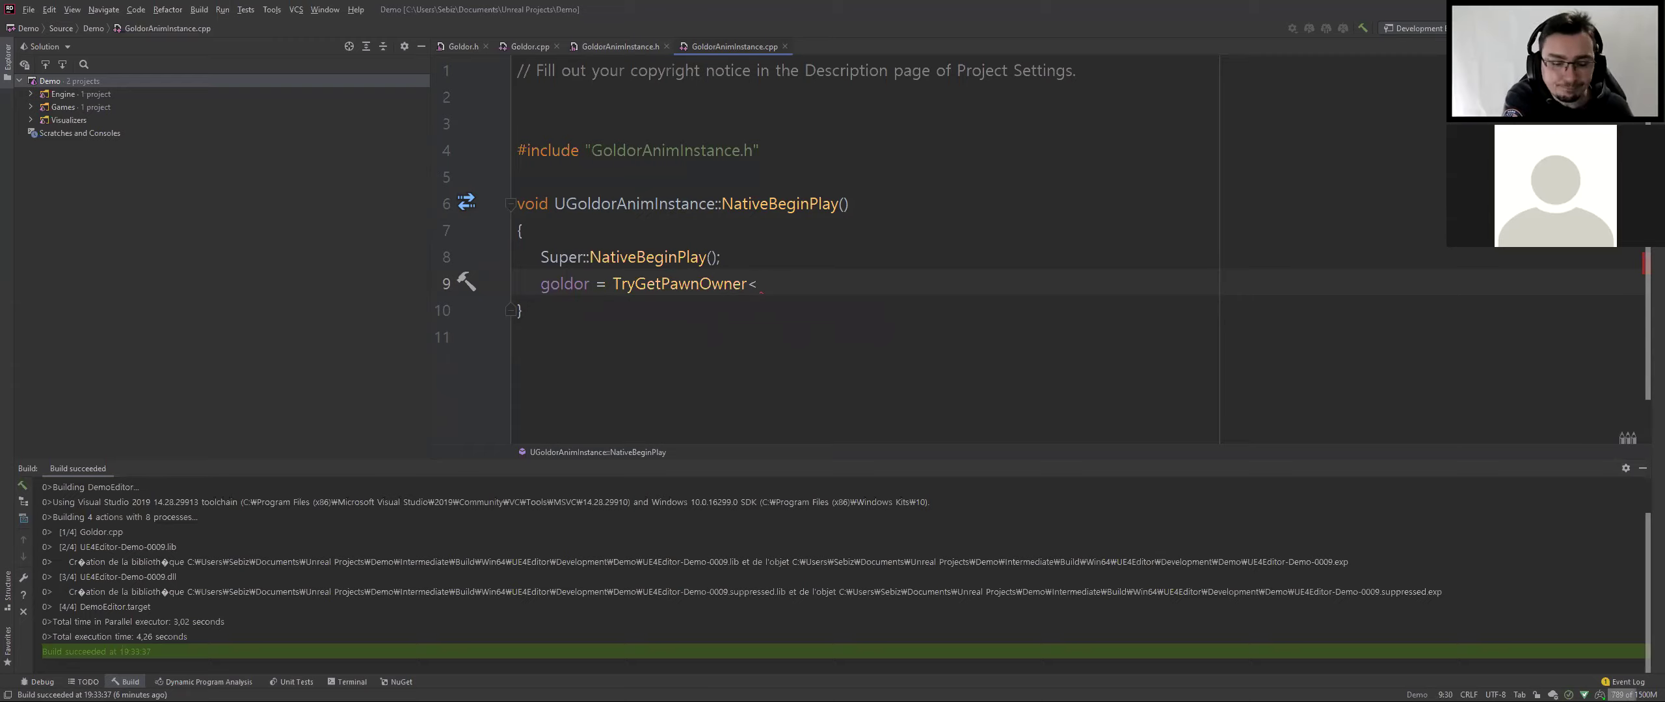
type("Gol")
key("Return")
type(">(")
type(");")
key("BackSpace")
key("BackSpace")
key("BackSpace")
Wrap it as goldor = Cast<AGoldor>(TryGetPawnOwner()); and rebuild the solution
key("BackSpace")
key("BackSpace")
key("BackSpace")
key("BackSpace")
key("BackSpace")
key("BackSpace")
key("BackSpace")
key("BackSpace")
type("(")
left_click(613, 283)
type("Cast<goldor")
key("BackSpace")
key("BackSpace")
key("BackSpace")
key("BackSpace")
key("BackSpace")
key("BackSpace")
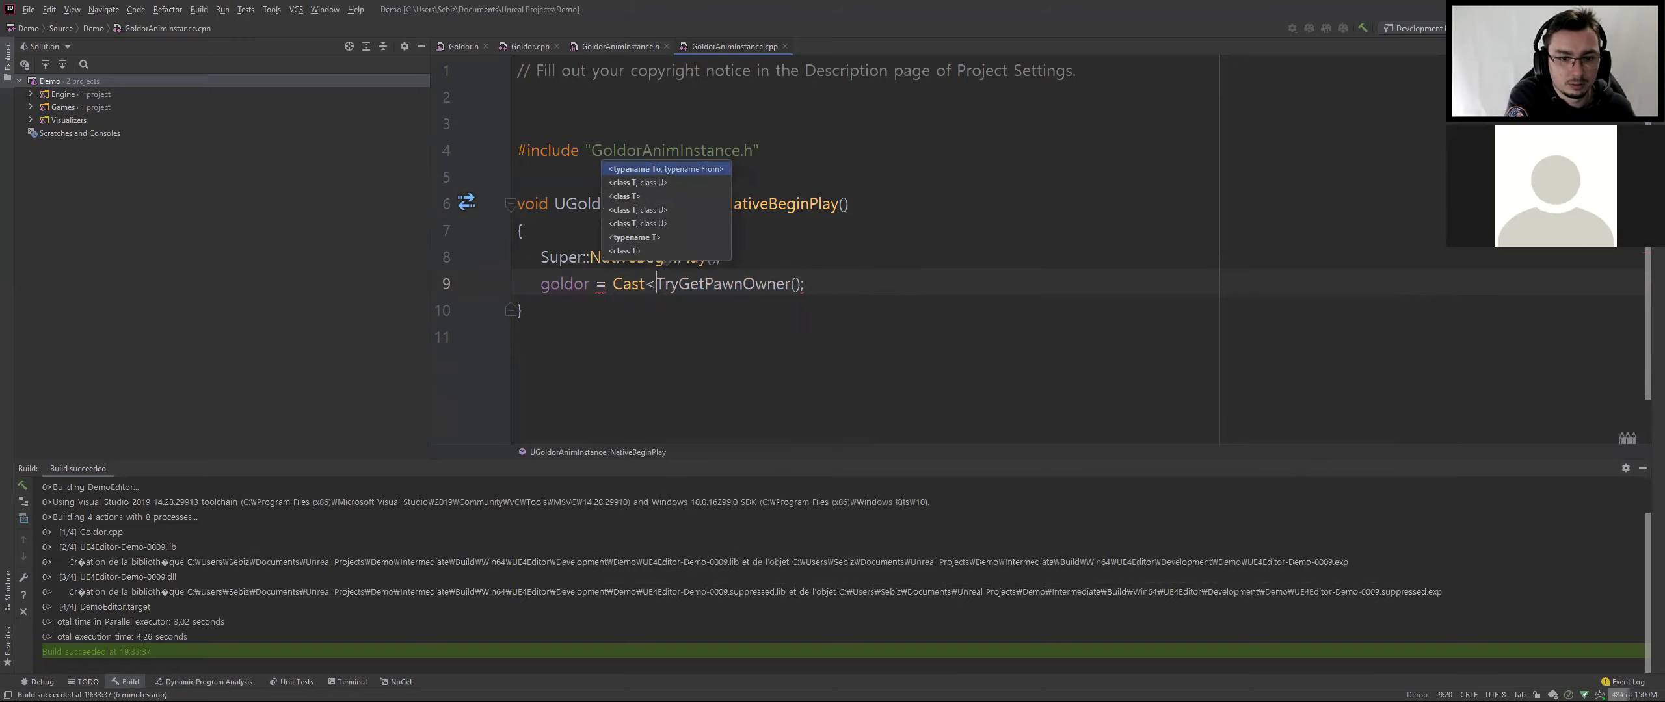
type("AGo")
key("Return")
left_click(912, 283)
type(")")
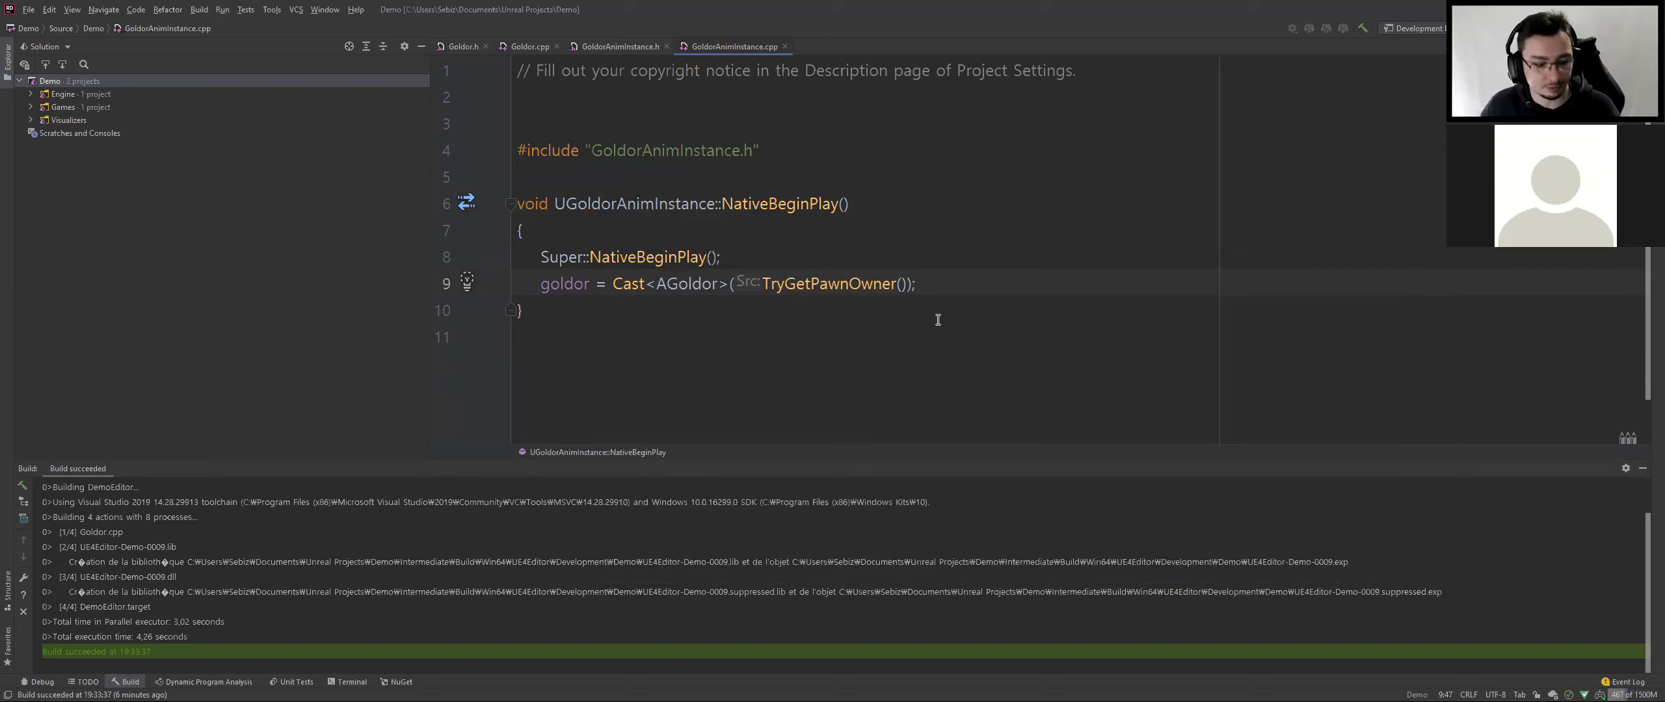
key("ctrl+shift+b")
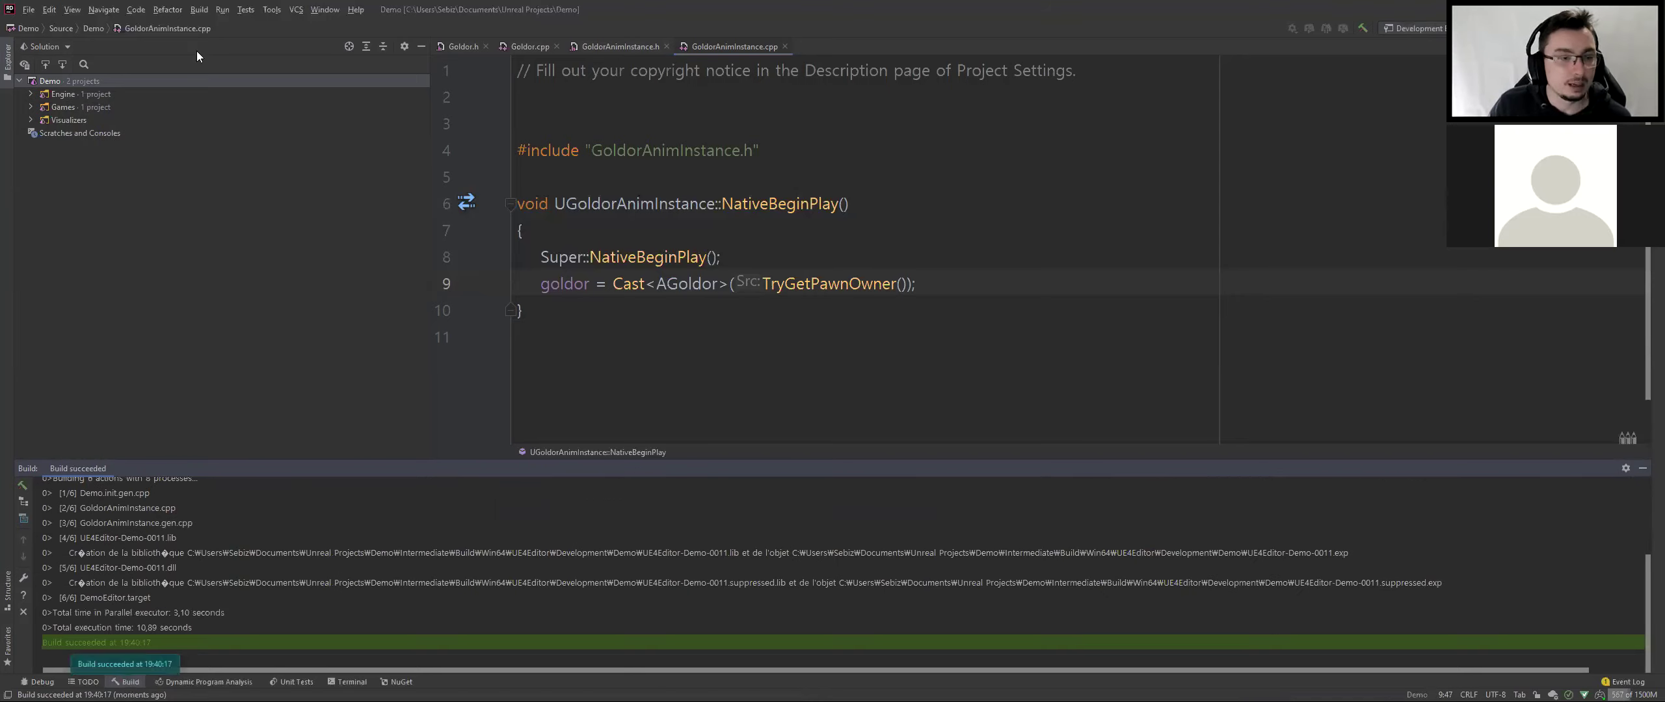
key("alt+Tab")
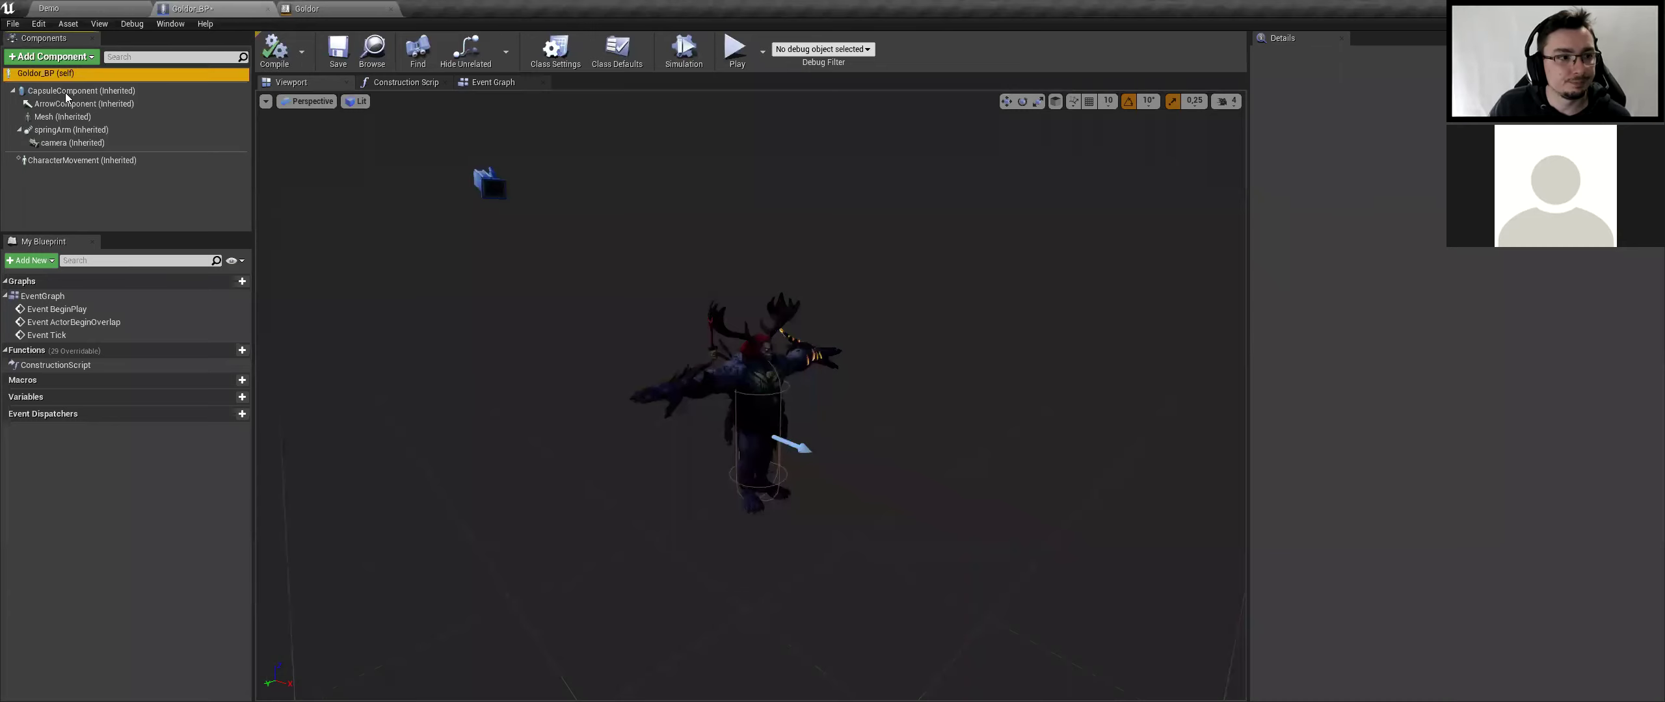
Set the Goldor_BP Mesh's Anim Class to GoldorAnimInstance and compile
left_click(65, 117)
right_click(73, 120)
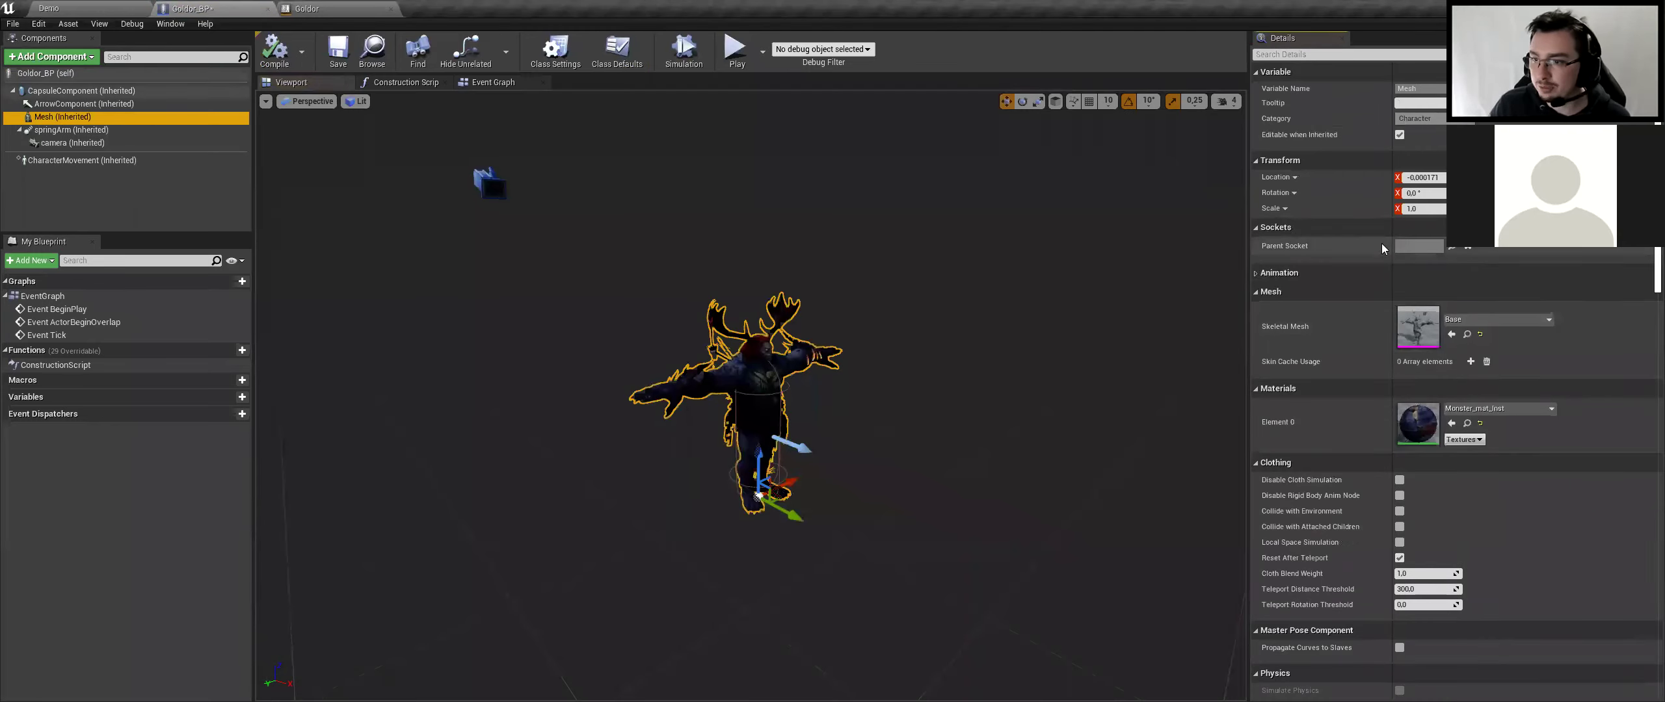
left_click(1259, 271)
left_click(1451, 311)
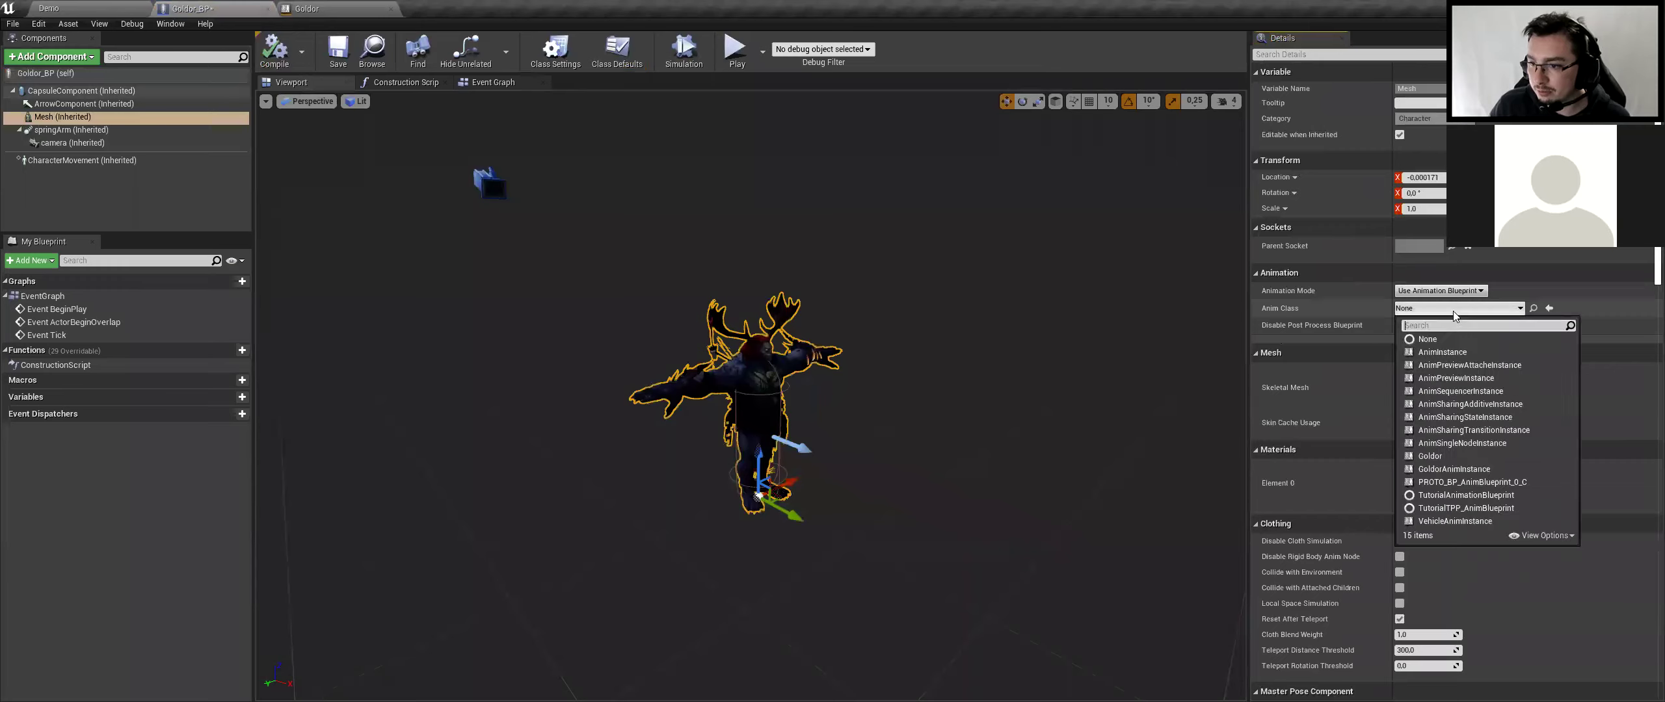
left_click(1433, 470)
left_click(276, 50)
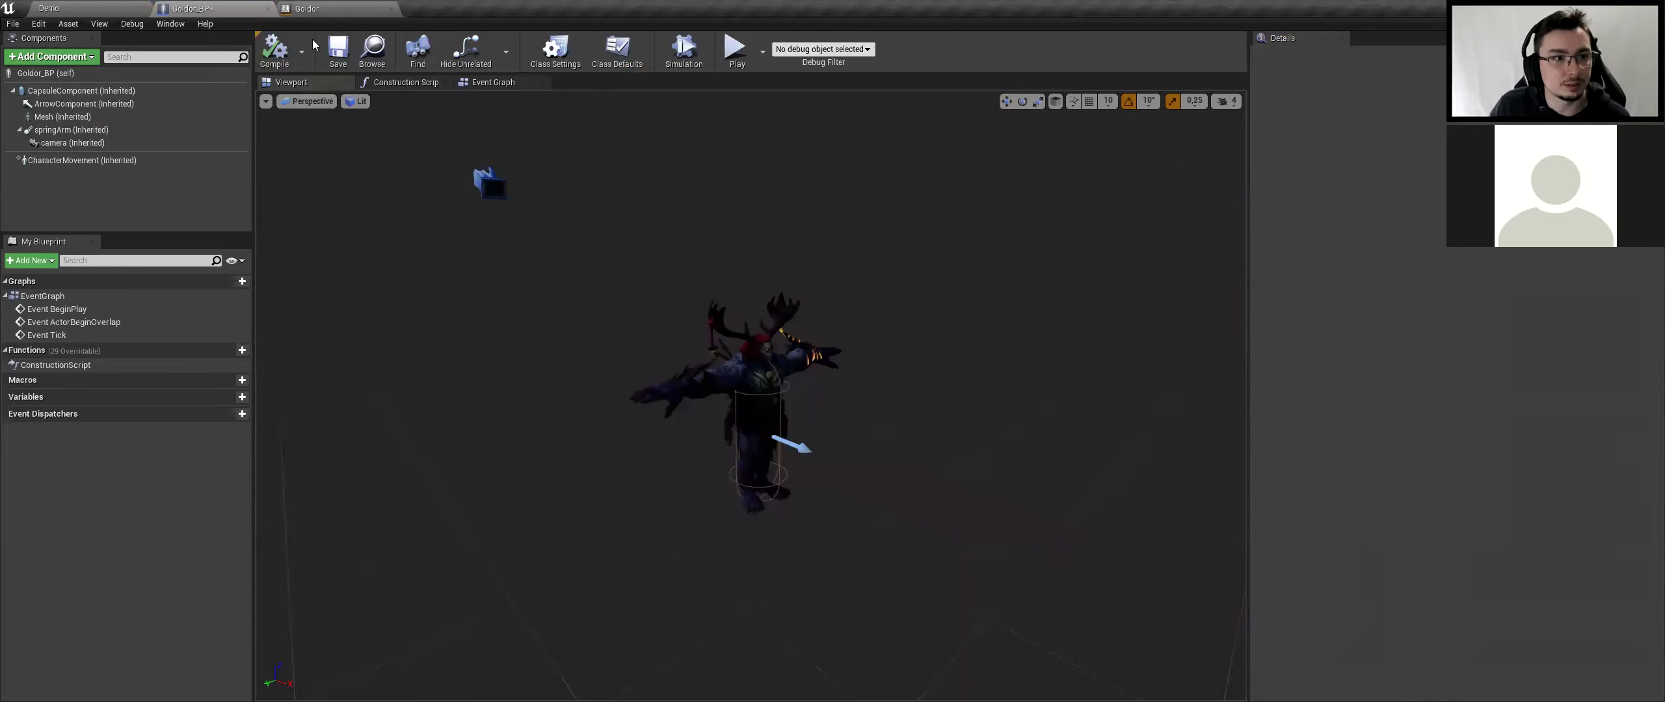
Change the Mesh's Anim Class to the Goldor animation blueprint instead
left_click(62, 116)
left_click(306, 8)
left_click(163, 8)
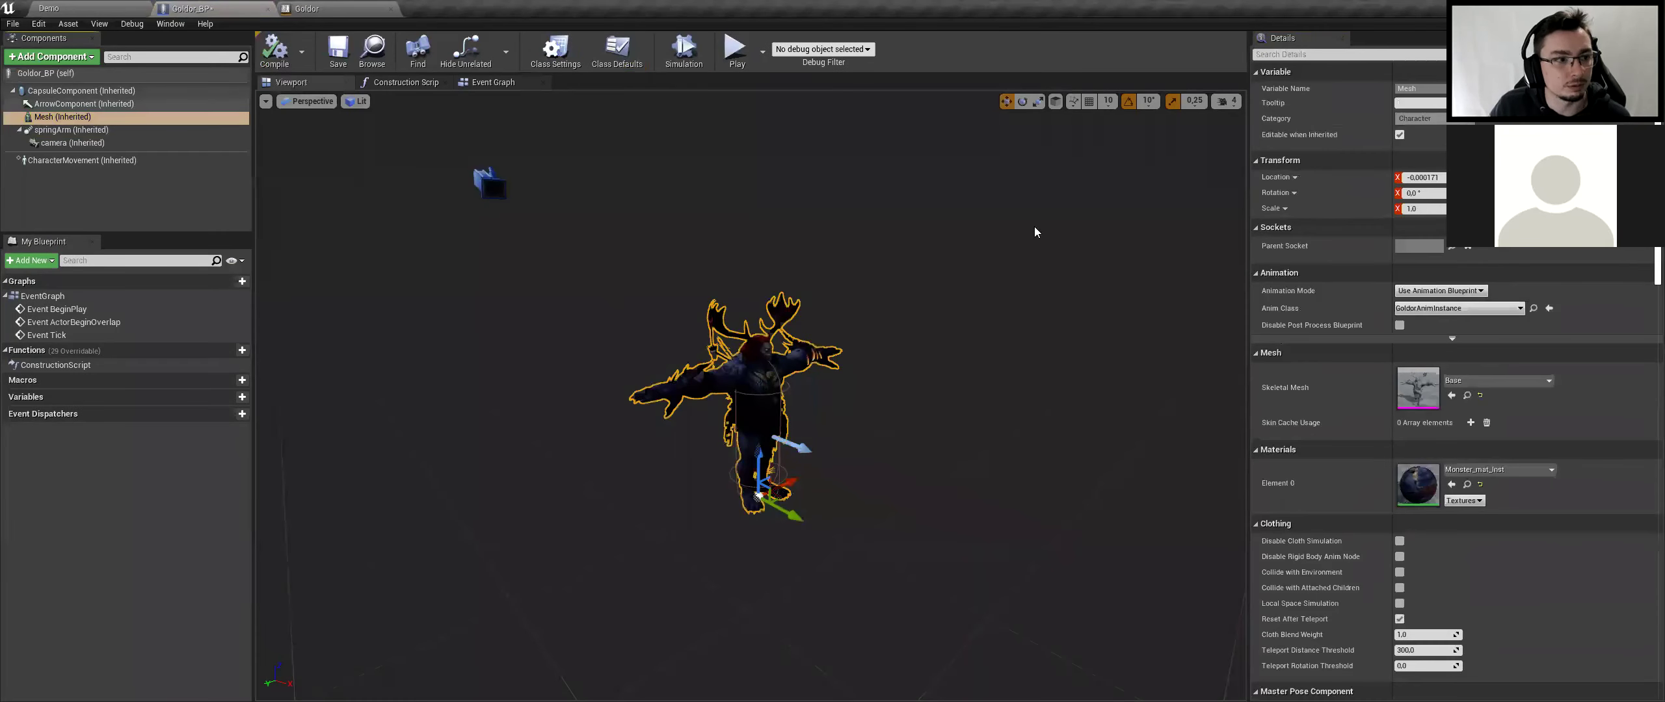
left_click(1457, 308)
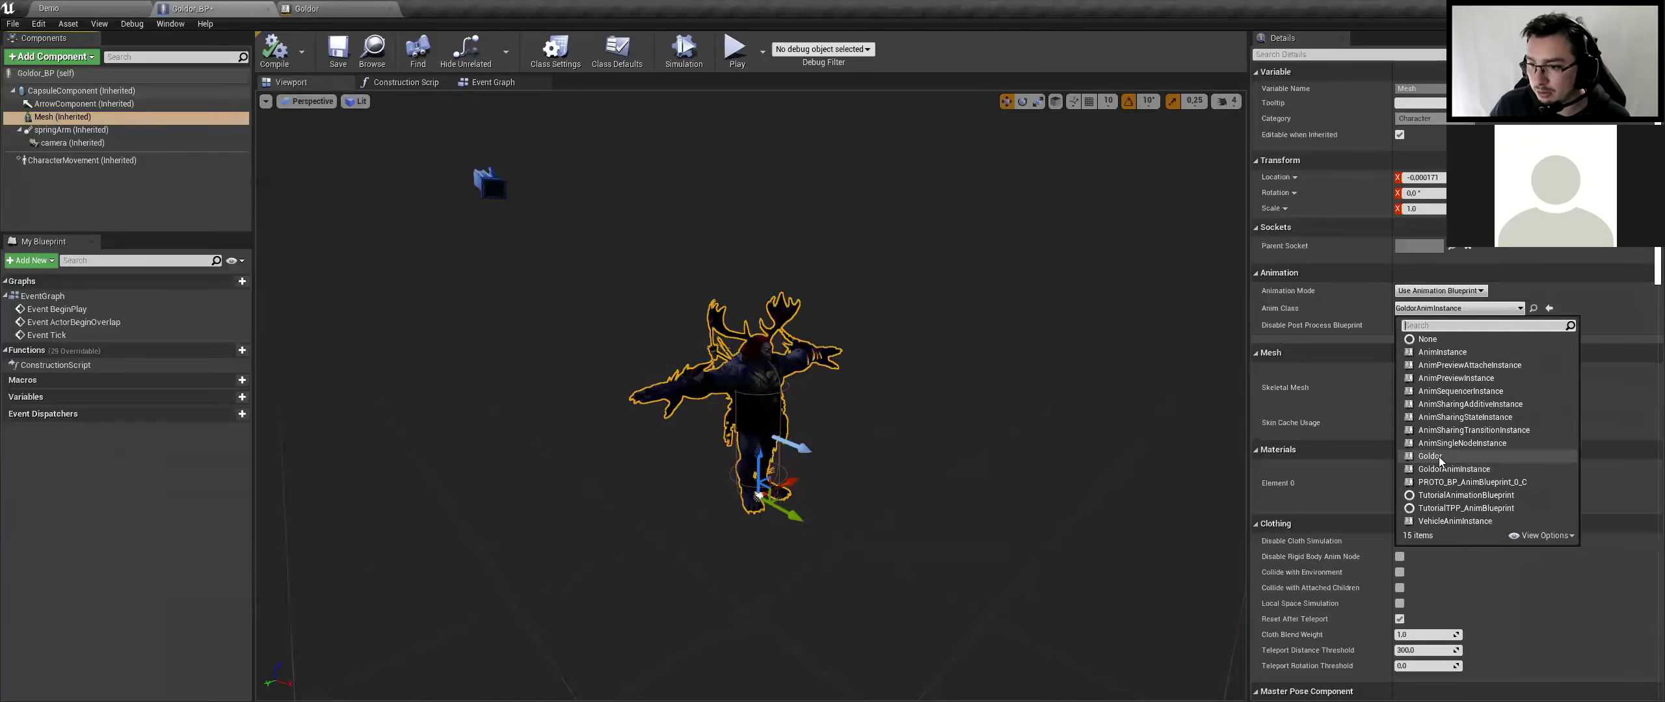
left_click(1440, 458)
Play the Demo level to test the Goldor character
left_click(48, 9)
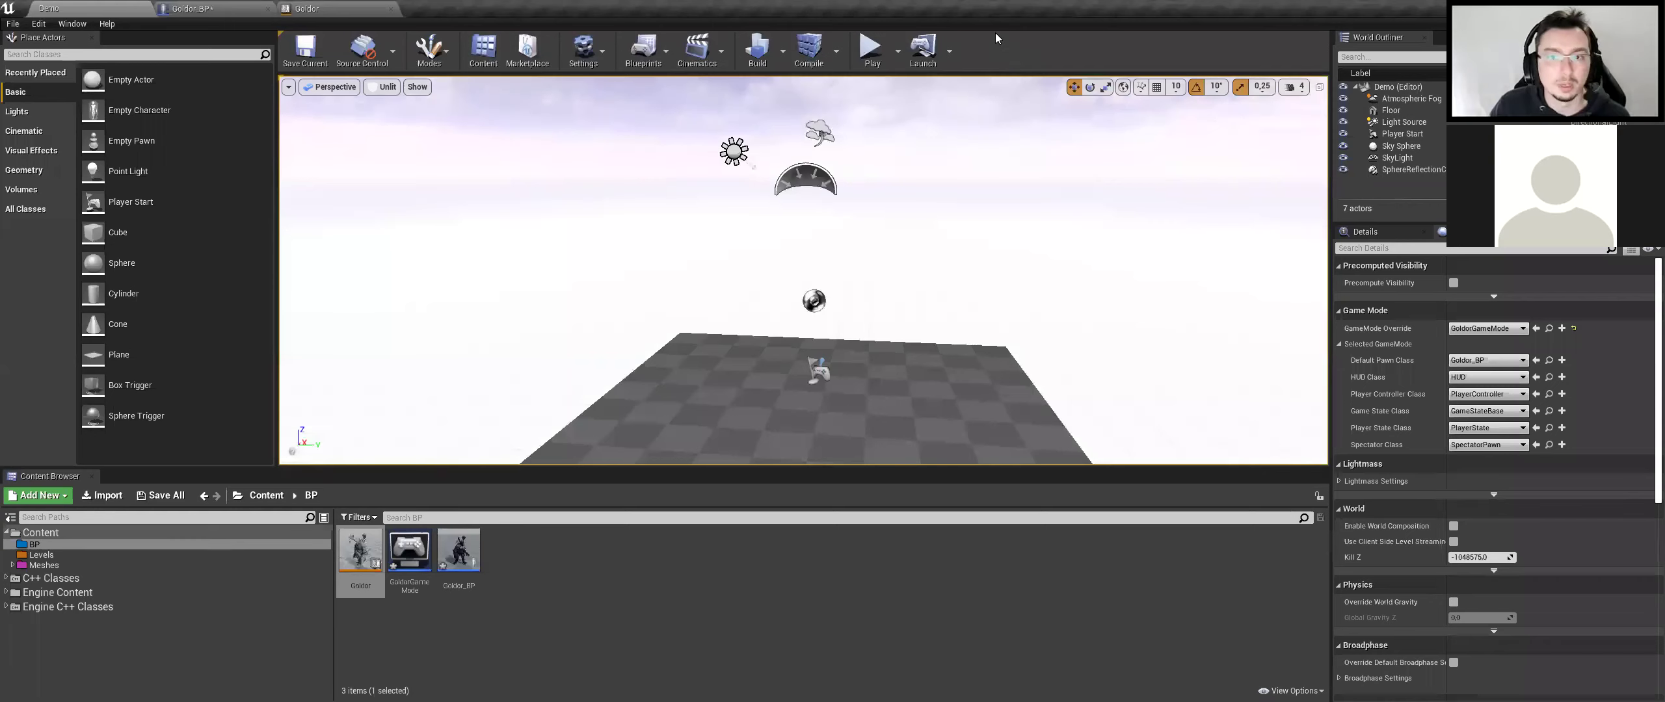
left_click(871, 48)
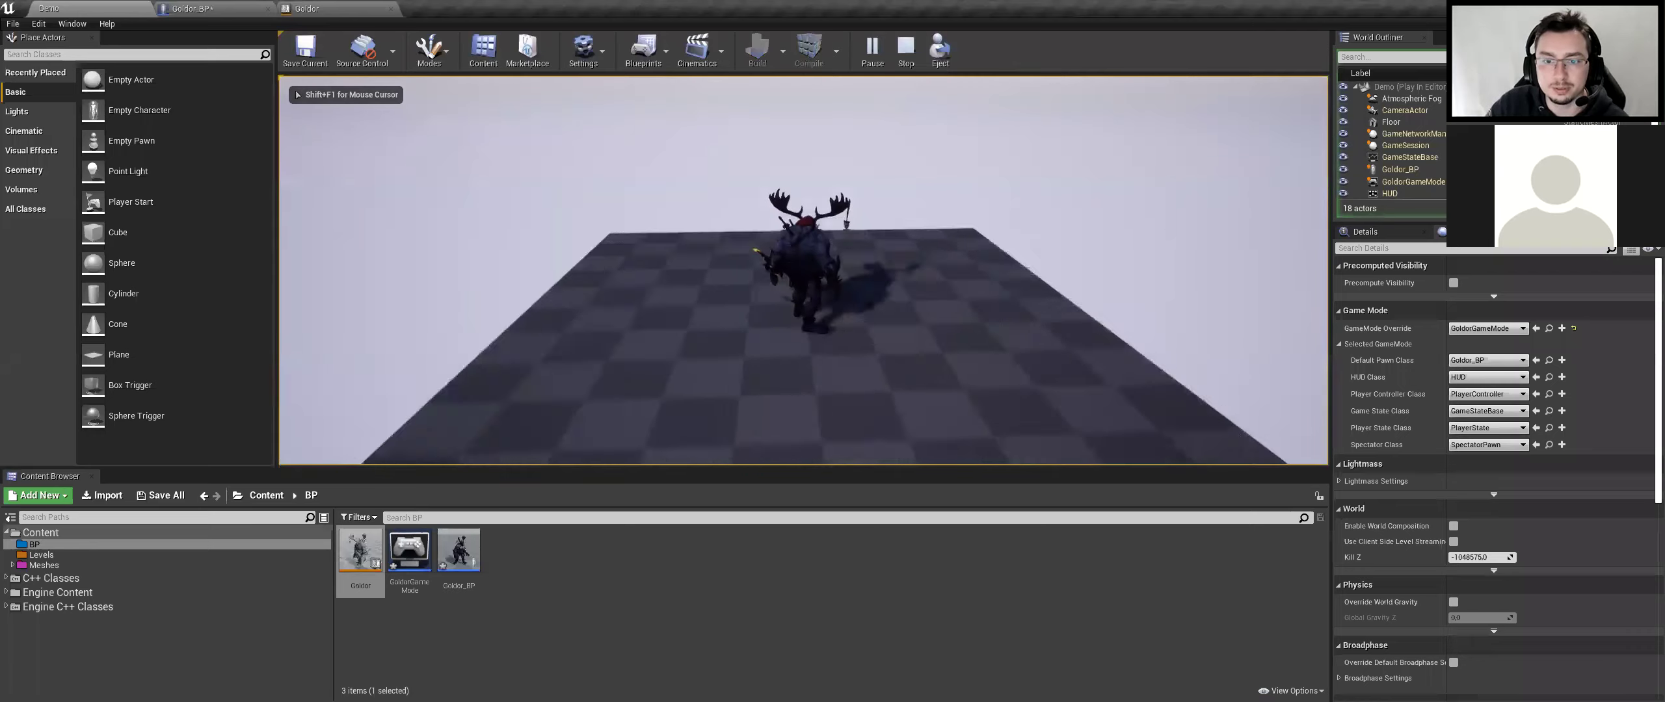
key("shift+F1")
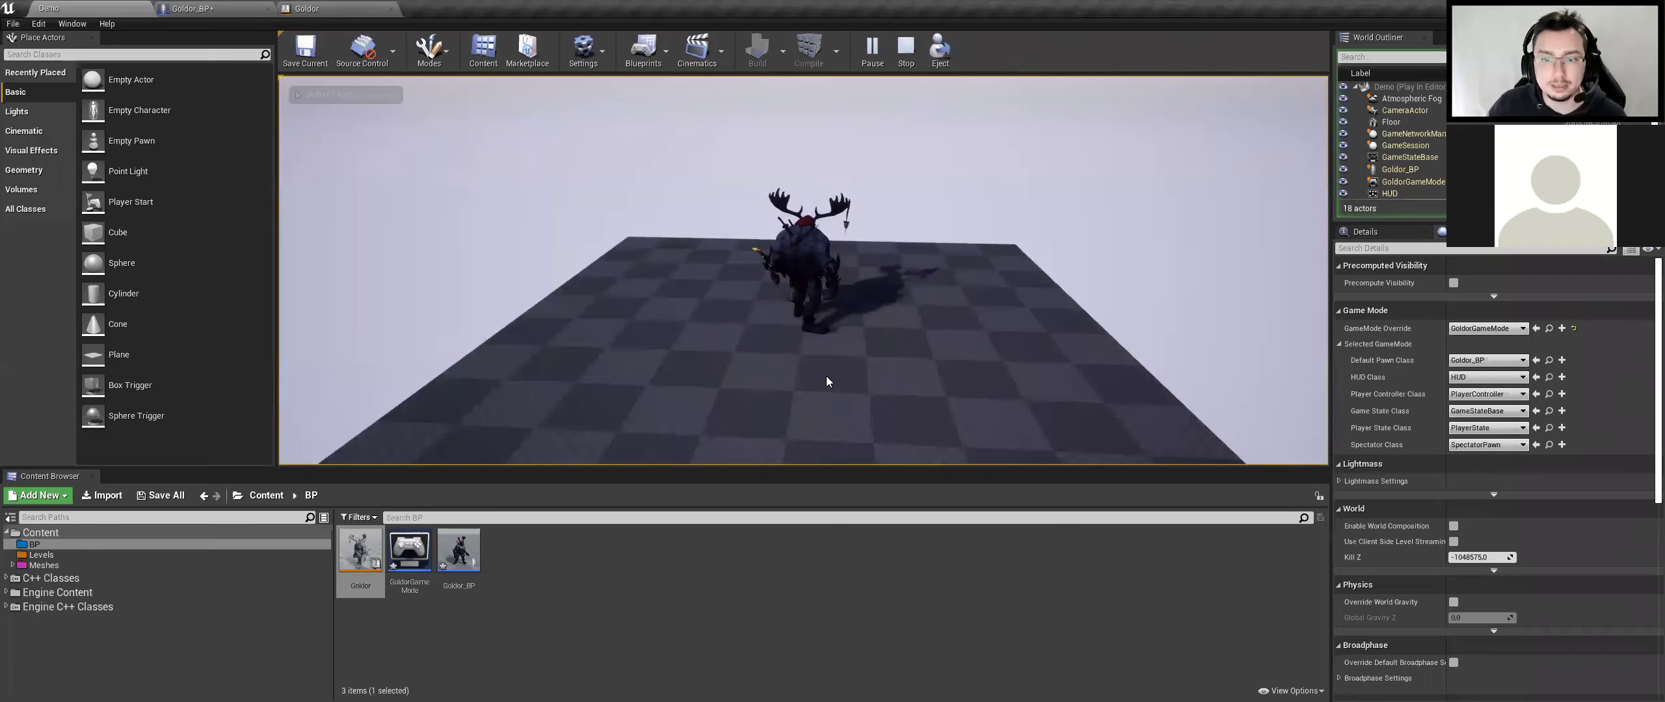
Check NativeBeginPlay and the GoldorAnimInstance header in Rider, then return to Unreal
key("alt+Tab")
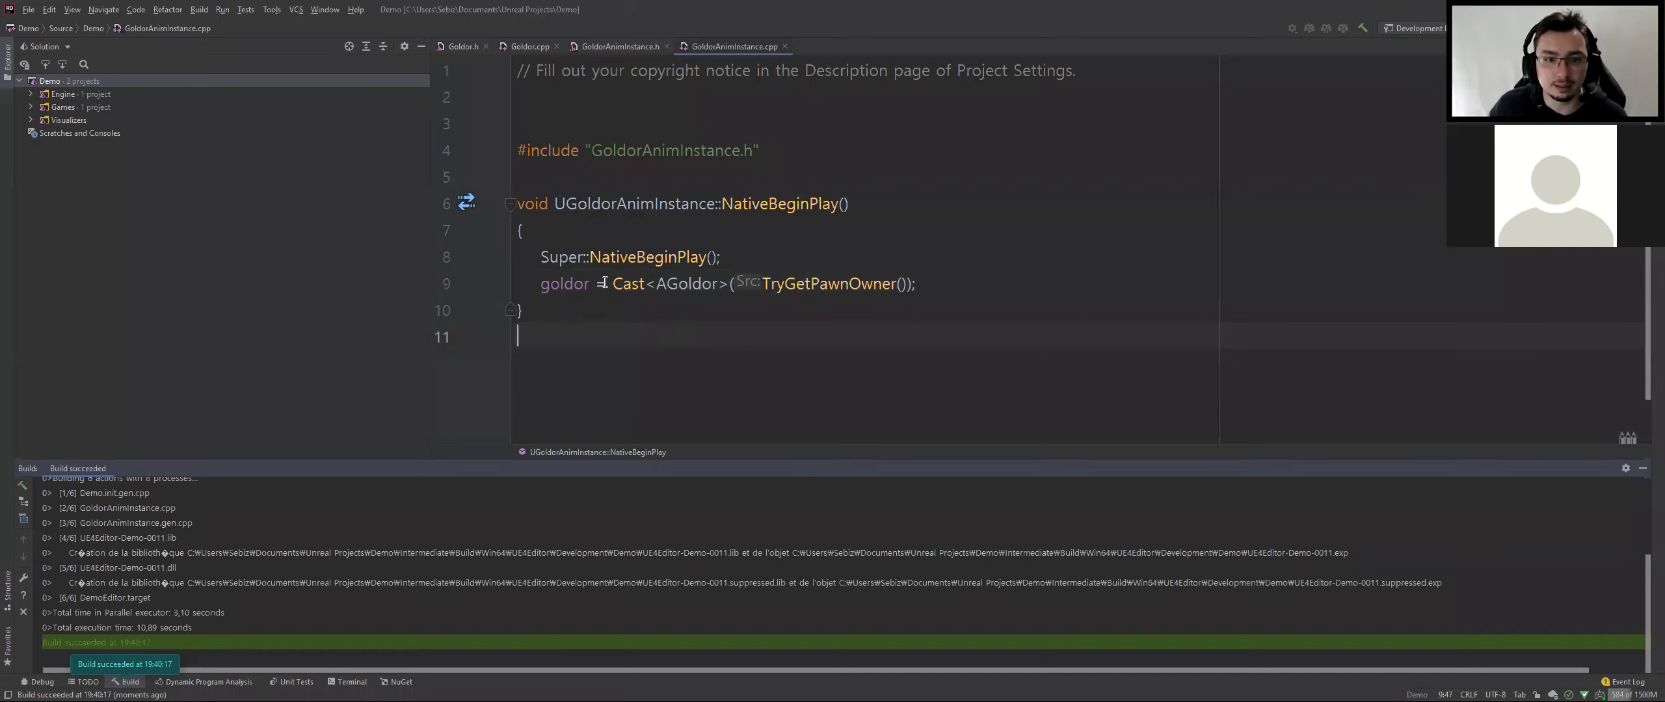
left_click(589, 310)
left_click(610, 48)
key("alt+Tab")
key("alt+Tab")
key("alt+Tab")
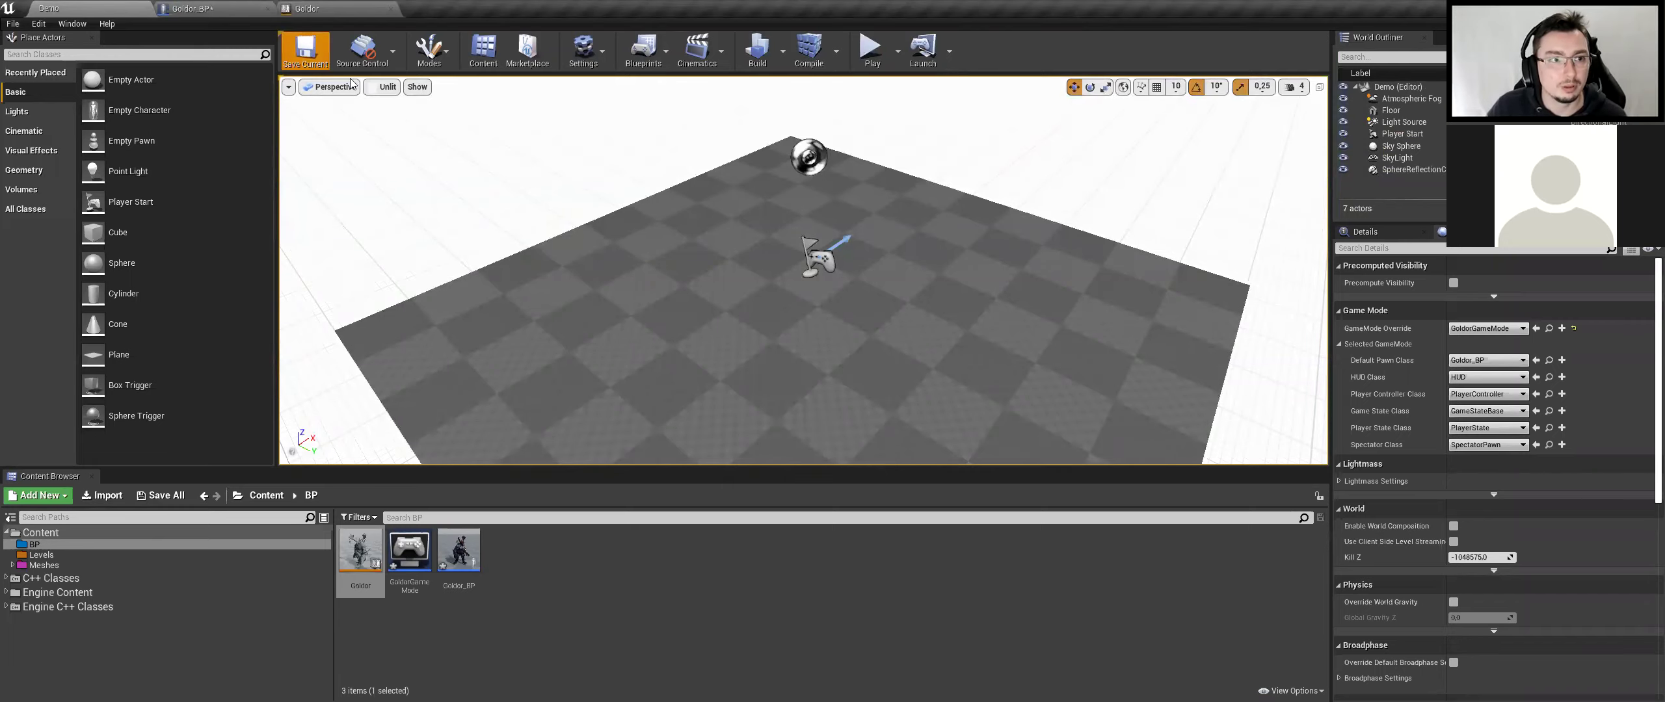
Drag the Play Idle node further left in Goldor's AnimGraph, then go back to Rider
left_click(242, 9)
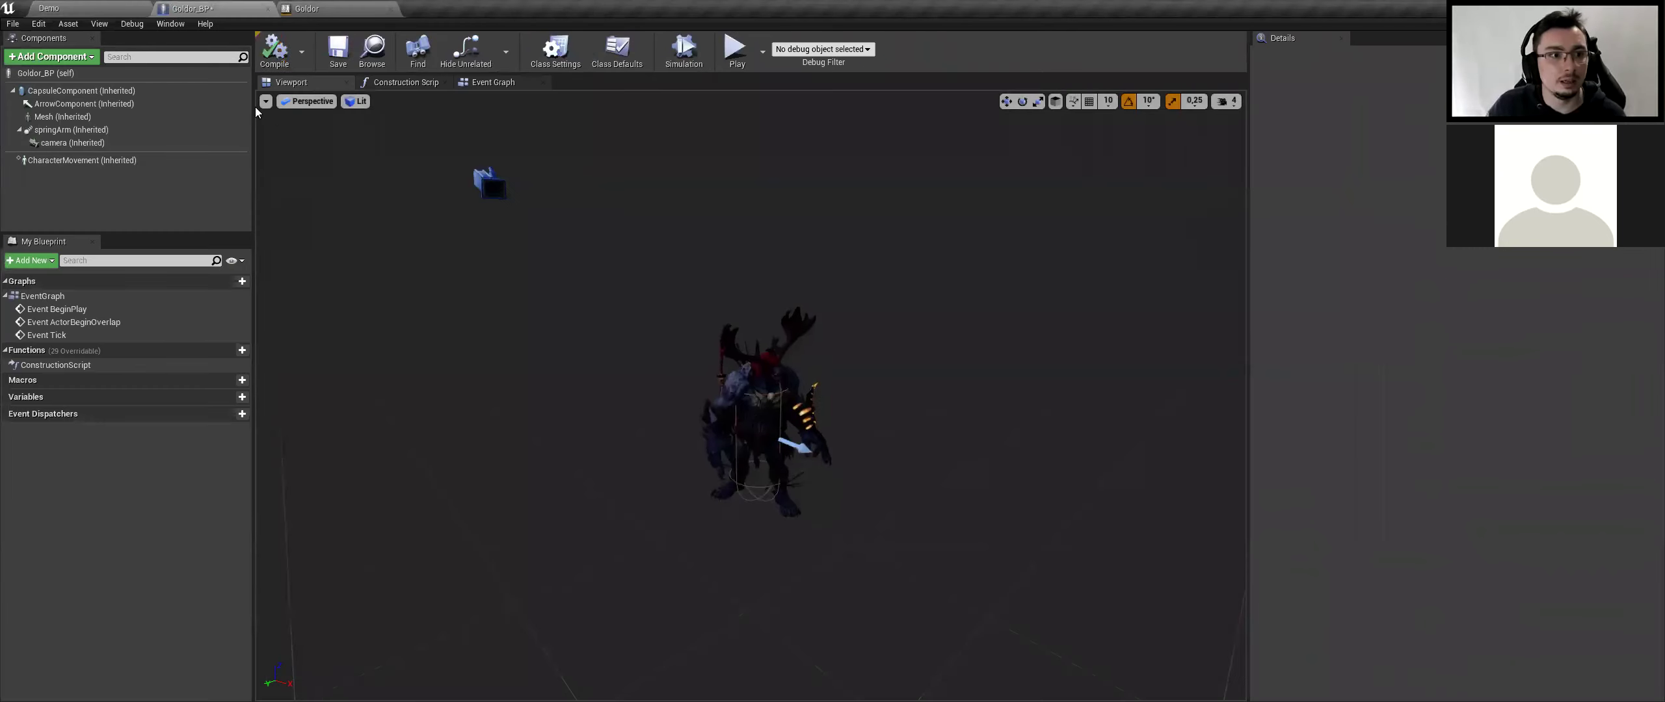
left_click(306, 9)
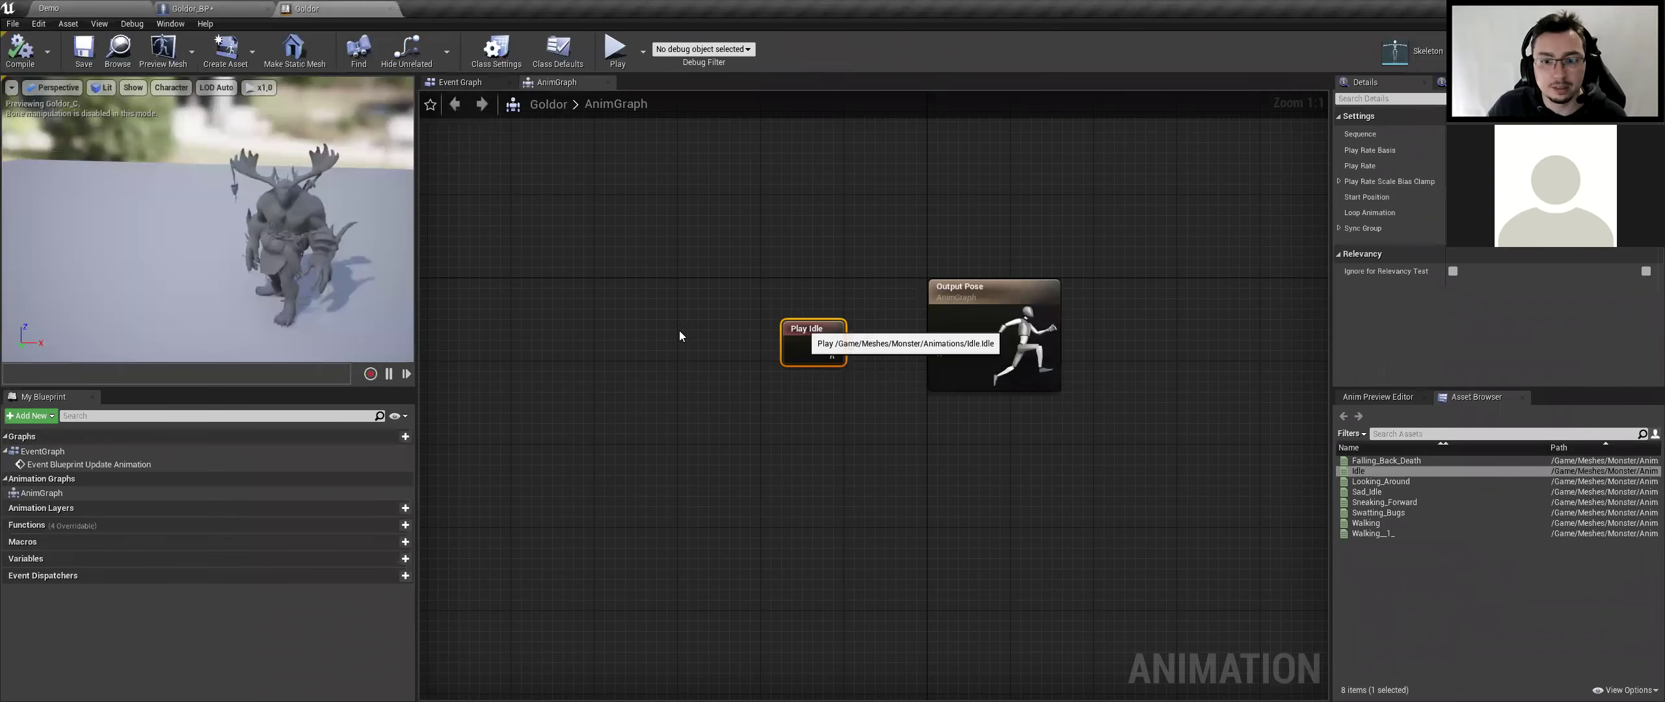
left_click_drag(823, 327, 687, 327)
right_click_drag(1041, 401, 1043, 406)
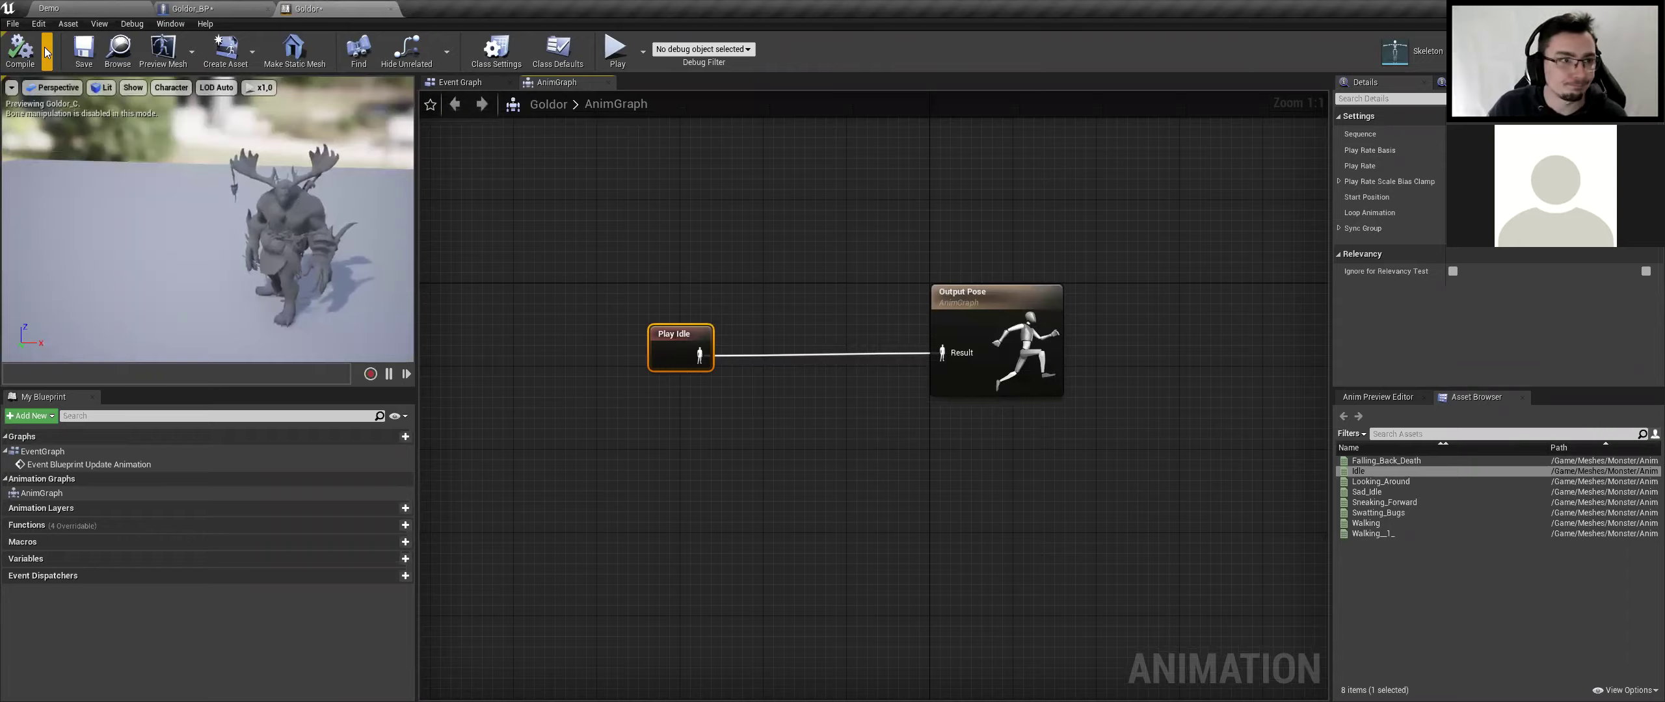
left_click(188, 8)
key("alt+Tab")
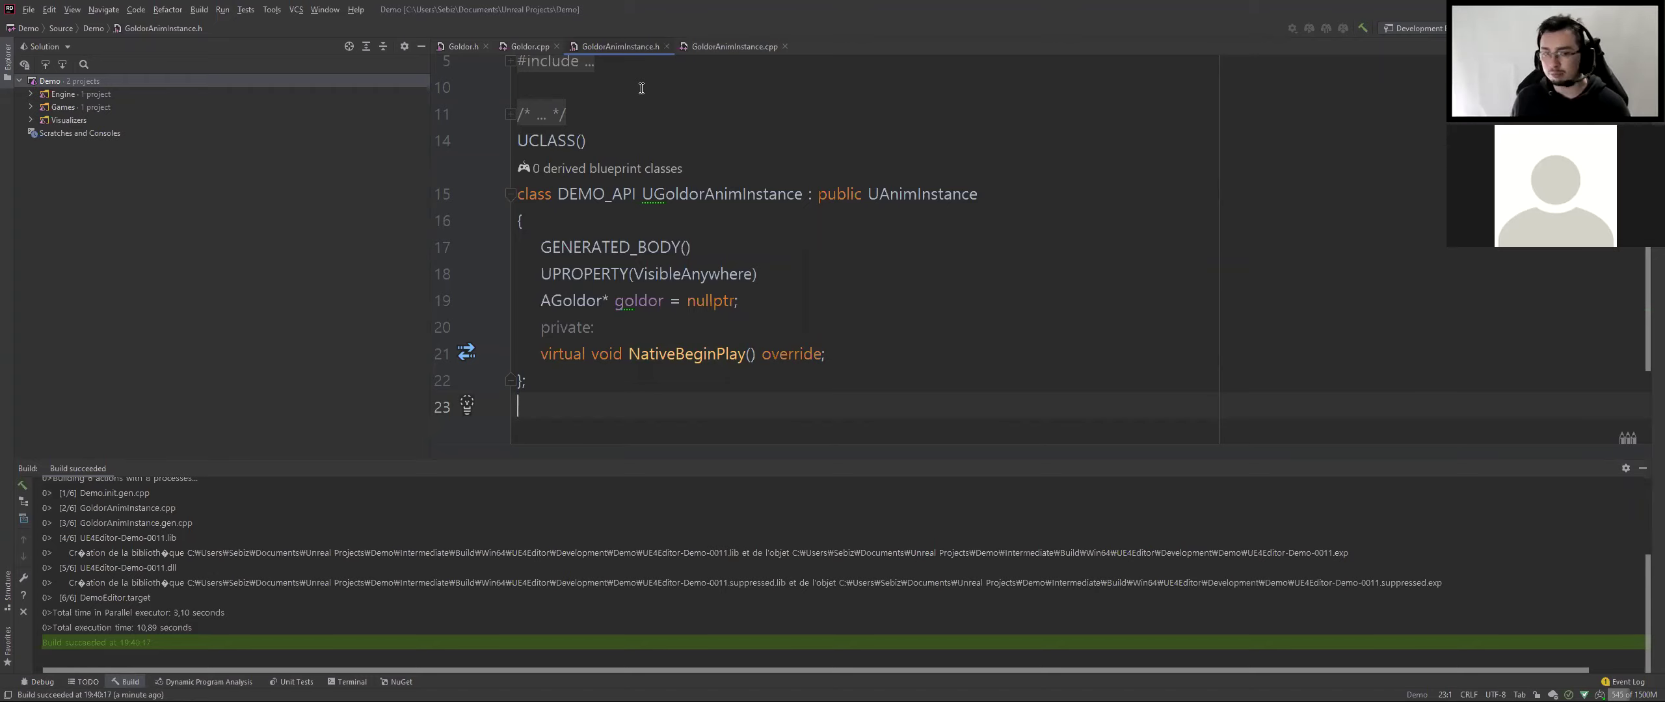
In Goldor.h, add an empty line 17 after GENERATED_BODY()
left_click(530, 112)
left_click(511, 115)
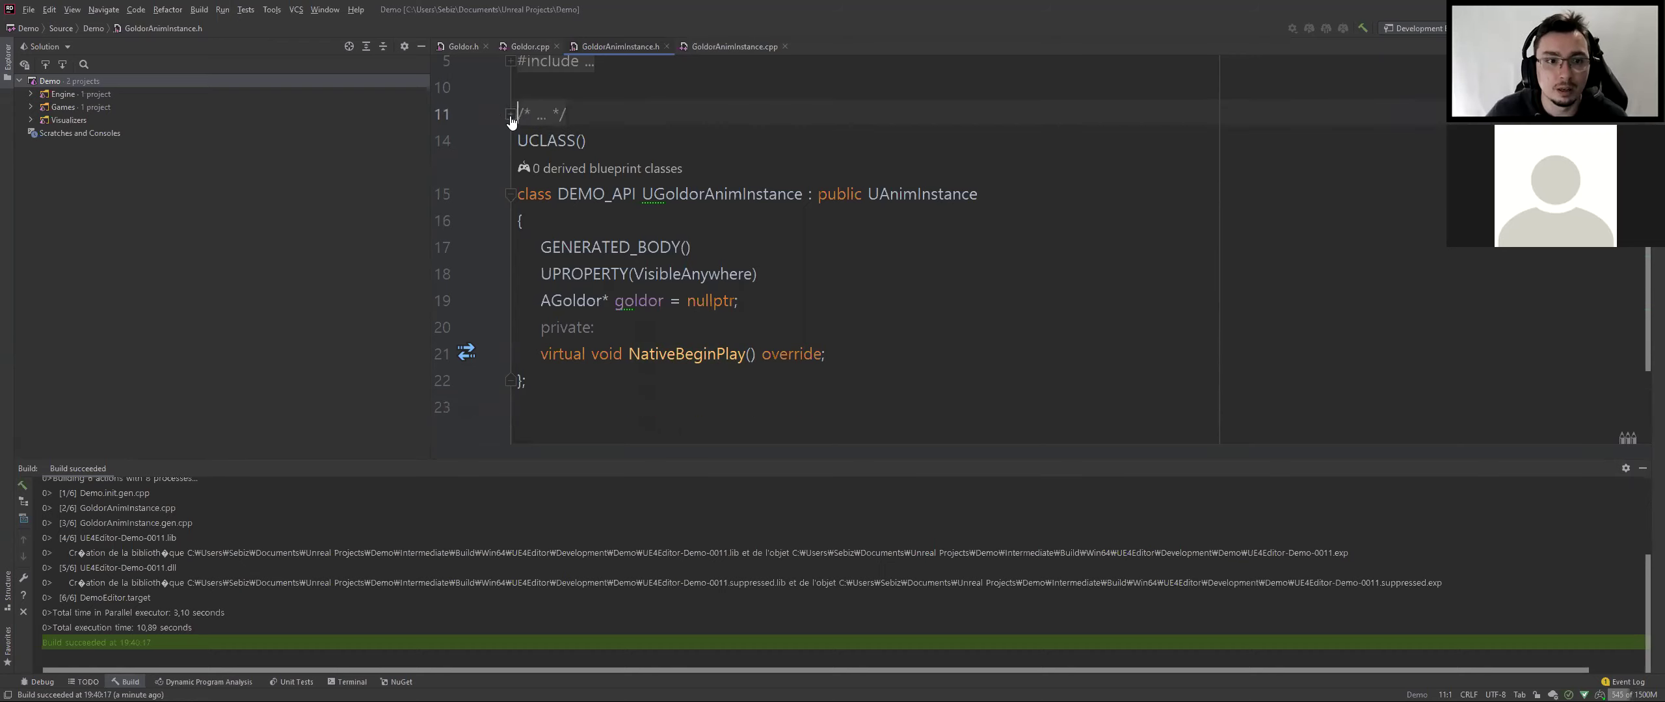
left_click(462, 44)
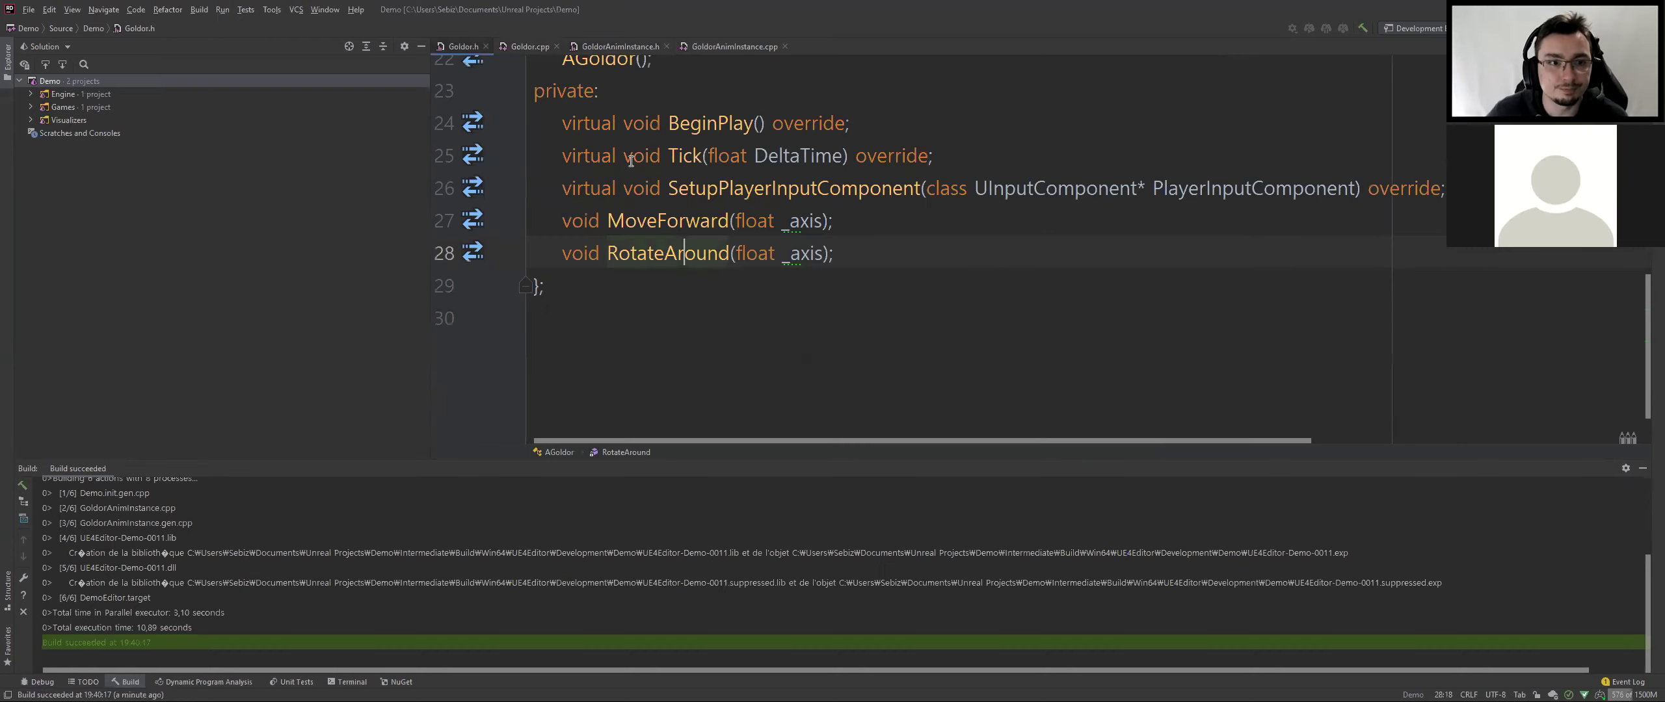
scroll(720, 277, "up", 2)
scroll(719, 277, "down", 1, "ctrl")
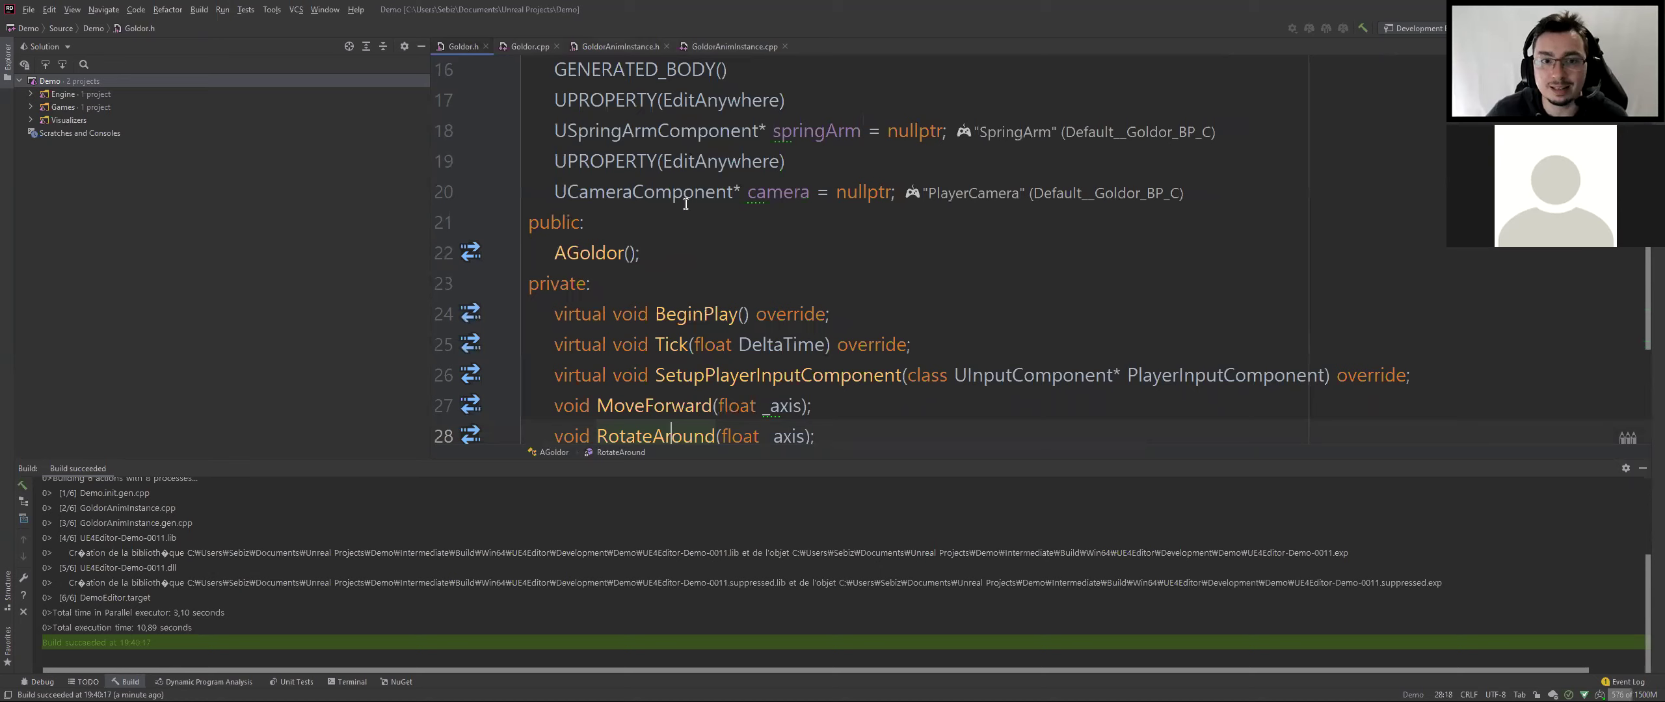
scroll(735, 260, "up", 3)
left_click(755, 251)
key("Return")
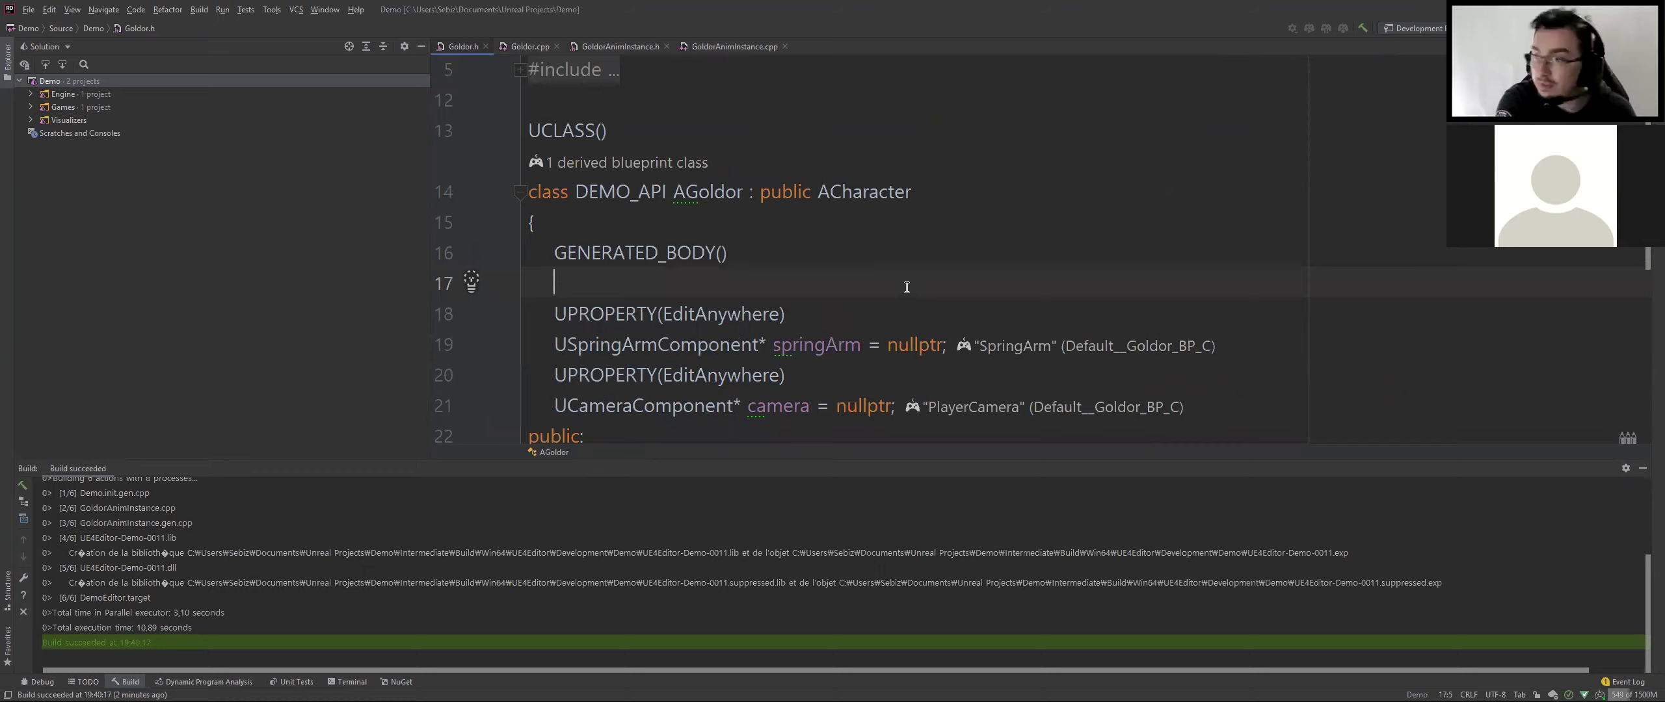
Type DECLARE_MULTI and insert DECLARE_DYNAMIC_MULTICAST_DELEGATE from the completion list
type("UE")
key("BackSpace")
type("P")
key("BackSpace")
key("BackSpace")
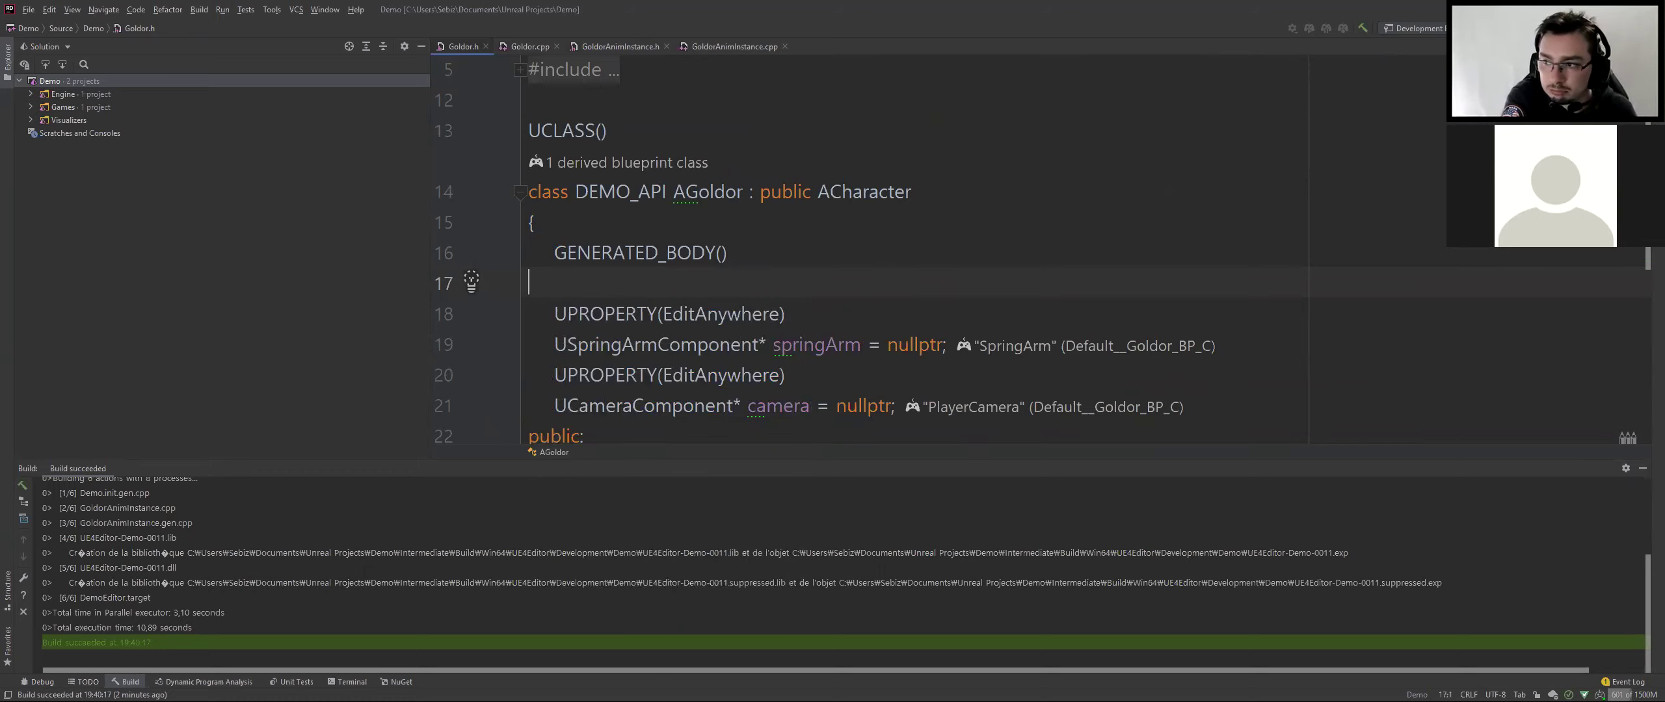
type("DECLa_remult")
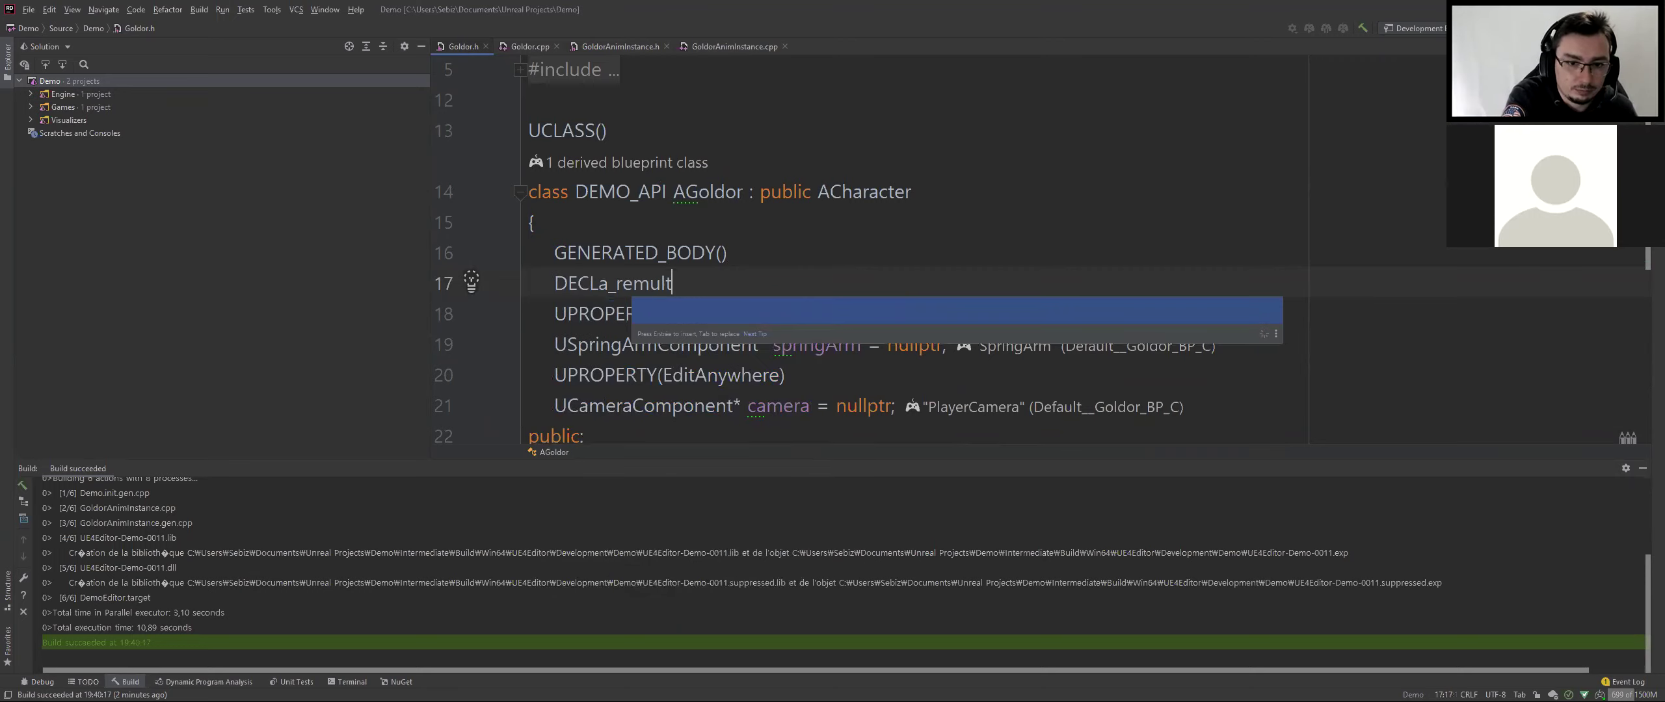
key("BackSpace")
key("BackSpace")
key("BackSpace")
key("BackSpace")
key("BackSpace")
type("AR")
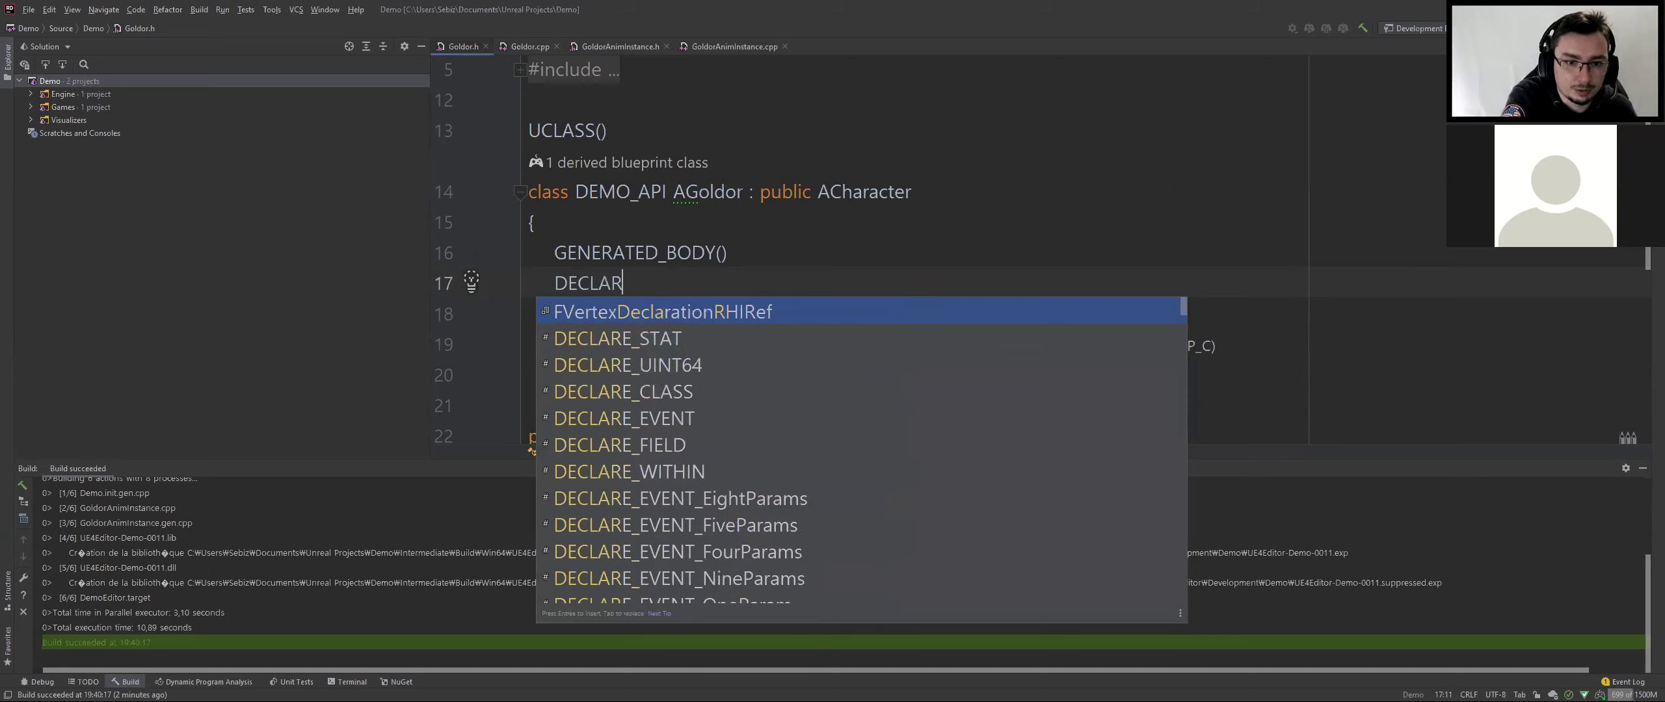
type("Eç")
key("BackSpace")
key("BackSpace")
key("BackSpace")
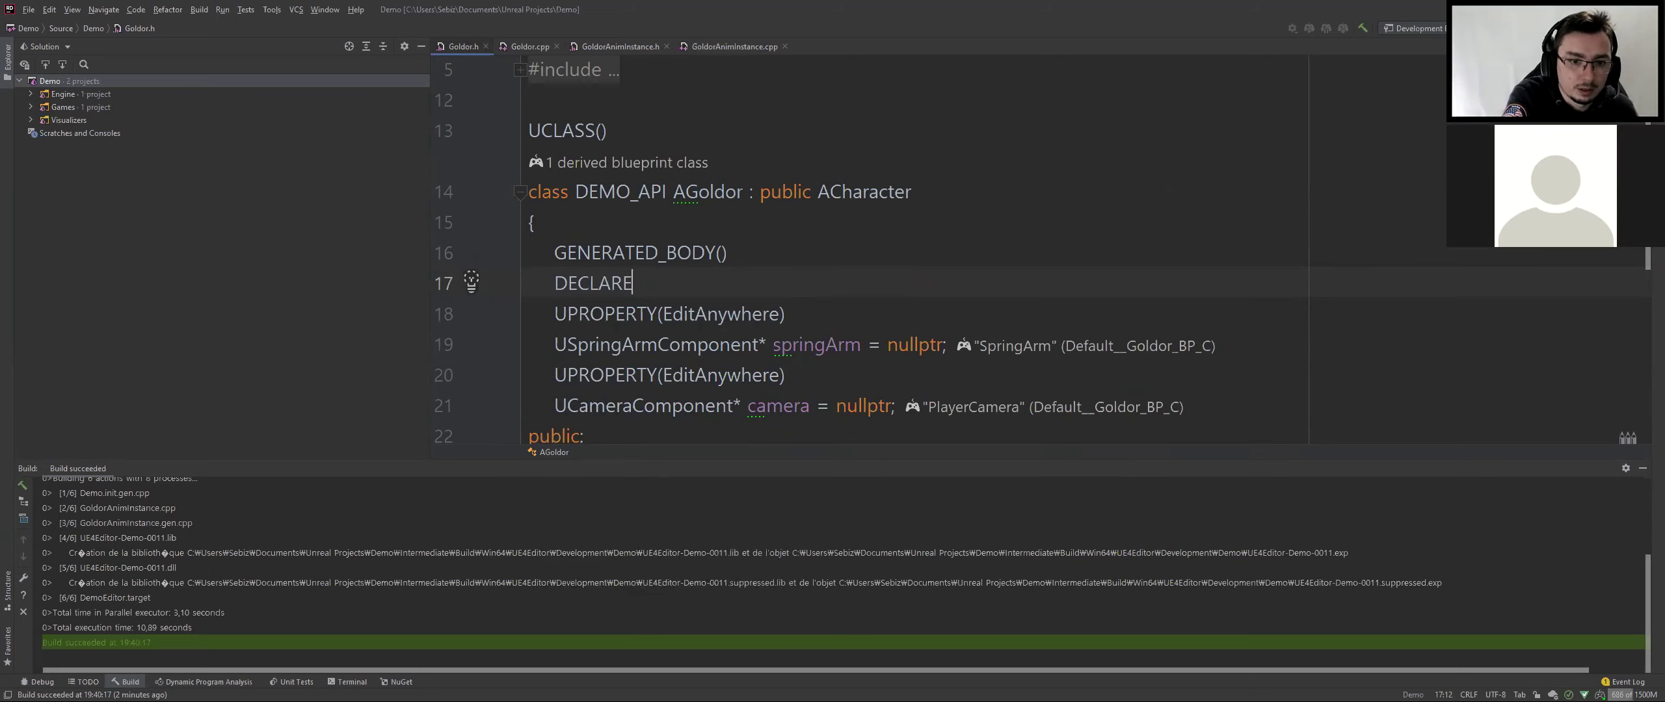
type("_Mult")
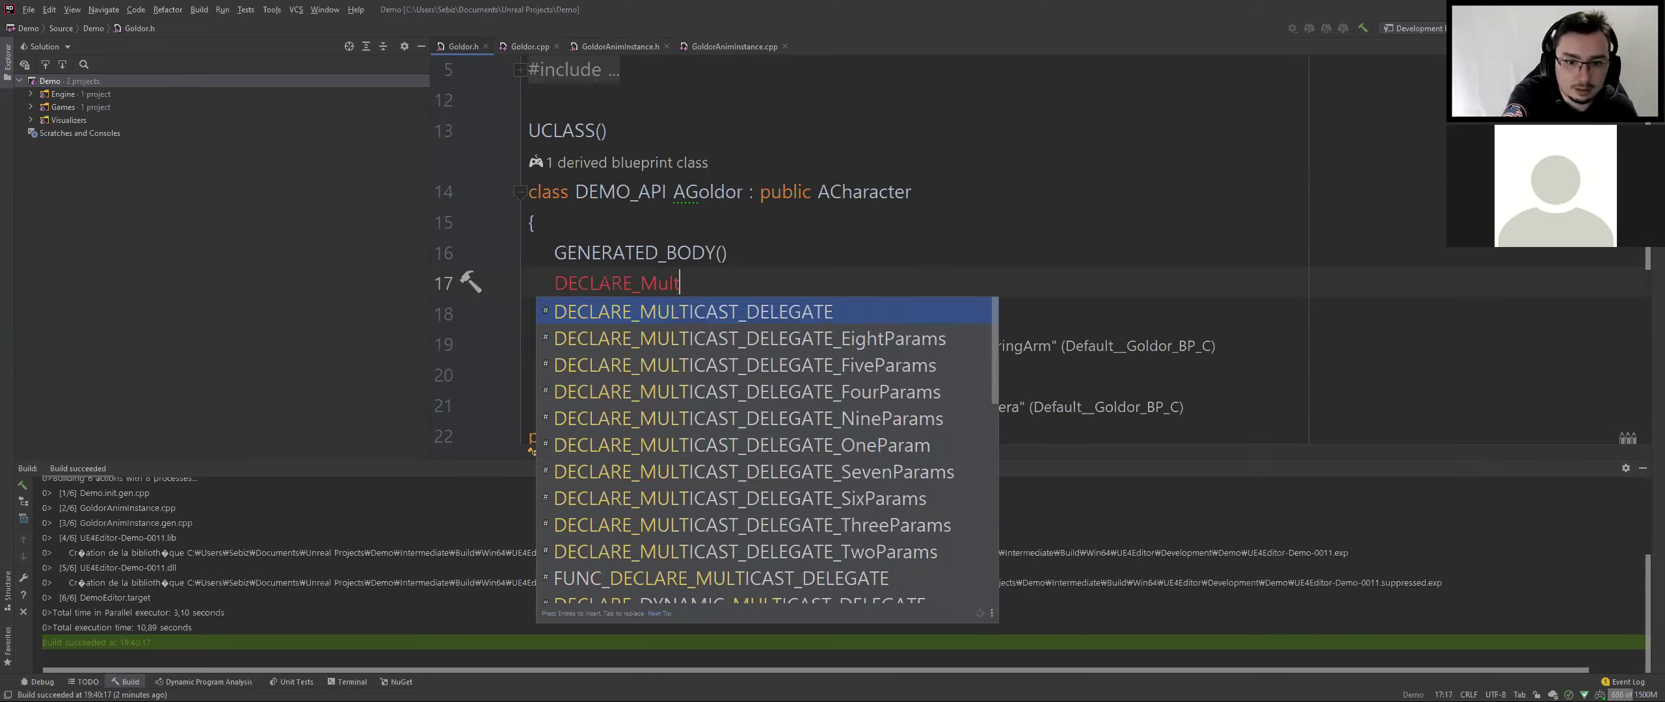
type("_d")
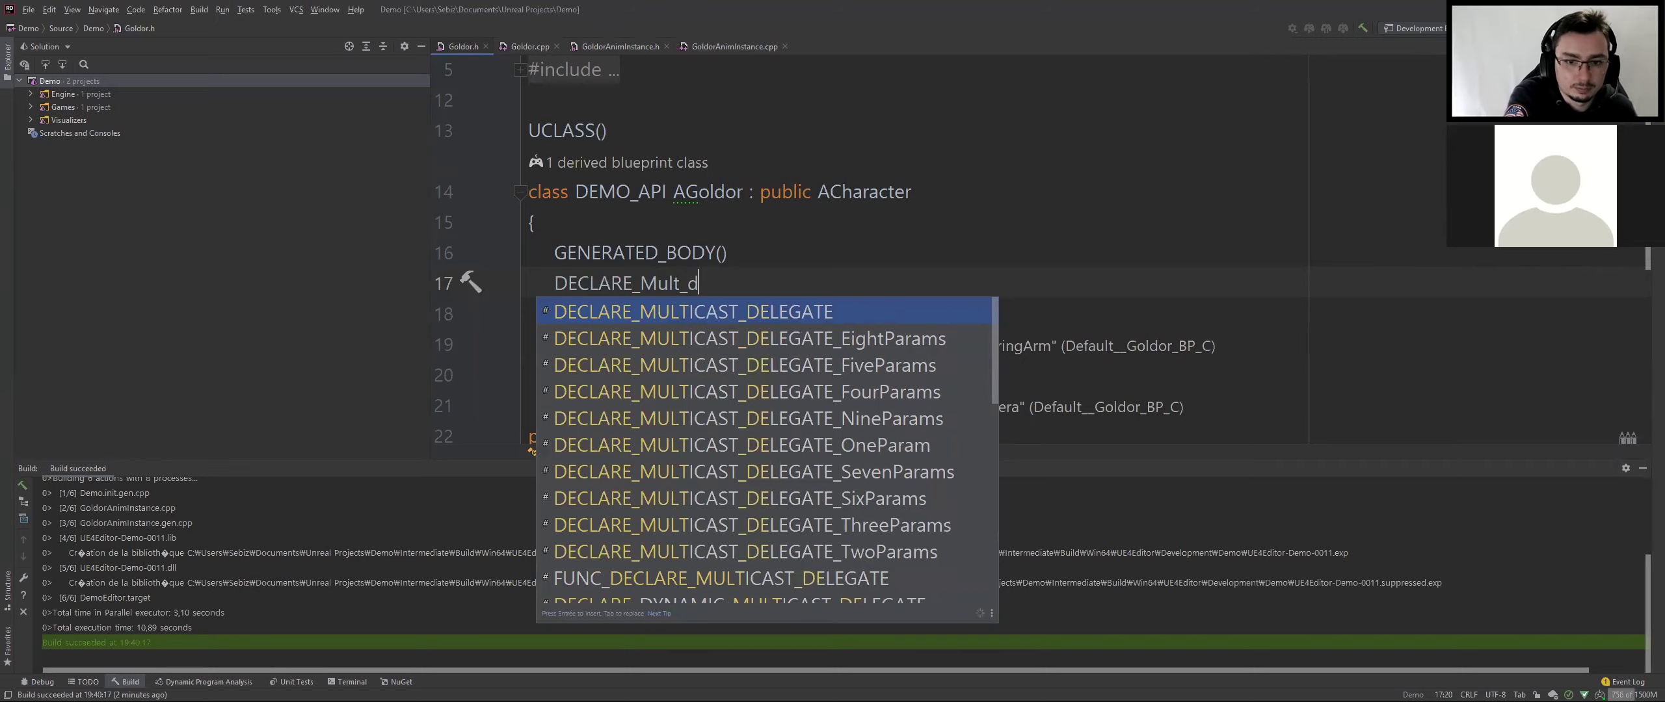
type("yna")
key("BackSpace")
key("BackSpace")
key("BackSpace")
key("BackSpace")
key("BackSpace")
type("icast_damic")
key("BackSpace")
key("BackSpace")
key("BackSpace")
key("BackSpace")
key("BackSpace")
key("BackSpace")
key("BackSpace")
key("BackSpace")
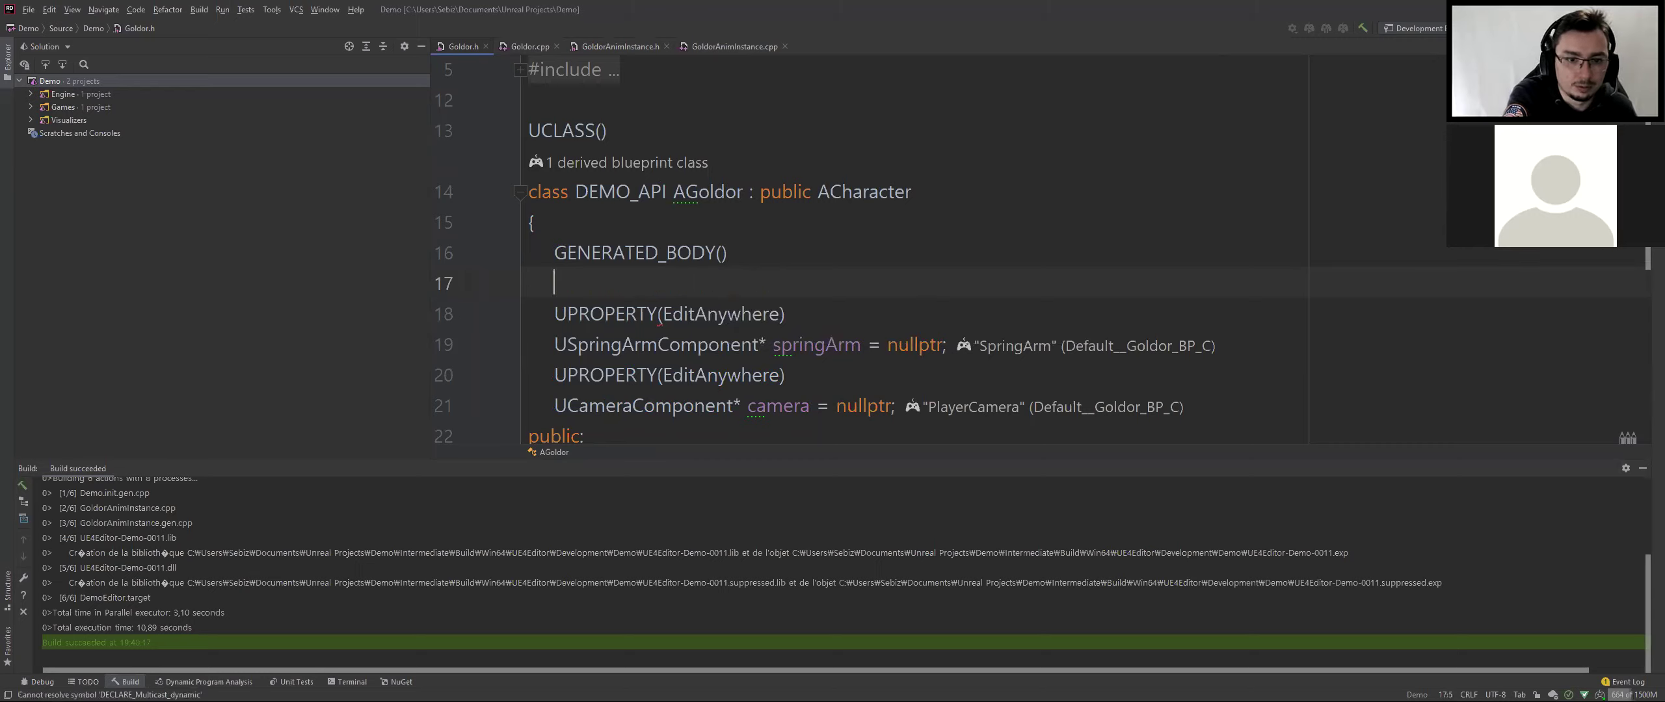
type("DECLARE_D")
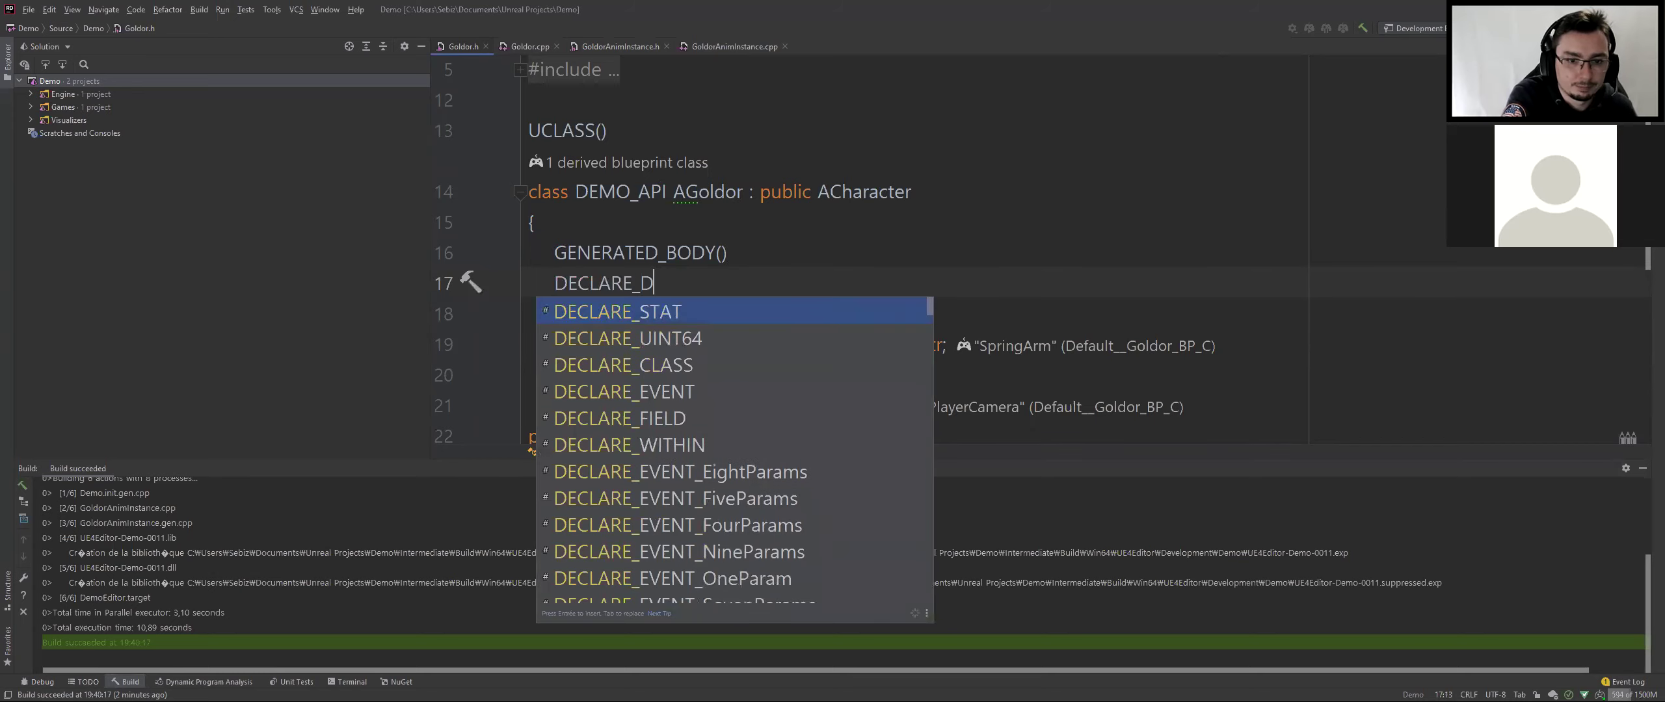
key("BackSpace")
type("MULIT")
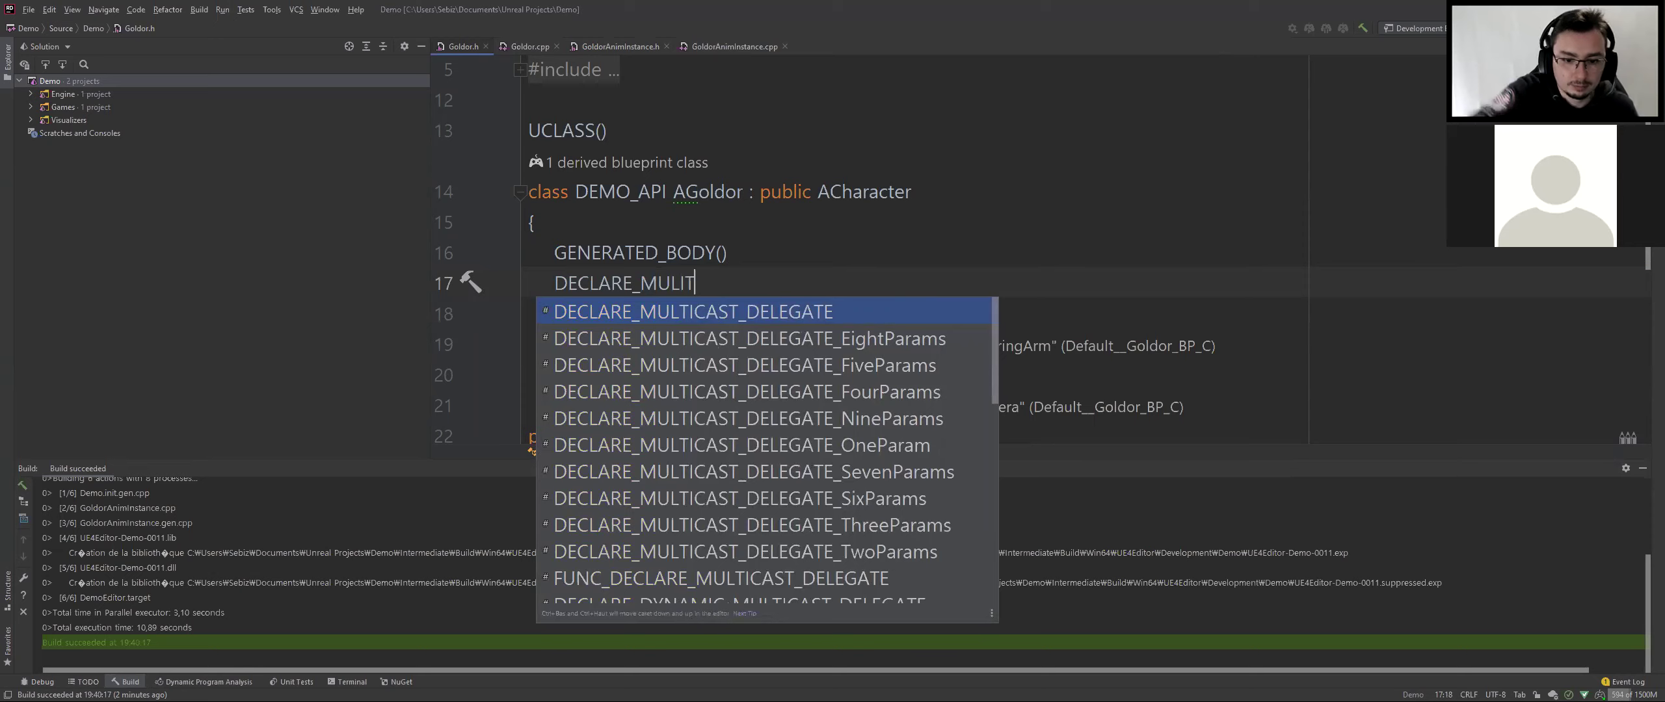
scroll(955, 290, "down", 2)
scroll(737, 370, "down", 2)
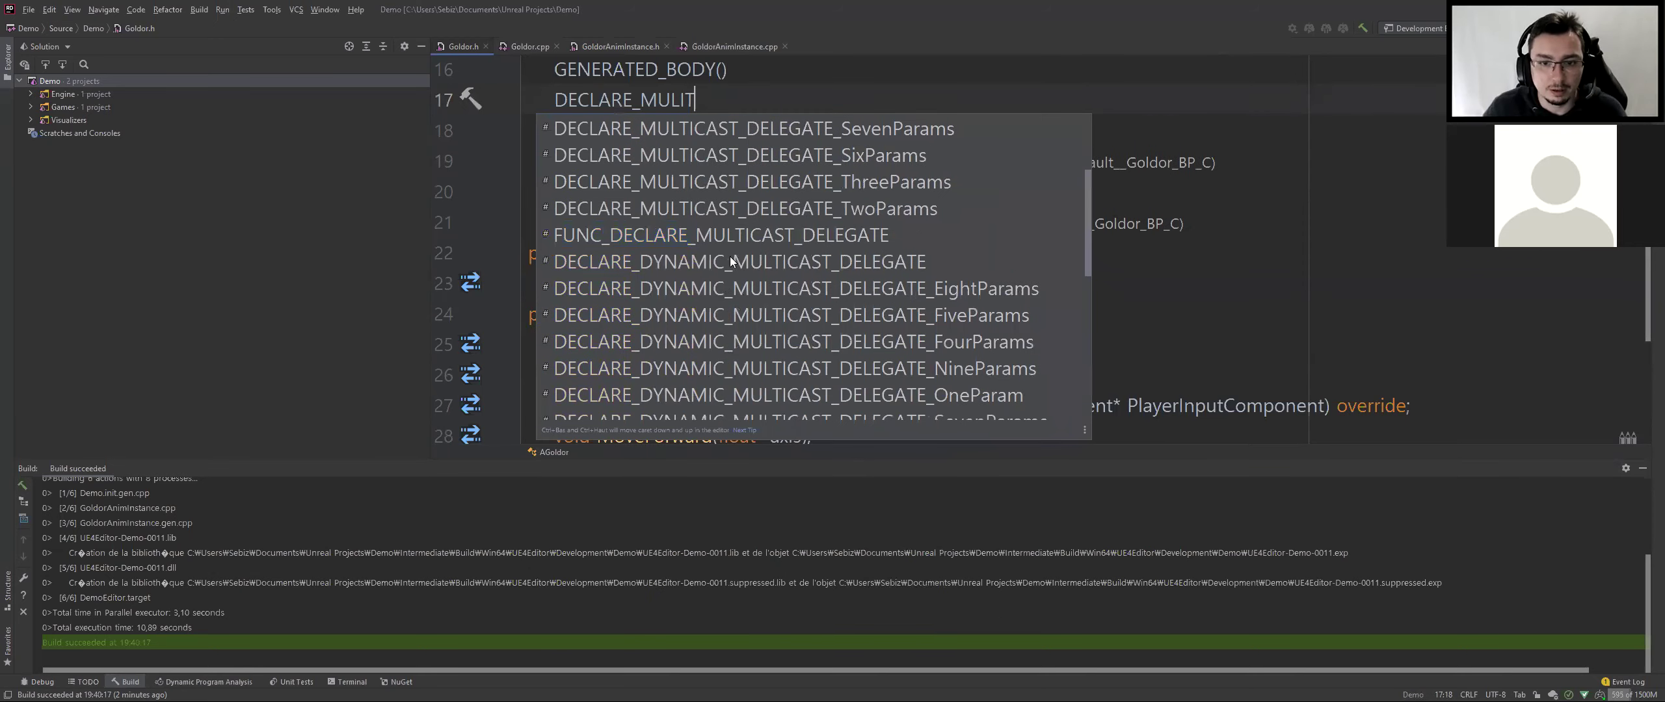
left_click(729, 256)
scroll(951, 336, "up", 2)
Change the delegate macro to DECLARE_DYNAMIC_MULTICAST_DELEGATE_OneParam(FOnGoldorWalk, float, _axis)
key("Left")
type("_On")
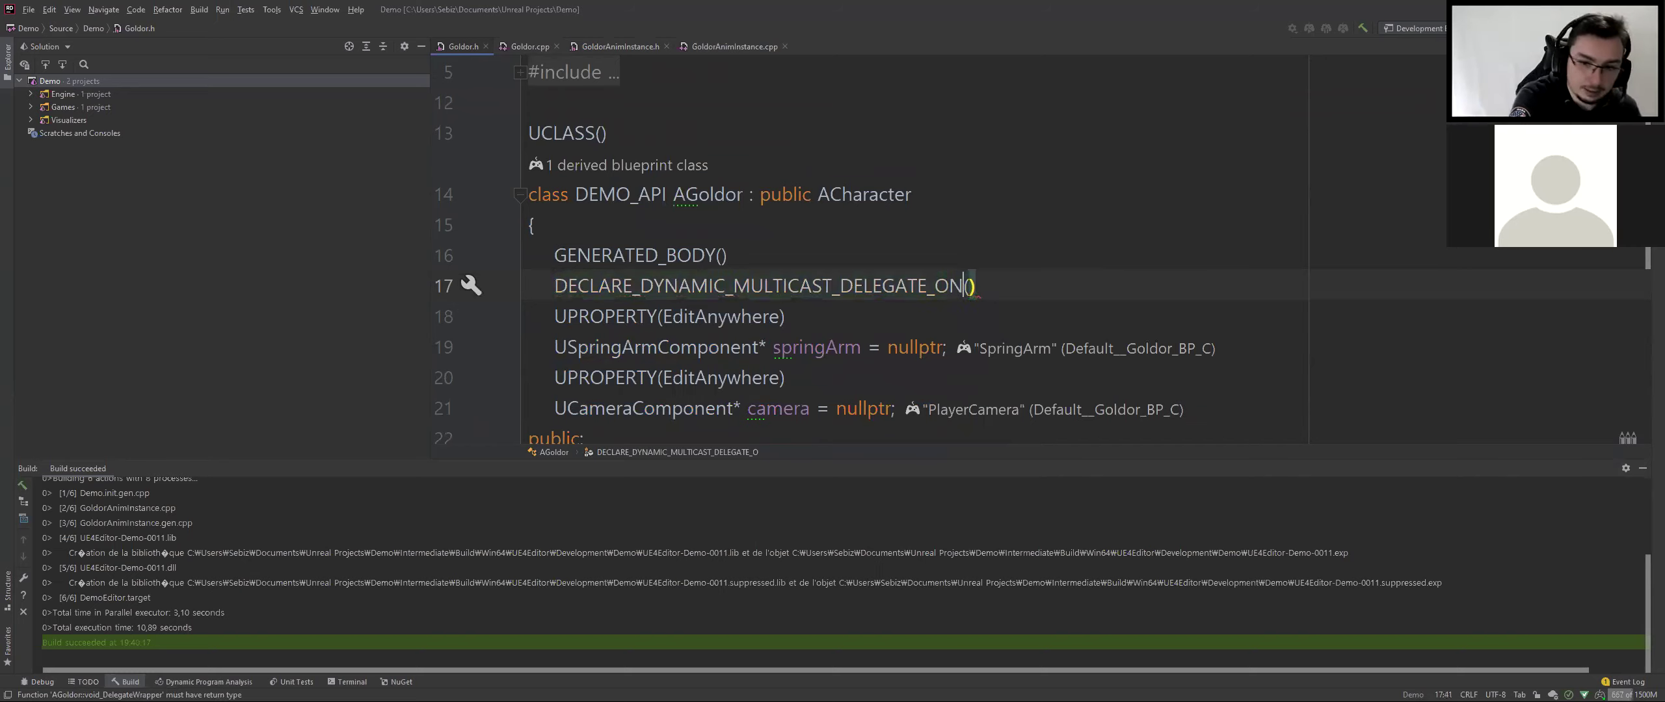
type("eParam")
key("Escape")
key("Right")
type("F")
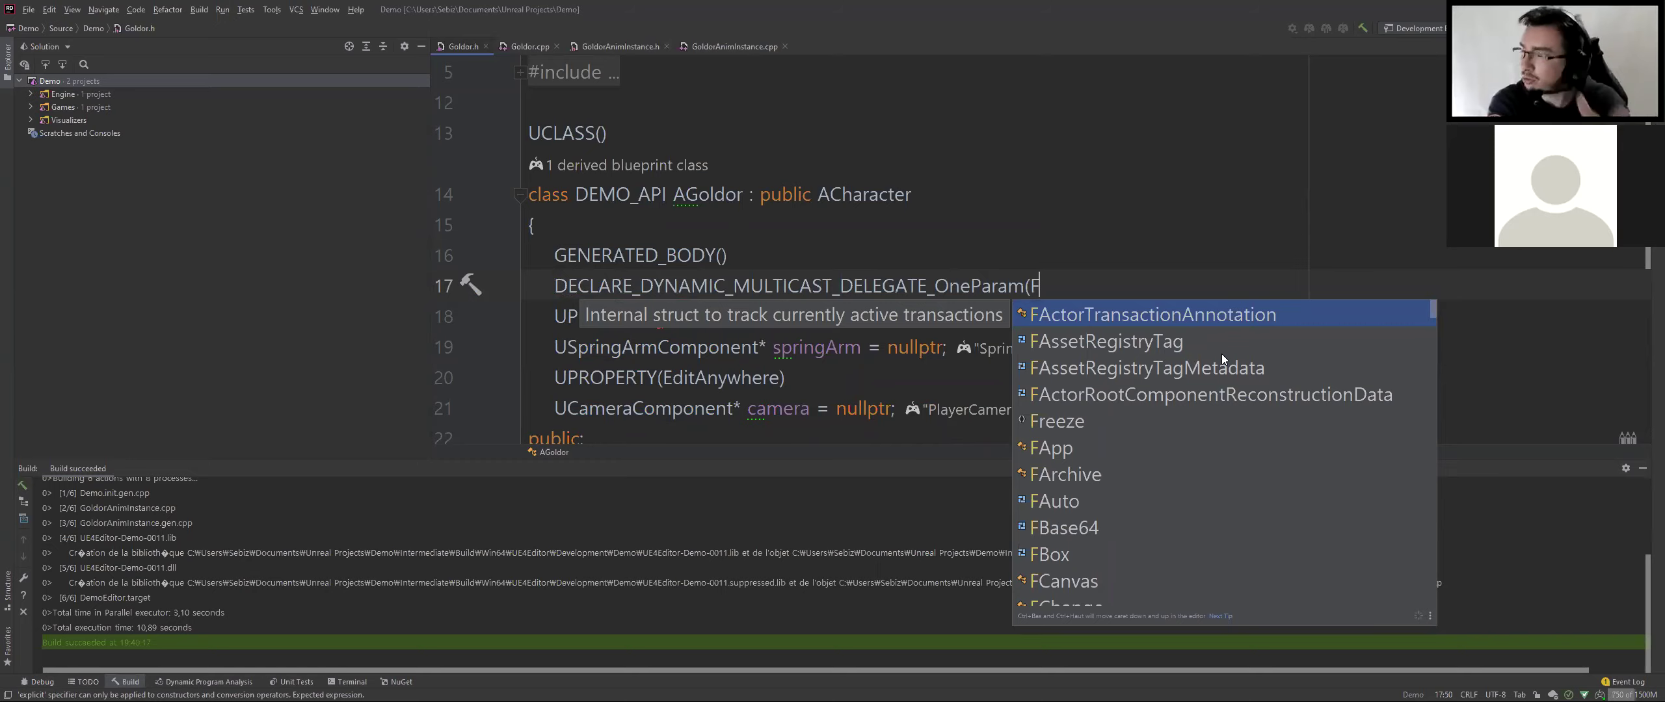
type("OnWar")
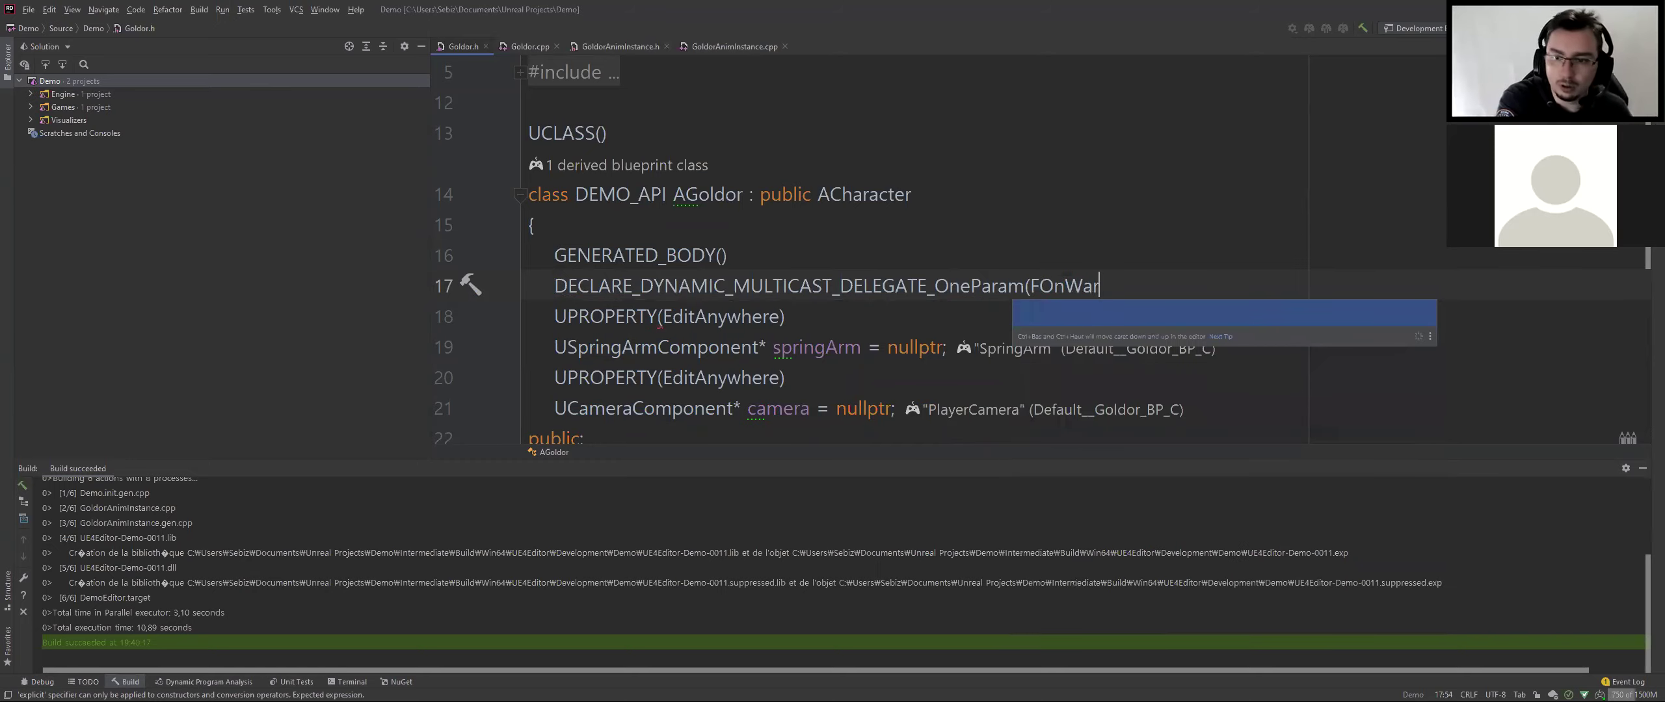
key("BackSpace")
type("lkGo")
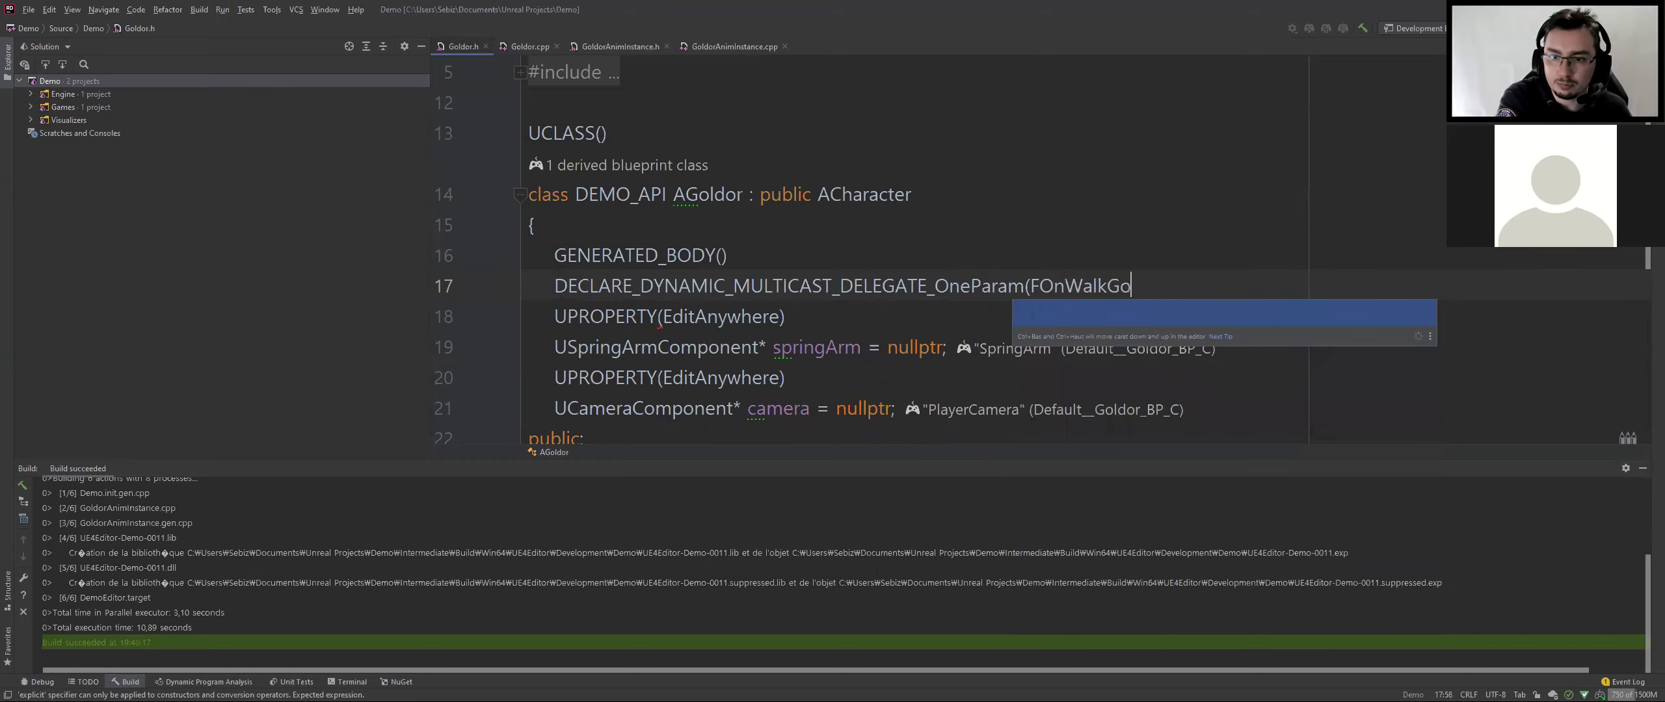
key("BackSpace")
key("BackSpace")
key("BackSpace")
key("BackSpace")
key("BackSpace")
key("BackSpace")
type("G")
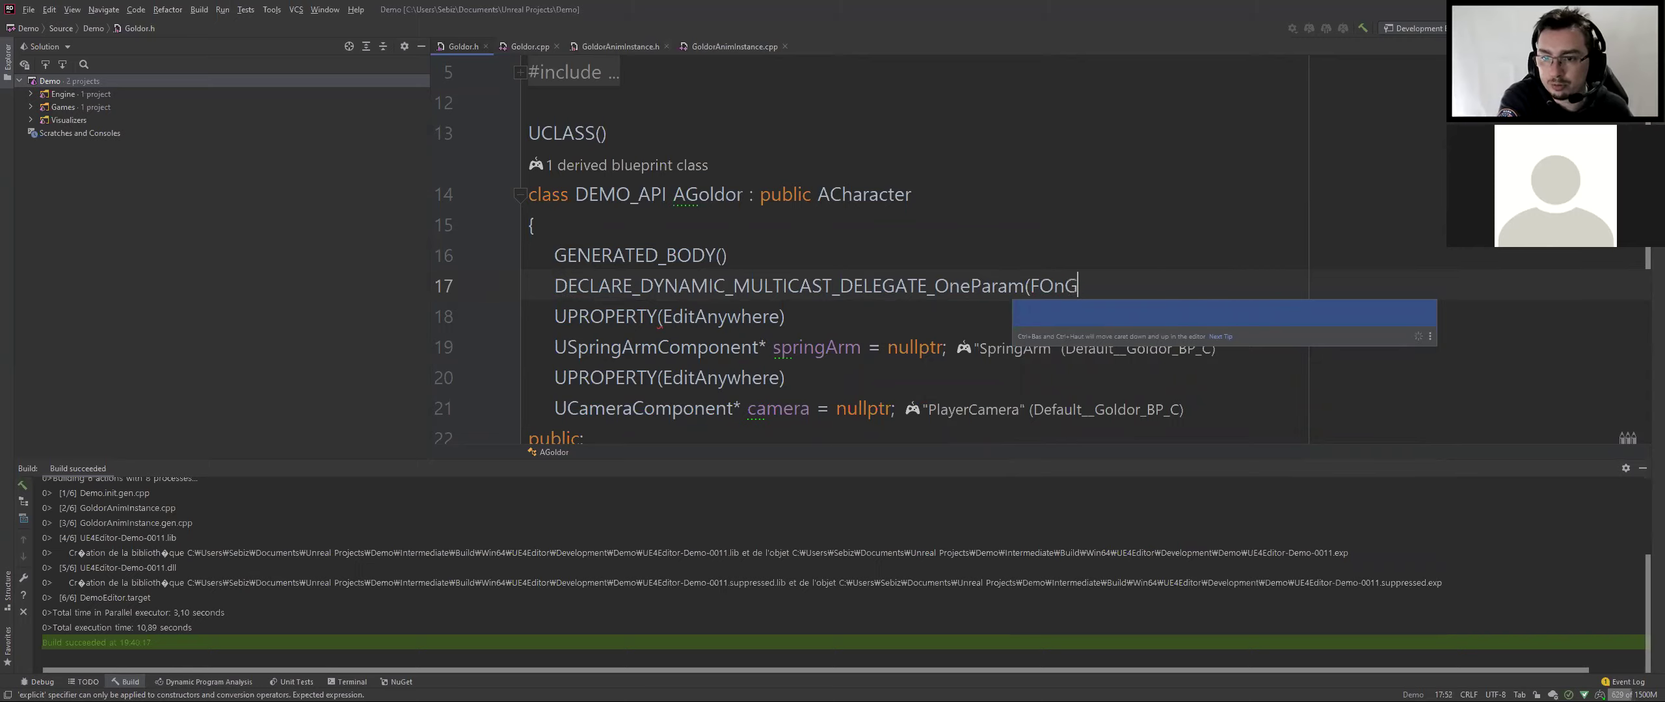
type("oldorWalk, float, _")
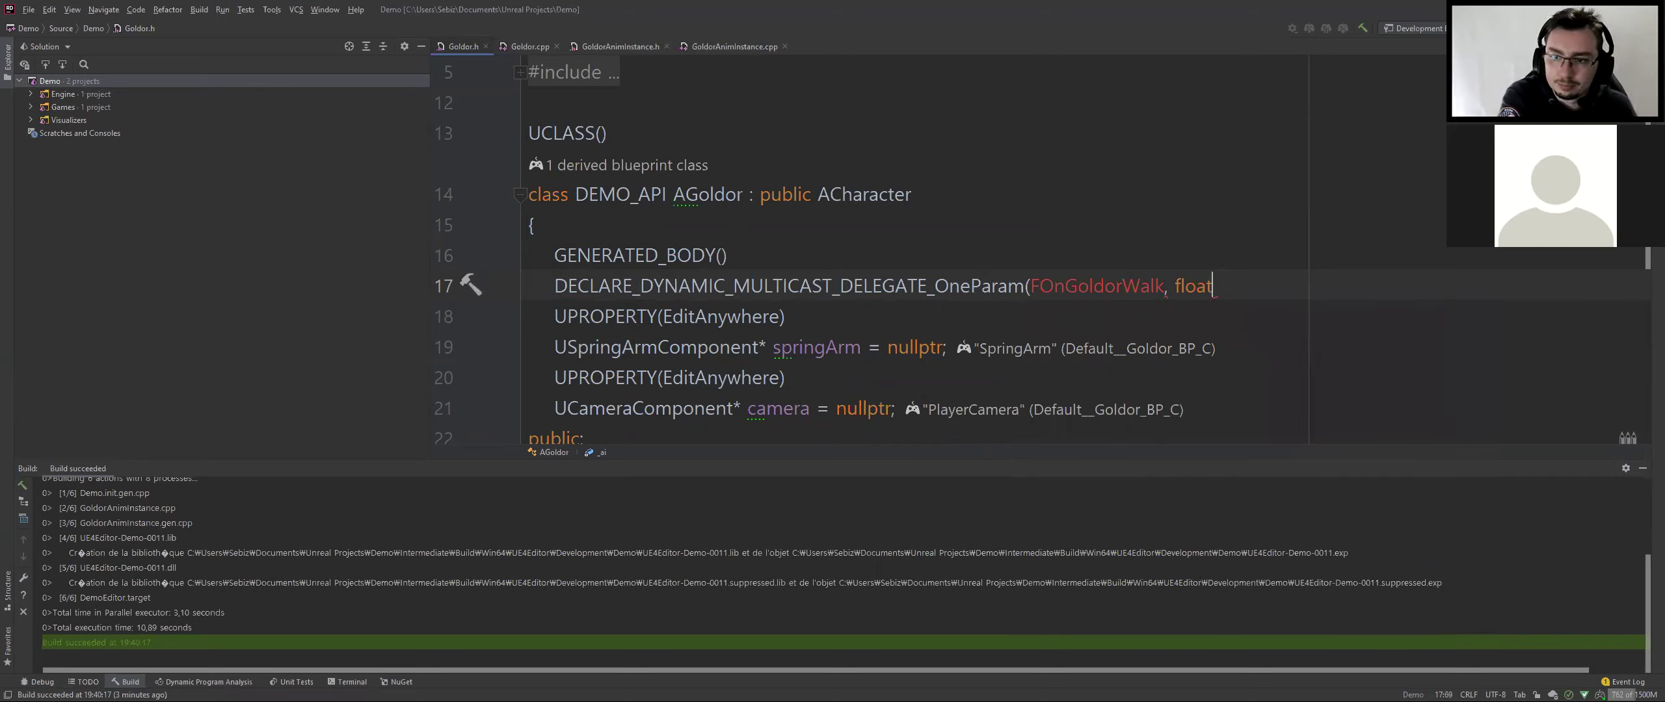
type("axis)")
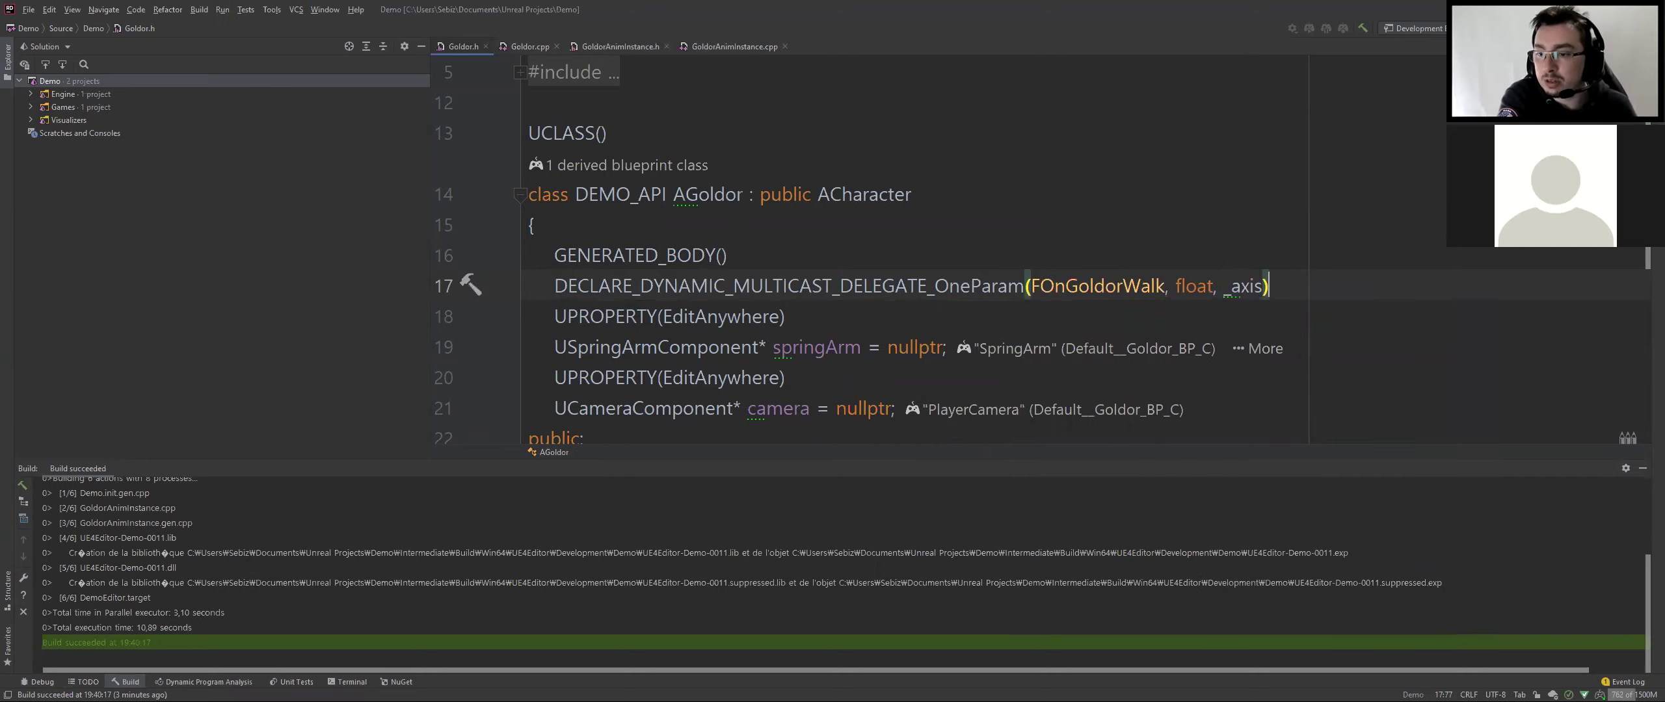
type(";")
key("Return")
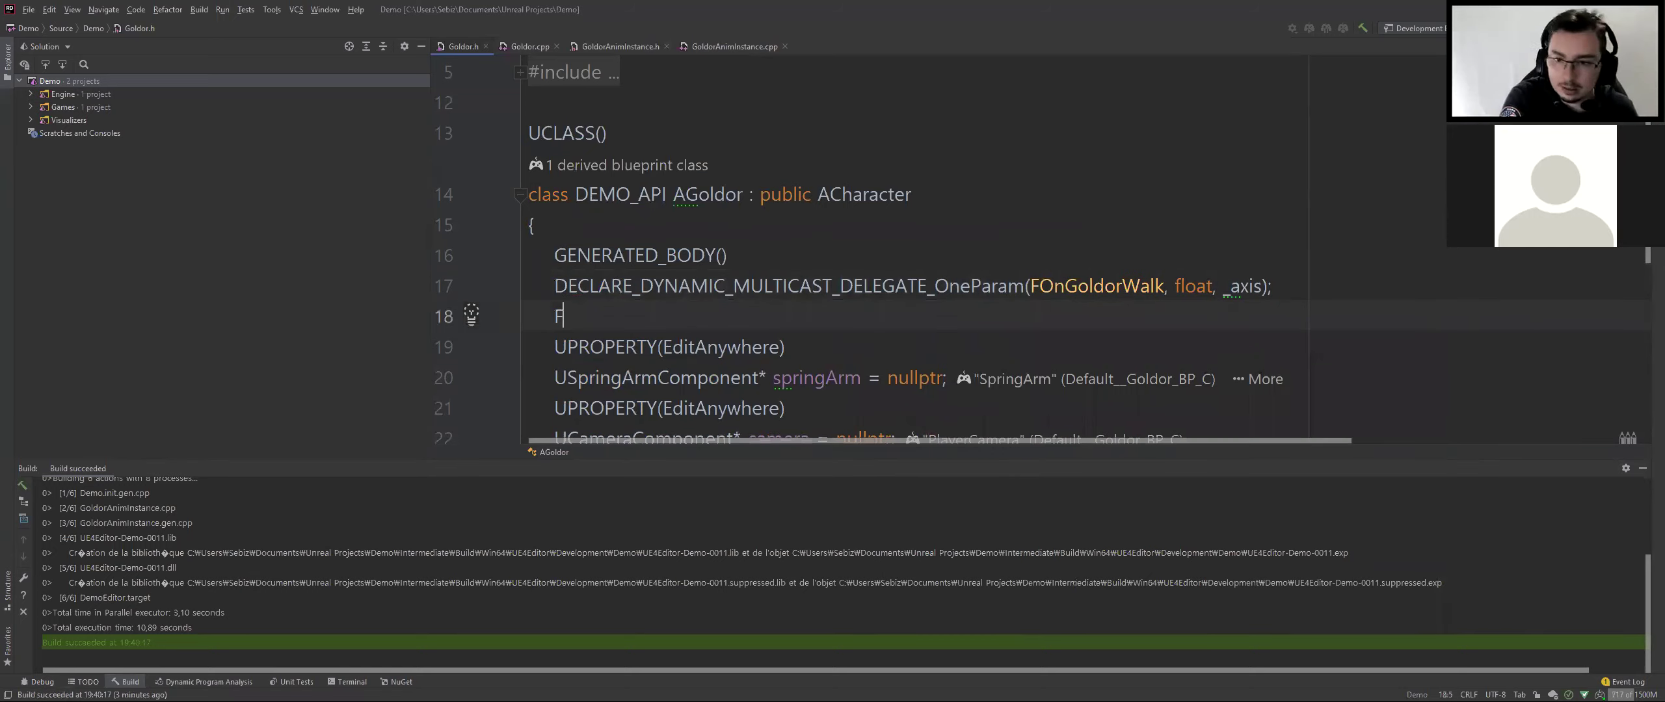
Add an FOnGoldorWalk onGoldorWalk; member below the delegate declaration
type("FOnGoldor")
key("Return")
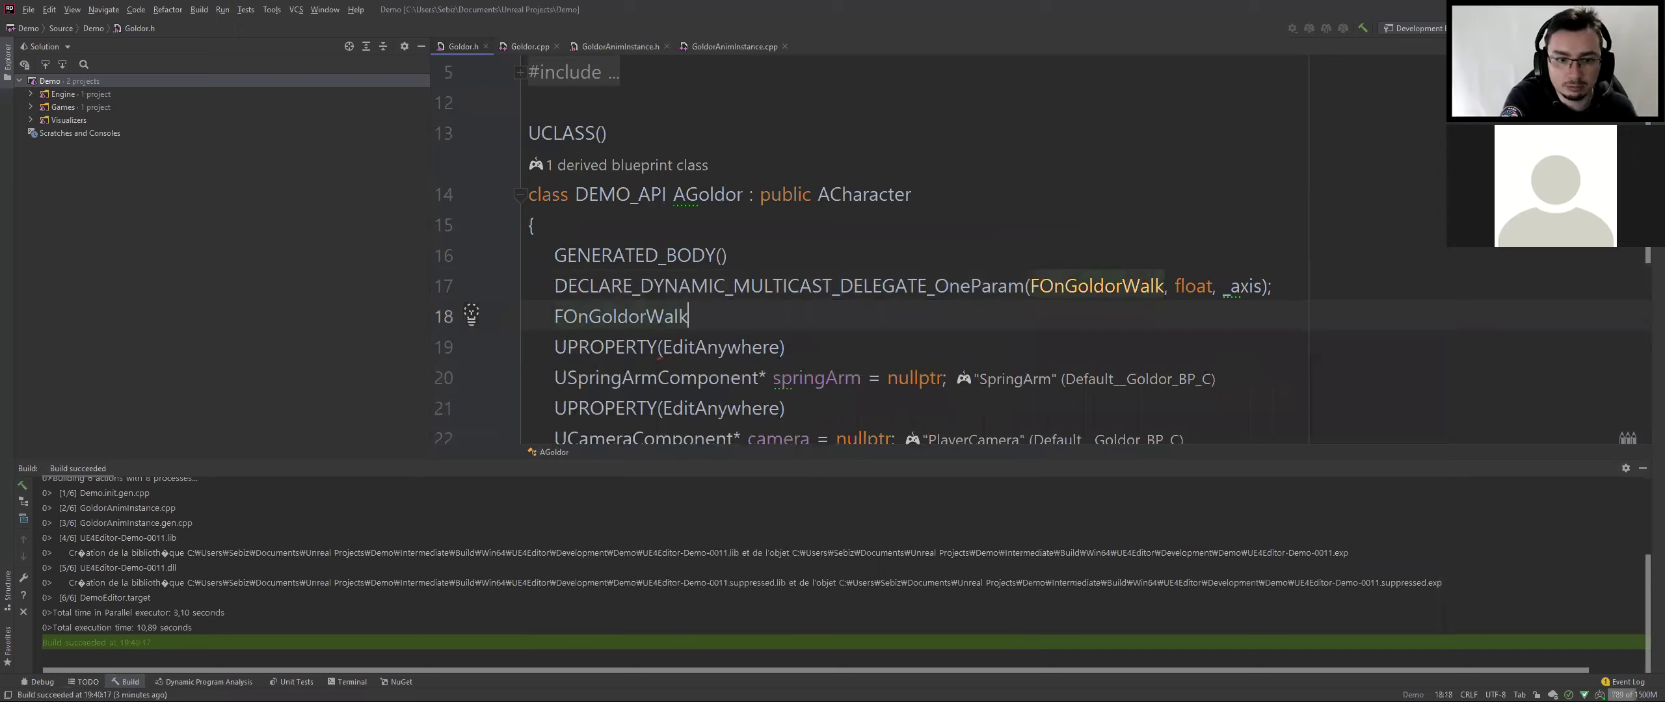
type(" onGo")
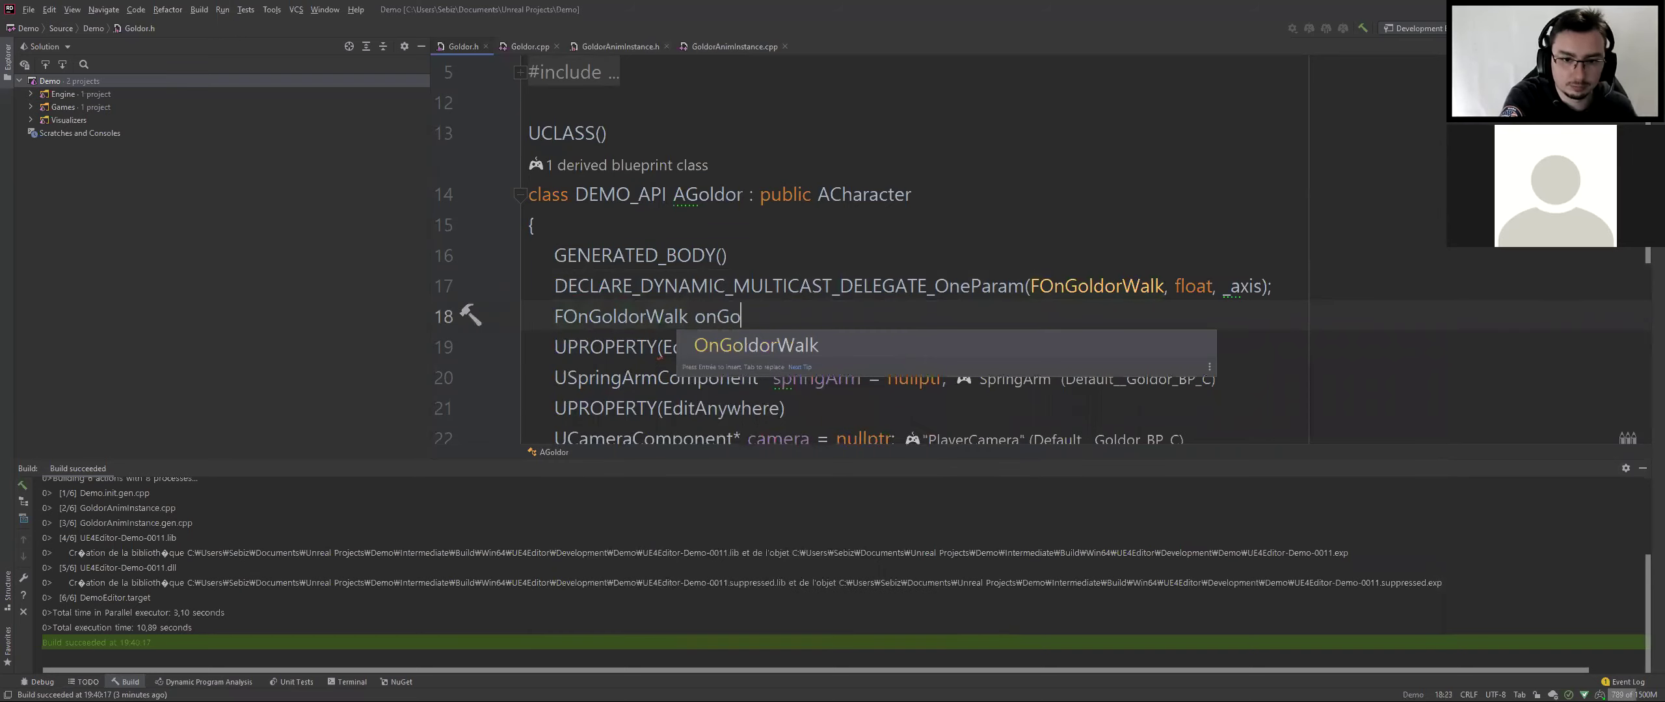
key("Return")
type(";")
left_click(706, 316)
key("BackSpace")
type("o")
key("End")
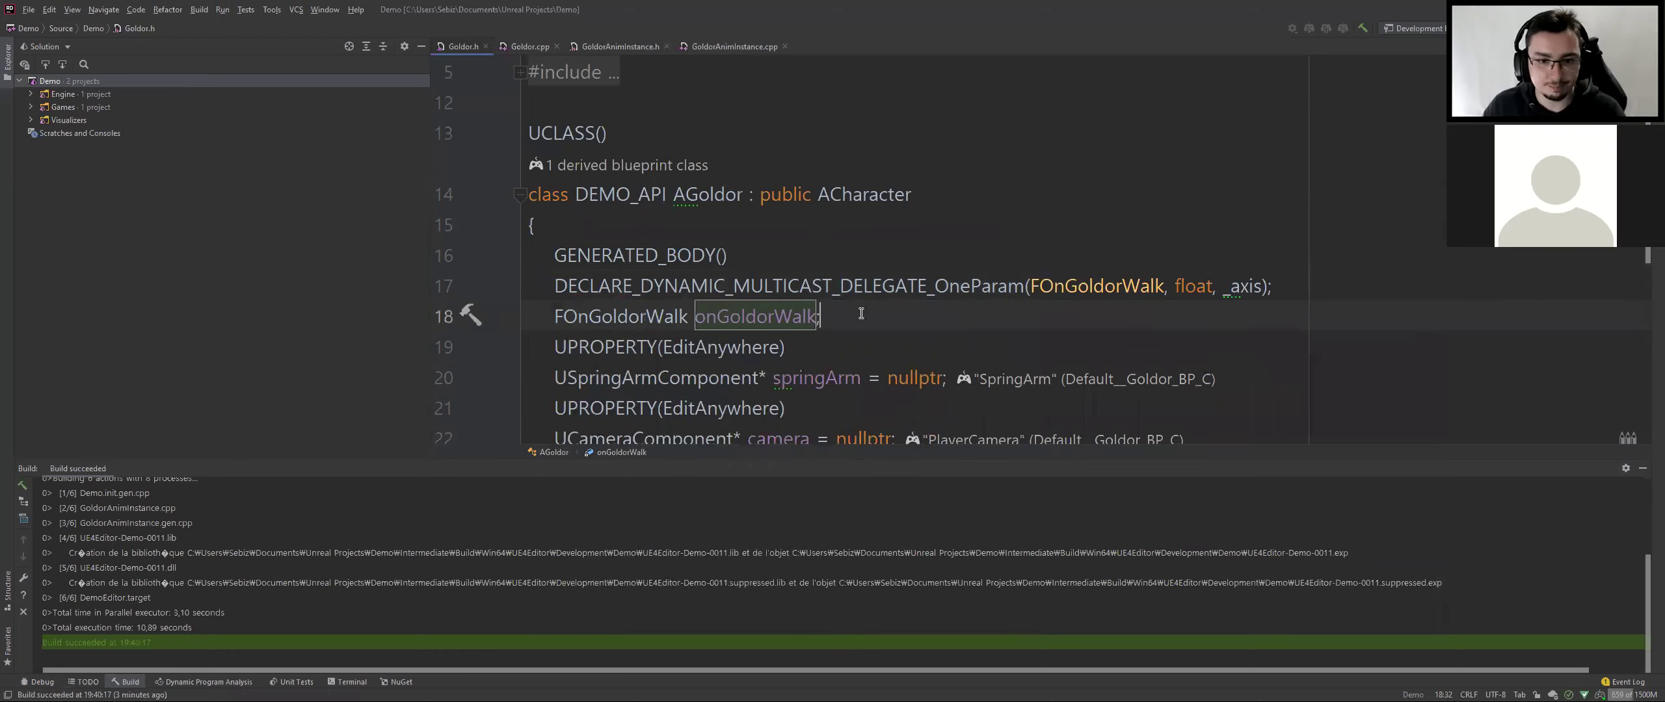
key("Return")
Add spacing after GENERATED_BODY() and before the public section, opening a line after AGoldor()
left_click(728, 255)
key("Return")
scroll(544, 235, "down", 2)
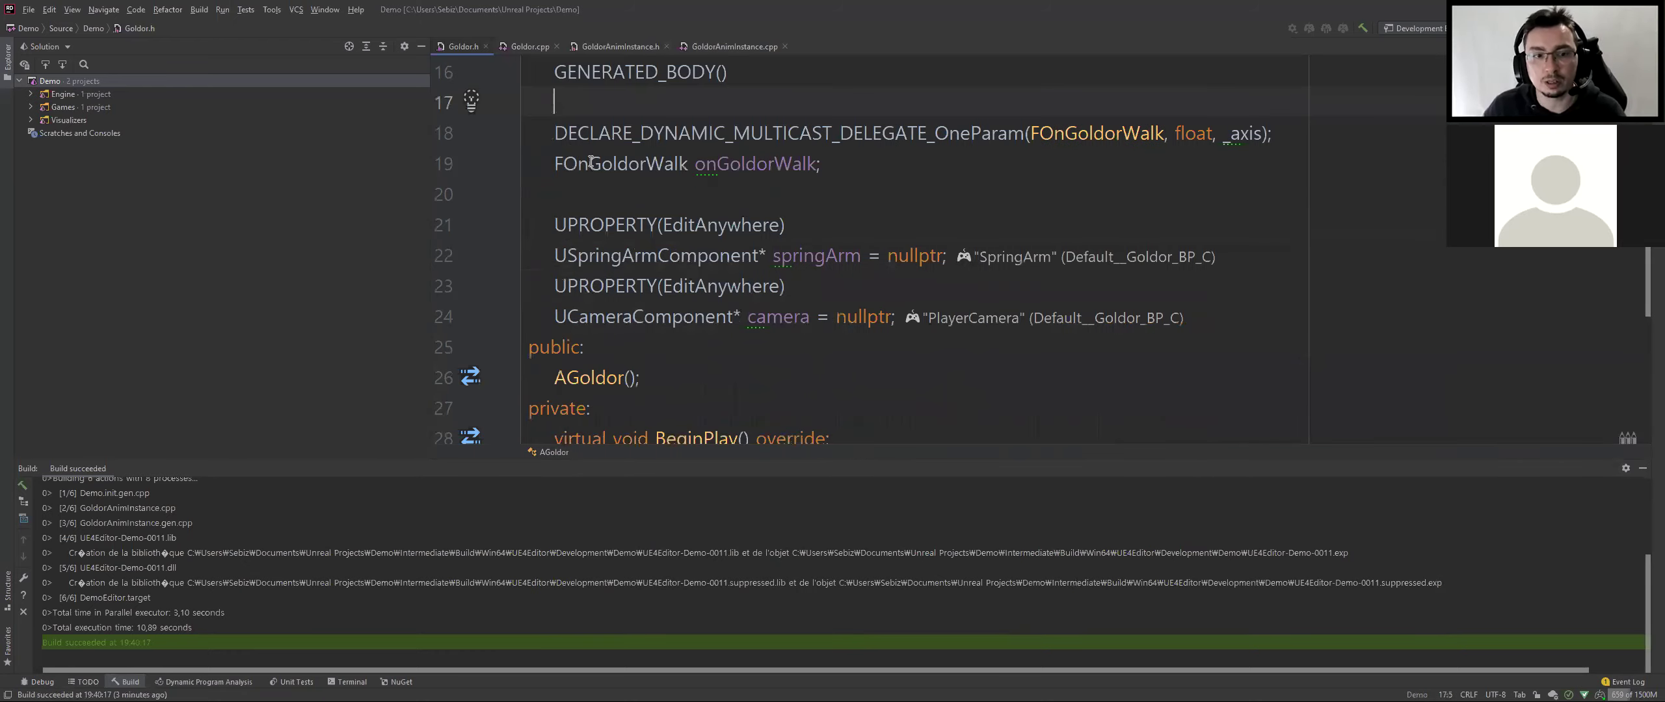
double_click(738, 163)
left_click(718, 224)
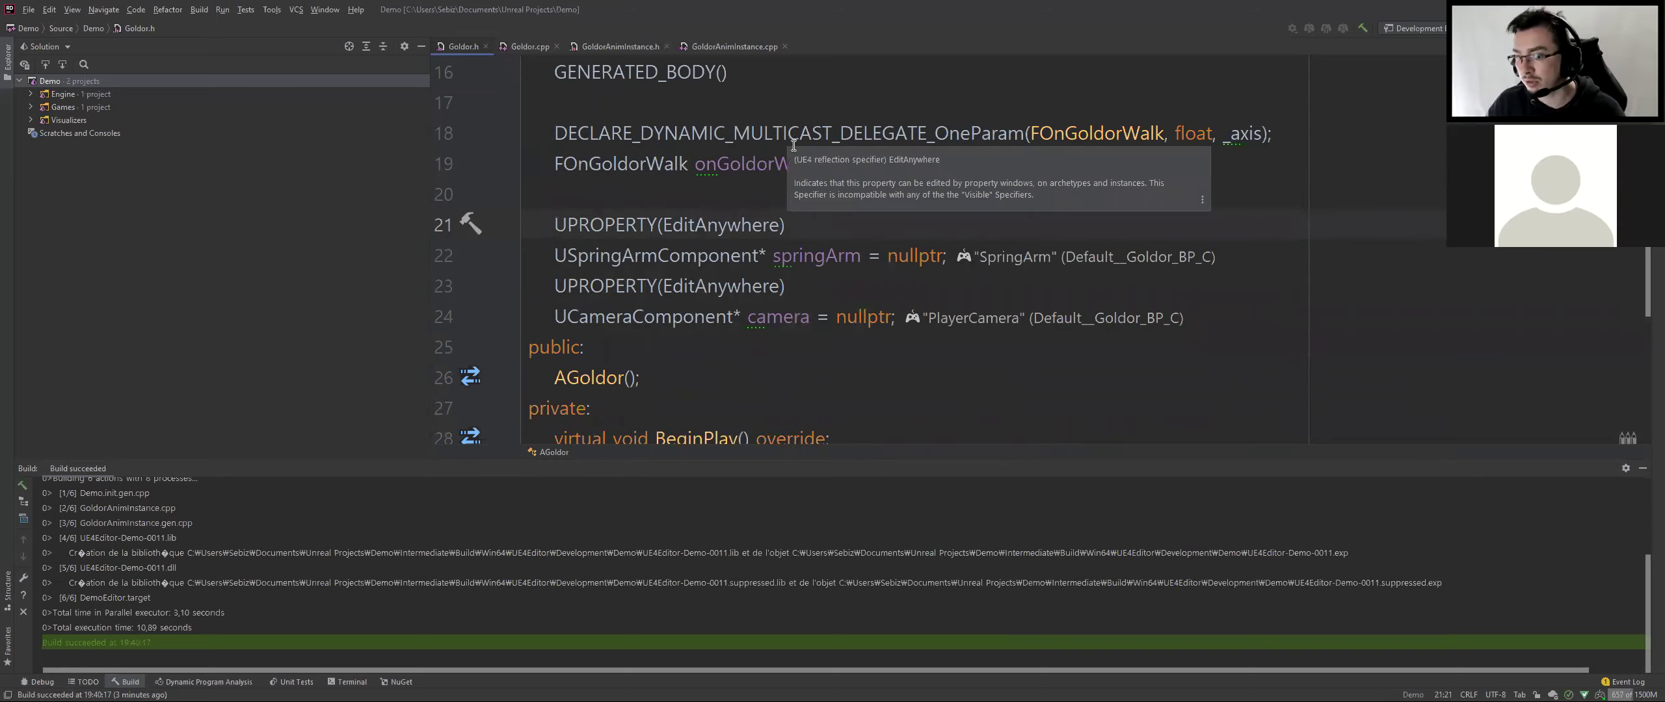
double_click(763, 163)
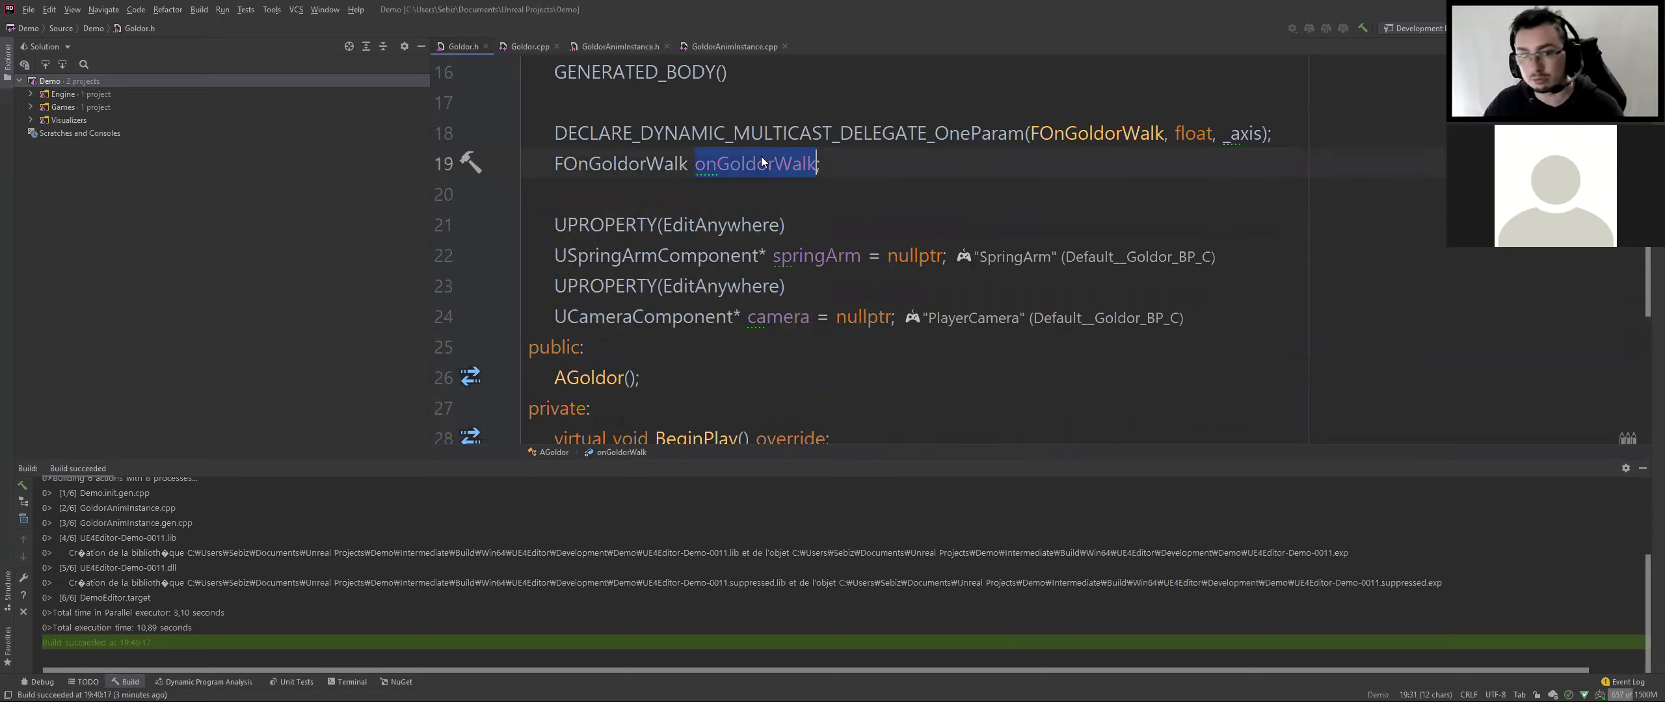
left_click(1209, 337)
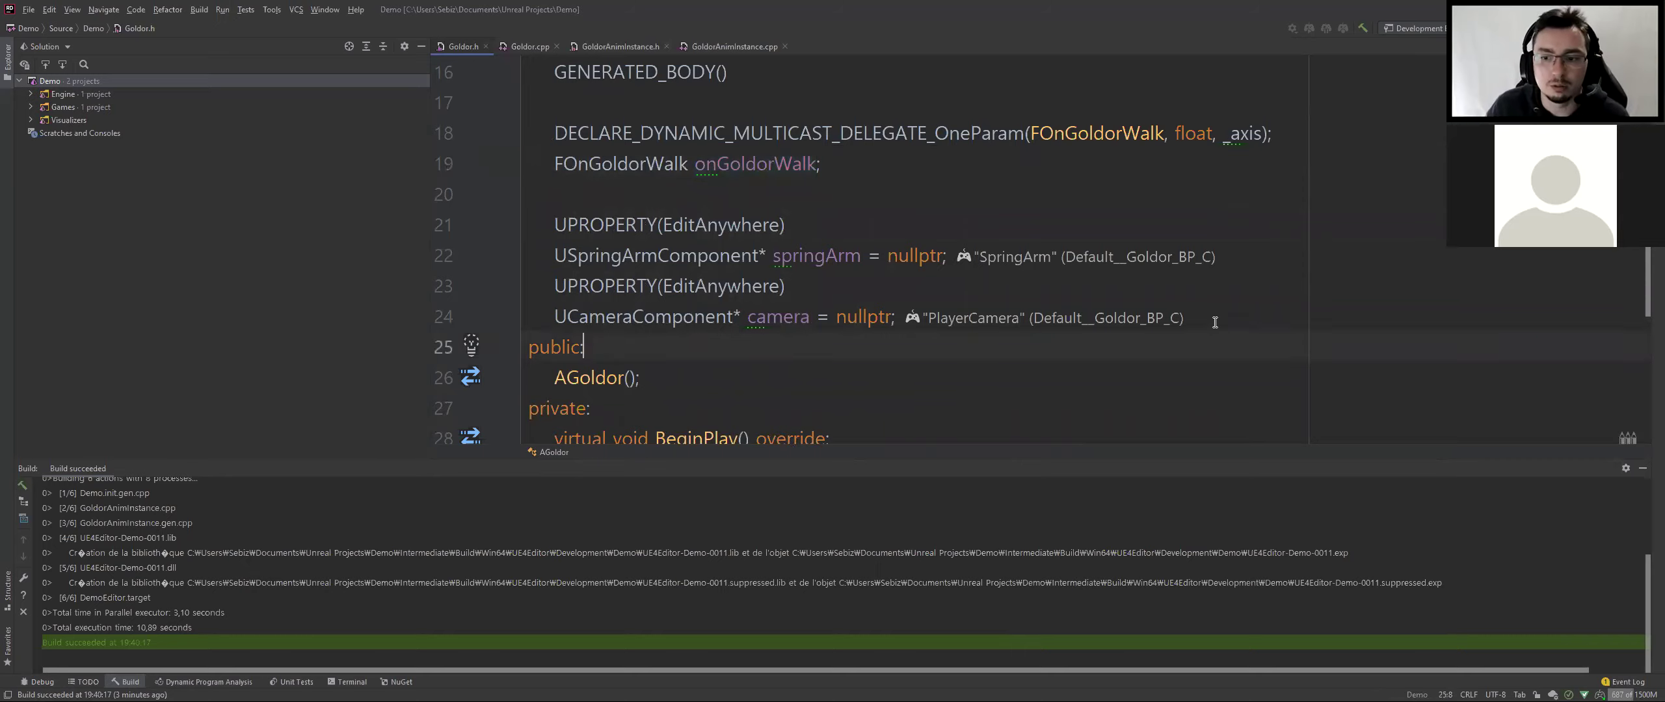
left_click(1215, 322)
key("Return")
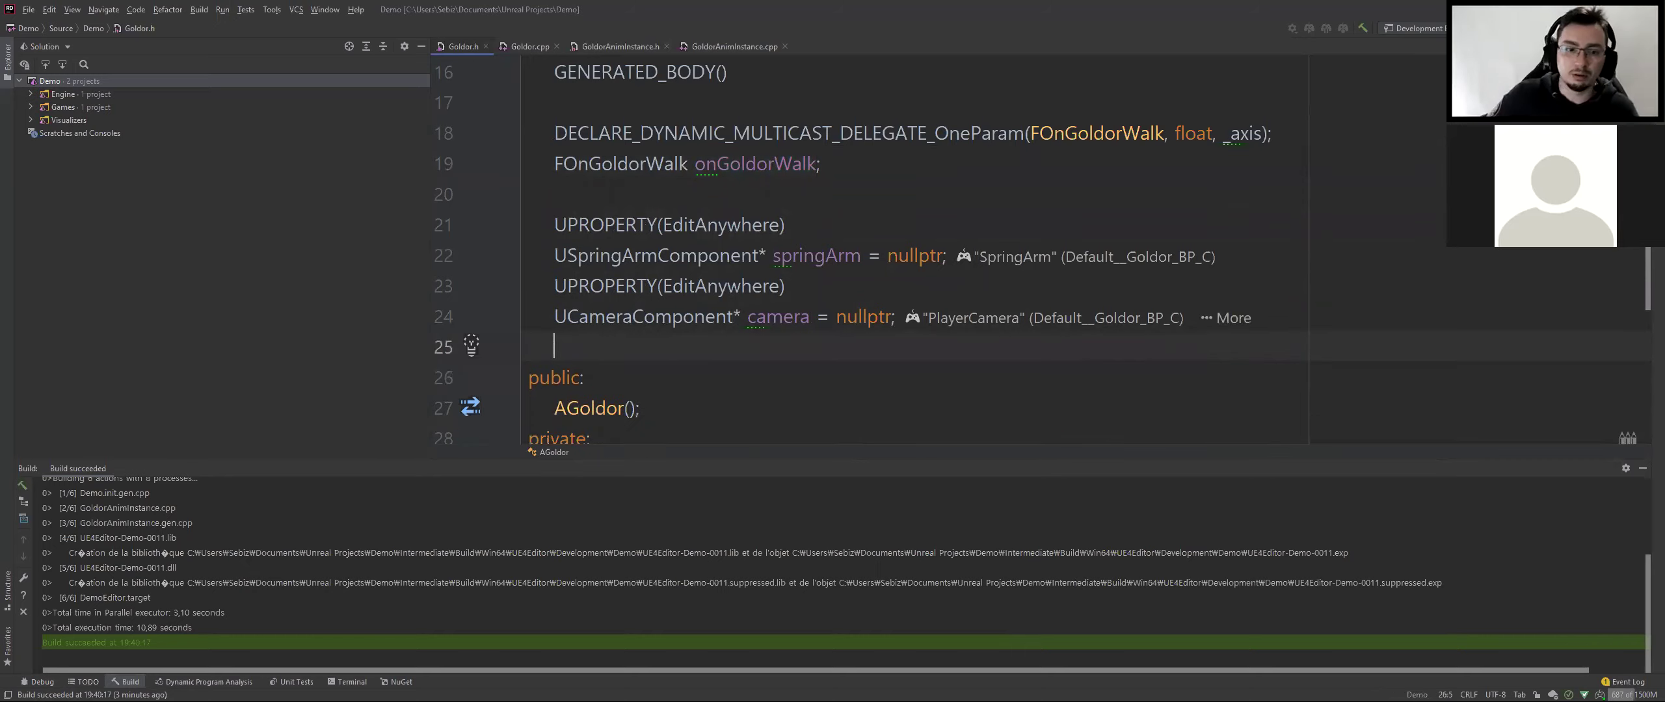
left_click(628, 379)
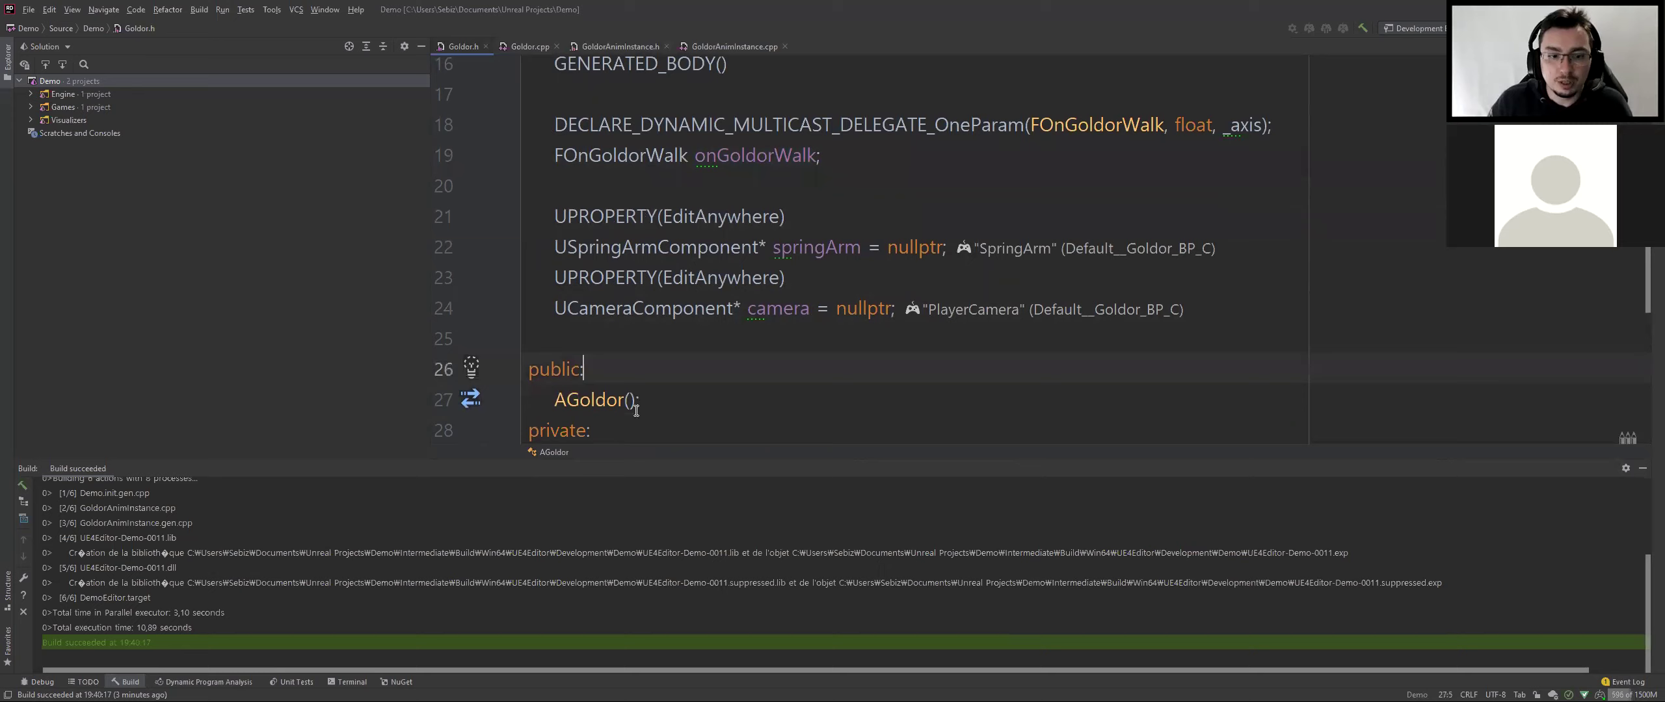
left_click(660, 404)
key("Return")
Copy the onGoldorWalk member line and paste it into the public section after AGoldor()
scroll(895, 412, "down", 2)
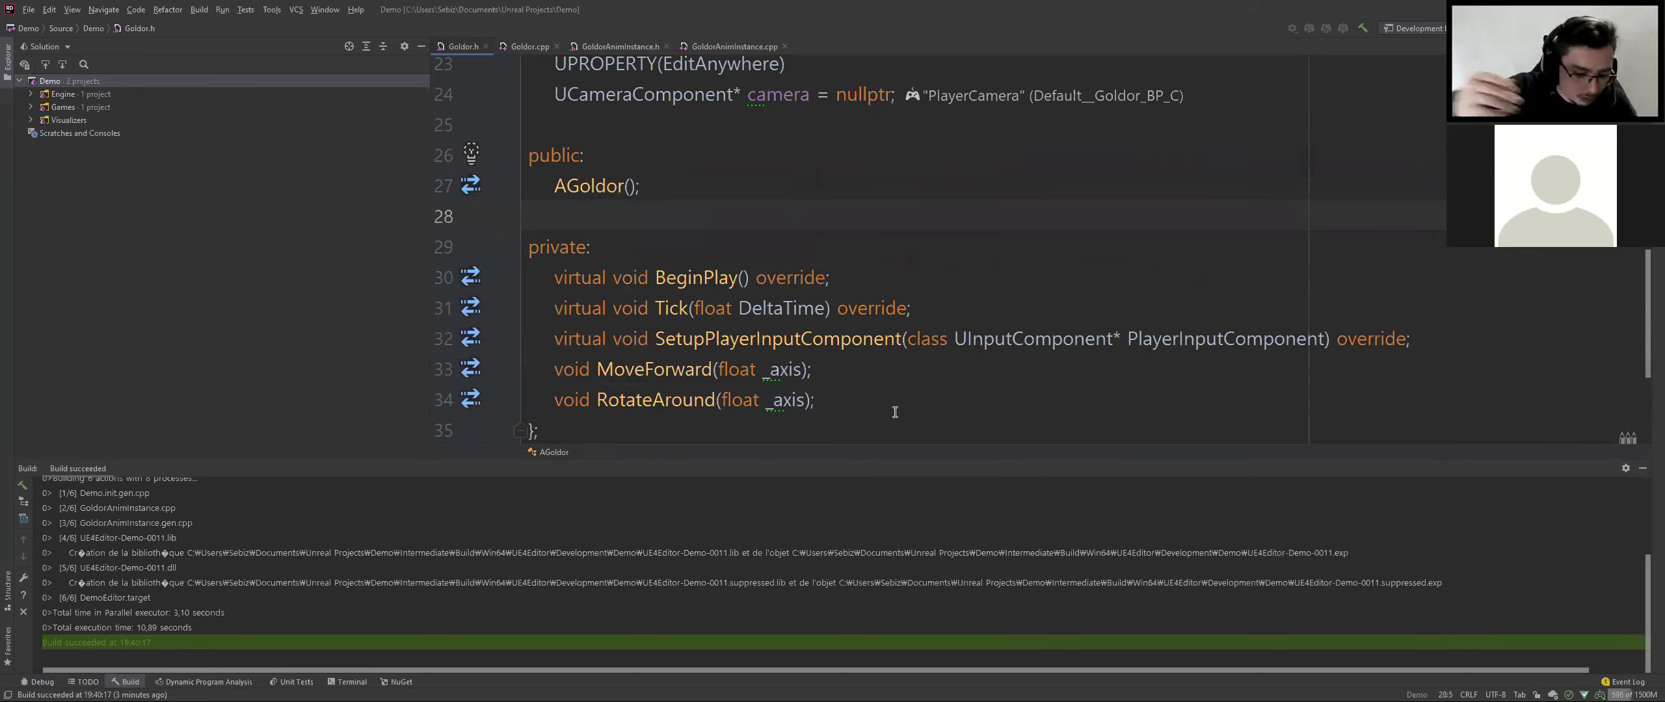
type("U")
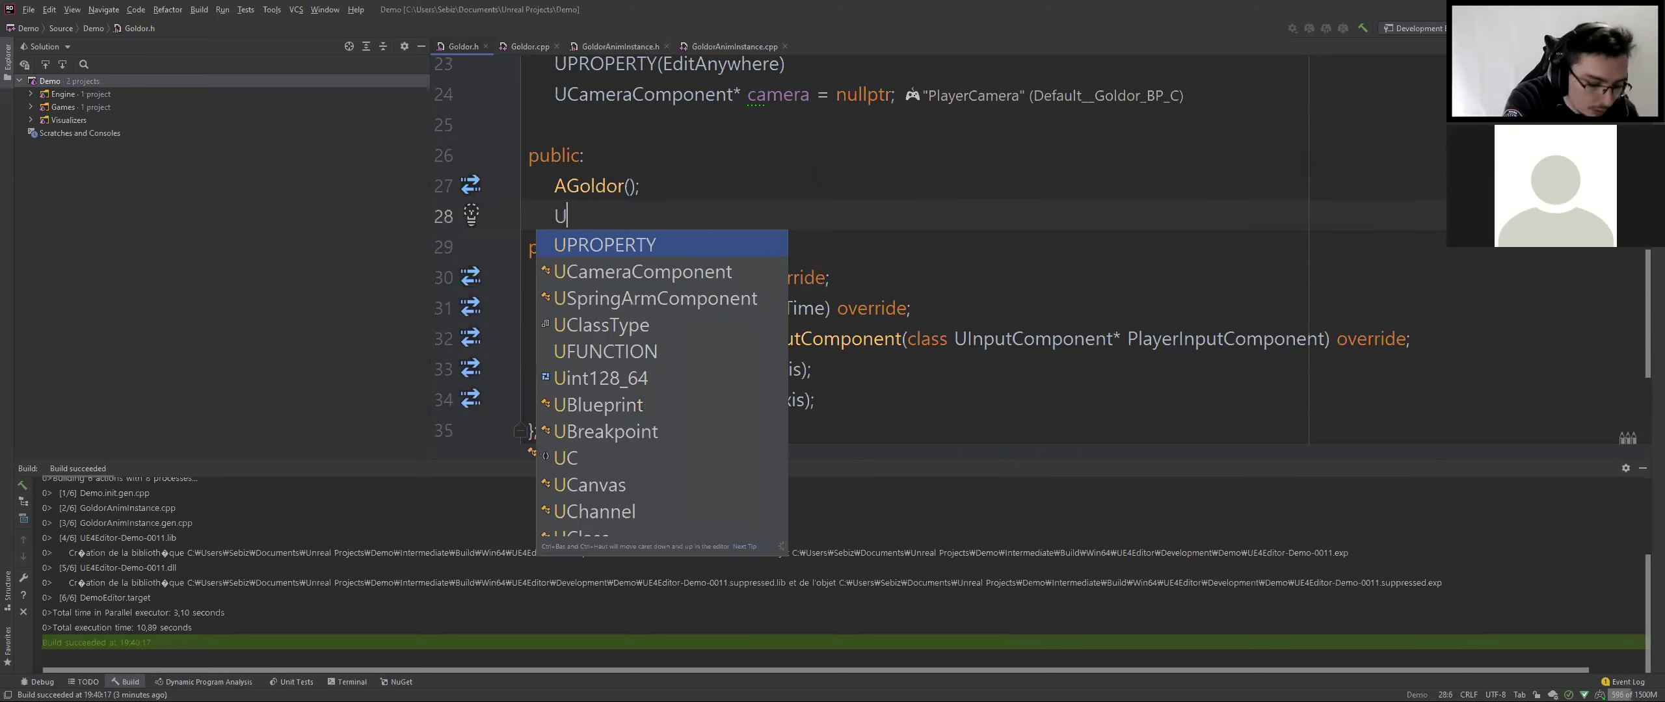
type("Ca")
key("BackSpace")
key("BackSpace")
key("BackSpace")
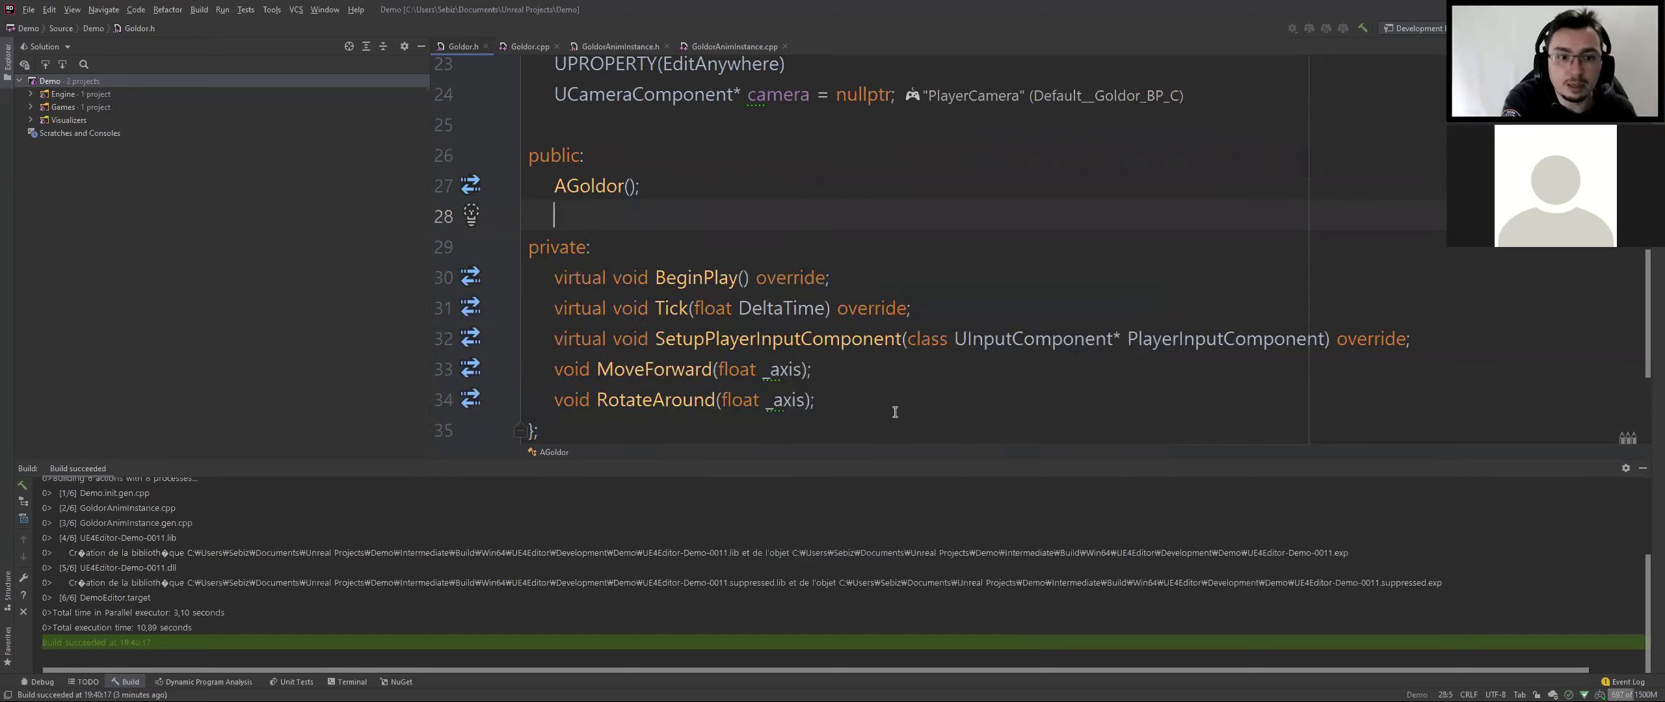
scroll(692, 372, "up", 4)
left_click_drag(554, 309, 884, 320)
key("ctrl+c")
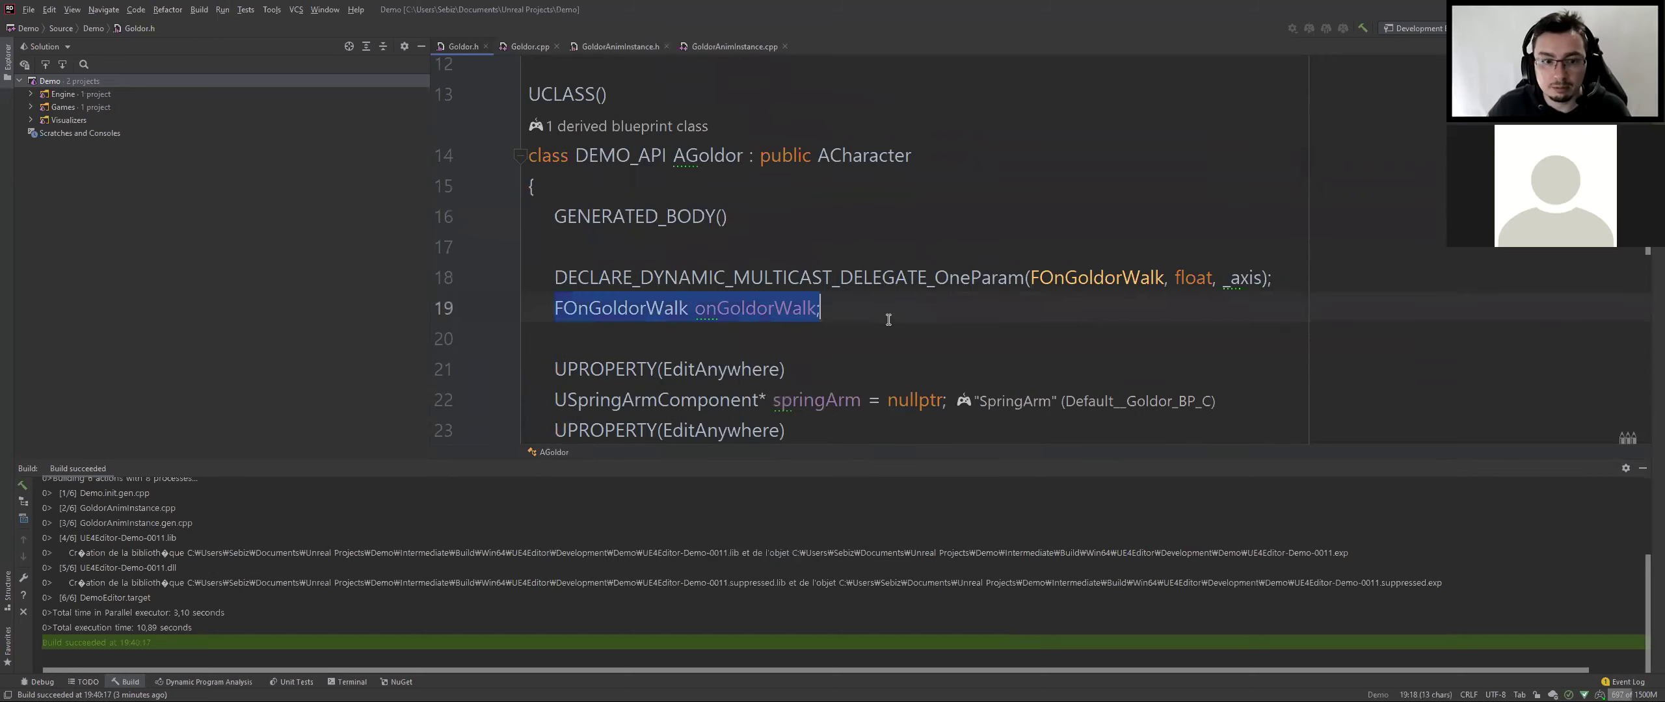
scroll(662, 431, "down", 2)
scroll(662, 431, "down", 3)
scroll(580, 249, "down", 1)
scroll(580, 249, "up", 4)
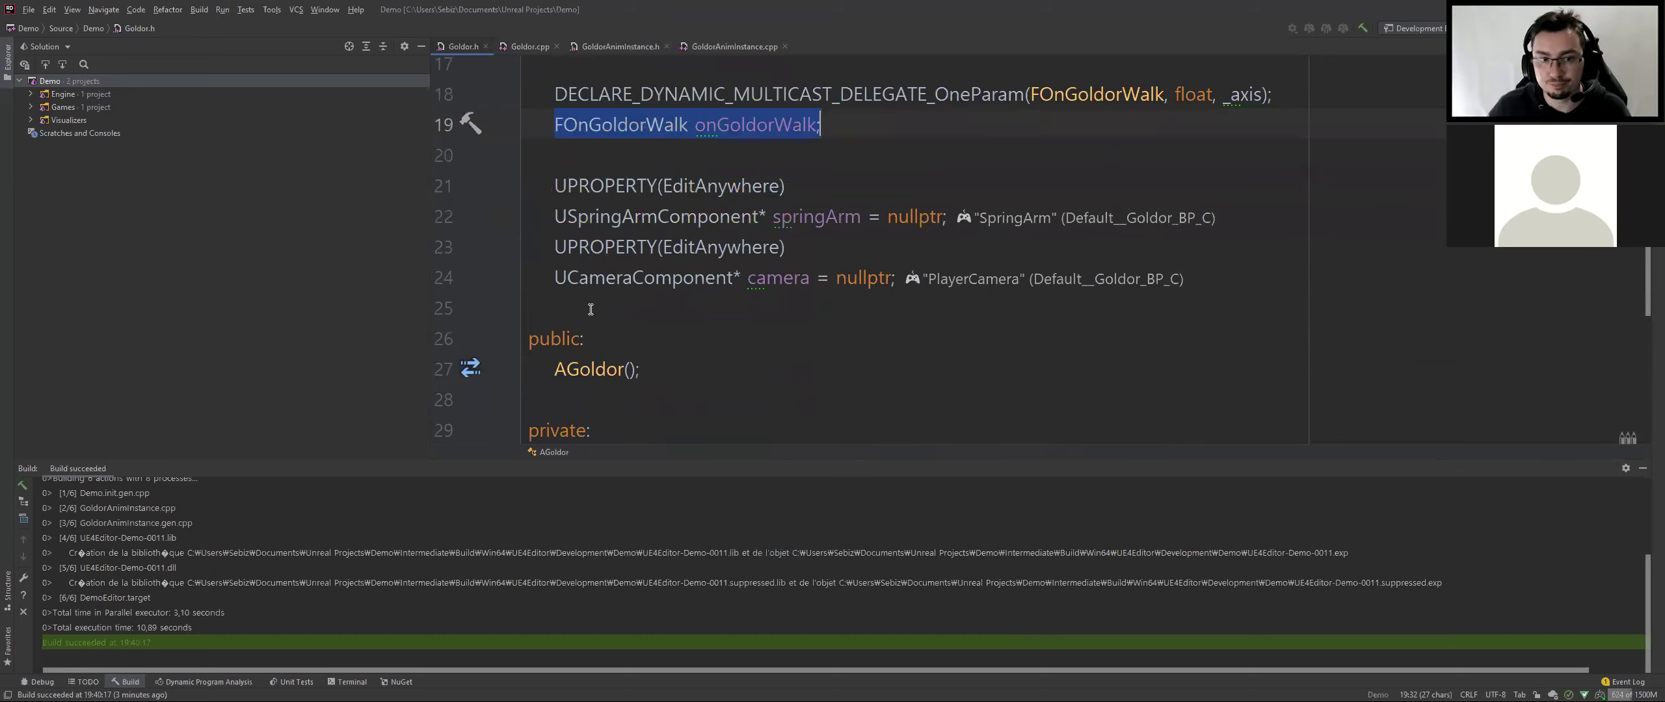
left_click(584, 401)
key("ctrl+v")
double_click(569, 400)
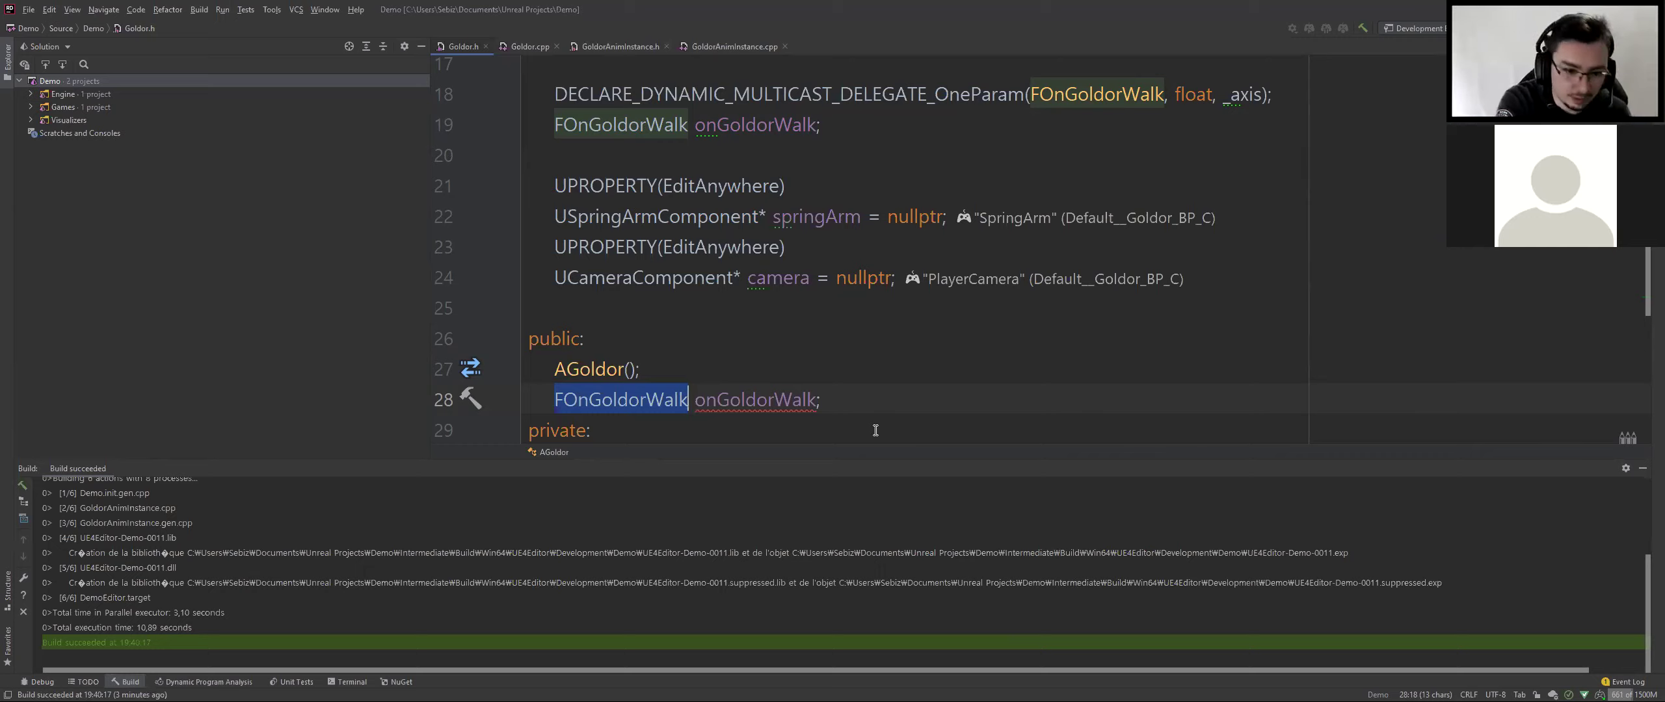
Turn the pasted line into a FORCEINLINE FOnGoldorWalk& return type
key("Left")
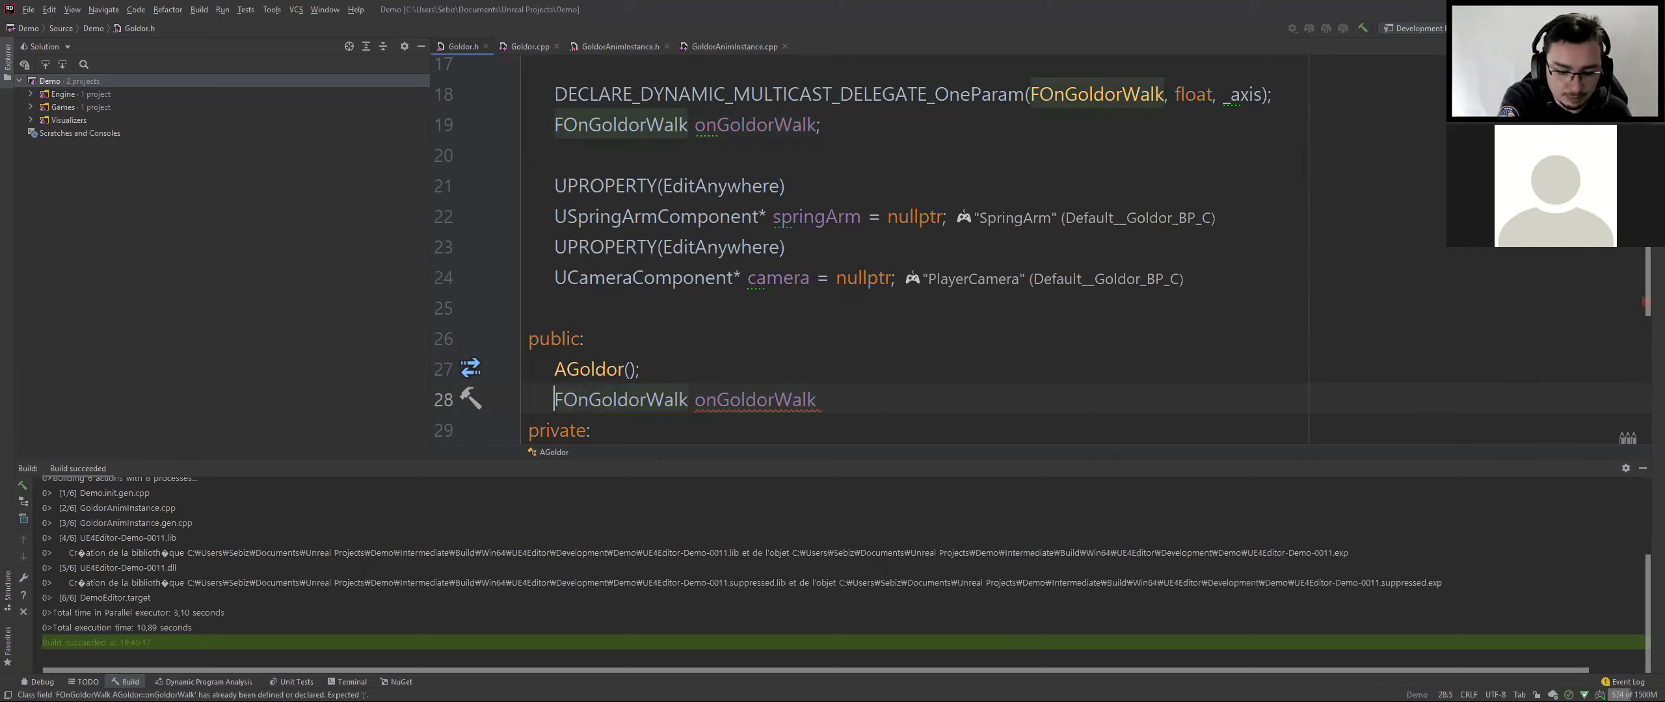
type("FORCEINLINE")
key("End")
key("BackSpace")
key("BackSpace")
key("BackSpace")
key("BackSpace")
key("BackSpace")
key("BackSpace")
key("BackSpace")
type("&")
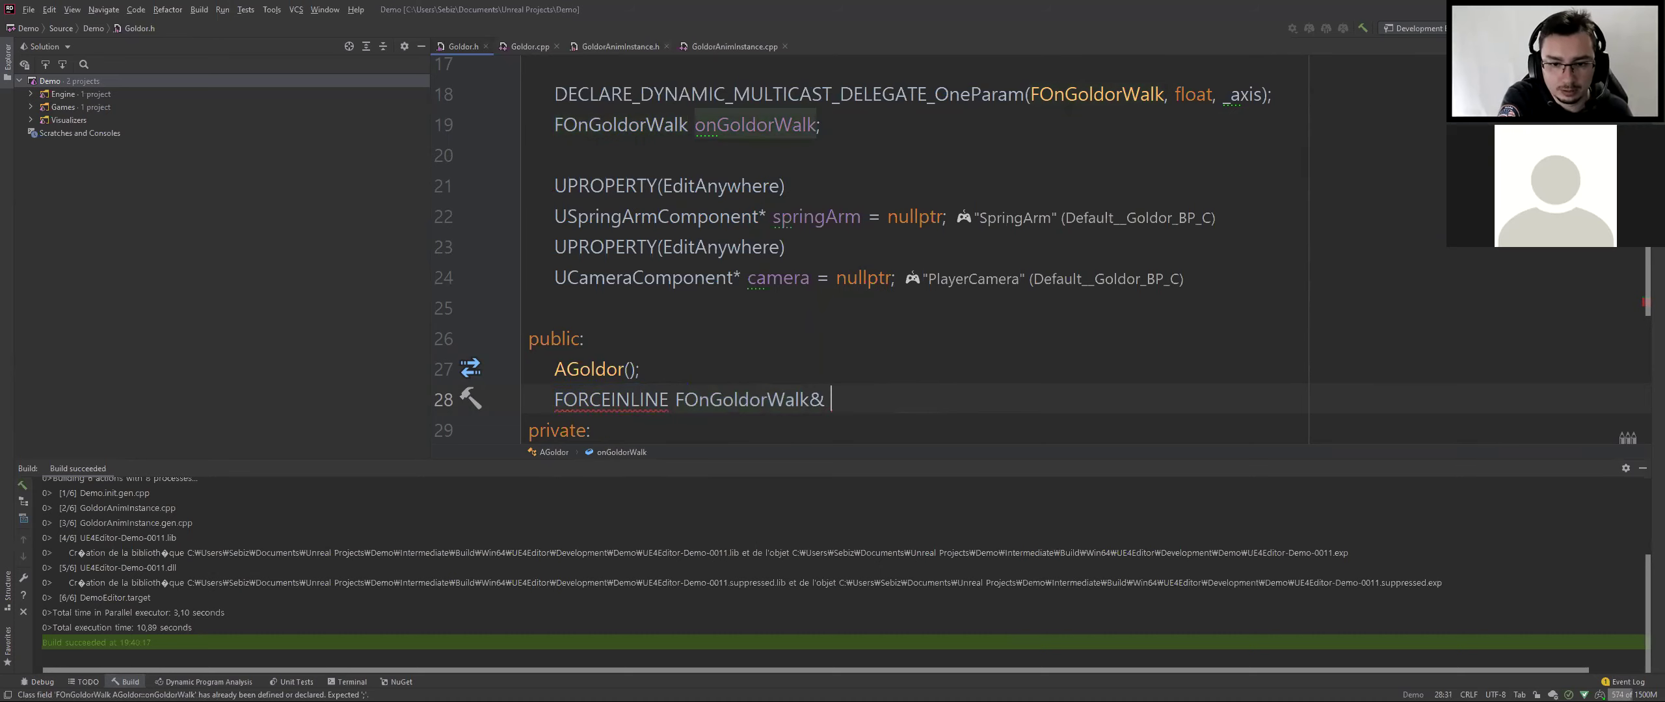
Name the getter OnGoldorWalk() and give it a body returning onGoldorWalk
double_click(719, 132)
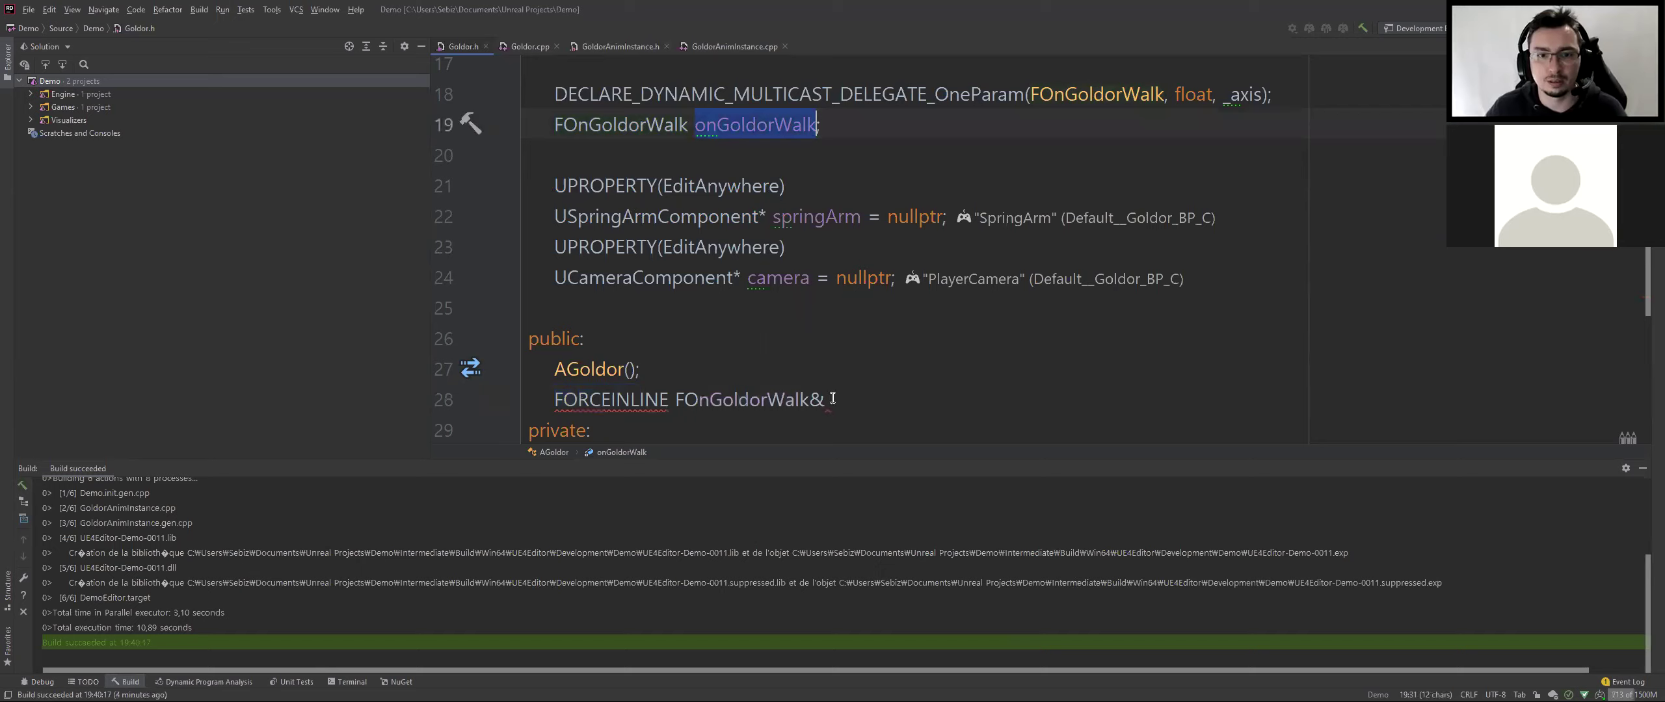
left_click_drag(719, 132, 835, 401, "ctrl")
key("Delete")
type("OnGoldorWalk")
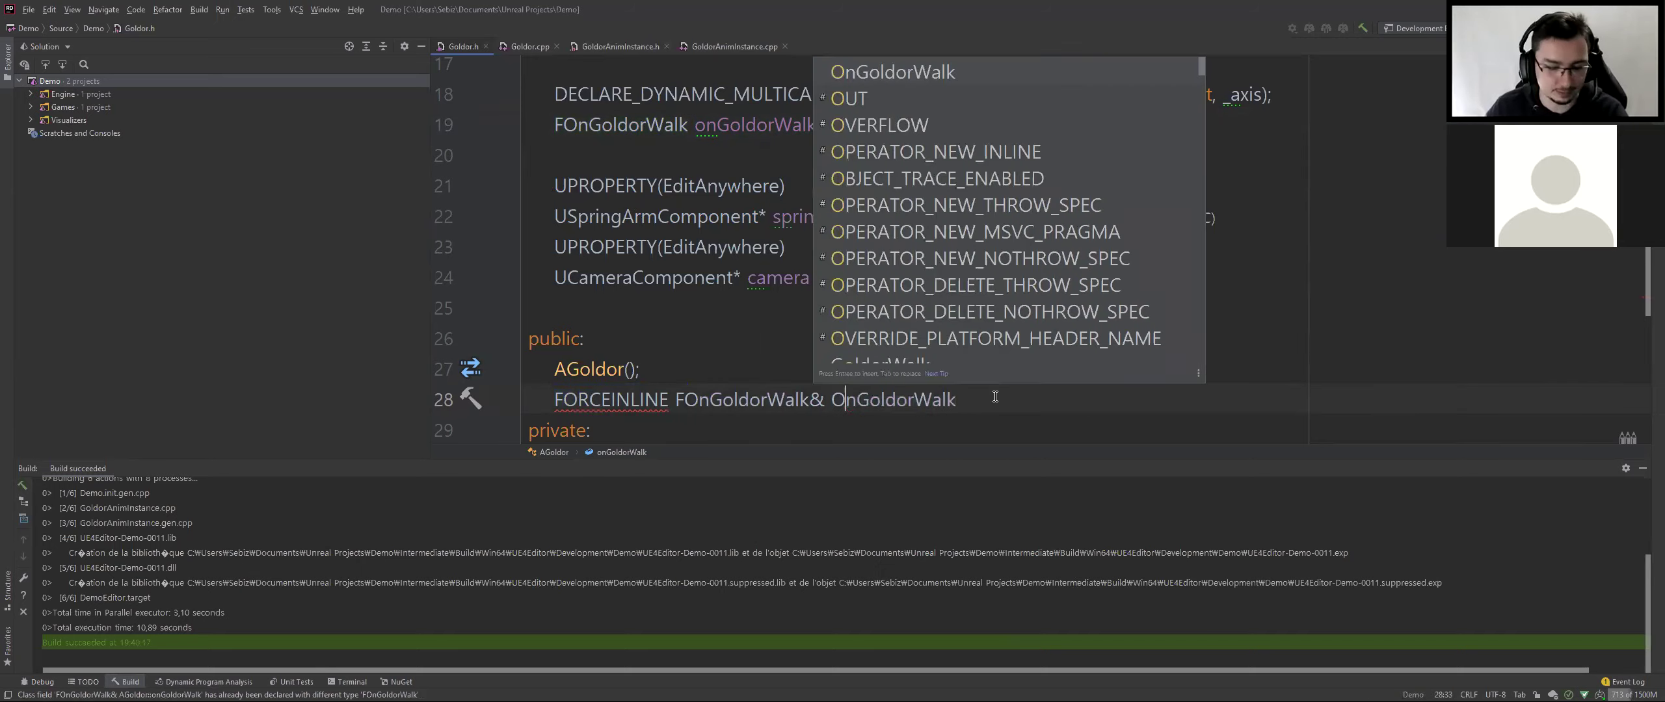
key("End")
type("() { return onGoldorWalk")
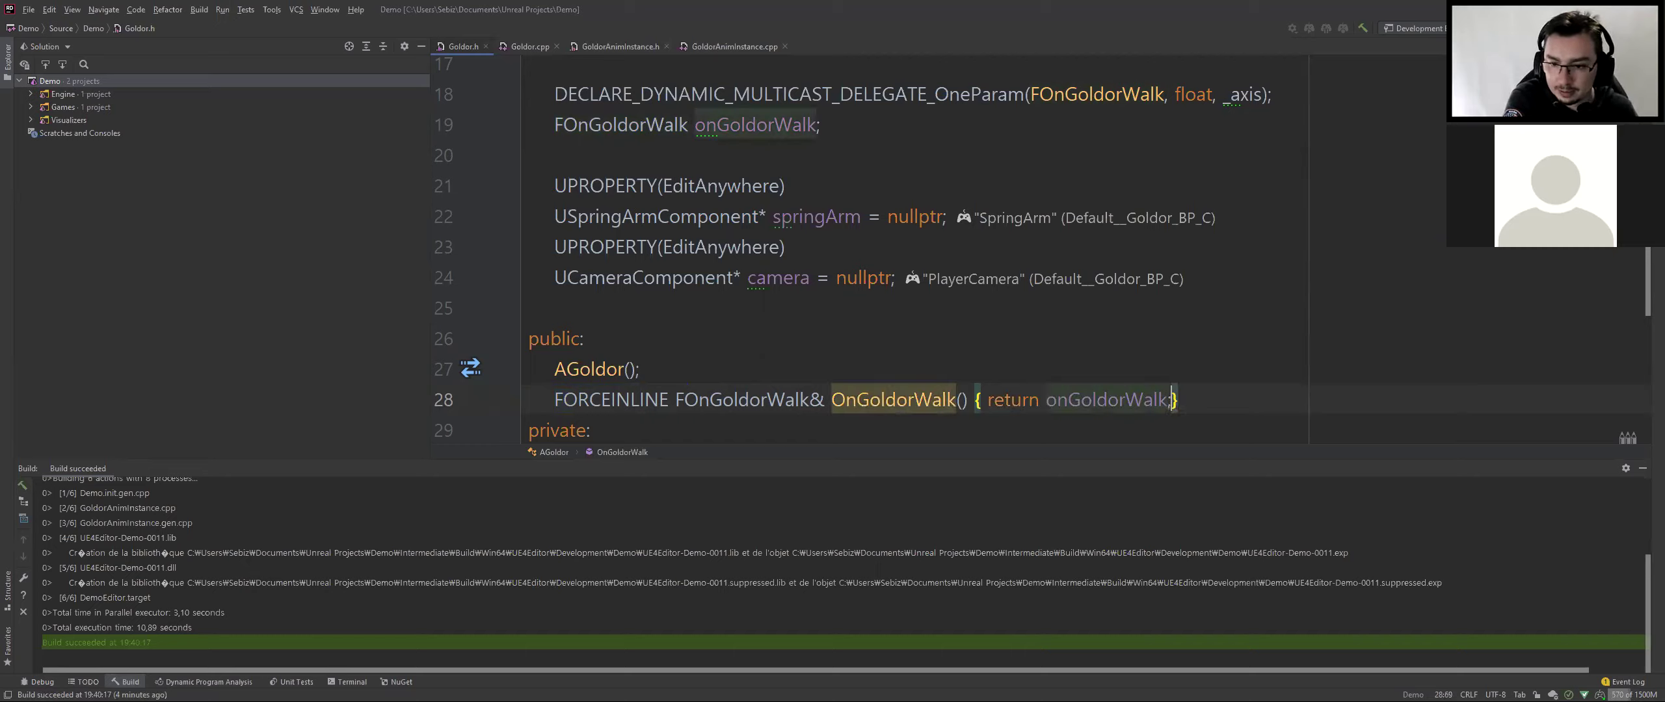
type(";")
left_click(697, 311)
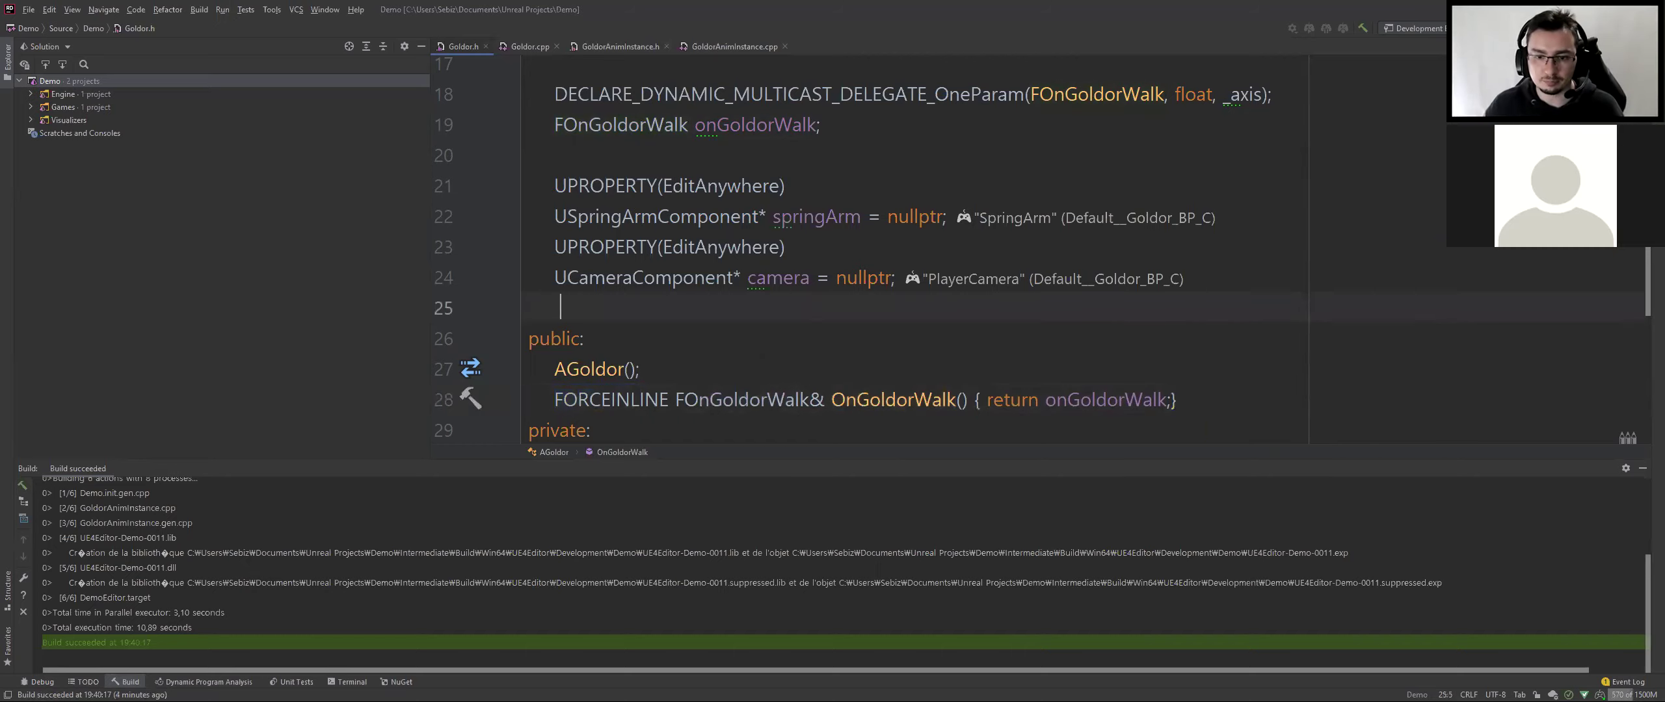
left_click(816, 363)
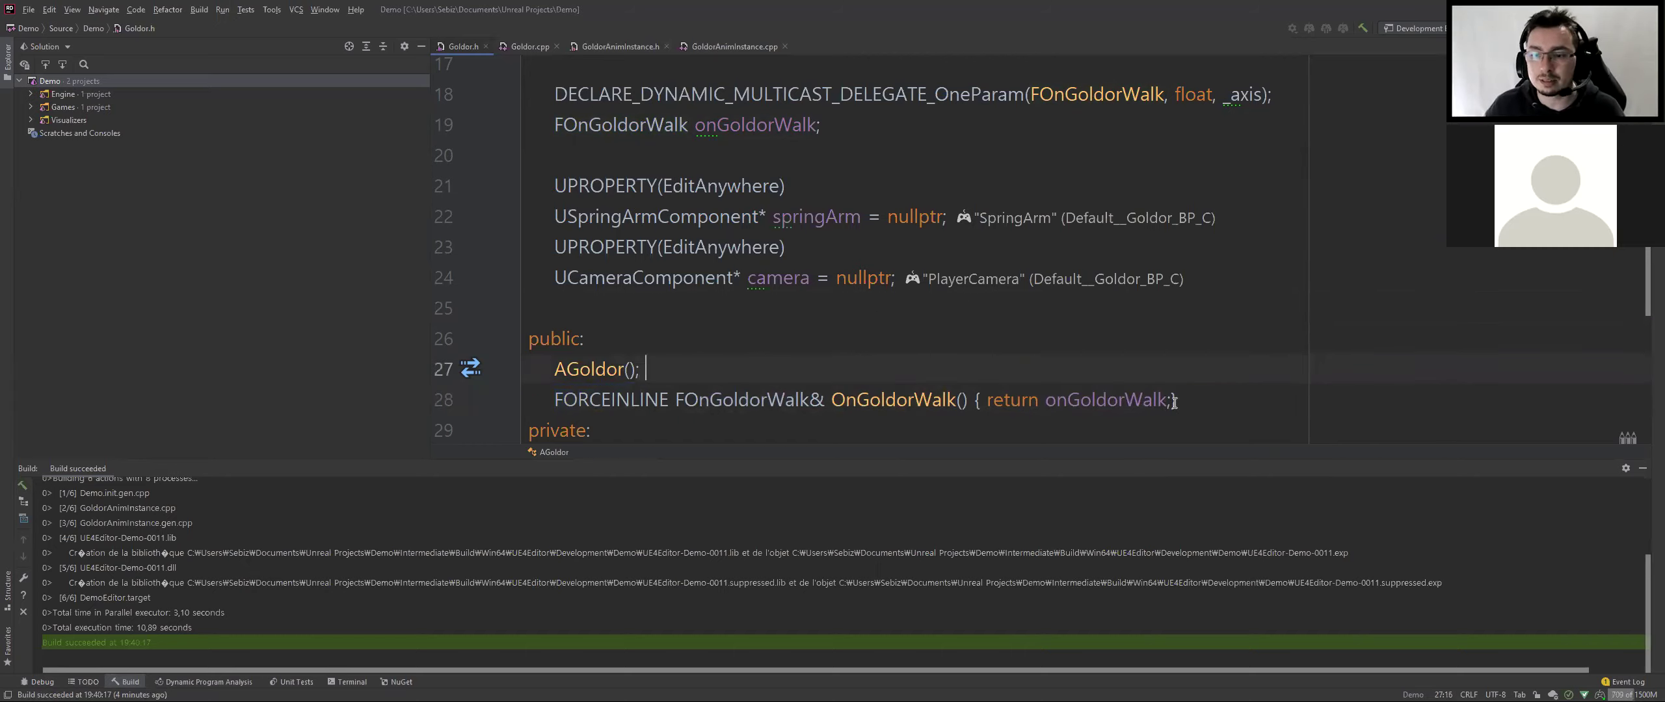
double_click(709, 125)
key("ctrl+c")
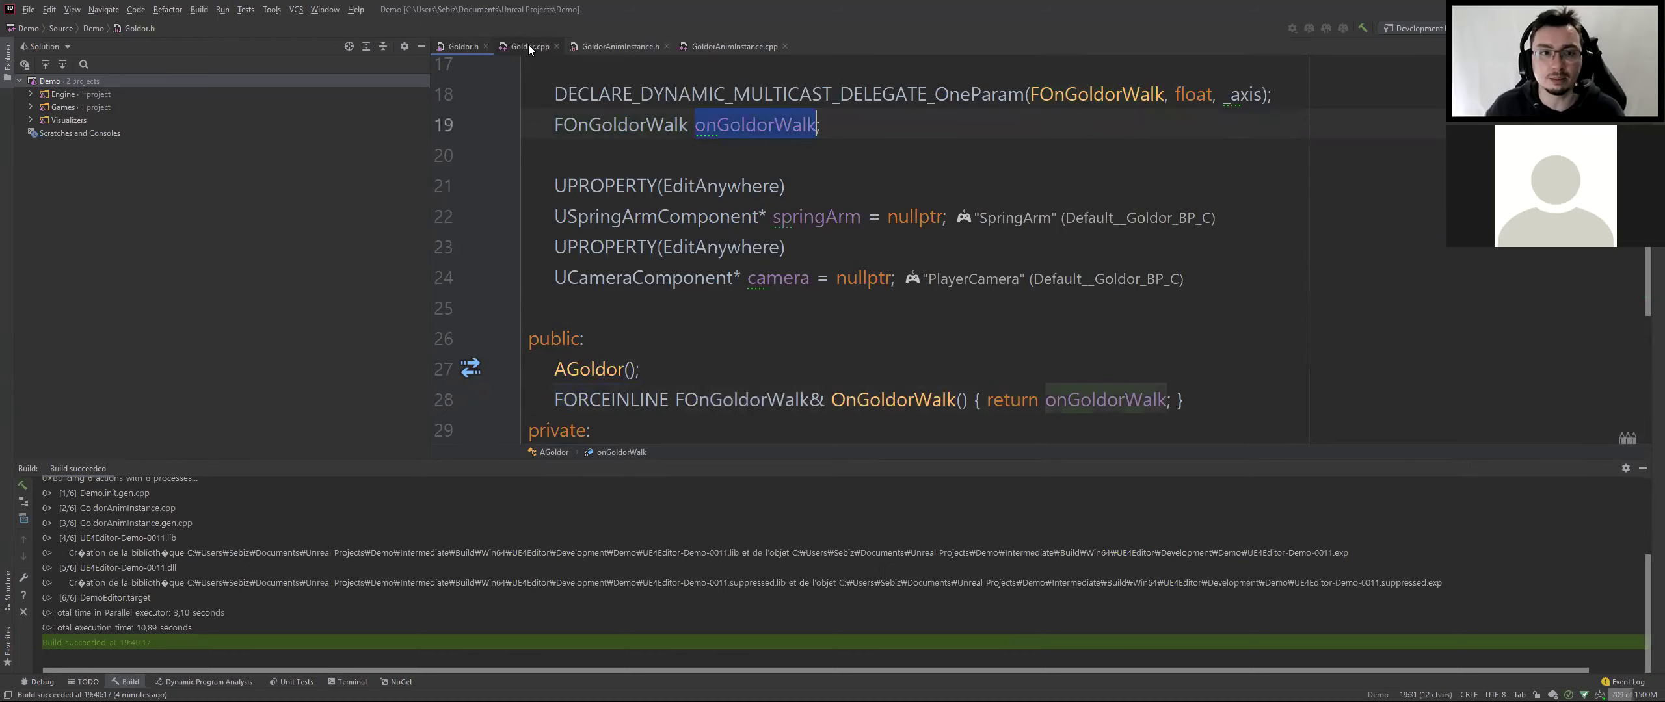
Add onGoldorWalk.Broadcast(_axis) at the top of MoveForward in Goldor.cpp
left_click(529, 47)
left_click(504, 316)
left_click(559, 341)
key("Return")
key("ctrl+v")
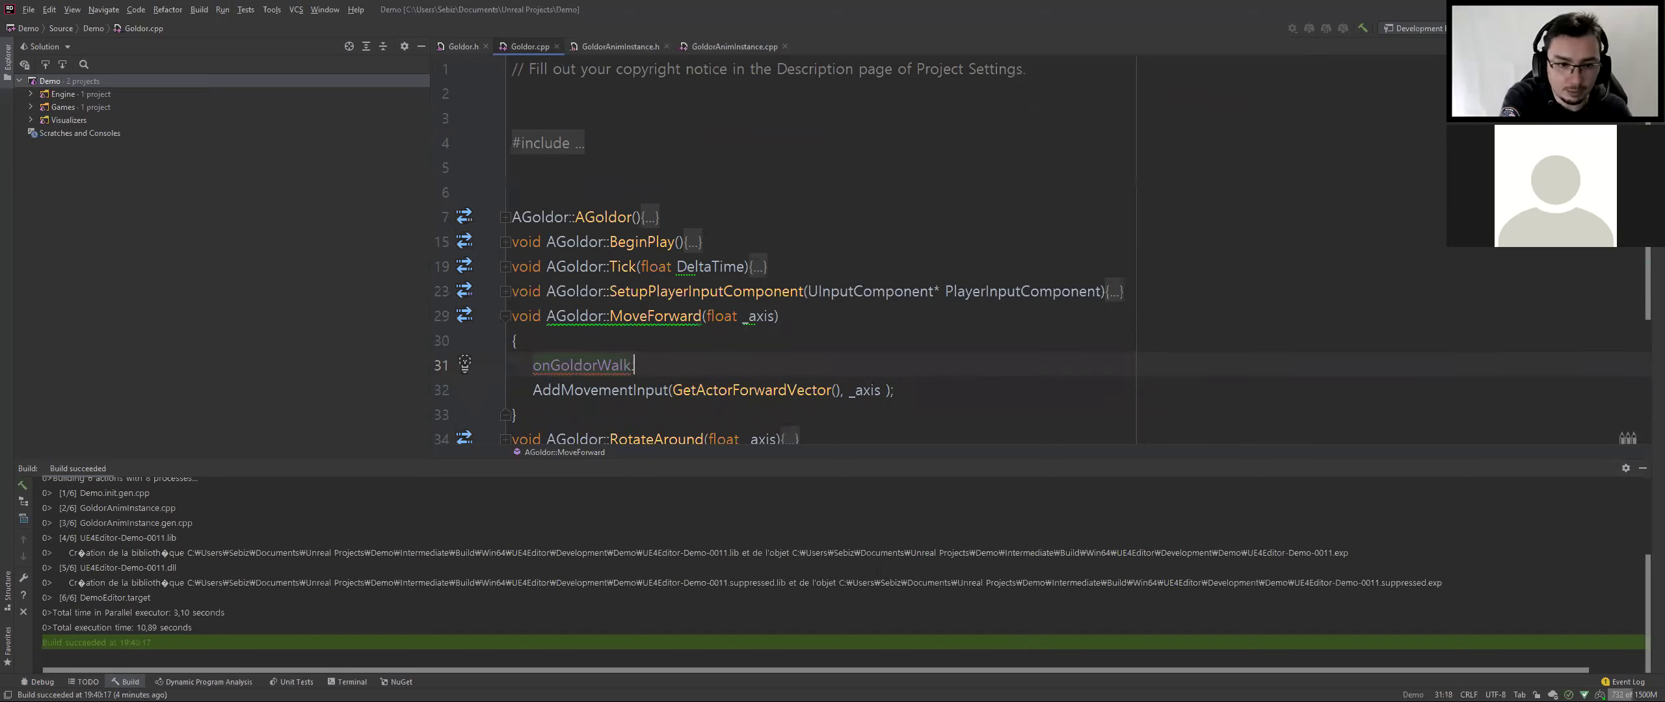
key("Return")
type("ça")
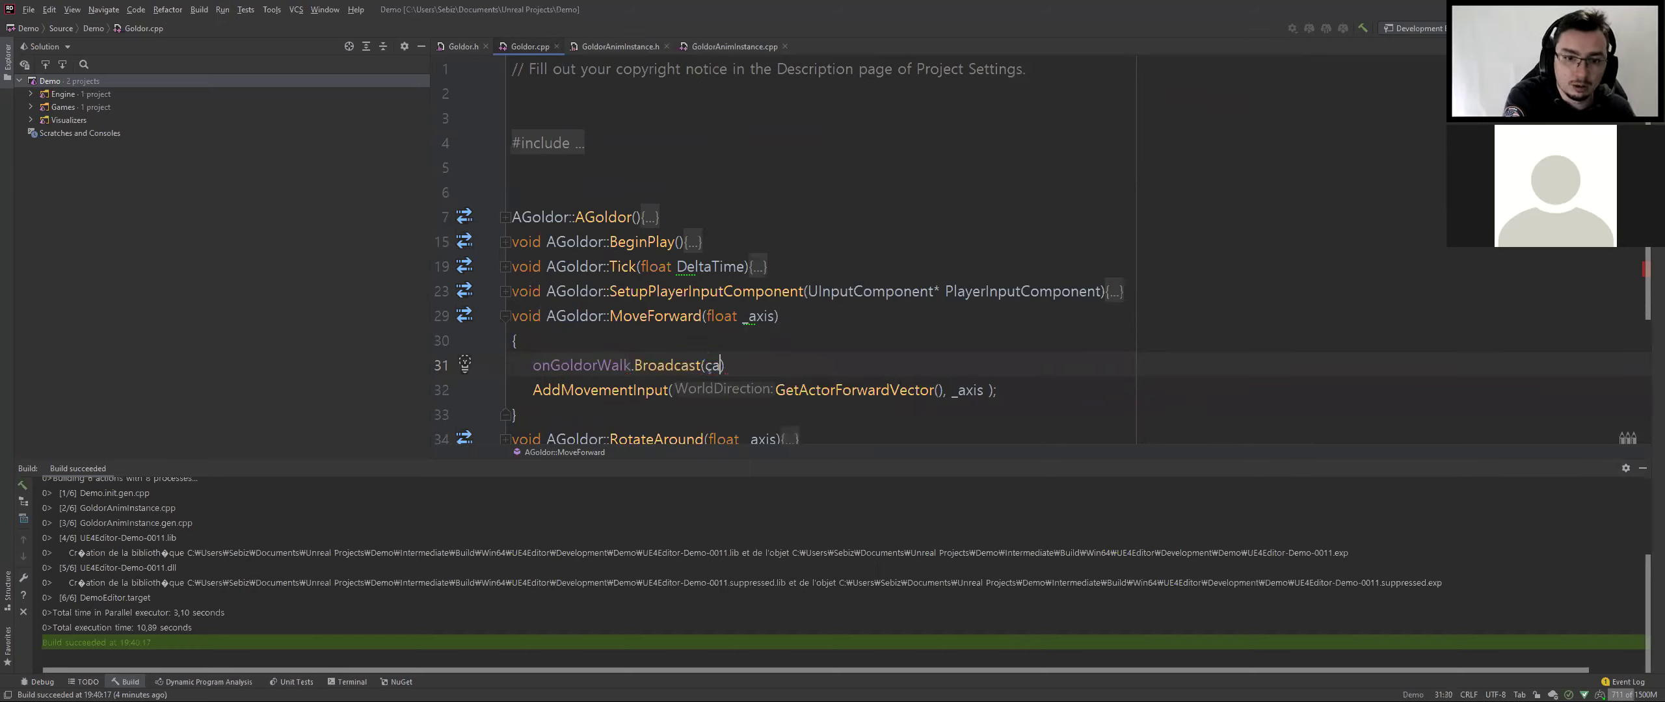
key("BackSpace")
key("BackSpace")
type("_aix")
key("BackSpace")
key("BackSpace")
type("xis")
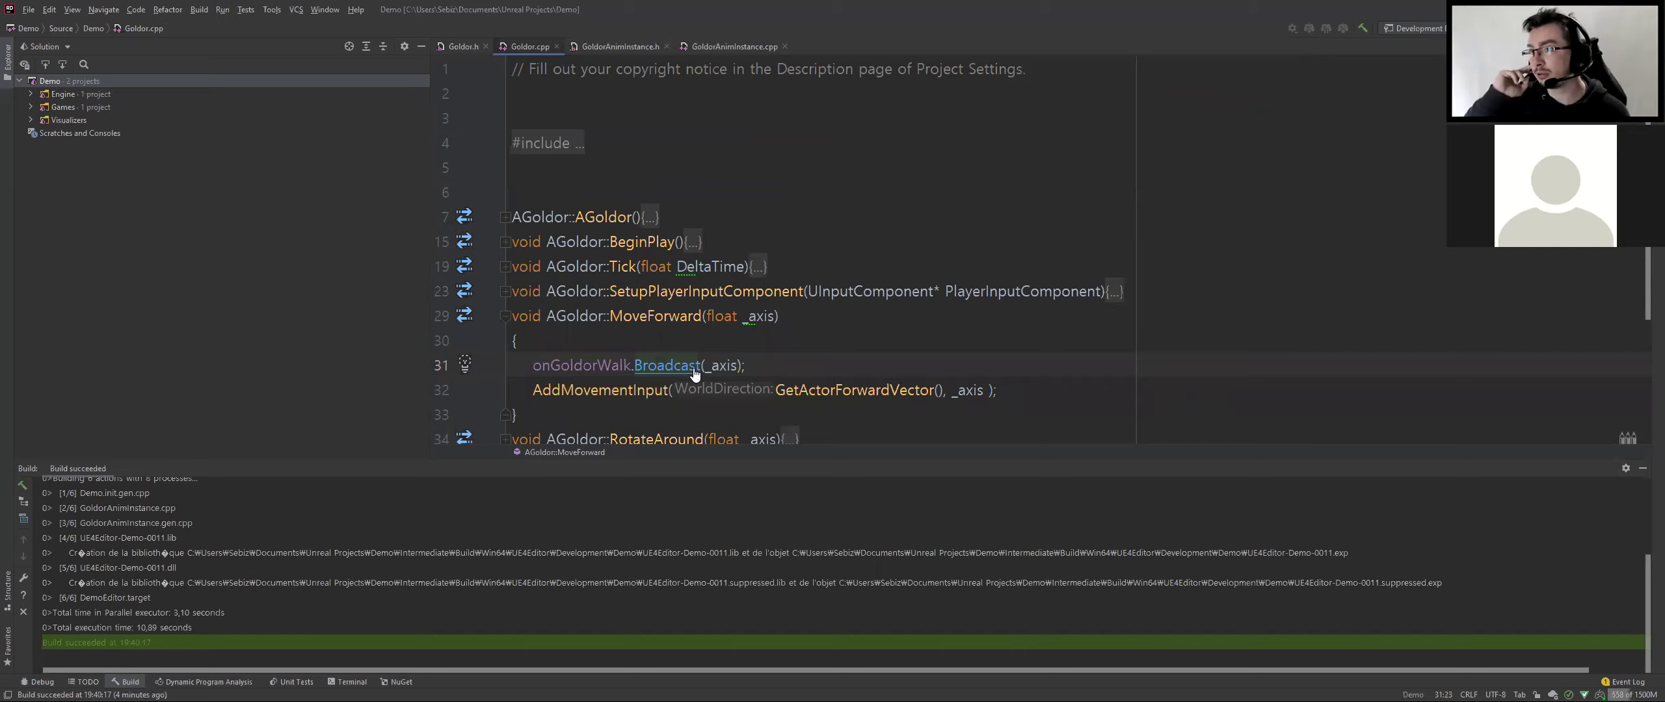
Start a build of the project with Ctrl+Shift+B
left_click(936, 388)
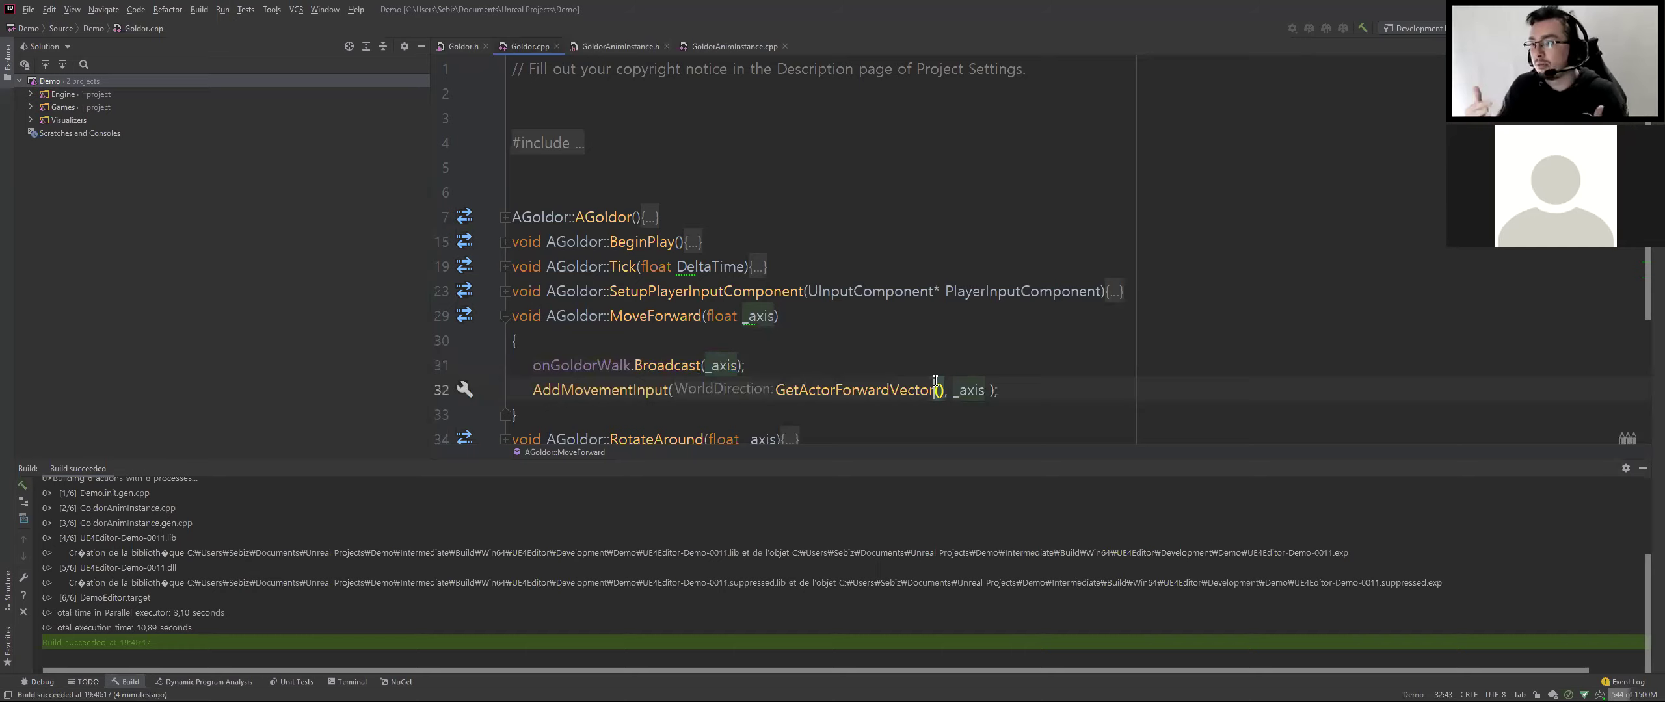
key("Up")
left_click(583, 118)
key("ctrl+shift+b")
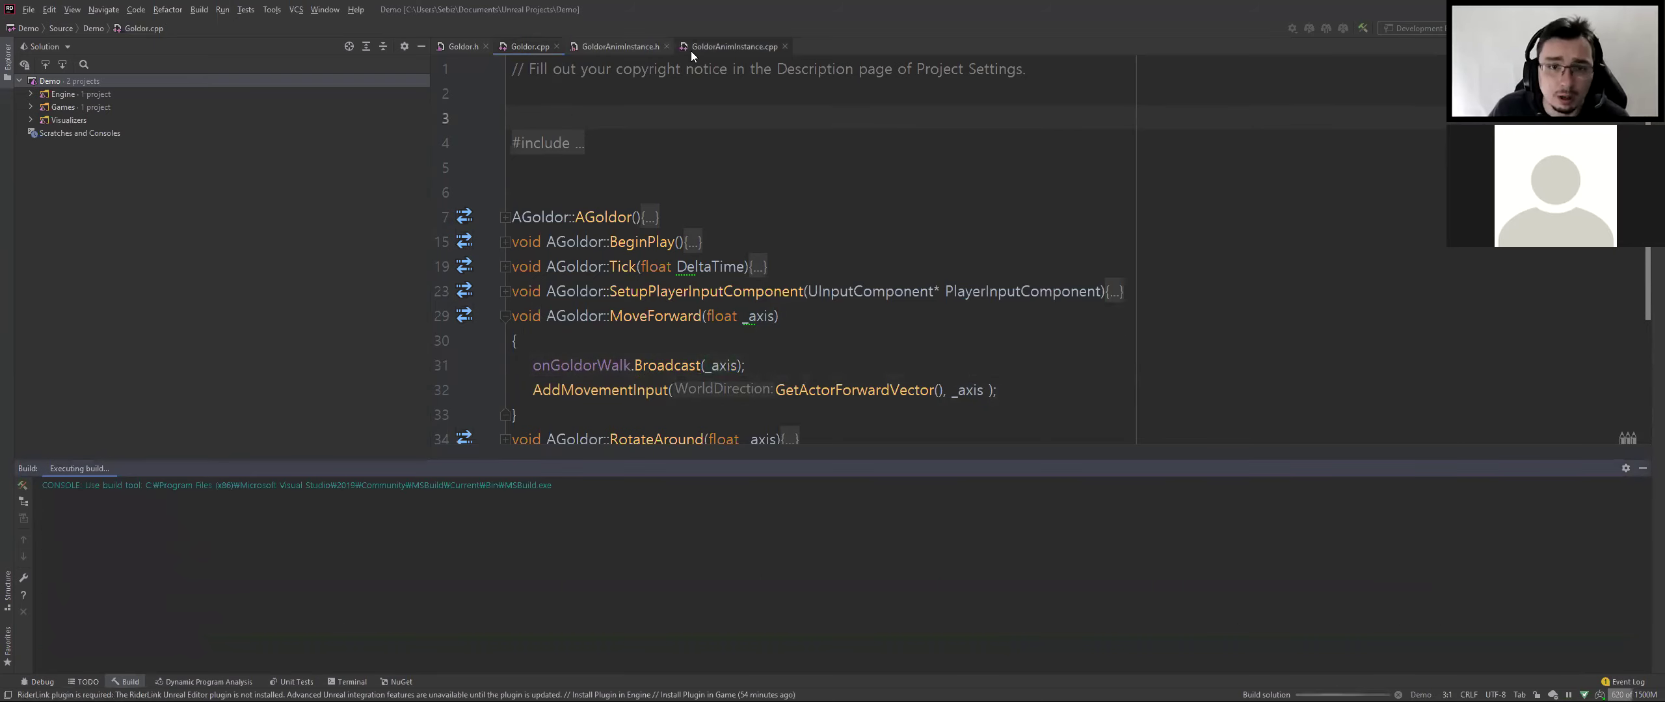
Declare UFUNCTION() void OnCharacterWalk(float _walkSpeed); below NativeBeginPlay in GoldorAnimInstance.h
left_click(688, 47)
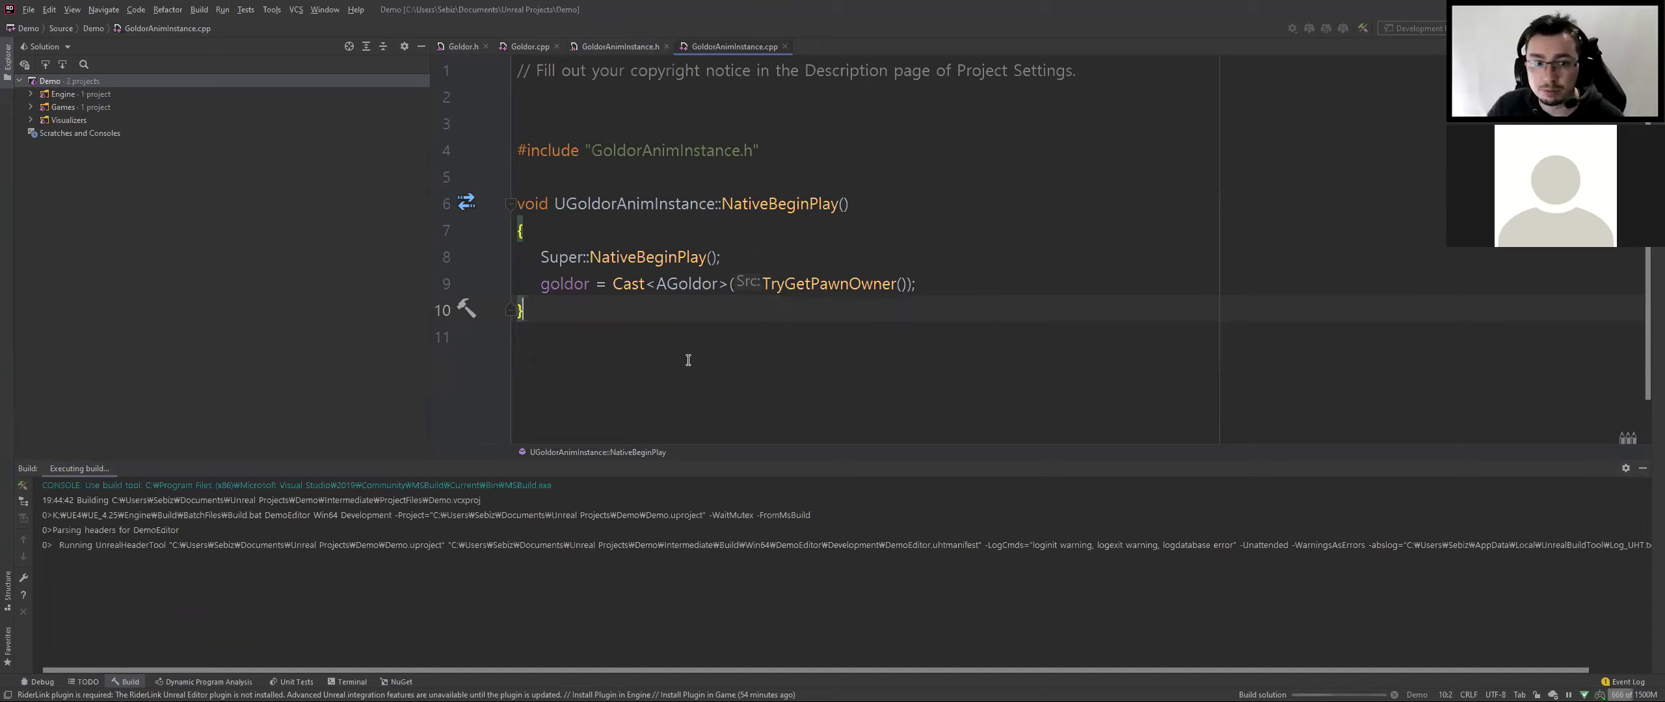
left_click(609, 46)
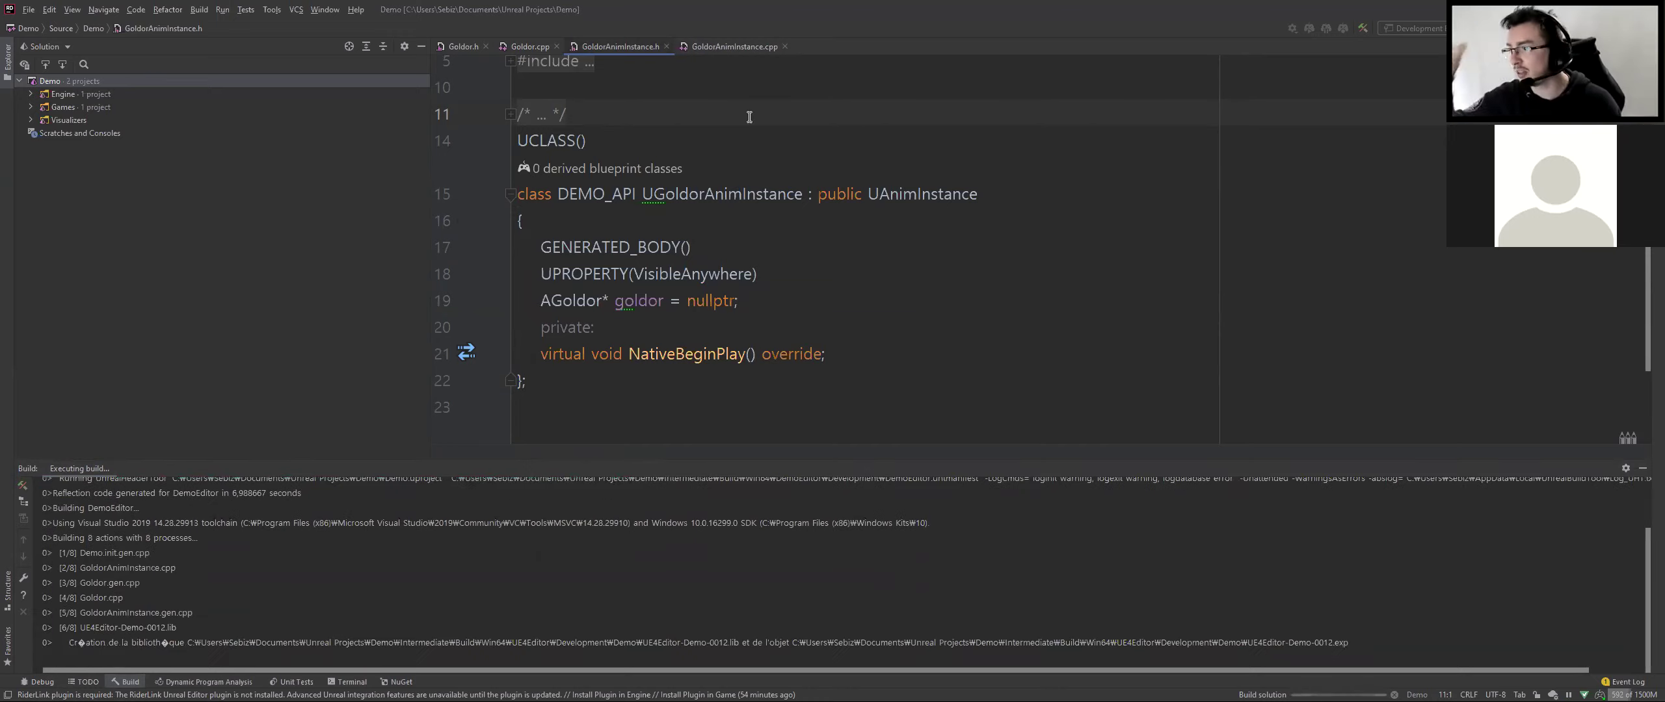
left_click(845, 354)
key("Return")
type("UNC")
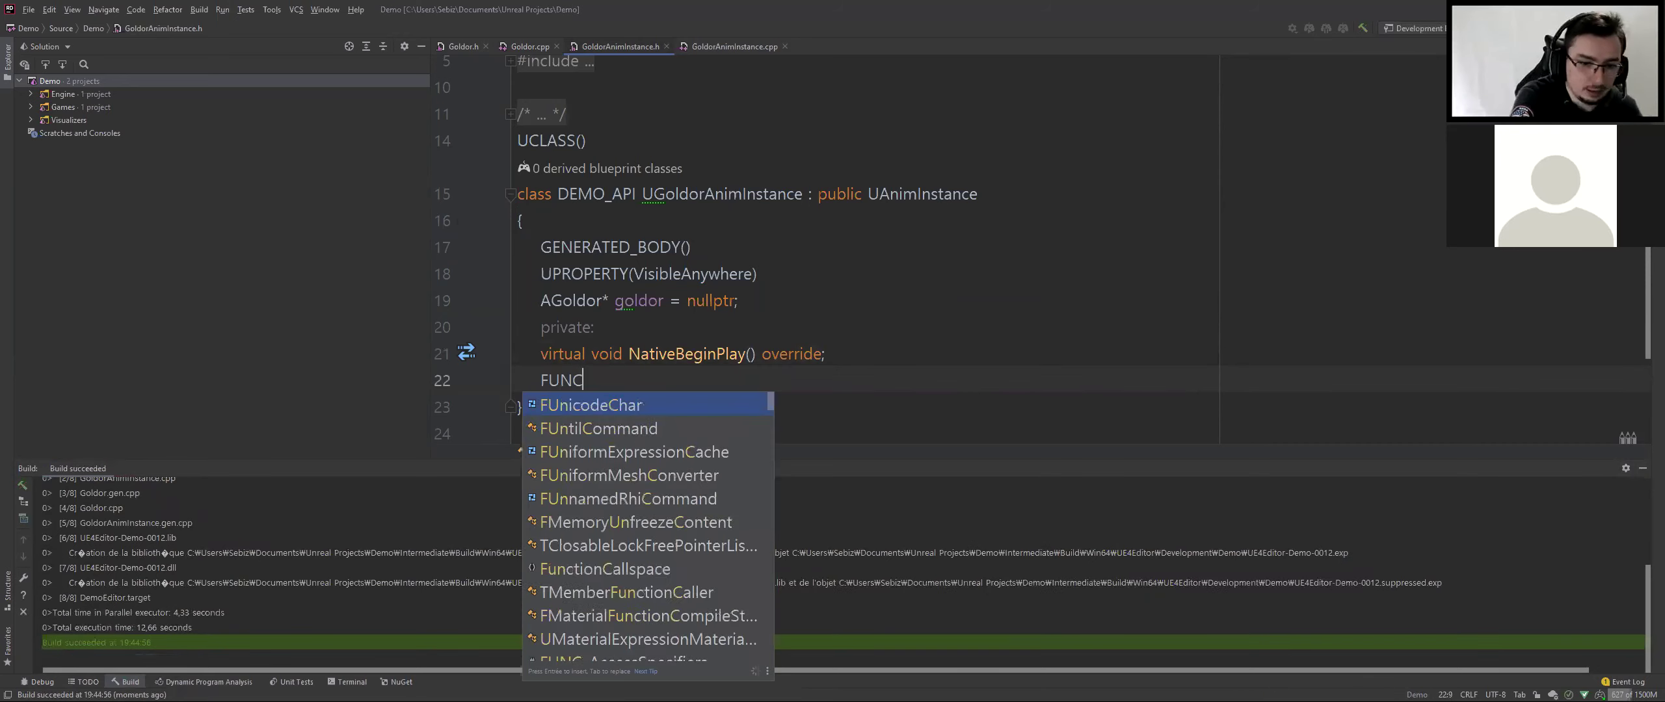
type("TION")
key("Escape")
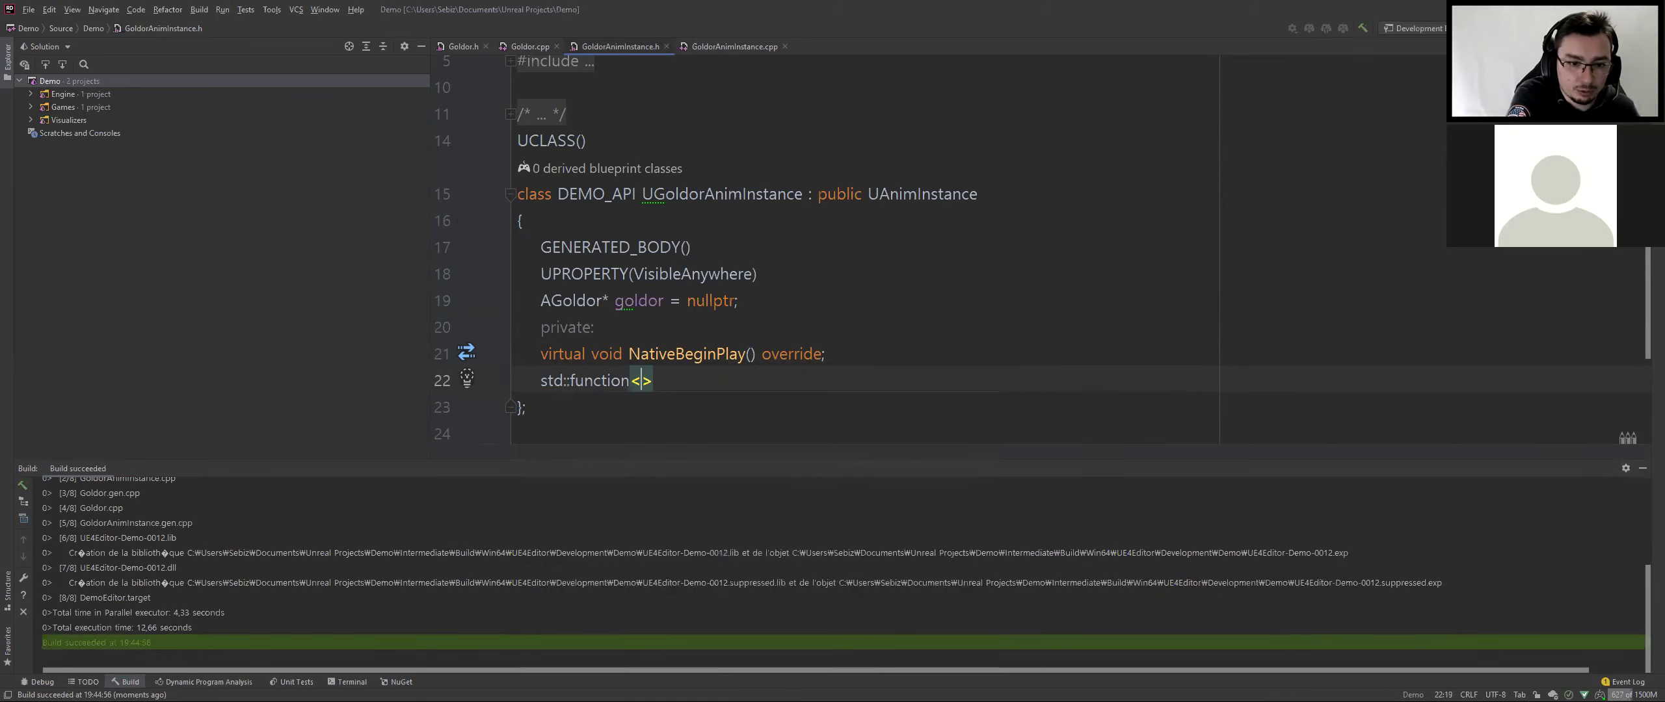
type(")")
key("BackSpace")
key("BackSpace")
key("BackSpace")
key("BackSpace")
key("BackSpace")
key("BackSpace")
type("UFUNC")
key("Return")
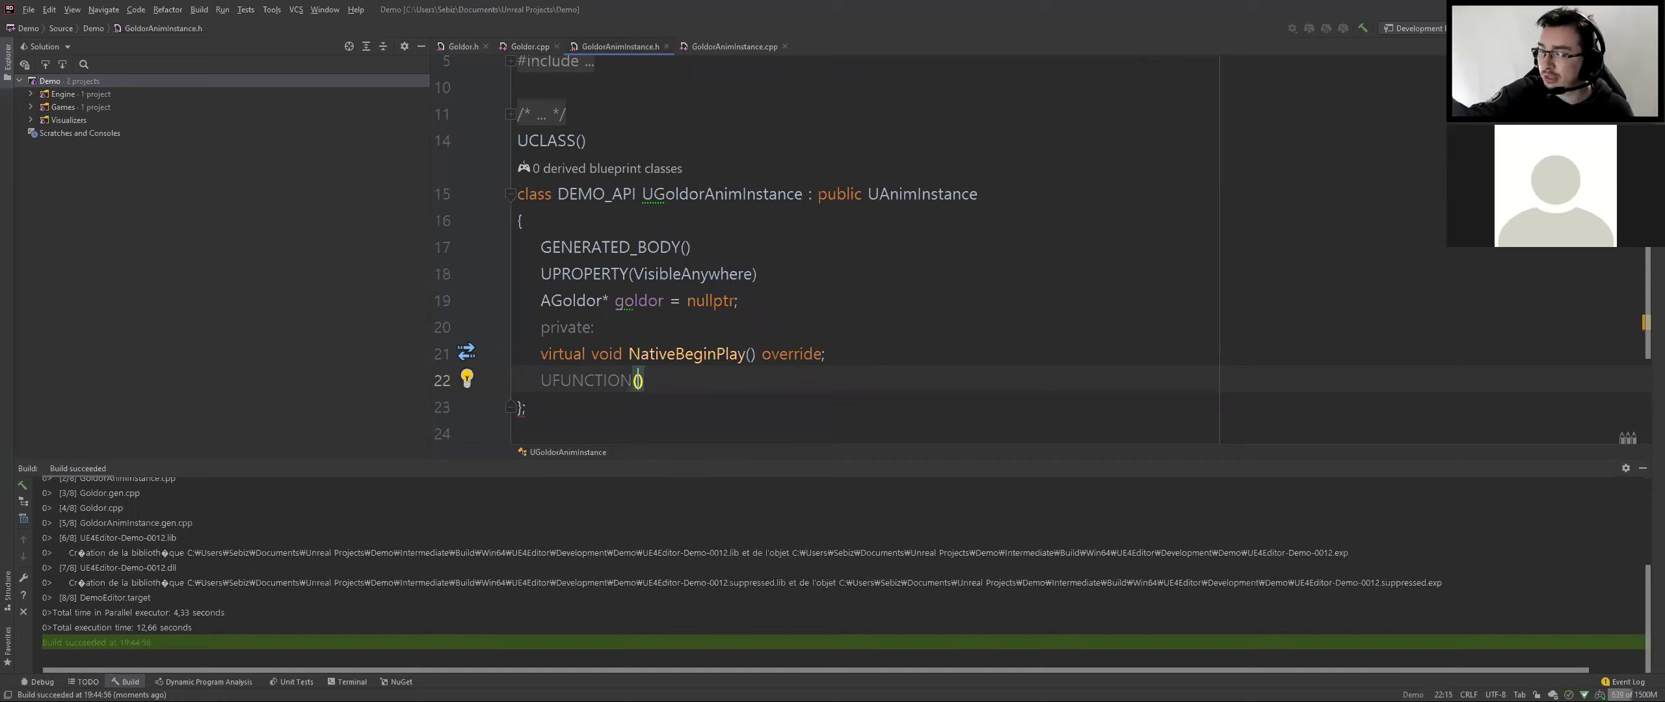
type("void On")
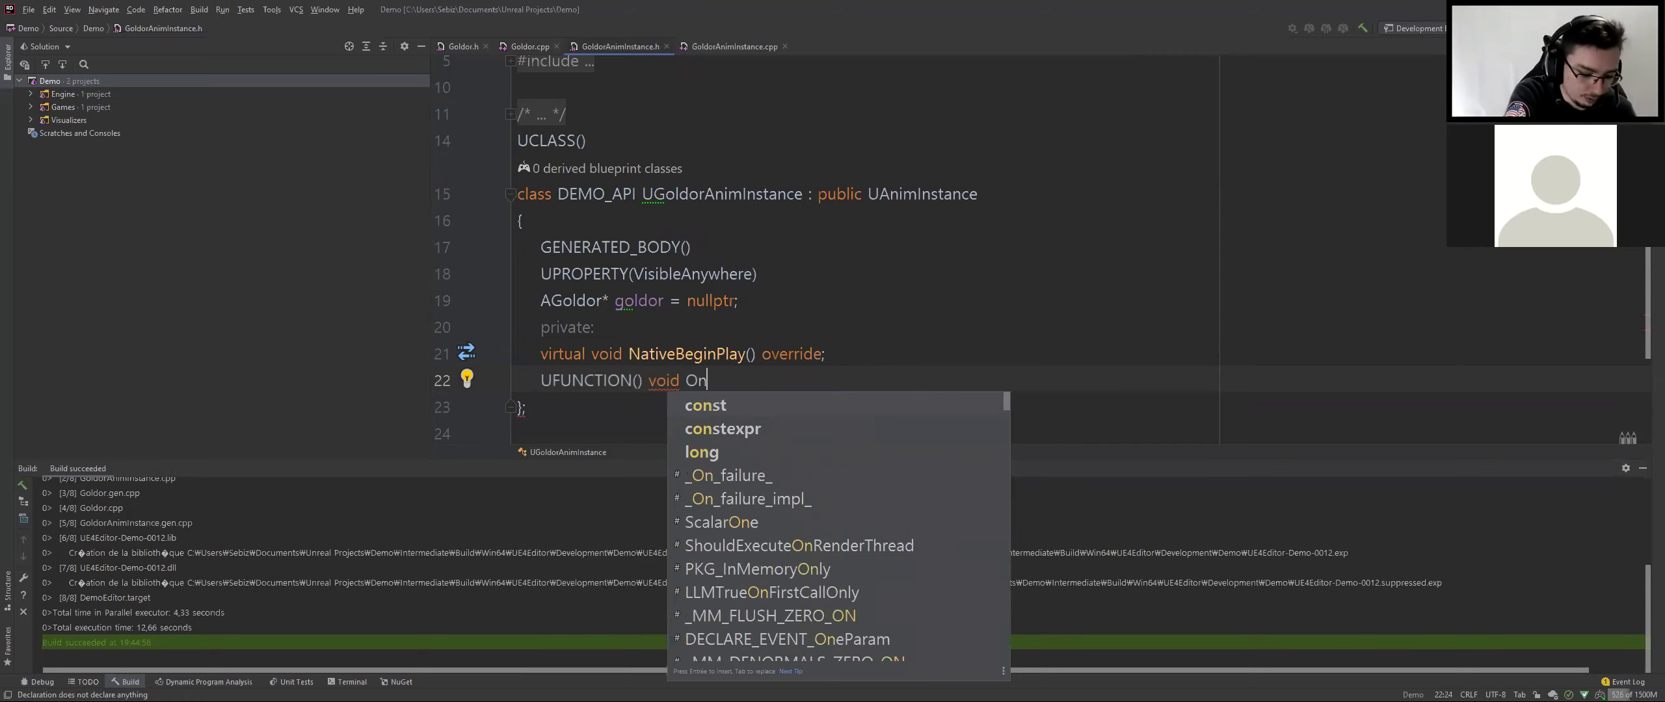
type("Character")
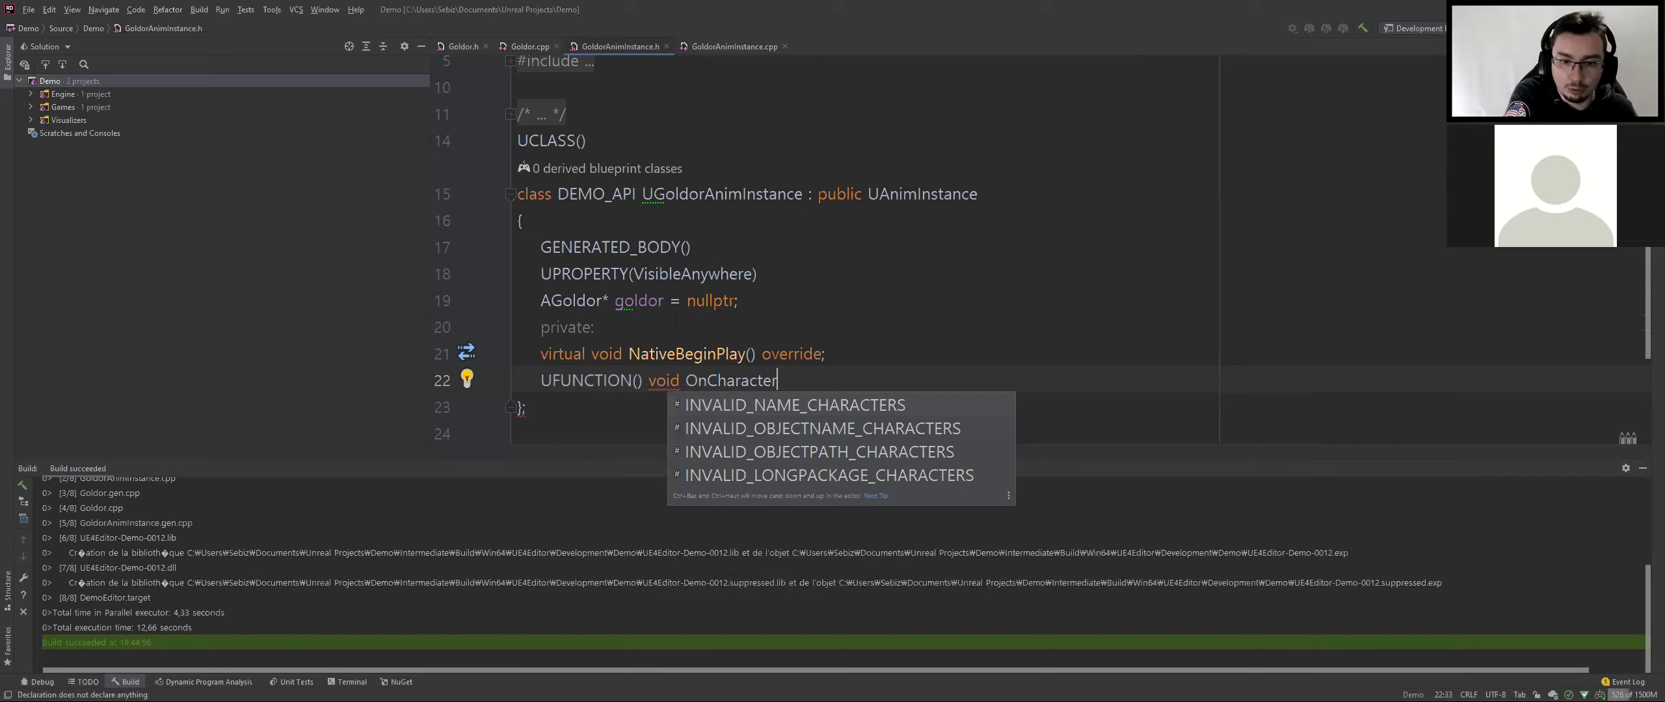
type("Walk(float c")
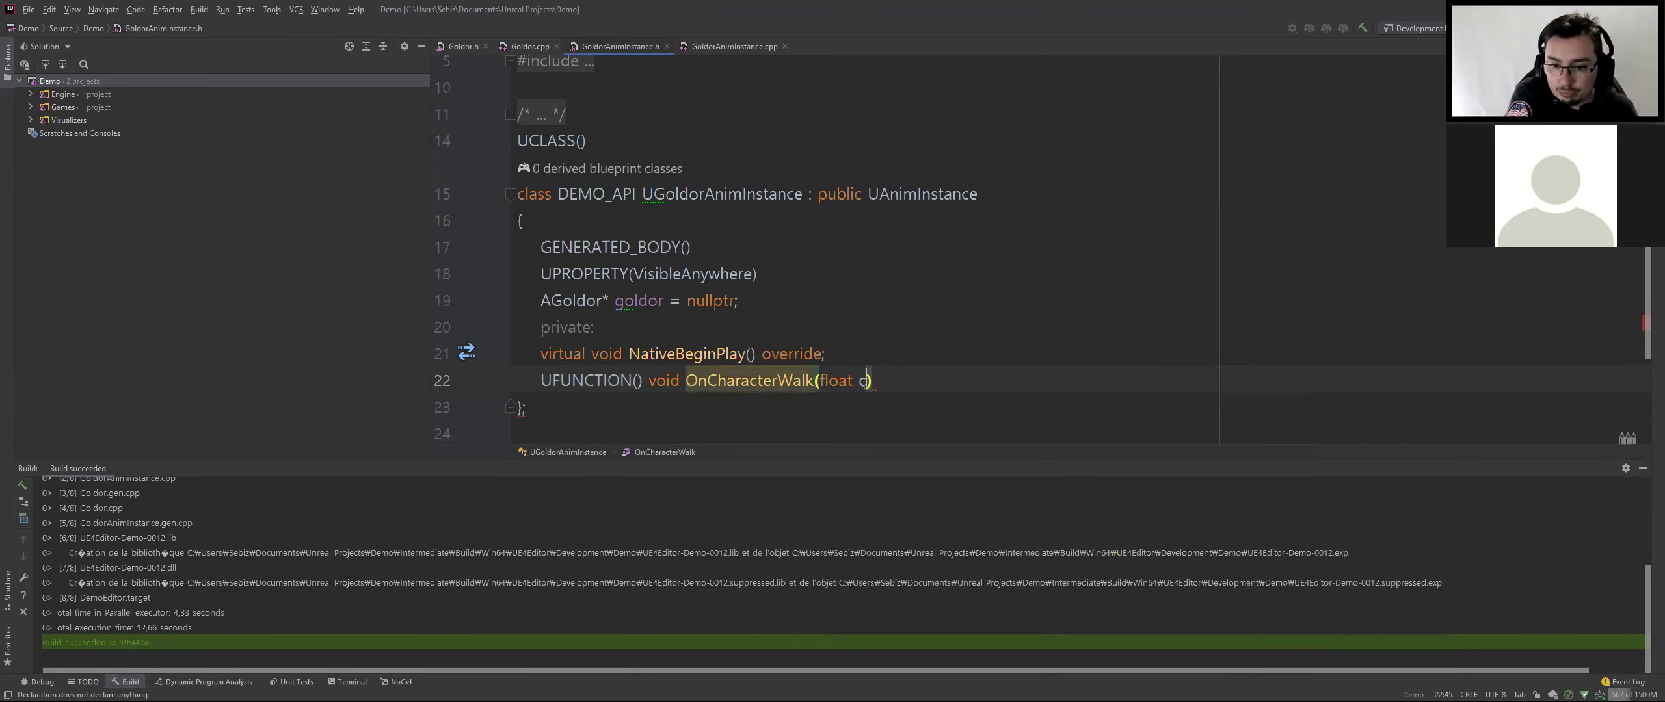
type("axi")
type("walkSpeed")
type(");")
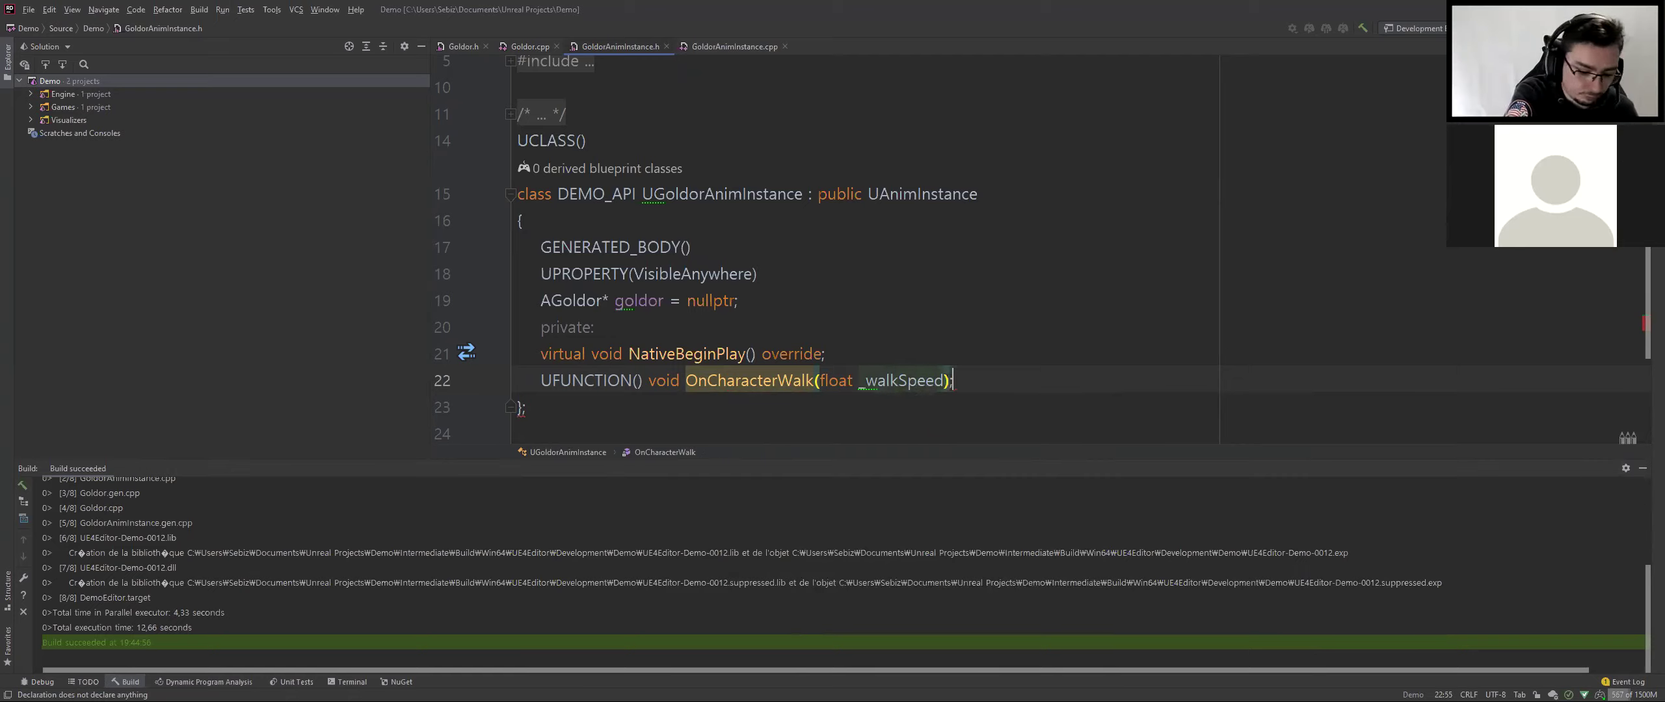
key("Up")
key("Up")
key("Up")
key("Up")
Add a UPROPERTY(VisibleAnywhere) float walkSpeed = 0 below the goldor member
key("Down")
key("Return")
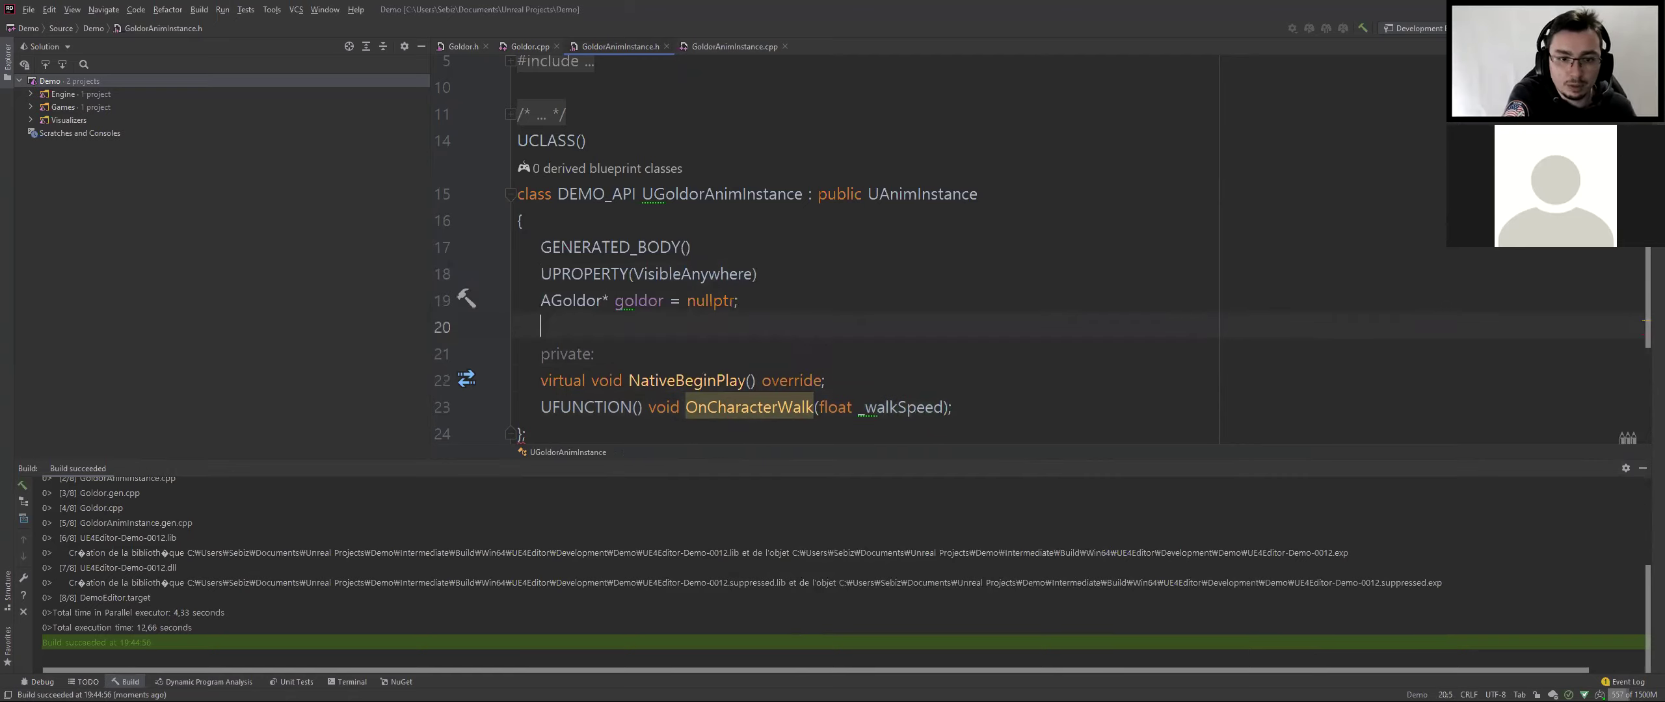
type("UPROPERTY(")
key("Return")
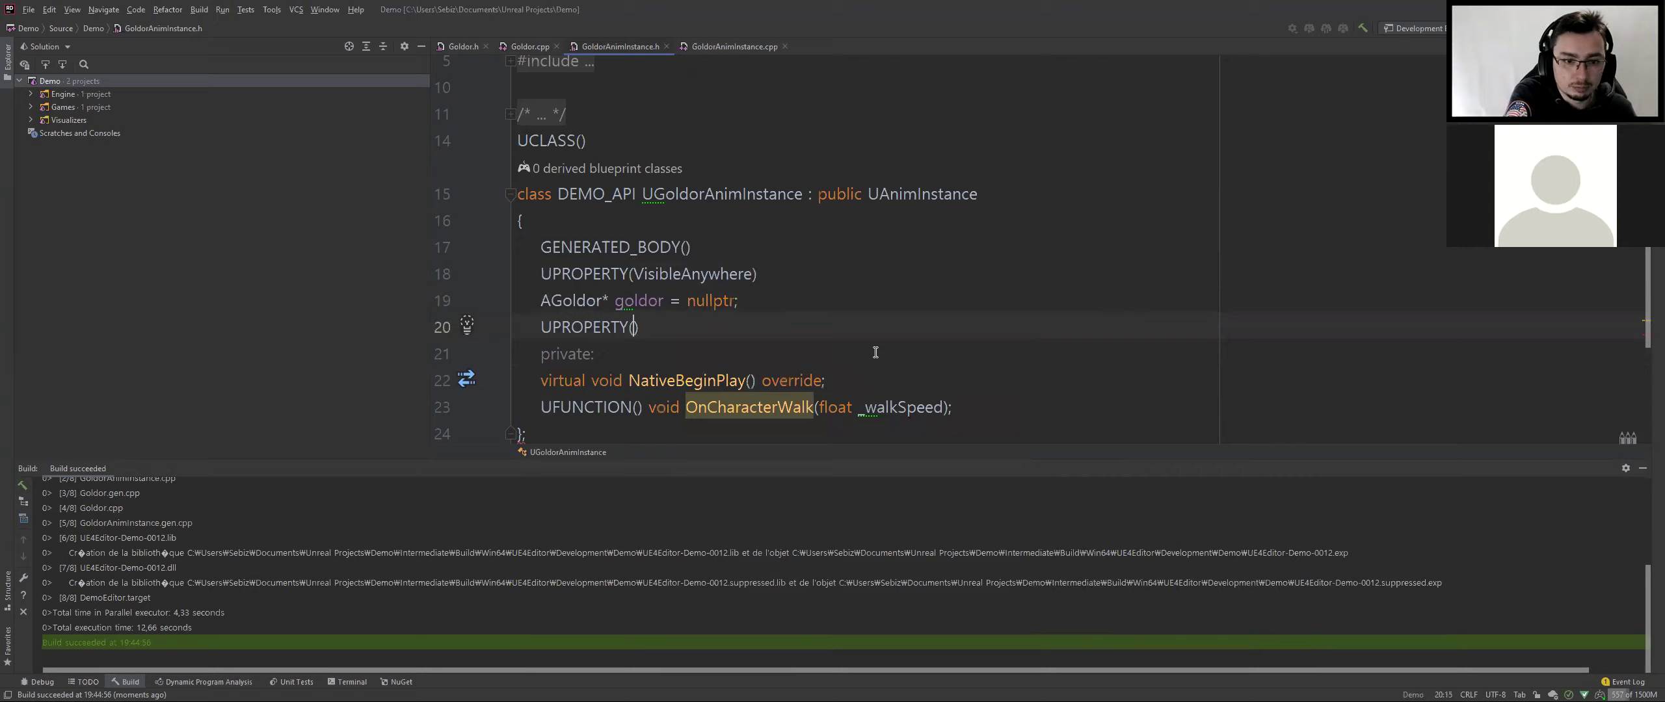
type("EditAnywhere")
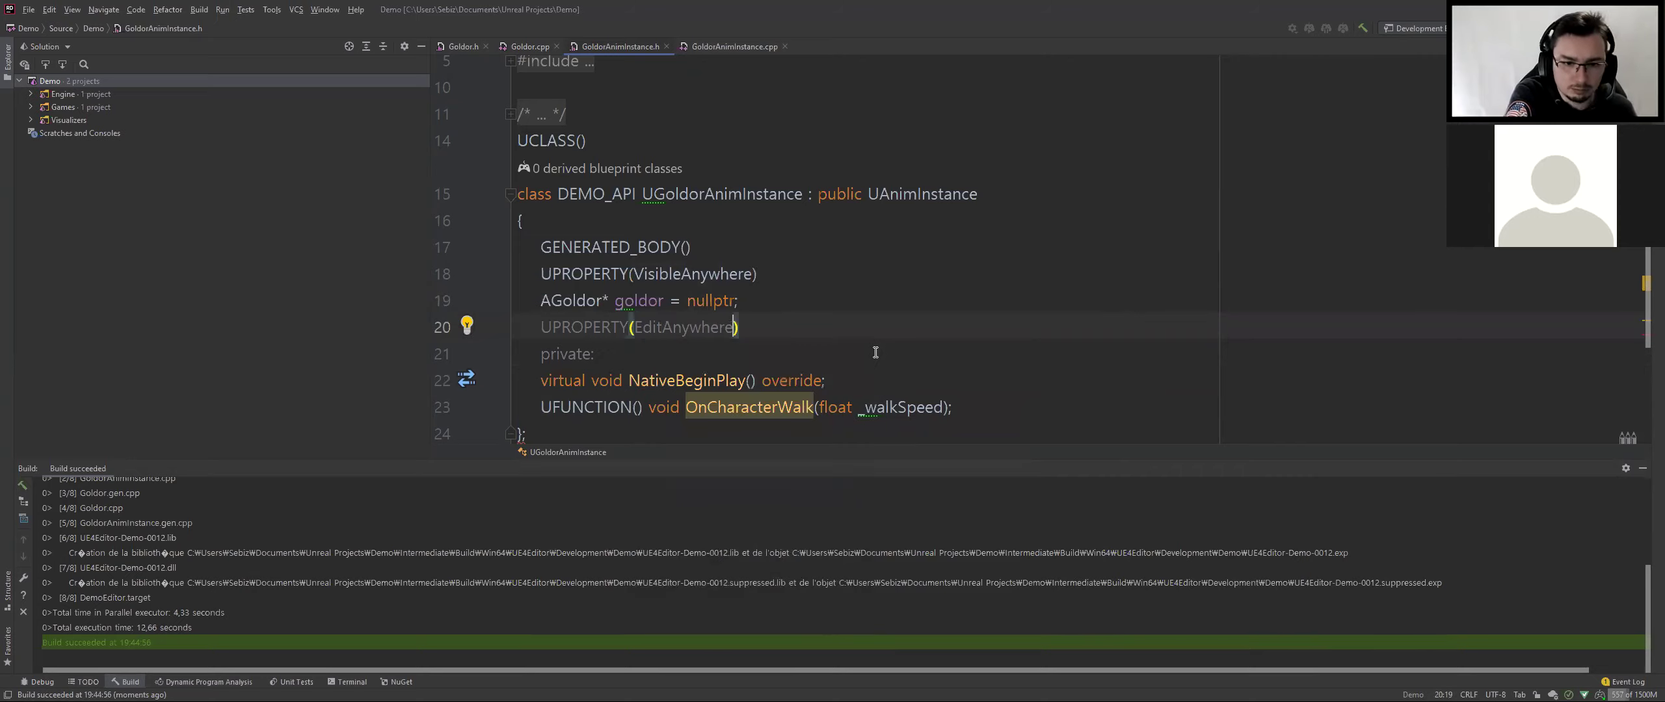
key("BackSpace")
type("Vis")
key("Return")
key("Return")
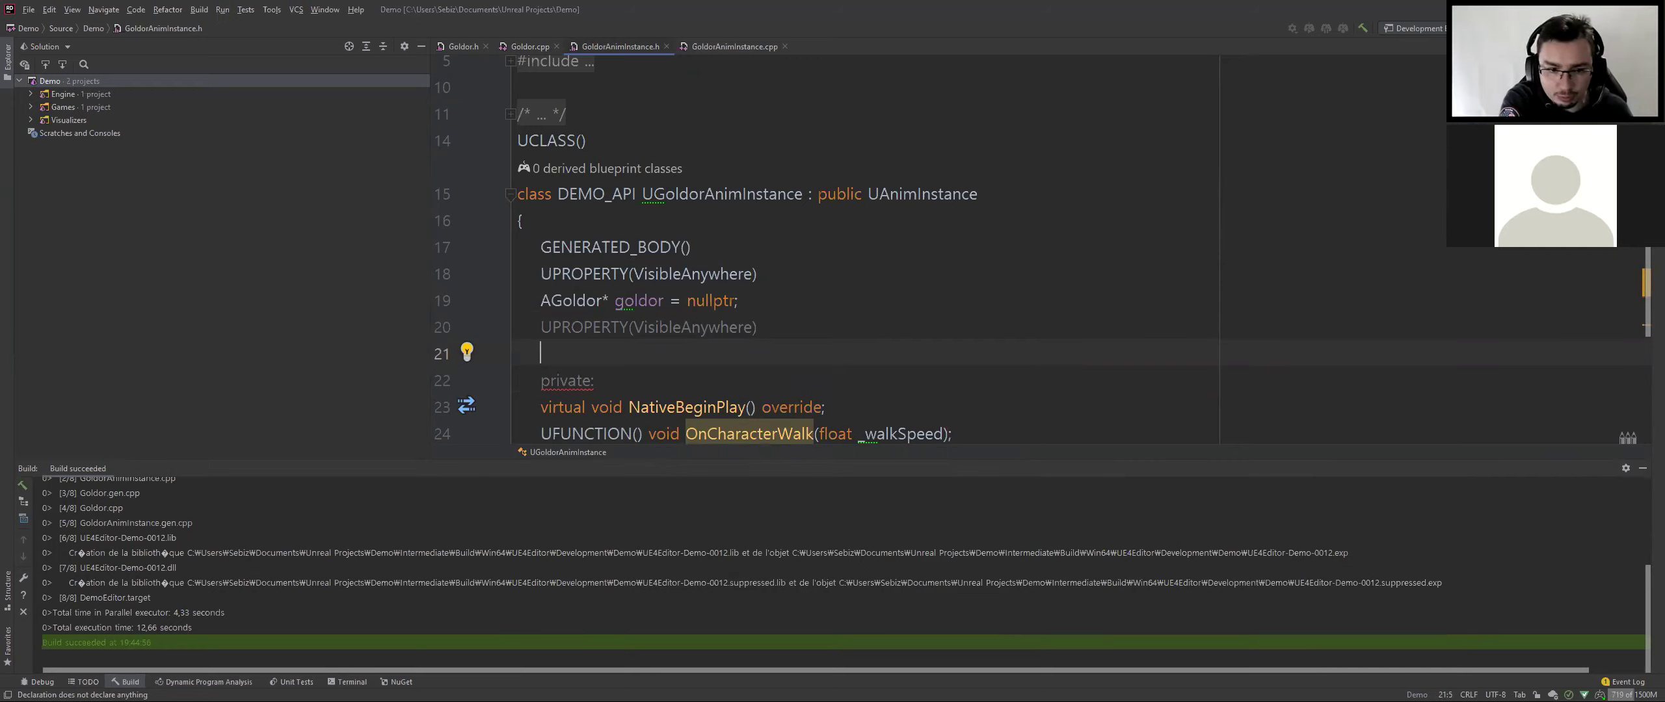
type("float ")
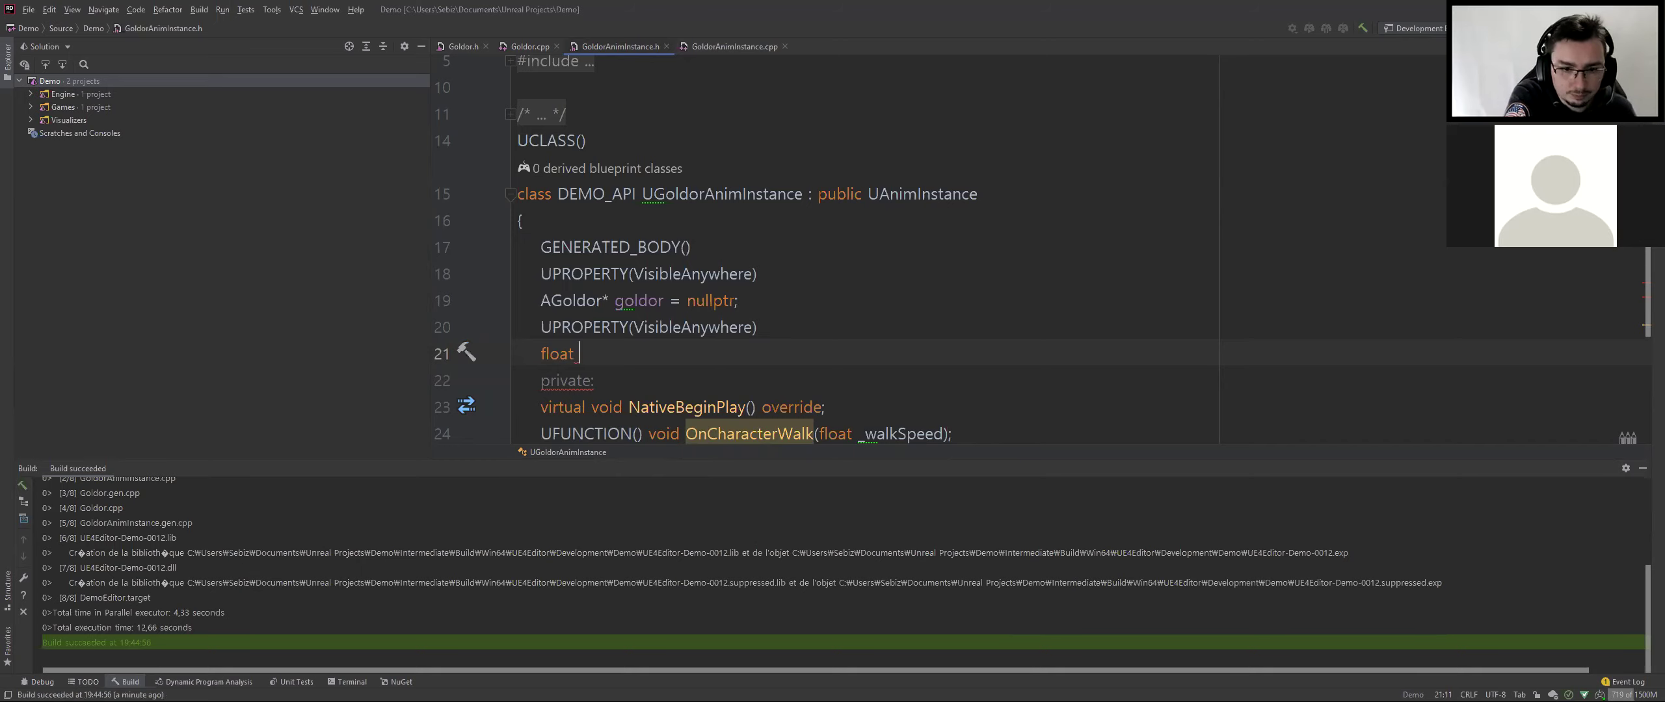
type("walk")
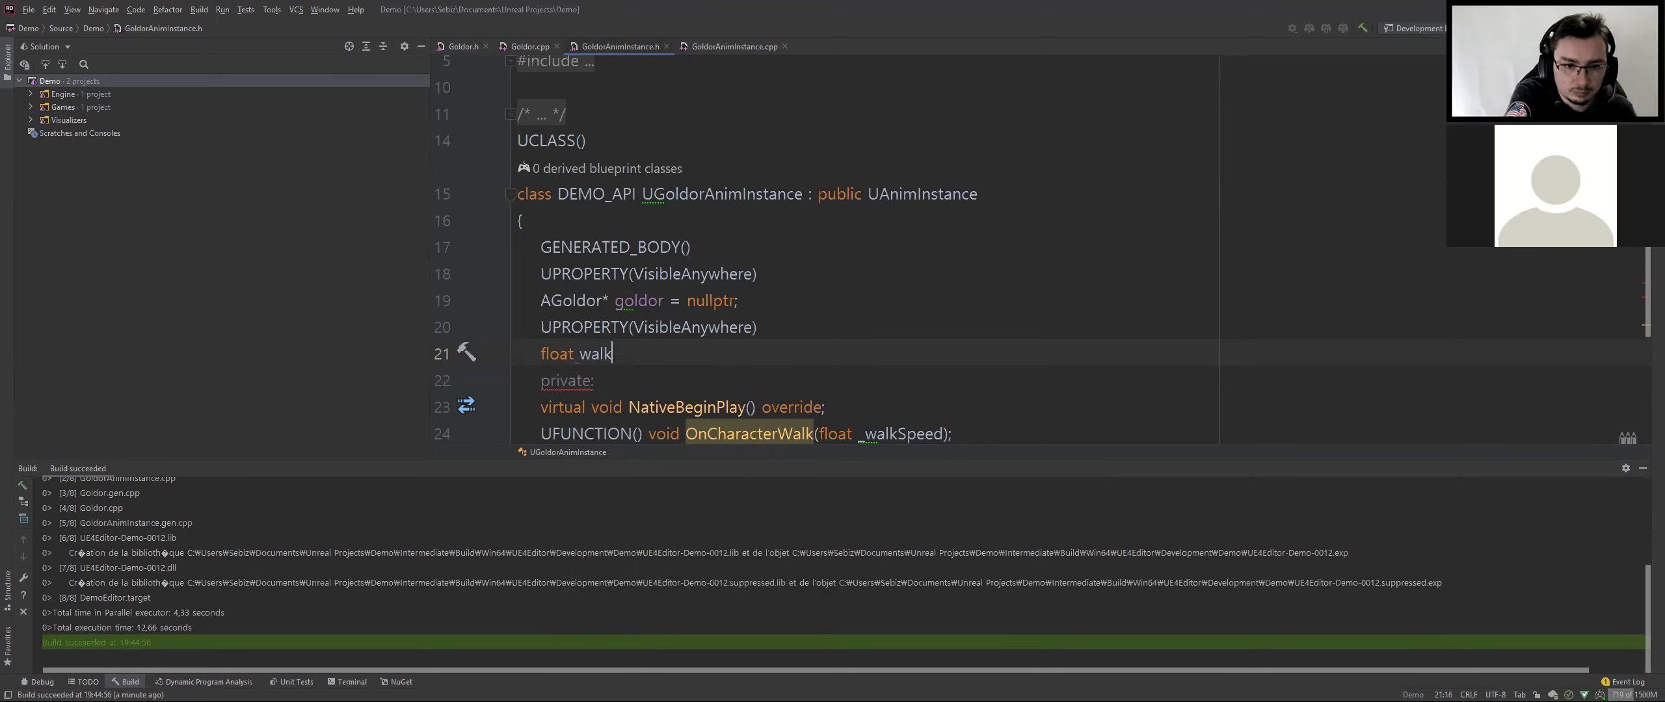
type("PS=")
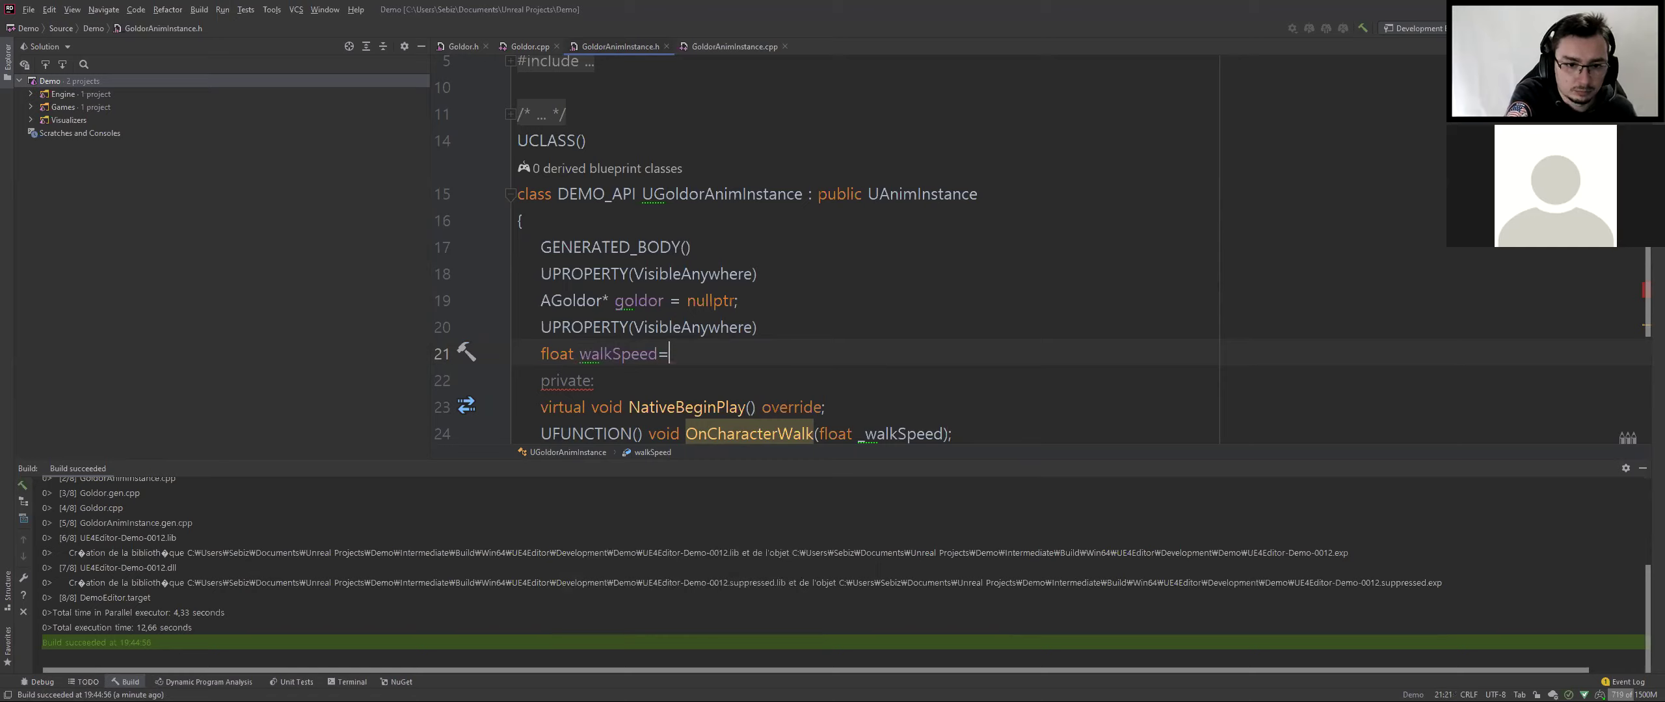
scroll(986, 310, "down", 2)
left_click(735, 274)
Generate the OnCharacterWalk implementation with the body walkSpeed = _walkSpeed
key("alt+Return")
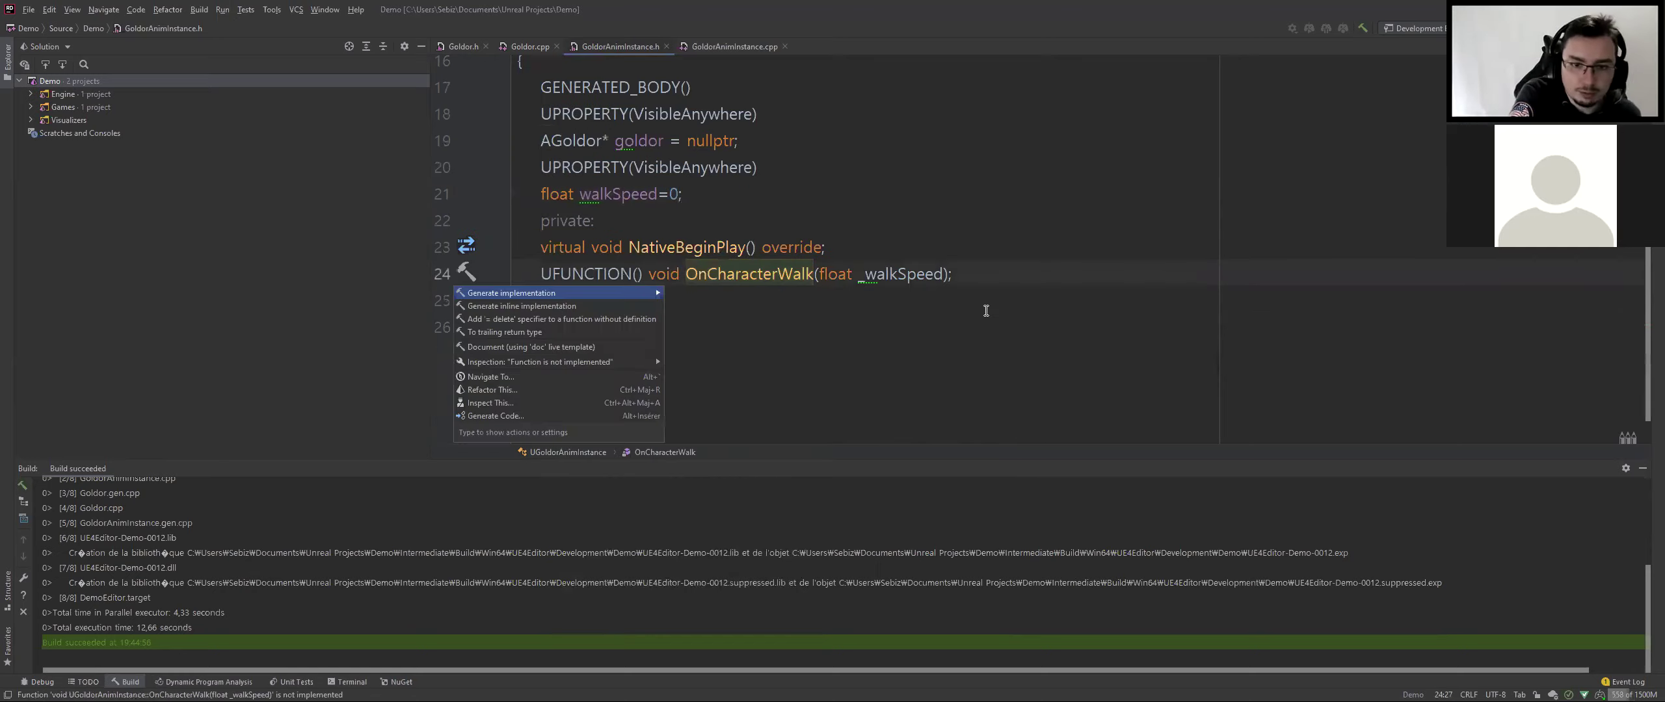
key("Return")
key("Return")
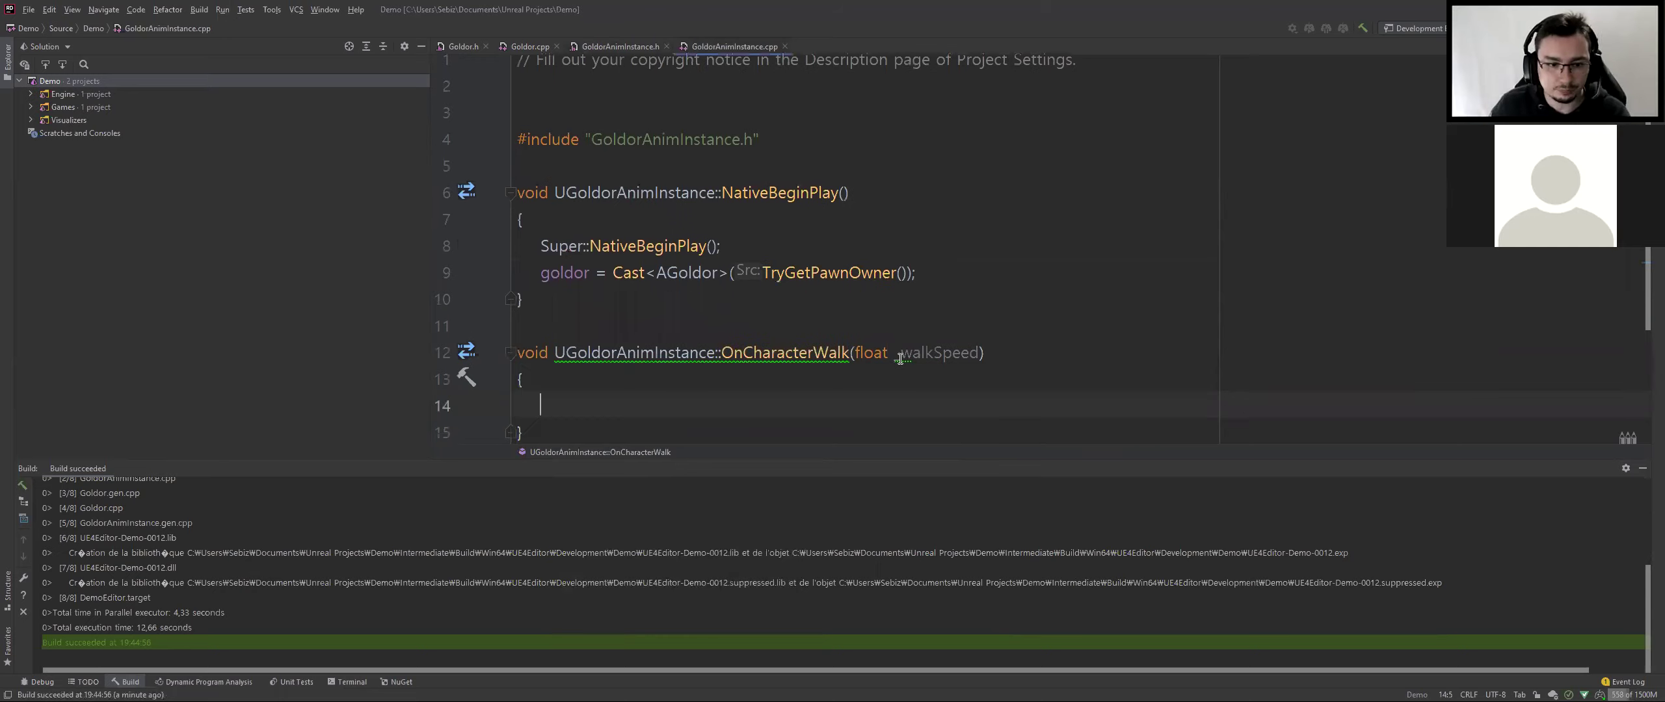
type("walk")
key("Return")
type("= ")
type("_s")
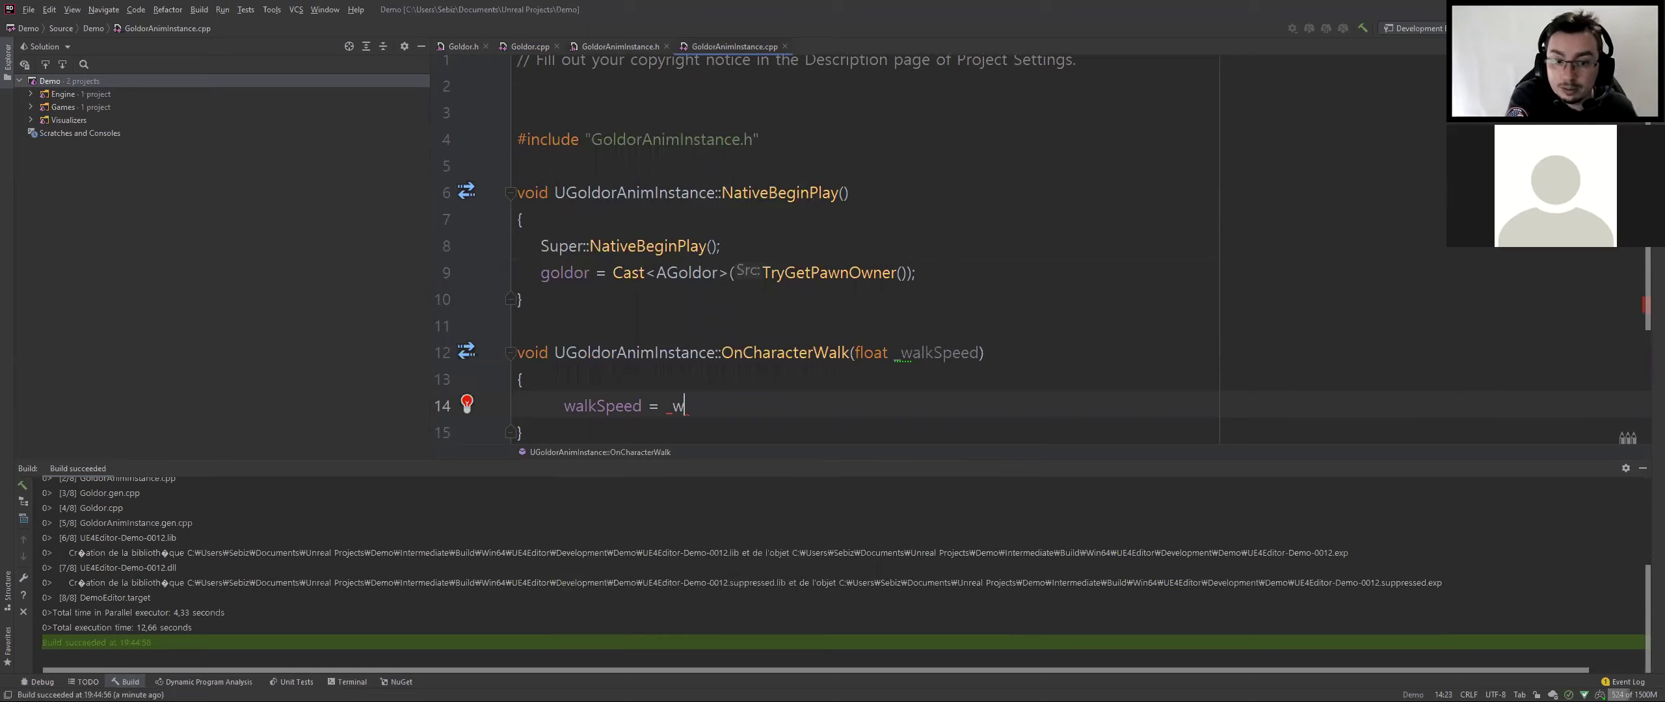
type("alkS")
key("Return")
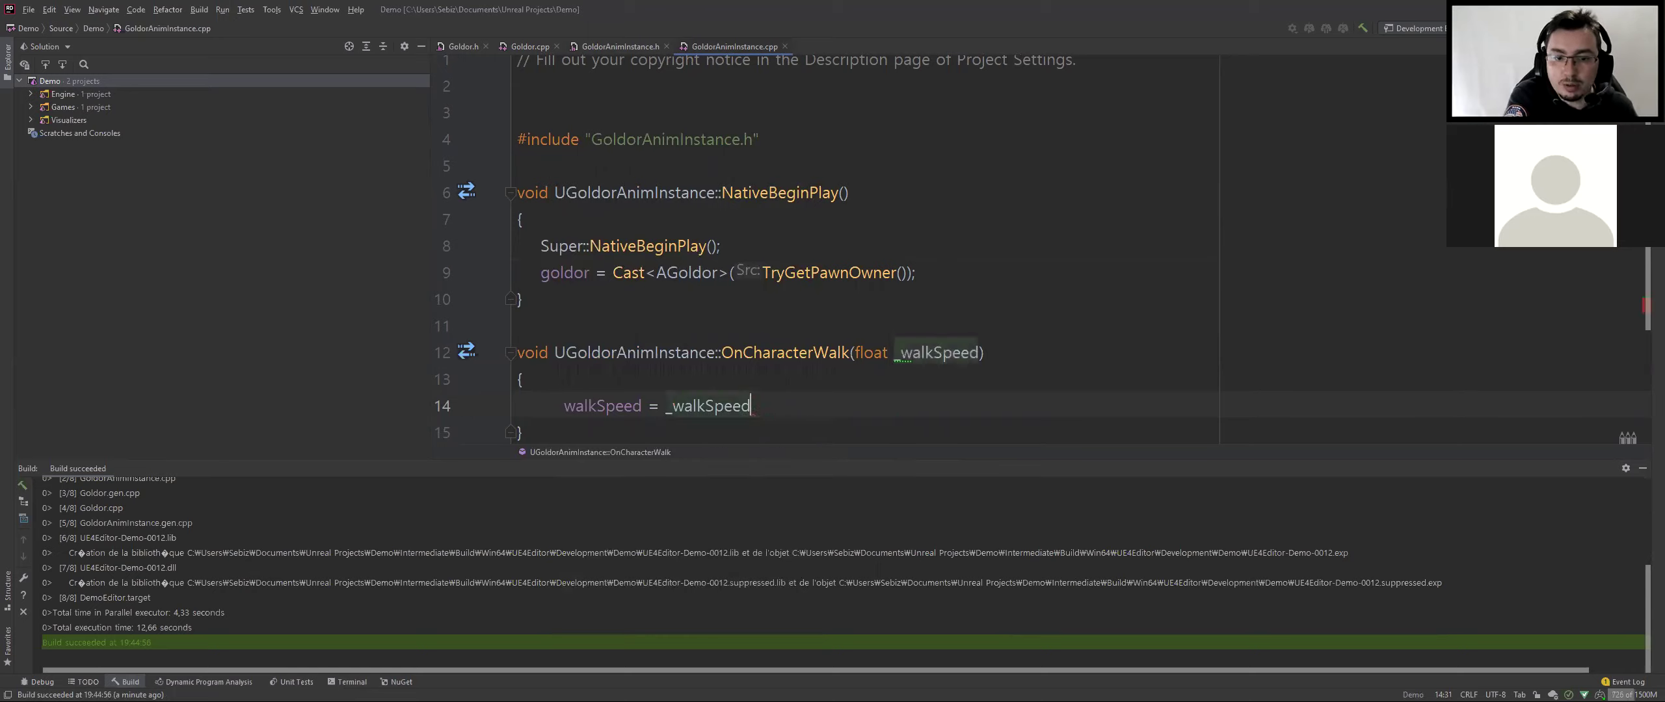
Add if(!goldor)return; after the goldor cast in NativeBeginPlay
left_click(1006, 281)
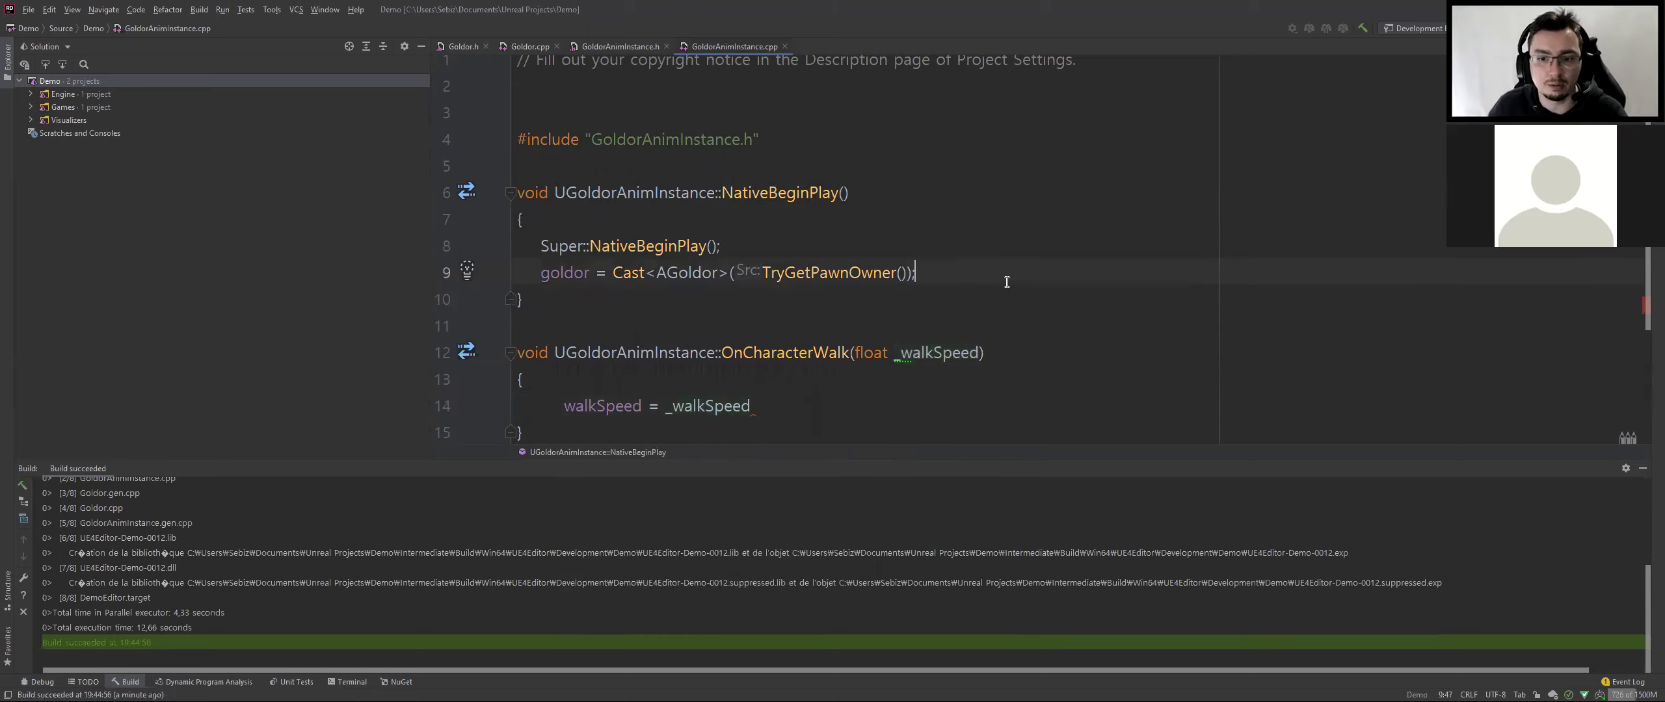
key("Return")
type("if(!goldor)return;")
key("Return")
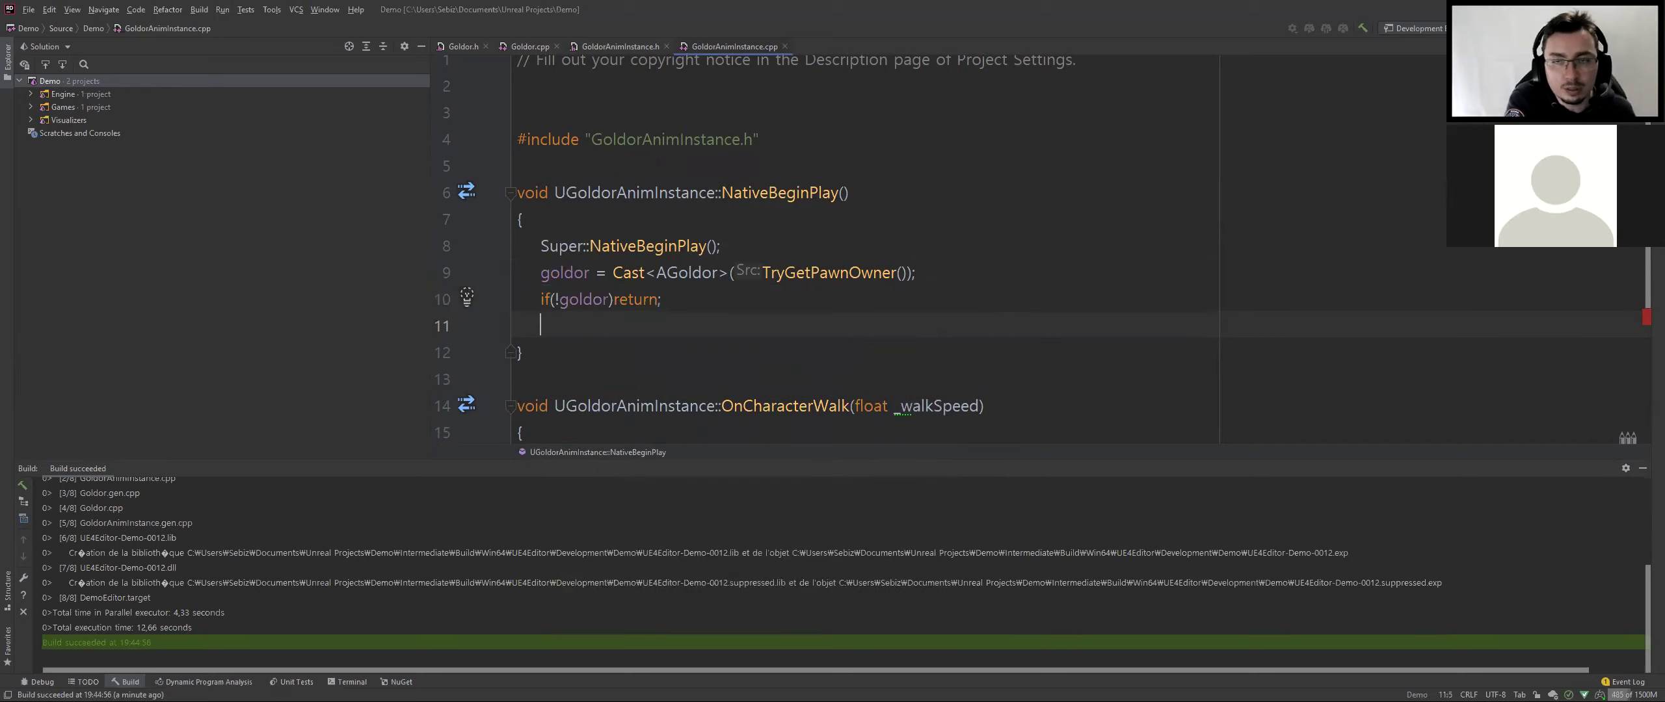
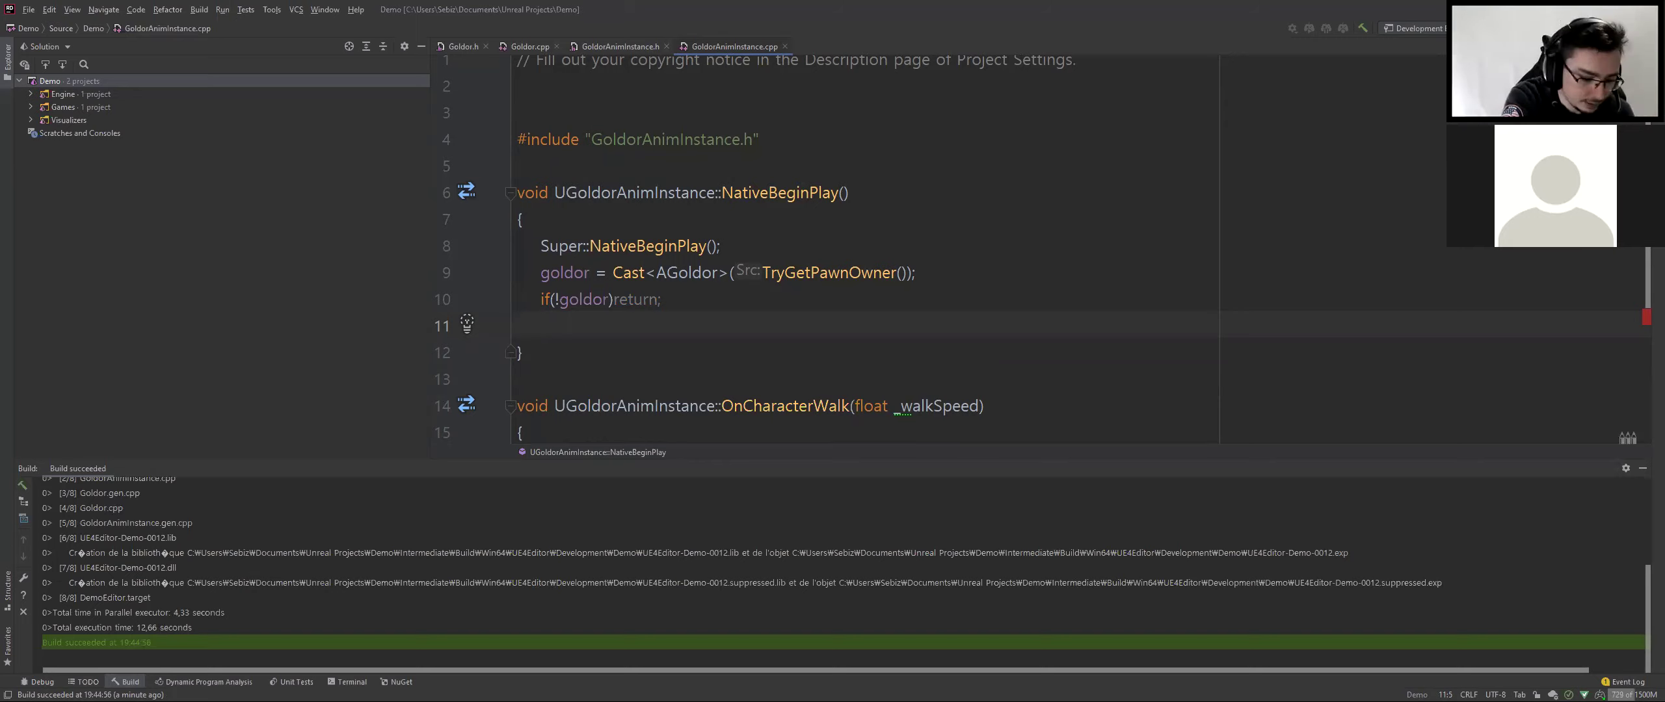
On line 11, start the binding goldor->OnGoldorWalk().AddDynamic(this, & with autocomplete
type("go")
key("Return")
type("goldor->On")
key("Return")
type(".ad")
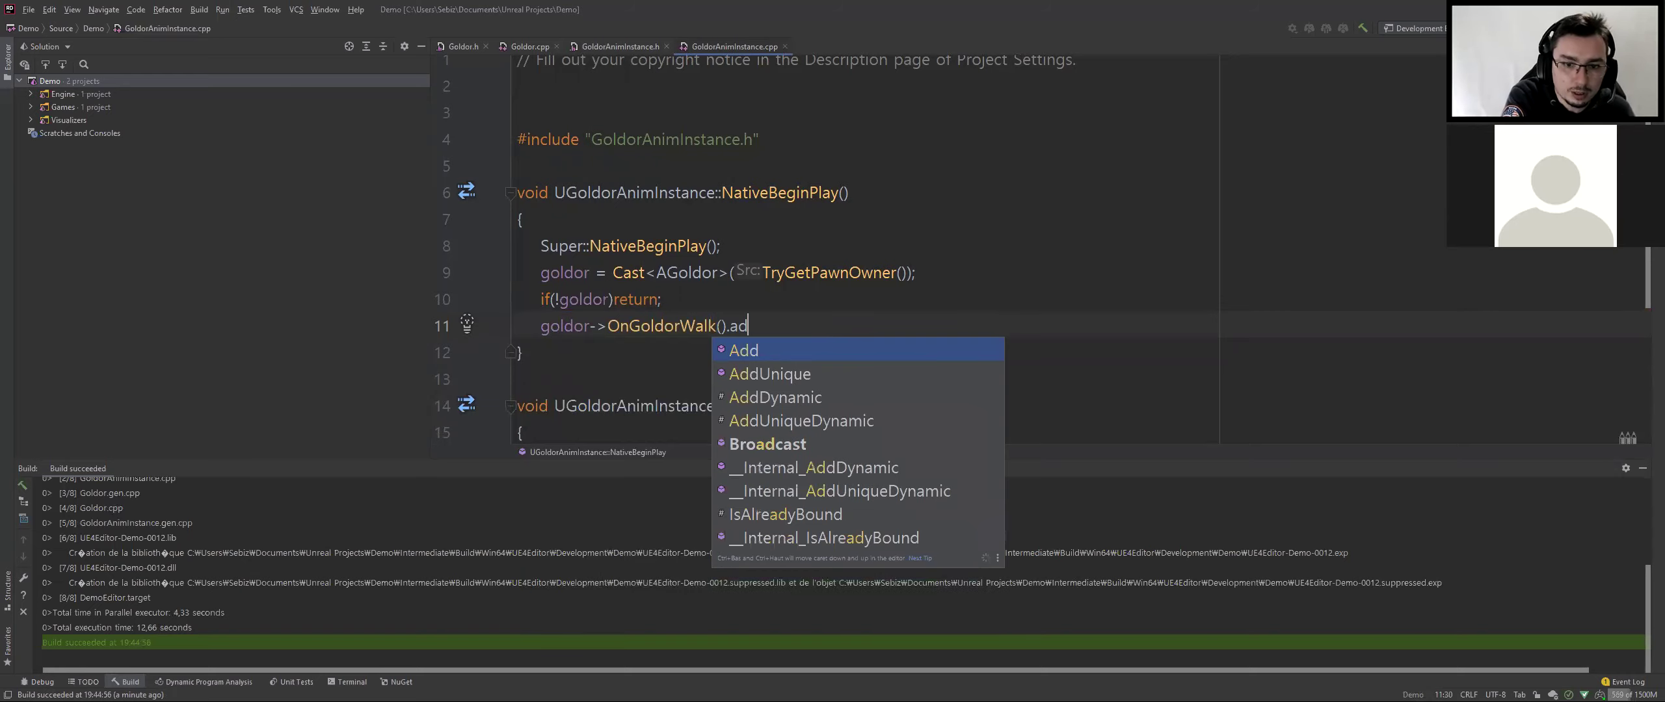
type("d")
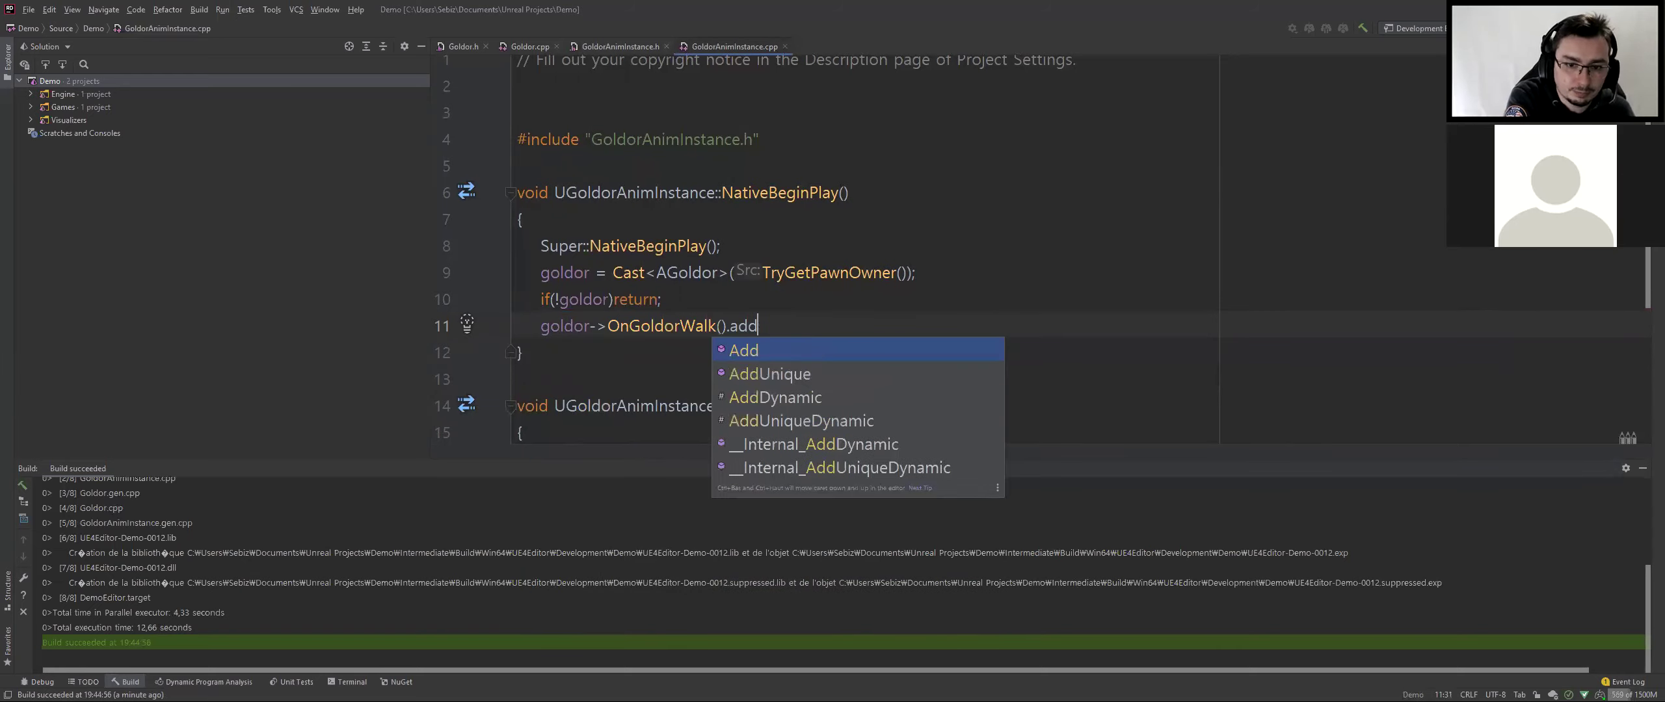
key("Down")
key("Down")
key("Return")
type("this, &")
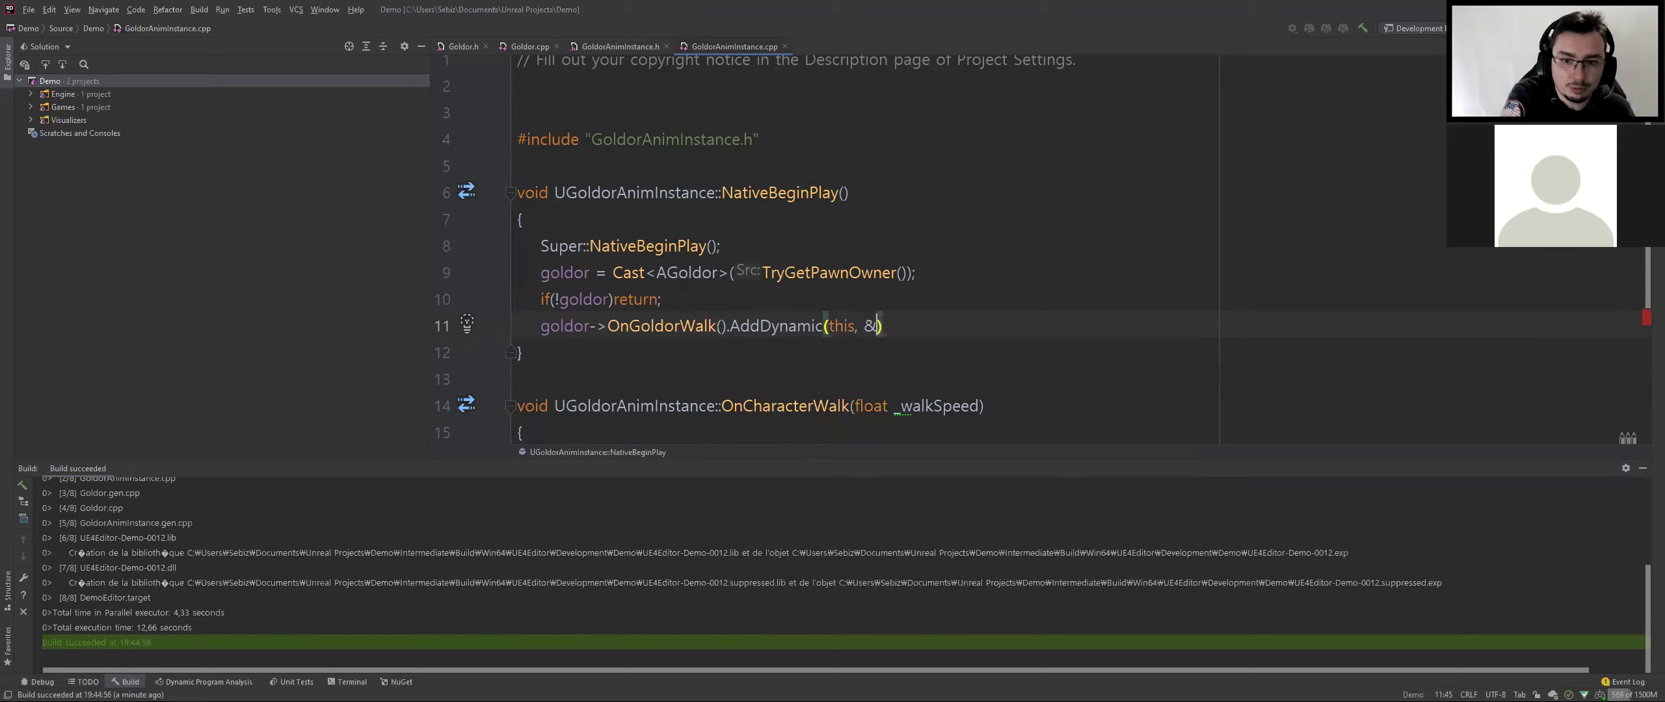
Finish it with UGoldorAnimInstance::OnCharacterWalk; using copied names, then rebuild the solution
double_click(601, 405)
key("ctrl+c")
left_click(873, 325)
key("ctrl+v")
type("::")
double_click(785, 406)
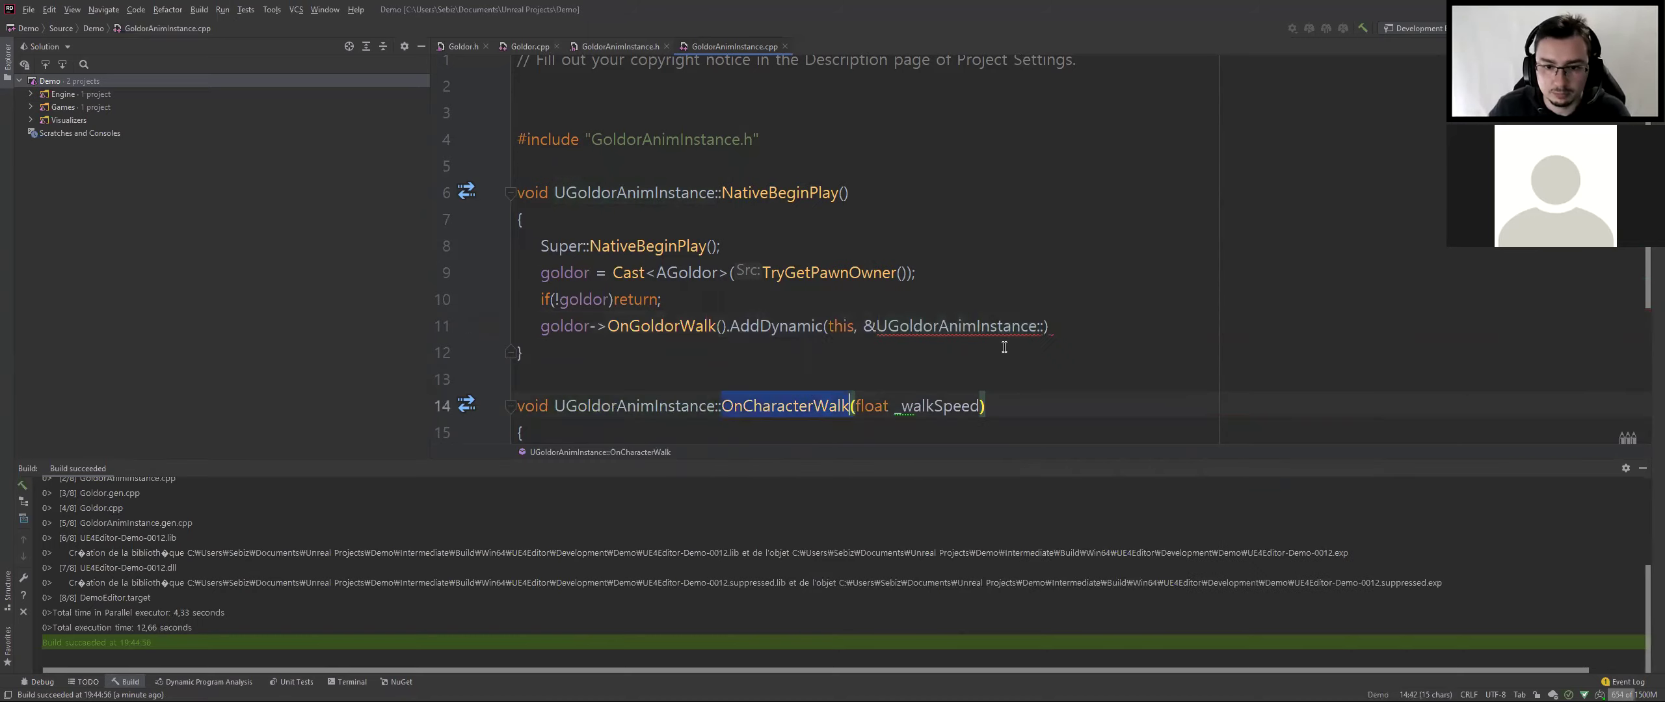
left_click(1042, 326)
key("ctrl+a")
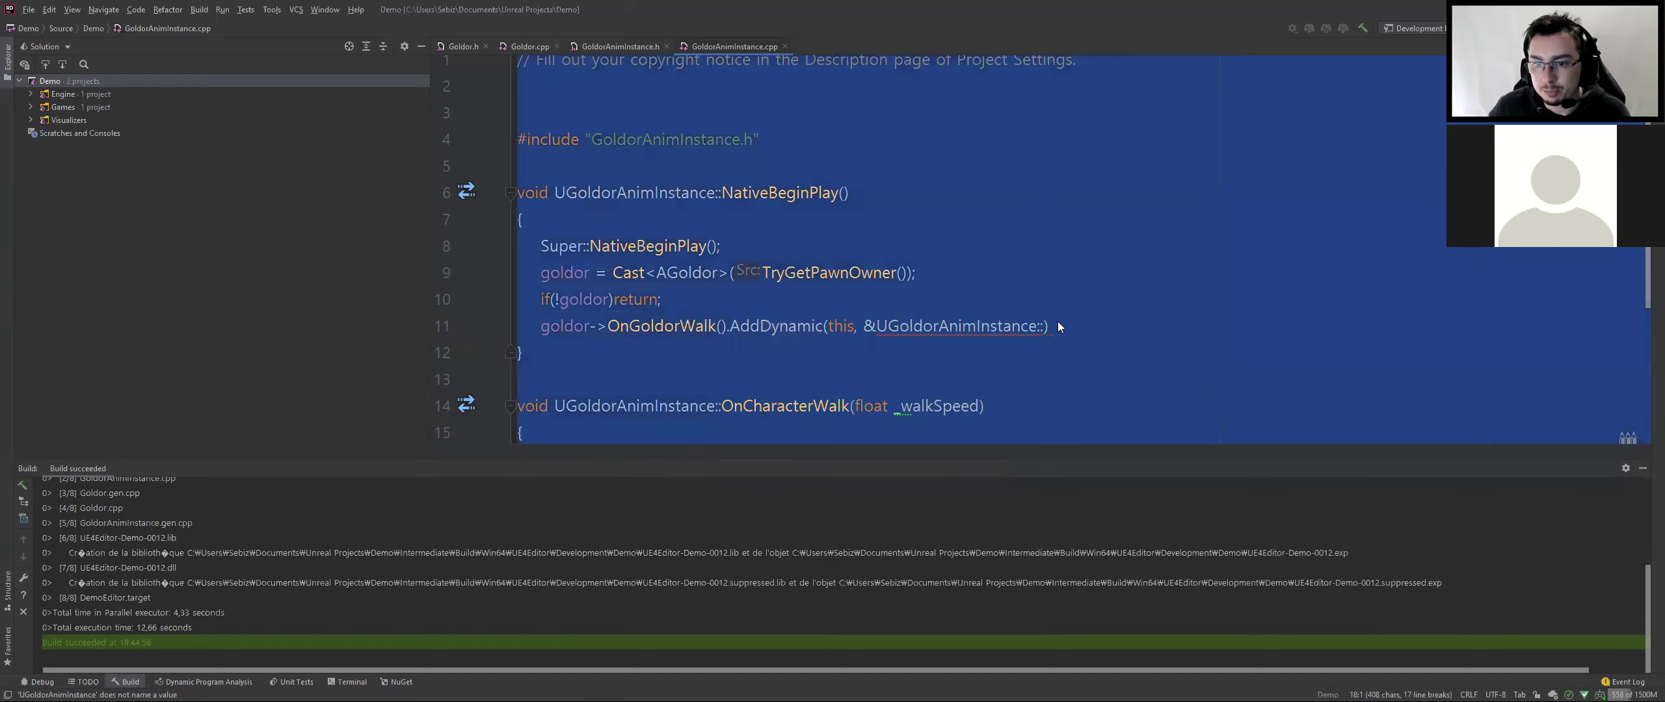
left_click(1044, 326)
key("ctrl+v")
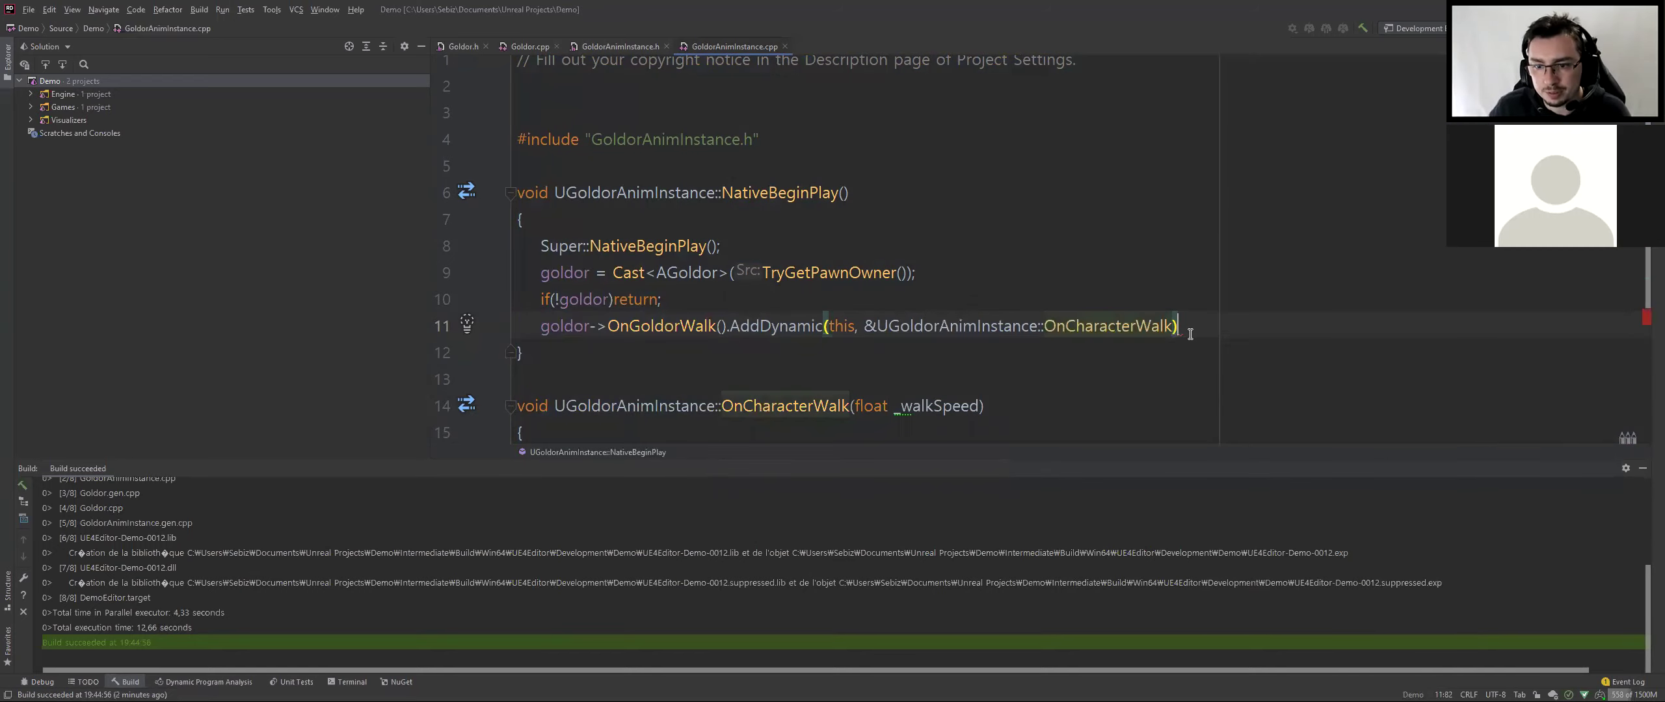
type(";")
left_click(1072, 414)
key("ctrl+shift+b")
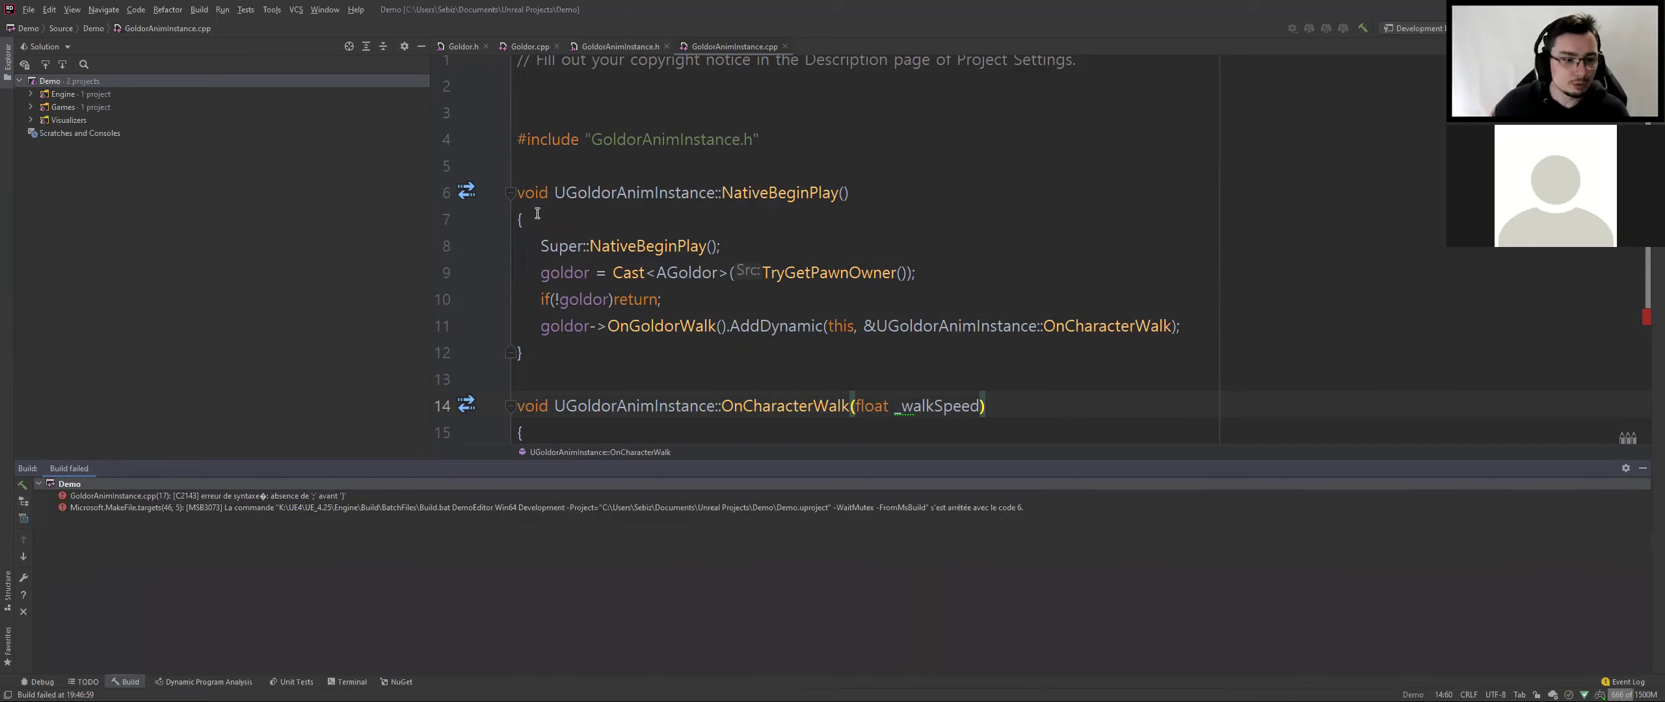
Inspect the first build error, then open the GoldorAnimInstance.h header
double_click(332, 496)
left_click(799, 234)
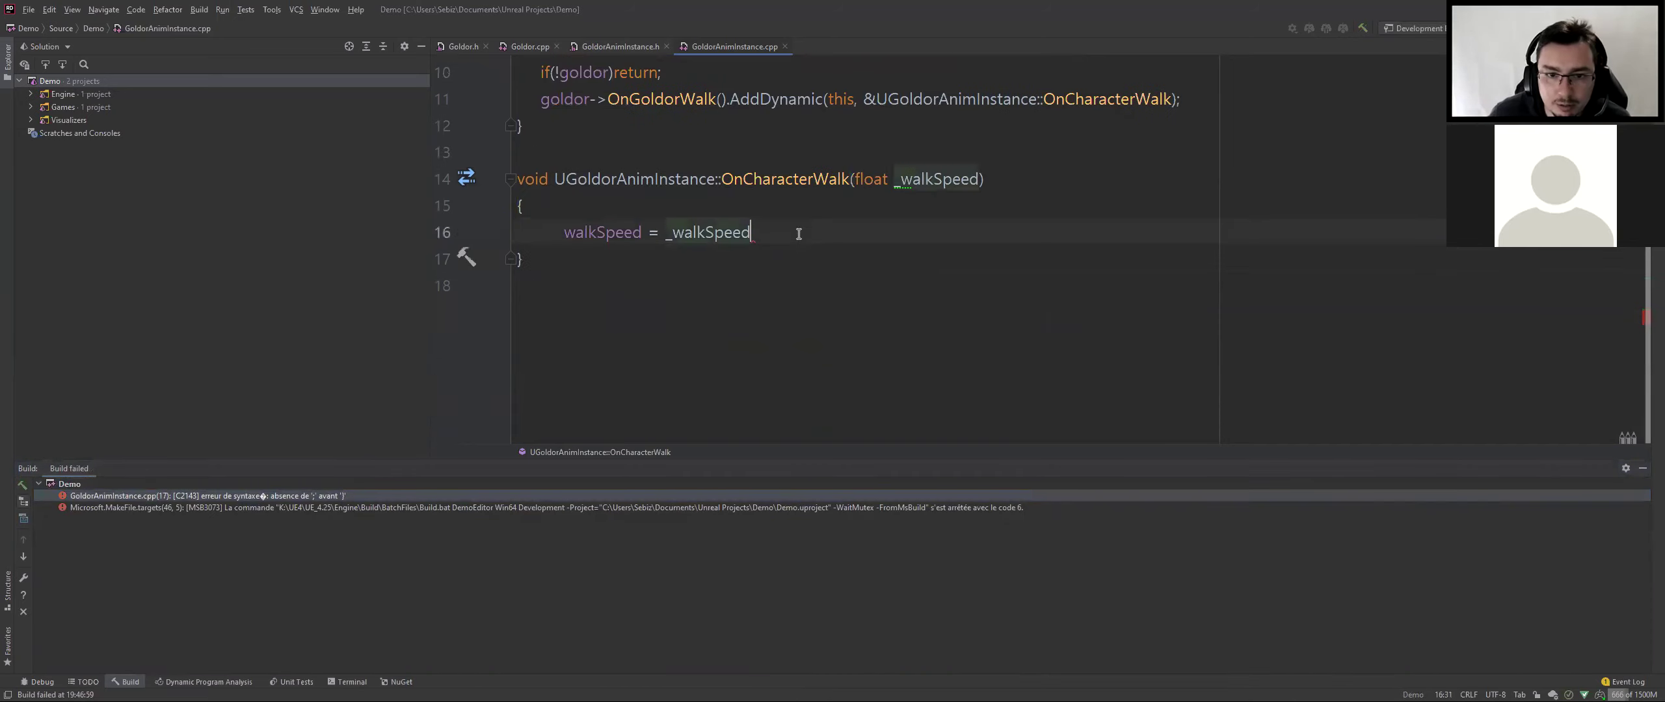
left_click(621, 46)
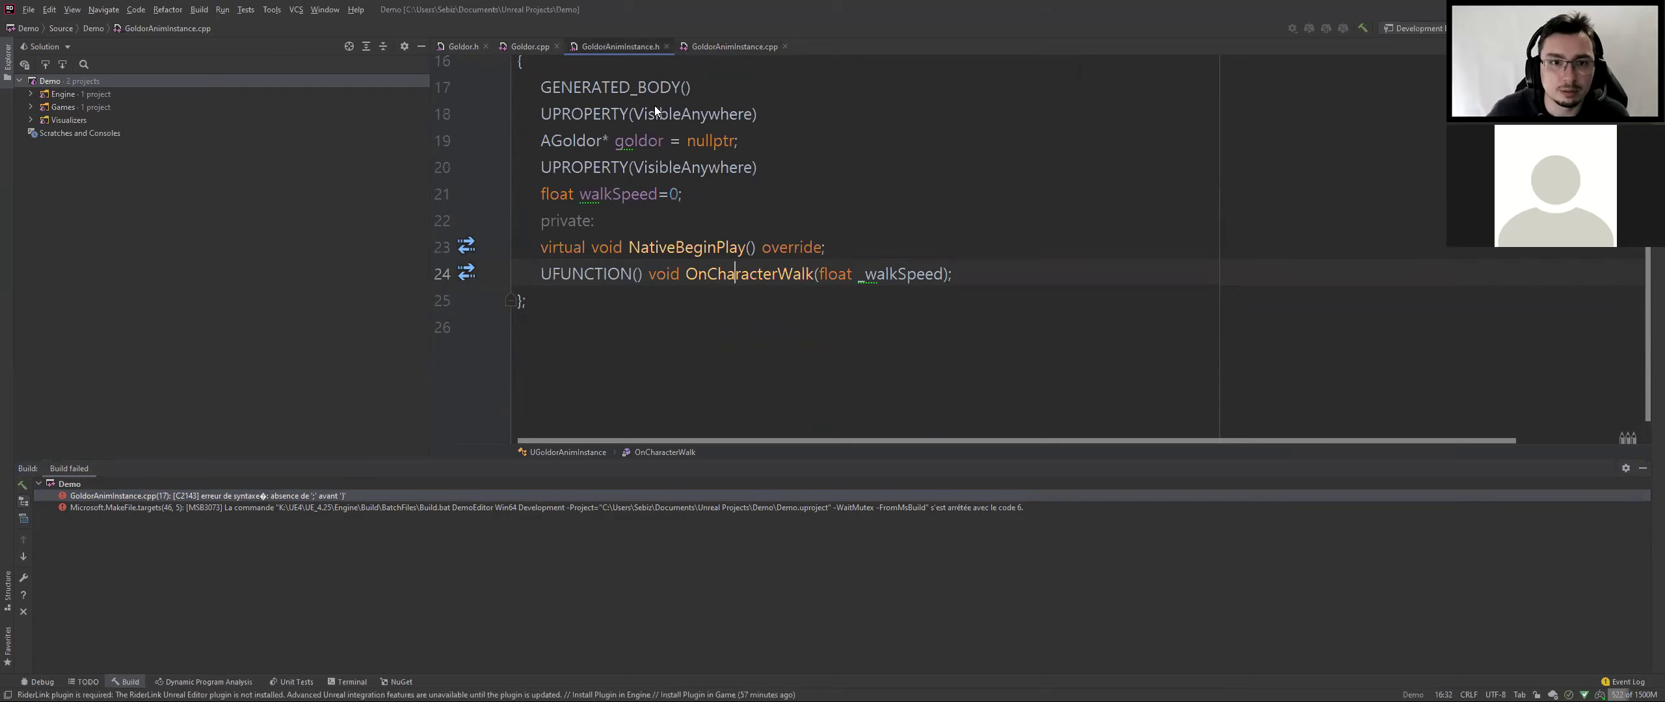
scroll(702, 221, "up", 5)
scroll(715, 234, "down", 6)
scroll(729, 247, "up", 6)
scroll(744, 258, "down", 3)
Add a protected: access label below the goldor declaration
left_click(761, 252)
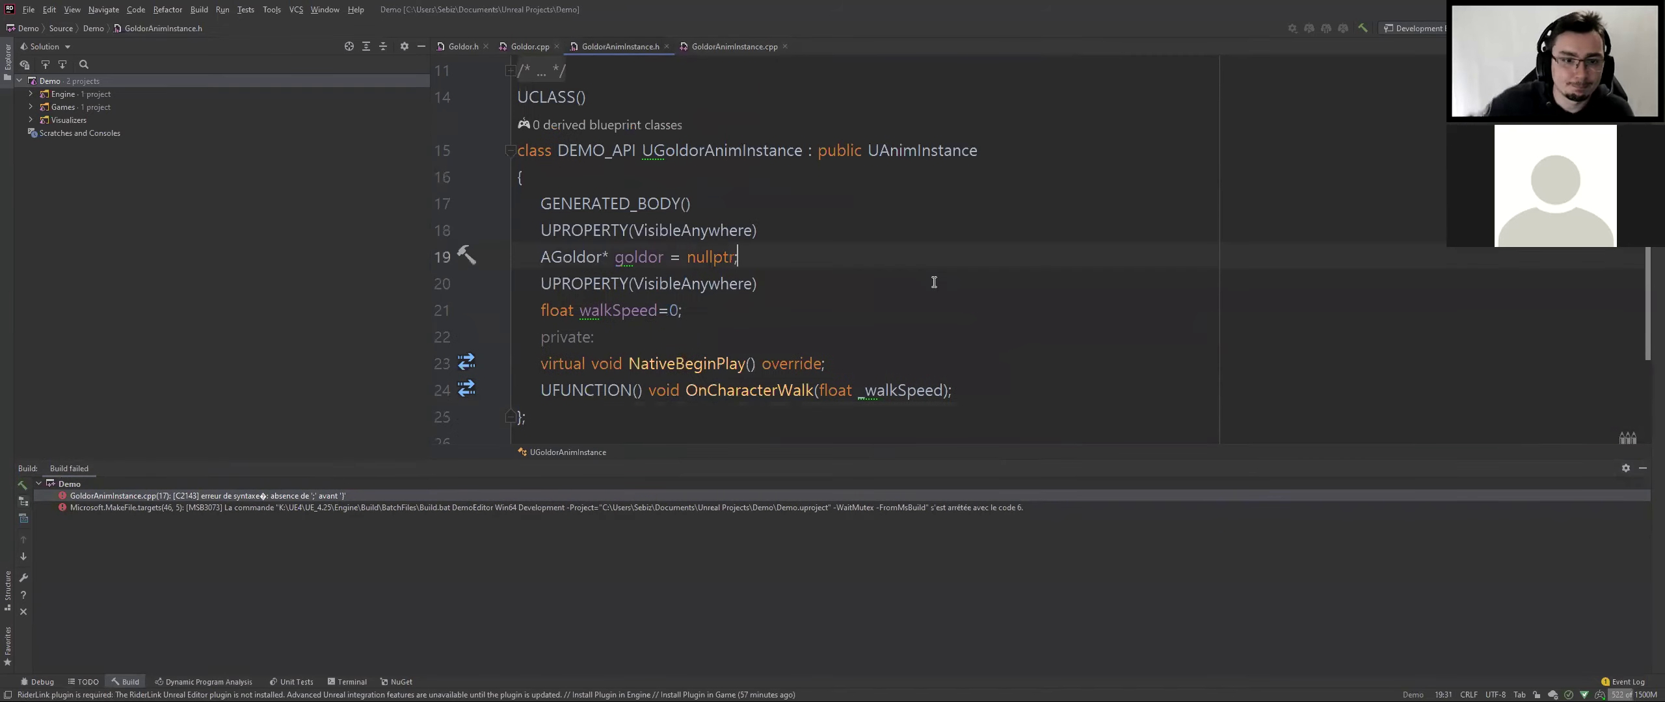
key("Return")
type("prit")
key("BackSpace")
key("BackSpace")
type("o")
key("Return")
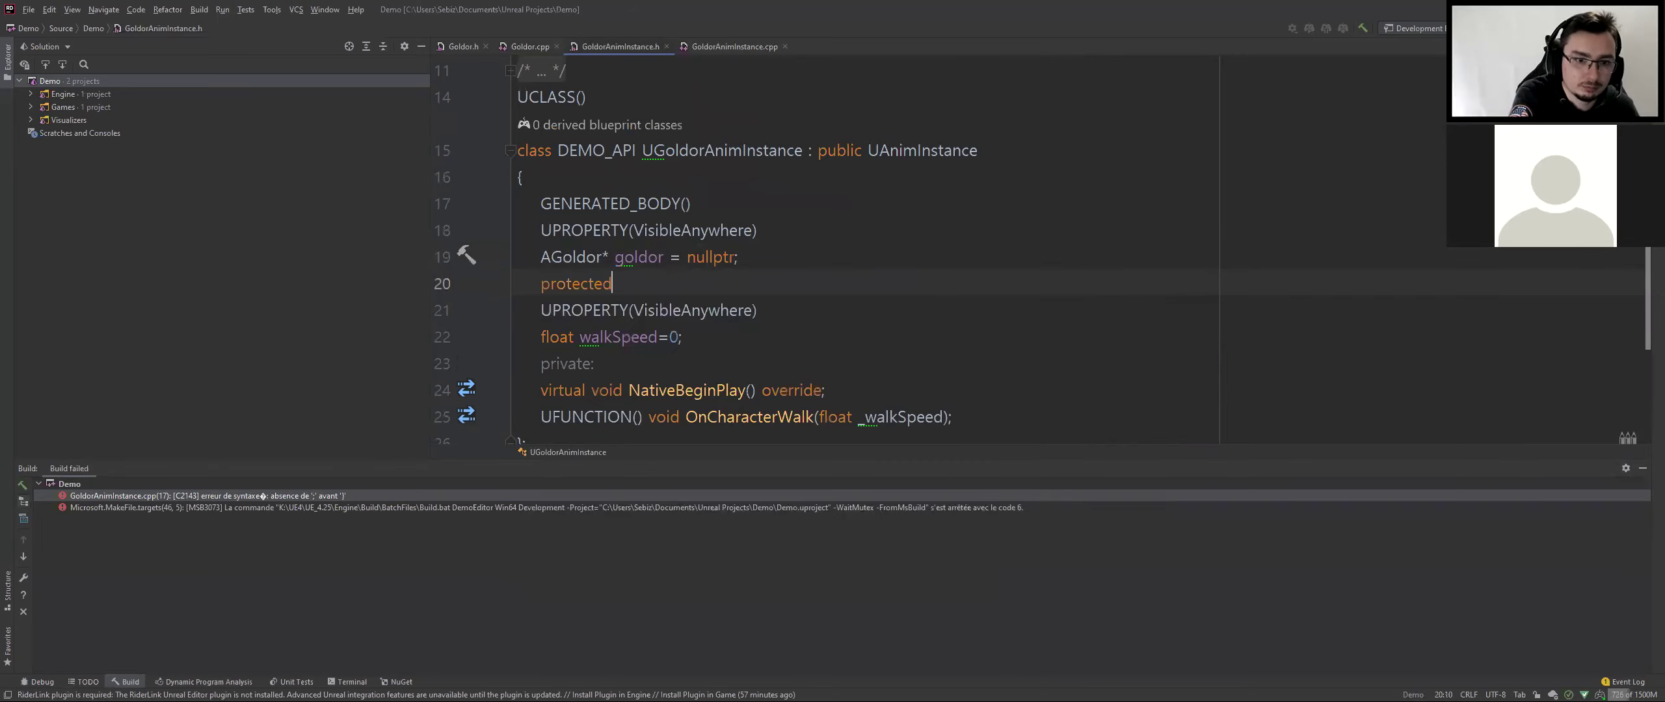
Extend walkSpeed's UPROPERTY with Category="Speed" and a Blueprint specifier
left_click(620, 310)
key("BackSpace")
type(", Ca")
key("Return")
type("=\"Speed\", ")
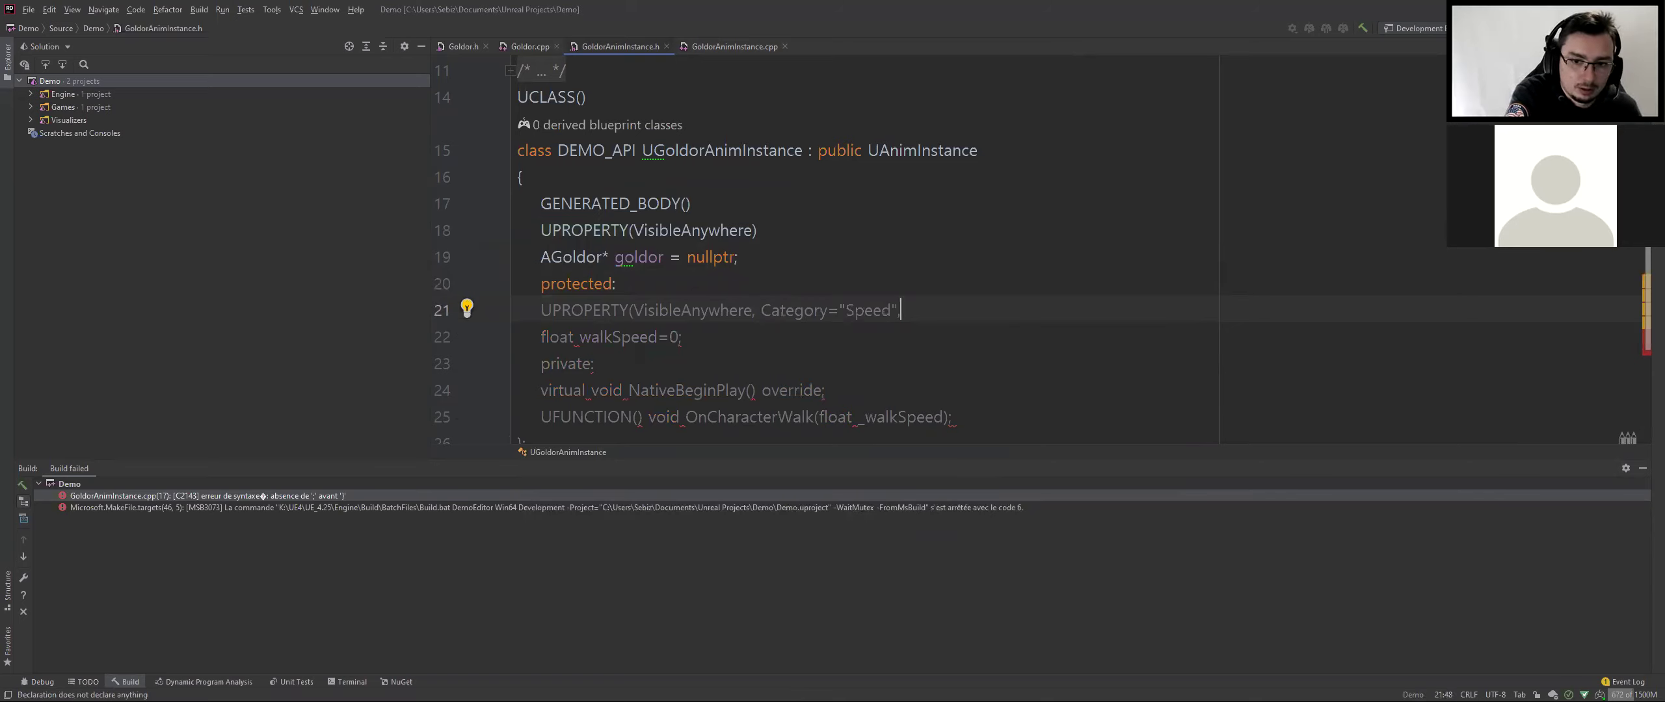
type("Blue")
key("Return")
type(")")
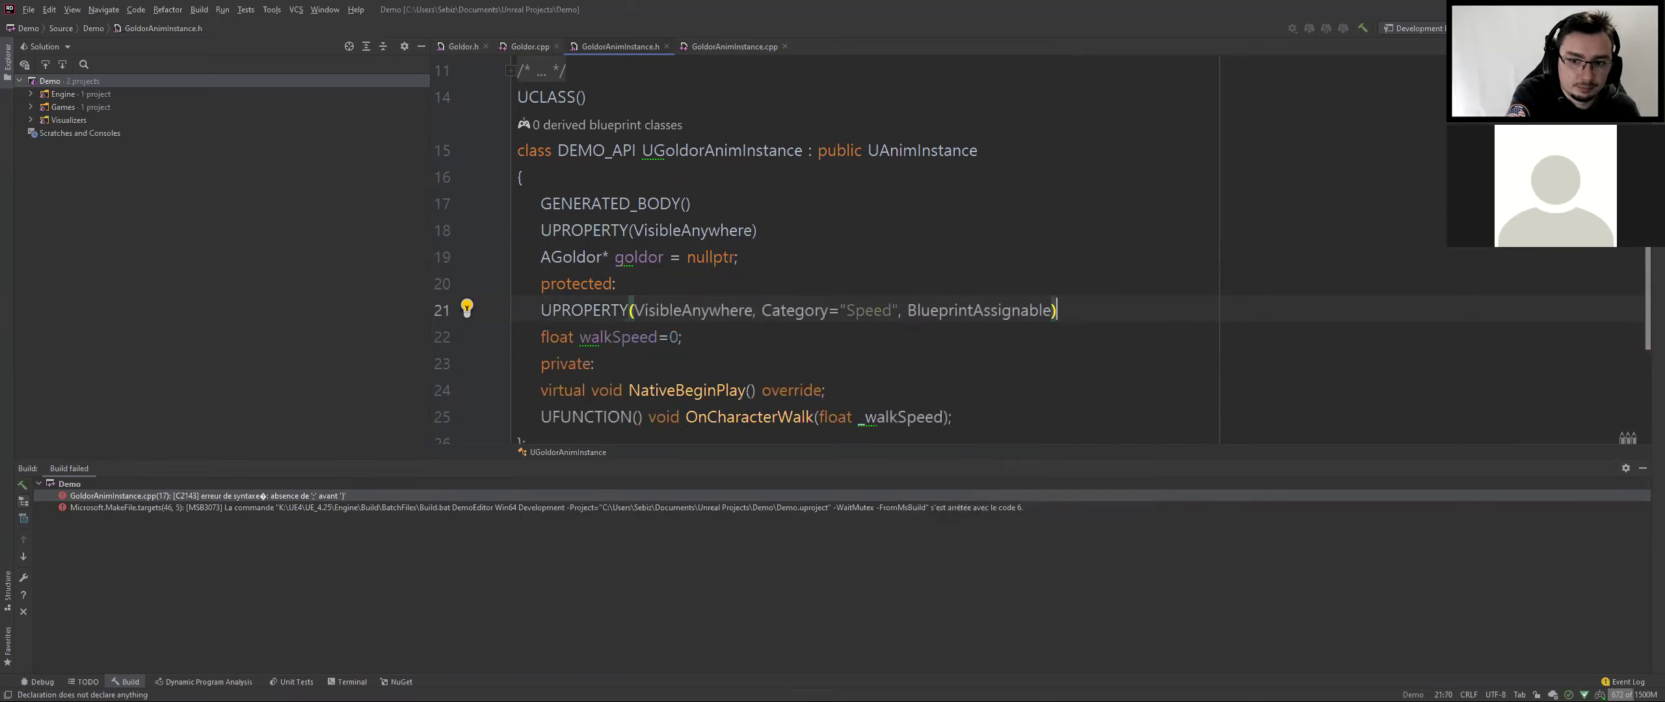
Replace the wrong specifier with BlueprintReadOnly and rebuild the solution
key("BackSpace")
key("BackSpace")
key("BackSpace")
key("BackSpace")
key("BackSpace")
key("BackSpace")
key("BackSpace")
key("BackSpace")
key("BackSpace")
key("BackSpace")
key("BackSpace")
key("BackSpace")
key("BackSpace")
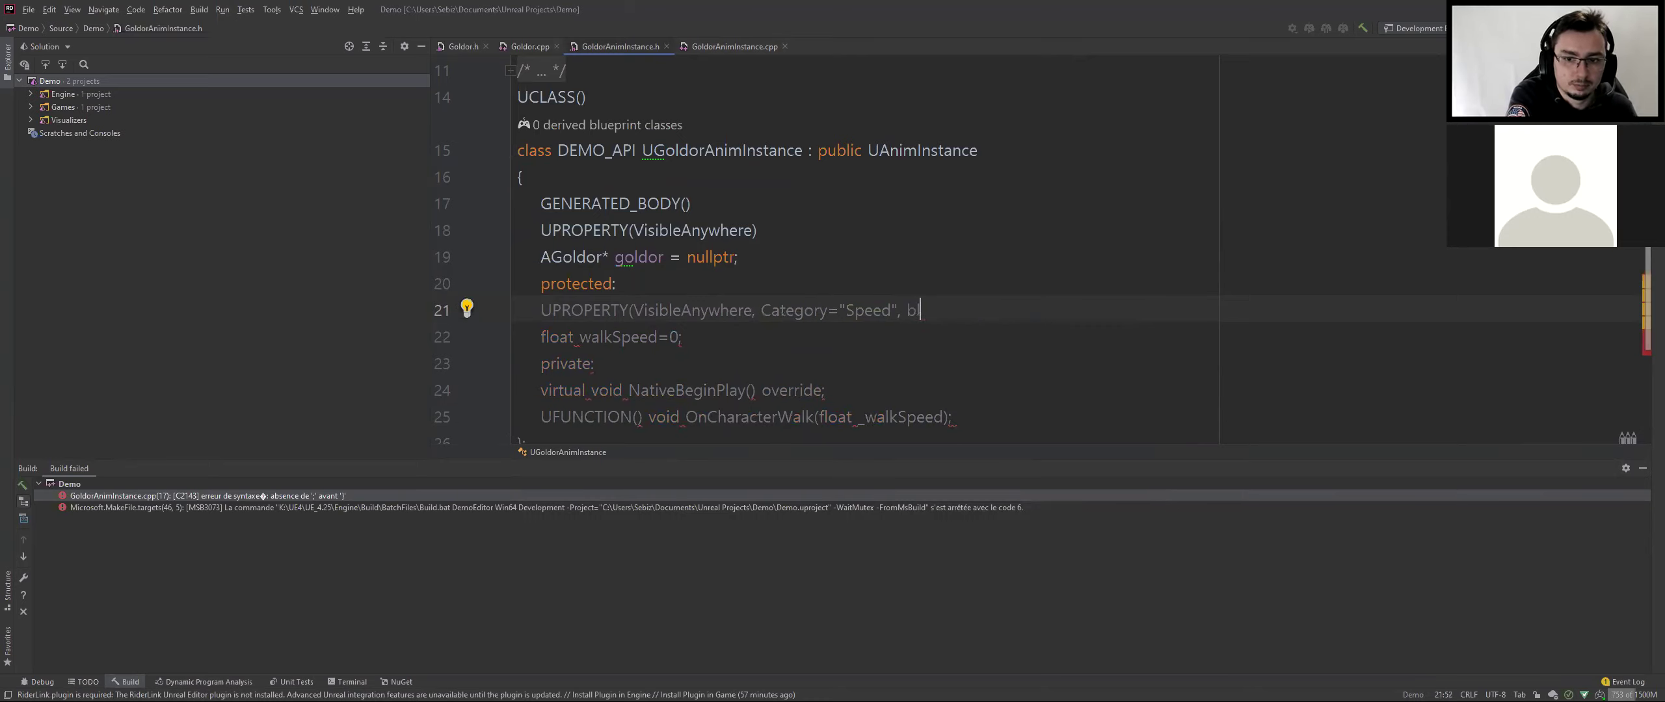
type("blue")
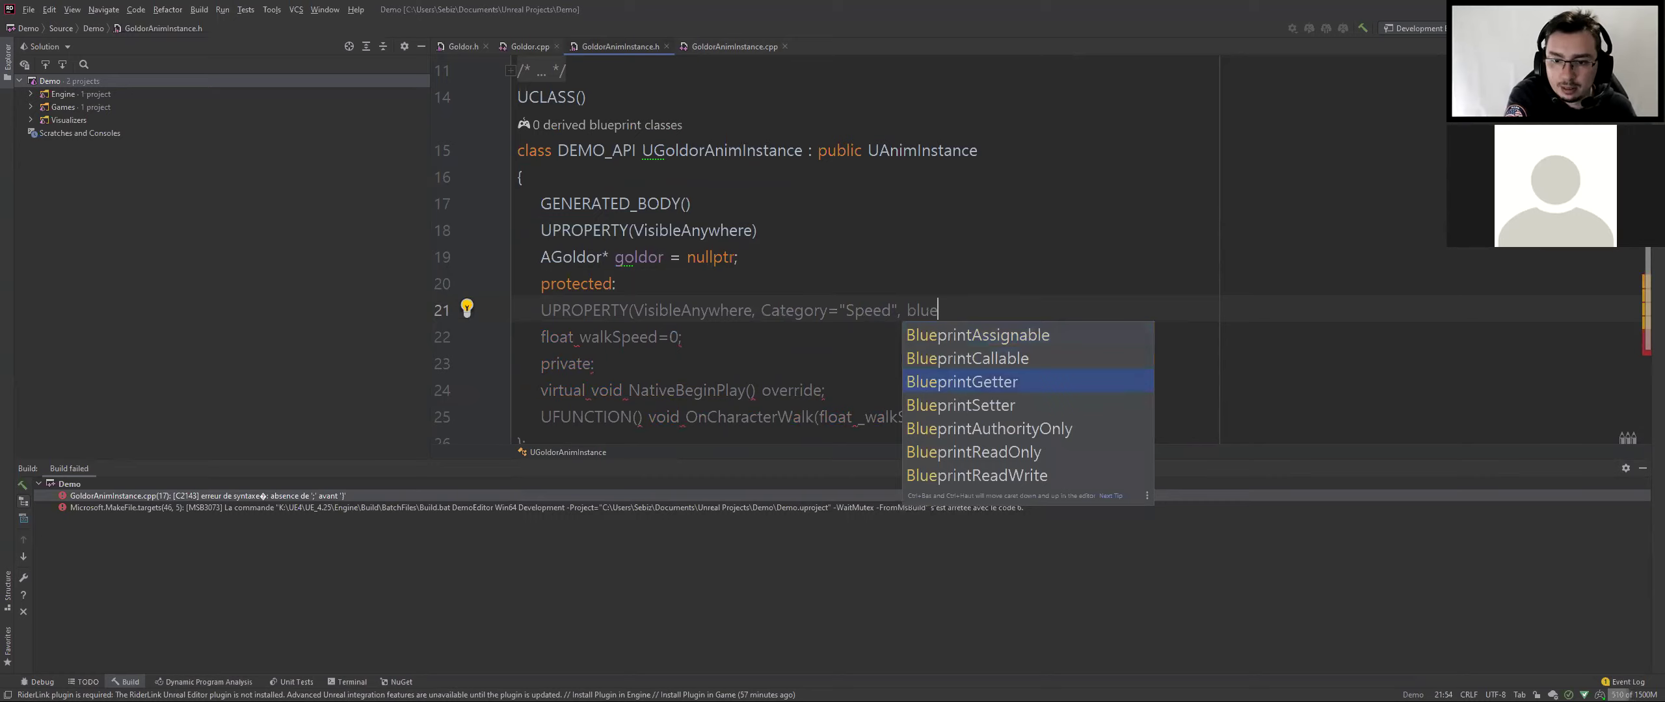
key("Return")
type(")B")
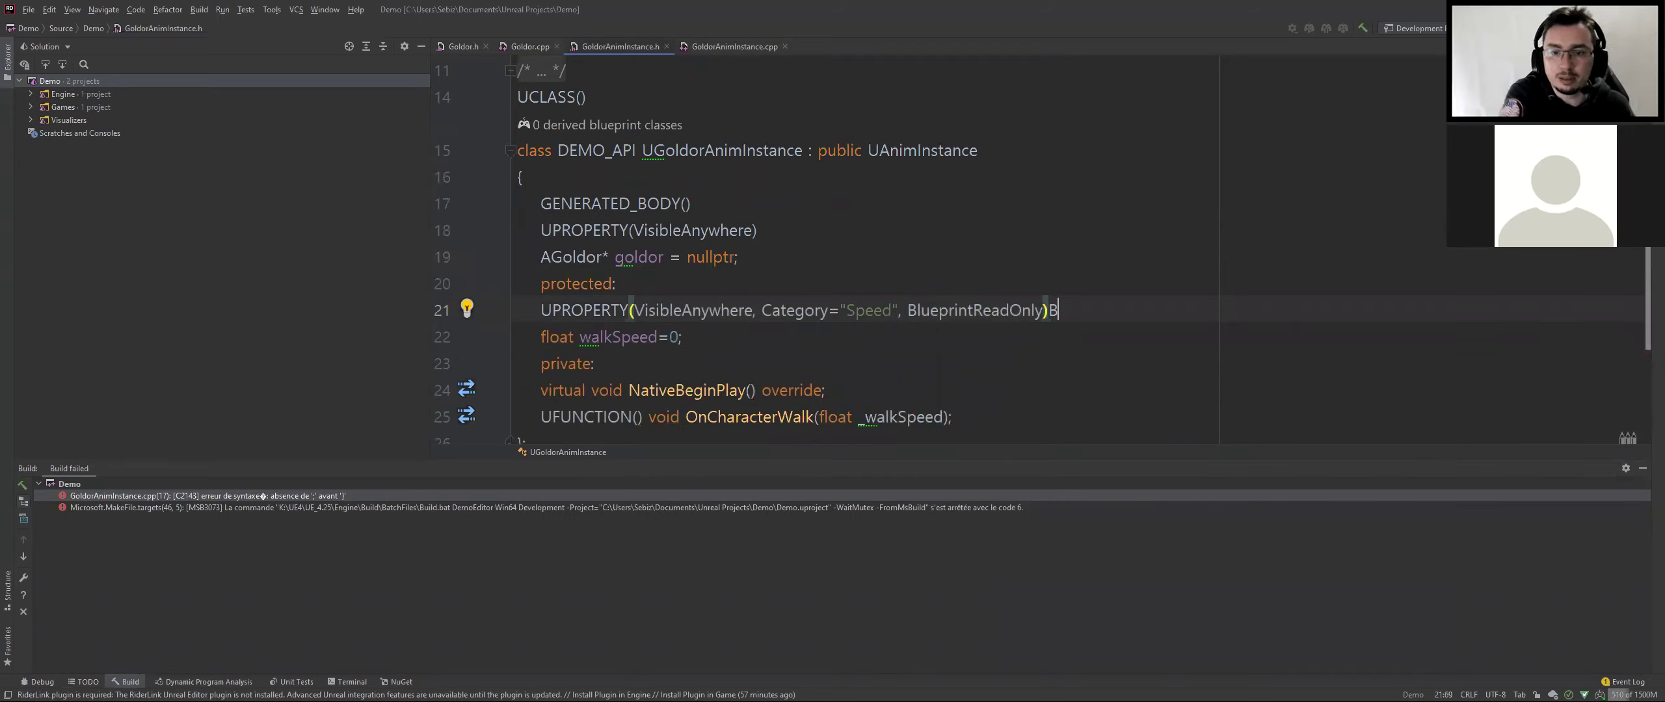
key("BackSpace")
left_click(769, 390)
key("ctrl+shift+b")
left_click_drag(541, 336, 690, 338)
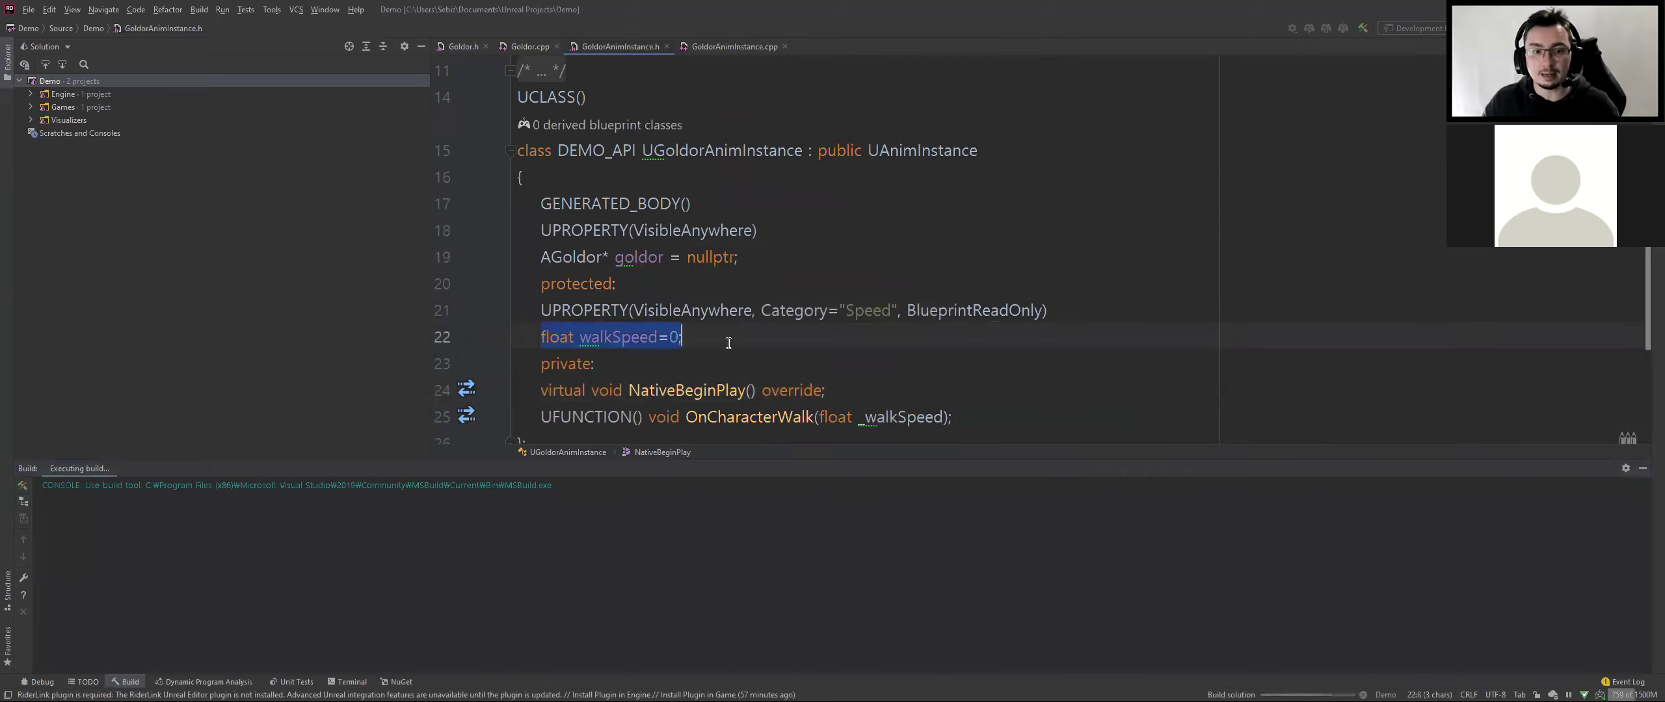
Let the Demo build finish successfully, clicking back into the walkSpeed UPROPERTY line
left_click(710, 339)
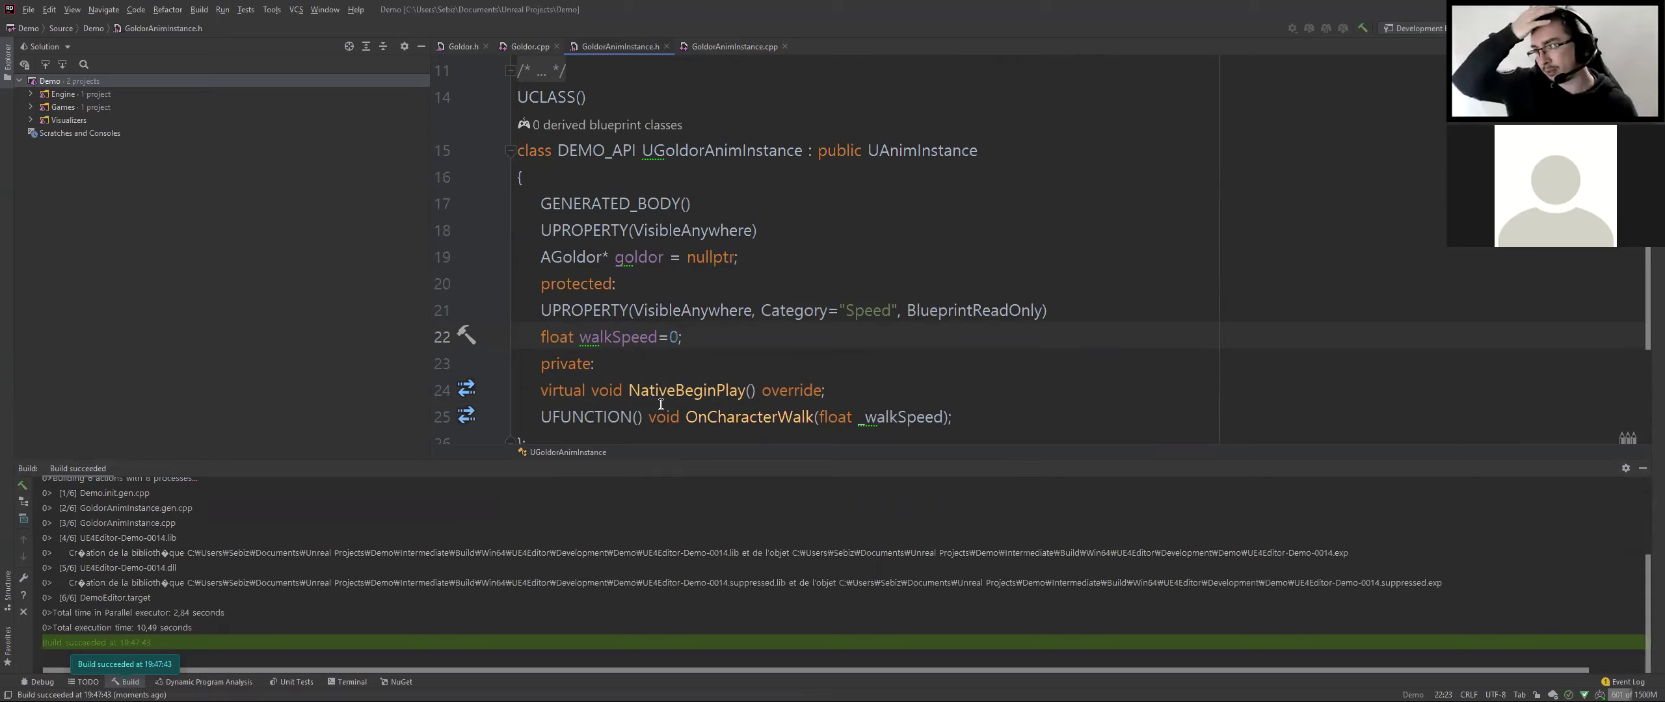
left_click(693, 300)
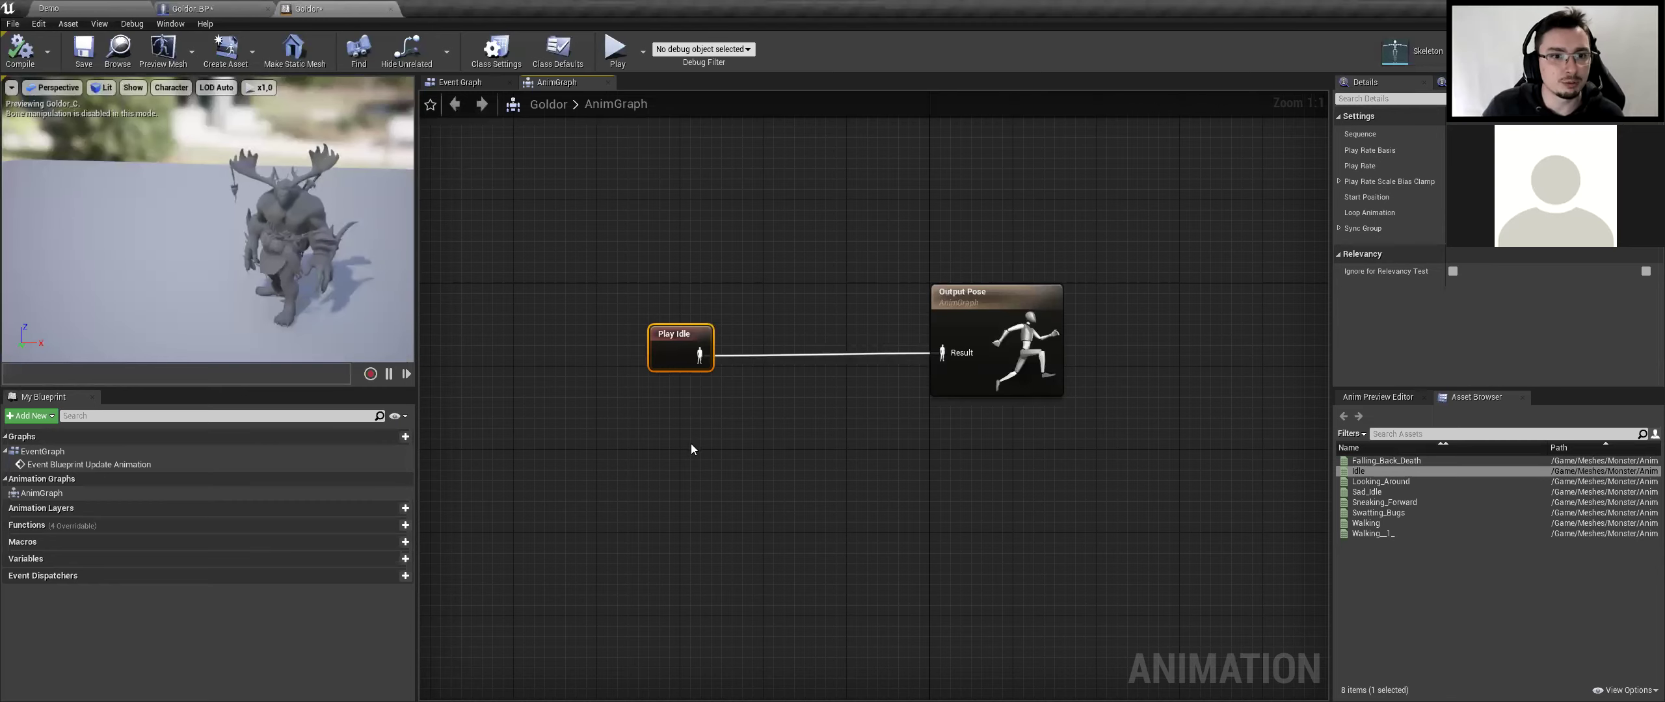
Add a Blend node fed by Play Idle into input A
left_click(691, 448)
right_click_drag(688, 408, 821, 387)
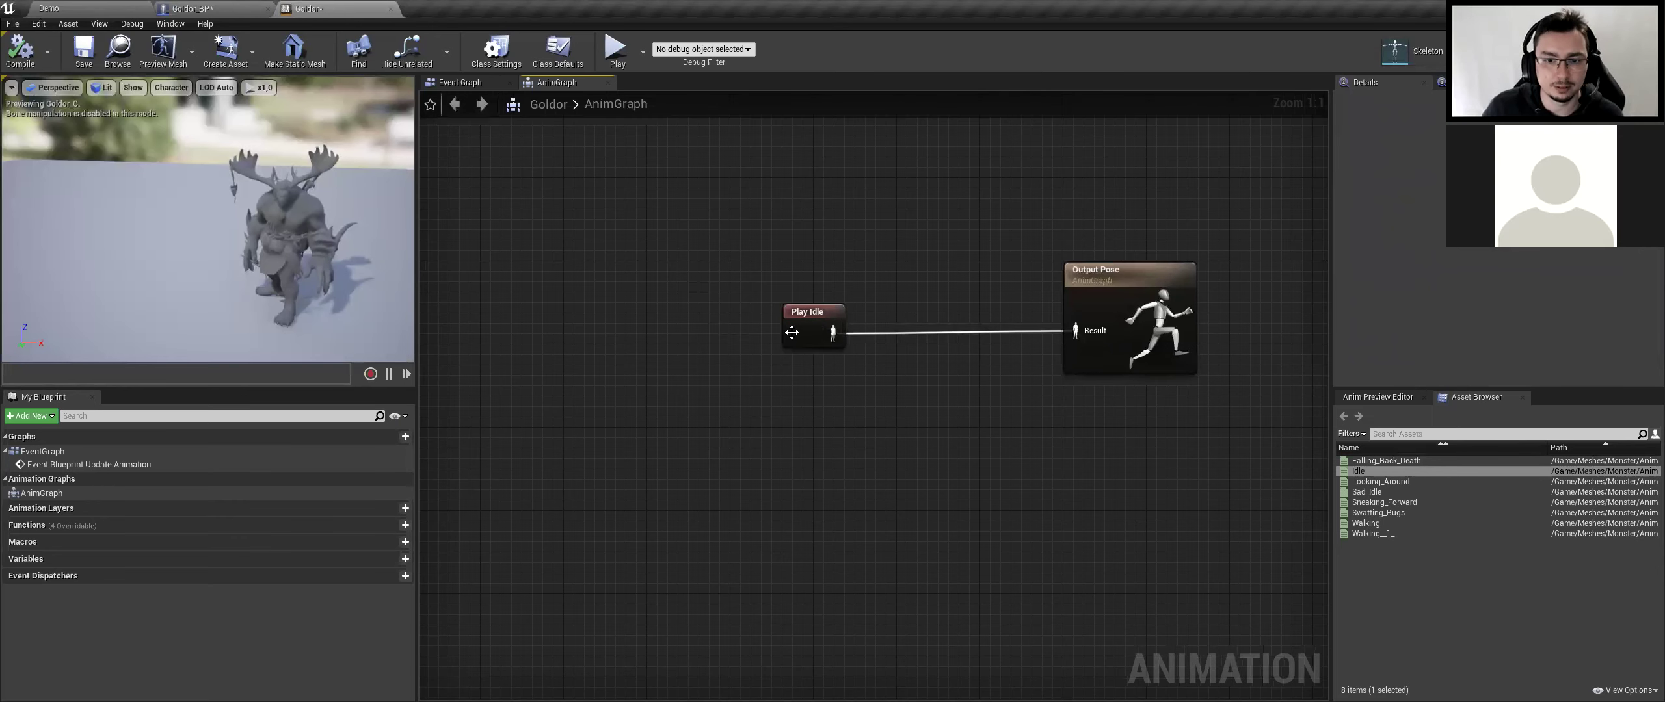
mouse_move(792, 333)
left_mouse_down()
mouse_move(646, 332)
mouse_move(732, 374)
left_mouse_up()
type("blend")
key("Return")
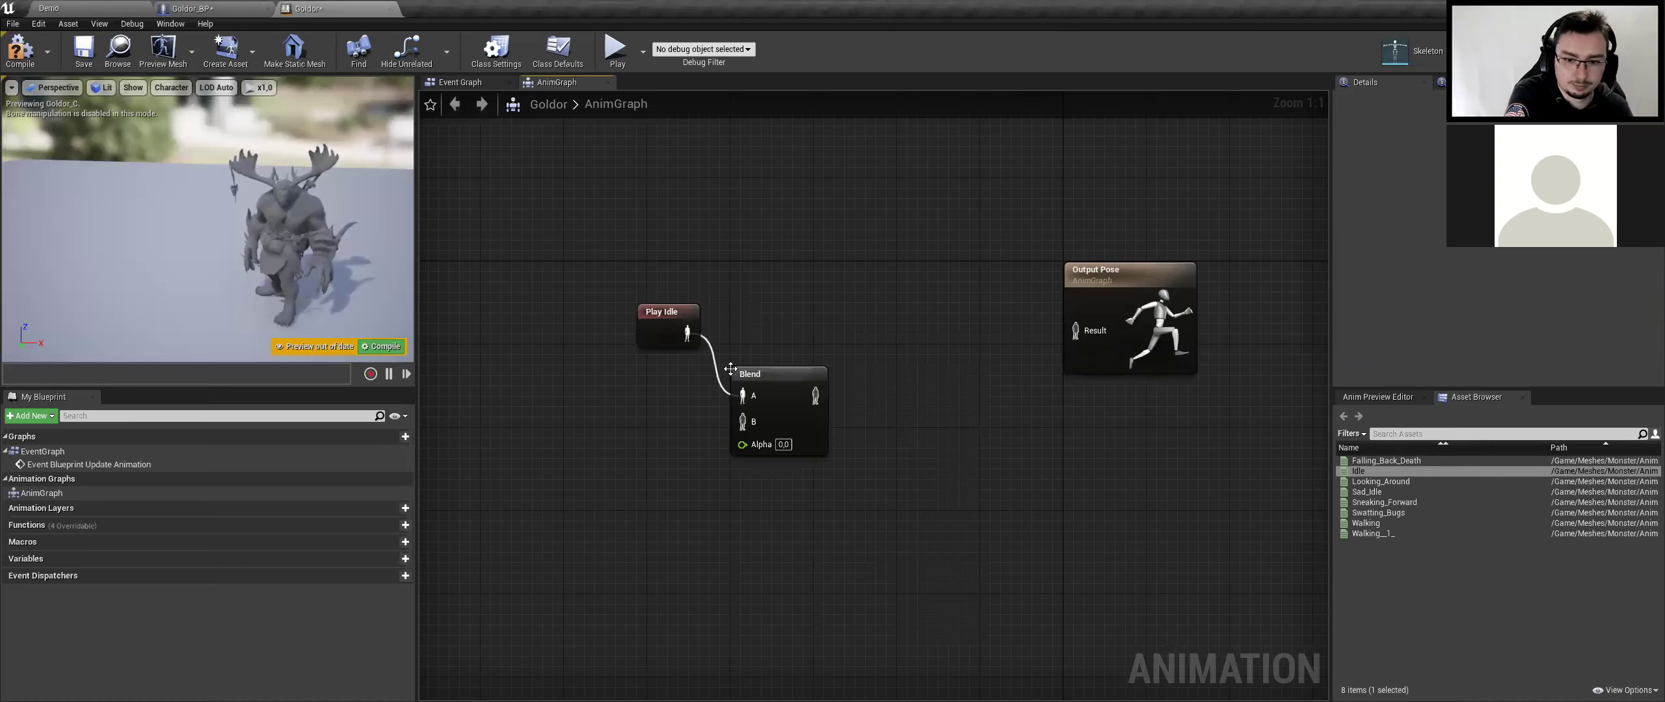
left_click_drag(785, 394, 817, 332)
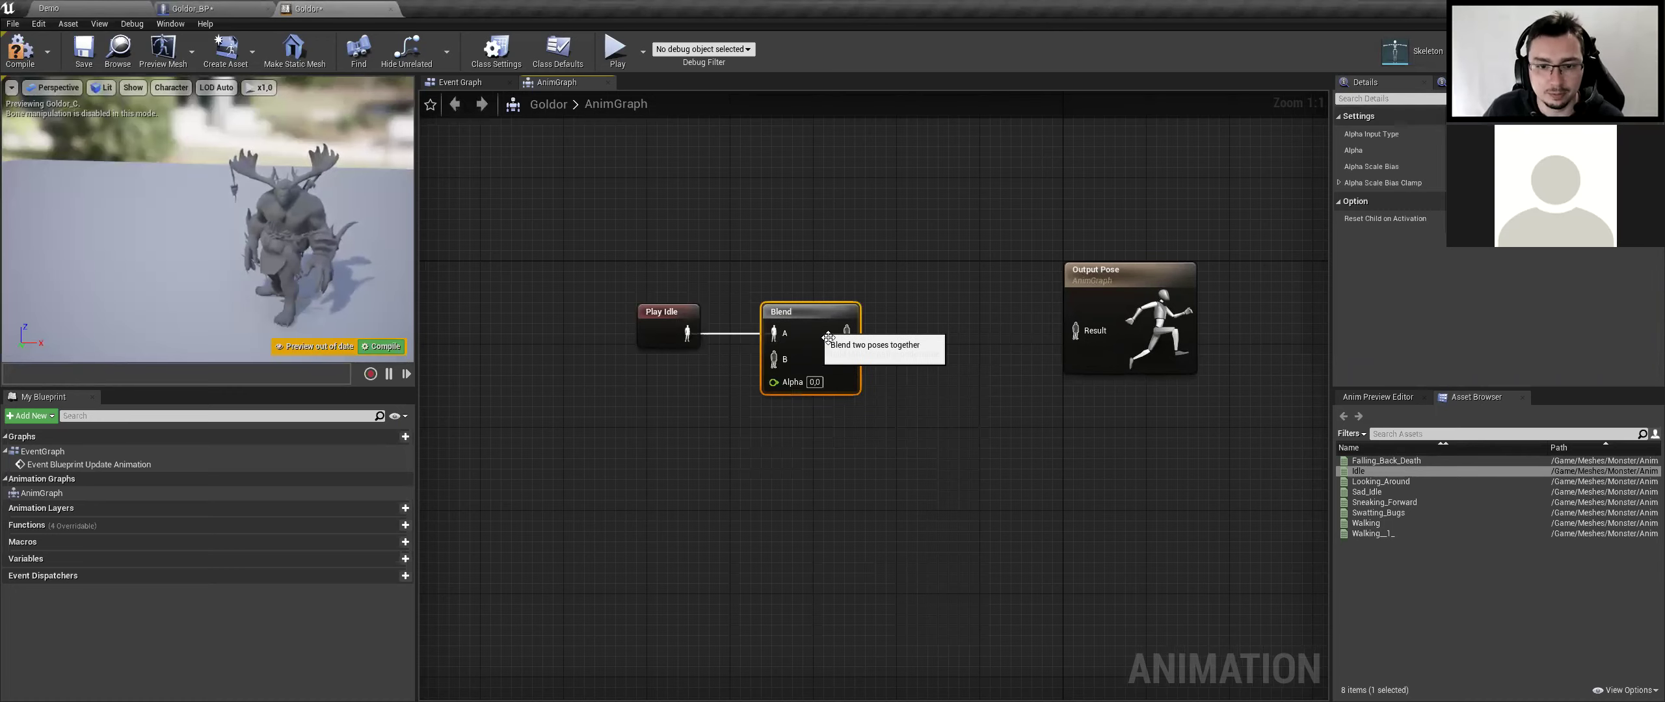
Feed Play Walking into Blend B and drive Alpha with a Walk Speed getter
mouse_move(1381, 526)
left_mouse_down()
mouse_move(640, 369)
mouse_move(773, 359)
mouse_move(748, 430)
left_mouse_up()
key("Escape")
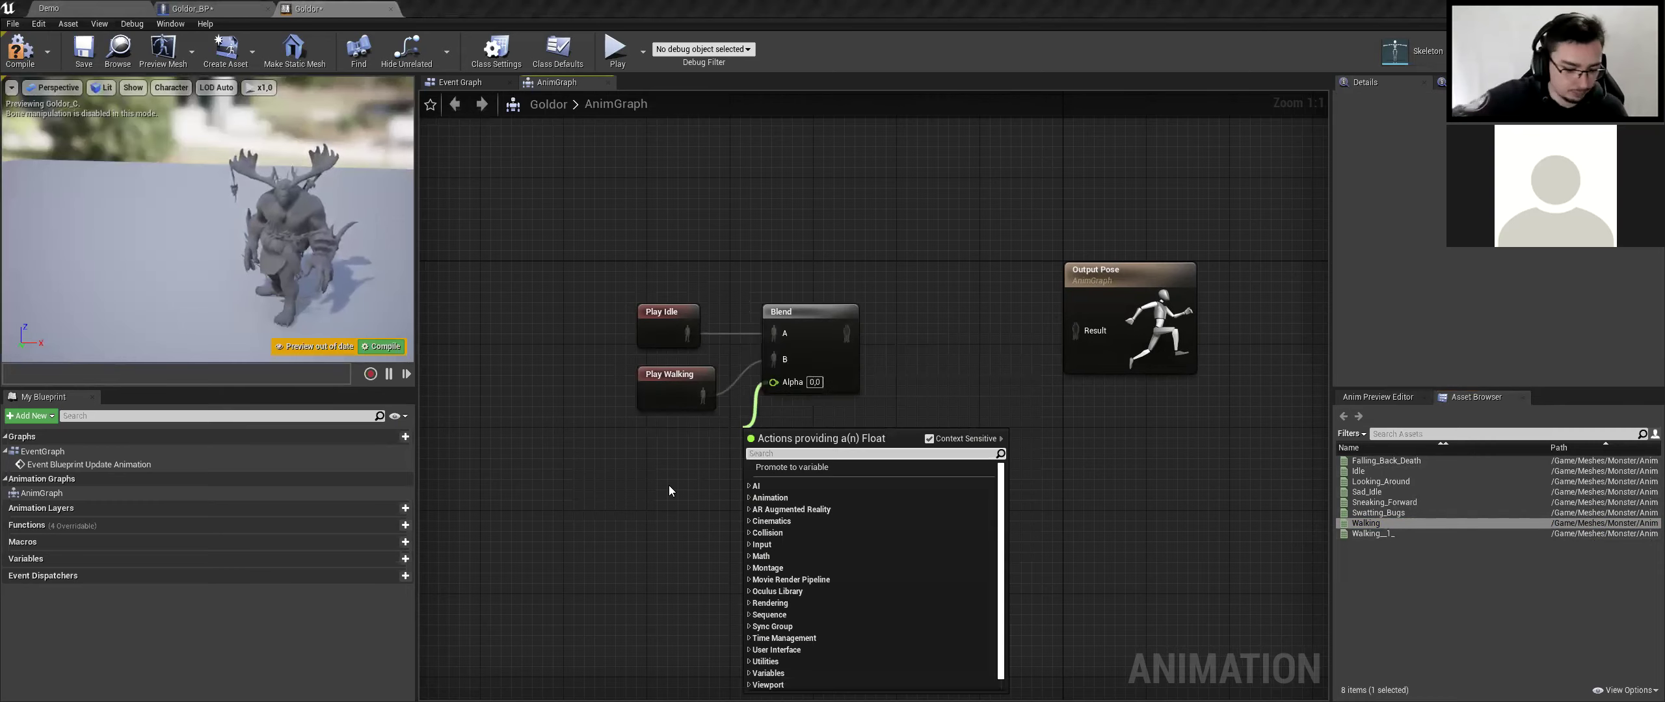
type("speed")
key("Return")
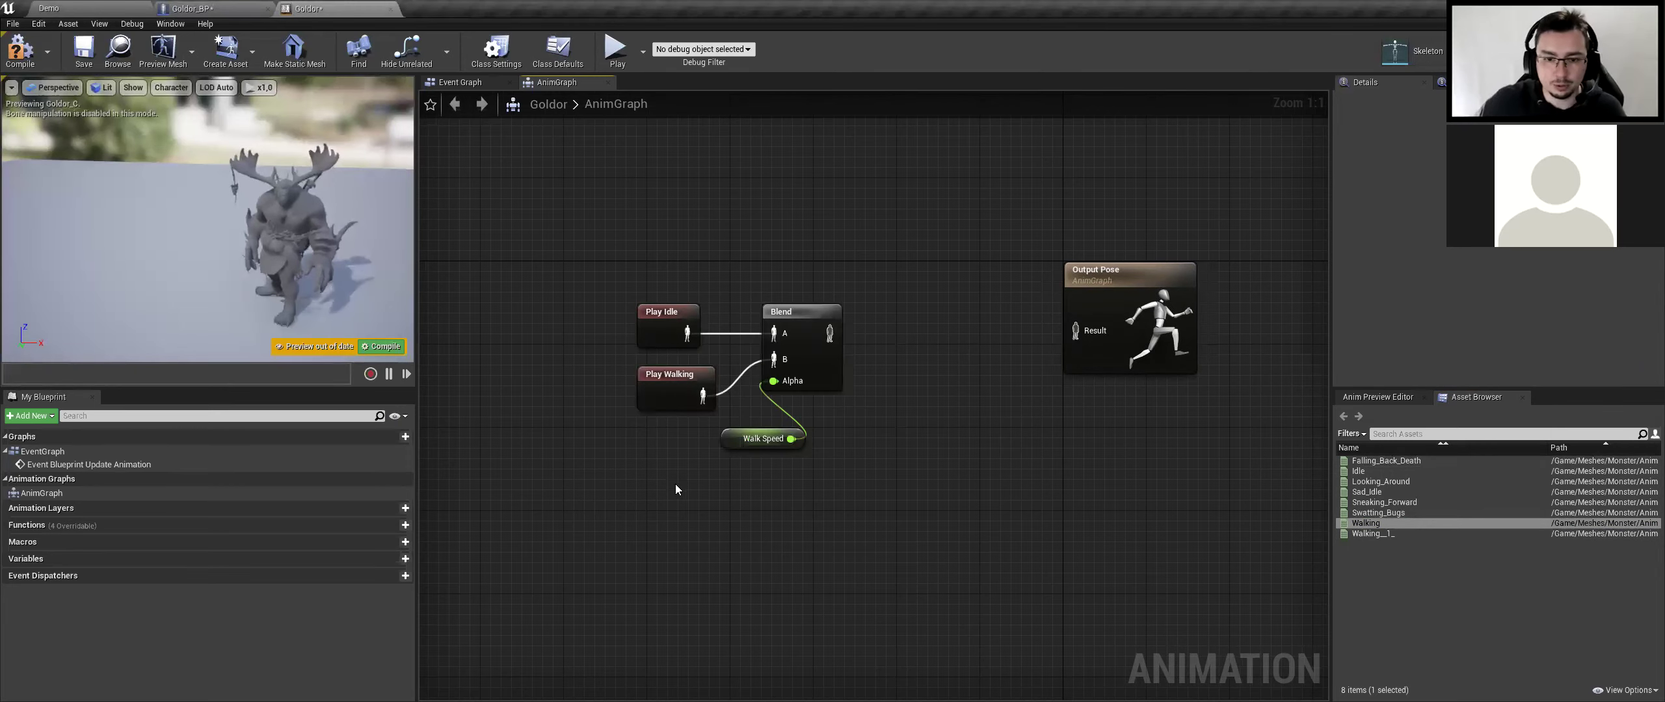
left_click_drag(731, 443, 640, 444)
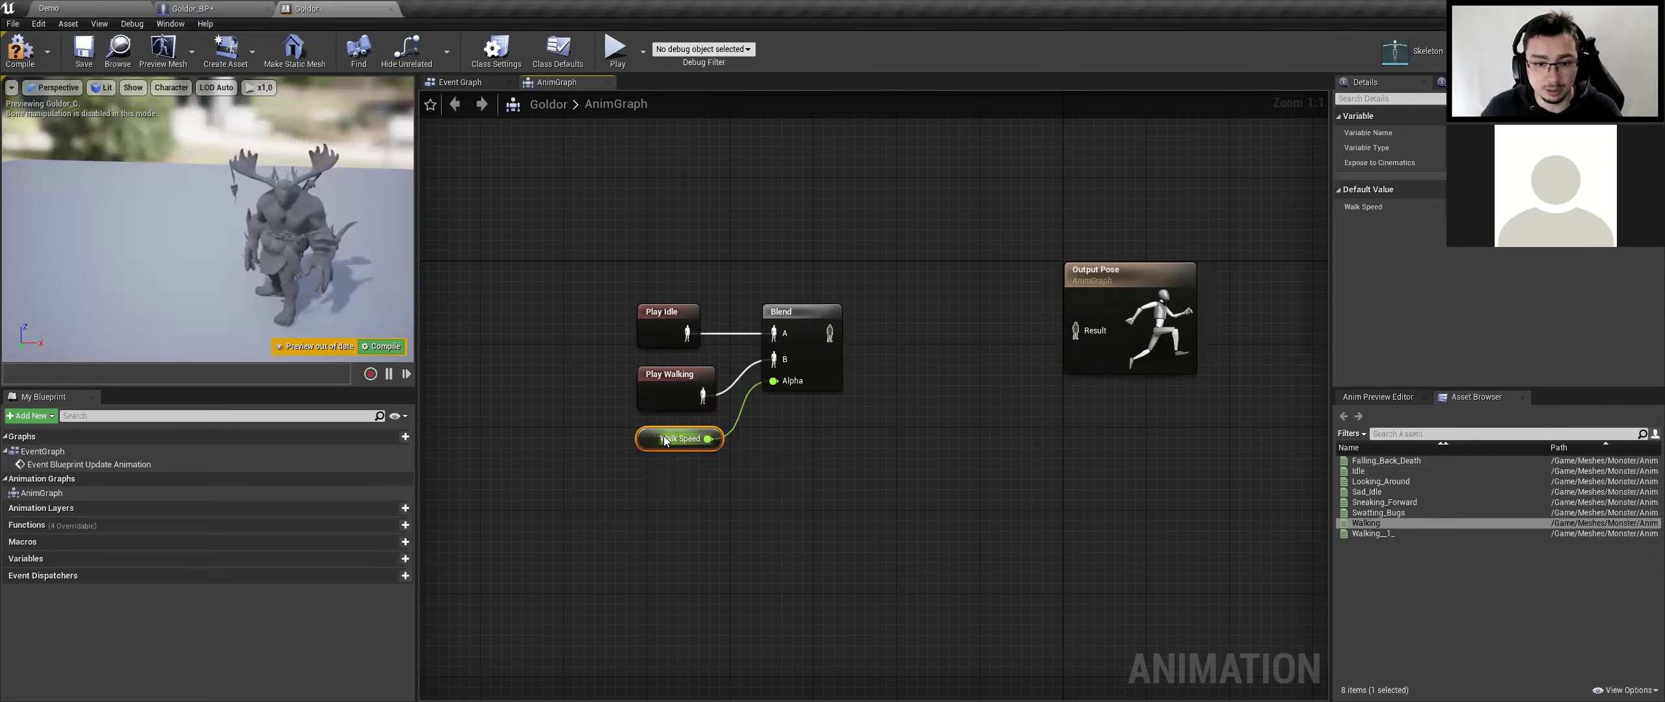
key("alt+Tab")
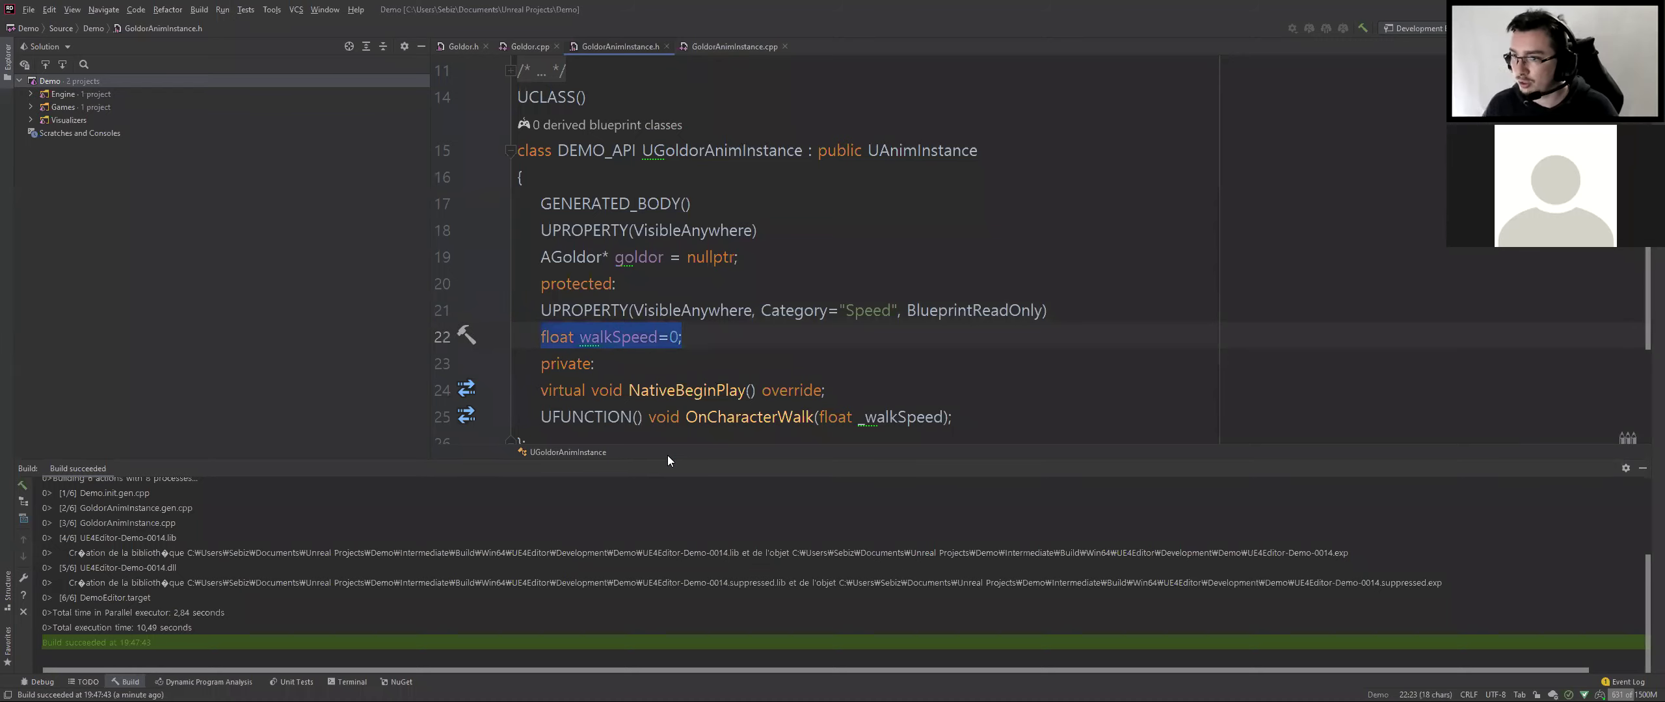
key("alt+Tab")
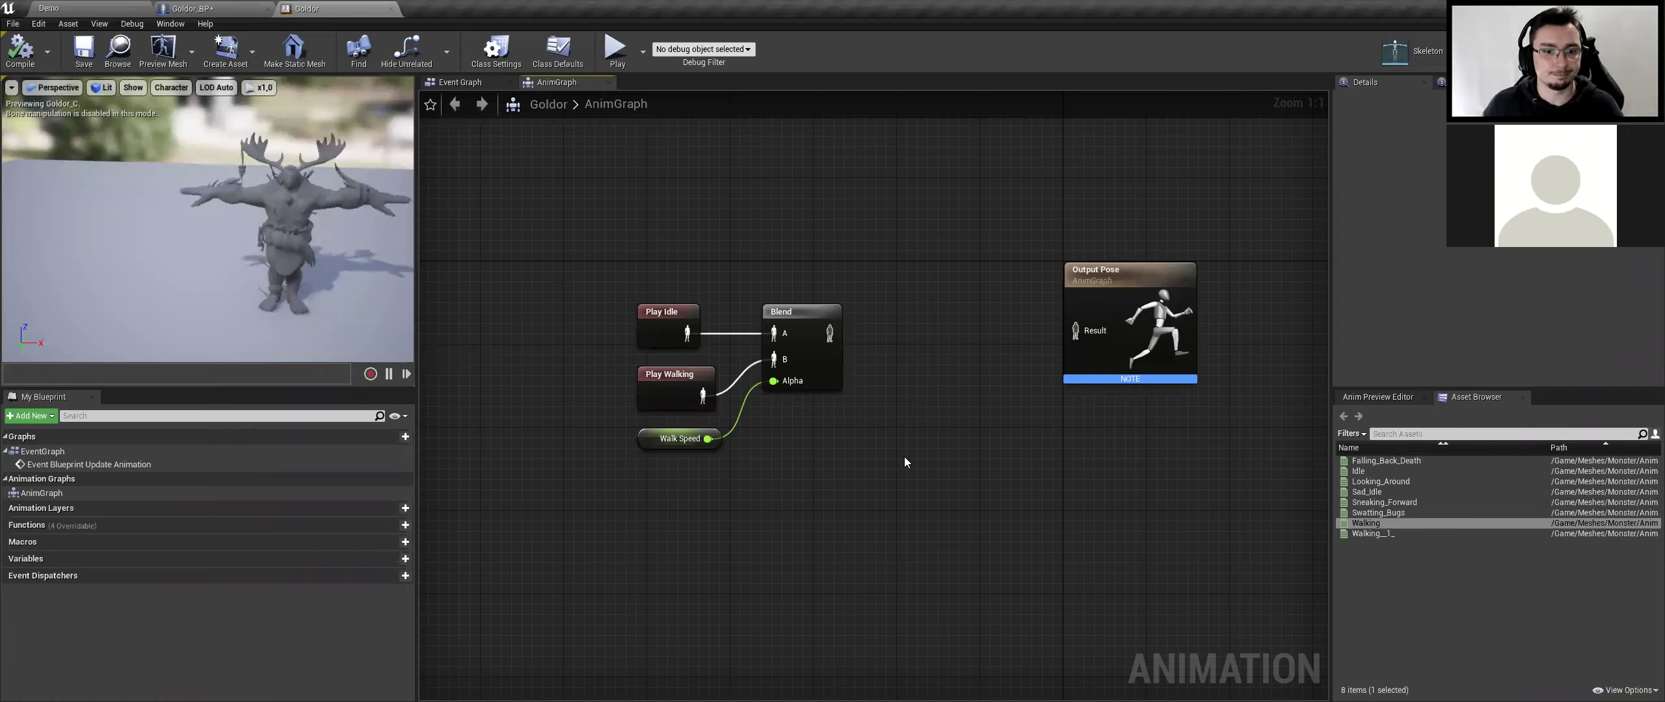
Wire Blend into Output Pose, compile, and run a quick Demo play test
left_click_drag(826, 340, 1112, 327)
left_click(1104, 331)
left_click_drag(1077, 330, 826, 333)
left_click(20, 52)
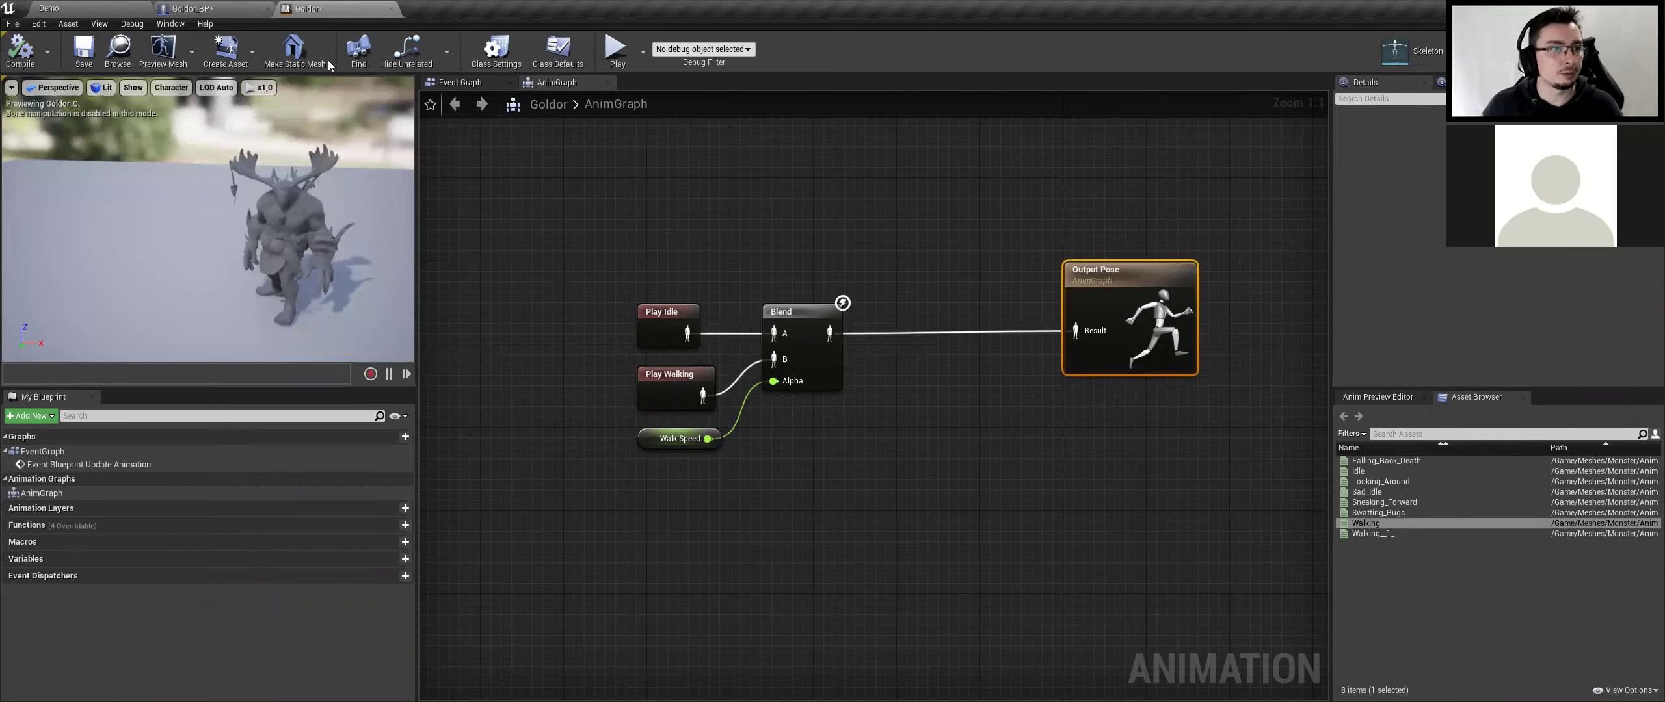
left_click(49, 9)
left_click(872, 52)
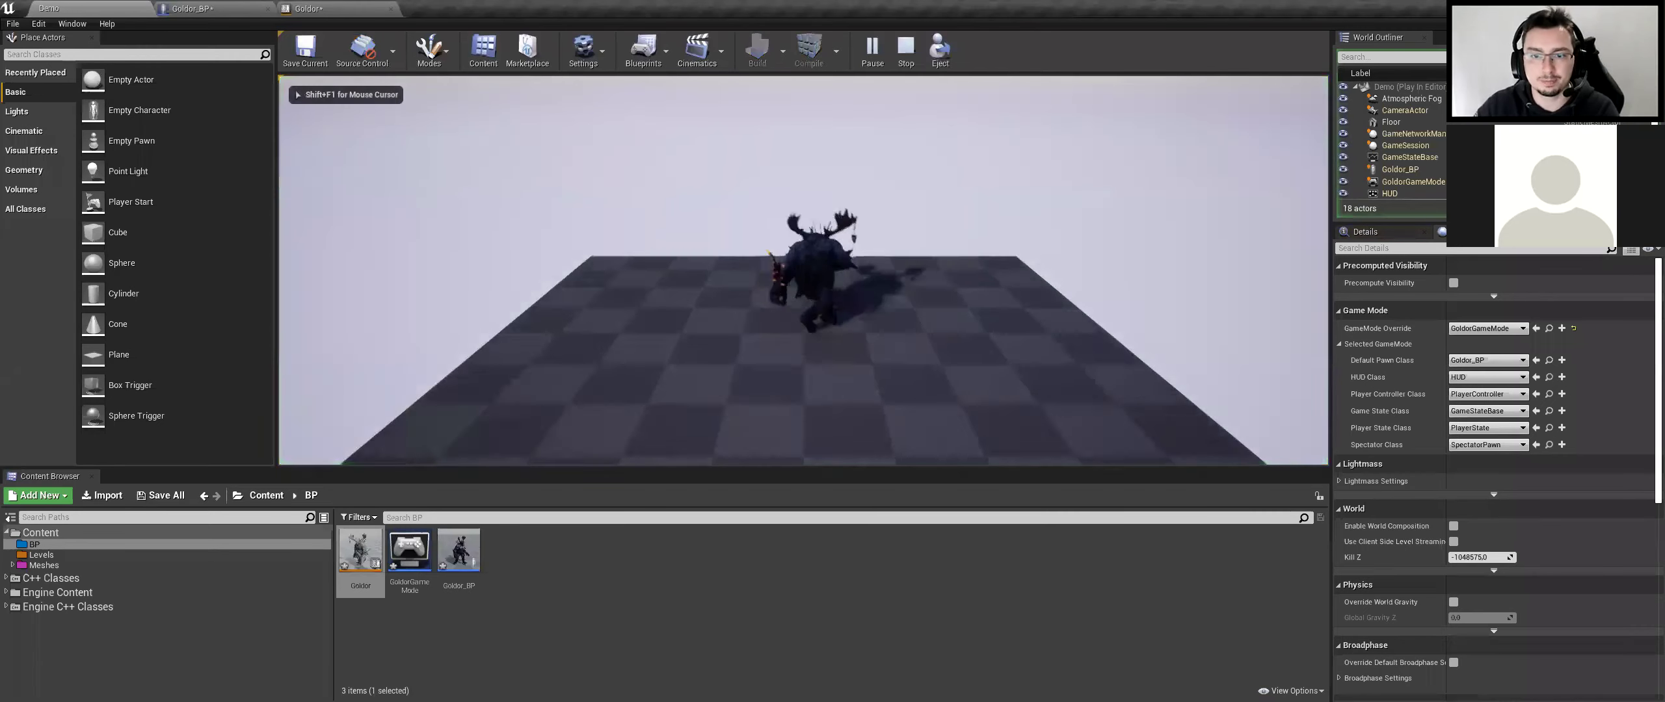
key("Escape")
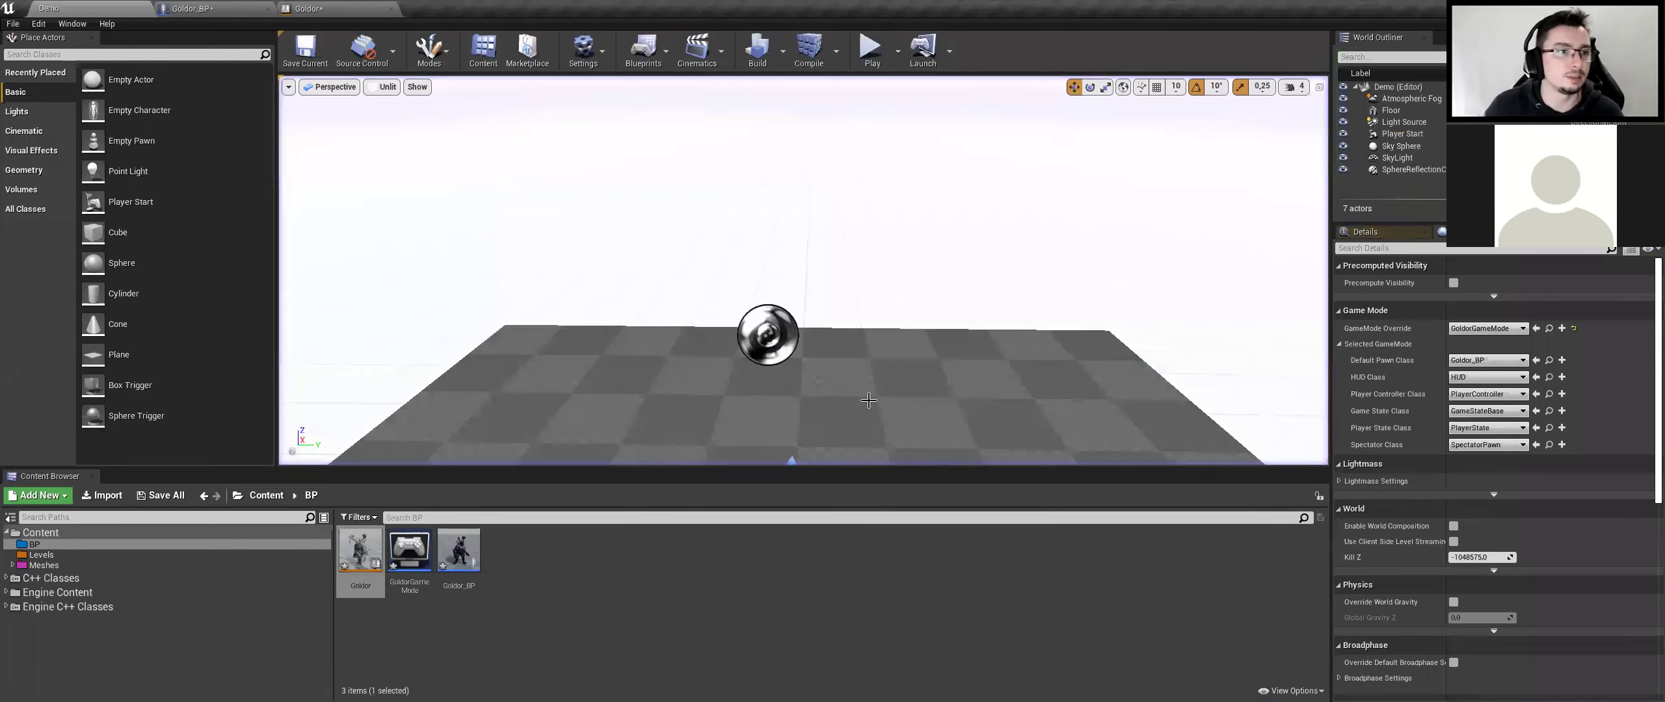
Replace Play Walking with a Play Walking_1_ node and recompile the animation blueprint
left_click(372, 6)
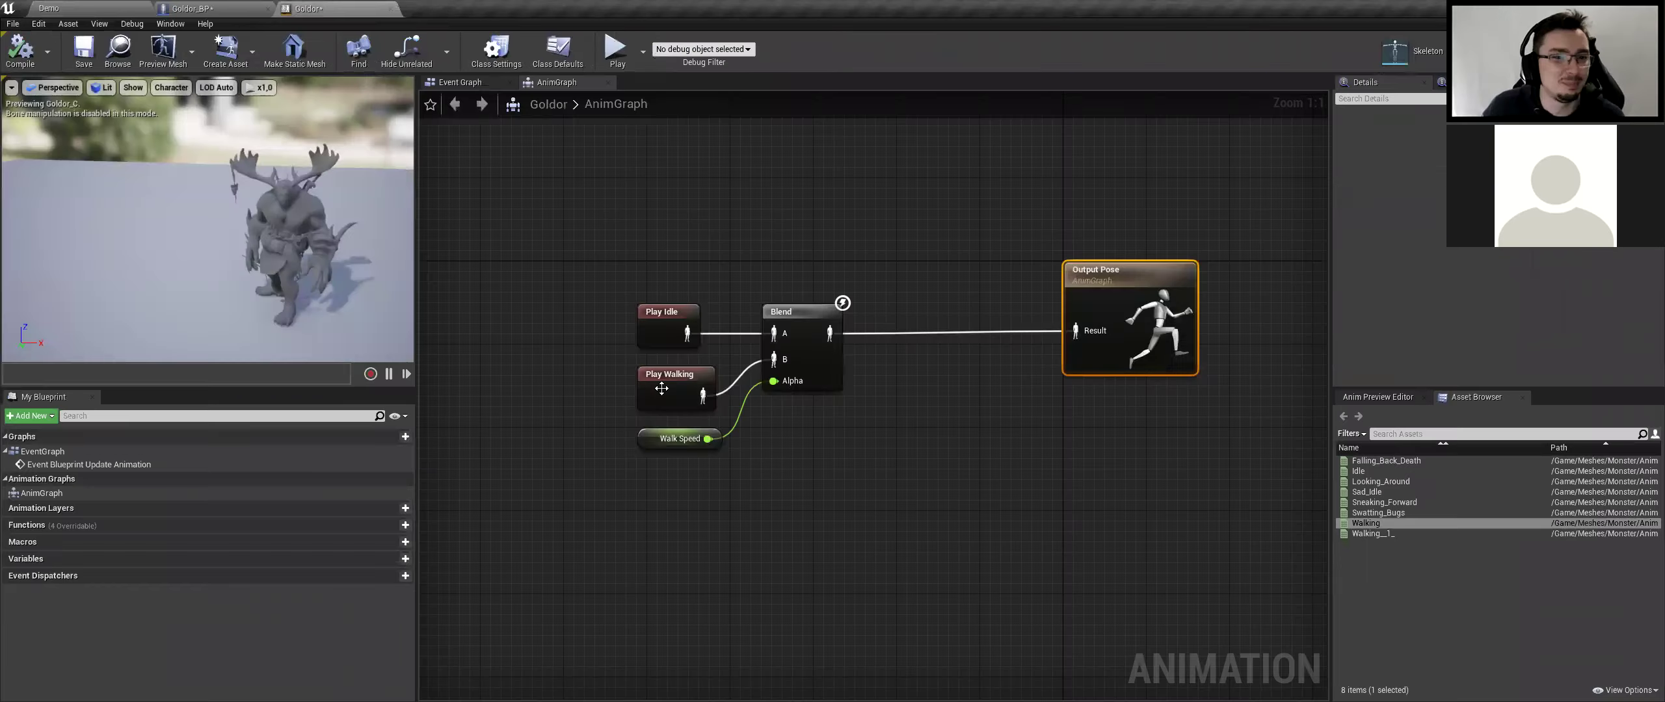
left_click(669, 388)
key("Delete")
left_click(1370, 532)
left_click_drag(1370, 527, 694, 407)
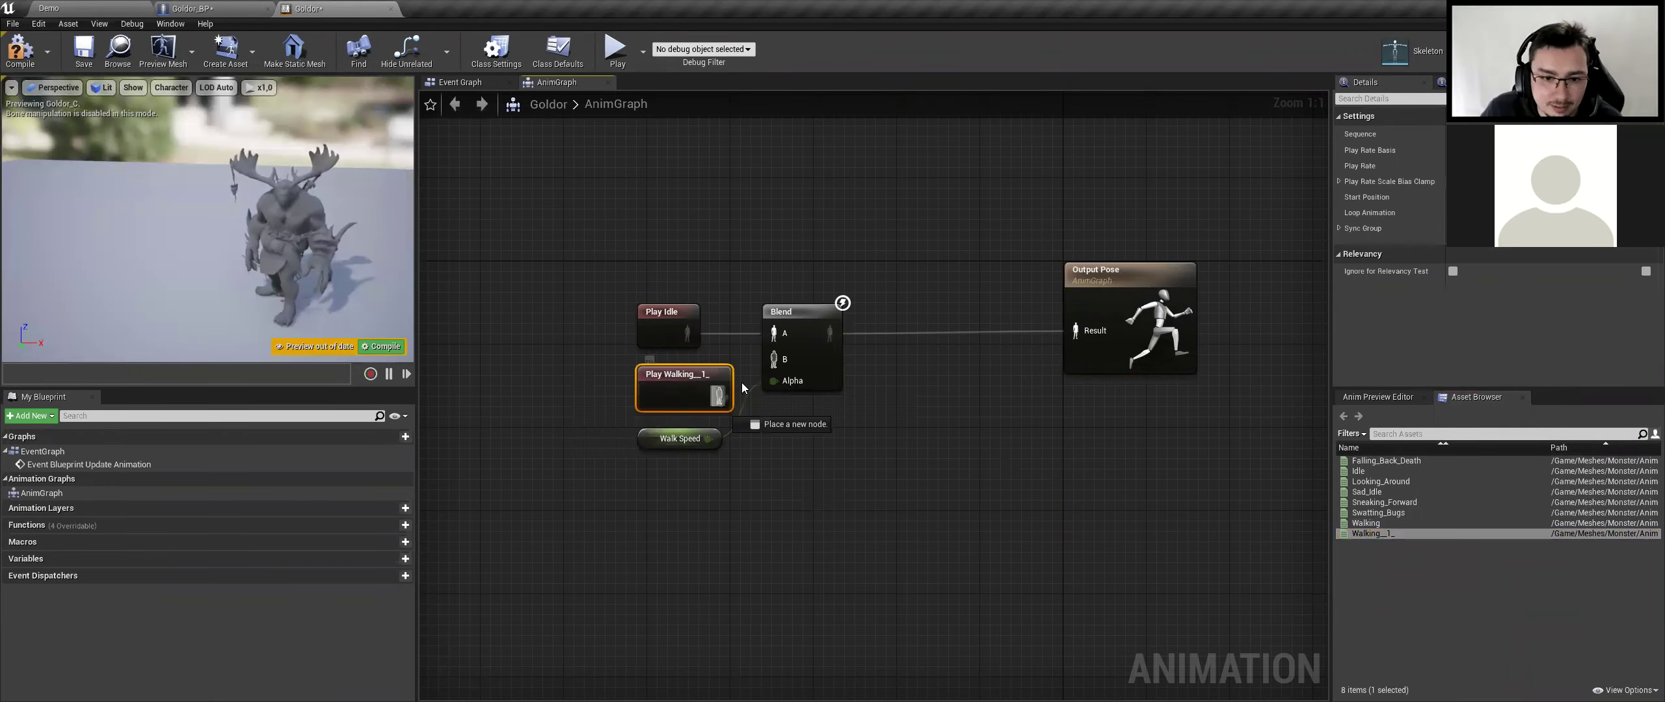
left_click(19, 51)
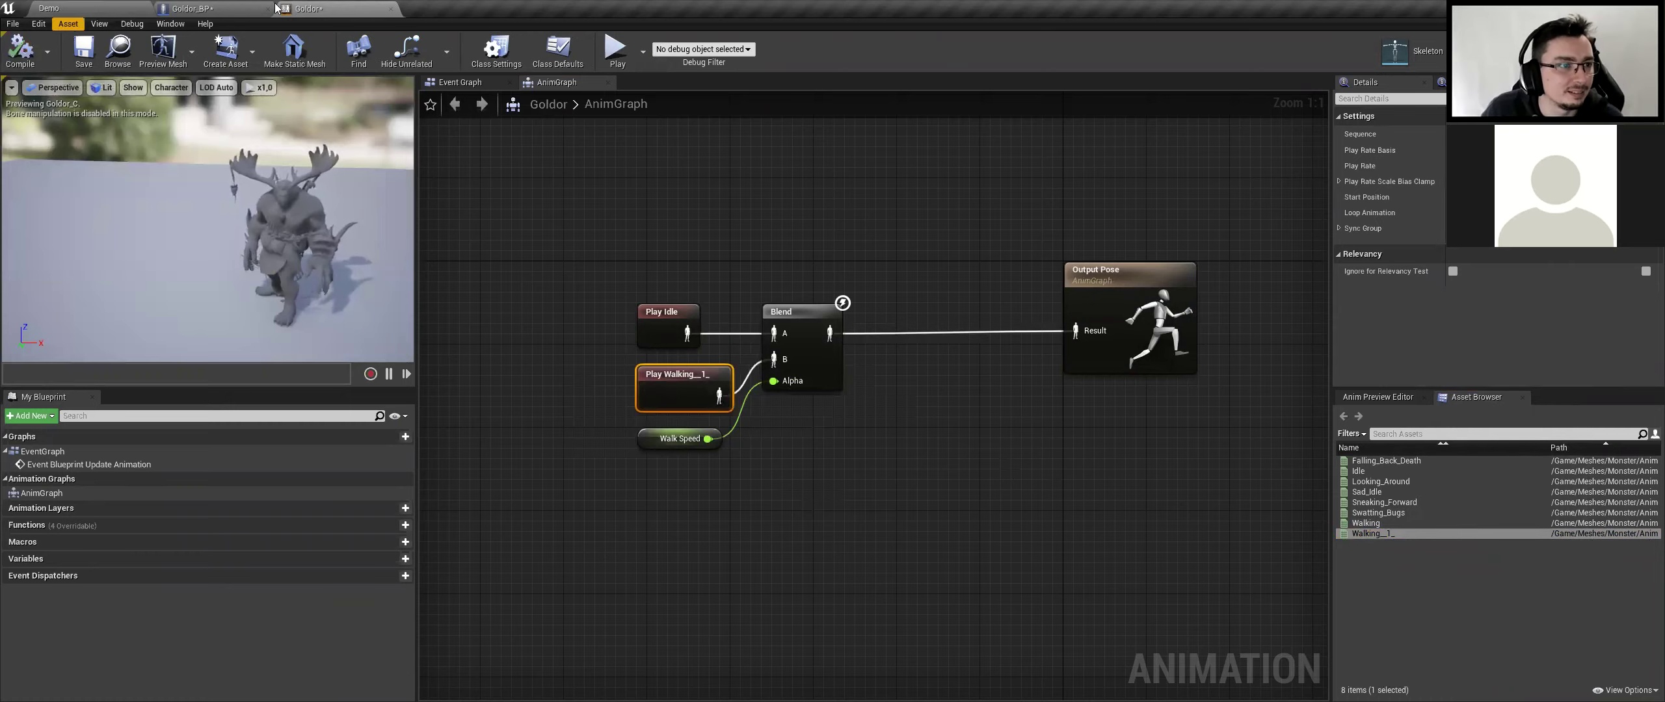
left_click(78, 7)
Set Goldor_BP's Max Walk Speed to 200, then start a Demo play test
double_click(463, 563)
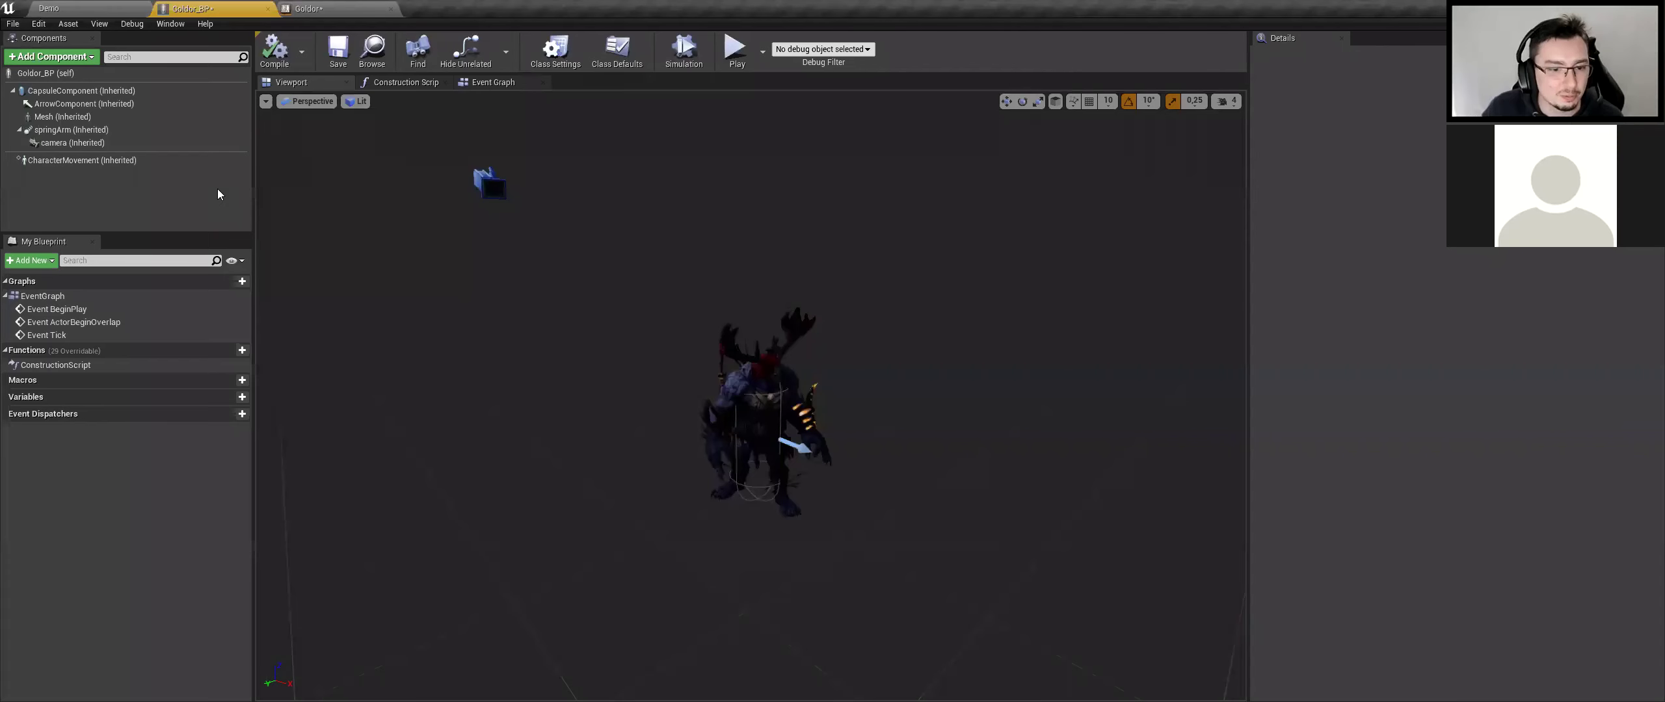
left_click(60, 160)
left_click(1418, 459)
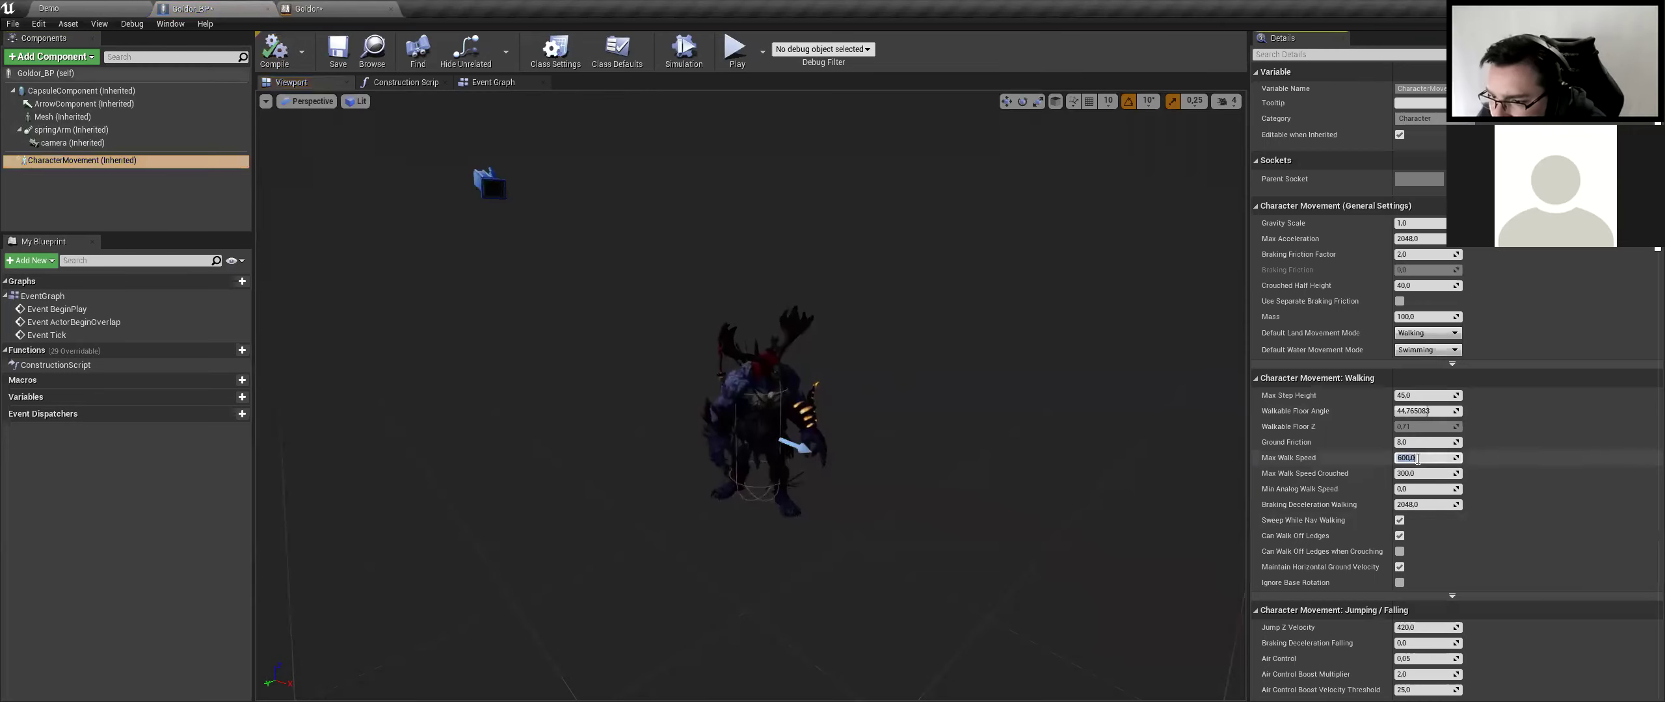
type("0")
key("Return")
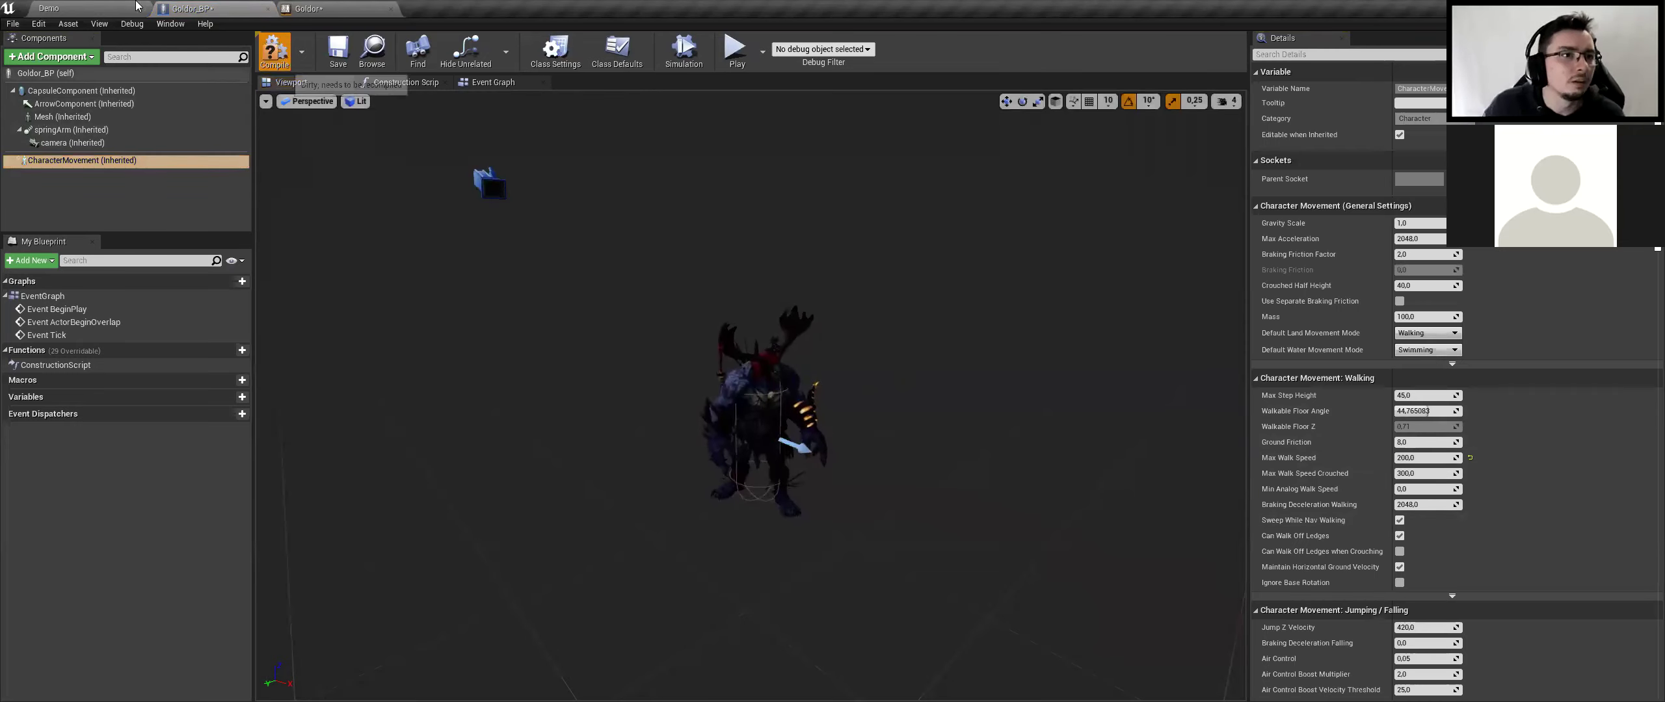
left_click(135, 8)
left_click(873, 51)
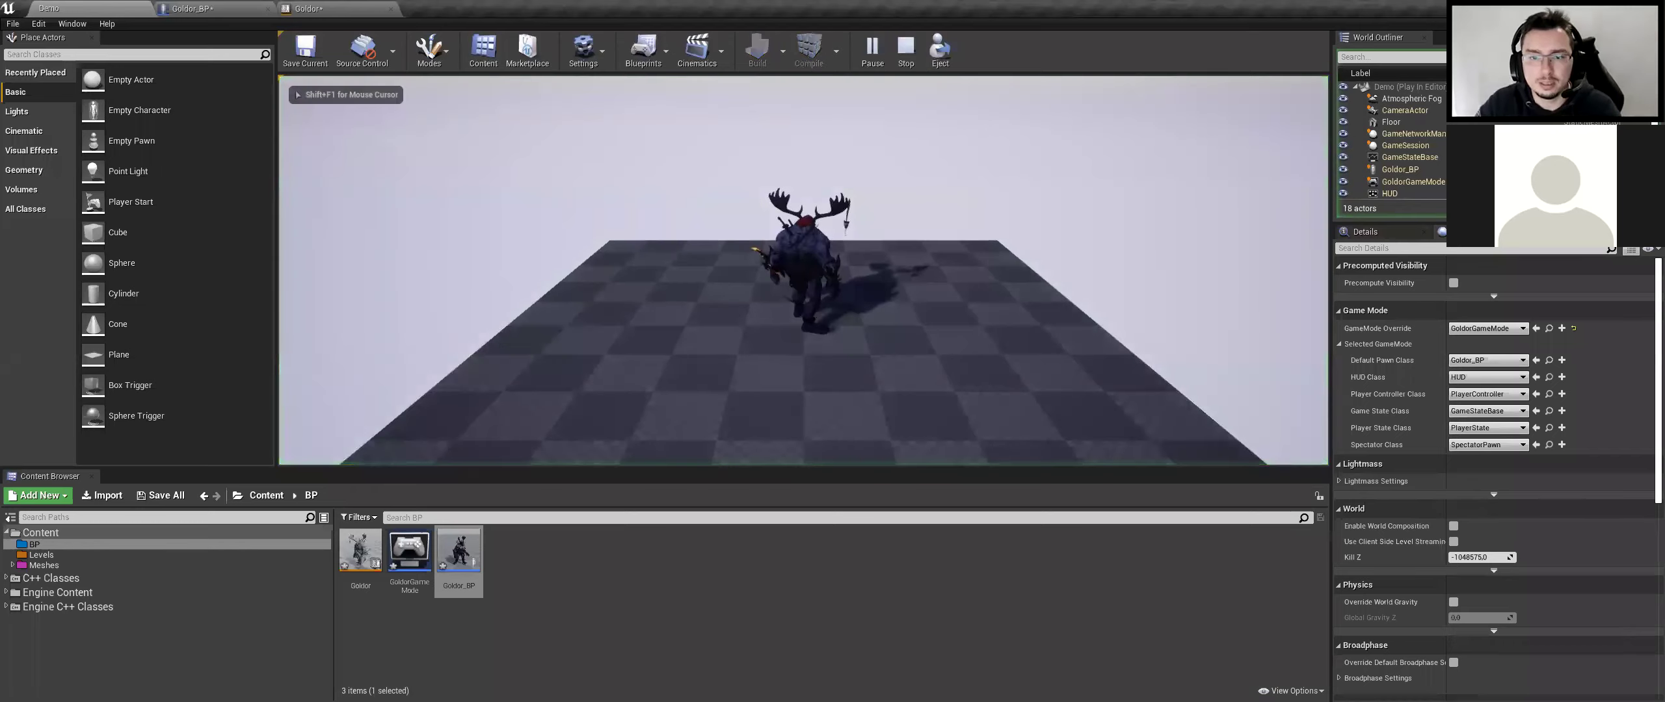
Walk Goldor across the Demo floor with W, then stop the play test
key("w")
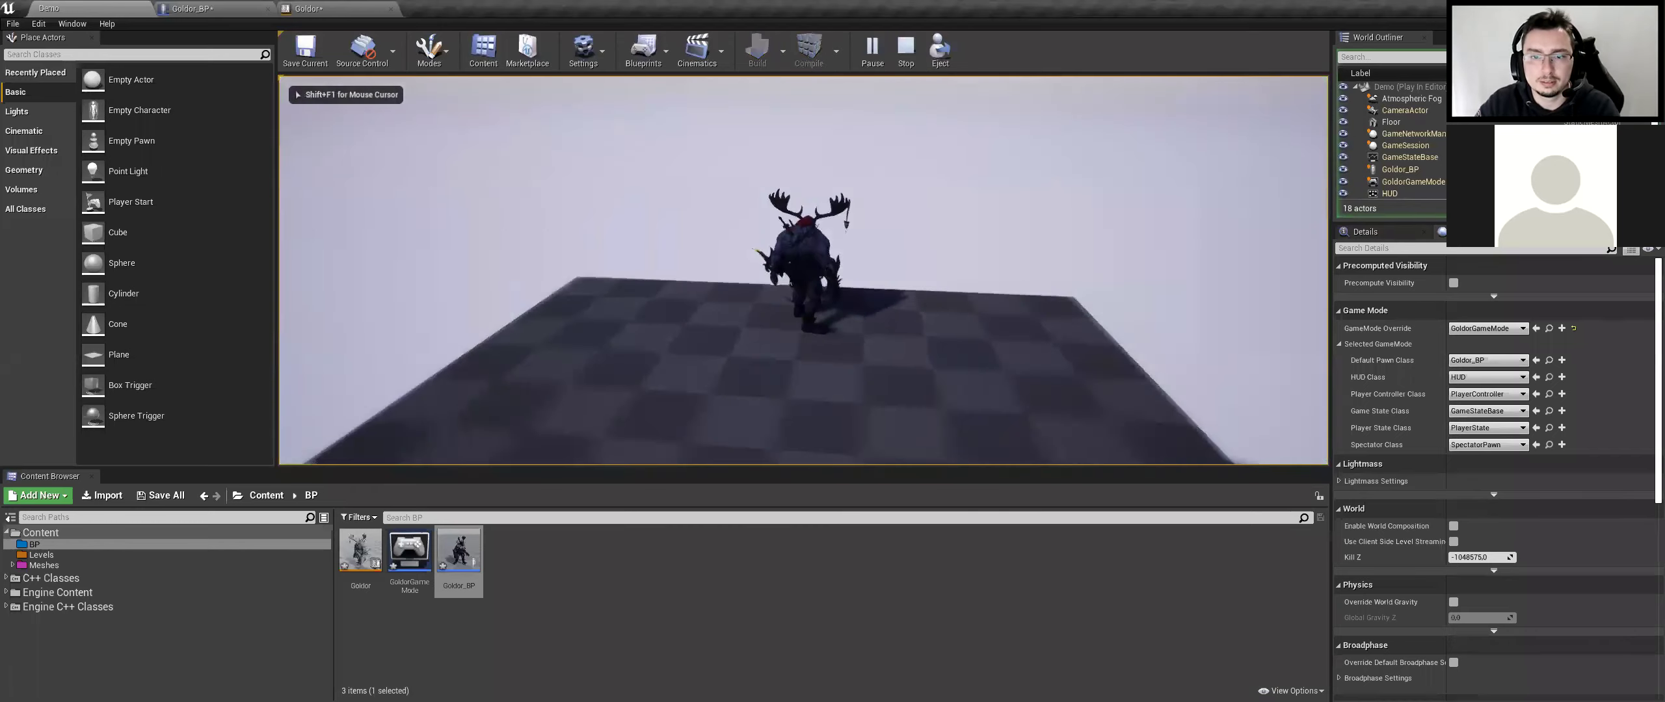
key("w")
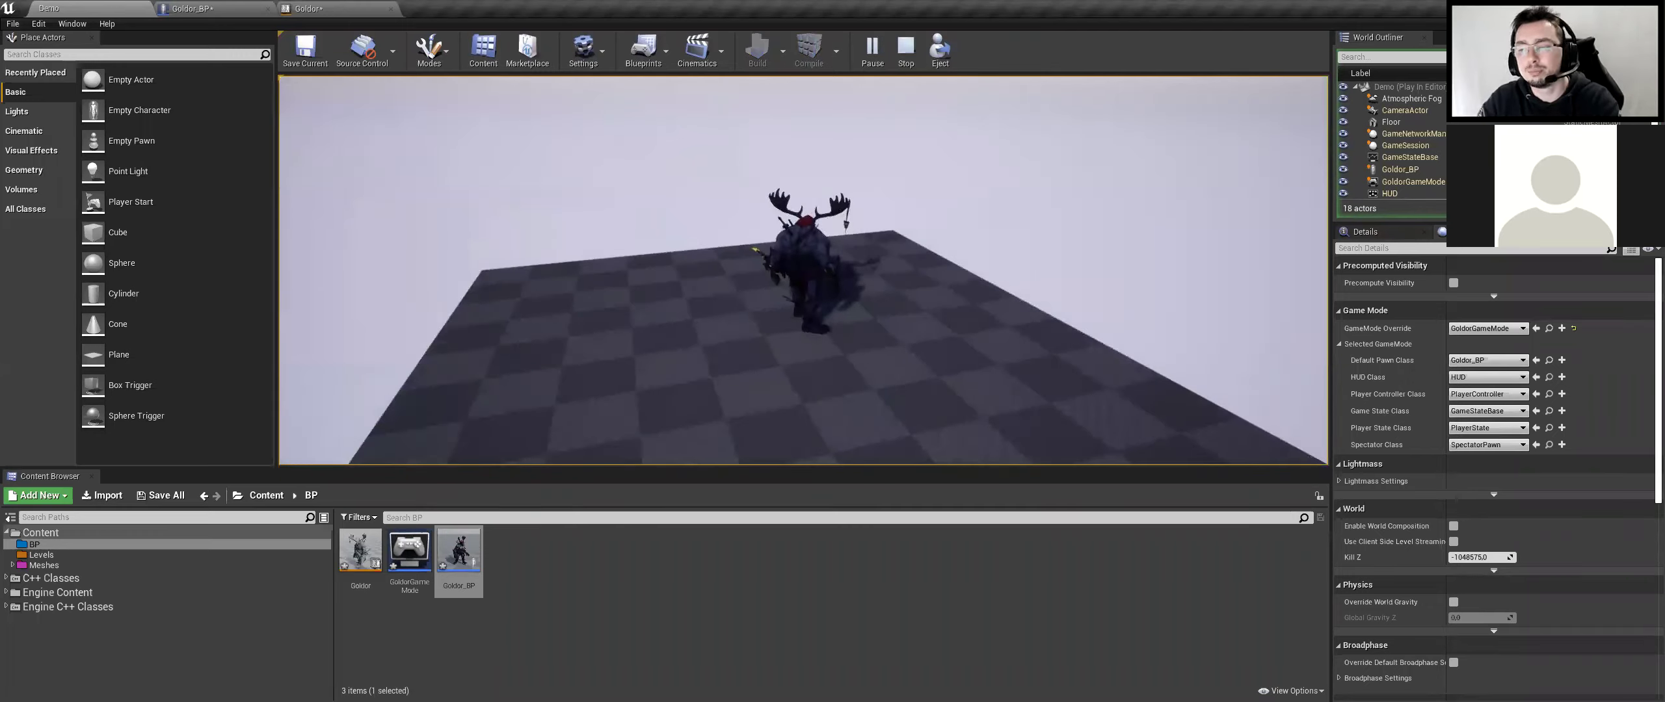
key("Escape")
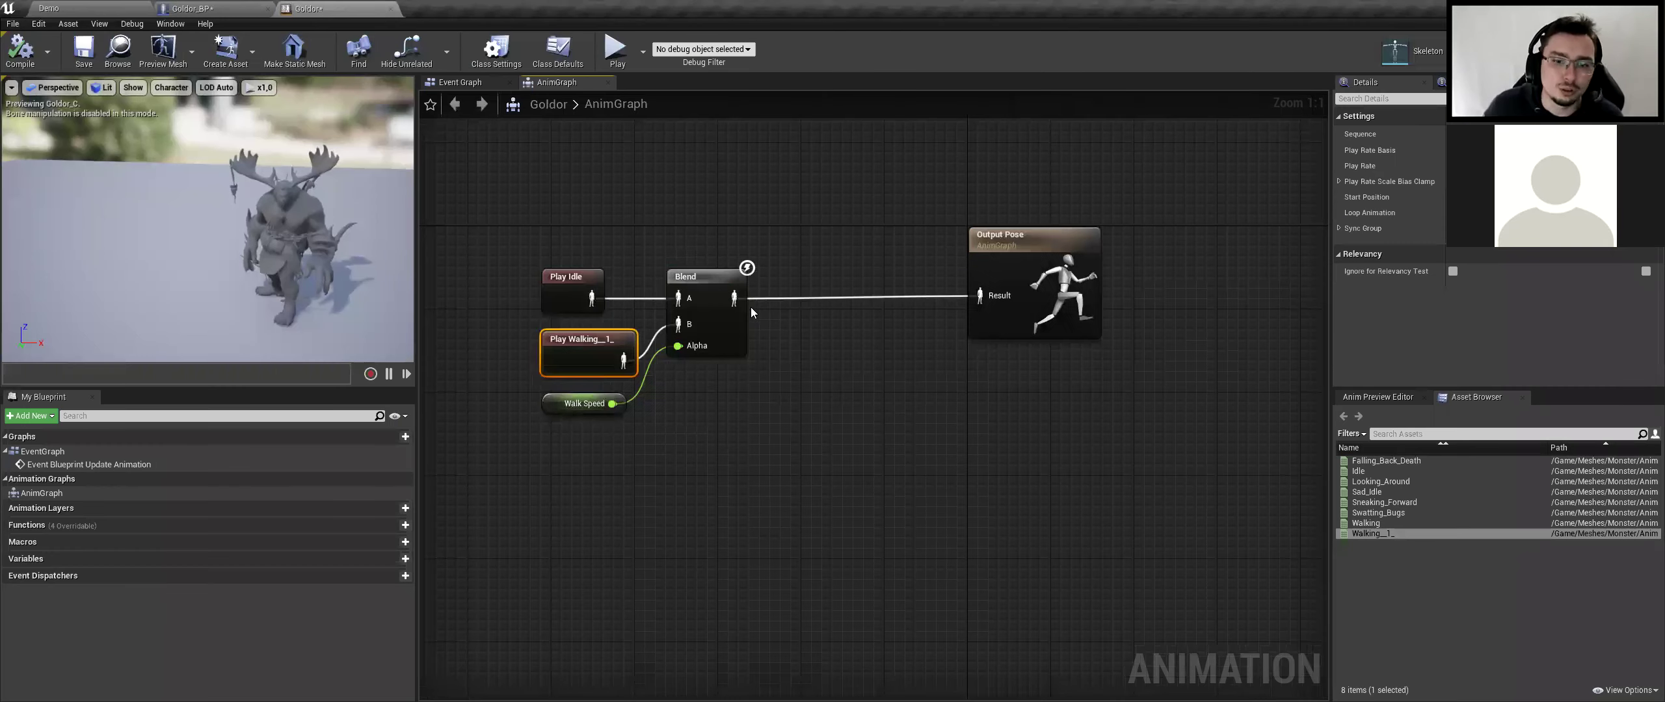
Enable Interp Result on the Blend alpha and set both interp speeds to 5
left_click(692, 277)
left_click(1338, 184)
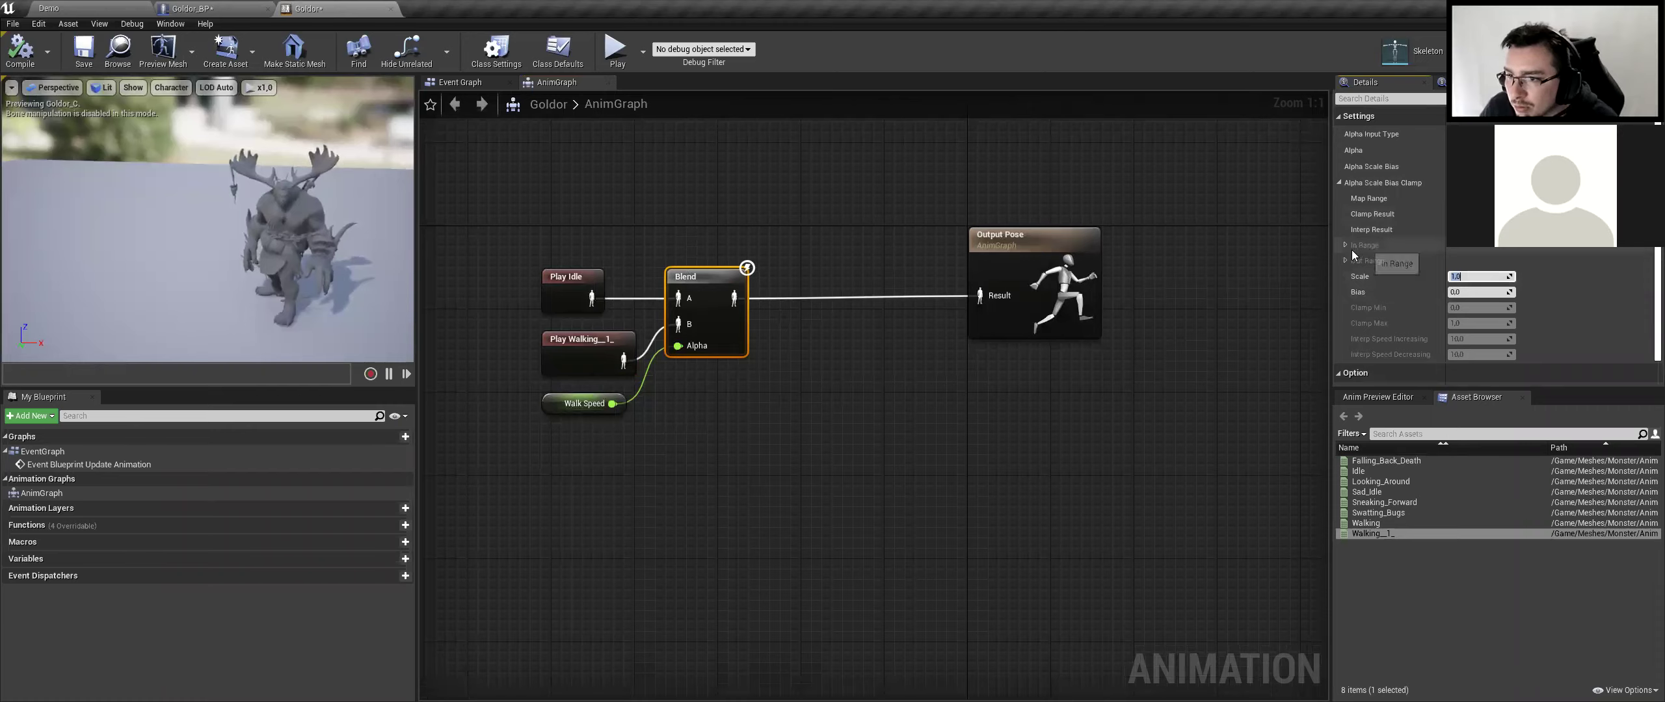
left_click(1452, 230)
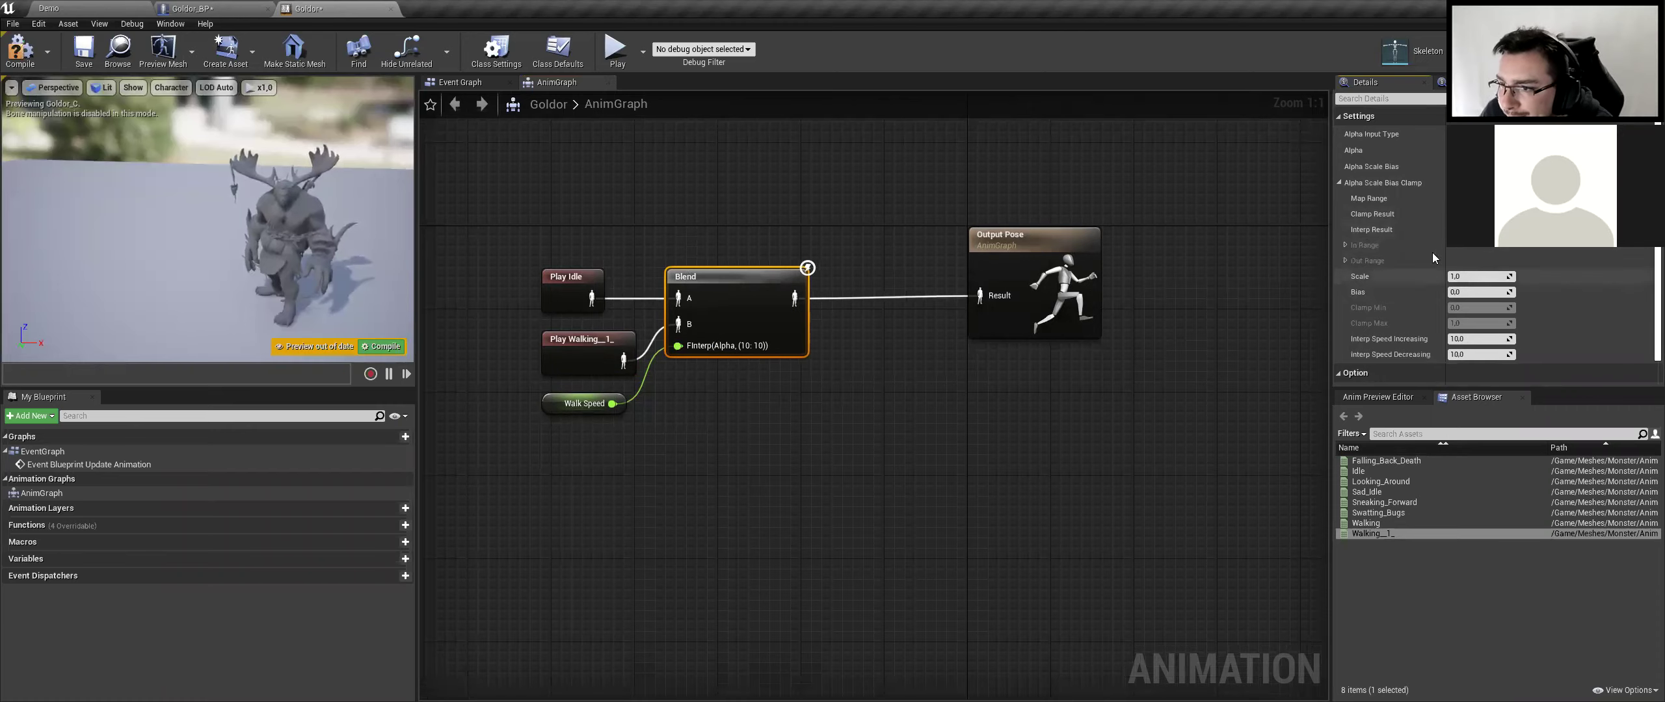
left_click(1345, 247)
scroll(1385, 273, "down", 2)
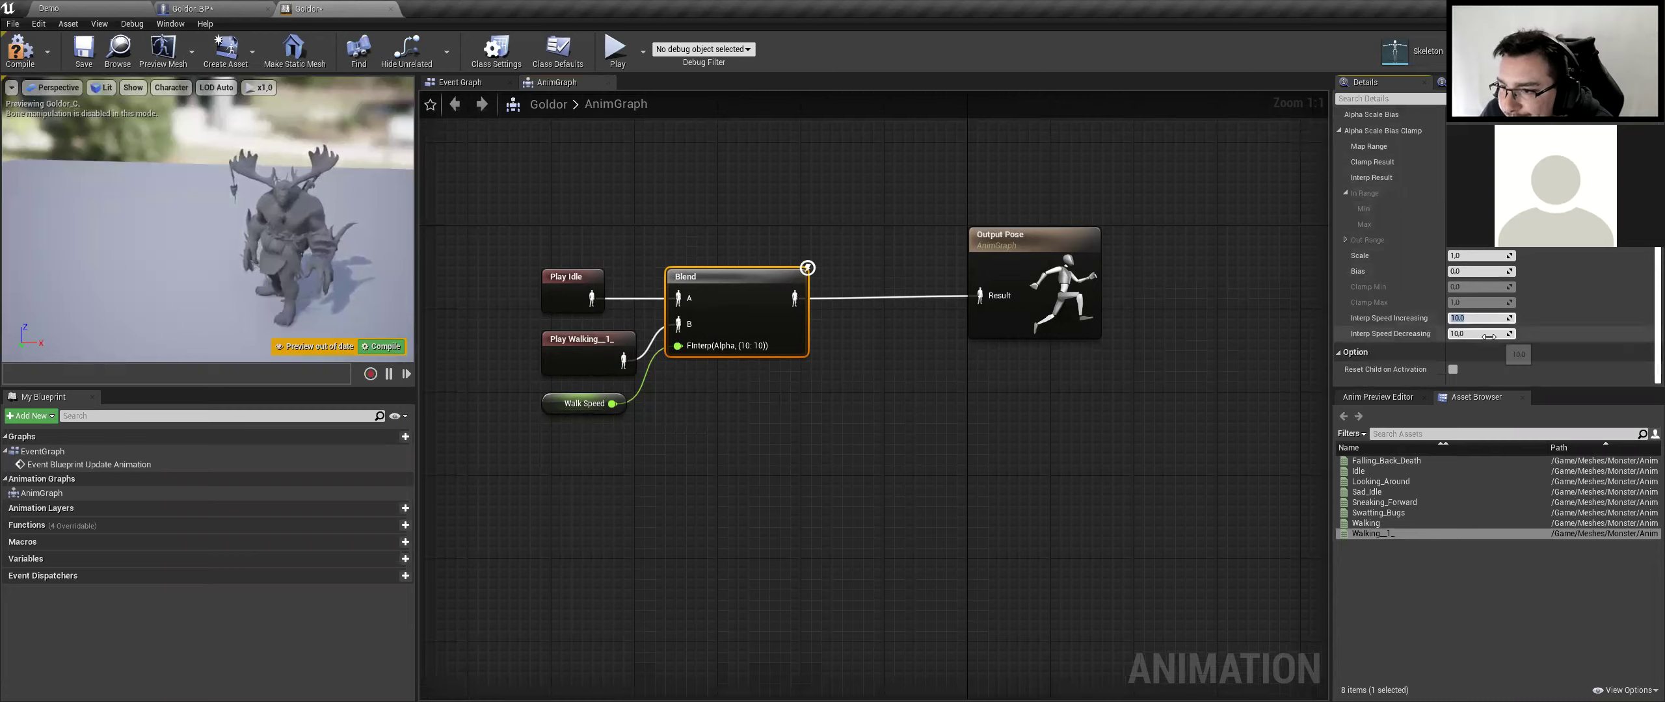
scroll(1383, 279, "up", 1)
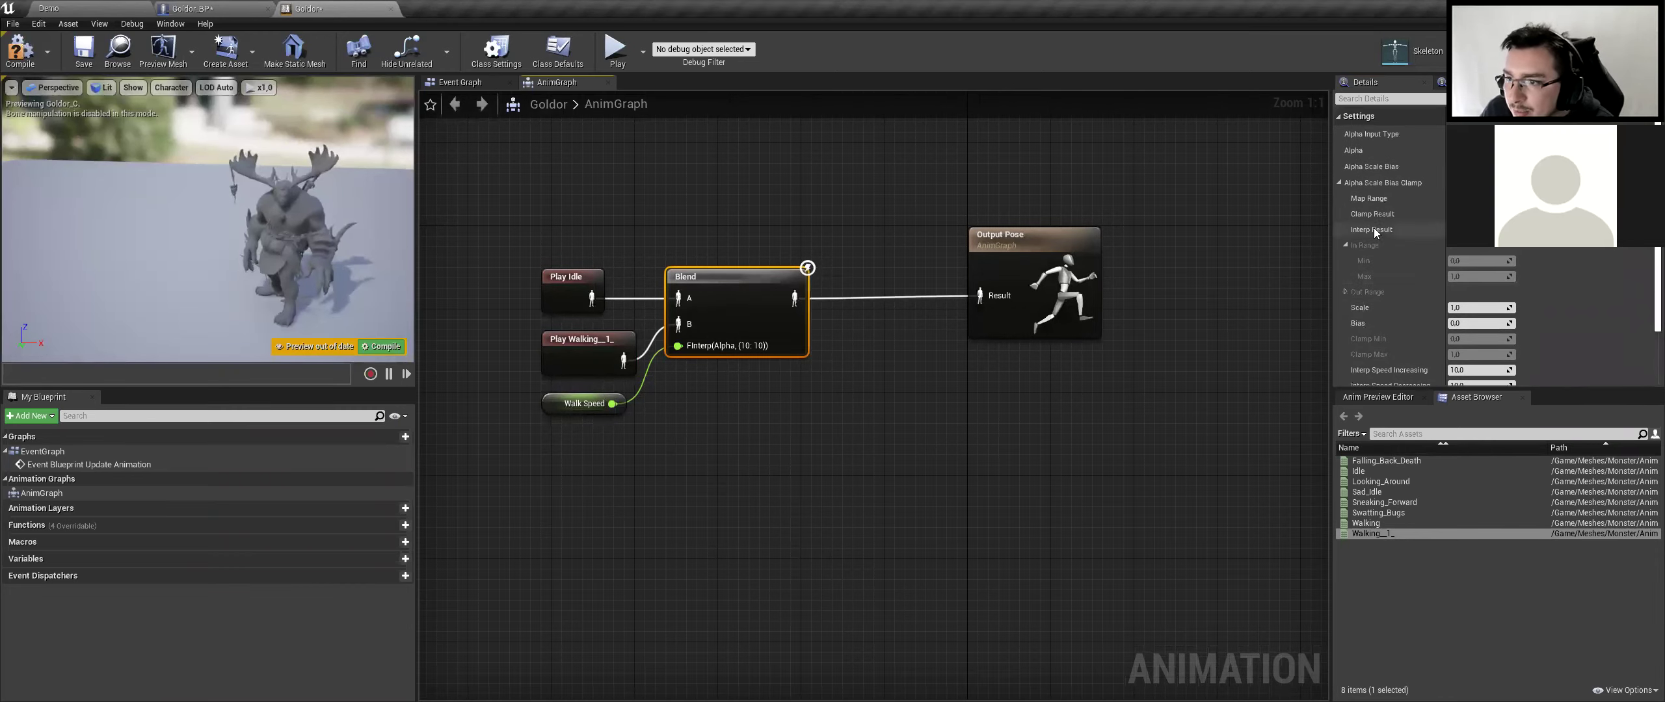
scroll(1475, 281, "down", 1)
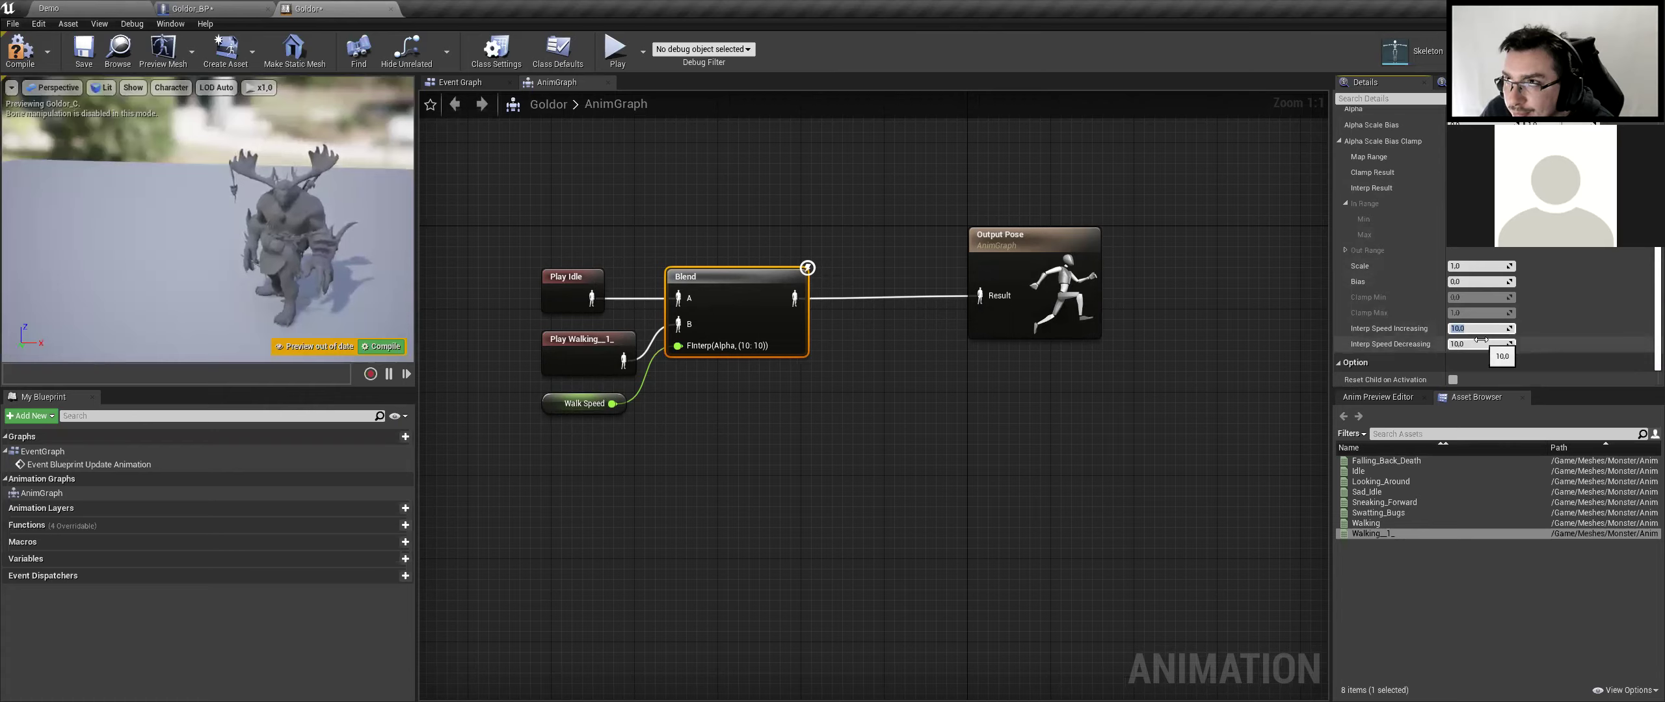
type("5")
key("Return")
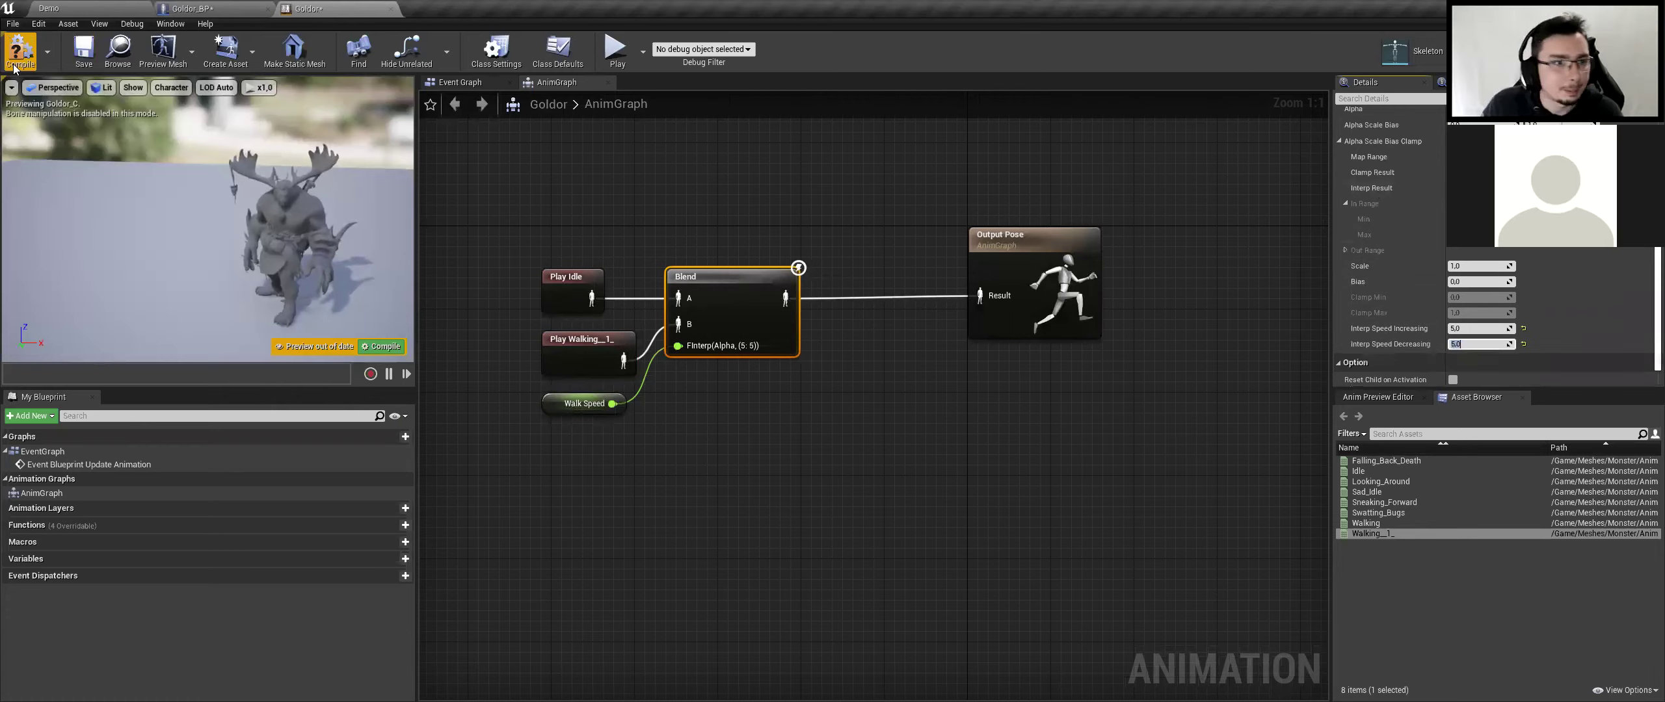
left_click(49, 8)
Run another Demo play test, then return to Goldor's AnimGraph
left_click(869, 52)
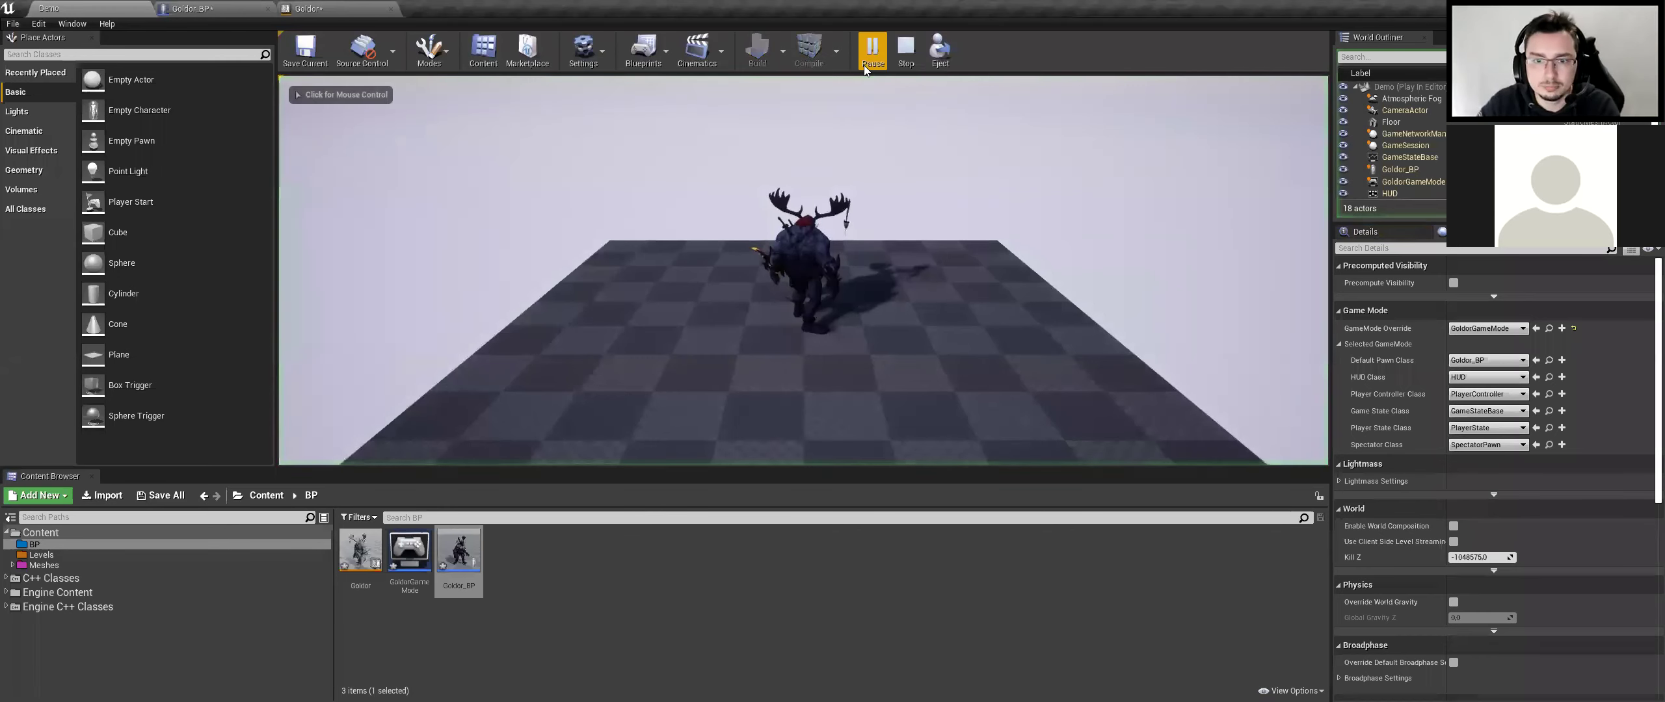
left_click(803, 269)
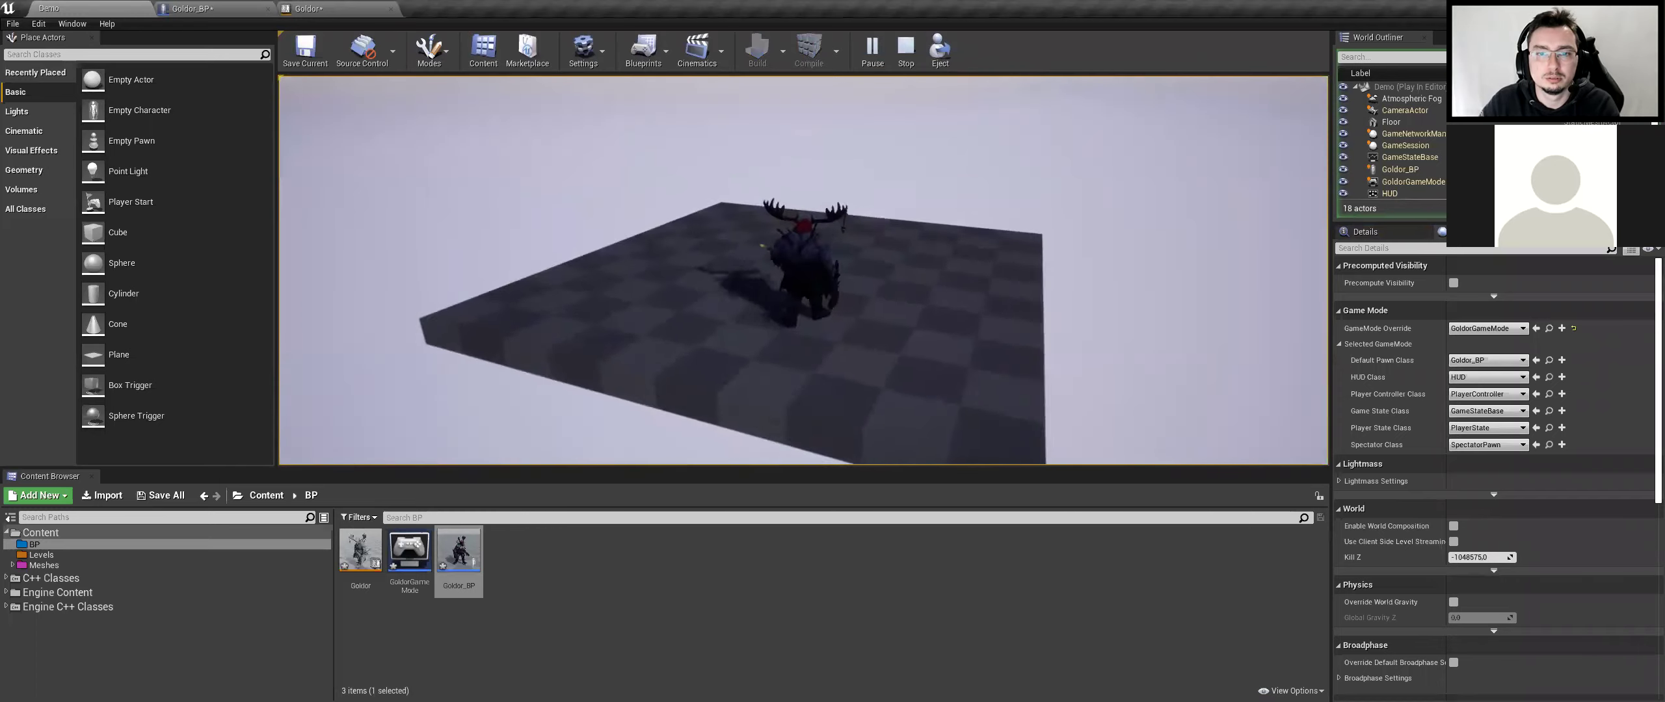
key("Escape")
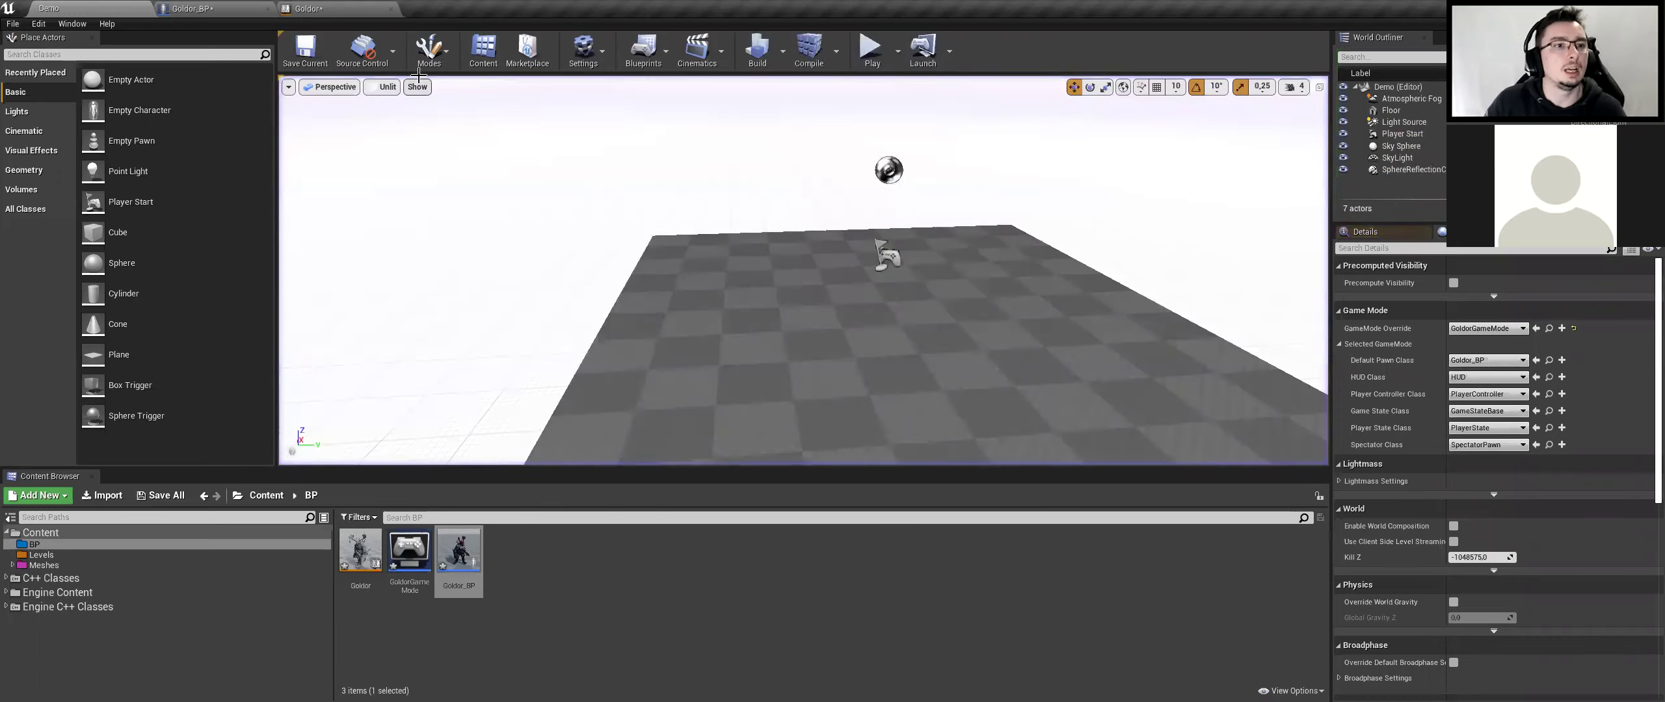
left_click(309, 8)
Reposition Play Idle and Play Walking further left of the Blend node
right_click_drag(731, 478, 1131, 500)
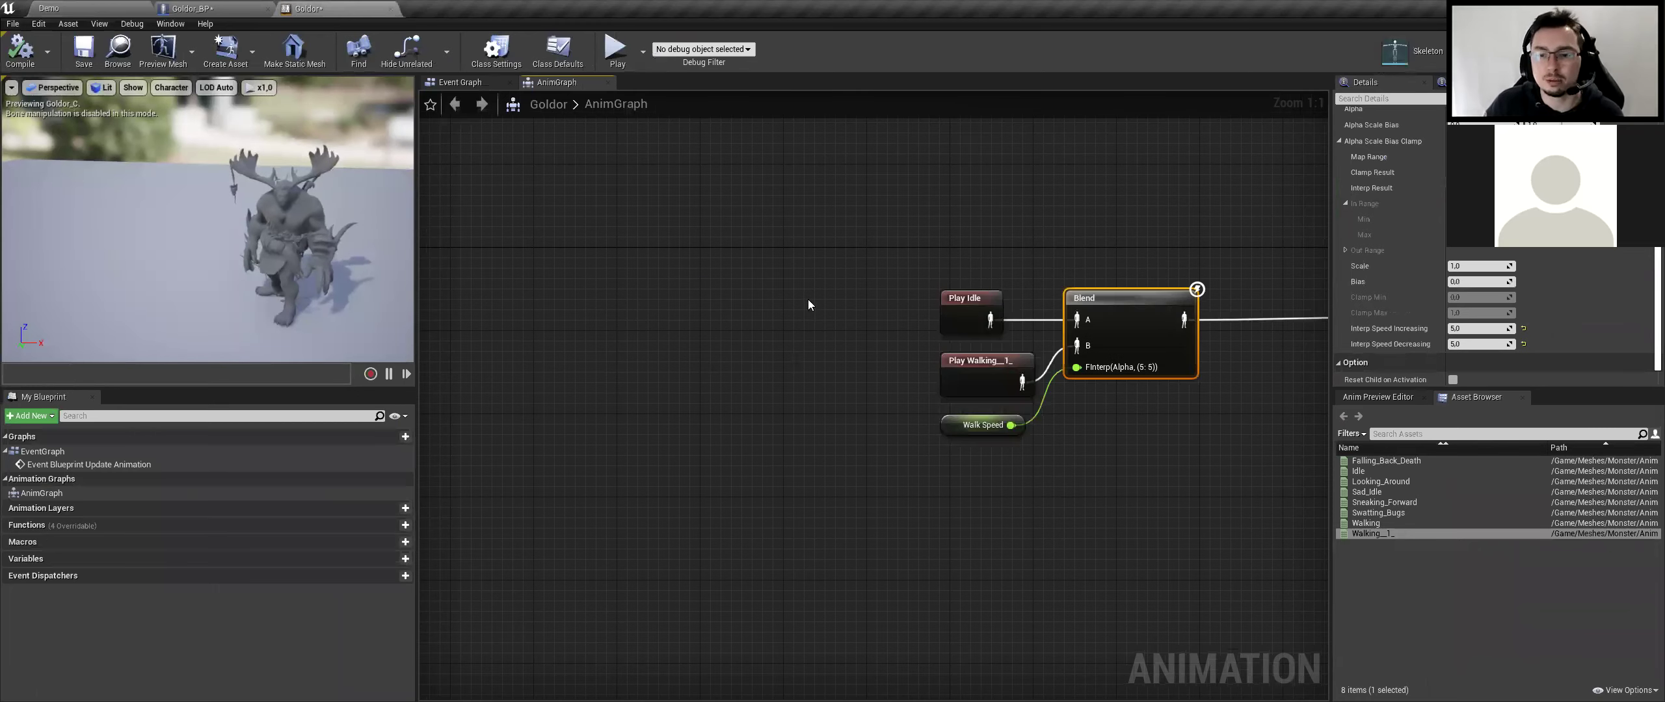
right_click_drag(809, 305, 647, 269)
left_click_drag(803, 262, 636, 272)
left_click_drag(819, 324, 544, 324)
left_click_drag(636, 272, 625, 262)
right_click_drag(650, 456, 819, 457)
left_click_drag(713, 326, 792, 325)
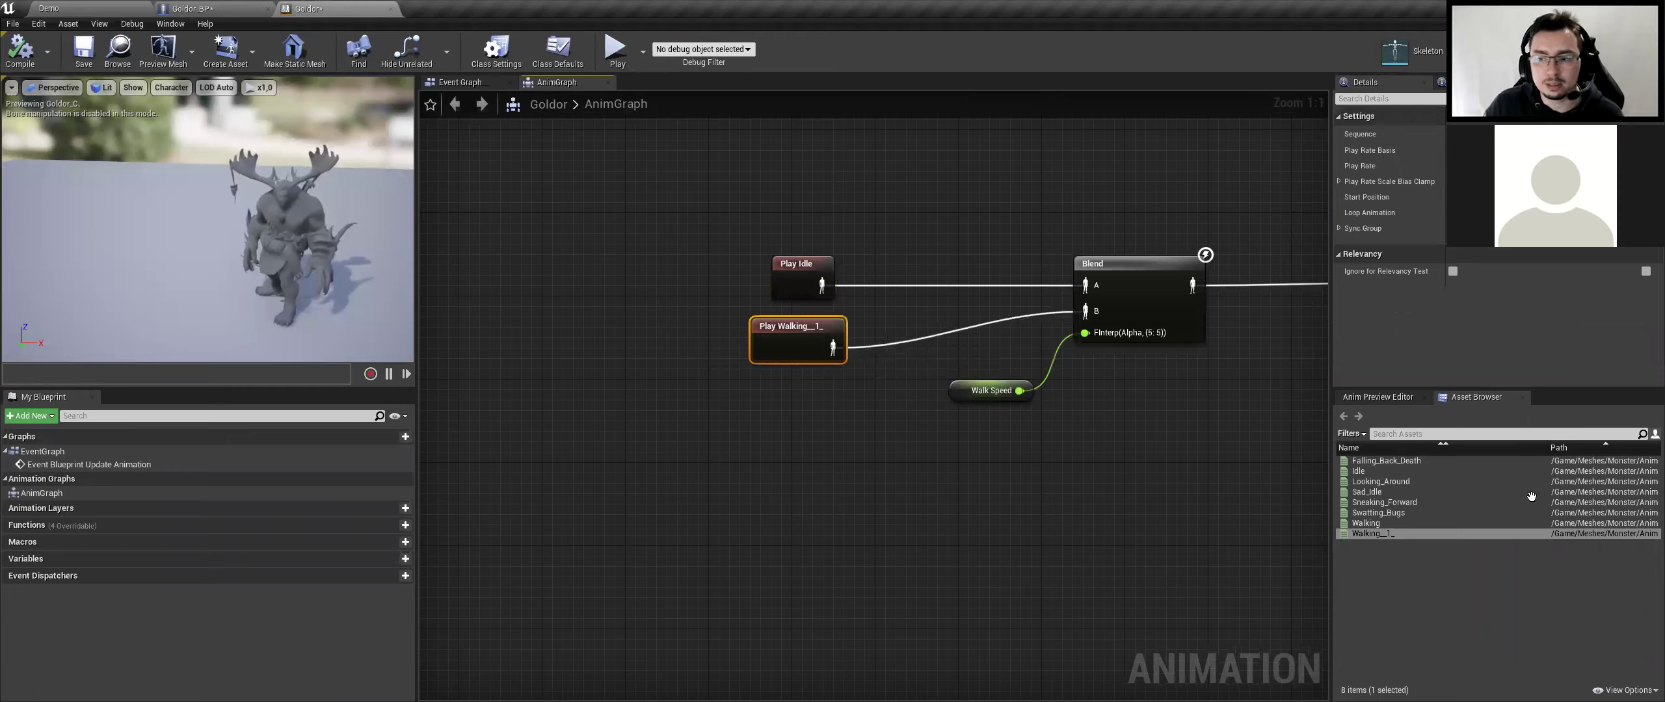
left_click(780, 408)
Add a Random Sequence Player, delete Play Idle, and wire the player into Blend A
right_click(614, 245)
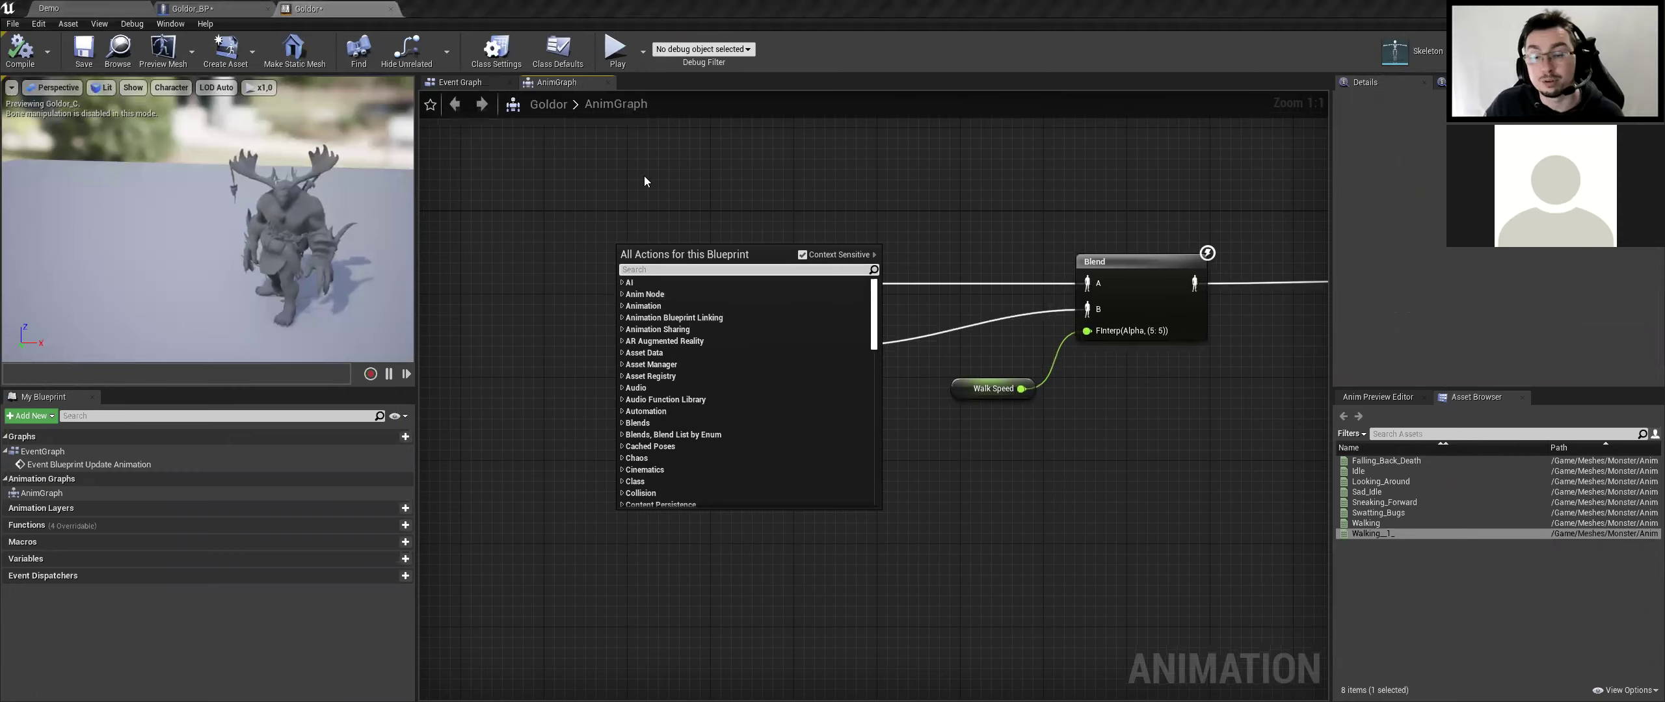
right_click(634, 262)
type("random")
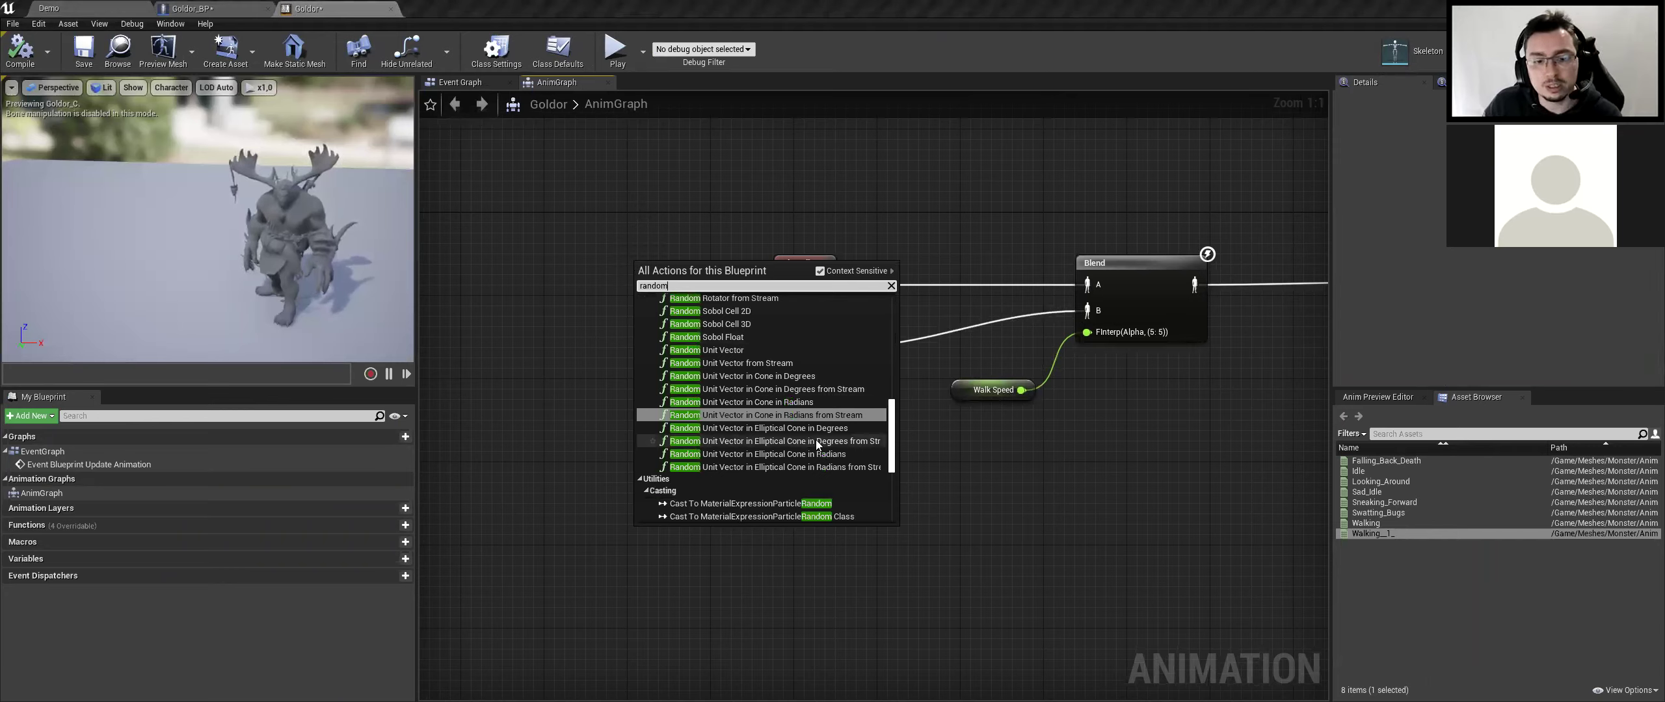
left_click_drag(891, 427, 890, 288)
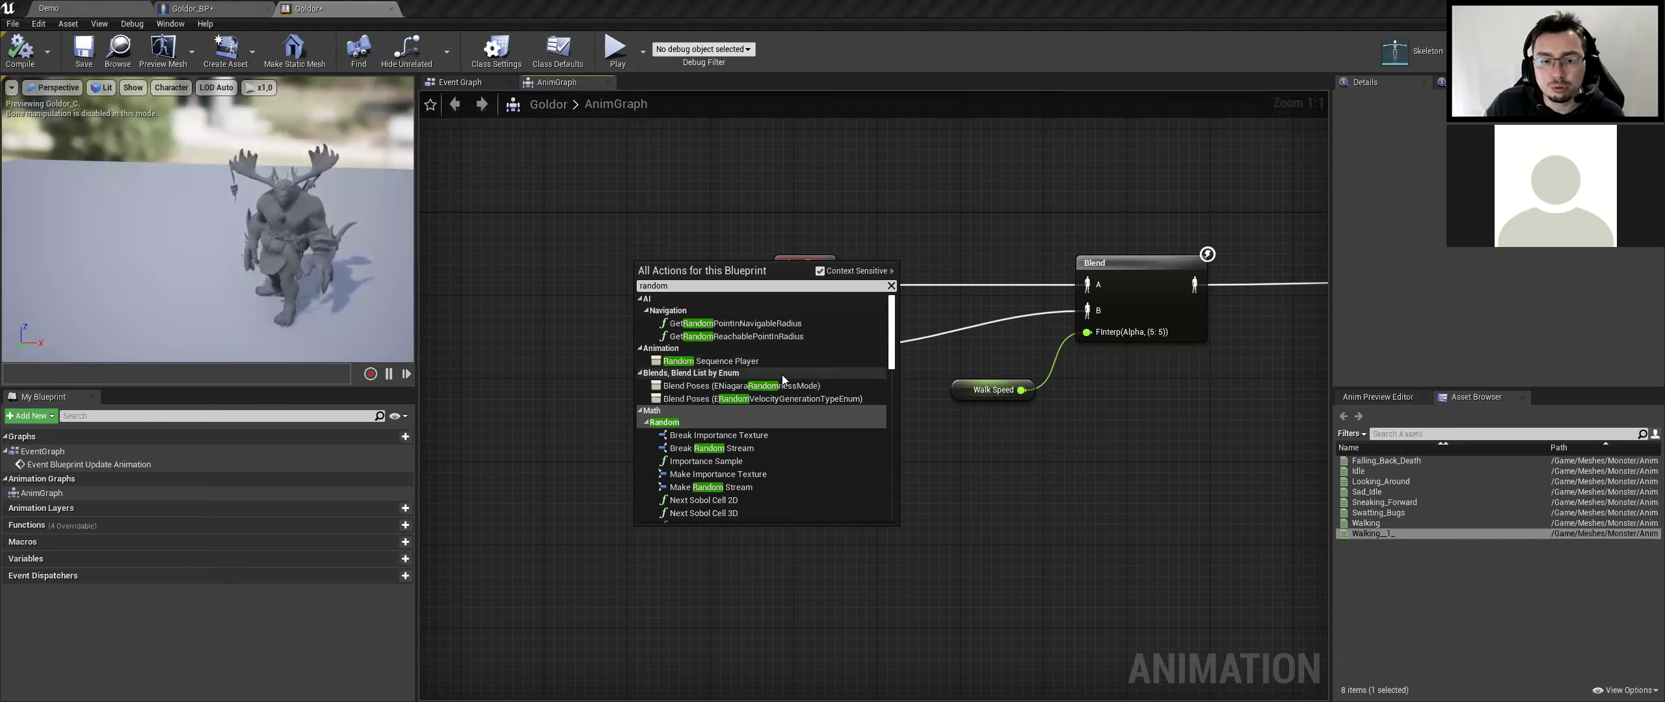
left_click(711, 361)
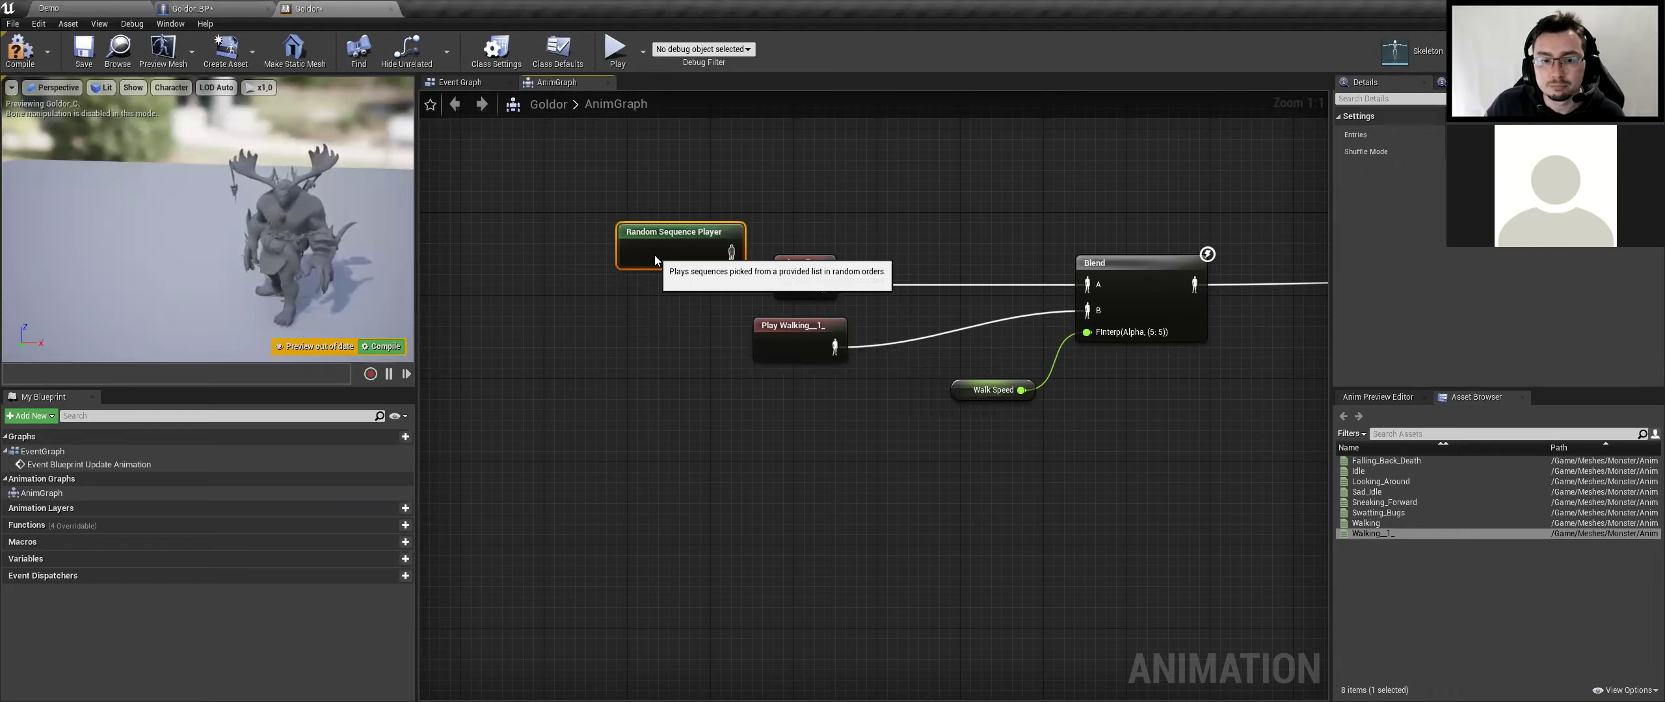
left_click(800, 277)
key("Delete")
left_click_drag(731, 284, 1087, 284)
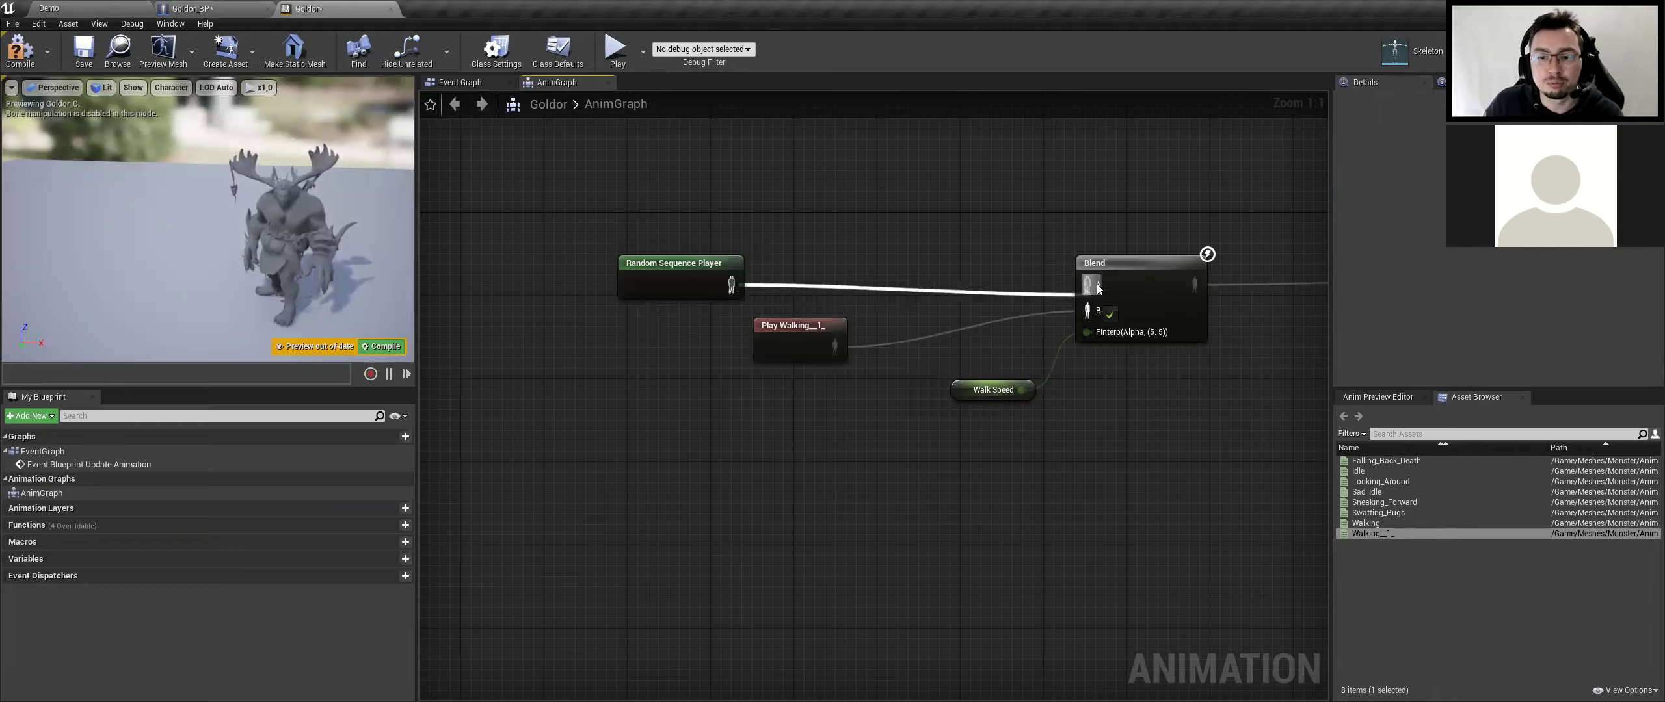
Delete Play Walking_1_ and paste a second Random Sequence Player into Blend B
left_click(782, 336)
key("Delete")
left_click(683, 286)
key("ctrl+c")
key("ctrl+v")
mouse_move(782, 370)
left_mouse_down()
mouse_move(656, 340)
mouse_move(1134, 317)
mouse_move(1087, 311)
left_mouse_up()
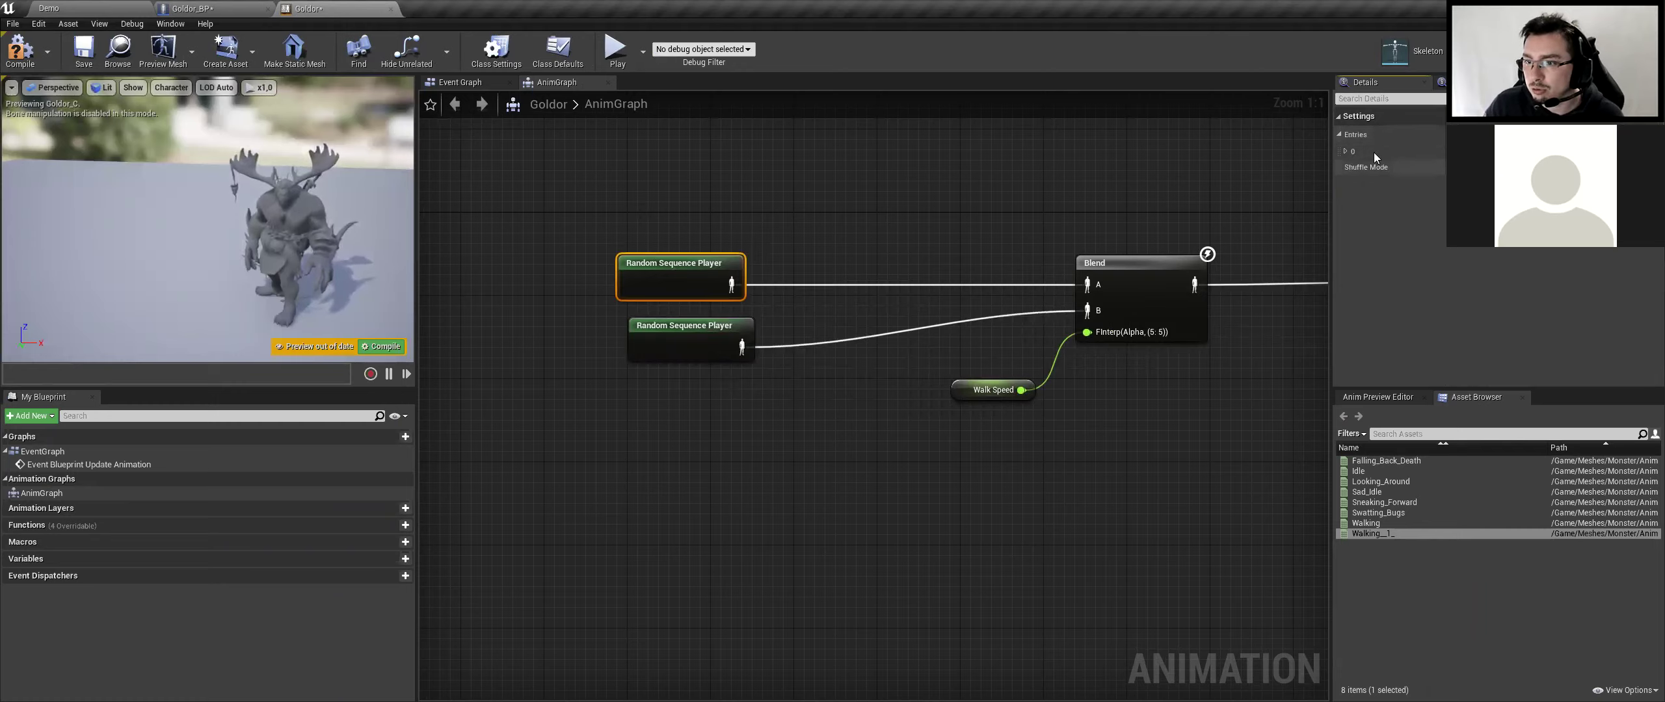
Set the first Random Sequence Player's entries to Looking_Around, Looking_Around and Sad_Idle, then collapse them
left_click(1345, 151)
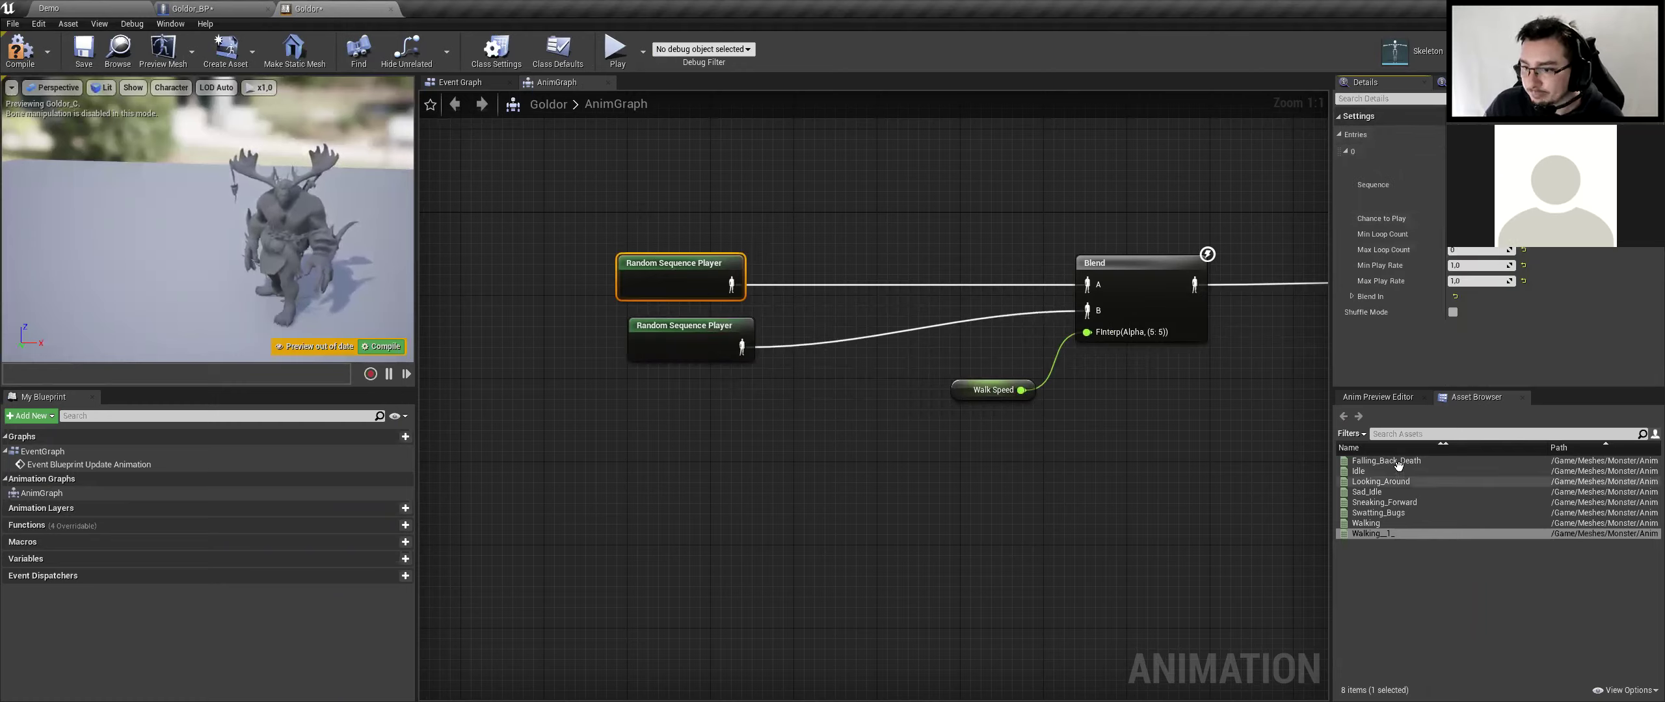
left_click_drag(1381, 481, 1502, 184)
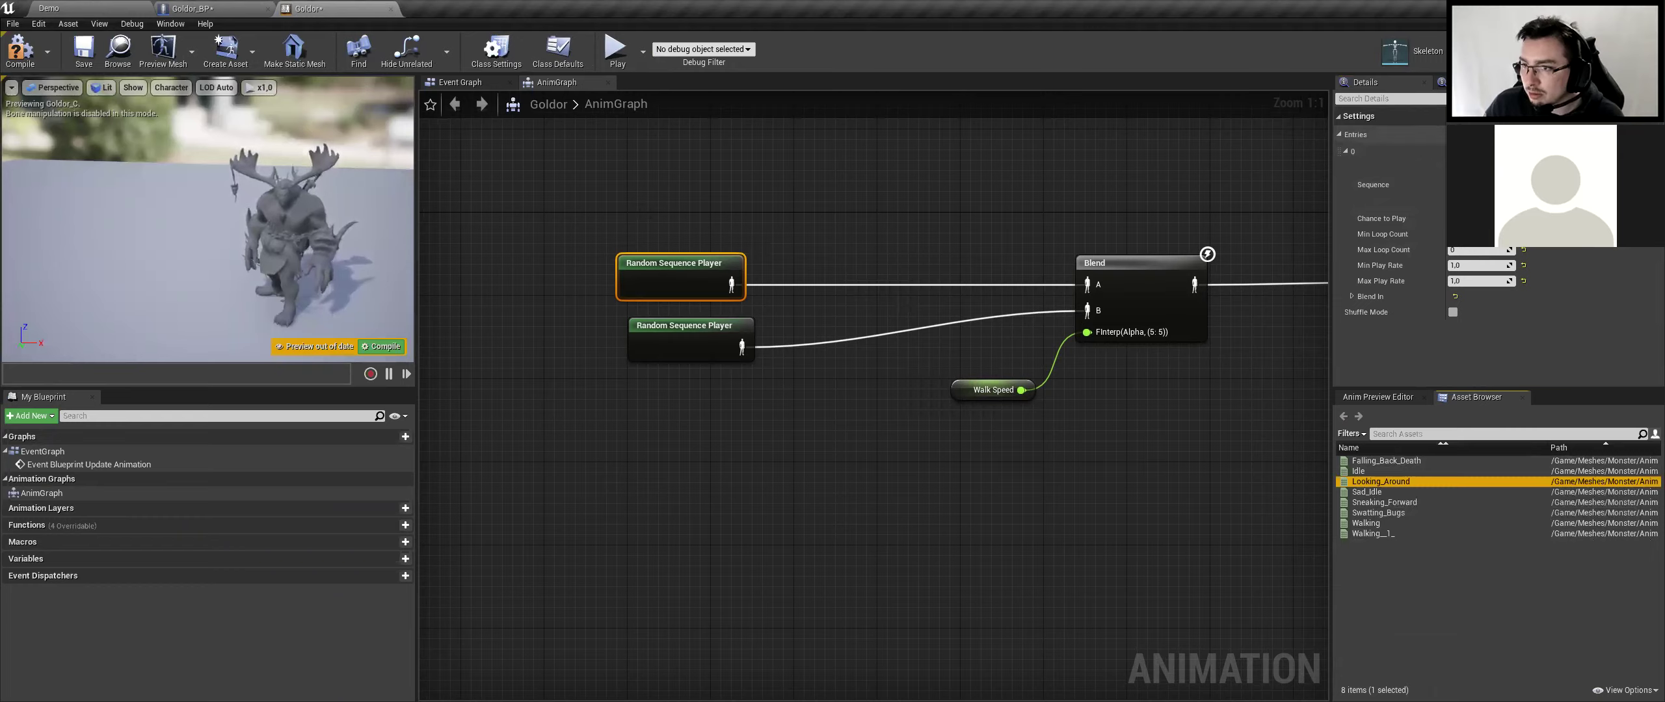
left_click(1345, 311)
scroll(1366, 312, "down", 2)
left_click_drag(1381, 481, 1472, 303)
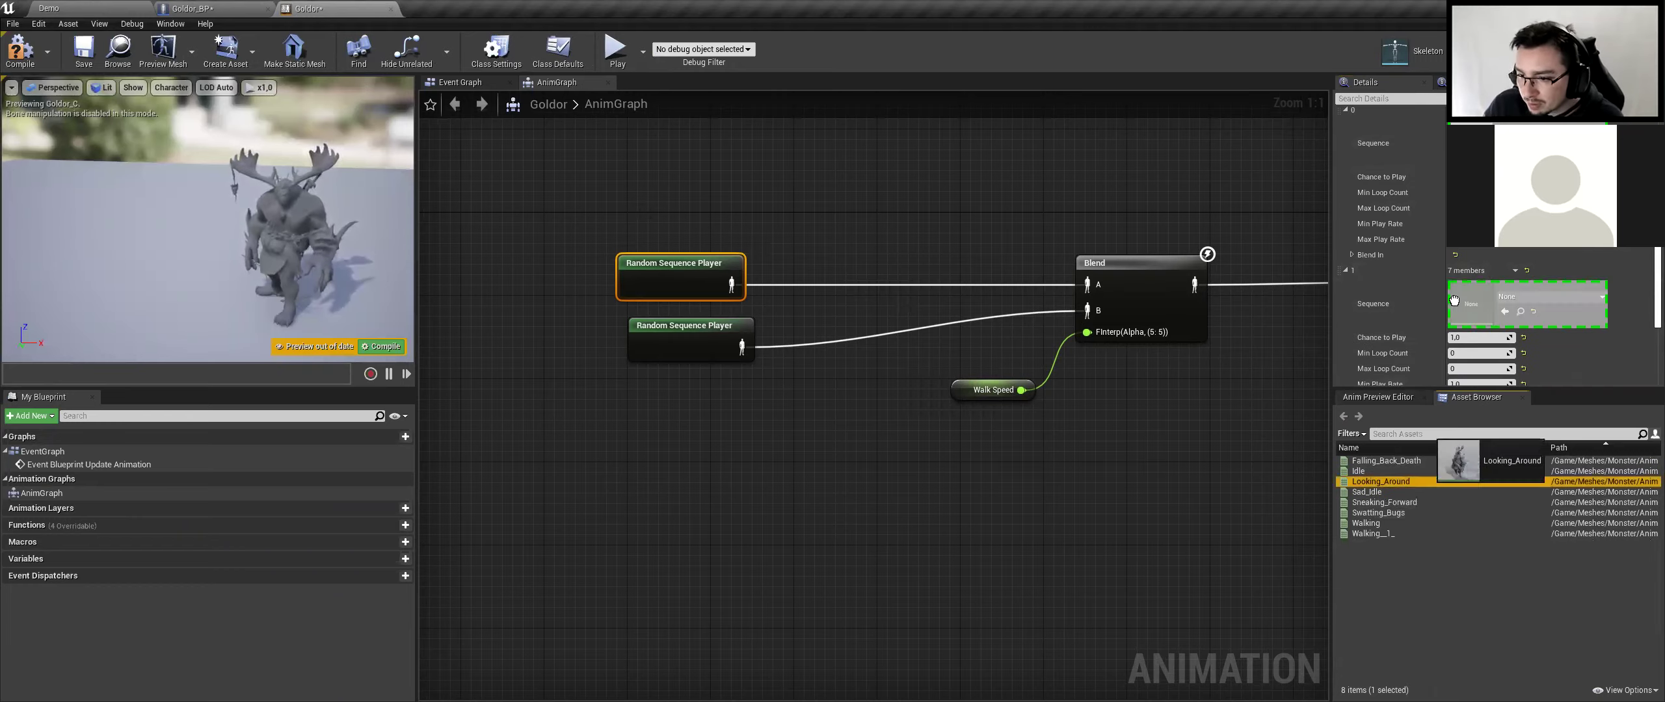
scroll(1441, 365, "down", 3)
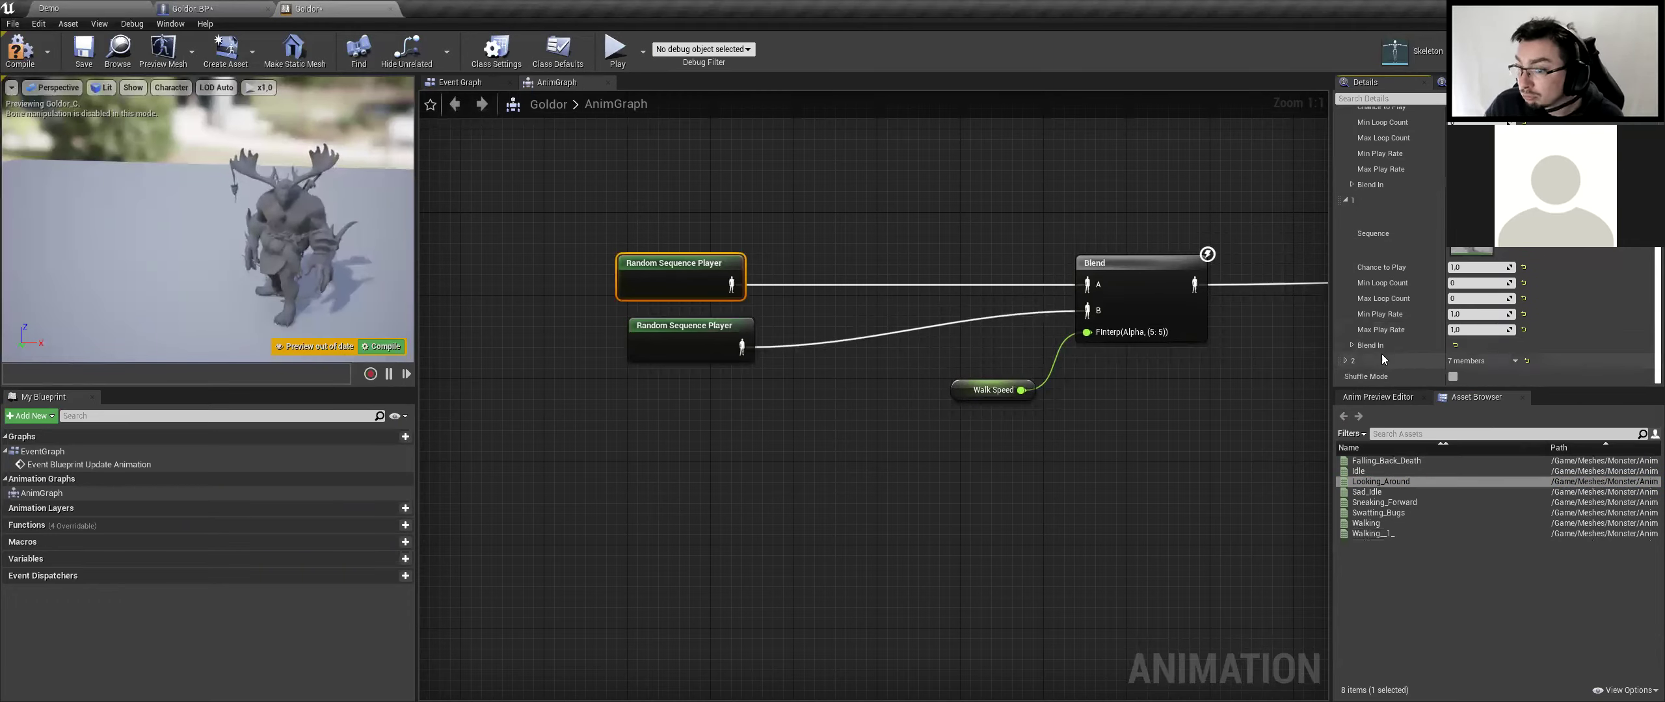
left_click(1347, 361)
scroll(1434, 320, "down", 2)
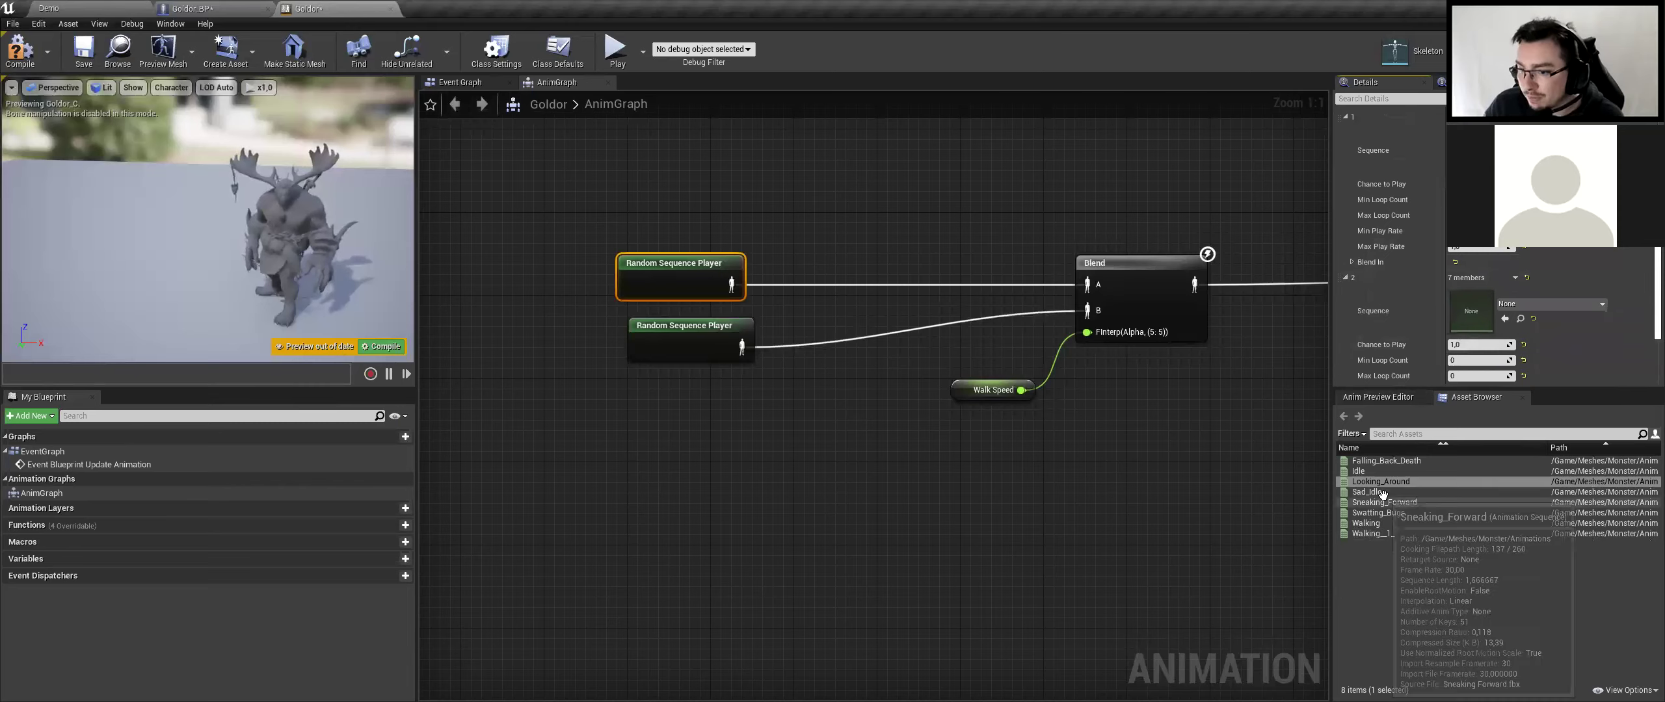
left_click_drag(1383, 494, 1471, 311)
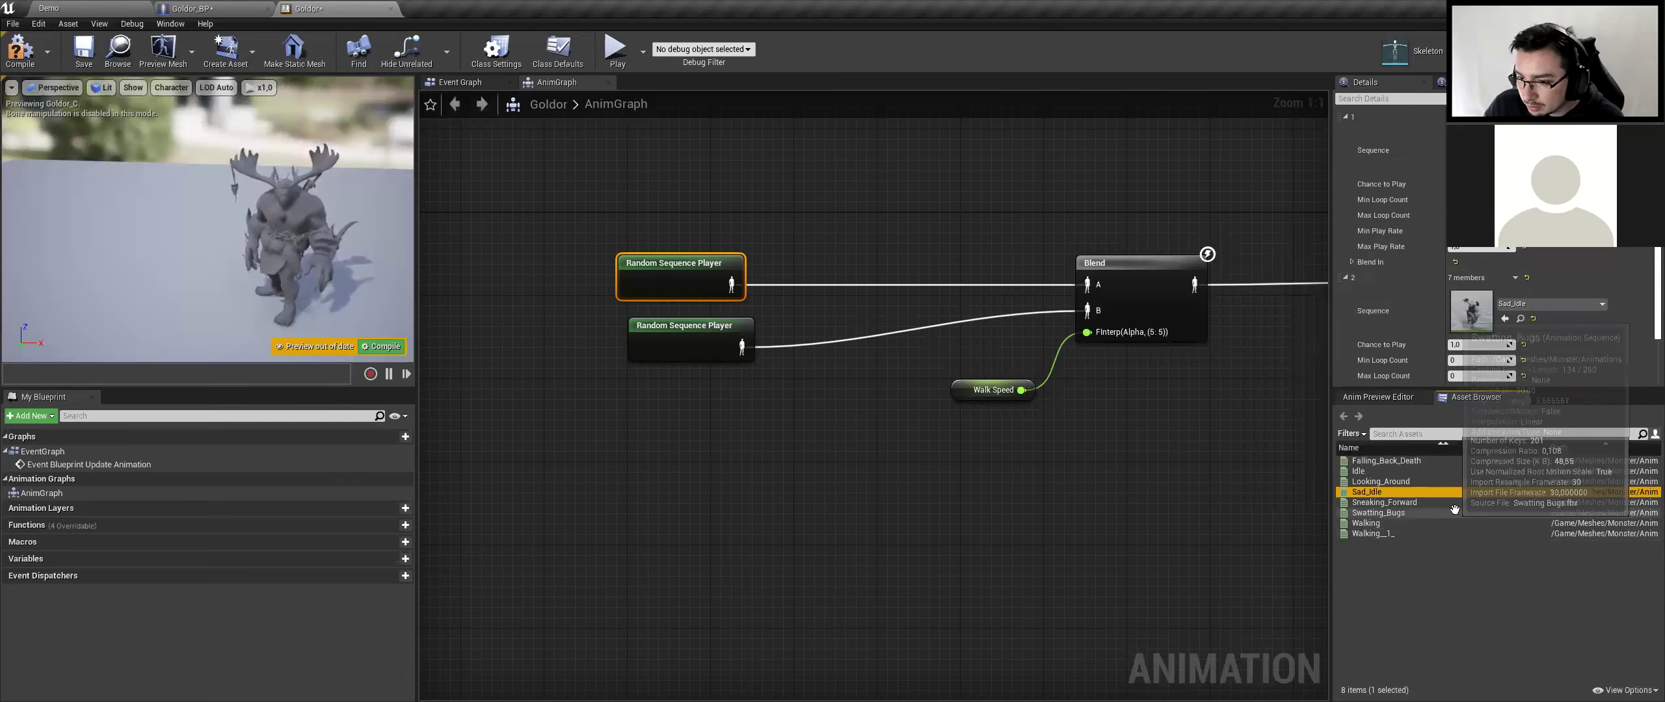
scroll(1431, 272, "up", 5)
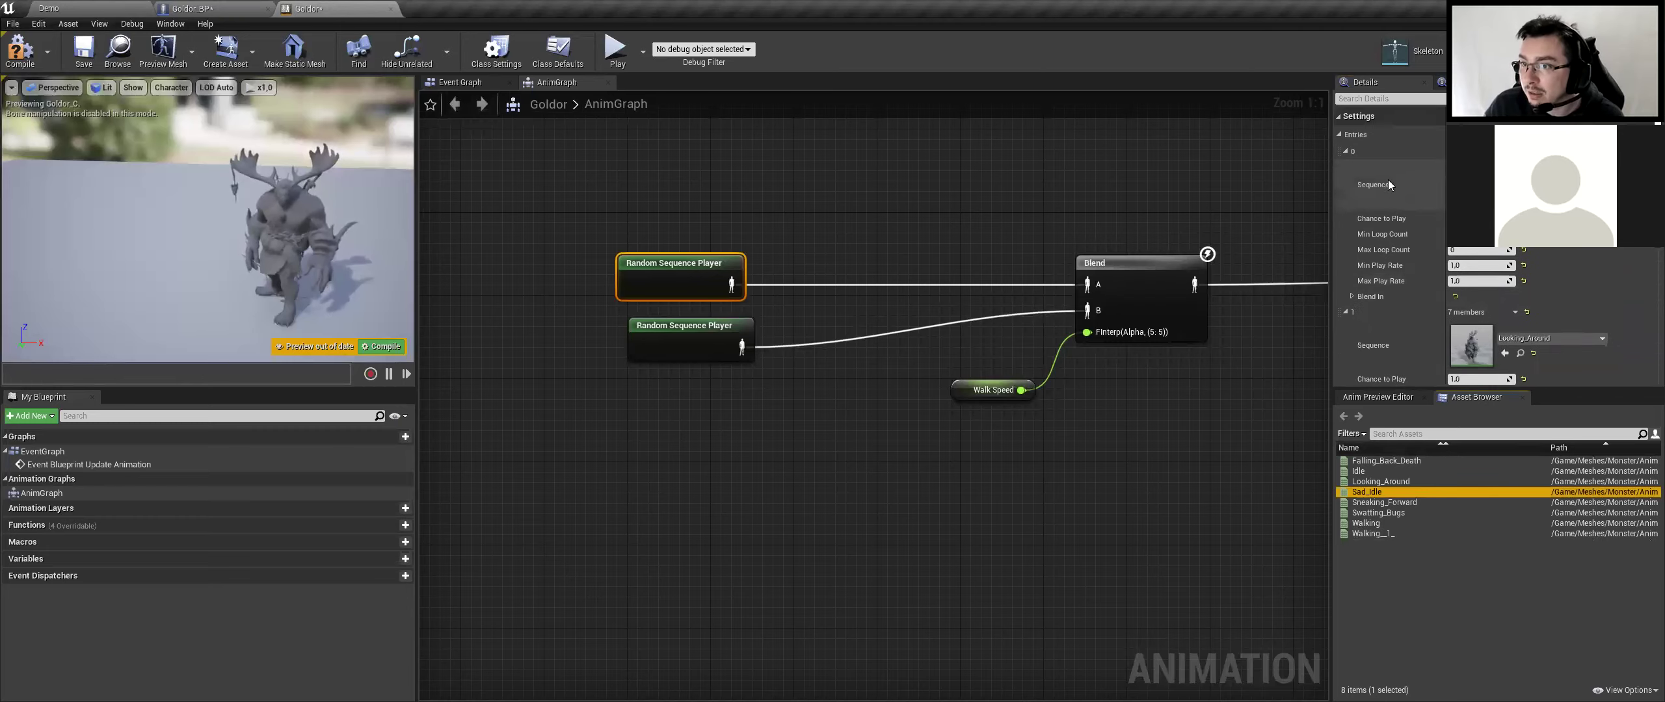
left_click(1345, 151)
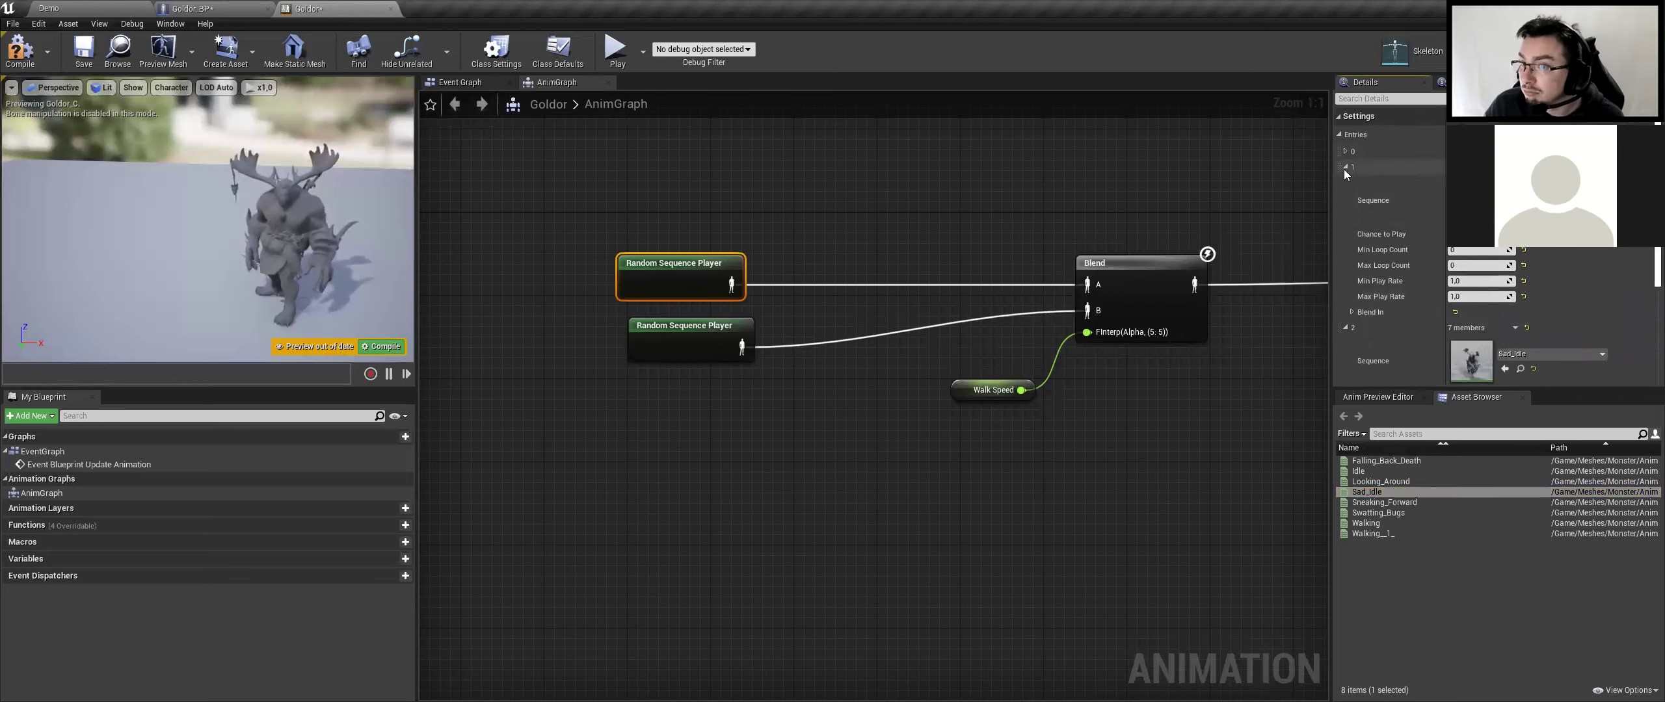
left_click(1346, 168)
left_click(1344, 184)
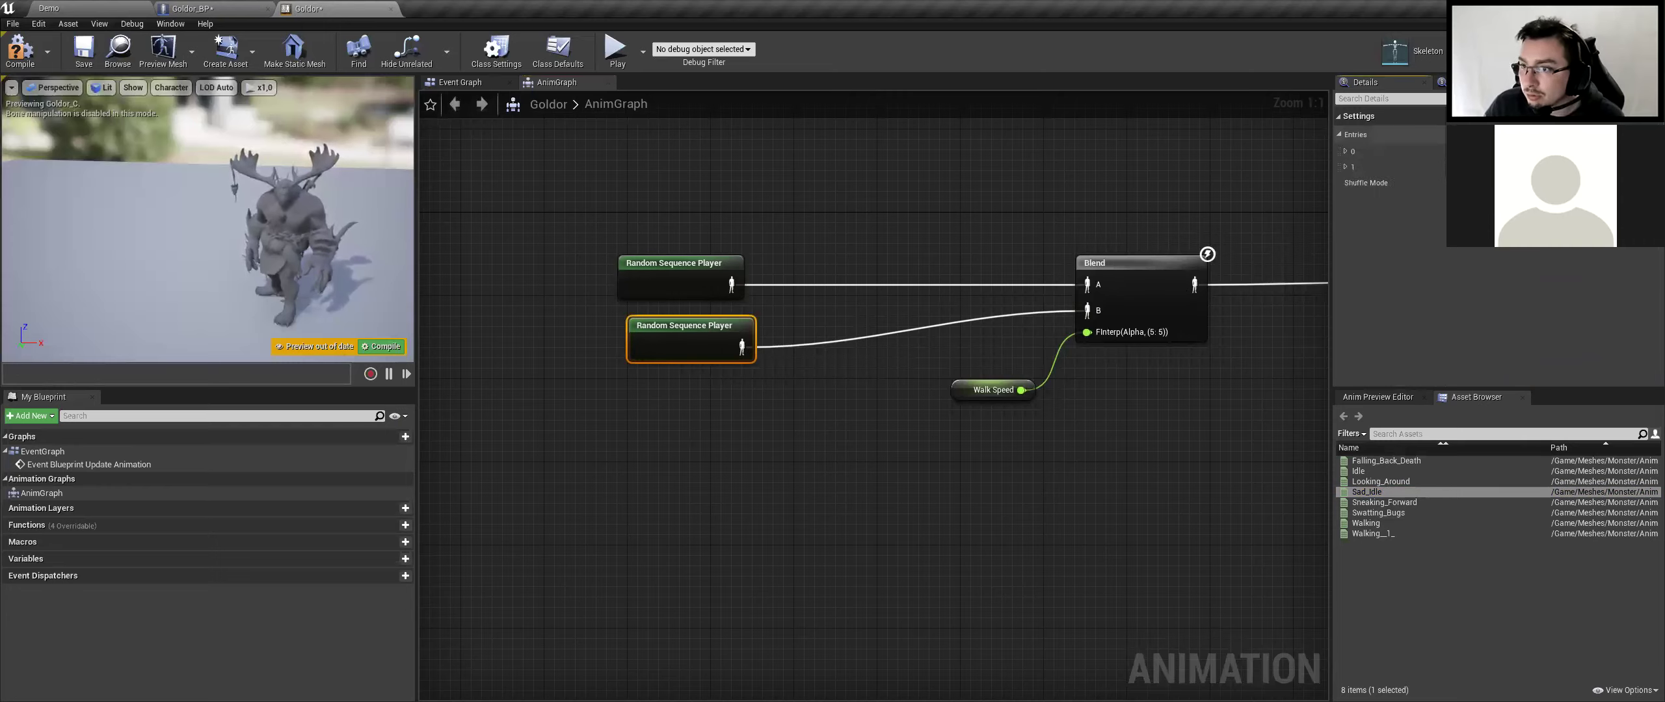
Assign Swatting_Bugs and Walking to the second Random Sequence Player's entries
left_click(1345, 151)
left_click(1345, 312)
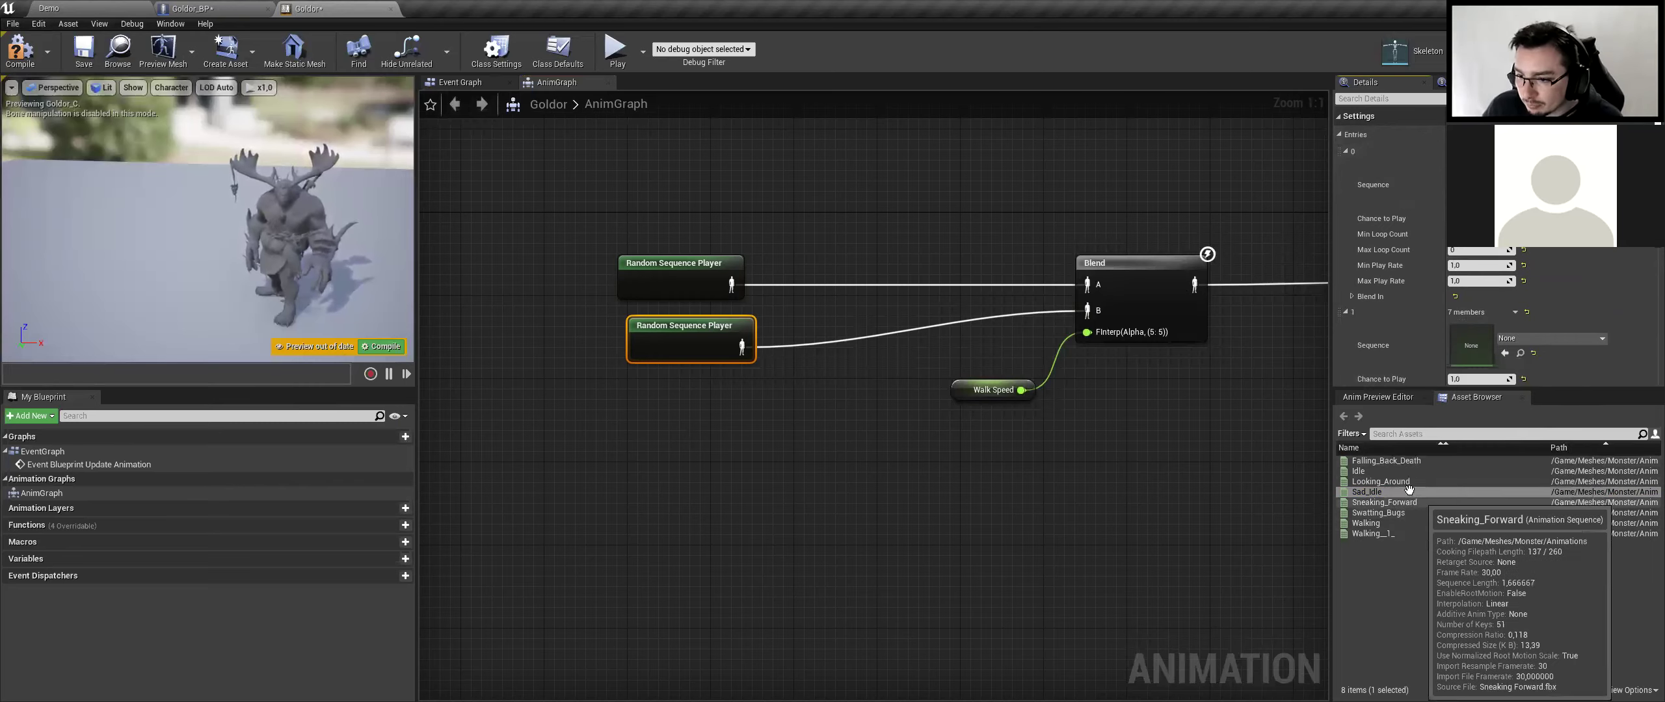
left_click(1411, 503)
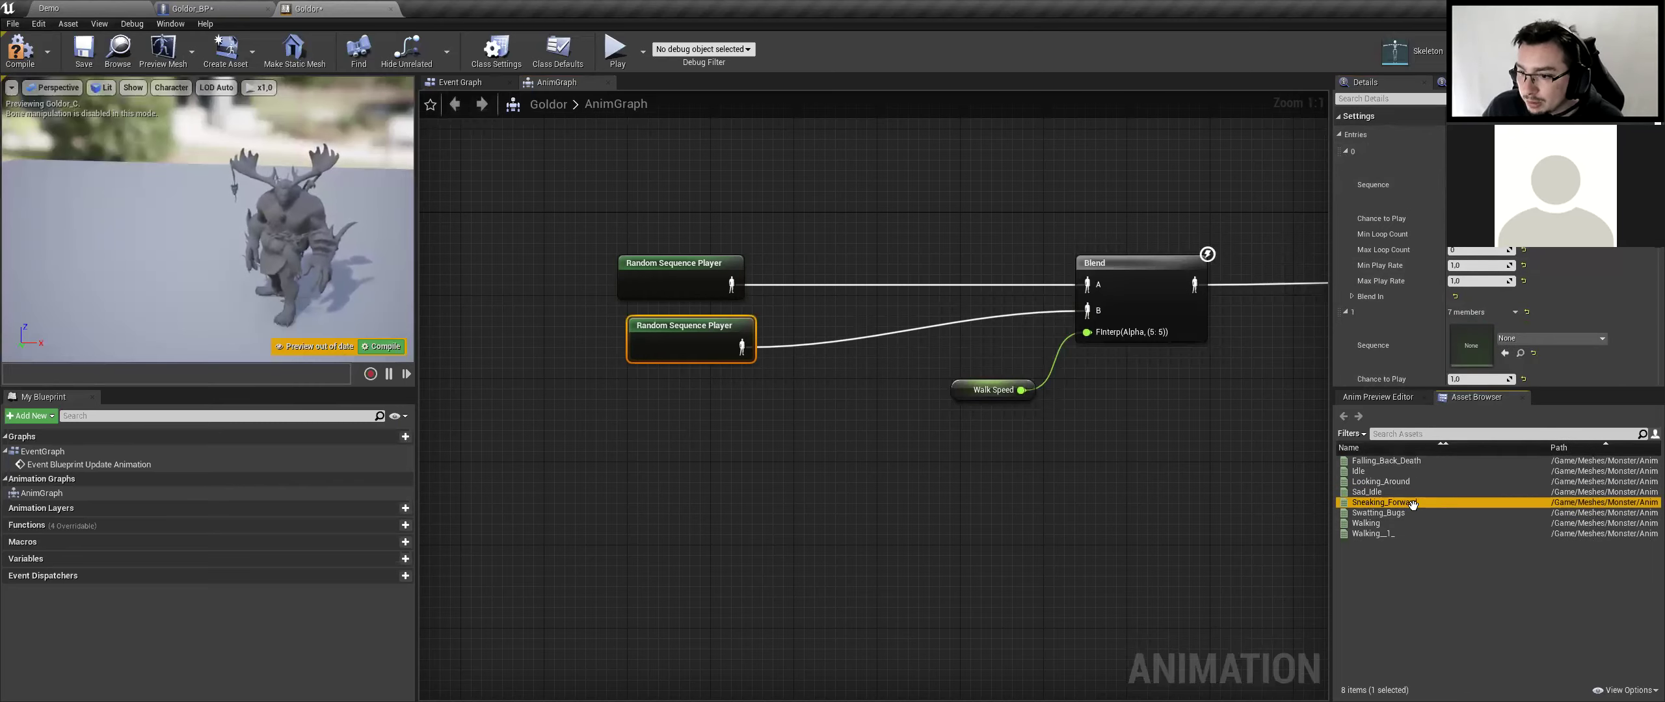
left_click_drag(1378, 514, 1471, 345)
scroll(1590, 273, "down", 2)
scroll(1590, 268, "down", 3)
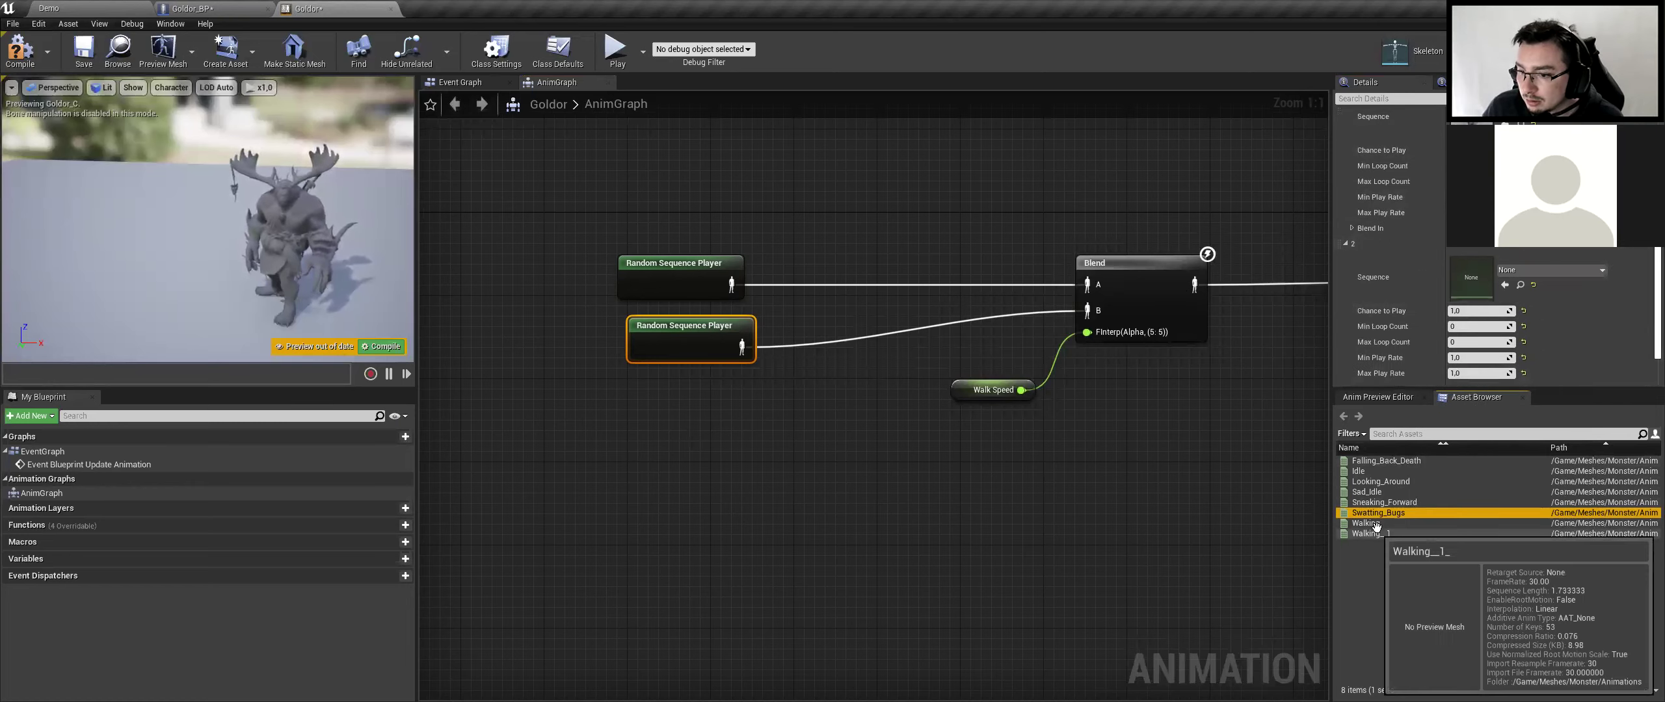
left_click_drag(1376, 526, 1472, 278)
scroll(1472, 278, "up", 3)
scroll(1471, 278, "up", 3)
scroll(1471, 277, "up", 3)
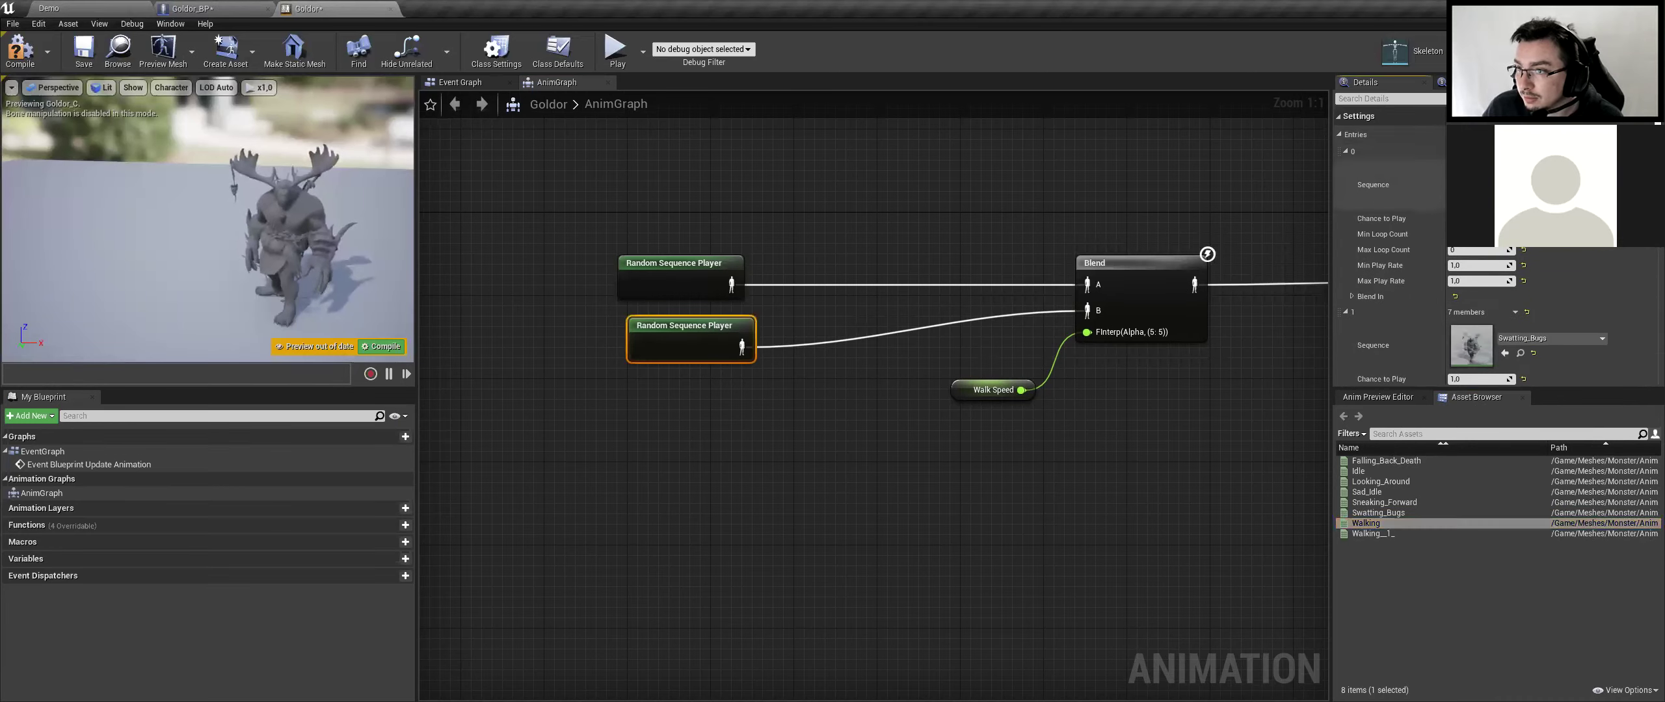
scroll(1377, 368, "down", 10)
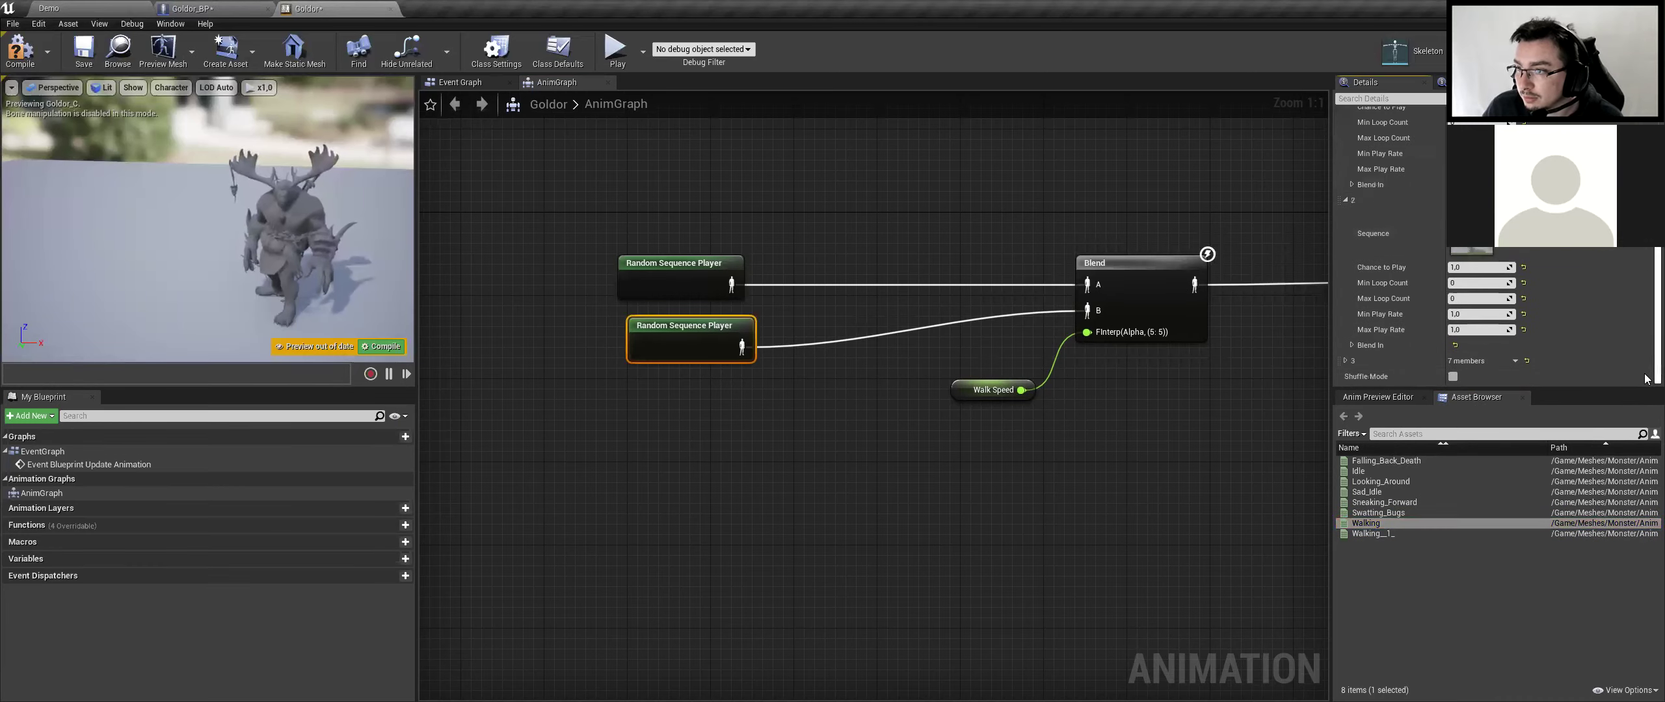
Set the second player's entry 3 to Walking_1_ and return to the Demo level
left_click(1345, 361)
scroll(1429, 319, "down", 3)
left_click_drag(1372, 533, 1472, 311)
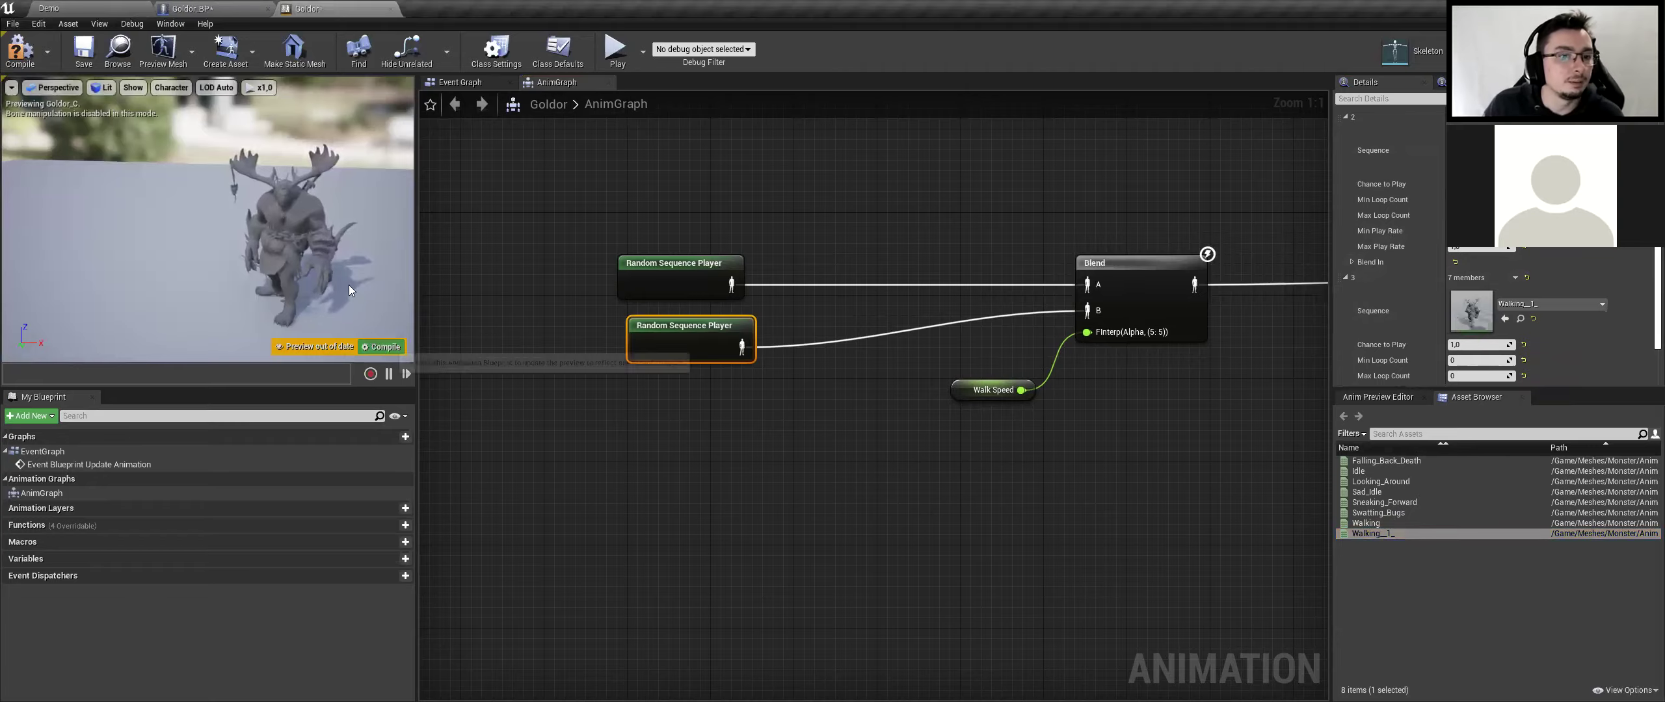
left_click(71, 8)
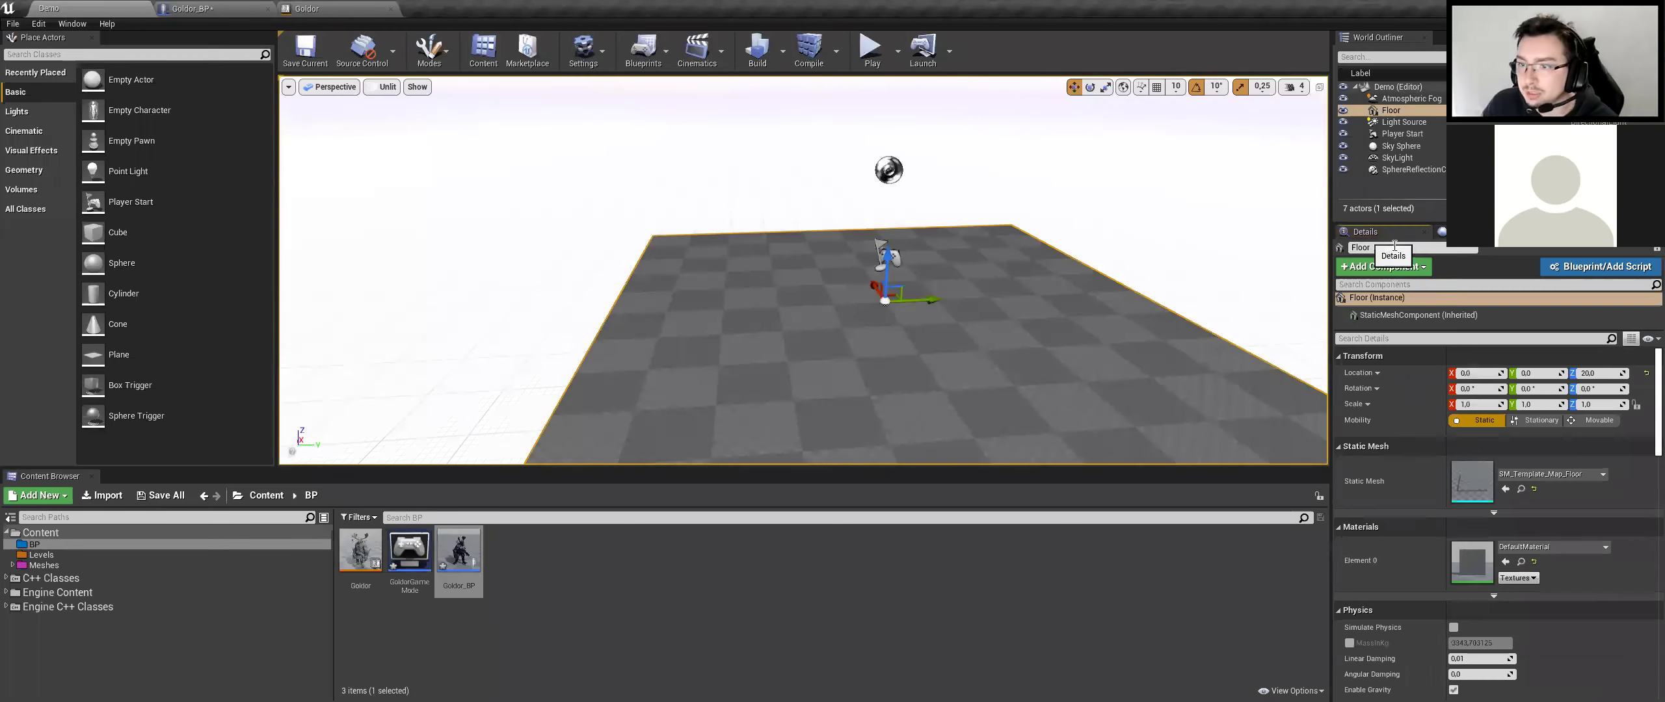
Scale the Floor to 100 on X and Y
left_click(1531, 403)
type("10")
key("Return")
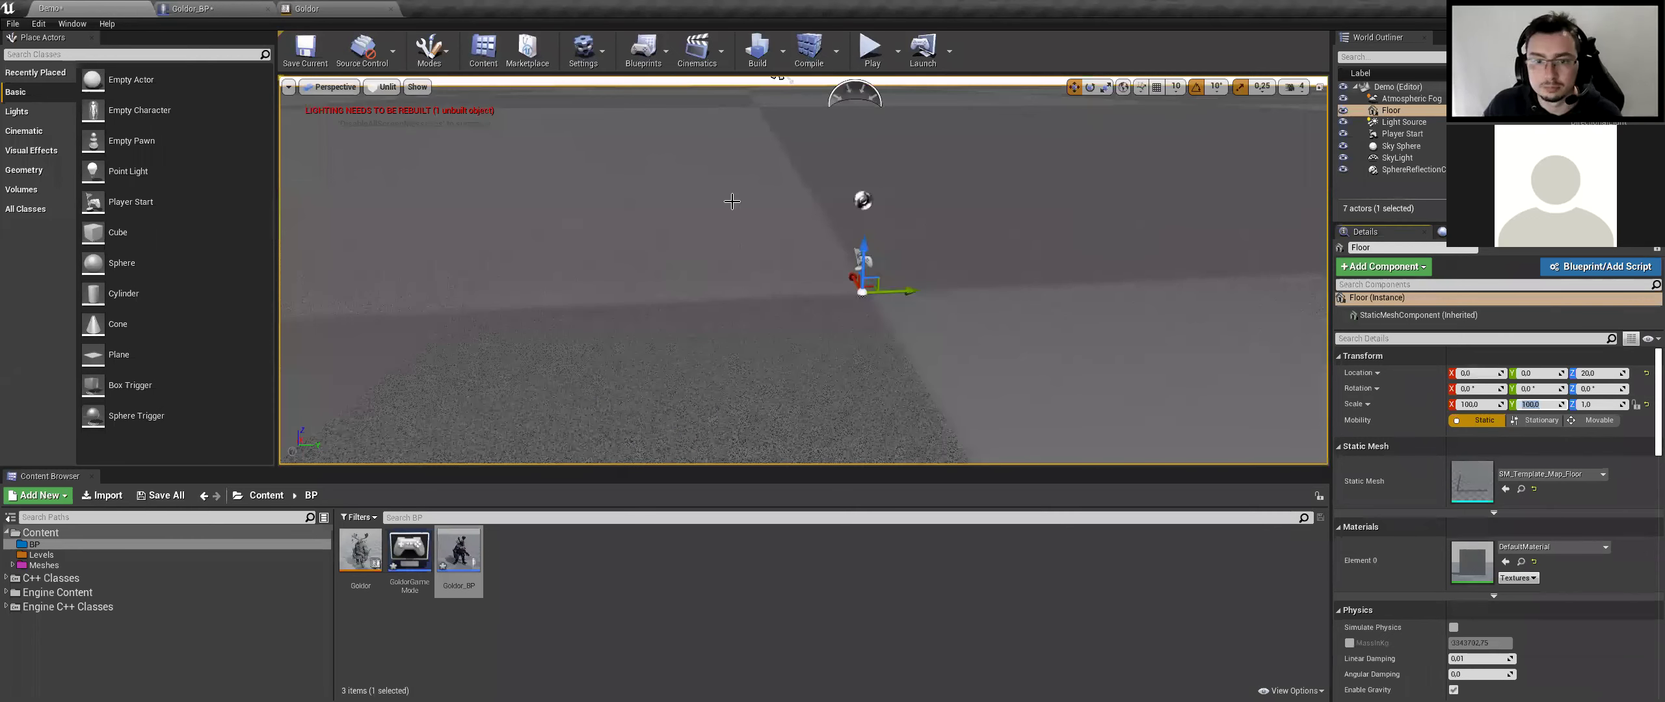
Play-test the Demo level, walking Goldor forward with W, then stop with Esc
left_click(888, 53)
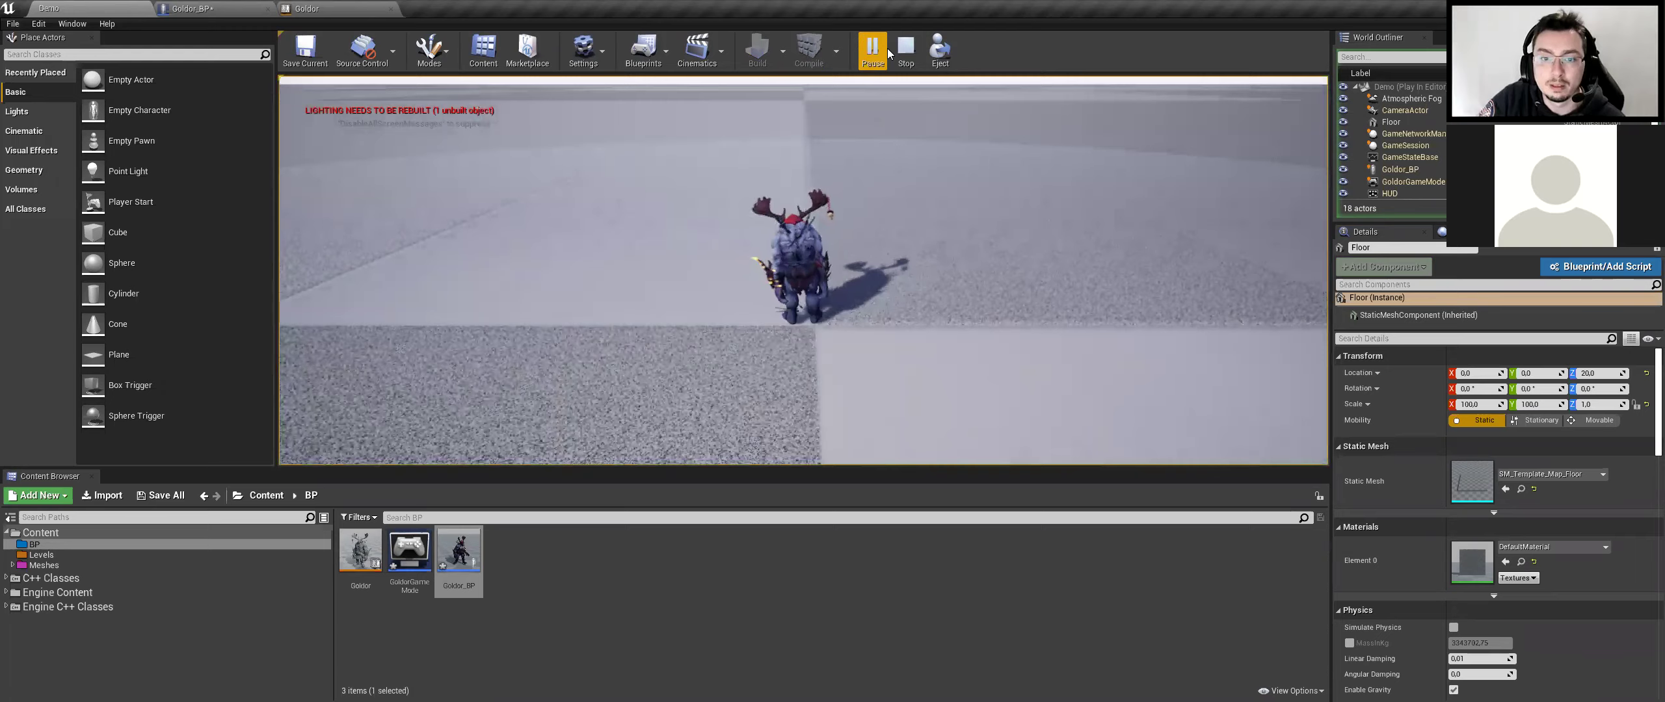
left_click(651, 162)
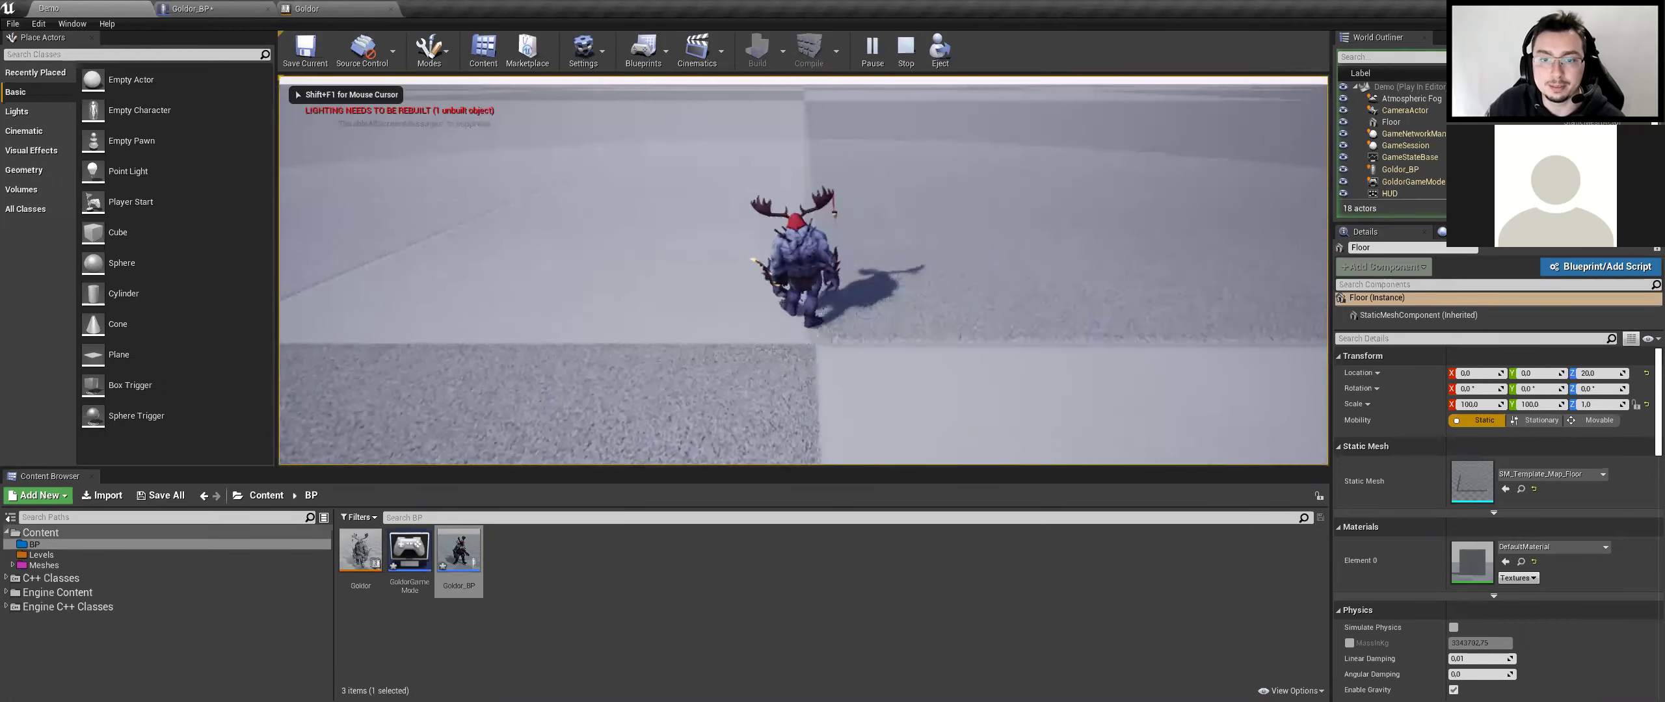
key("w")
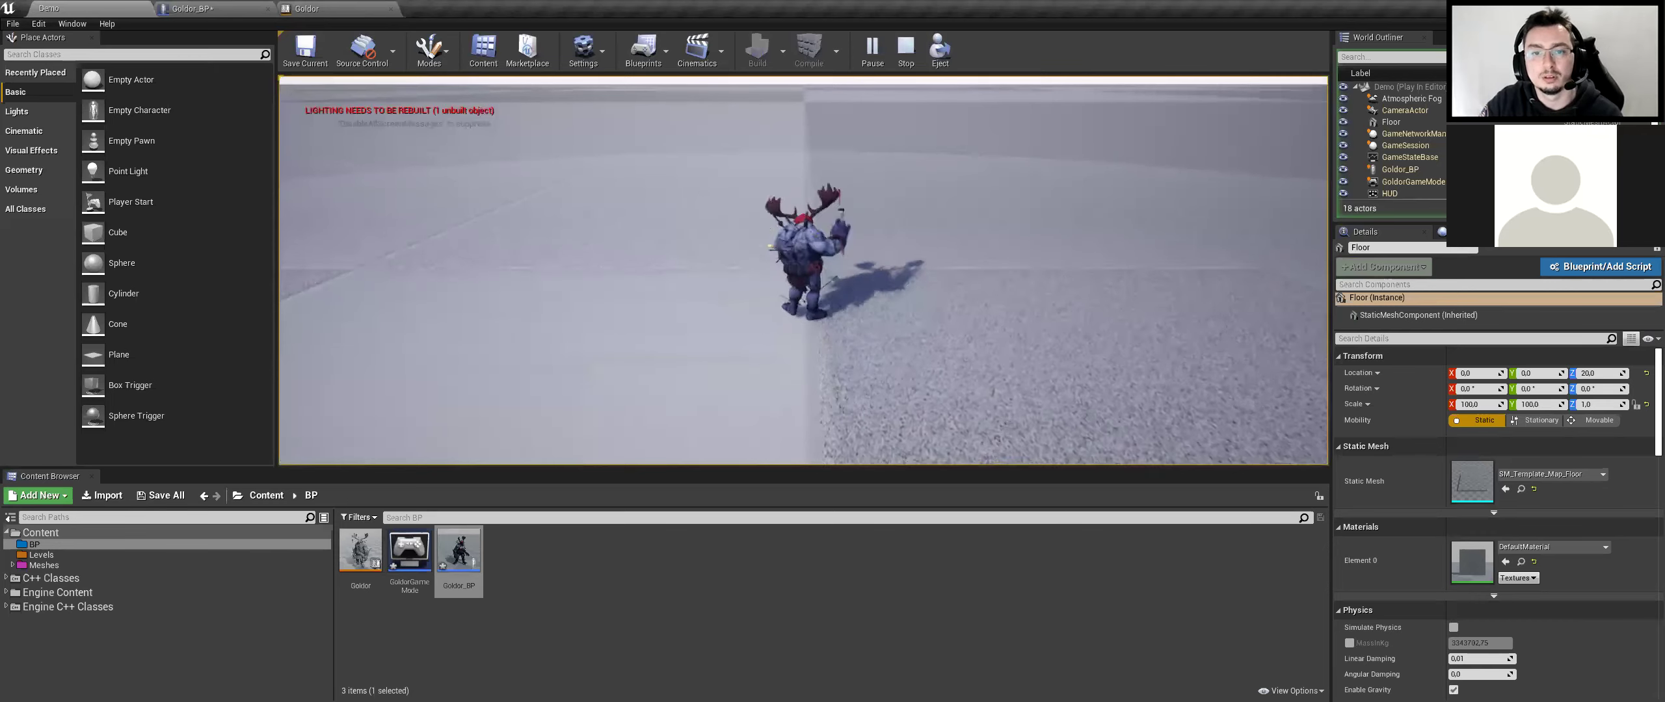
key("Escape")
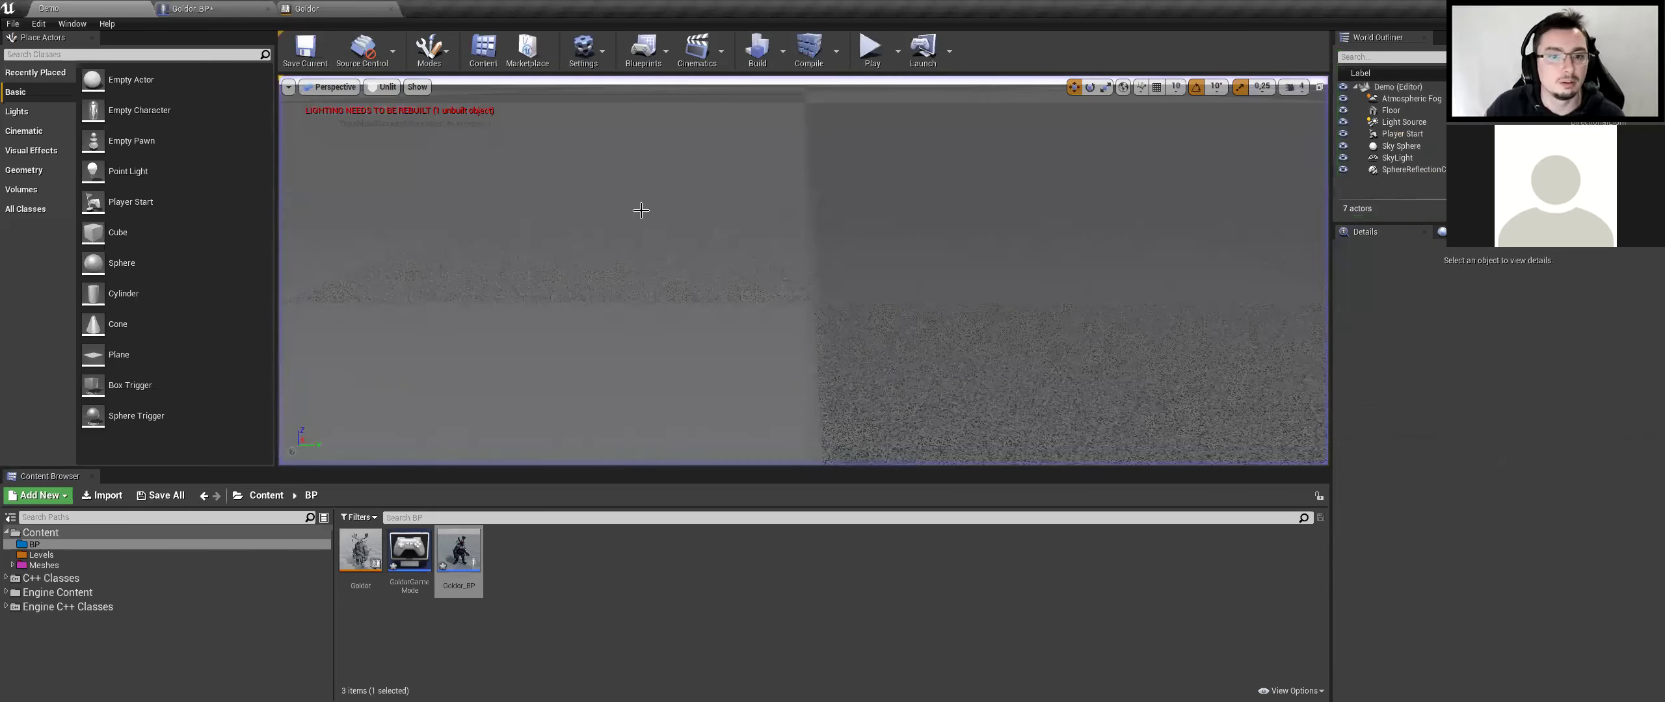
In Goldor_BP, set the CharacterMovement Max Walk Speed from 200 to 100, then switch to the Demo tab
left_click(237, 6)
left_click(306, 8)
left_click(195, 8)
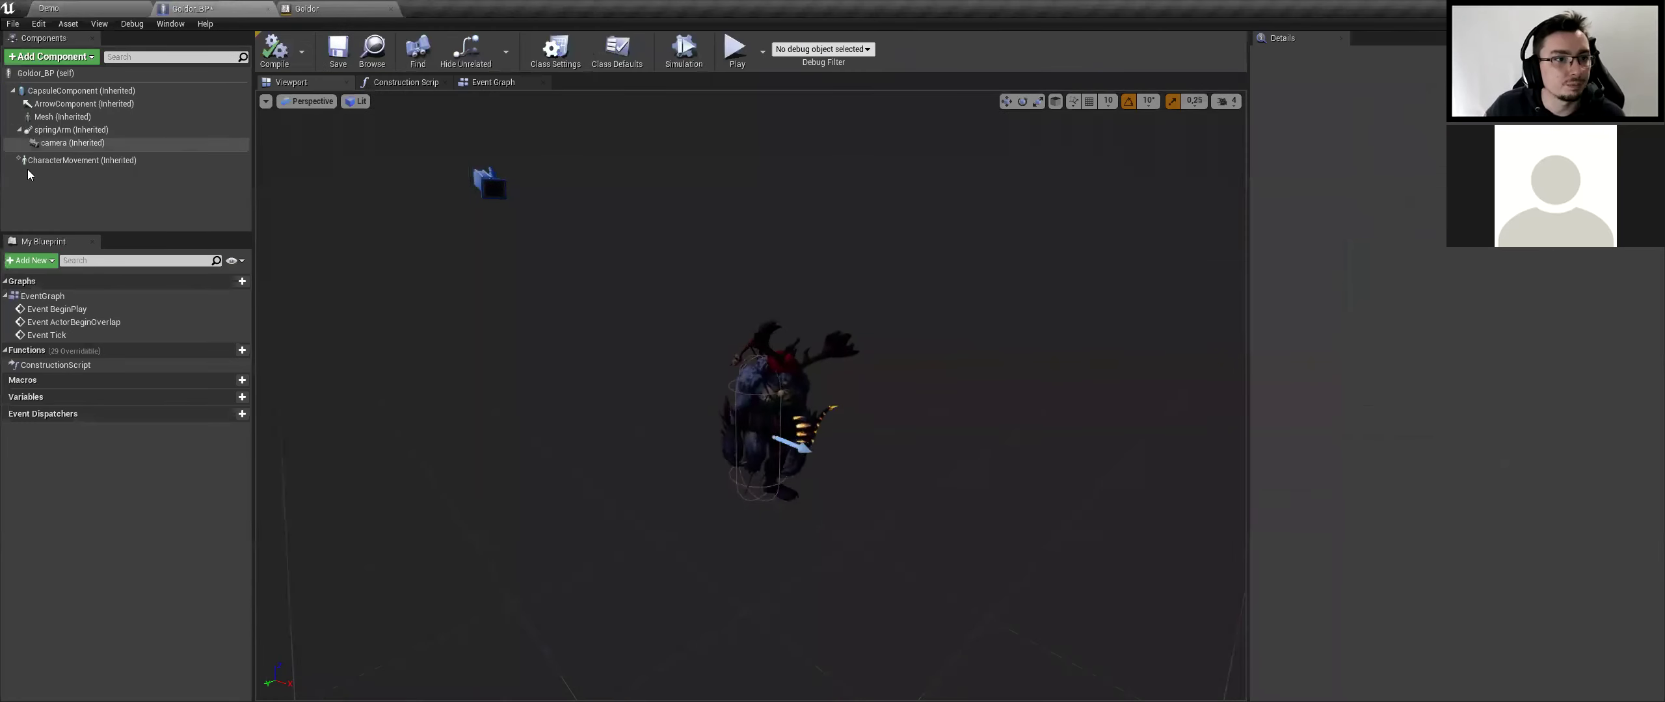
left_click(53, 163)
left_click(1421, 458)
type("100")
key("Return")
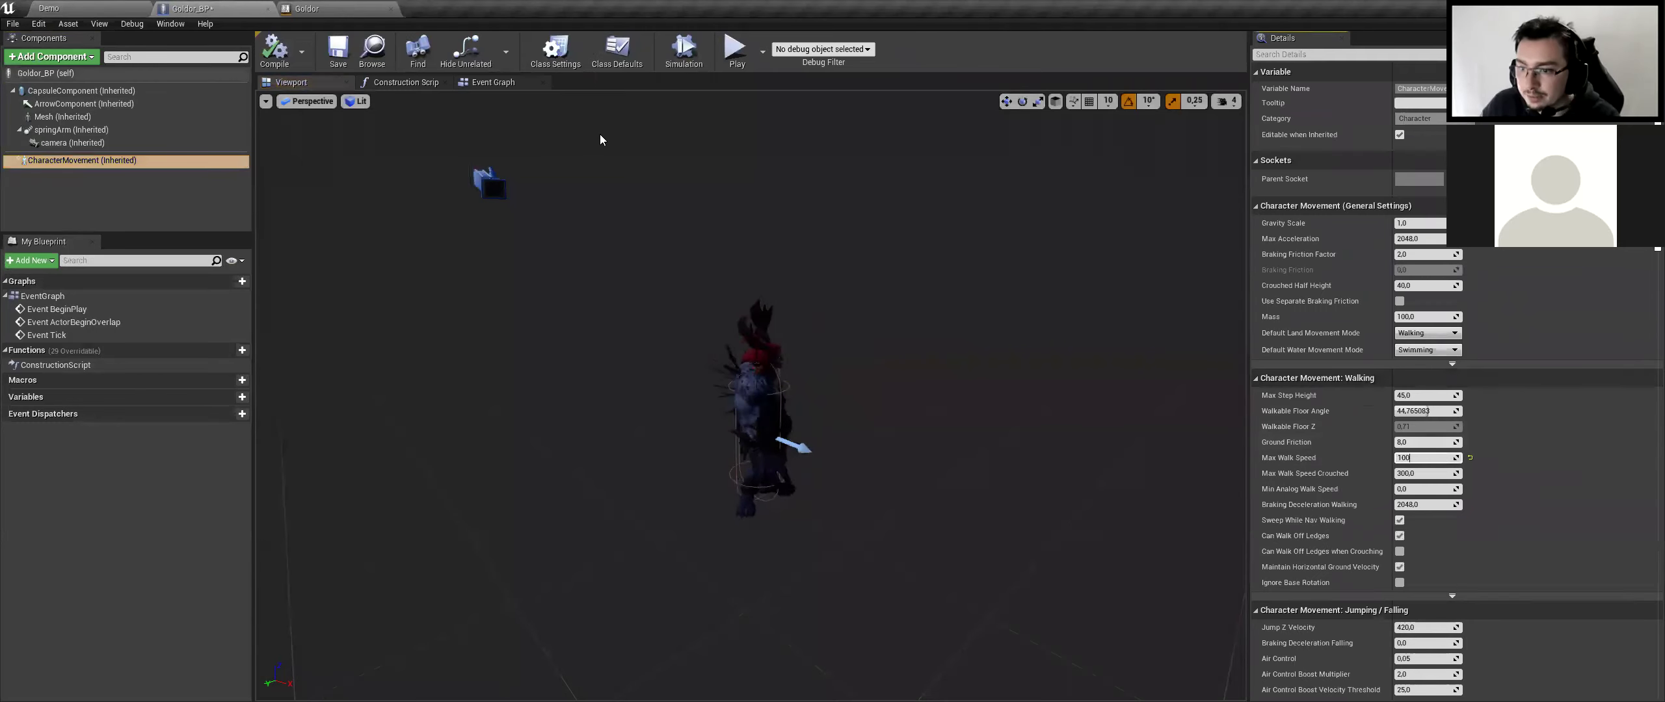
left_click(49, 9)
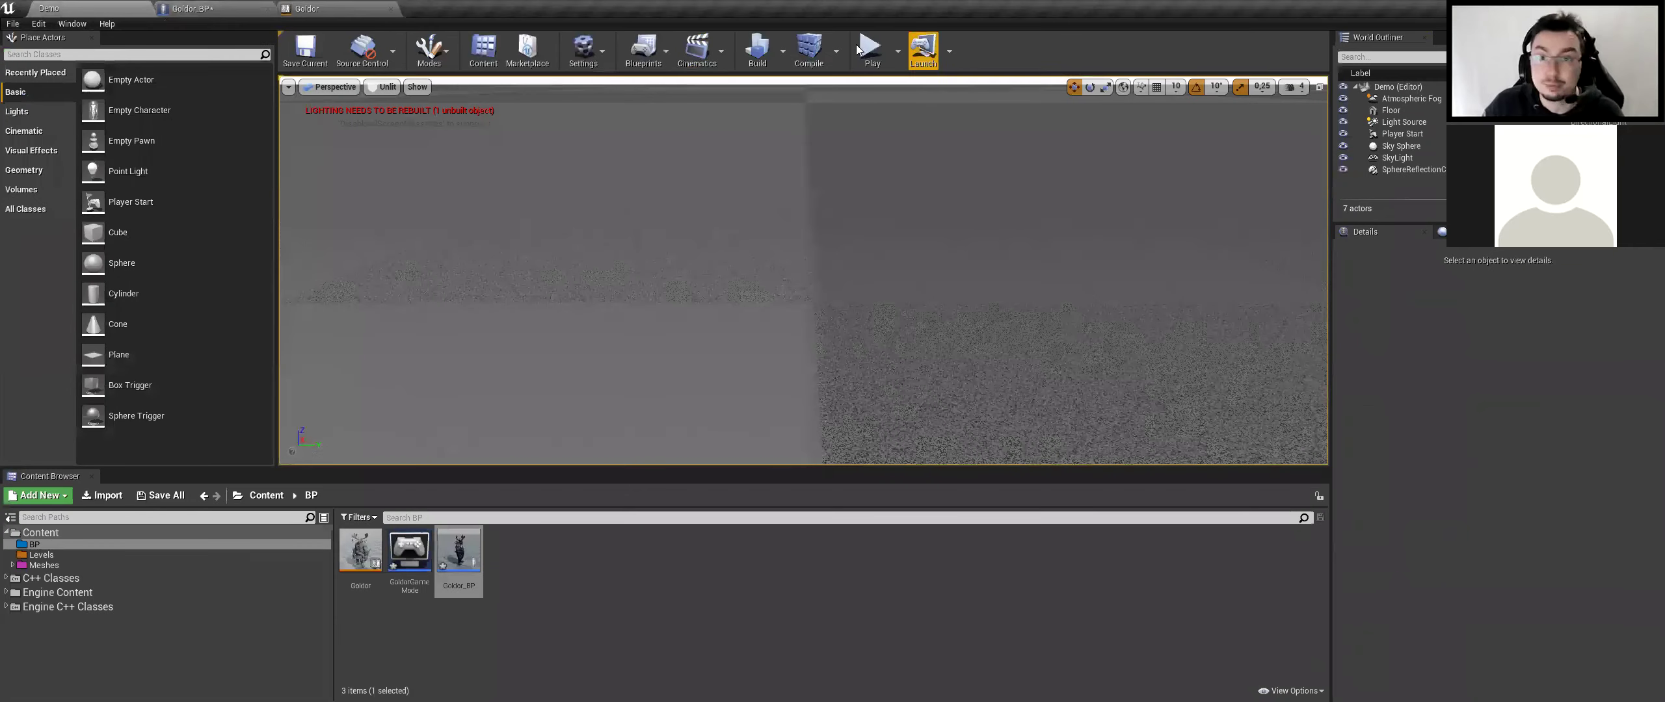
Play the Demo level, walk Goldor forward at the 100 speed, then stop the test
left_click(872, 52)
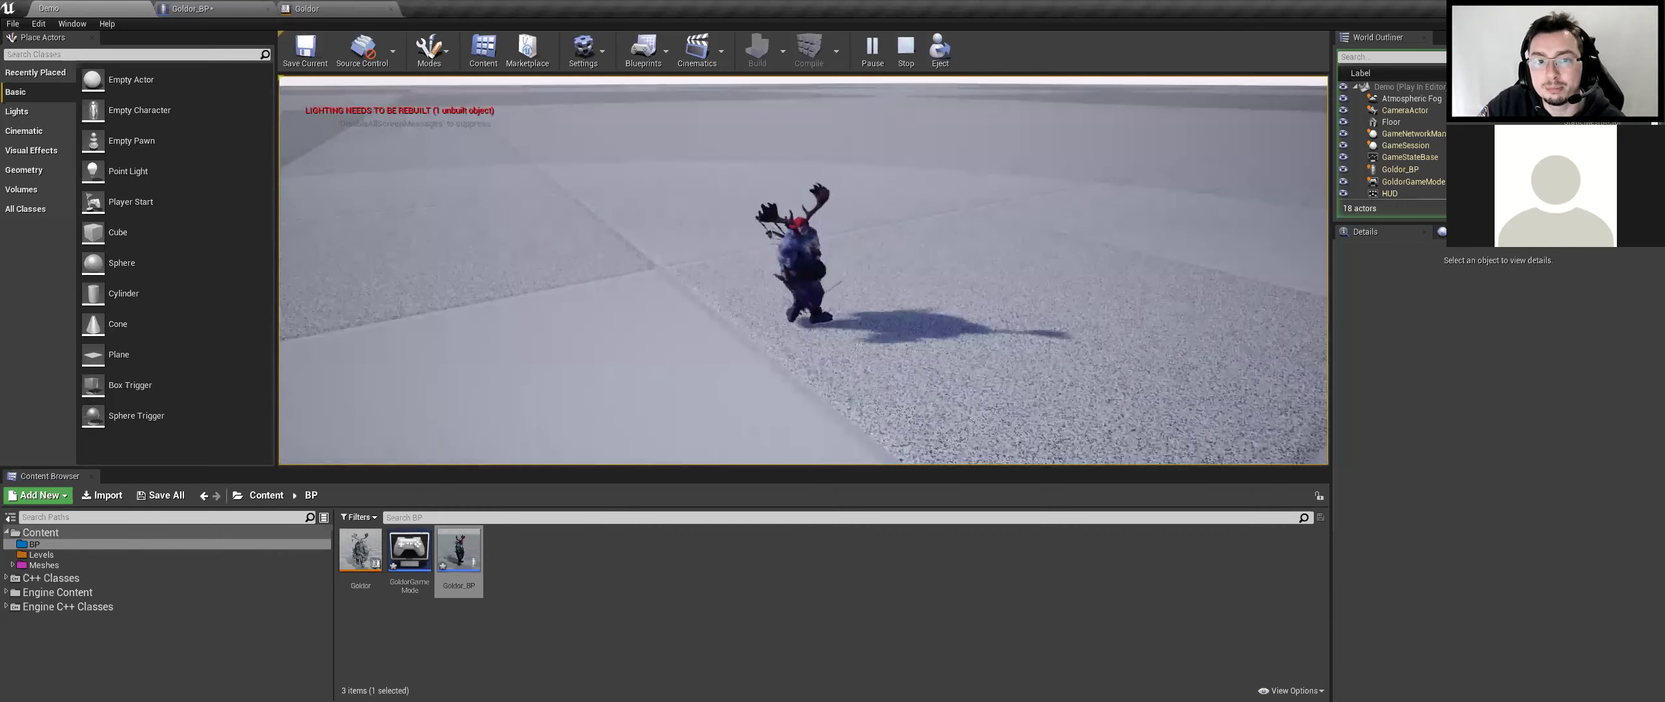
key("w")
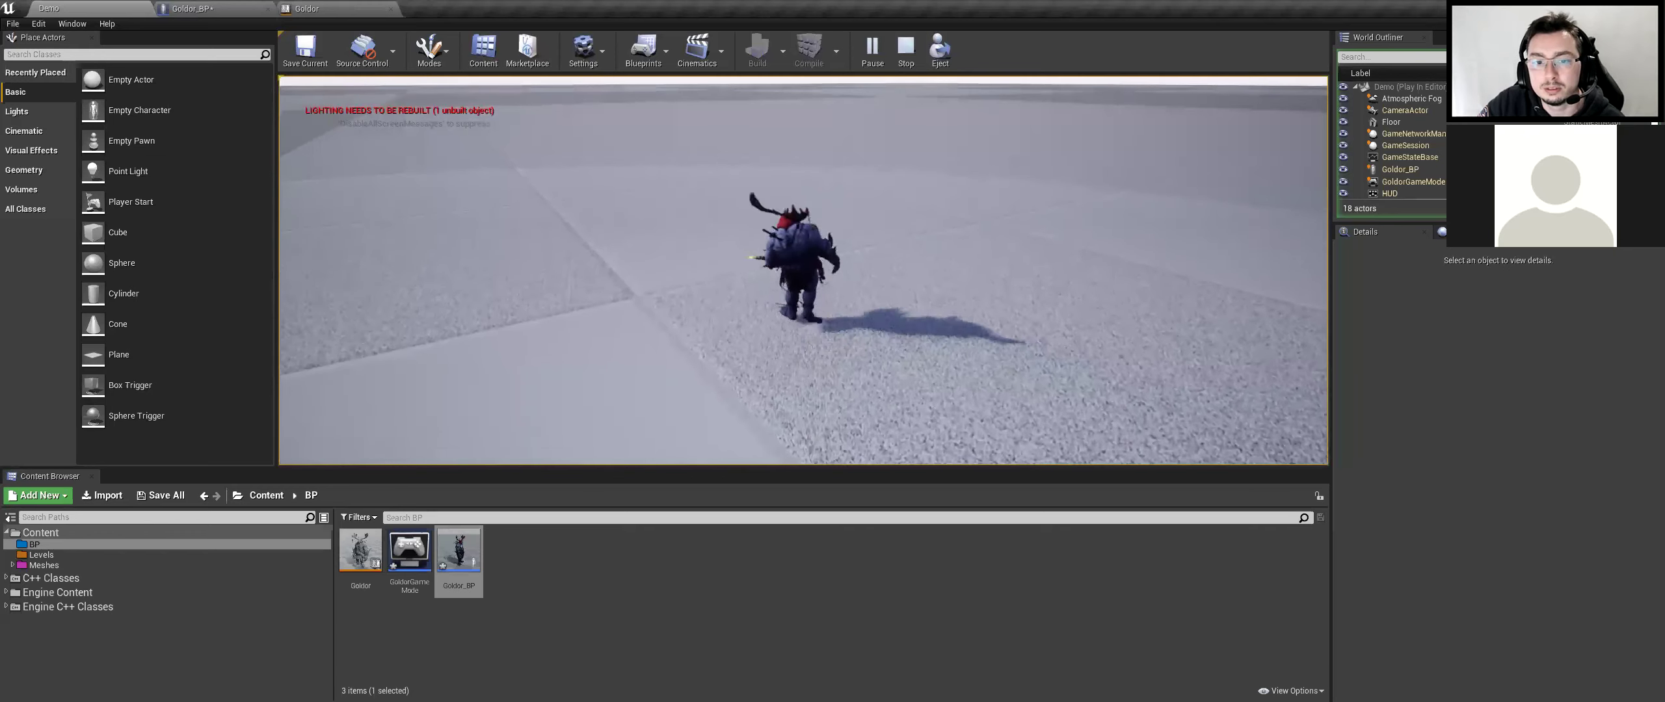
key("Escape")
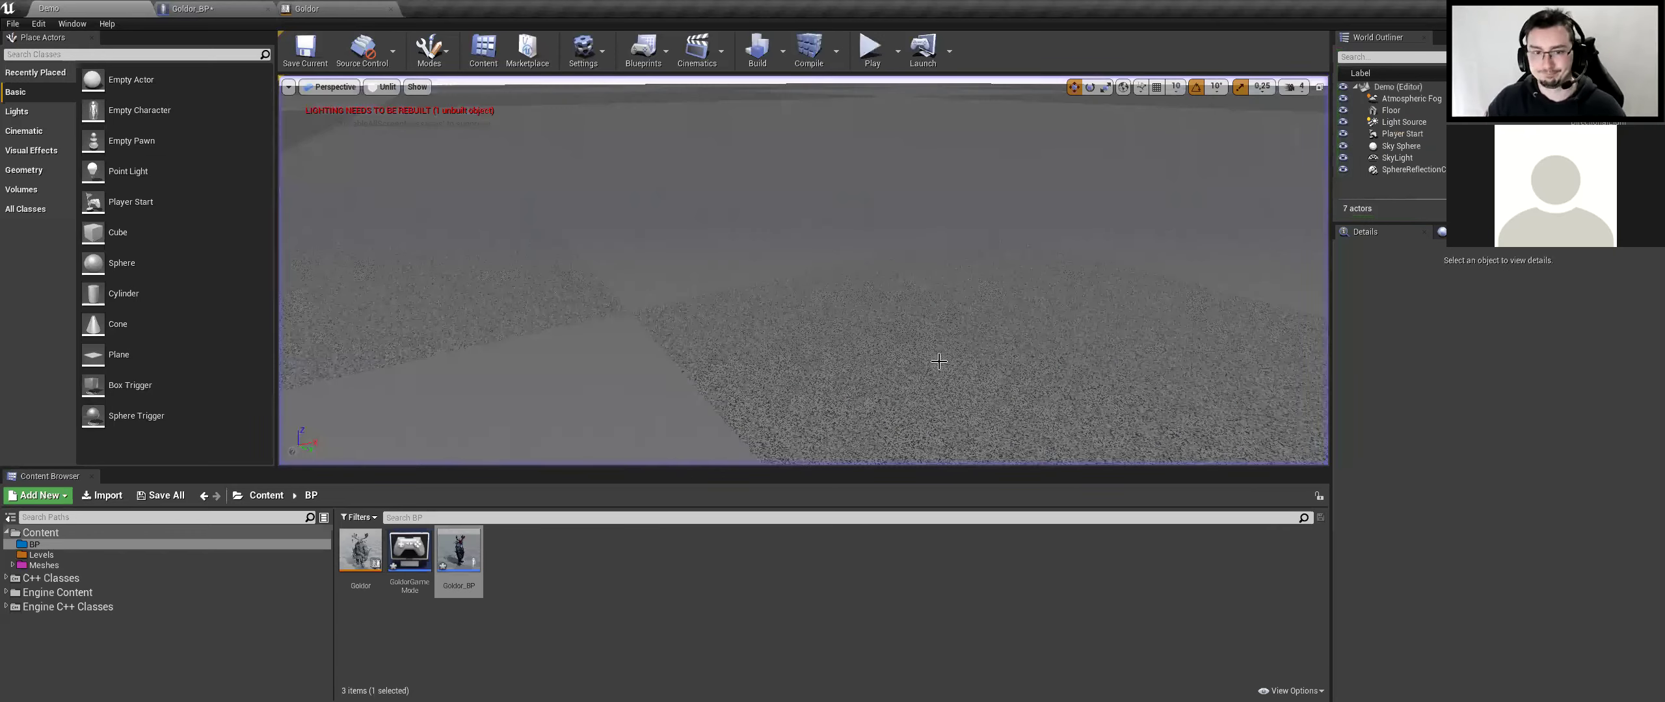
Start a new play test, select Goldor and look down on him from above
left_click(873, 44)
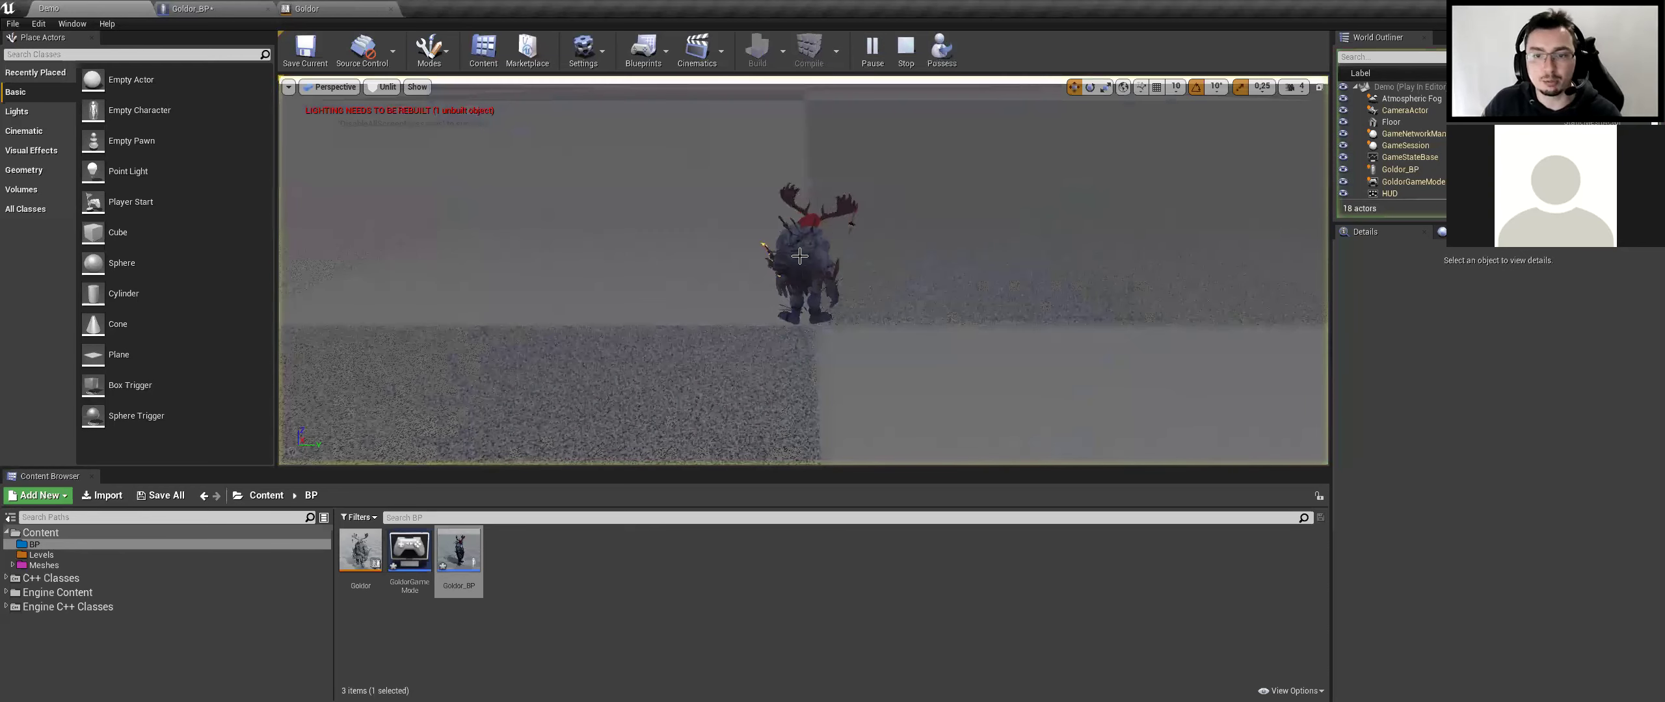
left_click(800, 256)
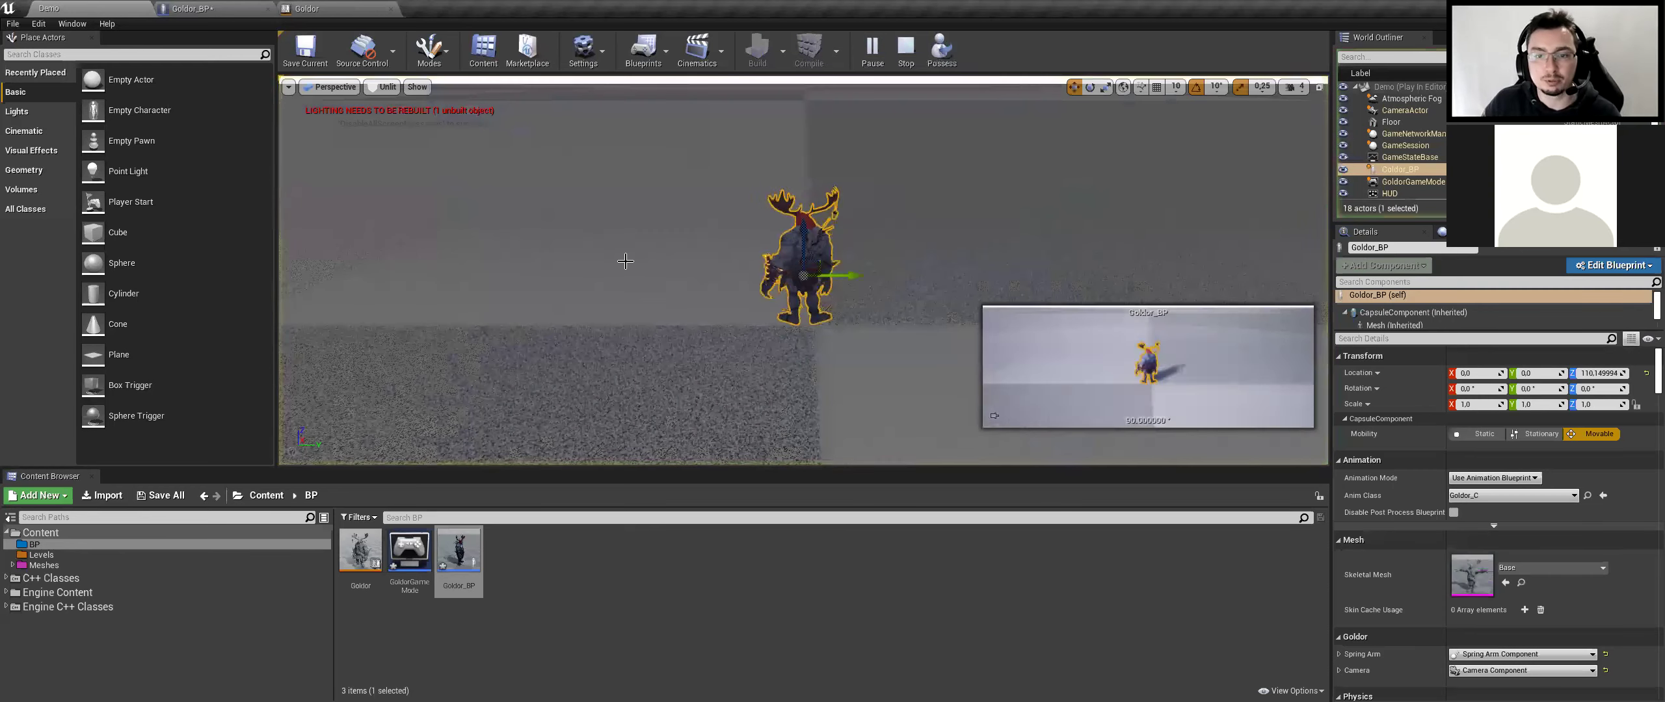
mouse_move(800, 257)
right_mouse_down()
mouse_move(575, 390)
mouse_move(575, 292)
right_mouse_up()
Switch the viewport shading from Unlit to Lit and bring the view close to Goldor
left_click(385, 86)
left_click(393, 113)
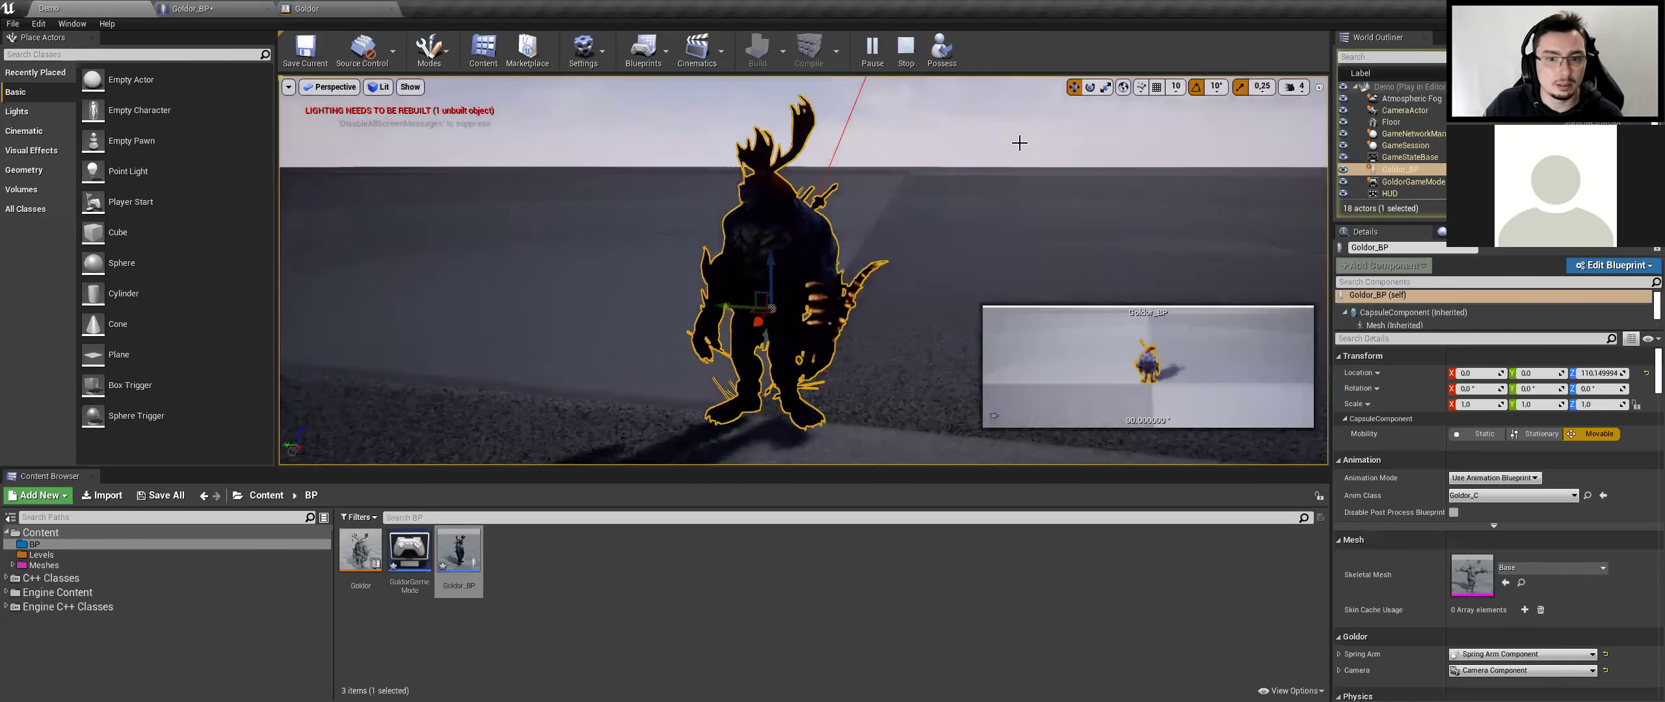
left_click(1022, 141)
right_click_drag(1022, 142, 911, 150)
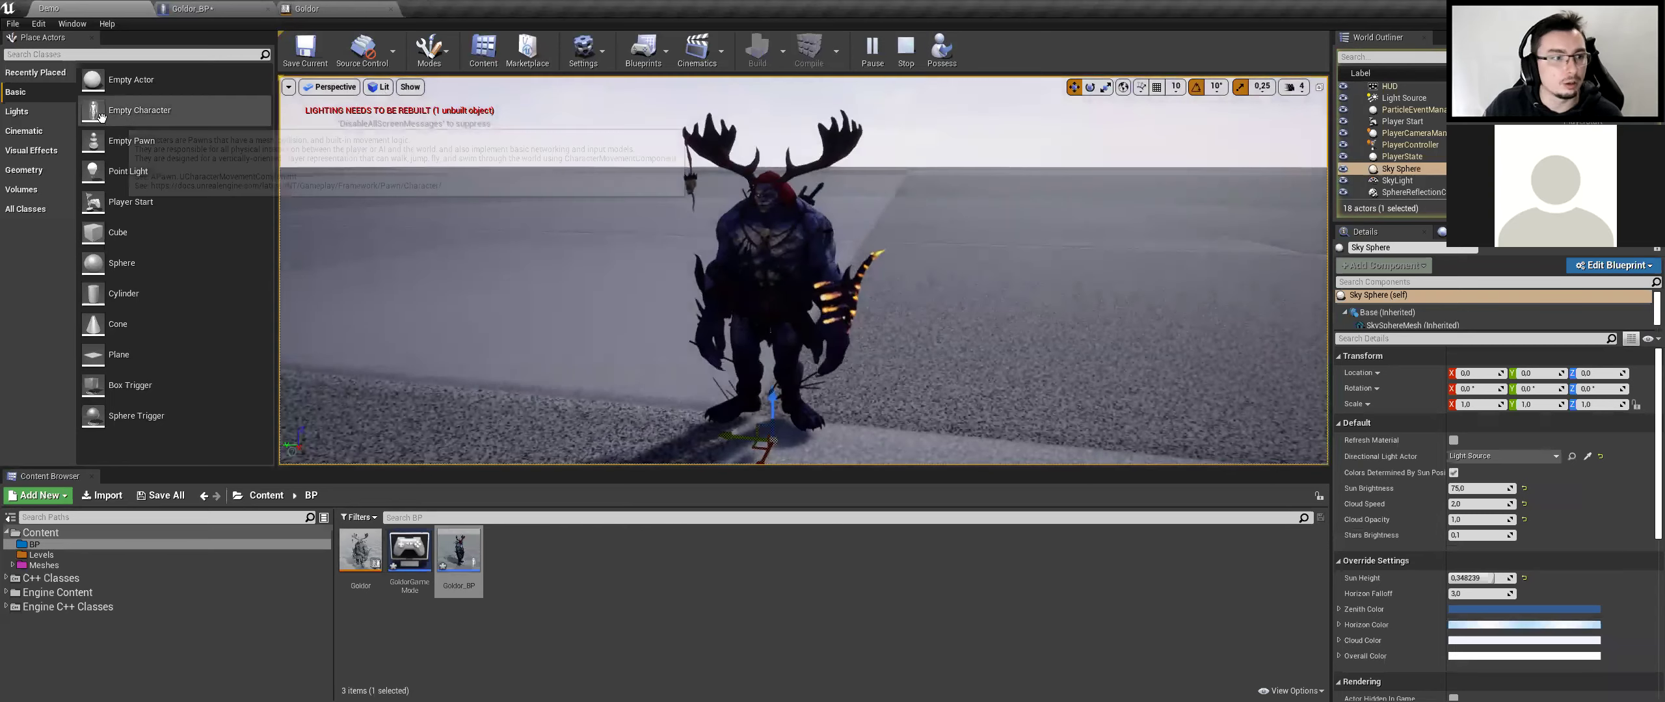
Place a point light beside Goldor, set its Mobility to Movable, and move it toward the camera
left_click(17, 111)
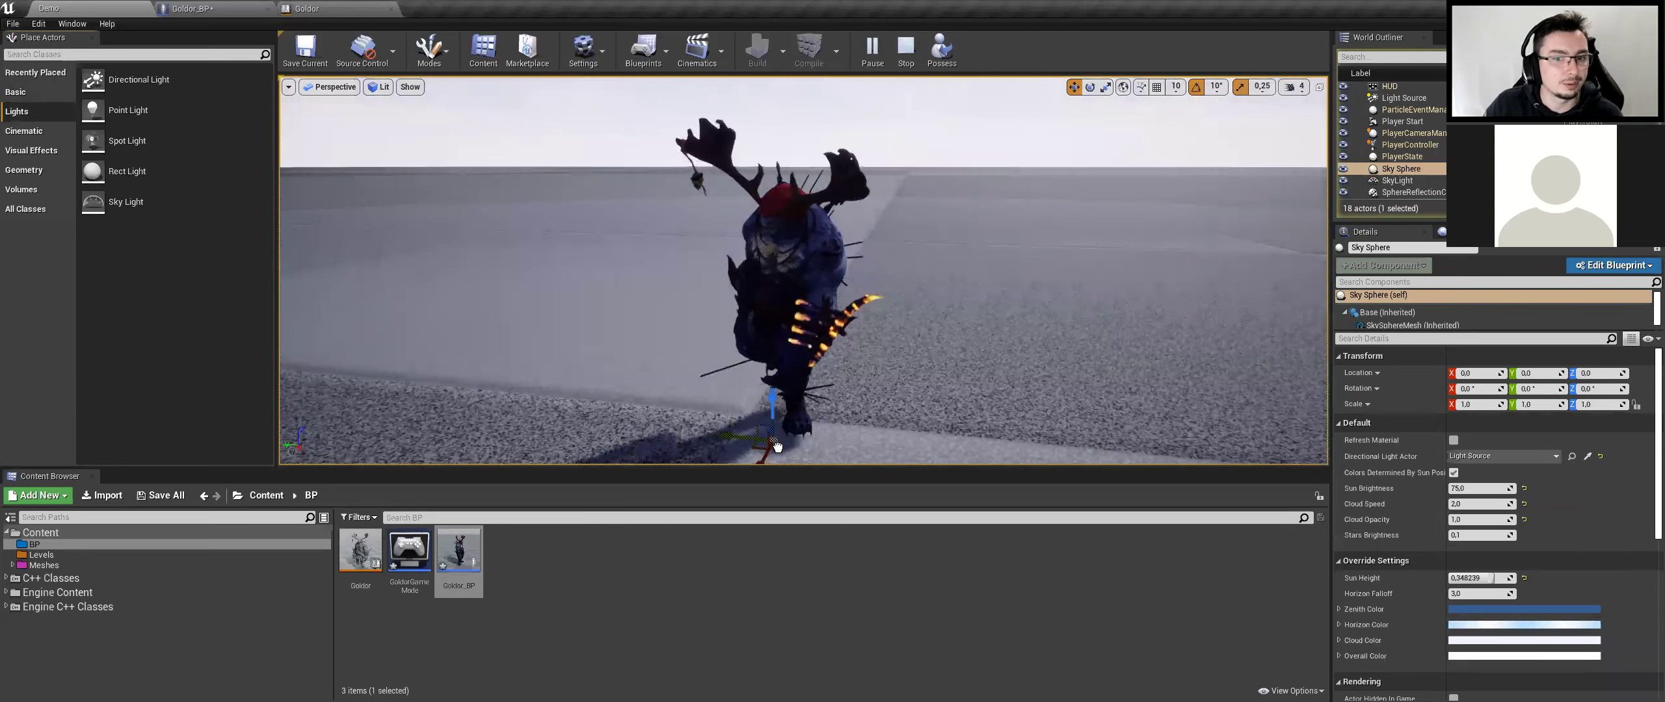
left_click_drag(125, 110, 776, 243)
left_click_drag(792, 181, 794, 318)
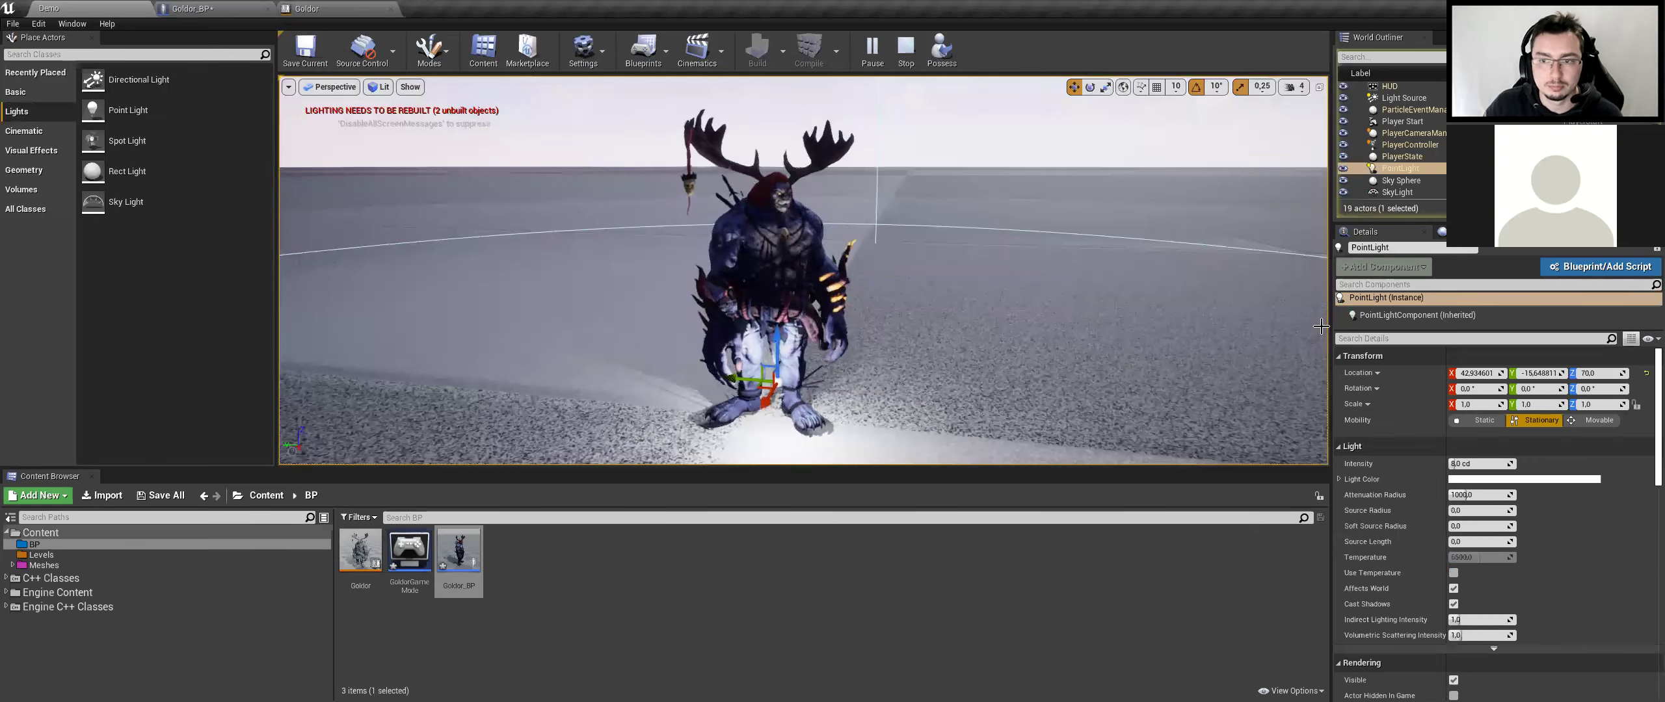
left_click(1482, 422)
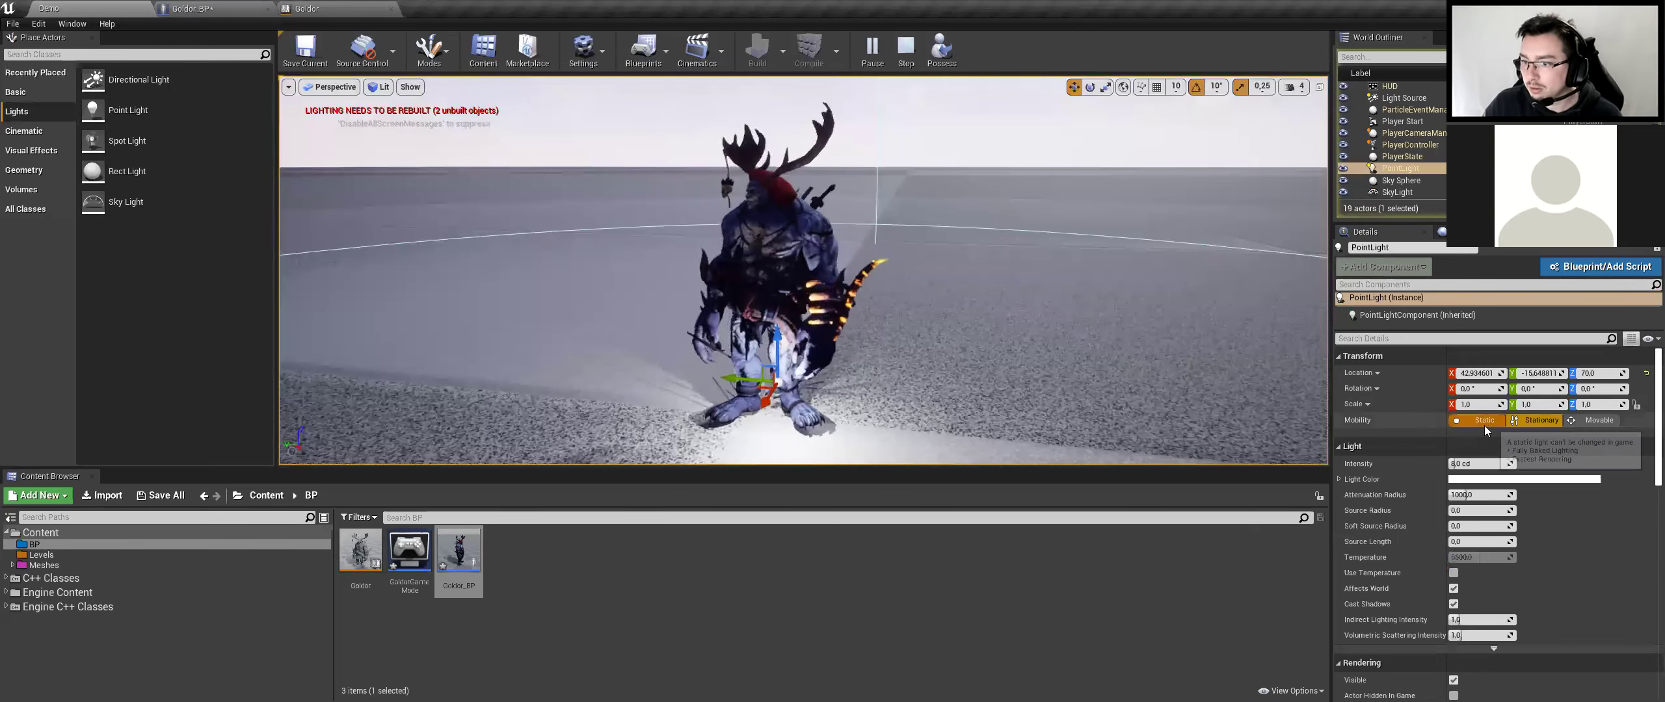
left_click(1596, 421)
mouse_move(773, 406)
left_mouse_down()
mouse_move(690, 429)
mouse_move(722, 151)
mouse_move(681, 190)
left_mouse_up()
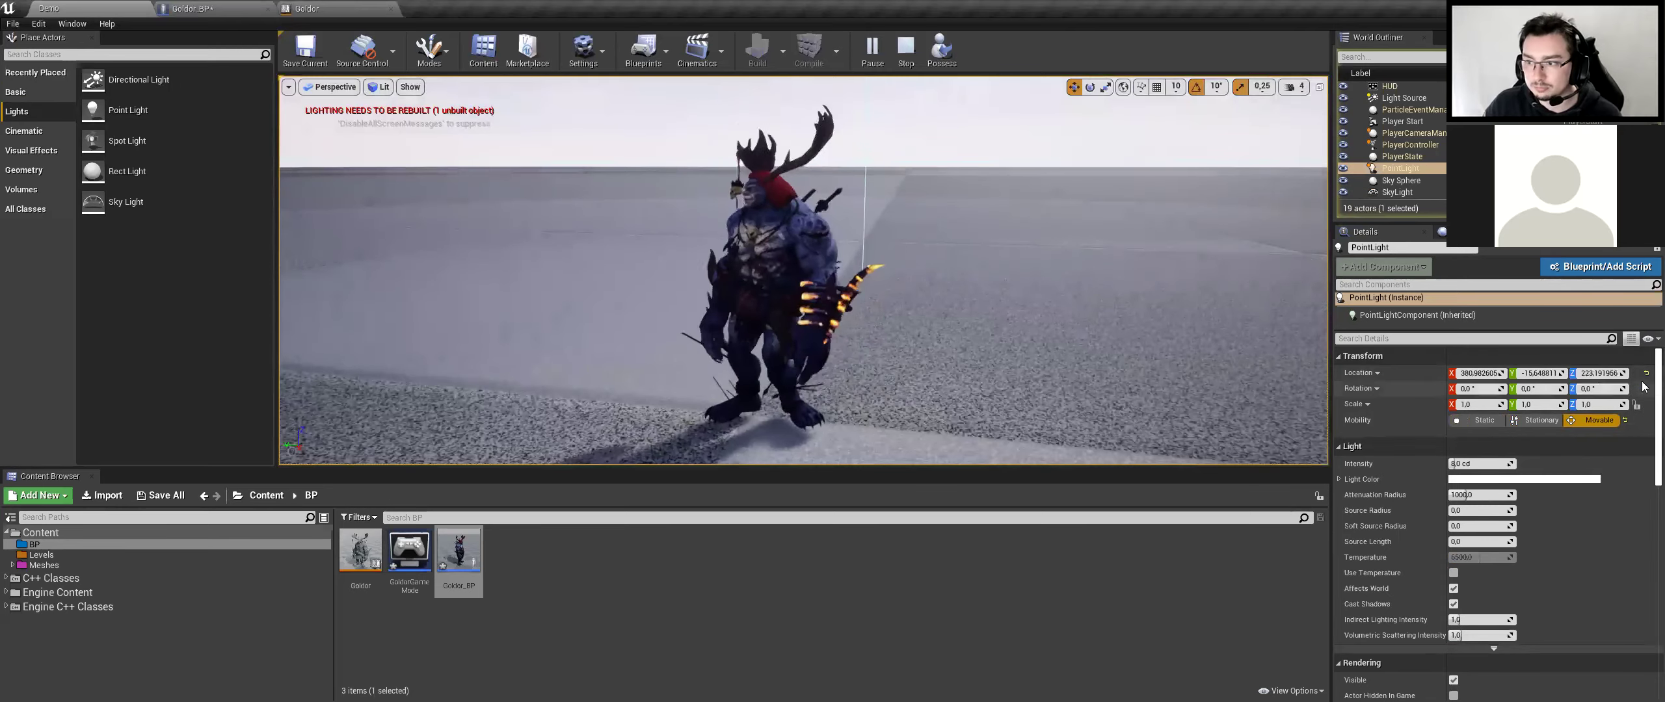
Add a second Movable point light and position it above Goldor's head
left_click(1004, 291)
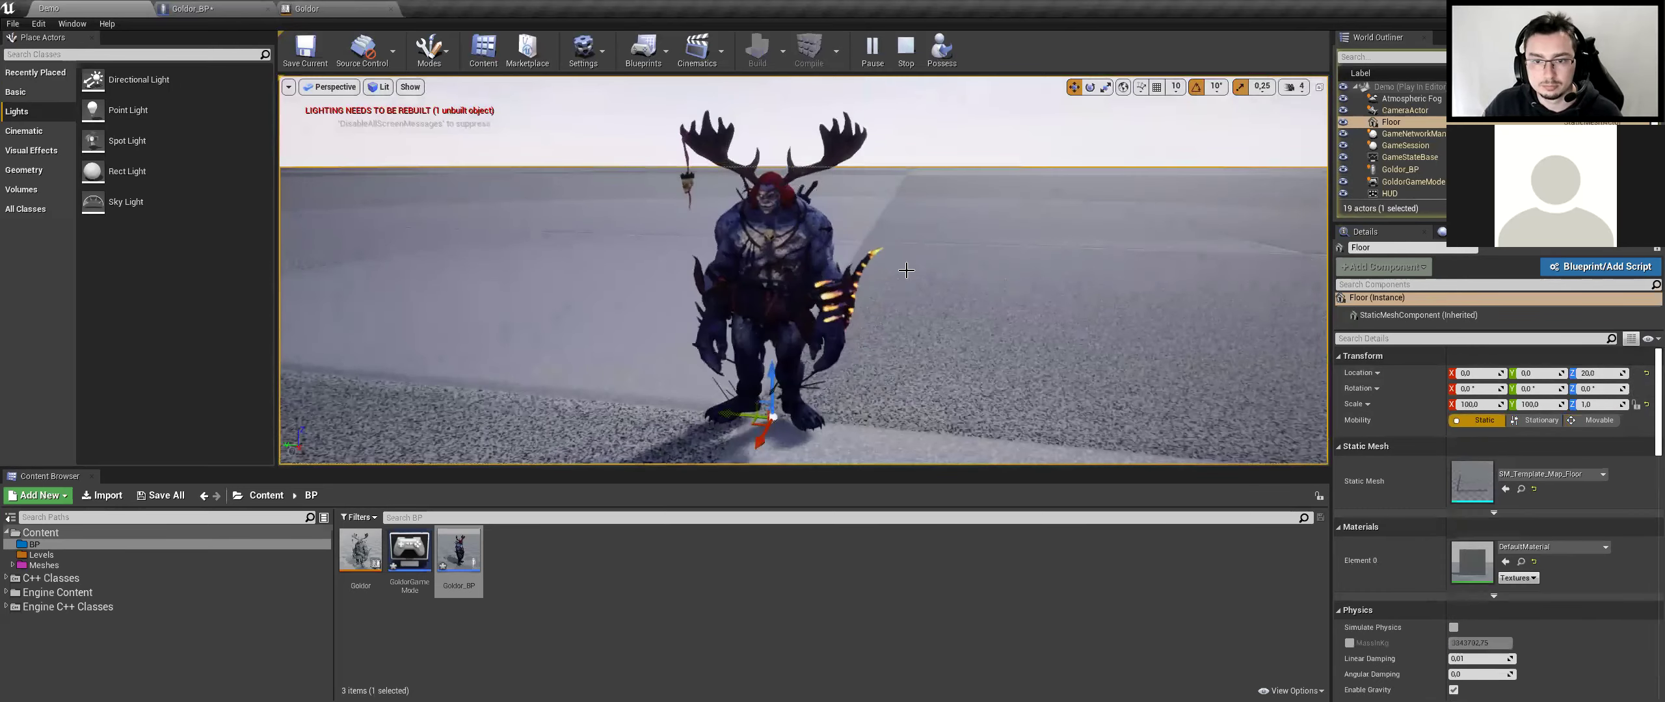
left_click_drag(93, 110, 659, 362)
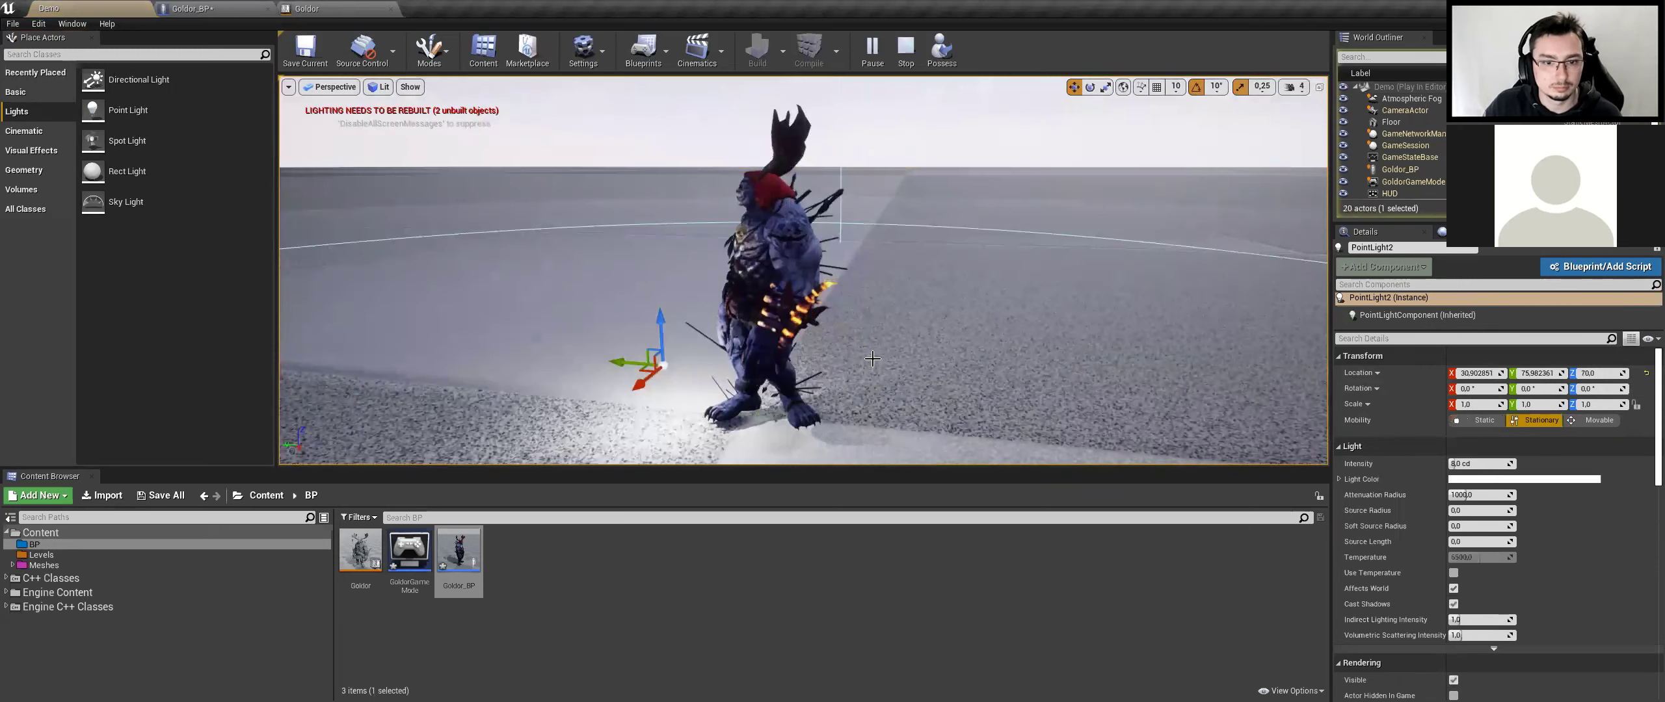
left_click(1593, 422)
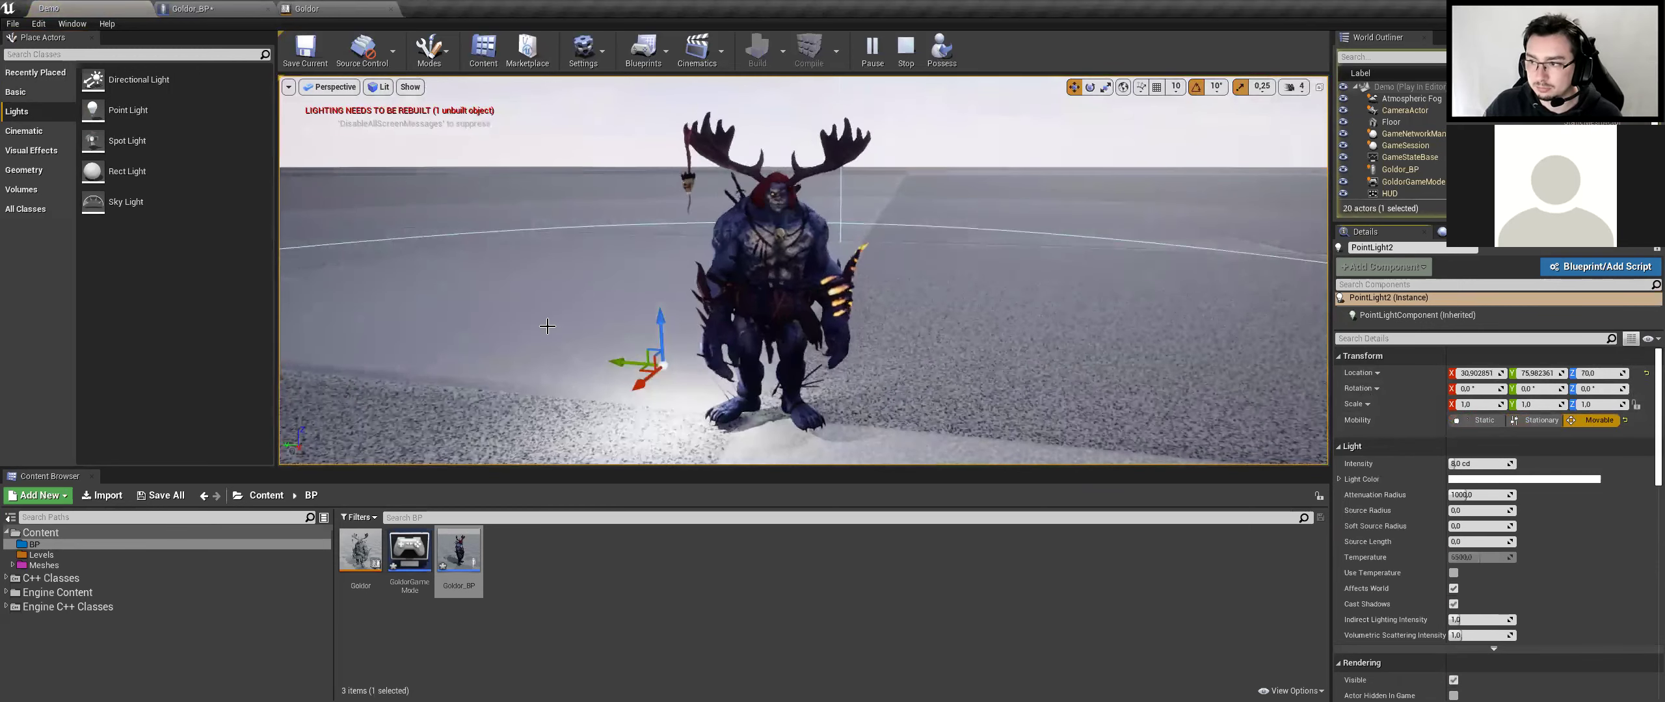
left_click_drag(660, 319, 681, 113)
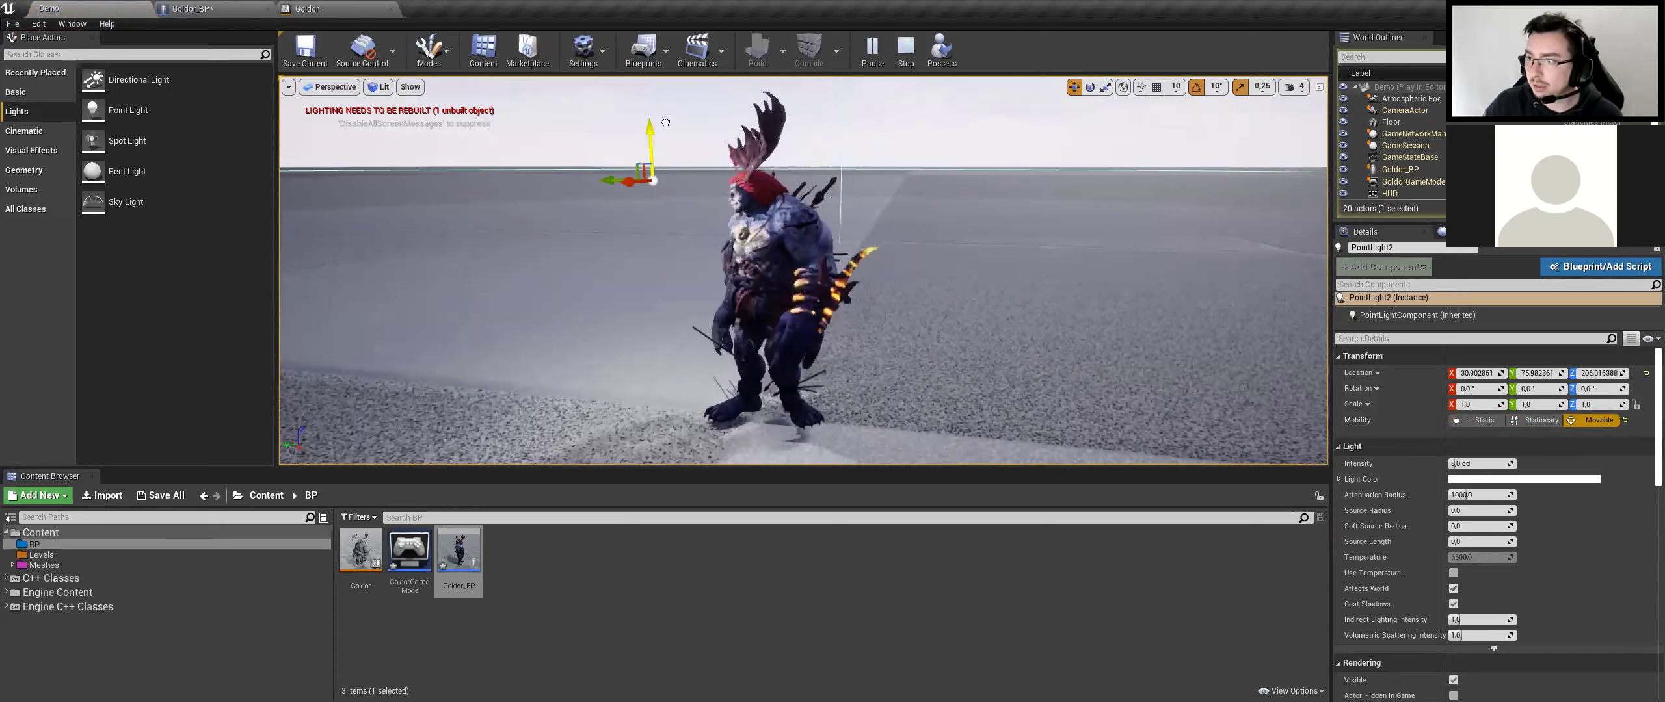
left_click_drag(662, 161, 765, 197)
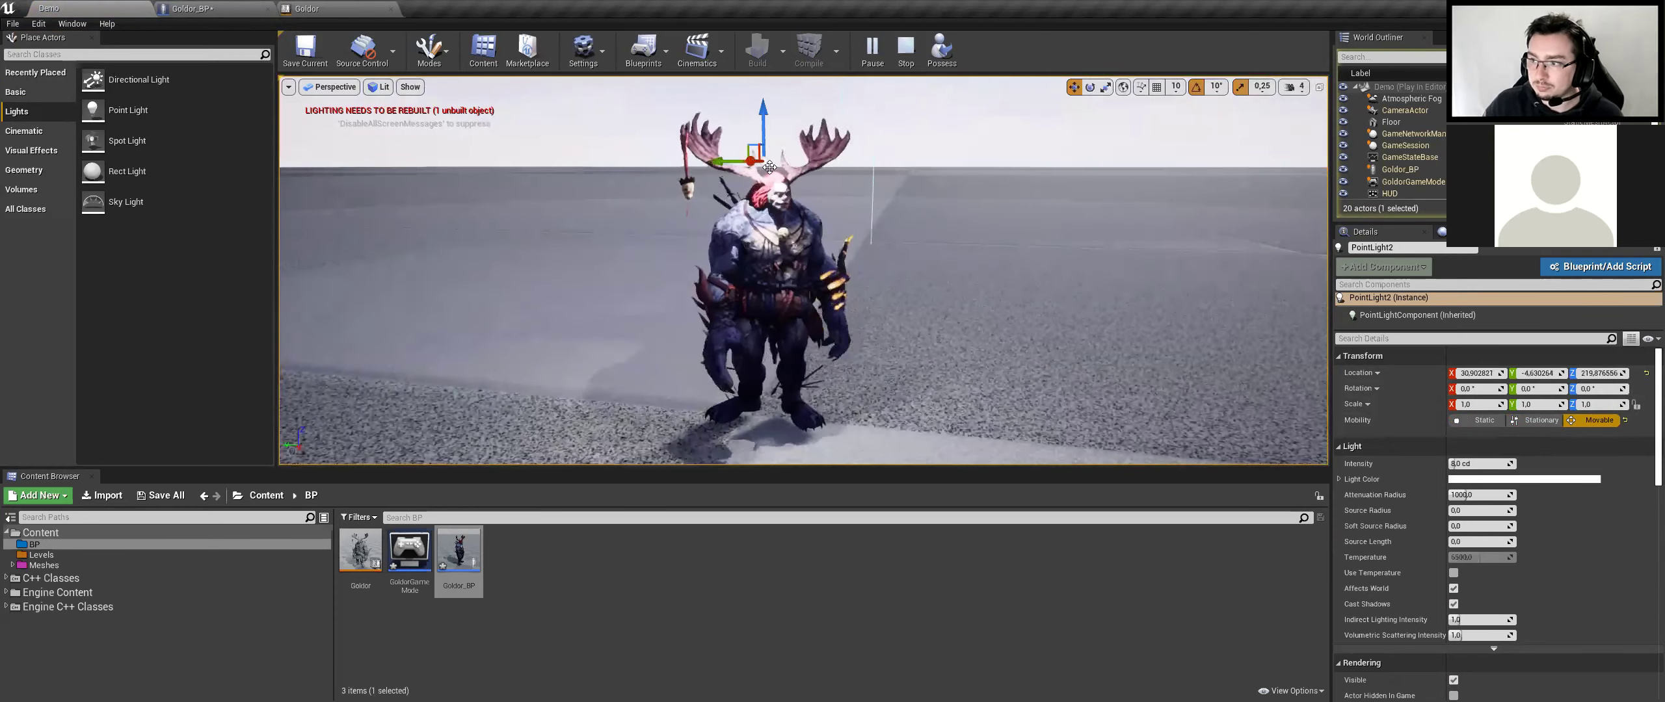
mouse_move(751, 160)
left_mouse_down()
mouse_move(696, 172)
mouse_move(795, 335)
mouse_move(813, 402)
mouse_move(695, 223)
mouse_move(538, 108)
mouse_move(767, 371)
left_mouse_up()
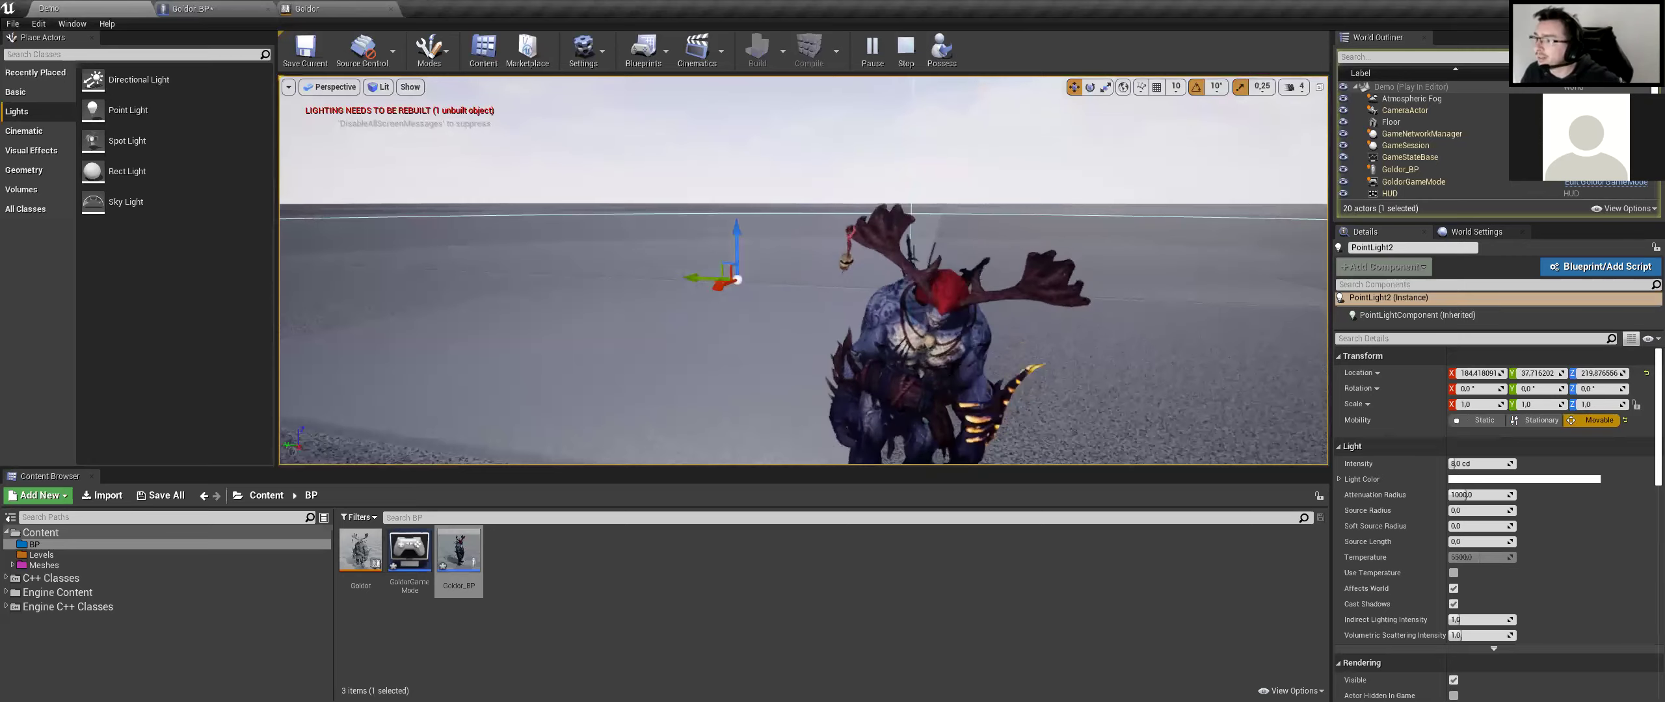
Orbit the camera to look down at Goldor from closer
right_click_drag(762, 149, 830, 169)
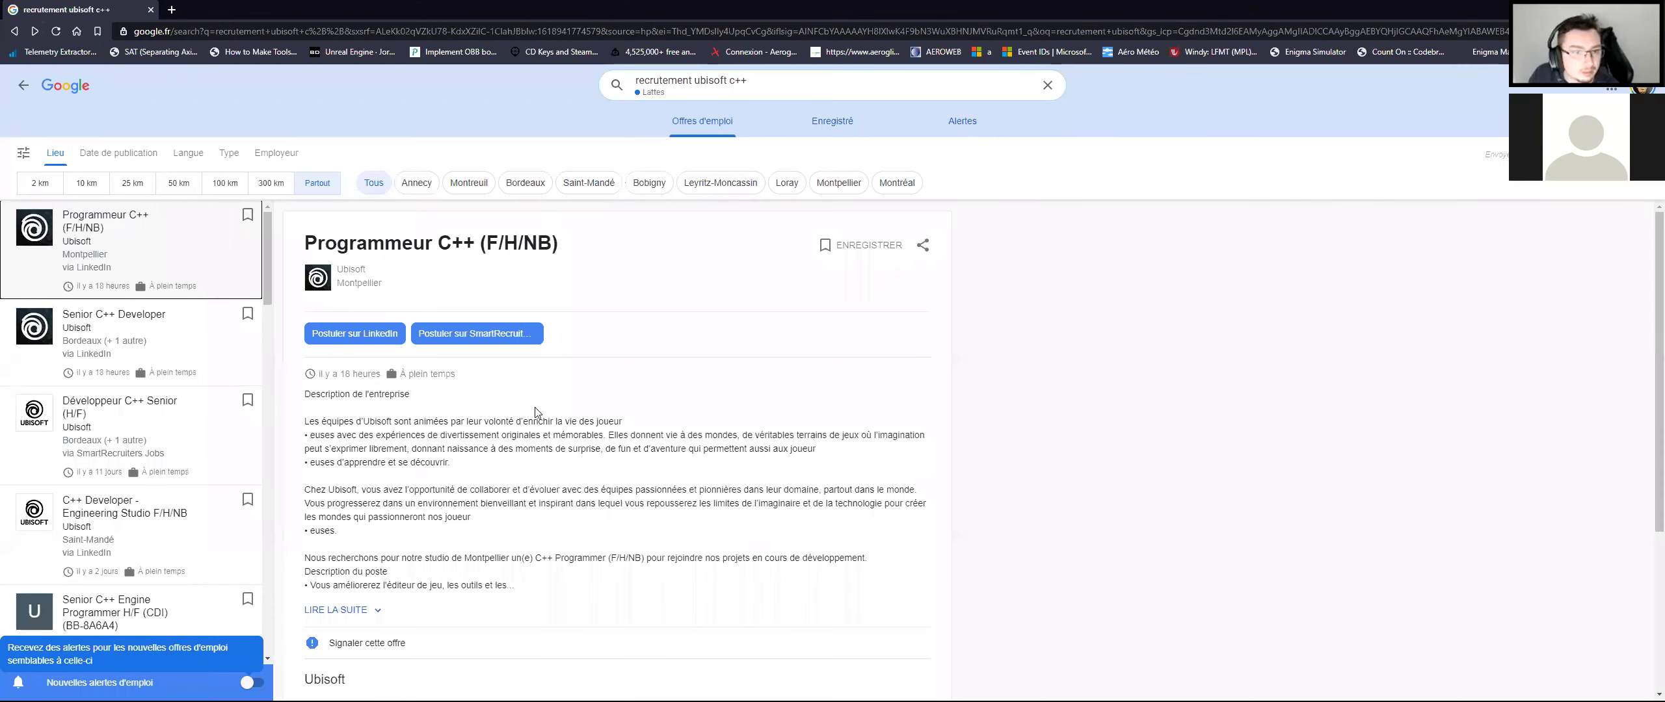
Expand the Programmeur C++ listing with LIRE LA SUITE and scroll through its duties and qualifications
left_click_drag(337, 242, 560, 243)
left_click(682, 593)
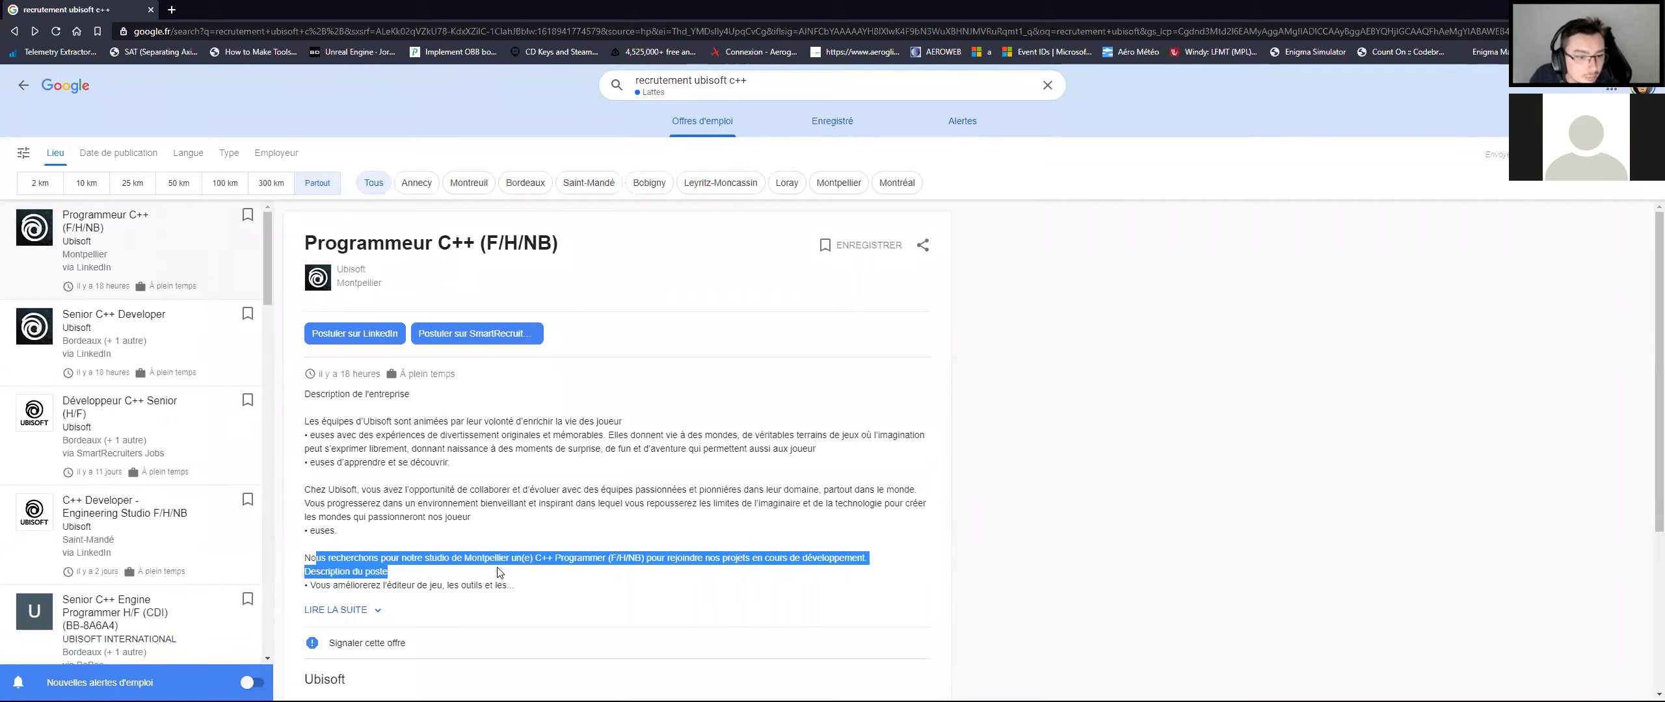
left_click(590, 611)
scroll(654, 585, "down", 2)
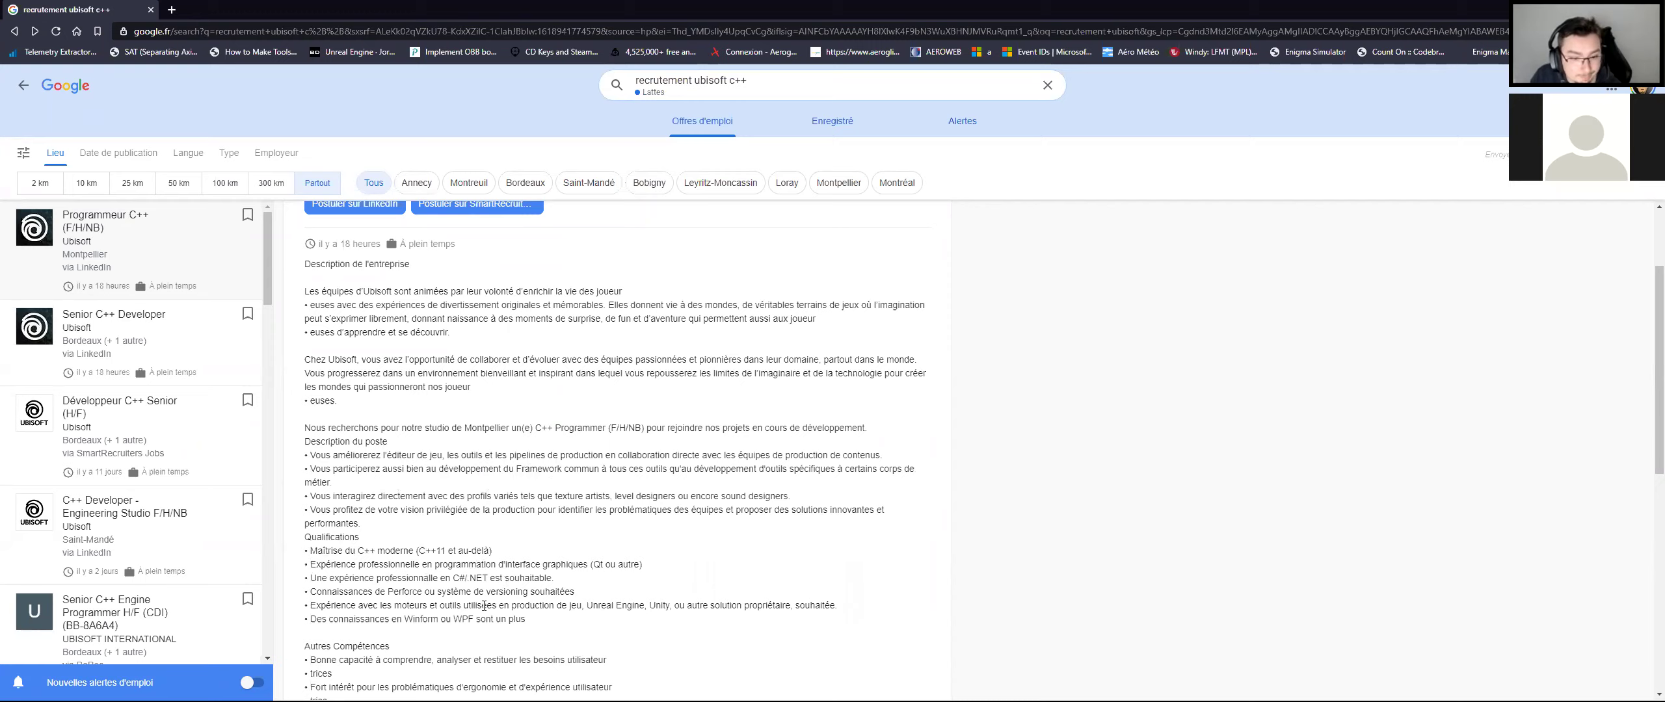
scroll(484, 605, "down", 2)
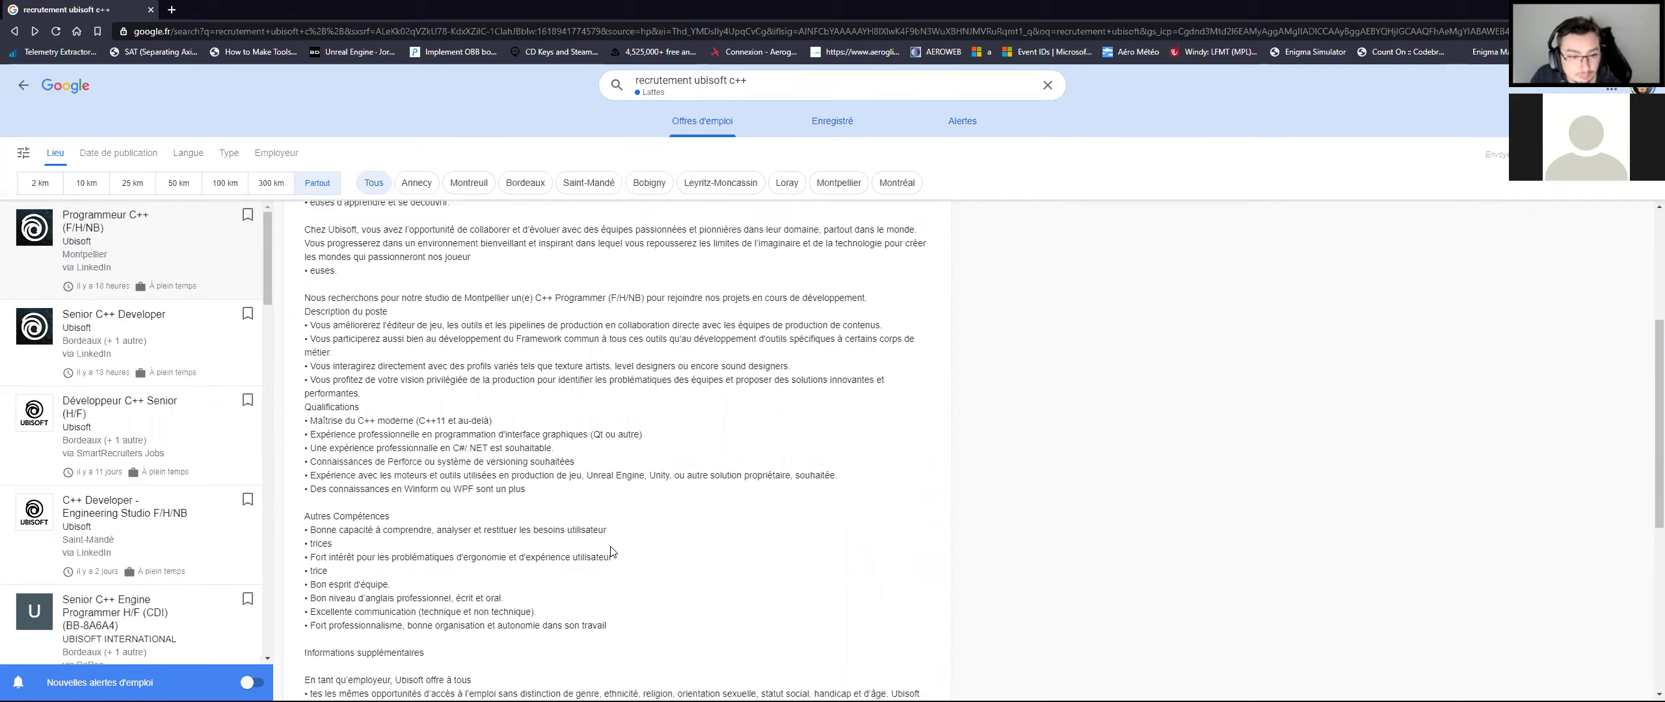
scroll(611, 551, "down", 3)
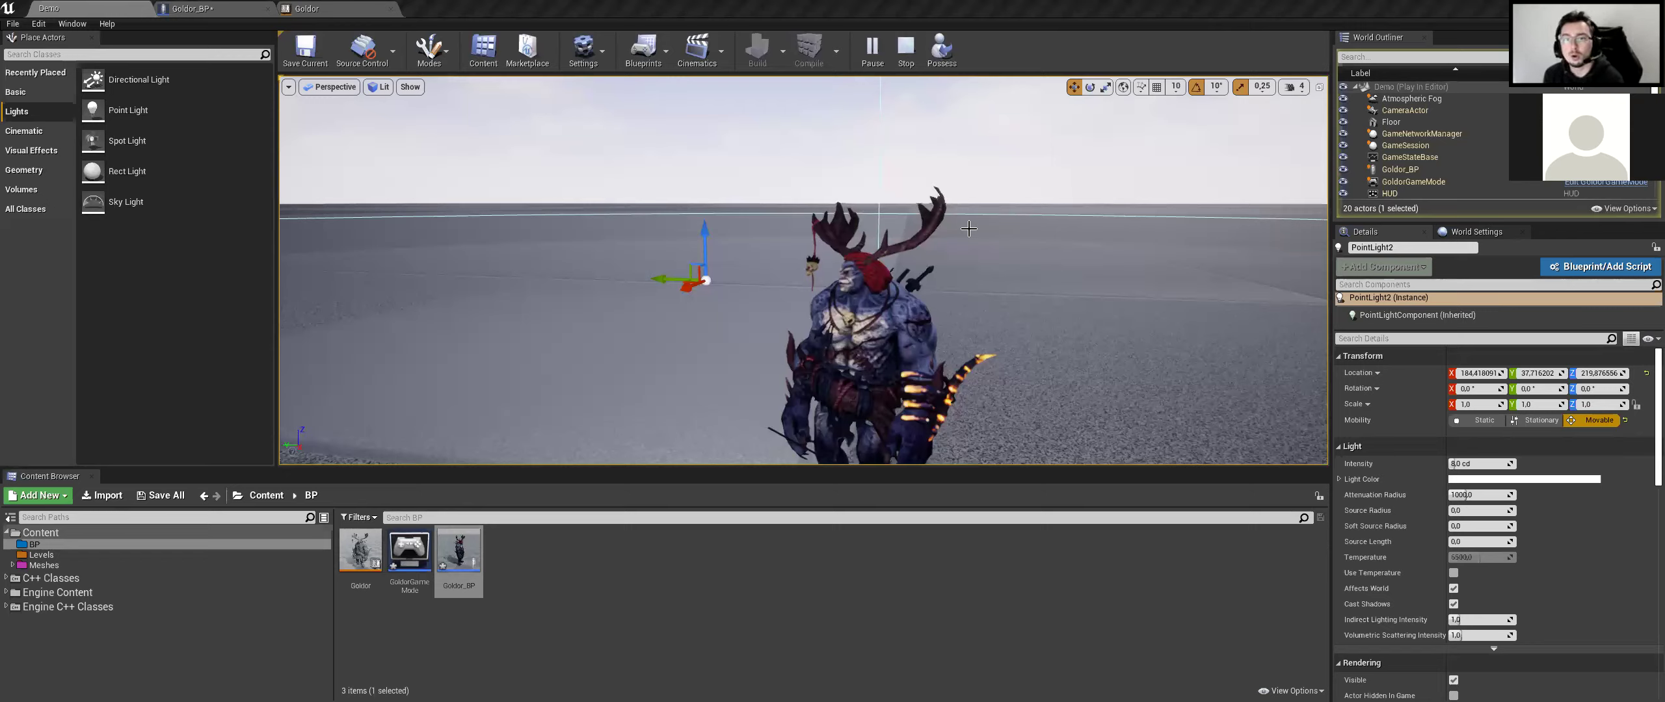
Back the camera away to frame Goldor standing on the floor, deselecting PointLight2
right_click_drag(605, 227, 1089, 326)
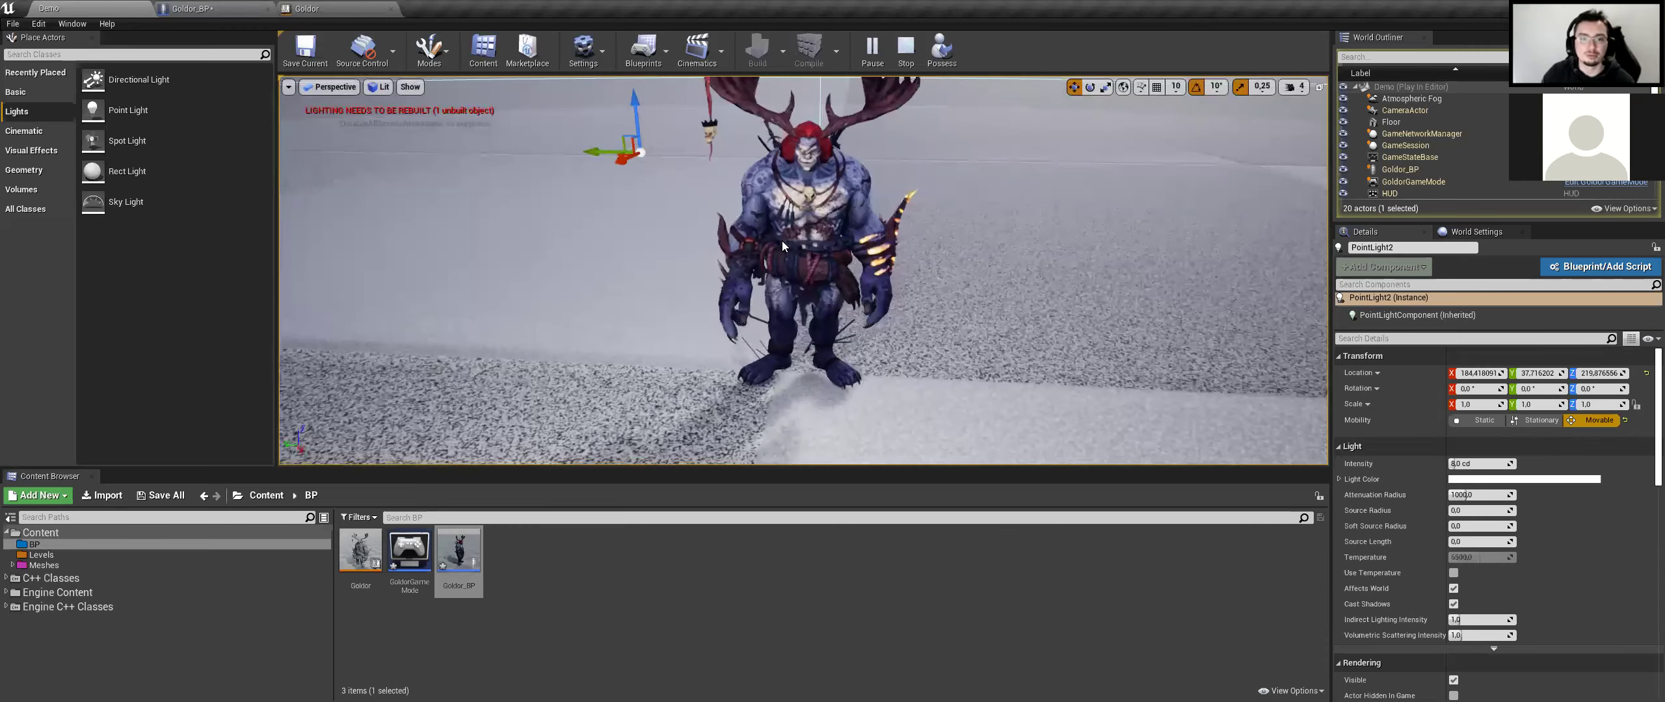
right_click(731, 210)
left_click(1052, 349)
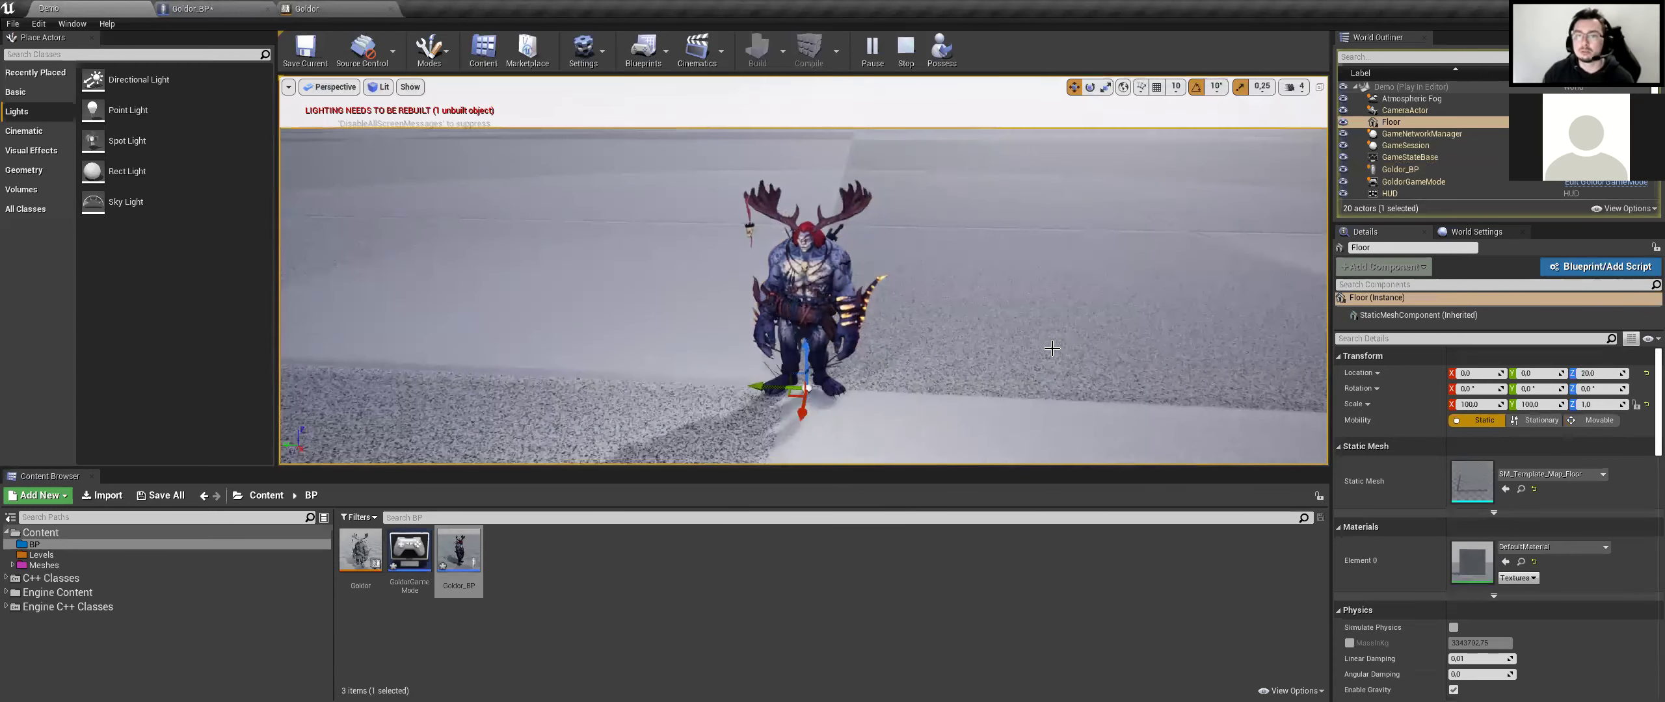